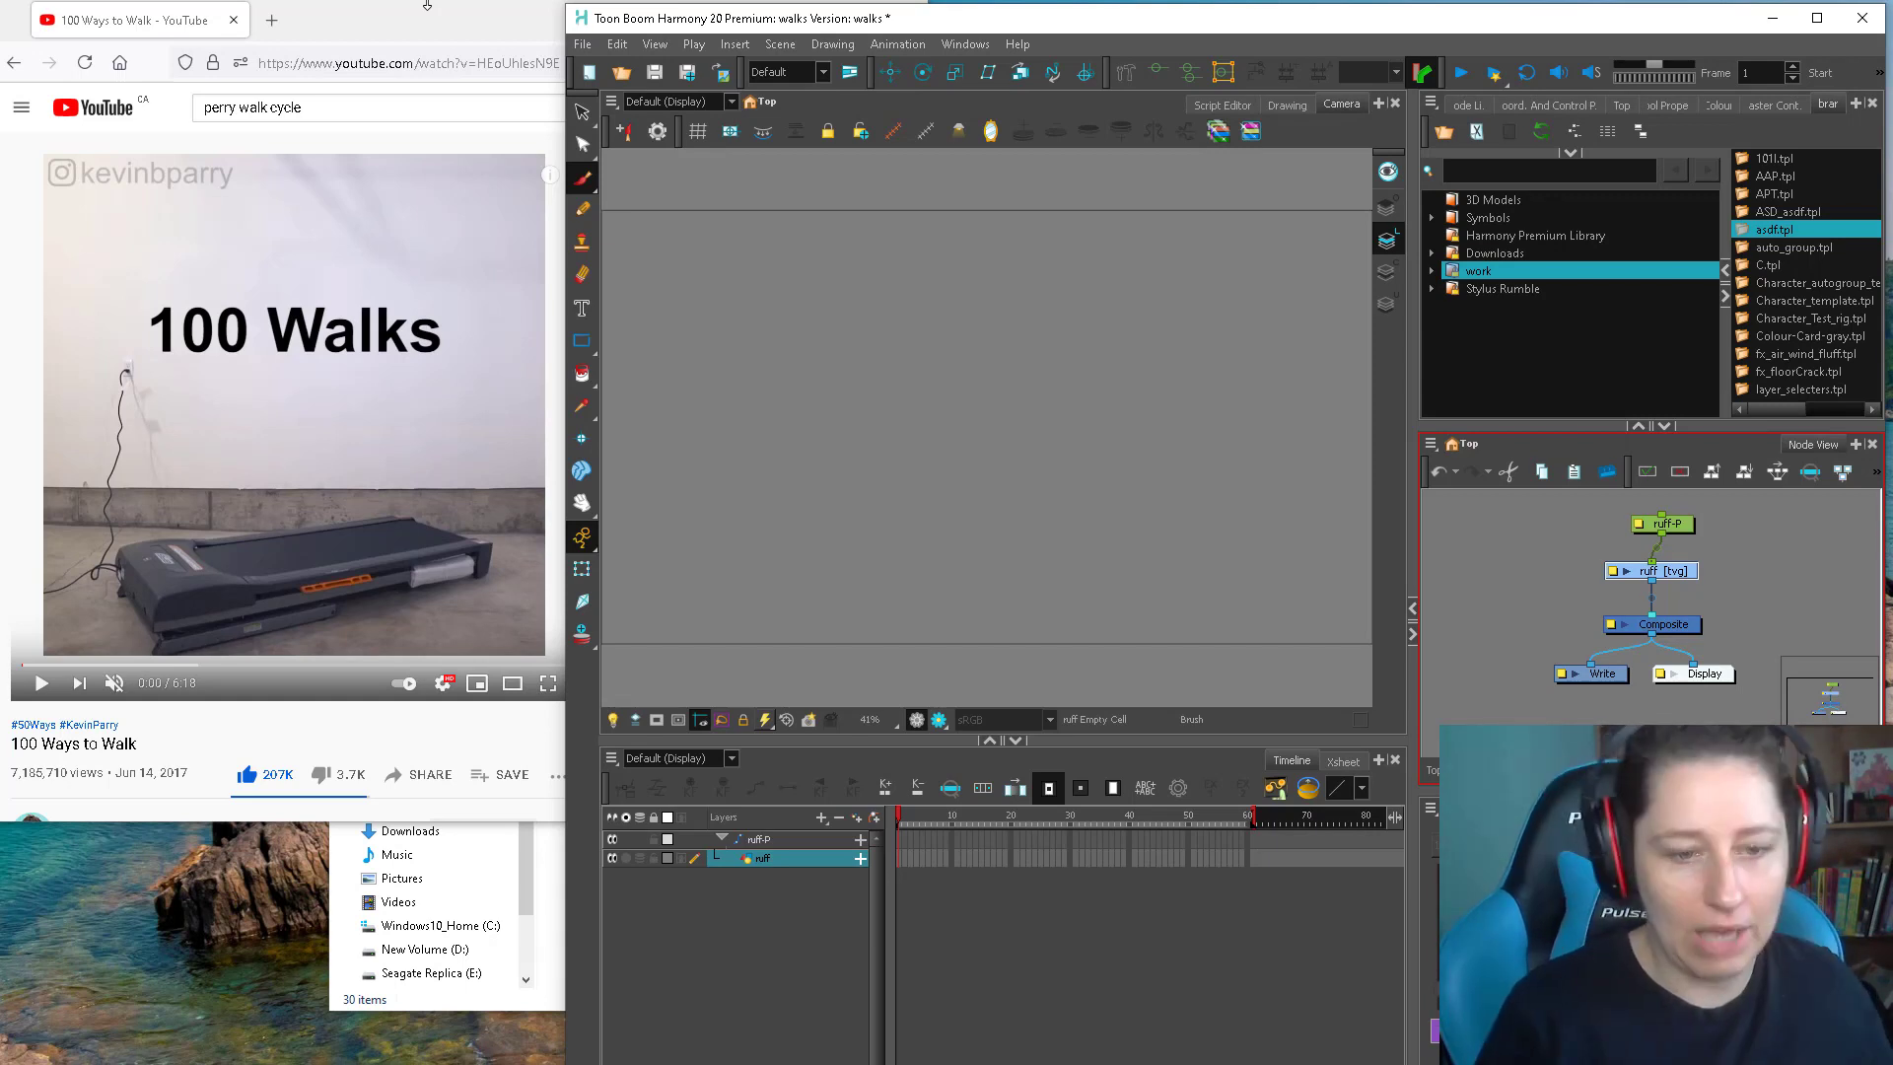
# Switch to the browser and play the 100 Ways to Walk video, pausing it on the Dancer walk around 0:27
pyautogui.doubleClick(335, 27)
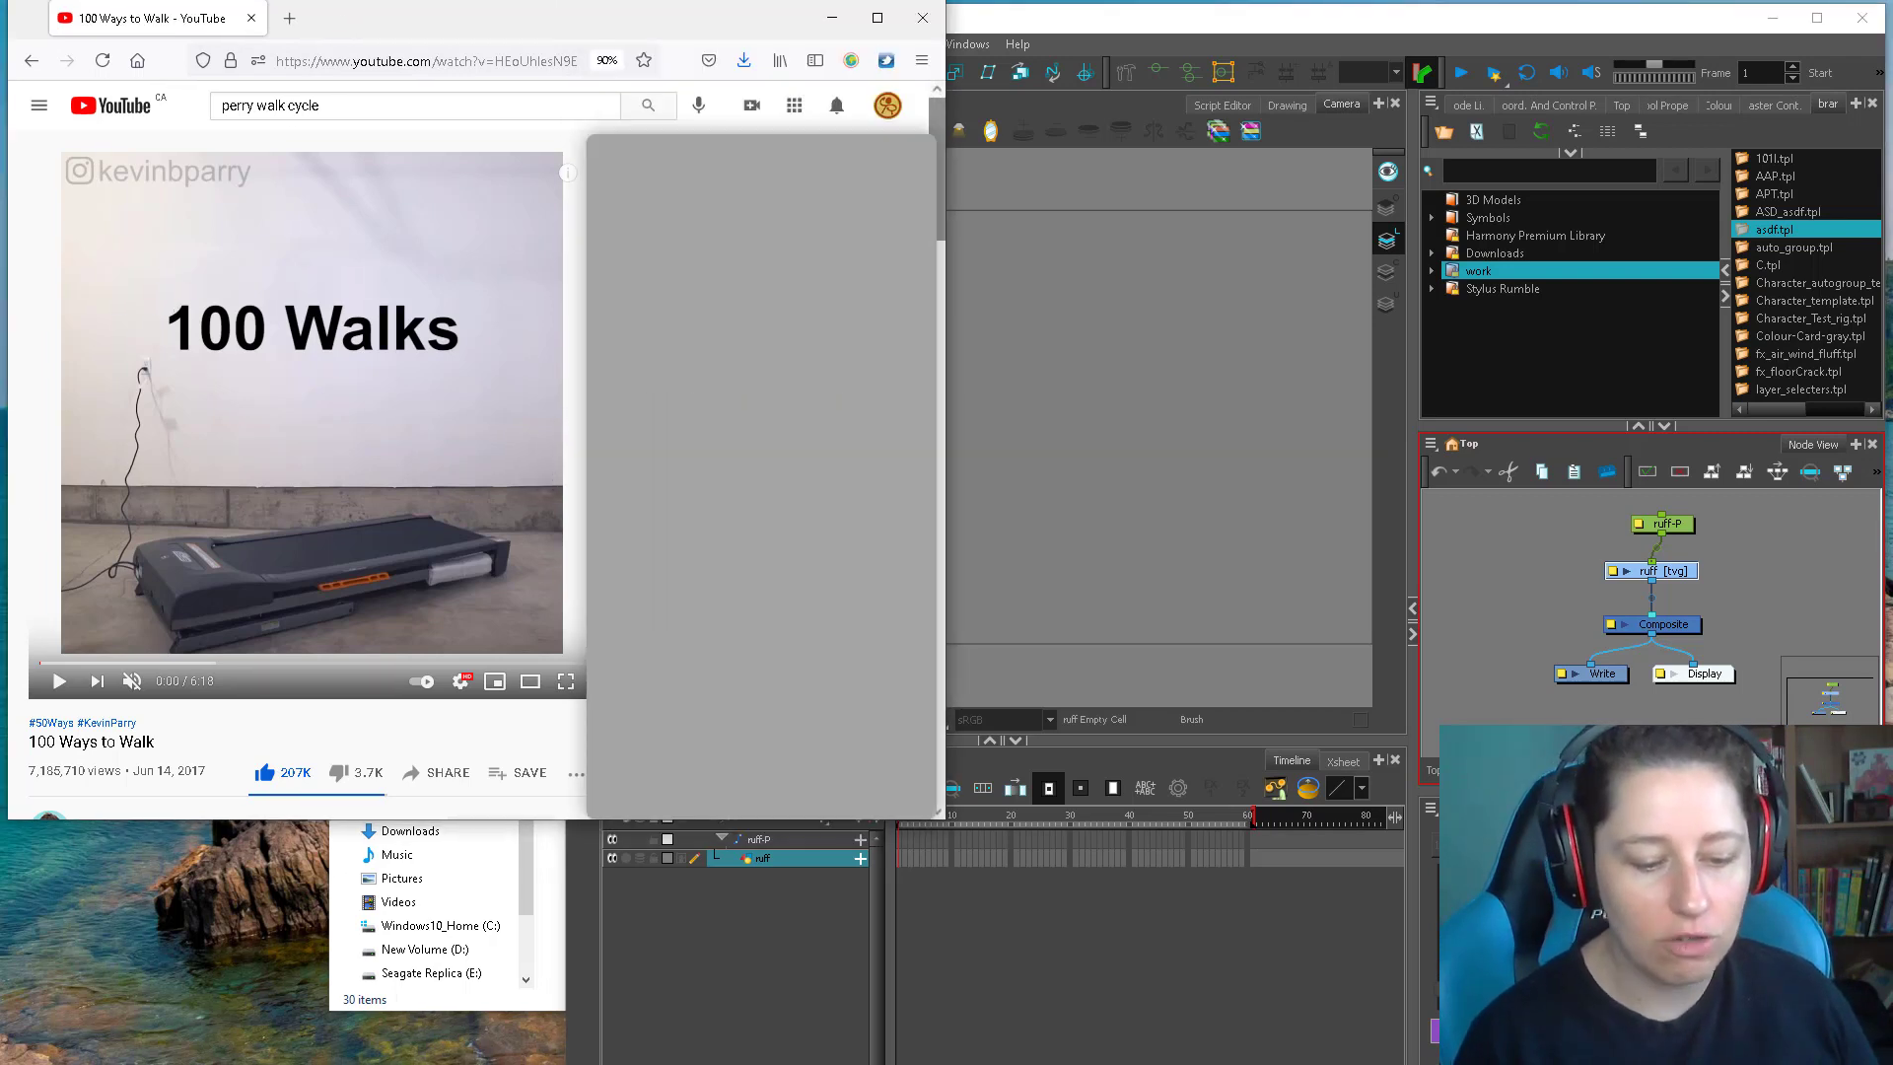
pyautogui.click(57, 682)
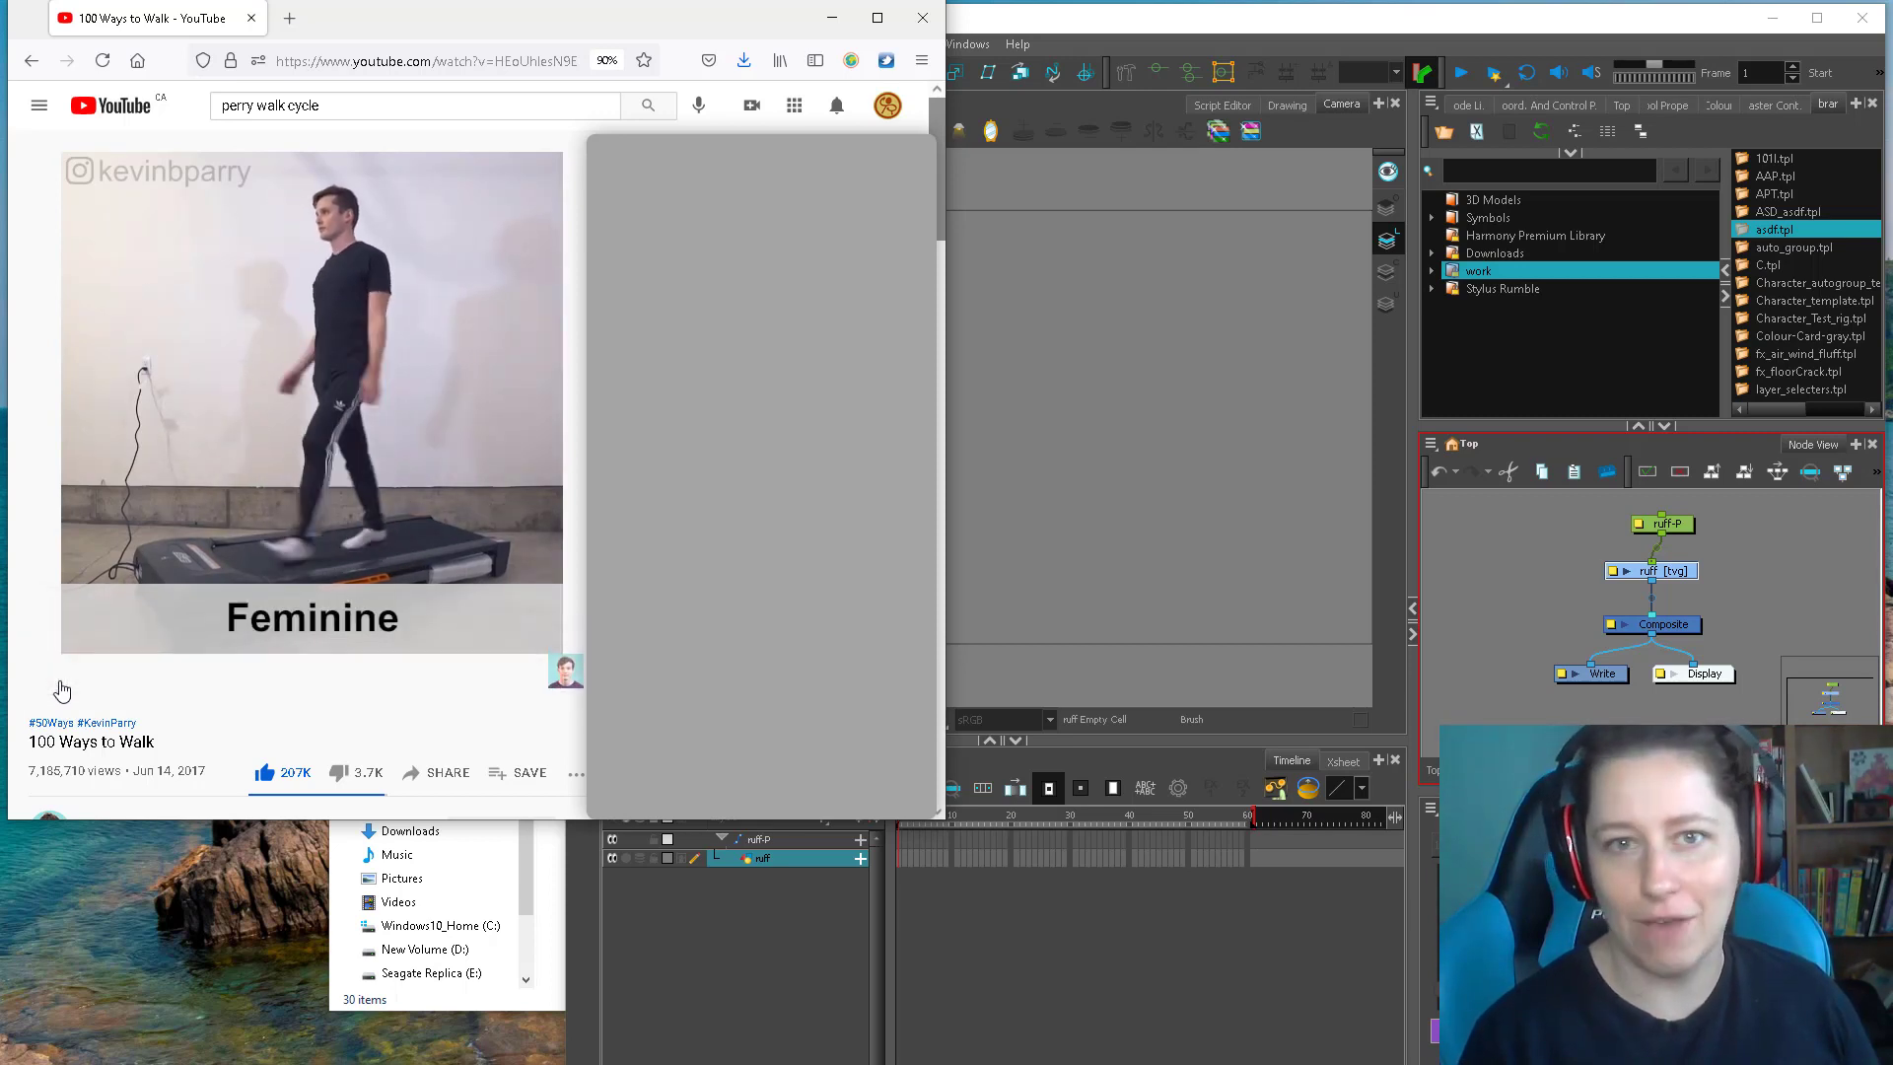
pyautogui.moveTo(60, 684)
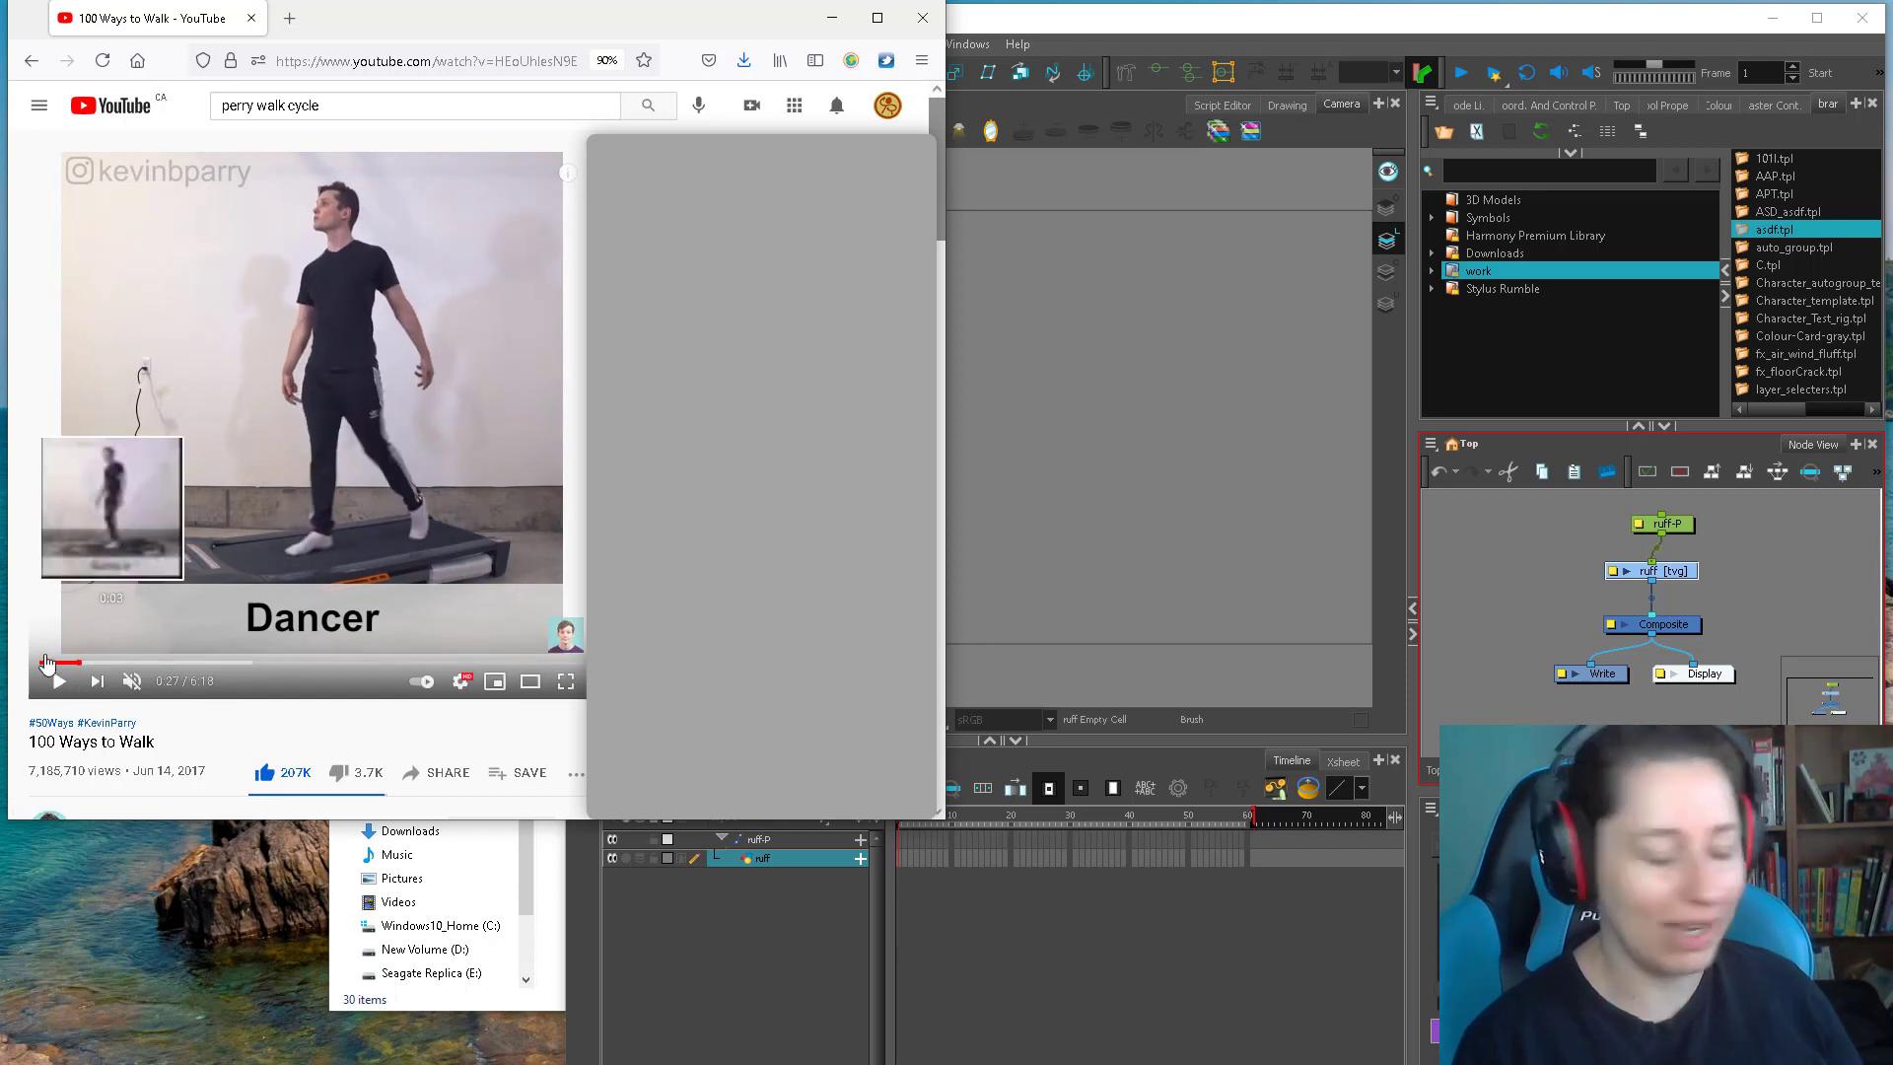
pyautogui.click(351, 558)
# Step backward frame by frame through the Dancer and Sassy walks to about 0:21
pyautogui.press(',')
pyautogui.press(',')
pyautogui.press(',')
pyautogui.press(',')
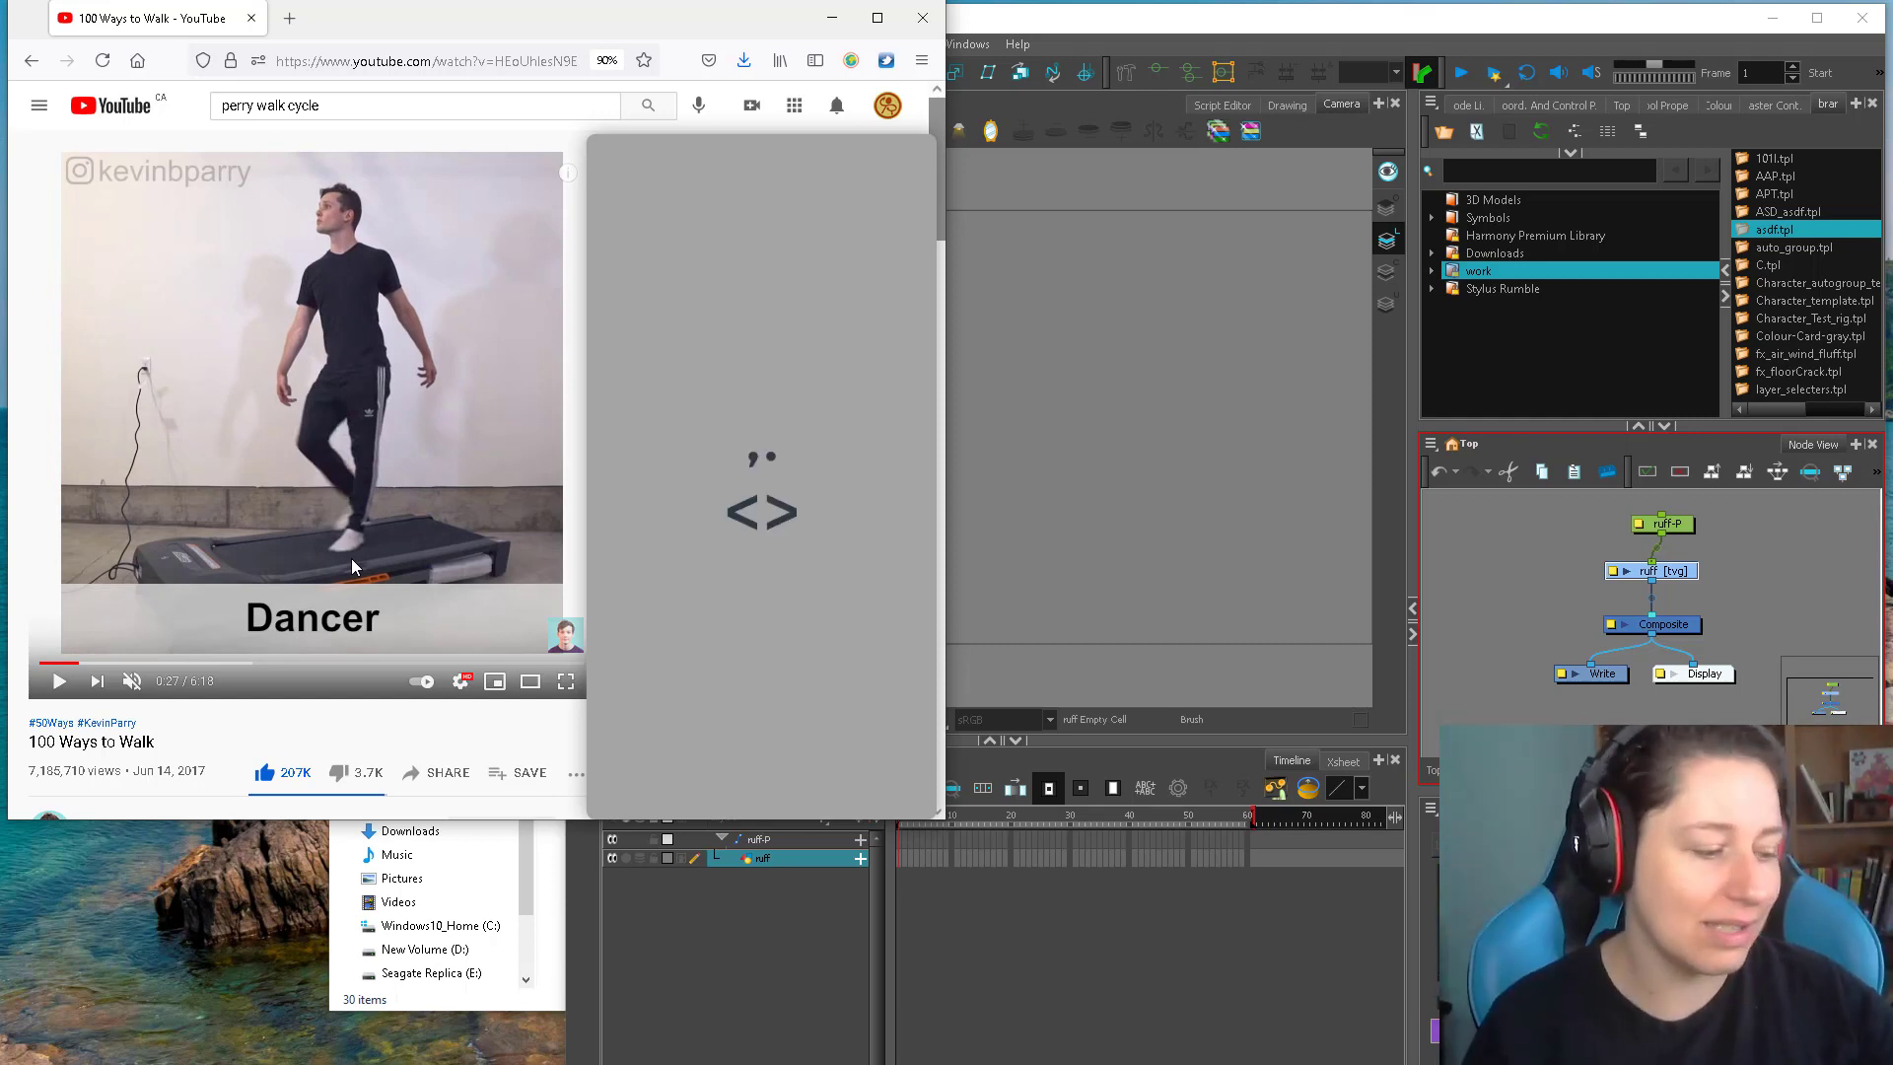
pyautogui.press(',')
pyautogui.press(',')
pyautogui.press(',')
pyautogui.press(',')
pyautogui.press(',')
pyautogui.press(',')
pyautogui.press(',')
pyautogui.press(',')
pyautogui.press(',')
pyautogui.press(',')
pyautogui.press(',')
pyautogui.press(',')
pyautogui.press(',')
pyautogui.press(',')
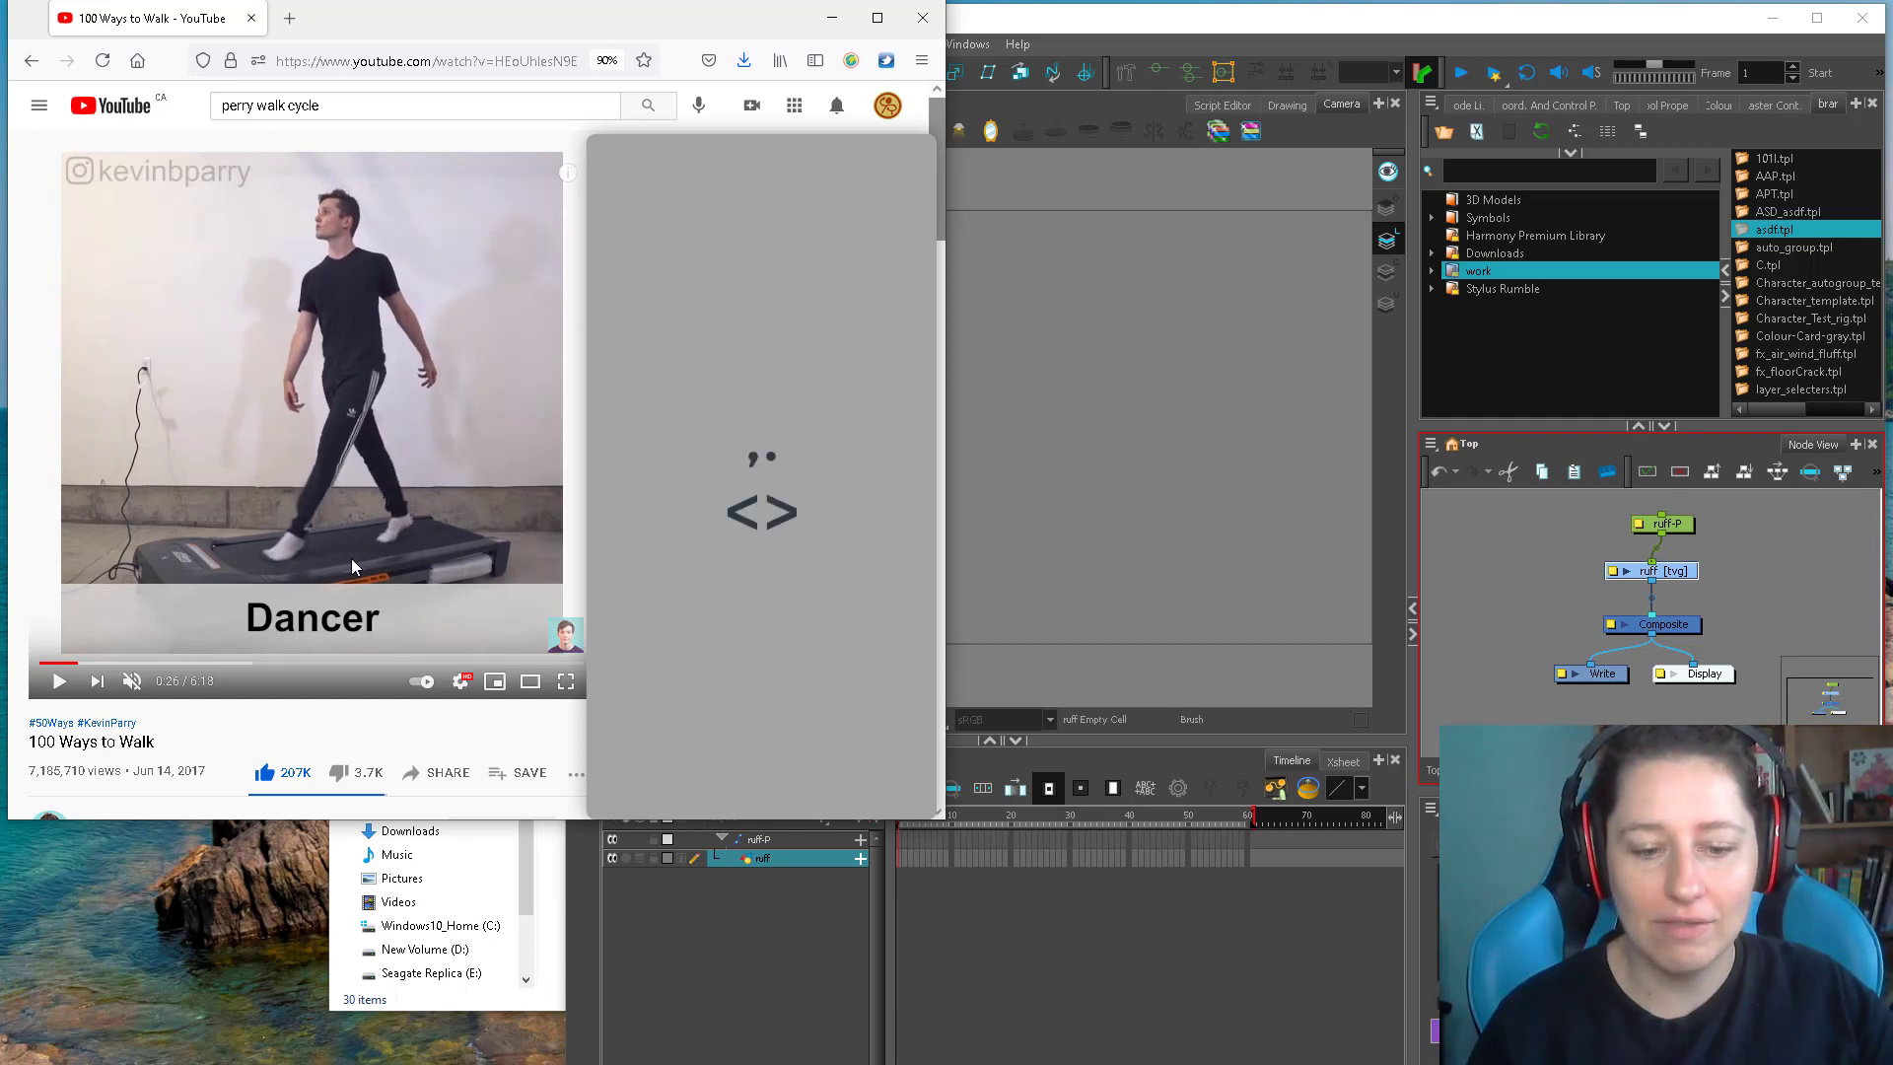
pyautogui.press(',')
pyautogui.press(',')
pyautogui.press(',')
pyautogui.press(',')
pyautogui.press(',')
pyautogui.press(',')
pyautogui.press(',')
pyautogui.press(',')
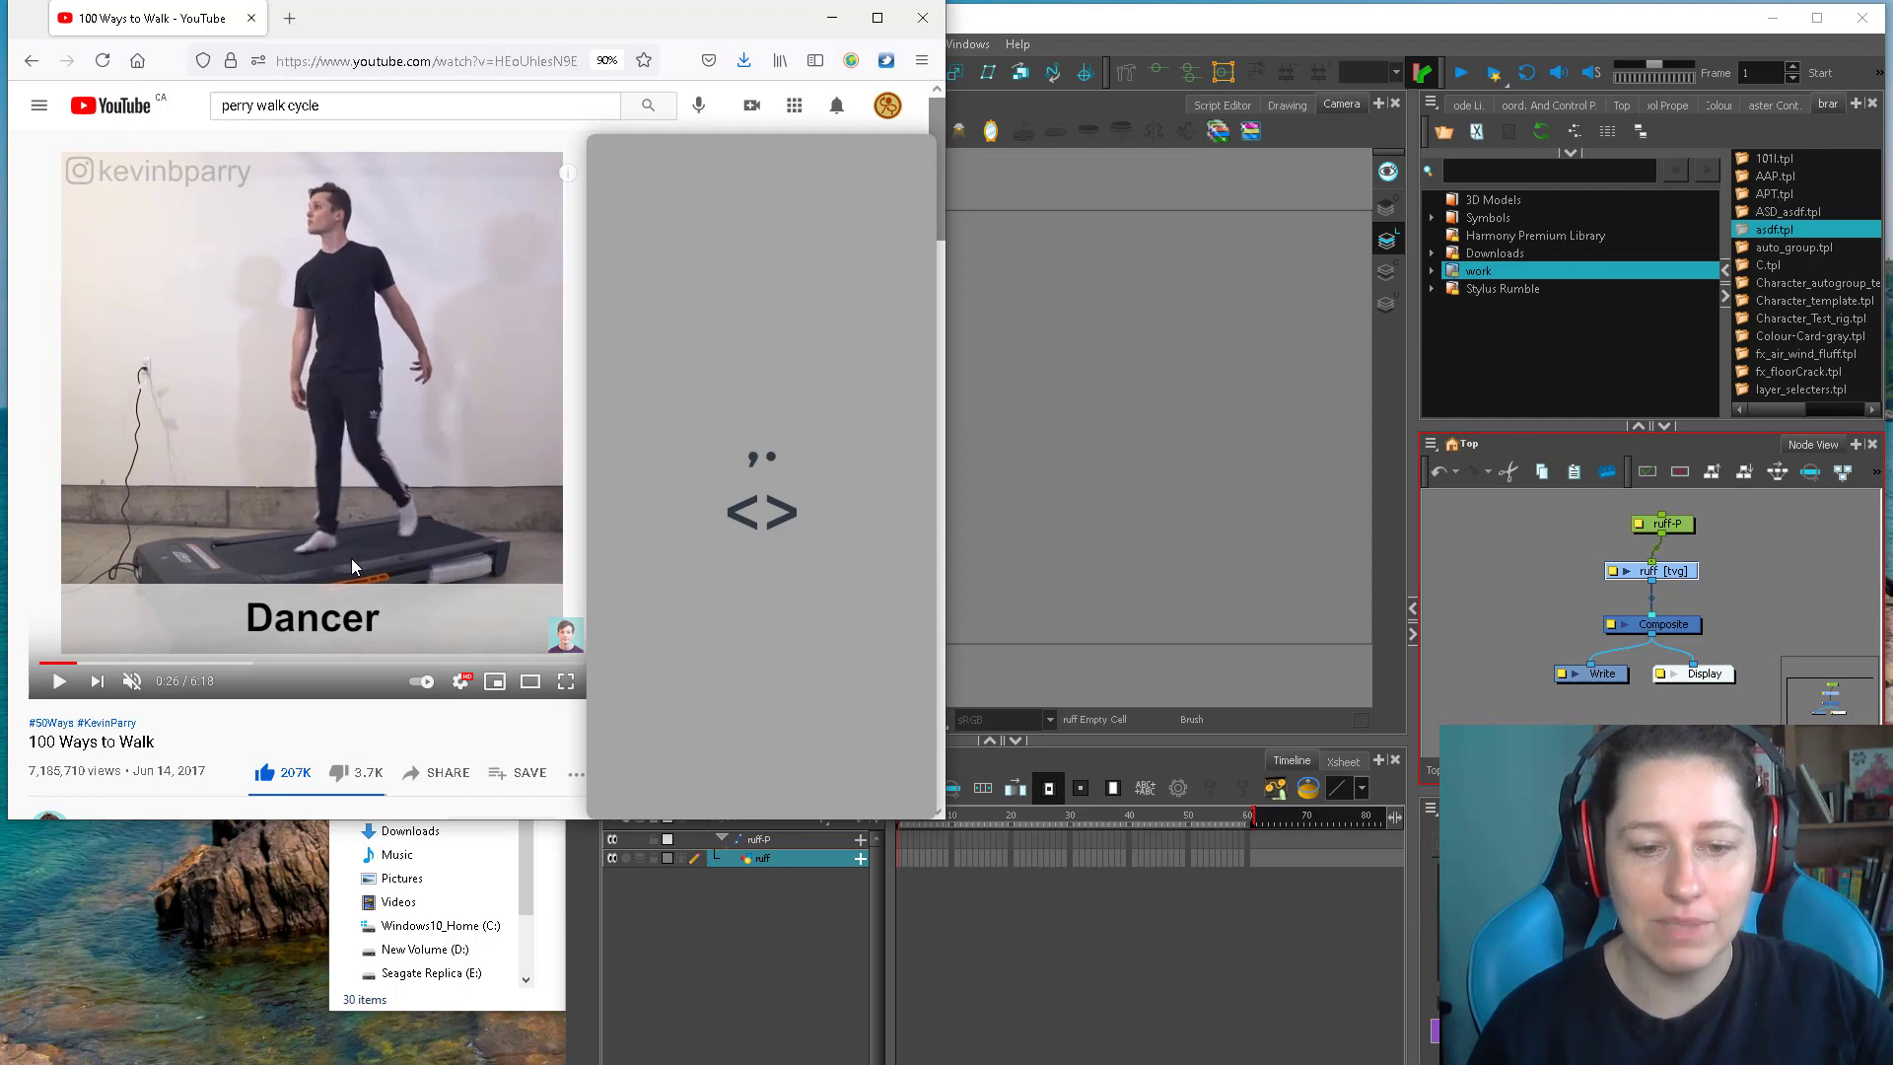
pyautogui.press(',')
pyautogui.press(',')
pyautogui.press(',')
pyautogui.press(',')
pyautogui.press(',')
pyautogui.press(',')
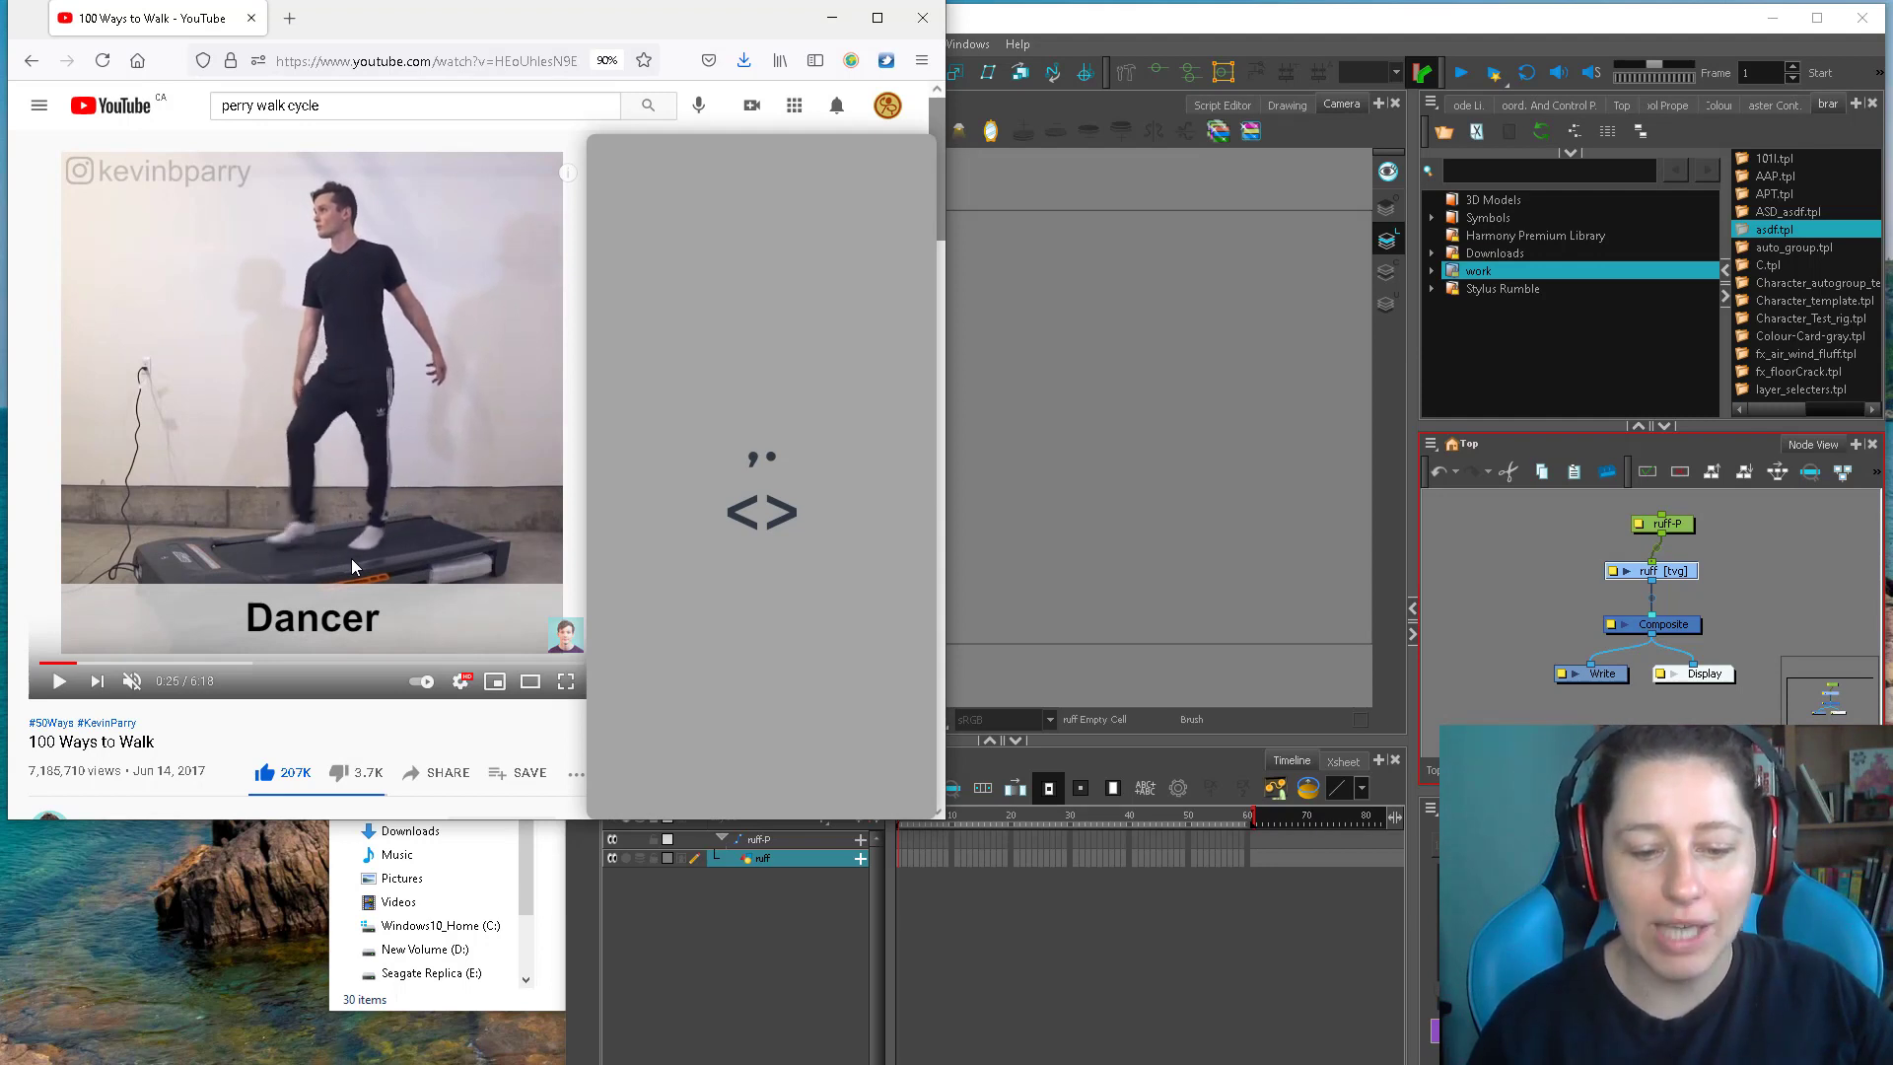
pyautogui.press(',')
pyautogui.press(',')
pyautogui.press(',')
pyautogui.press(',')
pyautogui.press(',')
pyautogui.press(',')
pyautogui.press(',')
pyautogui.press(',')
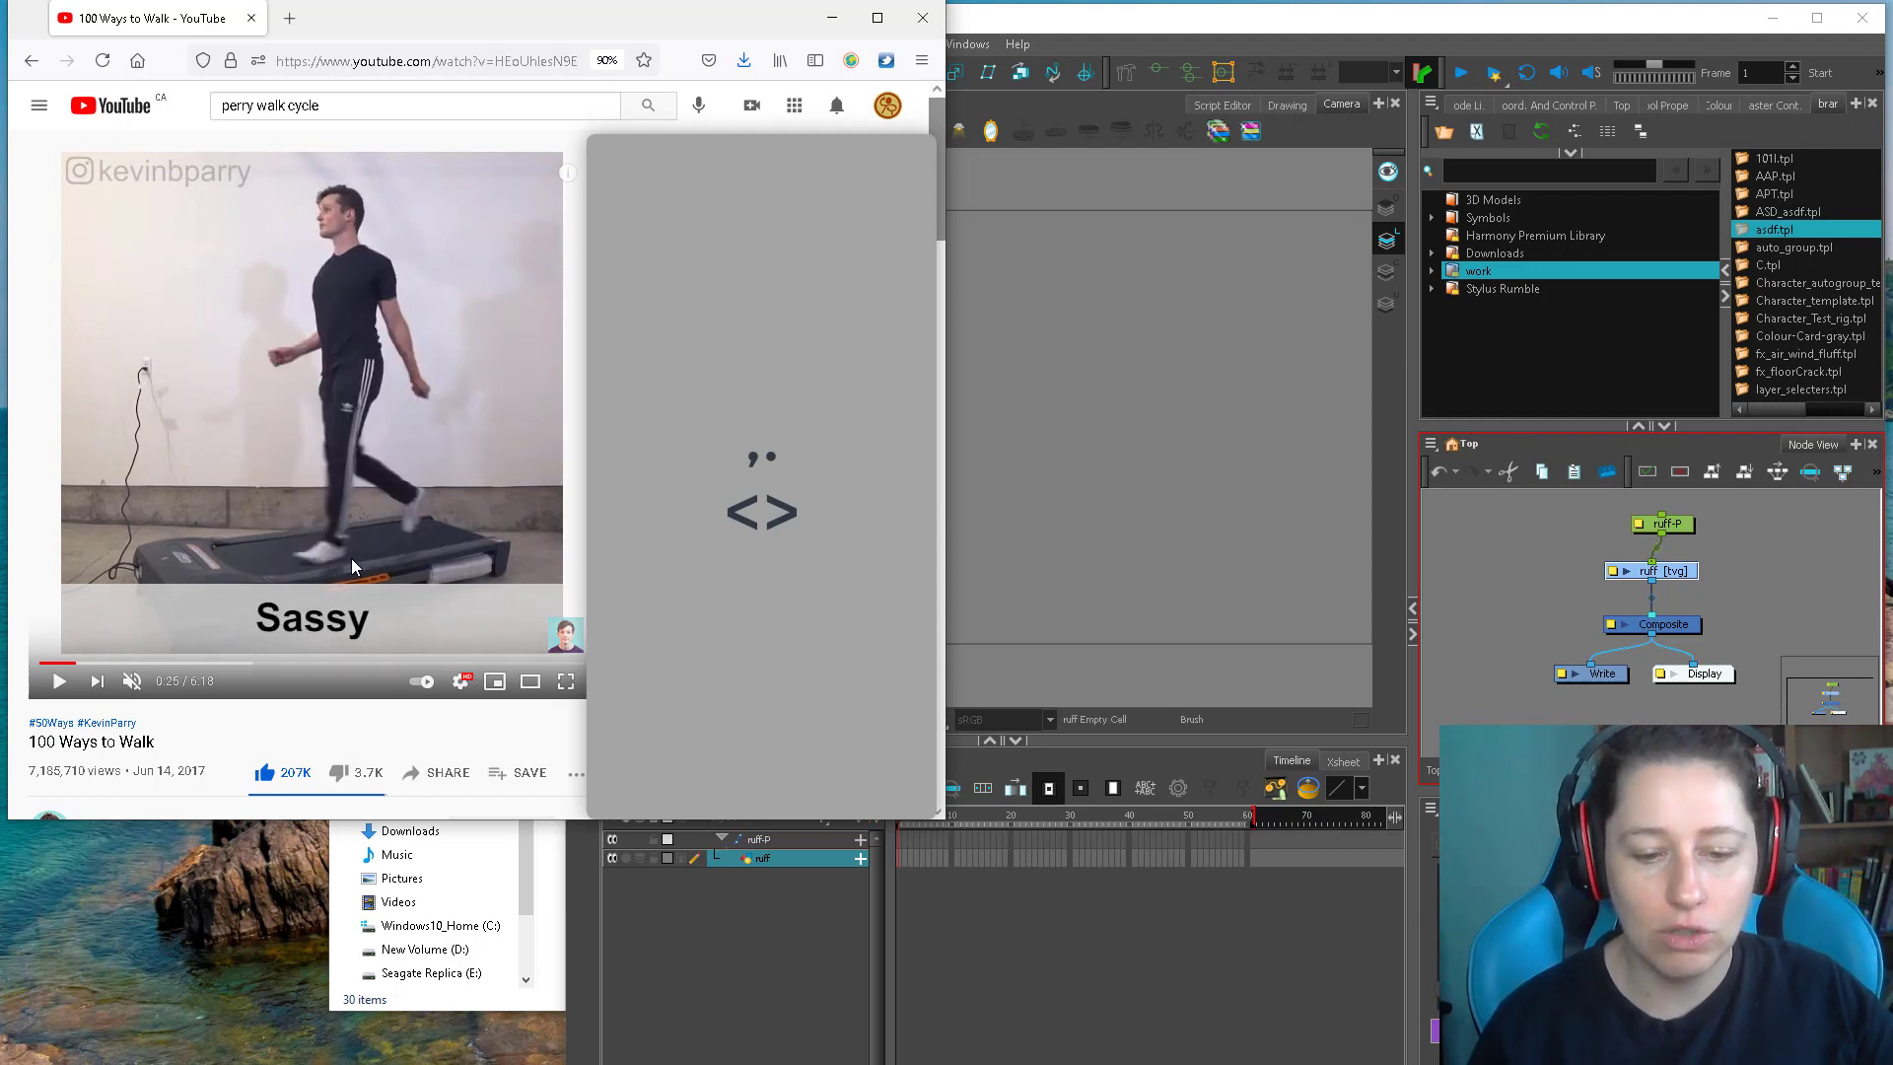
pyautogui.press(',')
pyautogui.press(',')
pyautogui.press(',')
pyautogui.press(',')
pyautogui.press(',')
pyautogui.press(',')
pyautogui.press(',')
pyautogui.press(',')
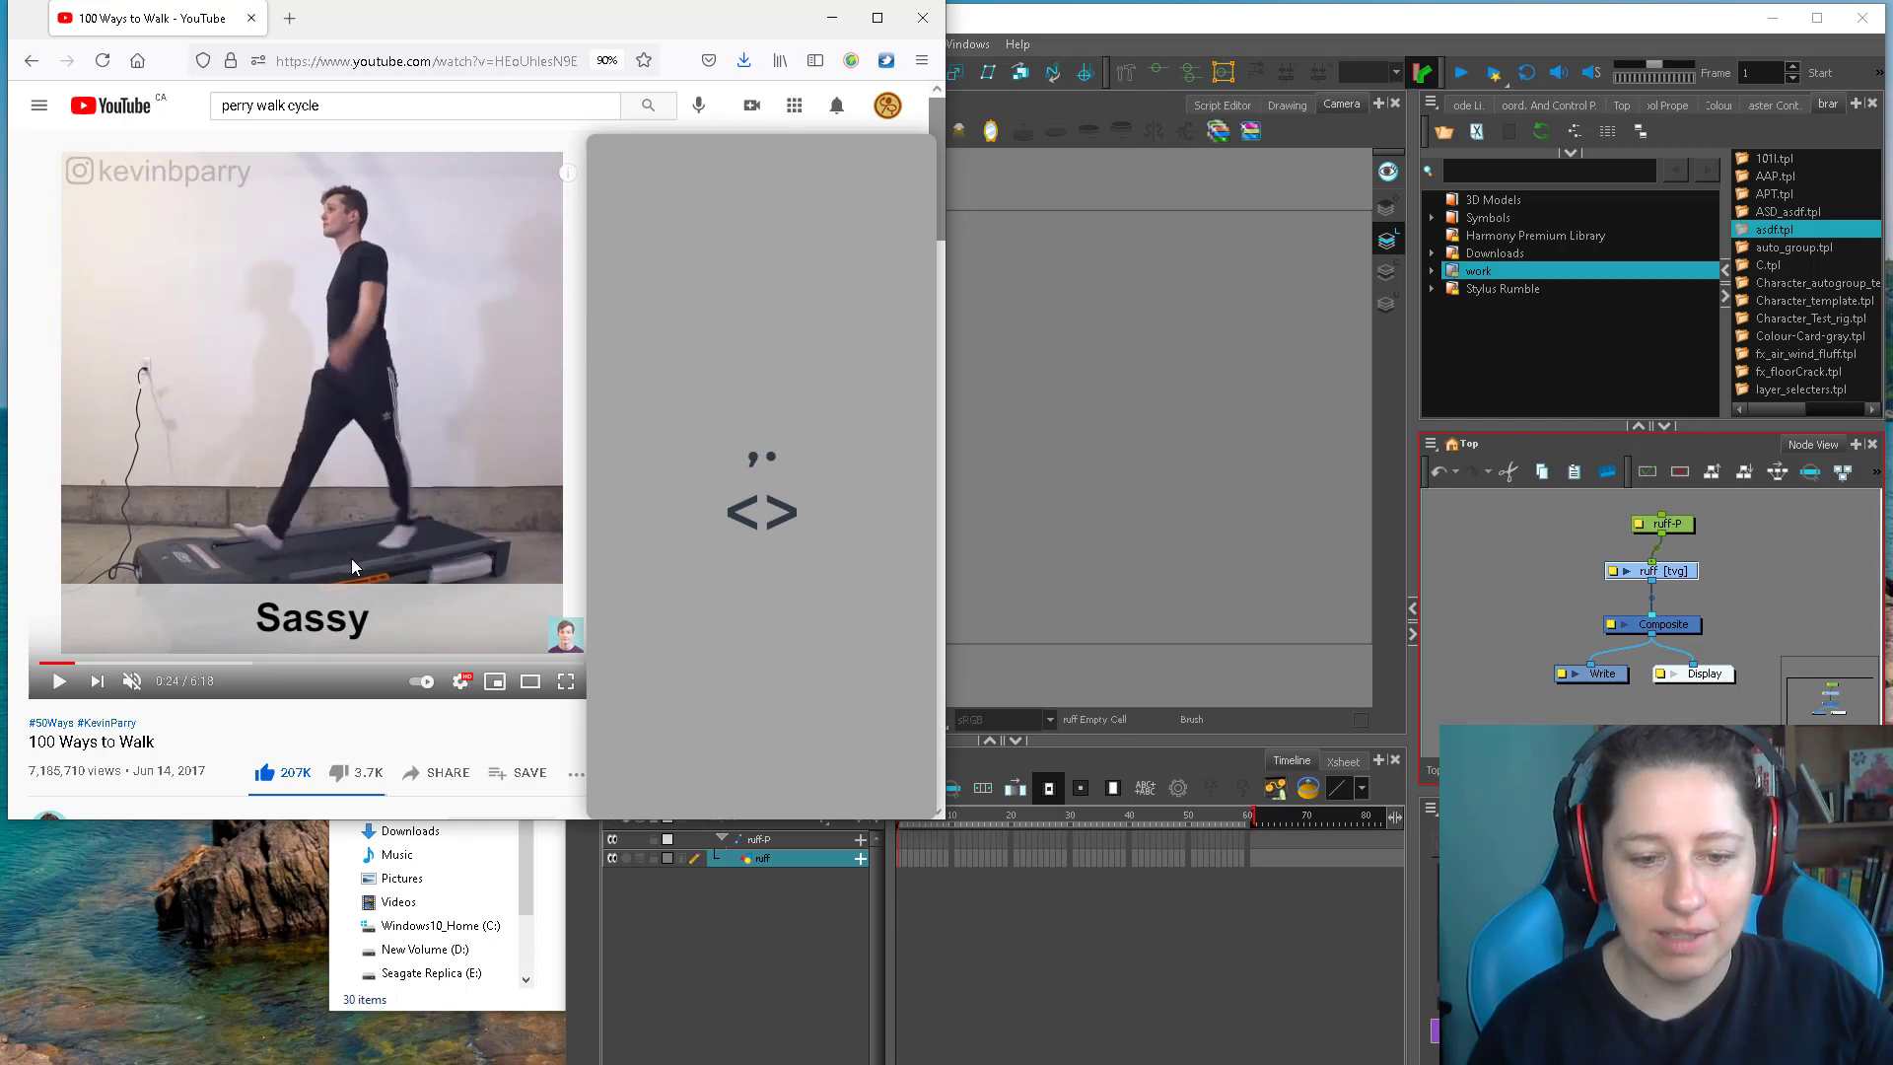
pyautogui.press(',')
pyautogui.press(',')
pyautogui.press(',')
pyautogui.press(',')
pyautogui.press(',')
pyautogui.press(',')
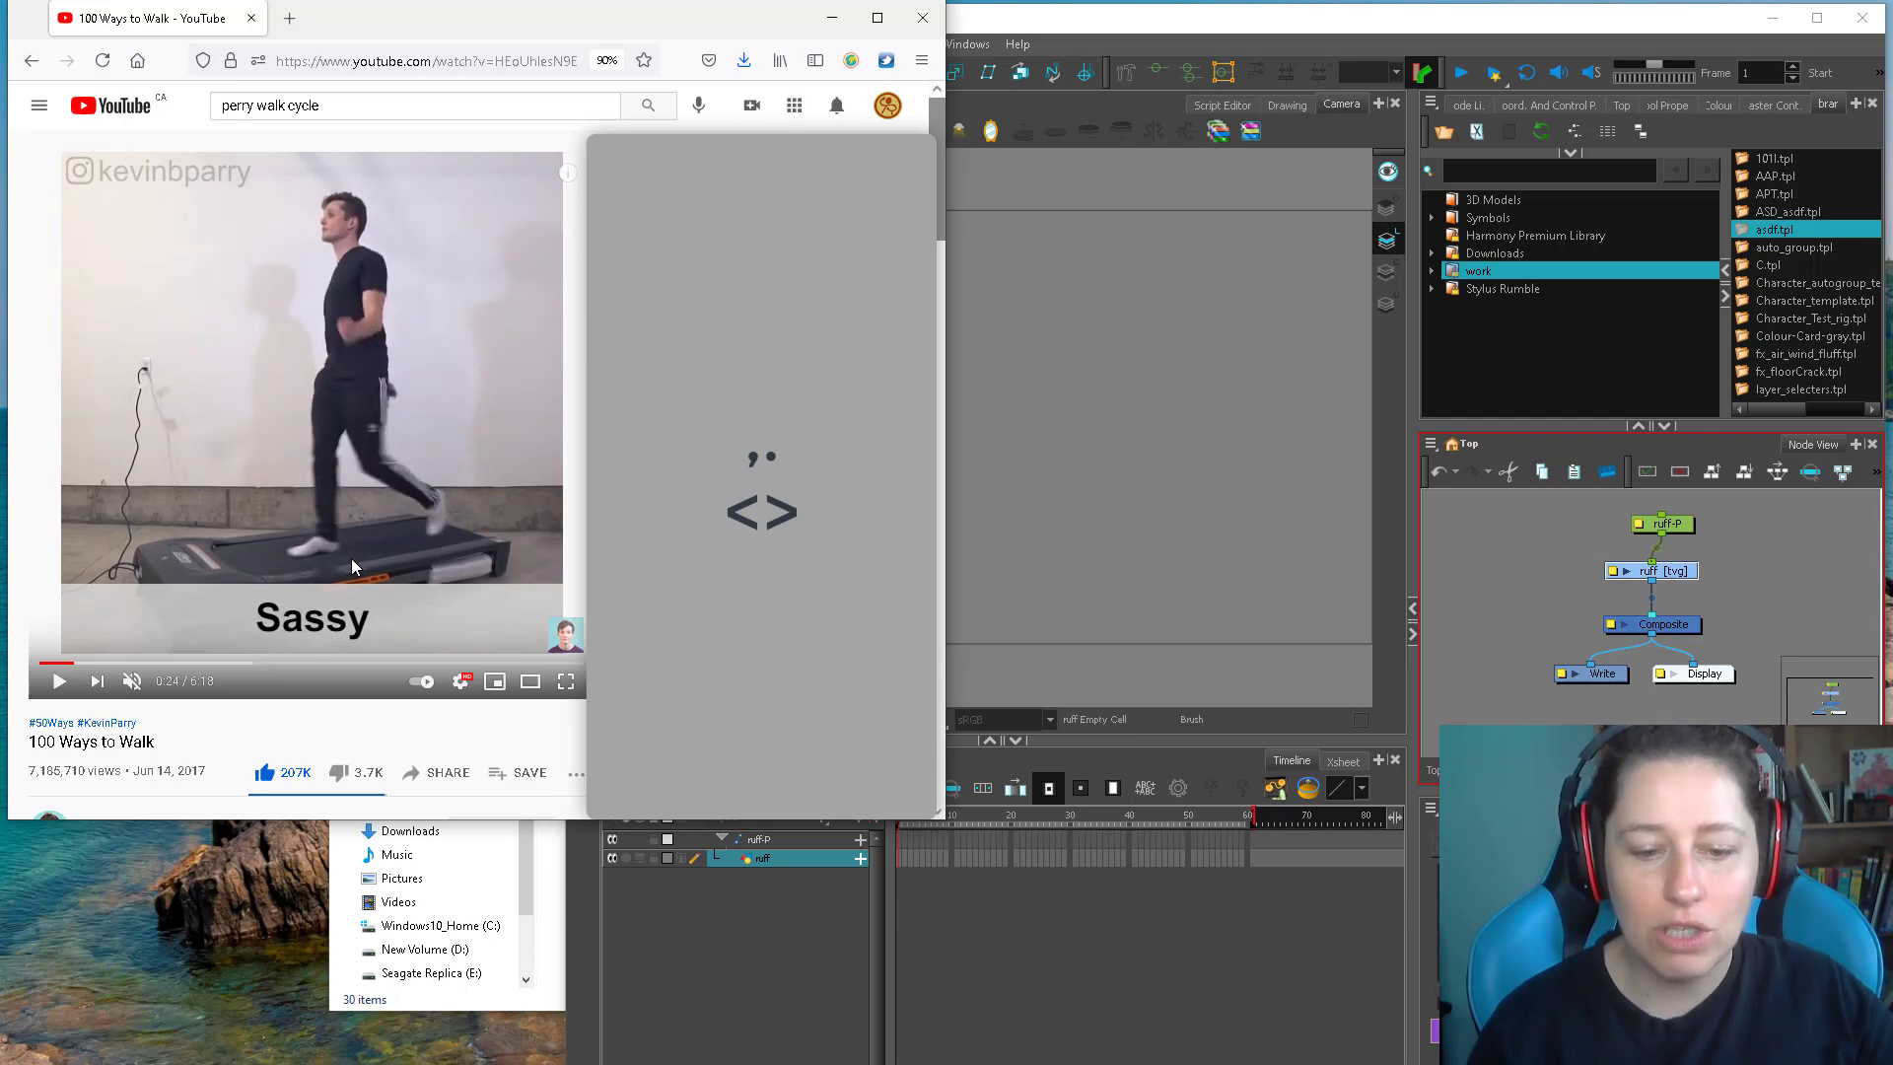
pyautogui.press(',')
pyautogui.press(',')
pyautogui.press(',')
pyautogui.press(',')
pyautogui.press(',')
pyautogui.press(',')
pyautogui.press(',')
pyautogui.press(',')
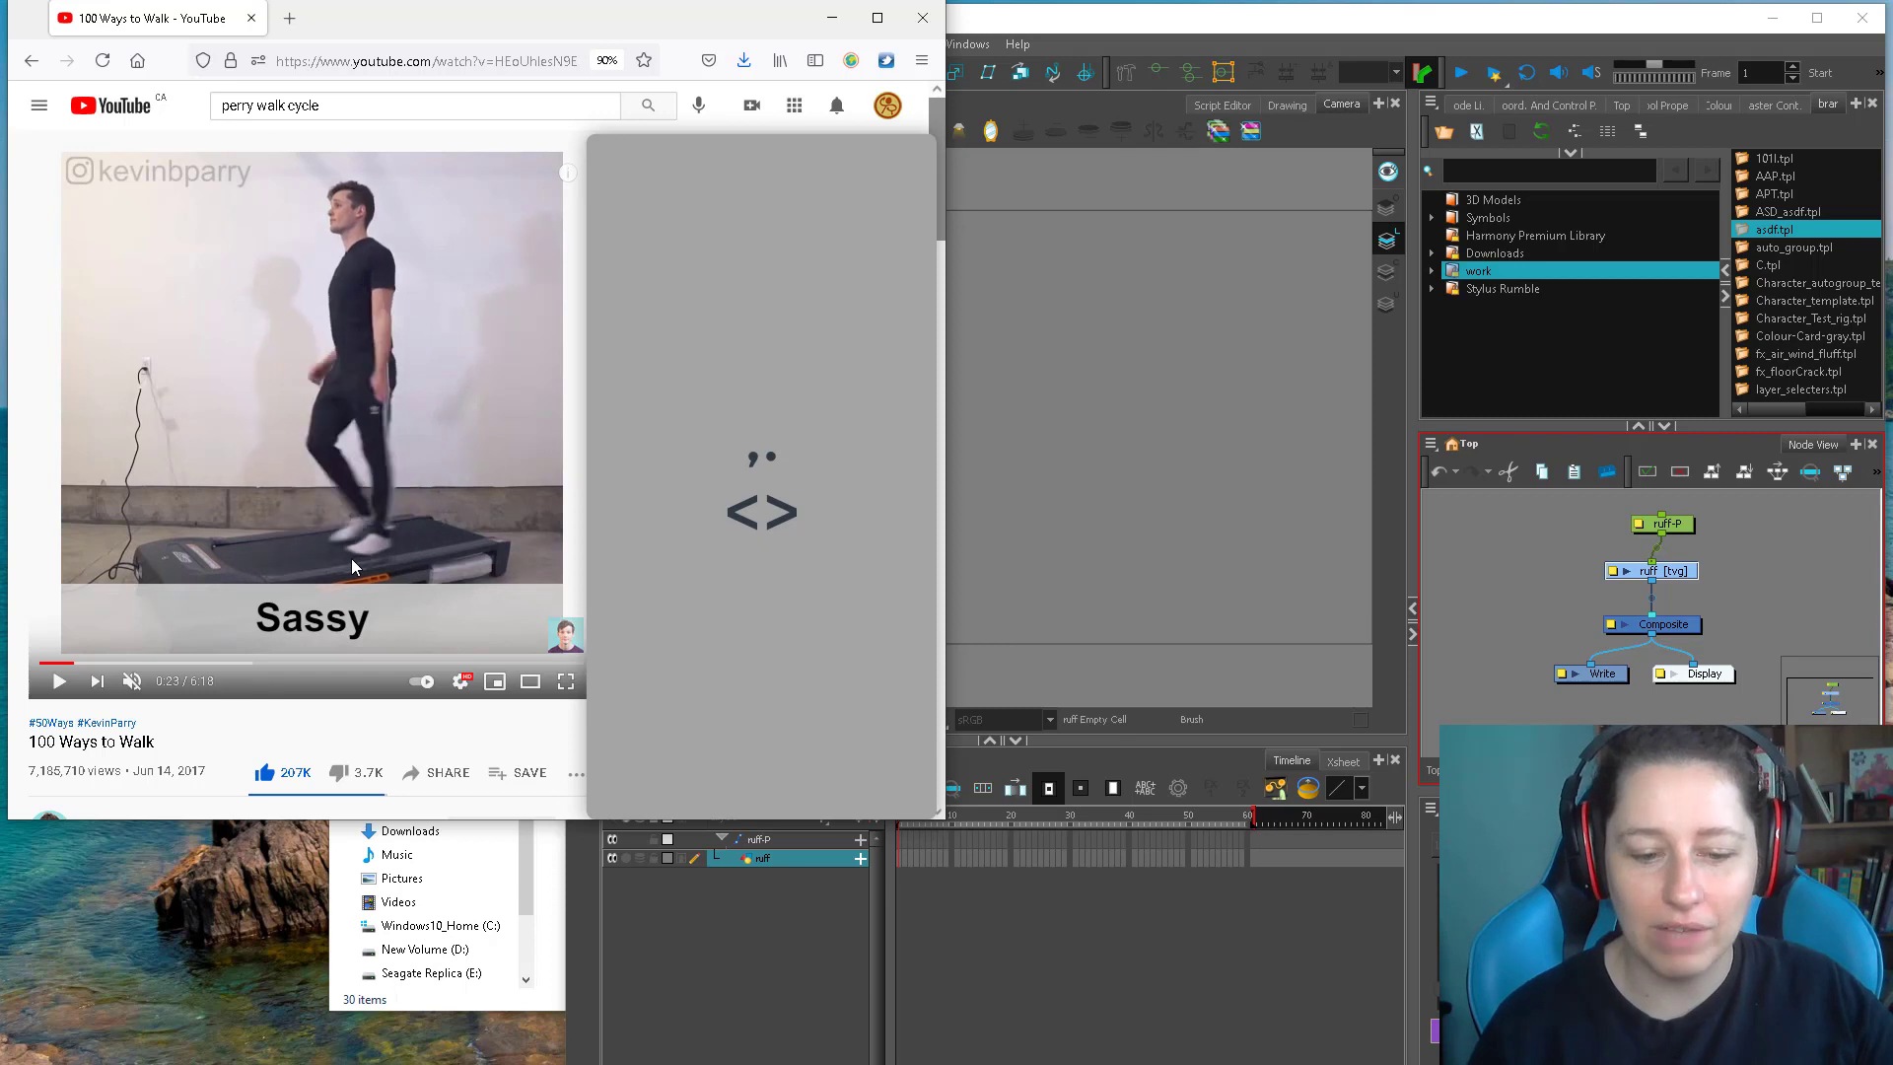
pyautogui.press(',')
pyautogui.press(',')
pyautogui.press(',')
pyautogui.press(',')
pyautogui.press(',')
pyautogui.press(',')
pyautogui.press(',')
pyautogui.press(',')
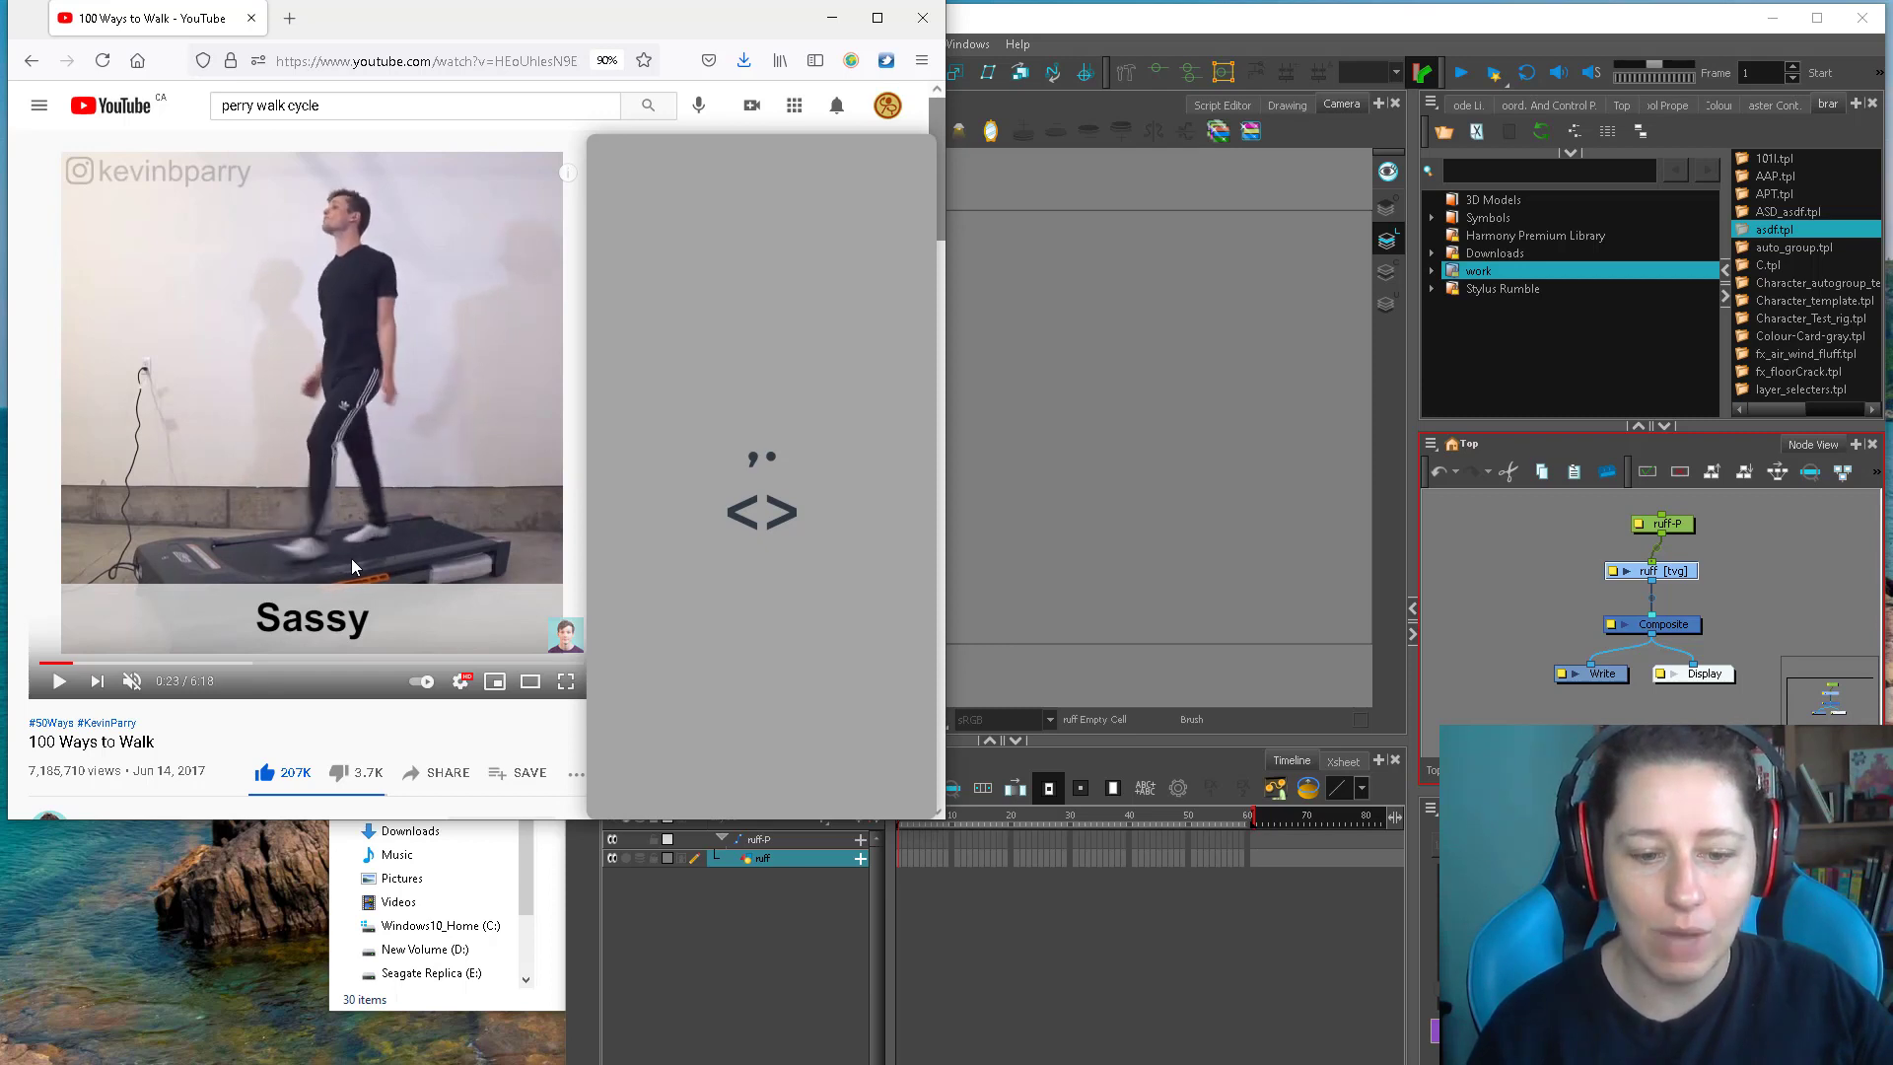
pyautogui.press(',')
pyautogui.press(',')
pyautogui.press(',')
pyautogui.press(',')
pyautogui.press(',')
pyautogui.press(',')
pyautogui.press(',')
pyautogui.press(',')
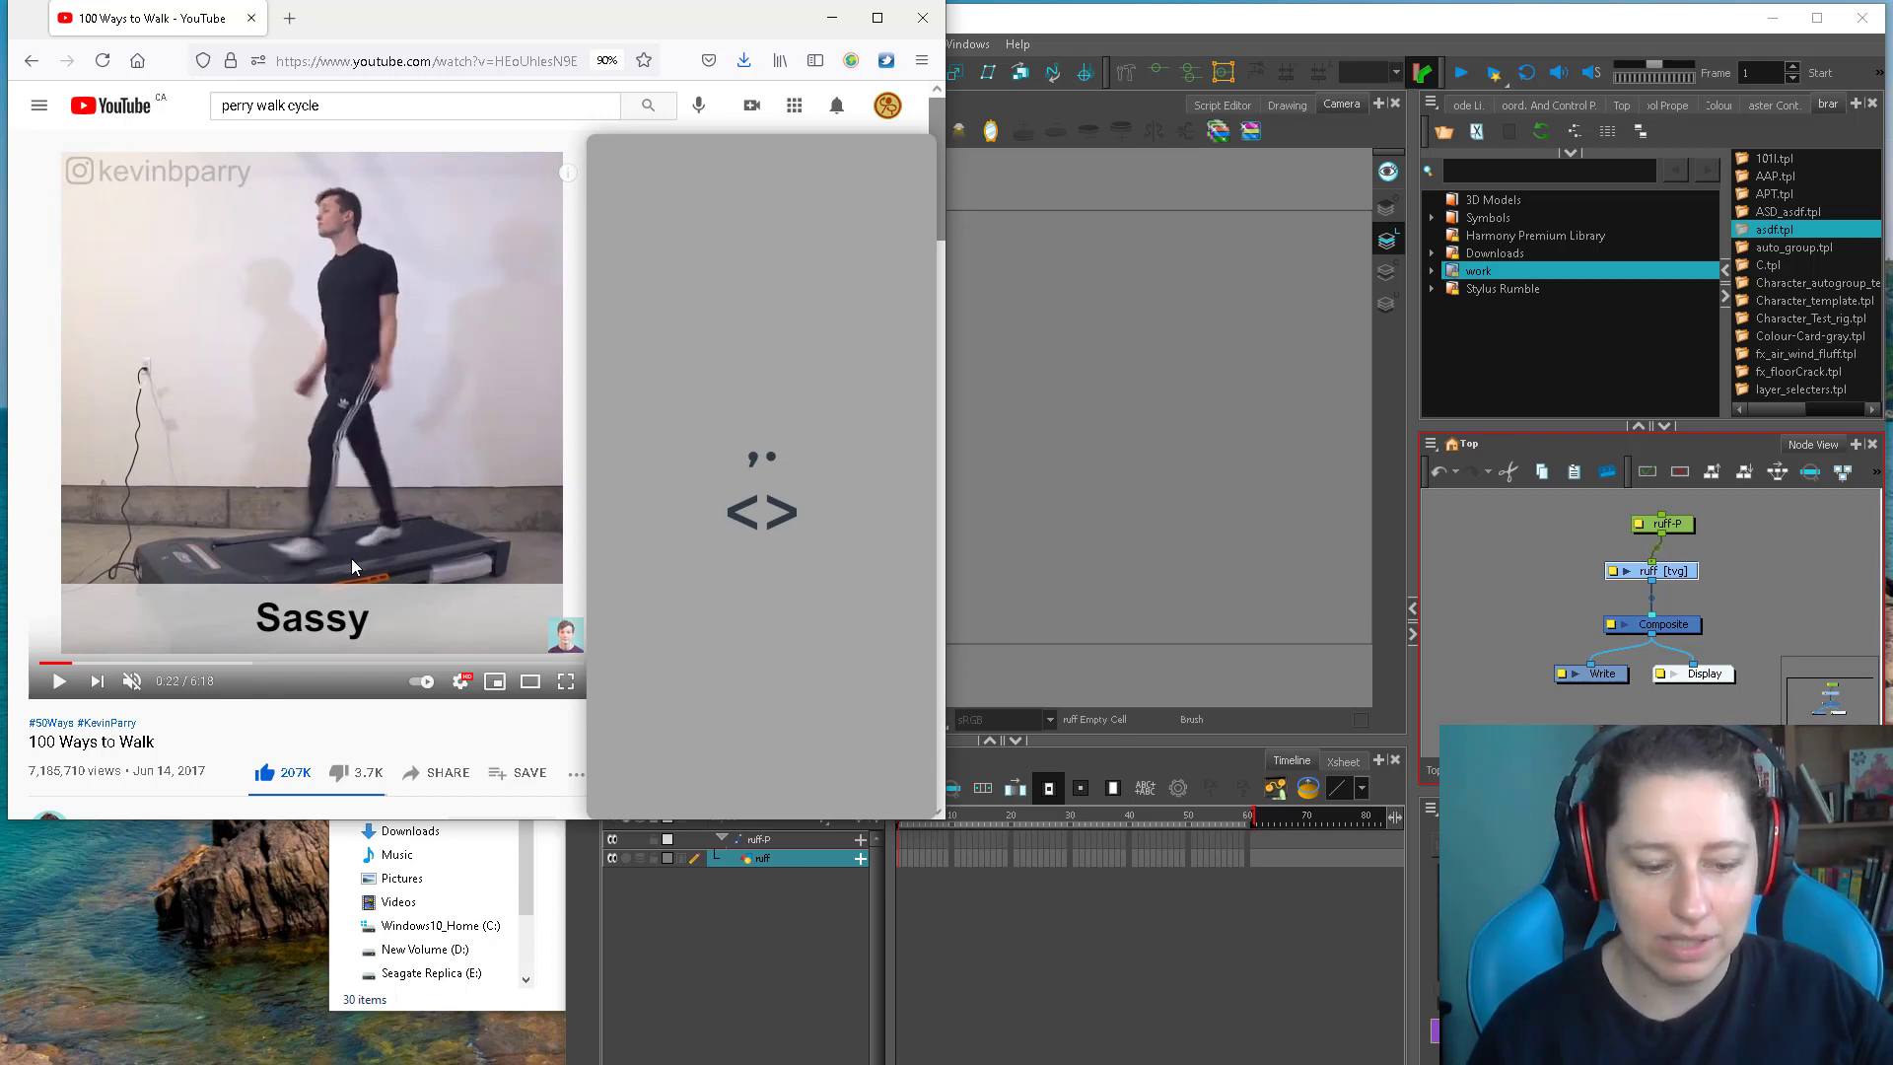
pyautogui.press(',')
pyautogui.press(',')
pyautogui.press(',')
pyautogui.press(',')
pyautogui.press(',')
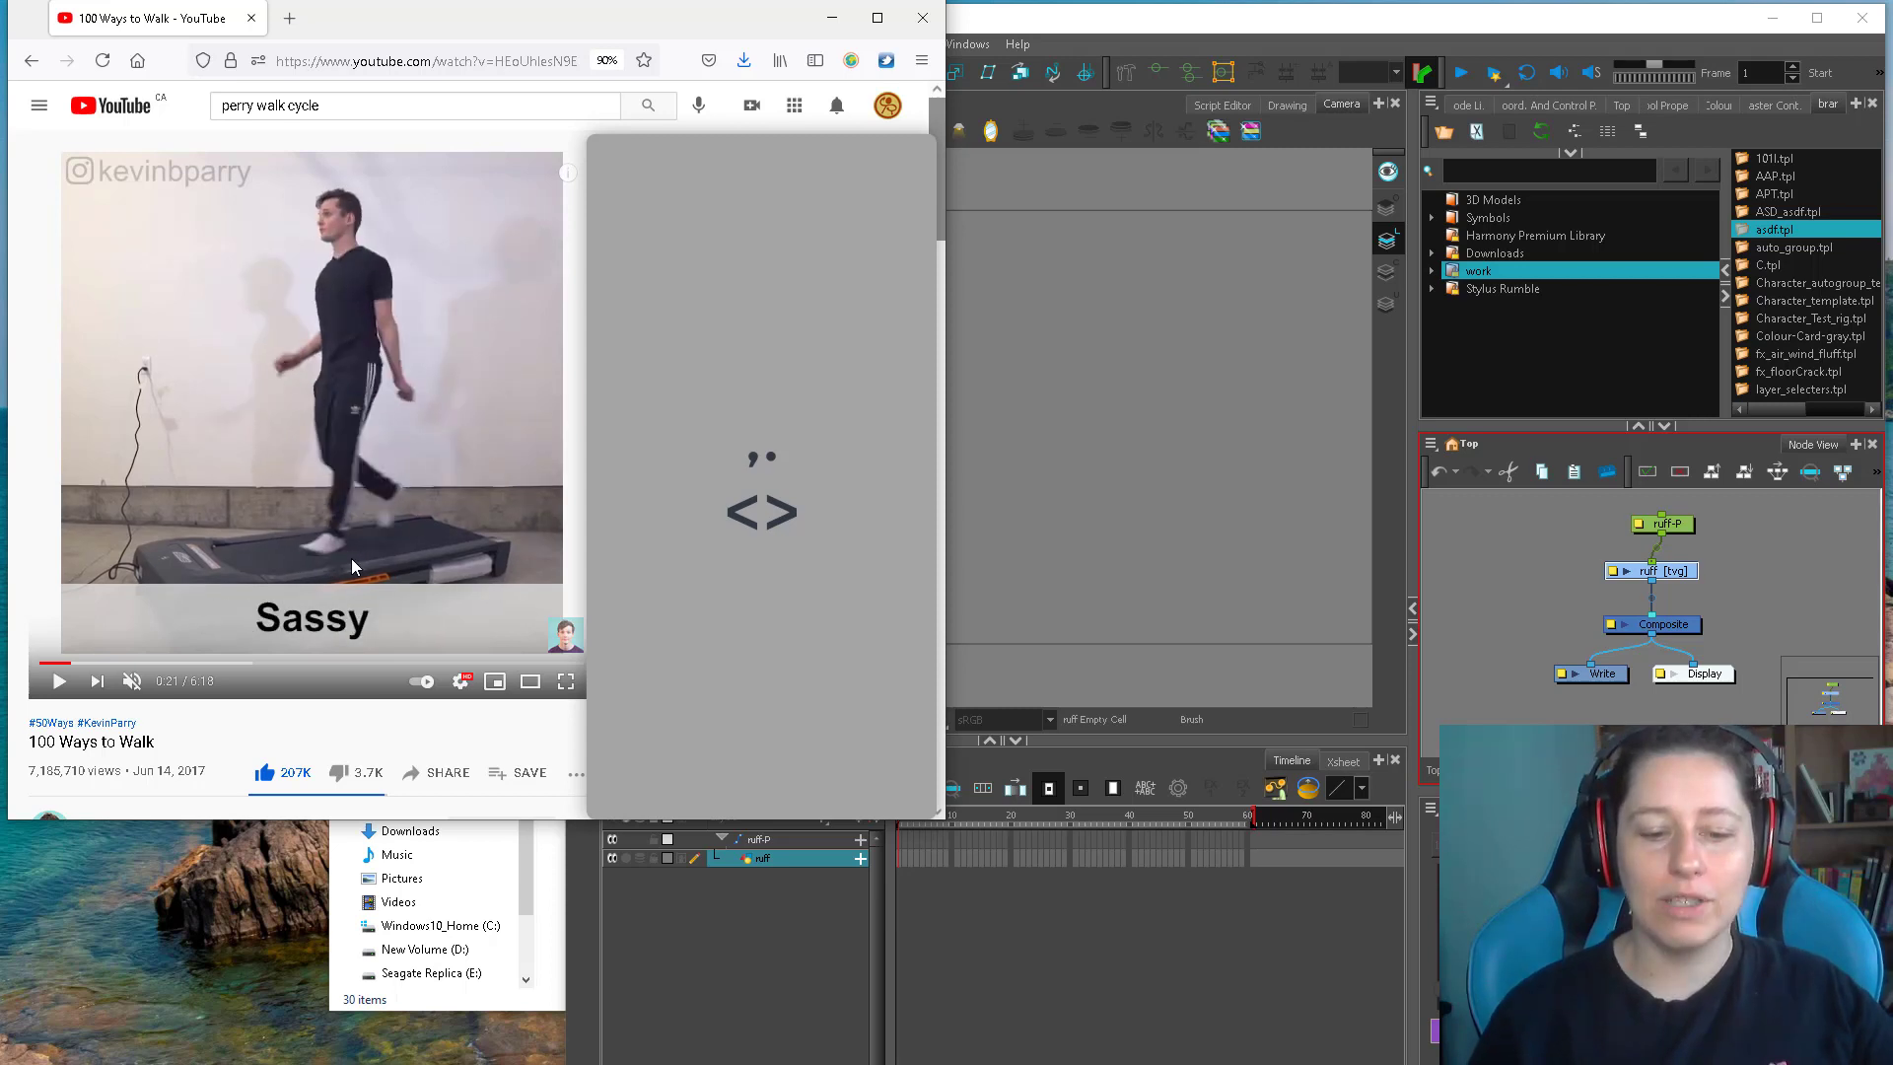
# Advance the Sassy walk frame by frame to a wide-stride pose at about 0:22
pyautogui.press('.')
pyautogui.press('.')
pyautogui.press('.')
pyautogui.press('.')
pyautogui.press('.')
pyautogui.press('.')
pyautogui.press('.')
pyautogui.press('.')
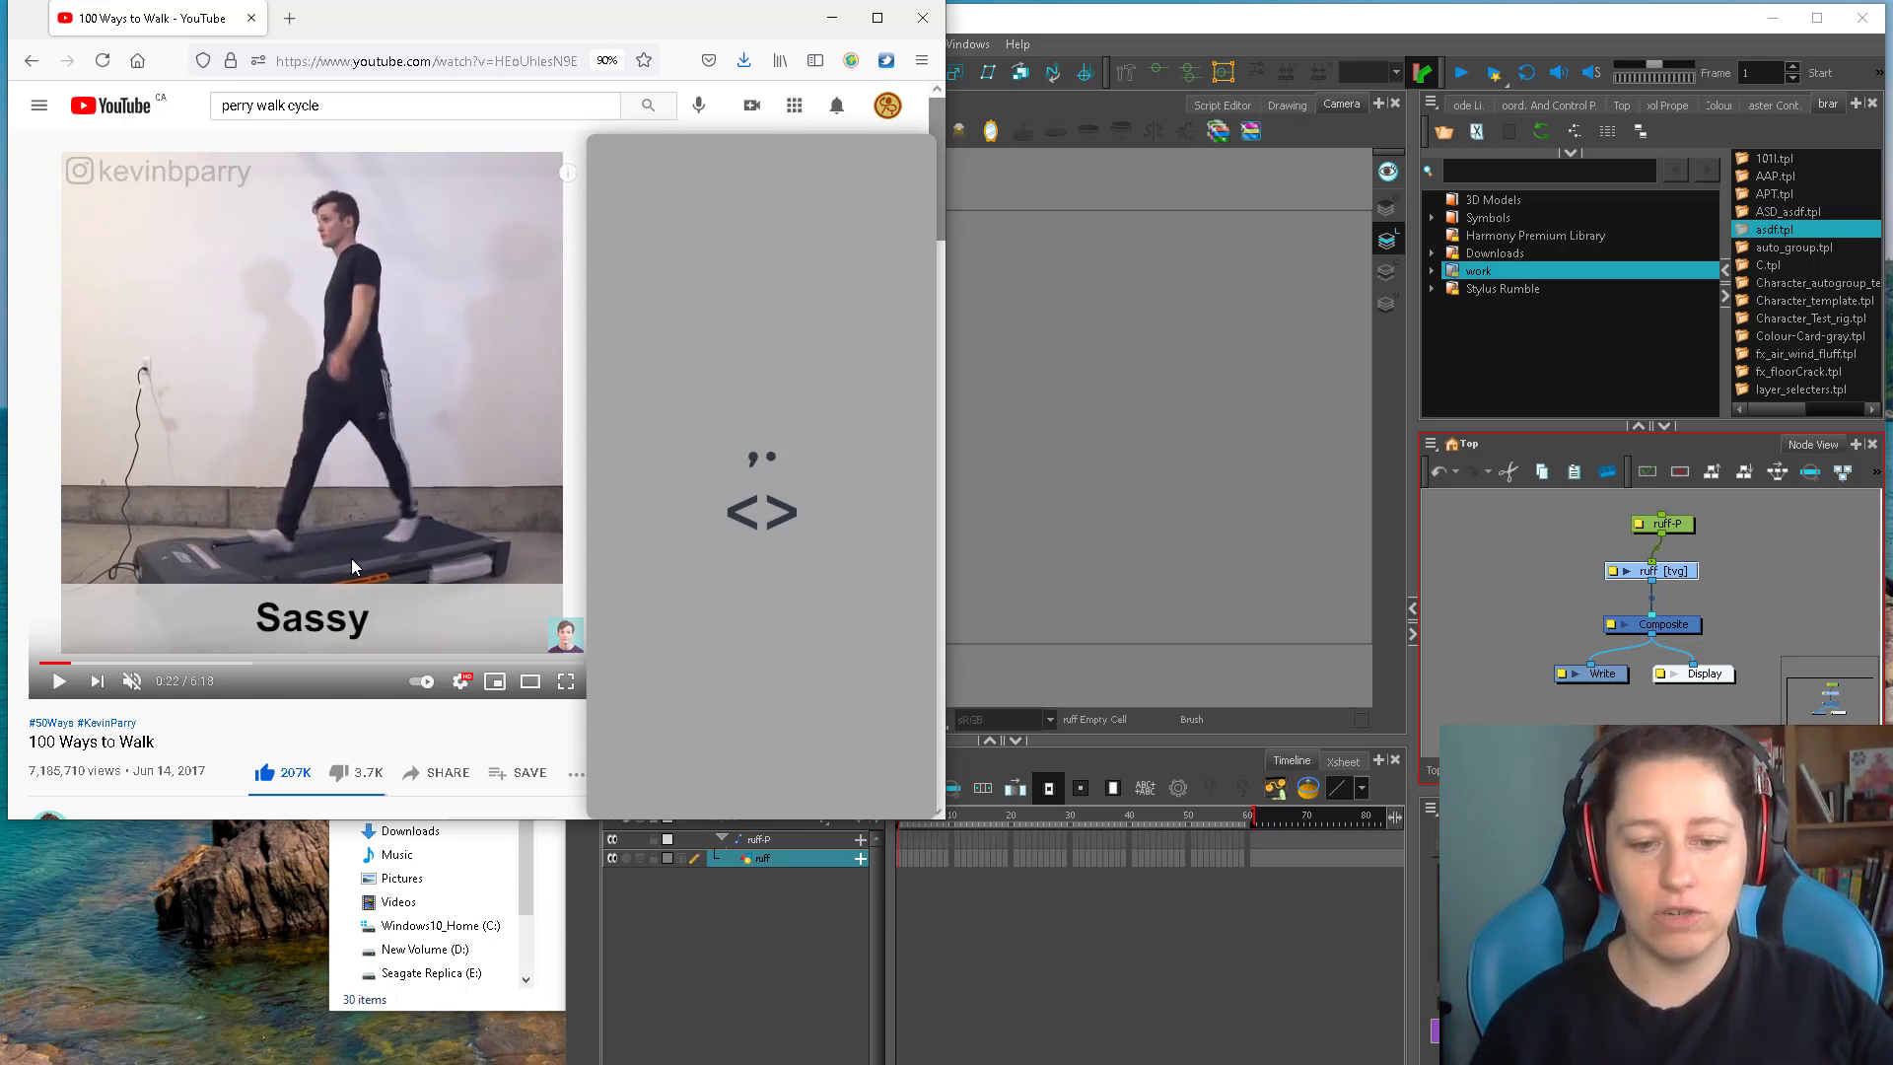
# Switch to Toon Boom Harmony, add the asdf.tpl template to the node network and draw a horizontal line across the camera frame on its drawing layer
pyautogui.hotkey('alt', 'Tab')
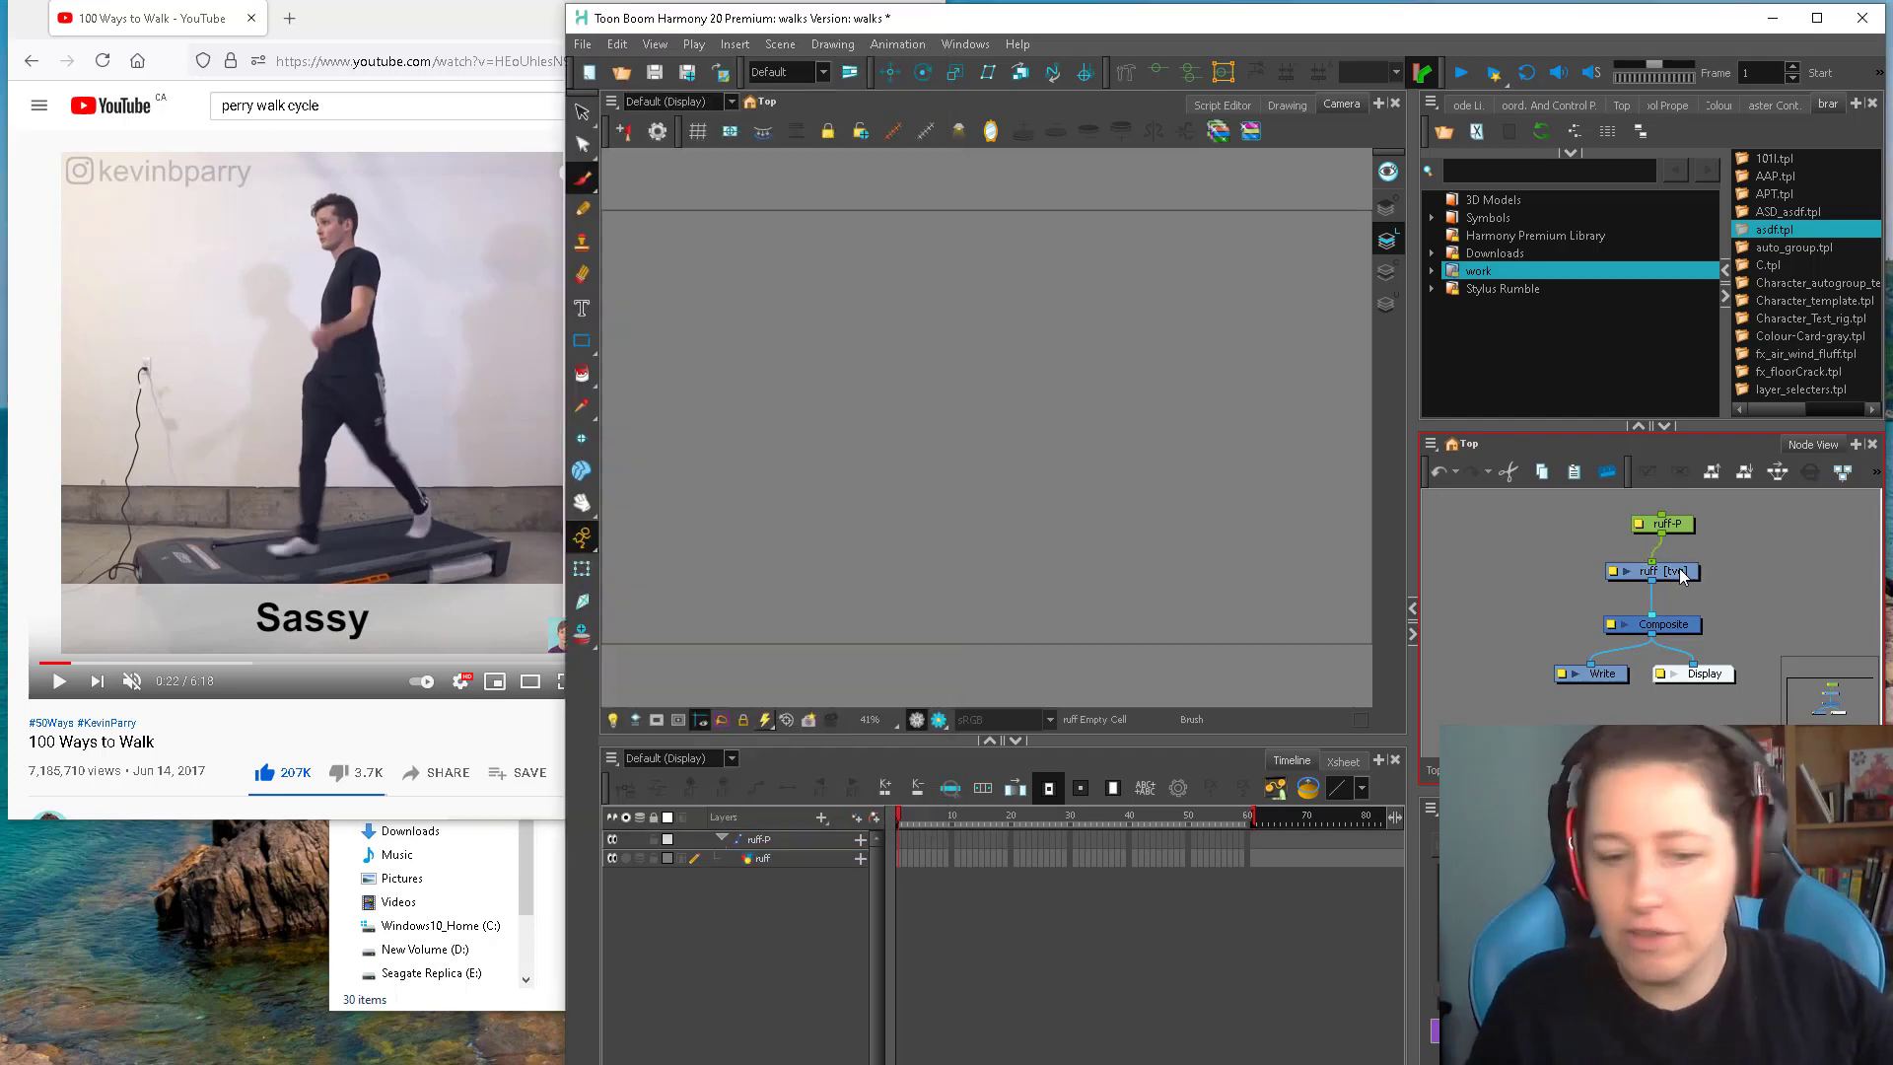
pyautogui.moveTo(630, 441); pyautogui.dragTo(1278, 431)
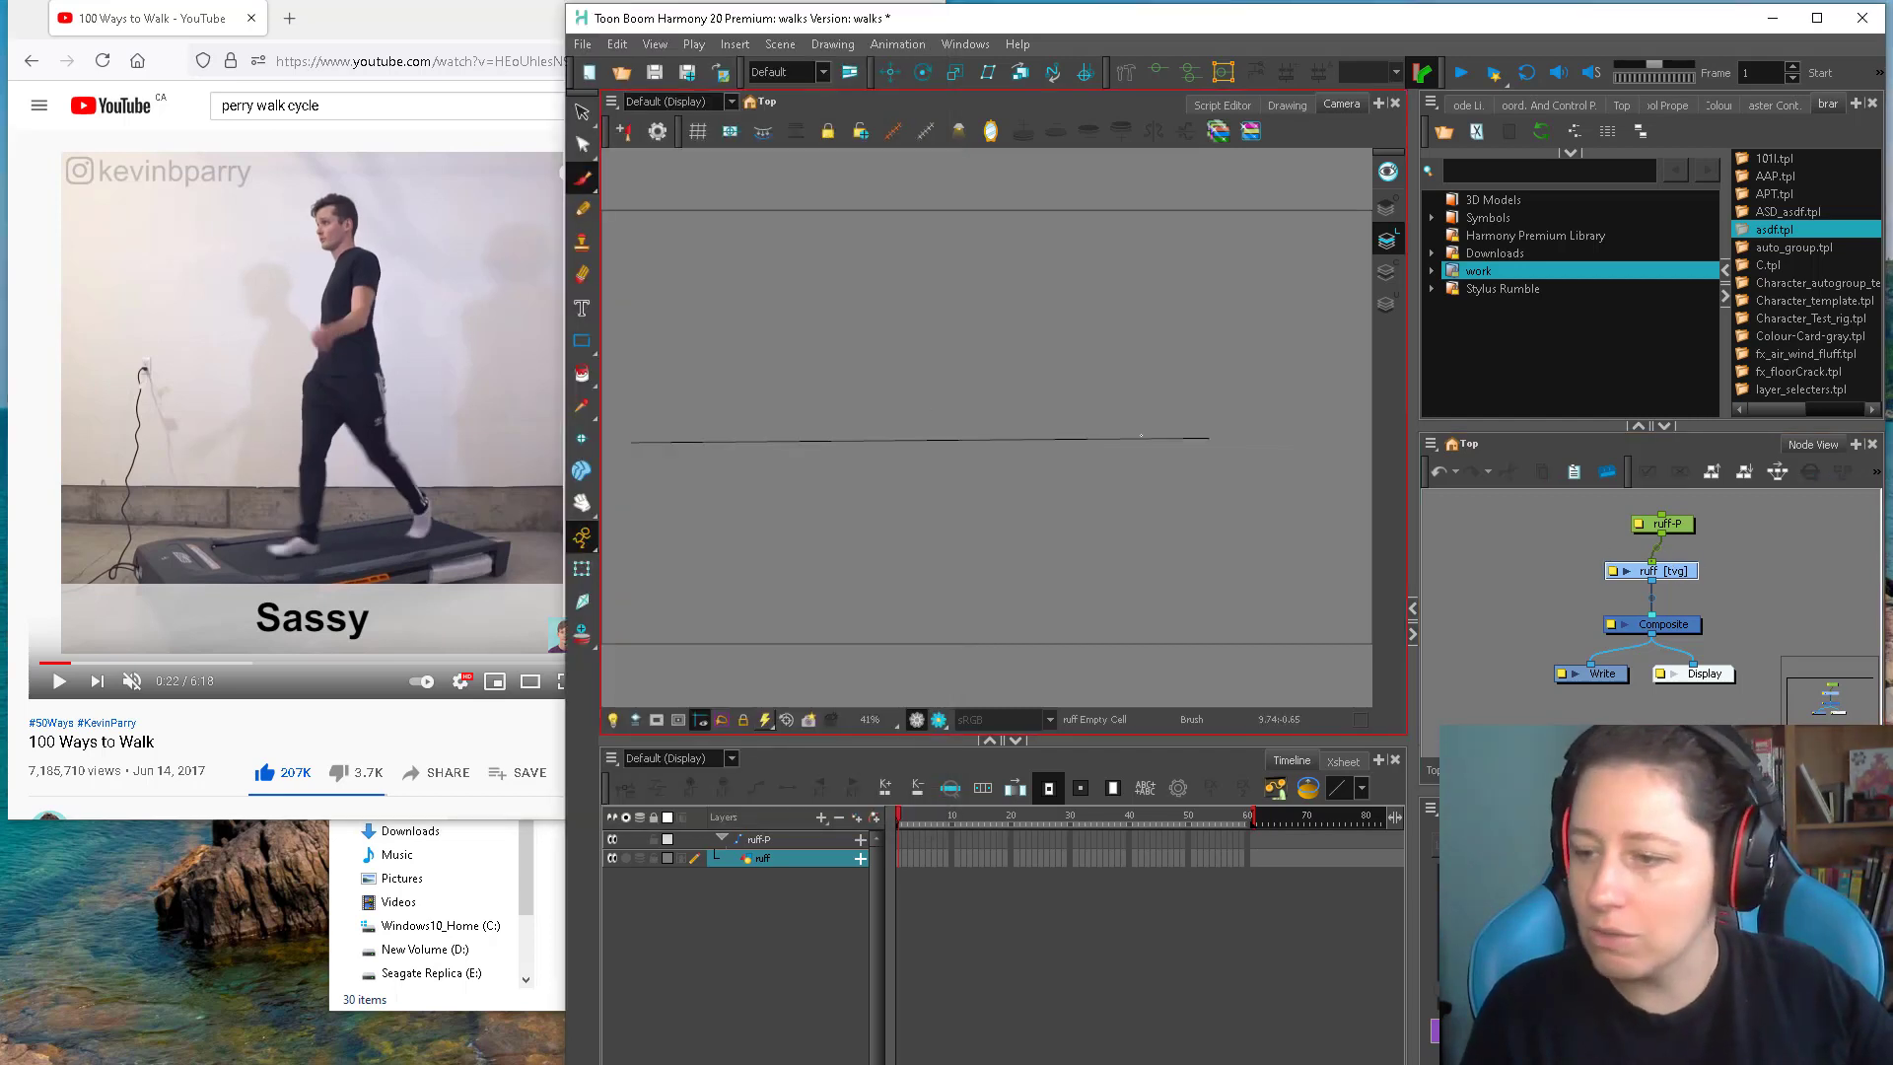
pyautogui.moveTo(1774, 228)
pyautogui.mouseDown()
pyautogui.moveTo(1772, 594)
pyautogui.moveTo(1694, 621)
pyautogui.mouseUp()
pyautogui.click(1798, 590)
pyautogui.moveTo(1361, 467); pyautogui.dragTo(616, 472)
pyautogui.scroll(1, 867, 473)
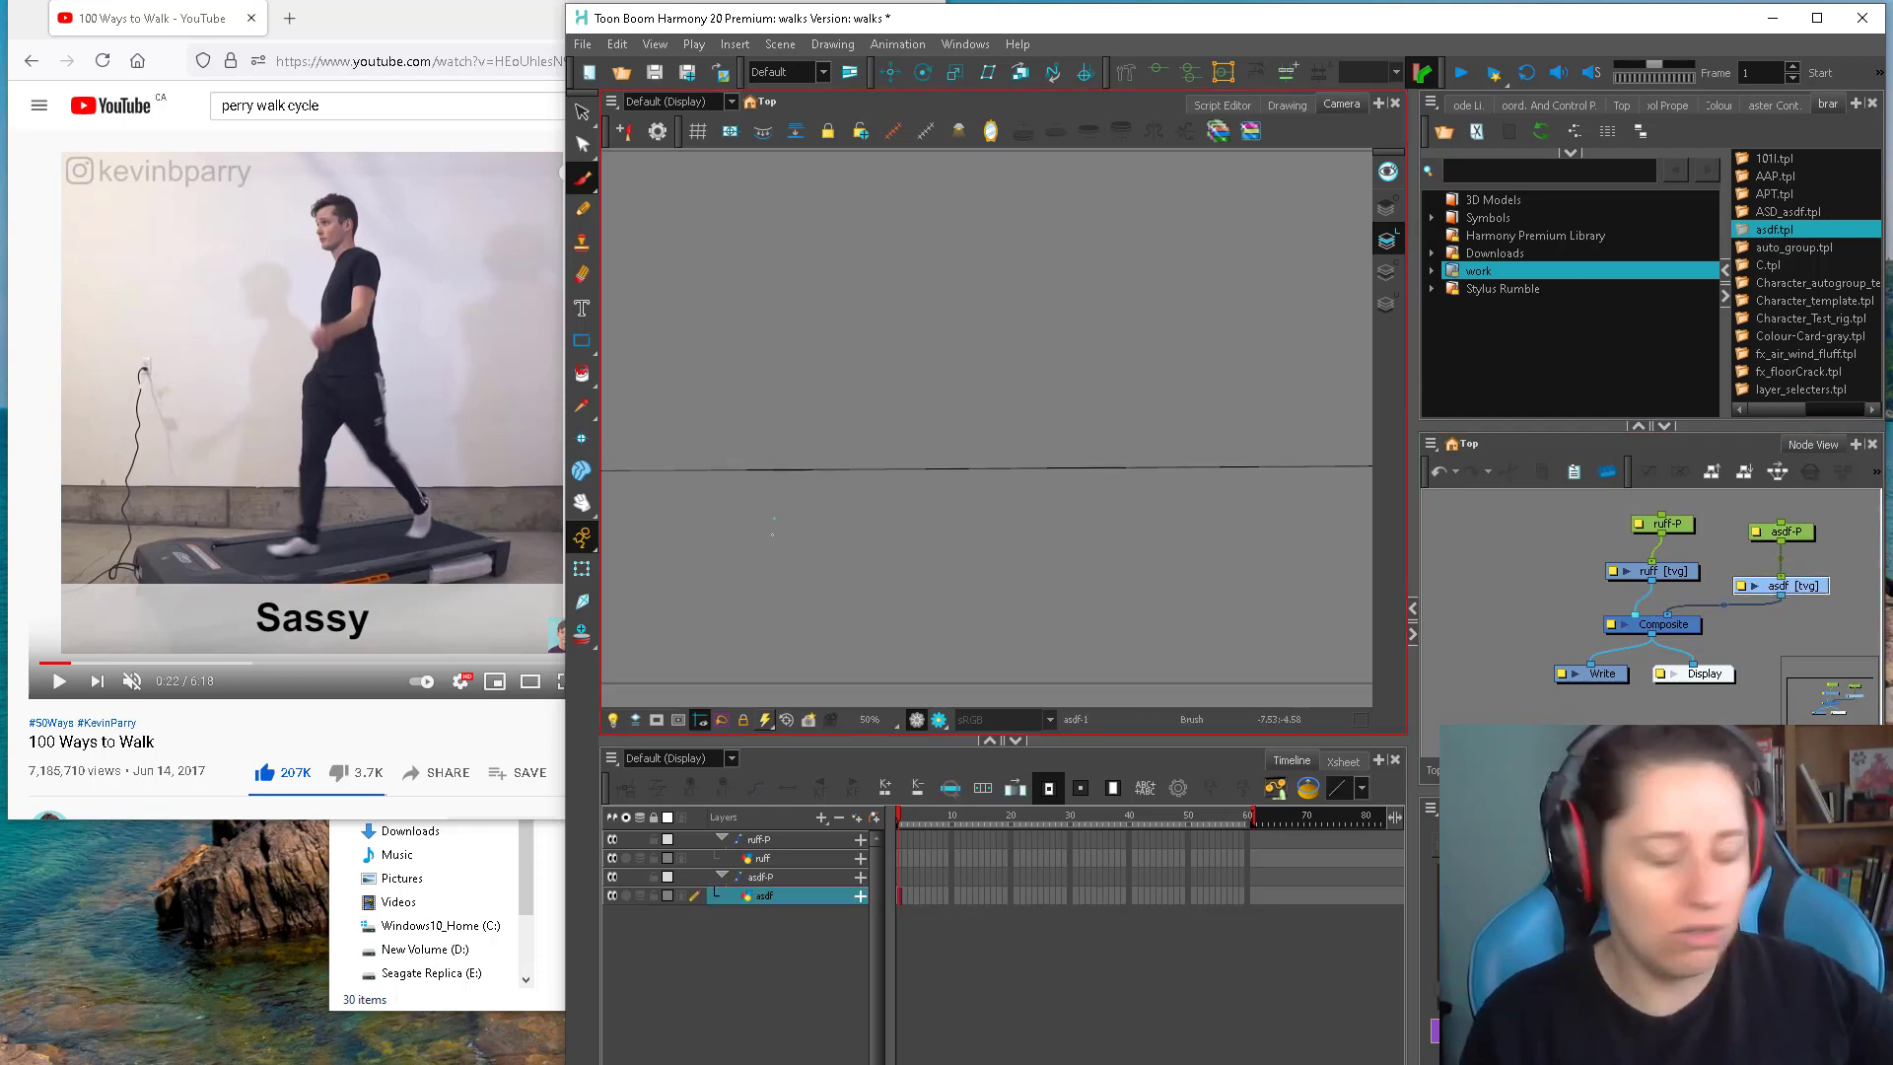
pyautogui.press('o')
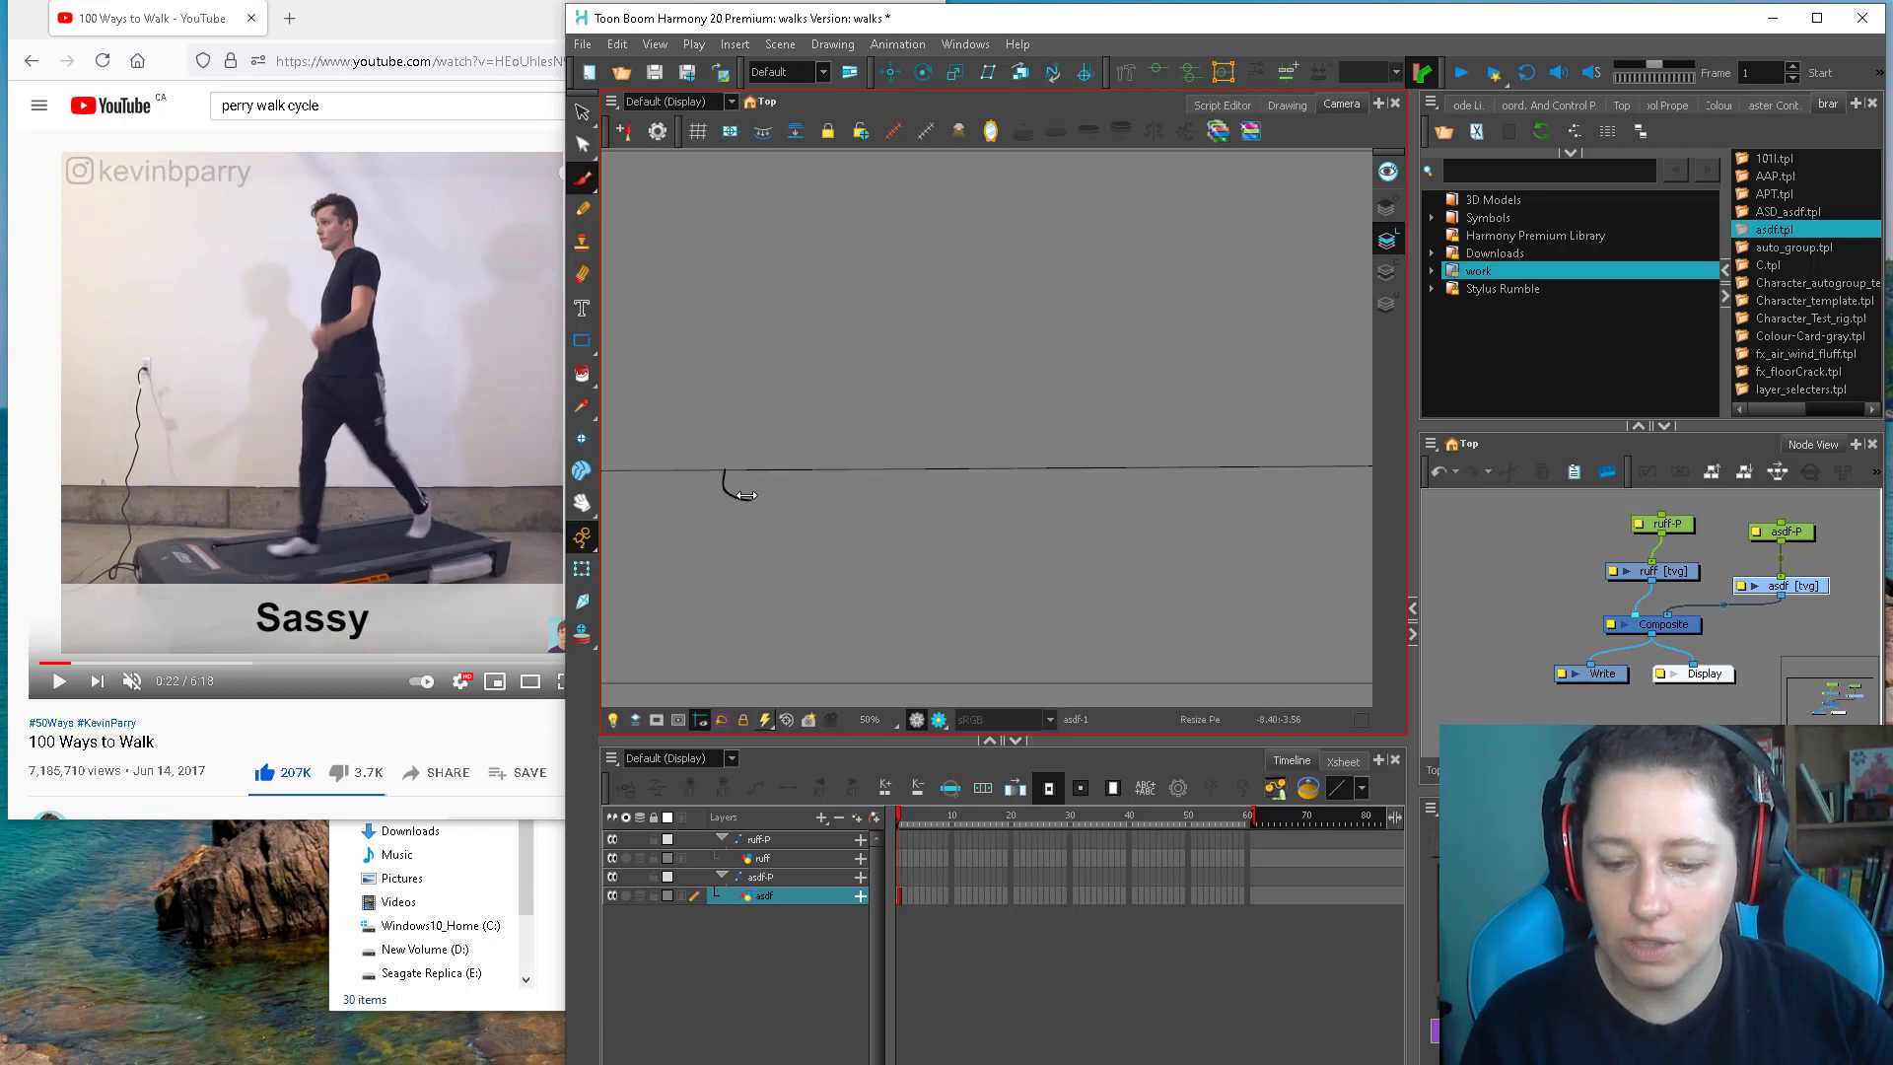
pyautogui.hotkey('alt', 's')
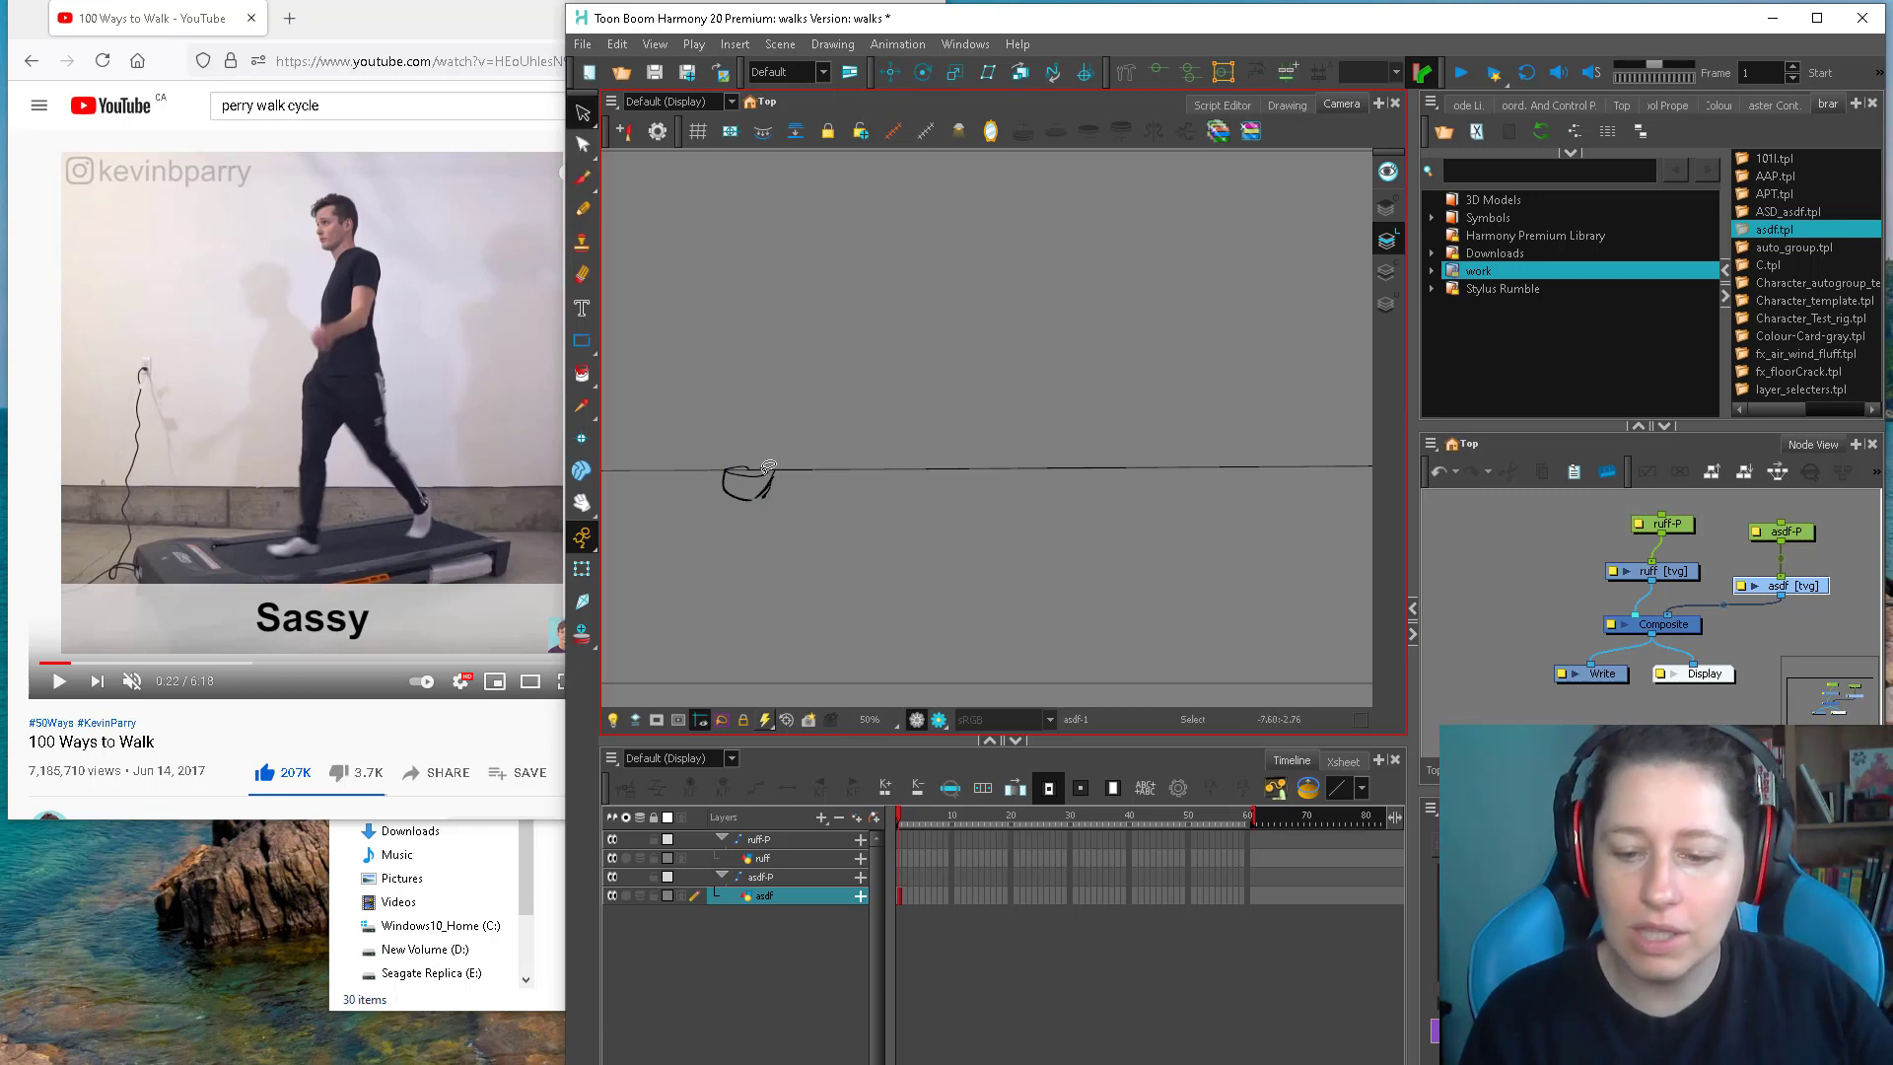
pyautogui.moveTo(717, 460)
pyautogui.mouseDown()
pyautogui.moveTo(785, 519)
pyautogui.moveTo(875, 510)
pyautogui.moveTo(1033, 539)
pyautogui.mouseUp()
pyautogui.press('Delete')
# Sketch a stick figure with head, shoulders, spine, hips and legs beside the camera frame, and redraw its hip line with a slight tilt
pyautogui.hotkey('alt', 'b')
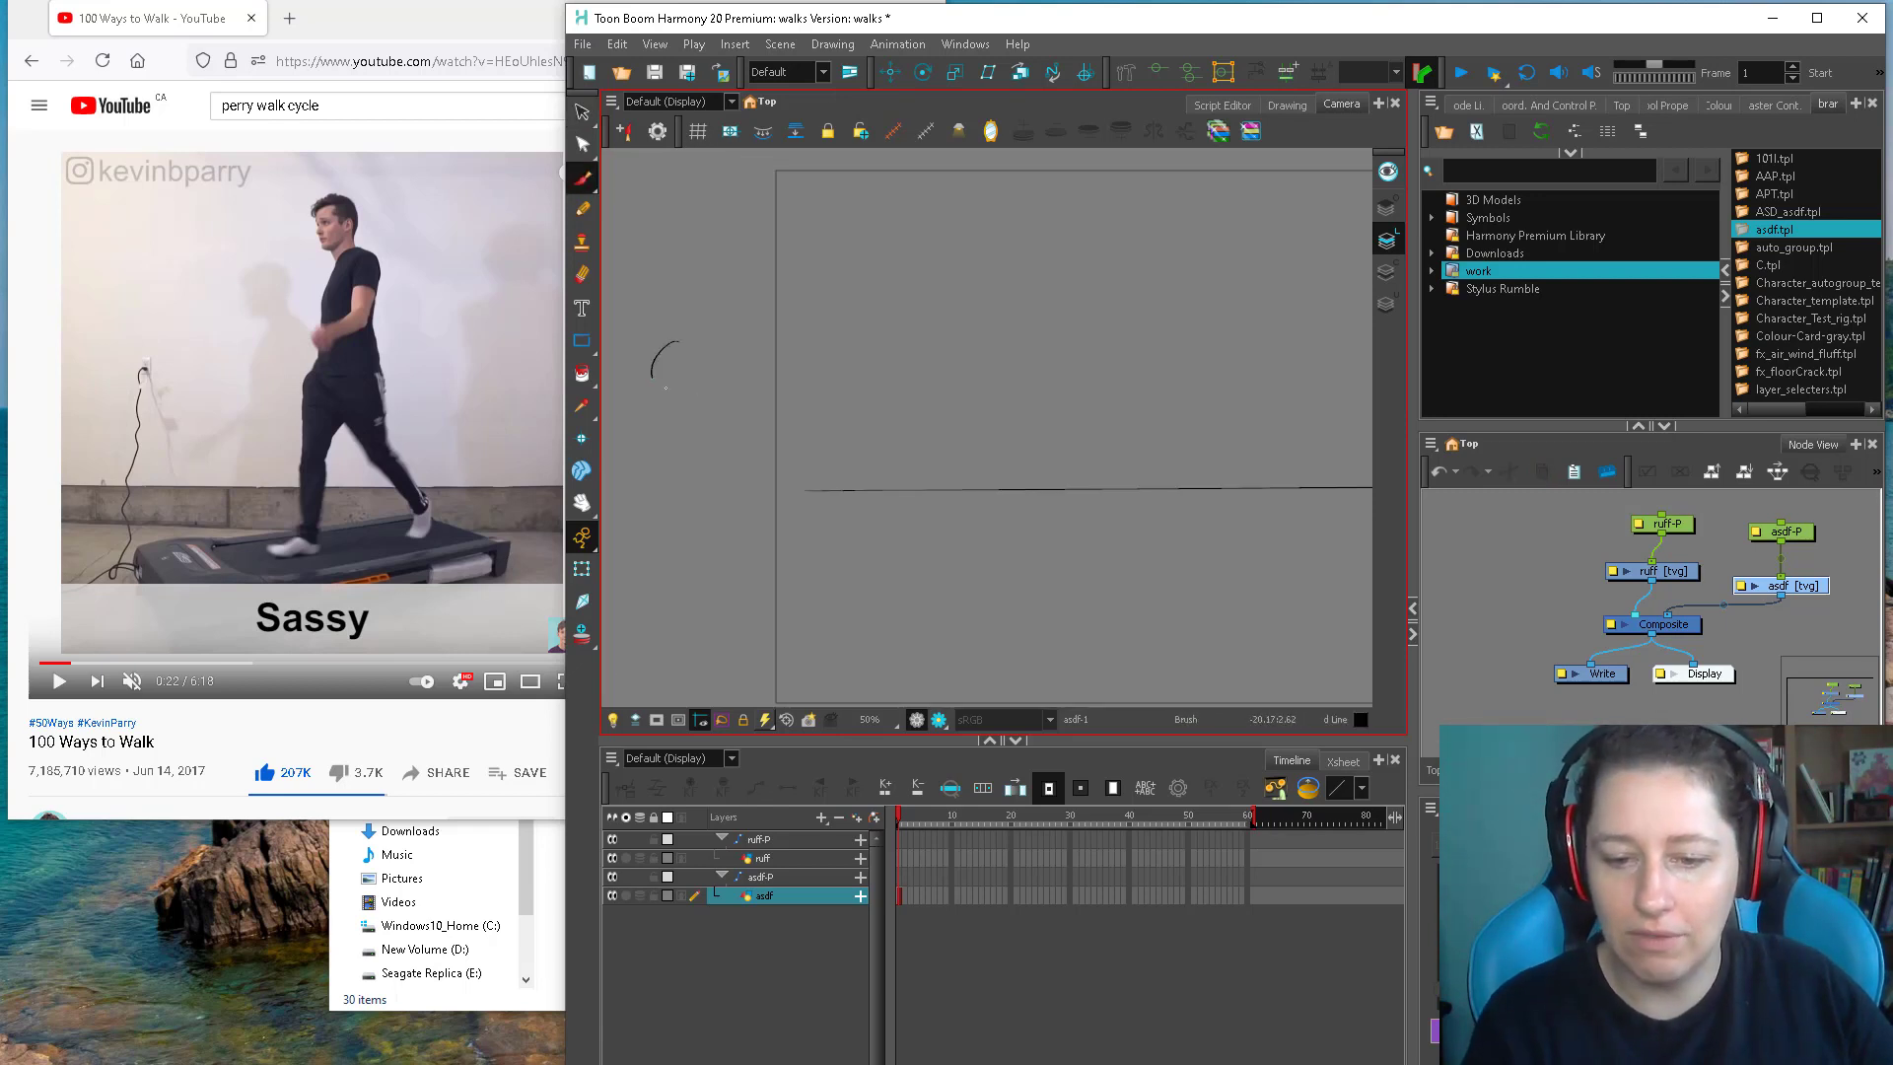
pyautogui.moveTo(695, 451); pyautogui.dragTo(701, 436)
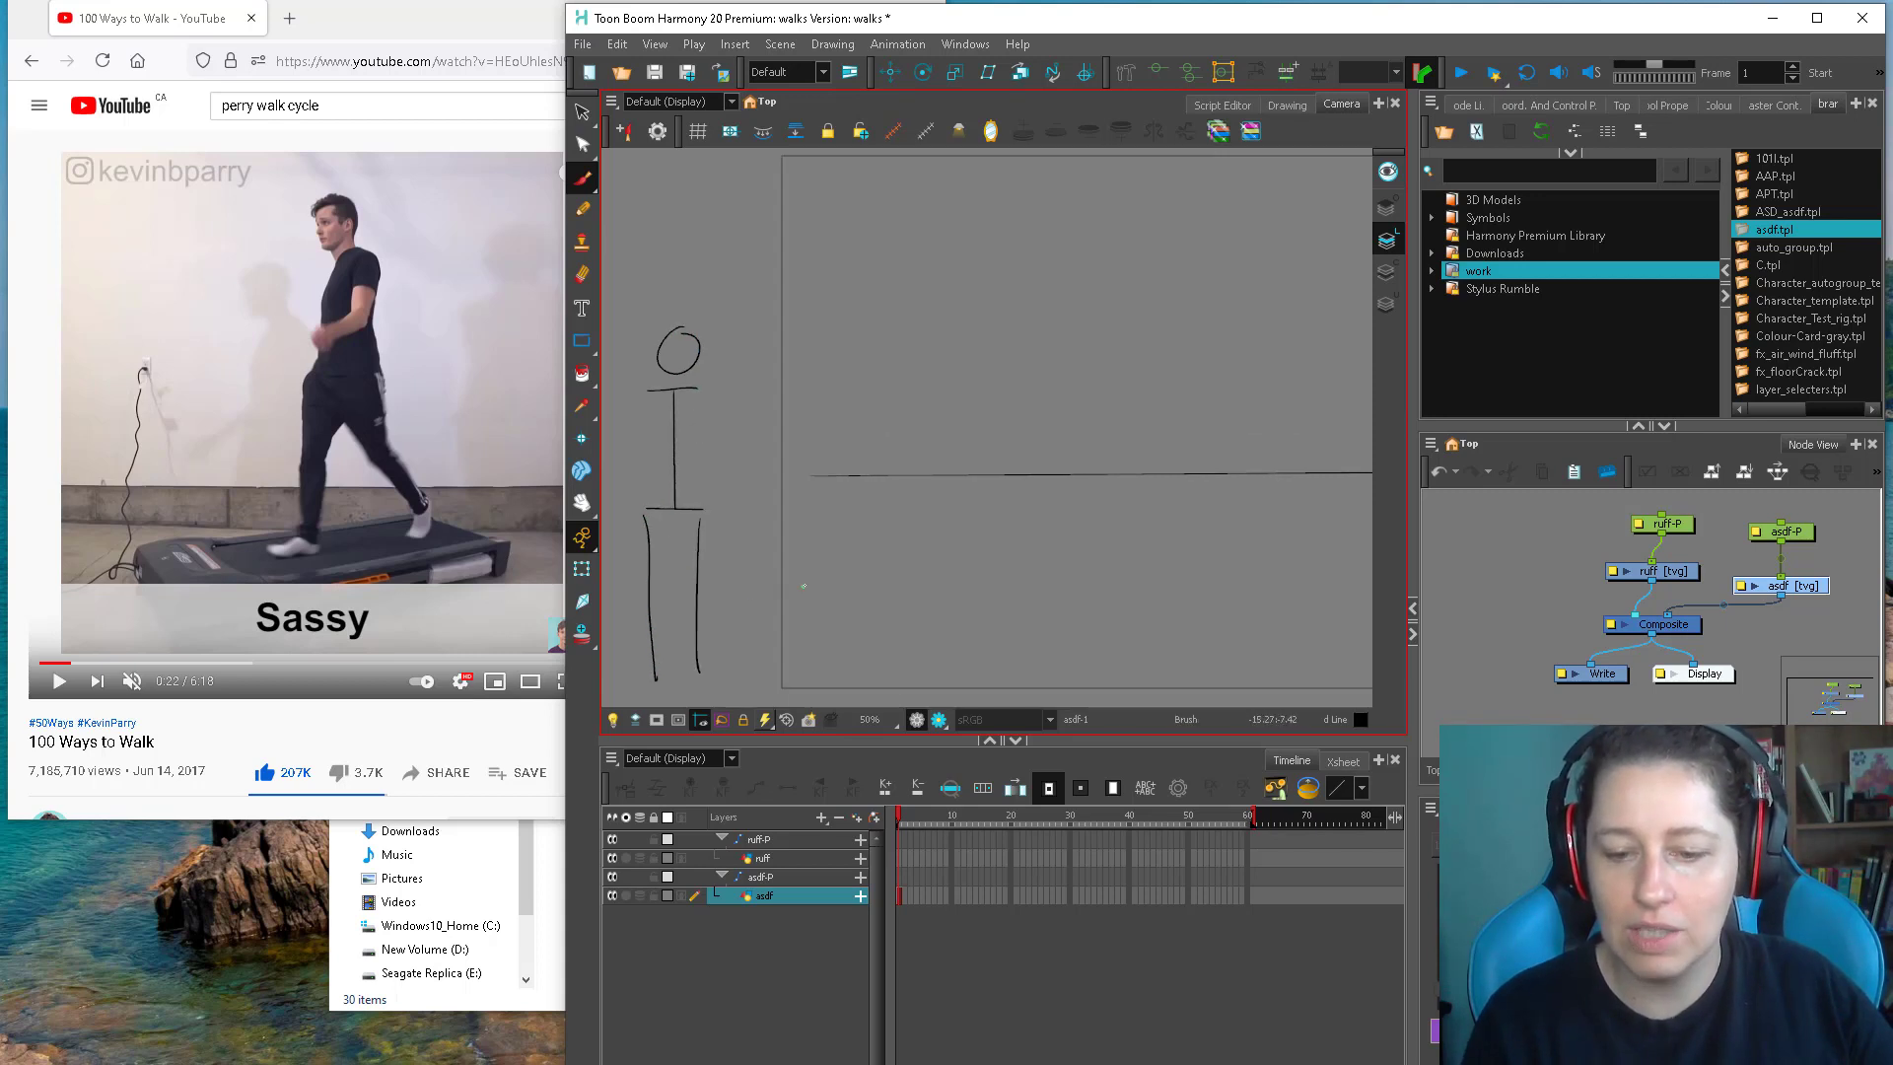
pyautogui.hotkey('alt', 's')
pyautogui.click(695, 510)
pyautogui.scroll(1, 698, 508)
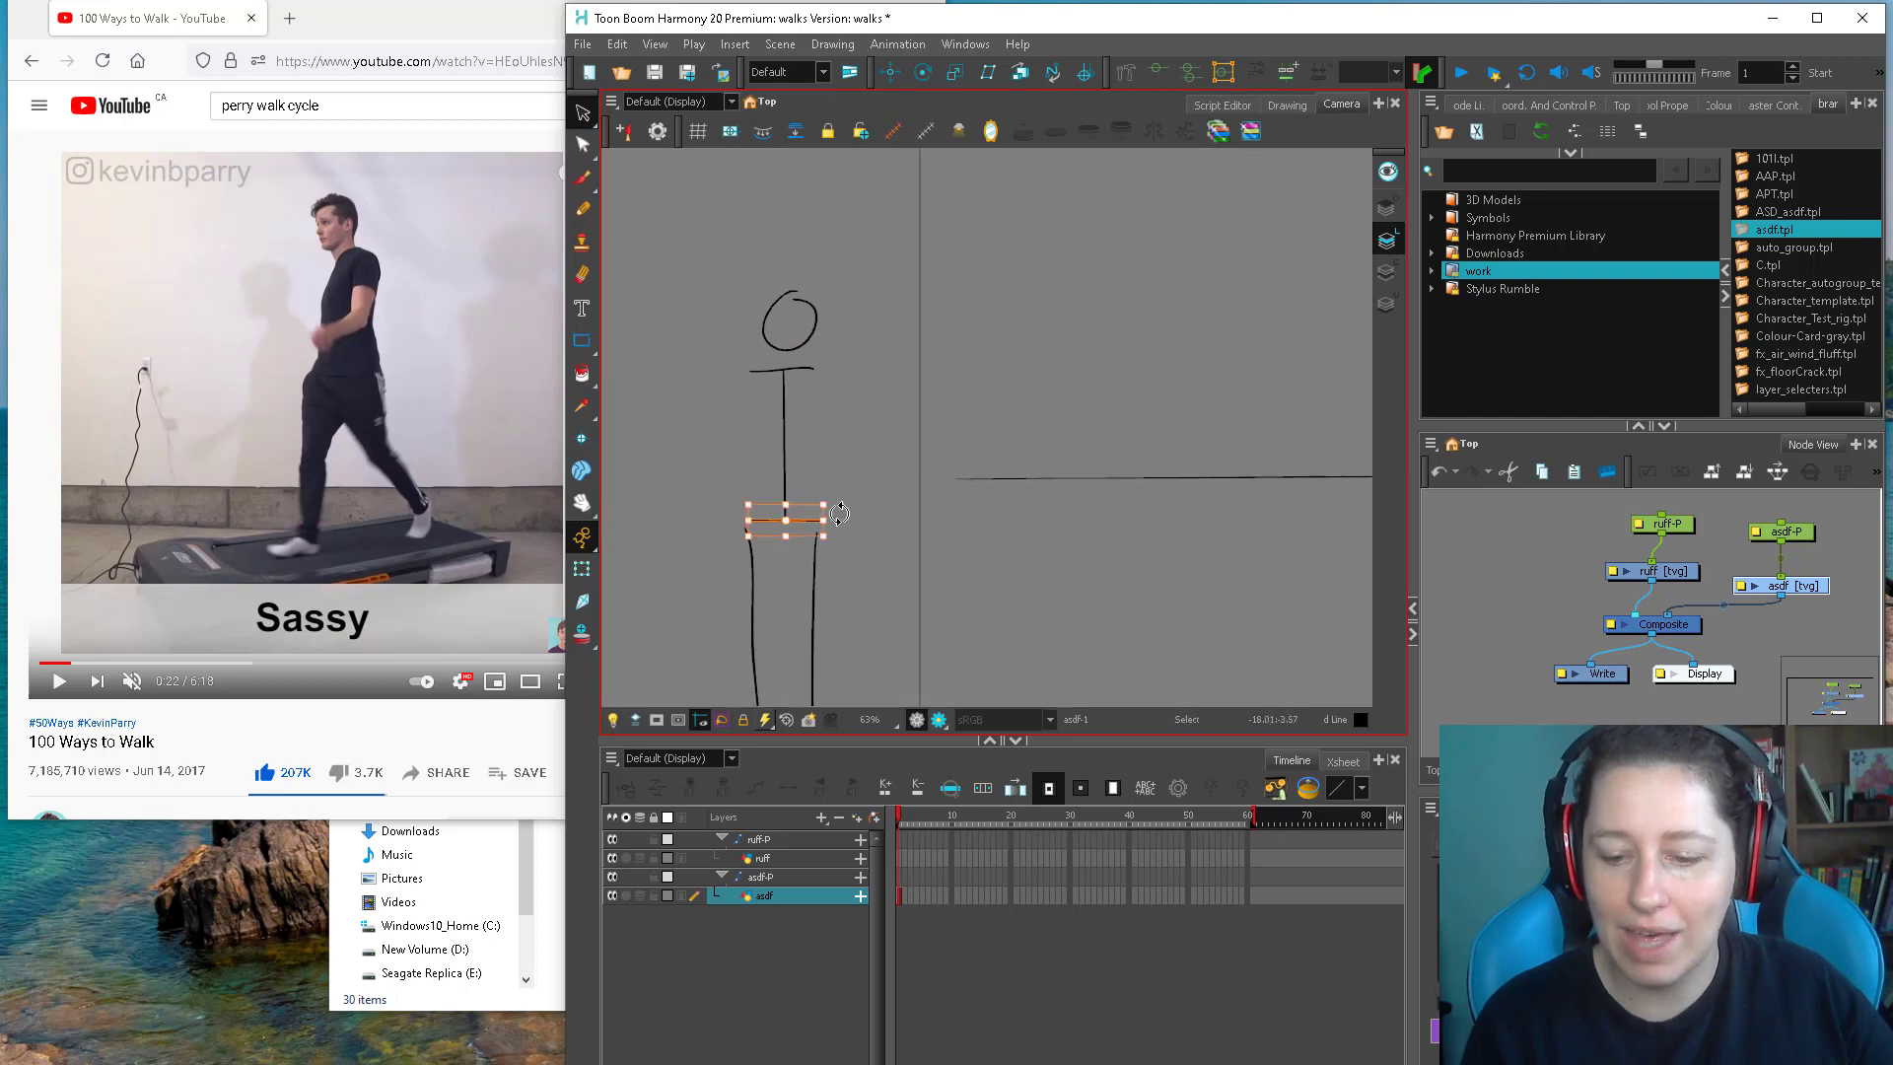
pyautogui.press('Delete')
pyautogui.hotkey('alt', 'b')
pyautogui.moveTo(755, 521); pyautogui.dragTo(814, 530)
# Redraw the stick figure's shoulder line tilted opposite to the hips and add an arrow pointing at the hip
pyautogui.hotkey('alt', 's')
pyautogui.moveTo(803, 364); pyautogui.dragTo(801, 367)
pyautogui.press('Delete')
pyautogui.hotkey('alt', 'b')
pyautogui.moveTo(892, 504); pyautogui.dragTo(835, 435)
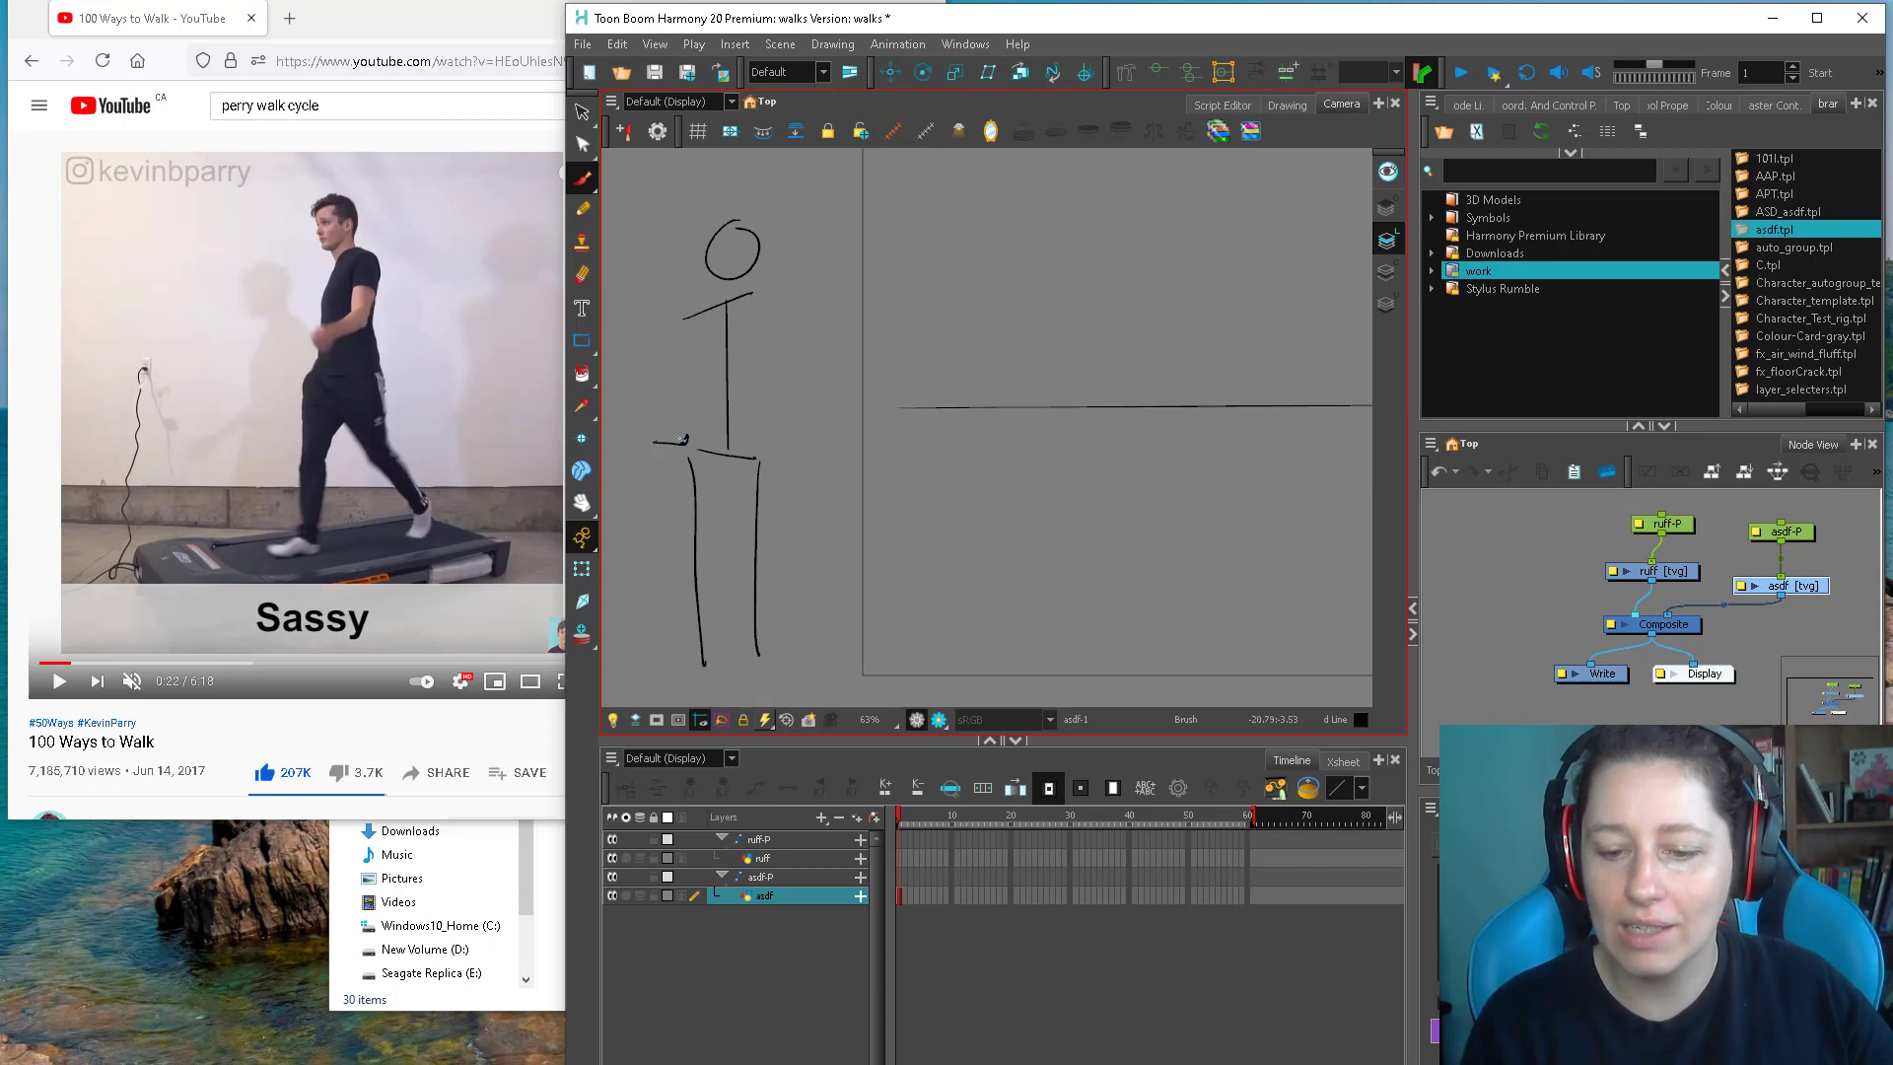
# Replace the stick figure's two parallel legs with one near-vertical leg and one slanting outward
pyautogui.hotkey('alt', 's')
pyautogui.click(694, 468)
pyautogui.press('Delete')
pyautogui.hotkey('alt', 'b')
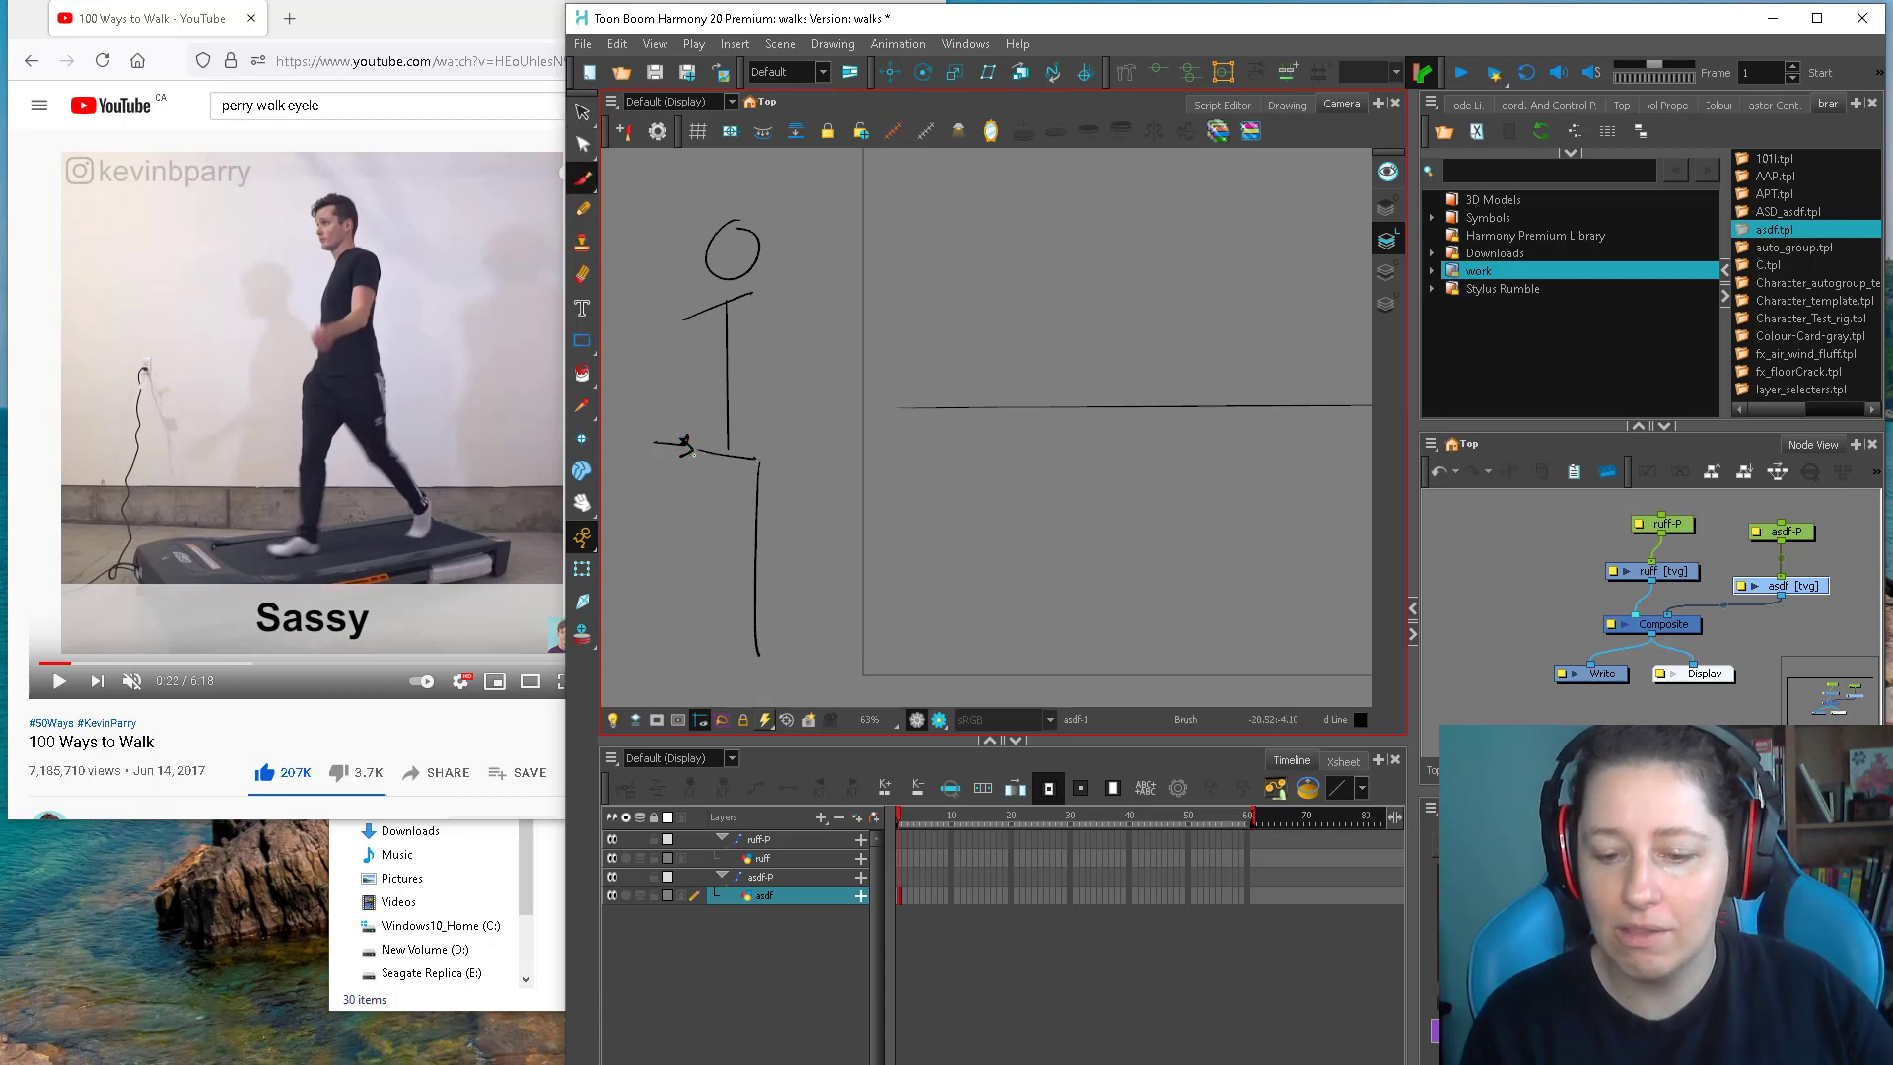
pyautogui.hotkey('alt', 's')
pyautogui.click(758, 555)
pyautogui.press('Delete')
pyautogui.hotkey('alt', 'b')
pyautogui.moveTo(755, 463); pyautogui.dragTo(831, 653)
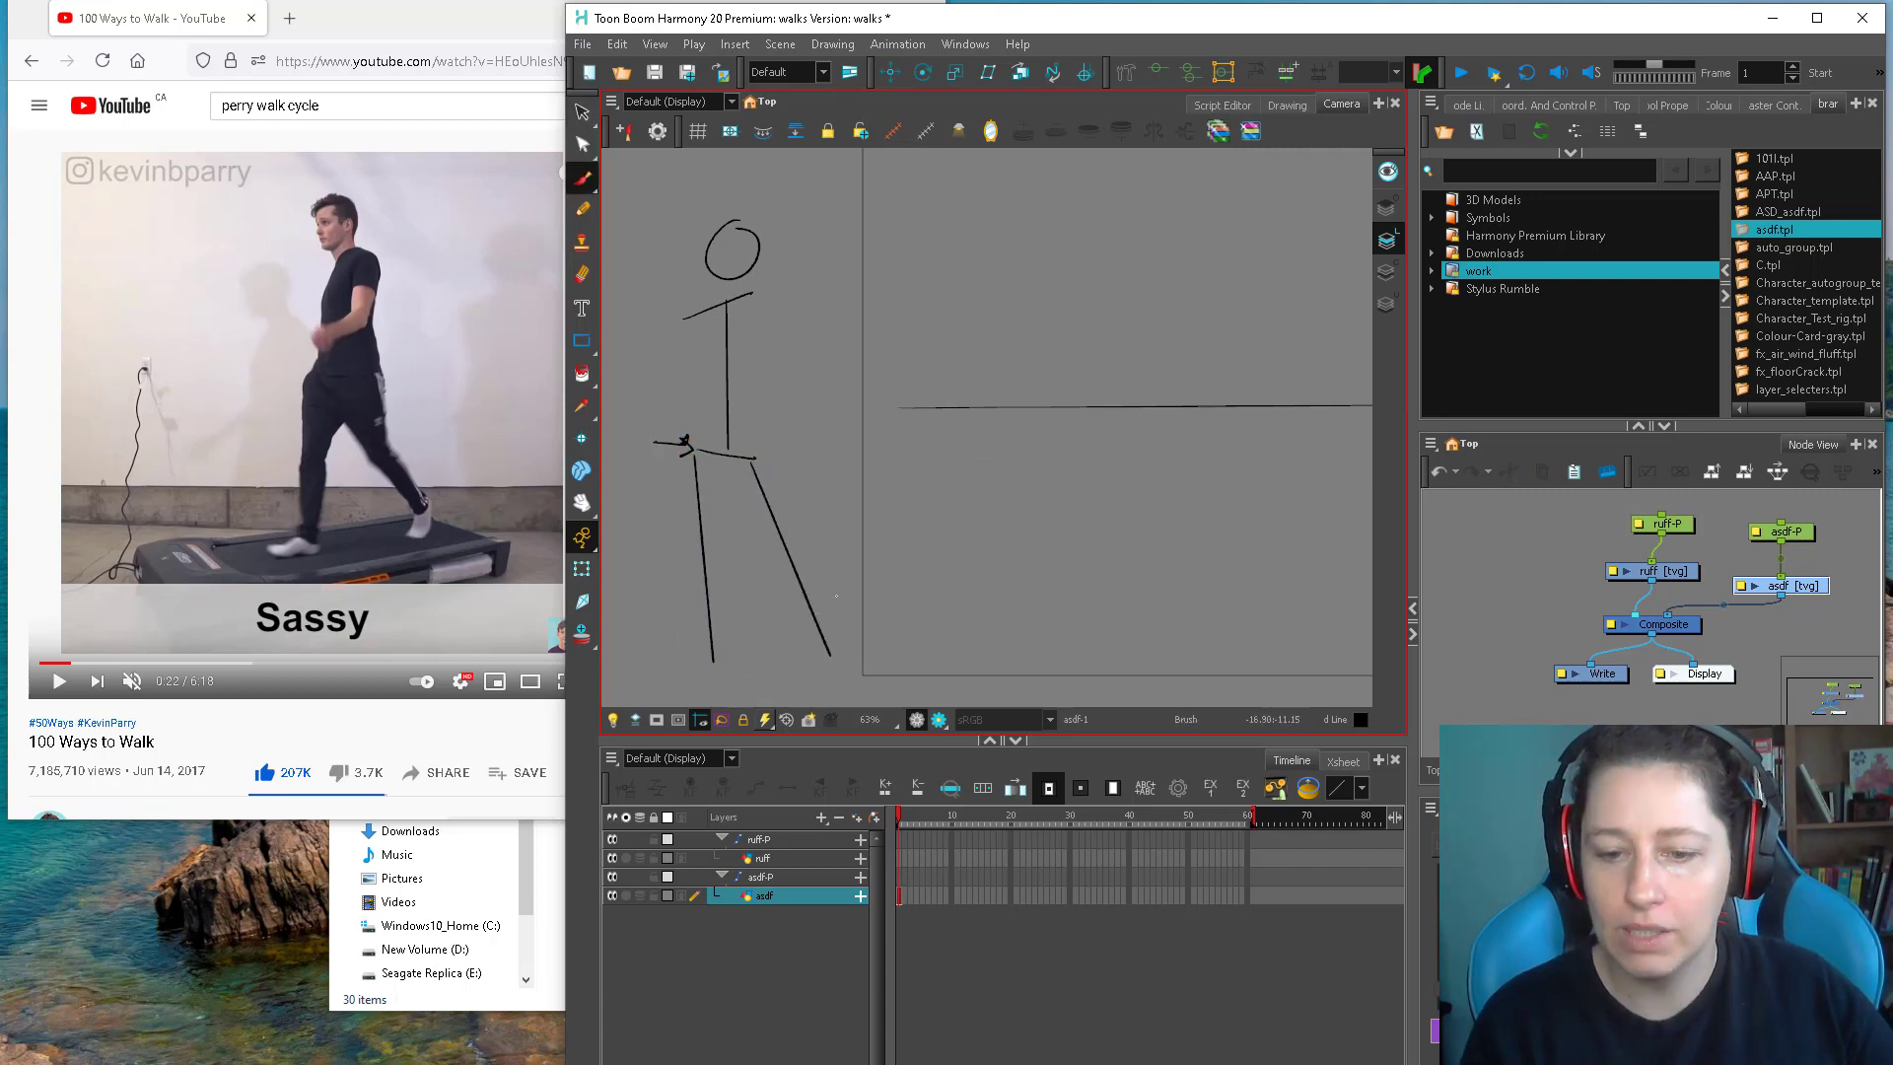
# Draw both arms on the stick figure and place a copy of the whole figure to its left
pyautogui.moveTo(755, 302)
pyautogui.mouseDown()
pyautogui.moveTo(783, 460)
pyautogui.moveTo(886, 507)
pyautogui.mouseUp()
pyautogui.hotkey('alt', 's')
pyautogui.moveTo(865, 178)
pyautogui.mouseDown()
pyautogui.moveTo(760, 515)
pyautogui.moveTo(887, 512)
pyautogui.mouseUp()
pyautogui.hotkey('ctrl', 'c')
pyautogui.hotkey('ctrl', 'v')
pyautogui.moveTo(818, 451); pyautogui.dragTo(649, 456)
pyautogui.moveTo(707, 440); pyautogui.dragTo(725, 434)
# Redraw the copied figure's hip line with the opposite tilt, level its shoulder line and add an arrow curving away from the hip
pyautogui.click(678, 452)
pyautogui.press('Delete')
pyautogui.hotkey('alt', 'b')
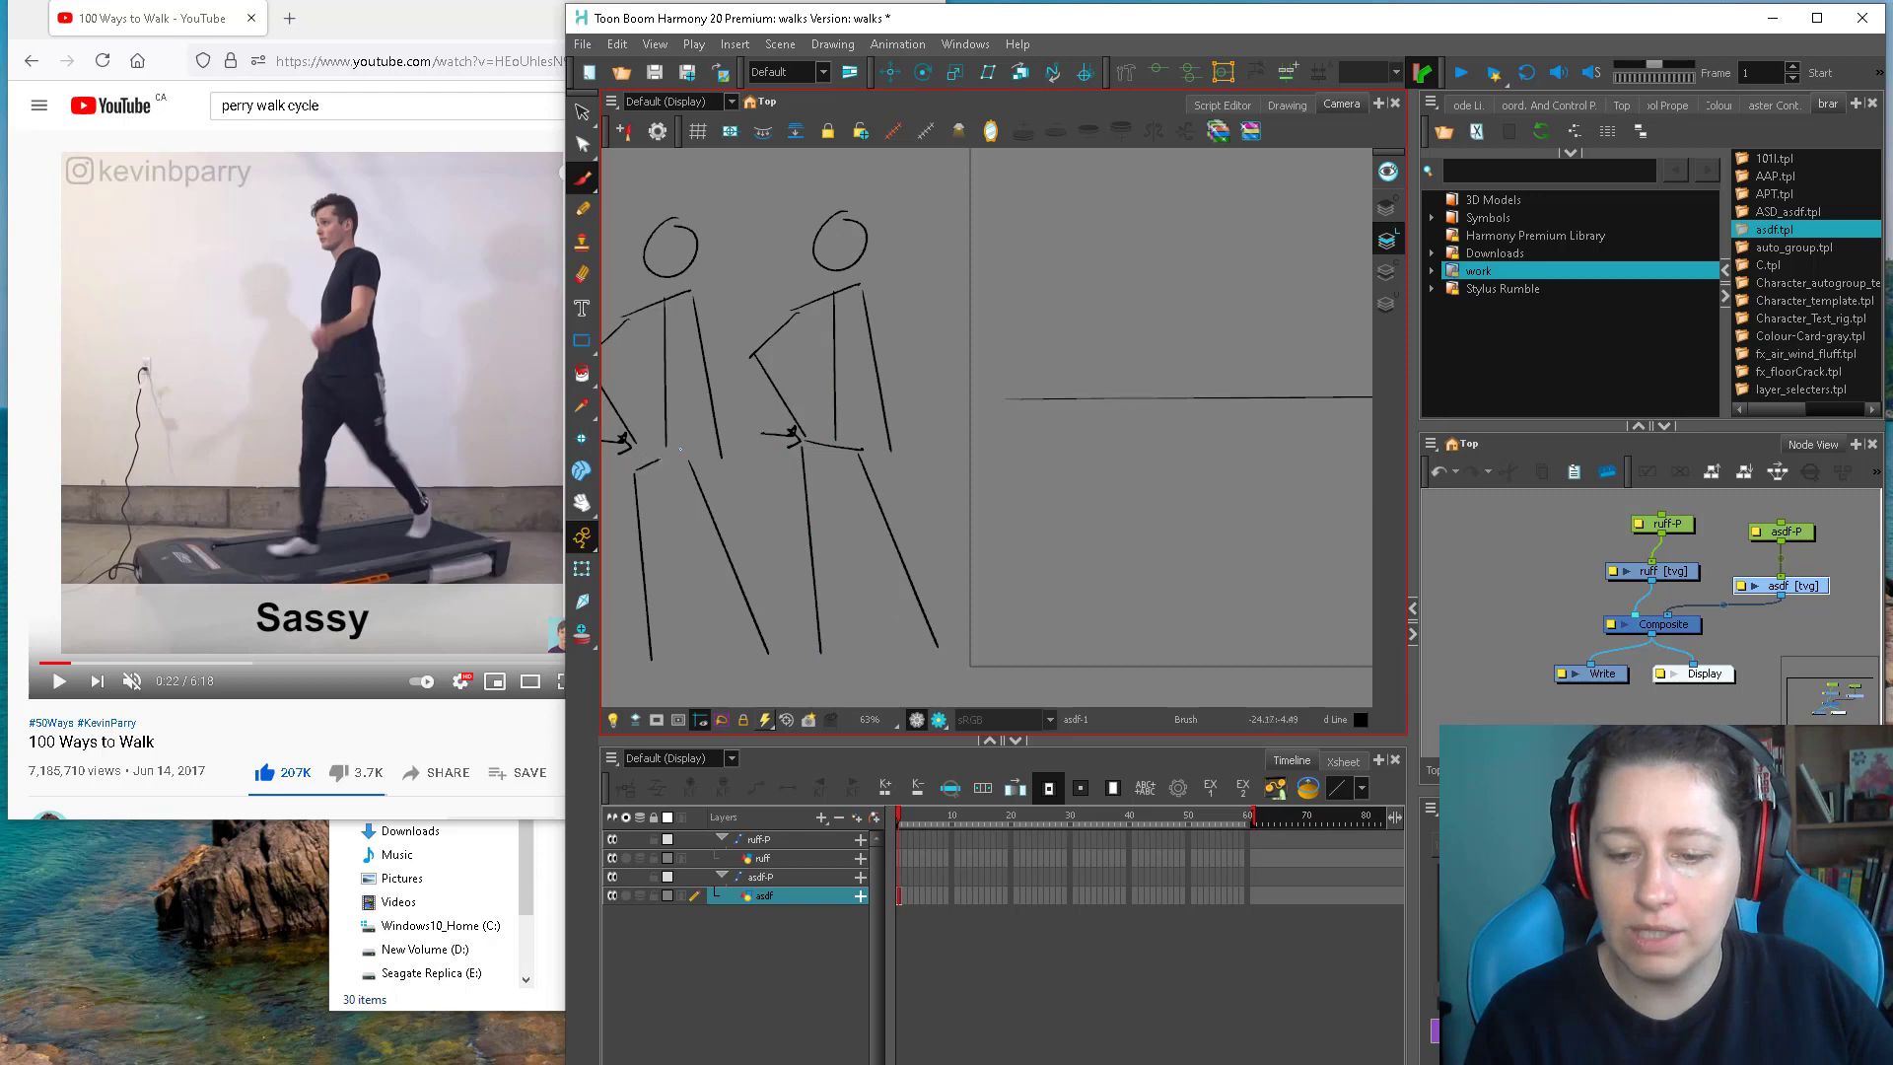
pyautogui.scroll(-2, 887, 547)
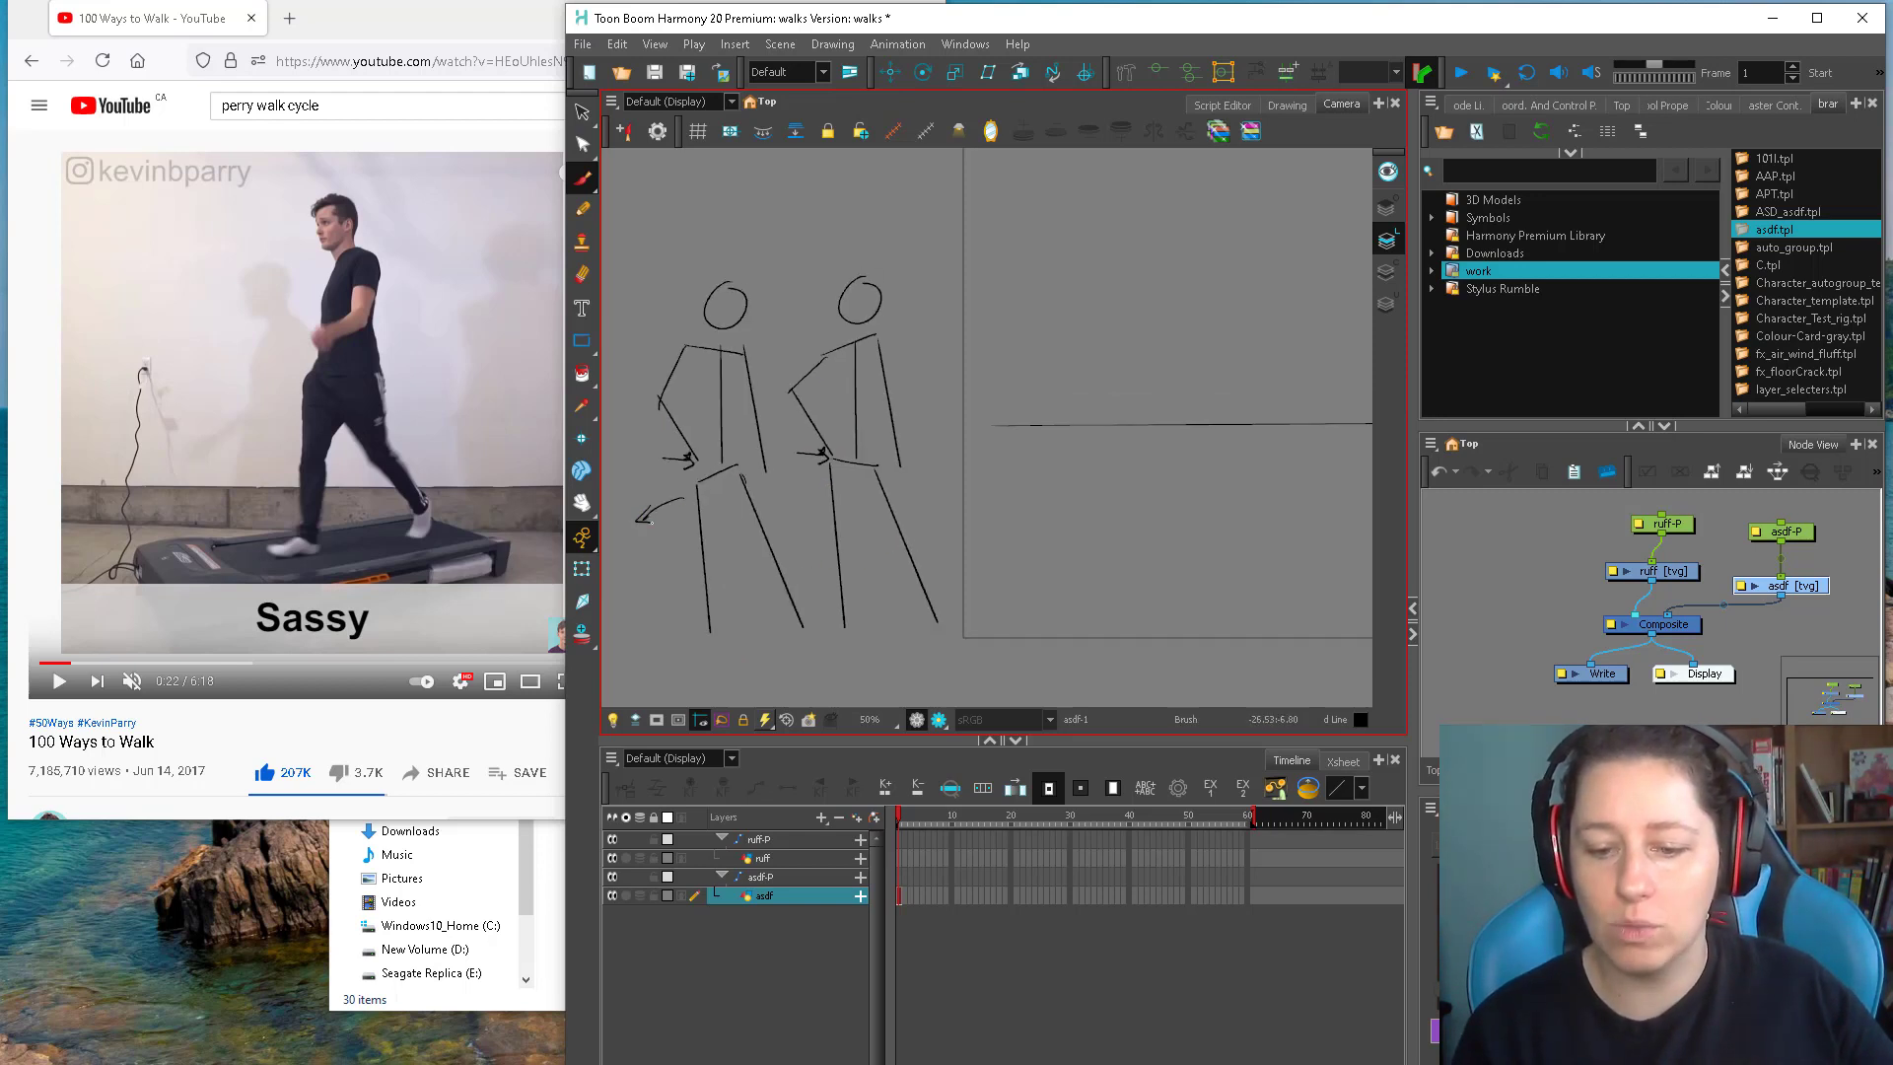
# Redraw the left figure's hip line sloping down to the right, extend its upright leg with a foot mark and redo the shoulder line
pyautogui.hotkey('alt', 's')
pyautogui.click(731, 469)
pyautogui.press('Delete')
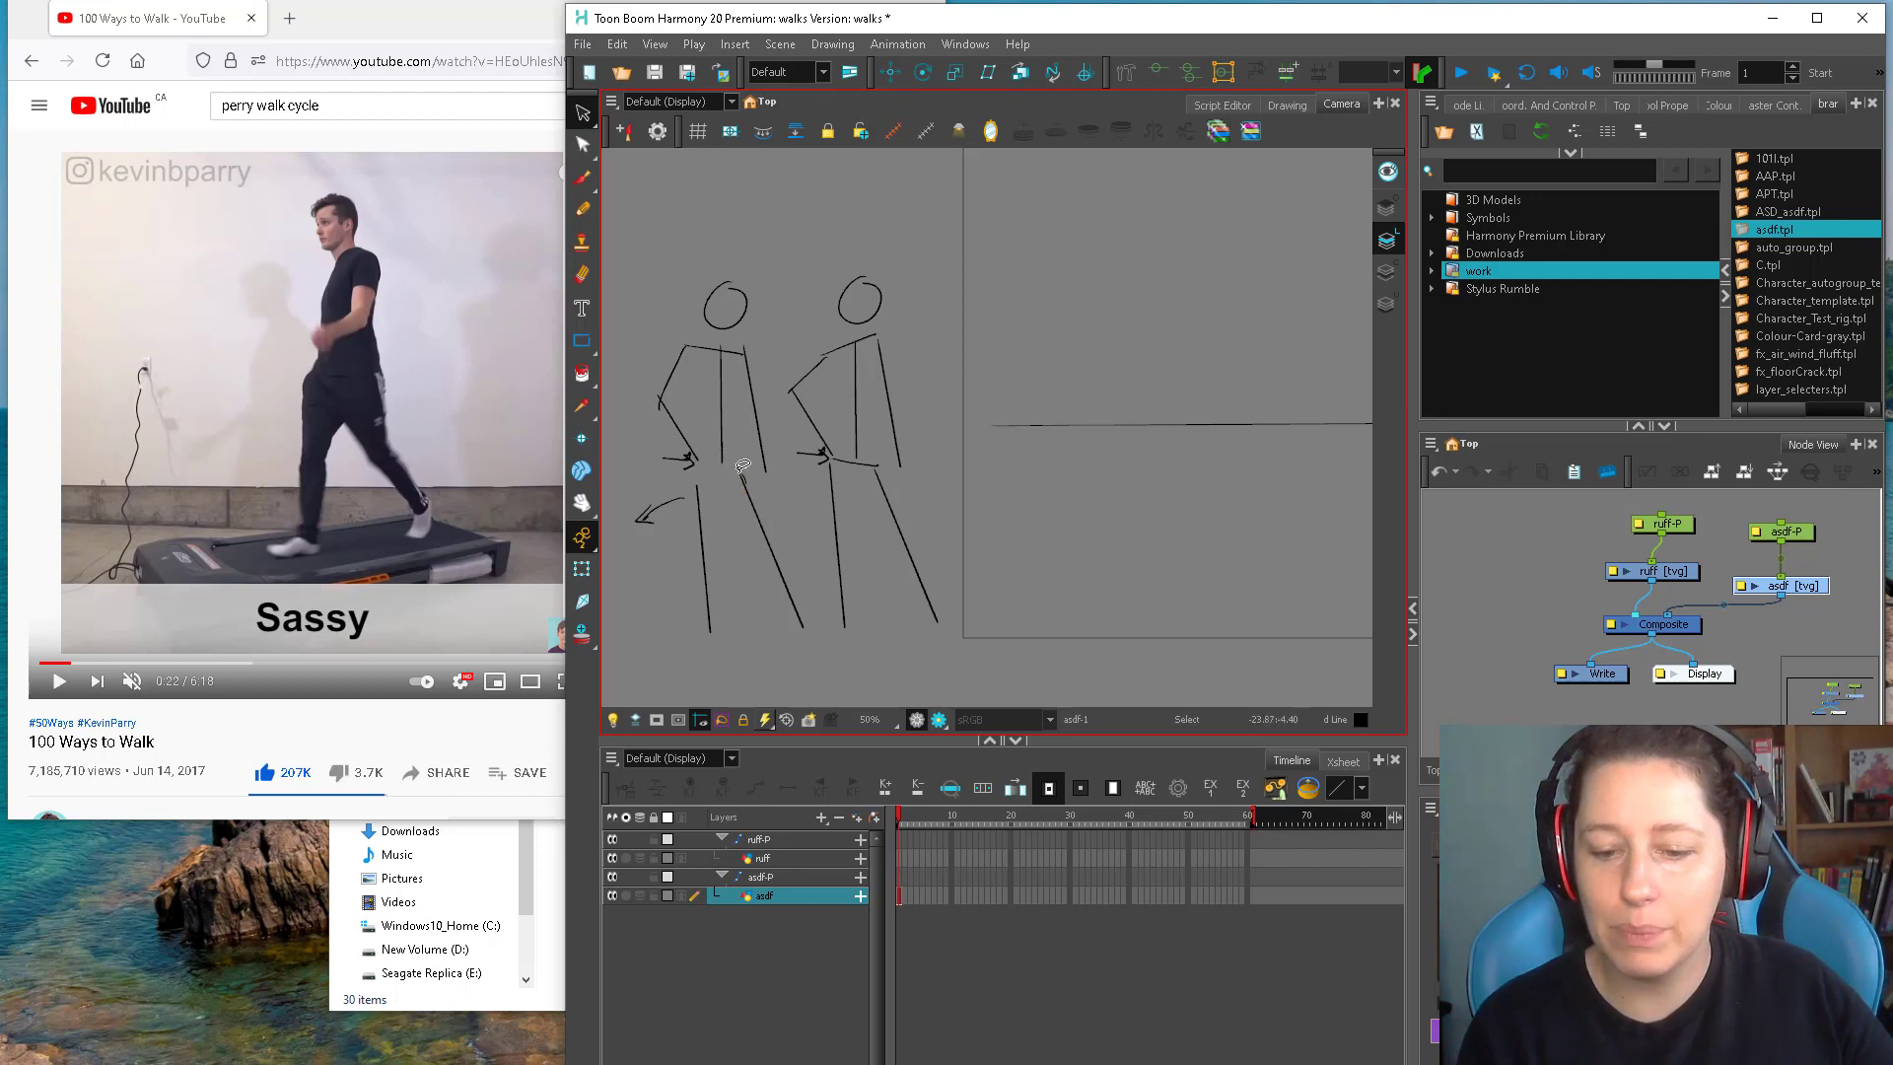
pyautogui.hotkey('alt', 'b')
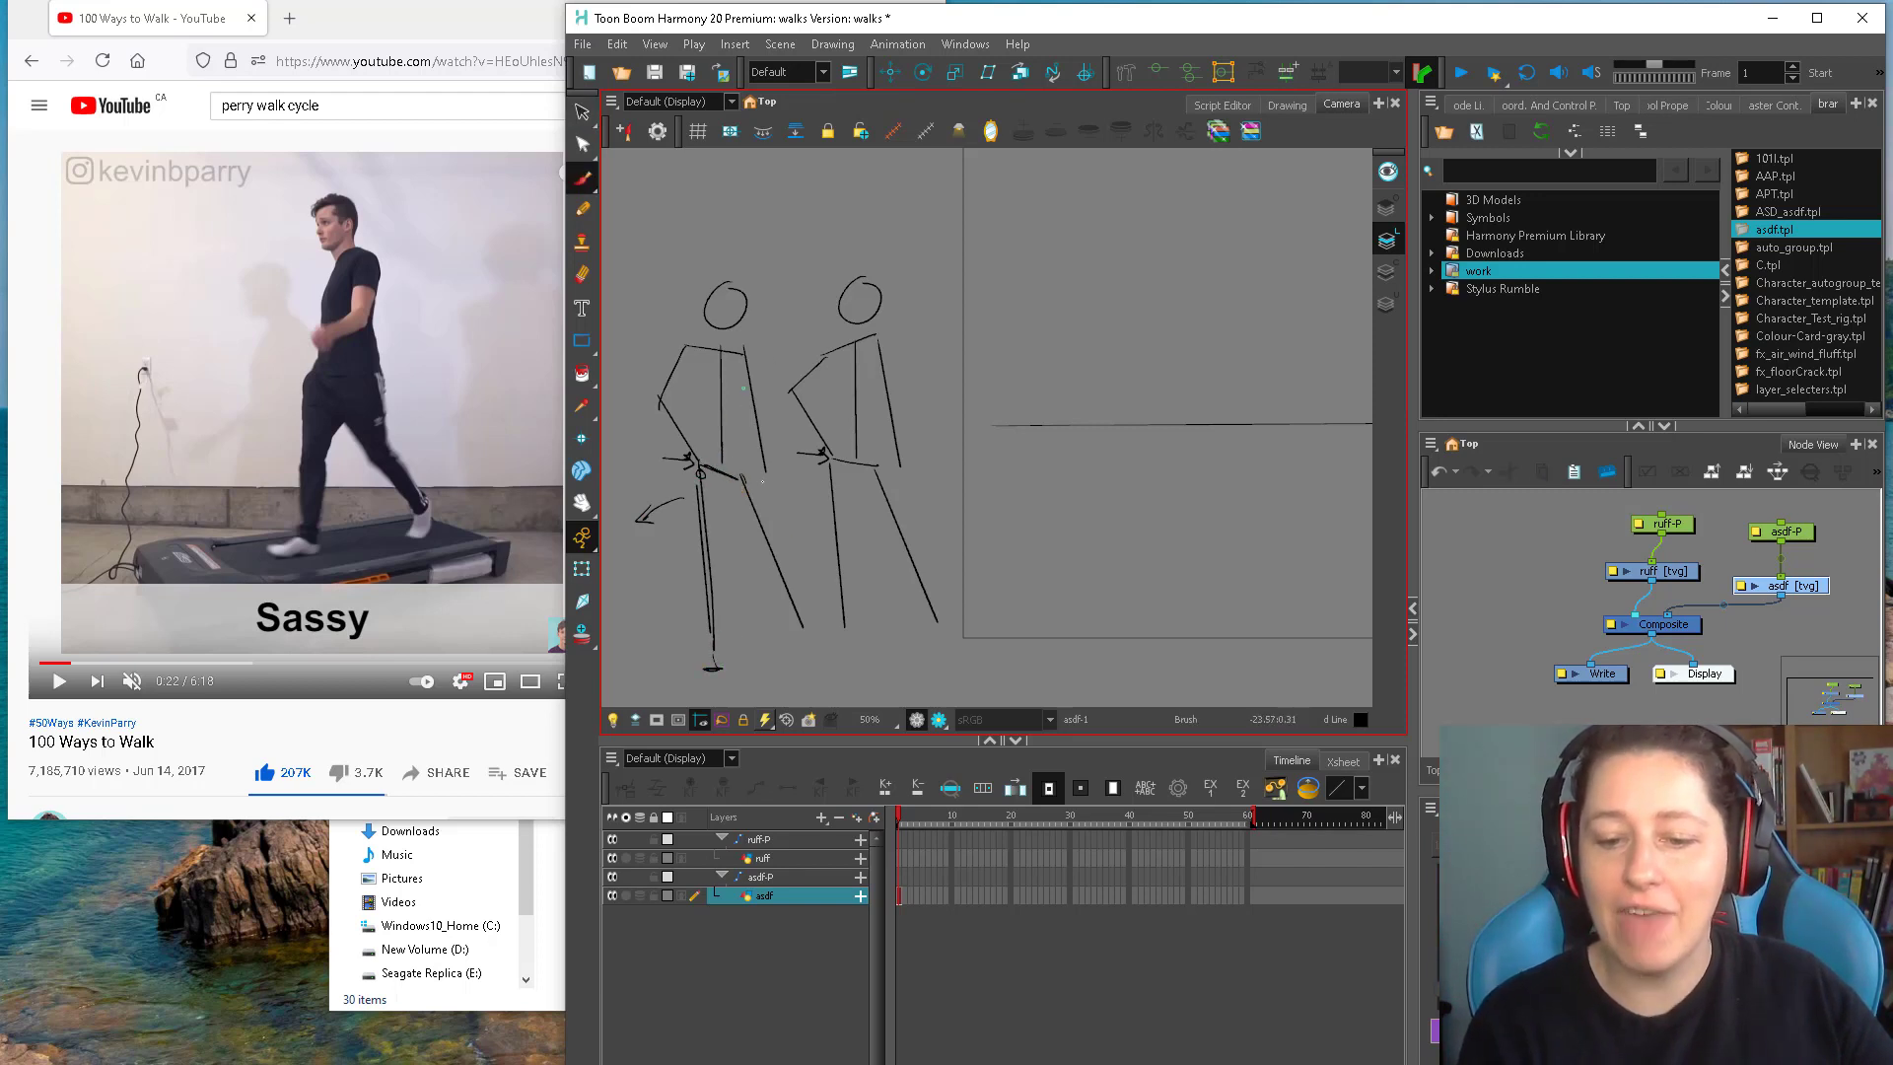
pyautogui.hotkey('alt', 's')
pyautogui.click(730, 345)
pyautogui.press('Delete')
pyautogui.hotkey('alt', 'b')
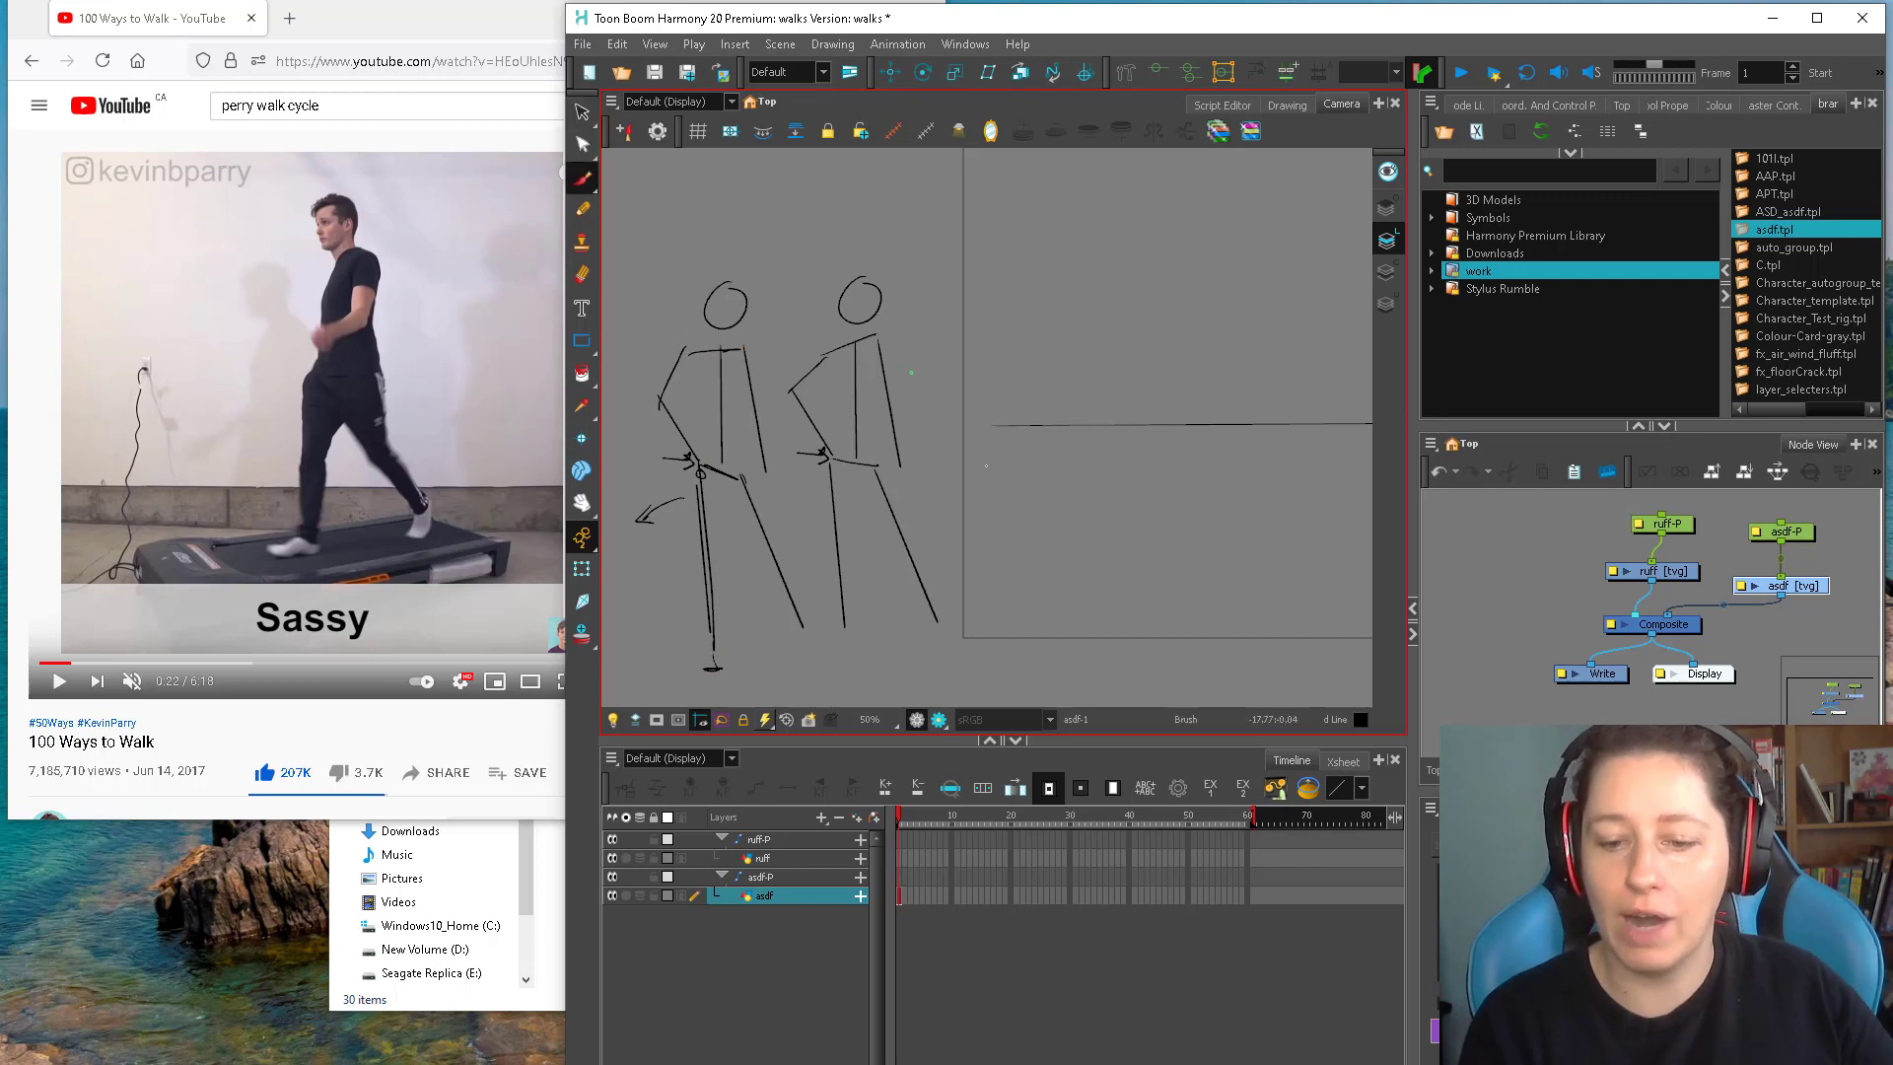
# Select both demonstration stick figures beside the camera frame and delete them
pyautogui.press('space')
pyautogui.moveTo(1010, 512); pyautogui.dragTo(948, 490)
pyautogui.hotkey('alt', 's')
pyautogui.moveTo(885, 286)
pyautogui.mouseDown()
pyautogui.moveTo(613, 423)
pyautogui.moveTo(808, 649)
pyautogui.mouseUp()
pyautogui.press('Delete')
# Sketch two small boxes at different tilts side by side in the empty area left of the camera frame
pyautogui.press('space')
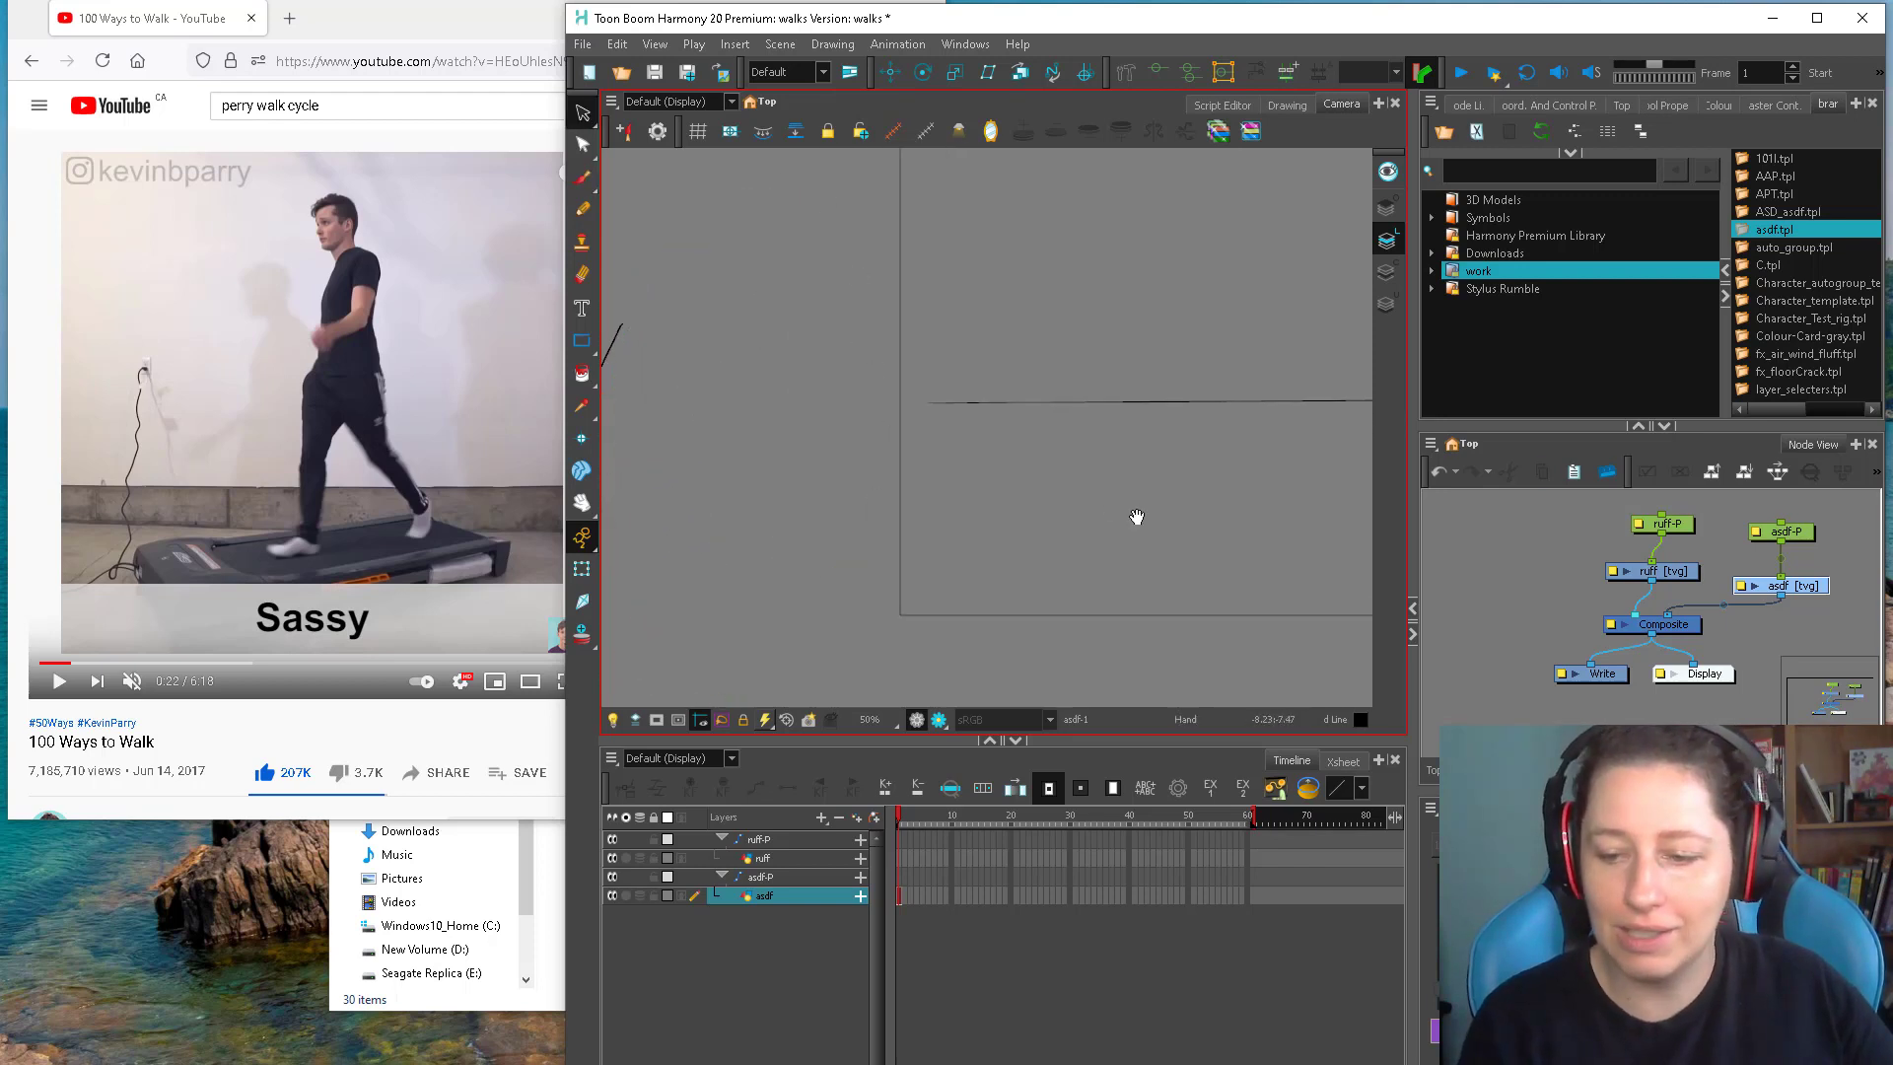
pyautogui.moveTo(1136, 517); pyautogui.dragTo(1237, 541)
pyautogui.moveTo(1077, 524)
pyautogui.mouseDown()
pyautogui.moveTo(946, 551)
pyautogui.moveTo(995, 517)
pyautogui.mouseUp()
pyautogui.hotkey('alt', 'b')
pyautogui.press('space')
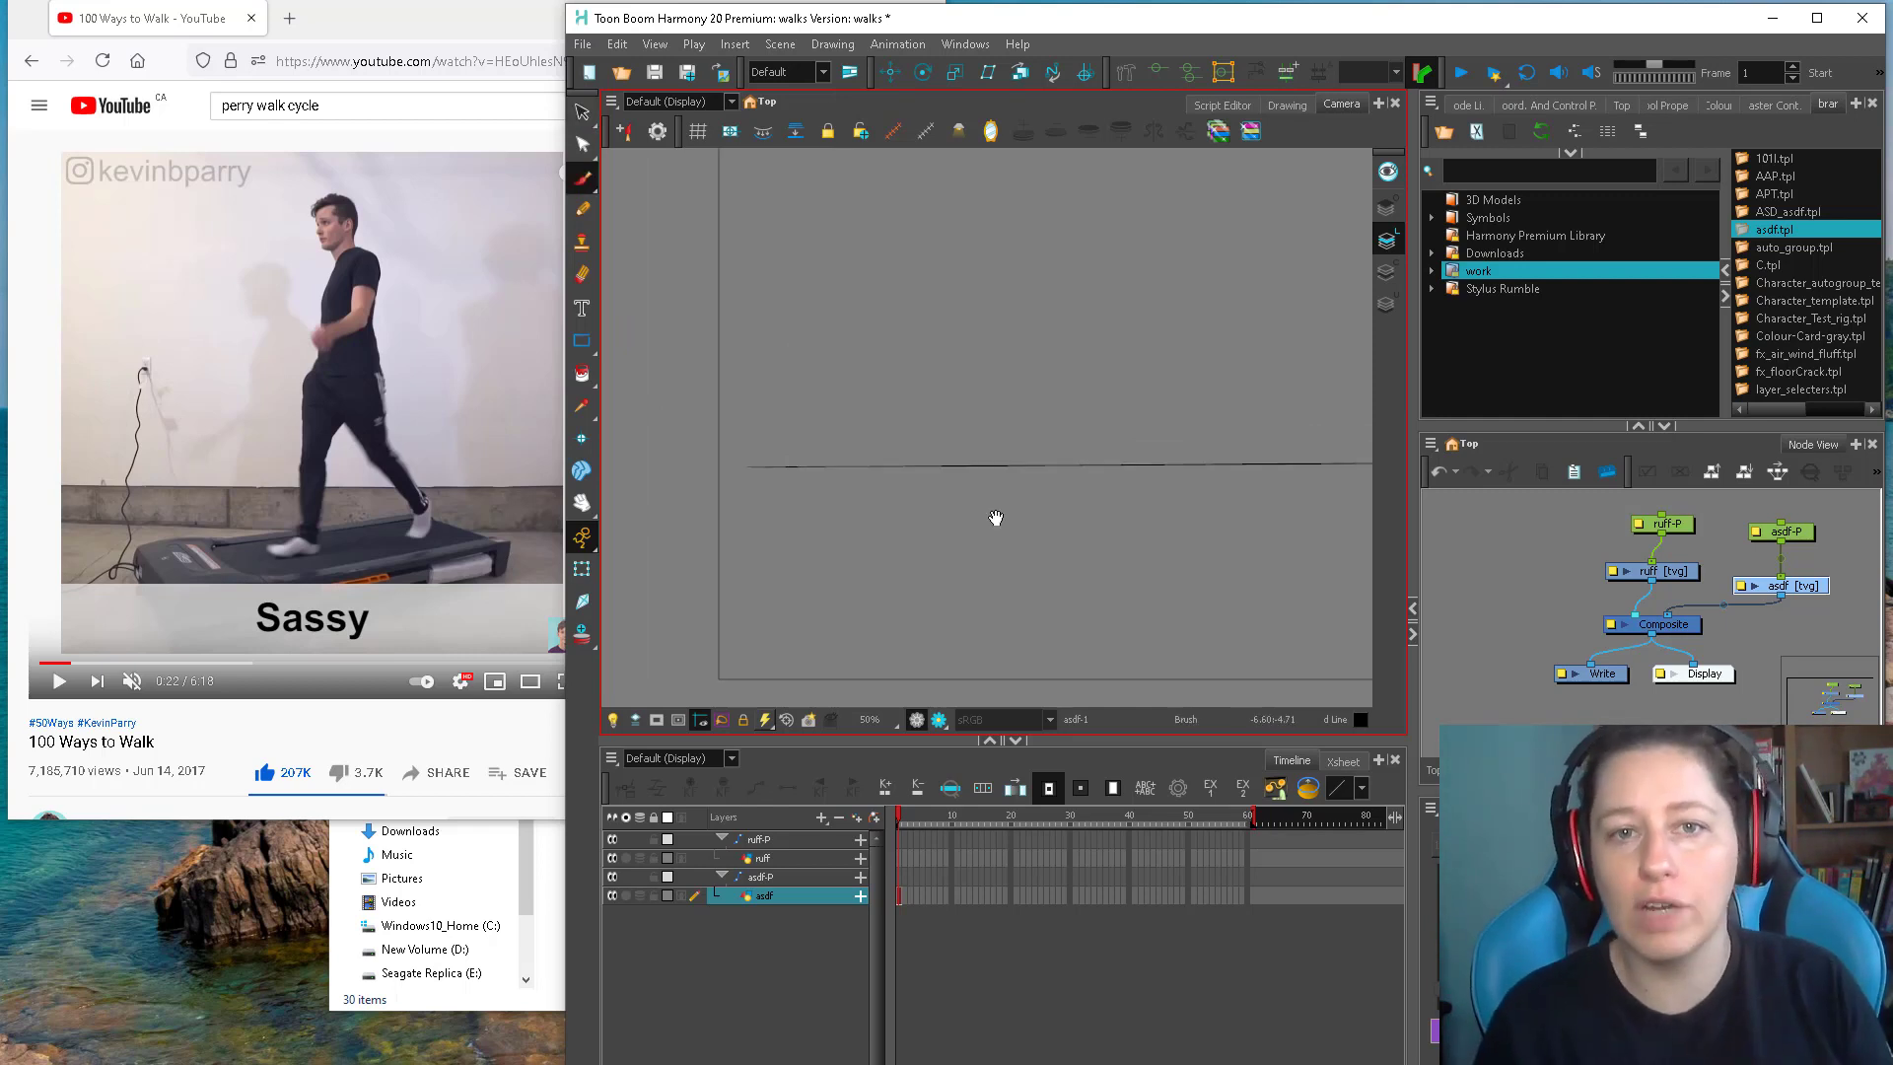
pyautogui.press('space')
pyautogui.moveTo(647, 464)
pyautogui.mouseDown()
pyautogui.moveTo(811, 475)
pyautogui.moveTo(800, 463)
pyautogui.mouseUp()
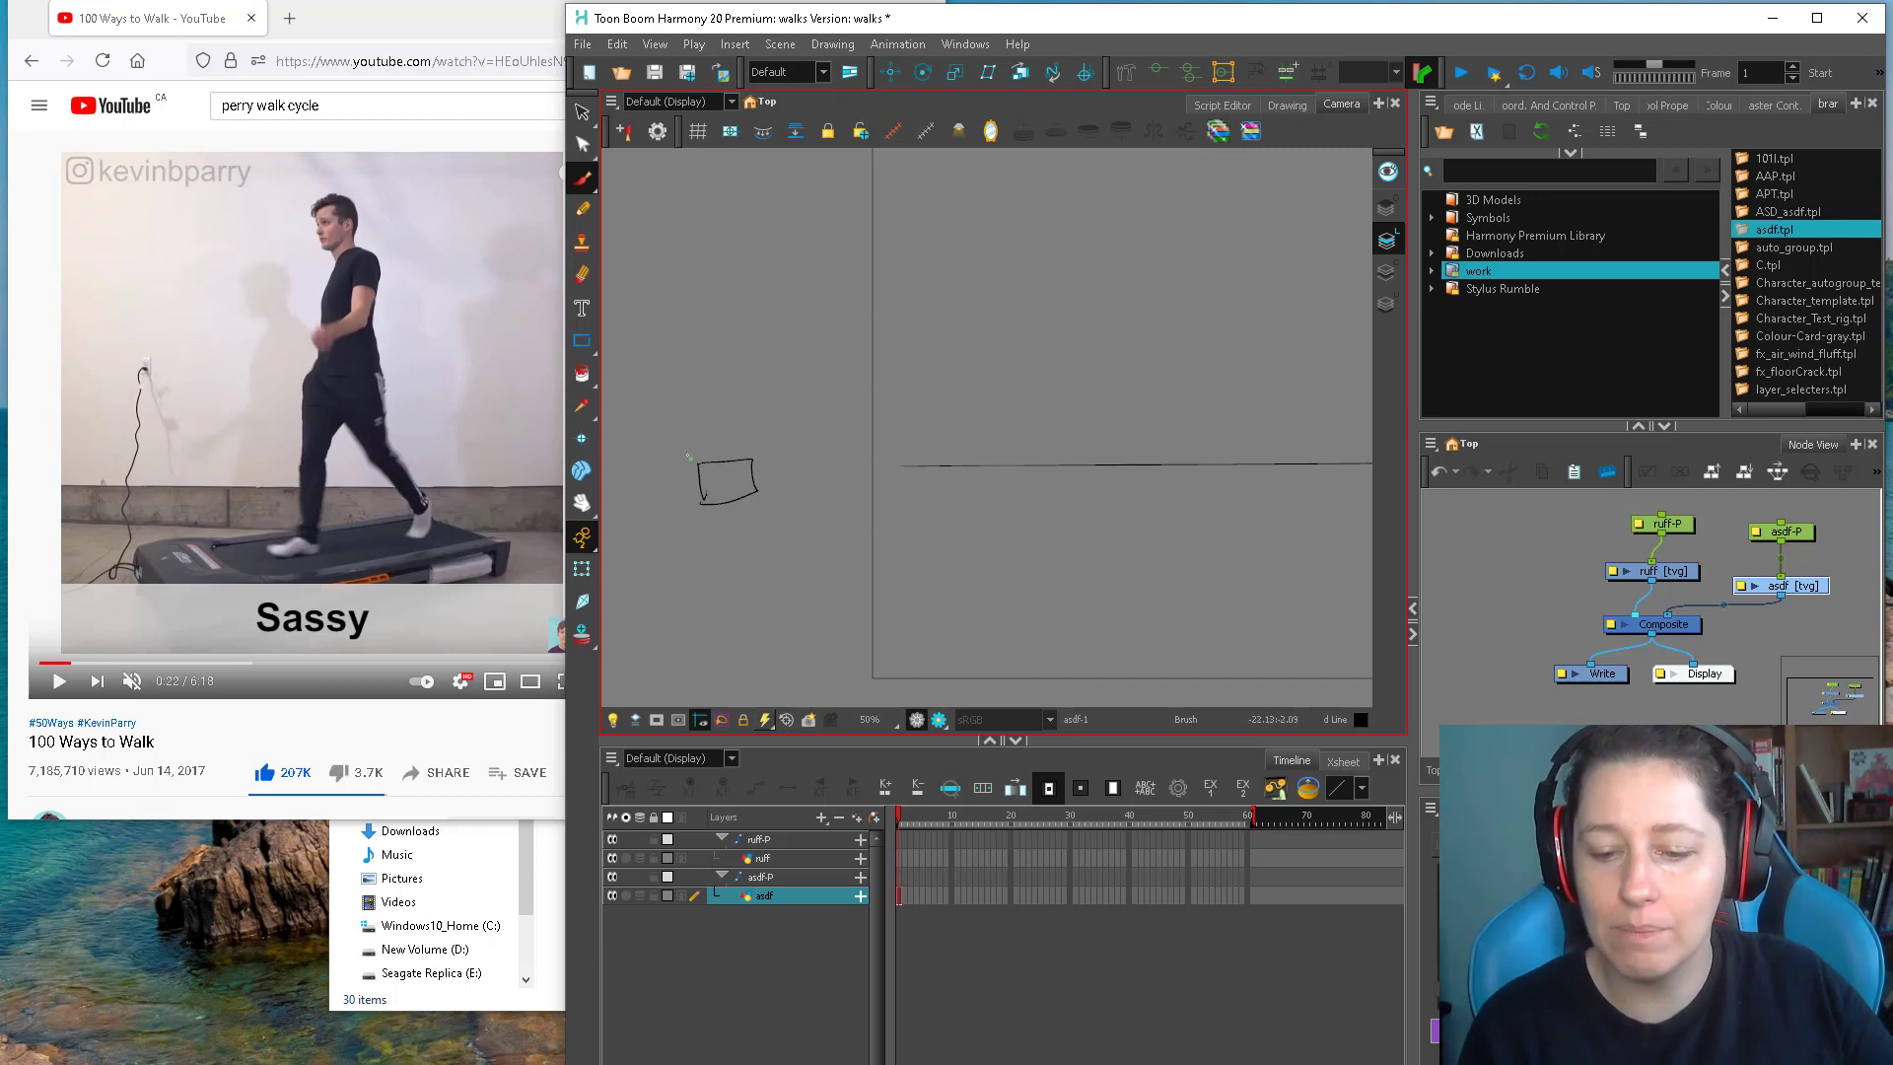
pyautogui.moveTo(674, 503); pyautogui.dragTo(688, 477)
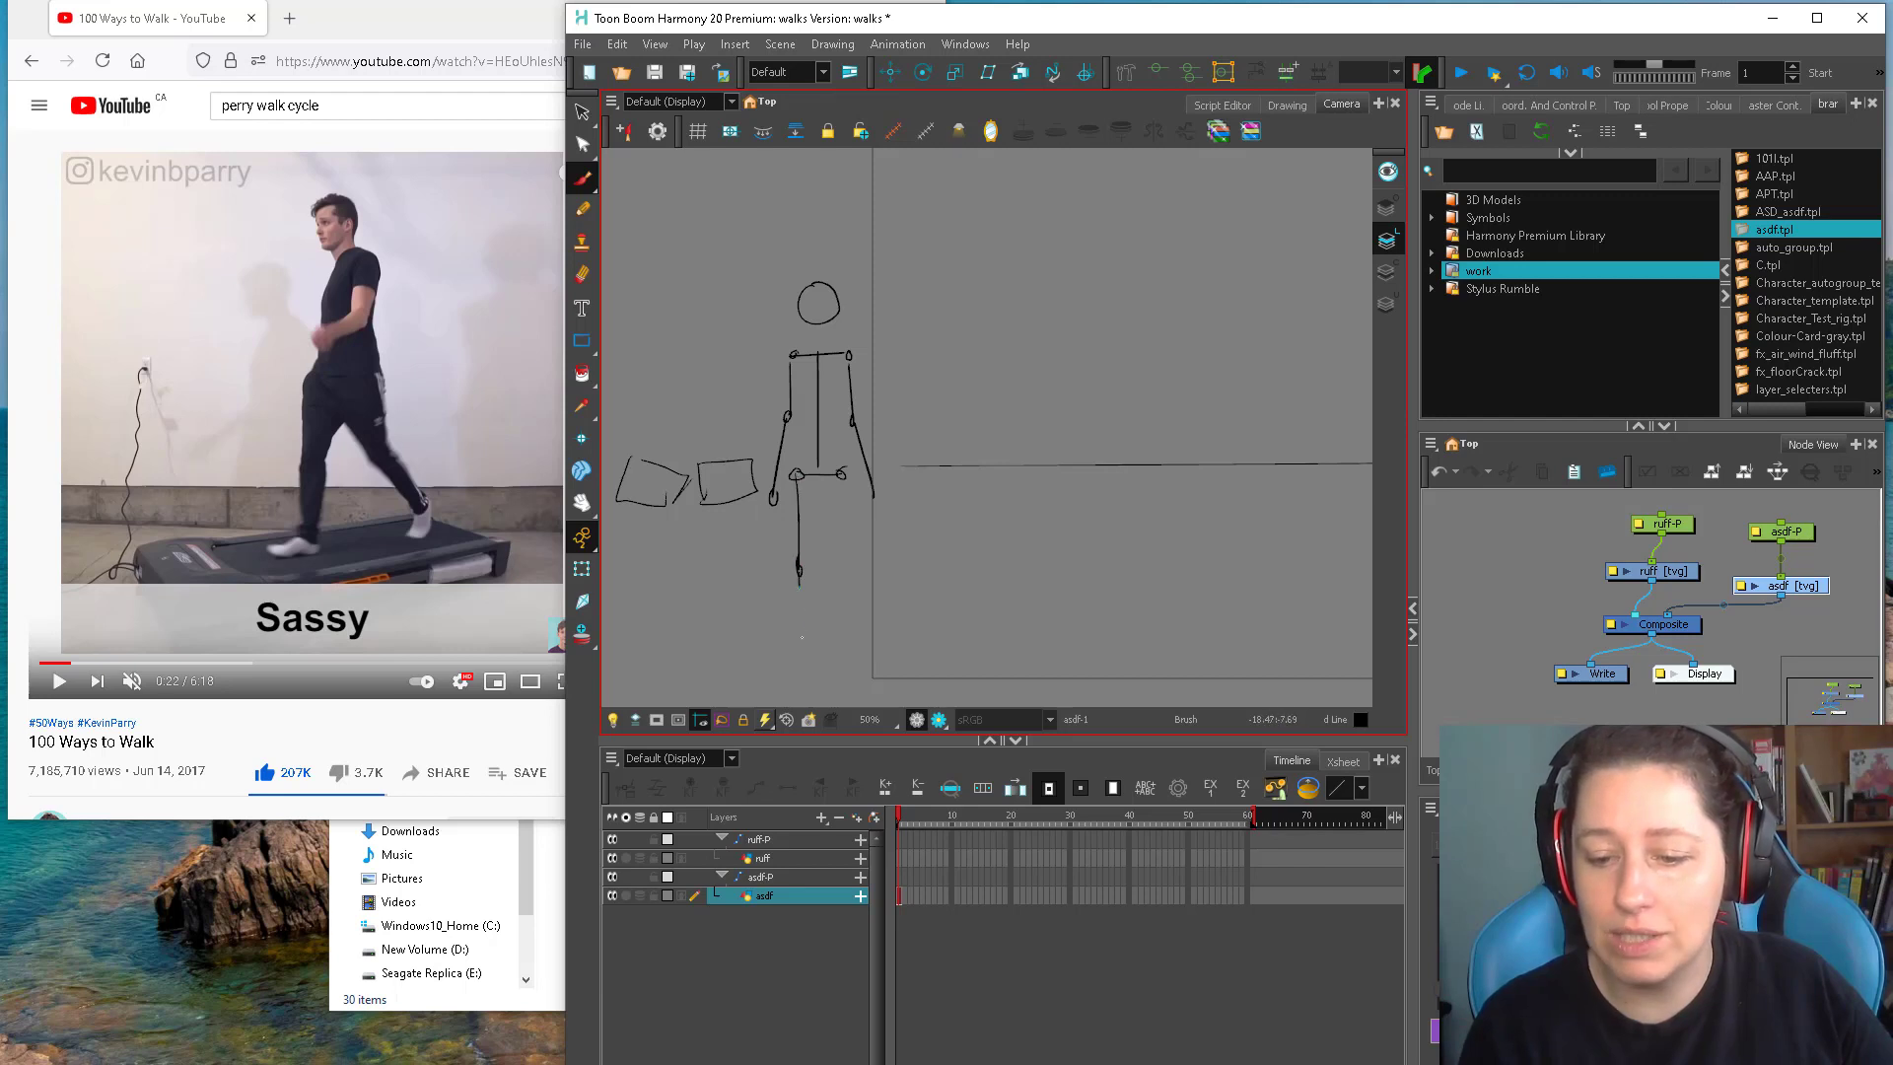
# Draw a front-view stick figure beside the camera frame with circled joints, two arms, two legs and feet
pyautogui.moveTo(801, 637); pyautogui.dragTo(783, 668)
pyautogui.moveTo(840, 476); pyautogui.dragTo(845, 563)
pyautogui.moveTo(850, 656); pyautogui.dragTo(854, 666)
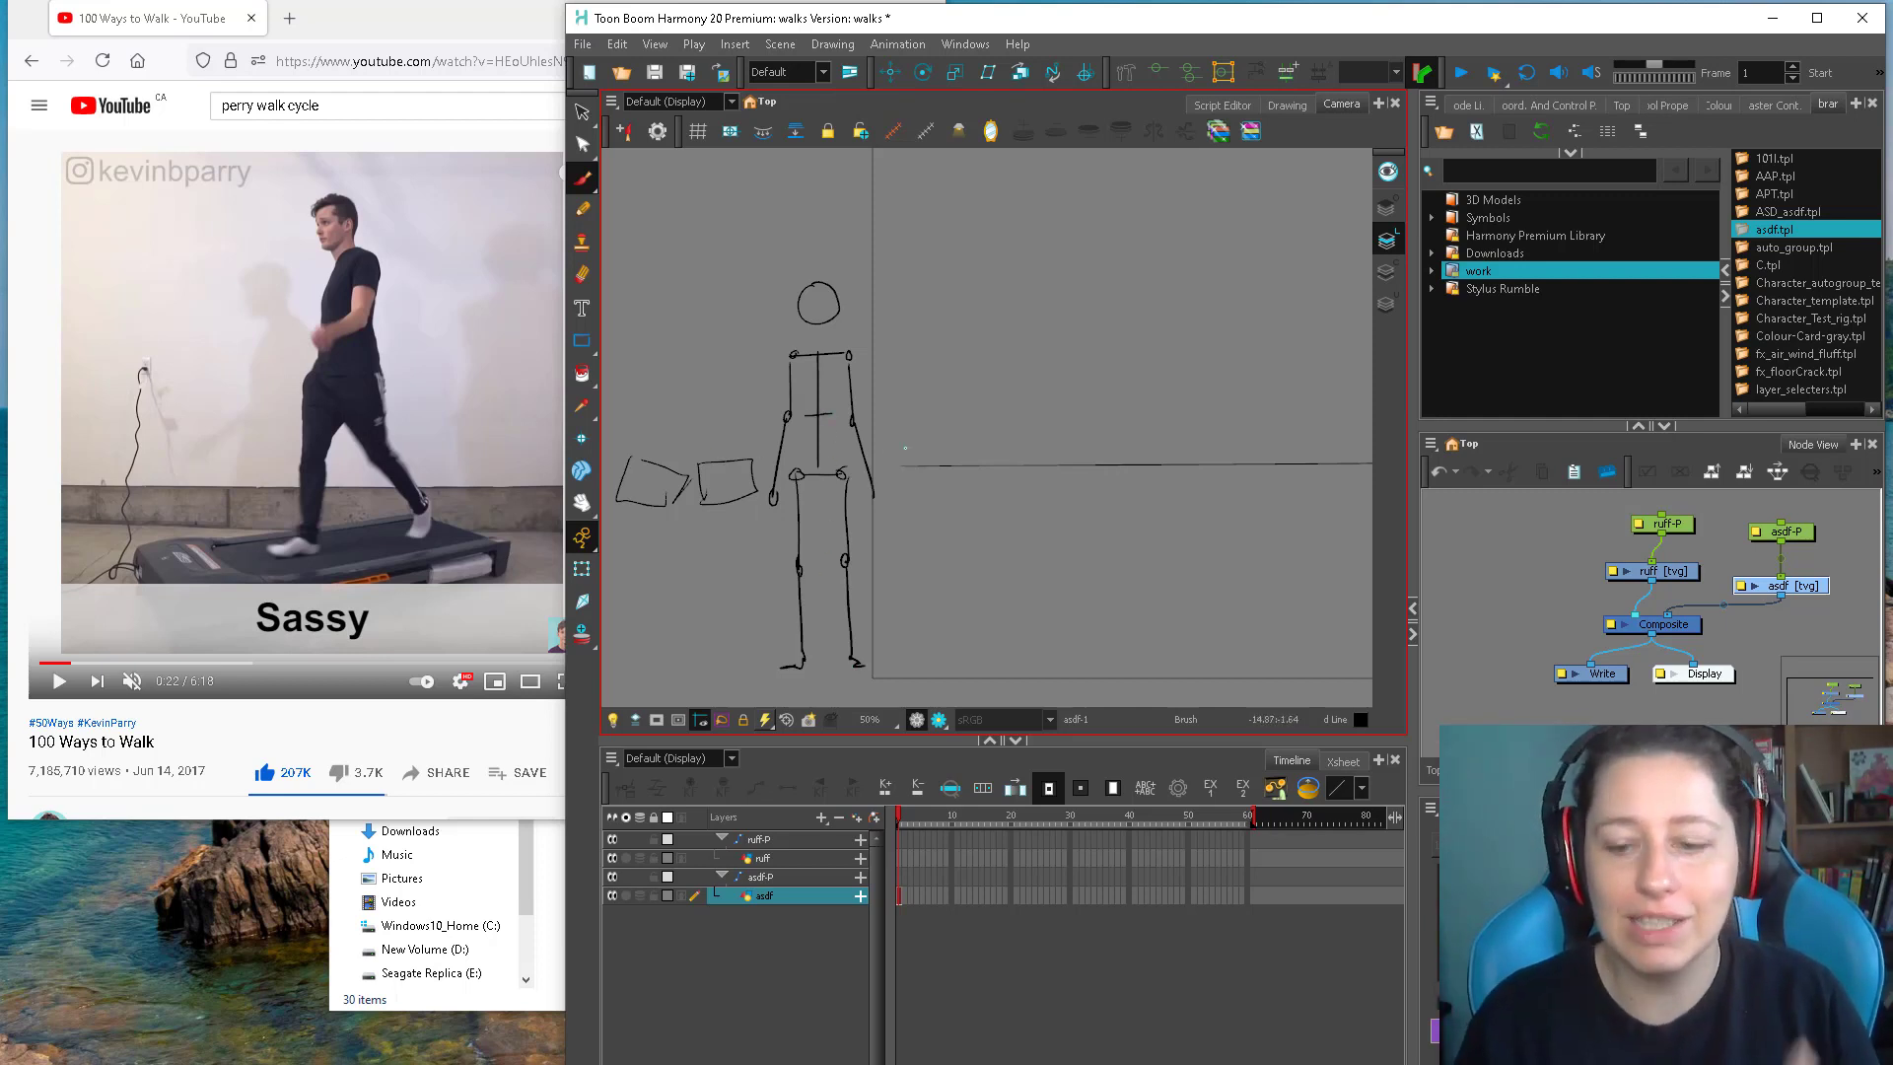
# Sketch a pair of striding legs with an arrow beside the stick figure, plus an arrow pointing at its shoulder
pyautogui.moveTo(683, 558); pyautogui.dragTo(669, 654)
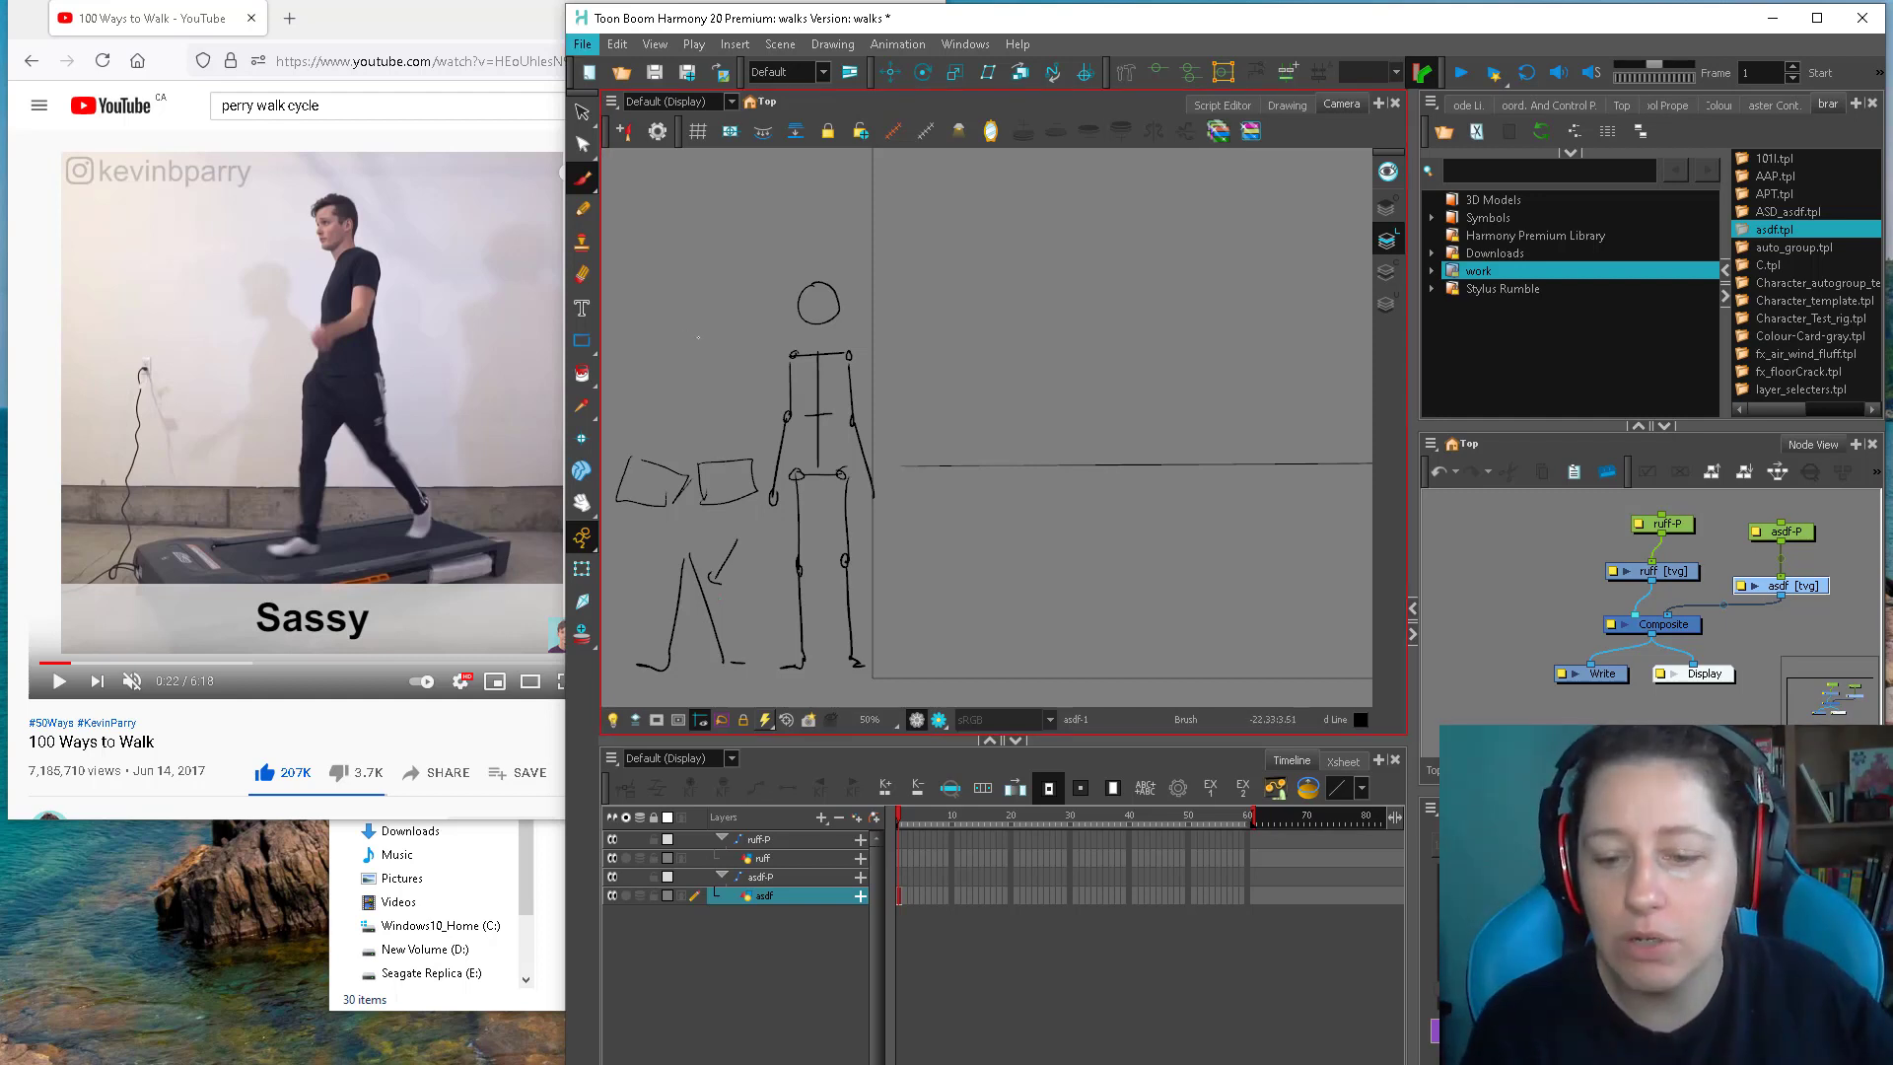
pyautogui.moveTo(688, 335); pyautogui.dragTo(766, 355)
pyautogui.moveTo(750, 345); pyautogui.dragTo(753, 363)
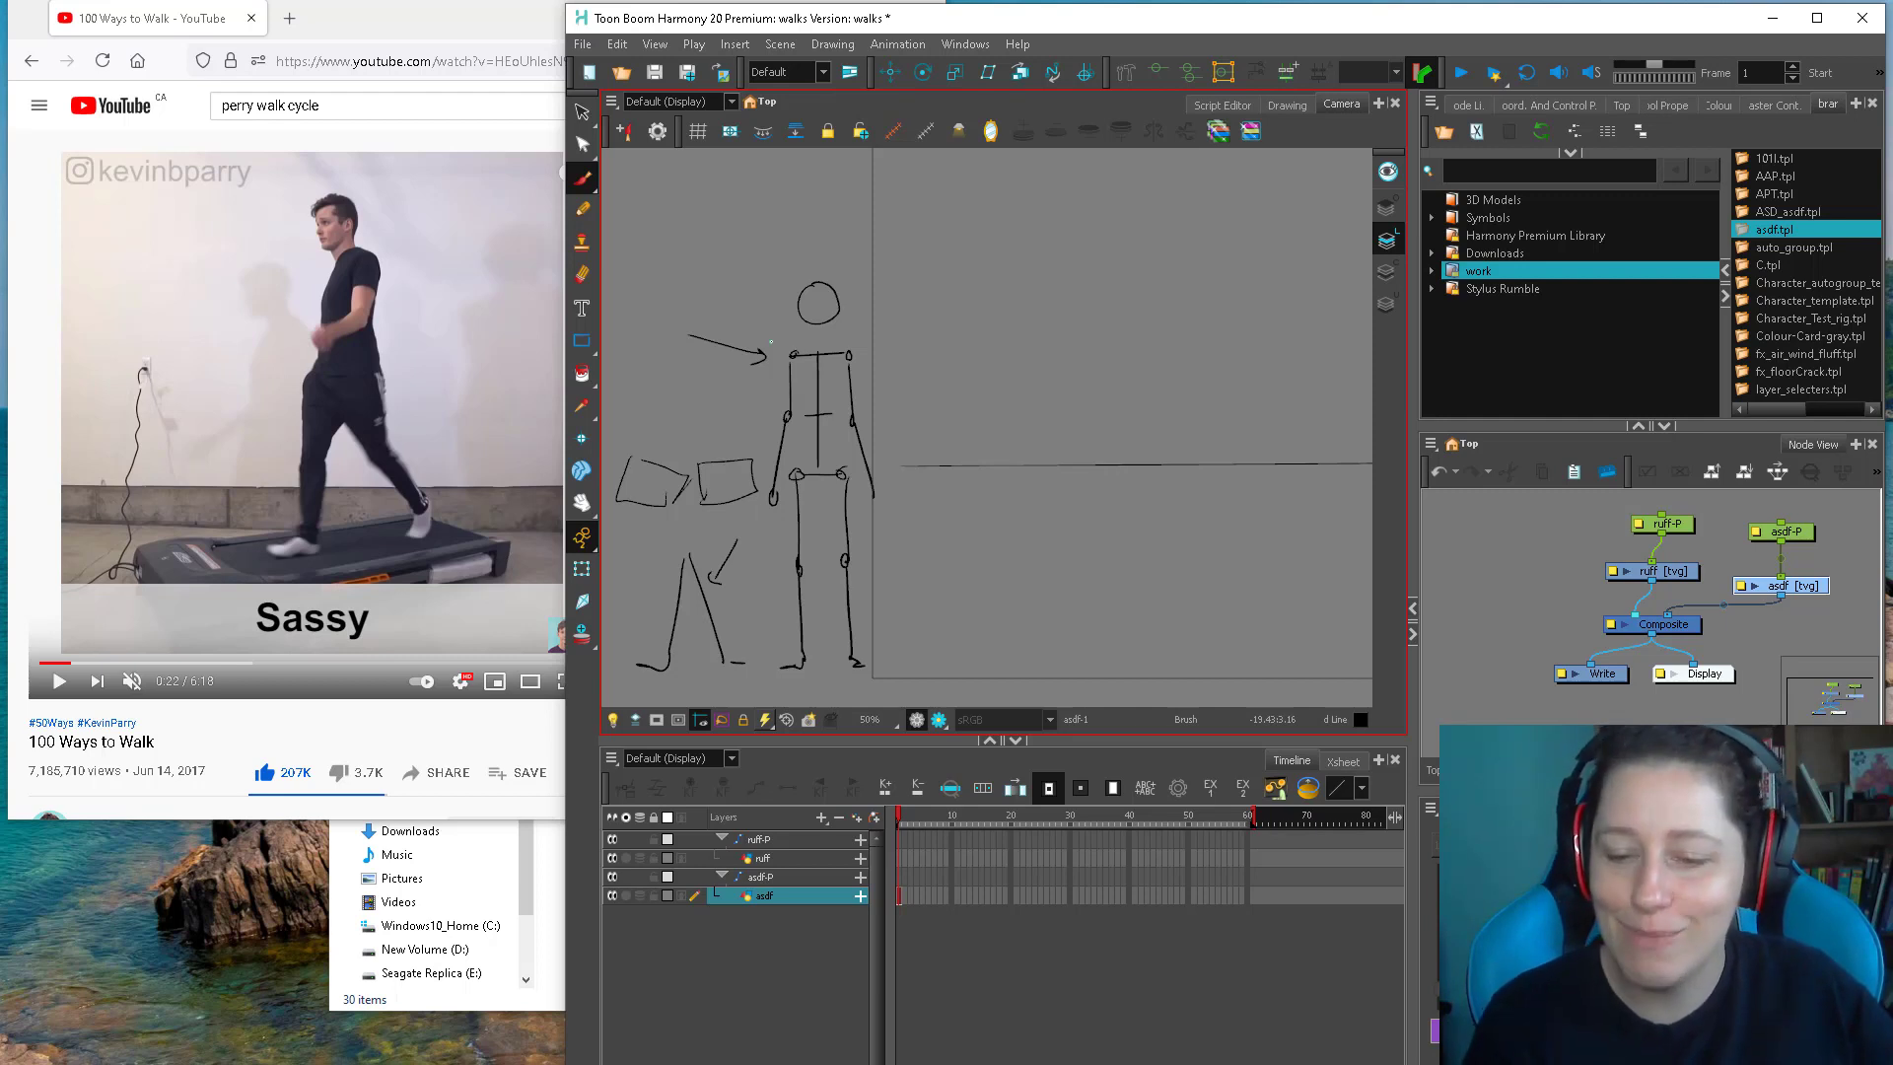
# Draw horizontal guide lines across the camera frame at the stick figure's head, shoulder and knee heights
pyautogui.rightClick(816, 296)
pyautogui.click(980, 261)
pyautogui.moveTo(996, 326); pyautogui.dragTo(804, 341)
pyautogui.moveTo(697, 367); pyautogui.dragTo(1459, 365)
pyautogui.moveTo(803, 542); pyautogui.dragTo(811, 483)
pyautogui.moveTo(695, 525); pyautogui.dragTo(1419, 524)
pyautogui.moveTo(832, 519); pyautogui.dragTo(875, 672)
pyautogui.moveTo(751, 372); pyautogui.dragTo(1420, 374)
pyautogui.moveTo(1059, 547)
pyautogui.mouseDown()
pyautogui.moveTo(912, 500)
pyautogui.moveTo(1104, 528)
pyautogui.mouseUp()
pyautogui.moveTo(1010, 602); pyautogui.dragTo(873, 583)
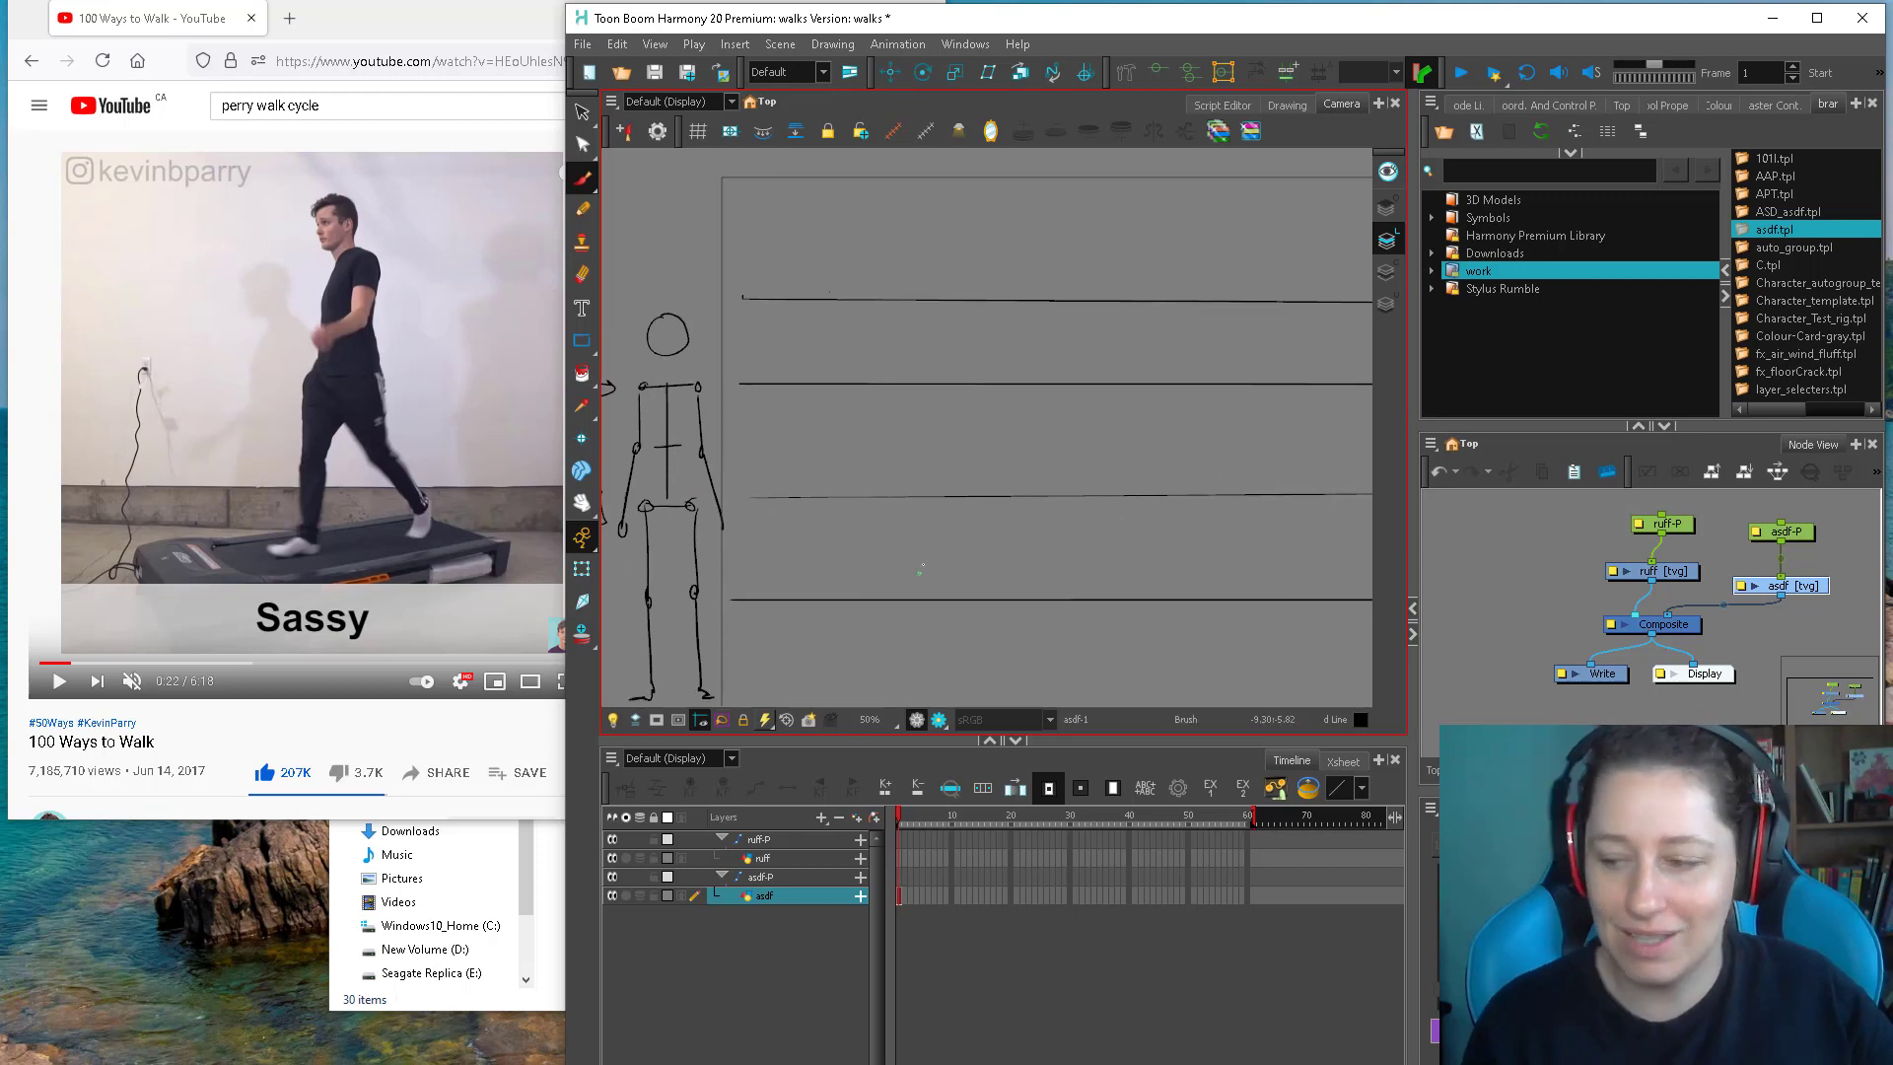
# Select all guide and stick-figure strokes on the asdf layer and recolour them with the New 0 colour
pyautogui.click(1682, 576)
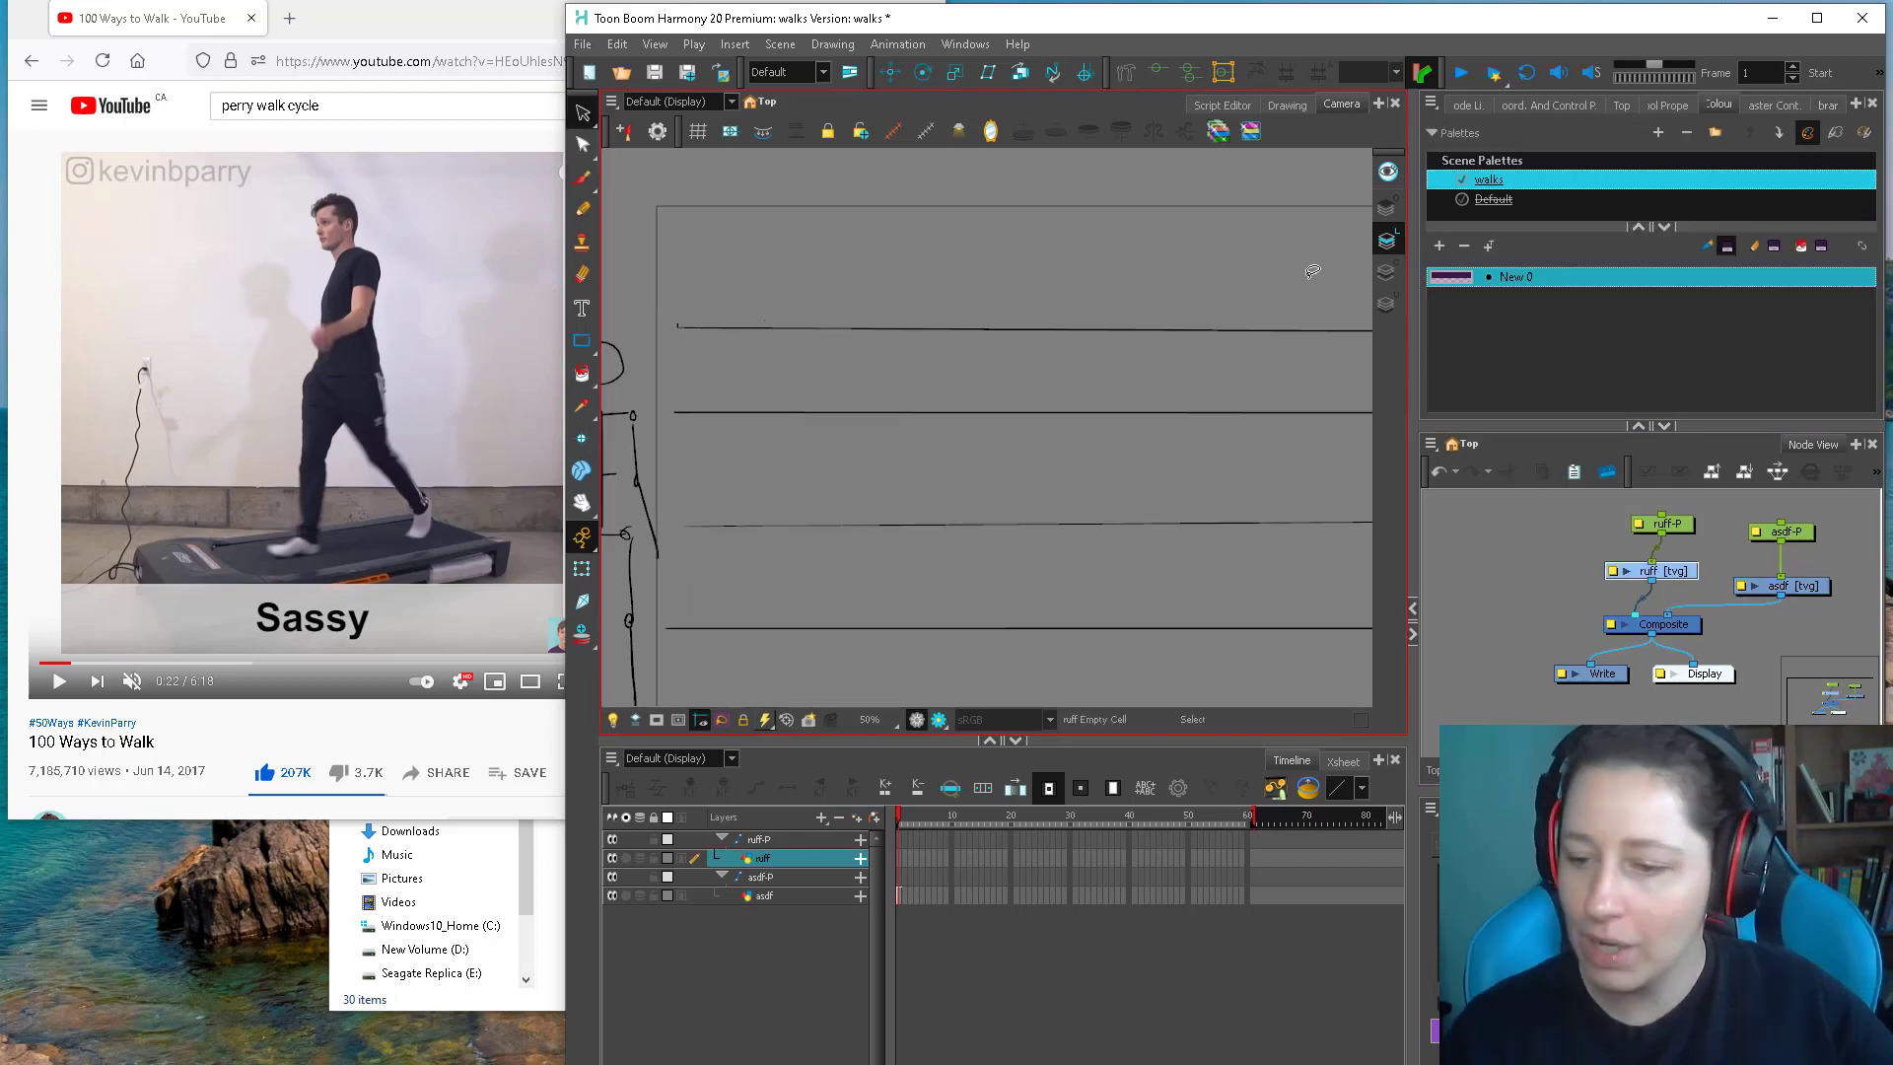
pyautogui.press('1')
pyautogui.press('1')
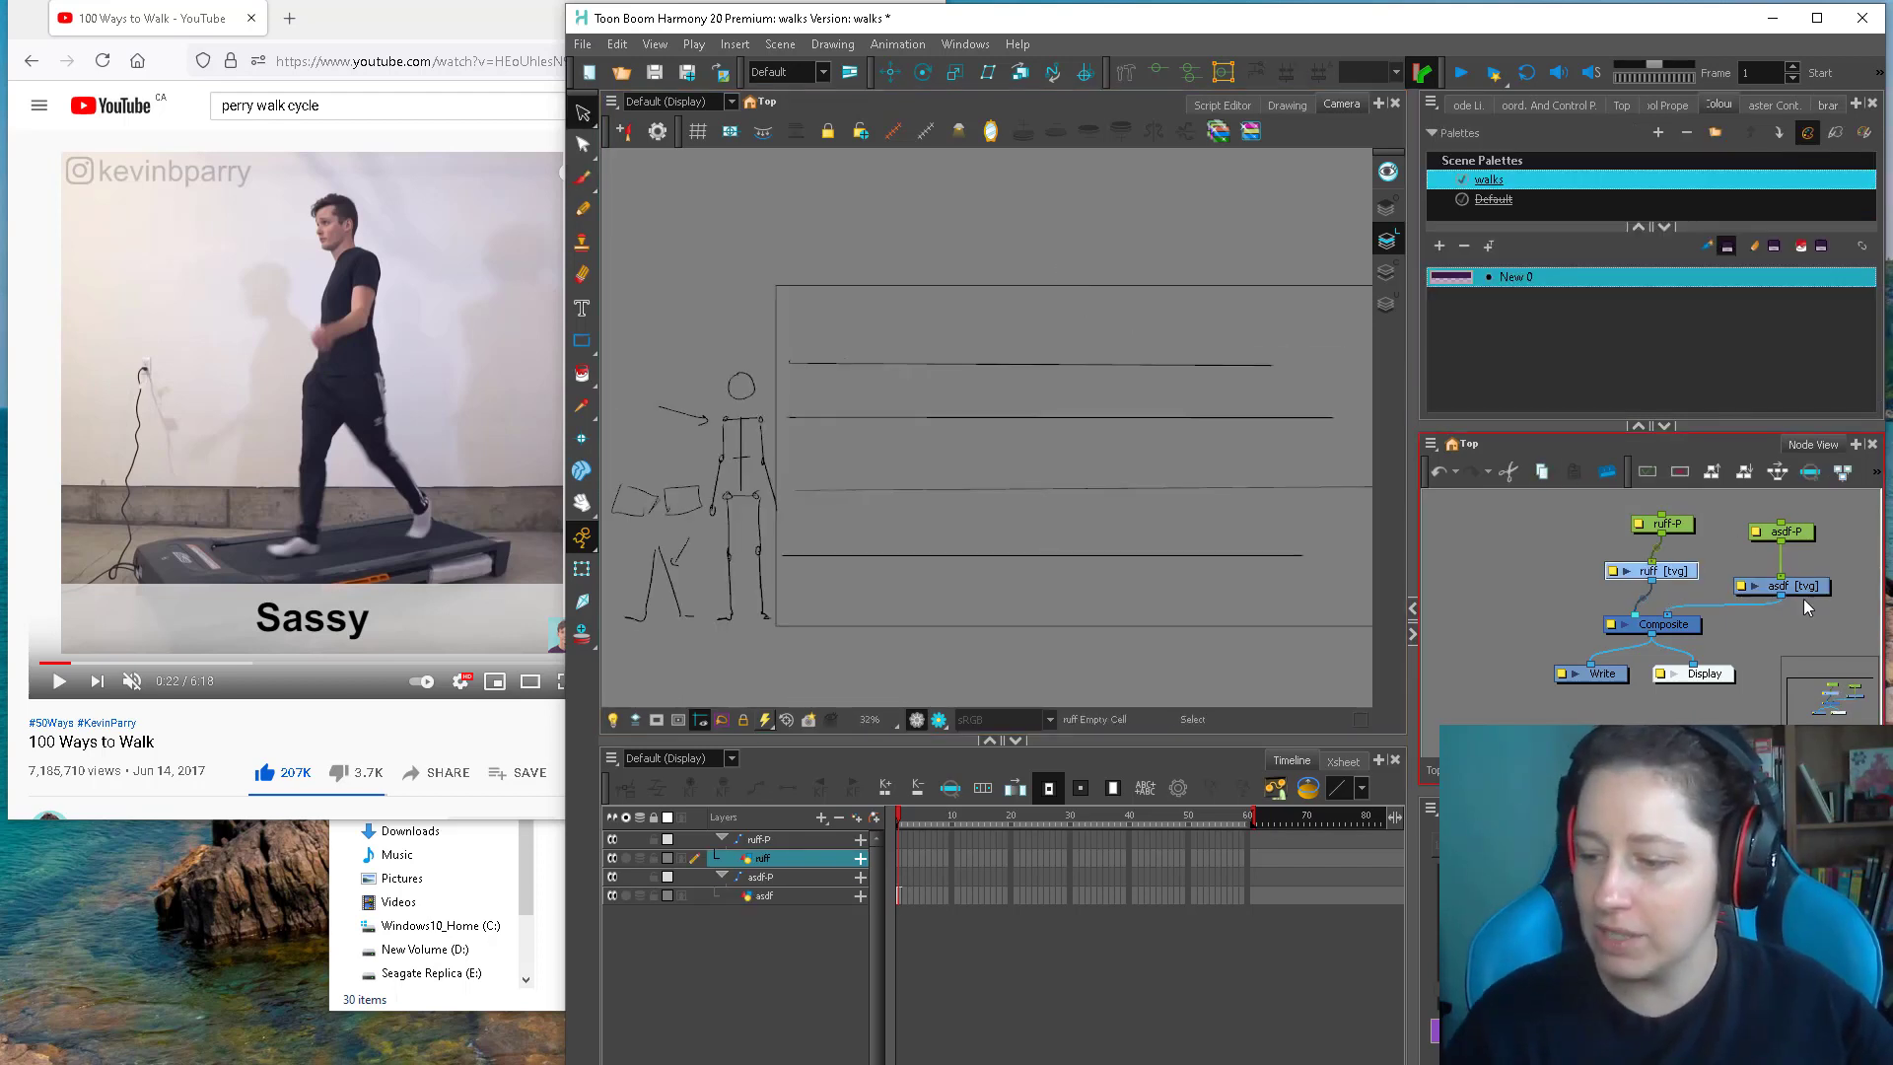
pyautogui.click(1802, 588)
pyautogui.hotkey('ctrl', 'a')
pyautogui.click(1516, 574)
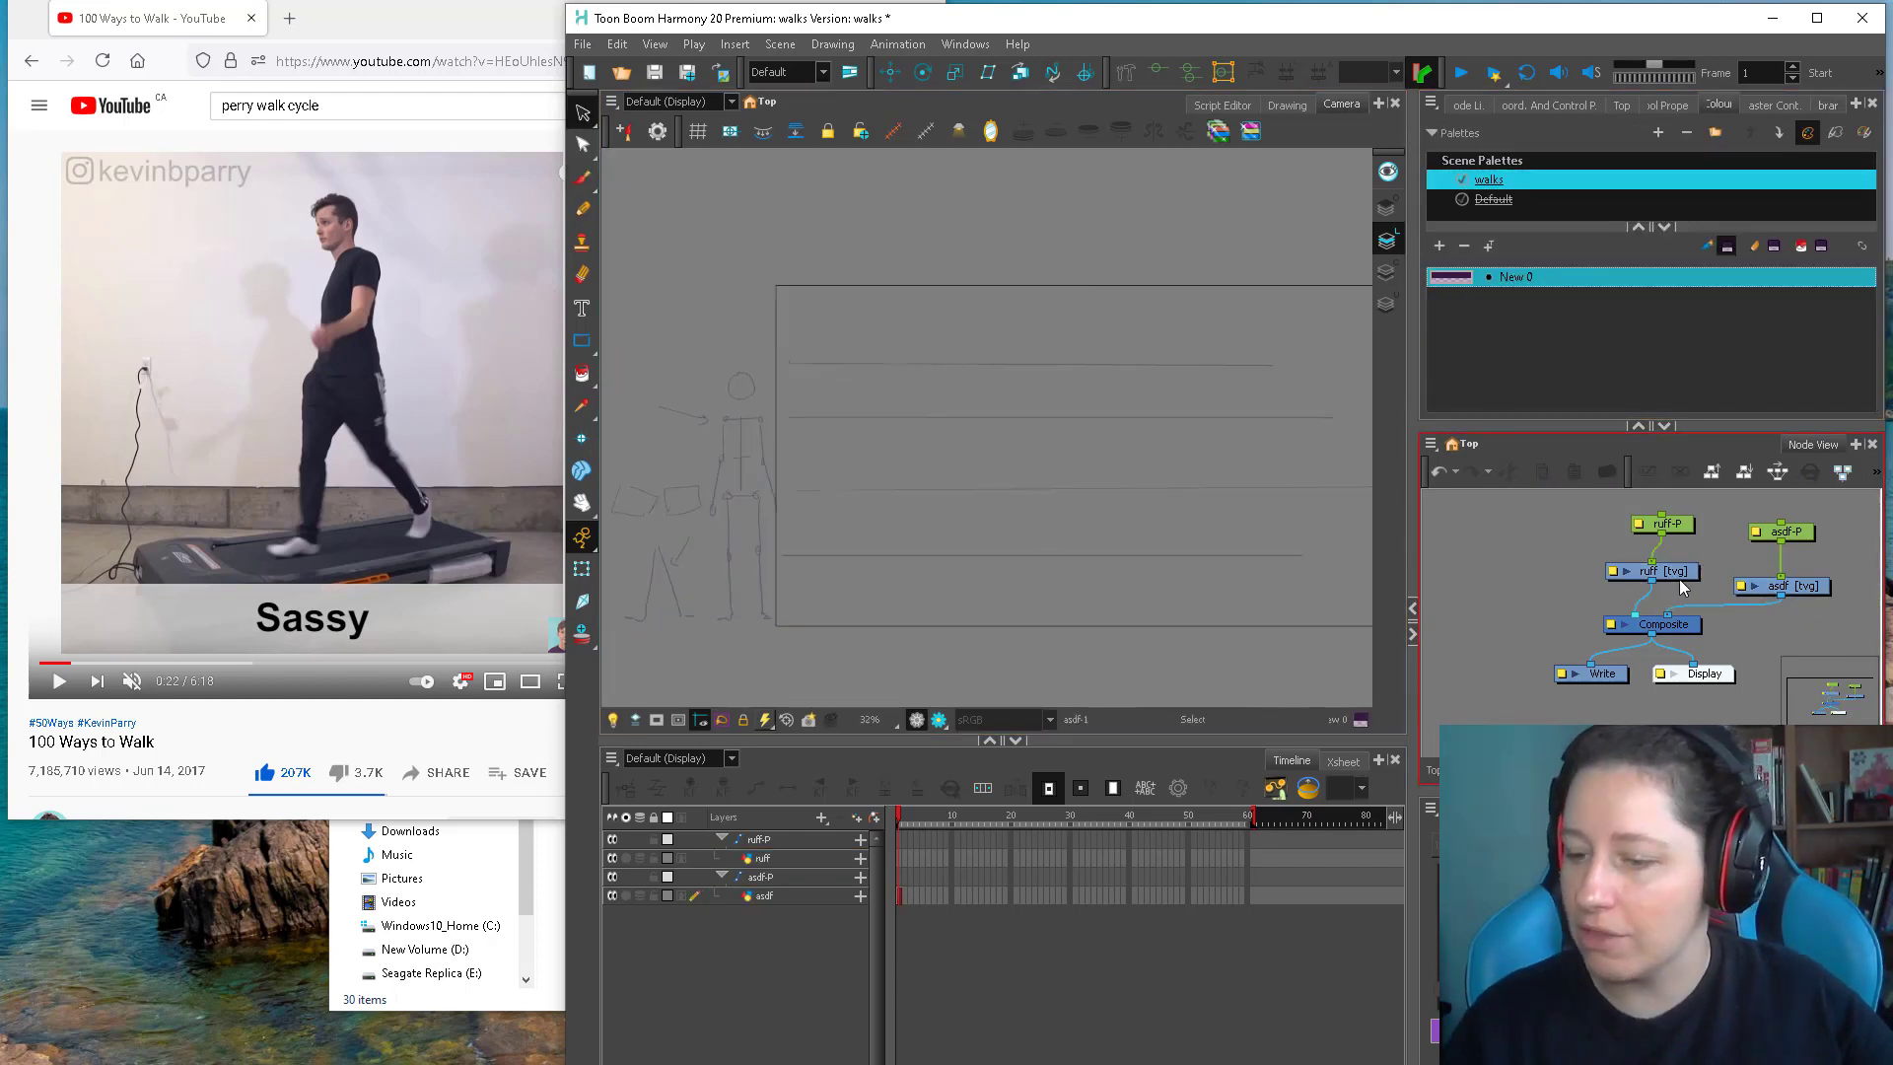
# Make the ruff layer active and choose the Brush with the New 0 colour for rough sketching
pyautogui.click(1681, 579)
pyautogui.click(1488, 274)
pyautogui.hotkey('alt', 'b')
pyautogui.press('2')
pyautogui.press('2')
pyautogui.moveTo(804, 530); pyautogui.dragTo(788, 508)
pyautogui.press('o')
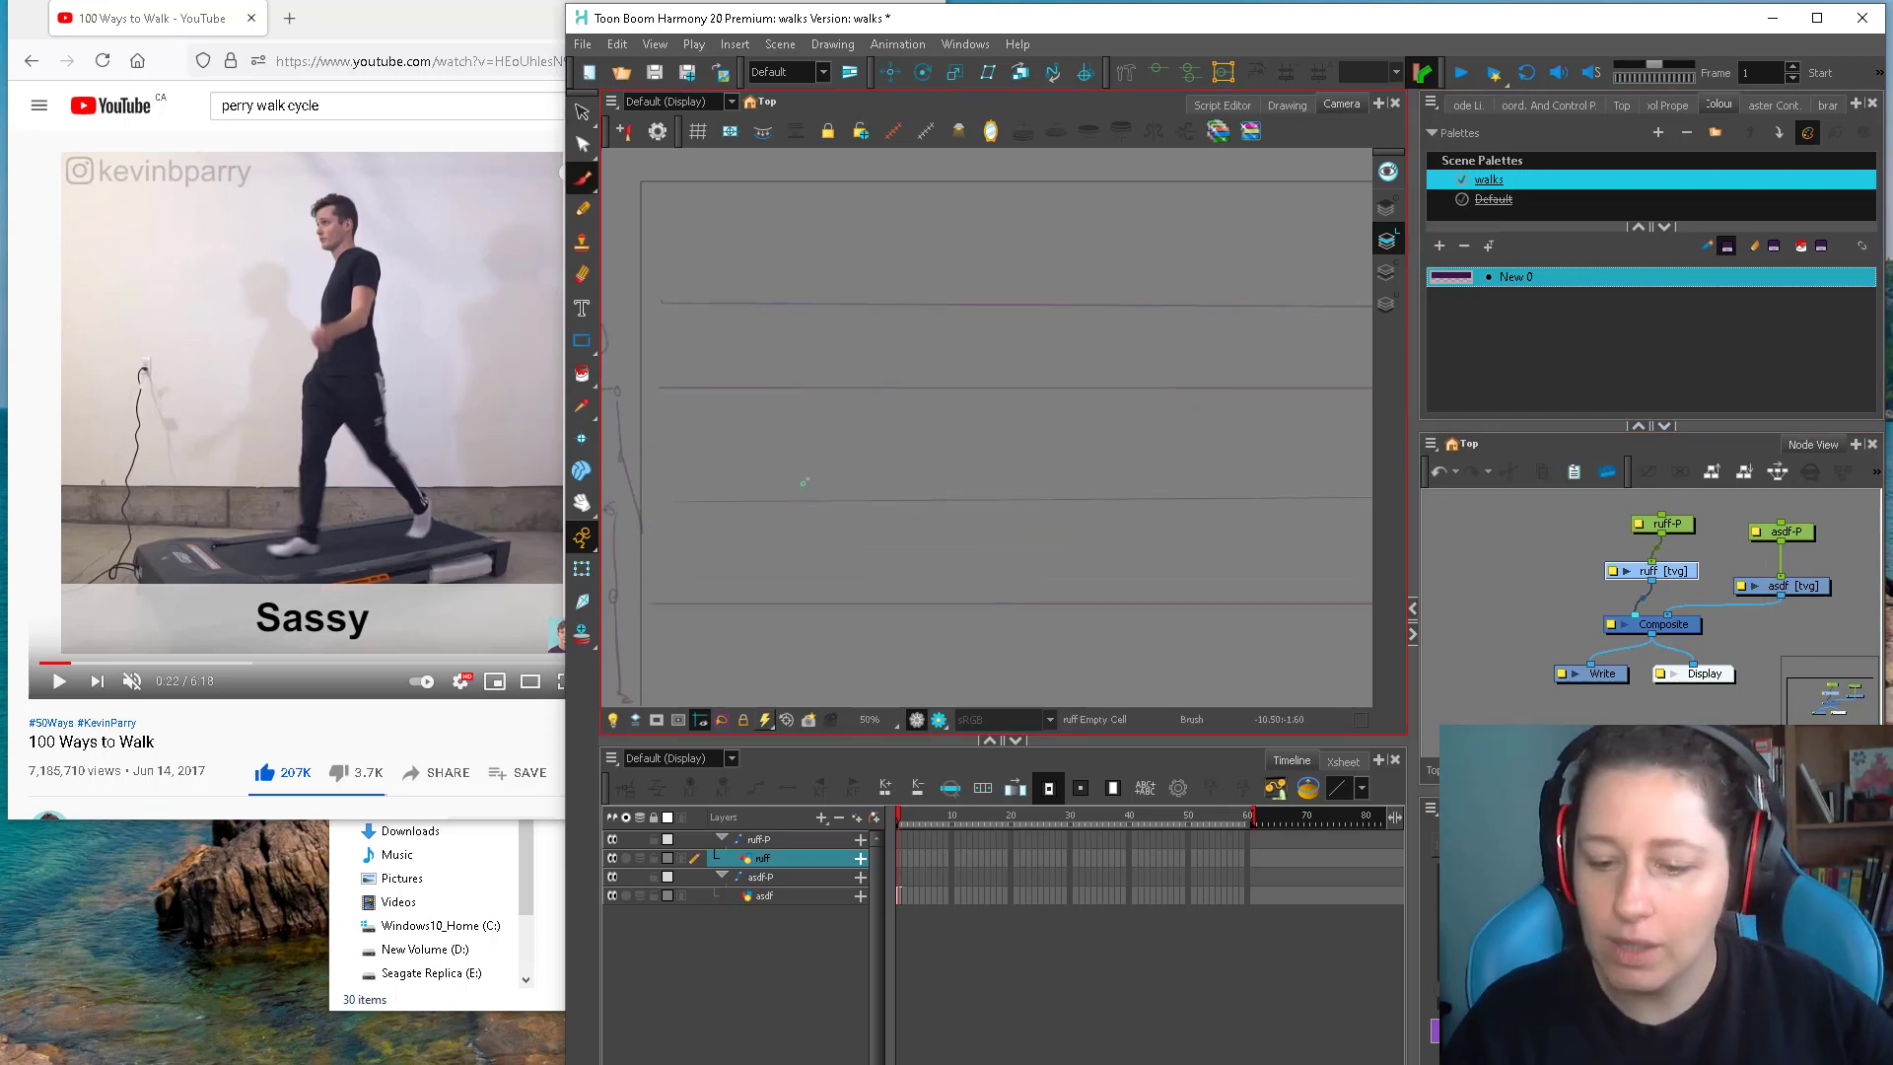
pyautogui.moveTo(1042, 581); pyautogui.dragTo(1004, 556)
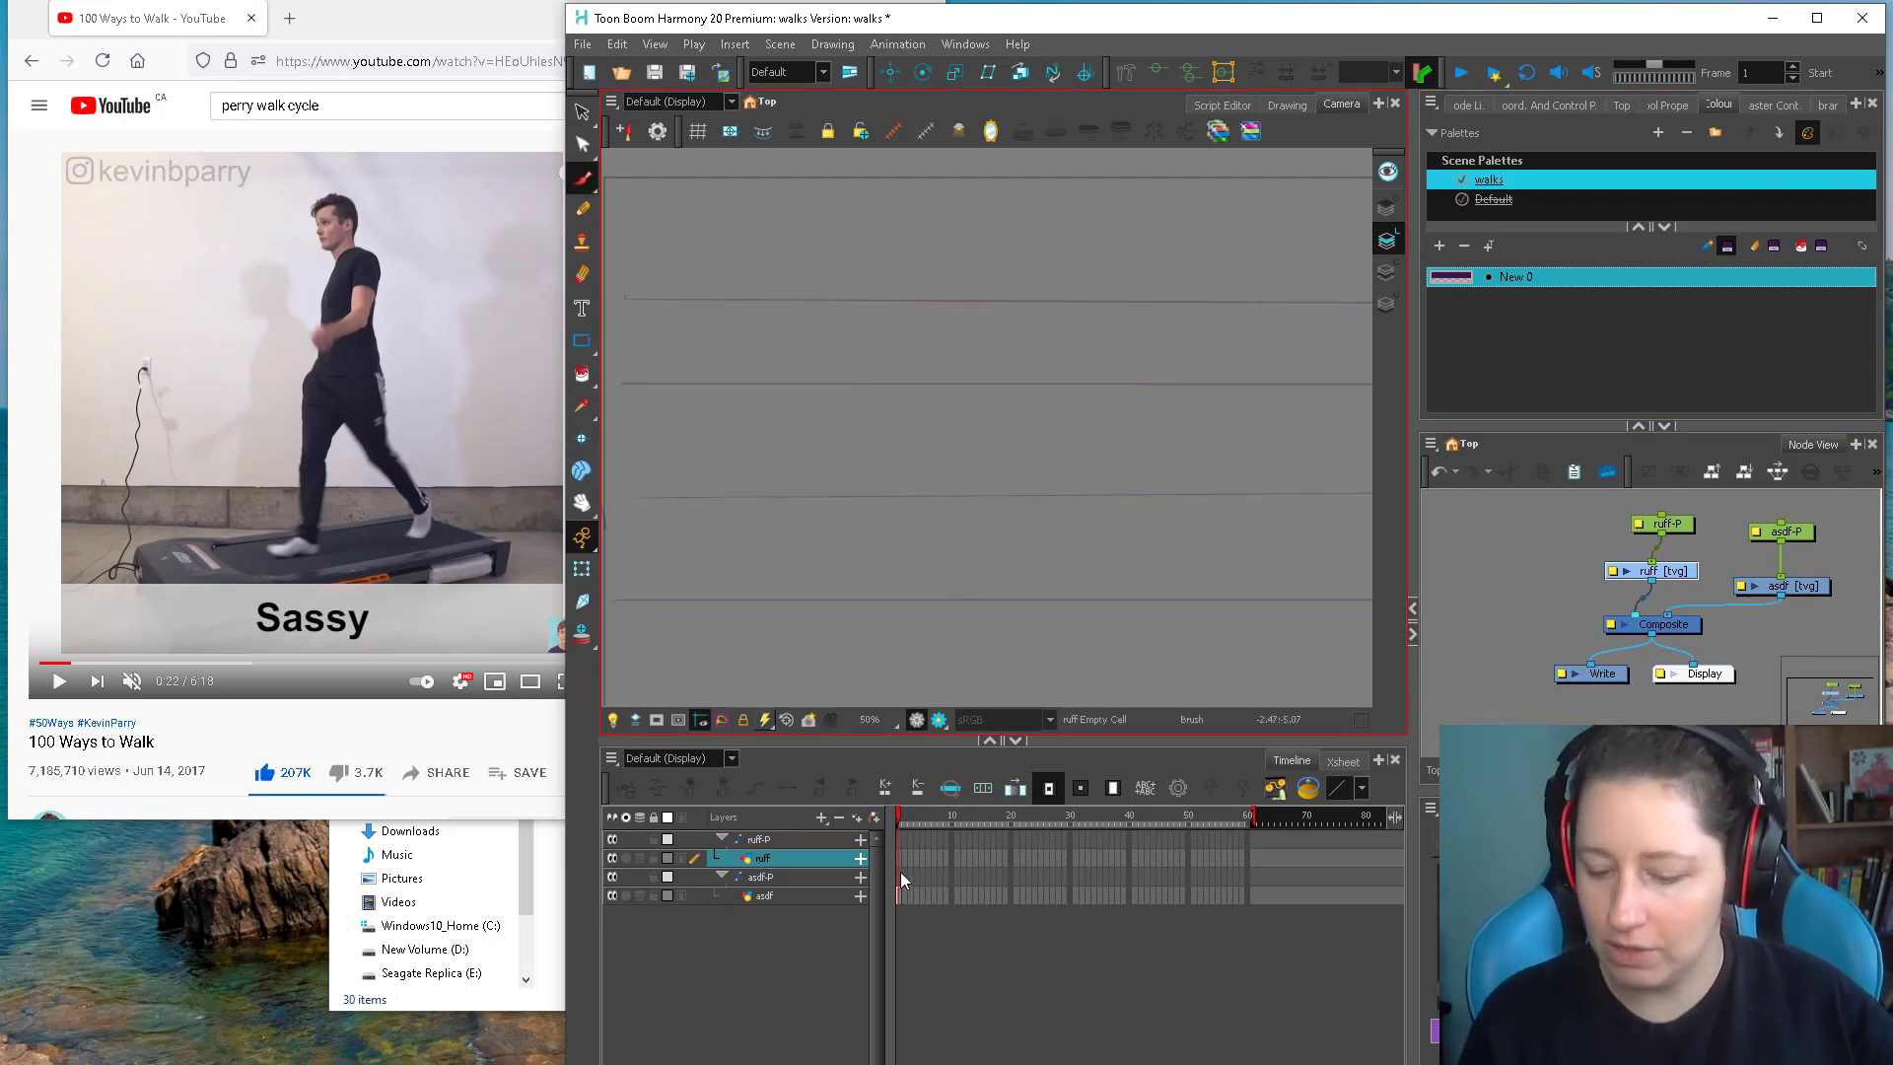
# Extend the asdf guide drawing's exposure through frame 60 and return to frame 1
pyautogui.moveTo(1250, 895); pyautogui.dragTo(899, 895)
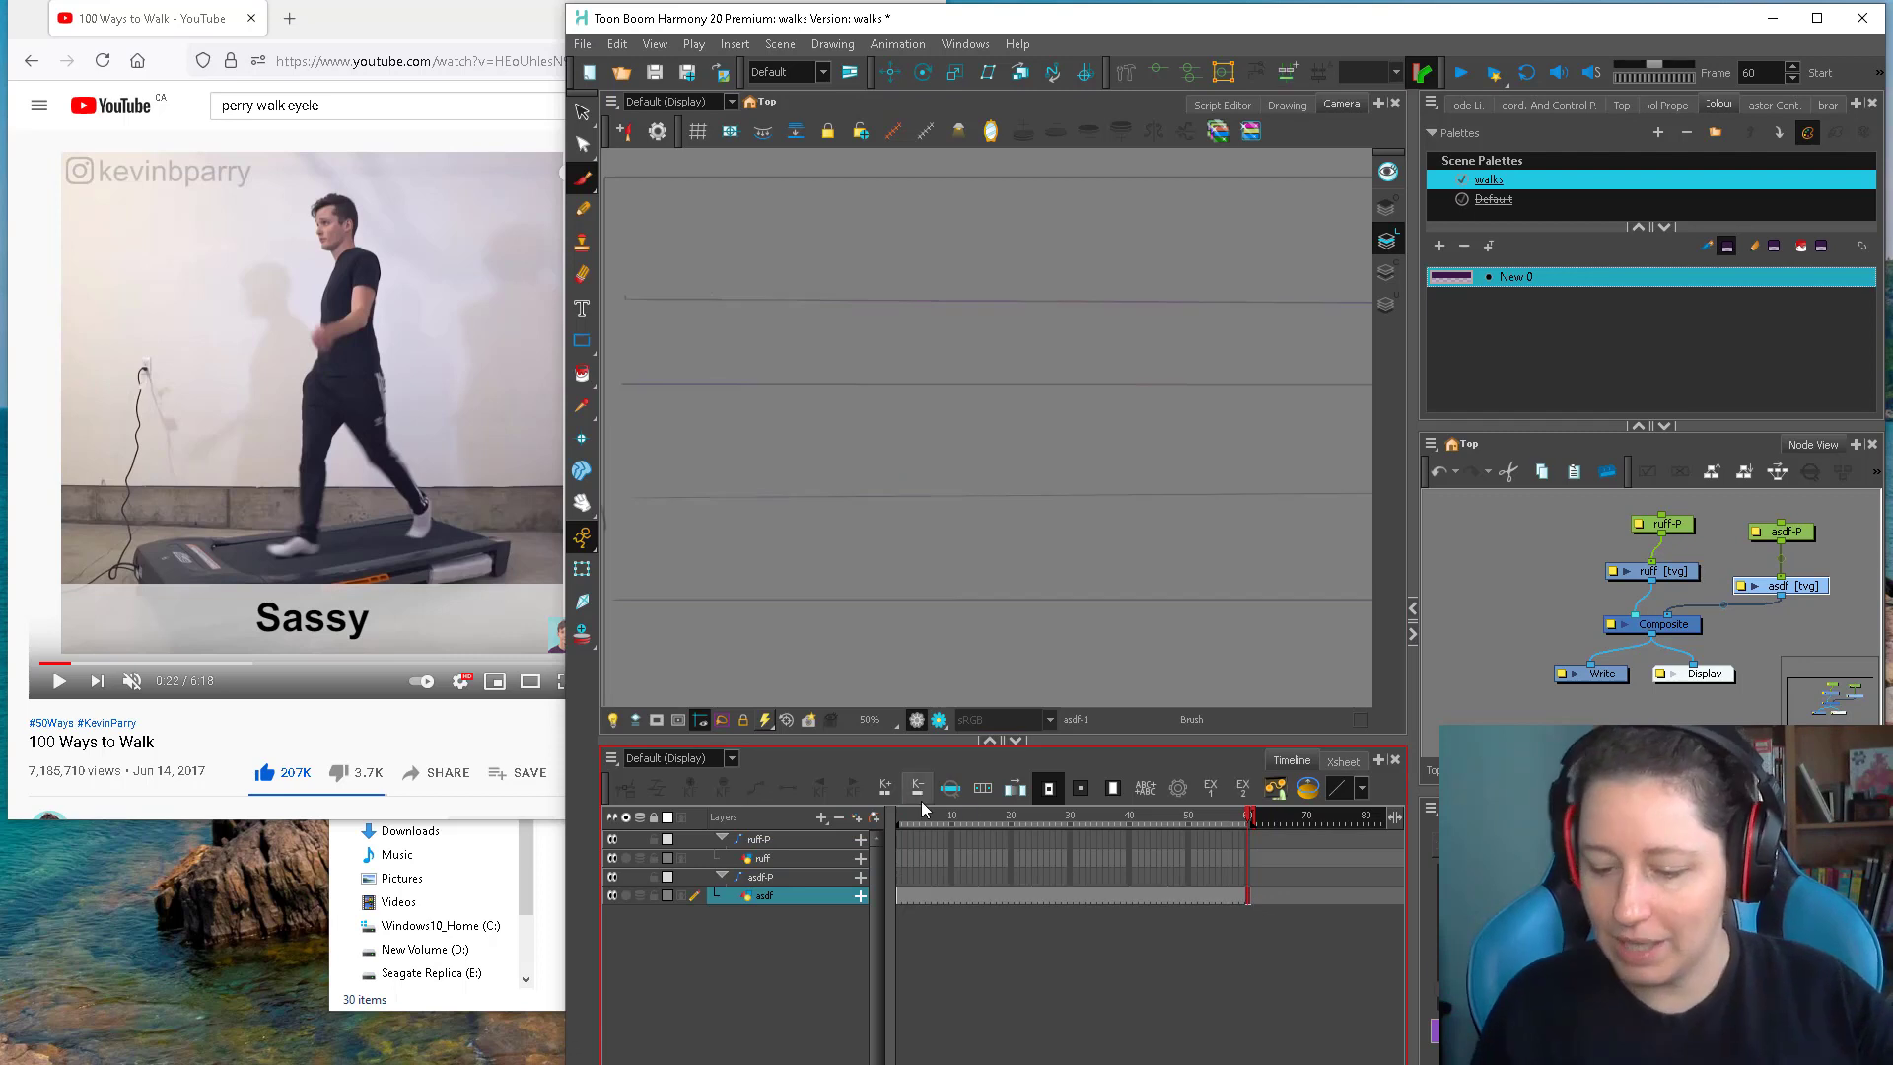
pyautogui.moveTo(909, 816); pyautogui.dragTo(870, 795)
pyautogui.moveTo(961, 560)
pyautogui.mouseDown()
pyautogui.moveTo(943, 536)
pyautogui.moveTo(976, 541)
pyautogui.mouseUp()
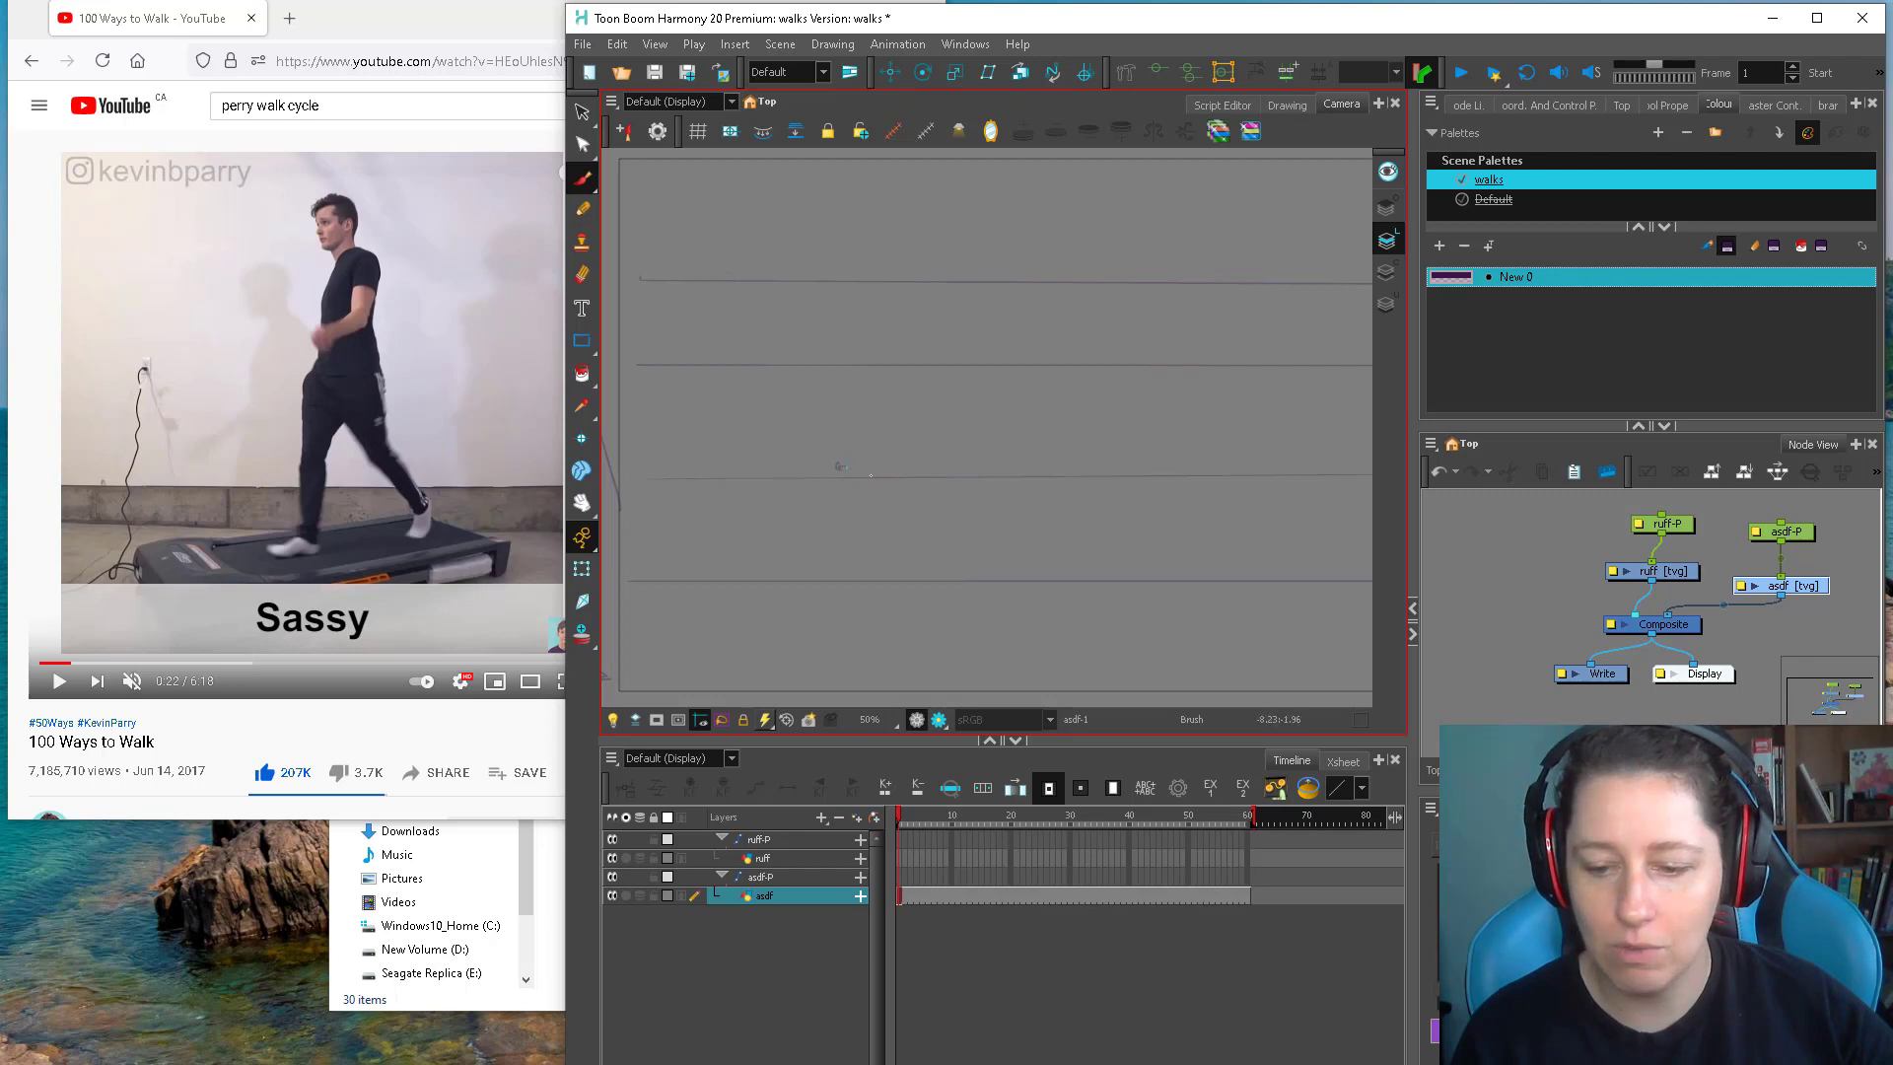
pyautogui.moveTo(838, 474); pyautogui.dragTo(803, 471)
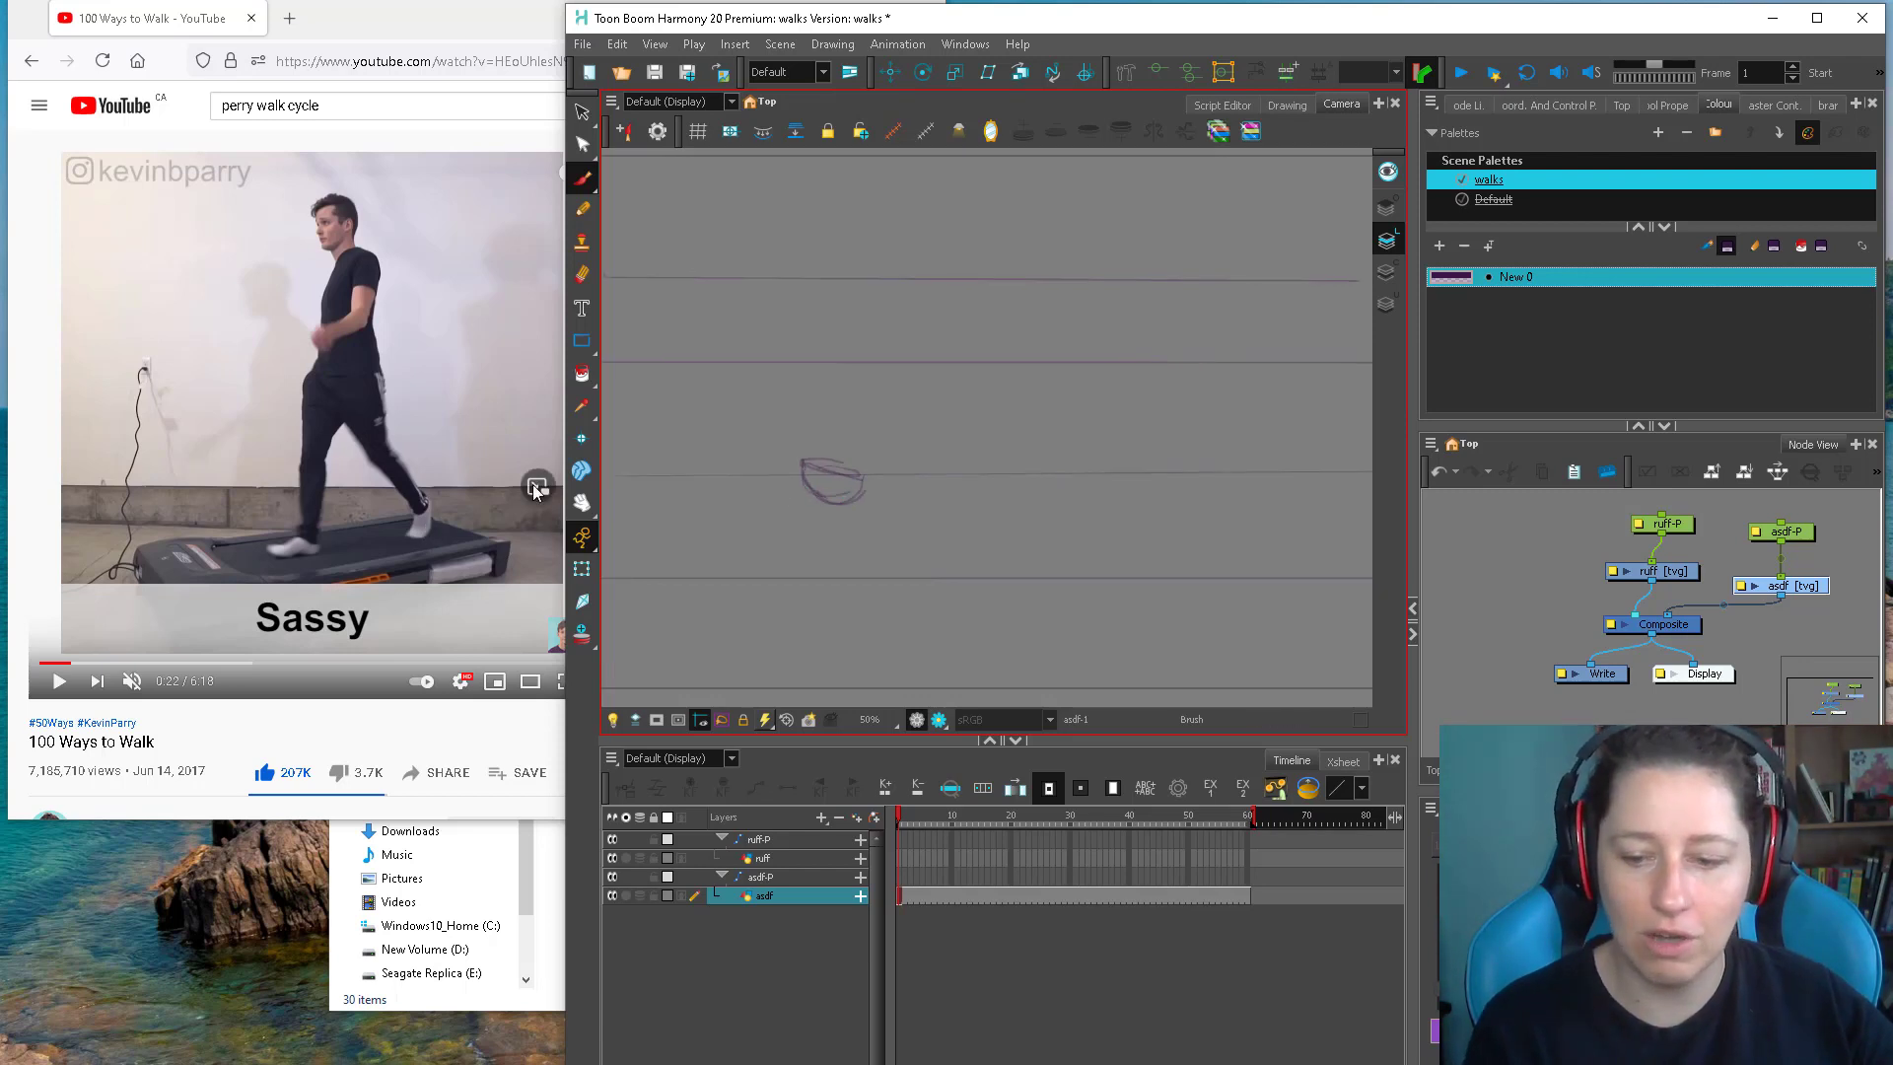
pyautogui.hotkey('ctrl', 'z')
pyautogui.hotkey('ctrl', 'z')
pyautogui.hotkey('ctrl', 'z')
pyautogui.hotkey('ctrl', 'z')
pyautogui.hotkey('ctrl', 'z')
# Sketch a bowl-shaped pelvis on the hip guide line with both thighs and the complete front leg, its toes raised
pyautogui.moveTo(805, 465)
pyautogui.mouseDown()
pyautogui.moveTo(854, 470)
pyautogui.moveTo(832, 502)
pyautogui.moveTo(859, 477)
pyautogui.mouseUp()
pyautogui.moveTo(842, 486)
pyautogui.mouseDown()
pyautogui.moveTo(841, 448)
pyautogui.moveTo(775, 522)
pyautogui.mouseUp()
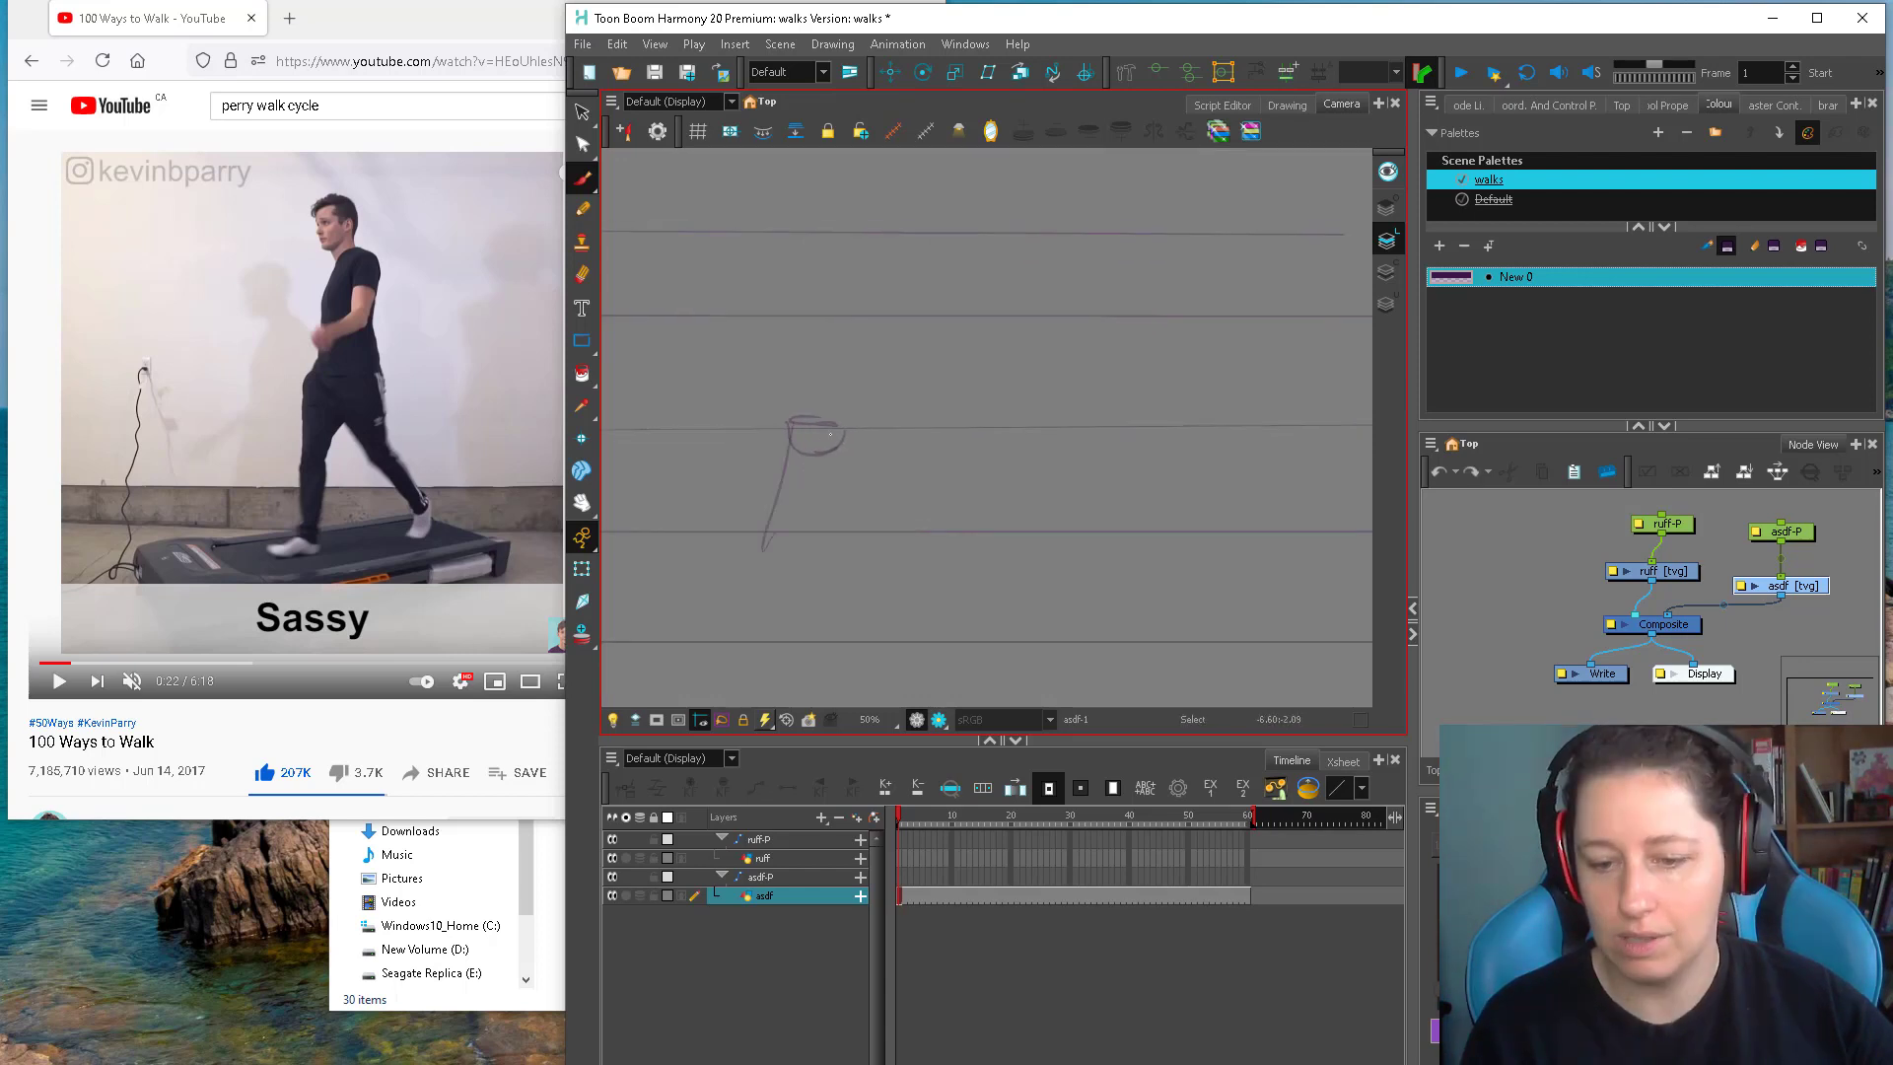
pyautogui.hotkey('ctrl', 'z')
pyautogui.moveTo(807, 456); pyautogui.dragTo(784, 539)
pyautogui.moveTo(826, 455)
pyautogui.mouseDown()
pyautogui.moveTo(840, 523)
pyautogui.moveTo(850, 456)
pyautogui.moveTo(851, 514)
pyautogui.moveTo(809, 453)
pyautogui.moveTo(777, 639)
pyautogui.mouseUp()
pyautogui.moveTo(779, 627); pyautogui.dragTo(737, 617)
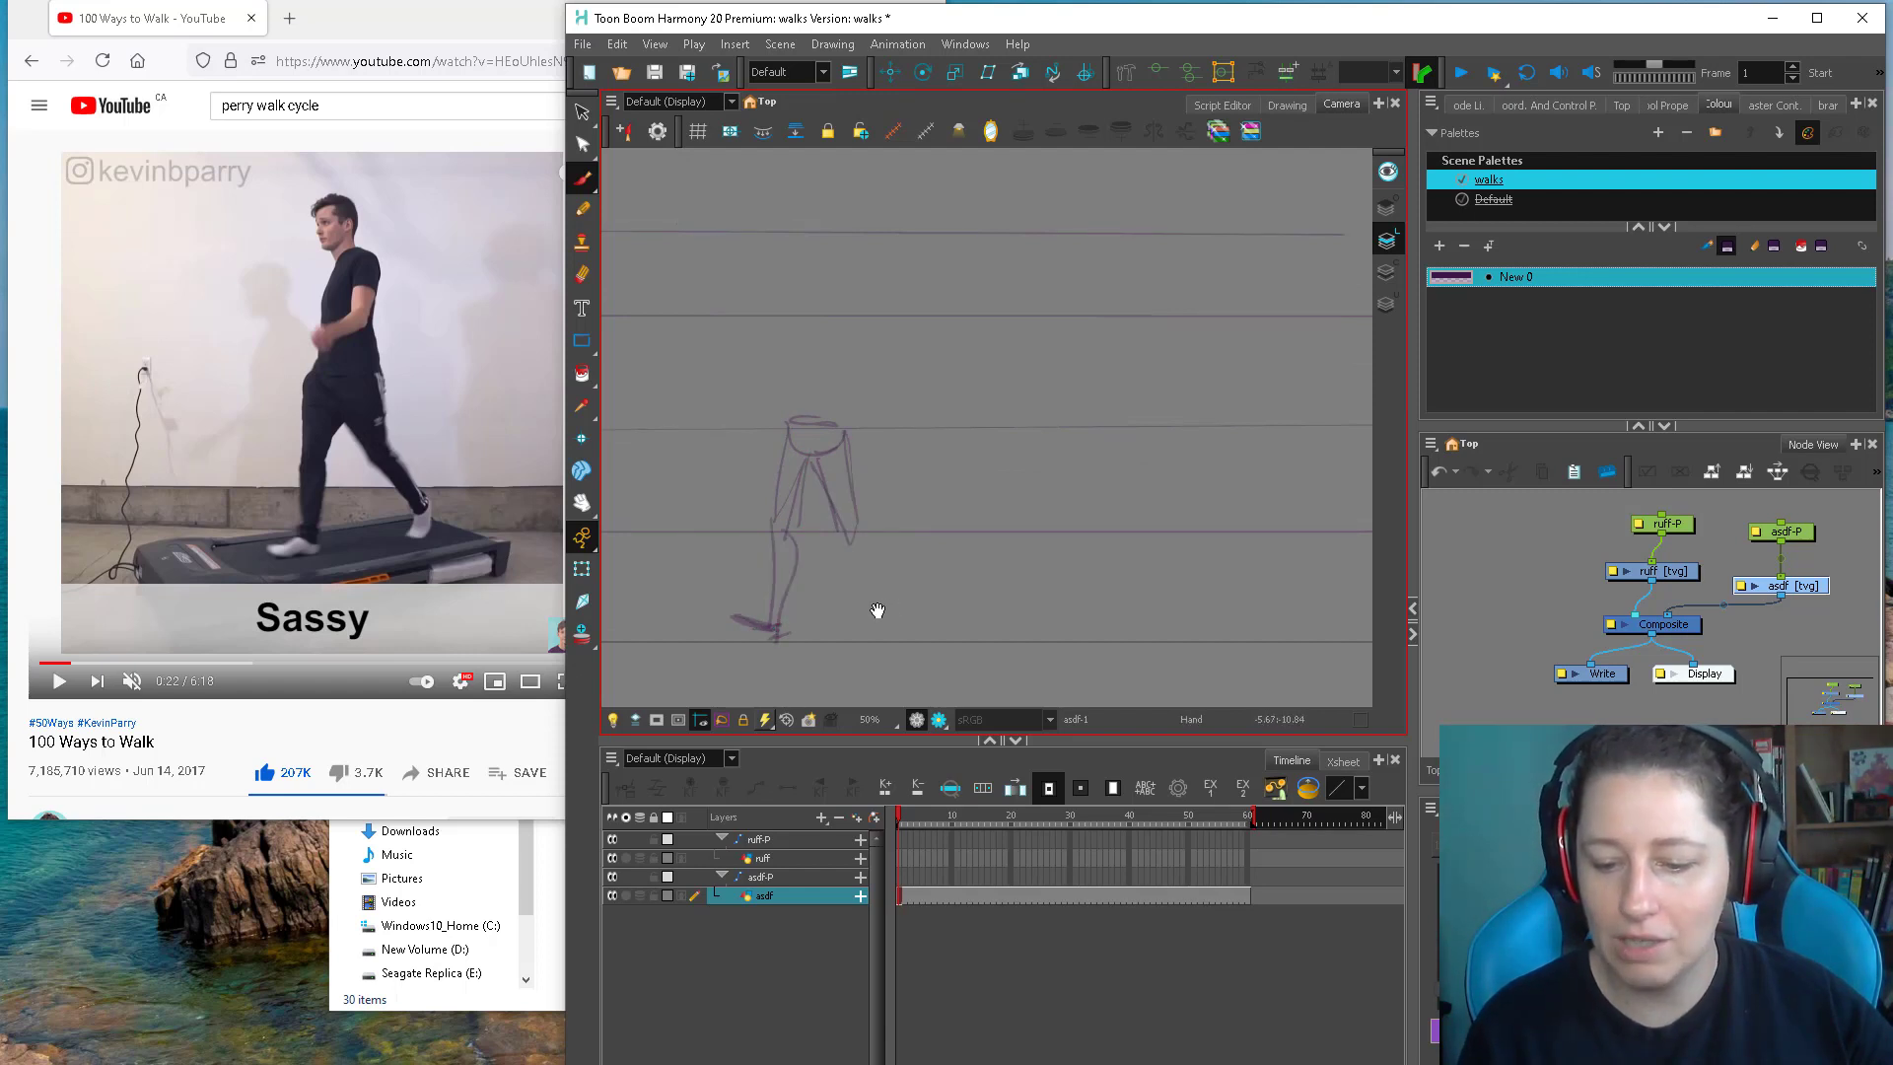
pyautogui.moveTo(877, 611); pyautogui.dragTo(844, 612)
pyautogui.moveTo(825, 612)
pyautogui.mouseDown()
pyautogui.moveTo(904, 619)
pyautogui.moveTo(855, 638)
pyautogui.moveTo(973, 611)
pyautogui.mouseUp()
pyautogui.press('i')
pyautogui.hotkey('alt', 'b')
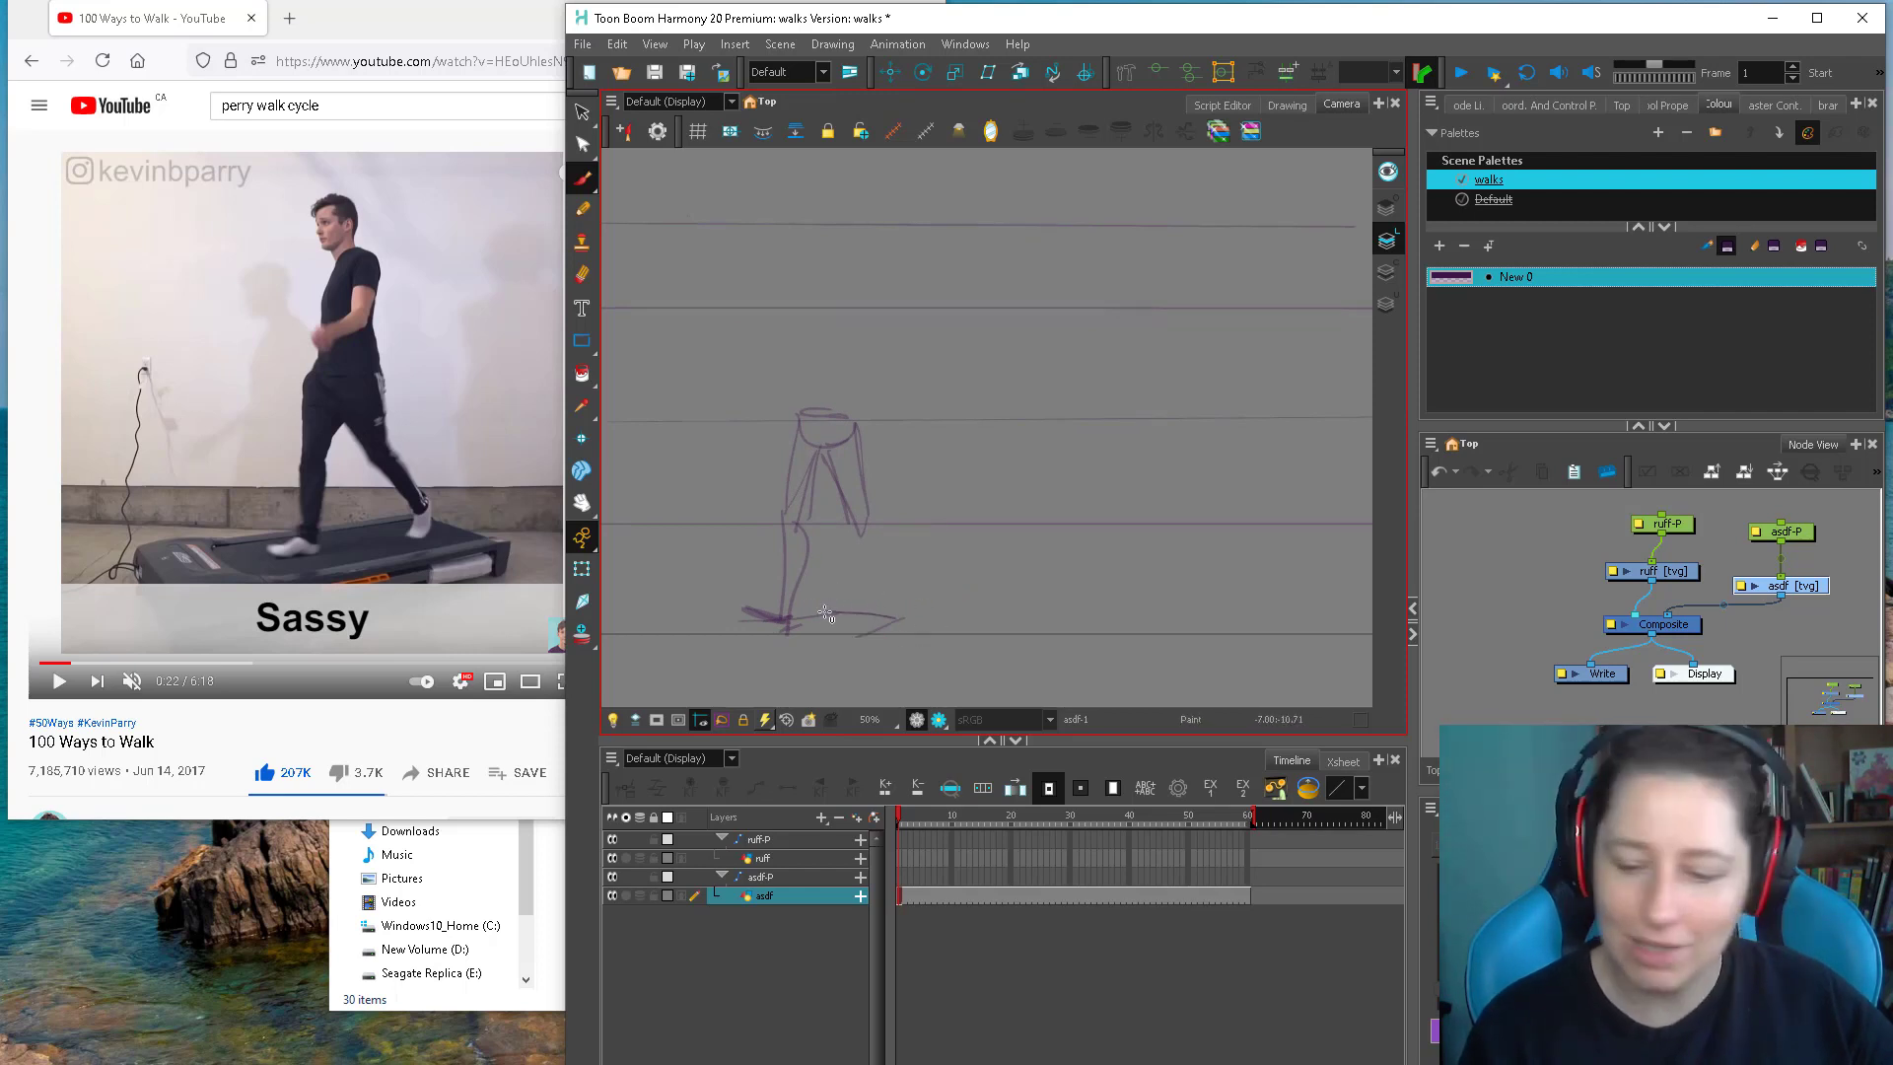
pyautogui.hotkey('ctrl', 'z')
pyautogui.hotkey('ctrl', 'z')
pyautogui.hotkey('ctrl', 'z')
# Draw the trailing leg's lower half and foot, adding two slanted ground lines beneath the feet on the ruff layer
pyautogui.moveTo(860, 537)
pyautogui.mouseDown()
pyautogui.moveTo(896, 619)
pyautogui.moveTo(906, 597)
pyautogui.mouseUp()
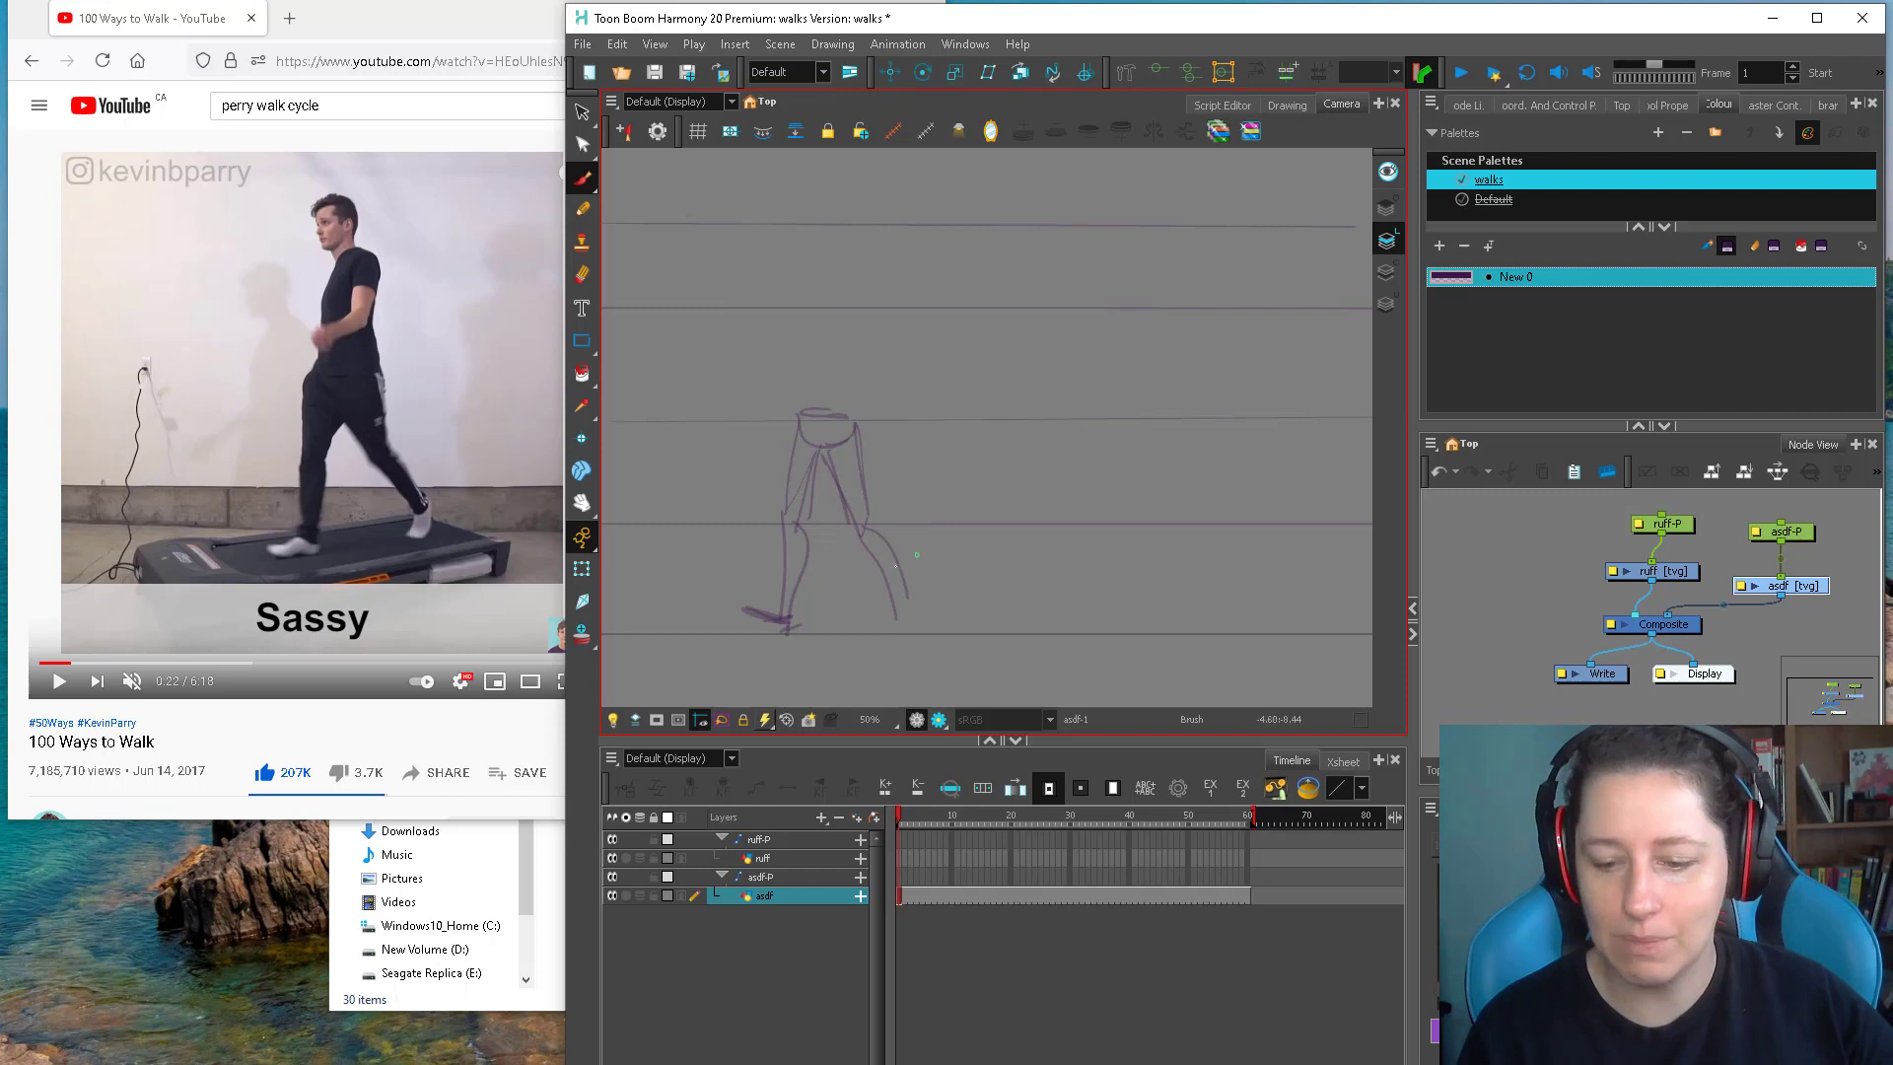
pyautogui.click(1686, 570)
pyautogui.moveTo(695, 635)
pyautogui.mouseDown()
pyautogui.moveTo(1025, 578)
pyautogui.moveTo(769, 663)
pyautogui.moveTo(935, 589)
pyautogui.moveTo(1051, 573)
pyautogui.mouseUp()
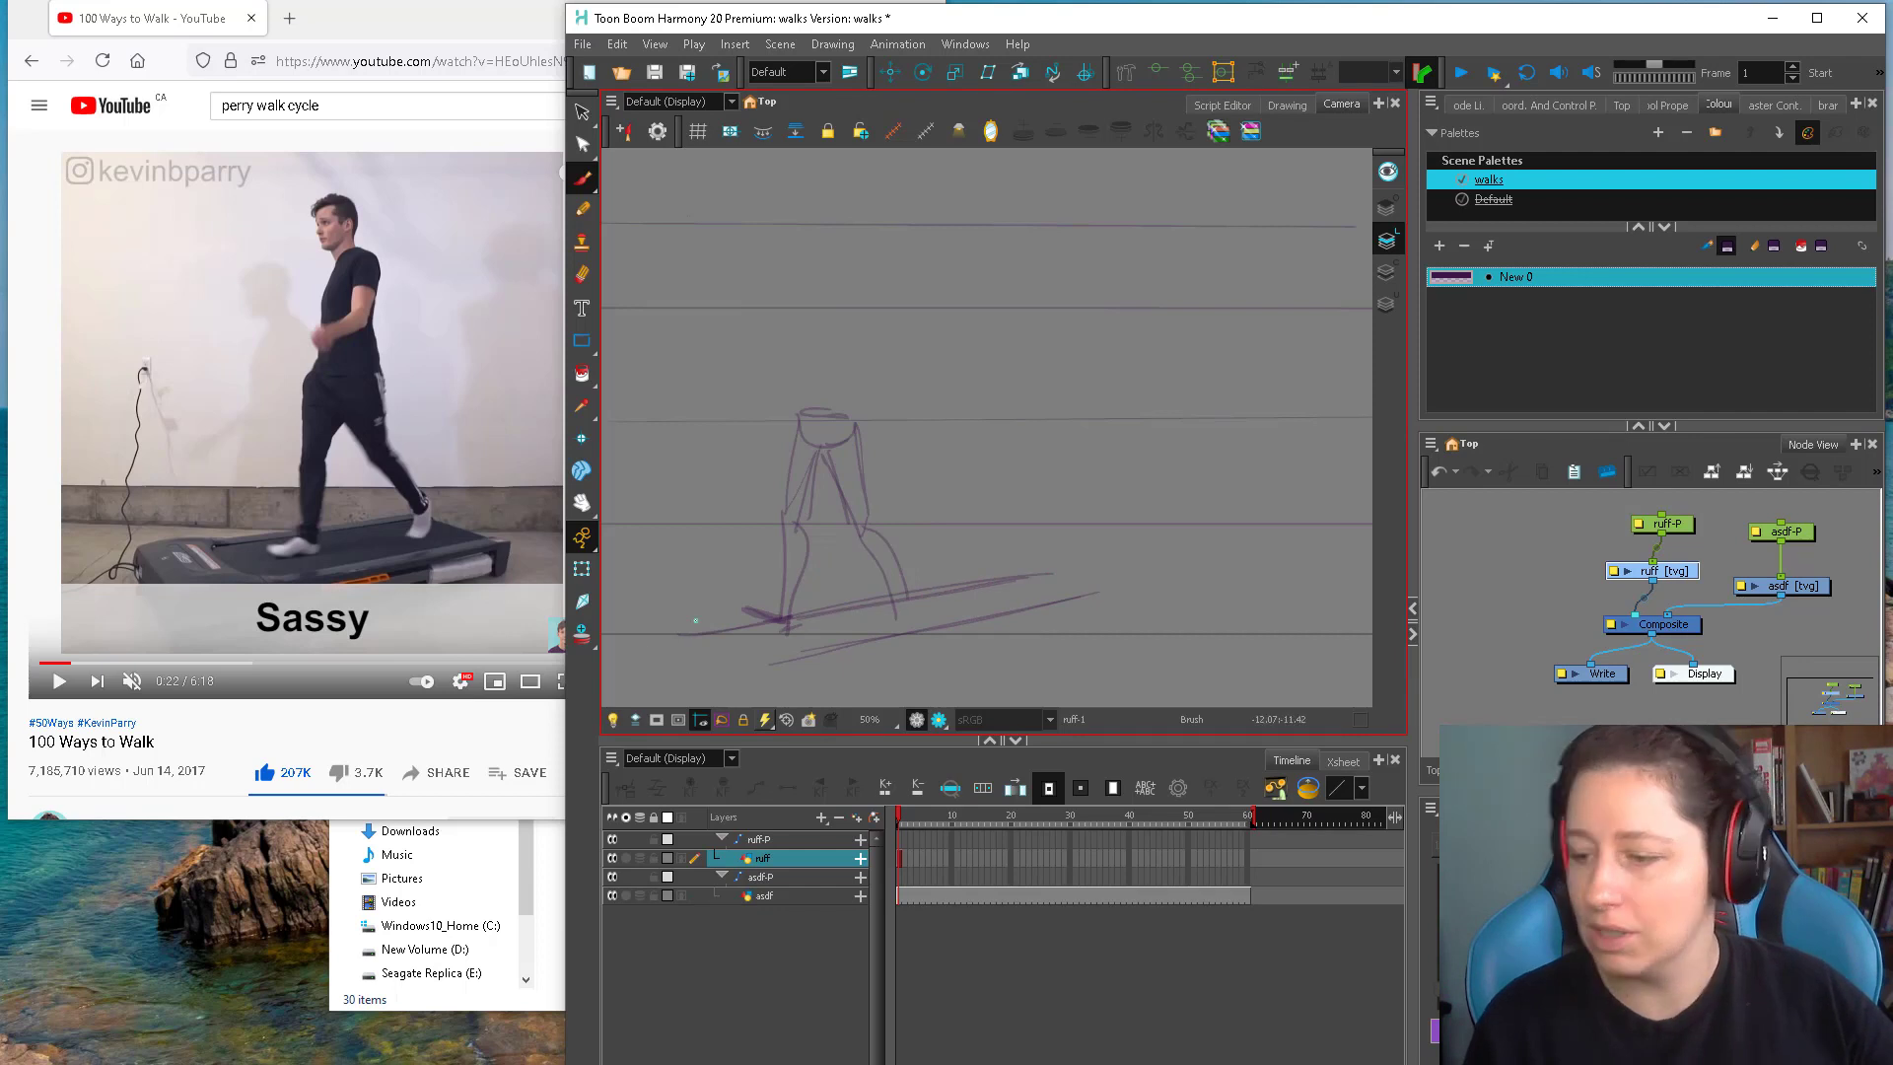
pyautogui.click(1782, 585)
pyautogui.moveTo(880, 606)
pyautogui.mouseDown()
pyautogui.moveTo(895, 629)
pyautogui.moveTo(916, 583)
pyautogui.mouseUp()
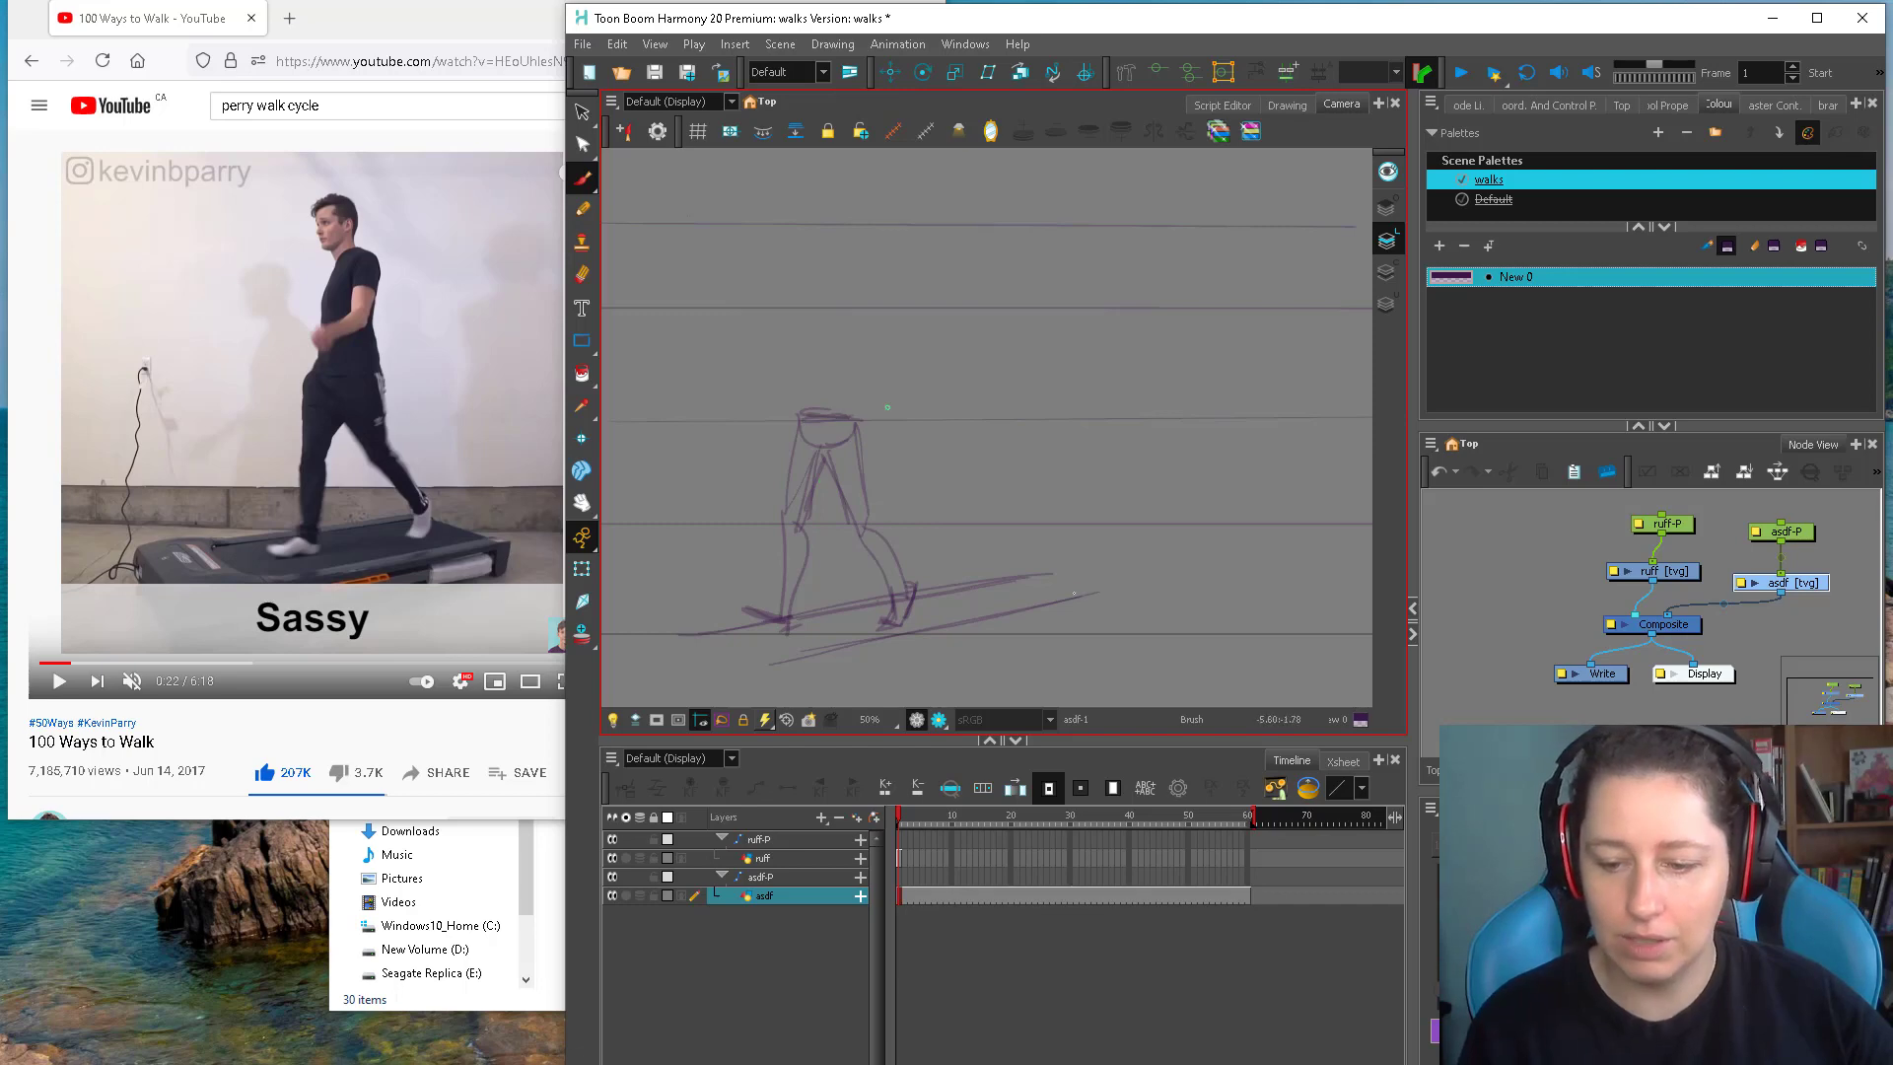
# Switch to the browser and advance the walking reference video to the pose where the legs pass each other
pyautogui.click(434, 41)
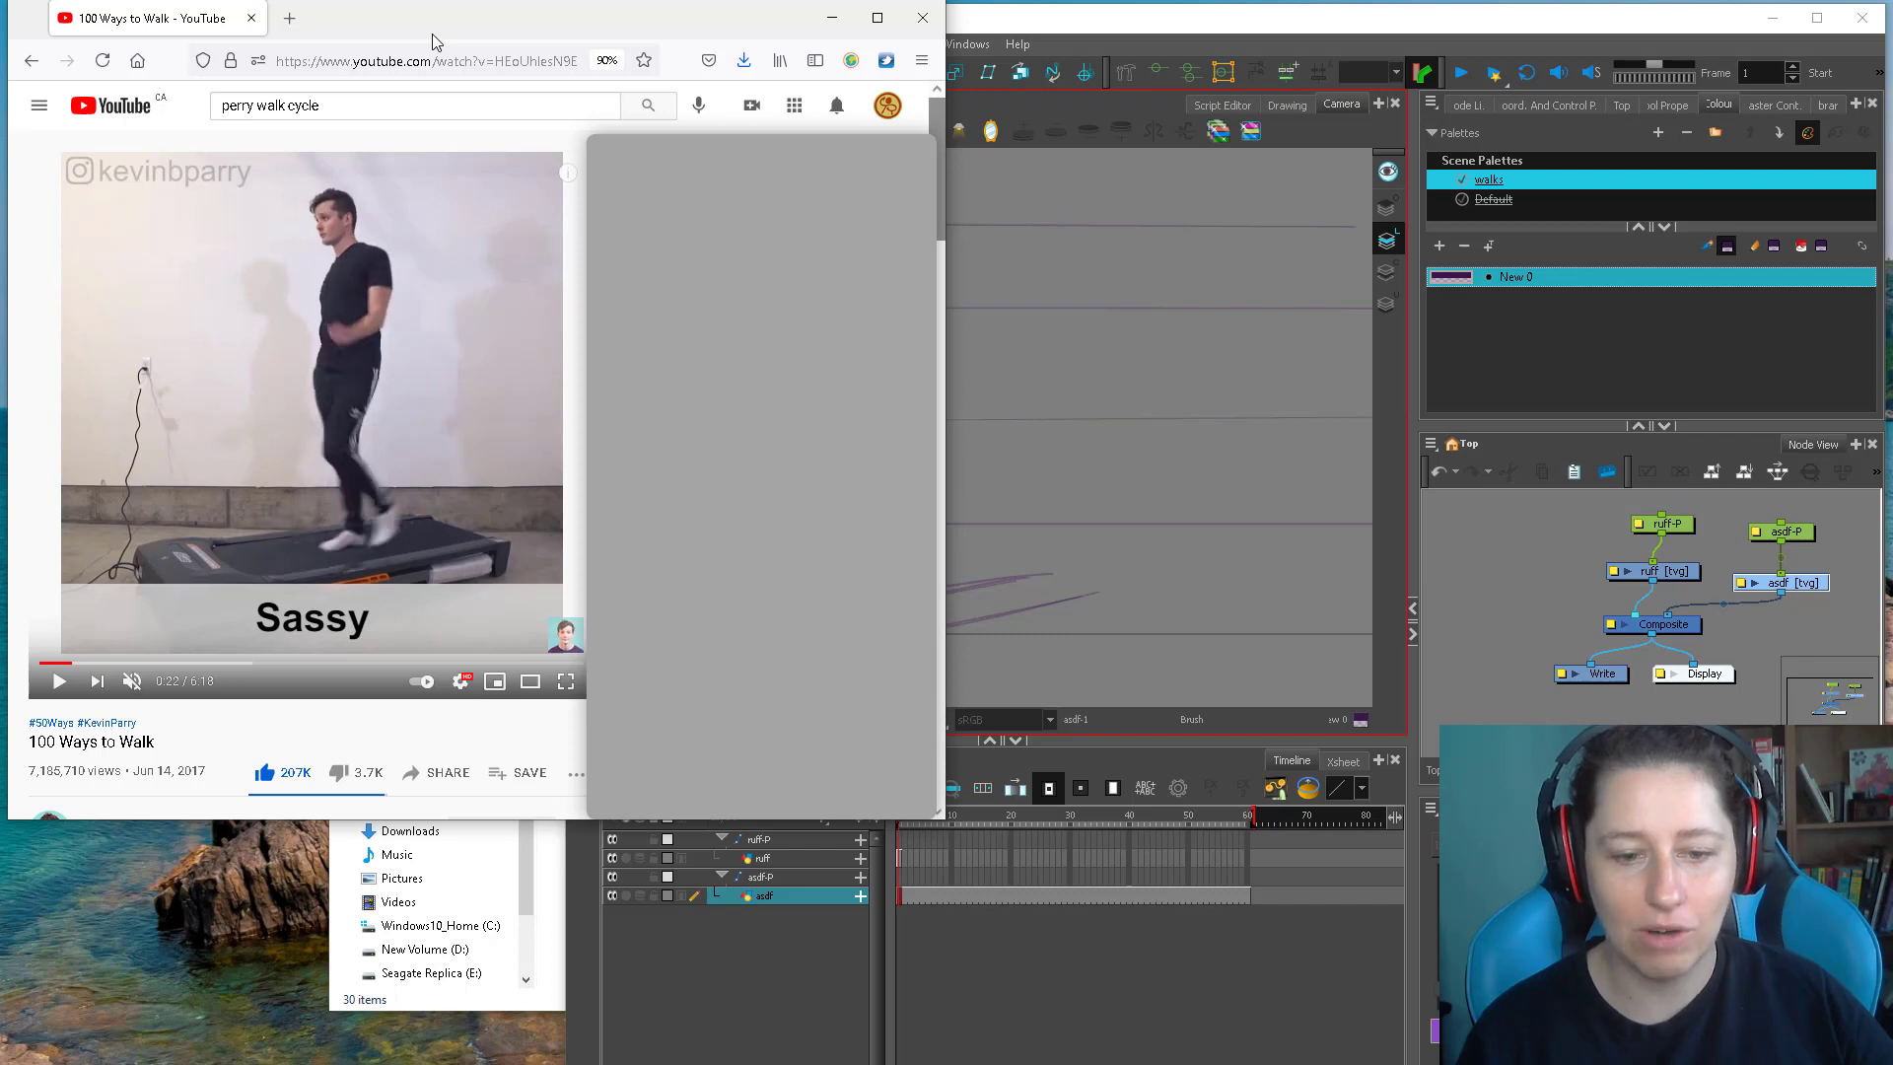
pyautogui.click(1723, 549)
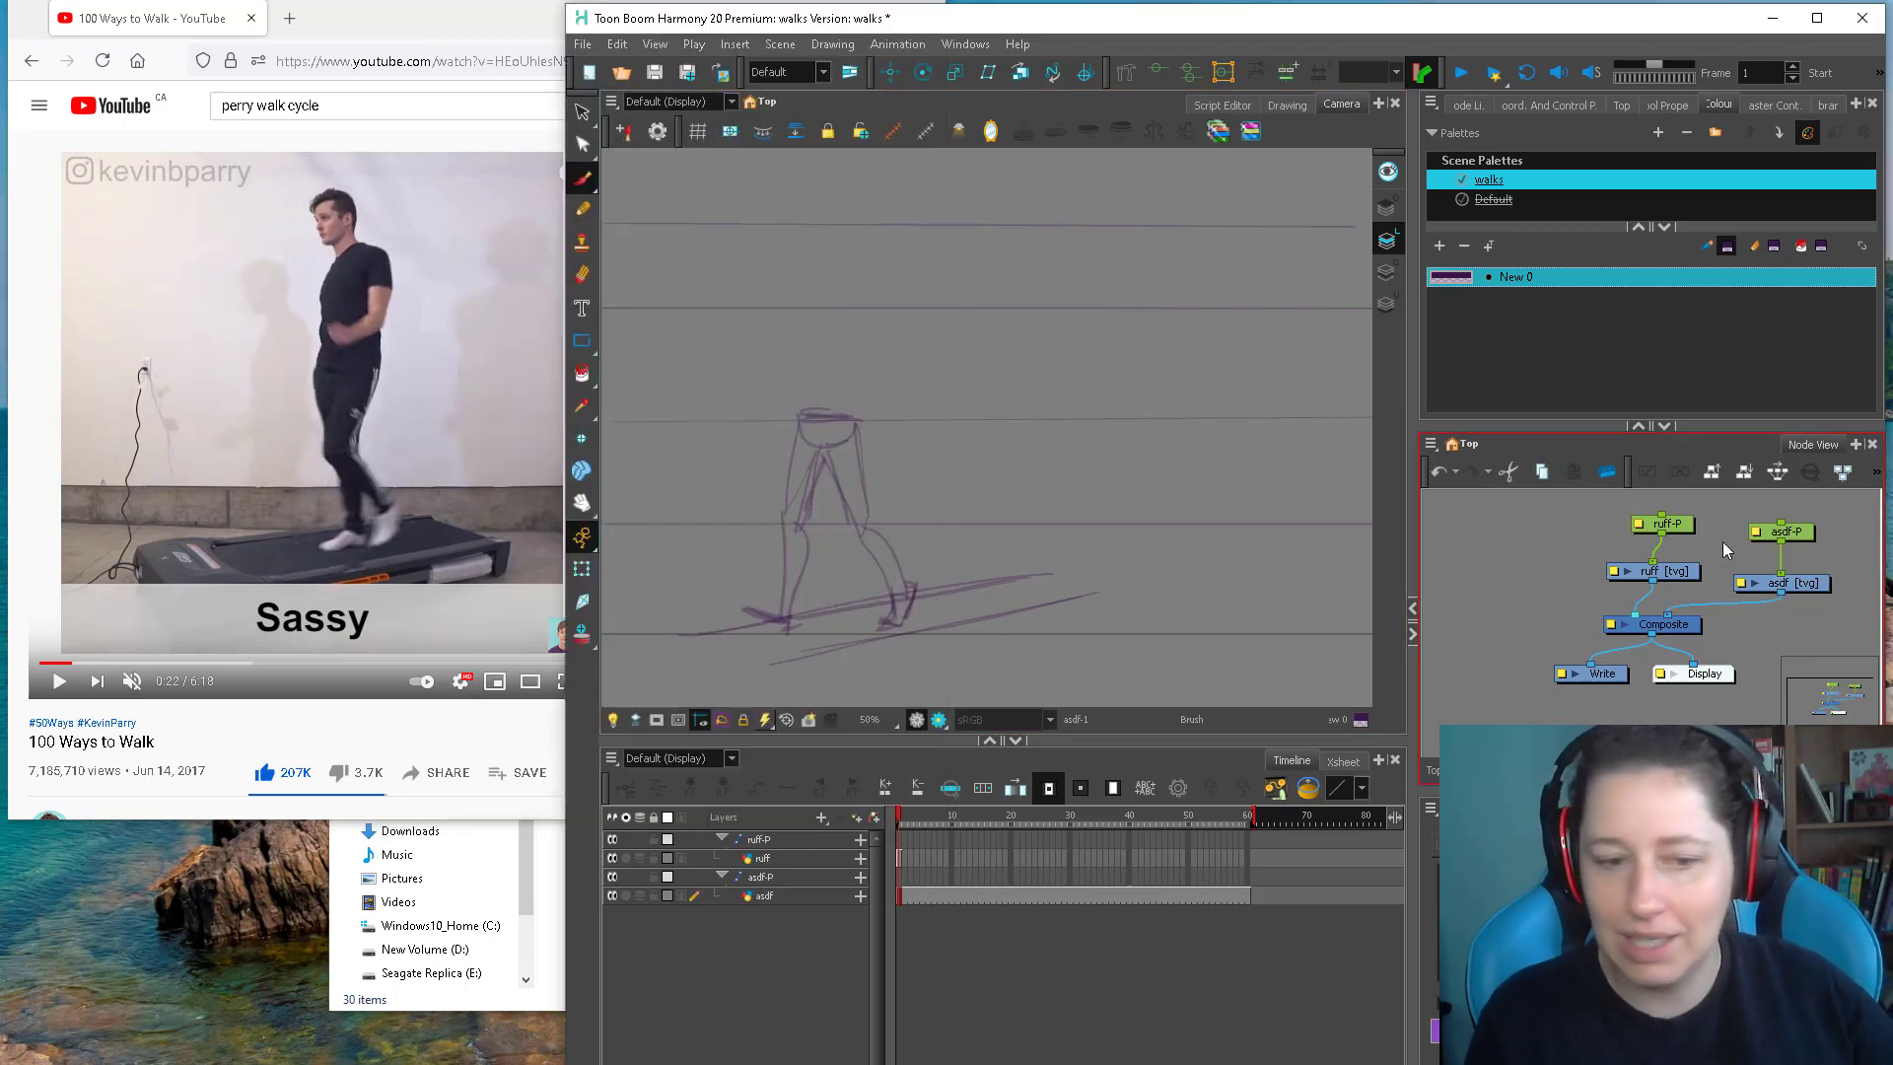
# Move the contact-pose leg sketch onto the ruff layer, keep the ground lines with the guides, and go to ruff's frame 2
pyautogui.hotkey('alt', 's')
pyautogui.moveTo(840, 397)
pyautogui.mouseDown()
pyautogui.moveTo(767, 602)
pyautogui.moveTo(952, 487)
pyautogui.mouseUp()
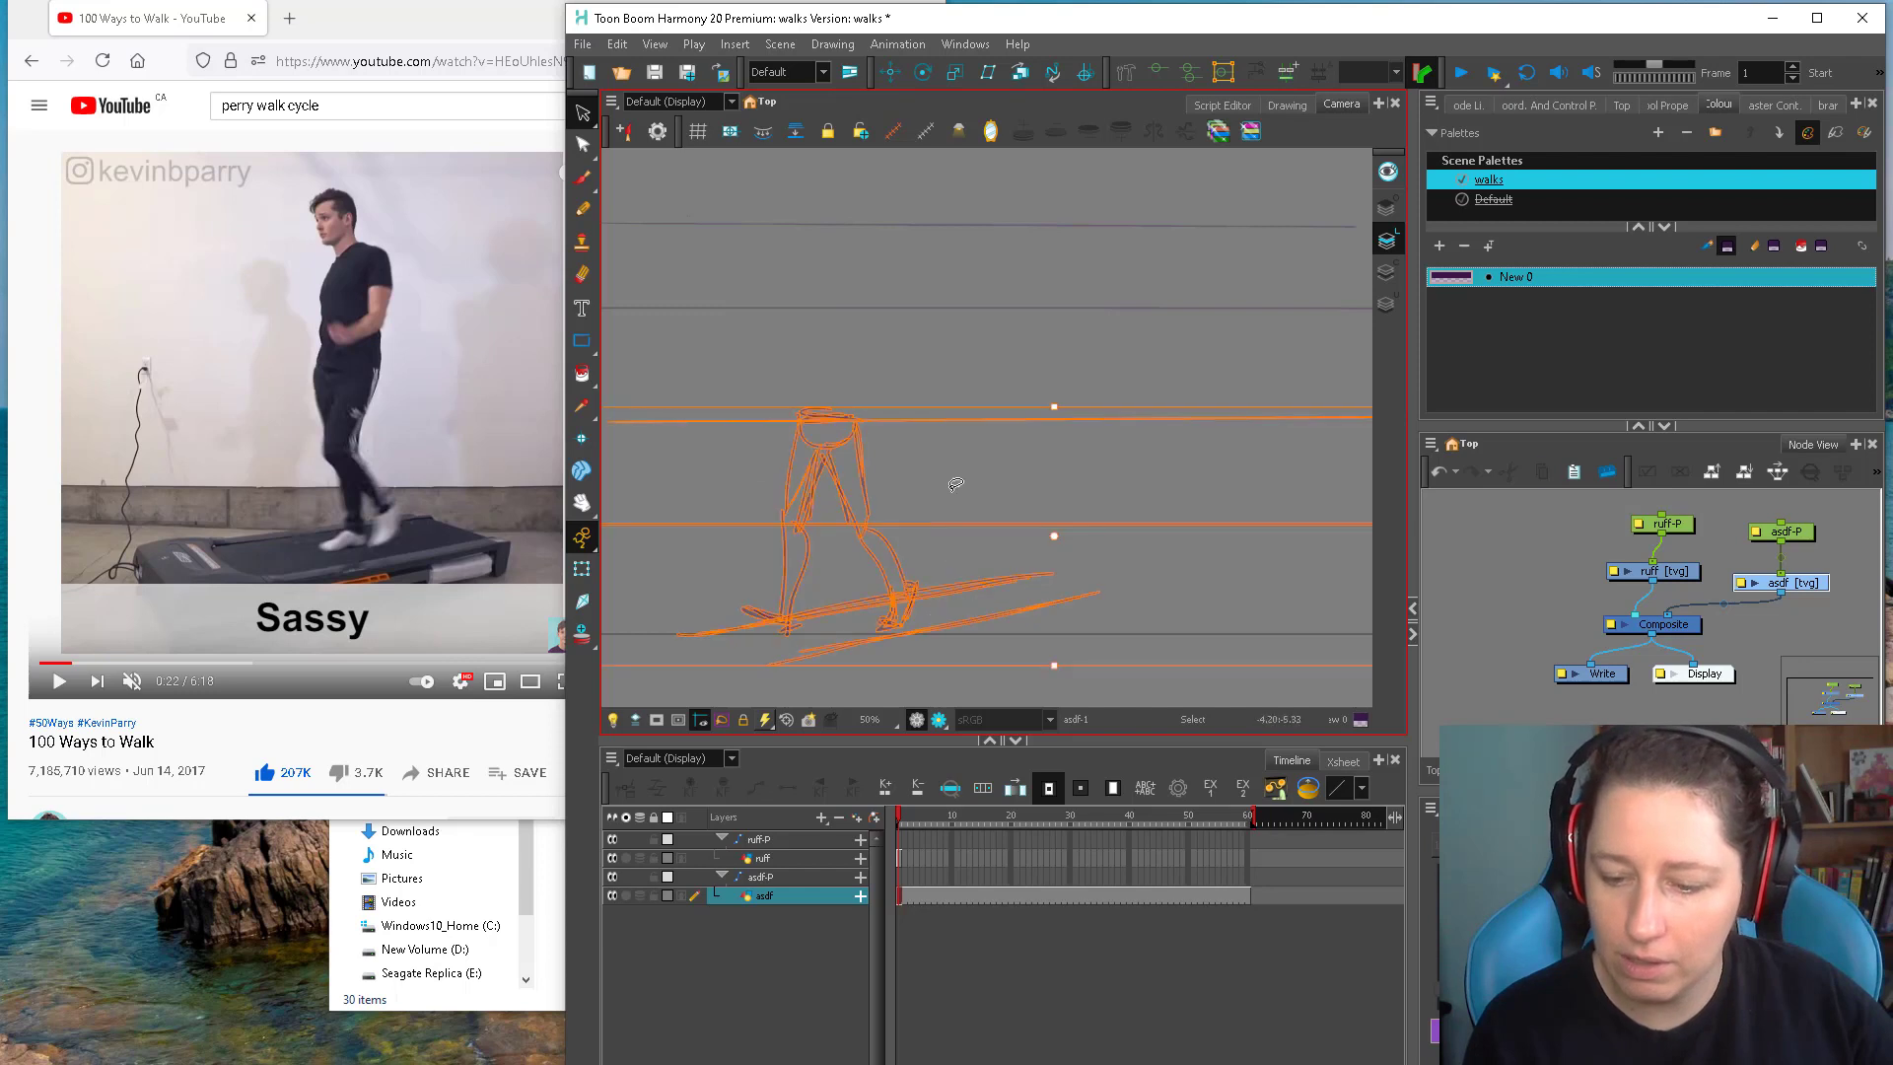
pyautogui.moveTo(912, 567)
pyautogui.mouseDown()
pyautogui.moveTo(775, 545)
pyautogui.moveTo(899, 581)
pyautogui.mouseUp()
pyautogui.hotkey('alt', 'b')
pyautogui.click(906, 858)
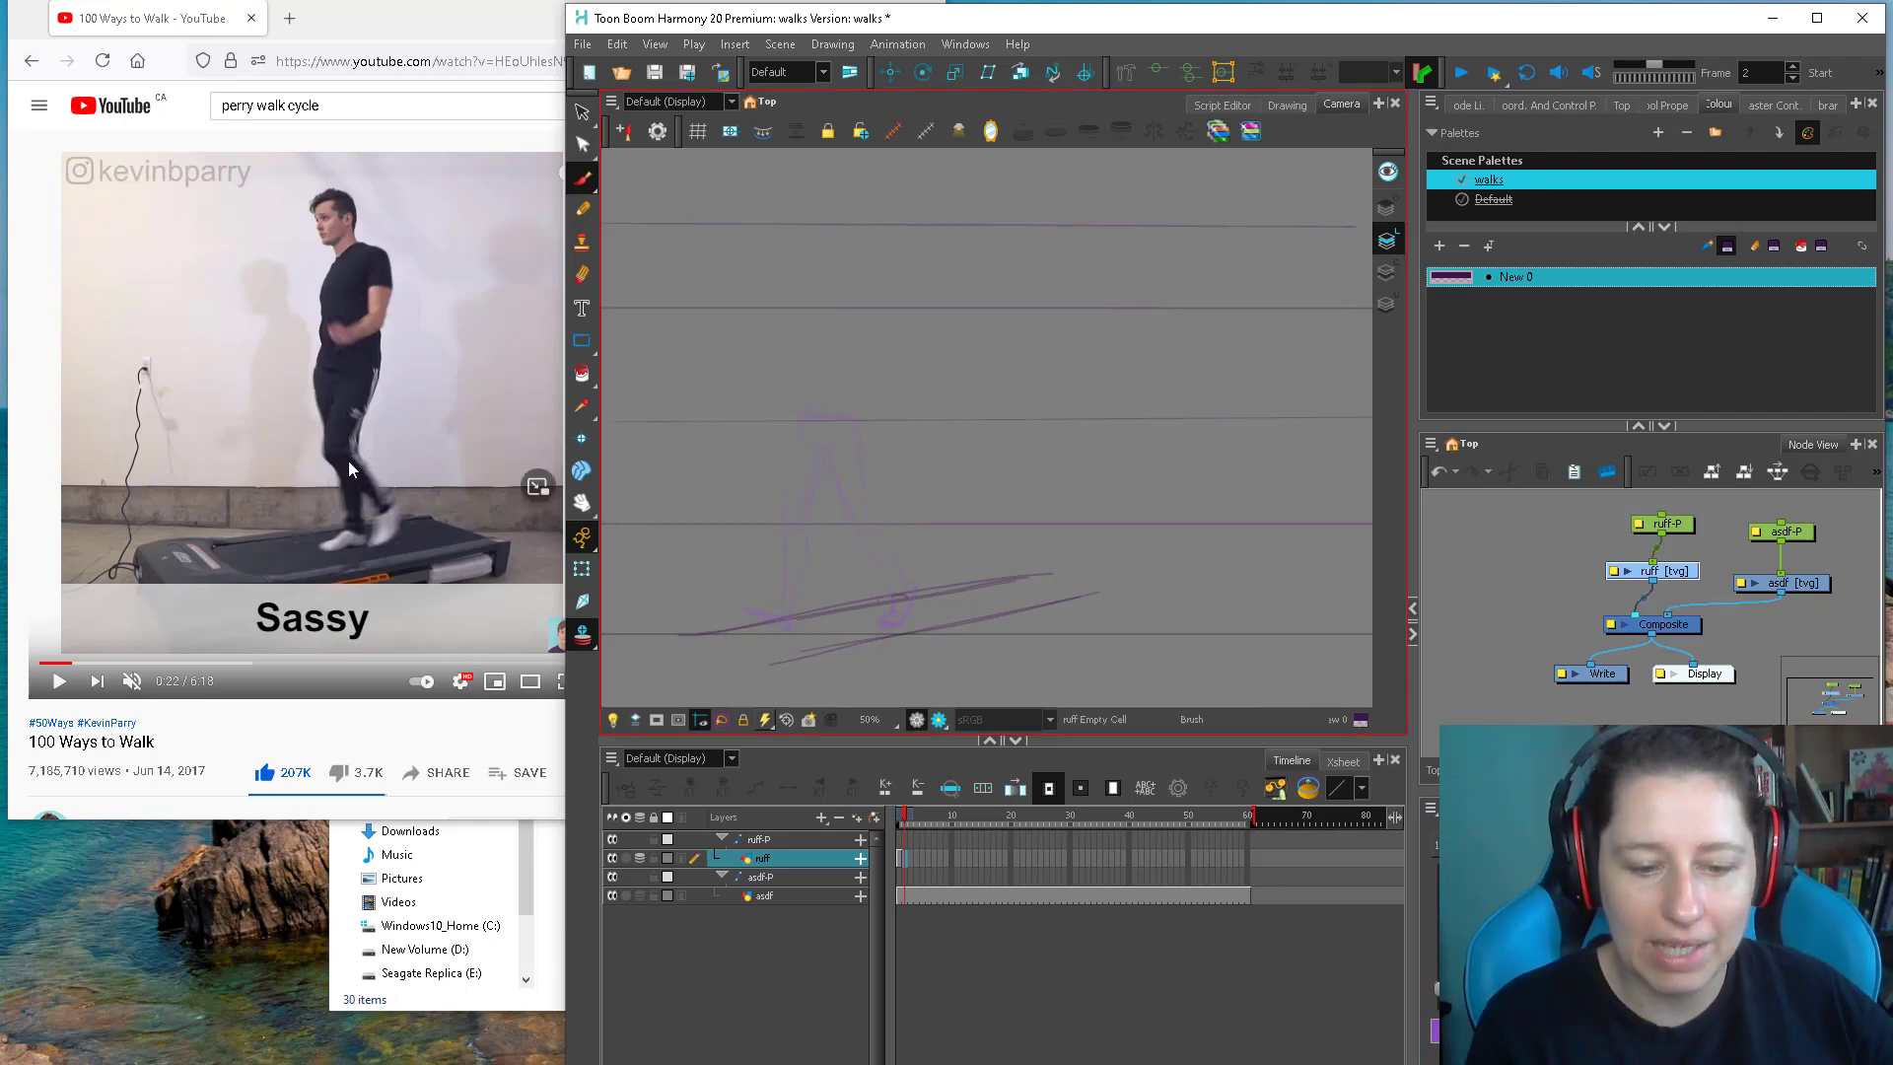
# Sketch the passing pose's tilted pelvis and supporting leg with a flat foot on frame 2, over the previous pose
pyautogui.moveTo(805, 414)
pyautogui.mouseDown()
pyautogui.moveTo(857, 424)
pyautogui.moveTo(800, 414)
pyautogui.moveTo(803, 442)
pyautogui.moveTo(855, 423)
pyautogui.moveTo(796, 407)
pyautogui.moveTo(846, 422)
pyautogui.moveTo(802, 498)
pyautogui.moveTo(817, 615)
pyautogui.mouseUp()
pyautogui.hotkey('ctrl', 'z')
pyautogui.hotkey('alt', 's')
pyautogui.hotkey('ctrl', 'a')
pyautogui.hotkey('alt', 'b')
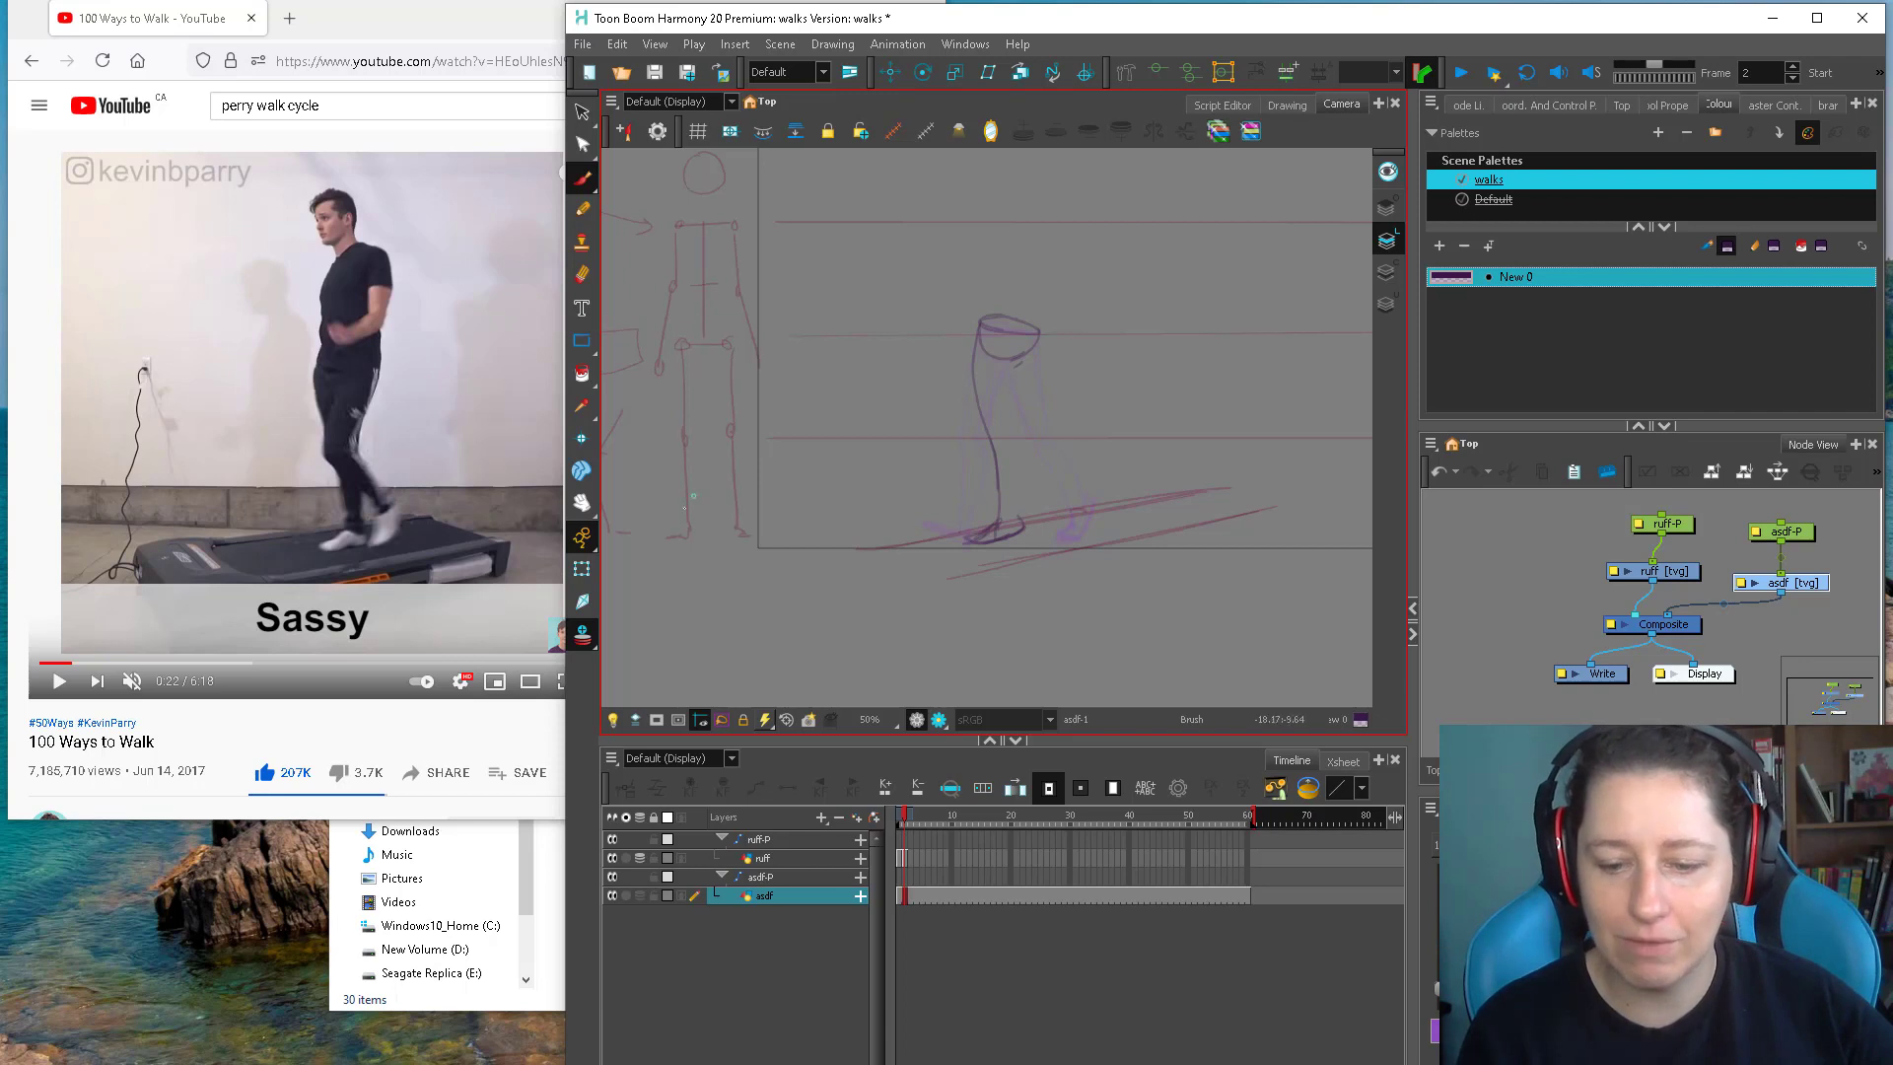
# Add simplified foot and hand shapes to the front-view stick figure and sketch larger wedge and mitten examples below it
pyautogui.moveTo(652, 544); pyautogui.dragTo(687, 527)
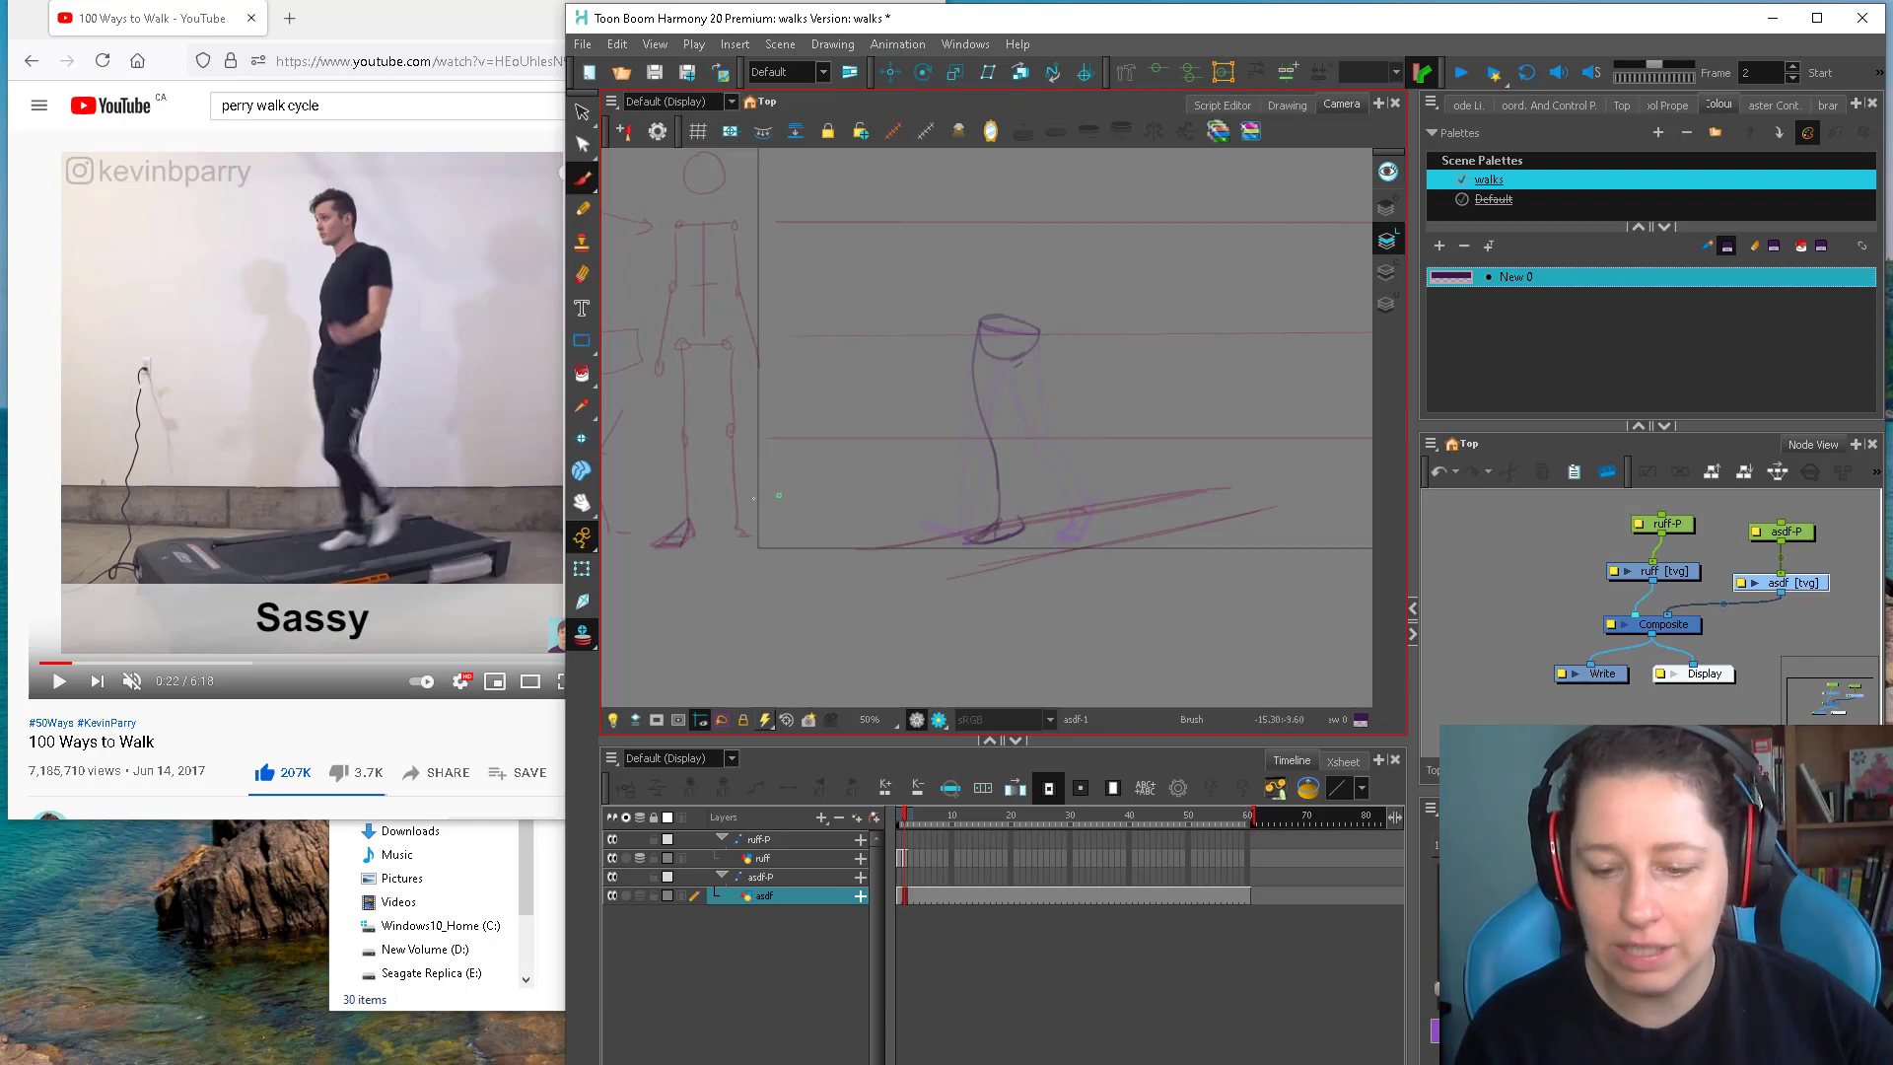
pyautogui.moveTo(738, 597); pyautogui.dragTo(690, 628)
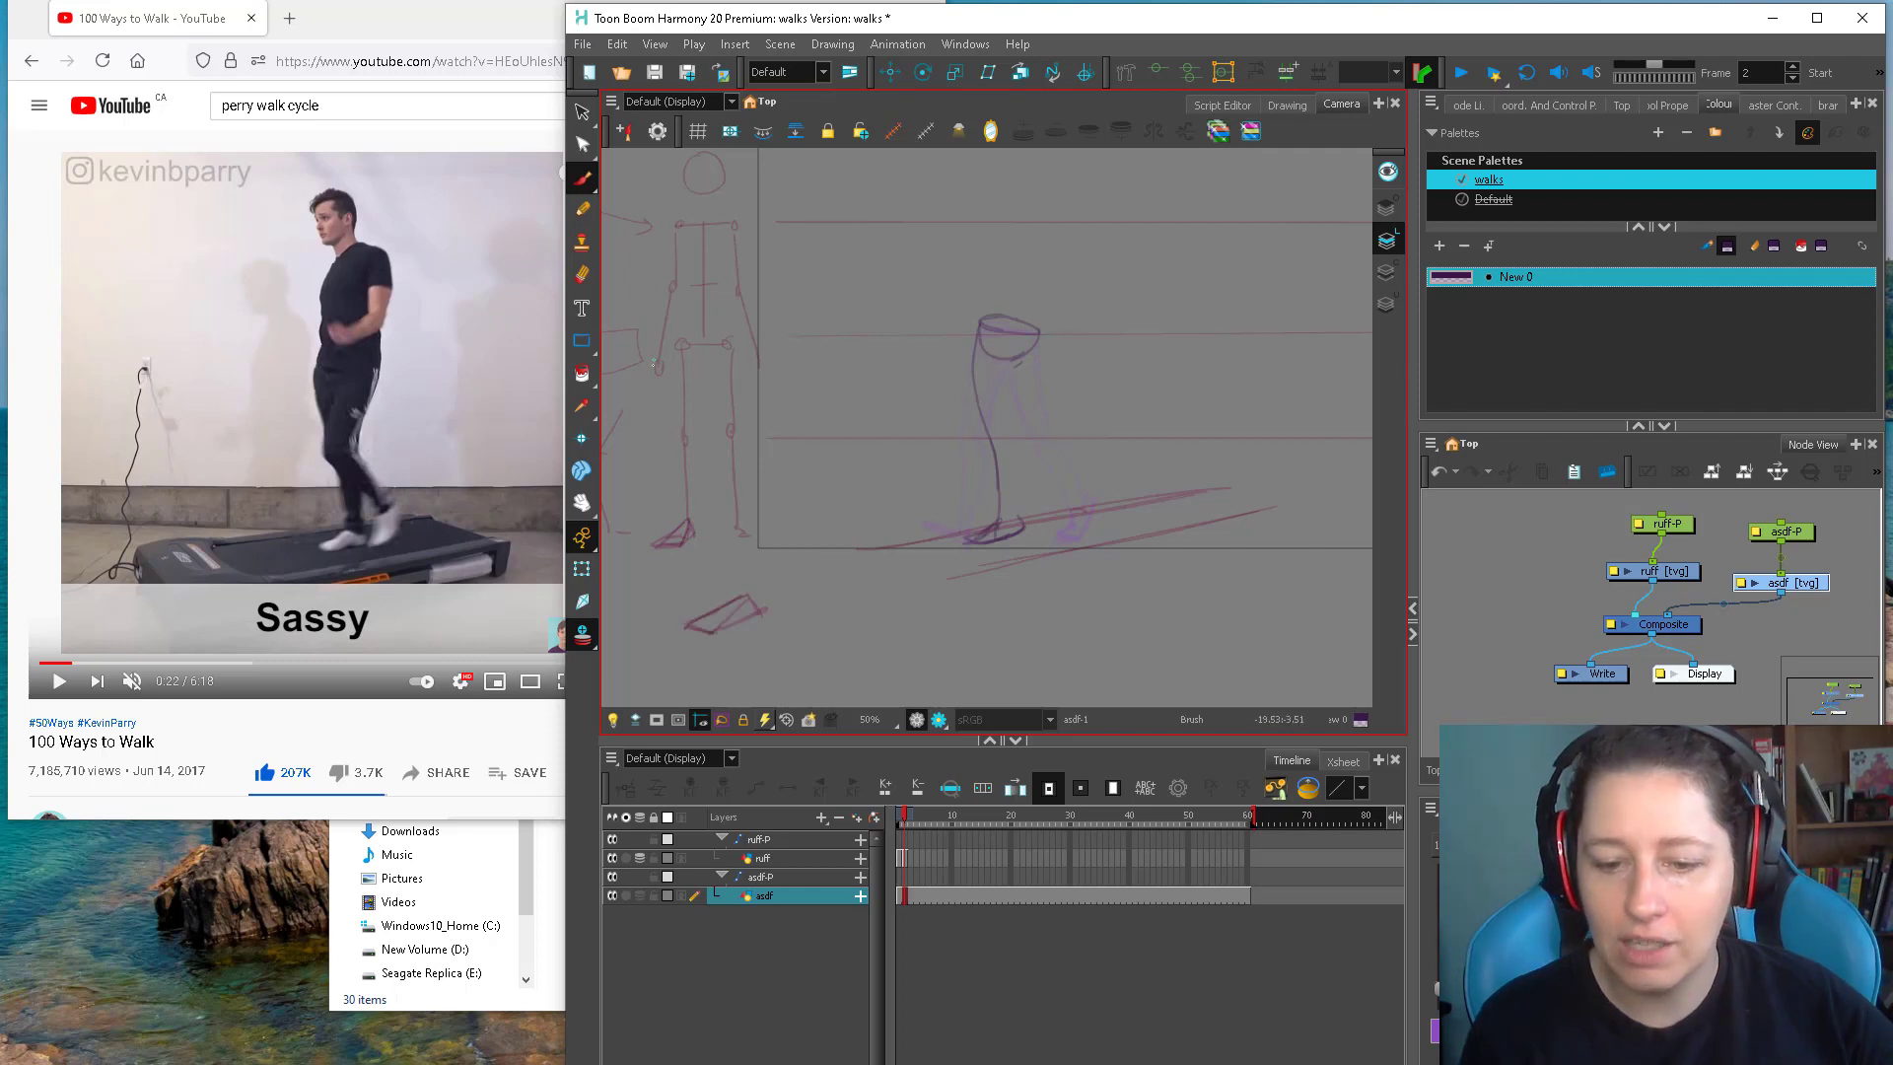
pyautogui.moveTo(802, 655)
pyautogui.mouseDown()
pyautogui.moveTo(830, 648)
pyautogui.moveTo(823, 678)
pyautogui.moveTo(833, 648)
pyautogui.moveTo(806, 672)
pyautogui.mouseUp()
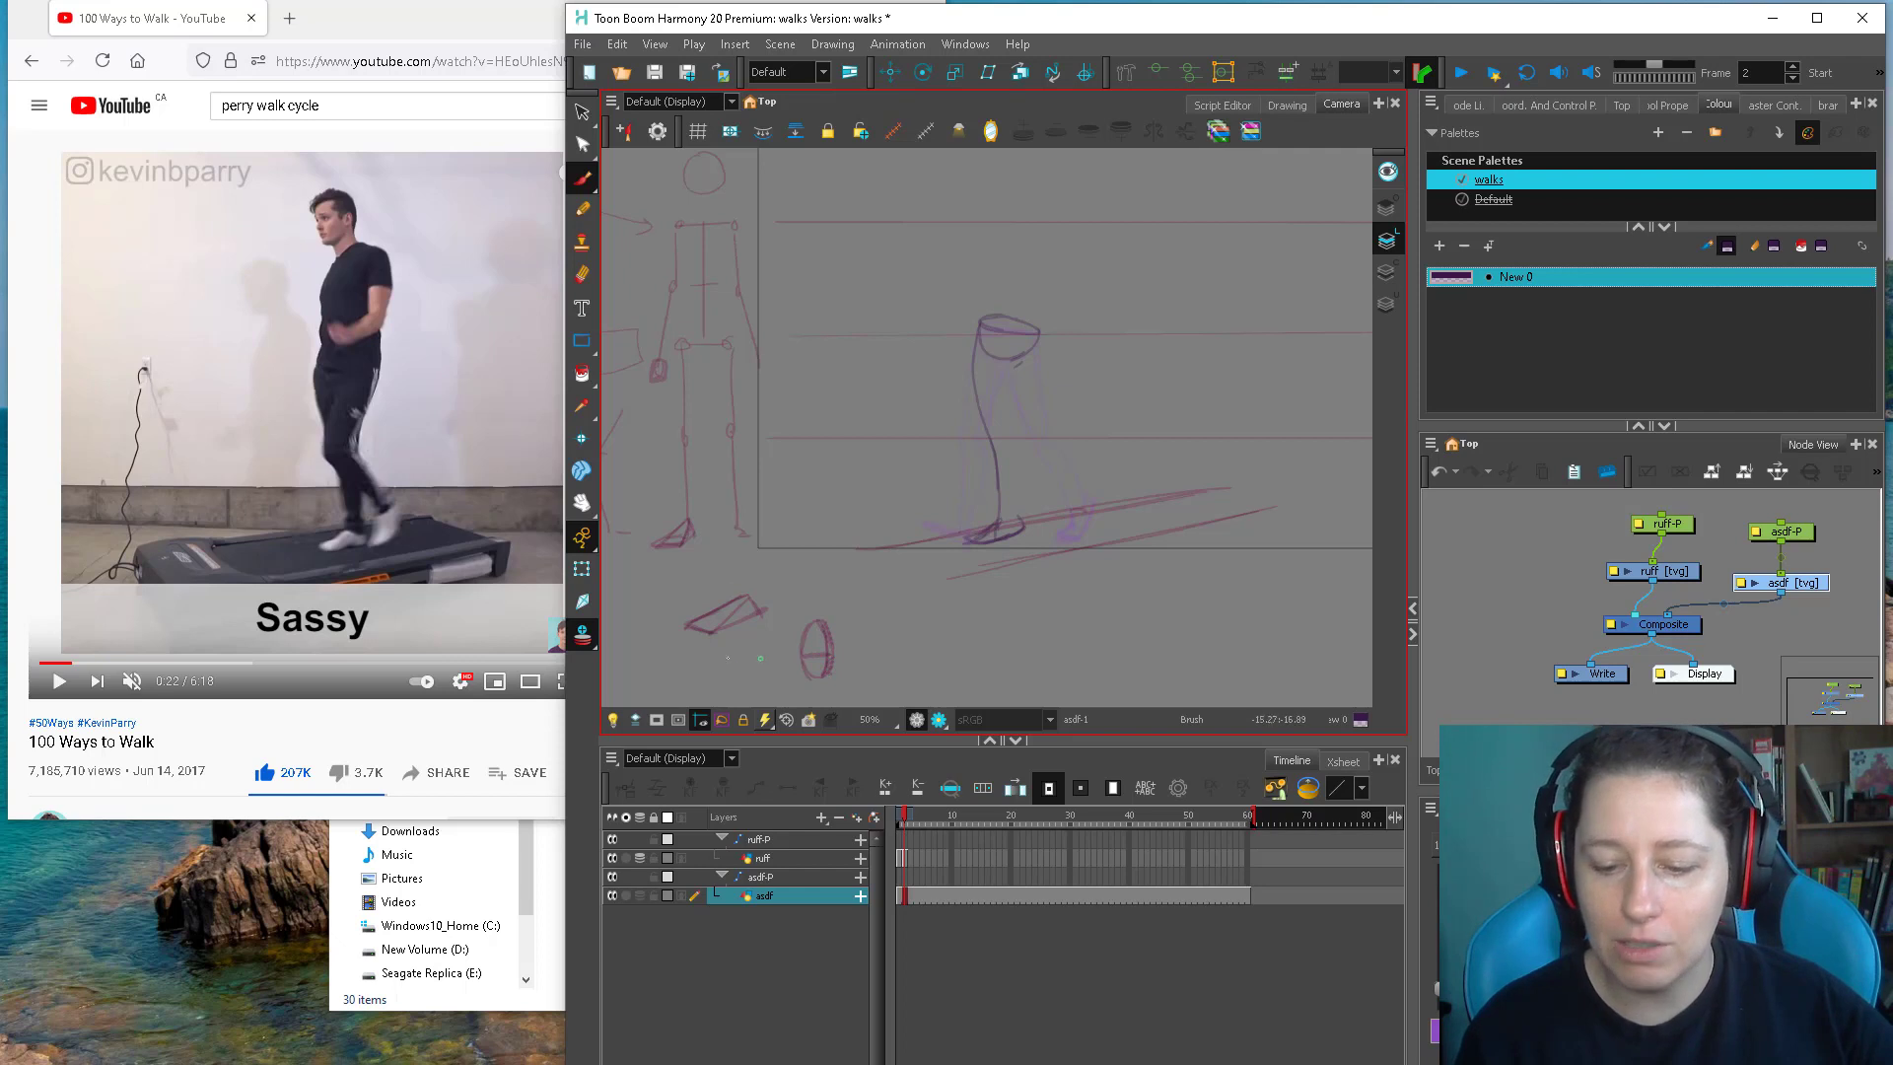
pyautogui.moveTo(754, 634)
pyautogui.mouseDown()
pyautogui.moveTo(729, 685)
pyautogui.moveTo(774, 646)
pyautogui.moveTo(722, 660)
pyautogui.moveTo(742, 686)
pyautogui.moveTo(726, 695)
pyautogui.moveTo(750, 660)
pyautogui.mouseUp()
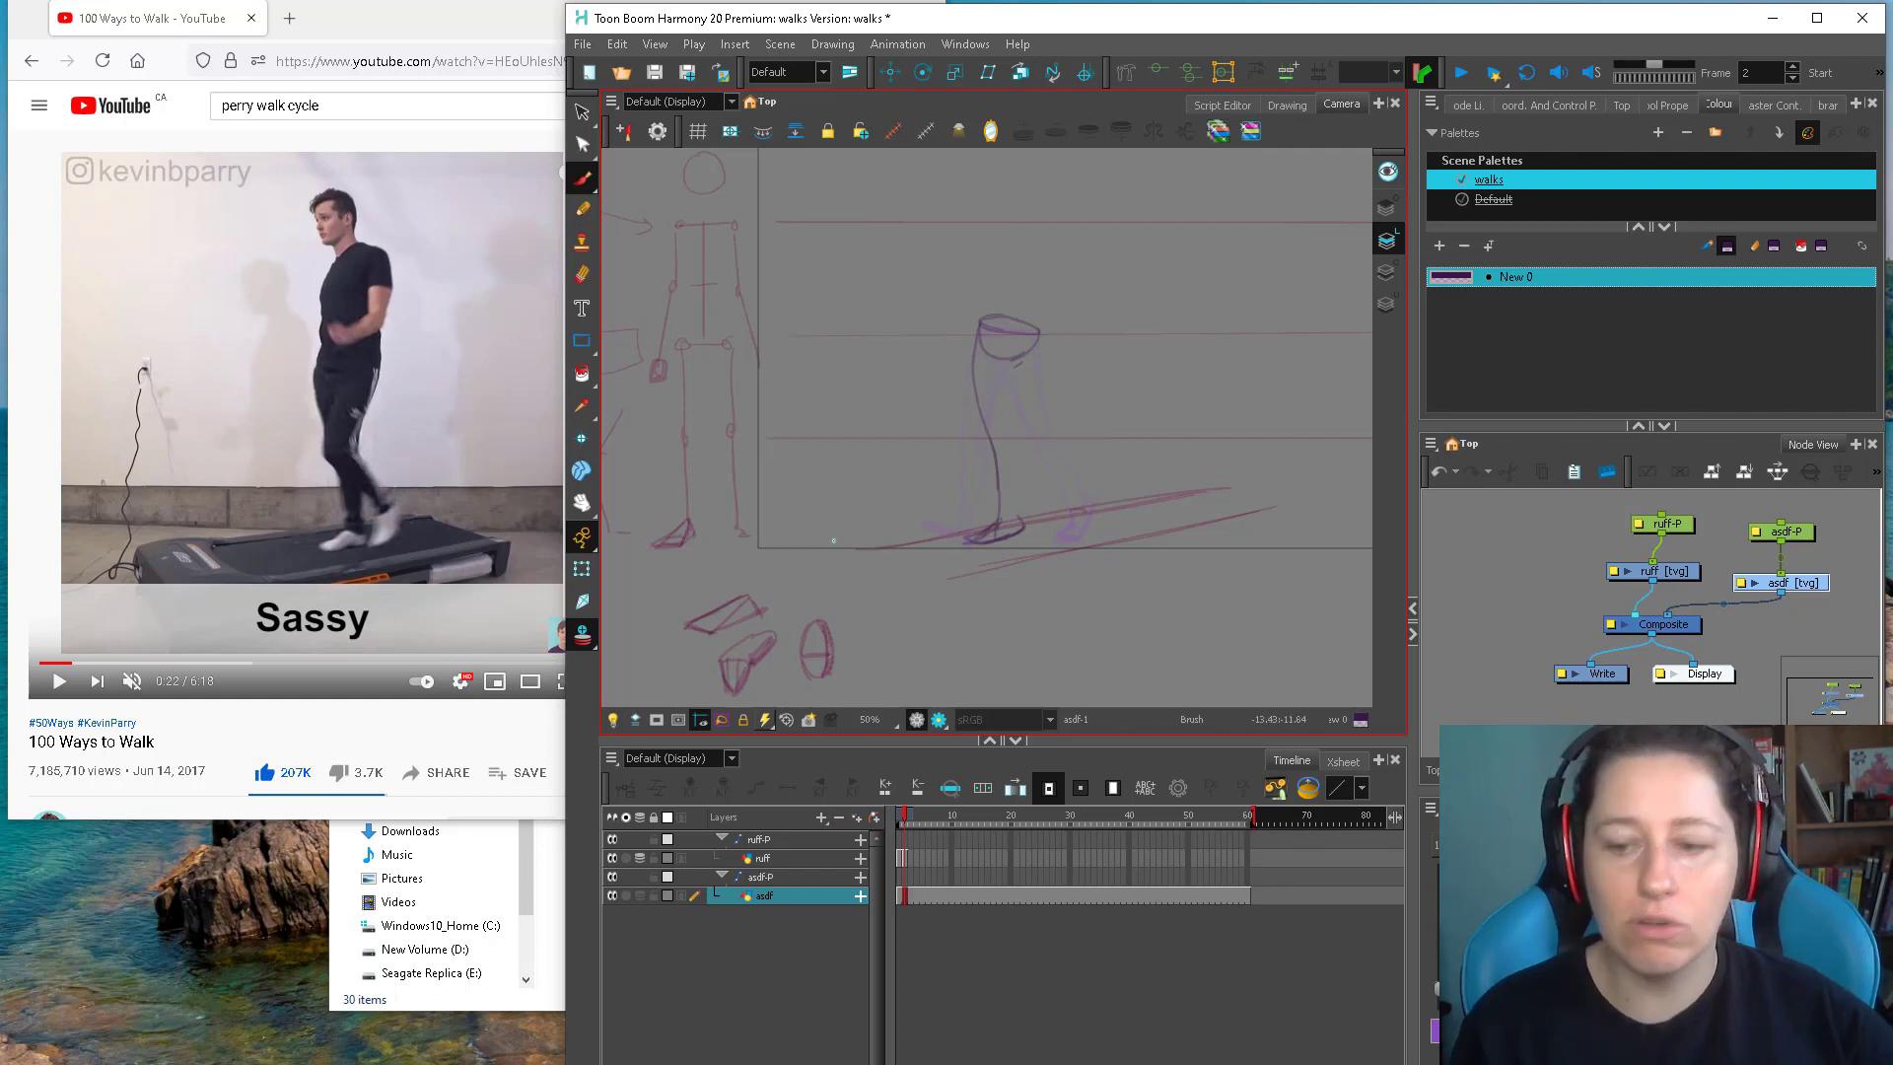
# Return to the ruff layer's frame 2 and sketch the supporting leg's front line plus the passing leg's bent thigh and shin
pyautogui.moveTo(1030, 478); pyautogui.dragTo(848, 628)
pyautogui.keyDown('ctrl'); pyautogui.keyDown('alt'); pyautogui.click(833, 463); pyautogui.keyUp('alt'); pyautogui.keyUp('ctrl')
pyautogui.moveTo(852, 483); pyautogui.dragTo(853, 538)
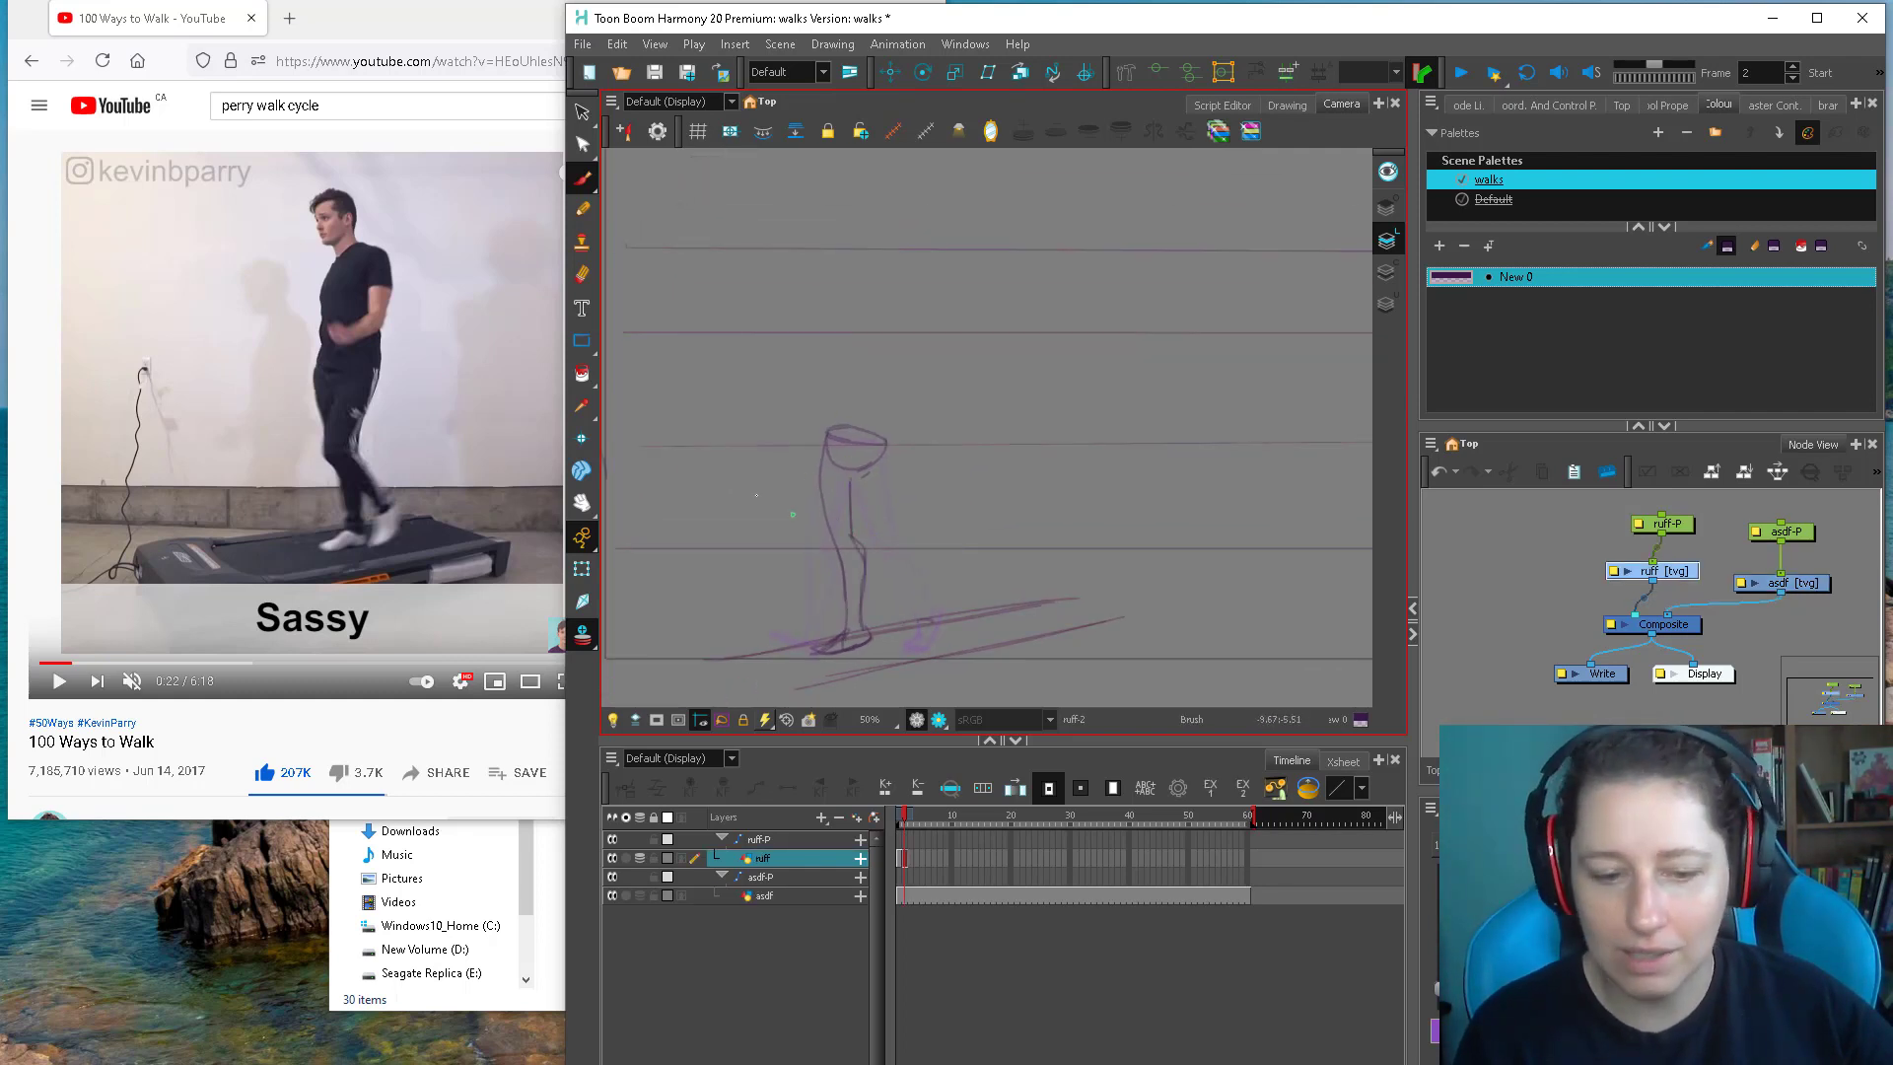
pyautogui.moveTo(844, 496); pyautogui.dragTo(827, 550)
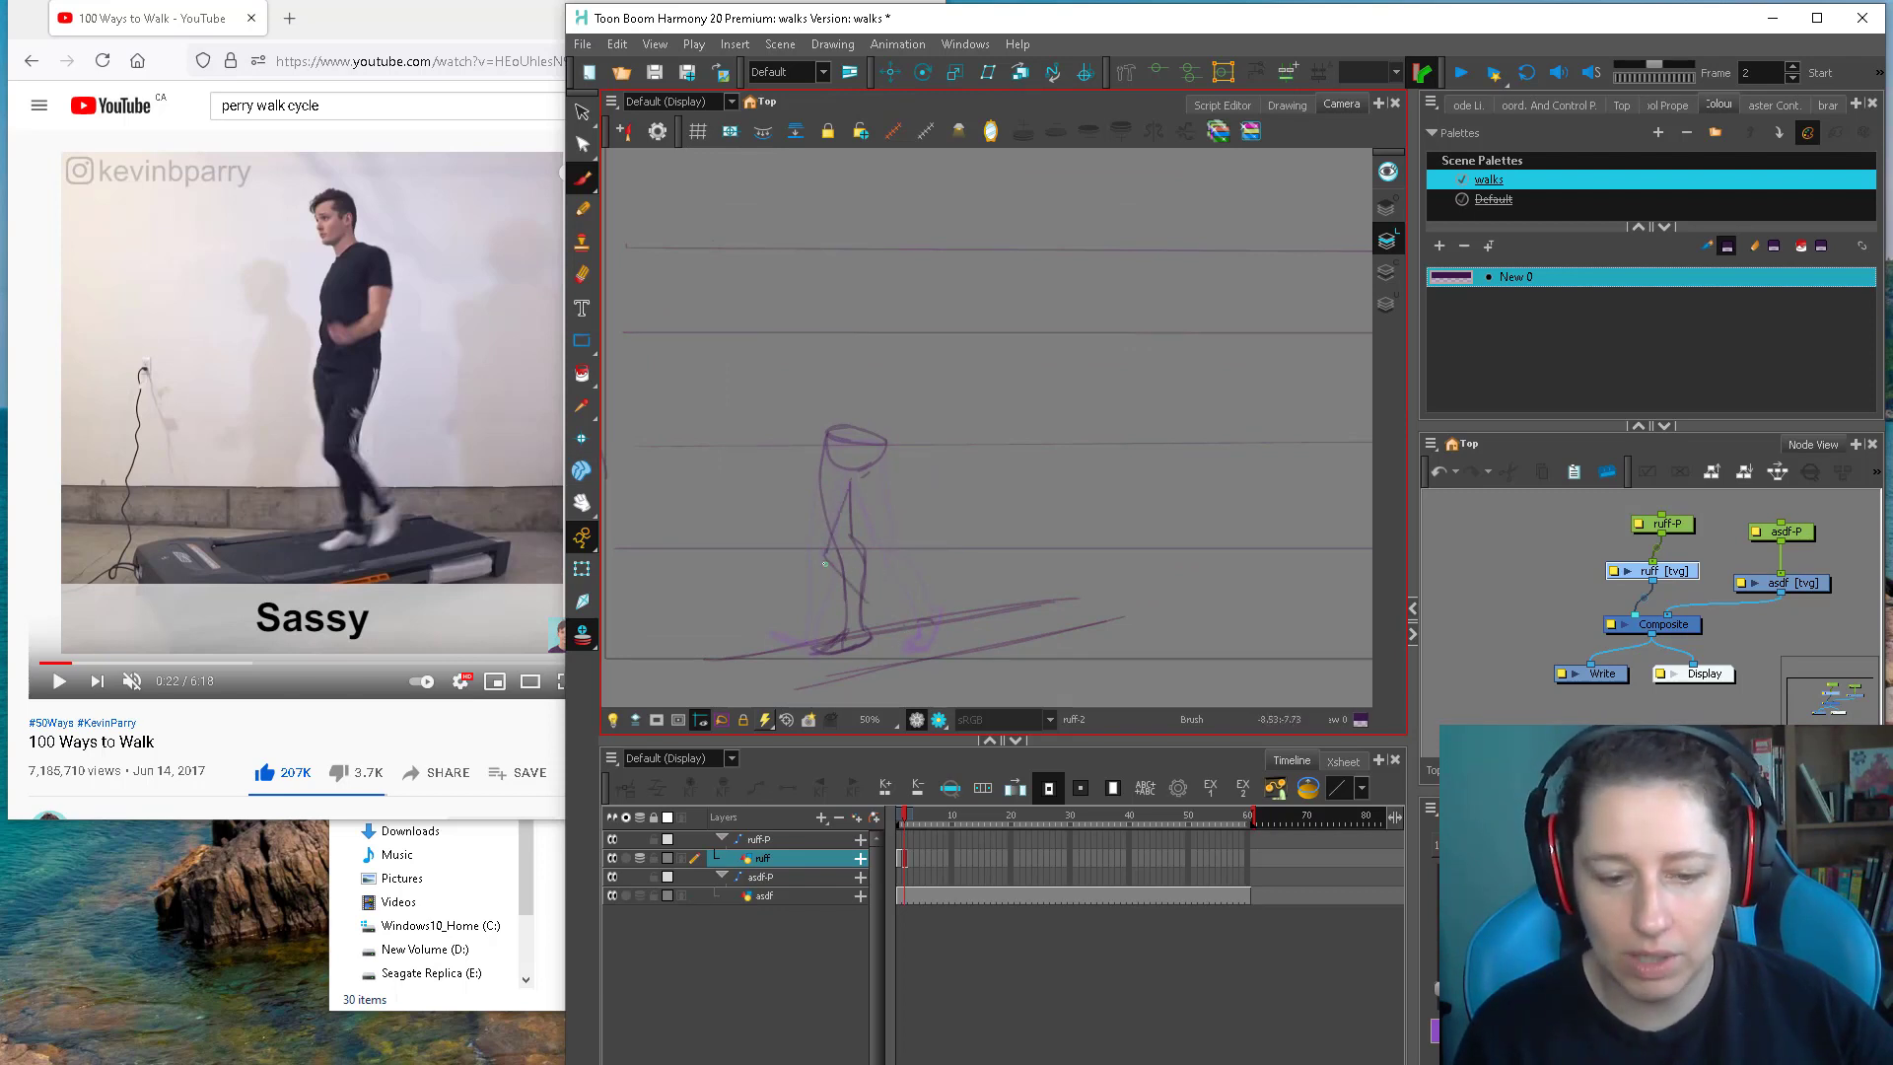
pyautogui.moveTo(824, 564); pyautogui.dragTo(911, 594)
pyautogui.hotkey('alt', 'e')
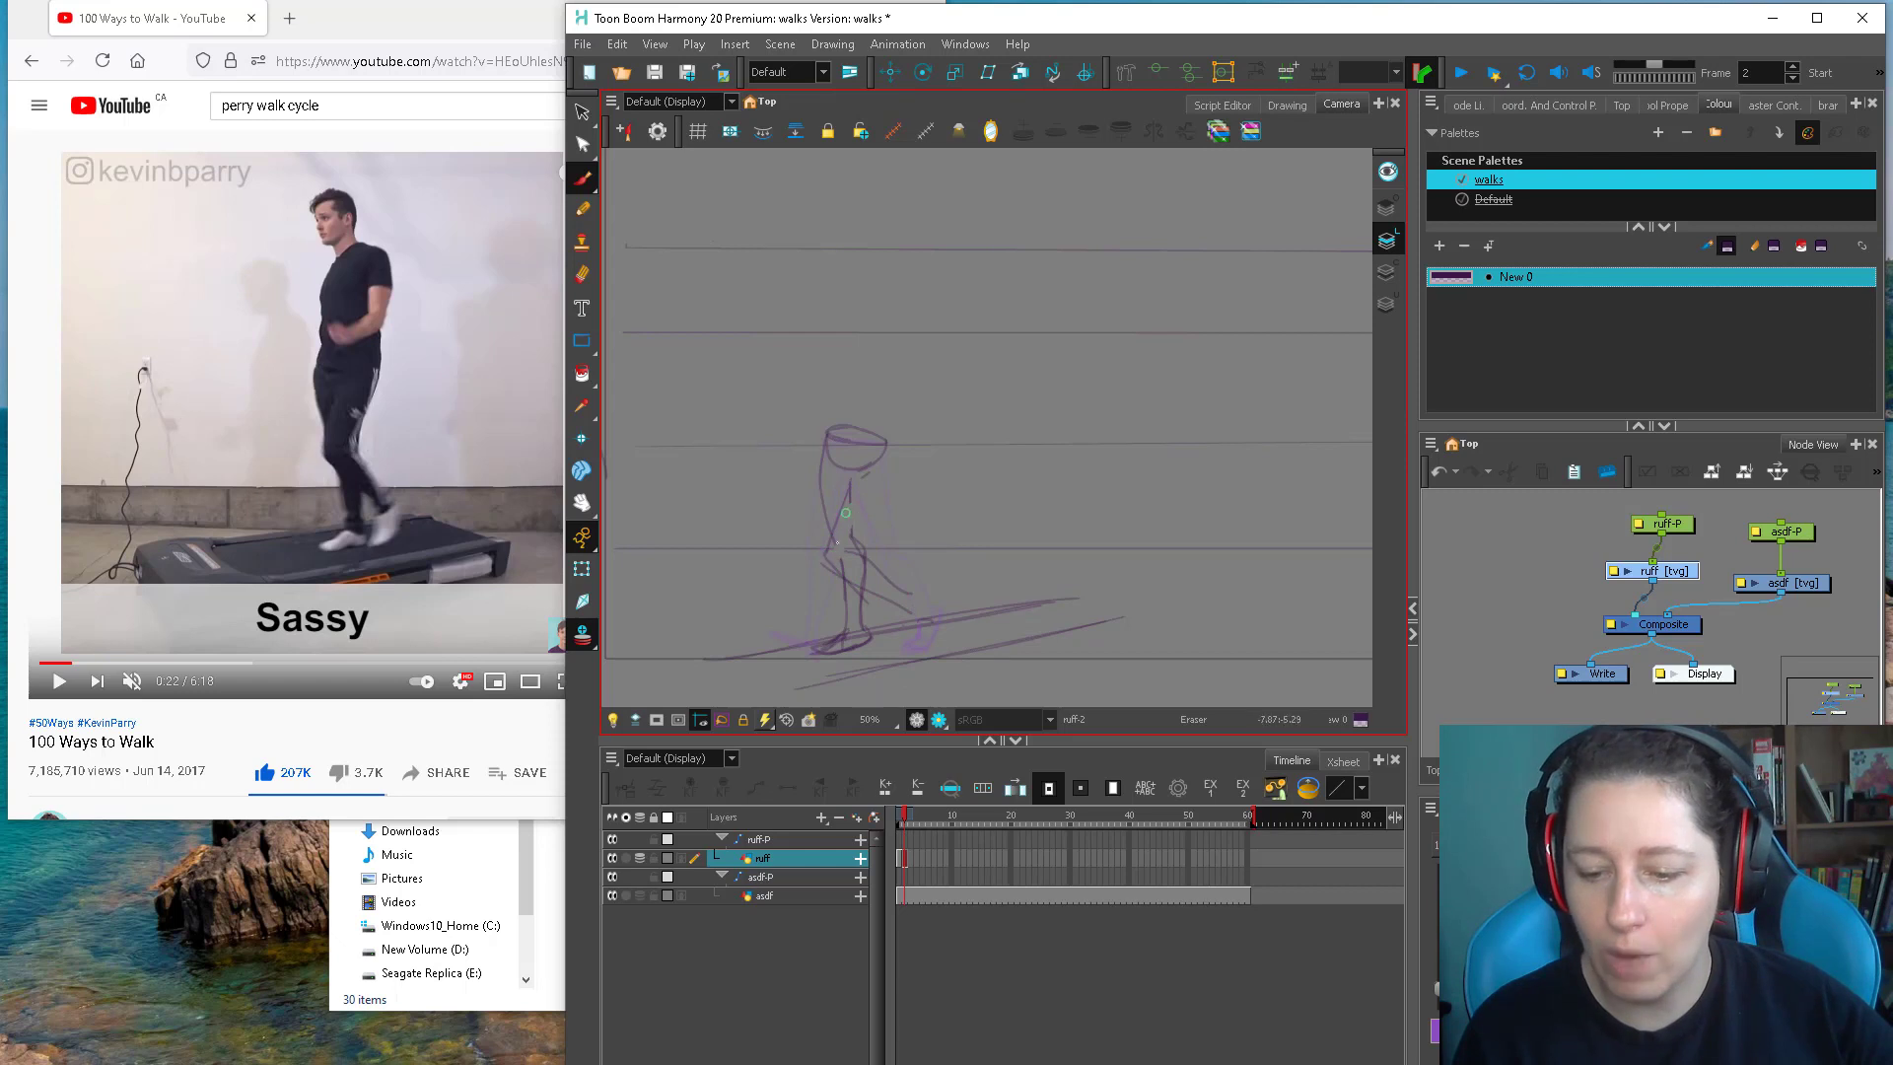
pyautogui.hotkey('alt', 'b')
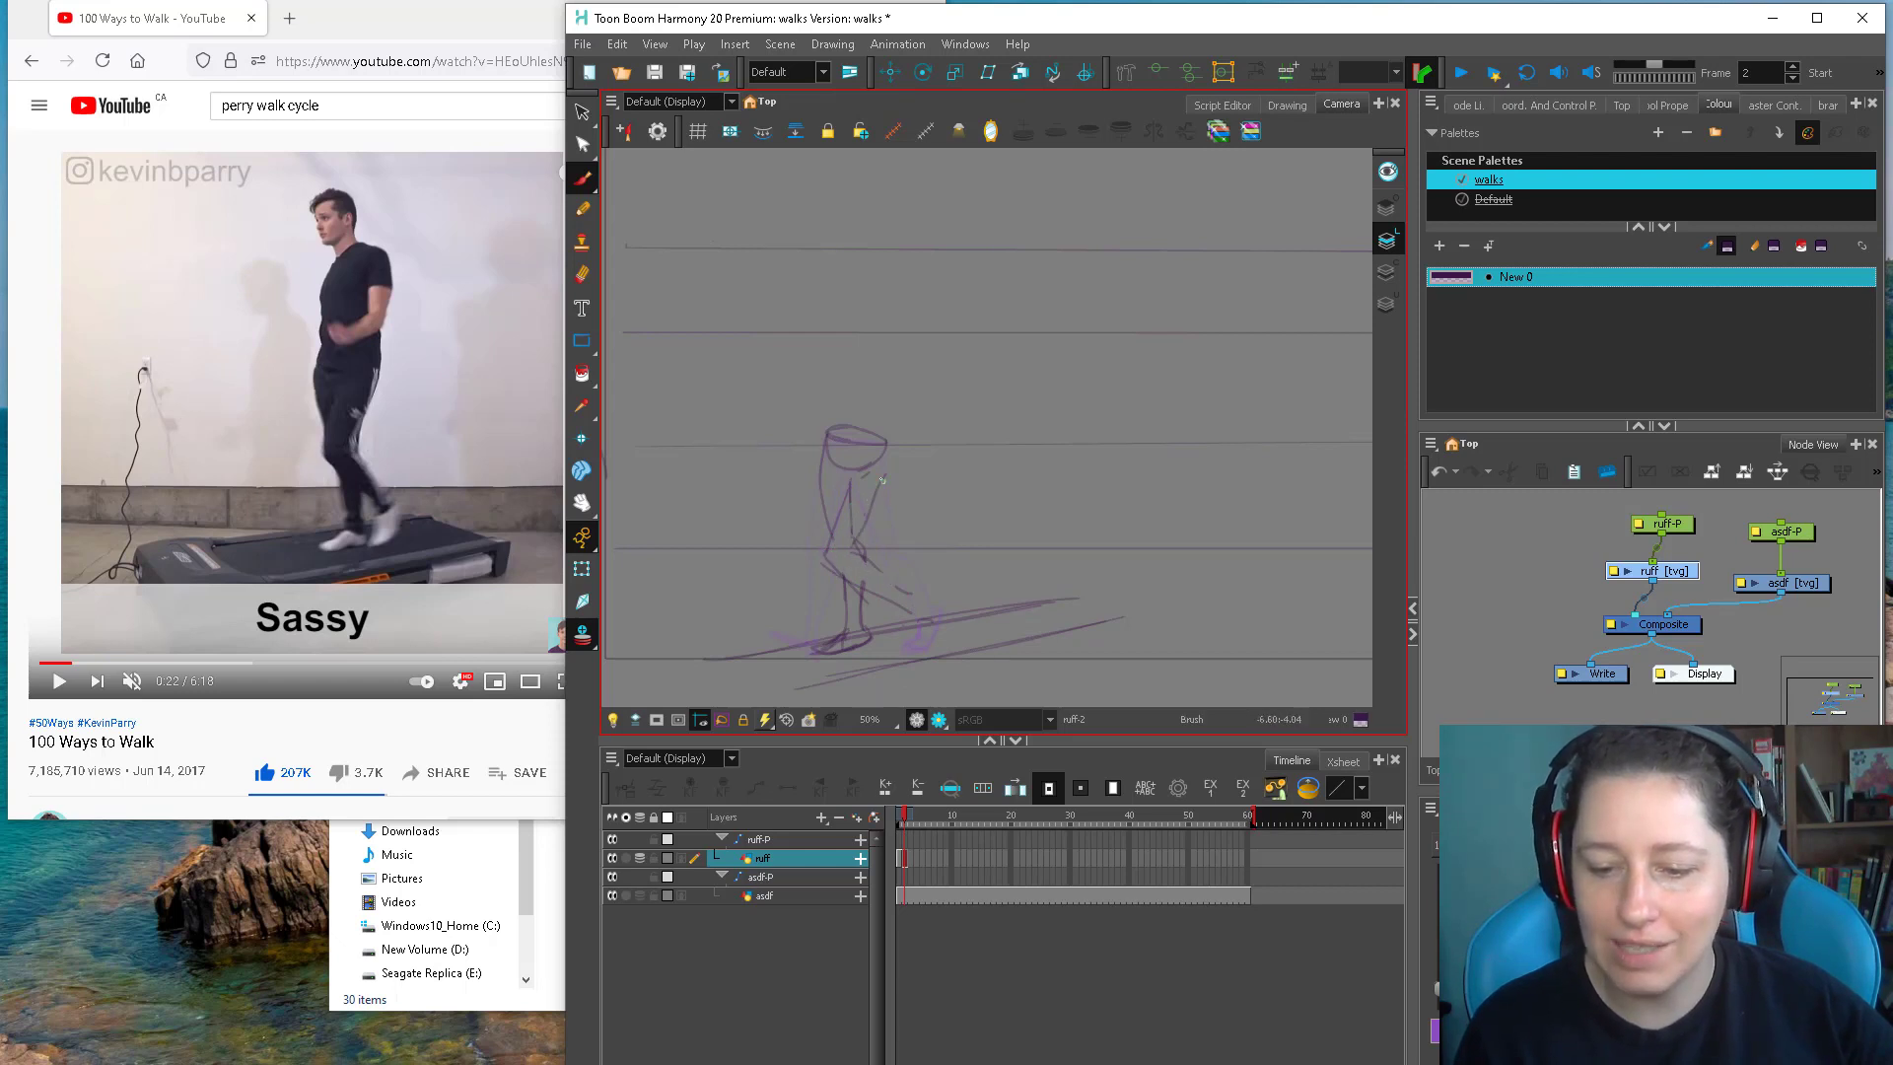
# Complete the passing pose's bent leg on frame 2 with outer contours and a small raised foot, cleaning up overlapping lines
pyautogui.moveTo(883, 443)
pyautogui.mouseDown()
pyautogui.moveTo(850, 556)
pyautogui.moveTo(884, 483)
pyautogui.moveTo(860, 447)
pyautogui.moveTo(826, 545)
pyautogui.moveTo(900, 566)
pyautogui.moveTo(869, 516)
pyautogui.moveTo(886, 563)
pyautogui.moveTo(852, 571)
pyautogui.moveTo(907, 608)
pyautogui.mouseUp()
pyautogui.hotkey('ctrl', 'z')
pyautogui.moveTo(828, 554)
pyautogui.mouseDown()
pyautogui.moveTo(870, 587)
pyautogui.moveTo(932, 568)
pyautogui.moveTo(855, 545)
pyautogui.moveTo(919, 590)
pyautogui.moveTo(903, 588)
pyautogui.moveTo(862, 558)
pyautogui.moveTo(887, 556)
pyautogui.moveTo(853, 548)
pyautogui.moveTo(915, 601)
pyautogui.moveTo(898, 585)
pyautogui.moveTo(947, 577)
pyautogui.moveTo(908, 574)
pyautogui.moveTo(912, 635)
pyautogui.mouseUp()
pyautogui.hotkey('ctrl', 'z')
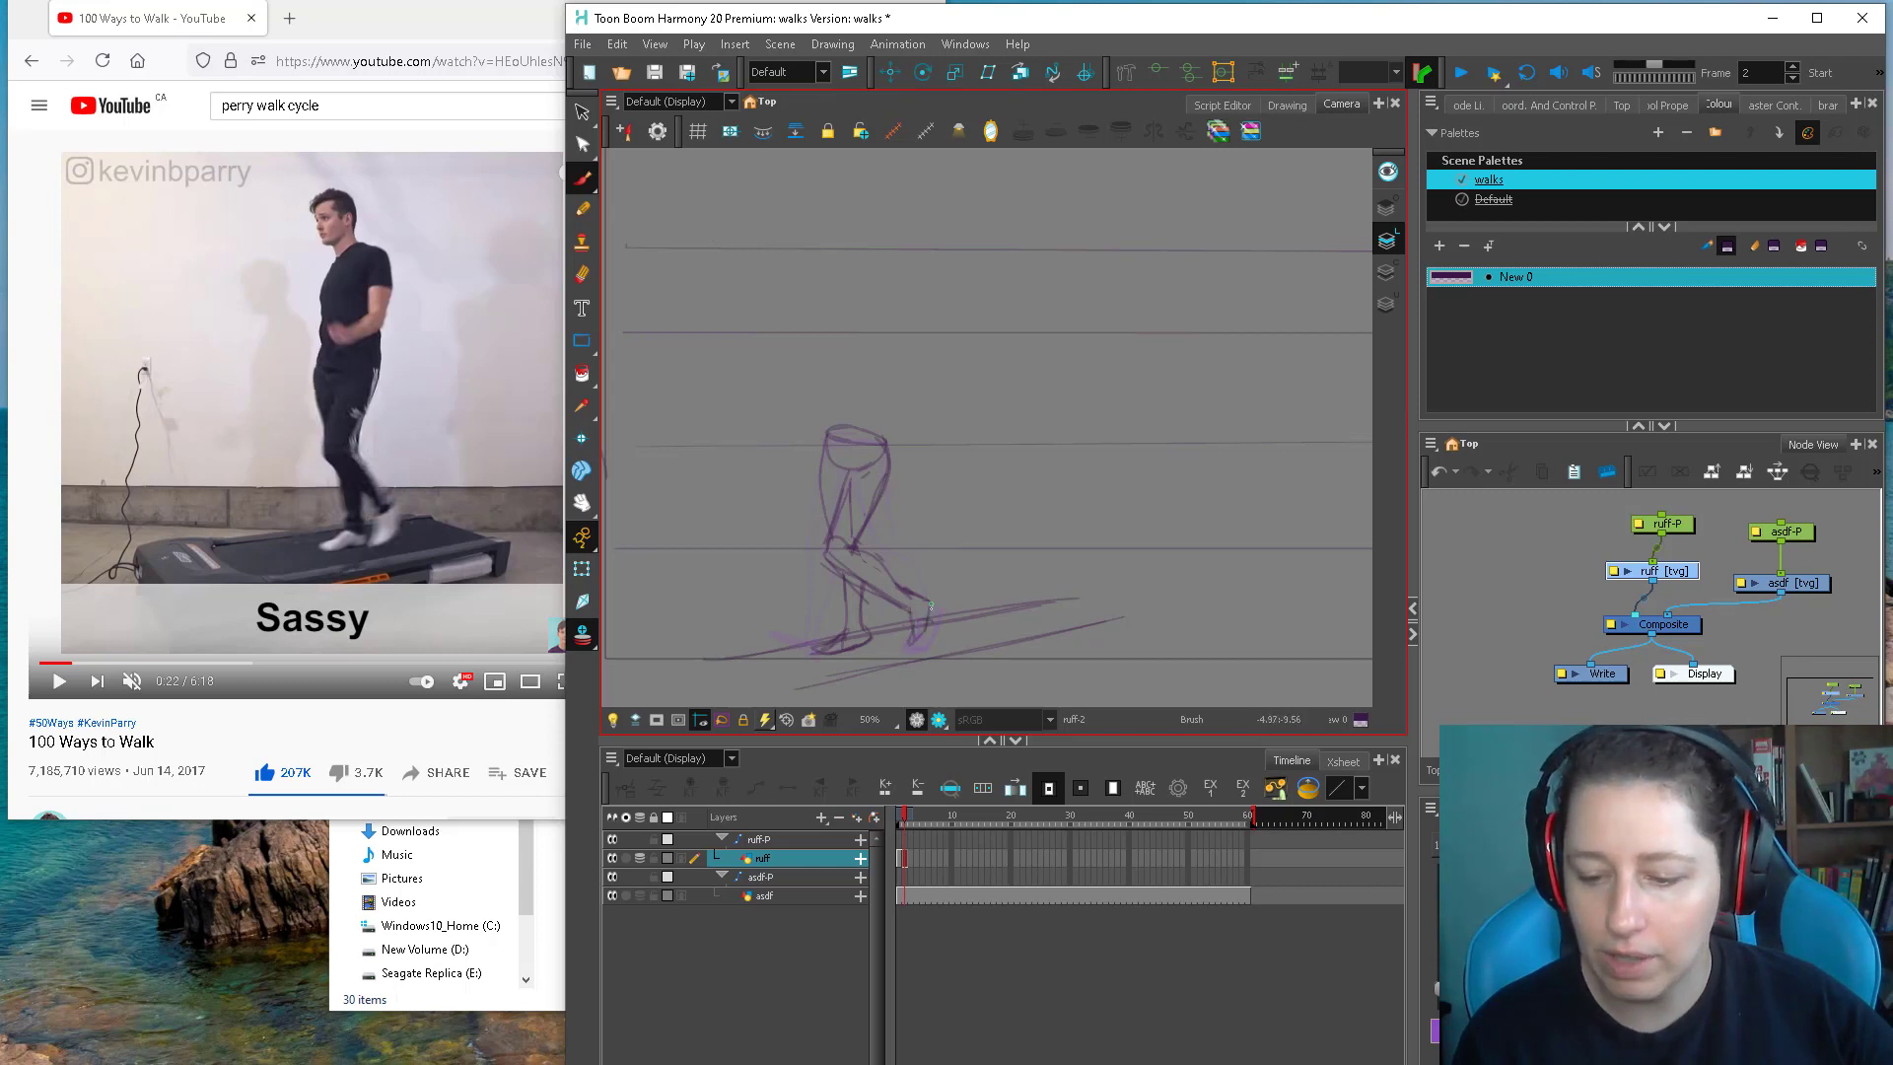
pyautogui.moveTo(858, 550)
pyautogui.mouseDown()
pyautogui.moveTo(924, 597)
pyautogui.moveTo(844, 549)
pyautogui.moveTo(905, 614)
pyautogui.moveTo(931, 604)
pyautogui.mouseUp()
pyautogui.press('e')
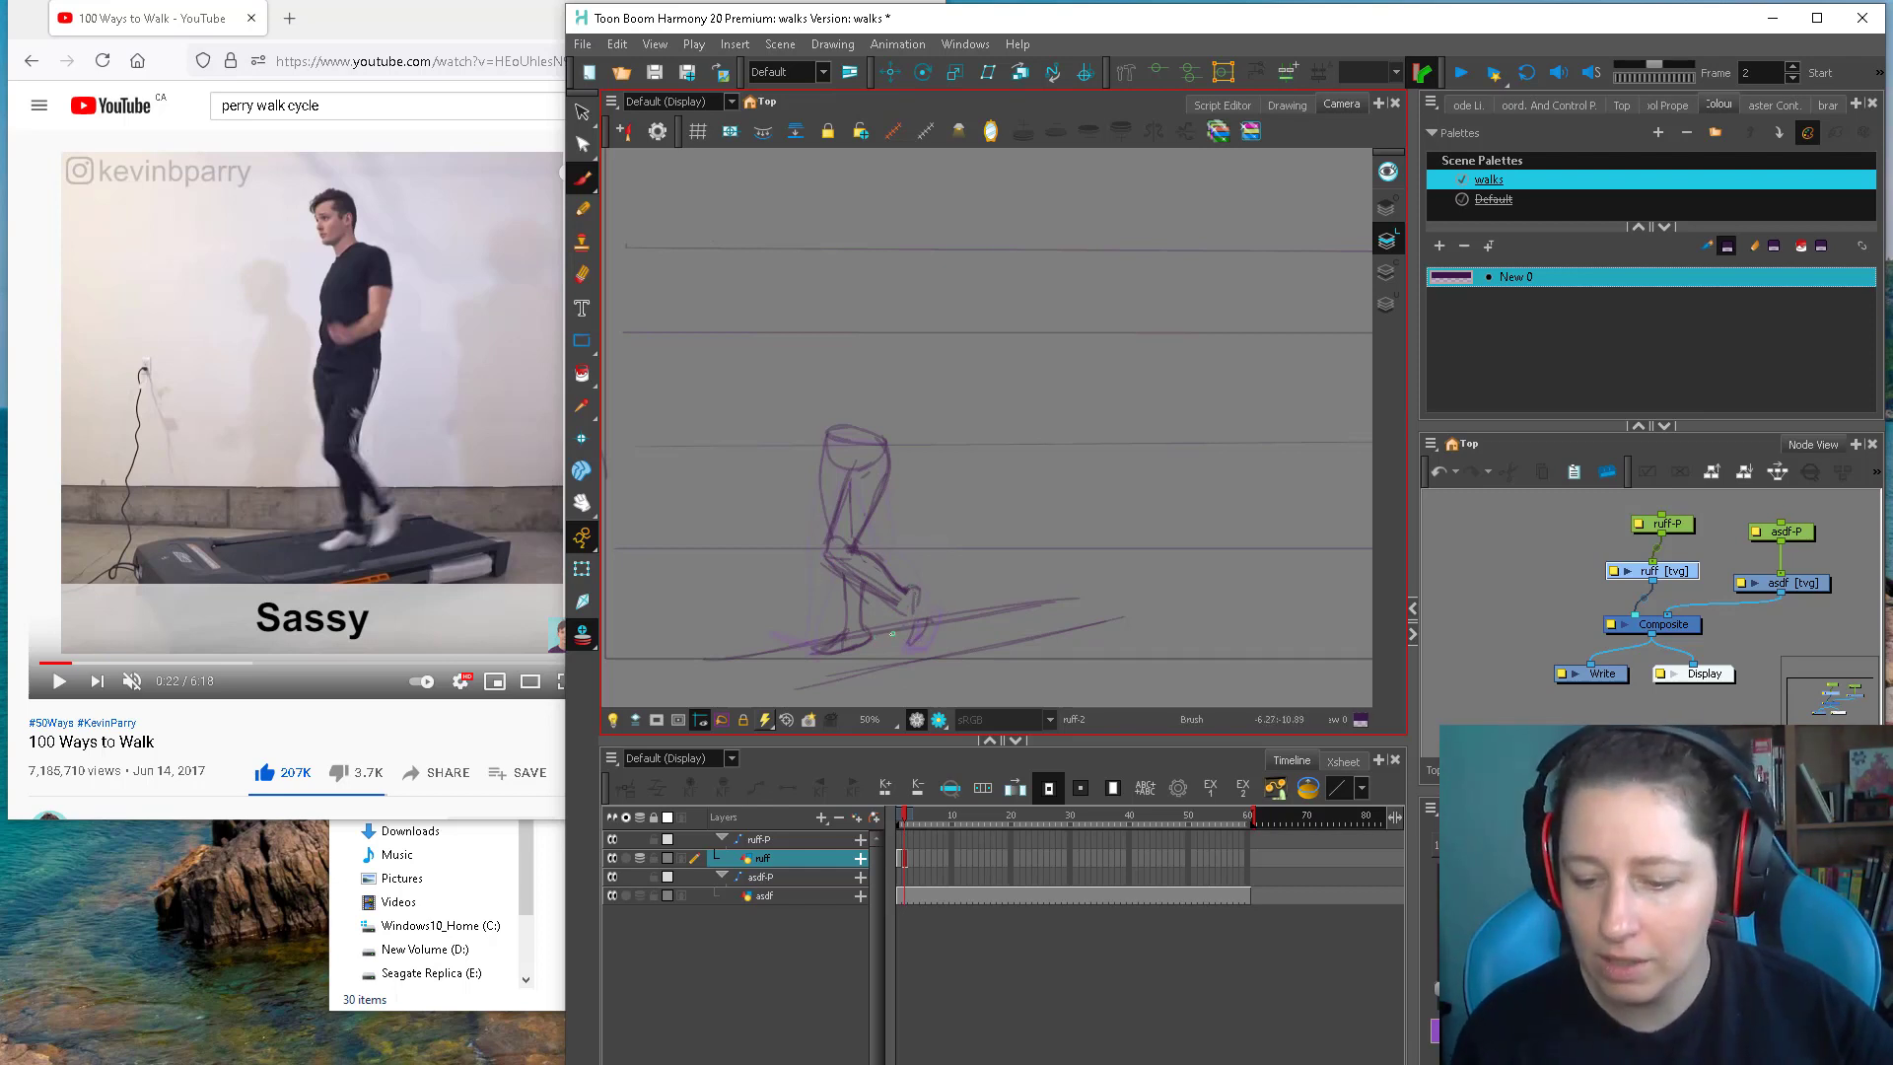
pyautogui.moveTo(894, 603); pyautogui.dragTo(892, 641)
pyautogui.moveTo(904, 603)
pyautogui.mouseDown()
pyautogui.moveTo(897, 641)
pyautogui.moveTo(919, 589)
pyautogui.moveTo(860, 572)
pyautogui.moveTo(906, 589)
pyautogui.mouseUp()
pyautogui.press('e')
# Flip back and forth through frames 1 to 3 to compare the contact and passing poses
pyautogui.press('.')
pyautogui.hotkey('alt', 'b')
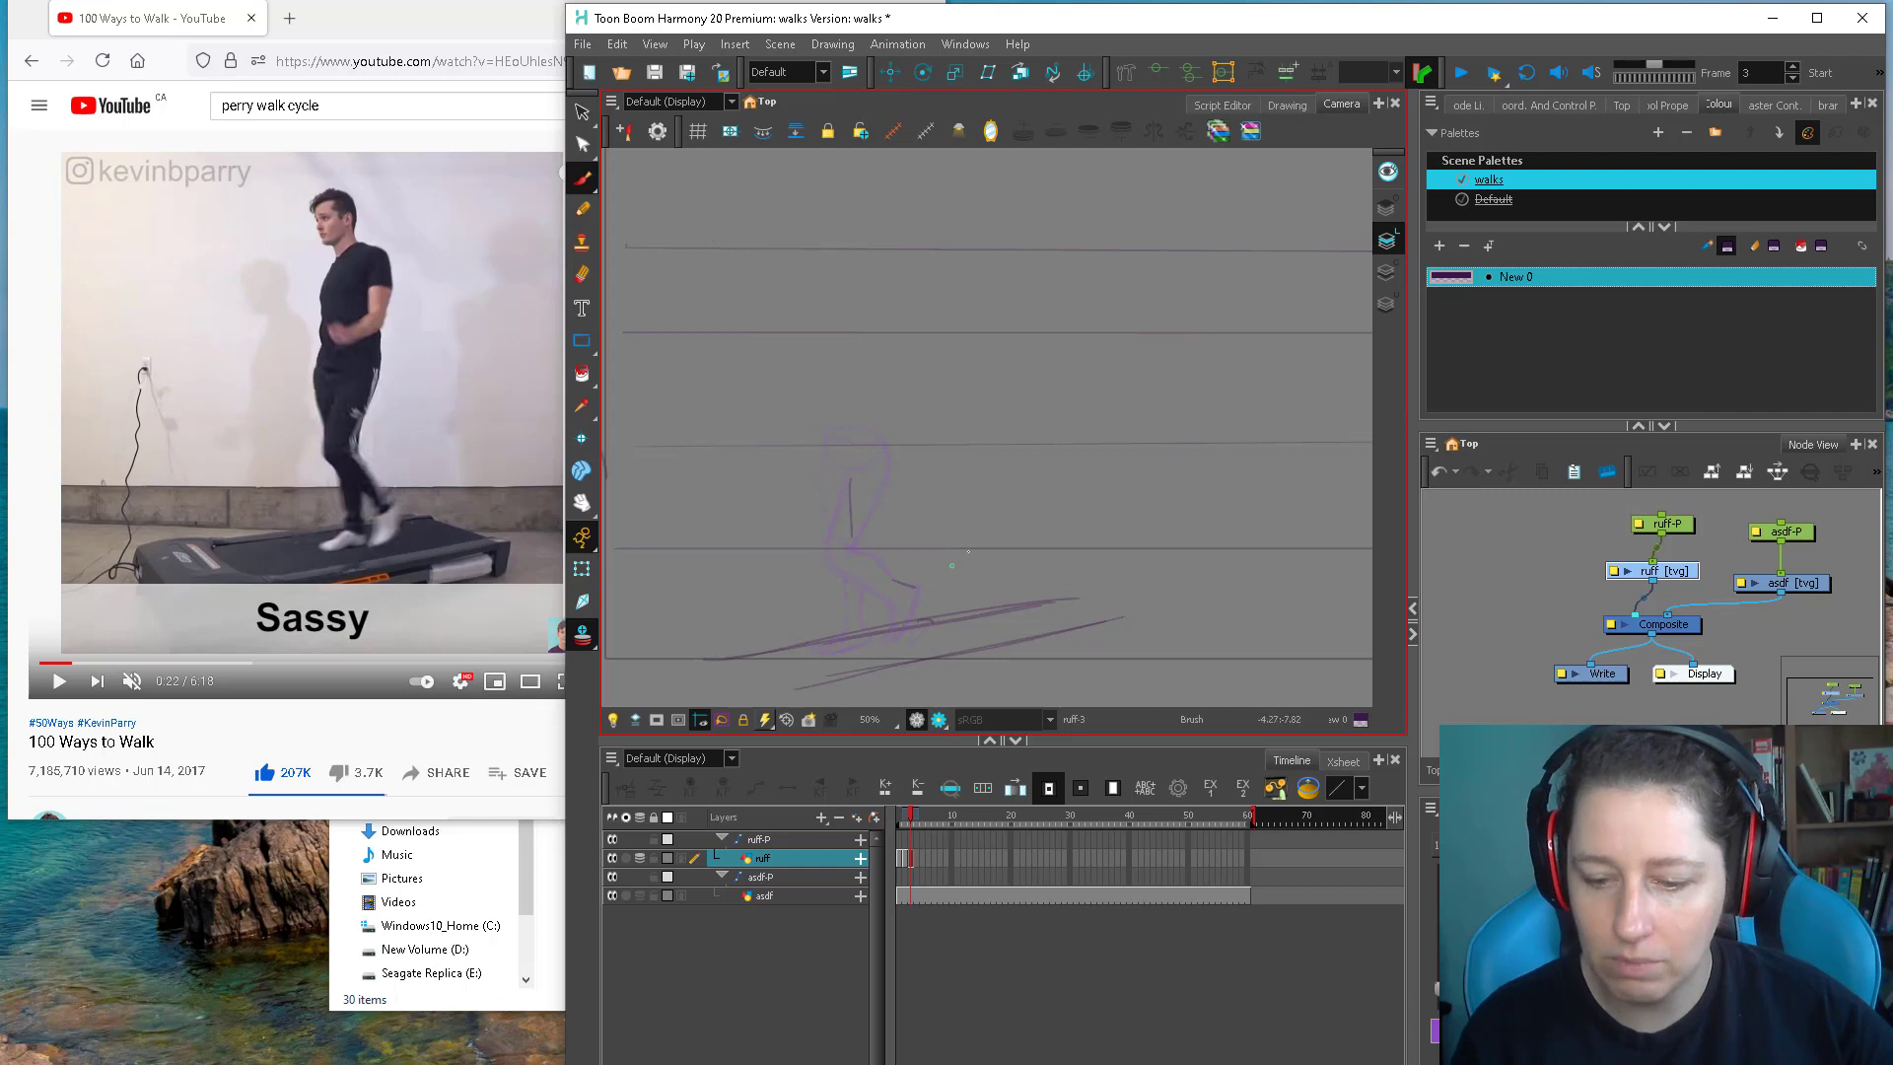
pyautogui.press(',')
pyautogui.press('.')
pyautogui.press(',')
pyautogui.press('.')
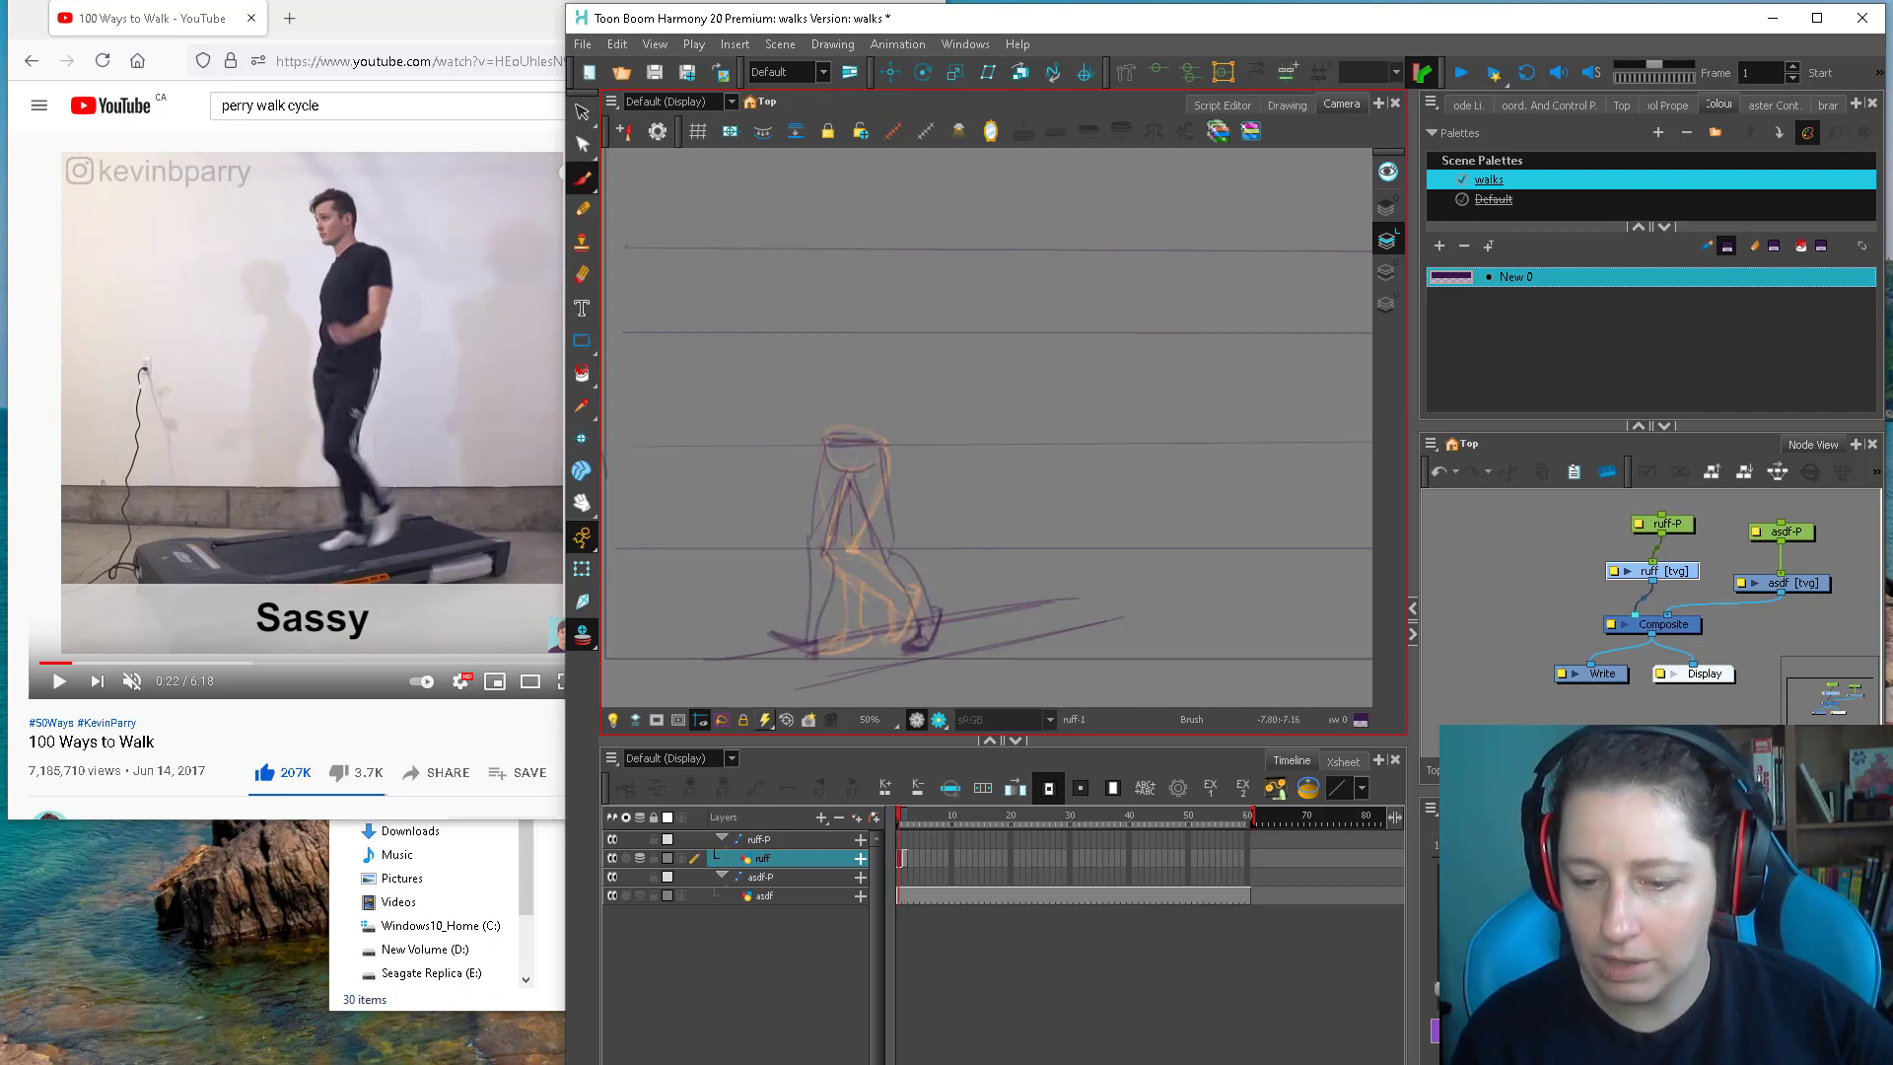
pyautogui.press(',')
pyautogui.hotkey('alt', 'e')
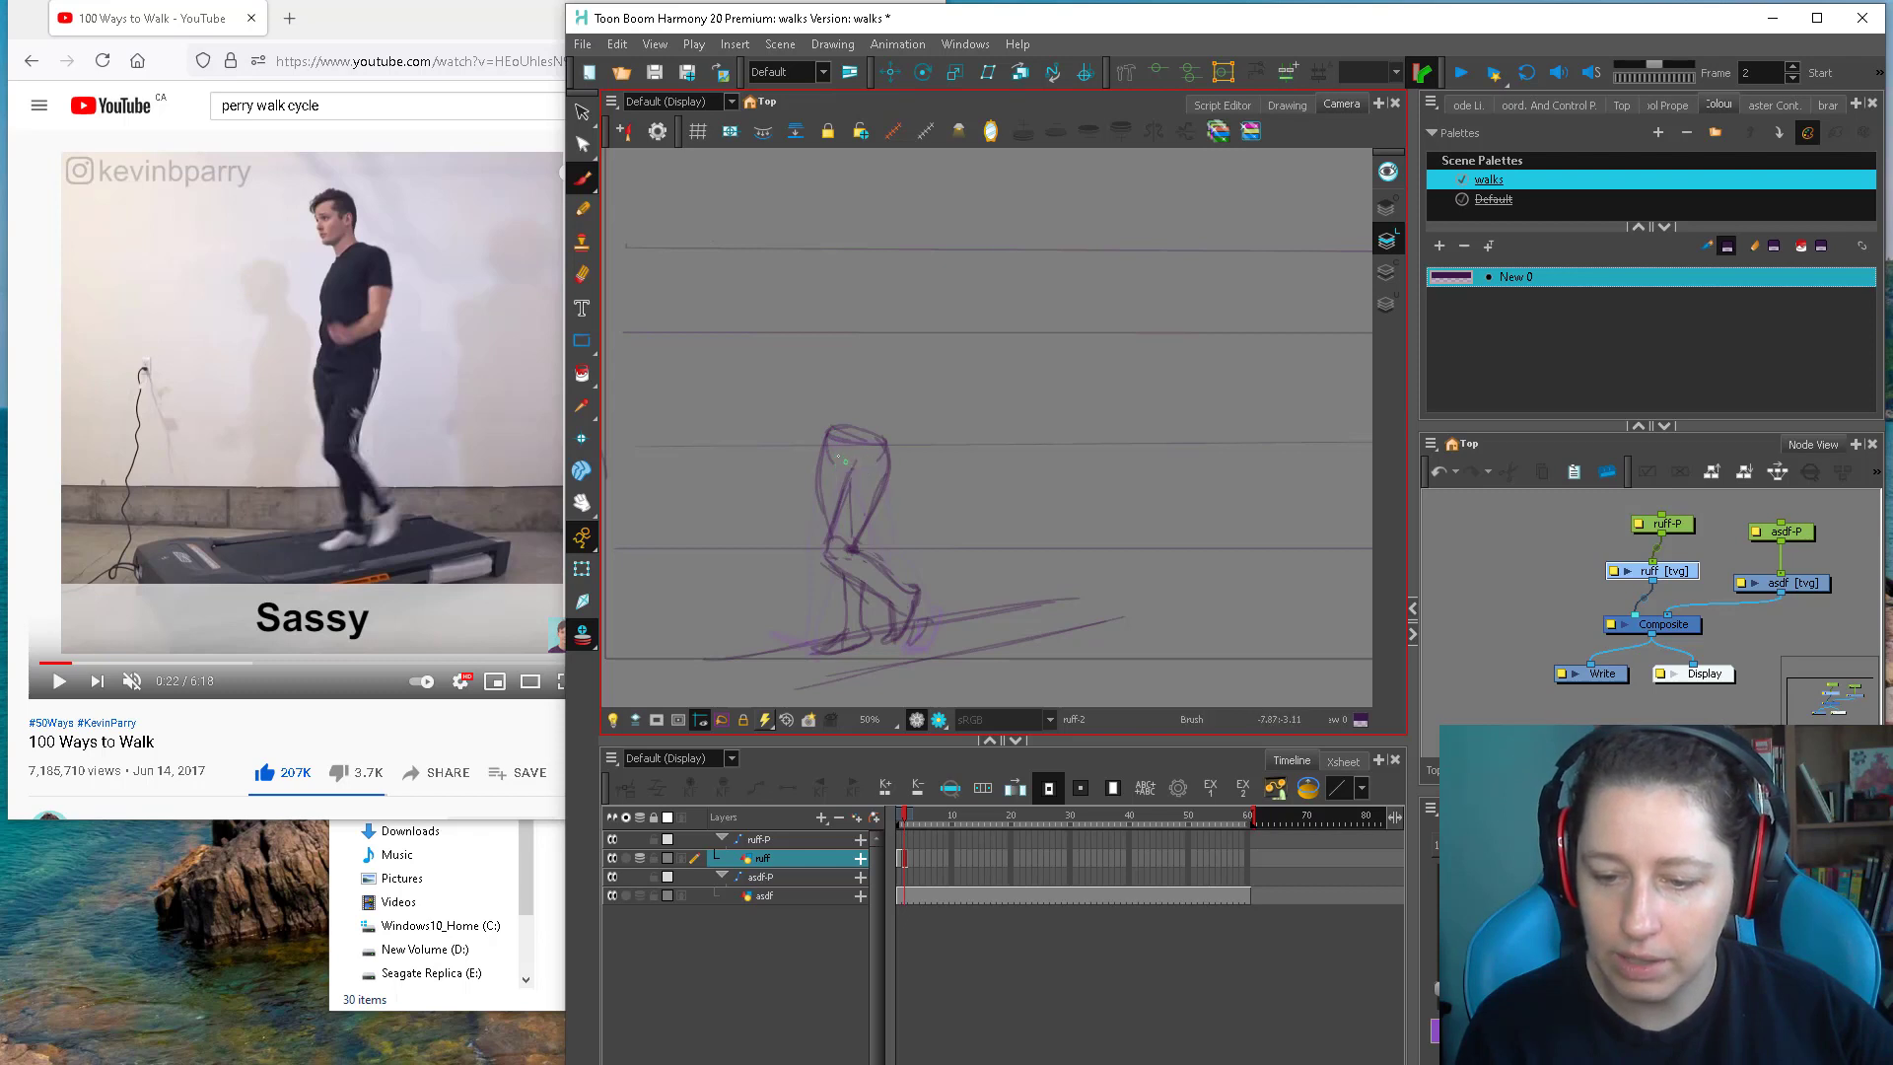
# Advance the reference video to the next contact pose and sketch its level pelvis and front thigh on ruff's frame 3
pyautogui.click(225, 275)
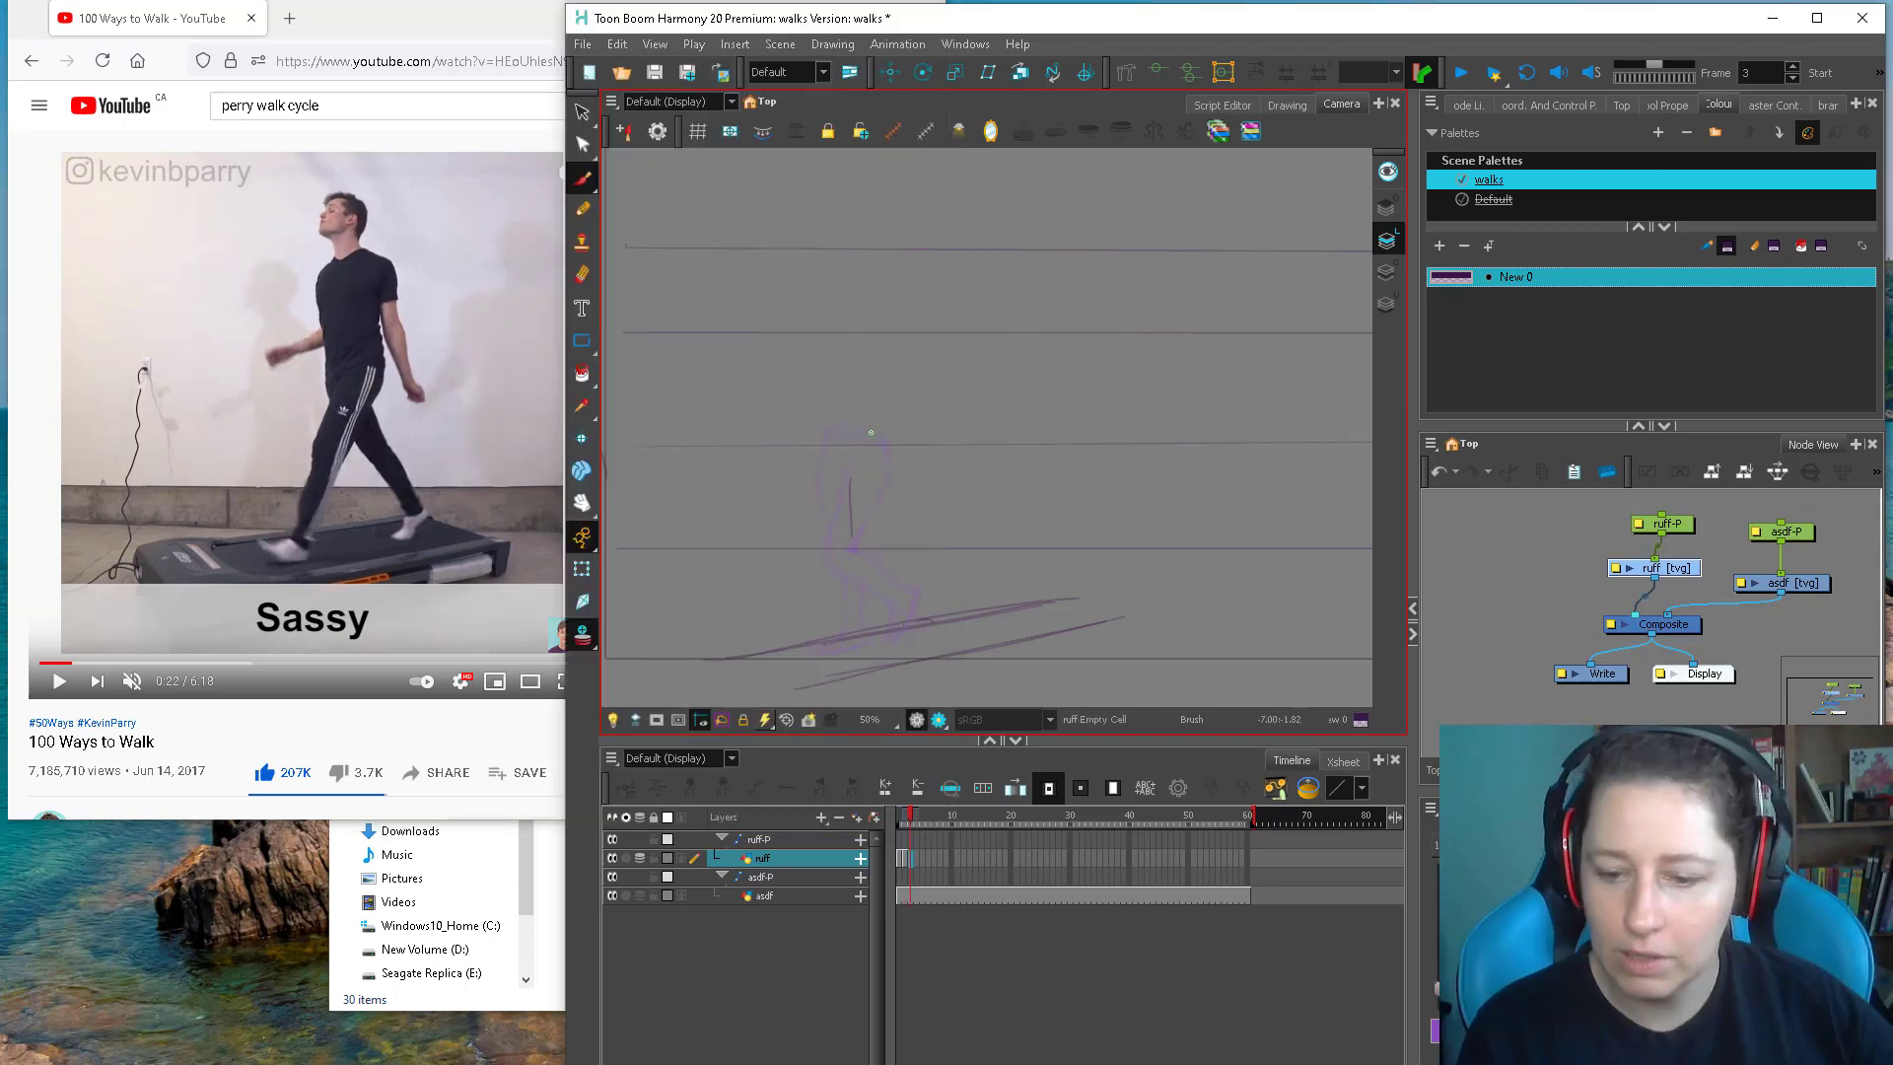
pyautogui.moveTo(883, 445); pyautogui.dragTo(831, 445)
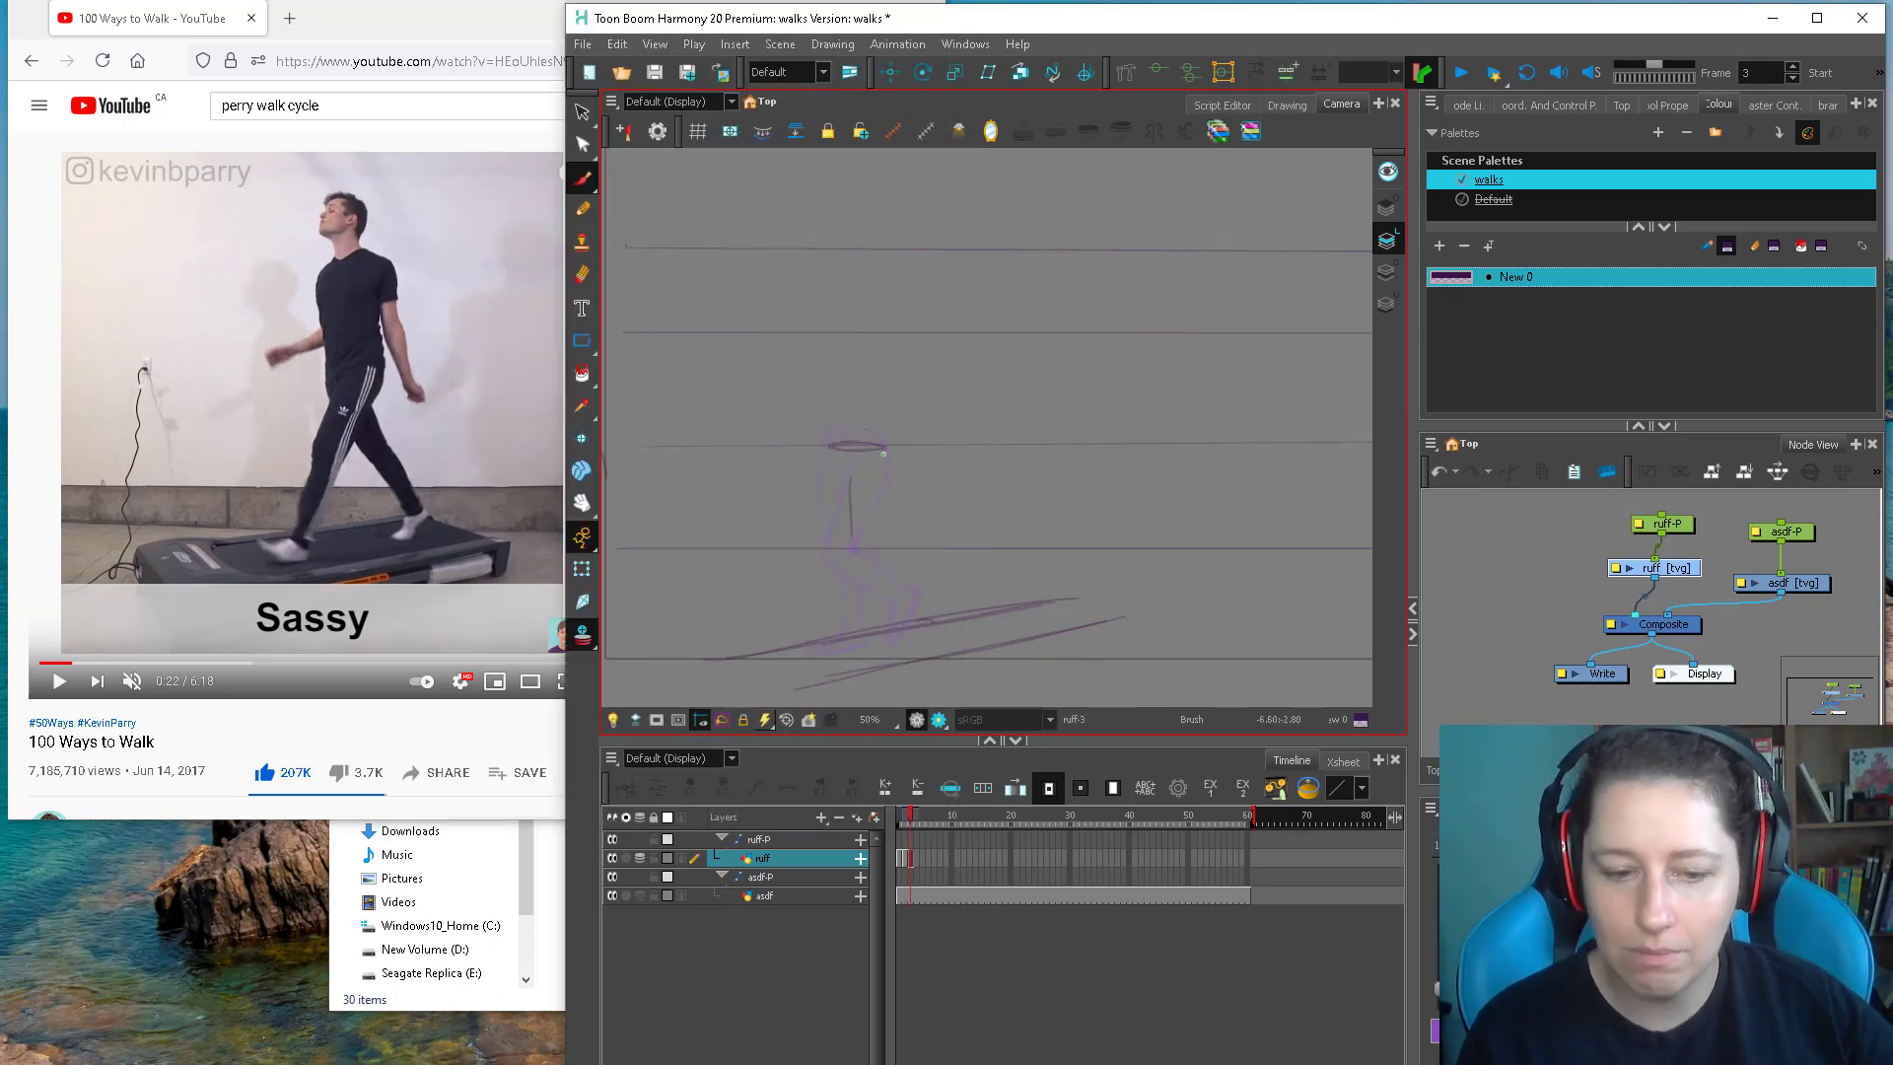
pyautogui.moveTo(828, 447)
pyautogui.mouseDown()
pyautogui.moveTo(862, 486)
pyautogui.moveTo(888, 457)
pyautogui.moveTo(881, 486)
pyautogui.moveTo(886, 462)
pyautogui.moveTo(875, 484)
pyautogui.moveTo(826, 459)
pyautogui.moveTo(836, 480)
pyautogui.moveTo(887, 445)
pyautogui.mouseUp()
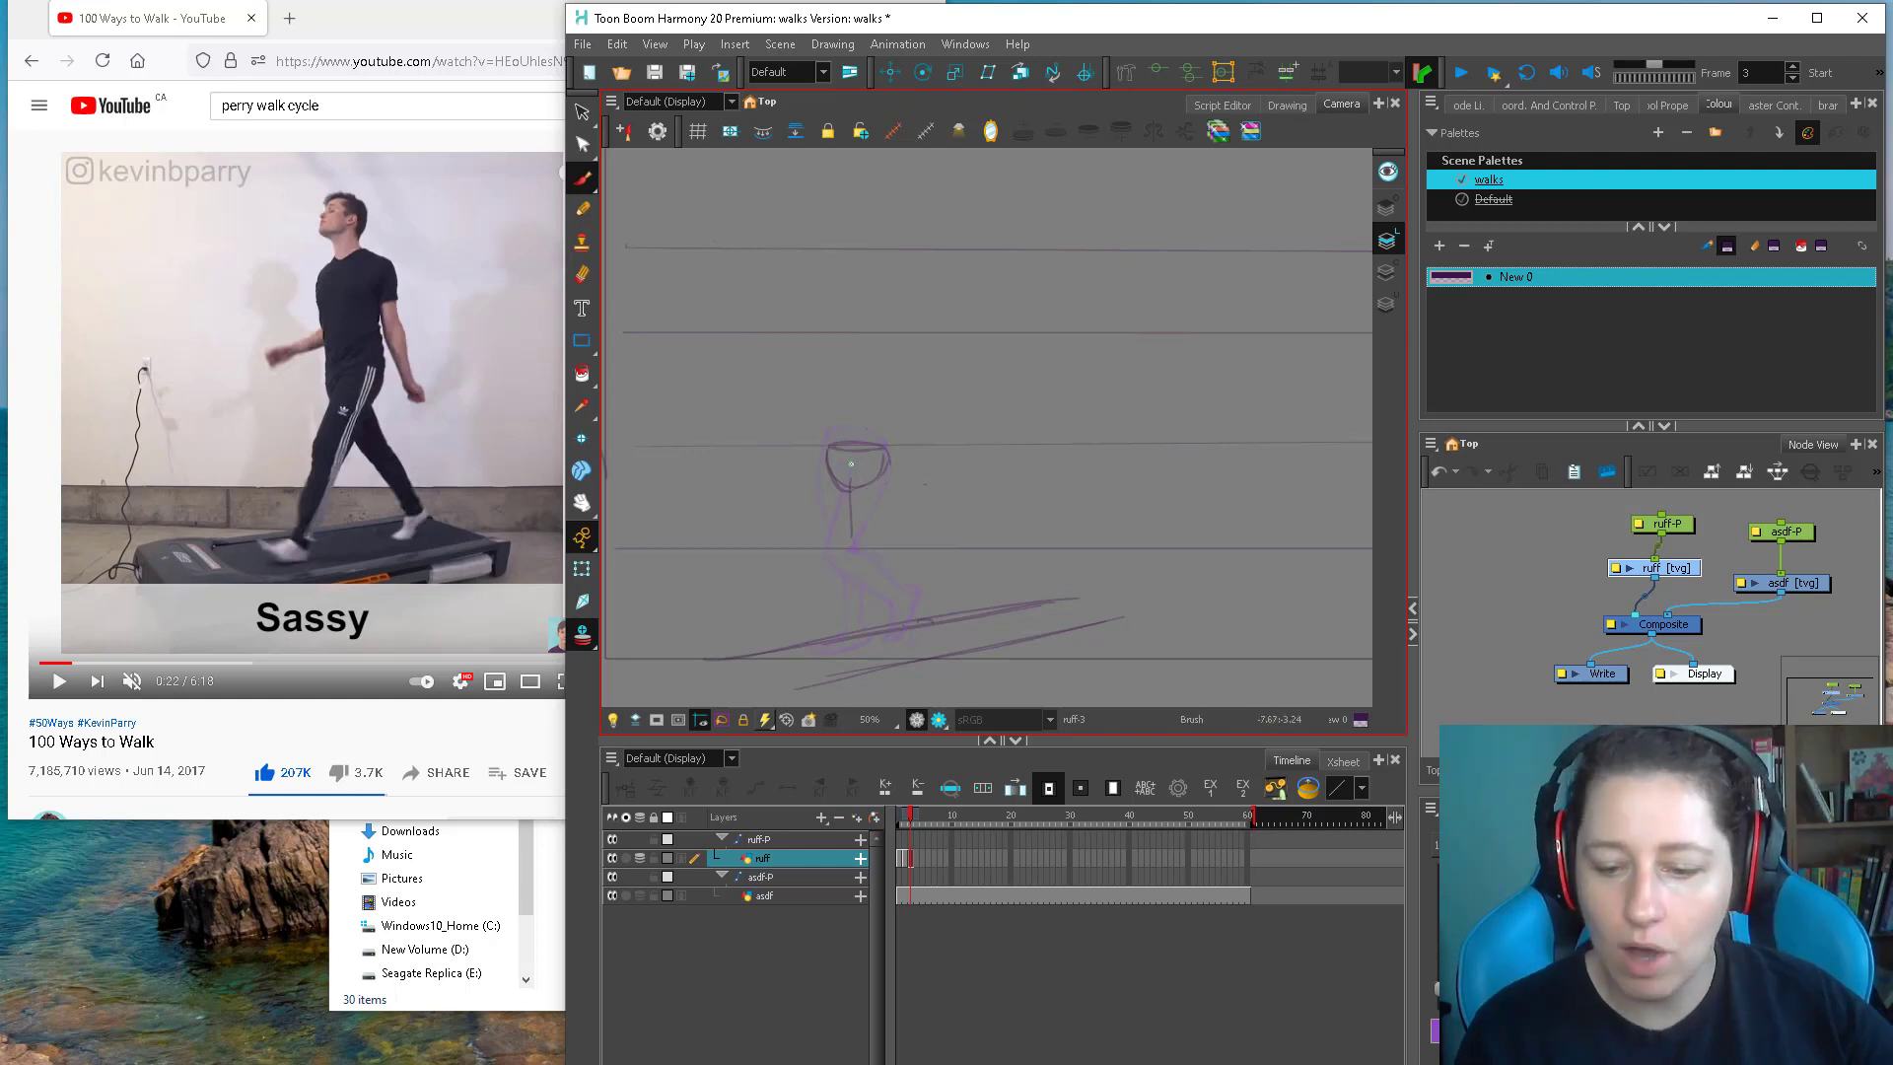
pyautogui.moveTo(850, 469); pyautogui.dragTo(825, 564)
# Step backward and forward through the reference video around the contact pose to study the leg motion
pyautogui.press(',')
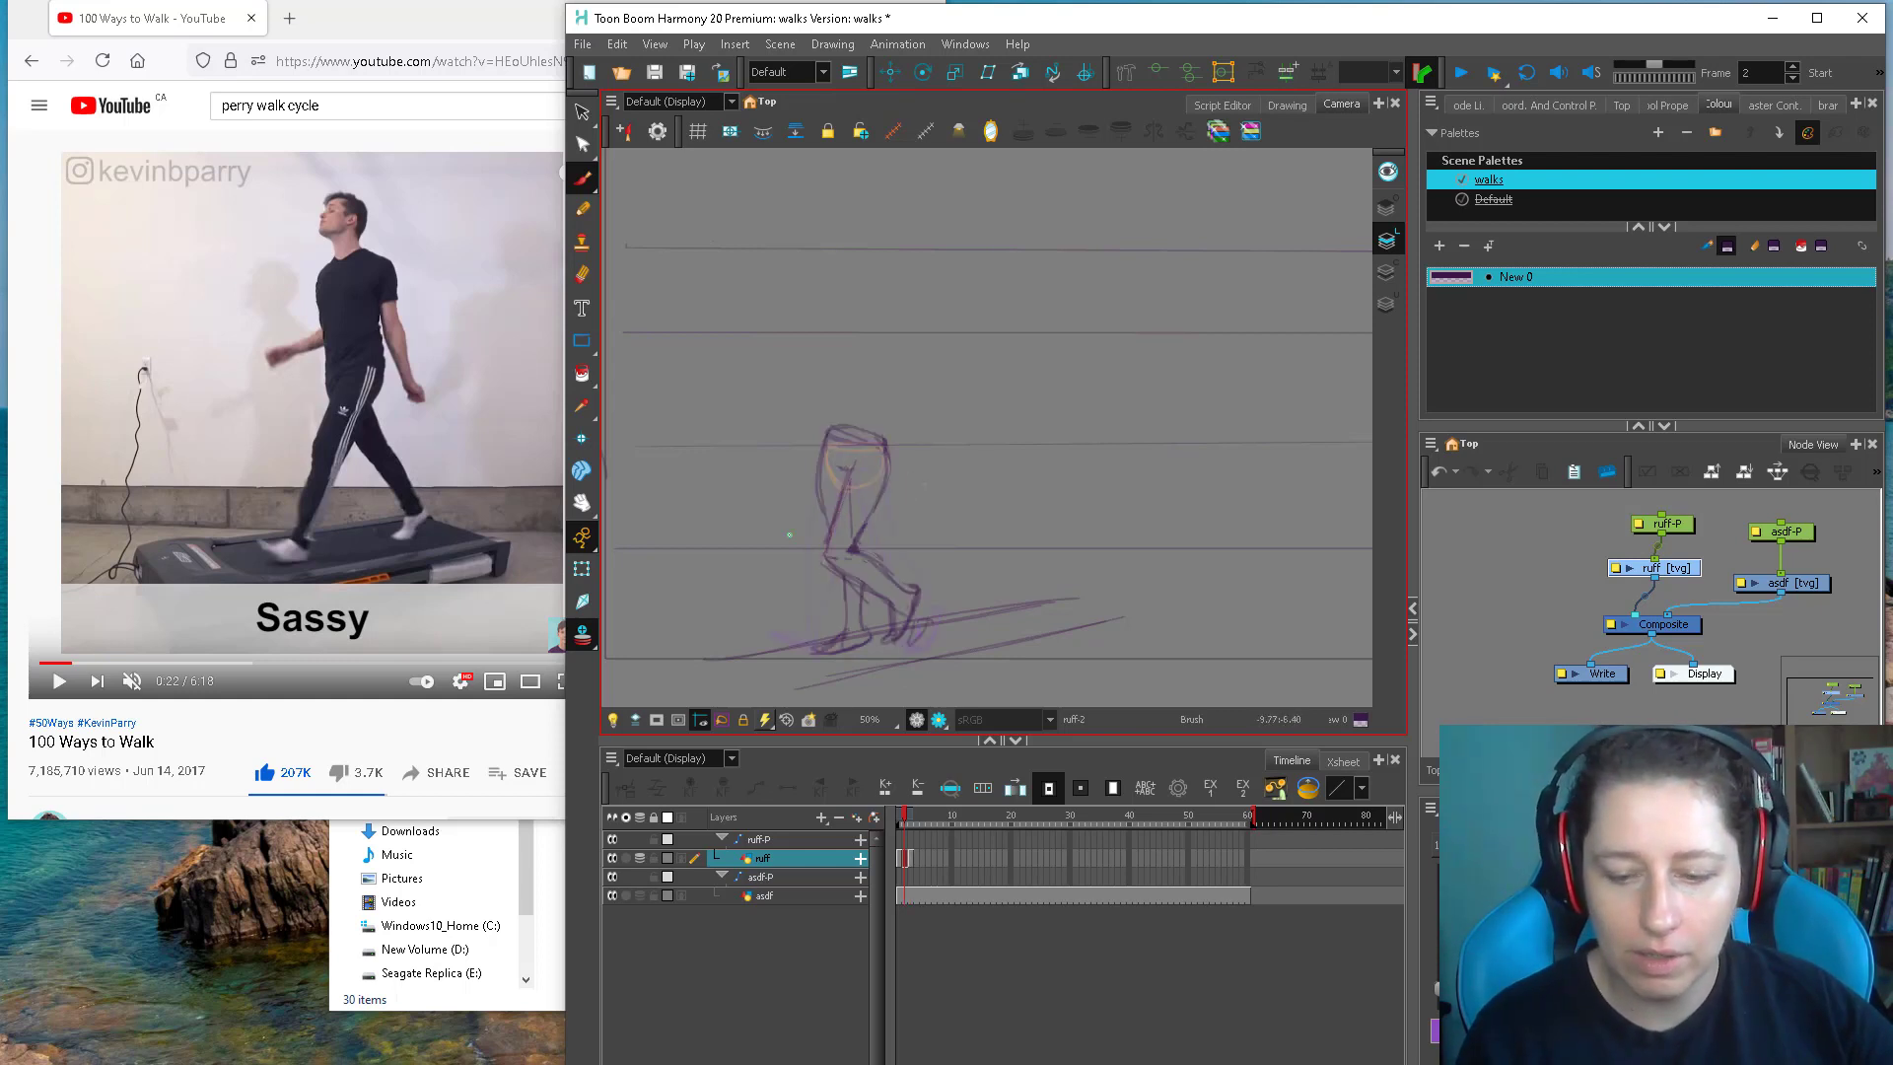
pyautogui.moveTo(464, 27); pyautogui.dragTo(457, 33)
pyautogui.press(',')
pyautogui.press(',')
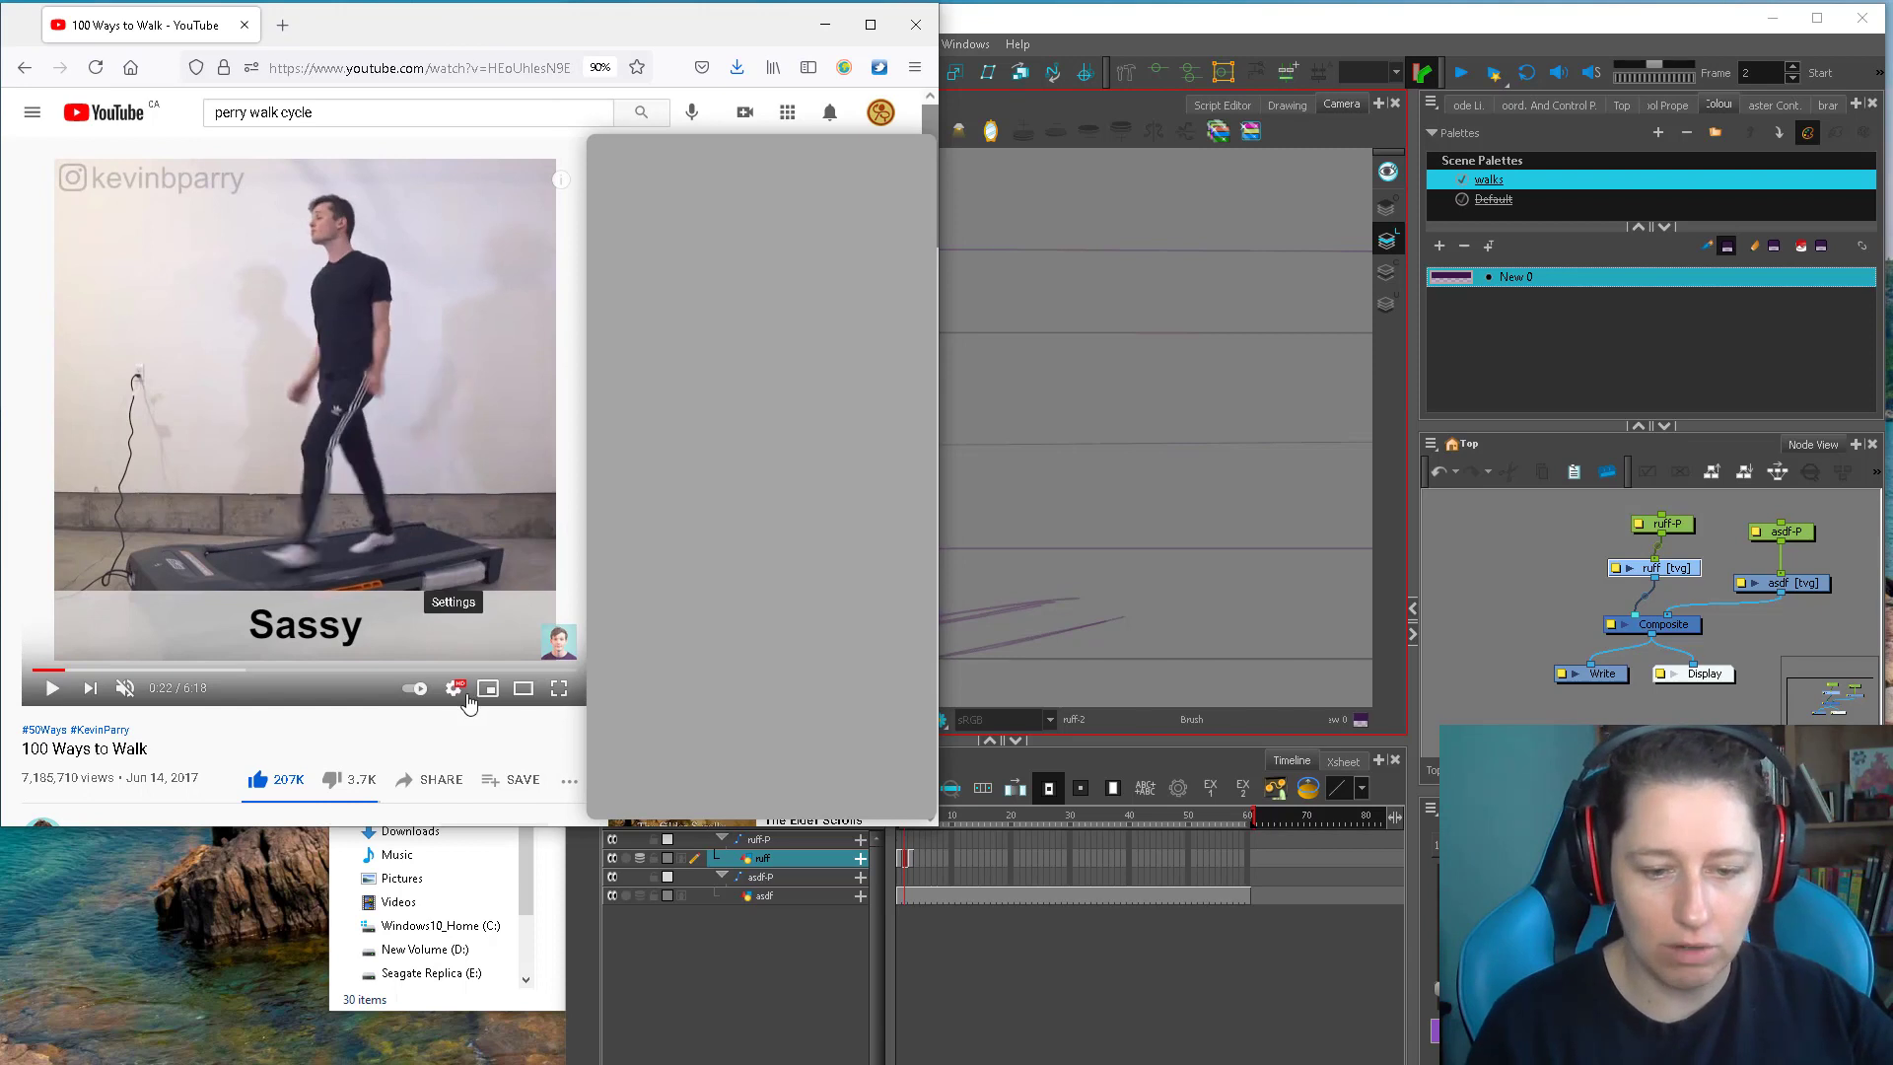
pyautogui.press(',')
pyautogui.press(',')
pyautogui.press('.')
pyautogui.press('.')
pyautogui.press('.')
# Erase and redraw the thigh and shin contours of the passing pose's bent leg on frame 2
pyautogui.click(828, 554)
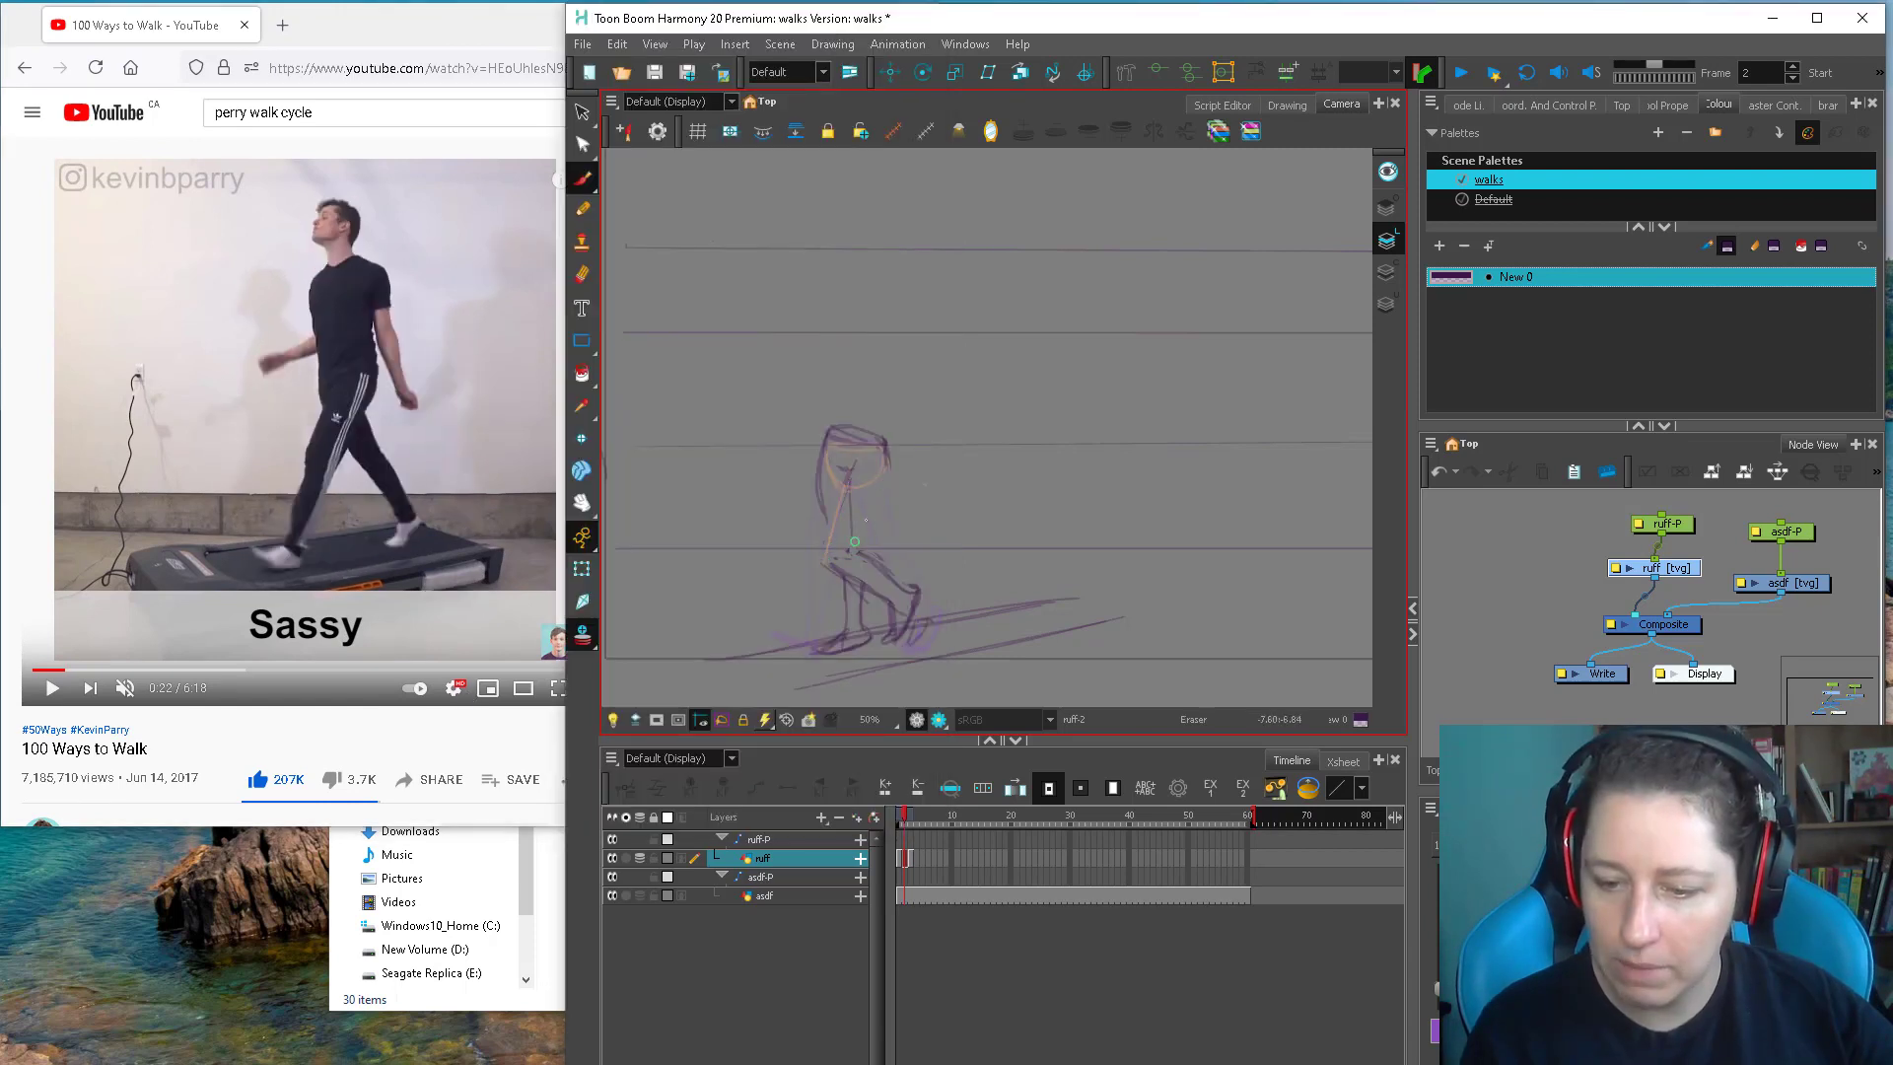
pyautogui.moveTo(888, 453)
pyautogui.mouseDown()
pyautogui.moveTo(840, 562)
pyautogui.moveTo(855, 578)
pyautogui.moveTo(845, 500)
pyautogui.moveTo(849, 599)
pyautogui.mouseUp()
pyautogui.moveTo(863, 548); pyautogui.dragTo(905, 588)
pyautogui.moveTo(828, 515); pyautogui.dragTo(840, 548)
# Complete the contact pose on frame 3 with the front foot, front leg contour, and the trailing leg and foot
pyautogui.press('.')
pyautogui.moveTo(804, 667)
pyautogui.mouseDown()
pyautogui.moveTo(833, 650)
pyautogui.moveTo(804, 670)
pyautogui.moveTo(814, 653)
pyautogui.mouseUp()
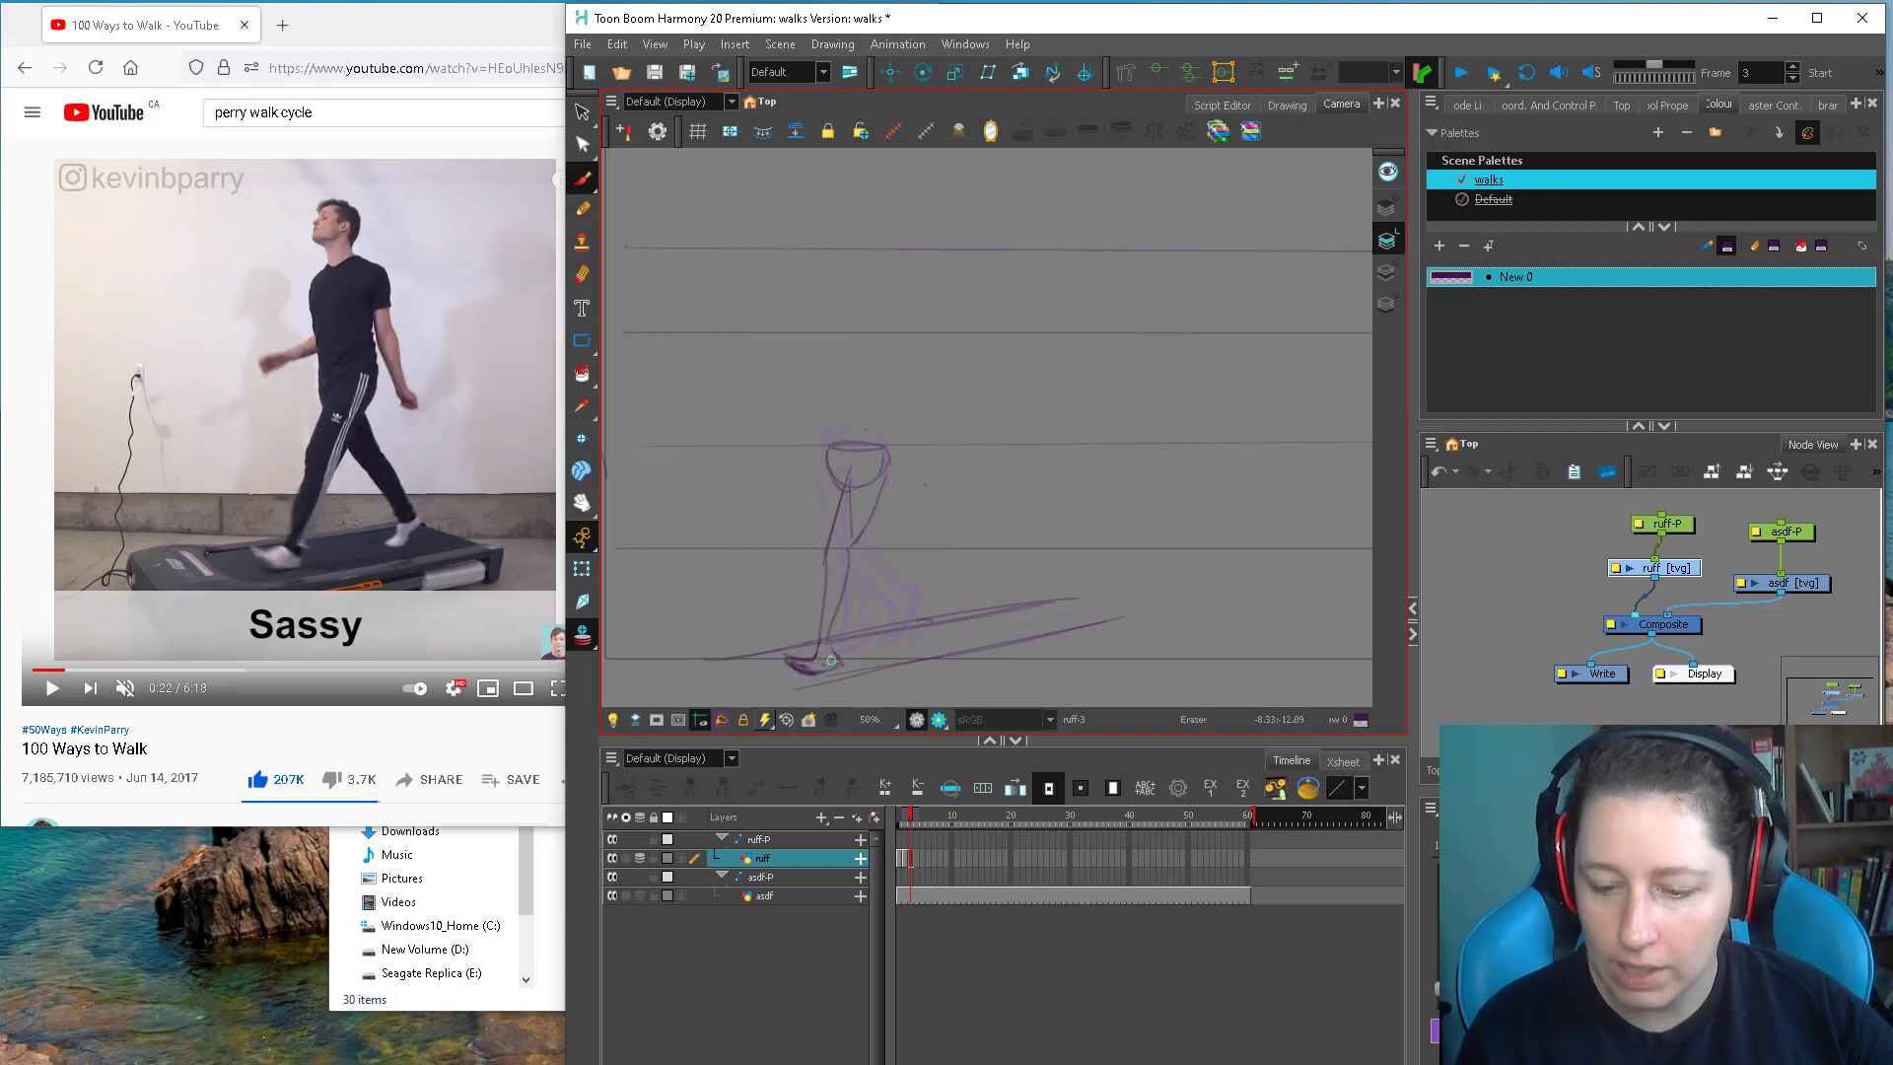
pyautogui.hotkey('ctrl', 'z')
pyautogui.moveTo(790, 663); pyautogui.dragTo(822, 673)
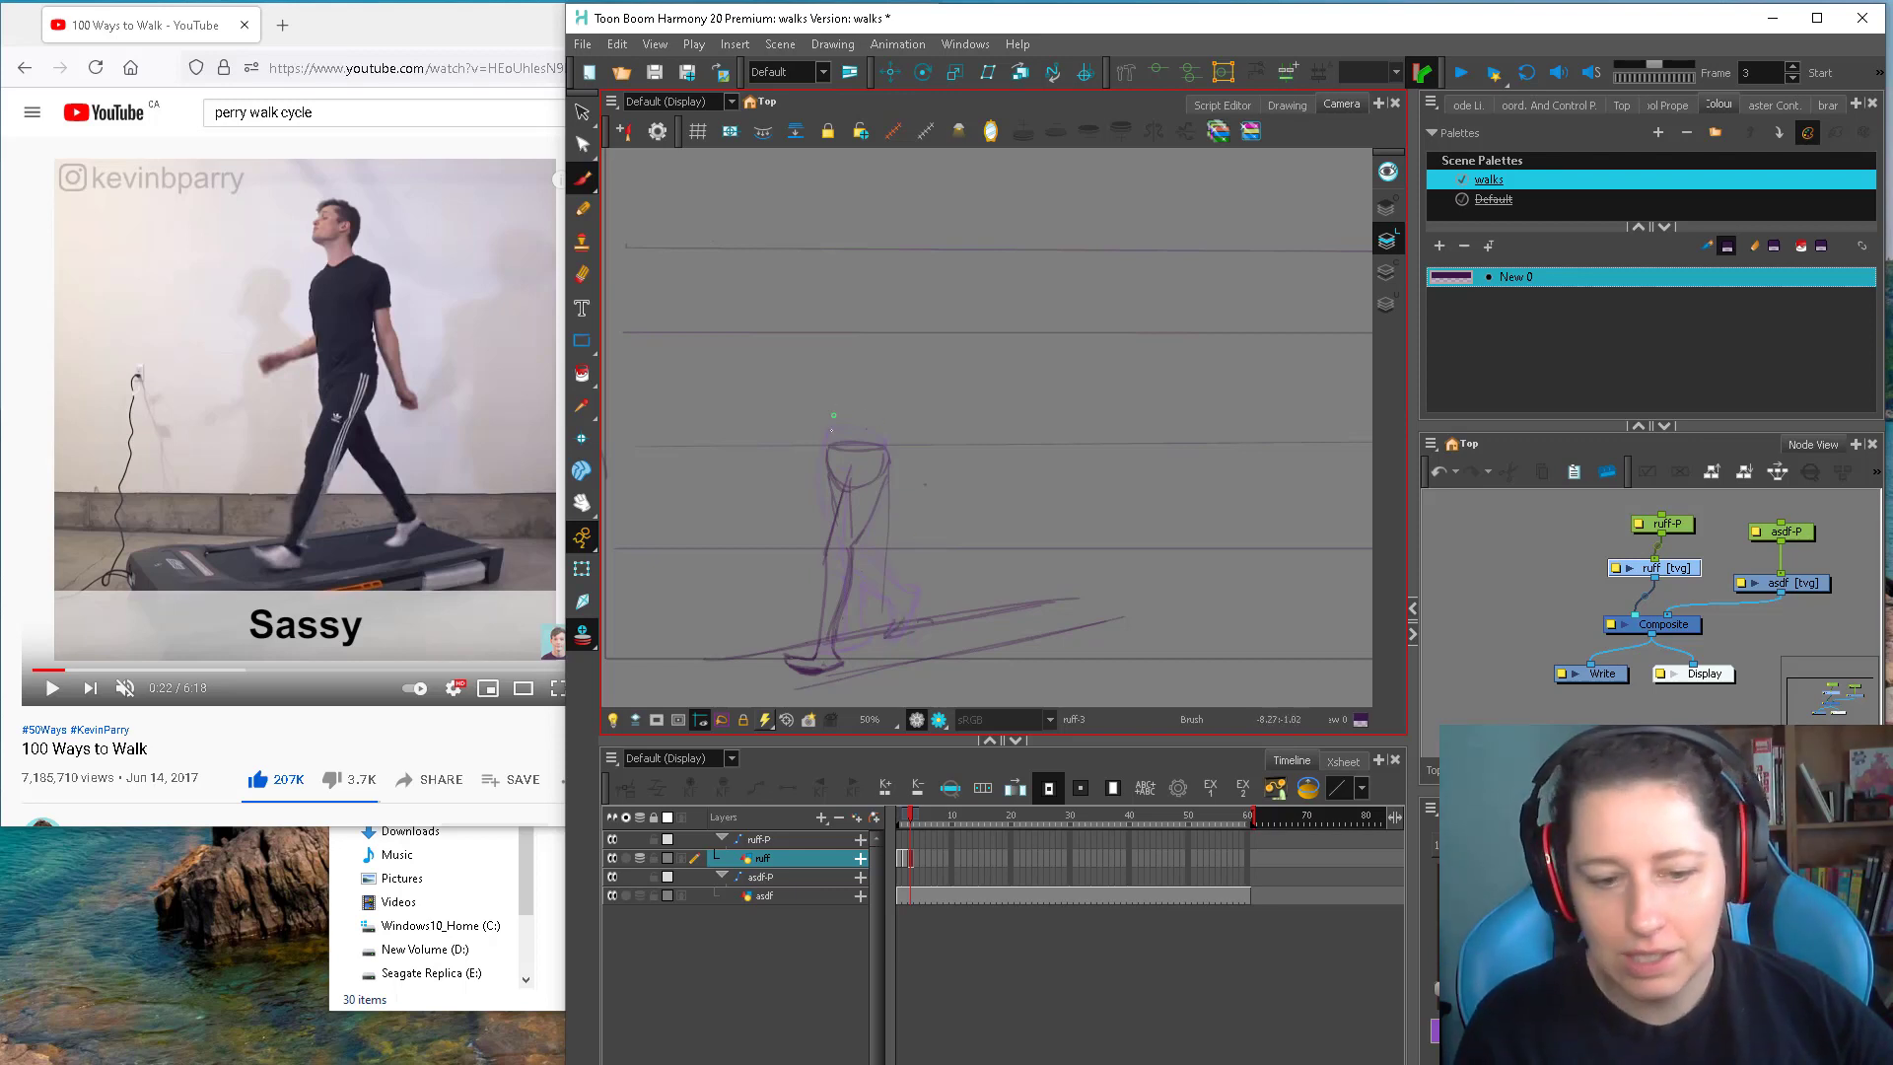
pyautogui.moveTo(833, 415)
pyautogui.mouseDown()
pyautogui.moveTo(834, 507)
pyautogui.moveTo(826, 465)
pyautogui.moveTo(896, 608)
pyautogui.mouseUp()
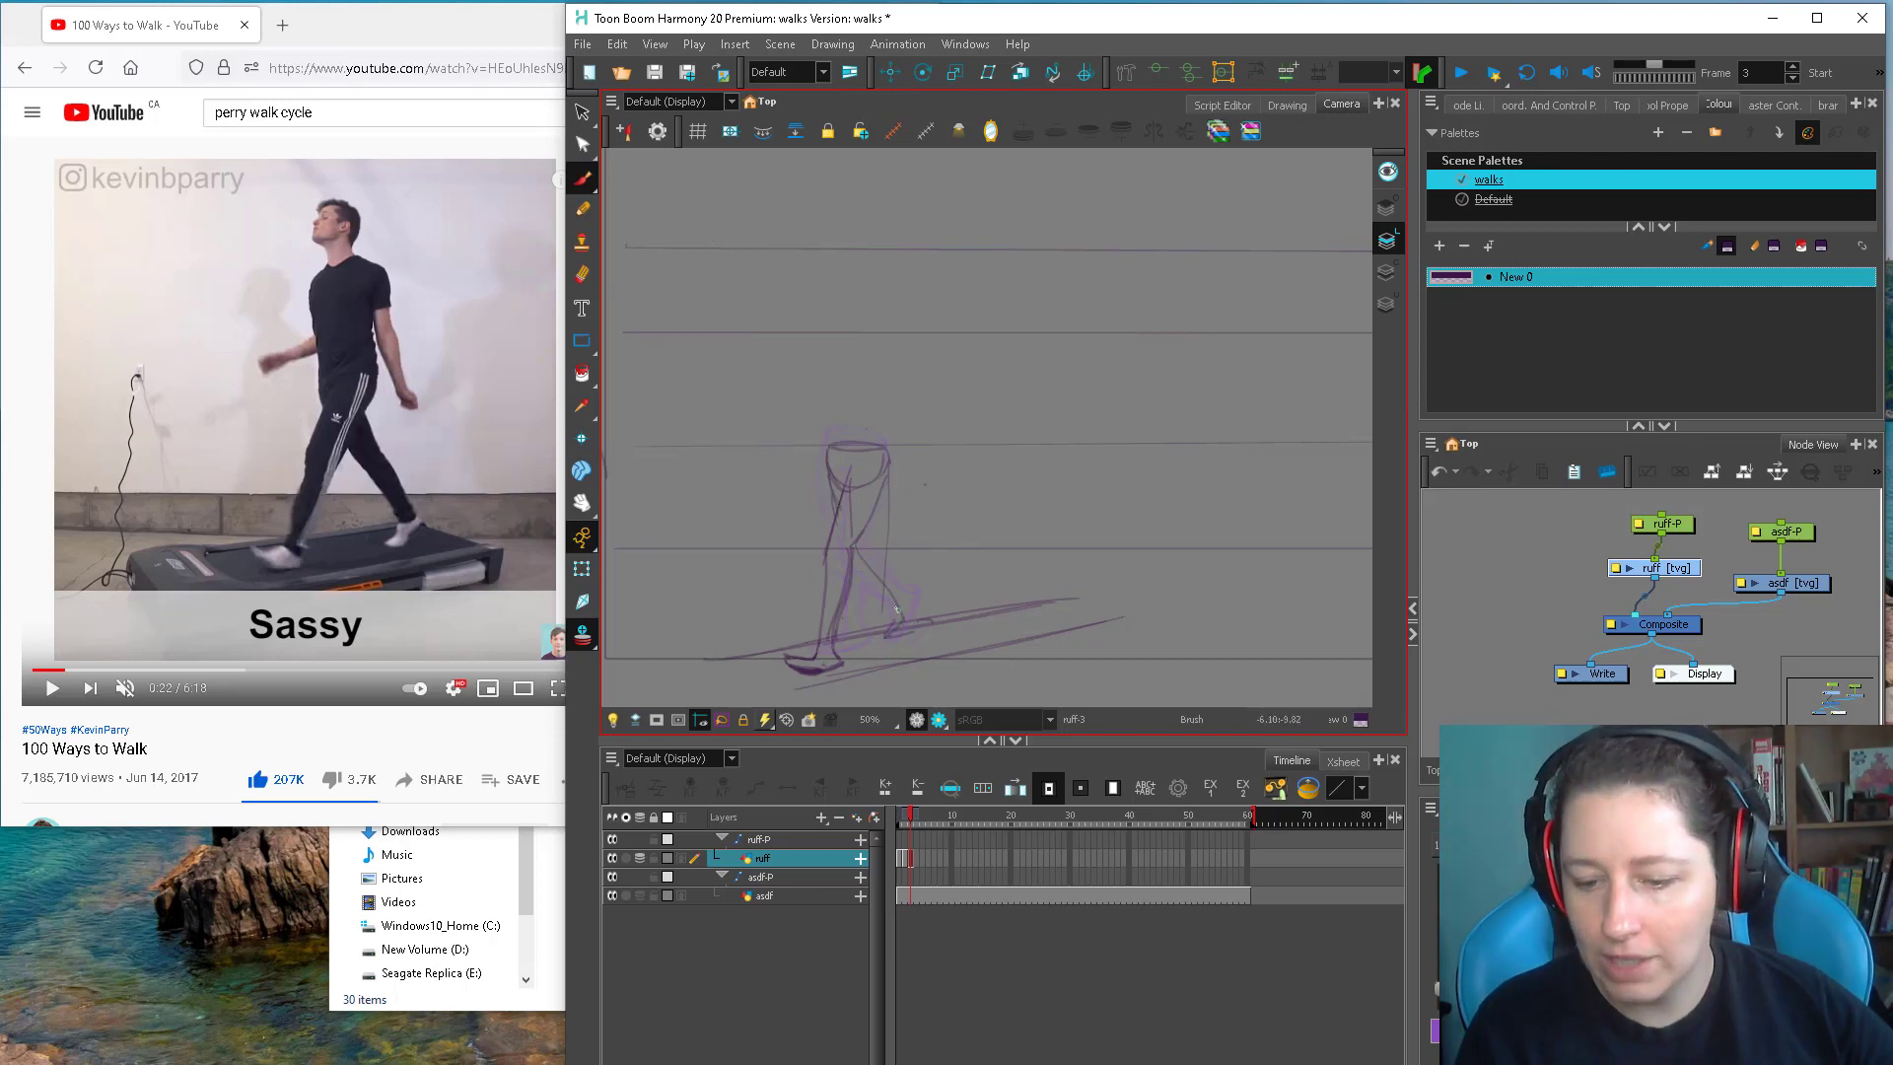
pyautogui.moveTo(876, 535); pyautogui.dragTo(912, 632)
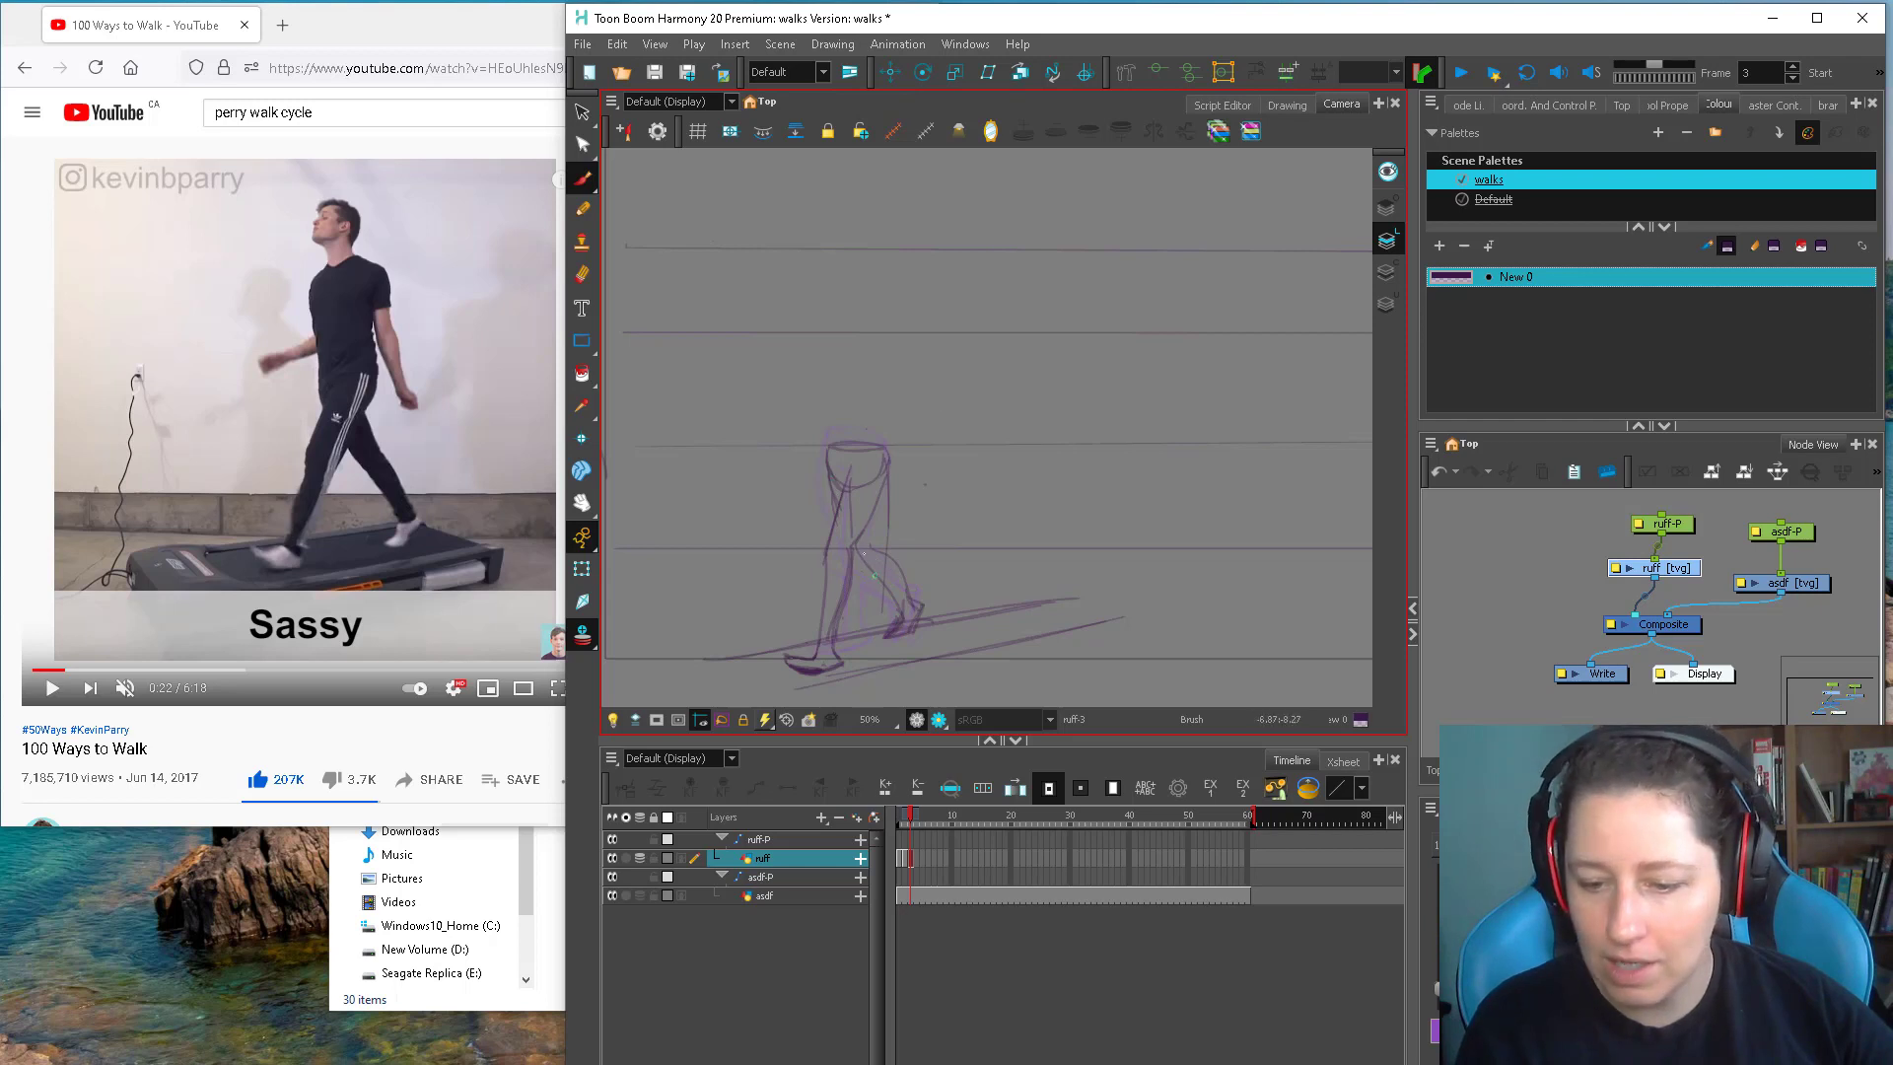
# Straighten and reinforce the front and rear leg contours of the contact pose on frame 1
pyautogui.press(',')
pyautogui.press(',')
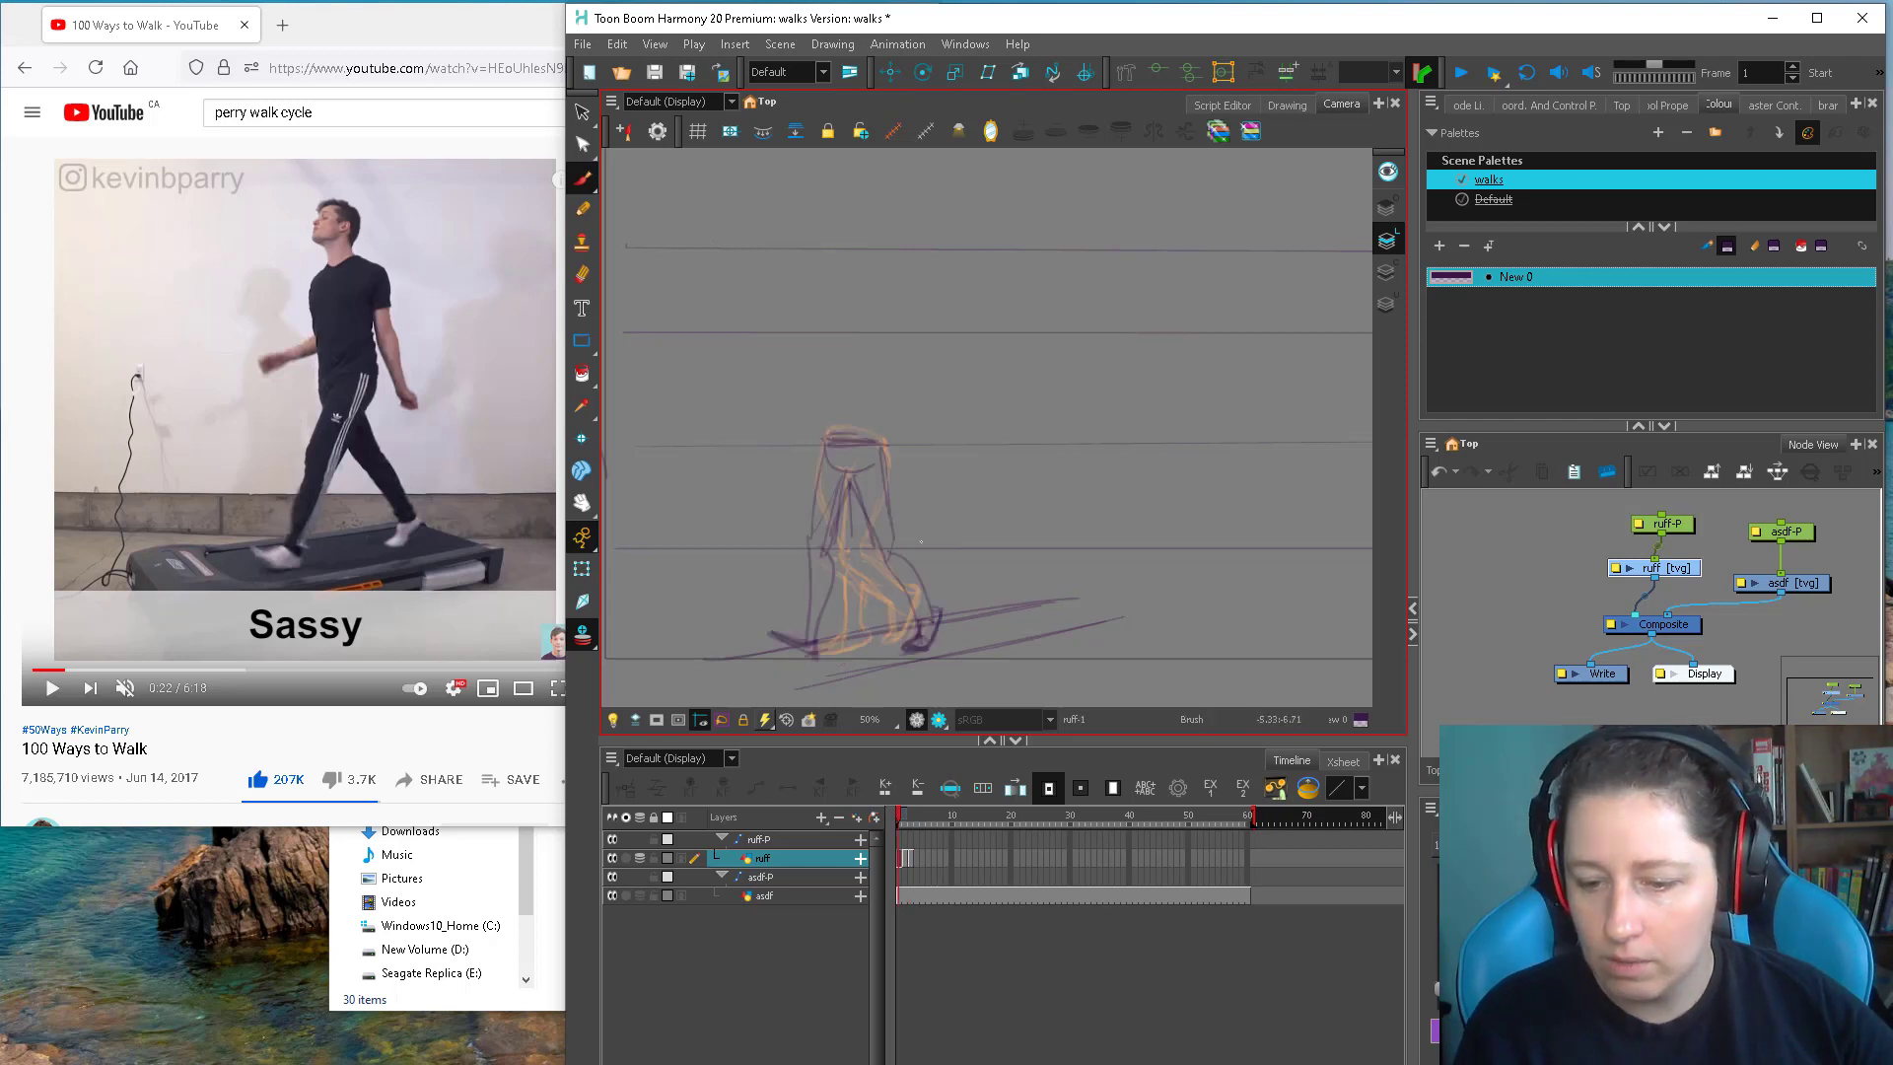
pyautogui.press('.')
pyautogui.press('.')
pyautogui.press(',')
pyautogui.press(',')
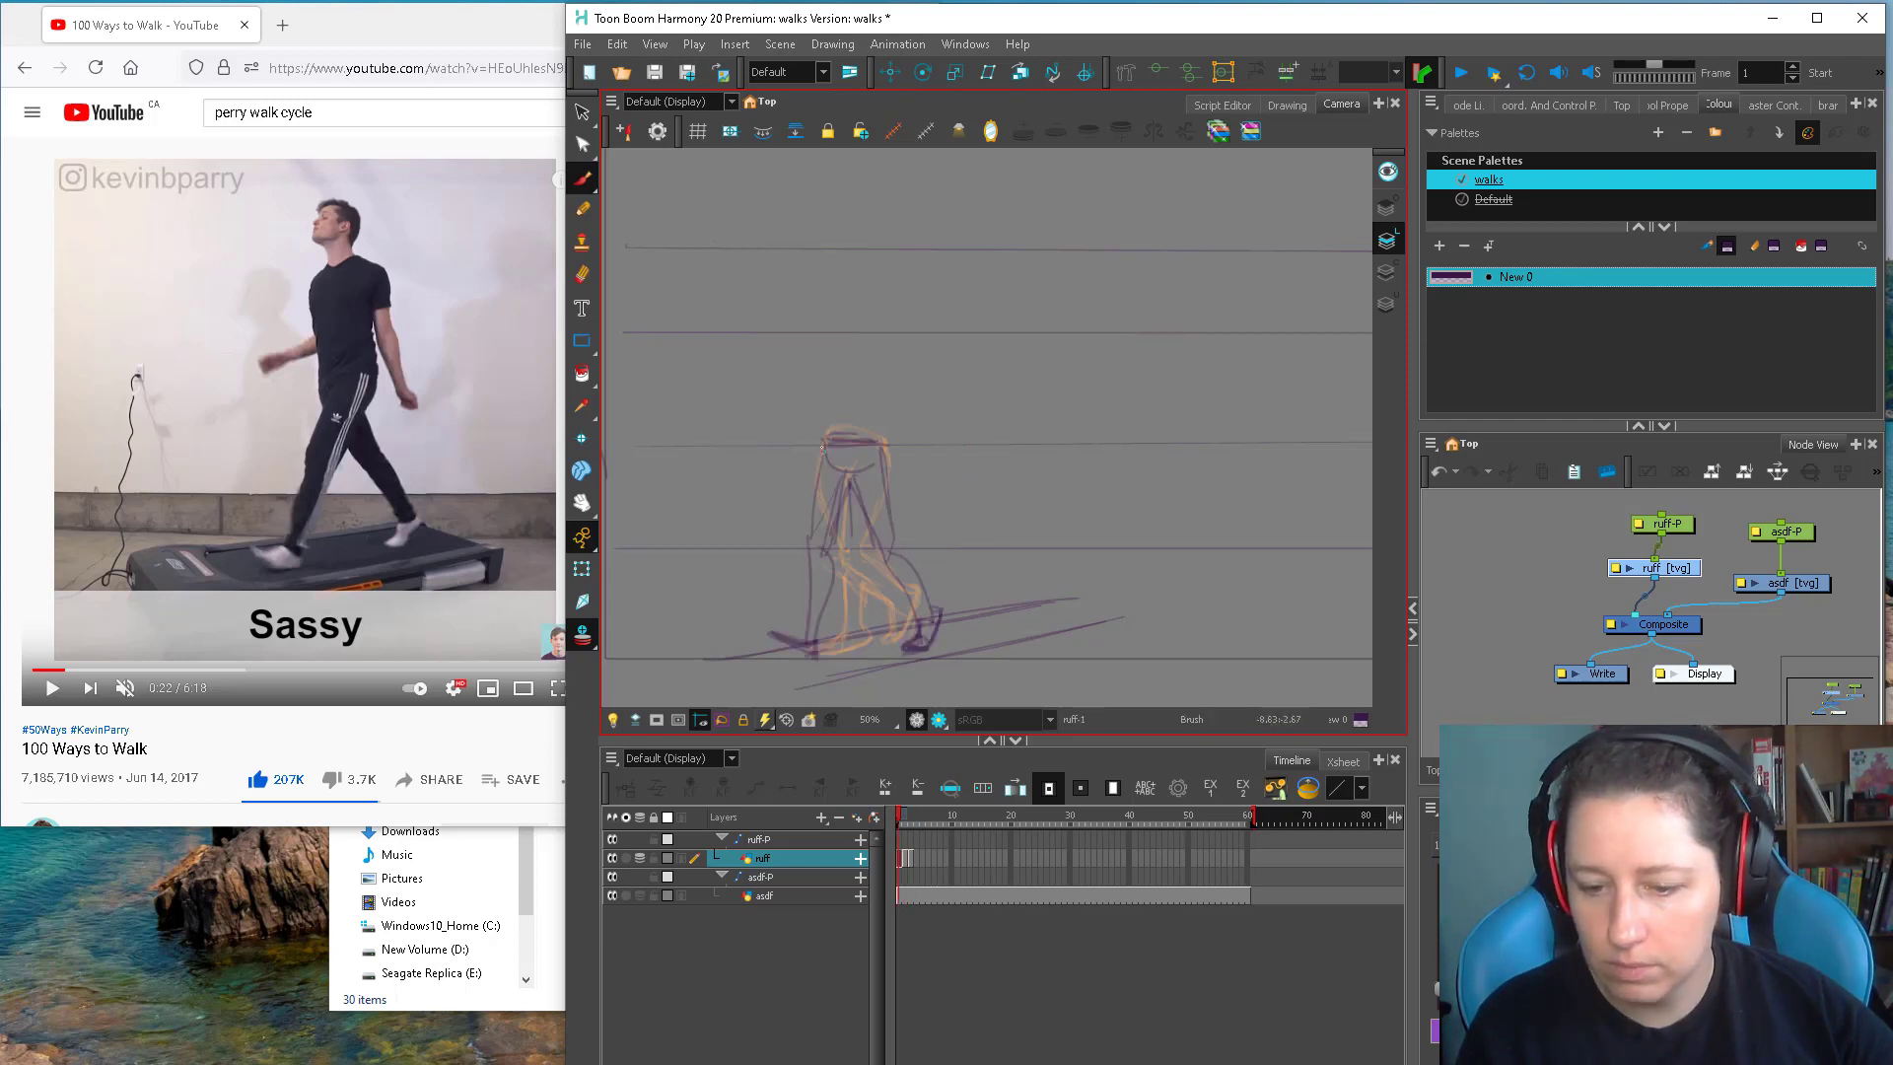
pyautogui.moveTo(822, 447); pyautogui.dragTo(809, 621)
pyautogui.moveTo(813, 523)
pyautogui.mouseDown()
pyautogui.moveTo(800, 639)
pyautogui.moveTo(821, 461)
pyautogui.moveTo(805, 639)
pyautogui.mouseUp()
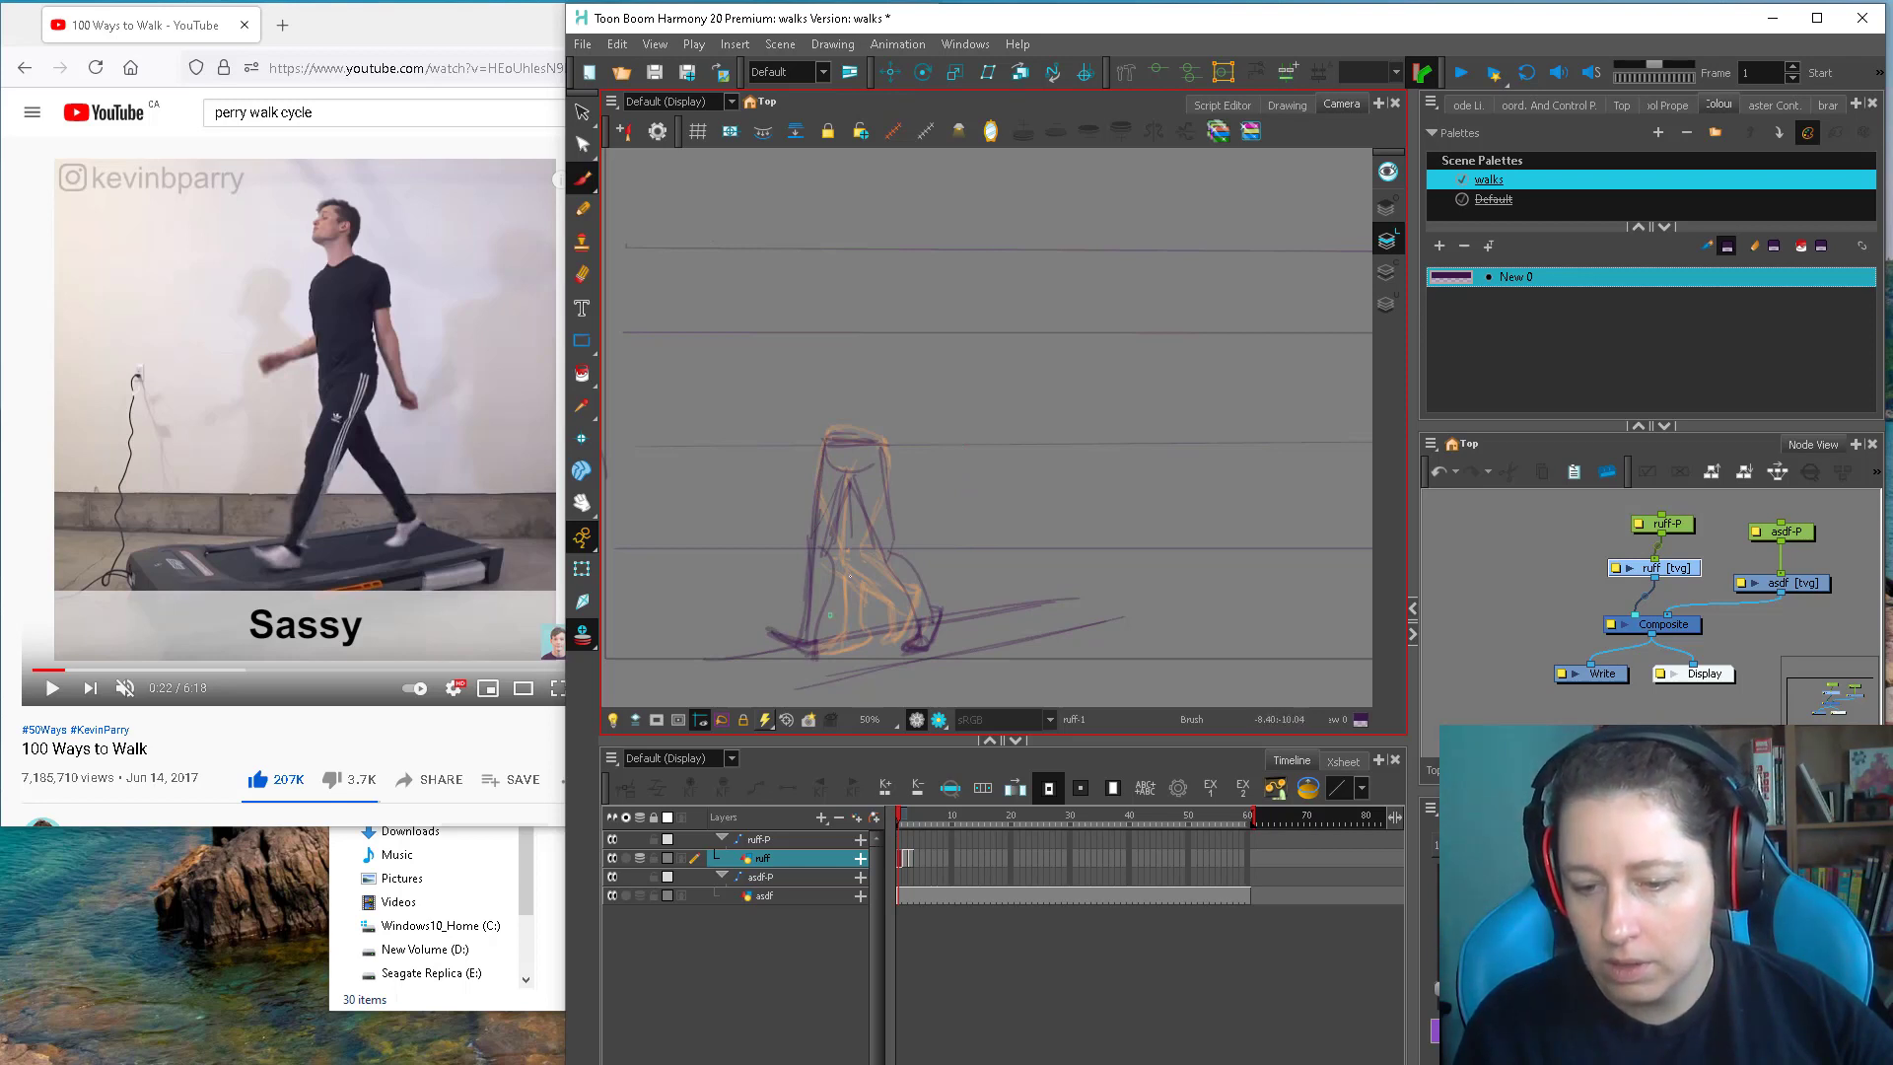
pyautogui.moveTo(847, 483); pyautogui.dragTo(829, 548)
pyautogui.moveTo(851, 481); pyautogui.dragTo(919, 618)
pyautogui.moveTo(877, 531); pyautogui.dragTo(915, 619)
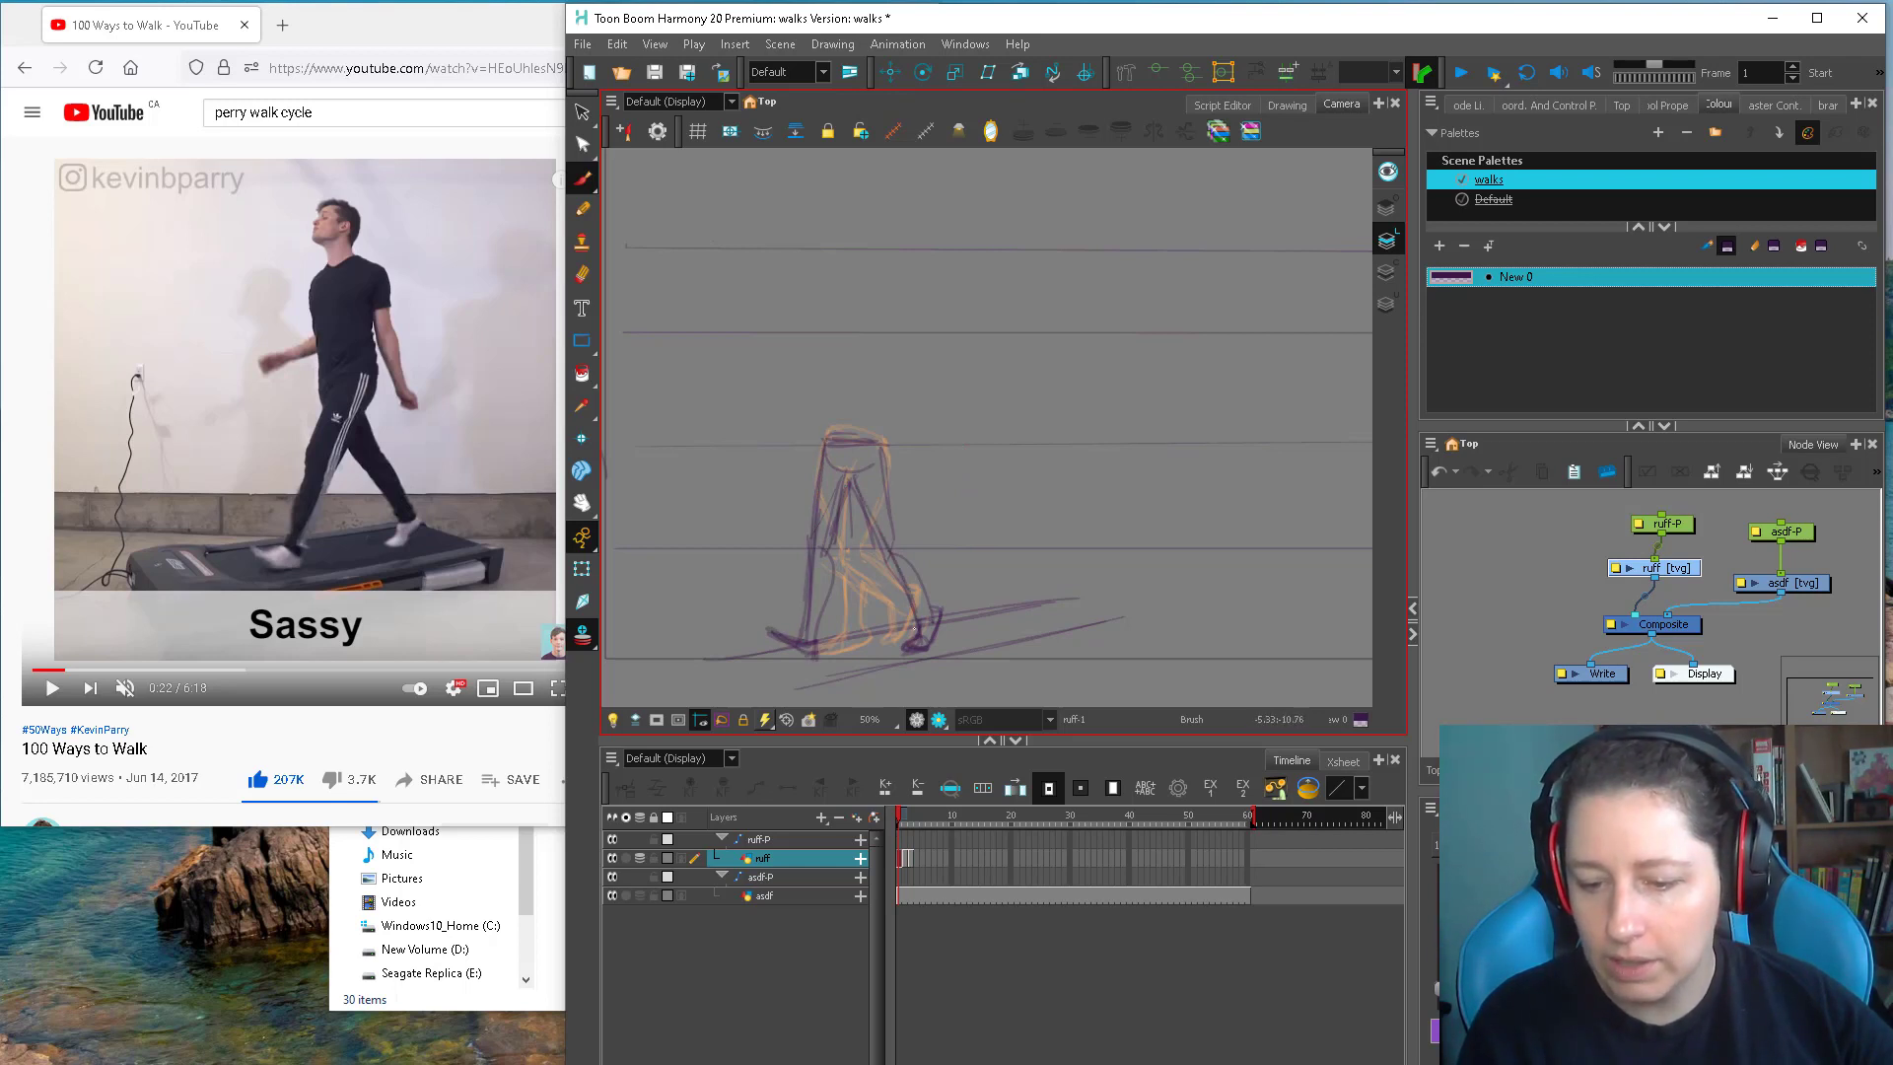
# Sketch the next passing pose on frame 4 from the reference: tilted pelvis, planted supporting leg and bent passing leg
pyautogui.click(909, 817)
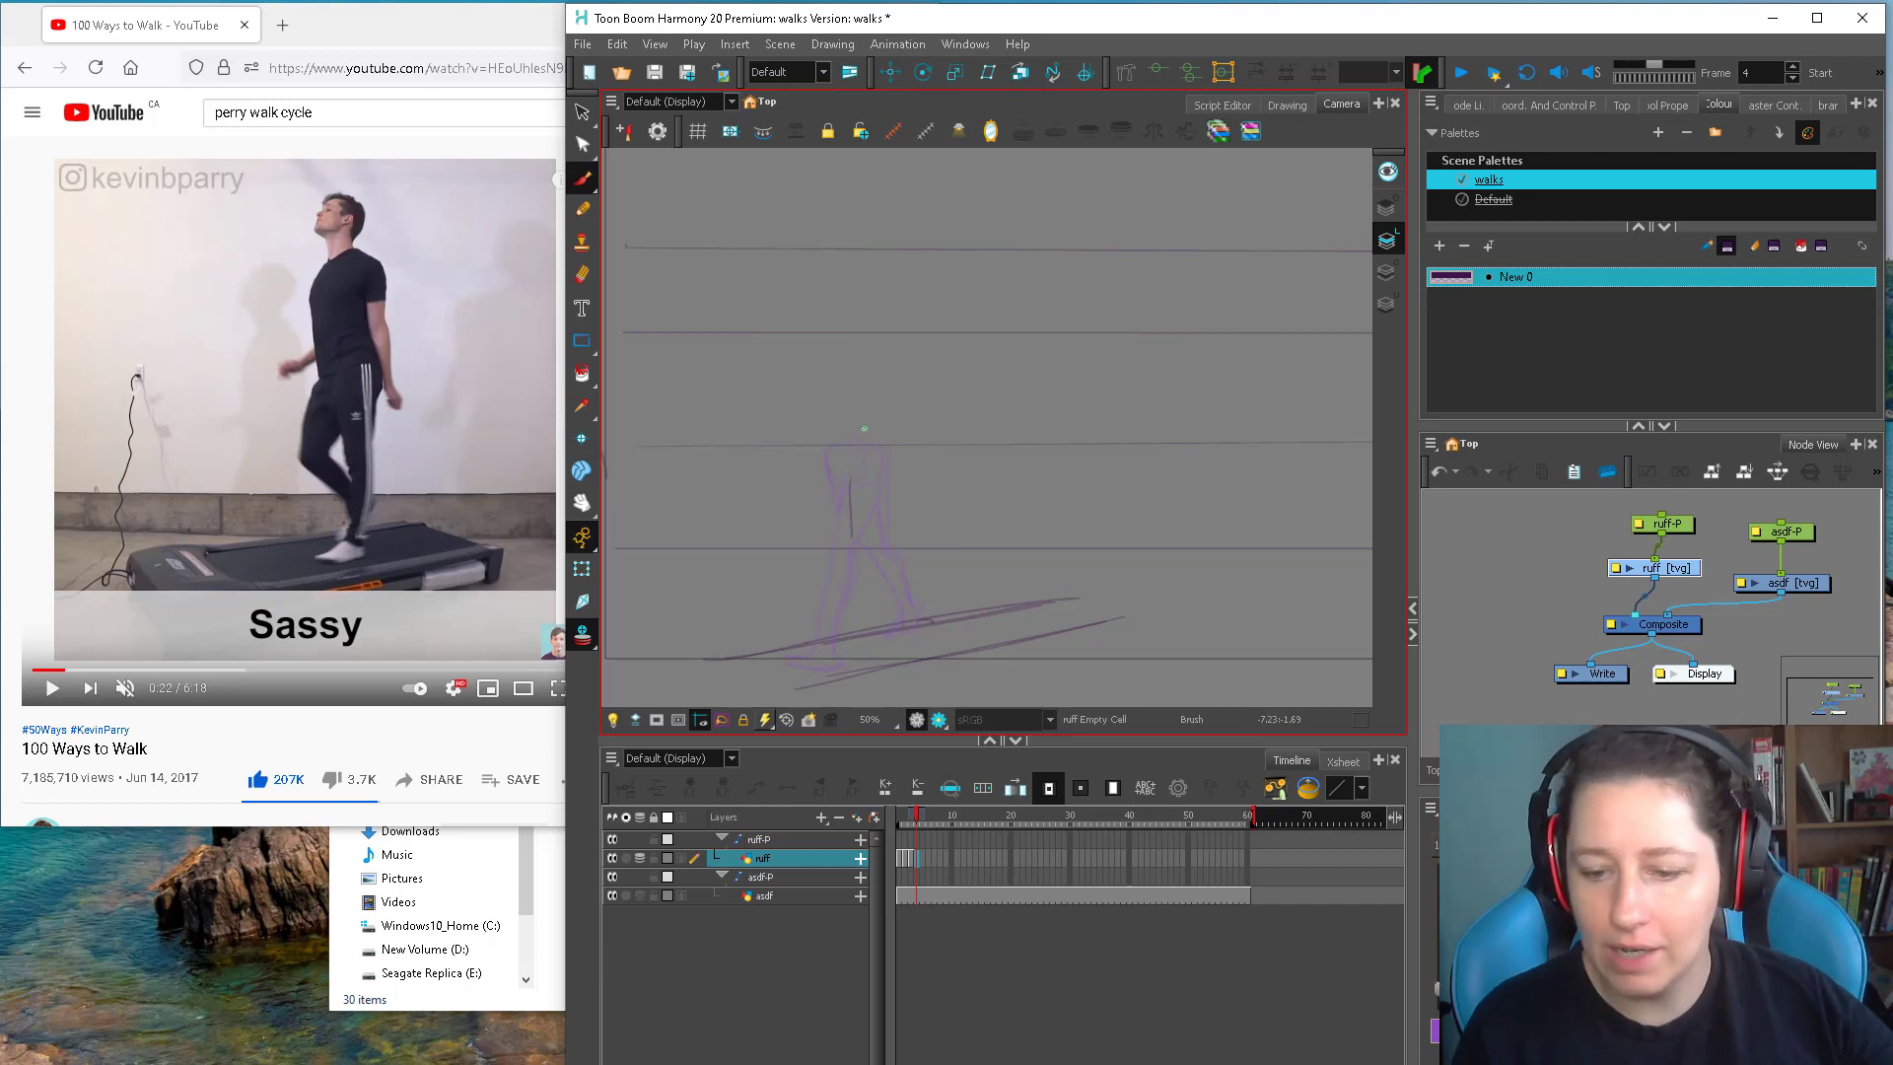
pyautogui.moveTo(863, 429)
pyautogui.mouseDown()
pyautogui.moveTo(830, 438)
pyautogui.moveTo(882, 435)
pyautogui.moveTo(826, 438)
pyautogui.moveTo(889, 463)
pyautogui.moveTo(875, 659)
pyautogui.mouseUp()
pyautogui.moveTo(849, 666)
pyautogui.mouseDown()
pyautogui.moveTo(934, 644)
pyautogui.moveTo(845, 669)
pyautogui.moveTo(887, 446)
pyautogui.mouseUp()
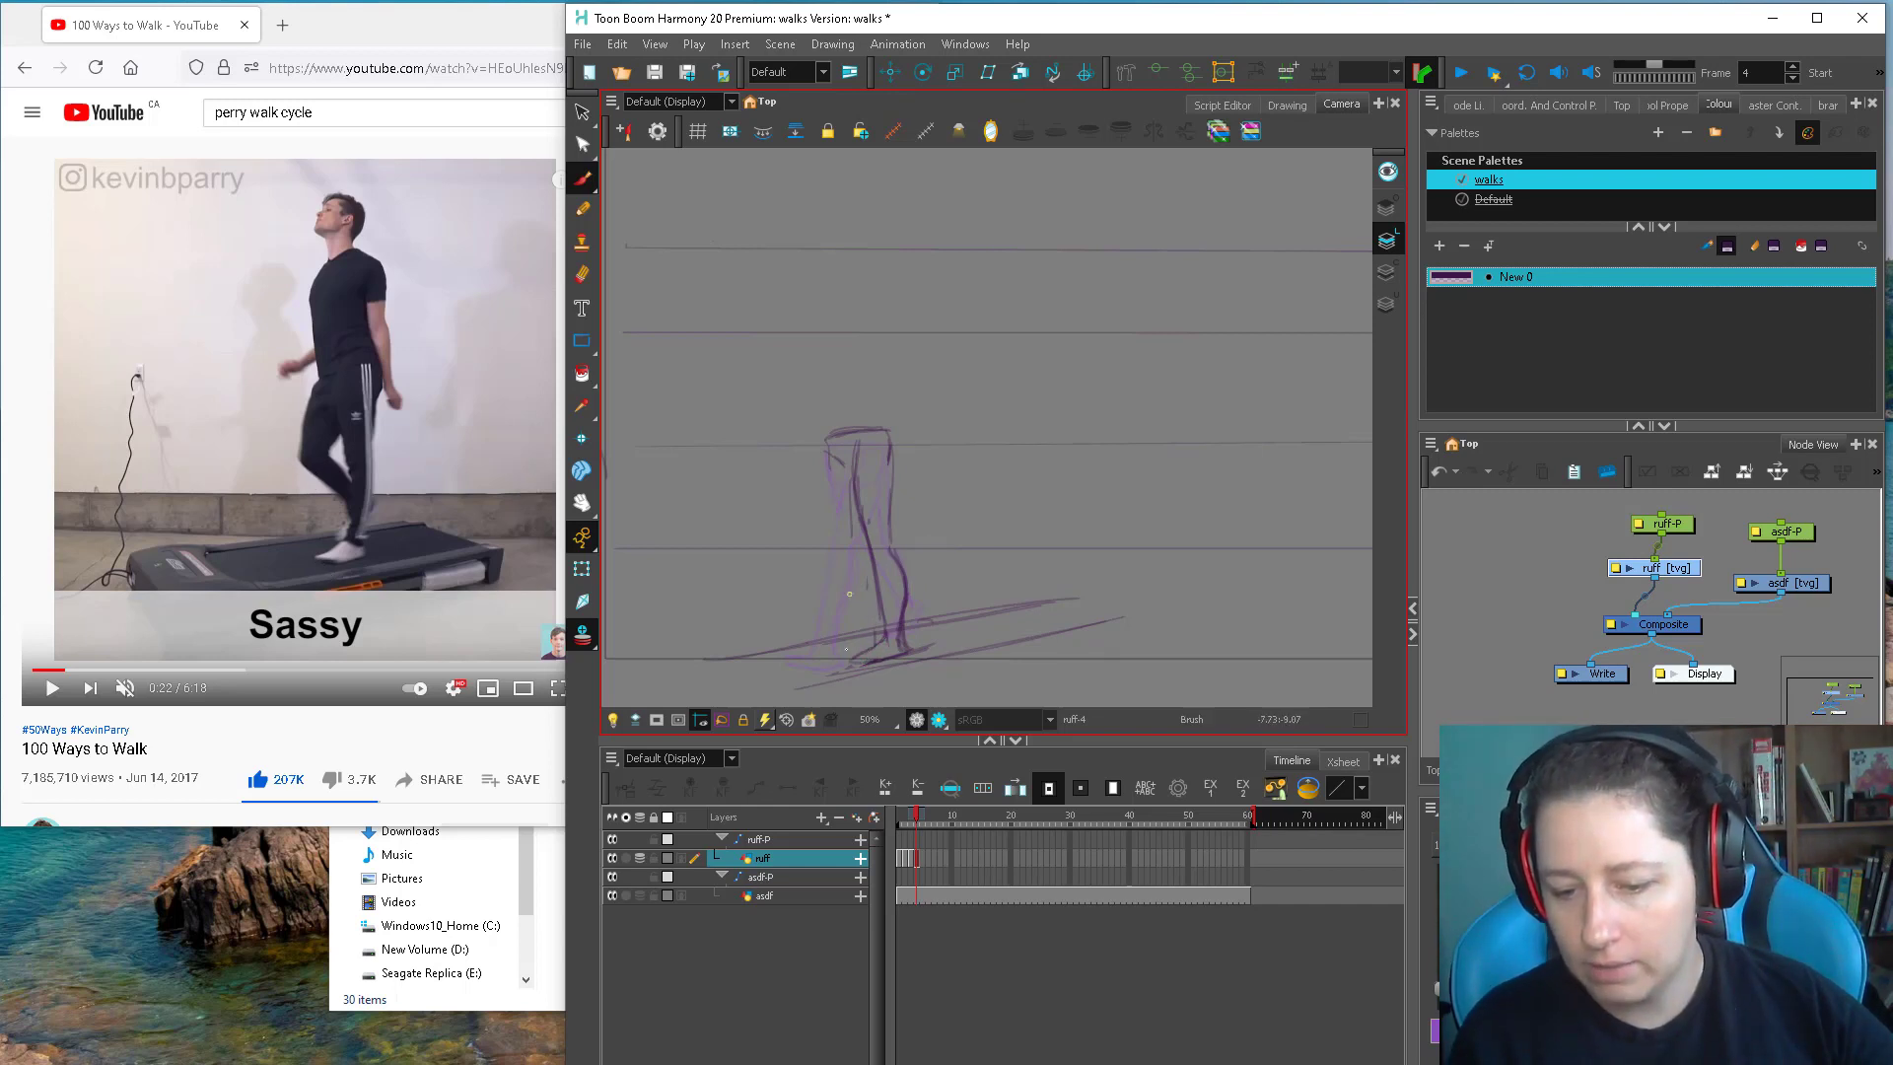
pyautogui.moveTo(849, 667)
pyautogui.mouseDown()
pyautogui.moveTo(857, 452)
pyautogui.moveTo(832, 496)
pyautogui.moveTo(836, 460)
pyautogui.moveTo(858, 567)
pyautogui.mouseUp()
pyautogui.moveTo(836, 463); pyautogui.dragTo(838, 533)
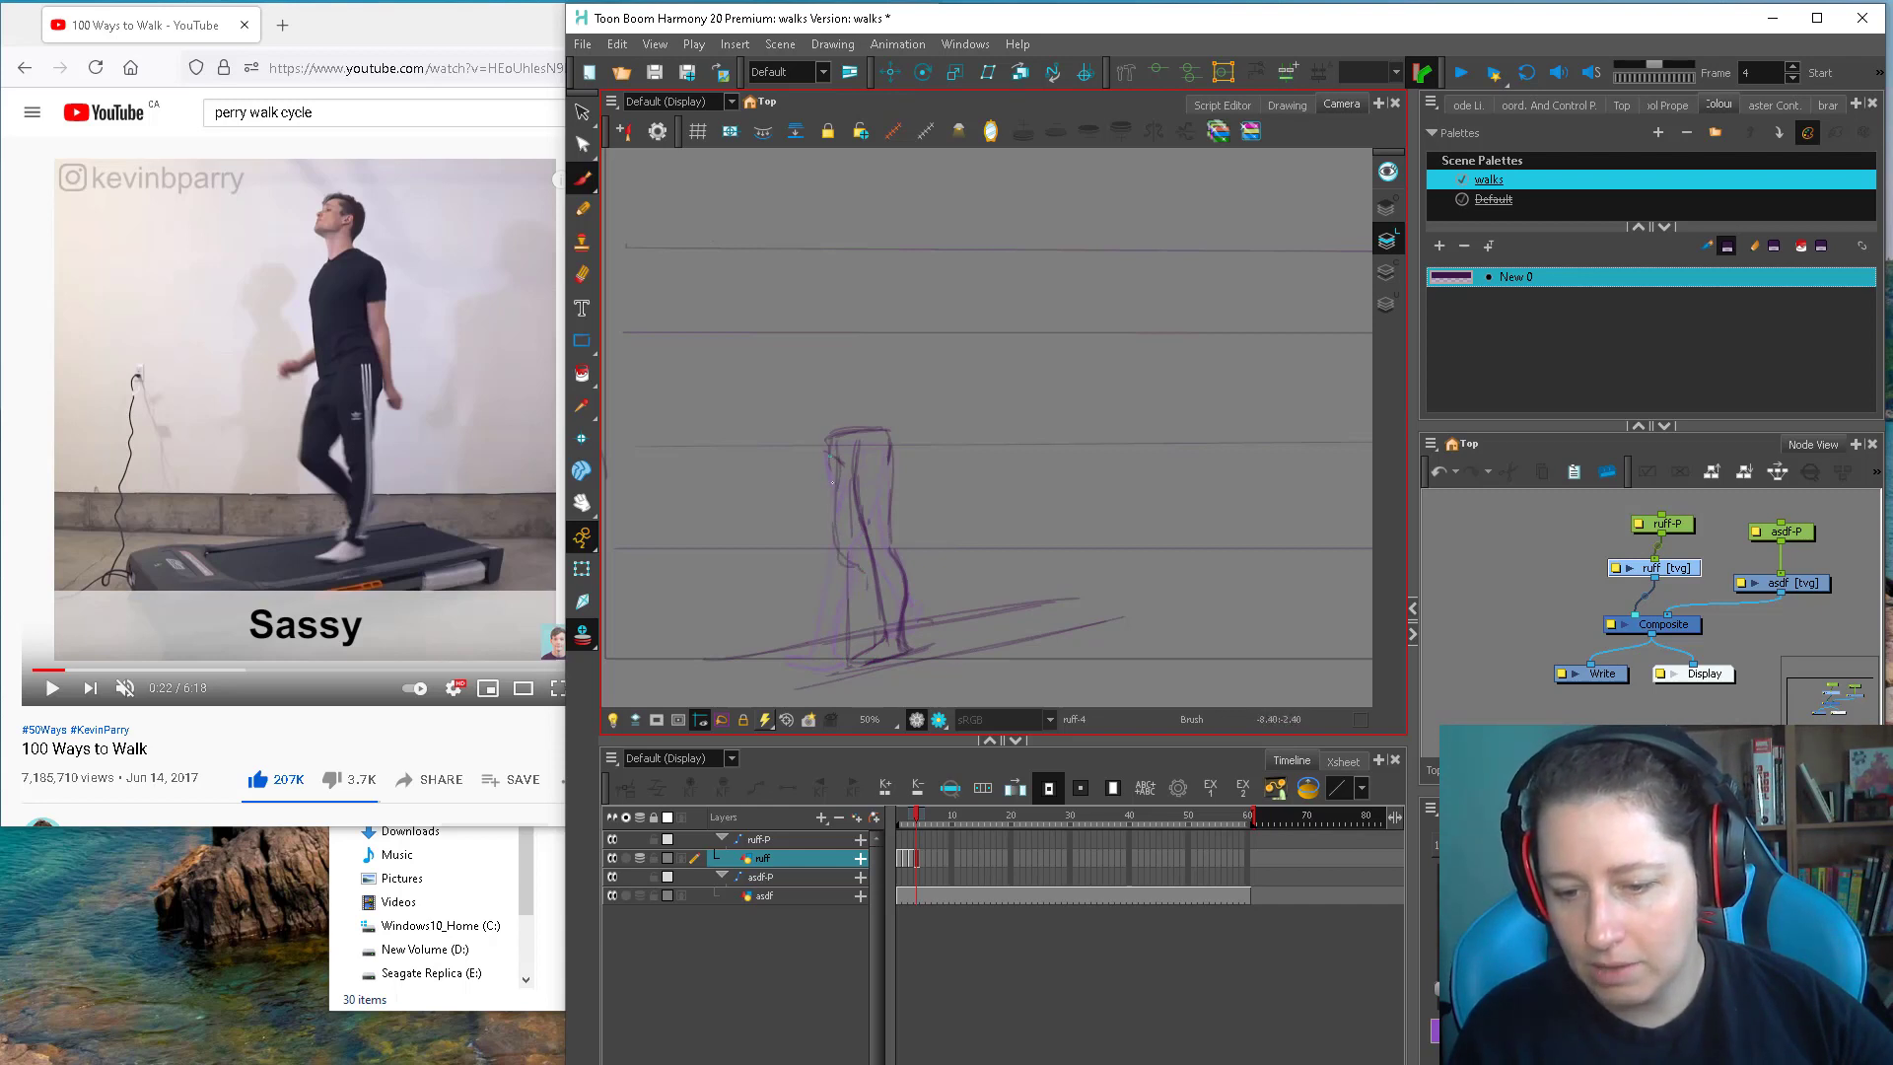
pyautogui.moveTo(828, 454); pyautogui.dragTo(850, 558)
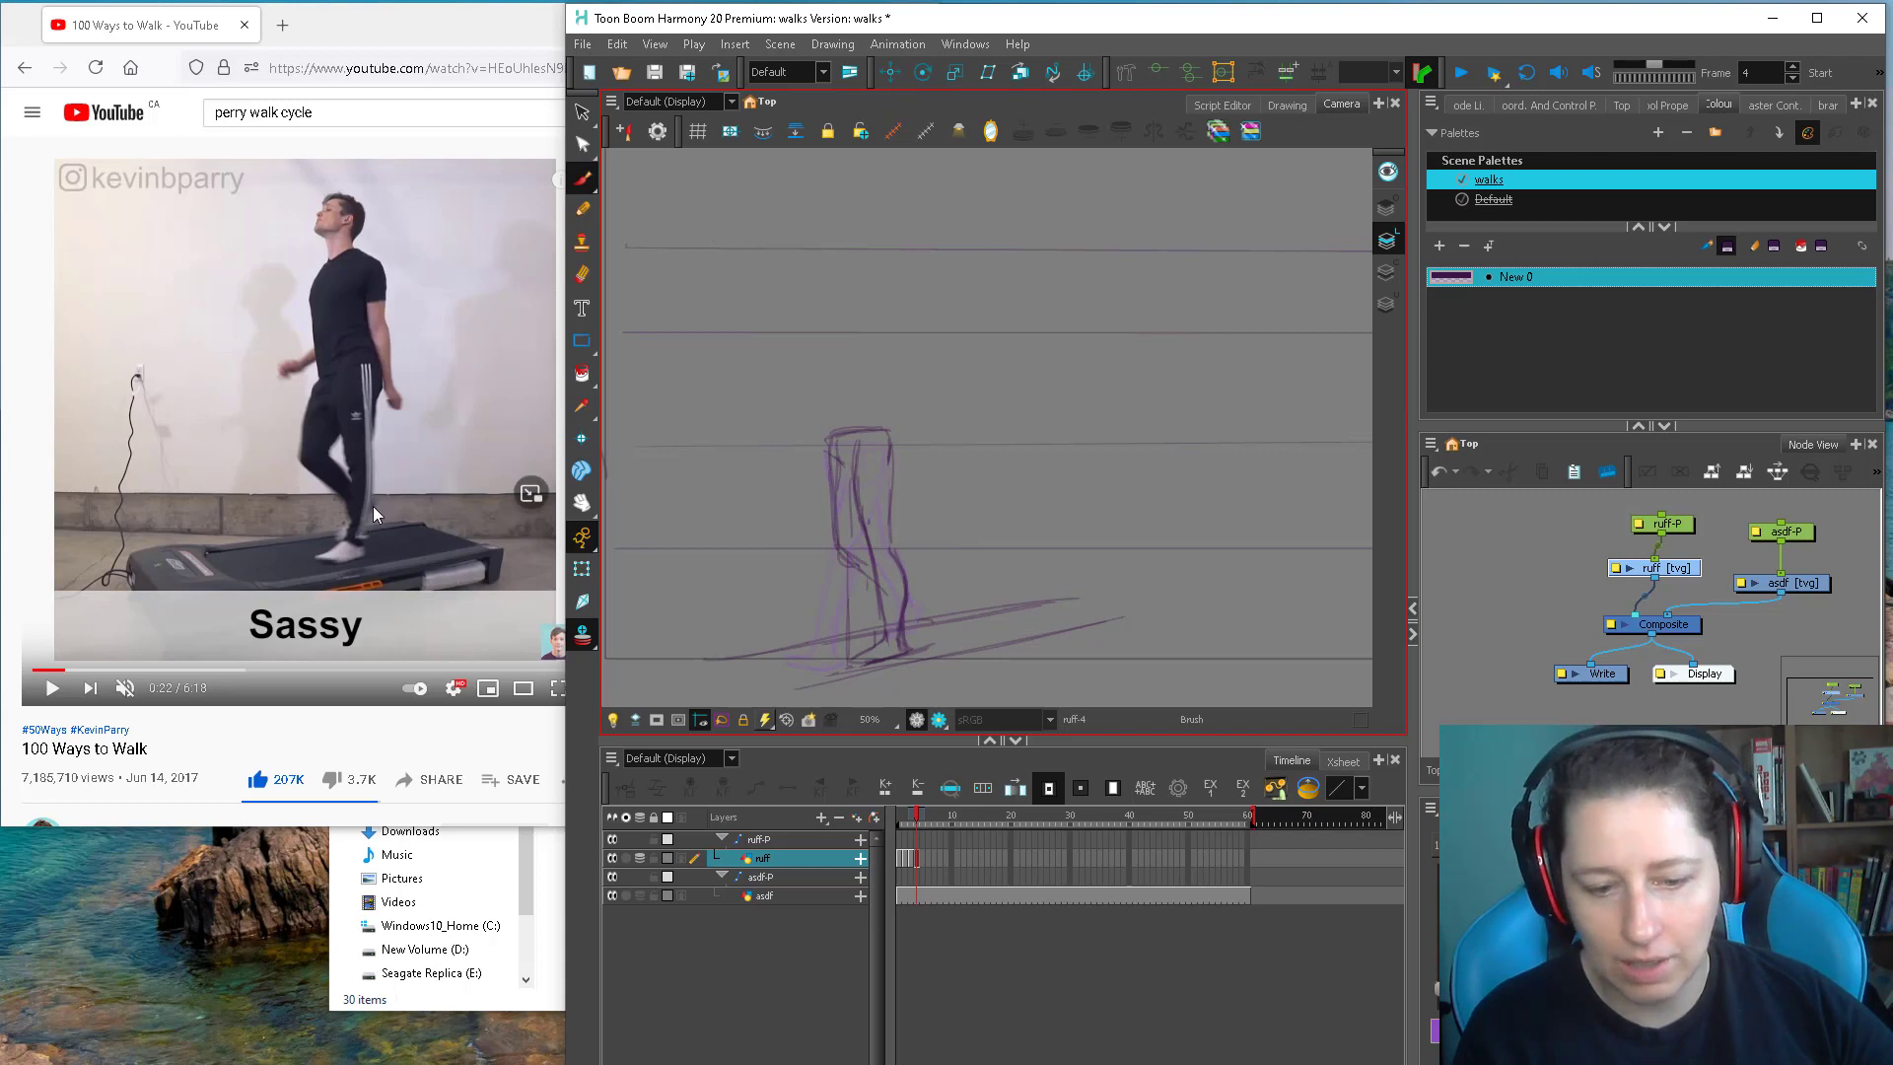
# Extend the exposure of ruff's drawings on frames 1 to 4 so each holds for four frames
pyautogui.click(899, 858)
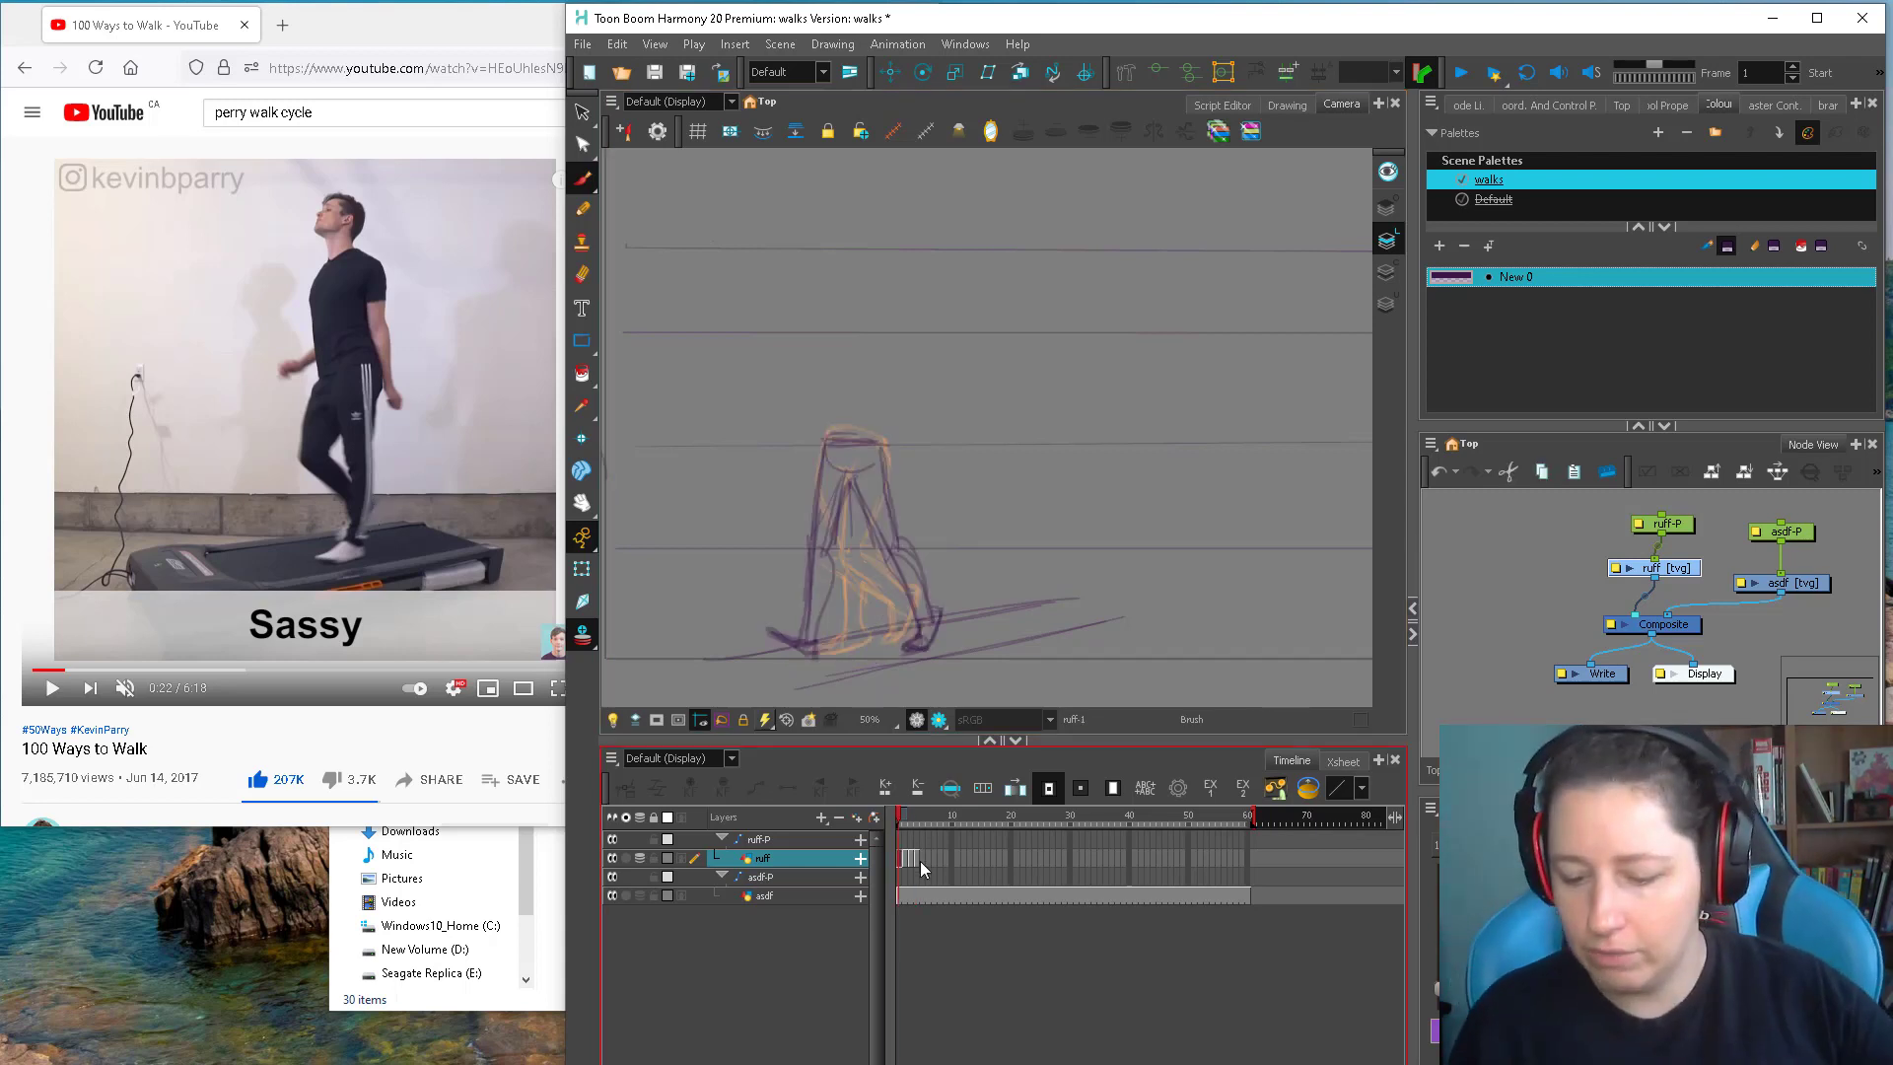
pyautogui.click(915, 860)
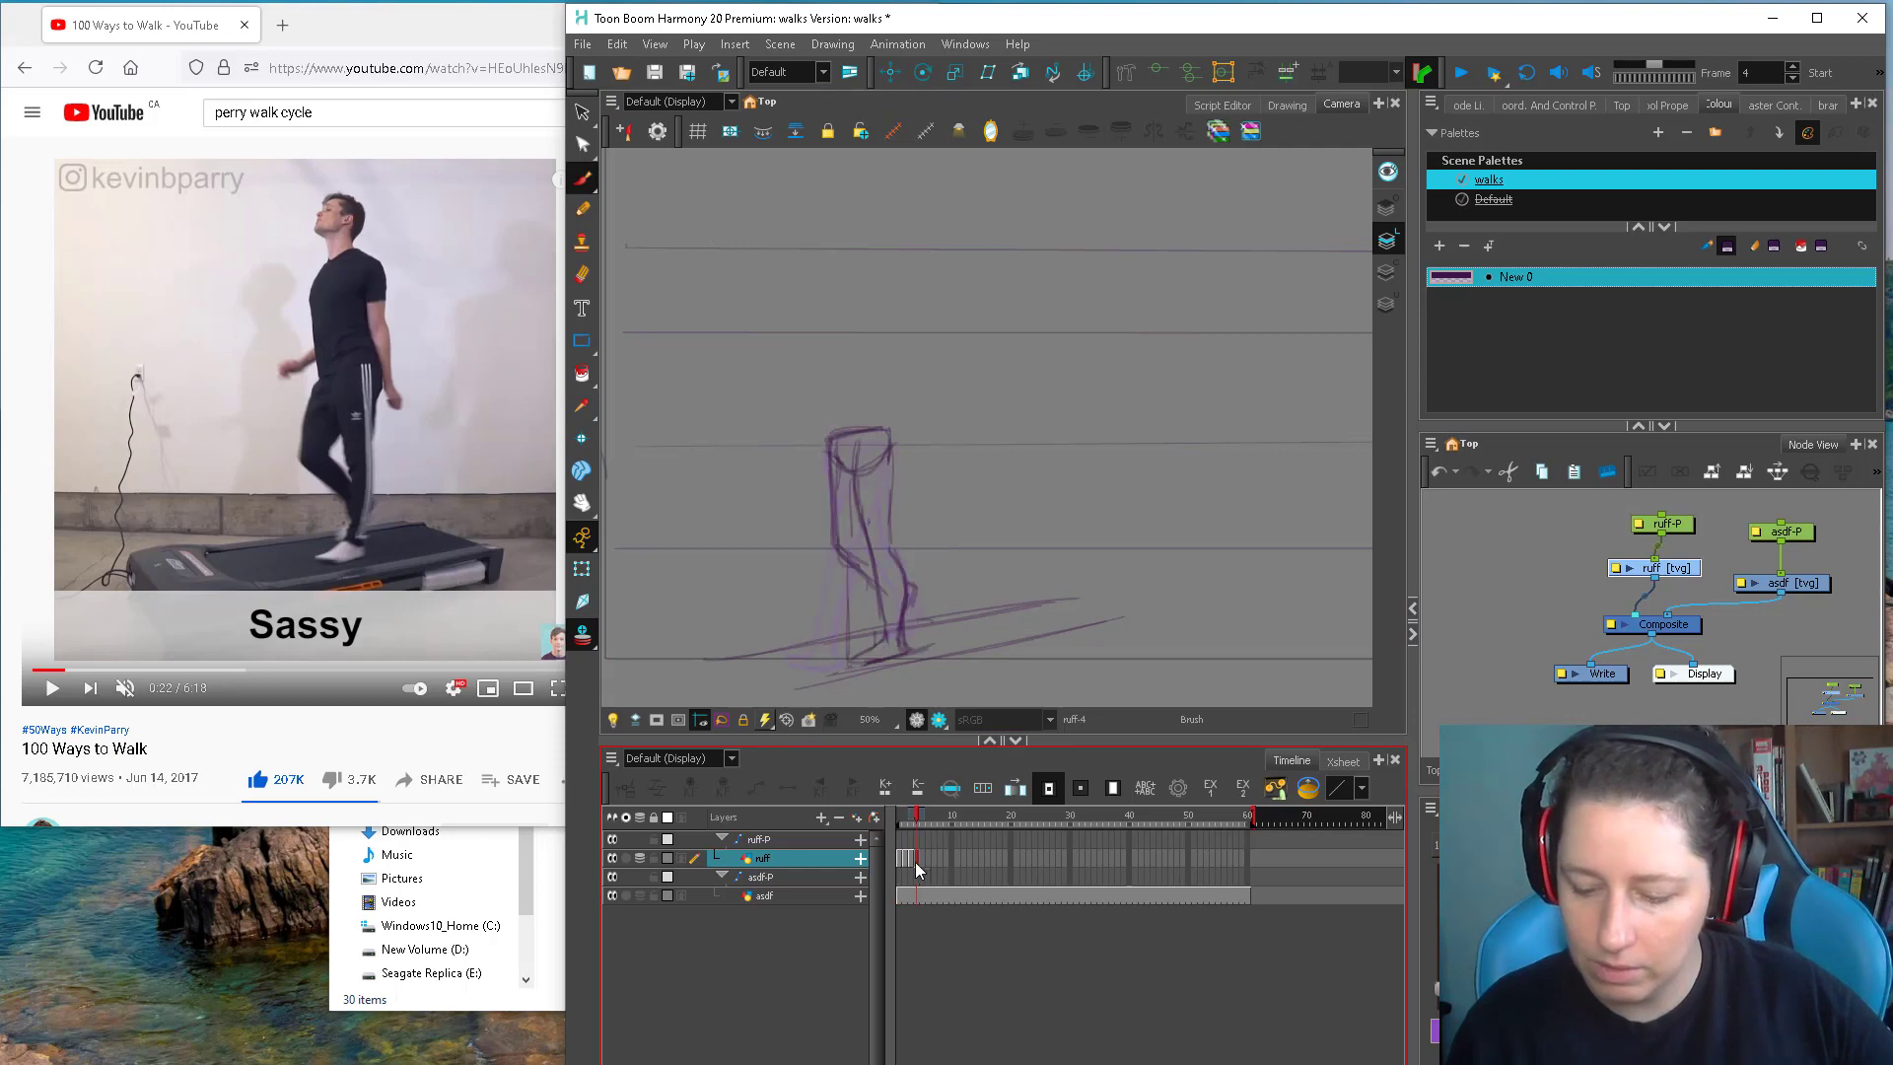
pyautogui.rightClick(912, 859)
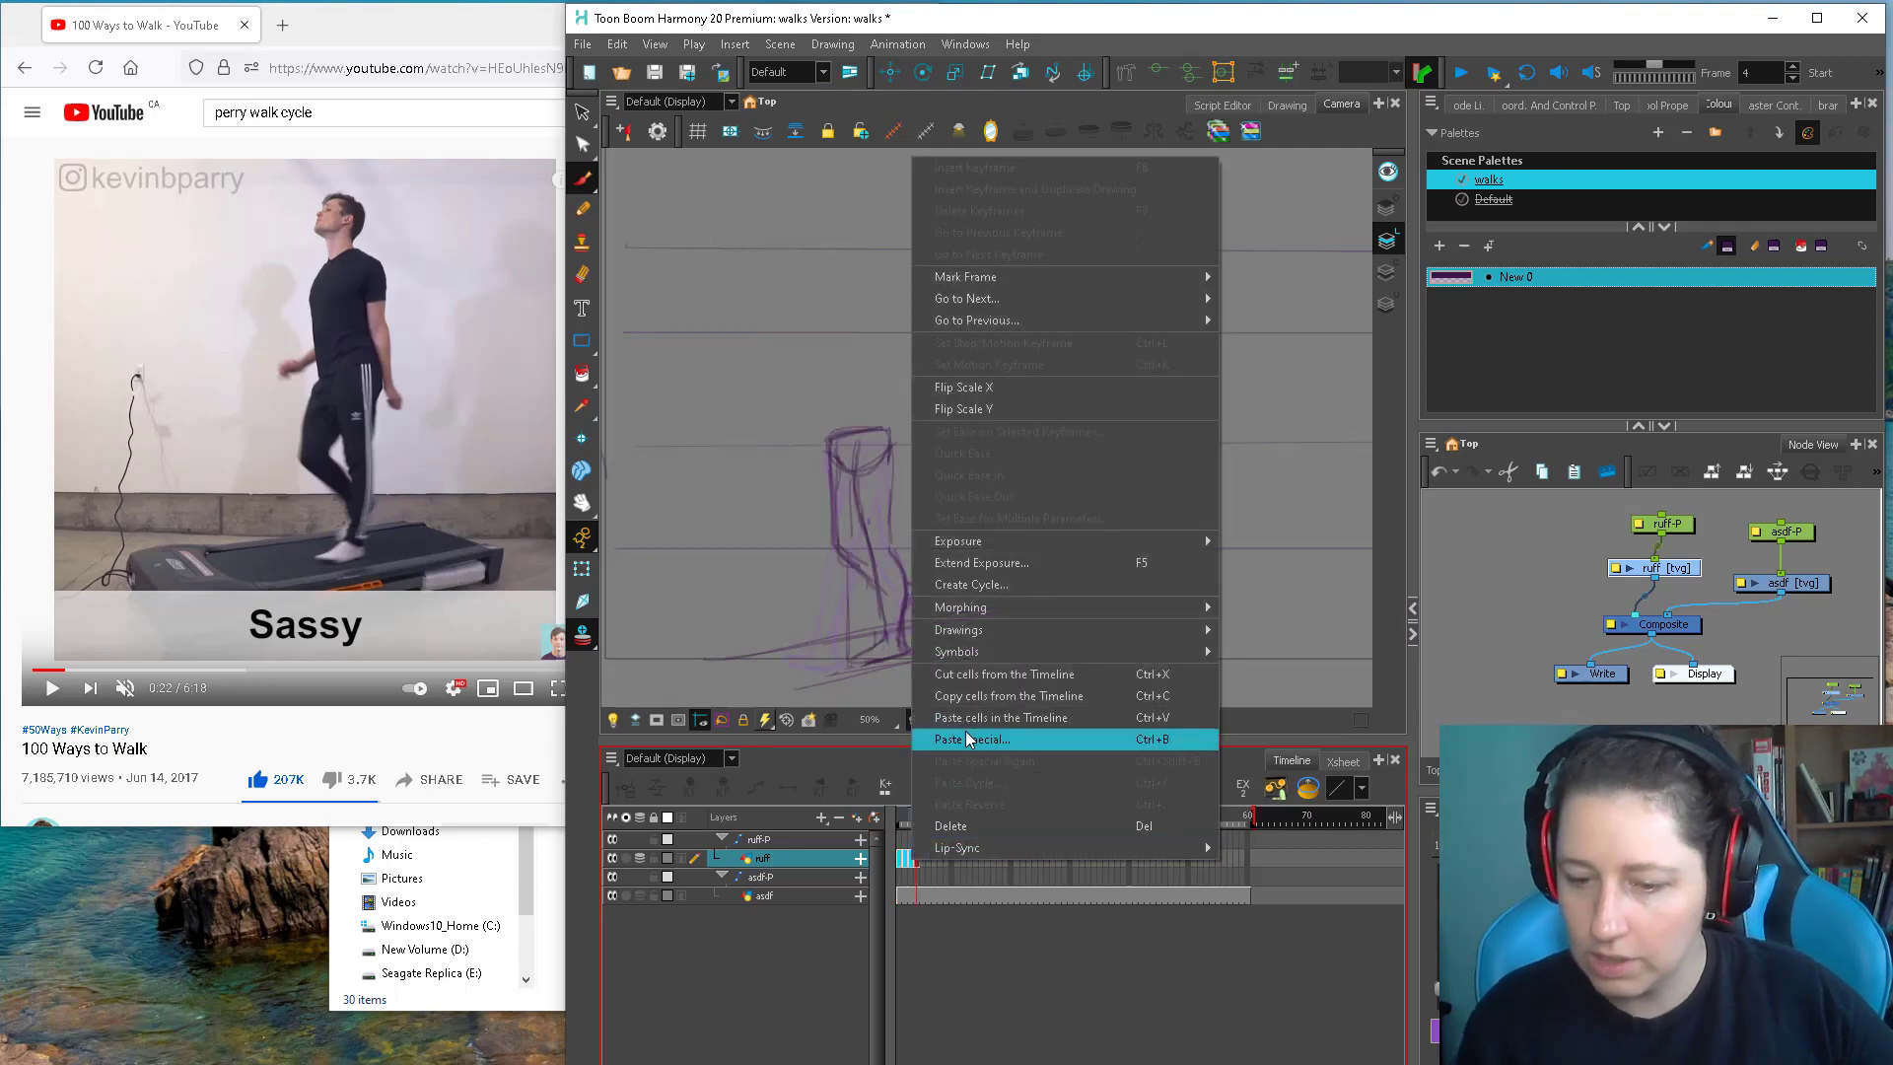
pyautogui.moveTo(1097, 541)
pyautogui.click(1319, 845)
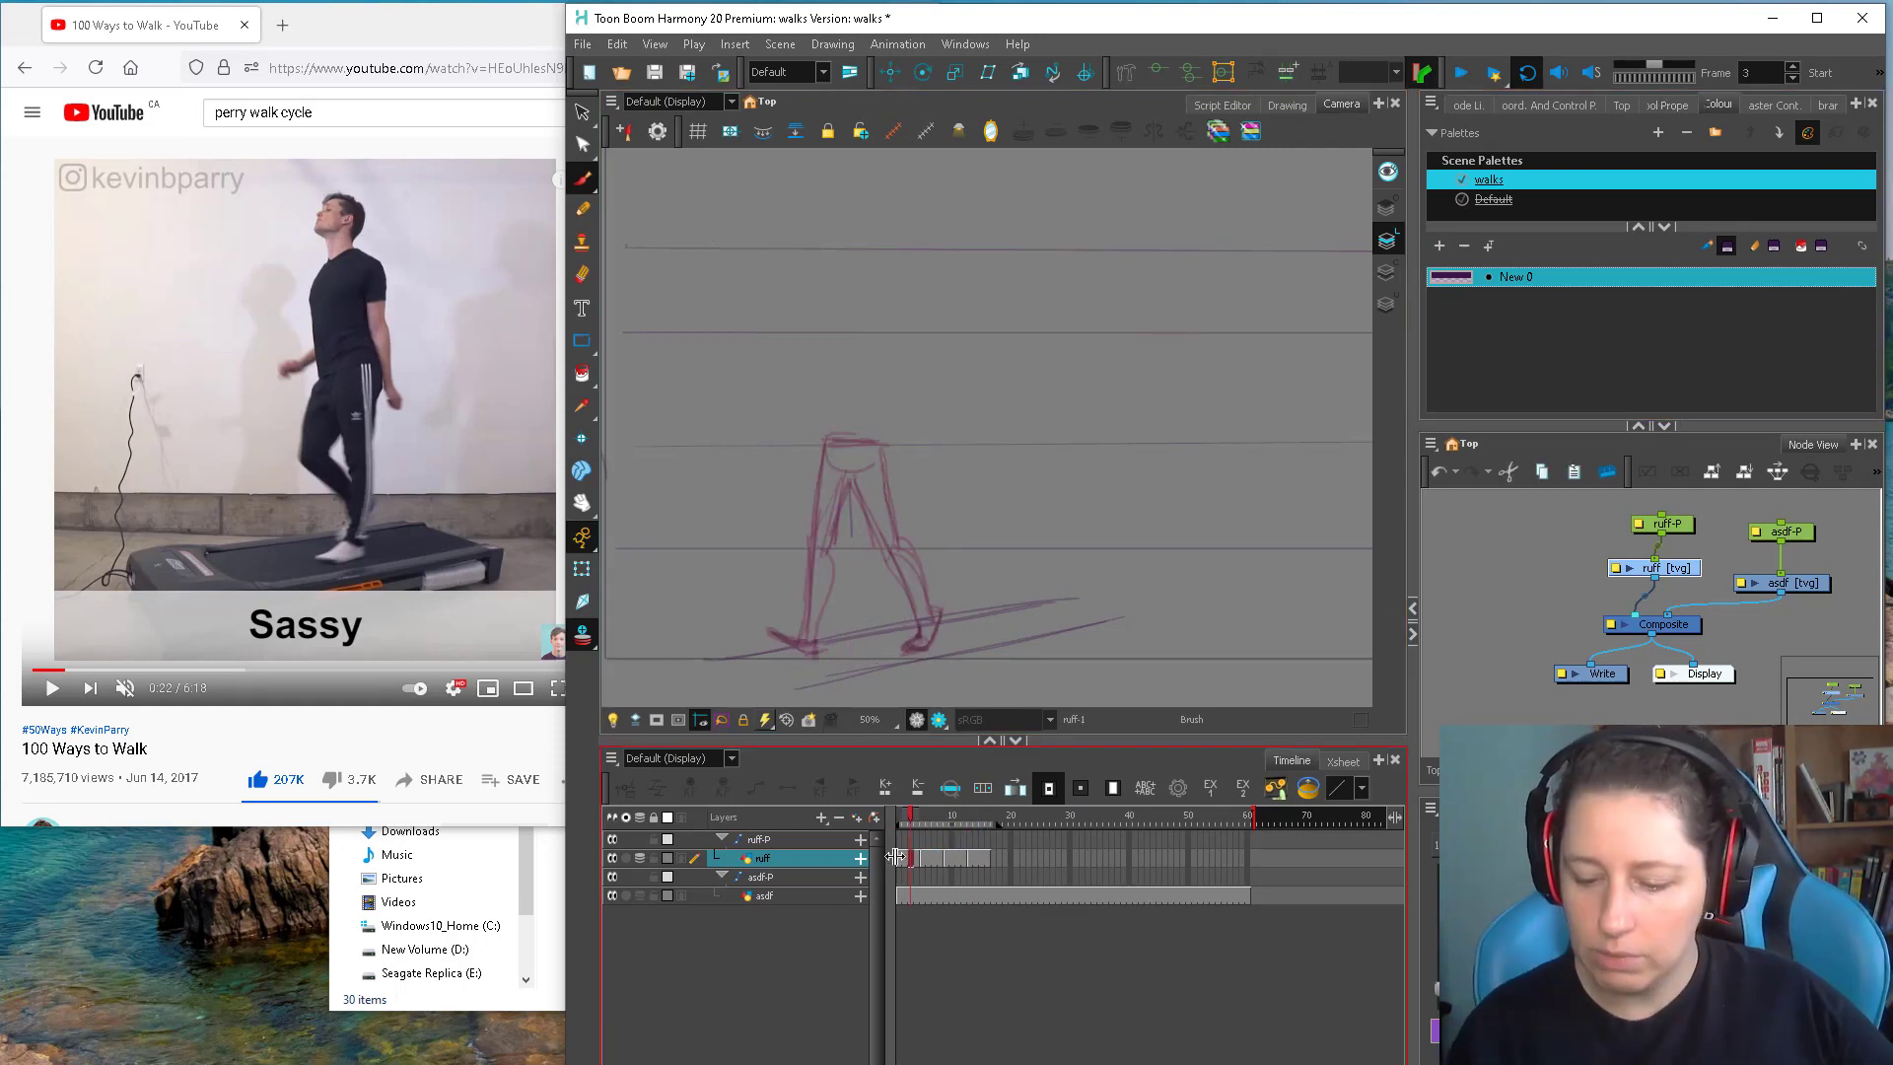
# Set the exposure of ruff's extended drawings back to one frame each
pyautogui.moveTo(894, 856); pyautogui.dragTo(986, 860)
pyautogui.rightClick(971, 867)
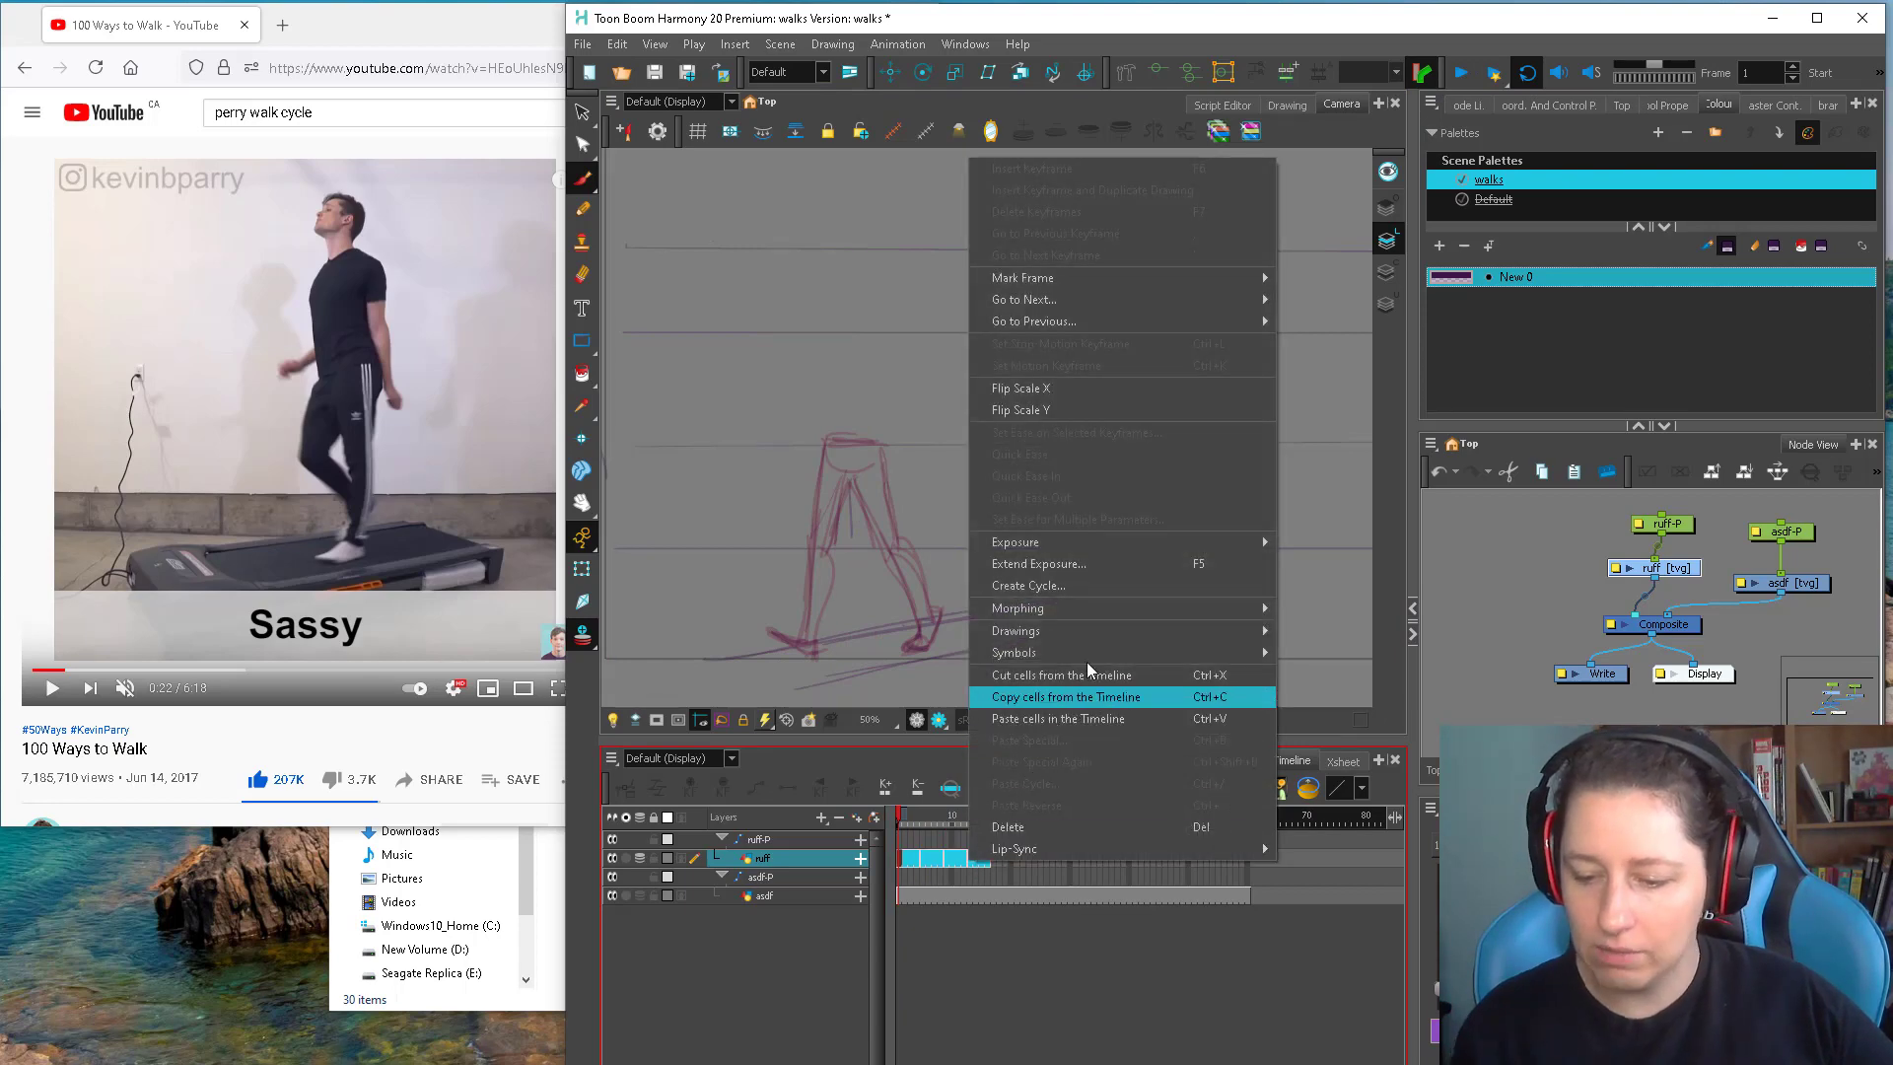
pyautogui.moveTo(1124, 542)
pyautogui.click(1385, 783)
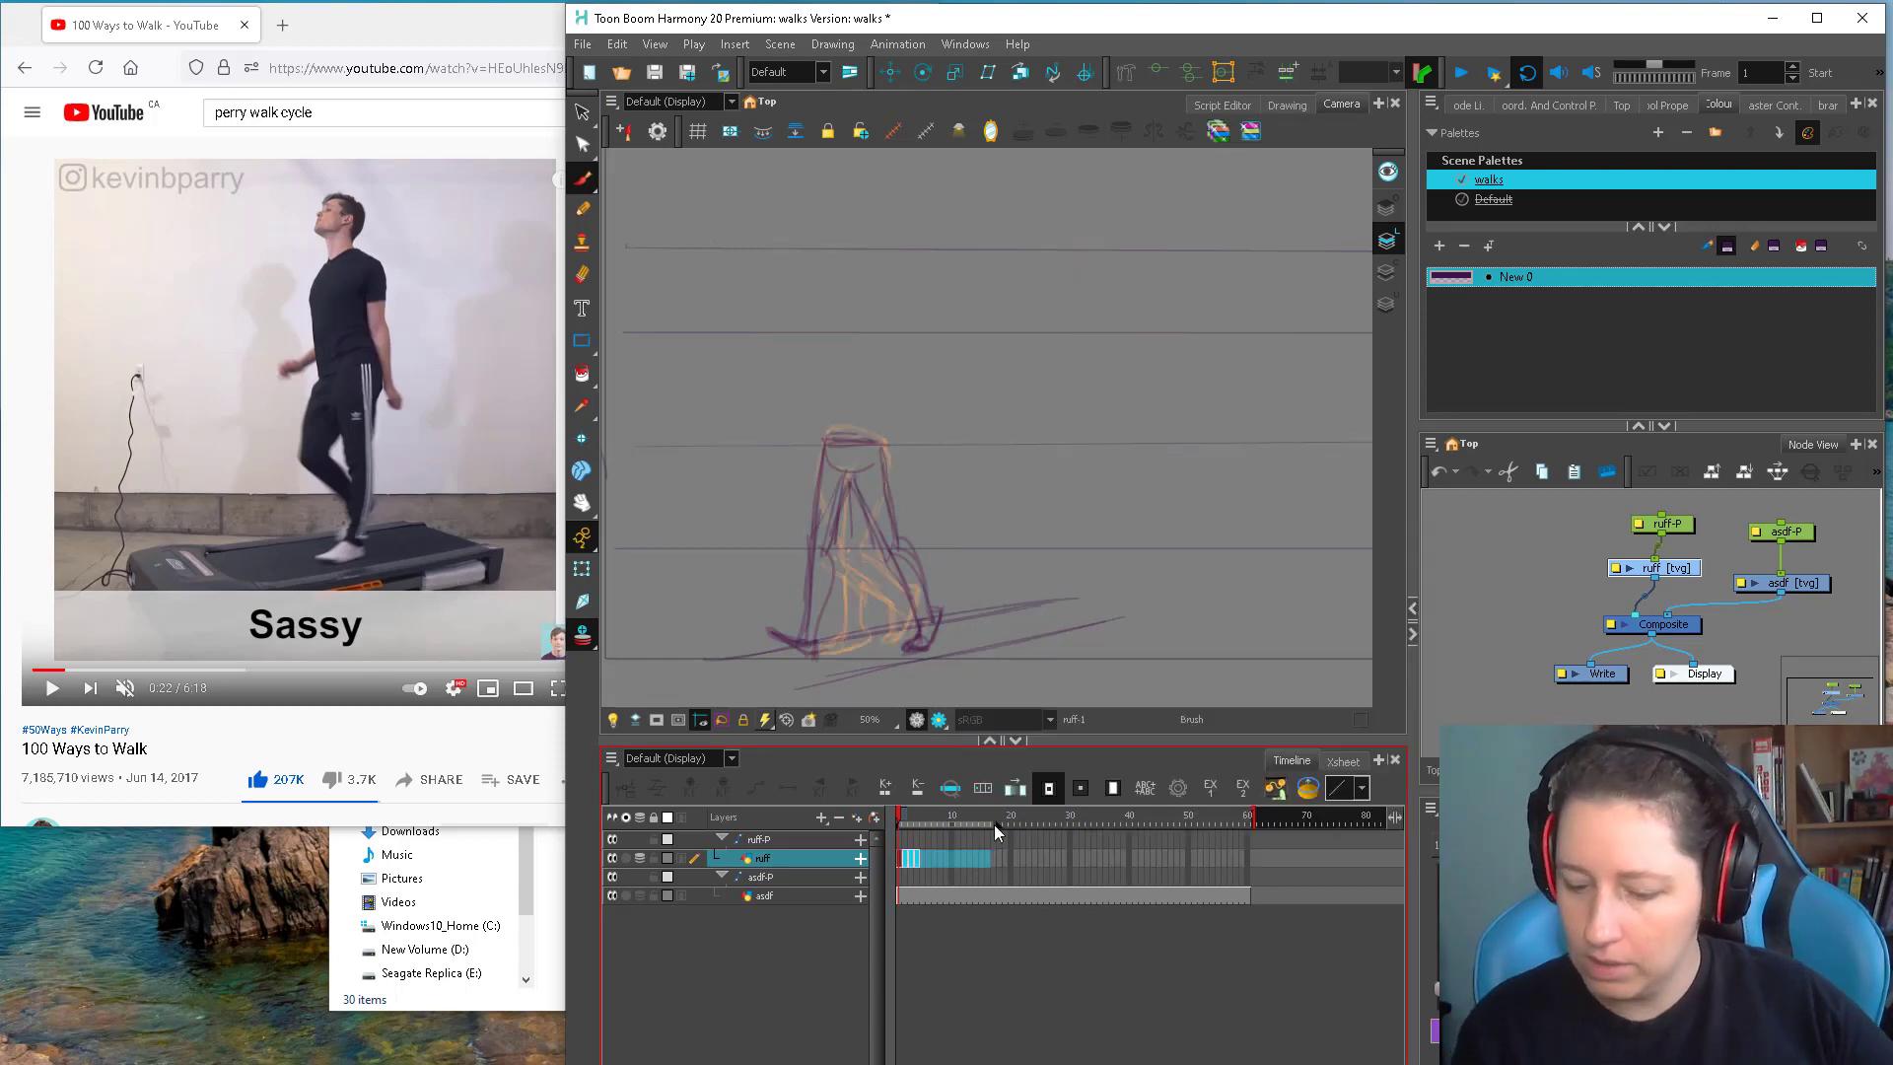
# Return to frame 1 and step through the roughed leg poses up to frame 4
pyautogui.moveTo(909, 818); pyautogui.dragTo(898, 819)
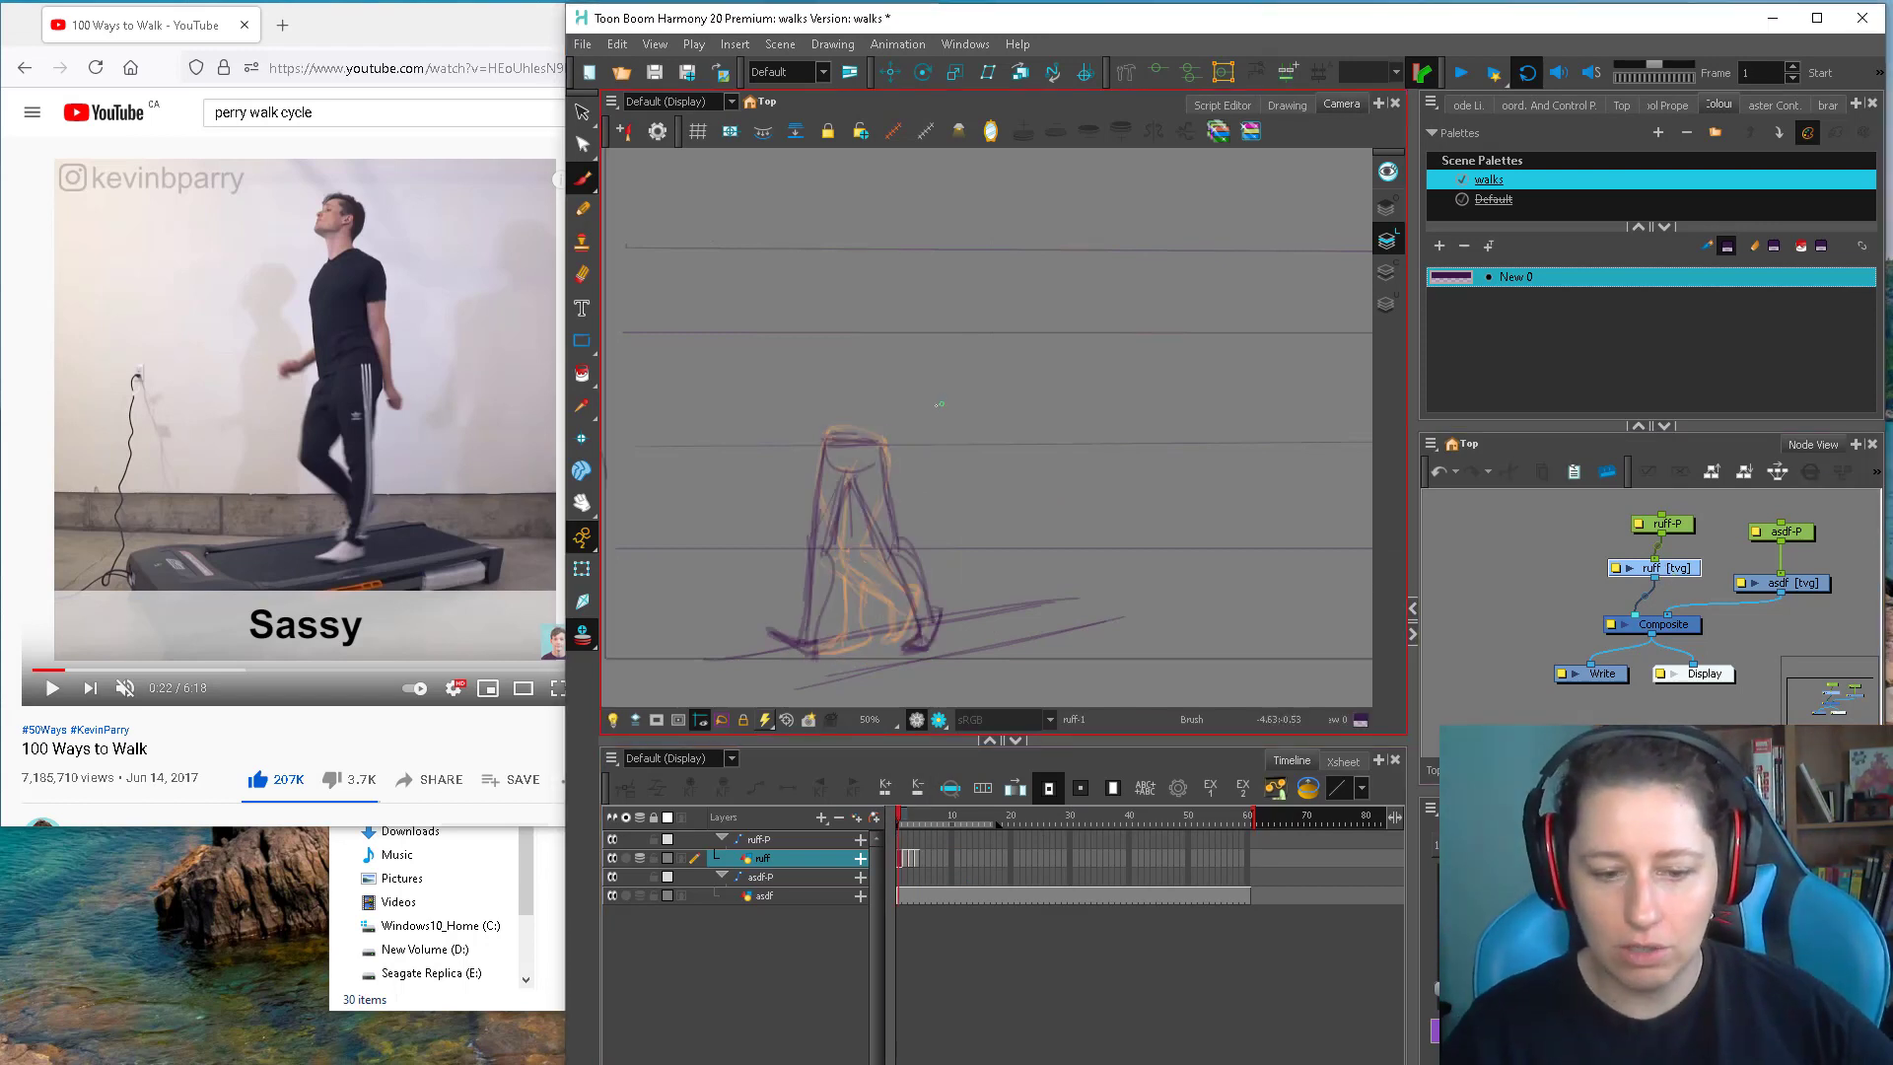
pyautogui.press('.')
pyautogui.press('.')
pyautogui.press('.')
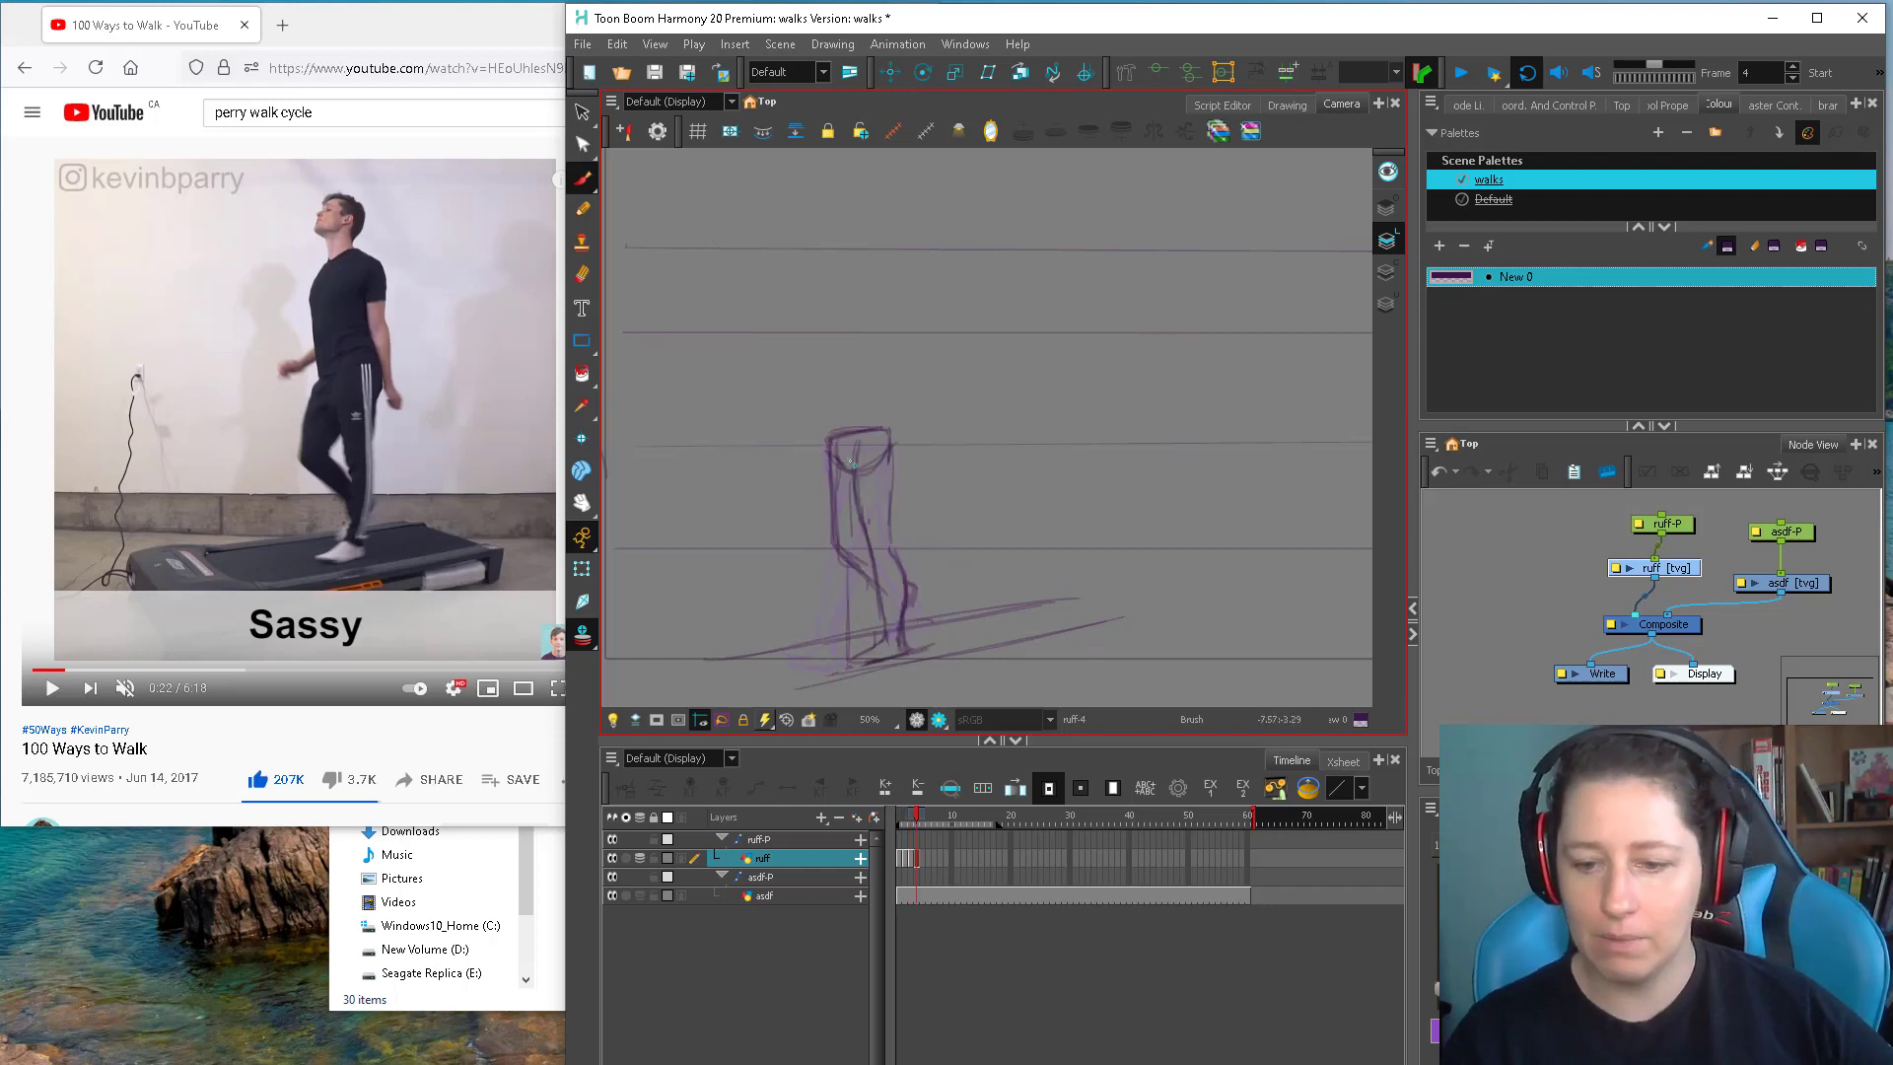
# Sketch a spine curve above frame 4's pelvis and, beside the figure, an example torso with opposing shoulder and hip tilts and angled arms
pyautogui.moveTo(844, 424); pyautogui.dragTo(863, 342)
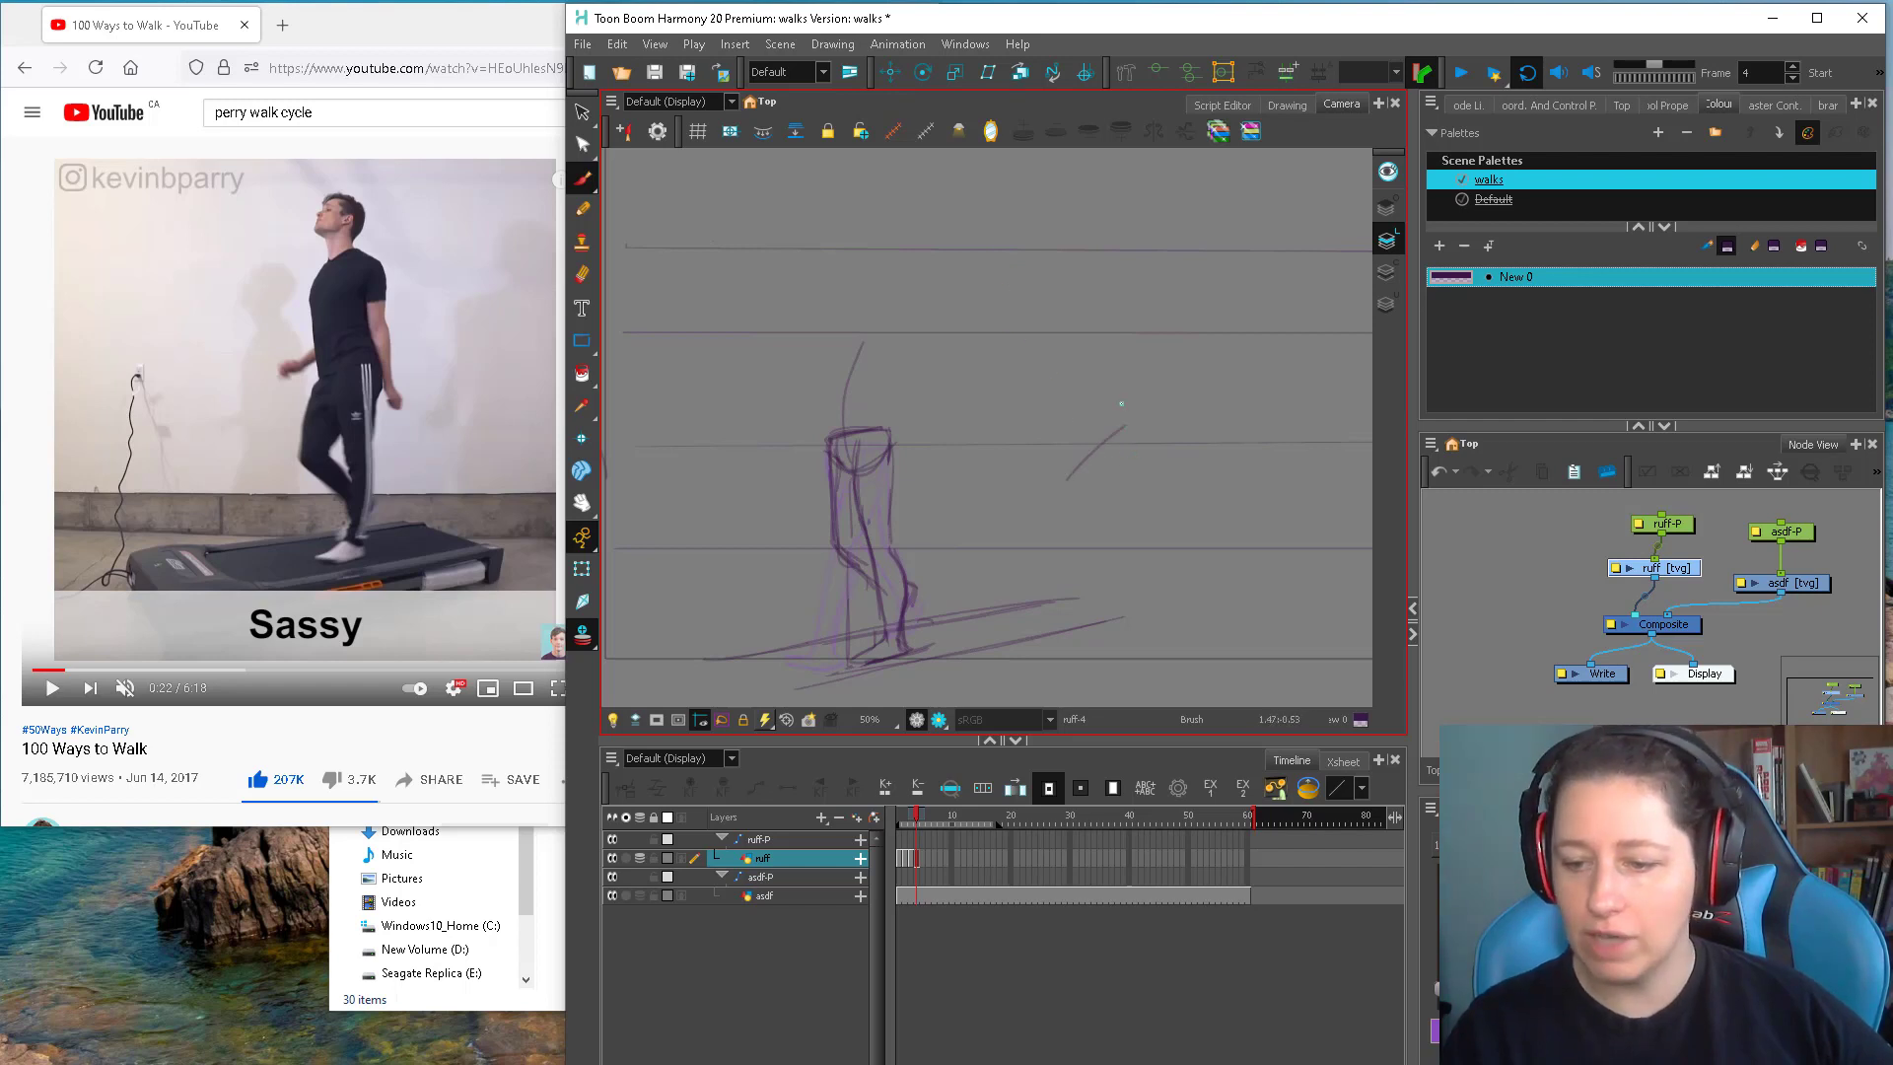
pyautogui.moveTo(1060, 340); pyautogui.dragTo(1122, 355)
pyautogui.moveTo(1066, 467); pyautogui.dragTo(1127, 434)
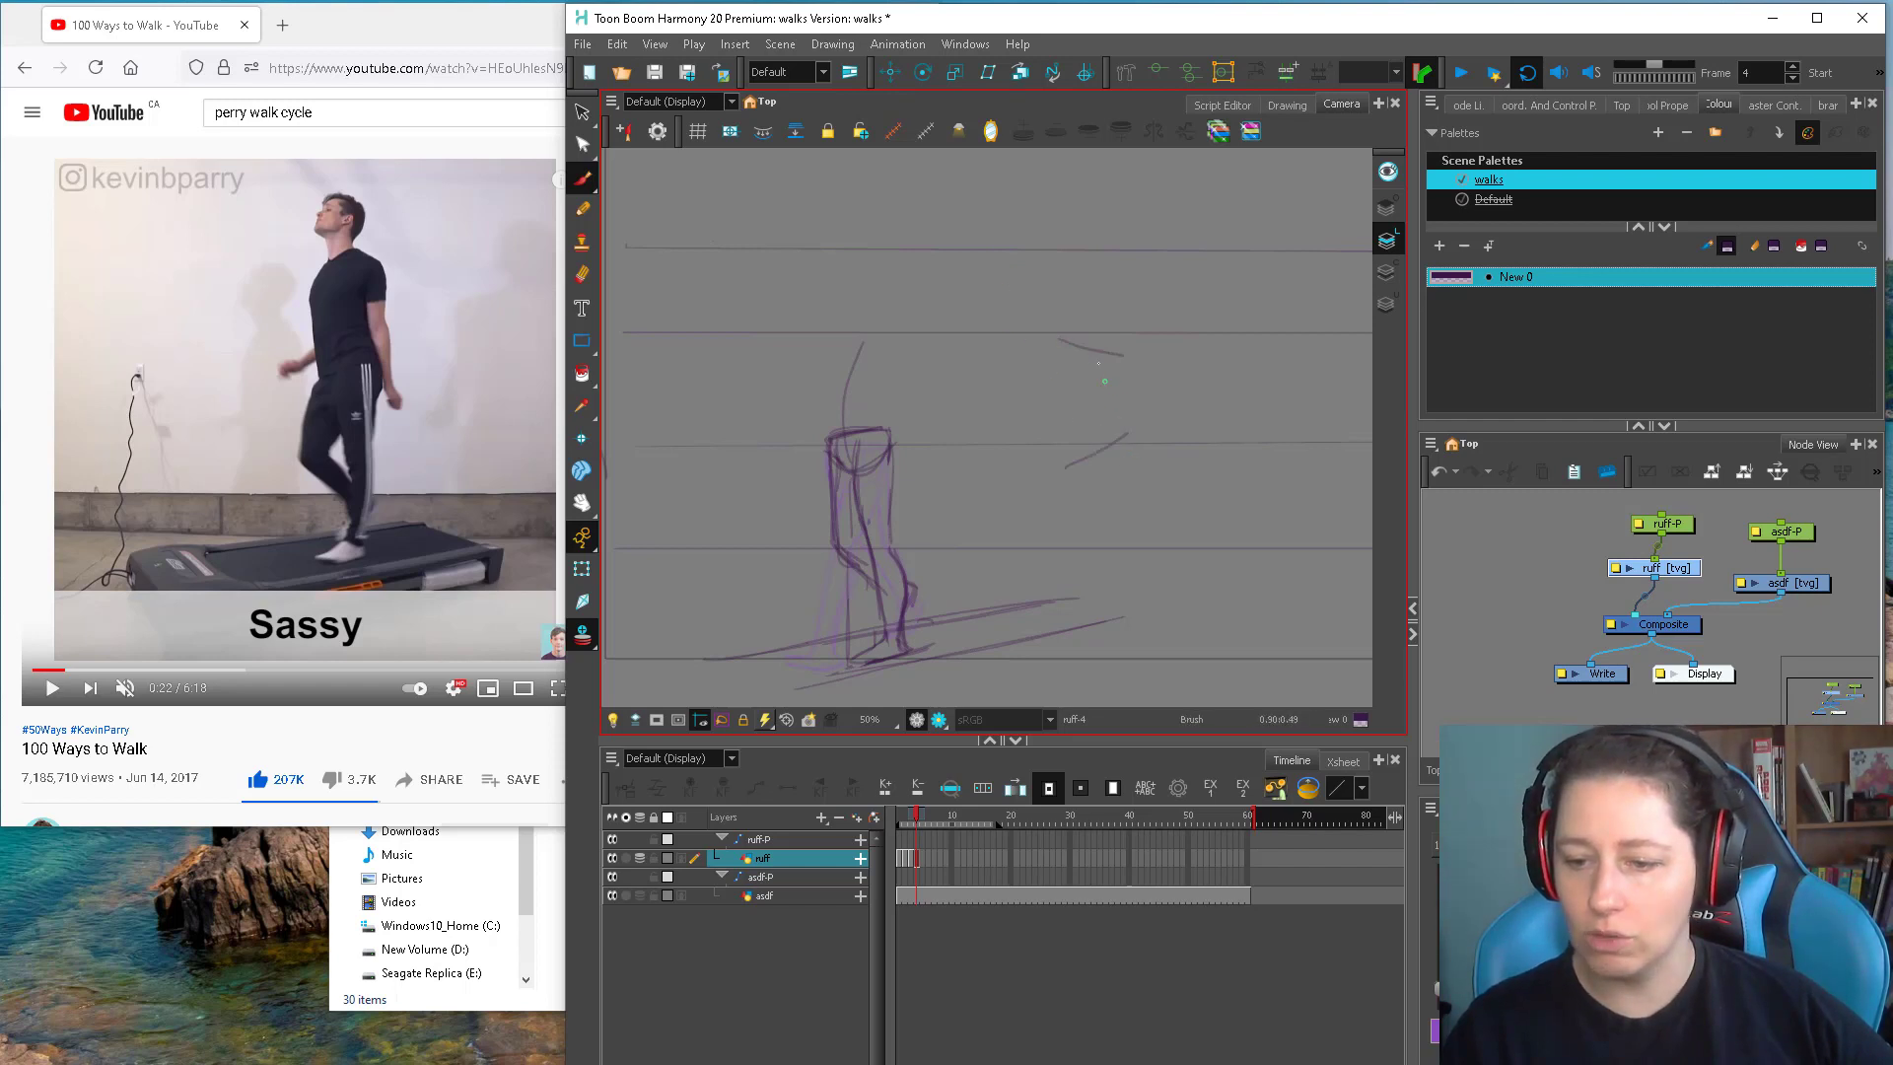
pyautogui.moveTo(1090, 337); pyautogui.dragTo(1104, 461)
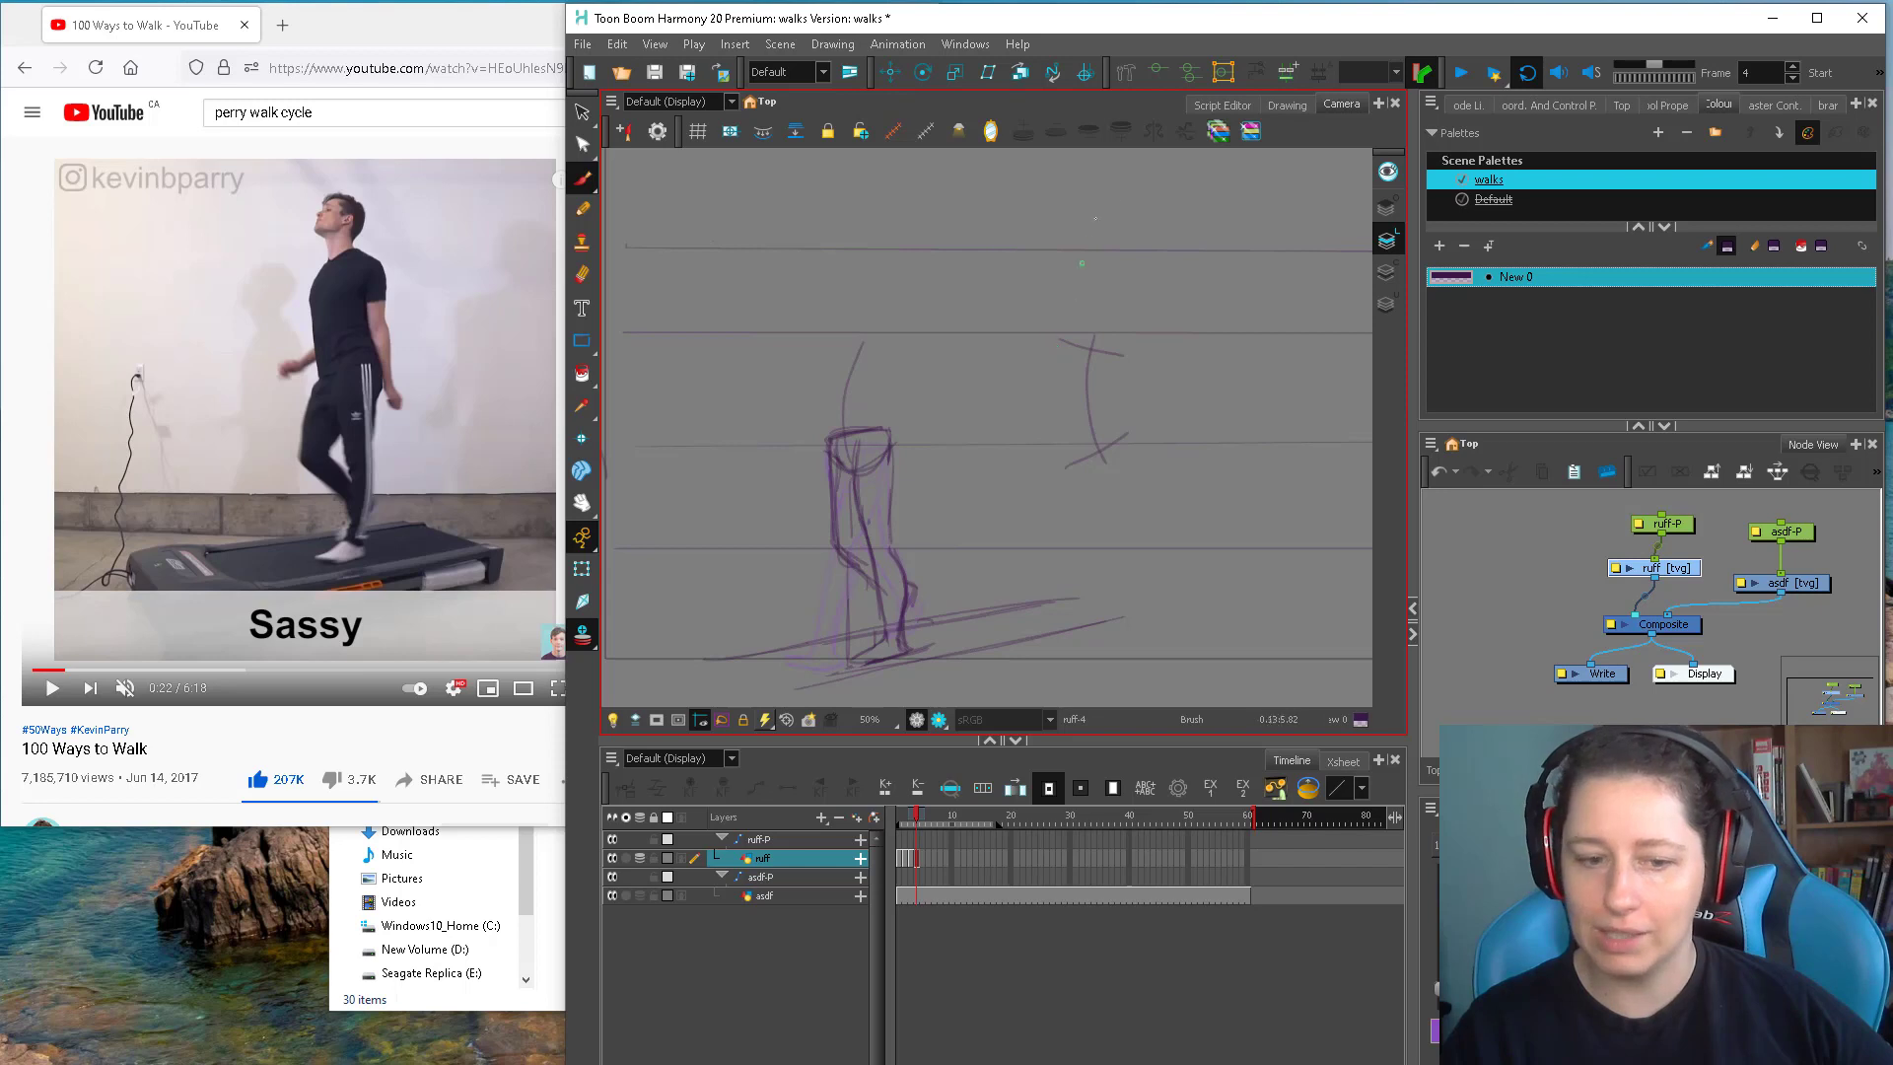
pyautogui.moveTo(1123, 359); pyautogui.dragTo(1140, 495)
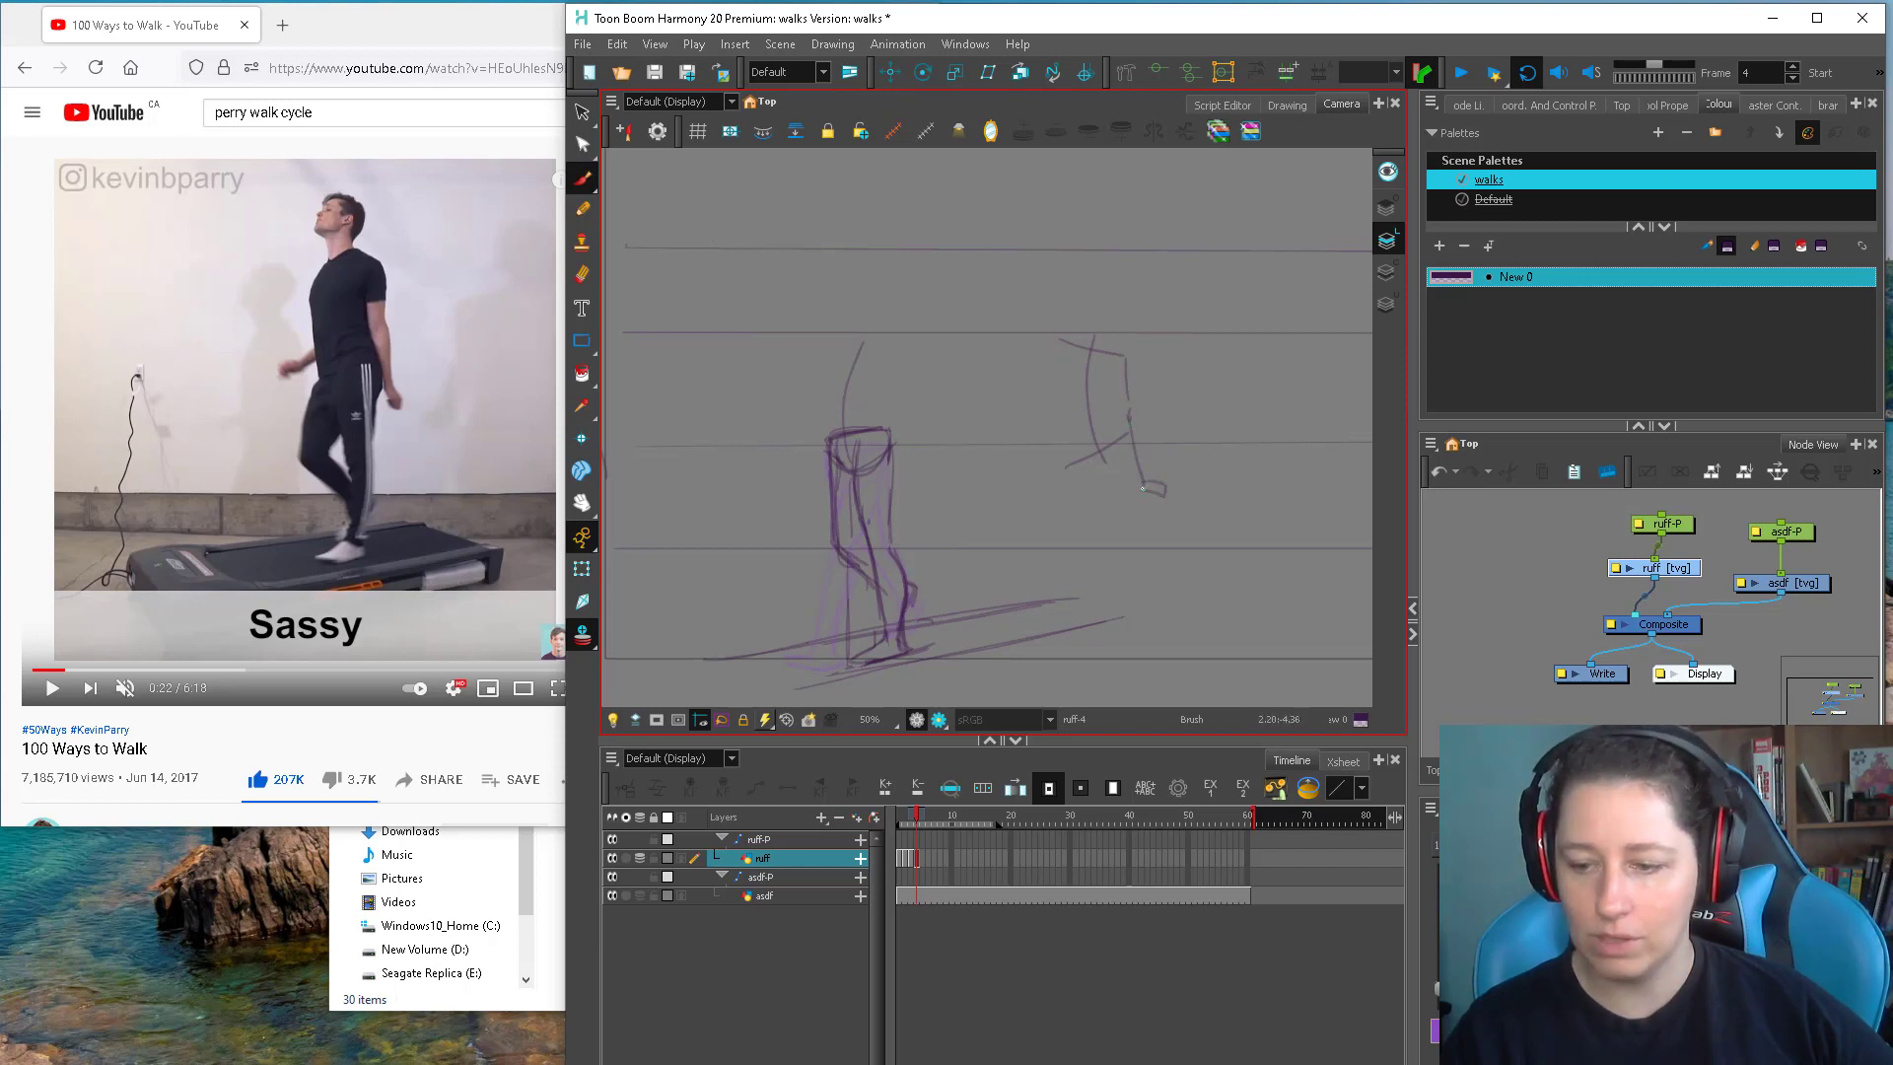
pyautogui.moveTo(1129, 427); pyautogui.dragTo(1145, 490)
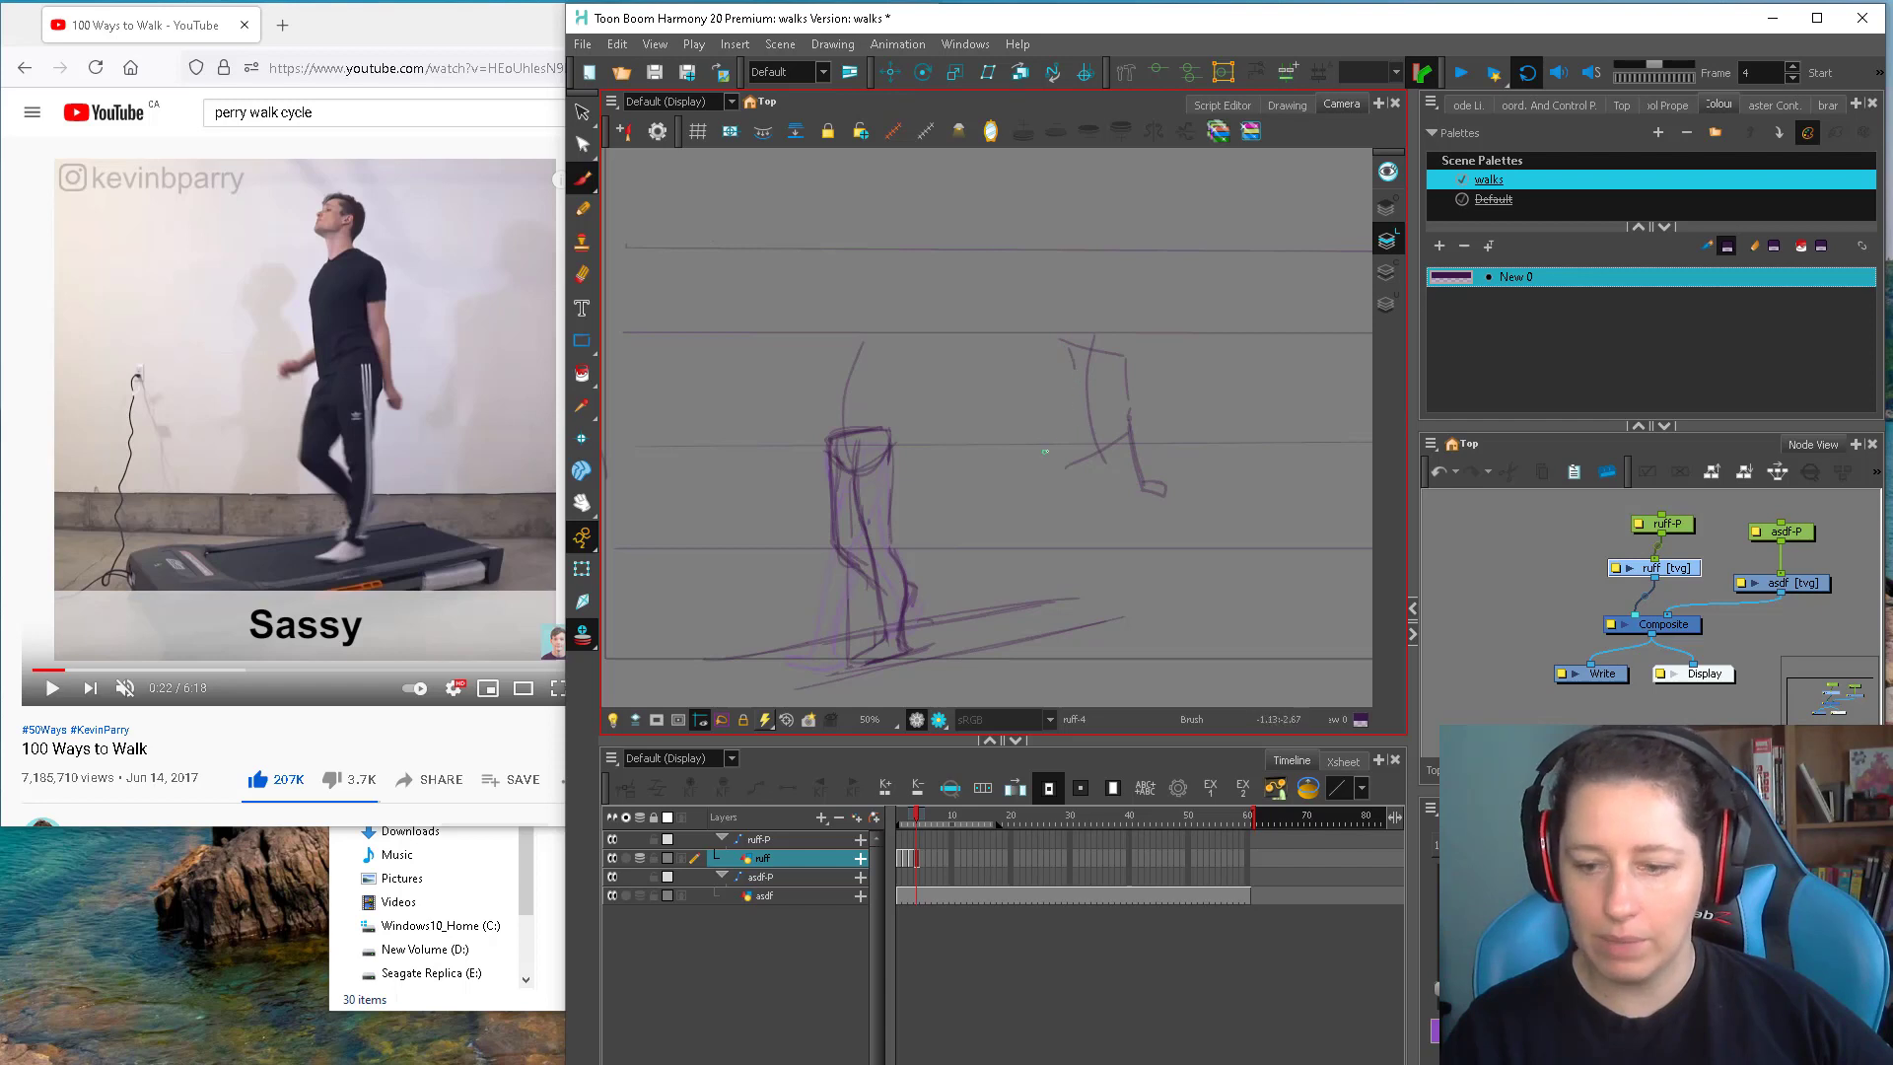
pyautogui.moveTo(1051, 438); pyautogui.dragTo(1019, 474)
pyautogui.moveTo(1069, 349); pyautogui.dragTo(1066, 464)
pyautogui.moveTo(1111, 367); pyautogui.dragTo(1124, 444)
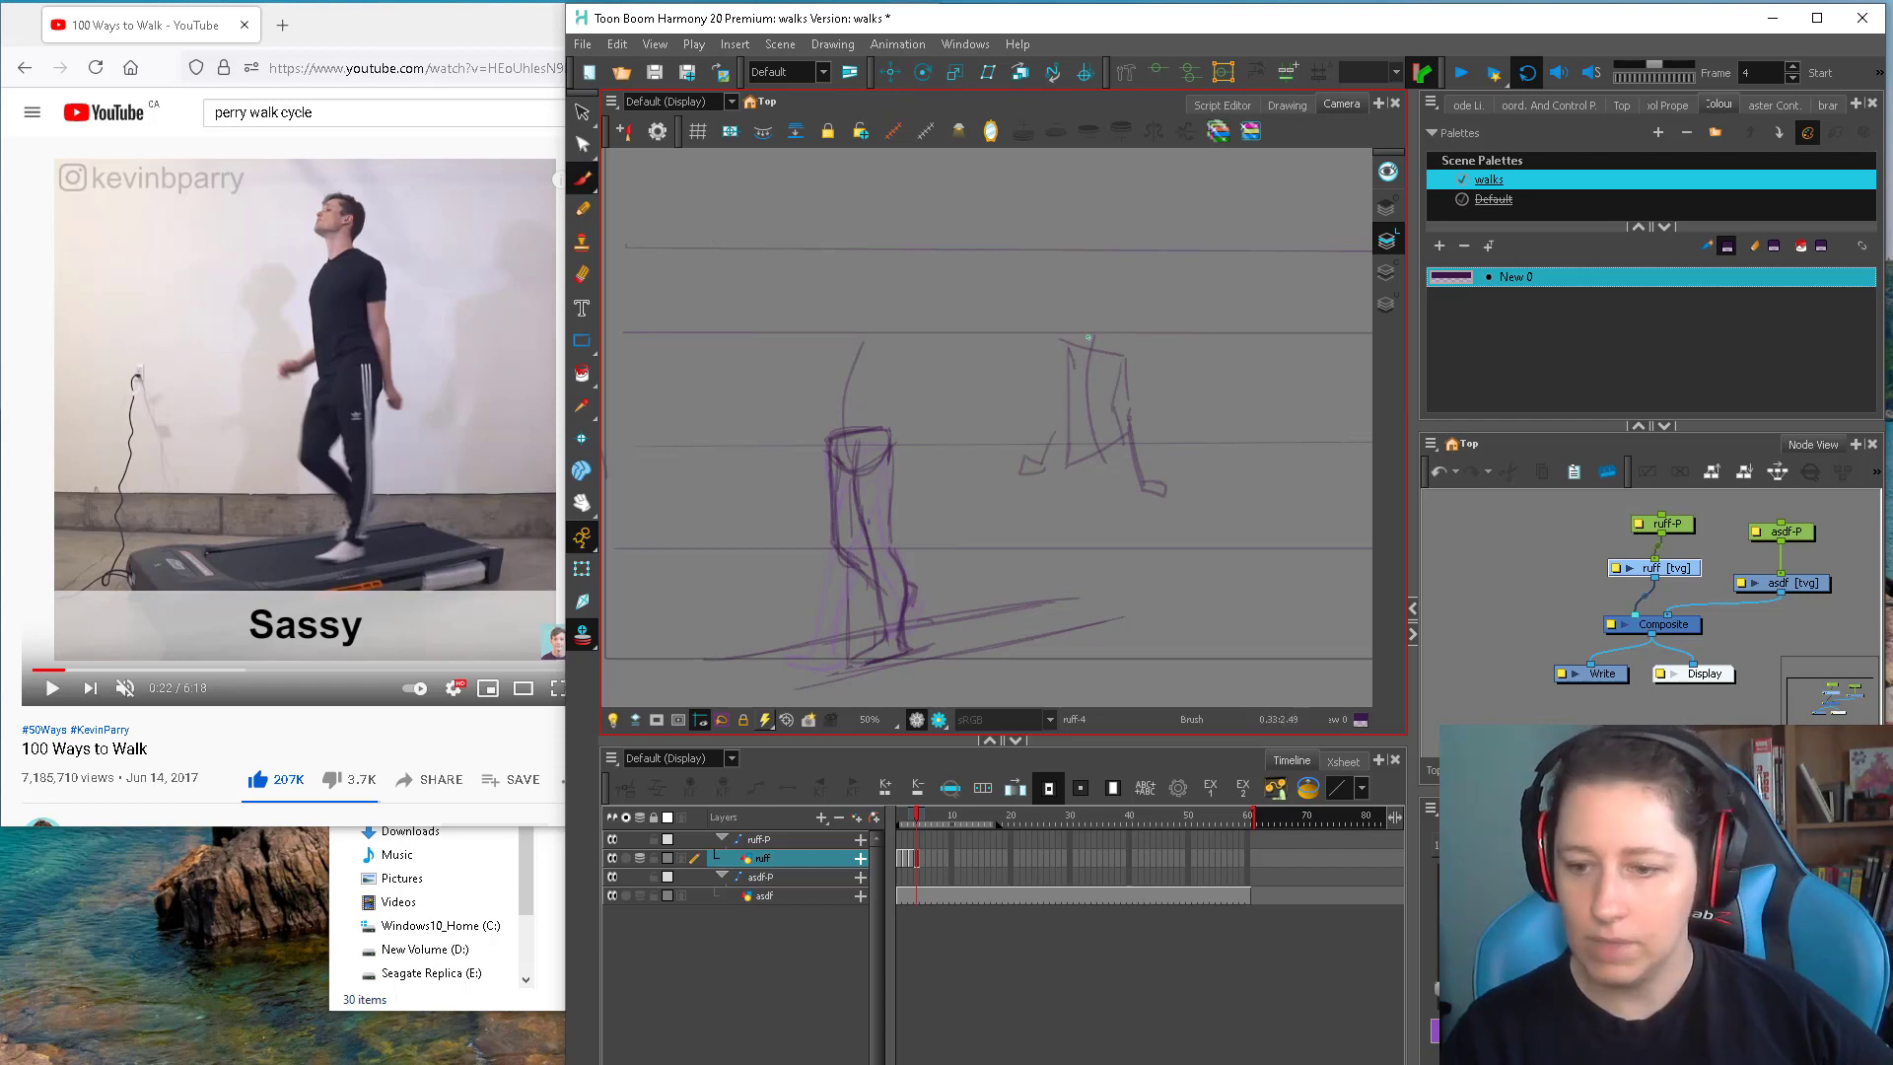
# Add a simple head and neck to the example torso and extend its upper arm line from the shoulder
pyautogui.moveTo(1074, 320)
pyautogui.mouseDown()
pyautogui.moveTo(1082, 278)
pyautogui.moveTo(1112, 327)
pyautogui.moveTo(1083, 301)
pyautogui.mouseUp()
pyautogui.moveTo(1093, 316)
pyautogui.mouseDown()
pyautogui.moveTo(1073, 322)
pyautogui.moveTo(1104, 331)
pyautogui.moveTo(1059, 340)
pyautogui.mouseUp()
pyautogui.moveTo(1062, 341); pyautogui.dragTo(1057, 423)
pyautogui.moveTo(972, 286)
pyautogui.mouseDown()
pyautogui.moveTo(973, 304)
pyautogui.moveTo(994, 268)
pyautogui.moveTo(1010, 303)
pyautogui.moveTo(1008, 268)
pyautogui.moveTo(973, 279)
pyautogui.moveTo(1004, 314)
pyautogui.mouseUp()
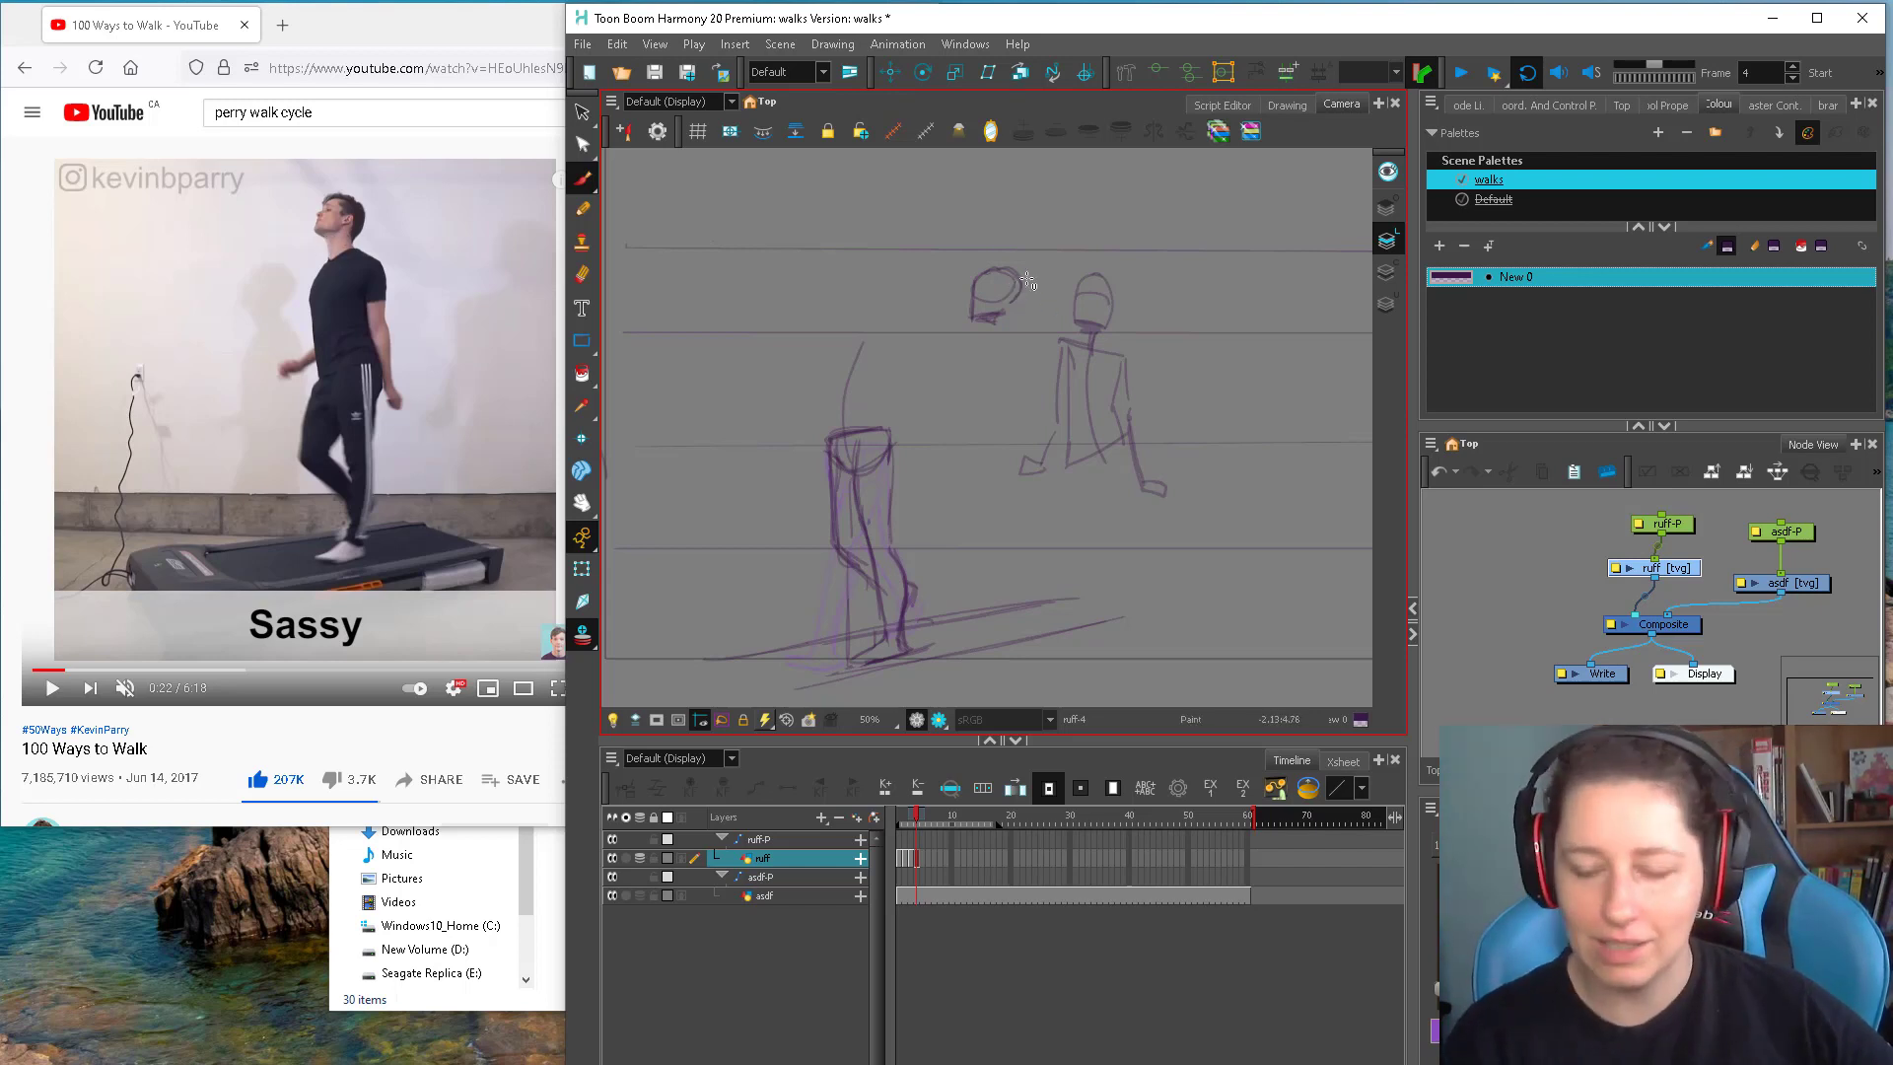
pyautogui.hotkey('ctrl', 'z')
pyautogui.hotkey('ctrl', 'z')
pyautogui.hotkey('ctrl', 'z')
pyautogui.hotkey('ctrl', 'z')
# Sketch frame 4's shoulder line and curved torso outline above the pelvis, referring to the front-view proportion guide
pyautogui.hotkey('alt', 'b')
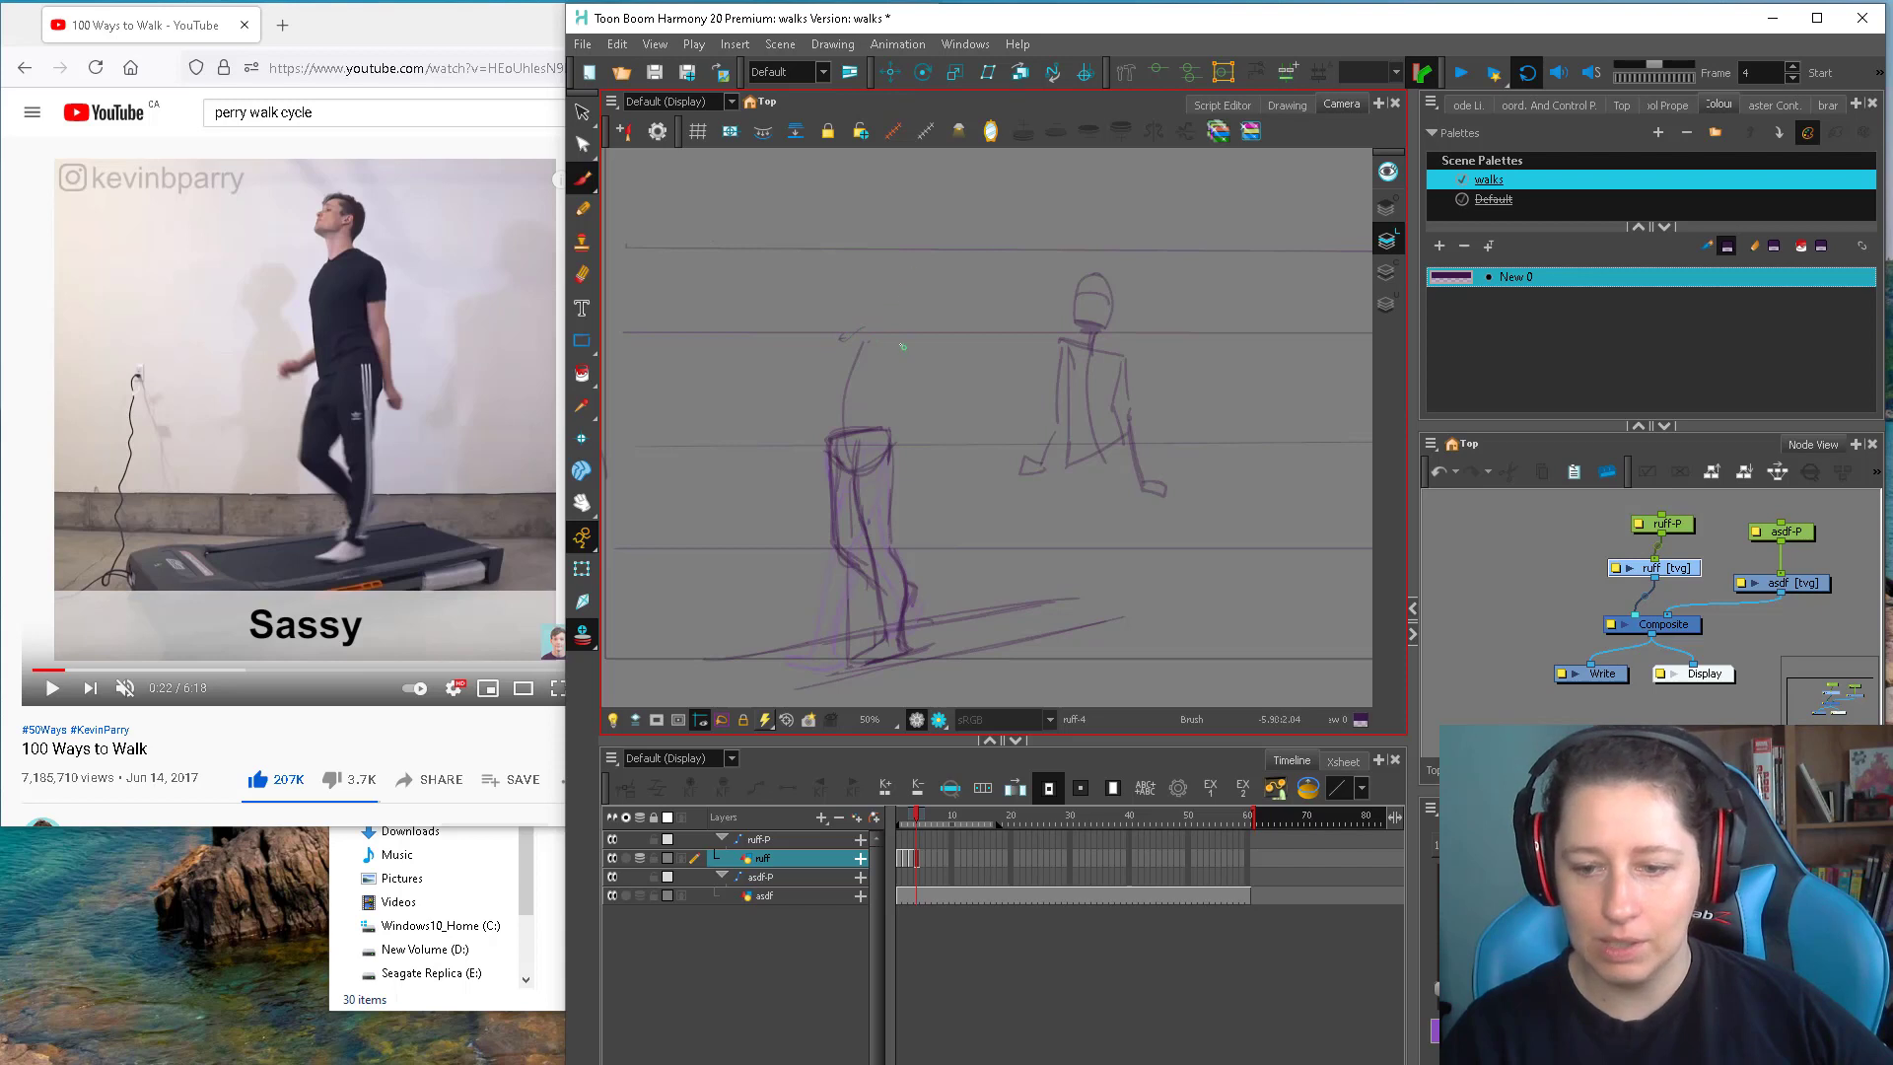
pyautogui.moveTo(844, 339)
pyautogui.mouseDown()
pyautogui.moveTo(893, 344)
pyautogui.moveTo(892, 445)
pyautogui.moveTo(892, 357)
pyautogui.moveTo(846, 335)
pyautogui.moveTo(1238, 334)
pyautogui.moveTo(953, 226)
pyautogui.moveTo(1306, 307)
pyautogui.moveTo(1148, 294)
pyautogui.moveTo(908, 353)
pyautogui.mouseUp()
pyautogui.press('space')
pyautogui.press('space')
pyautogui.moveTo(817, 443)
pyautogui.mouseDown()
pyautogui.moveTo(826, 368)
pyautogui.moveTo(858, 351)
pyautogui.moveTo(878, 364)
pyautogui.moveTo(868, 449)
pyautogui.moveTo(812, 436)
pyautogui.moveTo(820, 379)
pyautogui.moveTo(868, 360)
pyautogui.mouseUp()
pyautogui.press('space')
pyautogui.moveTo(748, 355); pyautogui.dragTo(970, 355)
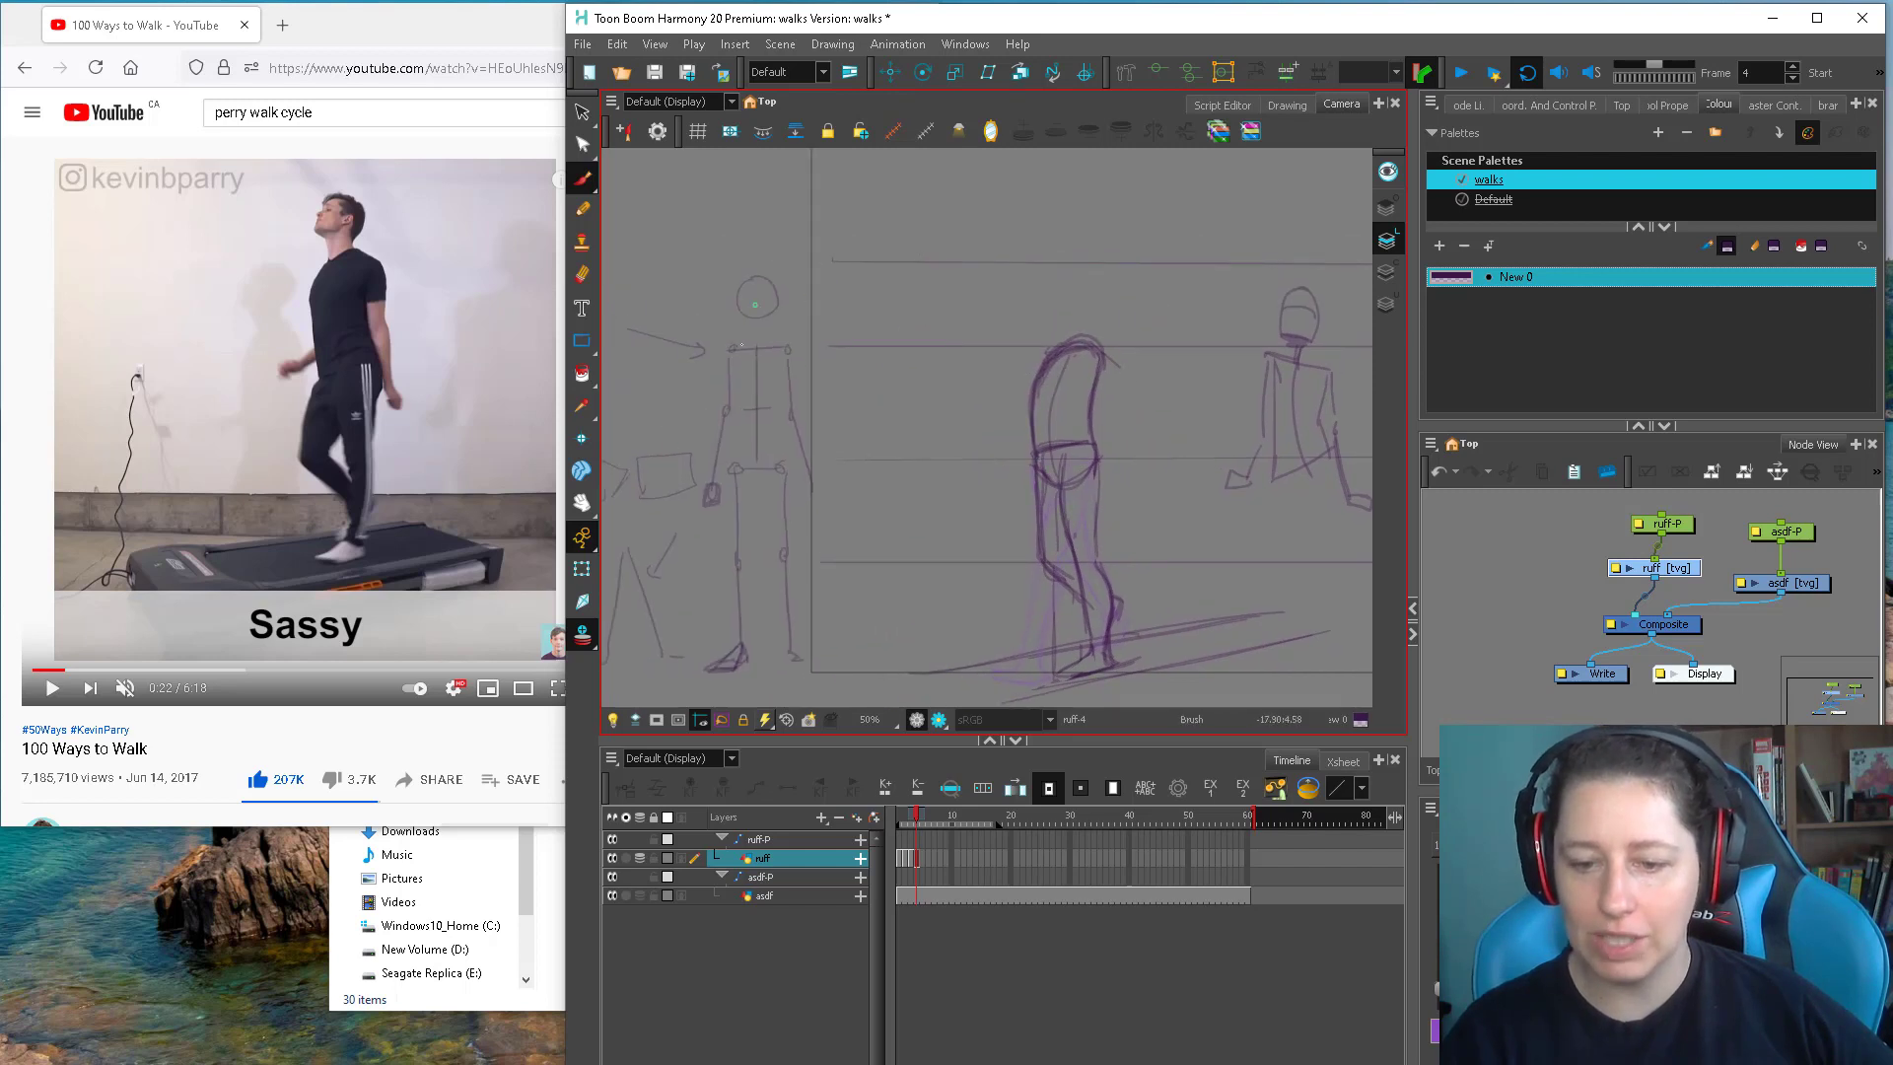
pyautogui.press('space')
pyautogui.moveTo(1051, 456); pyautogui.dragTo(908, 426)
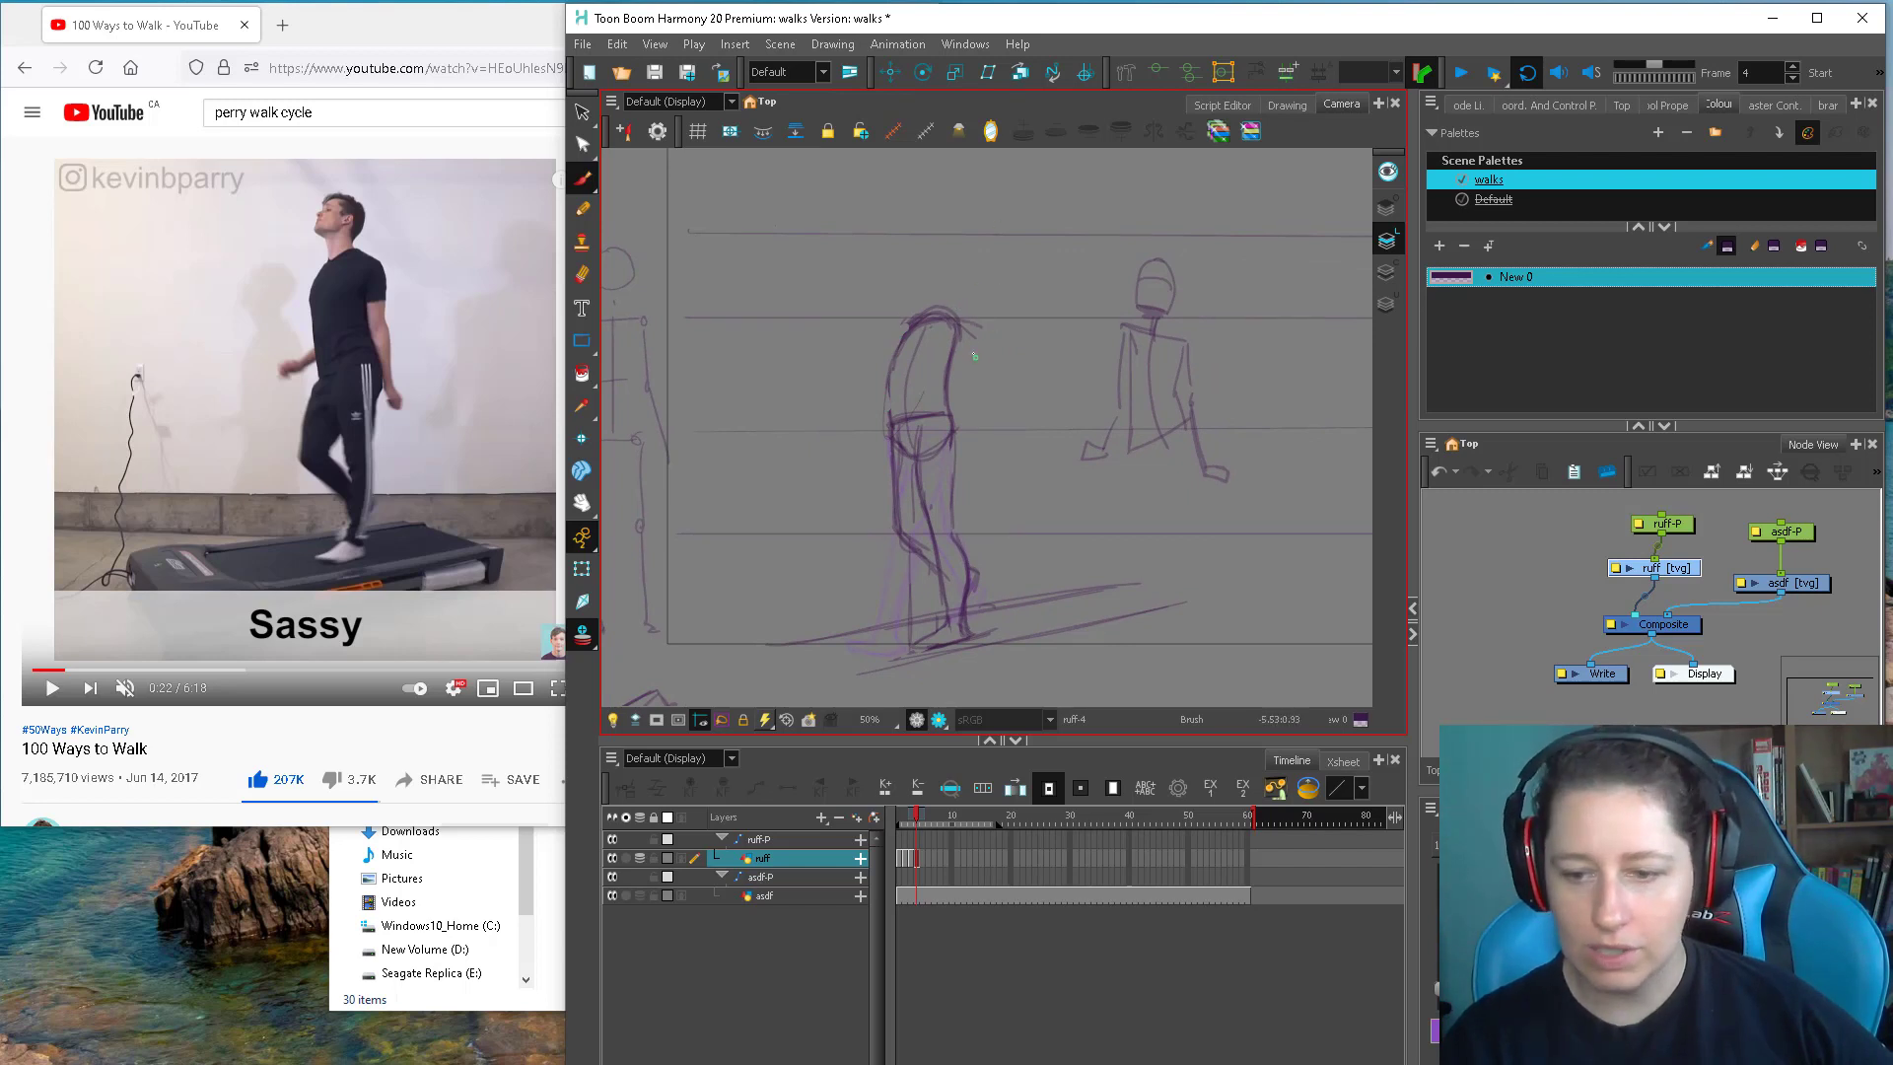
# Sketch the near arm on frame 4 from the shoulder to a hand trailing behind the hips, reworking the strokes by undoing
pyautogui.moveTo(976, 328); pyautogui.dragTo(959, 397)
pyautogui.moveTo(946, 331)
pyautogui.mouseDown()
pyautogui.moveTo(950, 399)
pyautogui.moveTo(991, 481)
pyautogui.mouseUp()
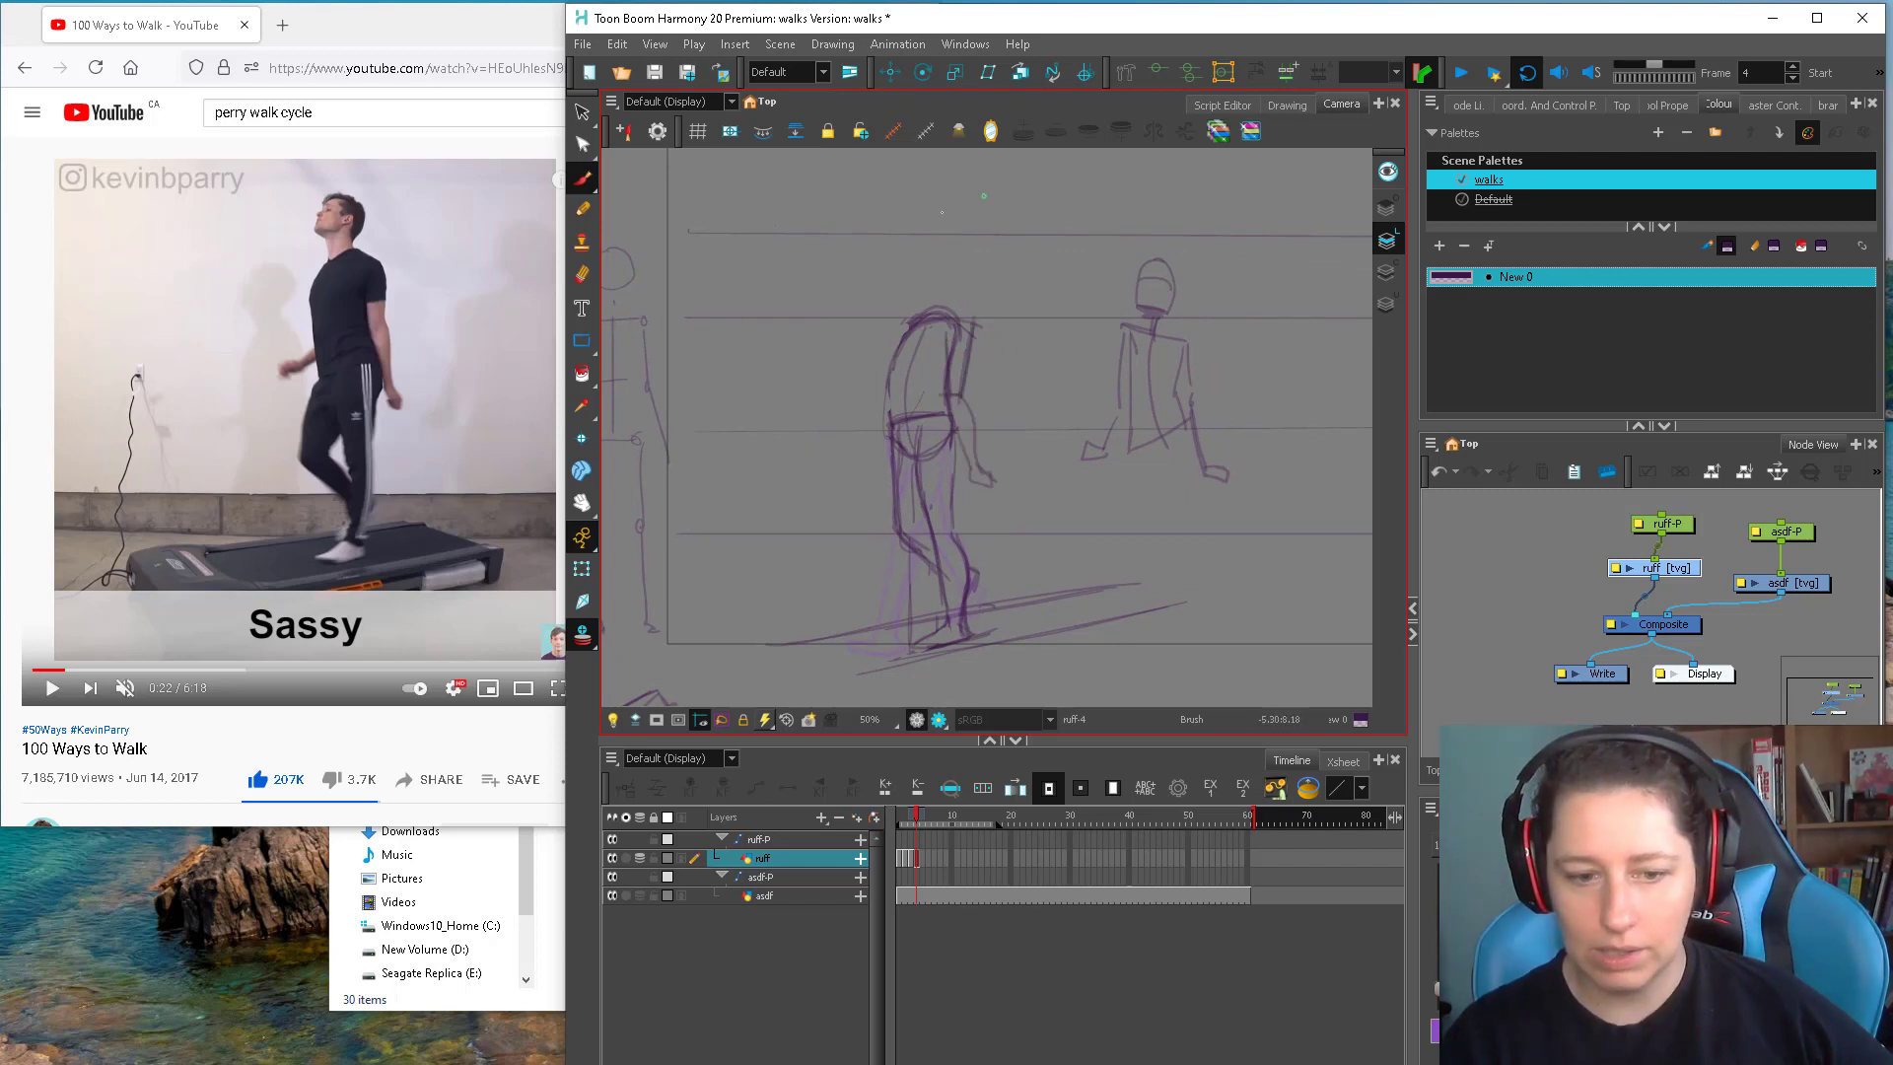
pyautogui.hotkey('ctrl', 'z')
pyautogui.moveTo(941, 327); pyautogui.dragTo(969, 473)
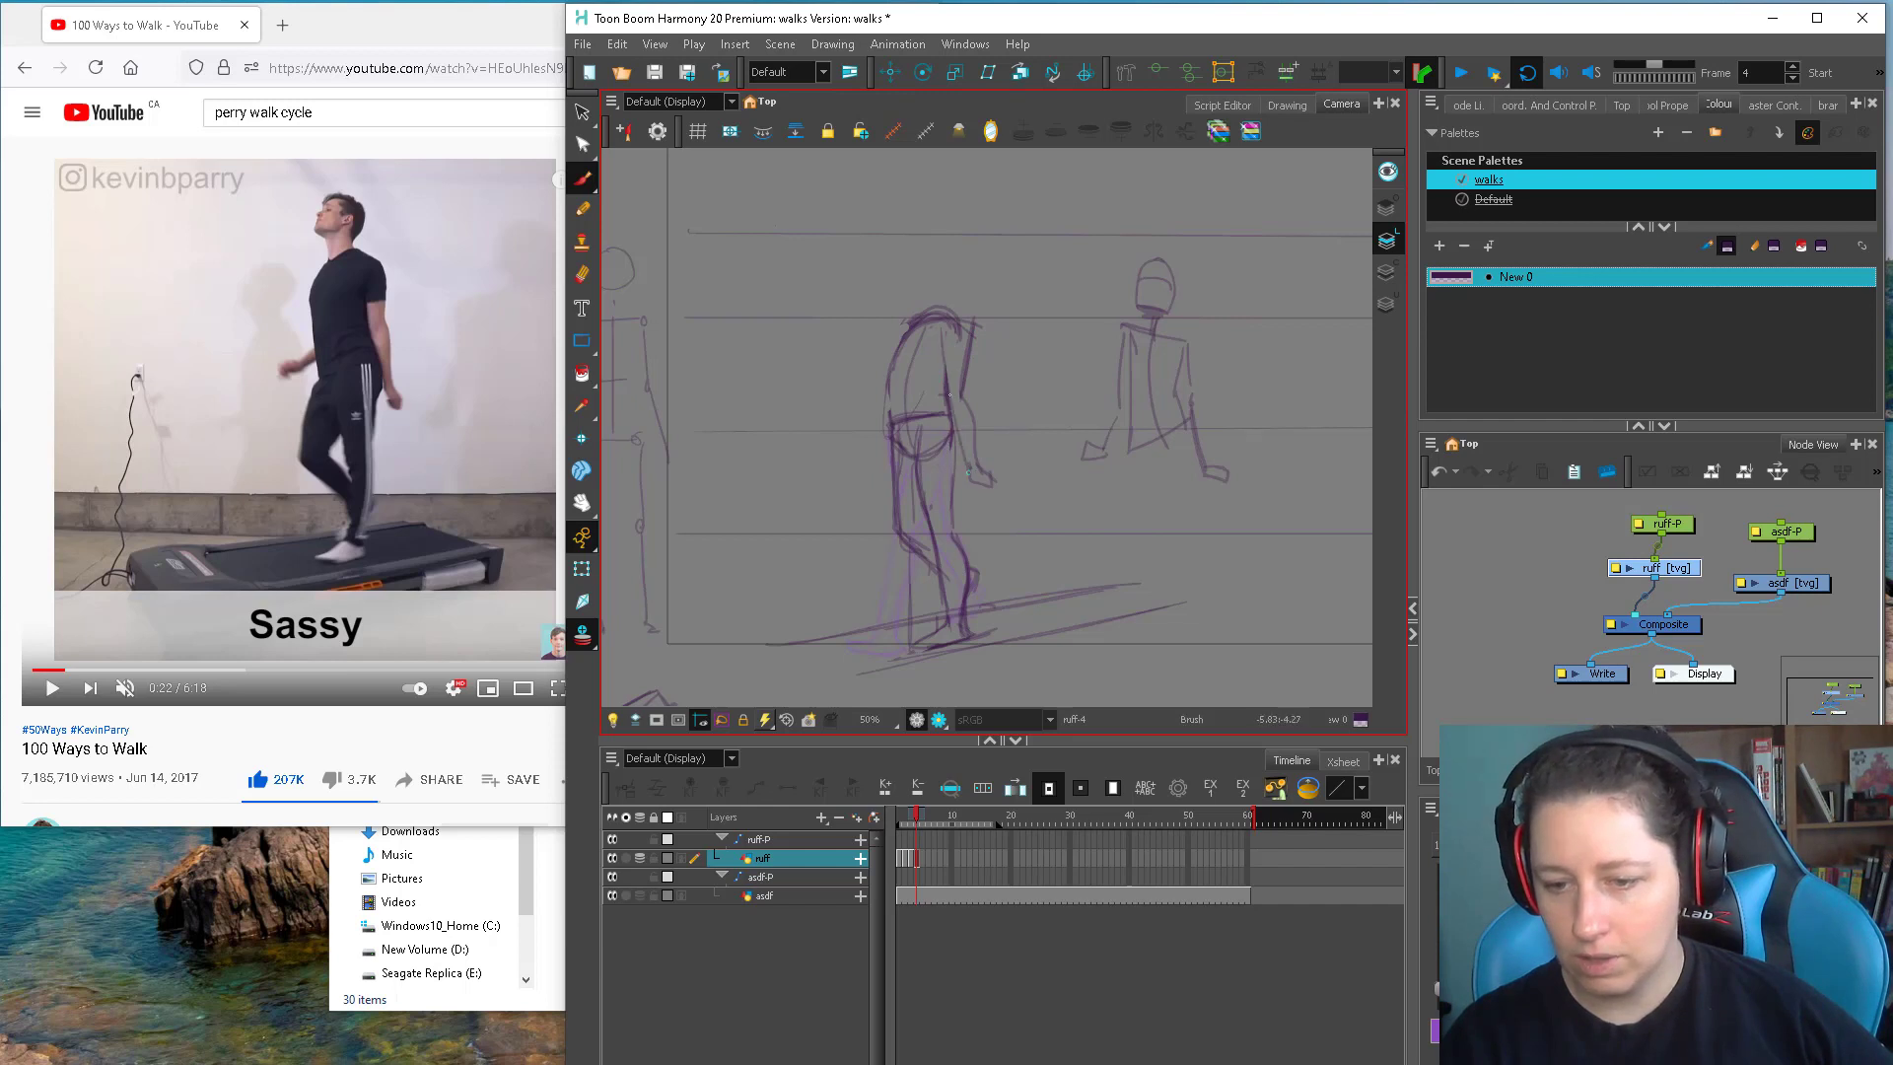
pyautogui.hotkey('ctrl', 'z')
pyautogui.hotkey('ctrl', 'z')
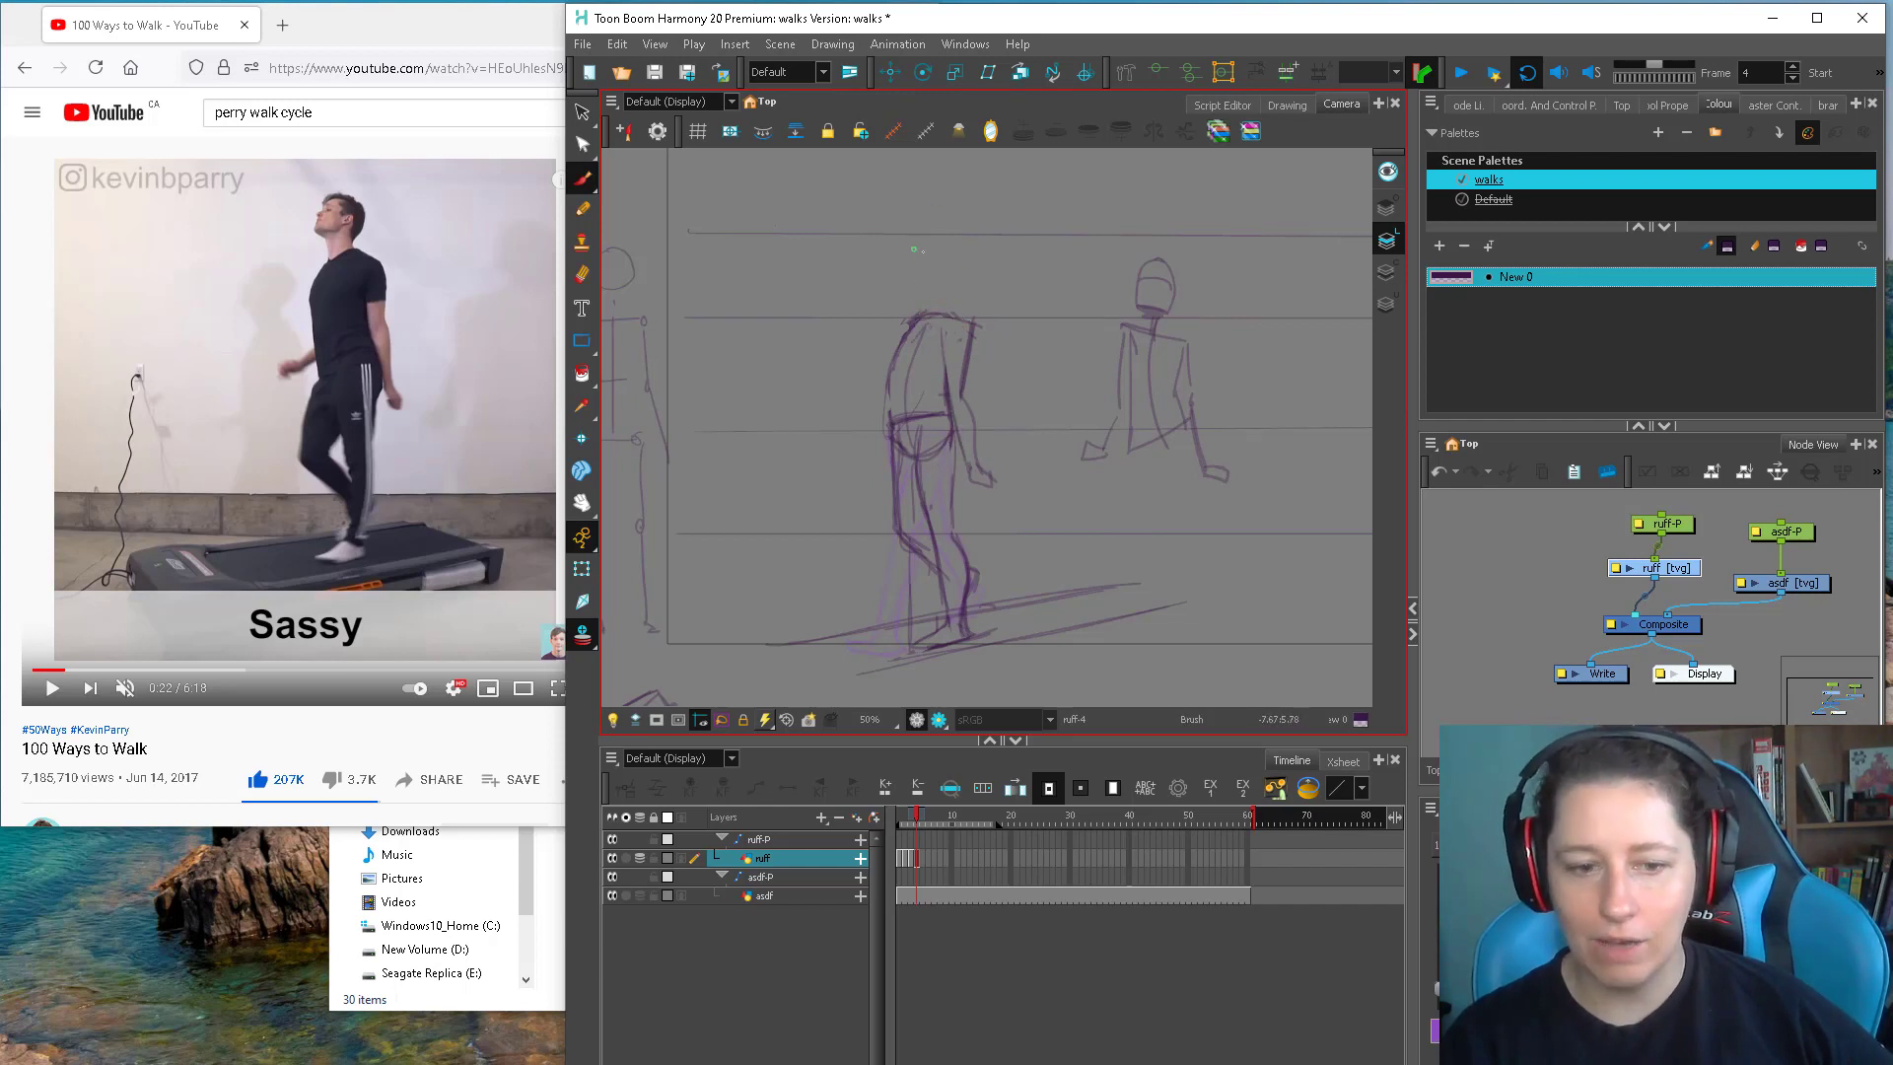
# Sketch the head and neck in profile on frame 4 and mark the shirt sleeve on the near arm
pyautogui.moveTo(925, 238)
pyautogui.mouseDown()
pyautogui.moveTo(952, 272)
pyautogui.moveTo(931, 280)
pyautogui.moveTo(958, 265)
pyautogui.mouseUp()
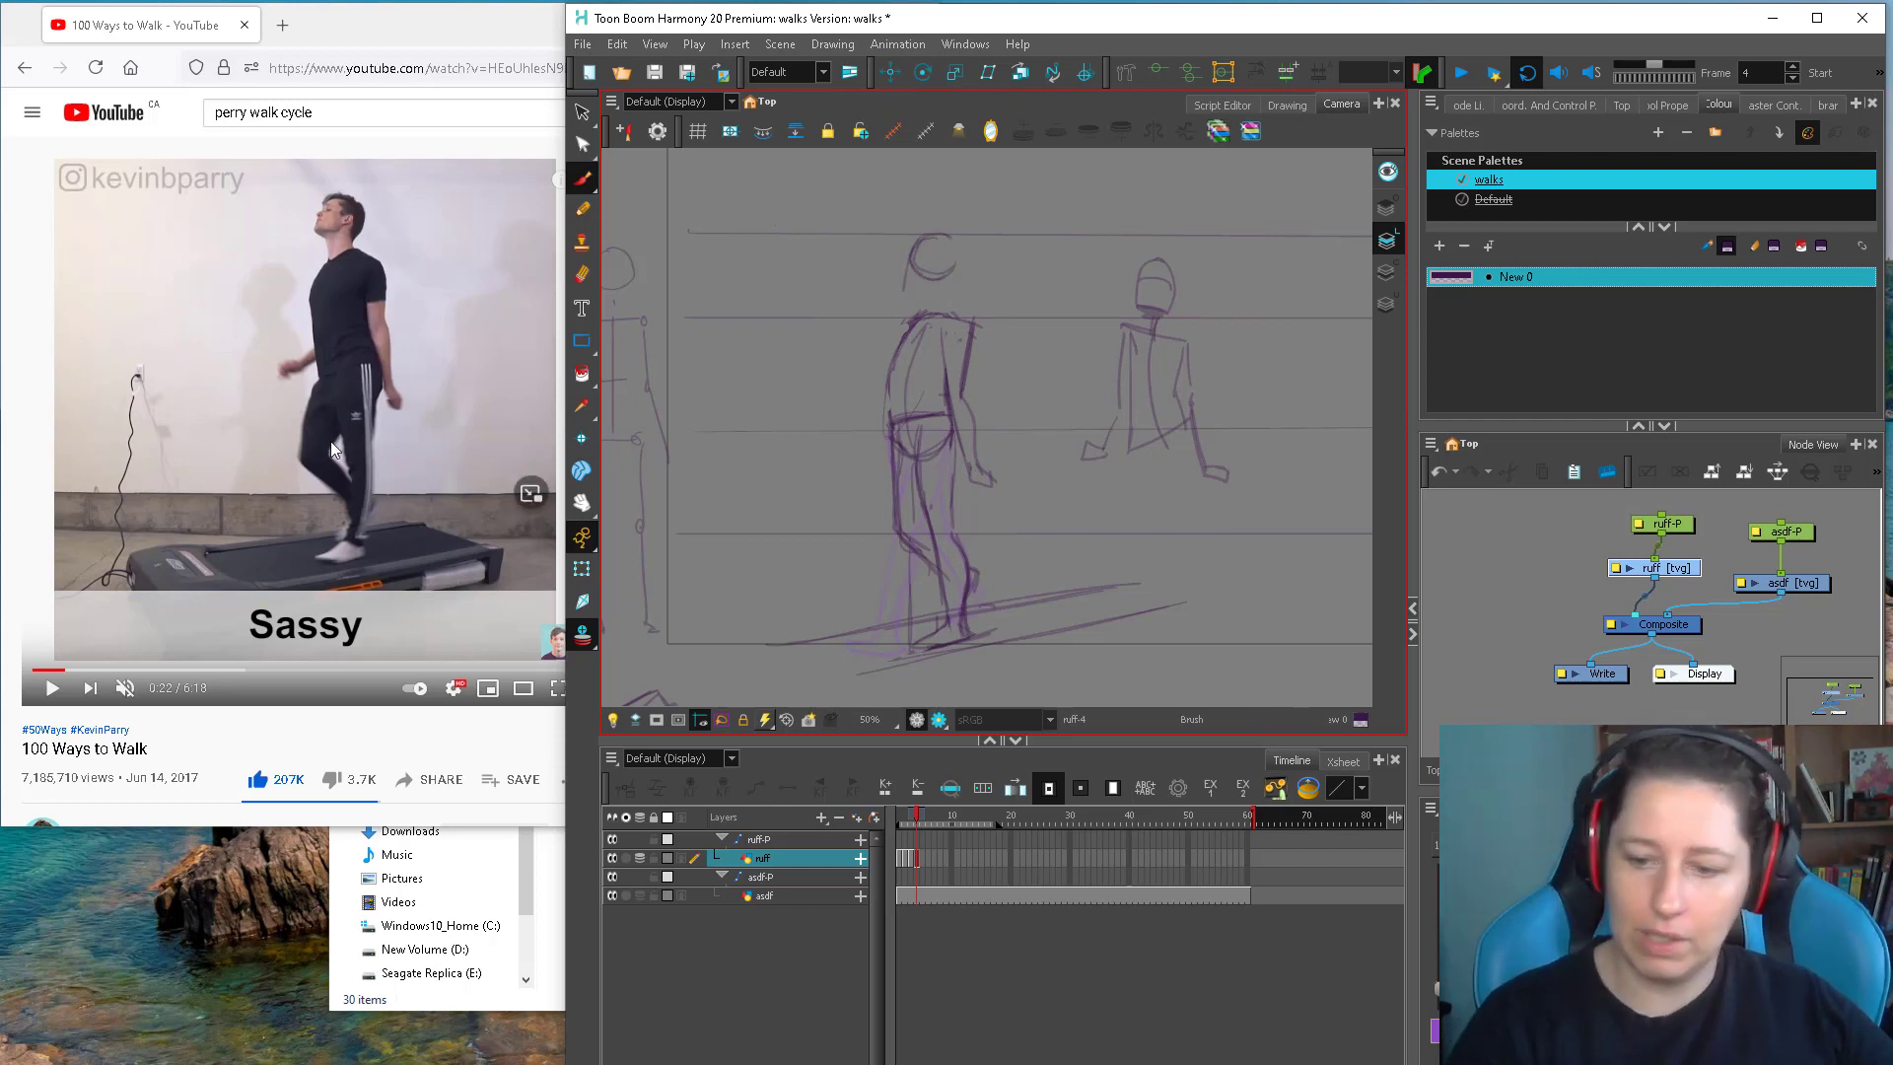
pyautogui.moveTo(895, 281); pyautogui.dragTo(944, 286)
pyautogui.moveTo(942, 288)
pyautogui.mouseDown()
pyautogui.moveTo(968, 394)
pyautogui.moveTo(970, 359)
pyautogui.moveTo(951, 386)
pyautogui.mouseUp()
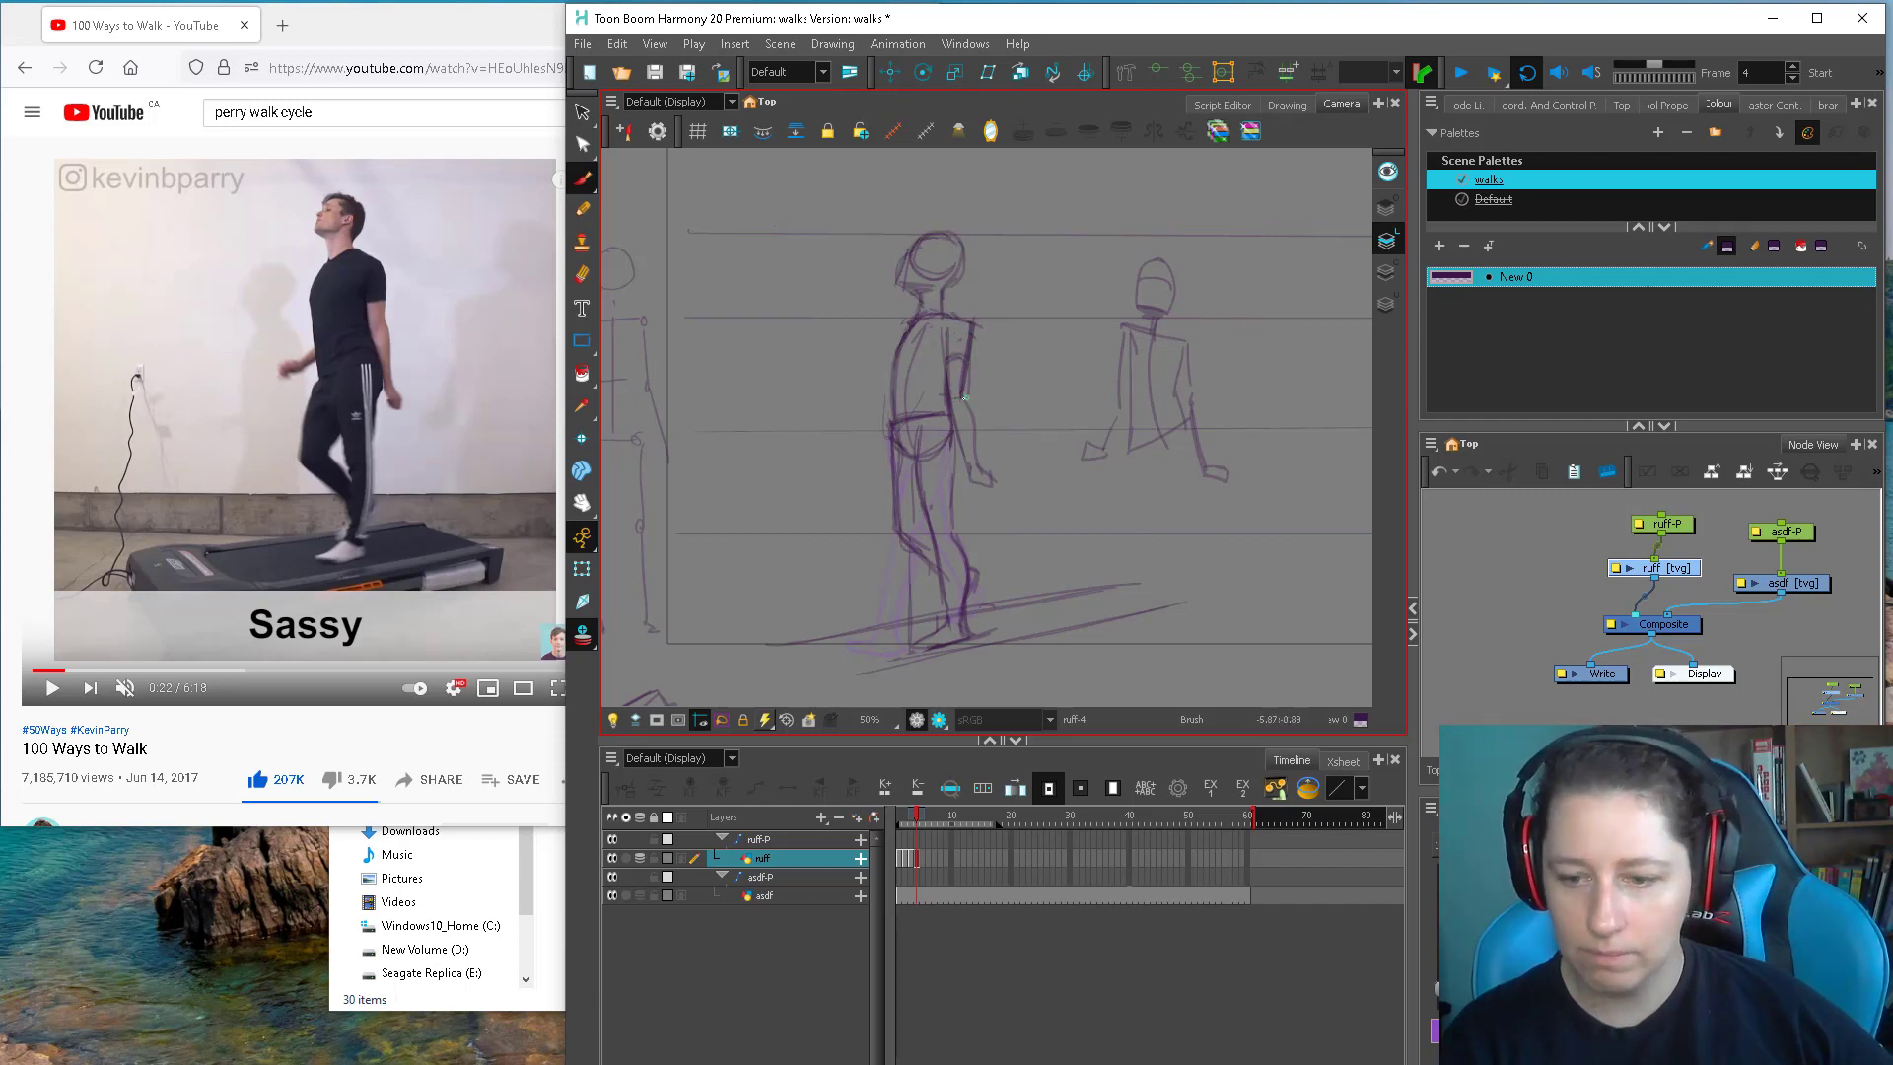
# Refine the near forearm and hand on frame 4, add the far hand swinging forward at hip height, and rework the torso's front
pyautogui.moveTo(968, 397); pyautogui.dragTo(975, 454)
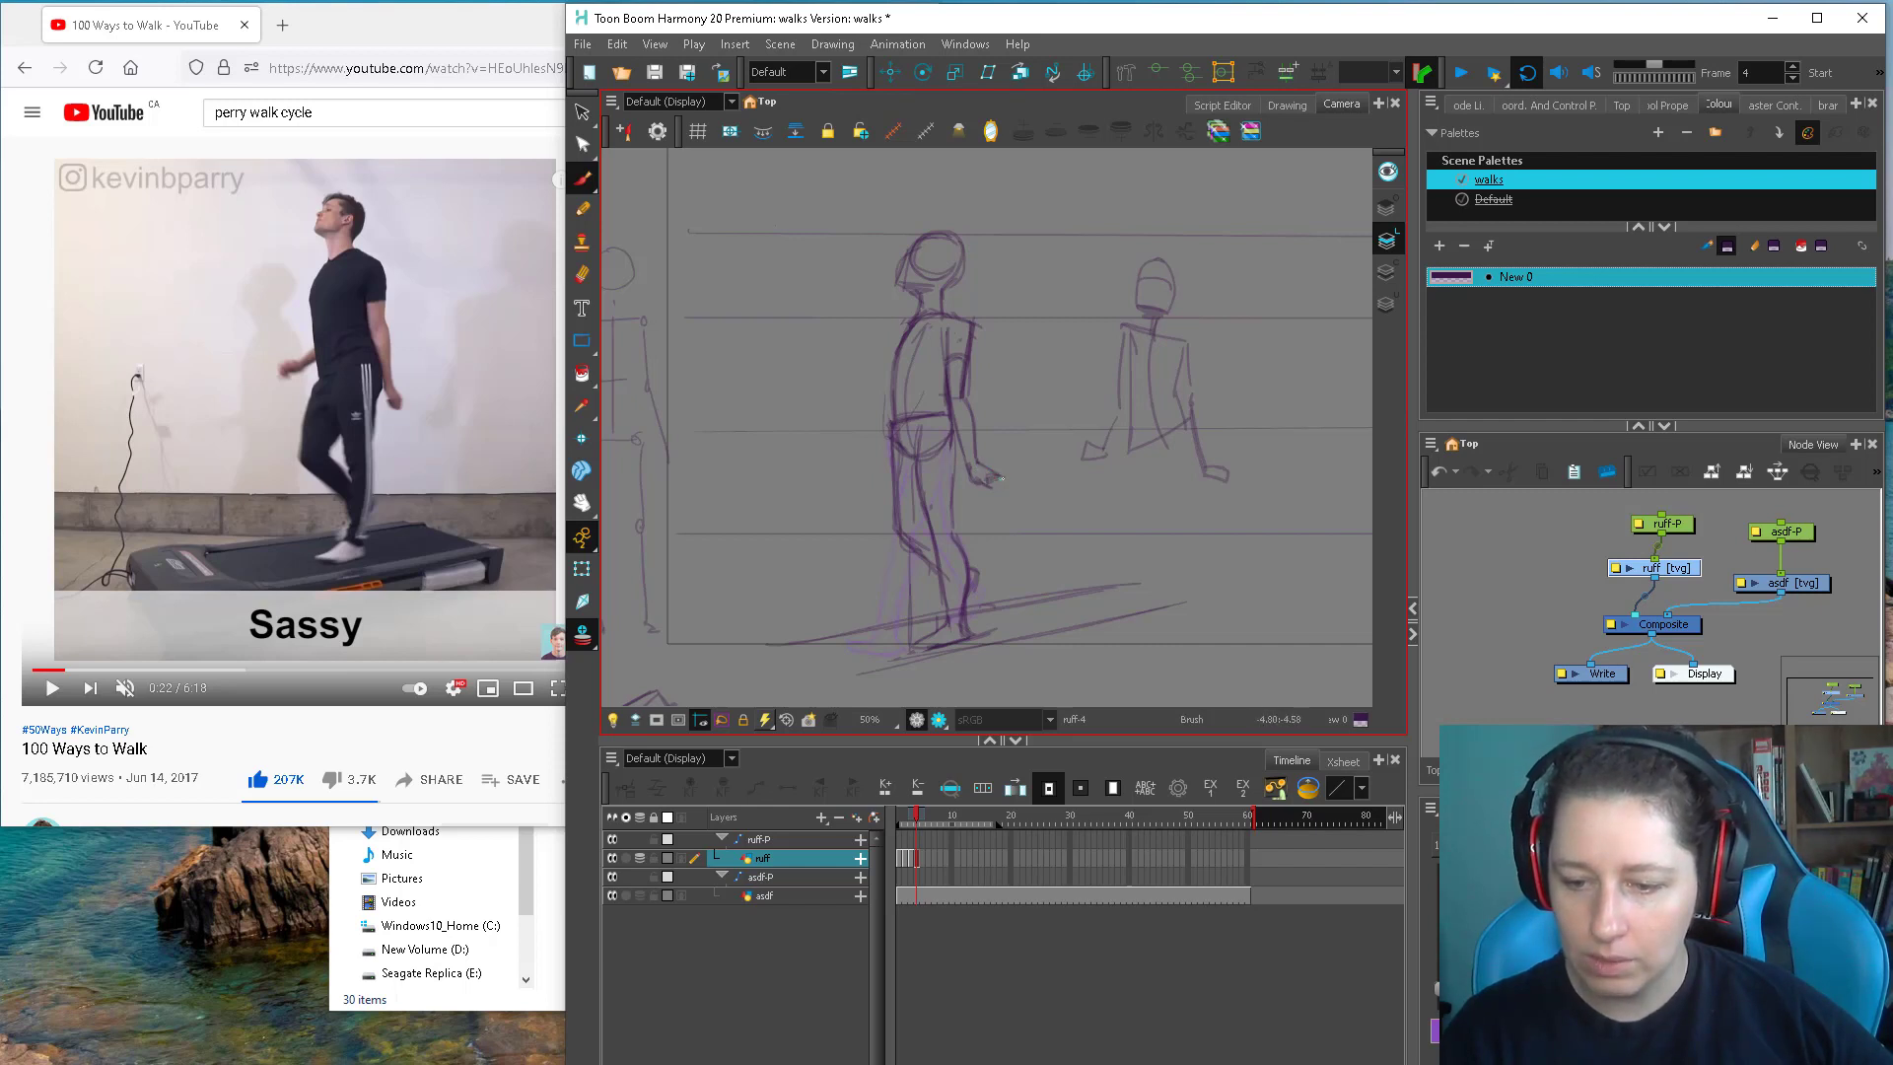
pyautogui.moveTo(996, 538)
pyautogui.mouseDown()
pyautogui.moveTo(1011, 384)
pyautogui.moveTo(986, 495)
pyautogui.mouseUp()
pyautogui.moveTo(995, 430); pyautogui.dragTo(997, 440)
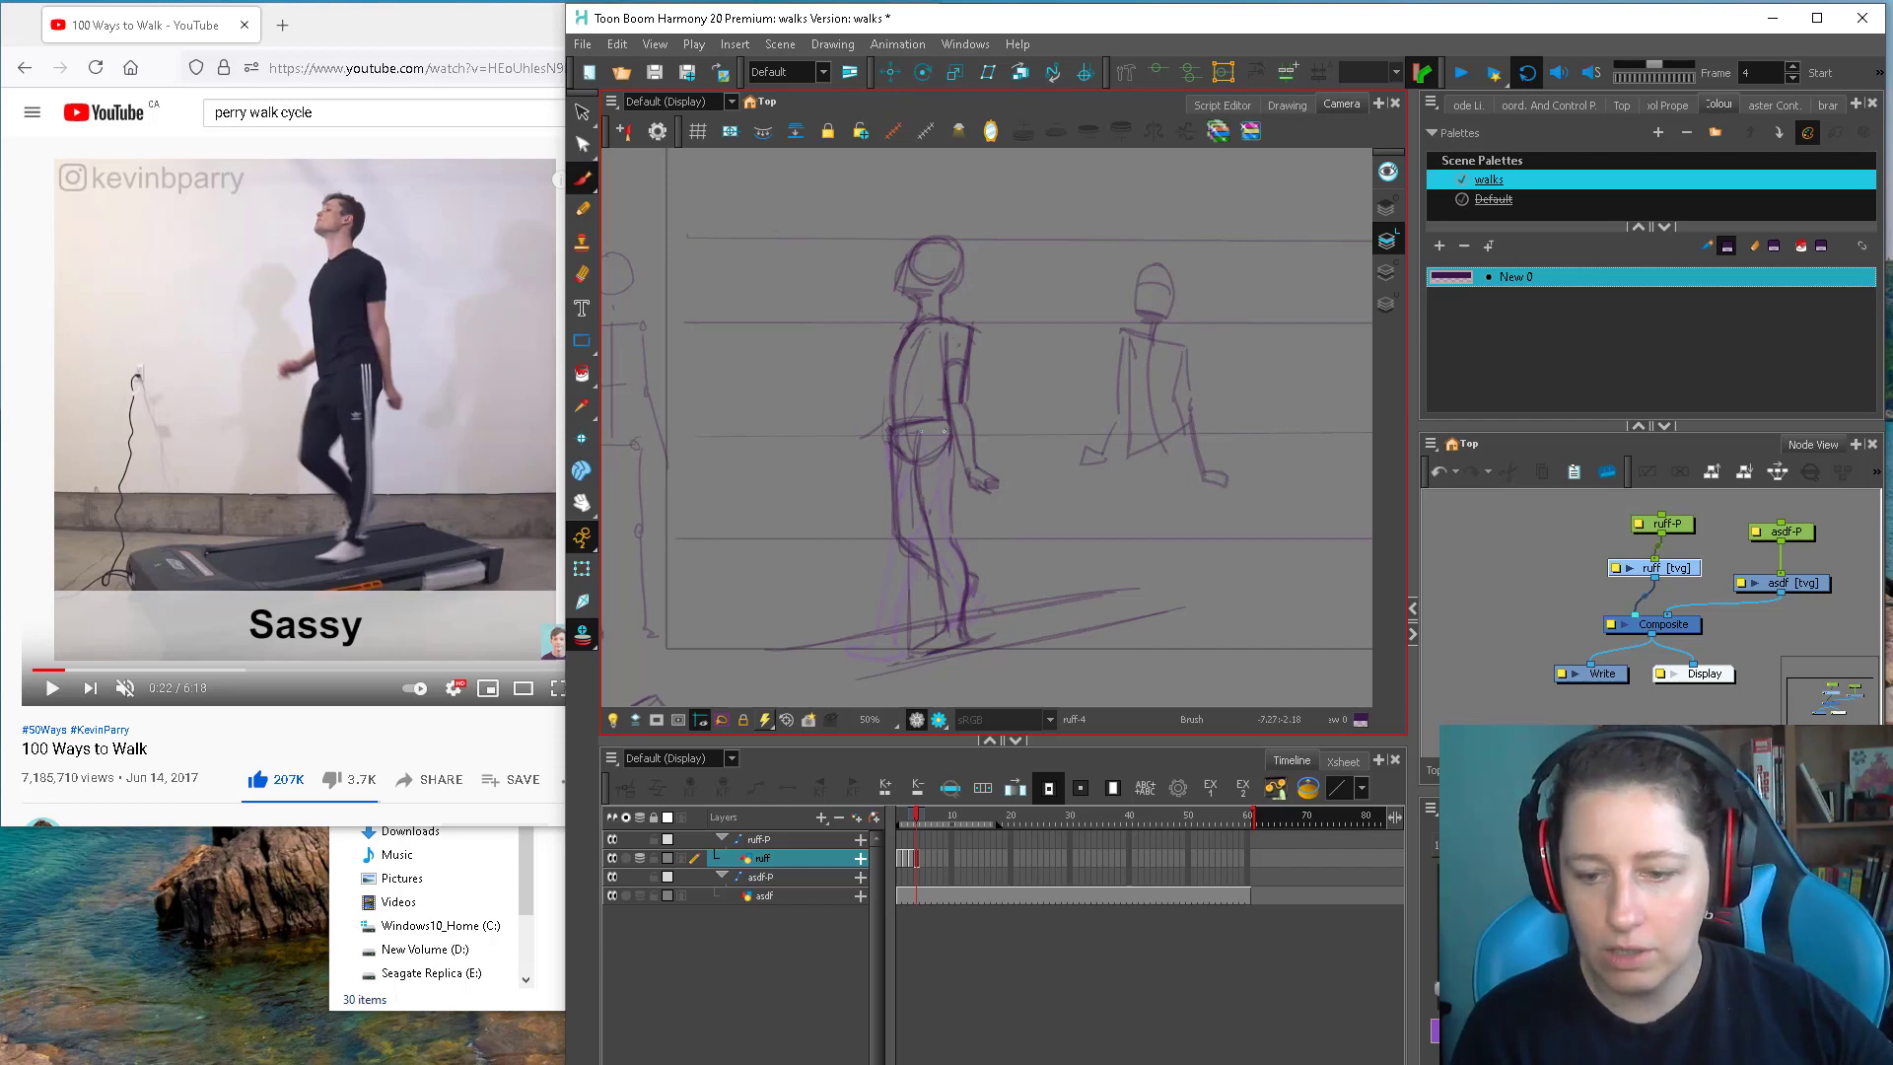
pyautogui.moveTo(938, 417)
pyautogui.mouseDown()
pyautogui.moveTo(899, 426)
pyautogui.moveTo(931, 430)
pyautogui.mouseUp()
pyautogui.moveTo(849, 439); pyautogui.dragTo(892, 422)
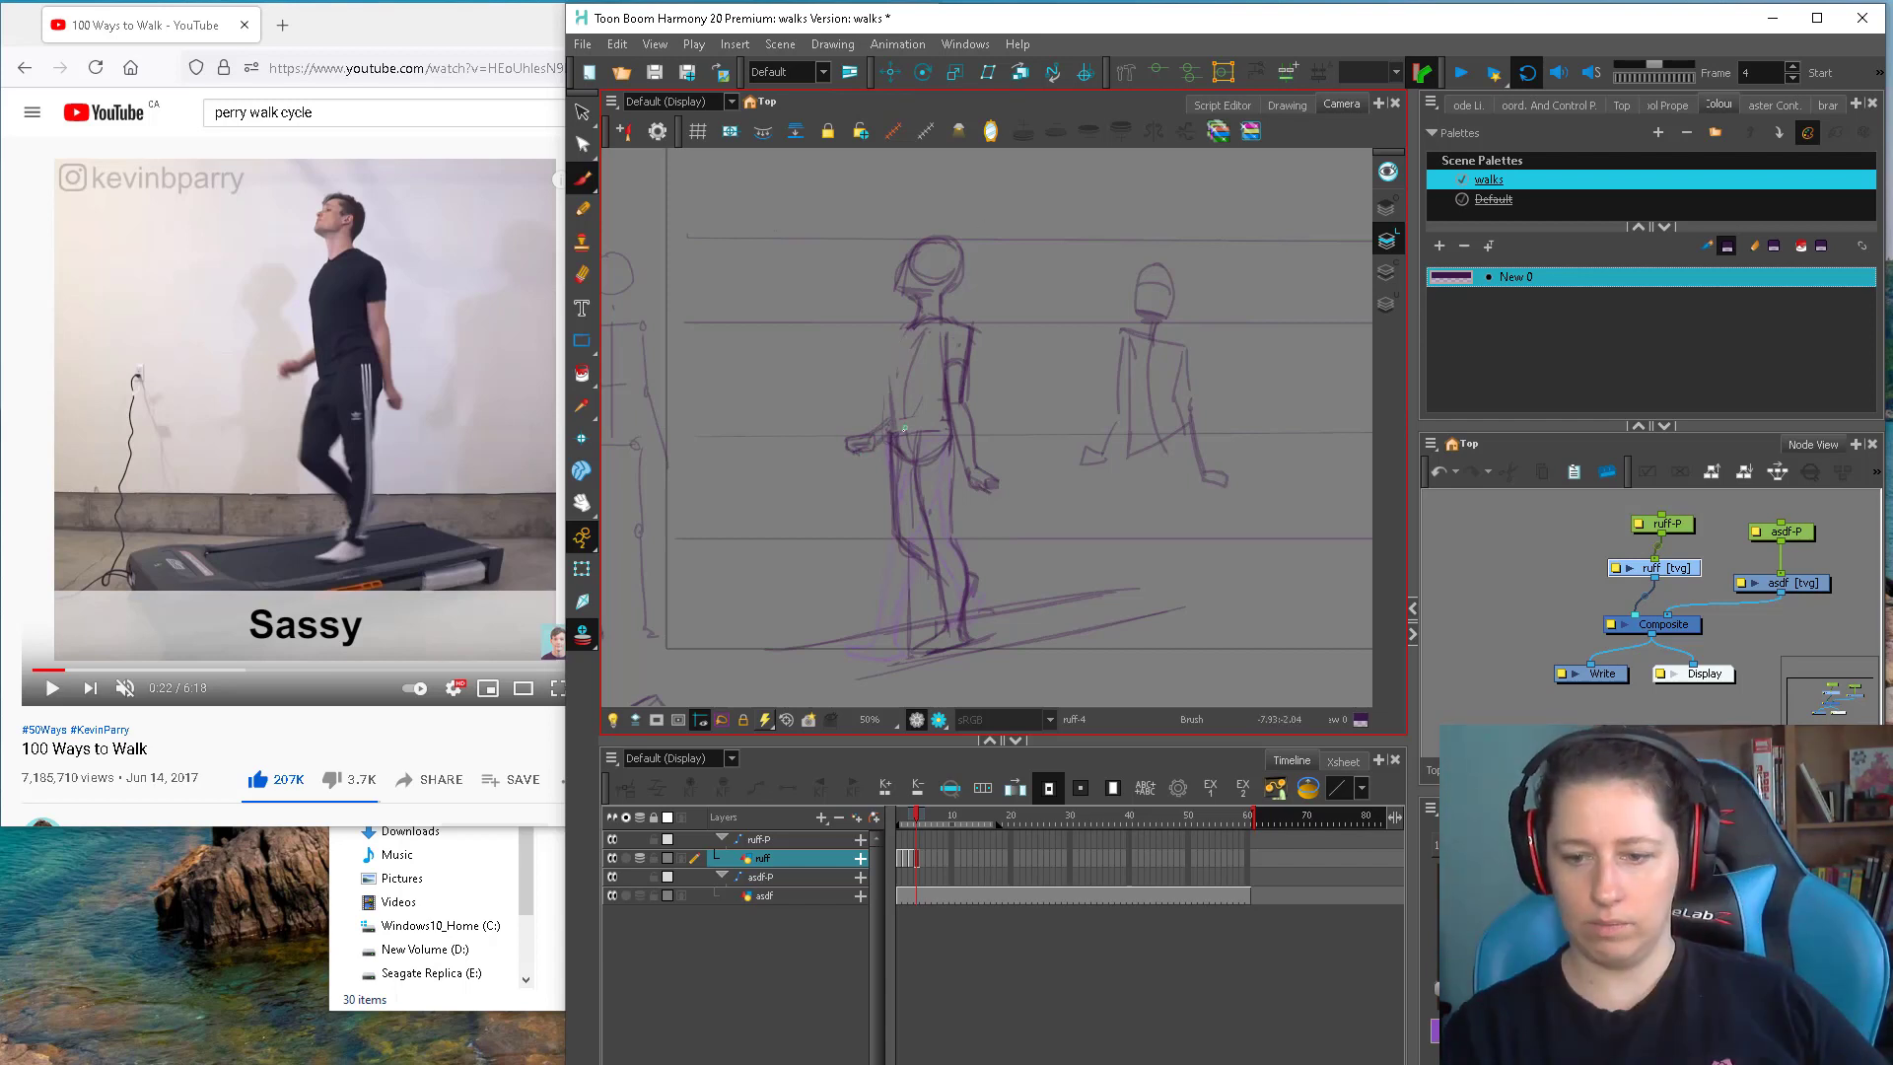
pyautogui.moveTo(902, 430); pyautogui.dragTo(908, 331)
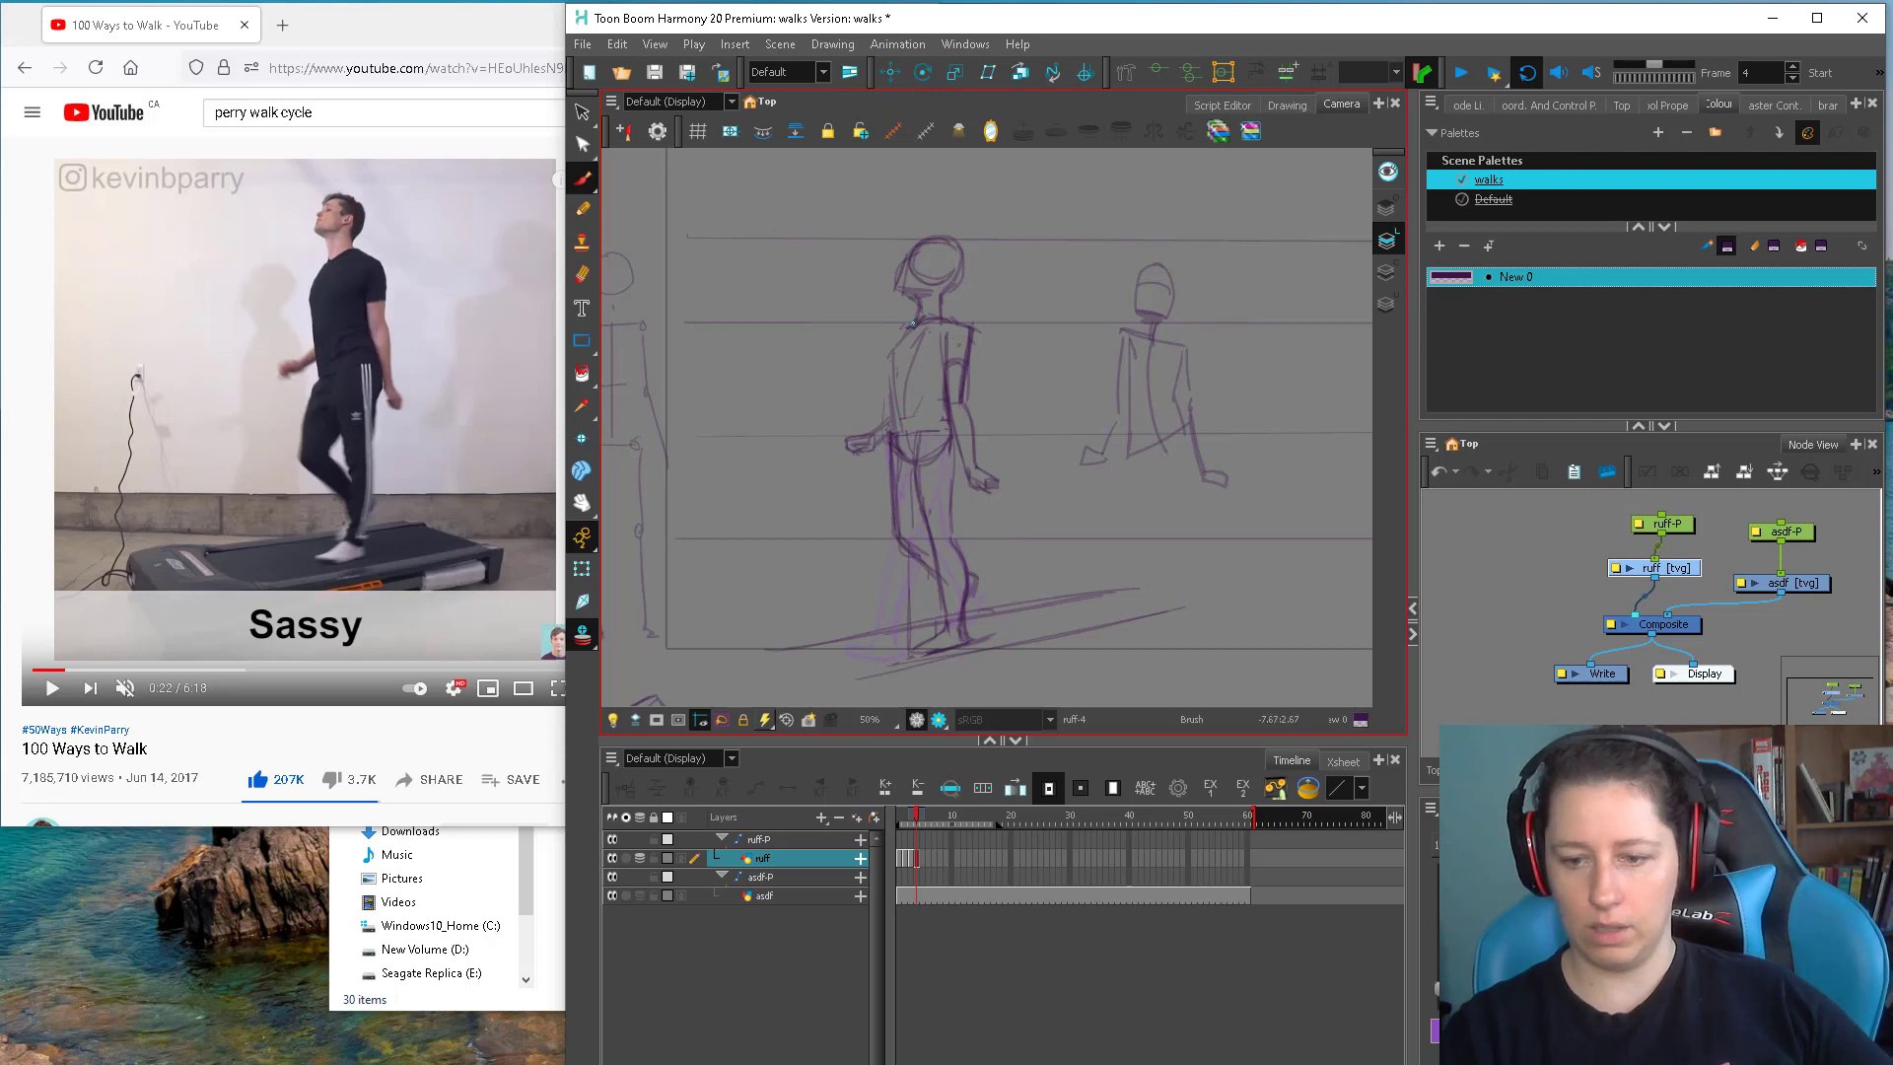
# Go back to frame 3's leg drawing and step the reference video to the matching stride pose
pyautogui.press('.')
pyautogui.press(',')
pyautogui.press(',')
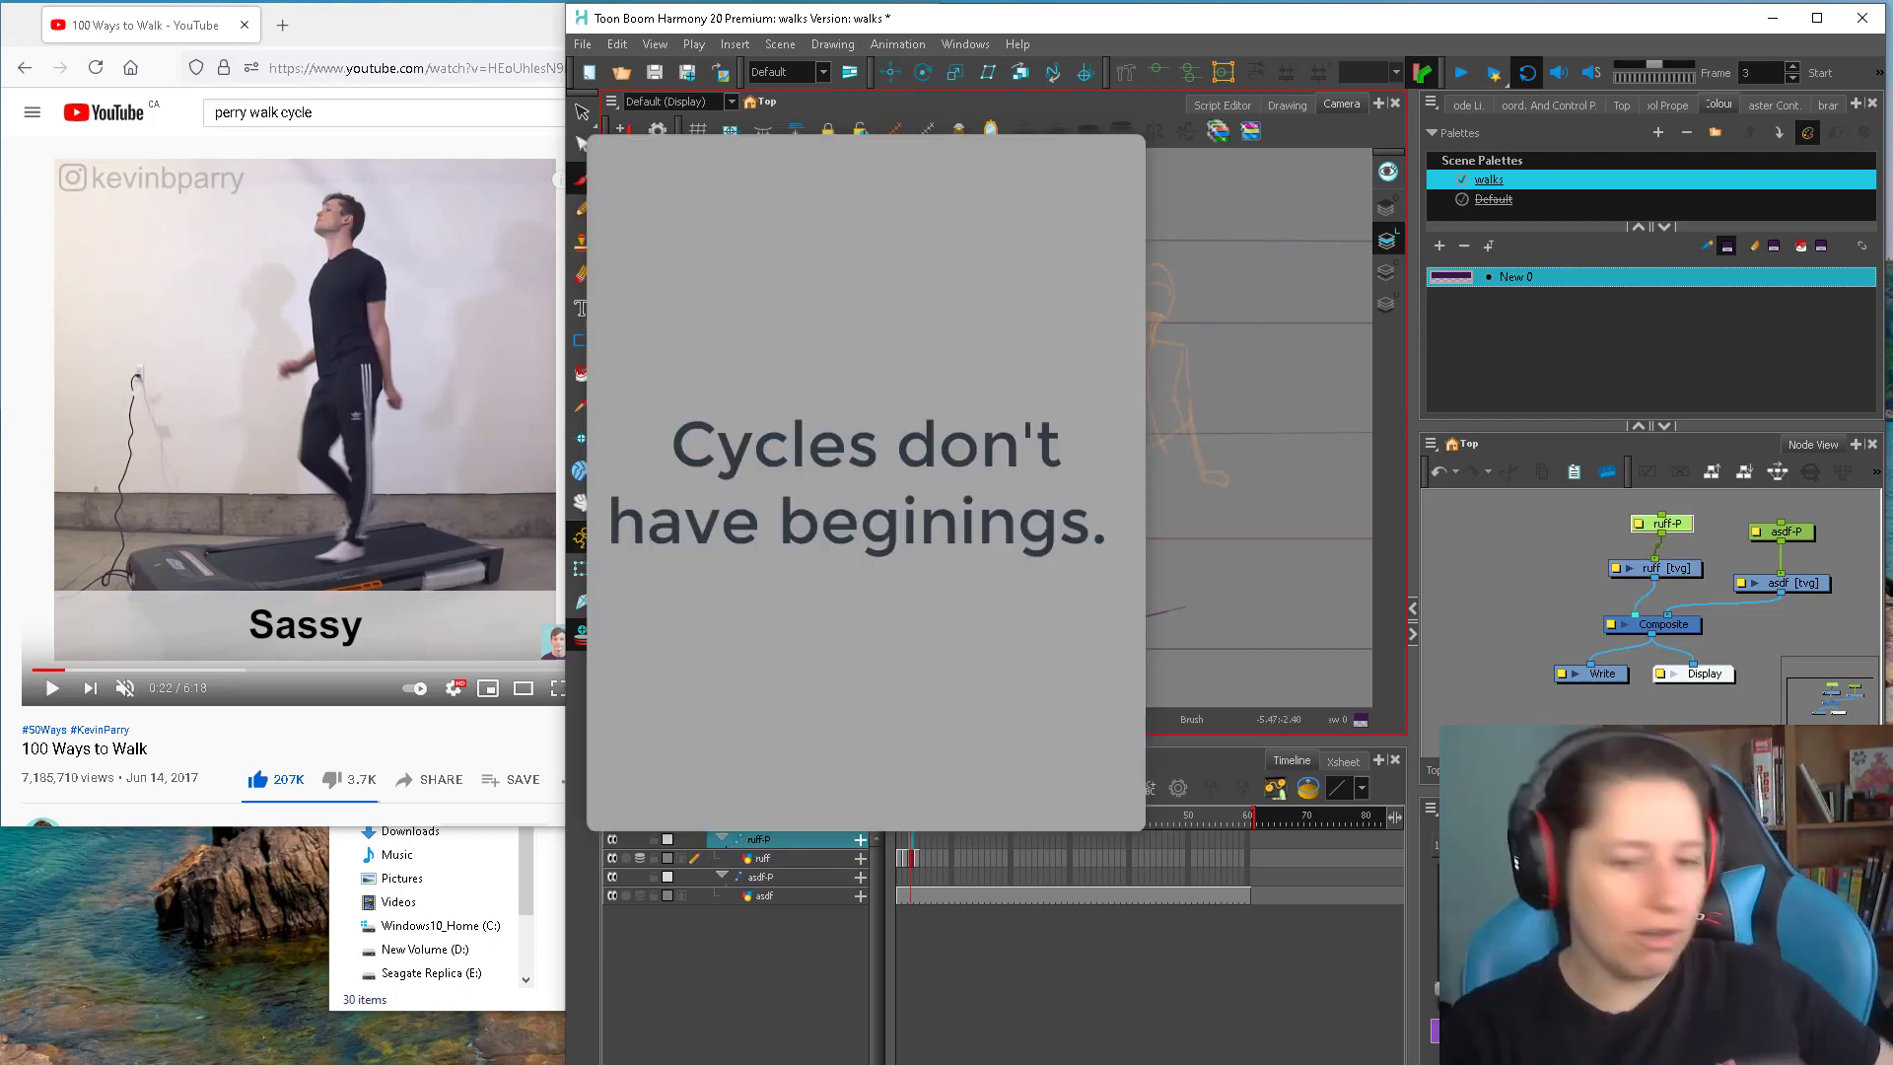
pyautogui.click(417, 32)
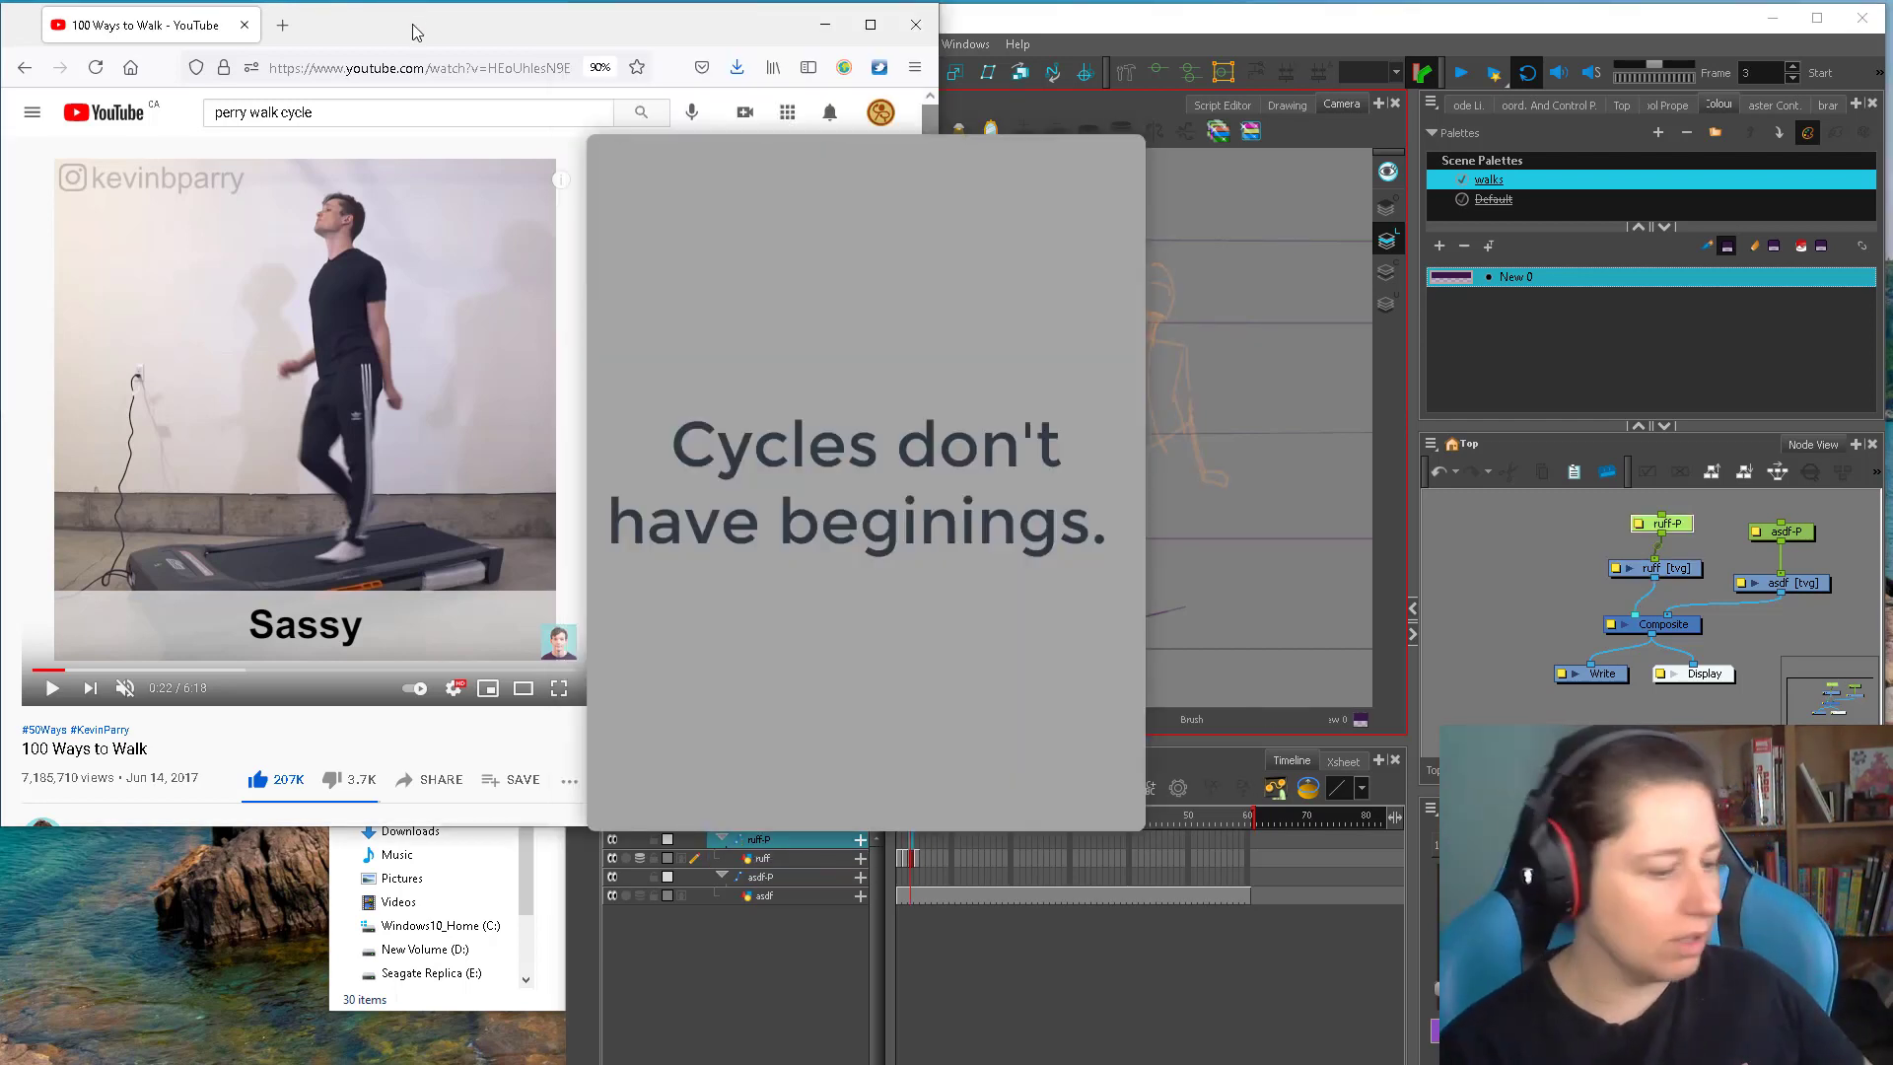
pyautogui.press('.')
pyautogui.press('.')
pyautogui.press('.')
pyautogui.press('.')
pyautogui.press('.')
pyautogui.moveTo(903, 424); pyautogui.dragTo(887, 430)
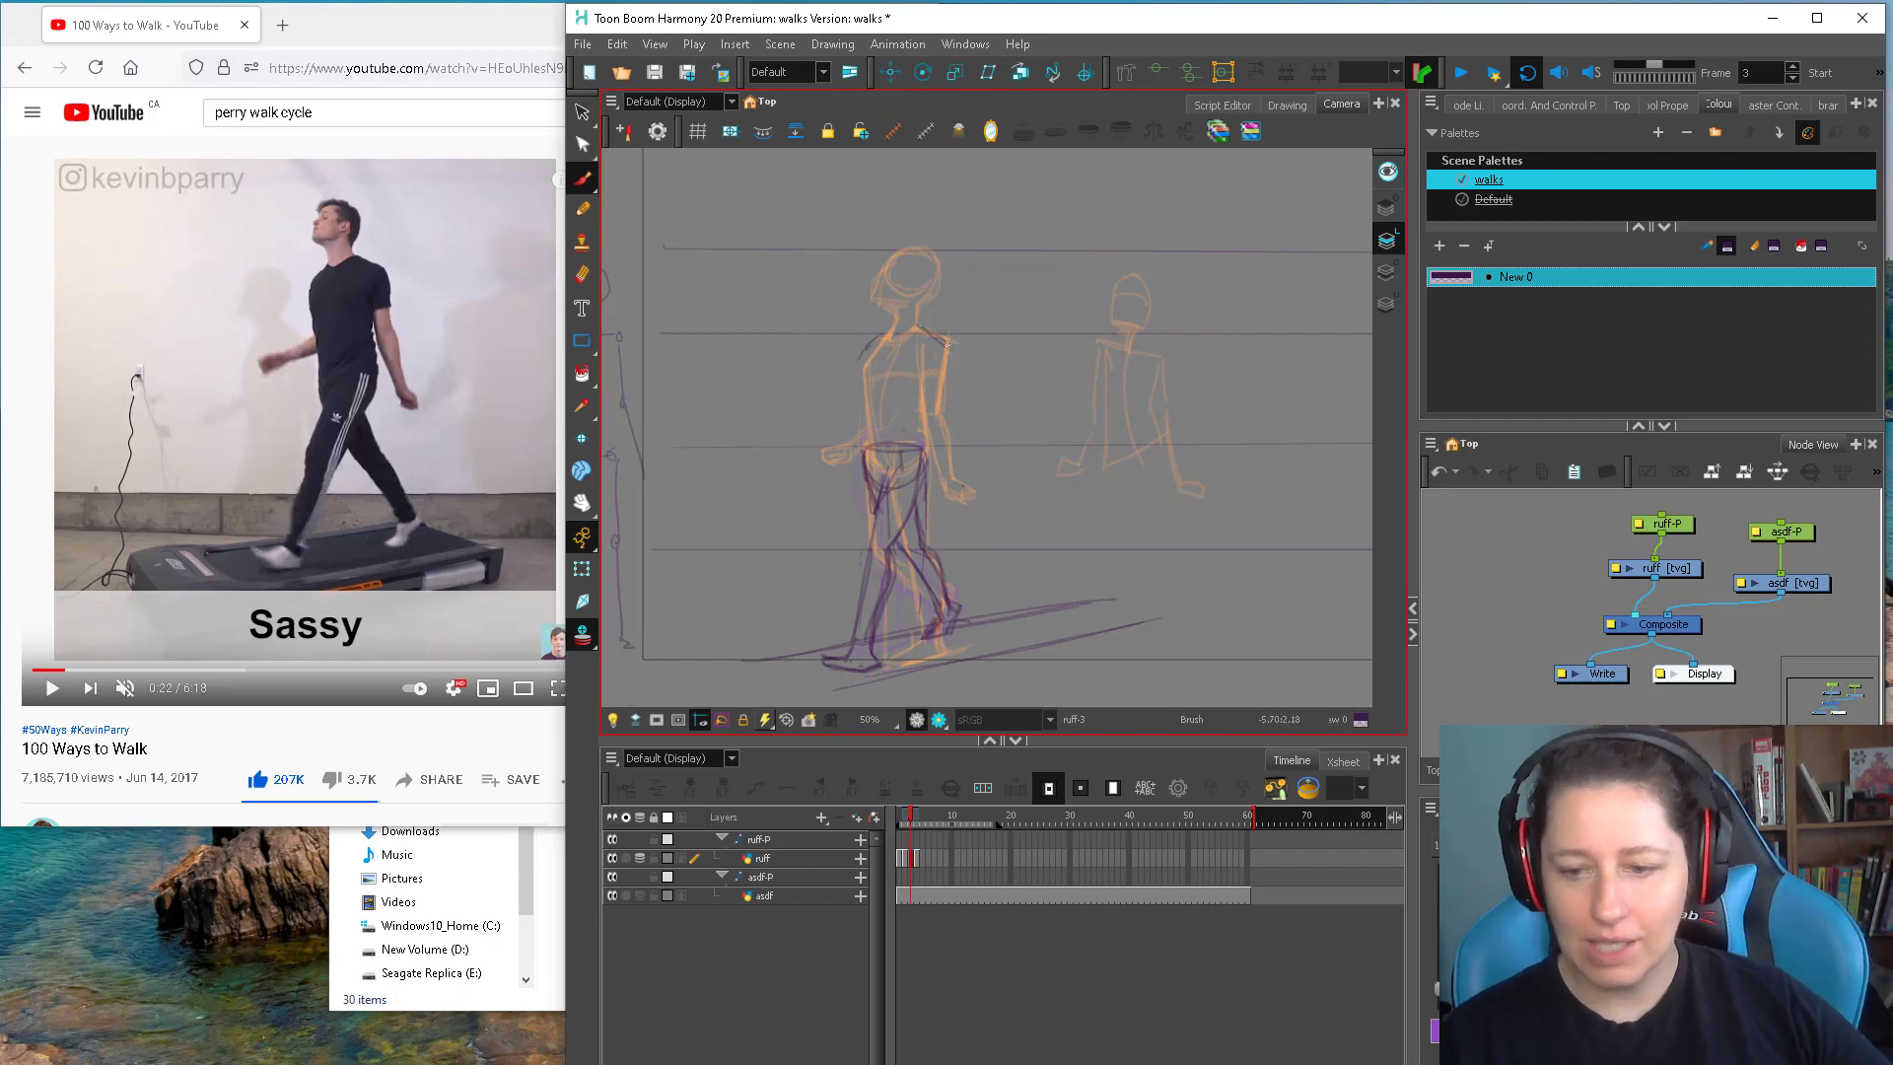
# Compare neighbouring reference video frames with the rough leg poses on frames 3 and 4
pyautogui.click(286, 692)
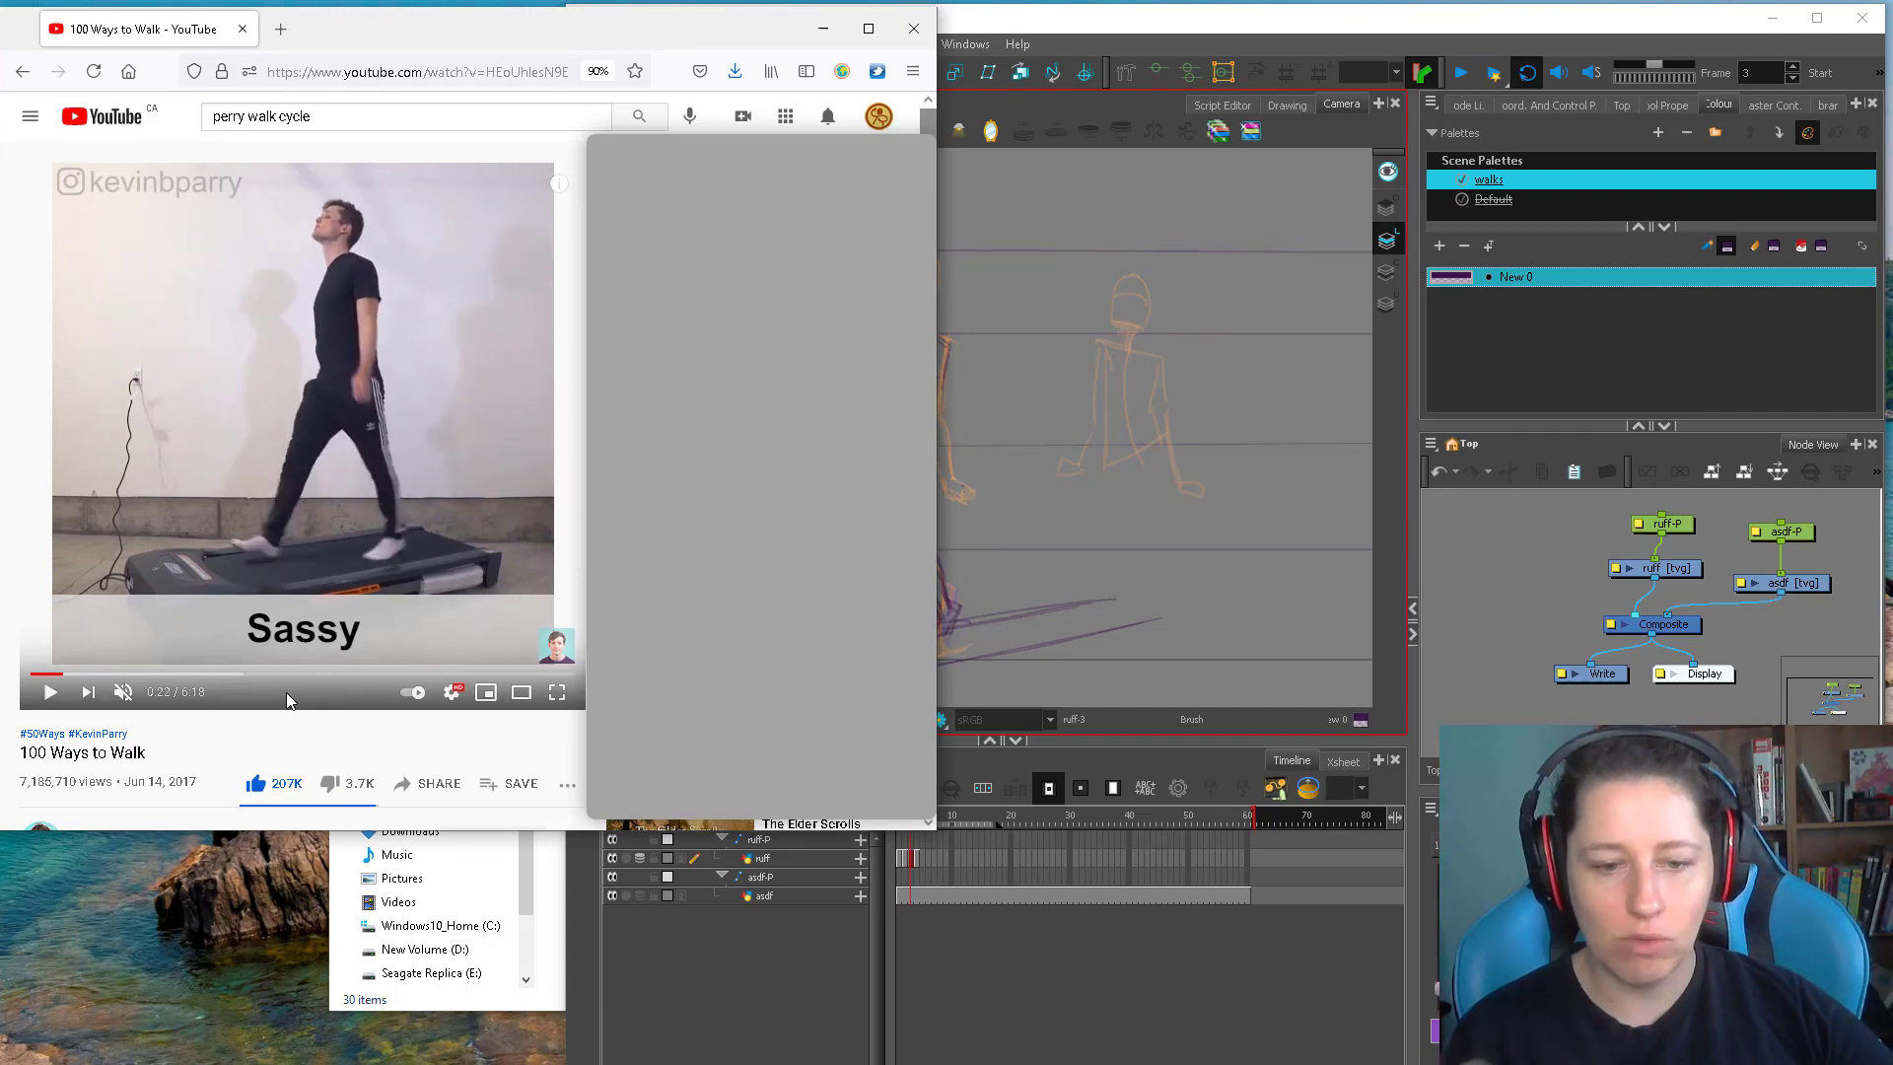
pyautogui.press(',')
pyautogui.press(',')
pyautogui.press(',')
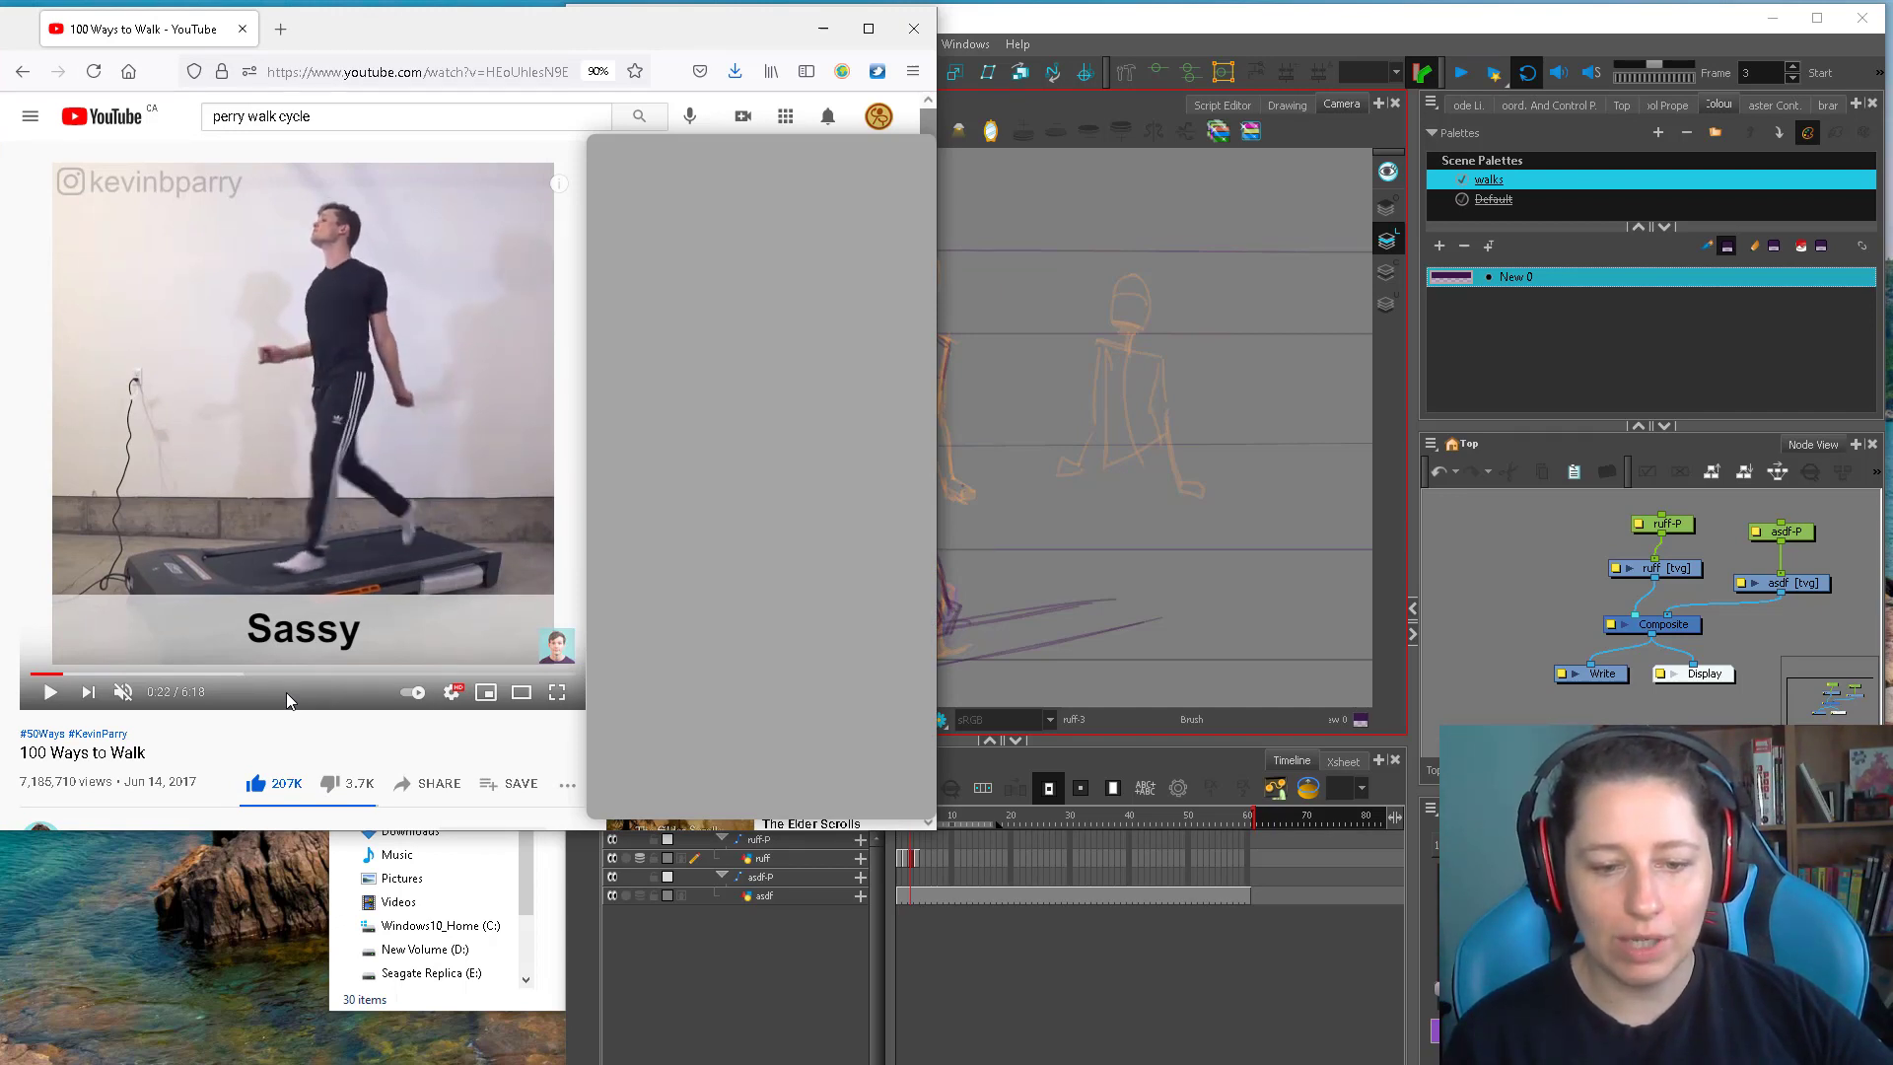
pyautogui.press('.')
pyautogui.press('.')
pyautogui.press('.')
pyautogui.hotkey('alt', 'Tab')
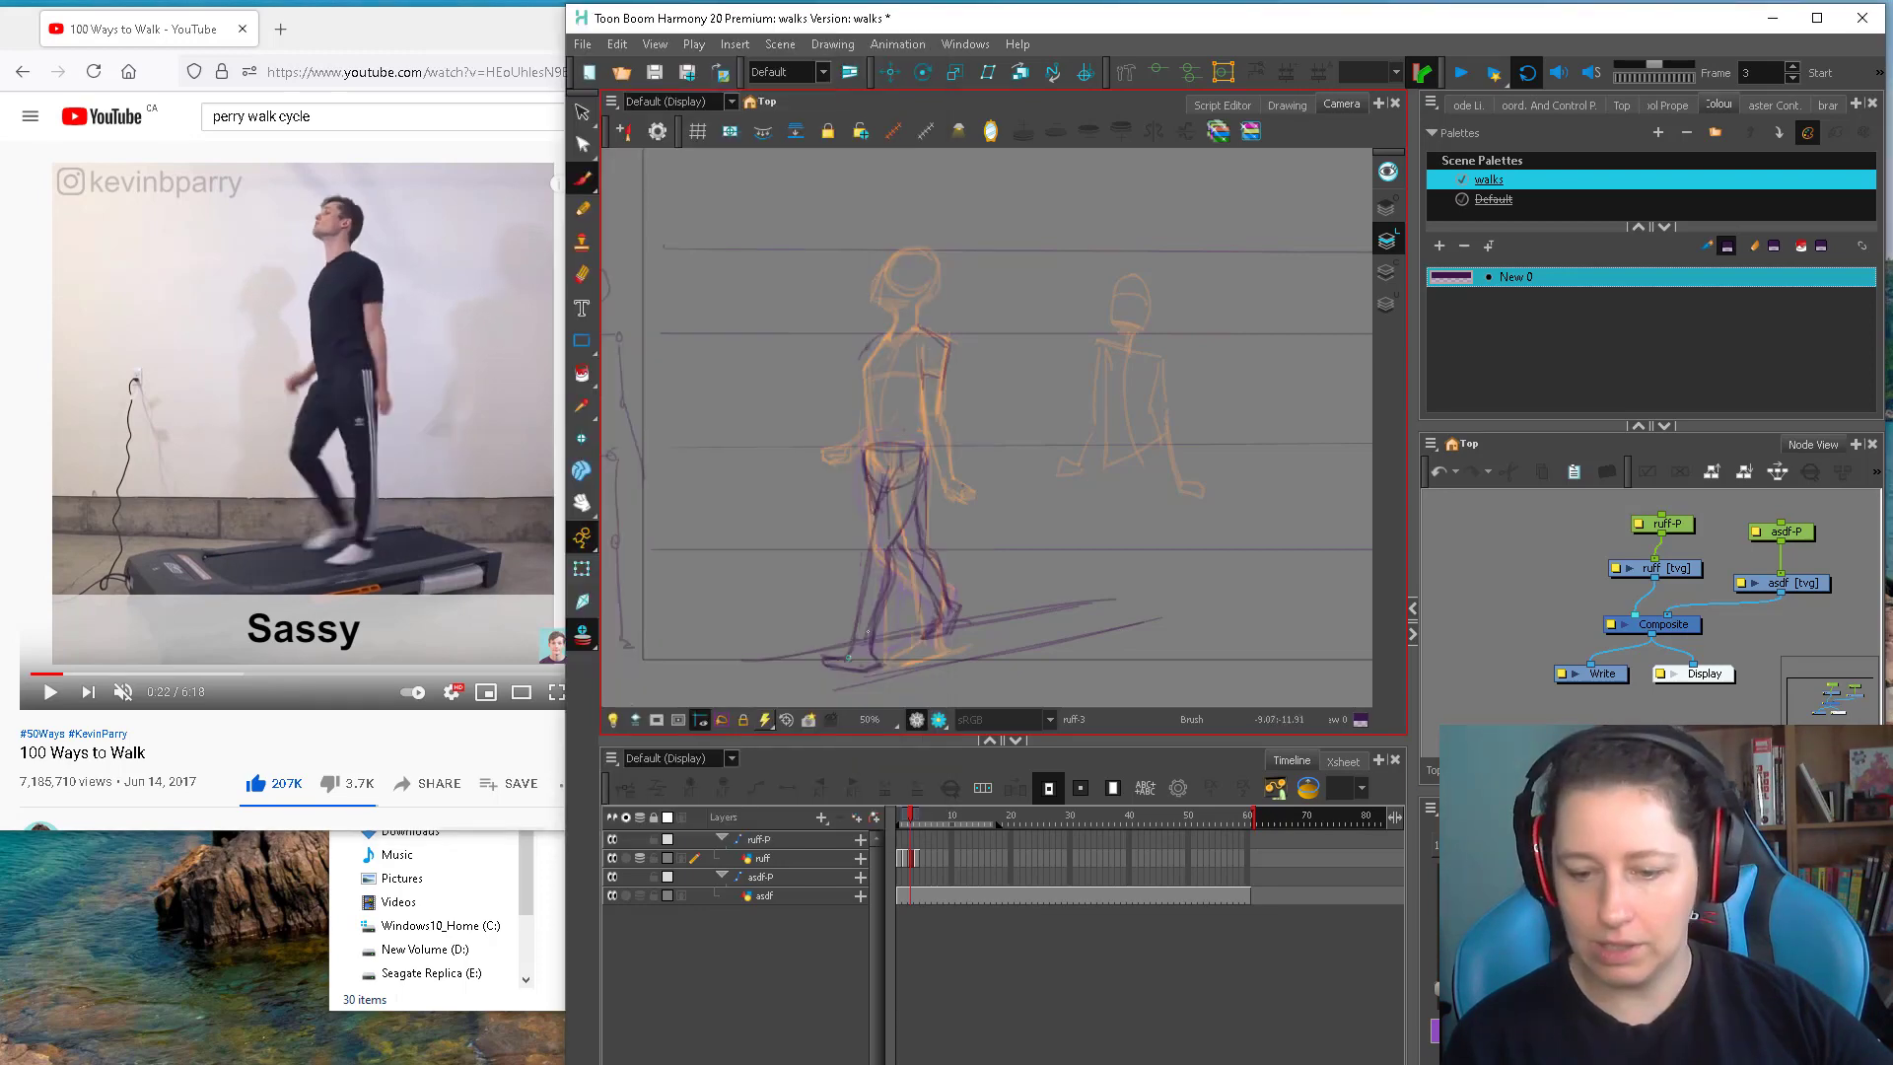
pyautogui.press('.')
# Step through the reference video from the passing pose to the following wide-stride contact pose at 0:23
pyautogui.click(469, 32)
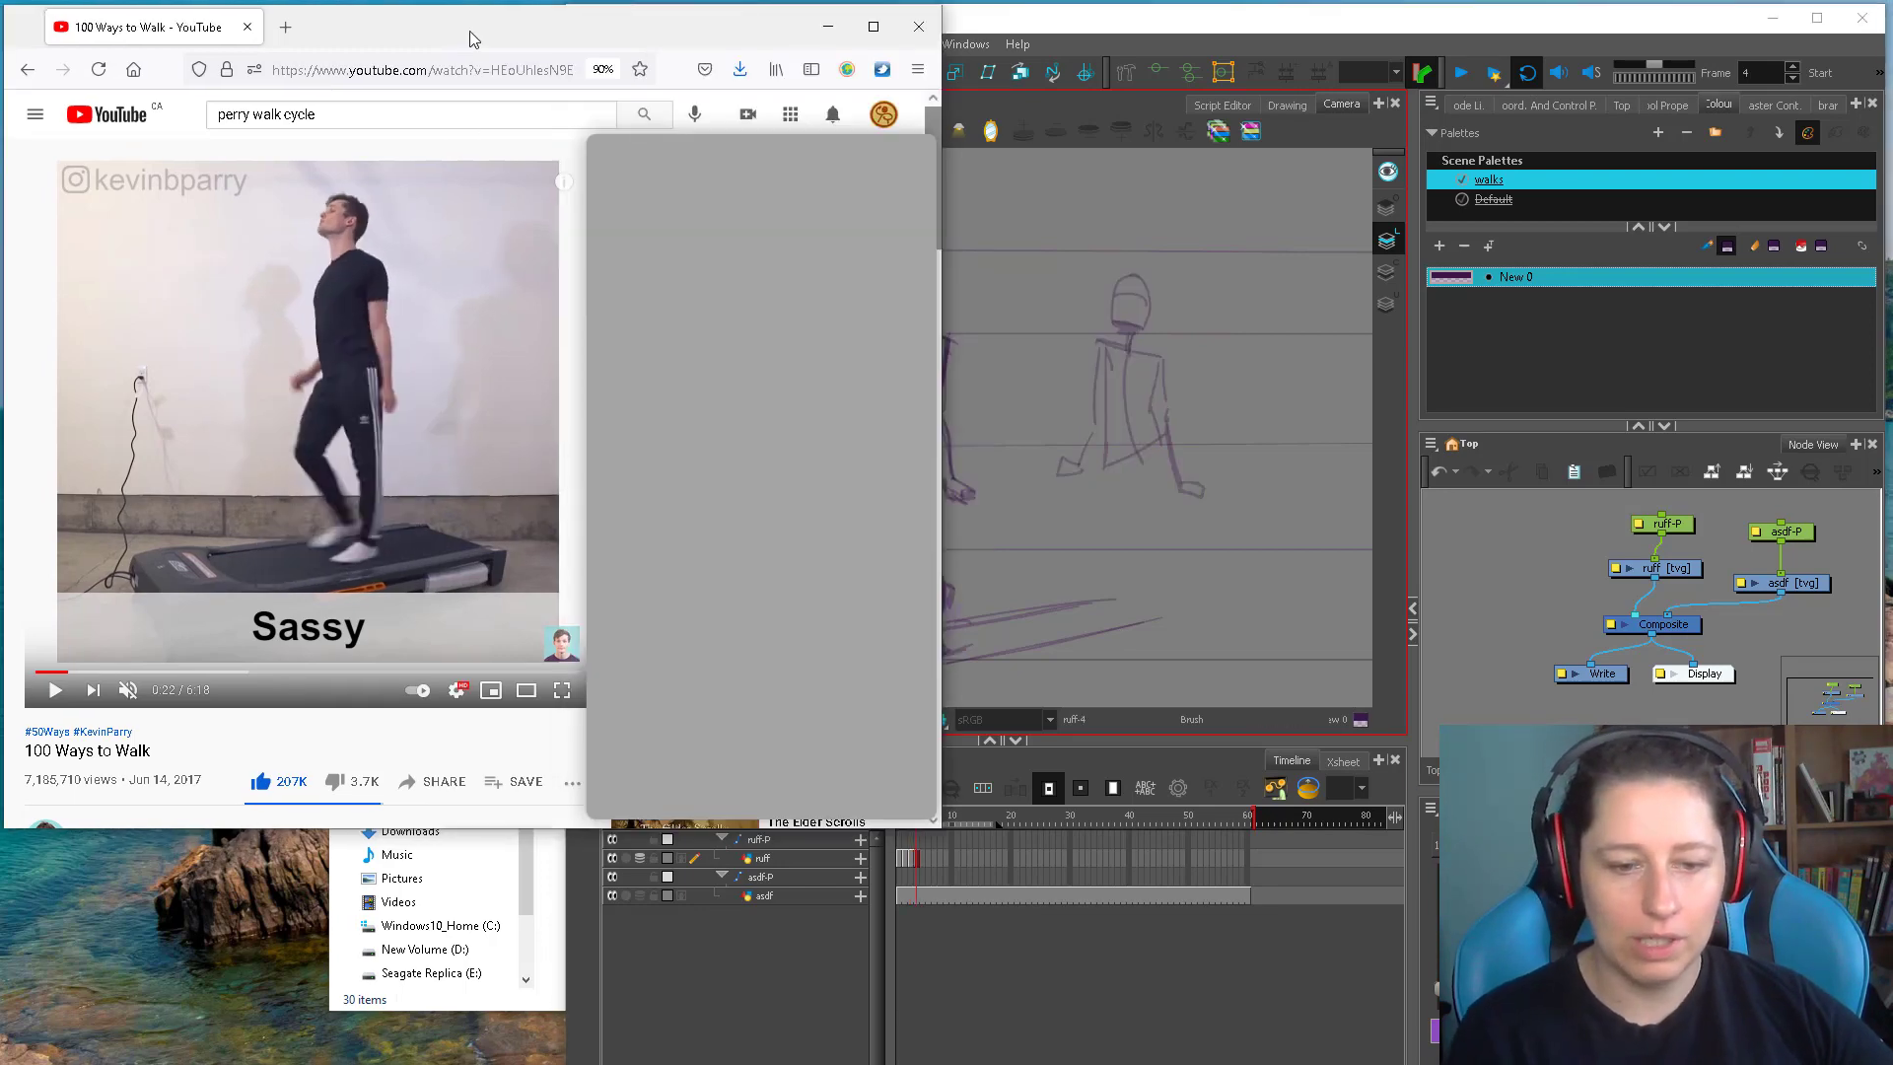
pyautogui.press('.')
pyautogui.press('.')
pyautogui.press('.')
pyautogui.press('.')
pyautogui.press('.')
pyautogui.press('.')
pyautogui.press('.')
pyautogui.press('.')
pyautogui.press('.')
pyautogui.press('.')
pyautogui.press('.')
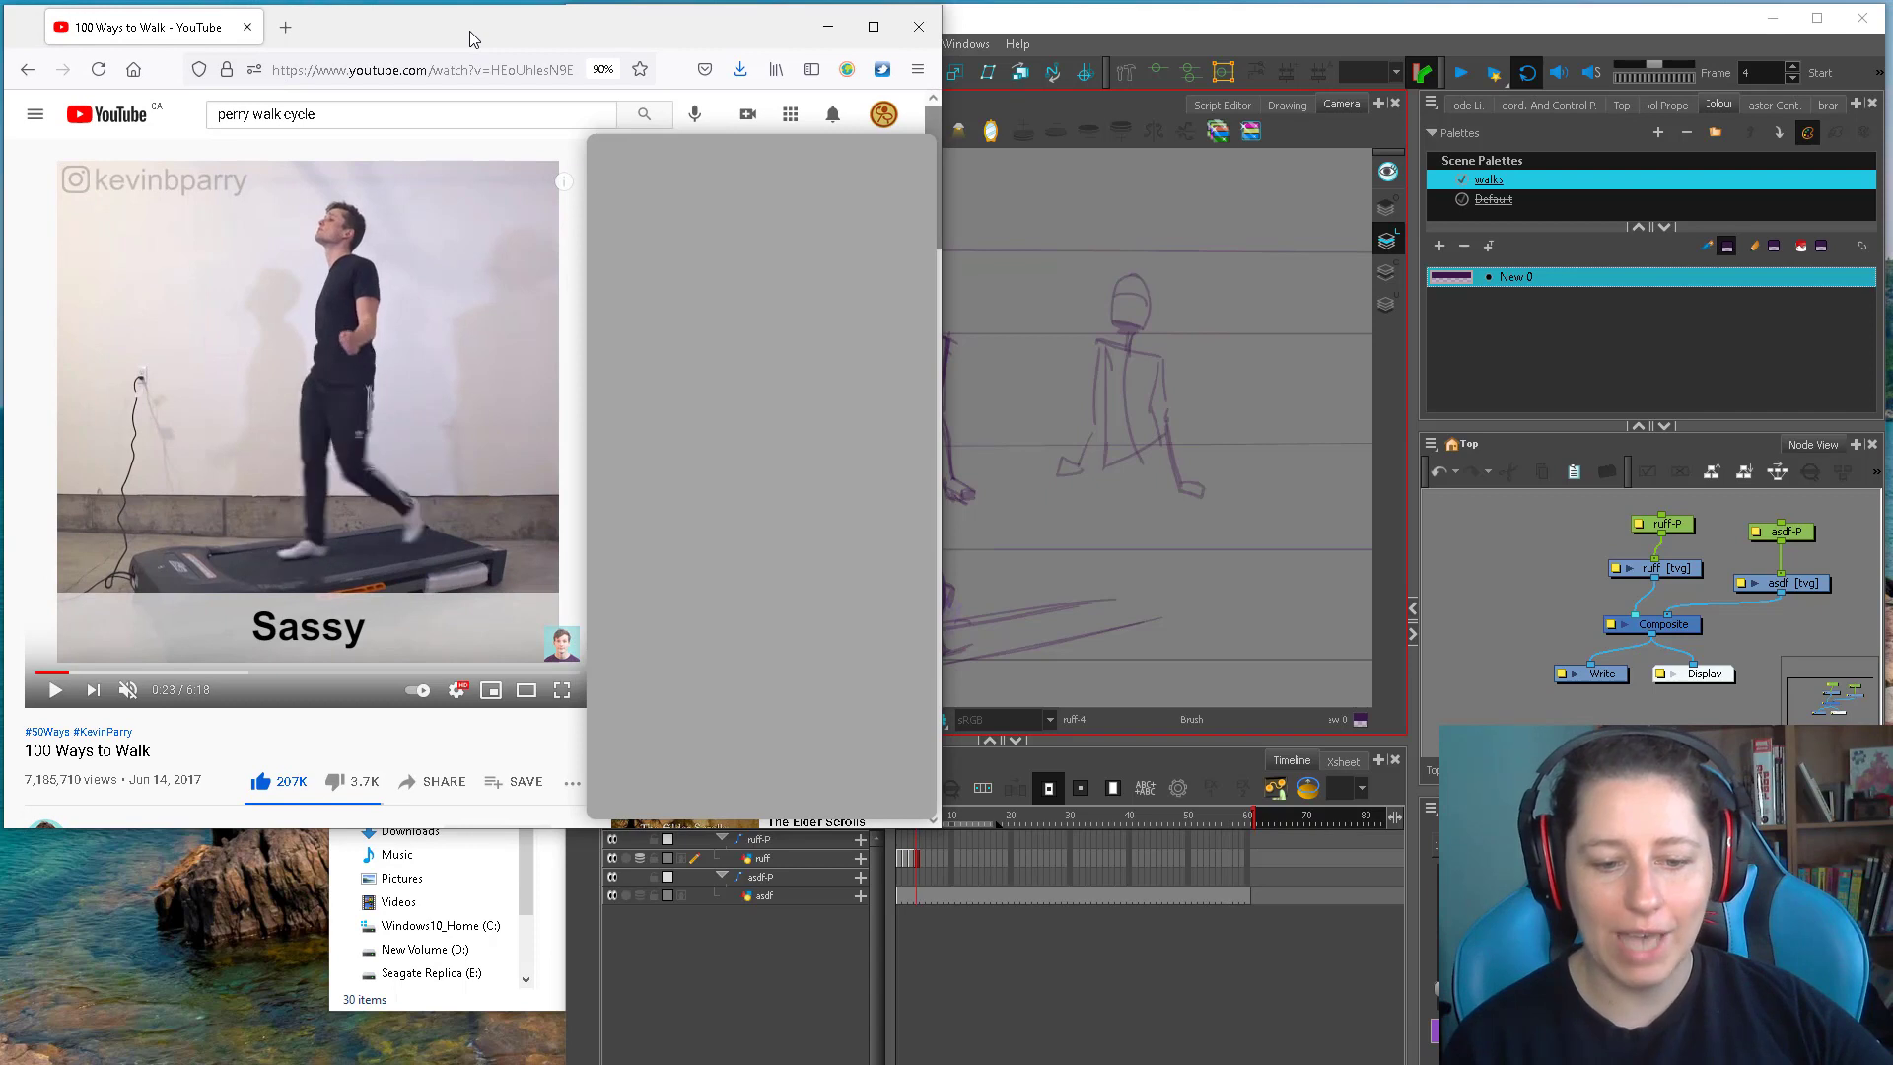
pyautogui.press('.')
pyautogui.press('.')
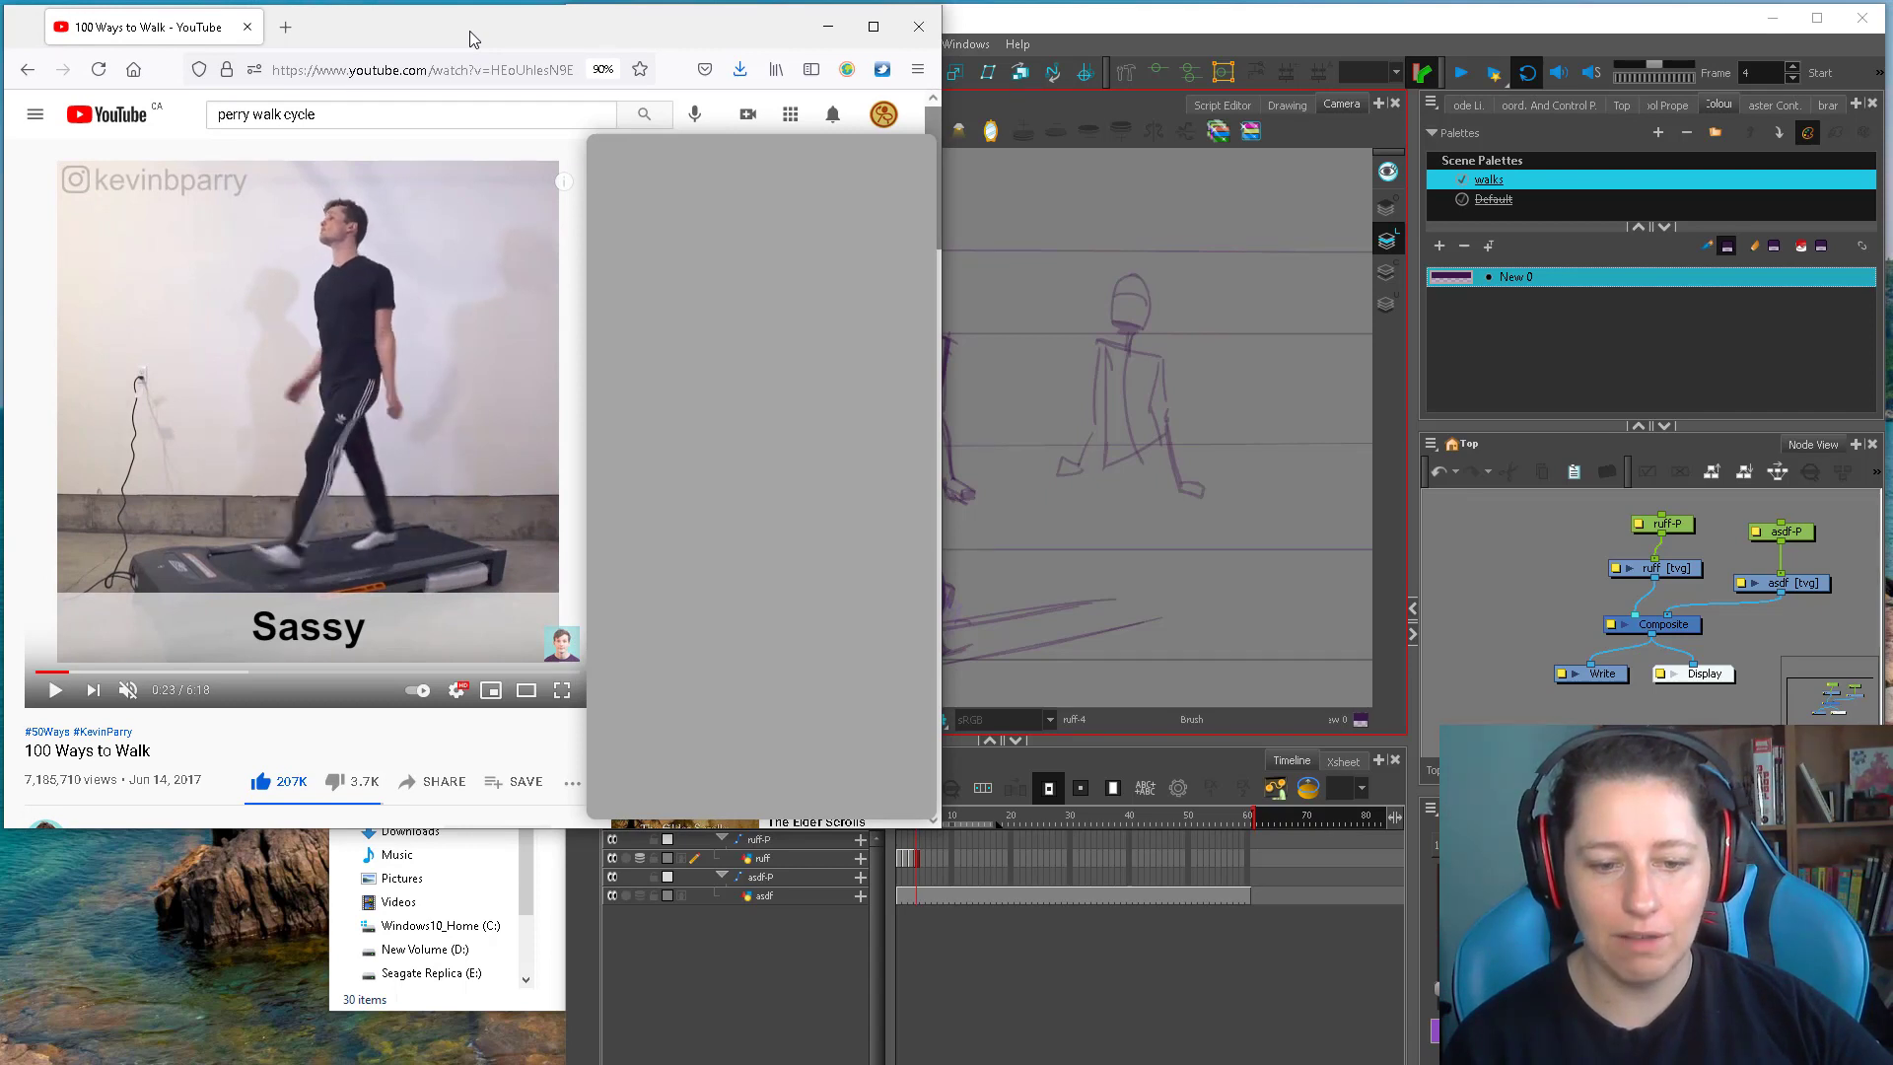
pyautogui.press('.')
pyautogui.press('.')
pyautogui.press('.')
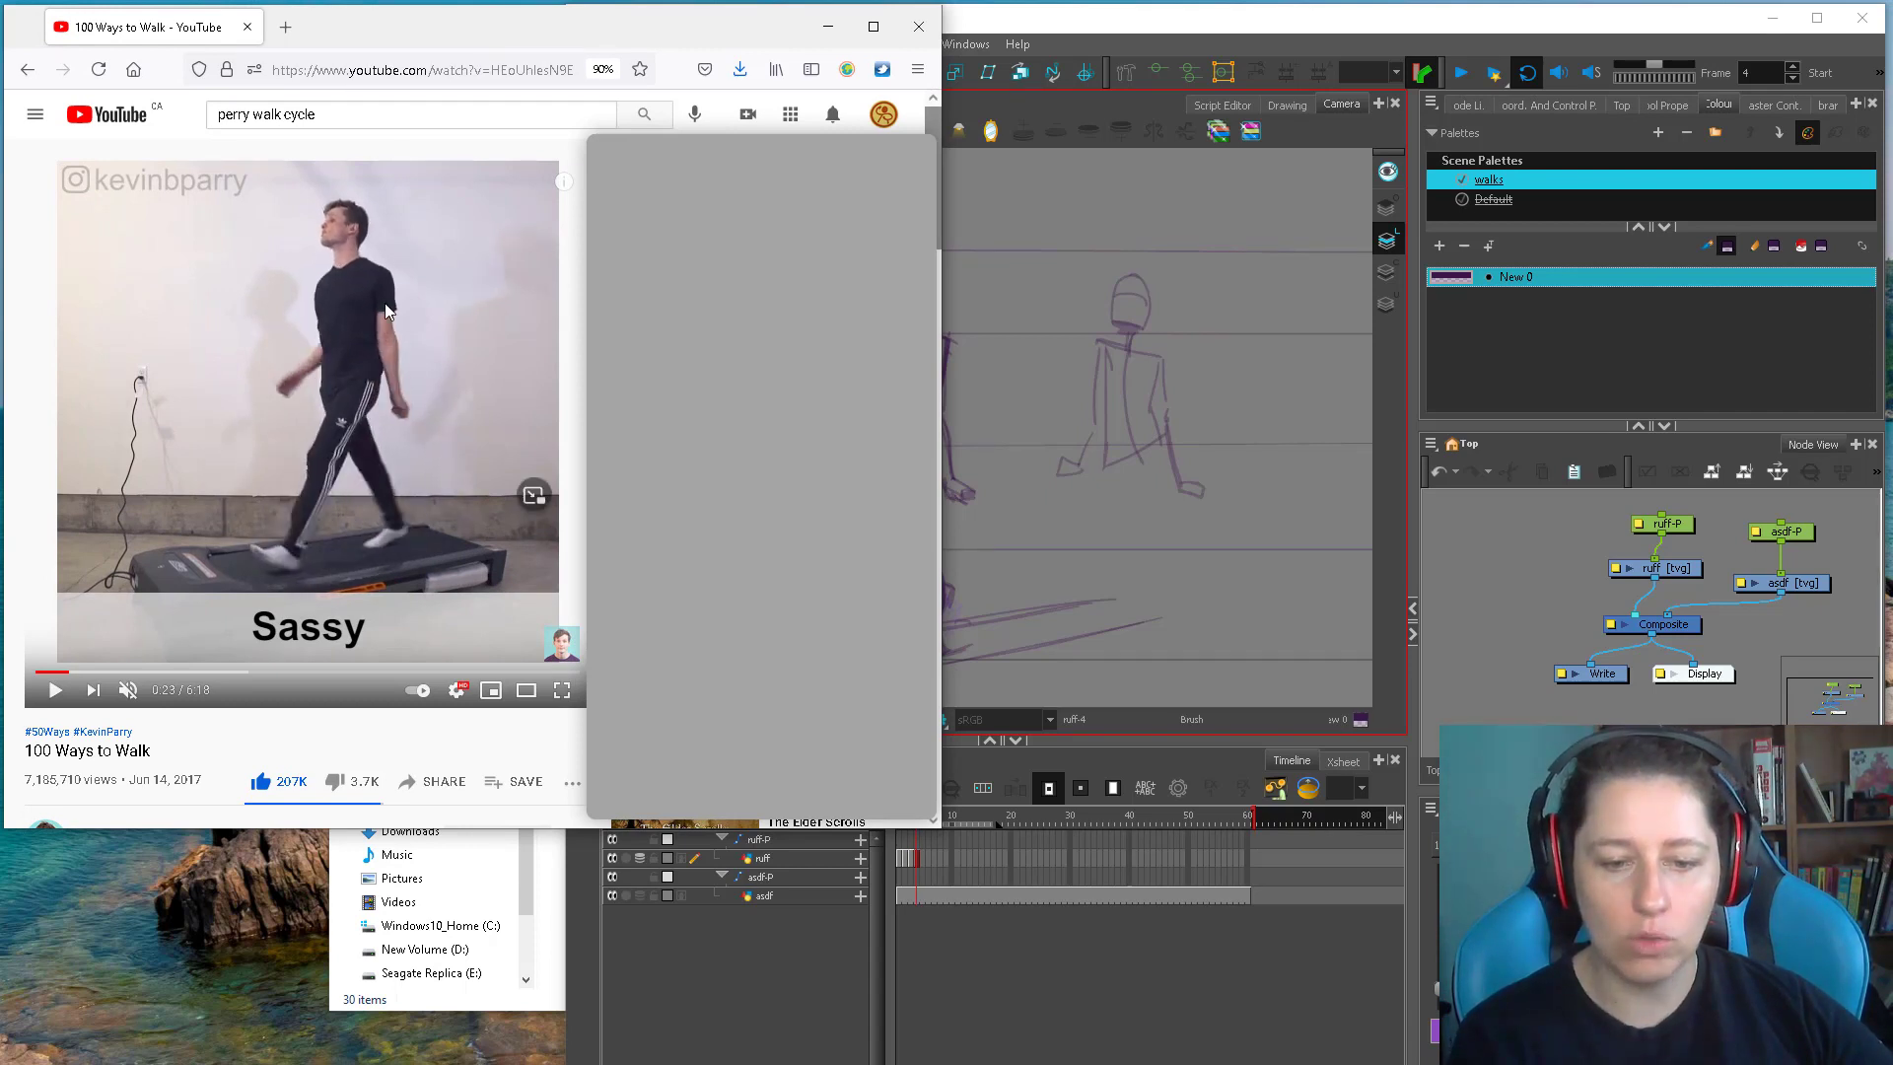
# Examine the leg, hip and arm positions in the reference video frames around the wide-stride pose at 0:23
pyautogui.press('.')
pyautogui.press('.')
pyautogui.press('.')
pyautogui.press('.')
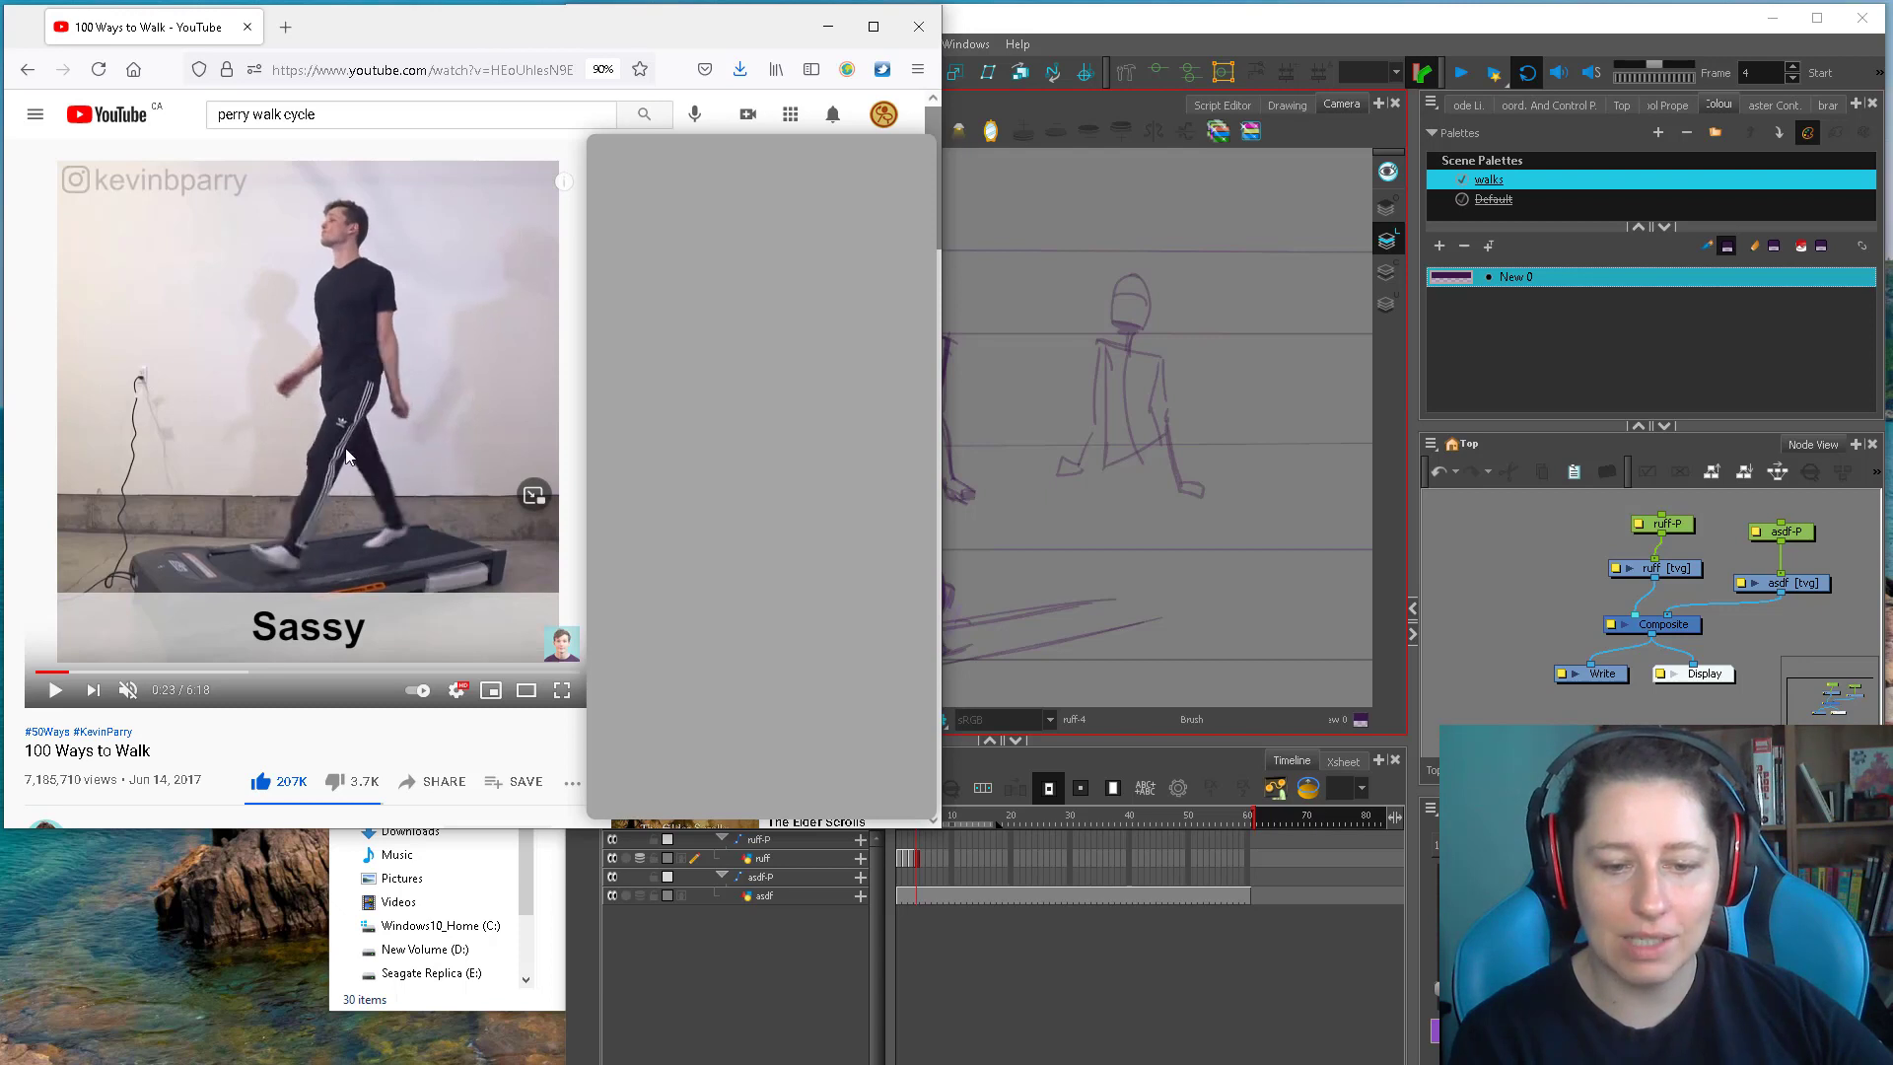
pyautogui.press('.')
pyautogui.press('.')
pyautogui.press('.')
pyautogui.press('.')
pyautogui.press('.')
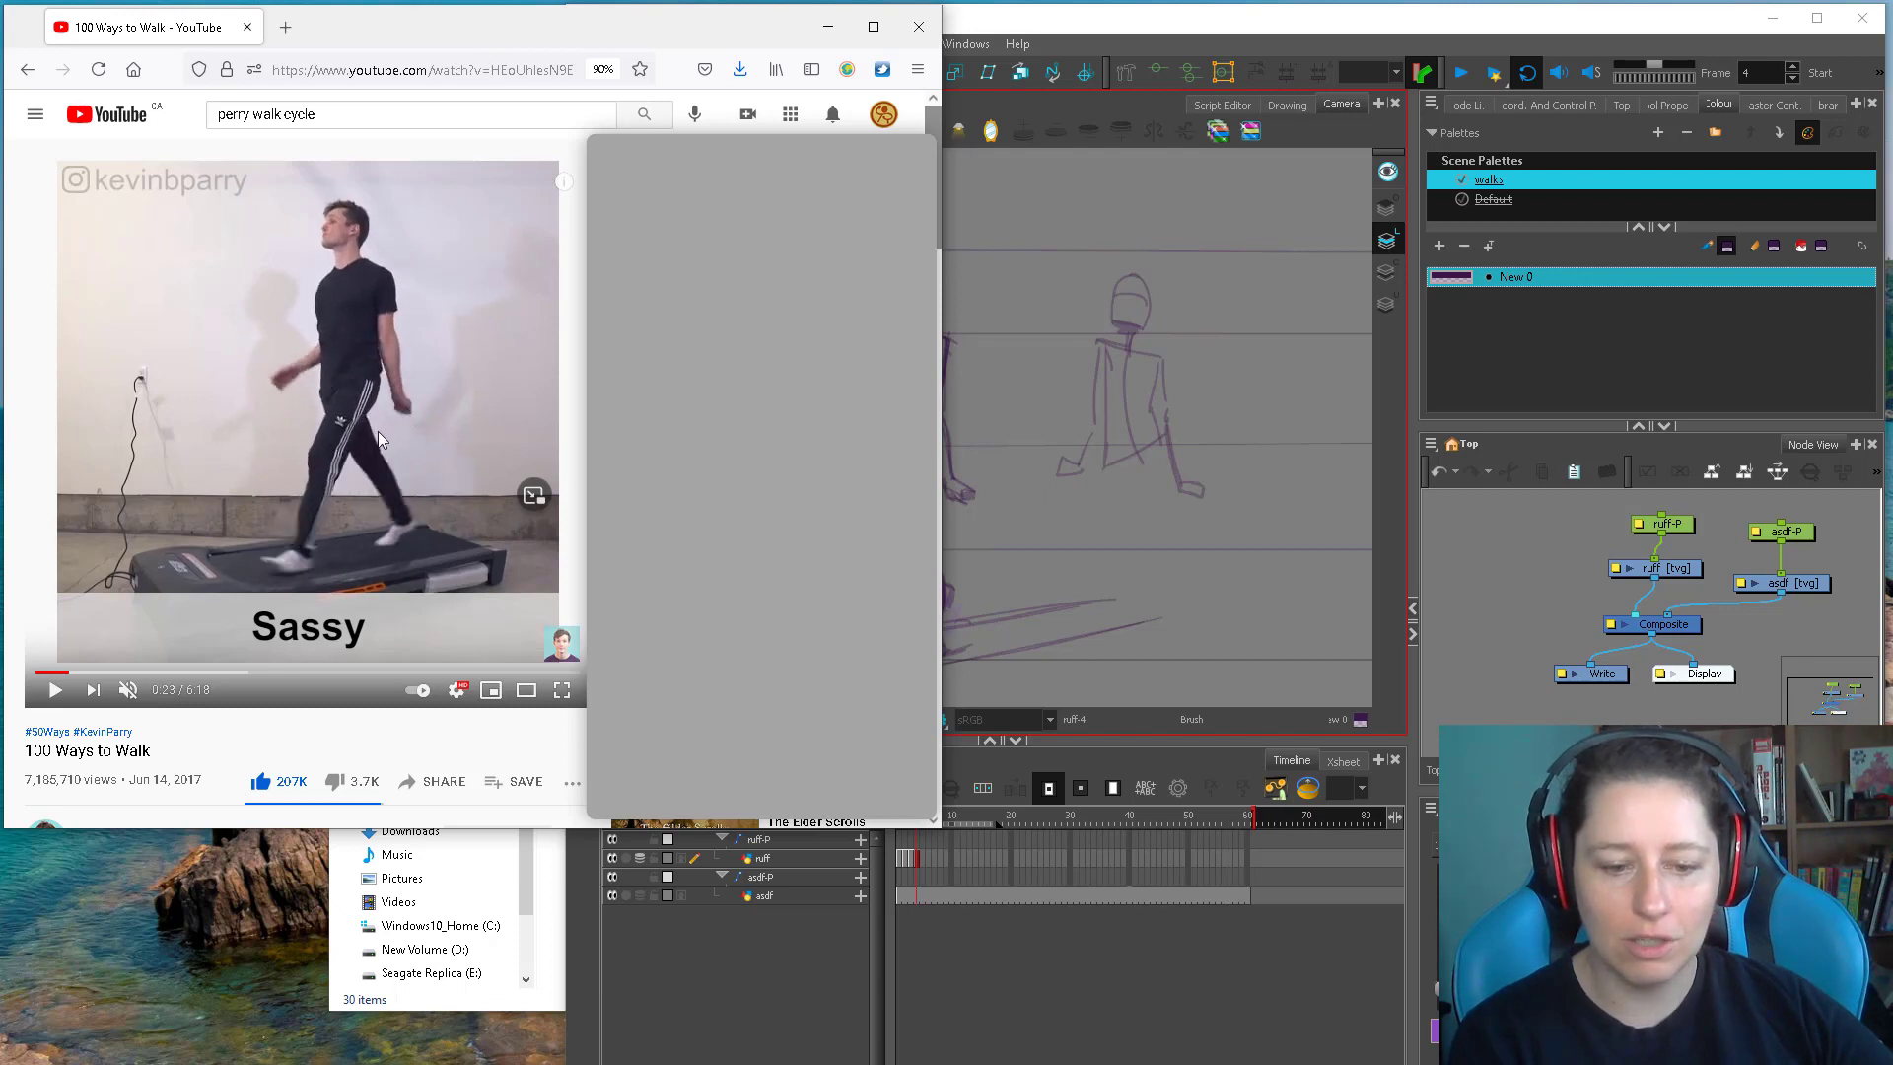
pyautogui.press('.')
pyautogui.press('.')
pyautogui.press('.')
pyautogui.press('.')
pyautogui.press('.')
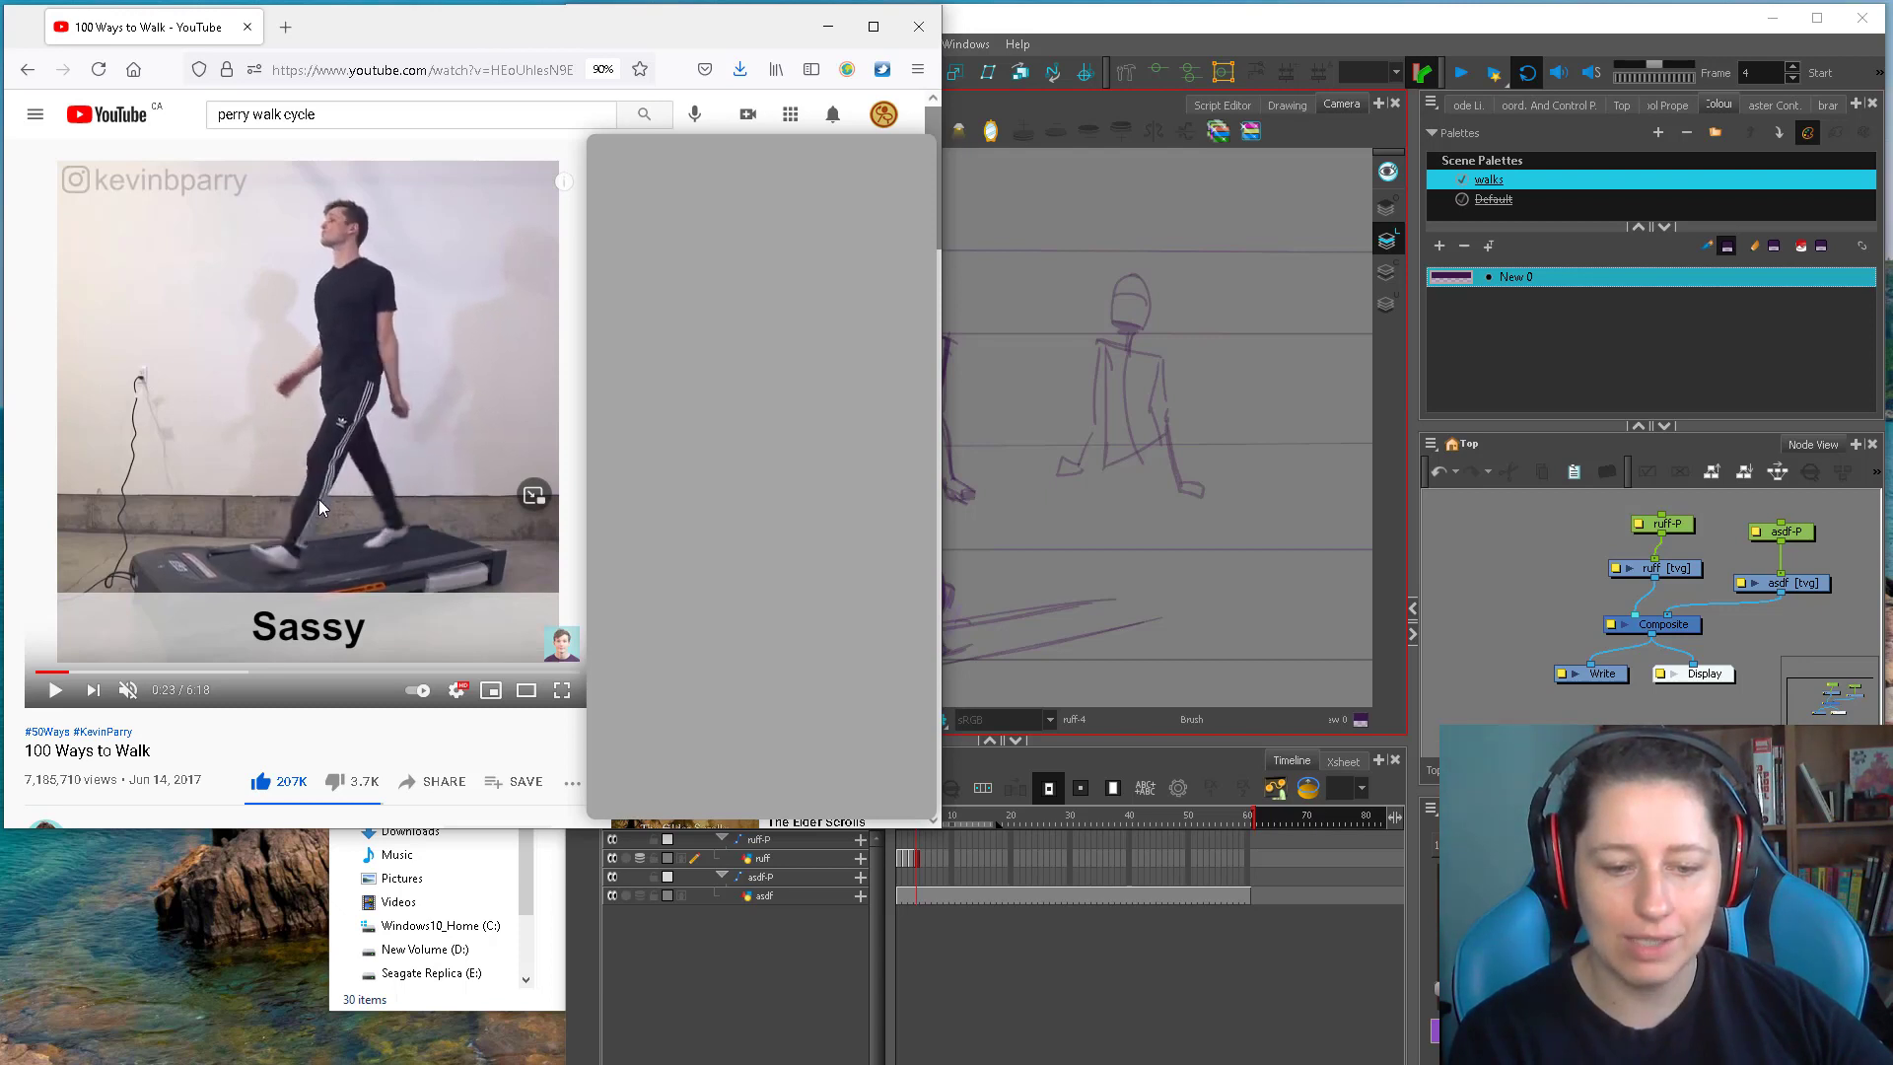
pyautogui.press('.')
pyautogui.press('.')
pyautogui.press('.')
pyautogui.press('.')
pyautogui.press('.')
pyautogui.press('.')
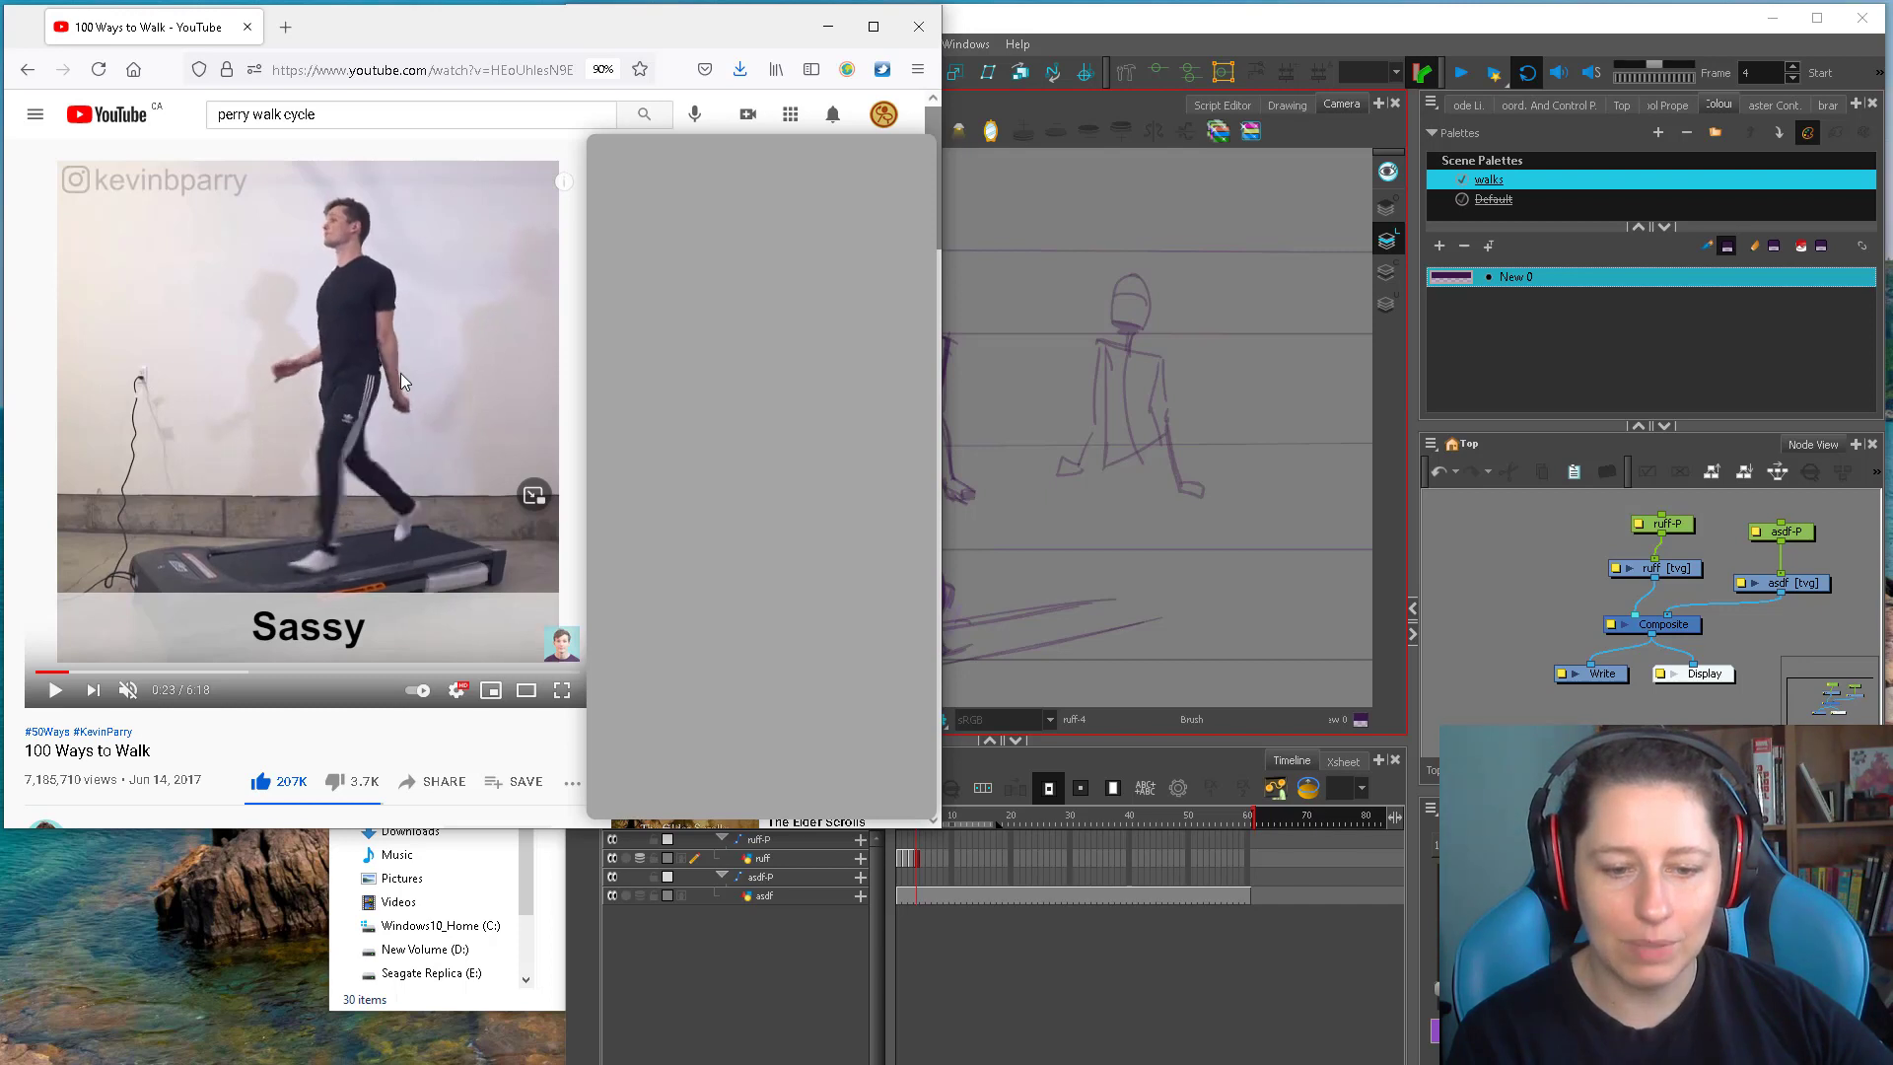
pyautogui.press('.')
pyautogui.press('.')
pyautogui.press('.')
pyautogui.press('.')
pyautogui.press('.')
pyautogui.press('.')
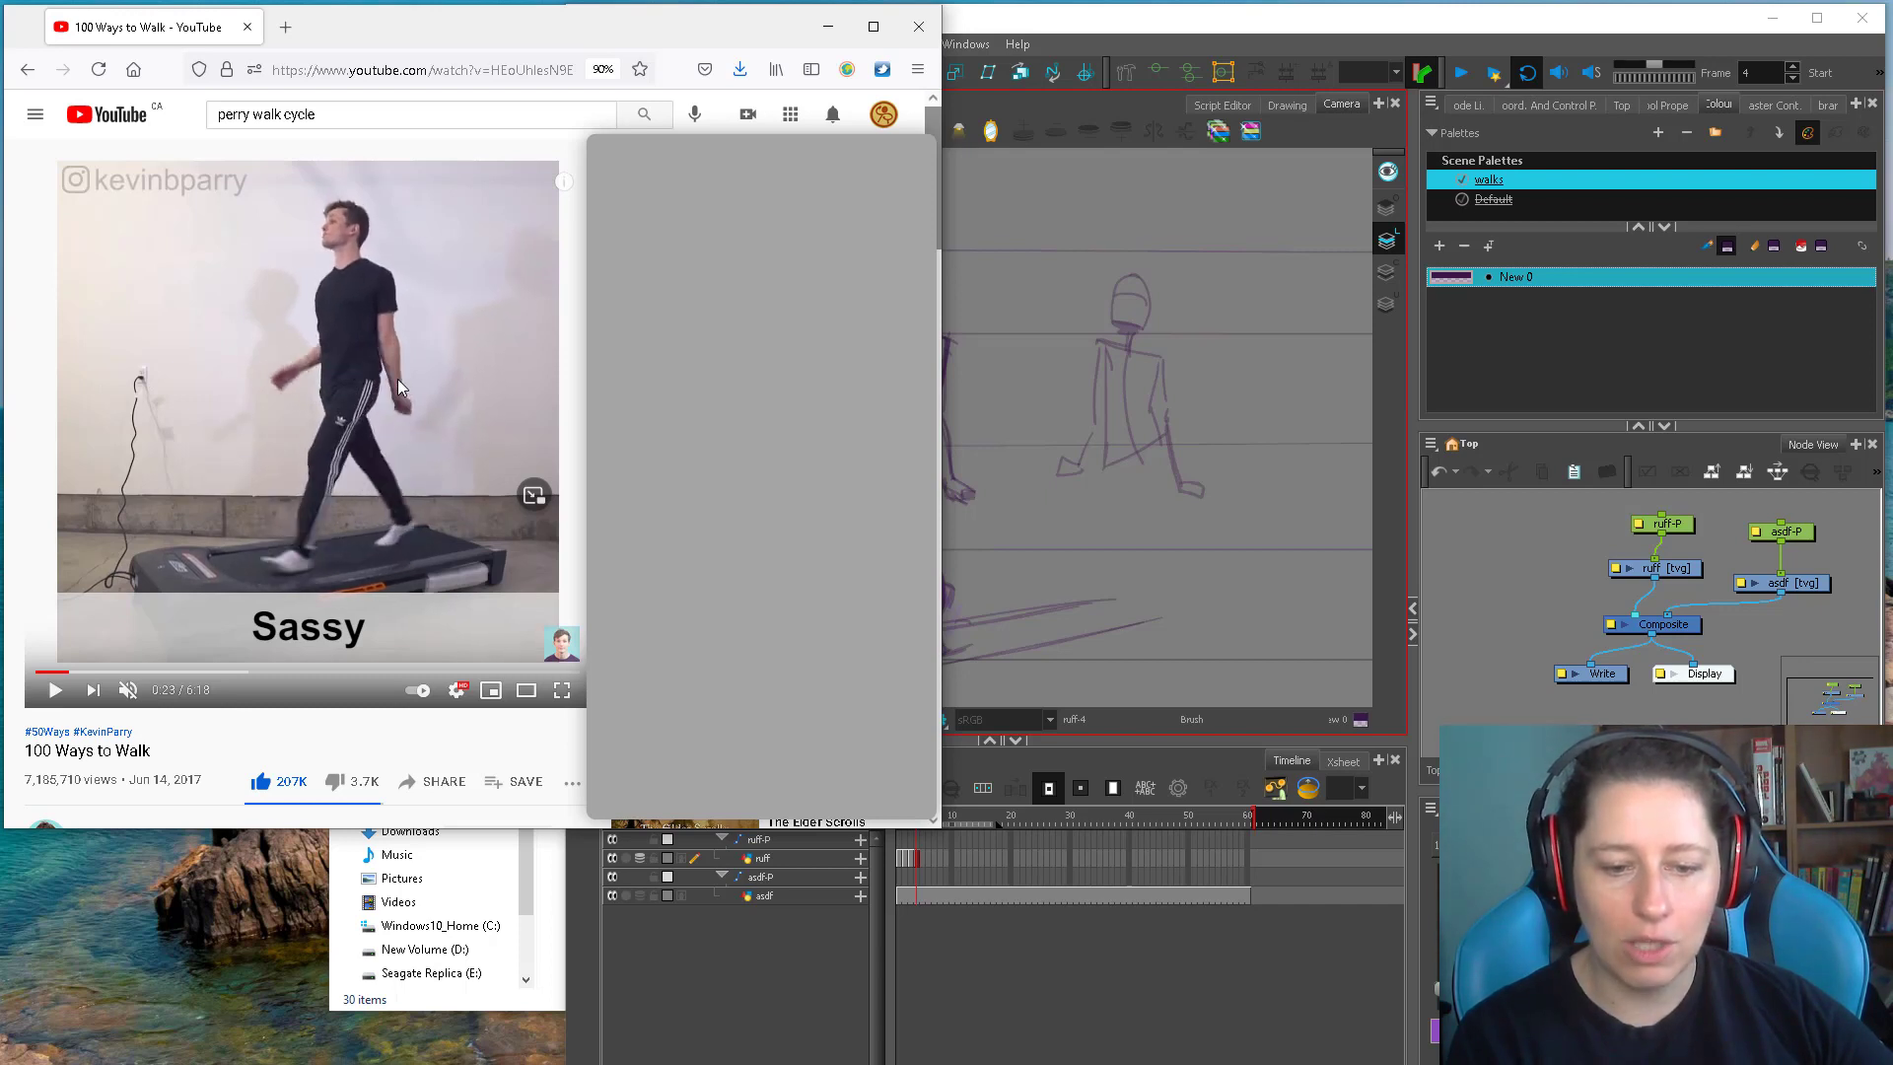
pyautogui.press('.')
pyautogui.press('.')
pyautogui.press('.')
pyautogui.press('.')
pyautogui.press('.')
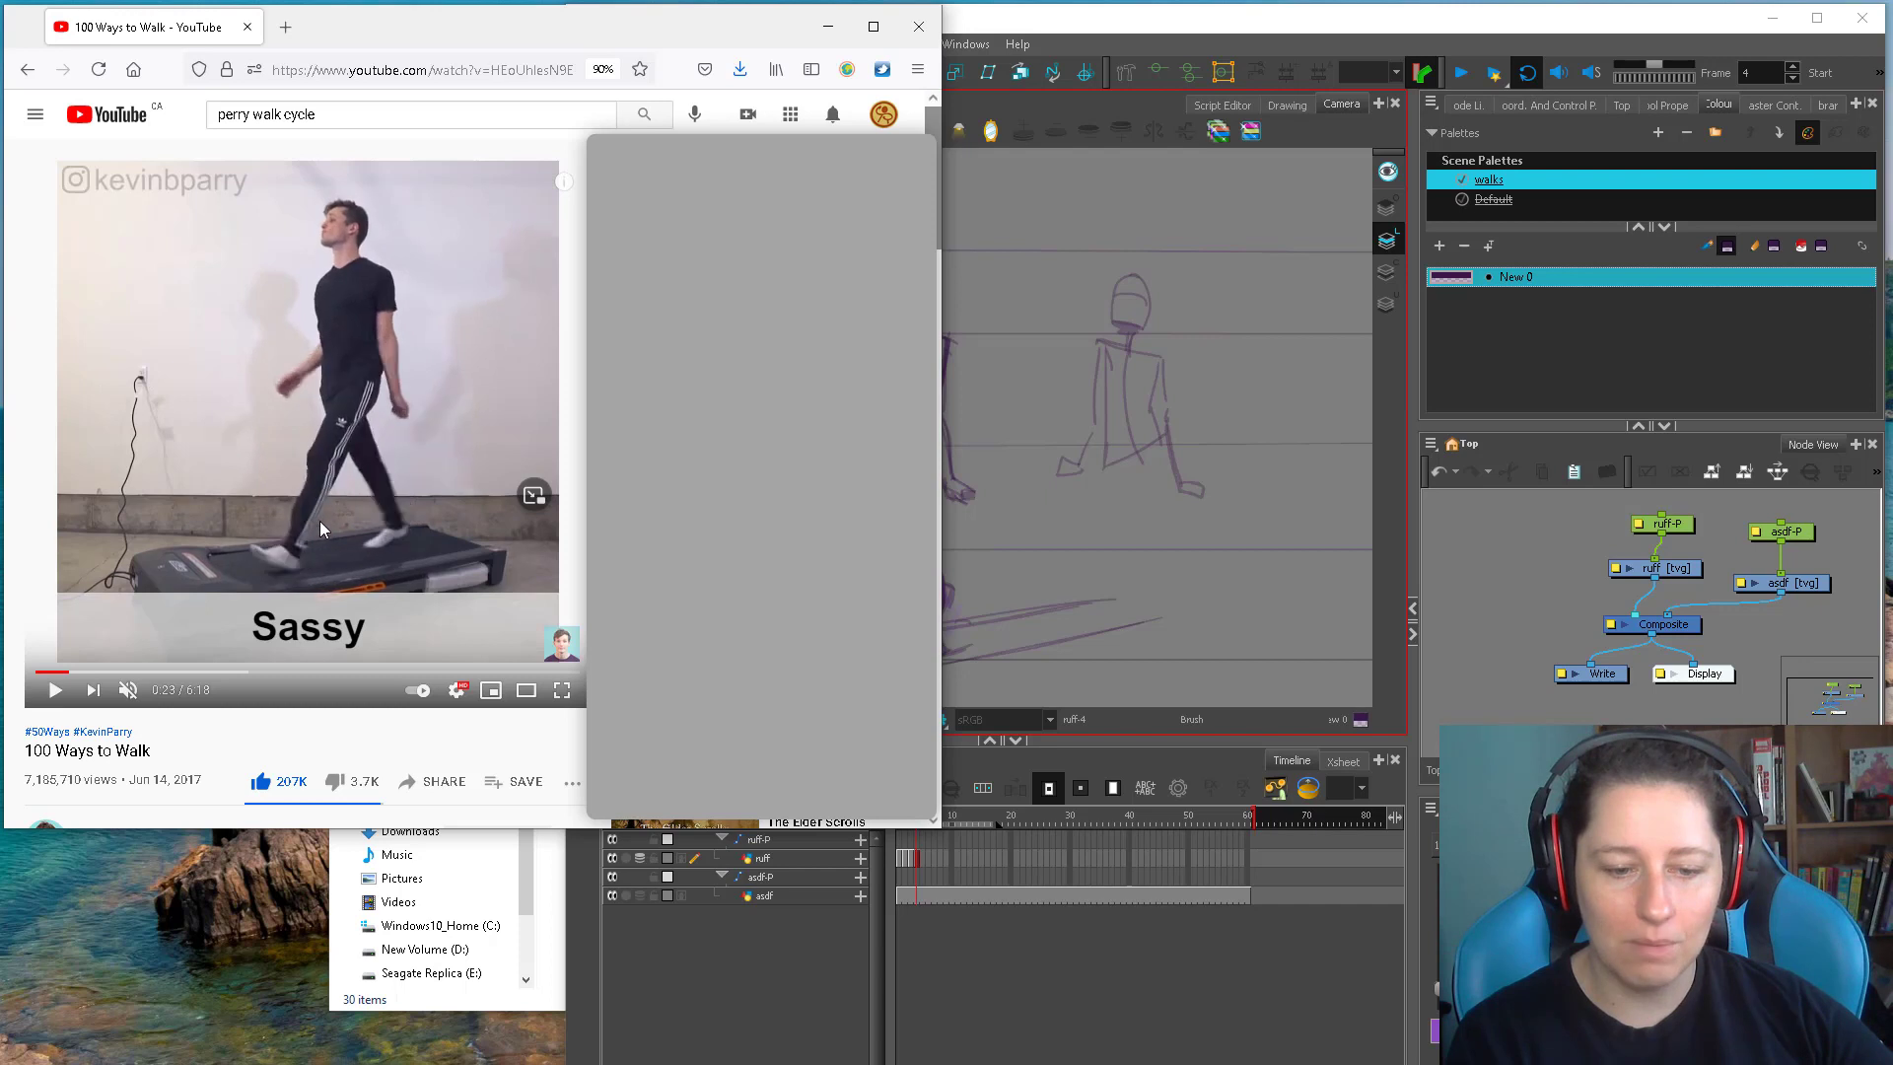
# Advance the reference video slightly past the stride pose, and return to frame 3's drawing in Toon Boom Harmony
pyautogui.press('.')
pyautogui.press('.')
pyautogui.press('.')
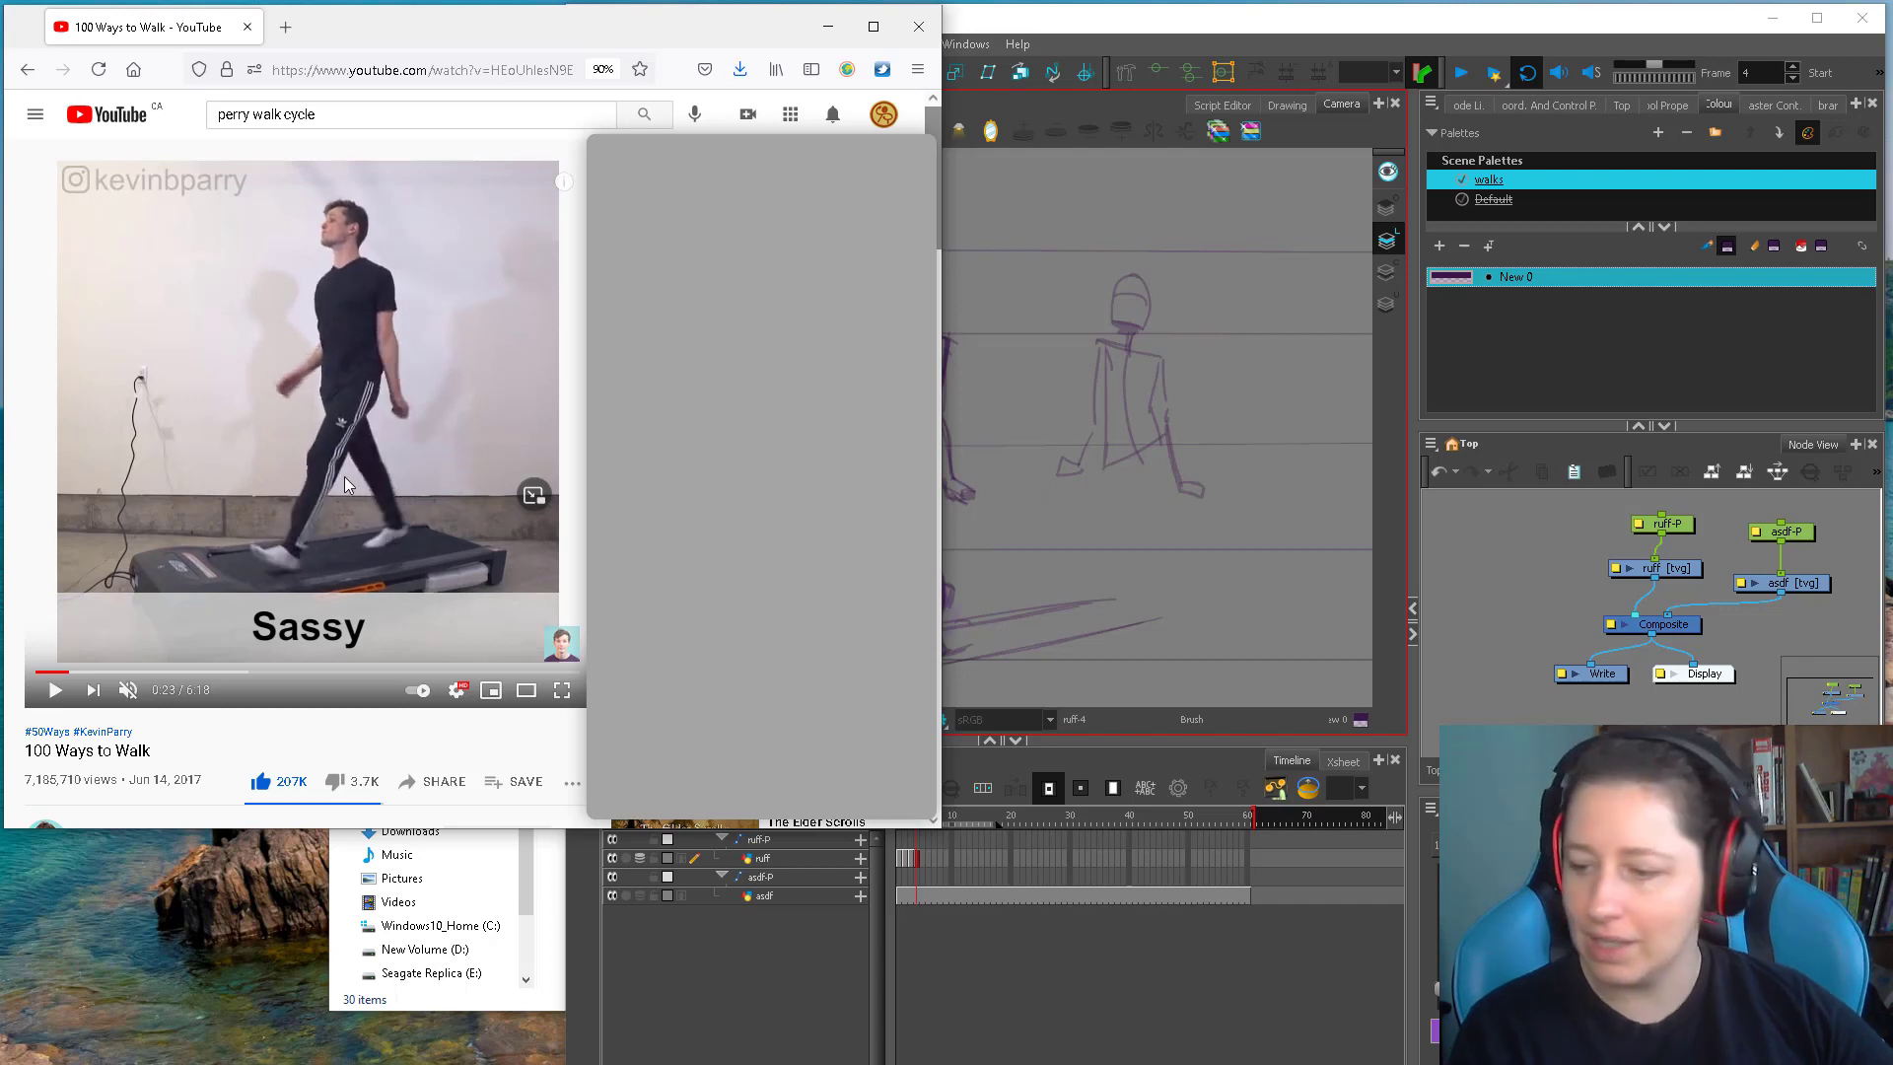
pyautogui.hotkey('alt', 'Tab')
pyautogui.press(',')
# Sketch an arm-swing diagram in the empty space below the figure, with two bent arms linked by a curved arc at the elbows
pyautogui.moveTo(885, 540)
pyautogui.mouseDown()
pyautogui.moveTo(881, 516)
pyautogui.moveTo(859, 647)
pyautogui.mouseUp()
pyautogui.hotkey('ctrl', 'z')
pyautogui.moveTo(943, 344)
pyautogui.mouseDown()
pyautogui.moveTo(929, 382)
pyautogui.moveTo(921, 340)
pyautogui.moveTo(935, 397)
pyautogui.moveTo(944, 322)
pyautogui.moveTo(937, 371)
pyautogui.moveTo(900, 182)
pyautogui.mouseUp()
pyautogui.moveTo(863, 510); pyautogui.dragTo(949, 613)
pyautogui.hotkey('ctrl', 'z')
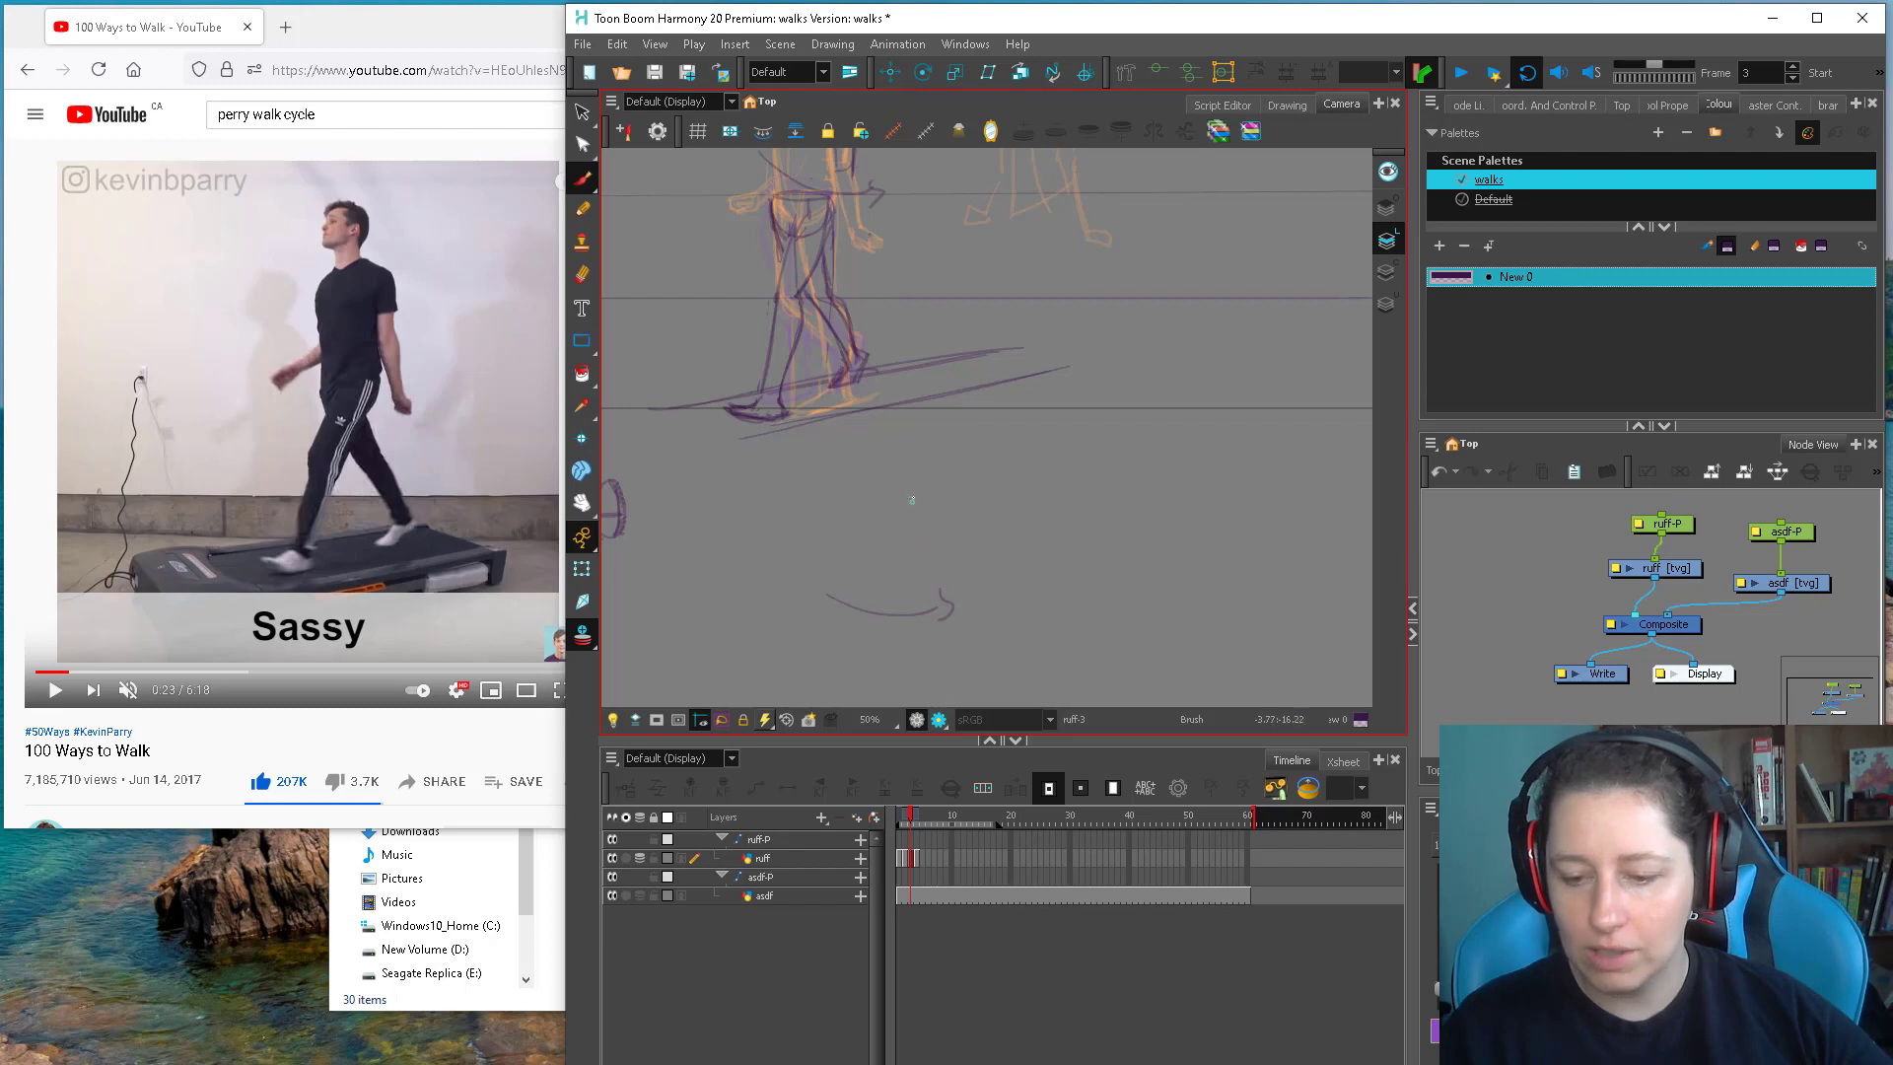
pyautogui.moveTo(912, 487)
pyautogui.mouseDown()
pyautogui.moveTo(921, 572)
pyautogui.moveTo(938, 508)
pyautogui.moveTo(964, 604)
pyautogui.moveTo(940, 592)
pyautogui.moveTo(991, 656)
pyautogui.mouseUp()
pyautogui.moveTo(922, 577)
pyautogui.mouseDown()
pyautogui.moveTo(966, 639)
pyautogui.moveTo(1021, 645)
pyautogui.mouseUp()
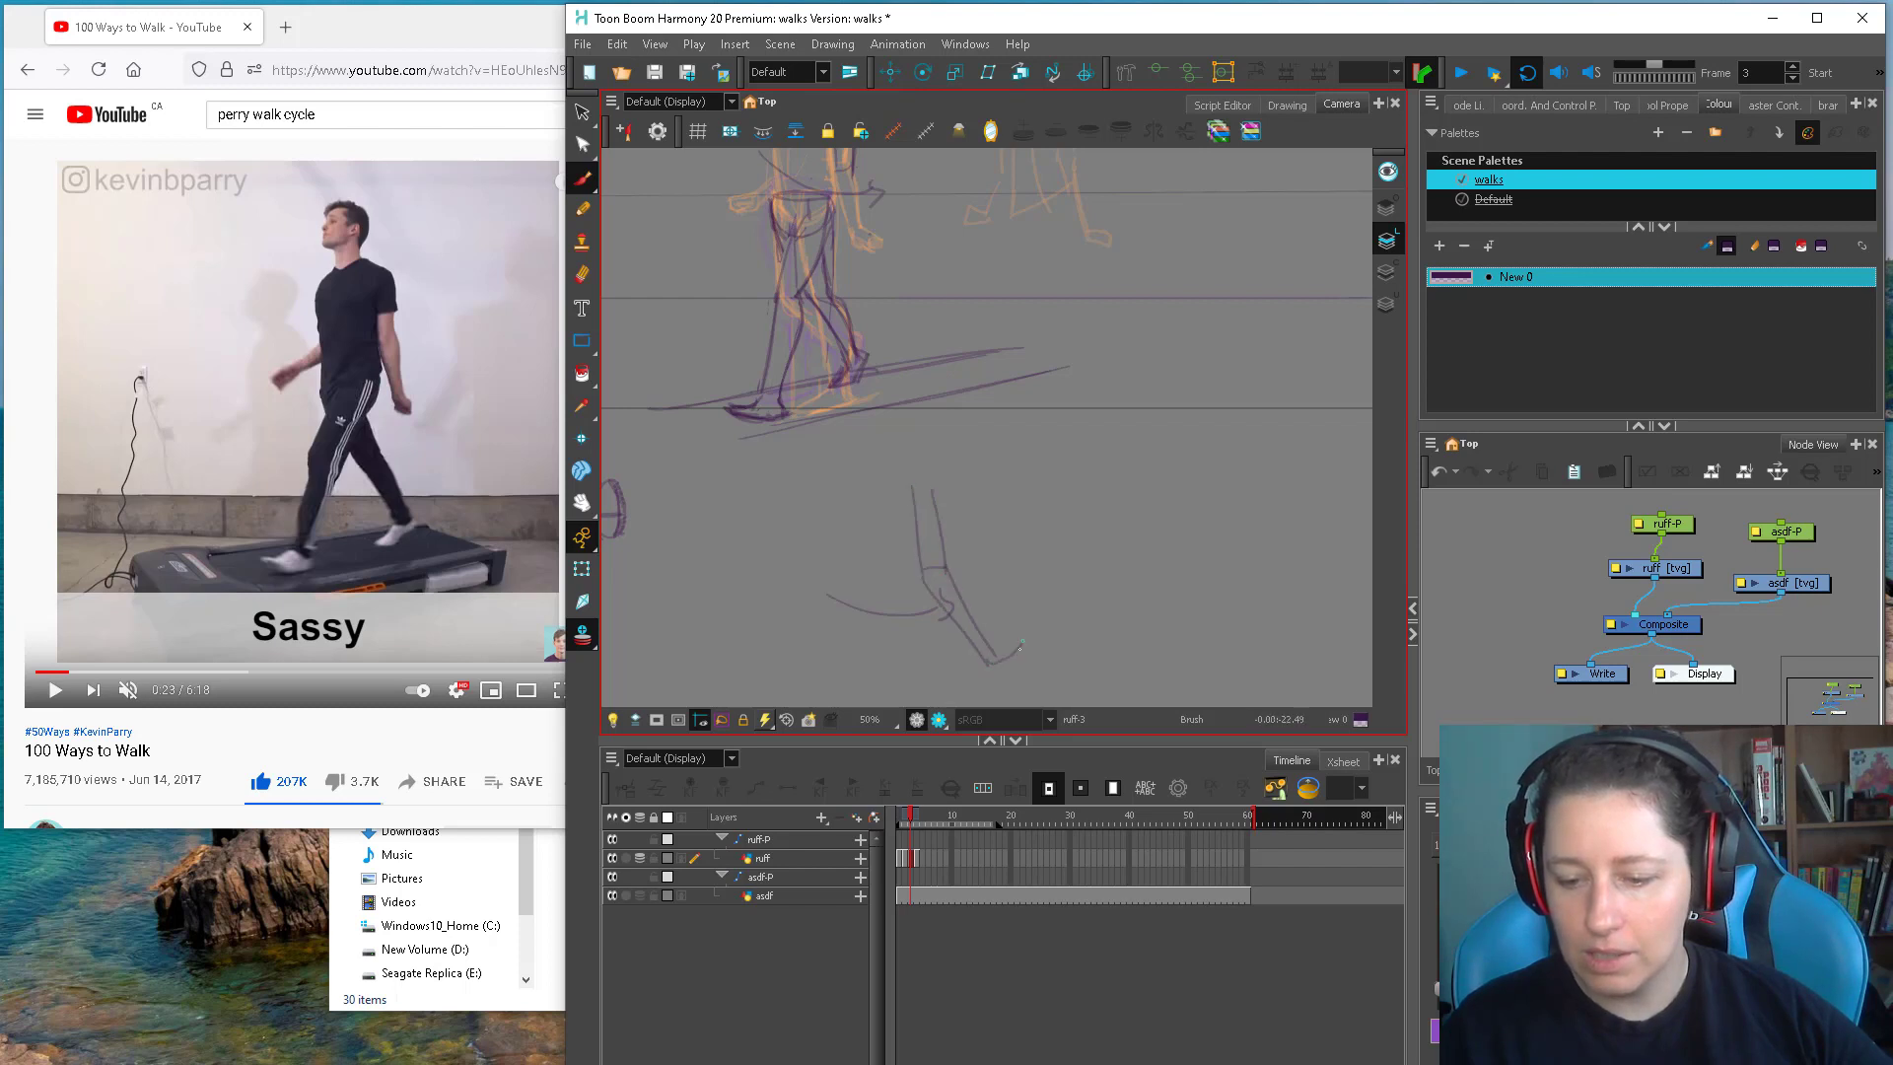
pyautogui.moveTo(905, 621); pyautogui.dragTo(812, 616)
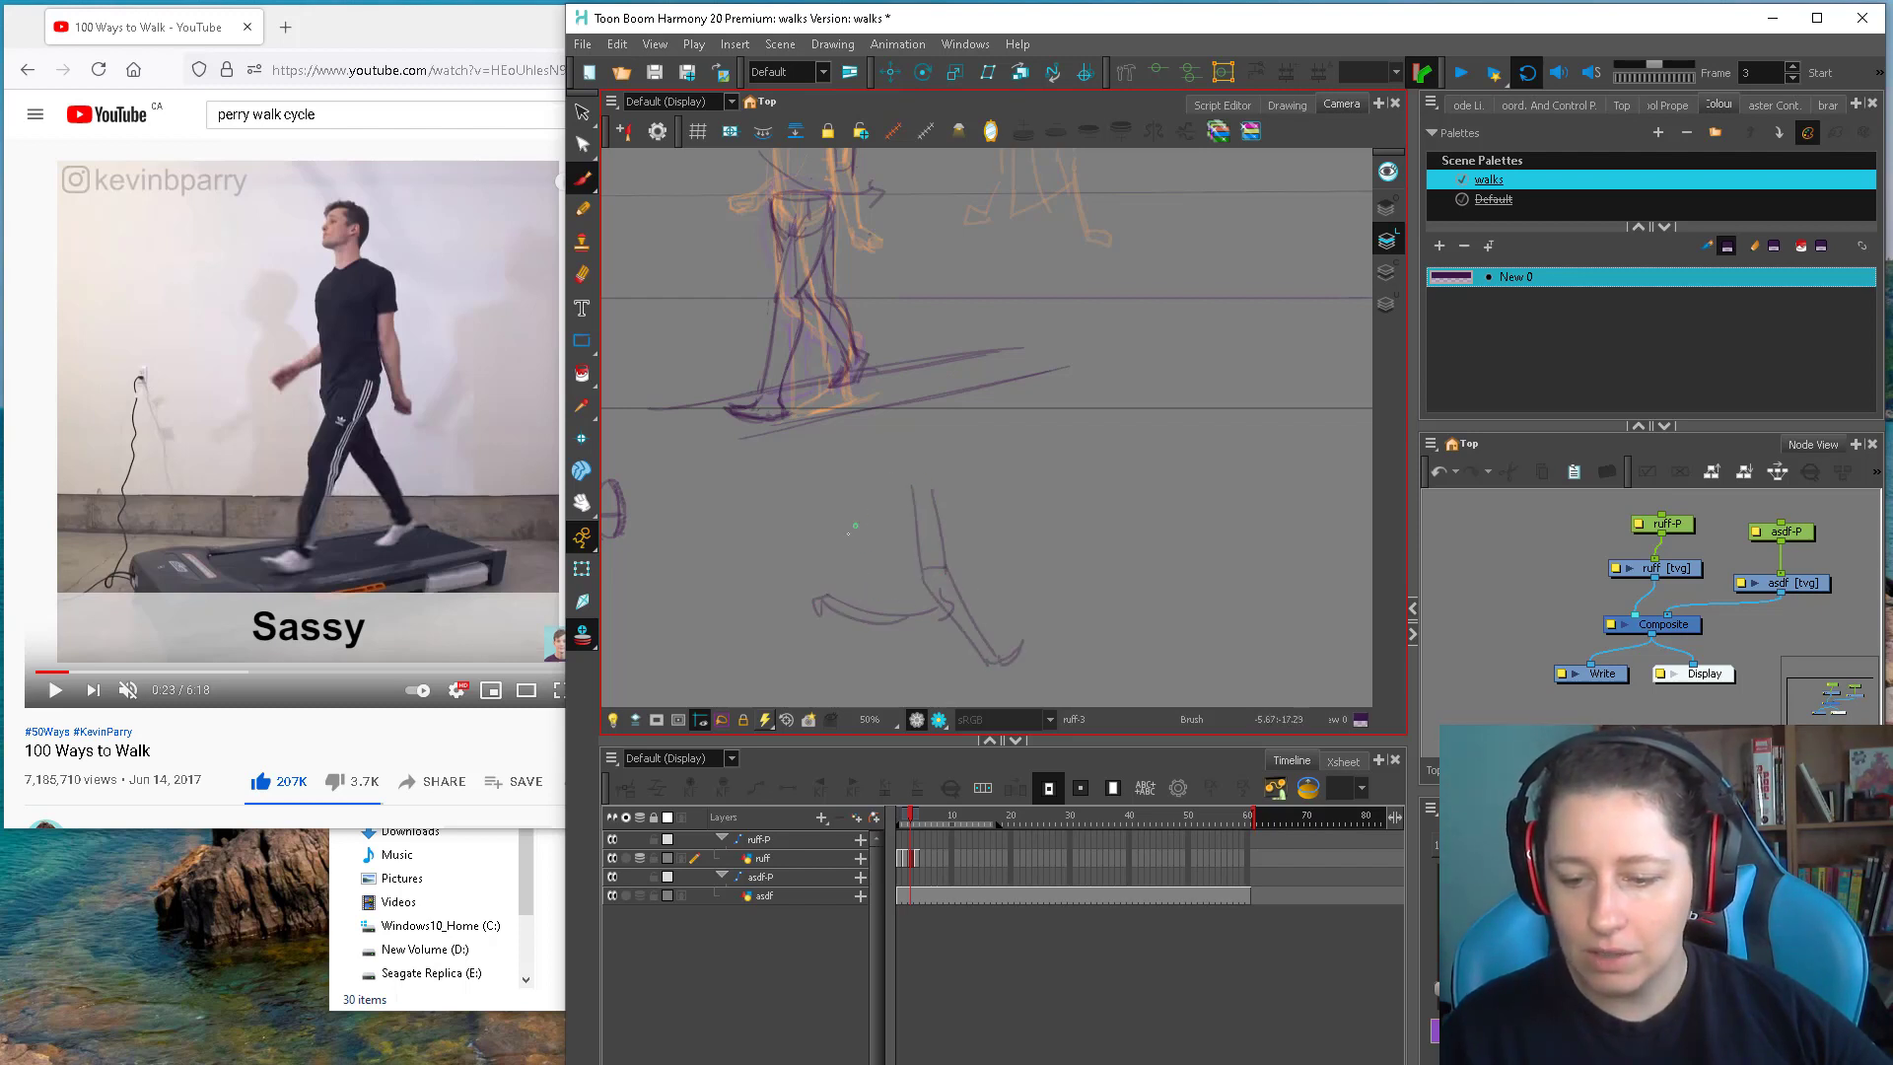
pyautogui.moveTo(845, 497)
pyautogui.mouseDown()
pyautogui.moveTo(837, 588)
pyautogui.moveTo(856, 599)
pyautogui.moveTo(783, 680)
pyautogui.mouseUp()
pyautogui.moveTo(869, 593); pyautogui.dragTo(787, 678)
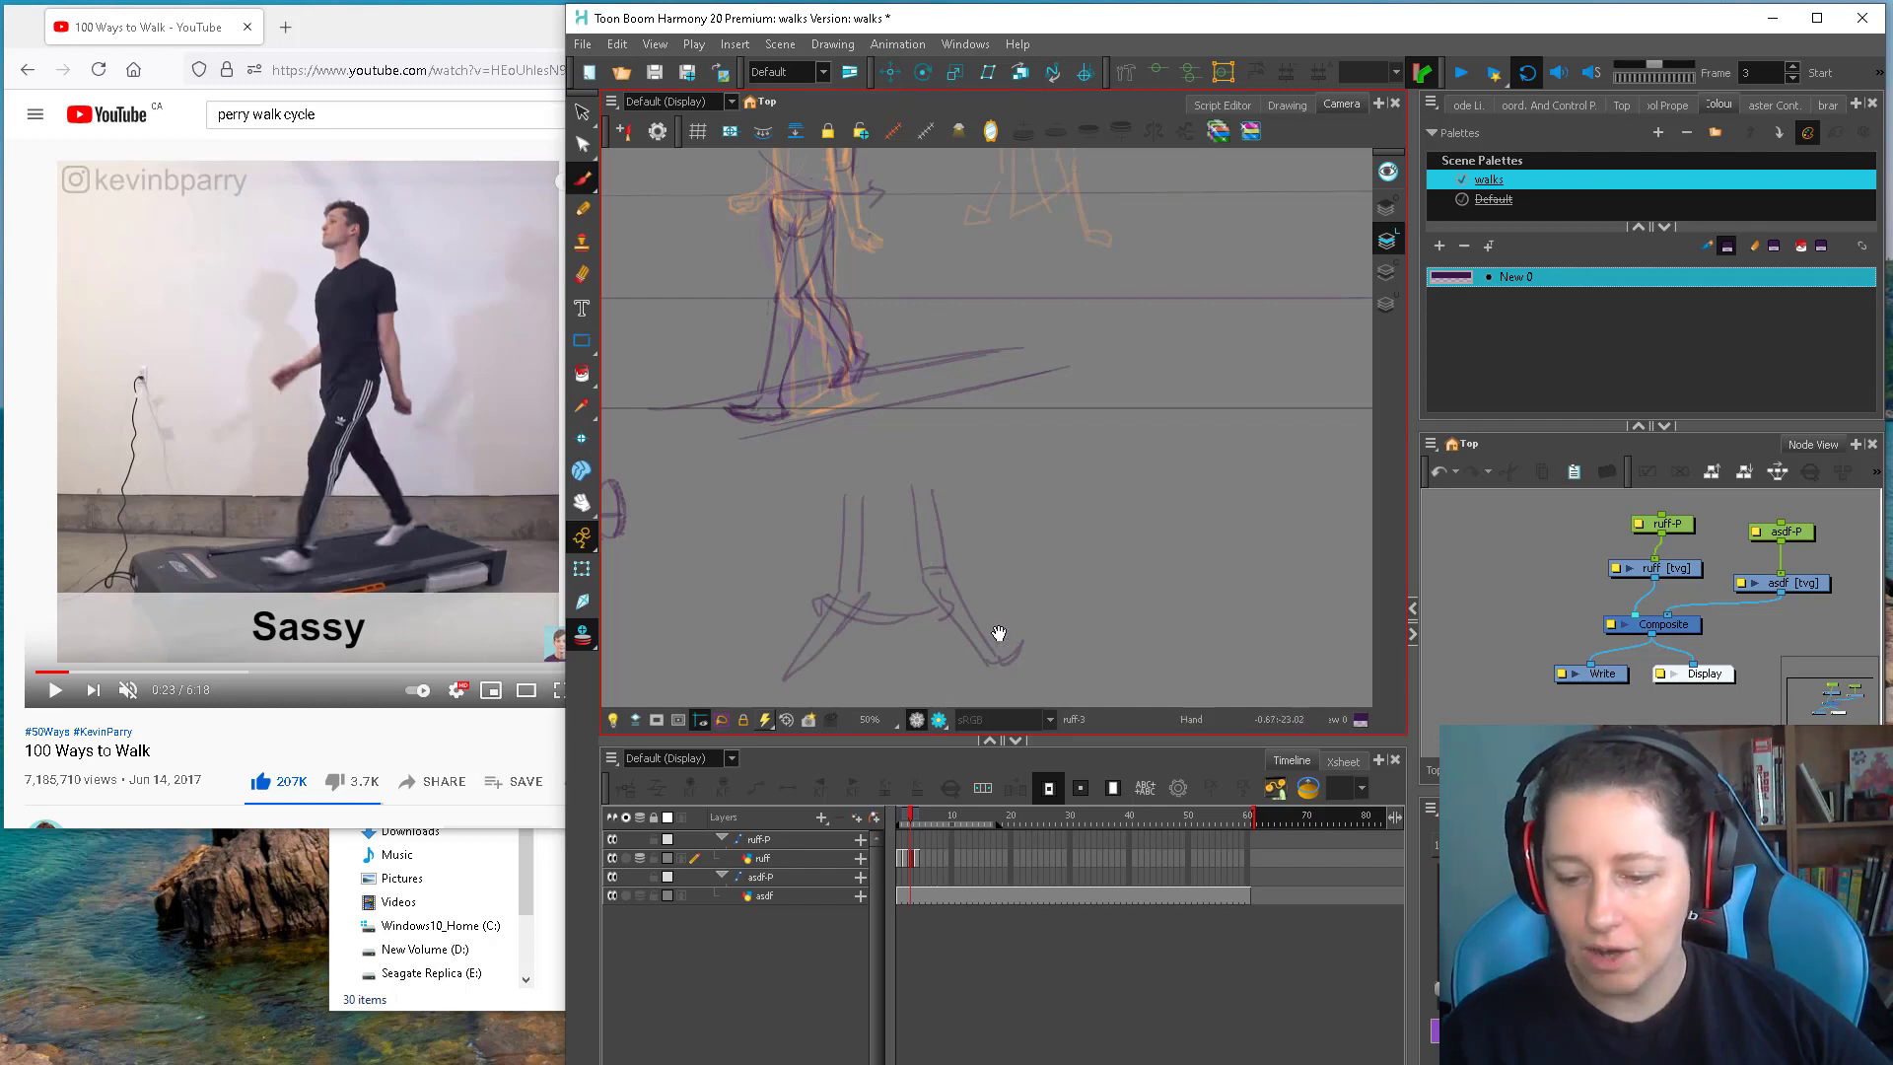
# Firm up both arms of the swing diagram, closing the upper-arm tops, adding a hand and restating the arc between the elbows
pyautogui.scroll(-2, 997, 634)
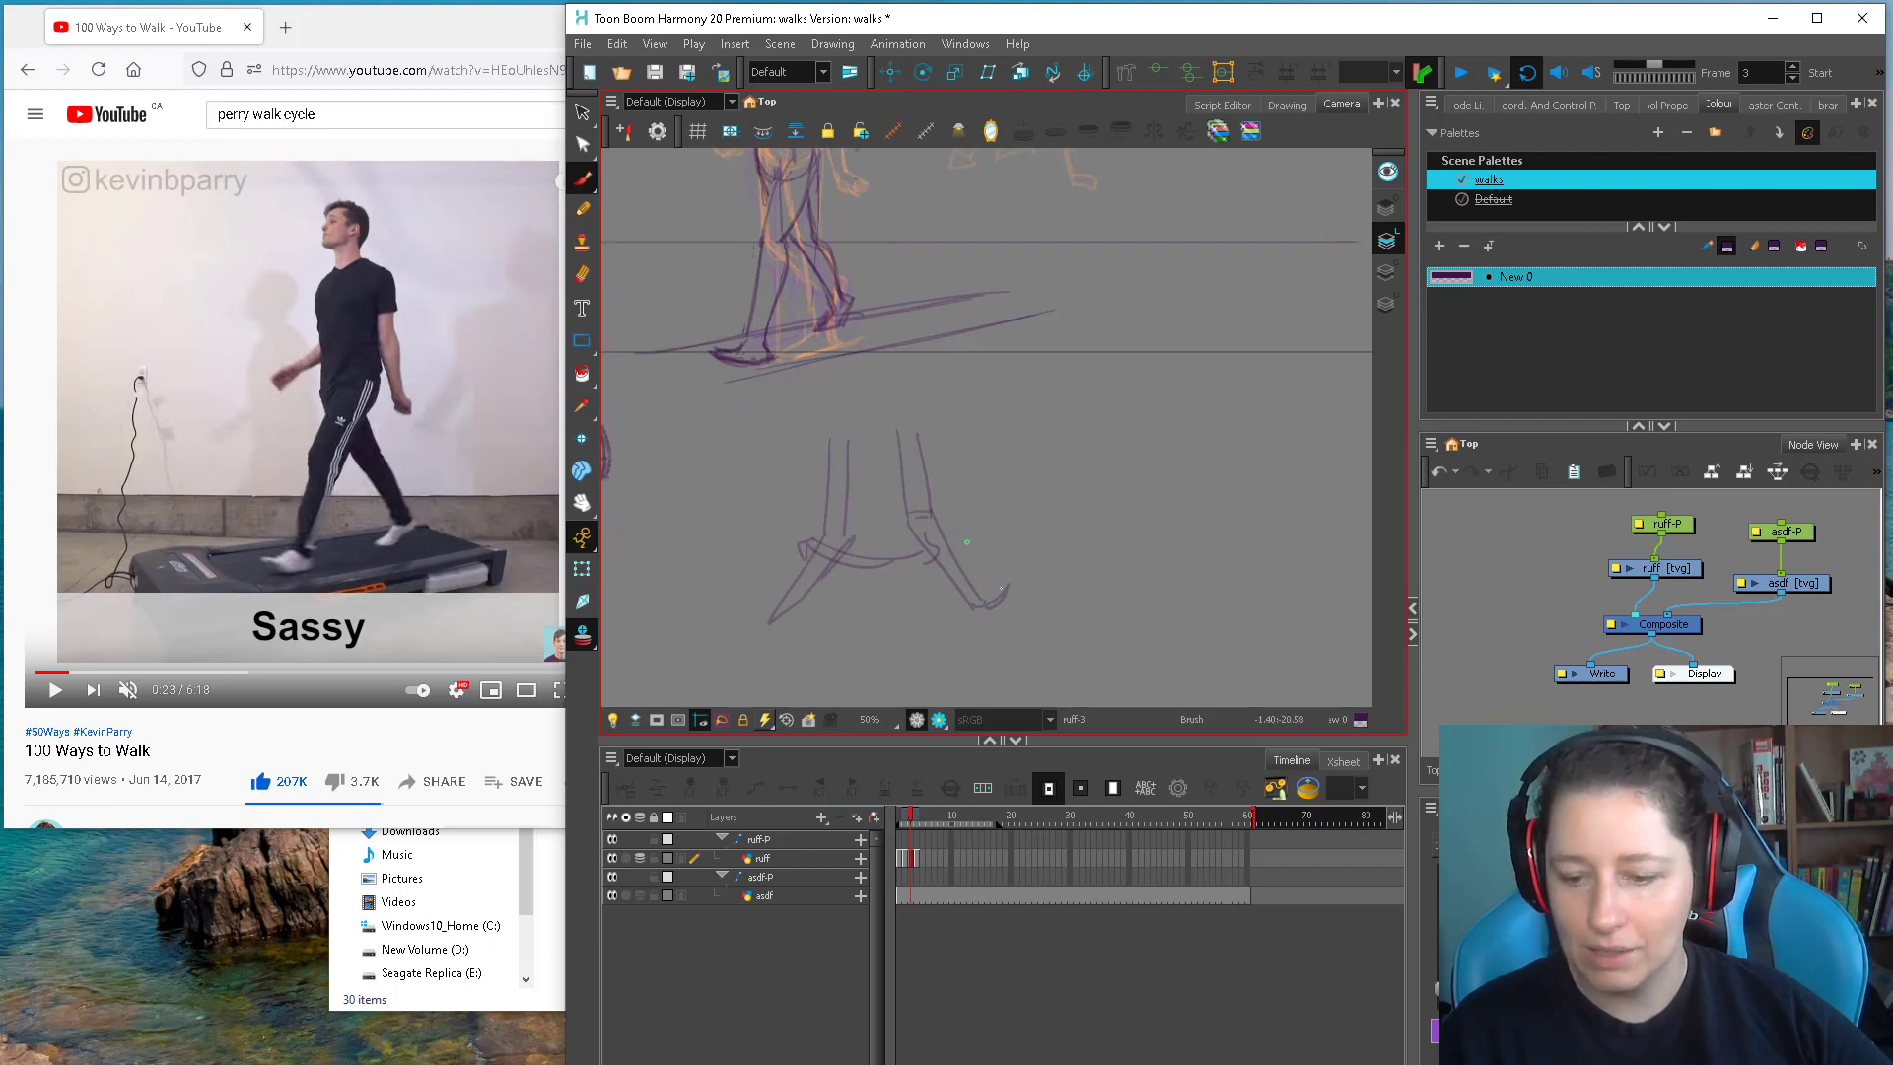
pyautogui.moveTo(1010, 592); pyautogui.dragTo(994, 600)
pyautogui.moveTo(899, 419); pyautogui.dragTo(1016, 603)
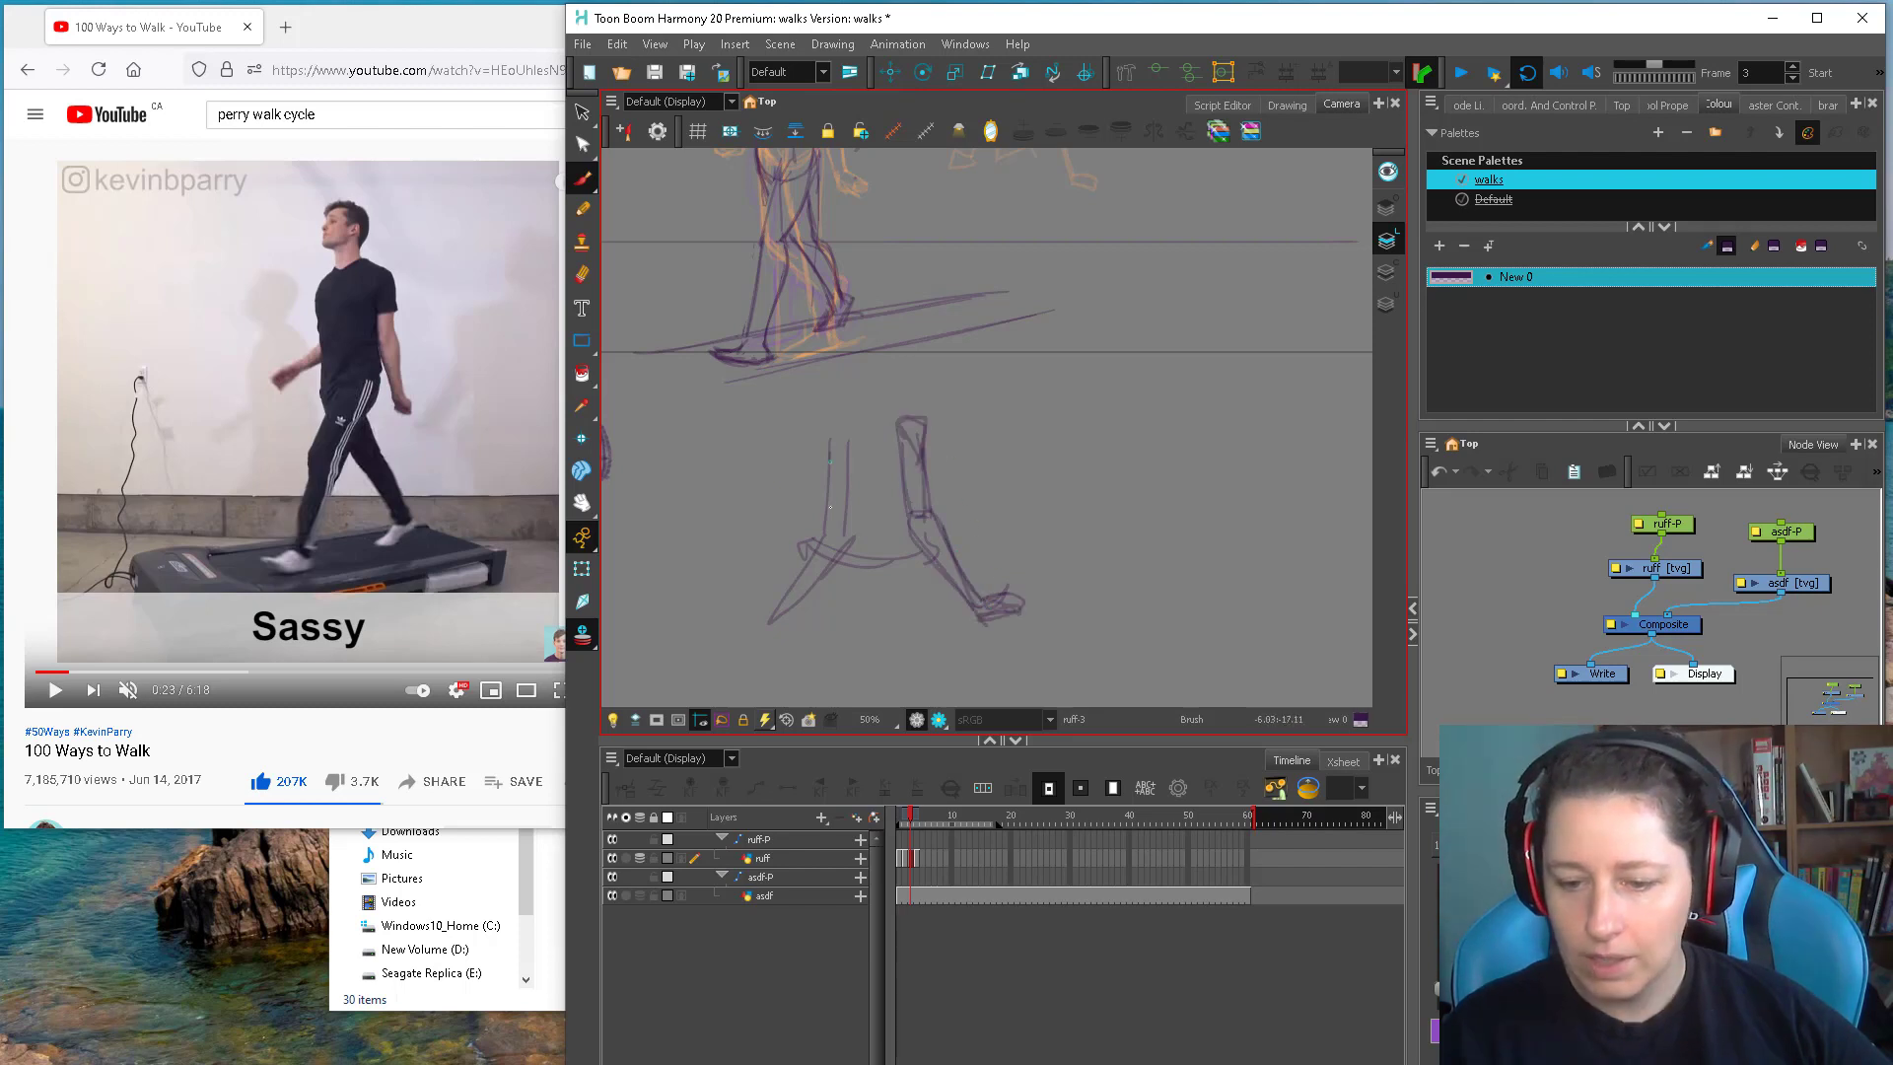
pyautogui.moveTo(830, 455)
pyautogui.mouseDown()
pyautogui.moveTo(835, 530)
pyautogui.moveTo(855, 428)
pyautogui.mouseUp()
pyautogui.moveTo(823, 432)
pyautogui.mouseDown()
pyautogui.moveTo(843, 476)
pyautogui.moveTo(828, 538)
pyautogui.mouseUp()
pyautogui.moveTo(826, 538)
pyautogui.mouseDown()
pyautogui.moveTo(850, 525)
pyautogui.moveTo(759, 639)
pyautogui.mouseUp()
pyautogui.moveTo(891, 577); pyautogui.dragTo(923, 562)
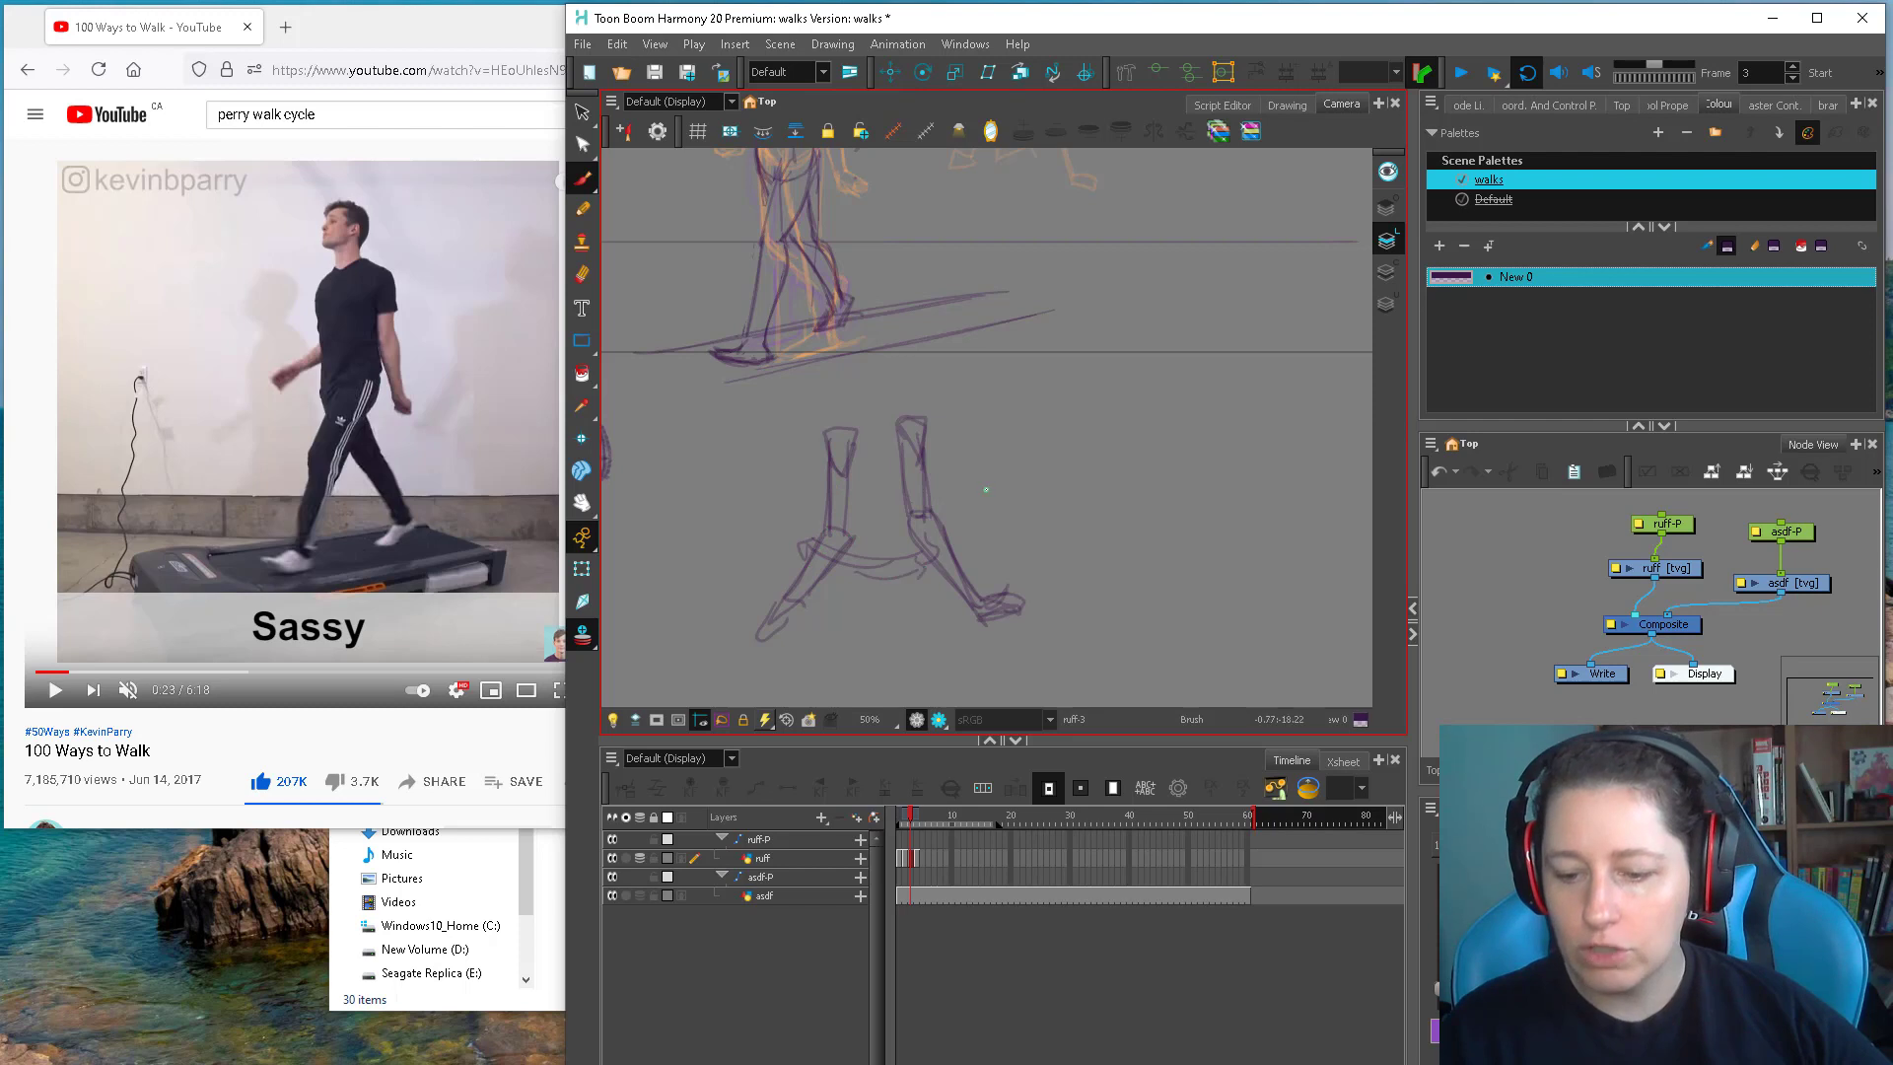
# Select the arm-swing diagram below the figure and delete it from frame 3
pyautogui.moveTo(1042, 491); pyautogui.dragTo(1096, 636)
pyautogui.moveTo(954, 335); pyautogui.dragTo(962, 435)
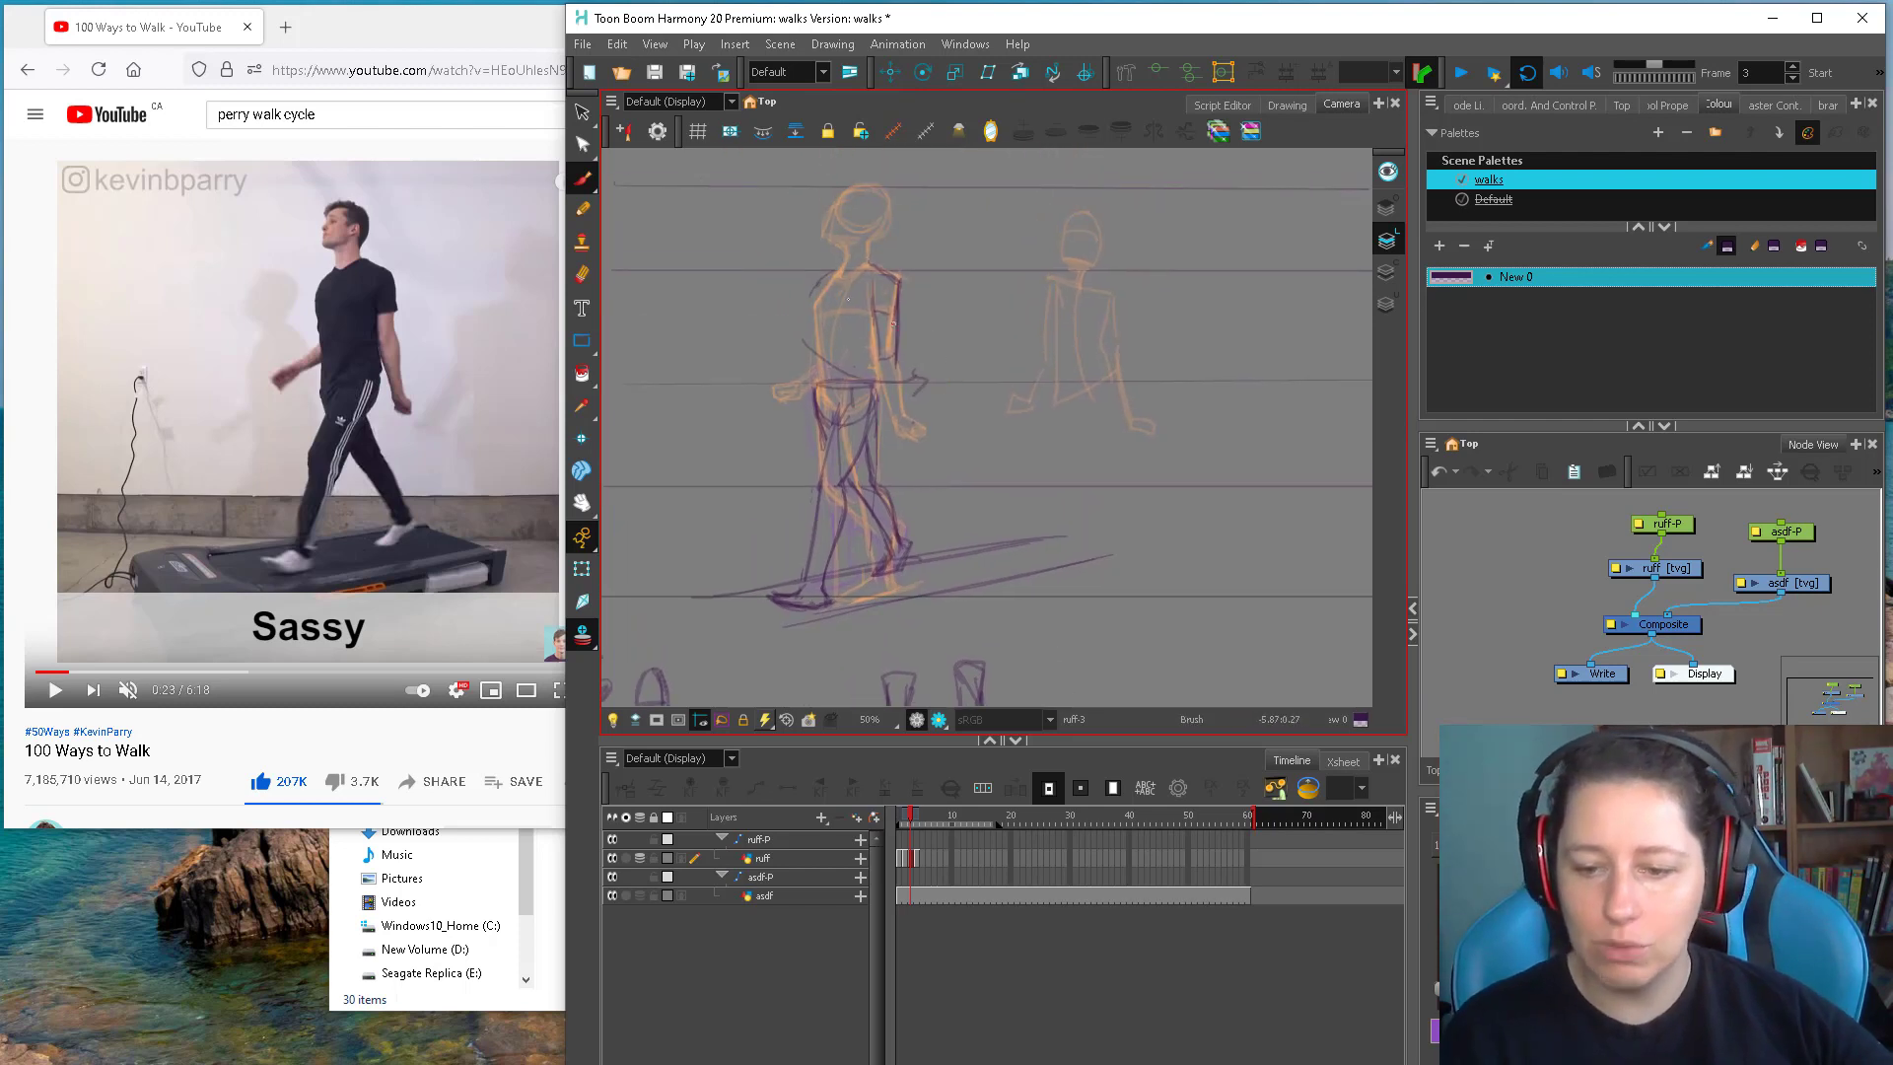
pyautogui.moveTo(1020, 556); pyautogui.dragTo(981, 359)
pyautogui.hotkey('alt', 's')
pyautogui.moveTo(956, 431); pyautogui.dragTo(1138, 514)
pyautogui.press('Escape')
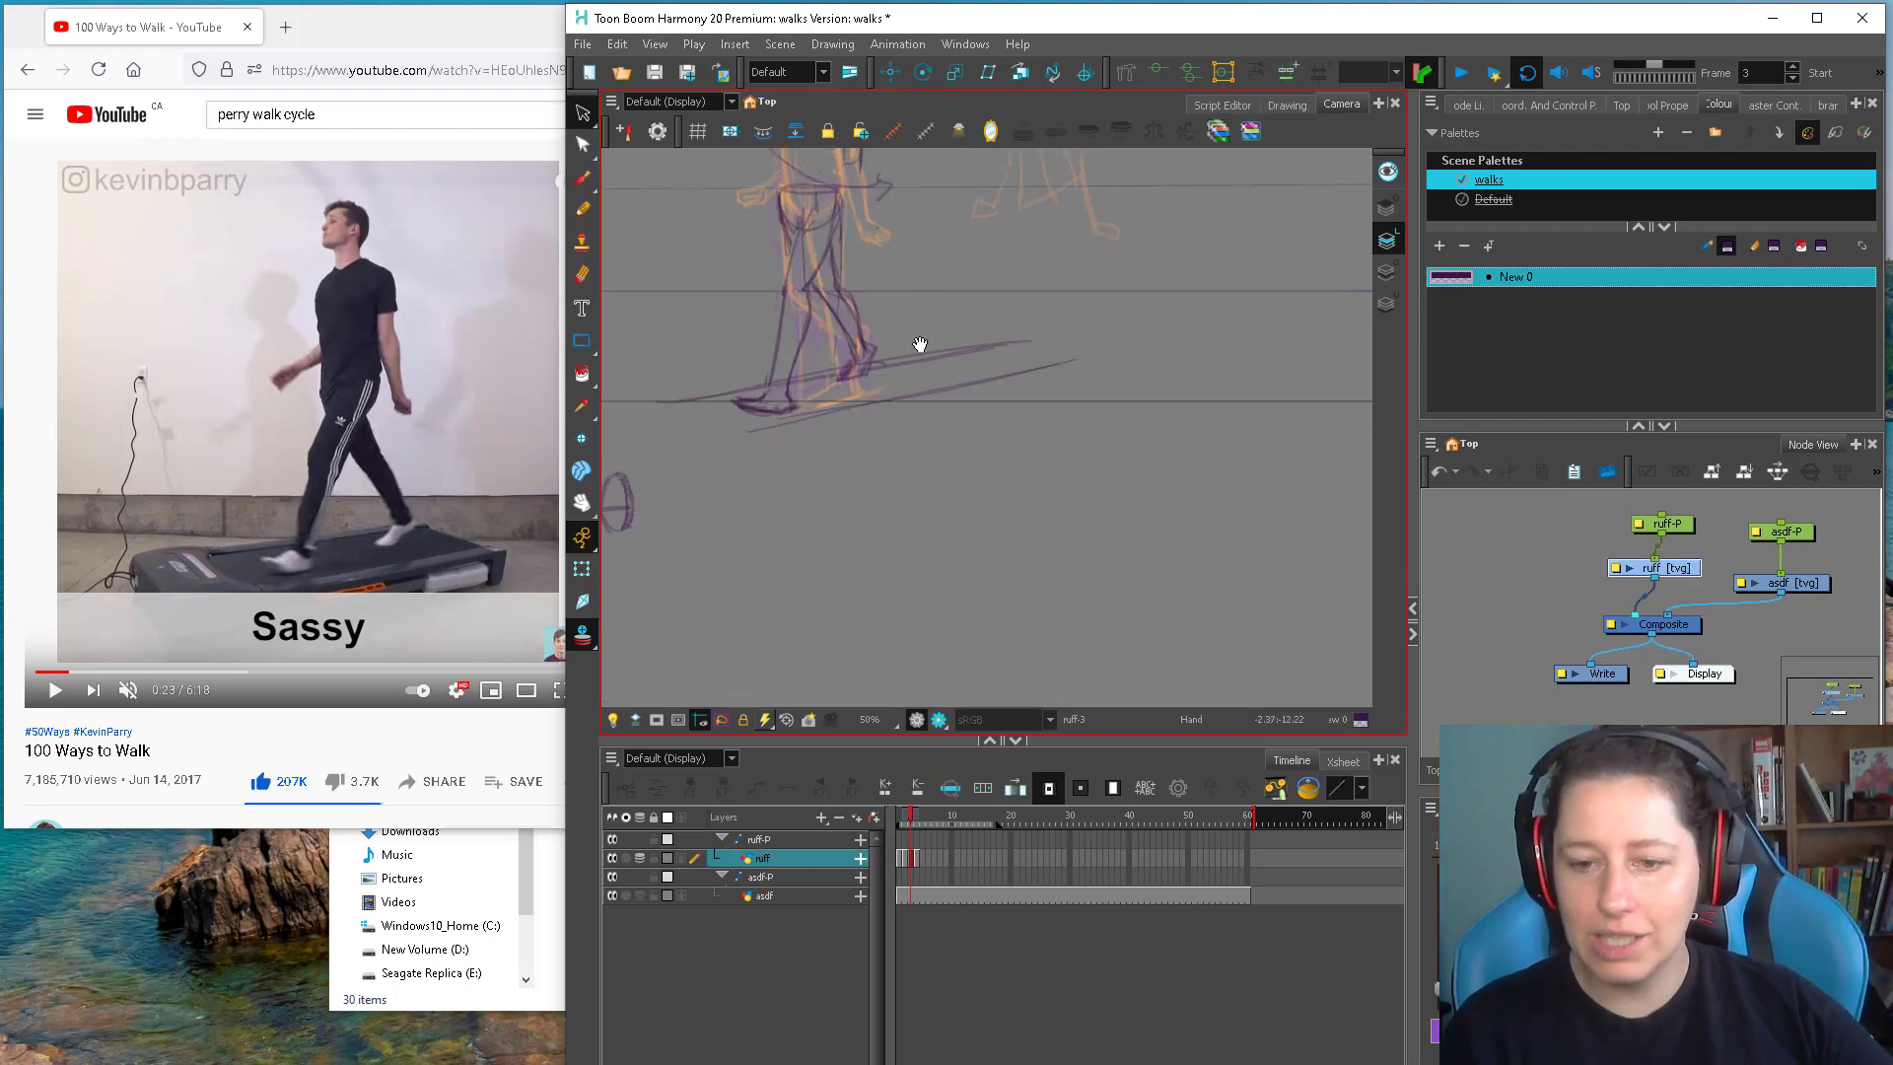
# Draw the trailing arm's forearm and hand on frame 3's figure with the Brush
pyautogui.scroll(4, 920, 384)
pyautogui.hotkey('alt', 'b')
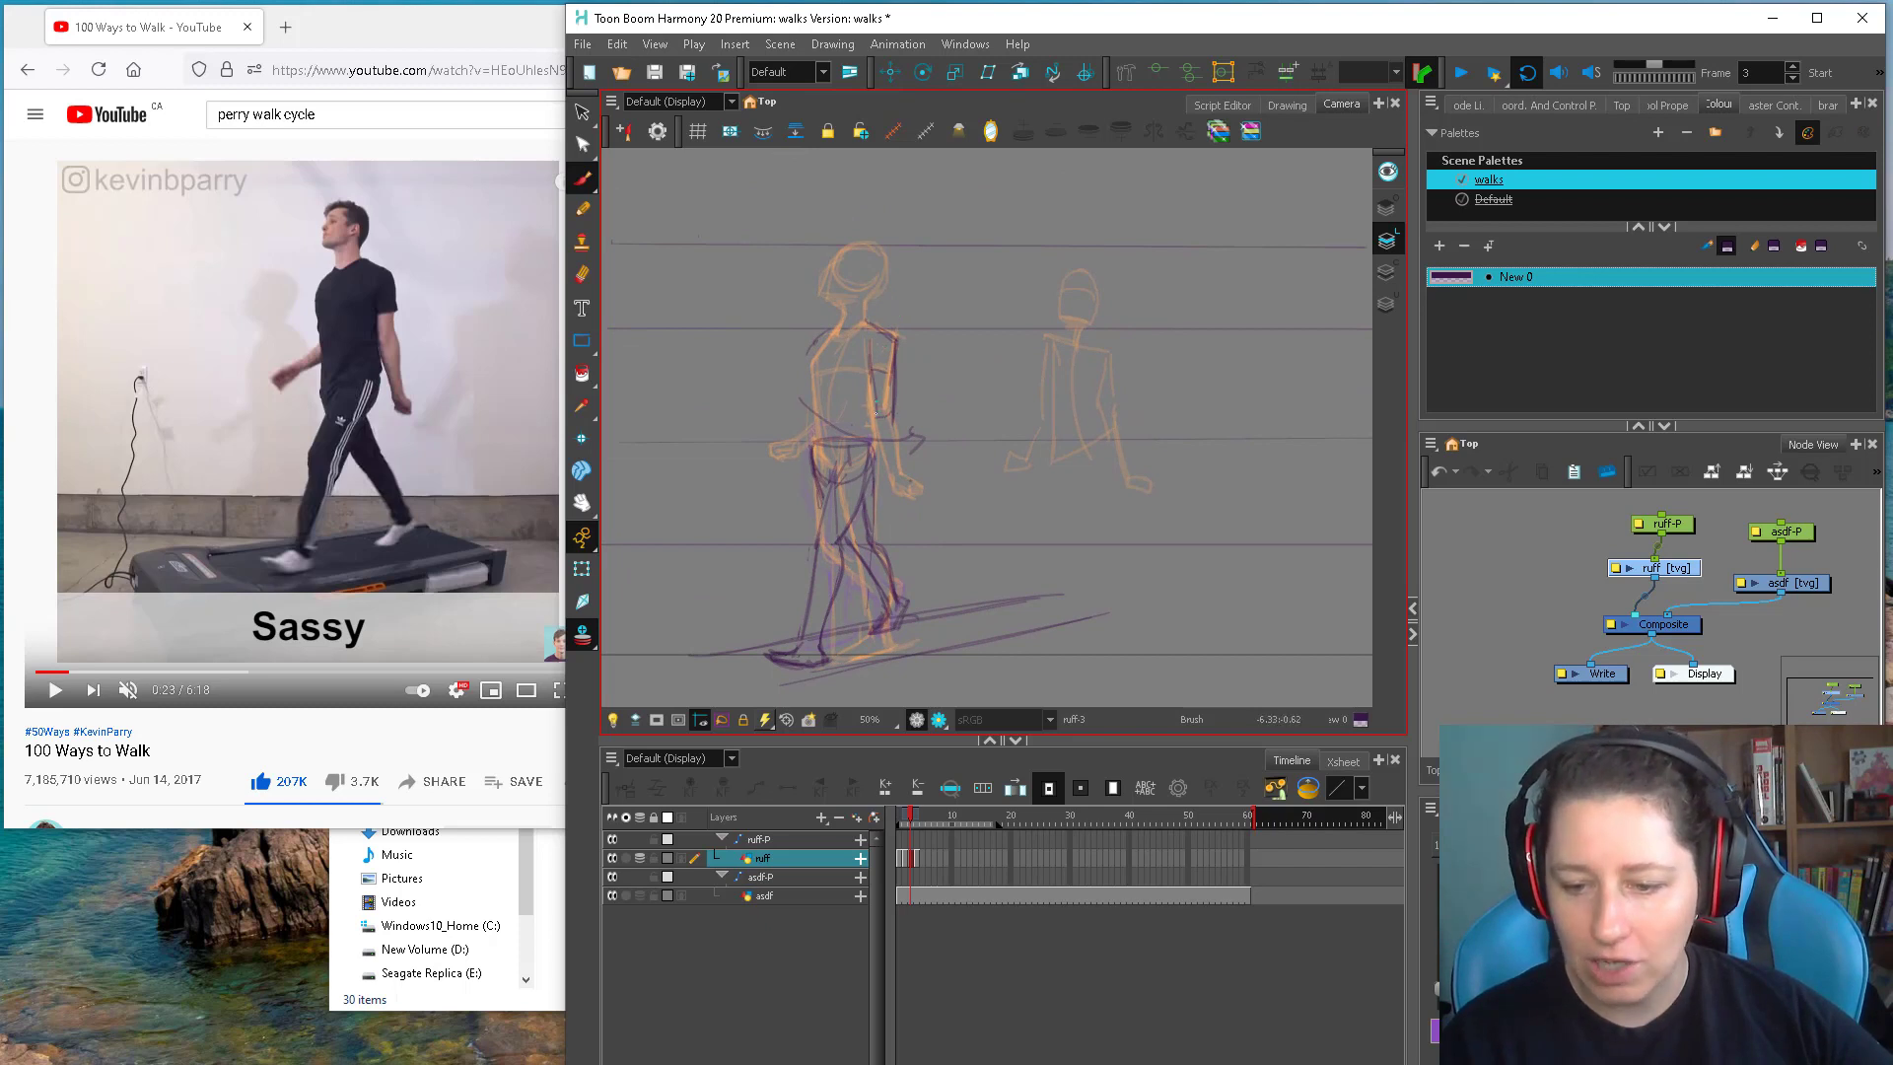
pyautogui.moveTo(876, 418); pyautogui.dragTo(896, 461)
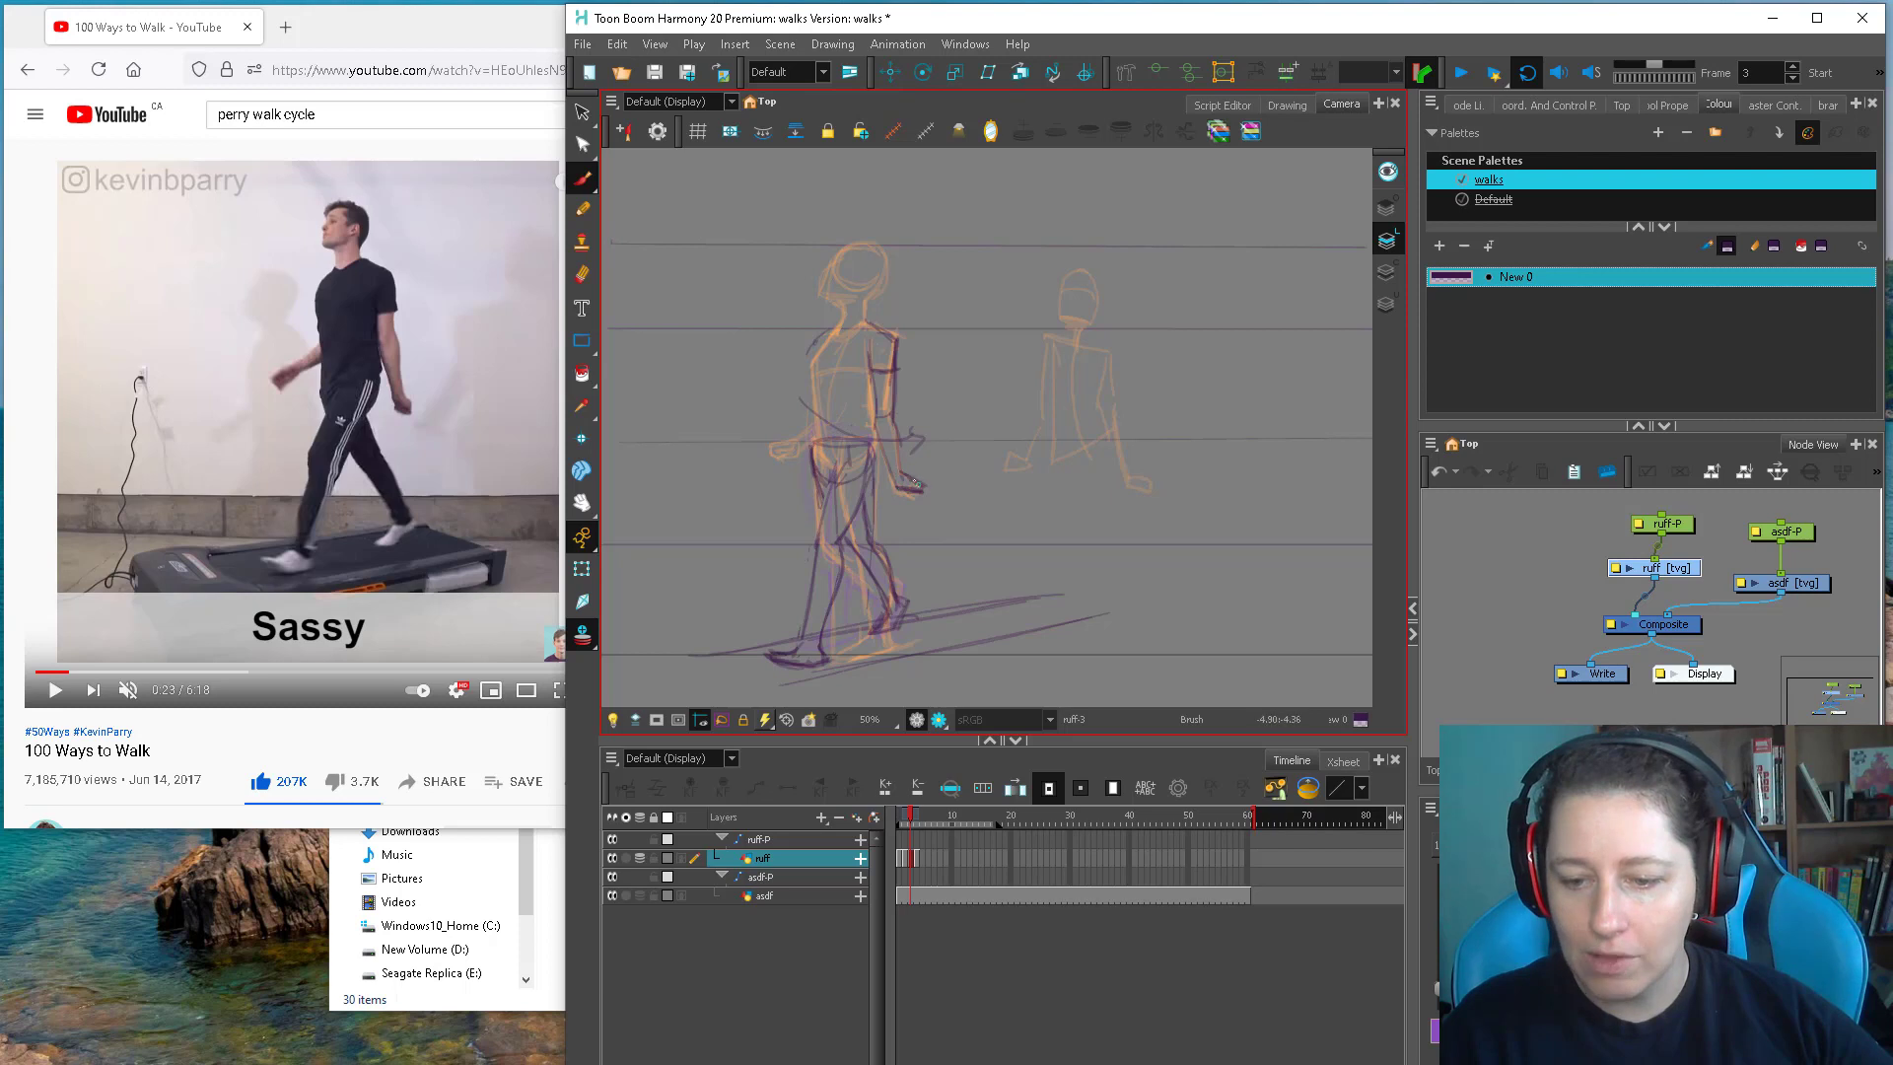
pyautogui.moveTo(876, 406); pyautogui.dragTo(896, 507)
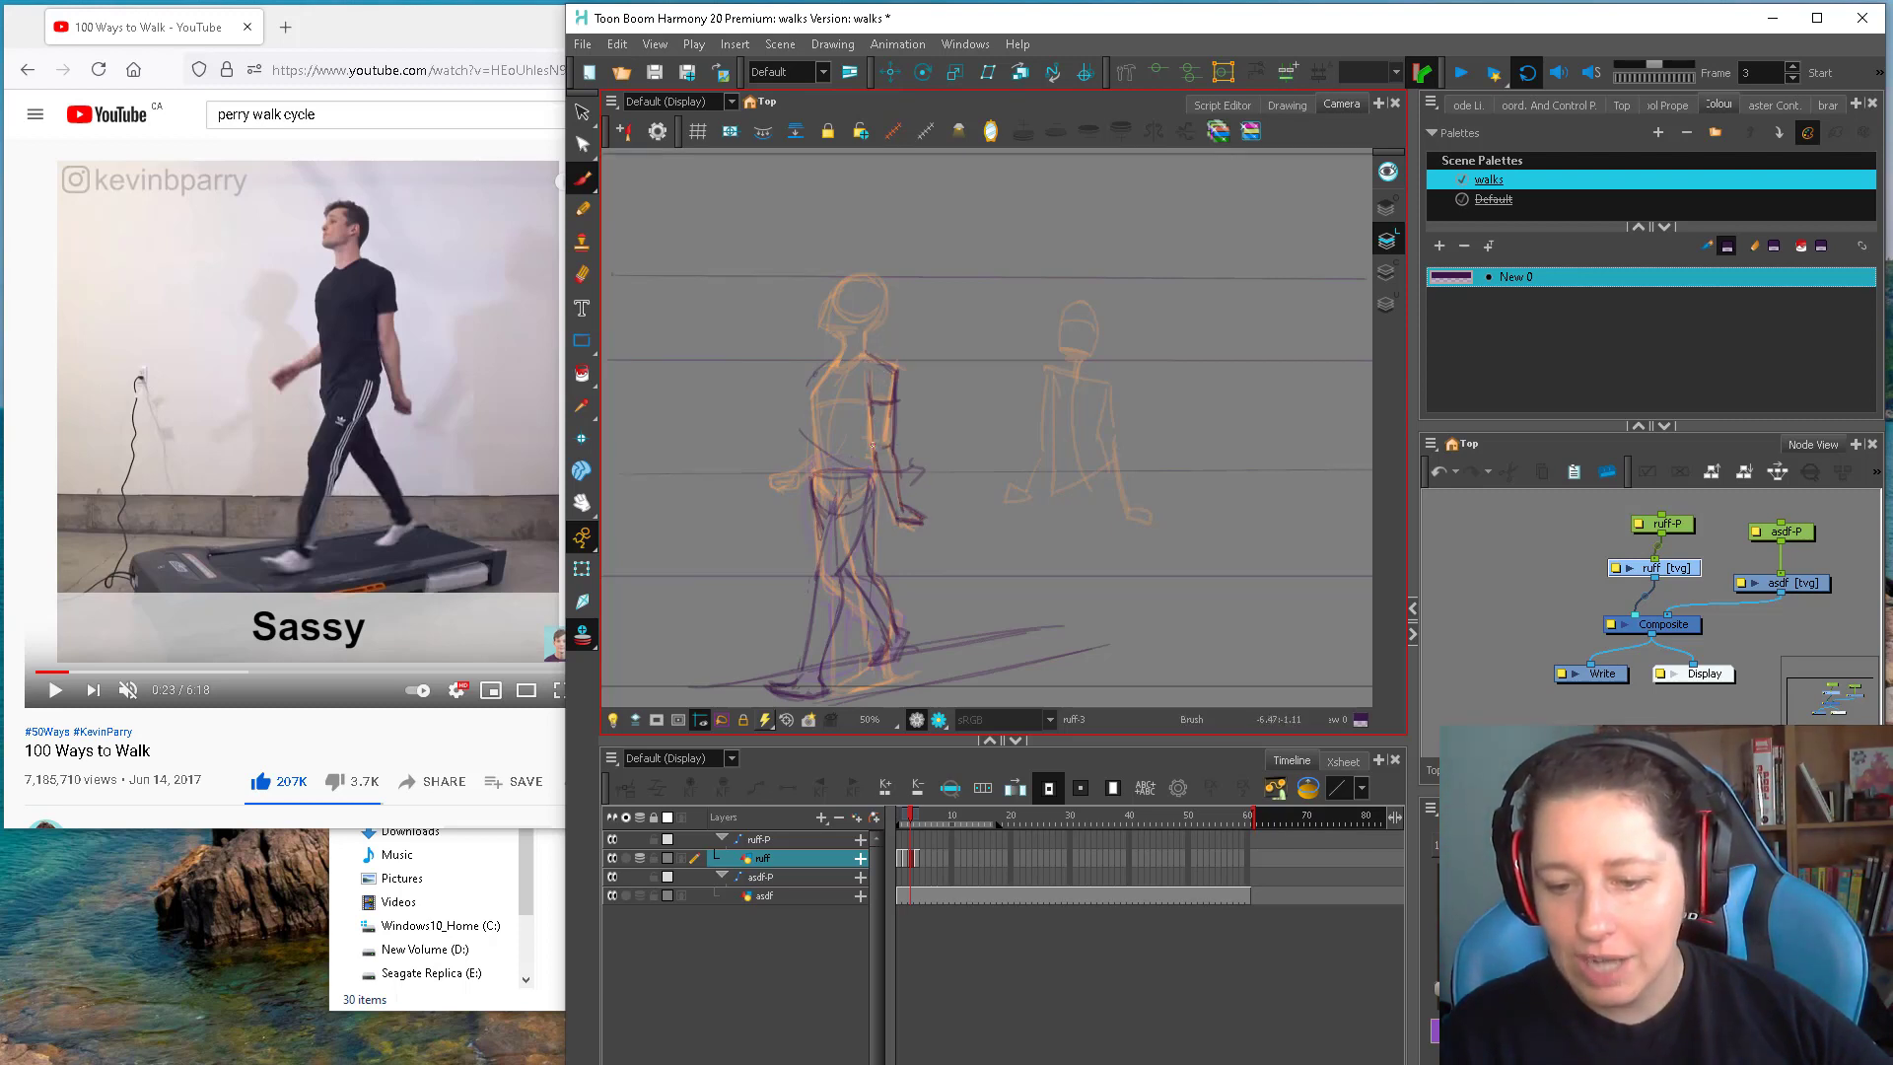
# Draw the torso's front edge and the shoulder and neckline on frame 3's figure, switching between Brush and Eraser
pyautogui.hotkey('alt', 'b')
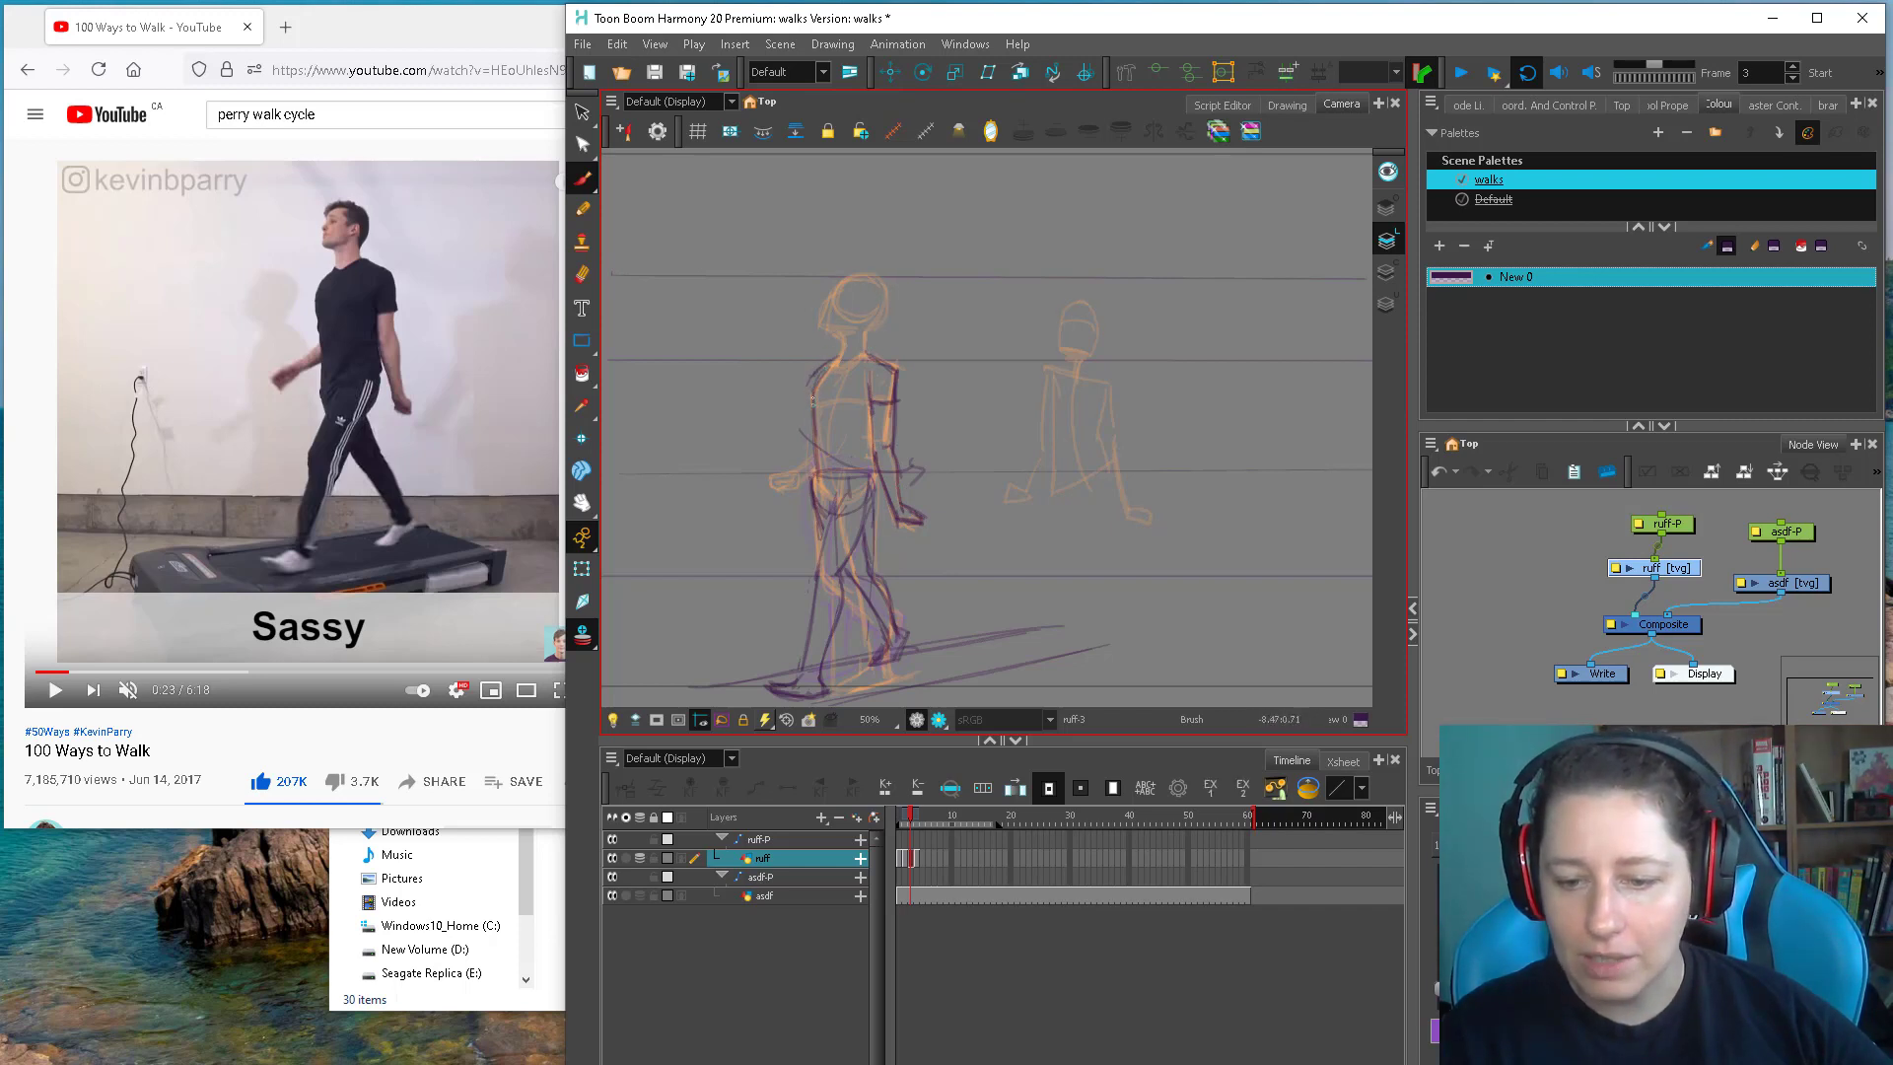
pyautogui.moveTo(814, 391); pyautogui.dragTo(806, 494)
pyautogui.moveTo(824, 419); pyautogui.dragTo(812, 530)
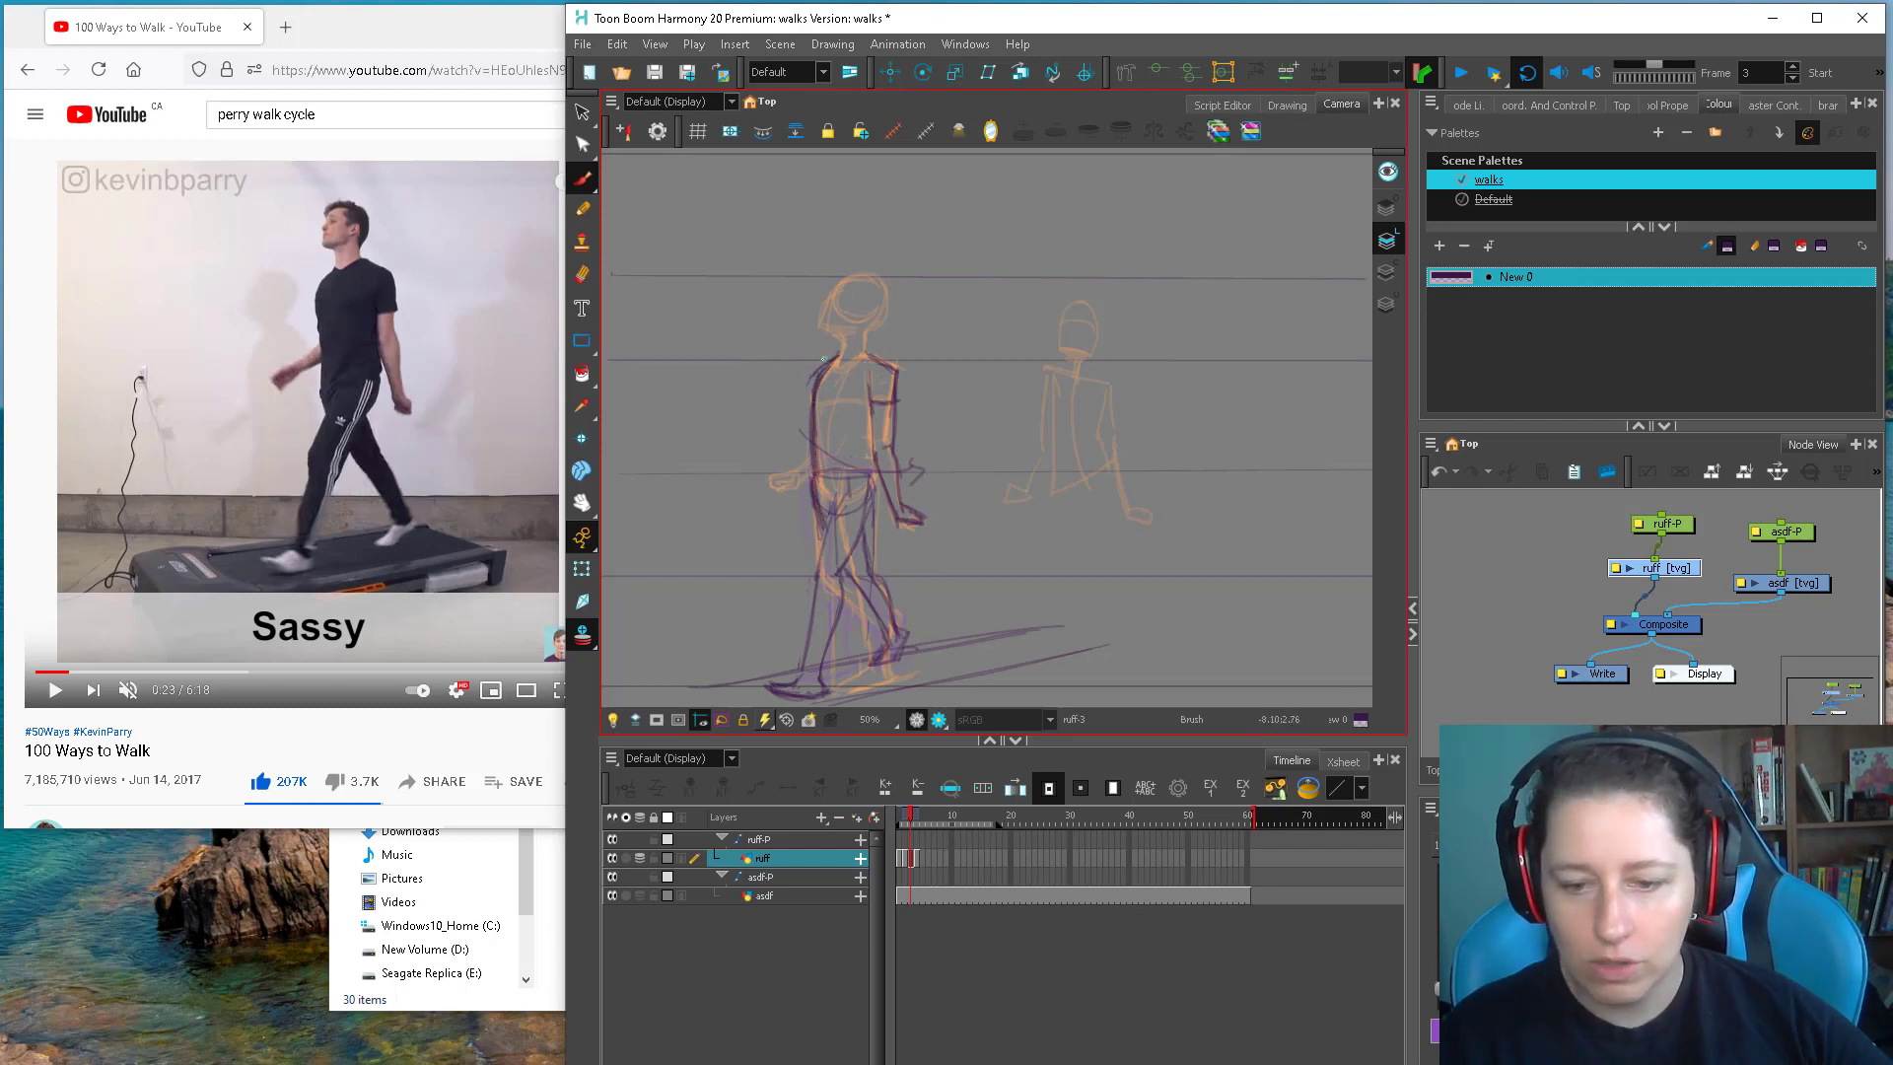
pyautogui.hotkey('alt', 'e')
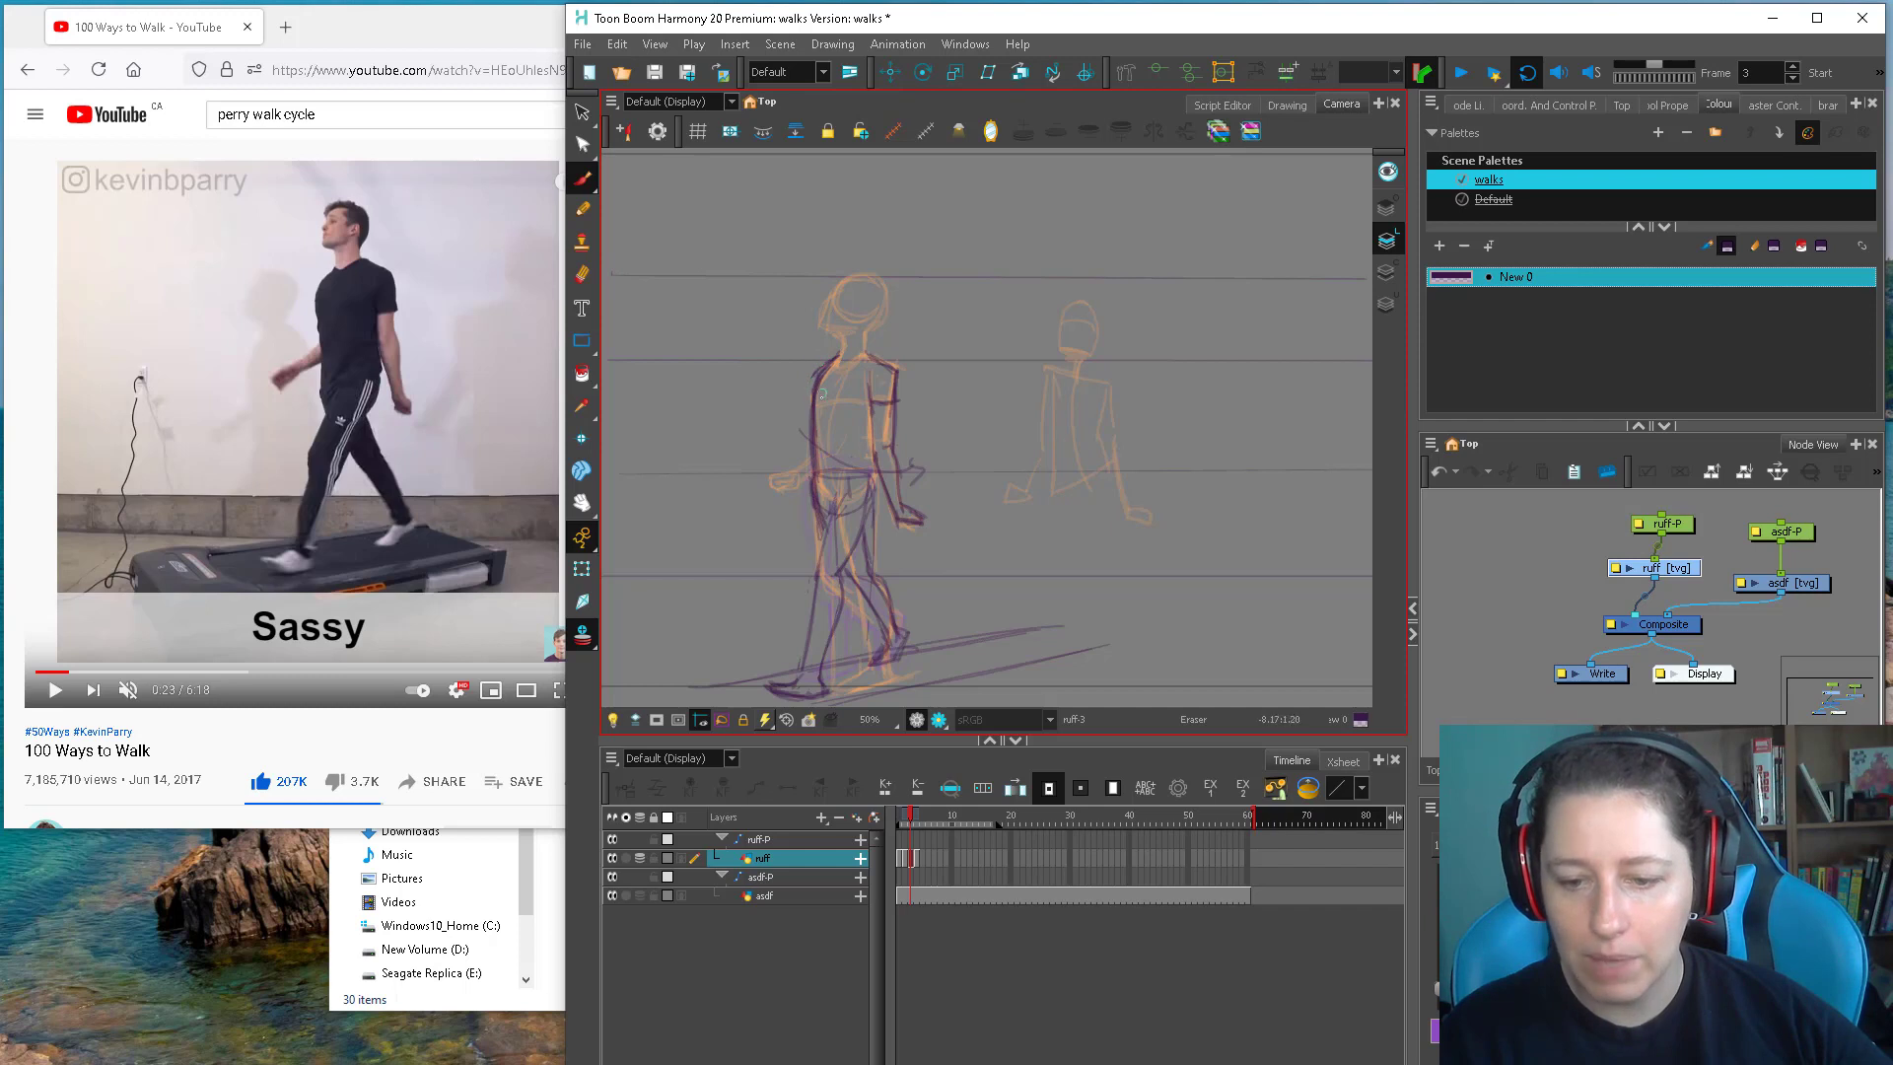
pyautogui.moveTo(822, 393)
pyautogui.mouseDown()
pyautogui.moveTo(844, 347)
pyautogui.moveTo(818, 415)
pyautogui.moveTo(887, 365)
pyautogui.mouseUp()
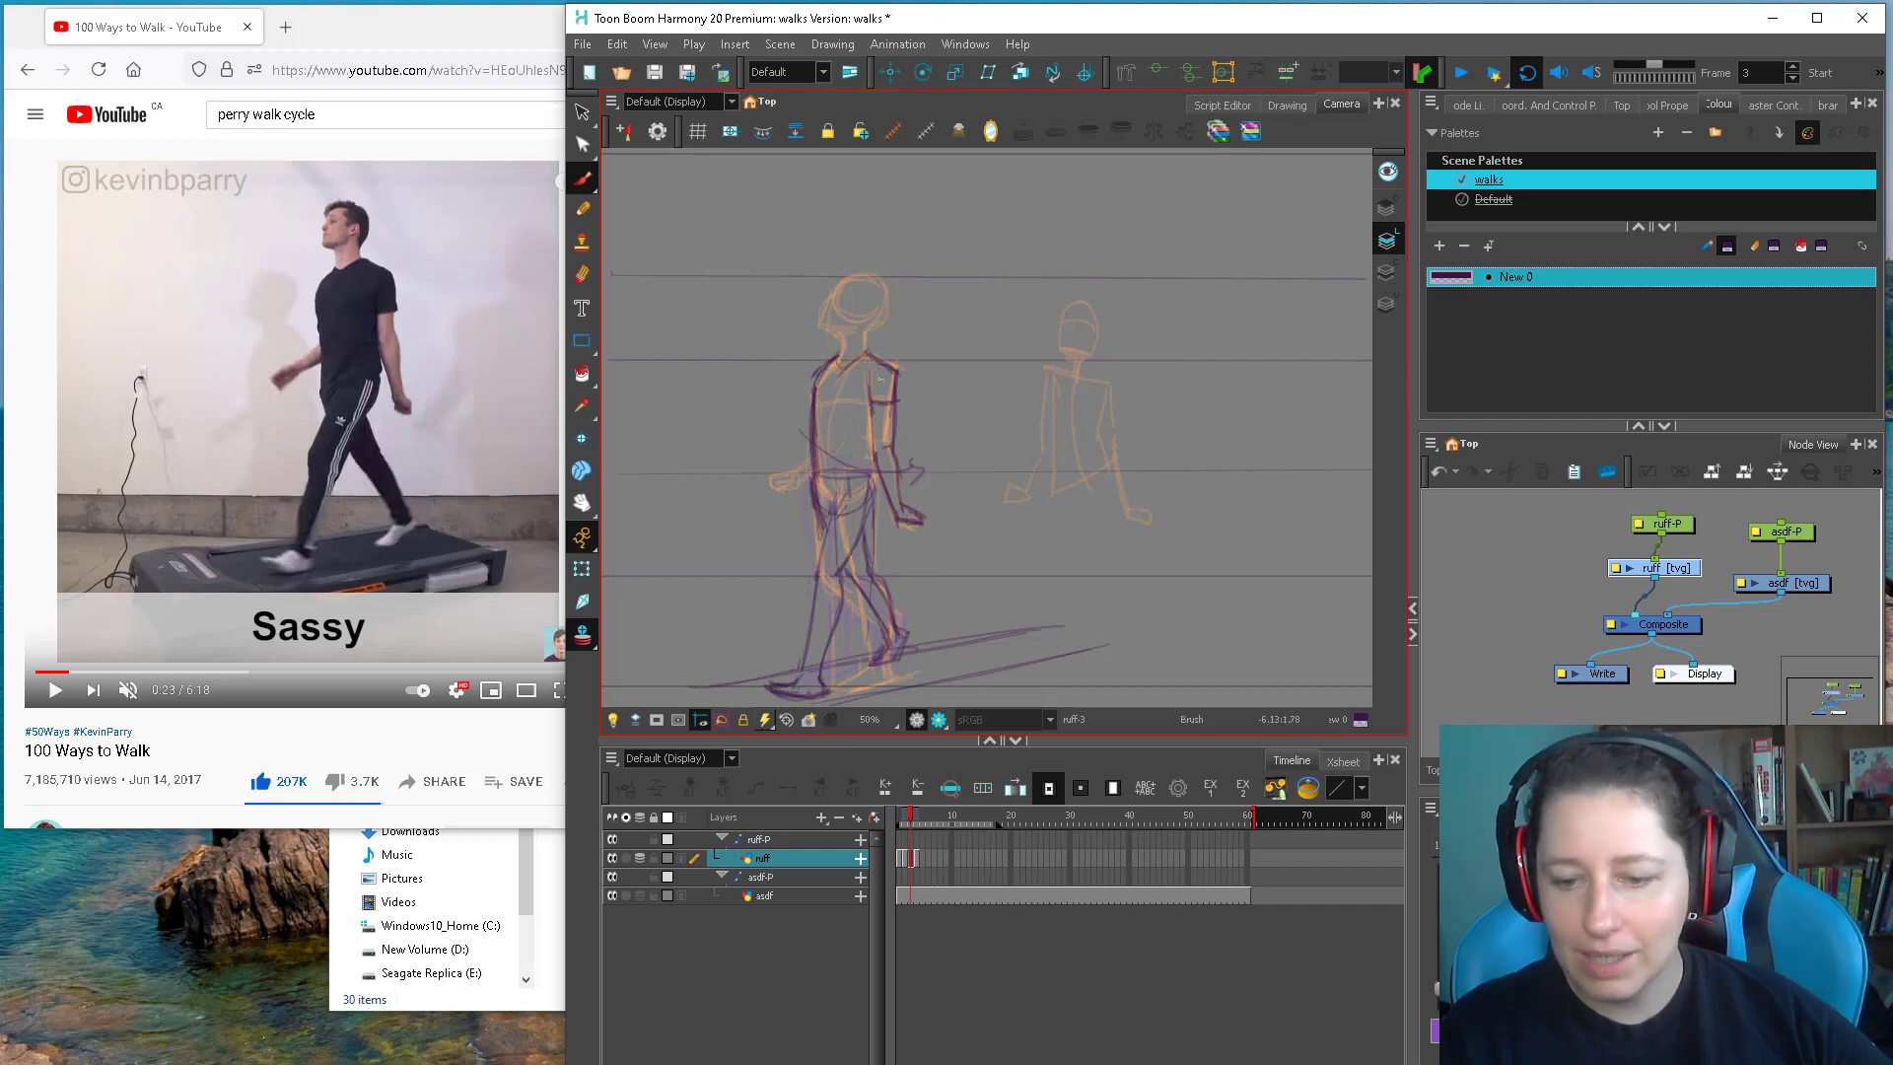
# Sketch a horizontal cylinder with a contour line, and a bowl shape beneath it, in the empty space below the figure
pyautogui.moveTo(998, 517)
pyautogui.mouseDown()
pyautogui.moveTo(976, 287)
pyautogui.moveTo(1150, 190)
pyautogui.mouseUp()
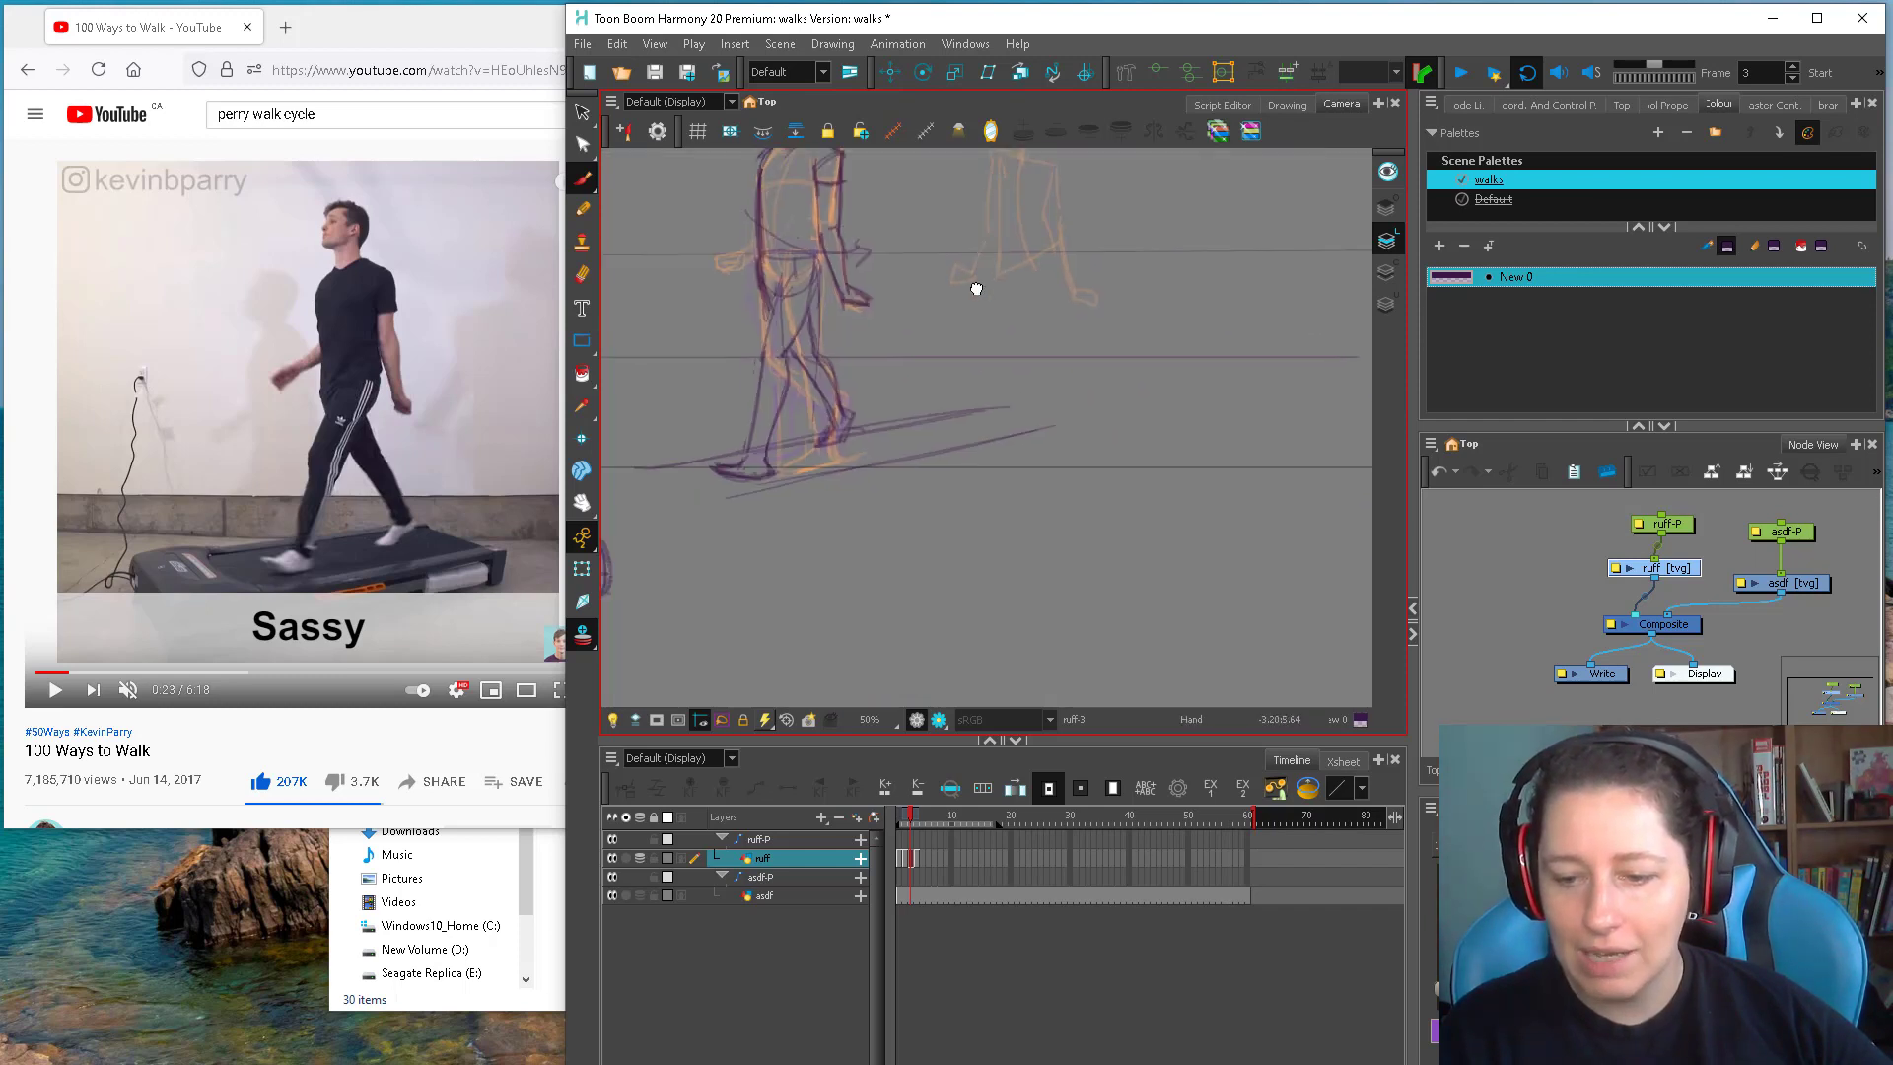
pyautogui.moveTo(923, 507)
pyautogui.mouseDown()
pyautogui.moveTo(924, 569)
pyautogui.moveTo(1014, 512)
pyautogui.mouseUp()
pyautogui.moveTo(1026, 511)
pyautogui.mouseDown()
pyautogui.moveTo(1013, 572)
pyautogui.moveTo(1026, 510)
pyautogui.mouseUp()
pyautogui.moveTo(1003, 536); pyautogui.dragTo(945, 461)
pyautogui.moveTo(879, 500); pyautogui.dragTo(967, 500)
pyautogui.moveTo(873, 432); pyautogui.dragTo(887, 498)
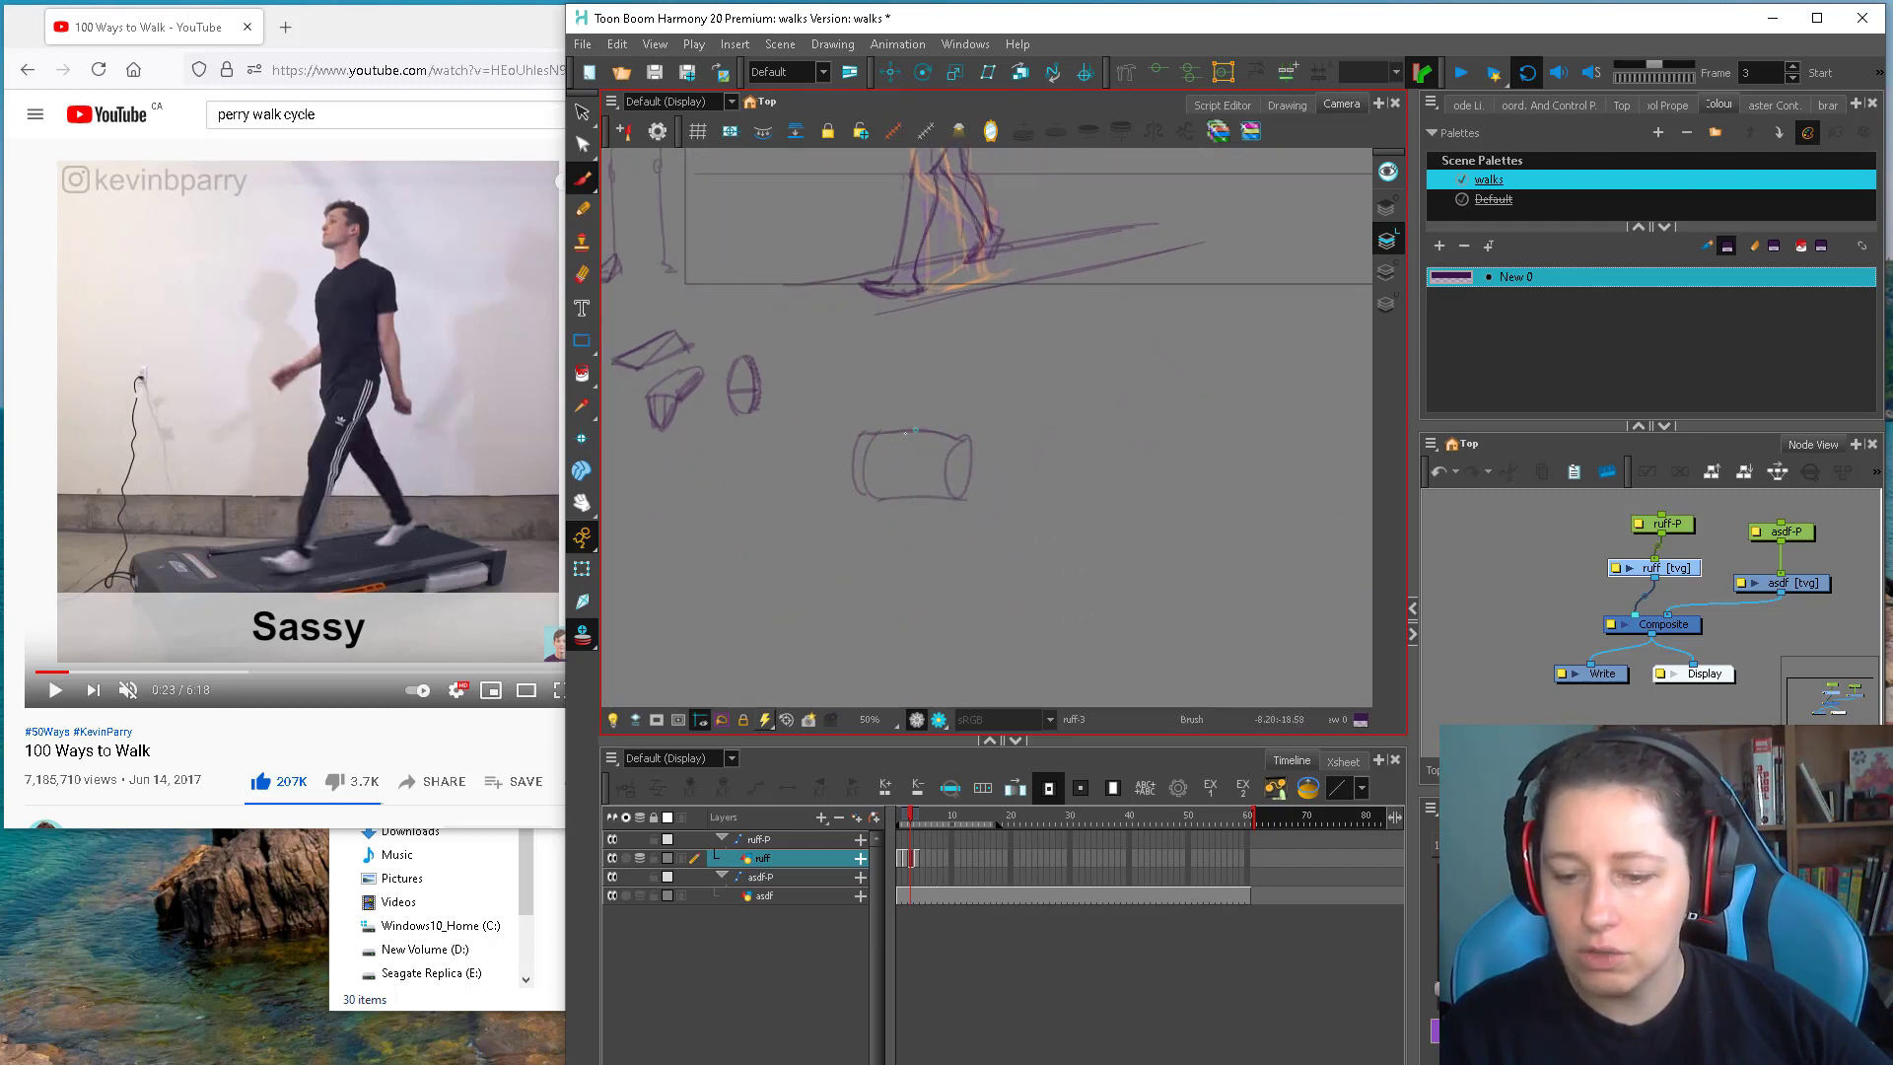
pyautogui.moveTo(905, 433); pyautogui.dragTo(902, 491)
pyautogui.moveTo(908, 540); pyautogui.dragTo(901, 483)
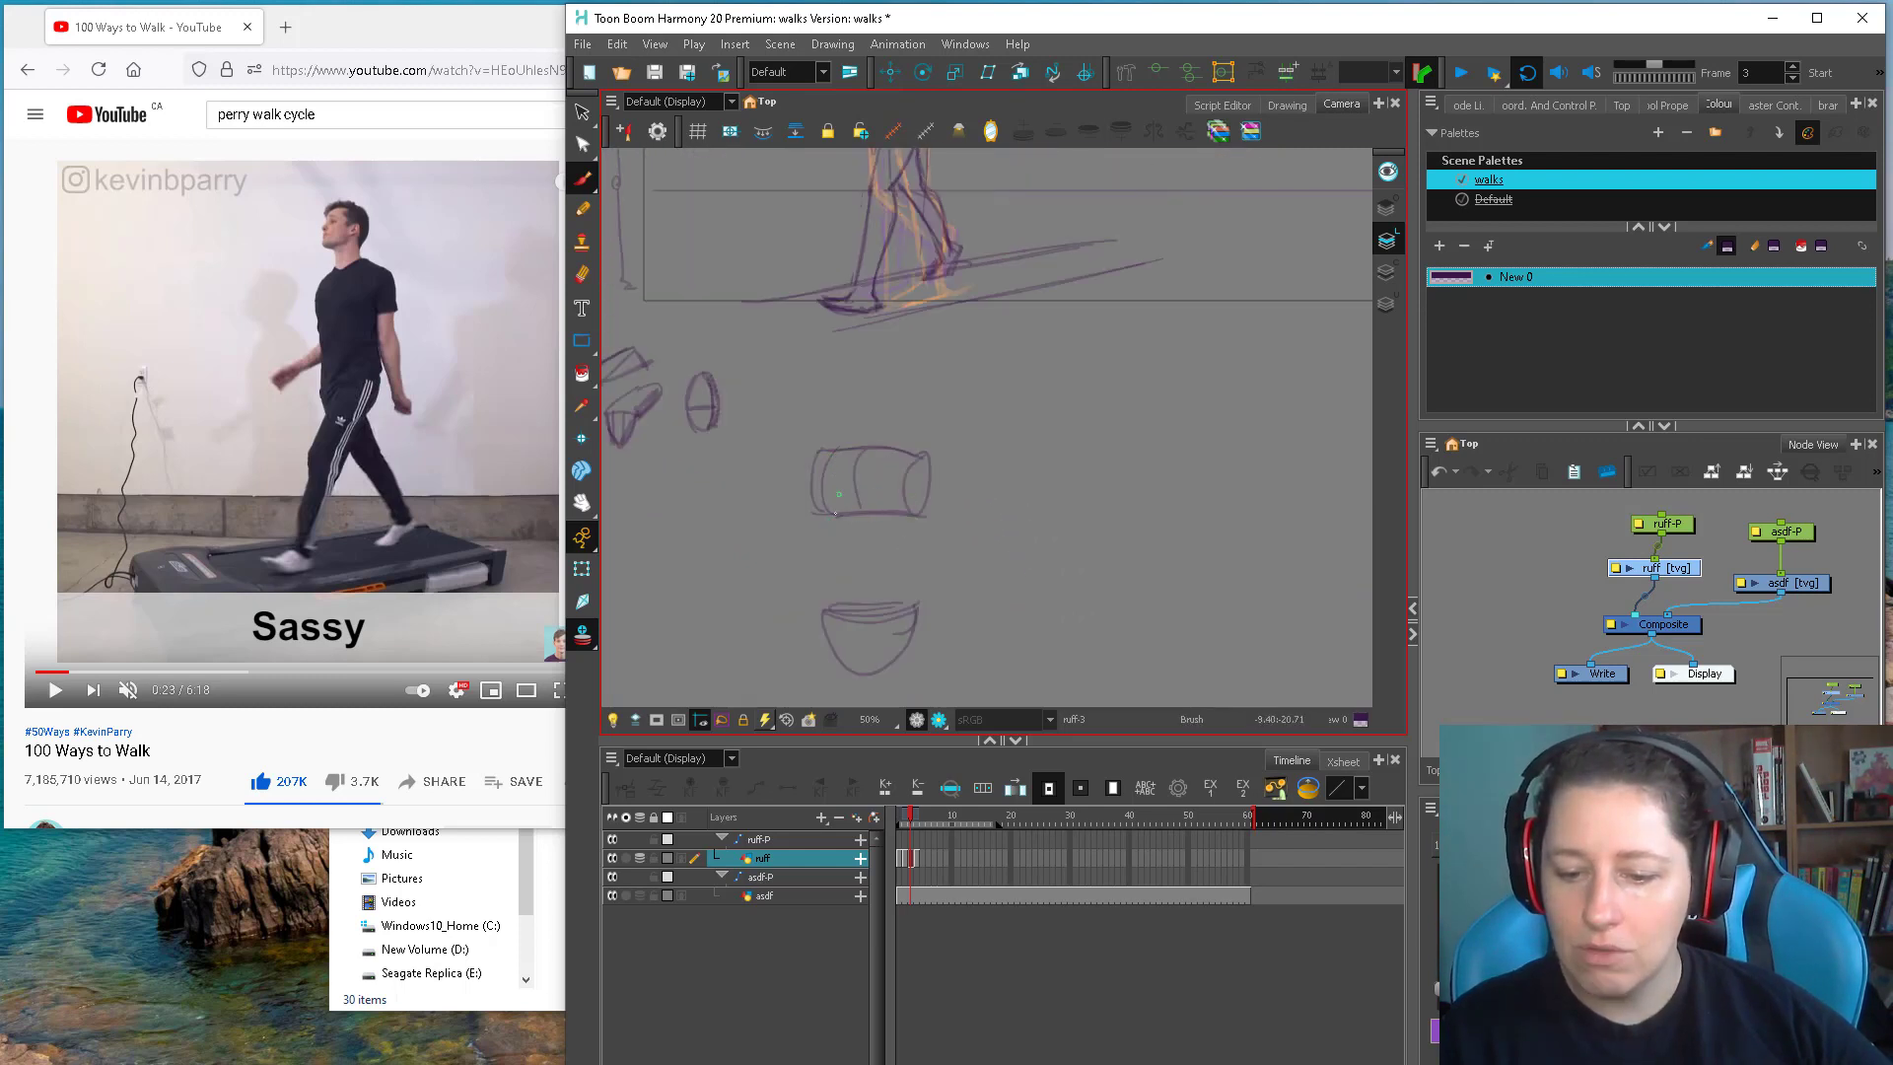
# Join the cylinder and bowl with side lines and restate their outlines to form a simplified torso diagram
pyautogui.moveTo(824, 481); pyautogui.dragTo(826, 612)
pyautogui.moveTo(833, 475); pyautogui.dragTo(831, 597)
pyautogui.moveTo(908, 508); pyautogui.dragTo(912, 600)
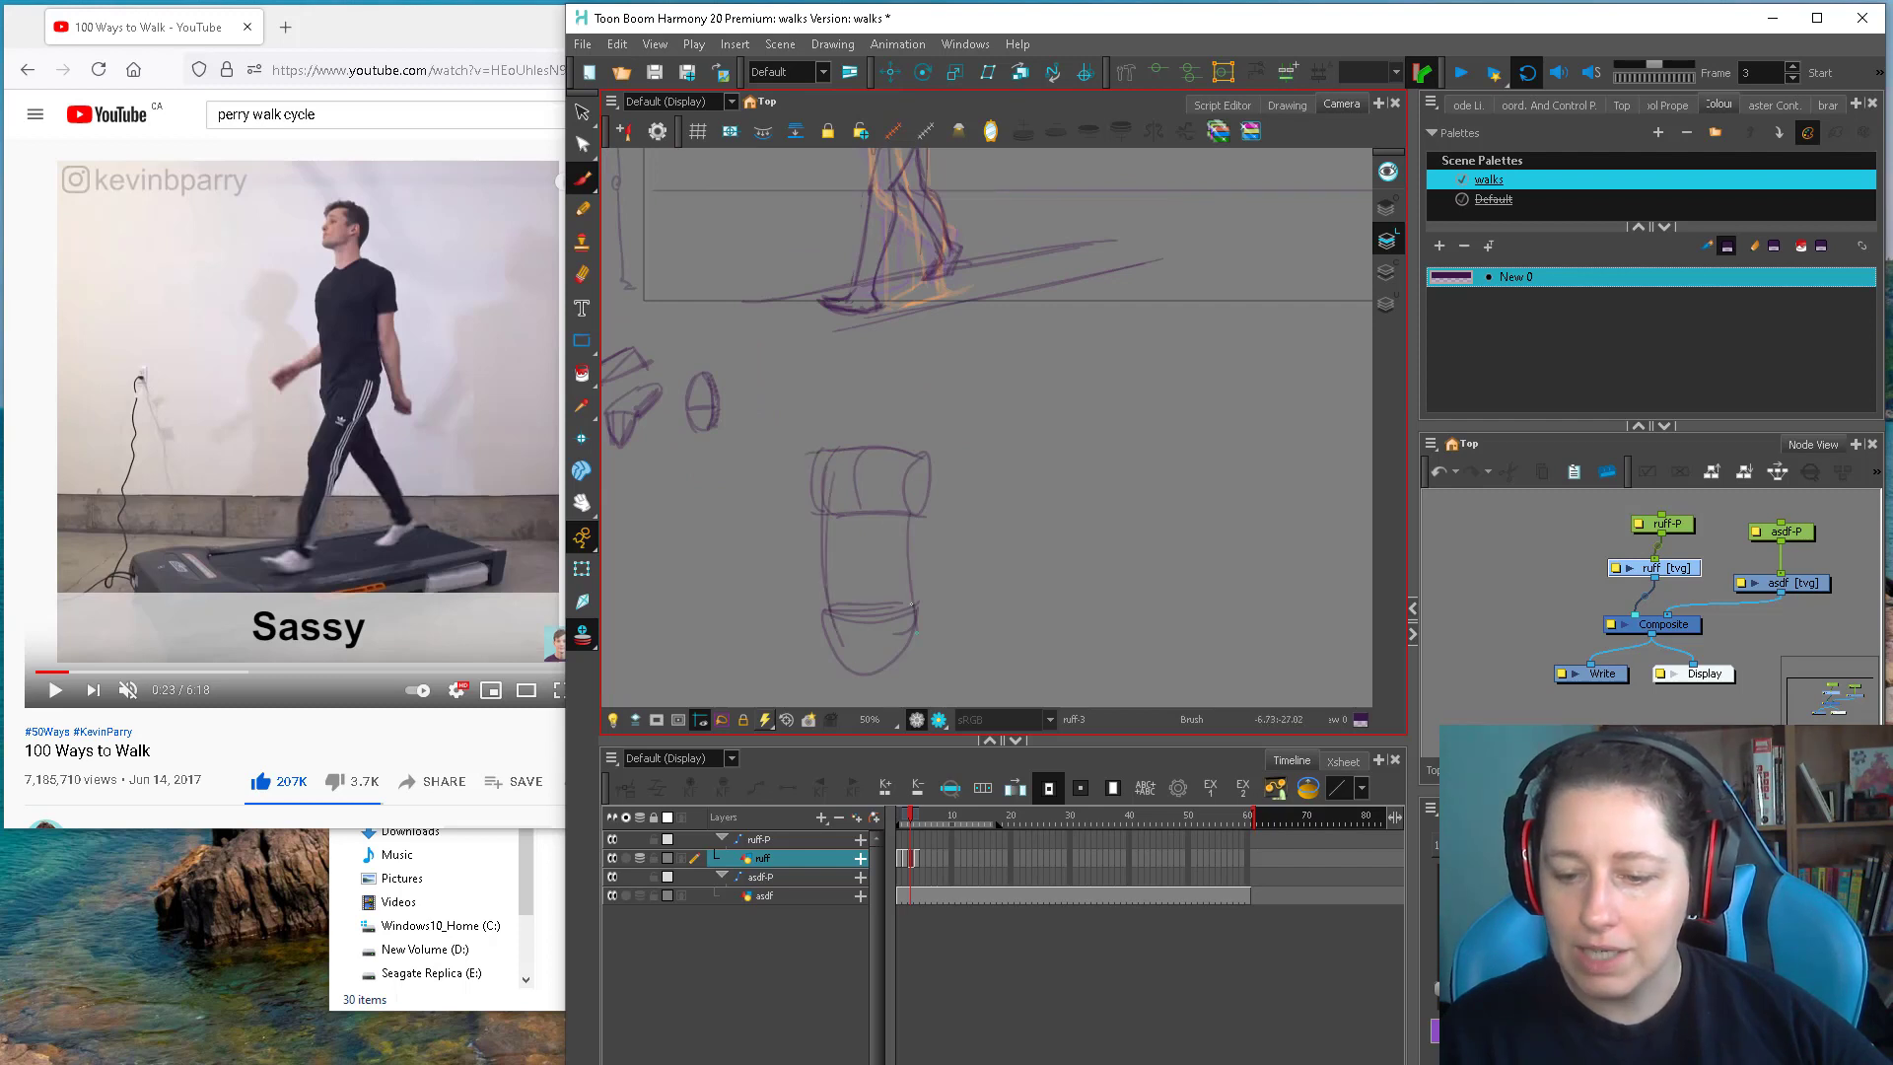
pyautogui.moveTo(817, 449); pyautogui.dragTo(838, 667)
pyautogui.moveTo(814, 503); pyautogui.dragTo(818, 592)
pyautogui.moveTo(920, 449)
pyautogui.mouseDown()
pyautogui.moveTo(905, 653)
pyautogui.moveTo(924, 459)
pyautogui.moveTo(814, 453)
pyautogui.mouseUp()
pyautogui.moveTo(930, 460)
pyautogui.mouseDown()
pyautogui.moveTo(950, 501)
pyautogui.moveTo(930, 459)
pyautogui.moveTo(954, 468)
pyautogui.moveTo(923, 501)
pyautogui.moveTo(956, 468)
pyautogui.moveTo(795, 470)
pyautogui.moveTo(800, 508)
pyautogui.mouseUp()
# Switch to the reference video and step back and forth through its frames around the wide-stride pose at 0:23
pyautogui.scroll(6, 955, 469)
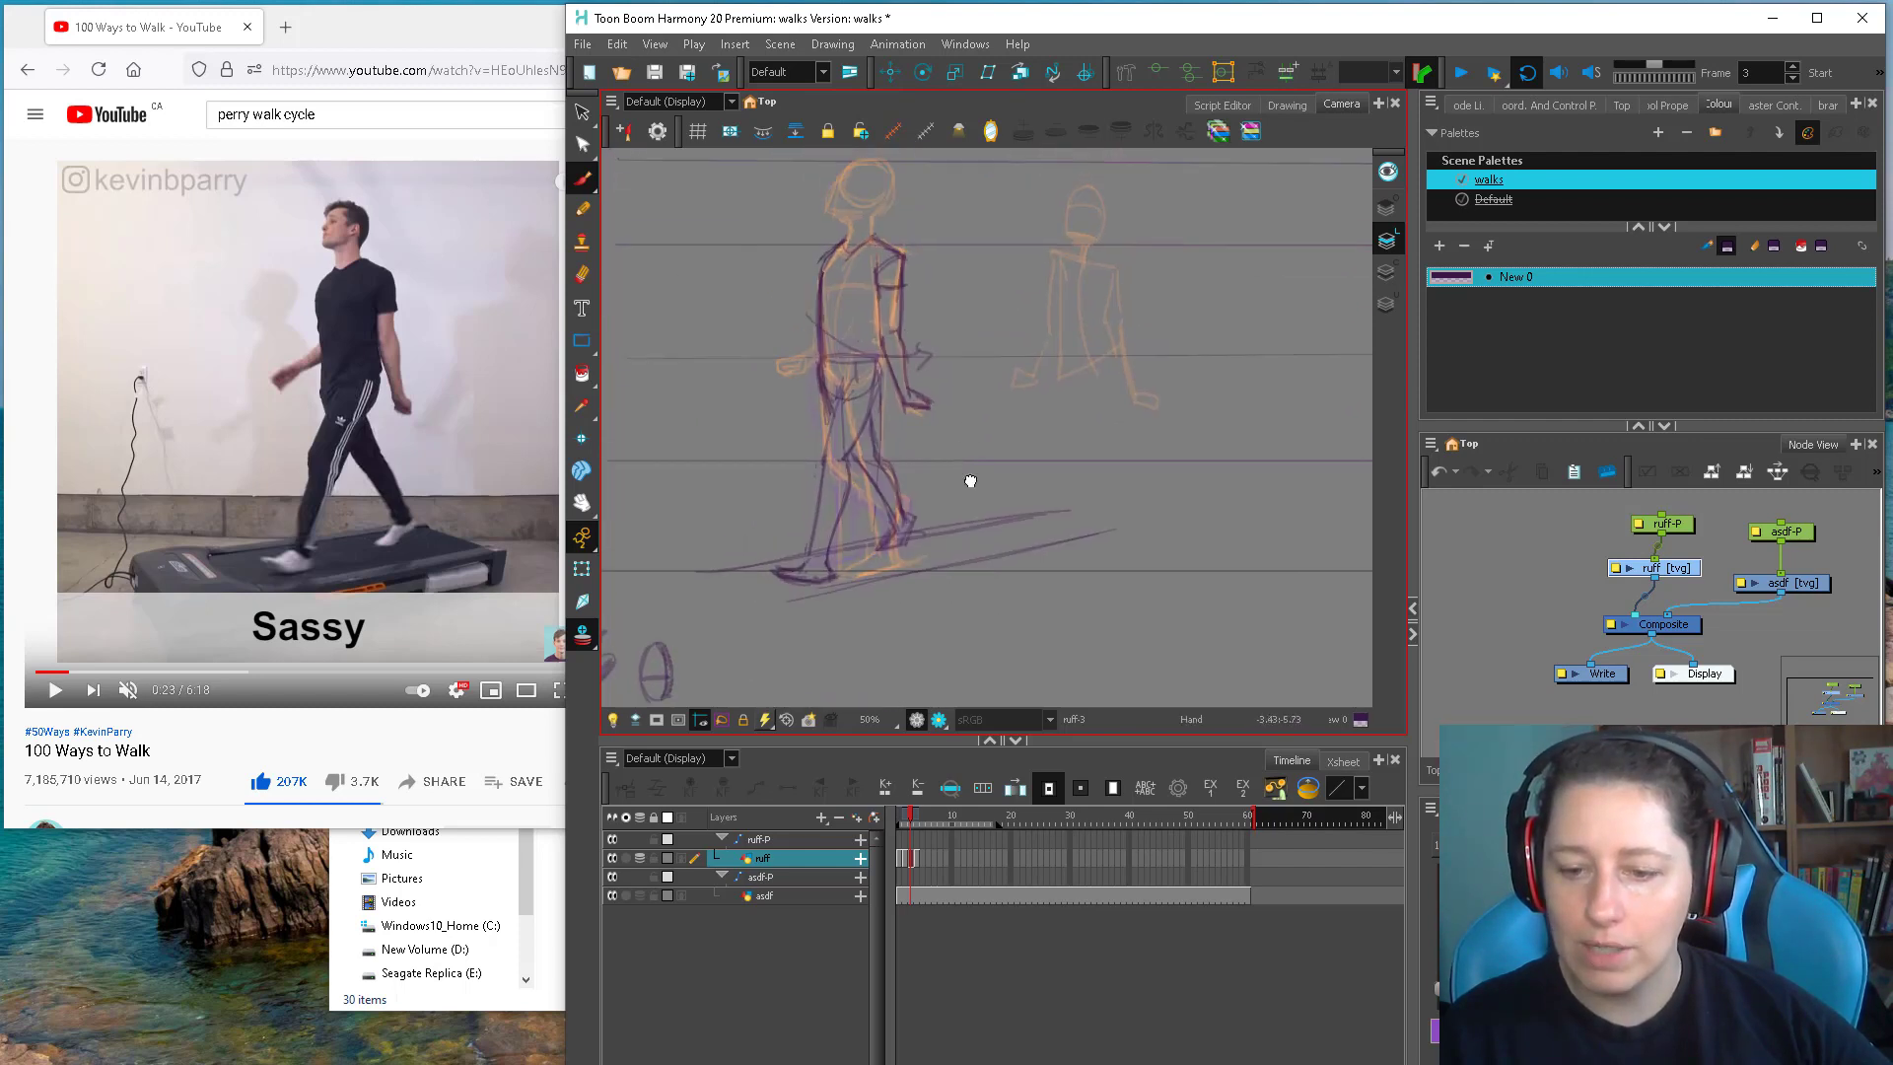
pyautogui.scroll(3, 970, 481)
pyautogui.click(437, 35)
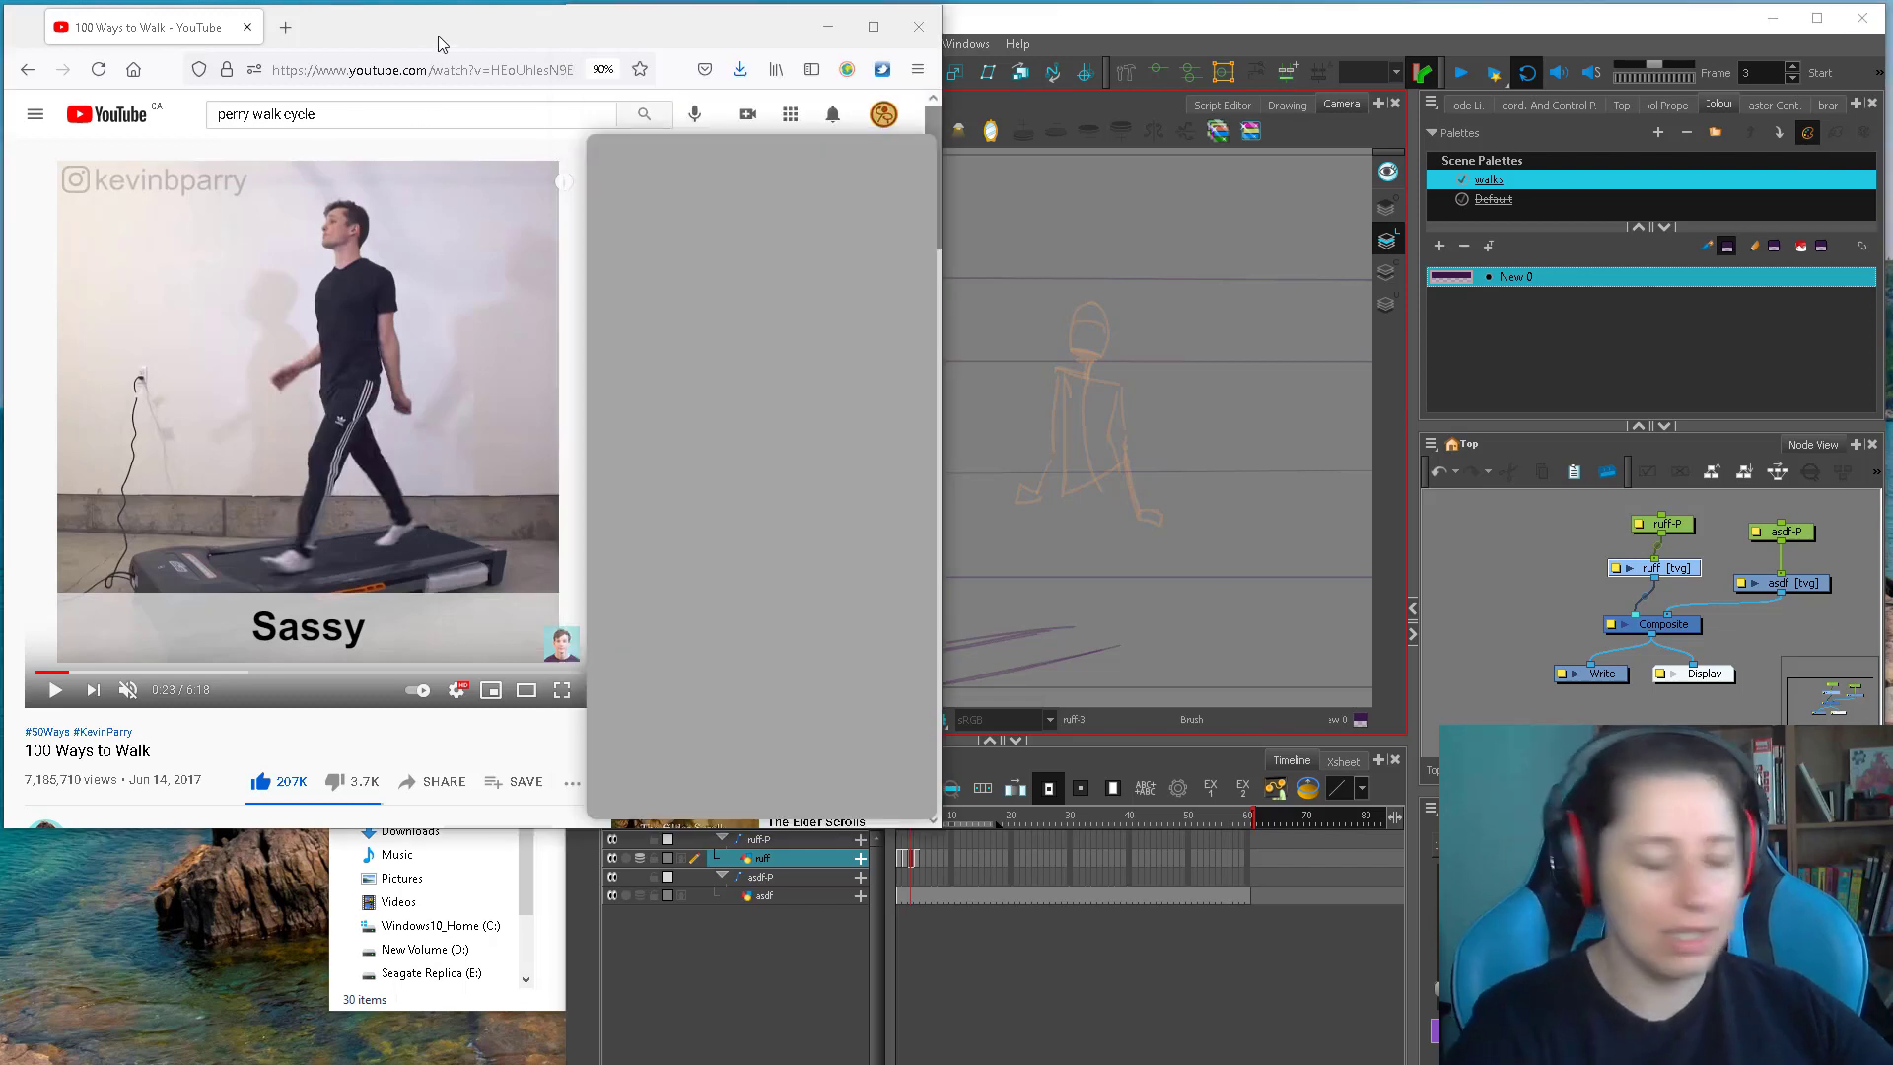
pyautogui.press('.')
pyautogui.press('.')
pyautogui.press('.')
pyautogui.press('.')
pyautogui.press('.')
pyautogui.press('.')
pyautogui.press('.')
pyautogui.press(',')
pyautogui.press(',')
pyautogui.press(',')
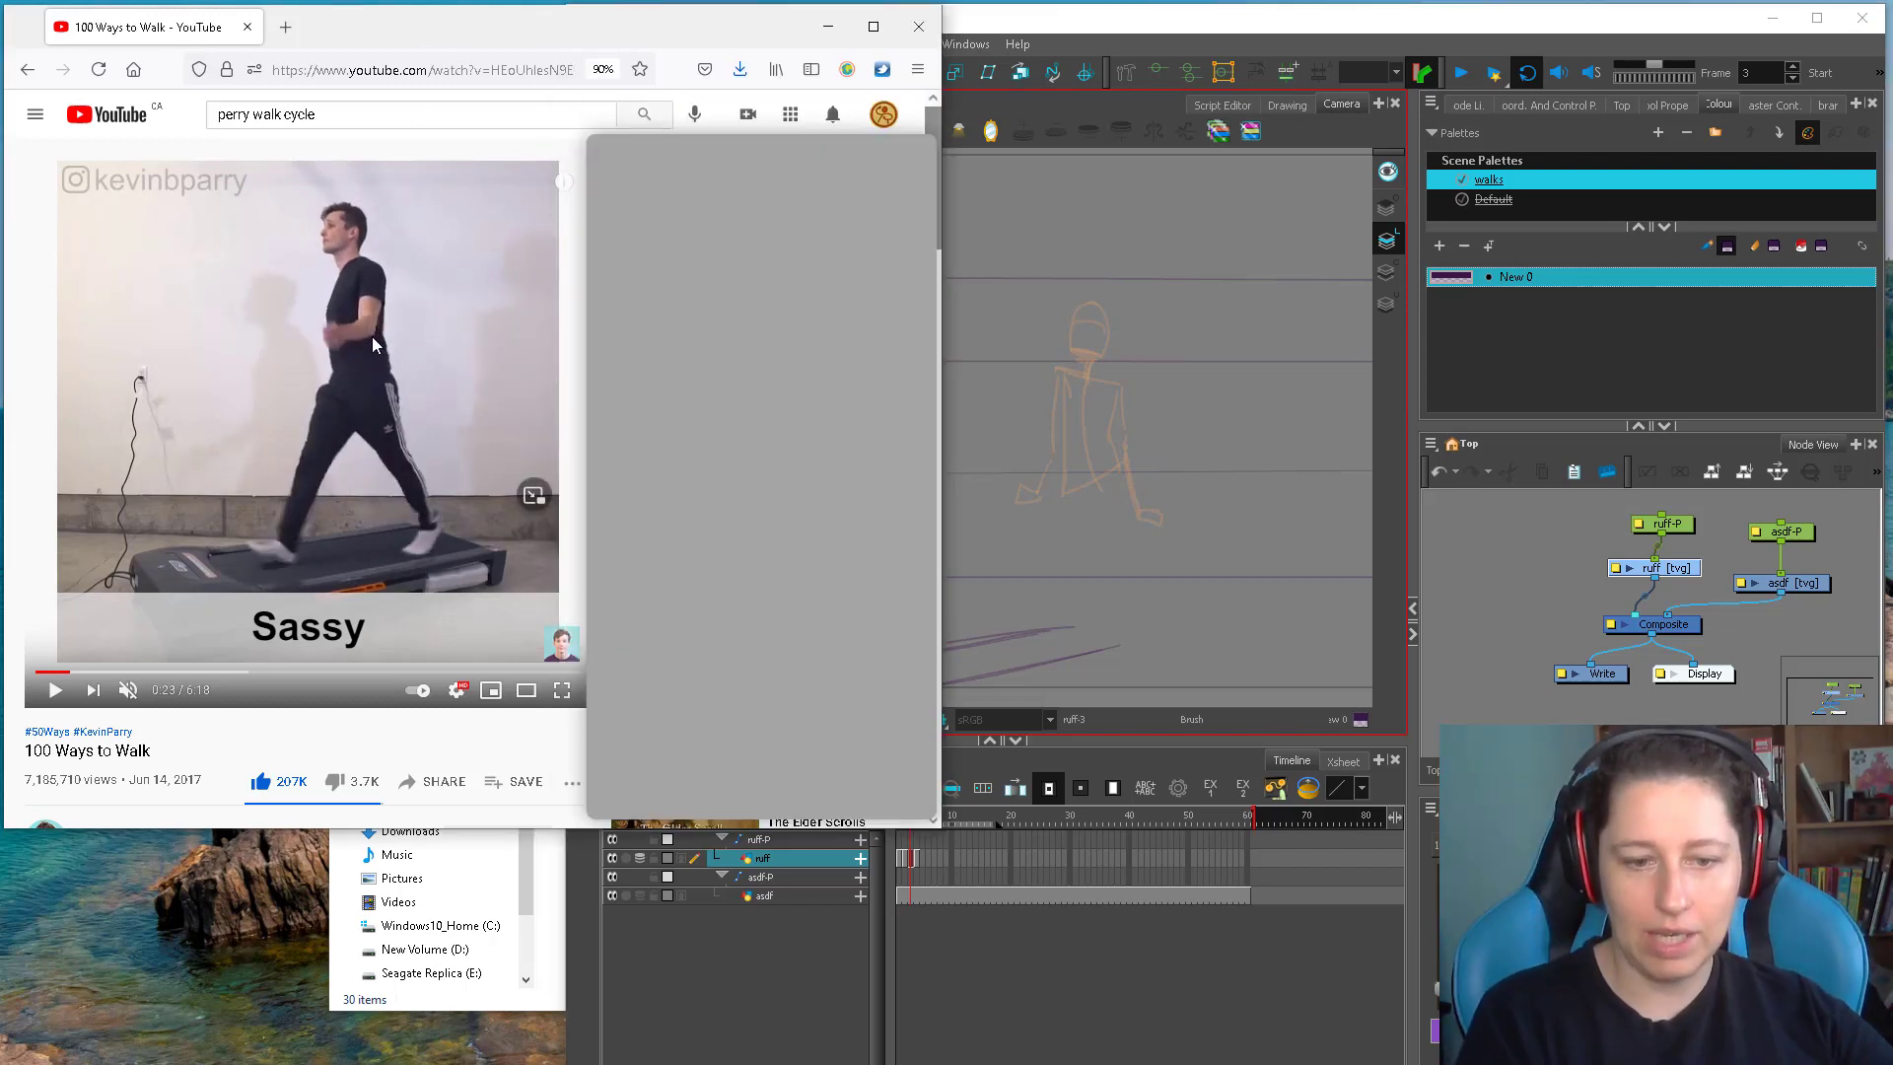
# Advance the reference video to the pose with the near arm swung back, and return to Harmony
pyautogui.press('.')
pyautogui.press('.')
pyautogui.press('.')
pyautogui.press('.')
pyautogui.press('.')
pyautogui.press('.')
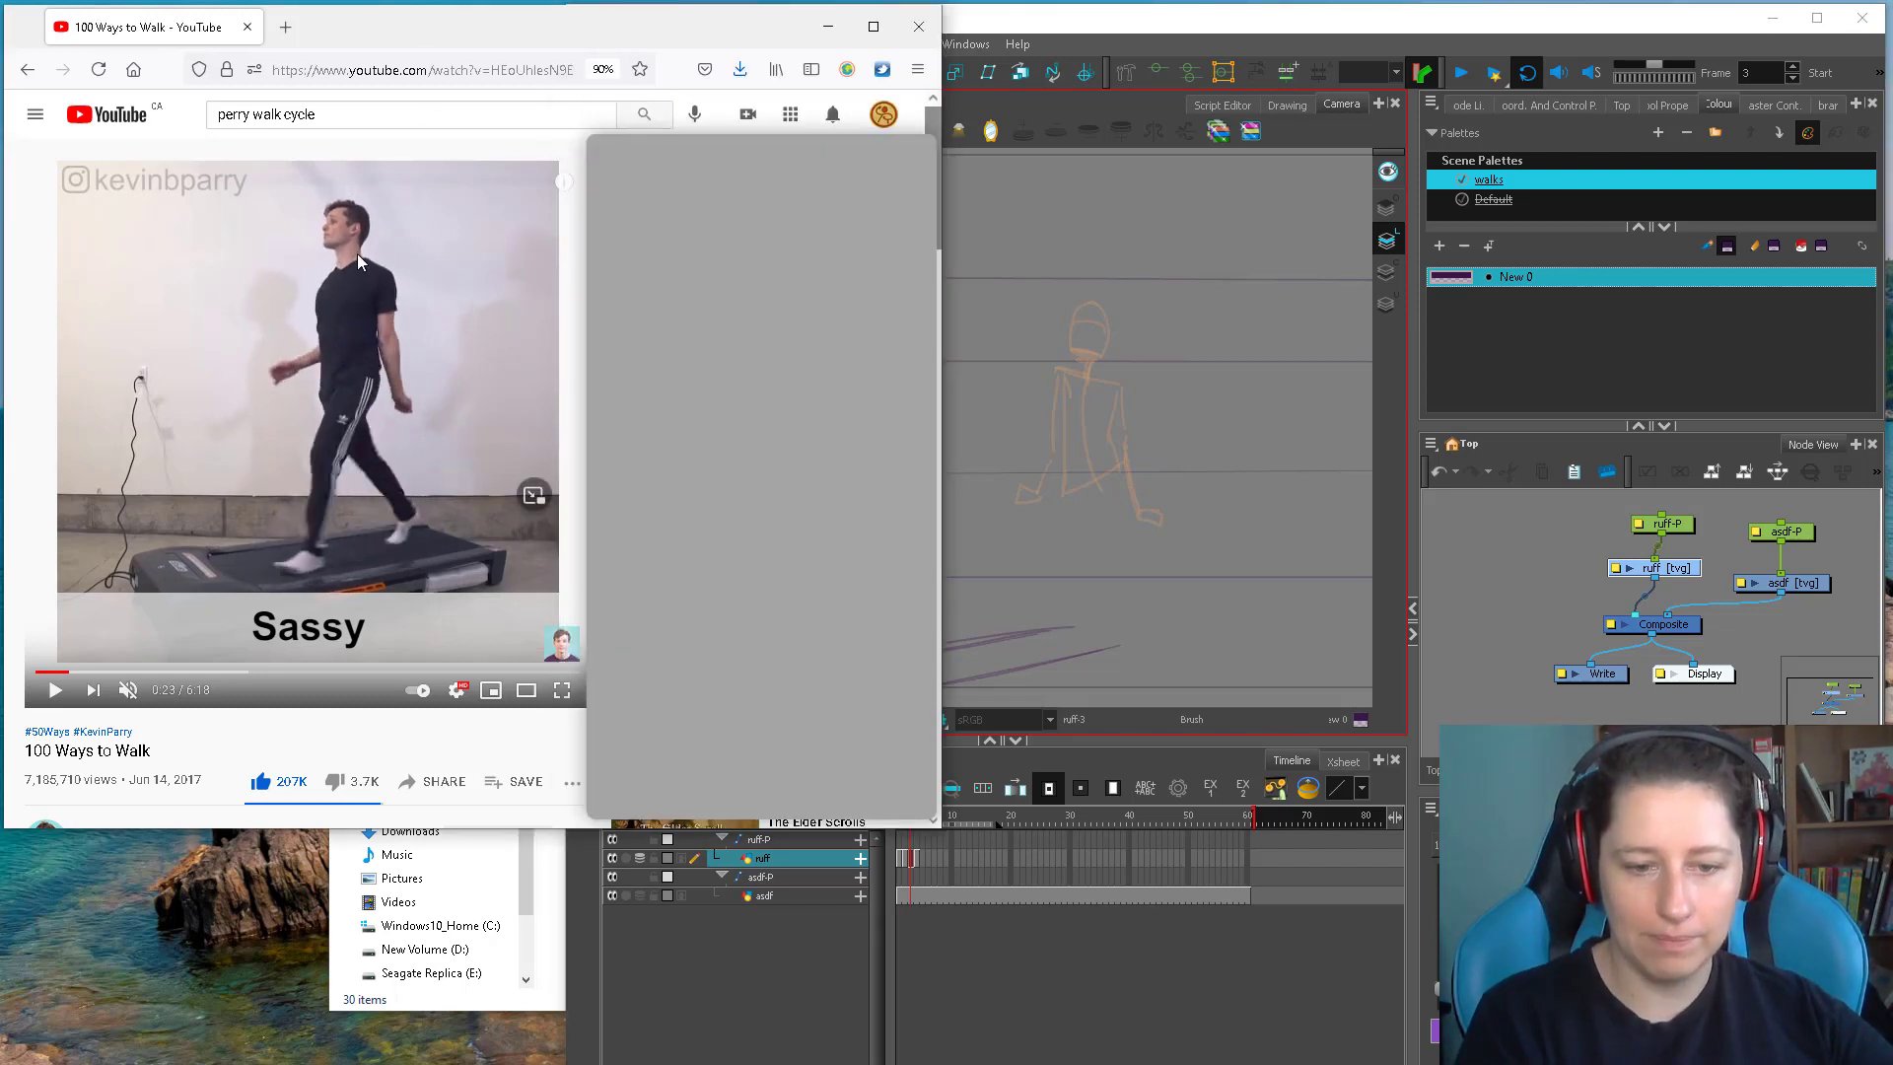
pyautogui.press('.')
pyautogui.press('.')
pyautogui.hotkey('alt', 'Tab')
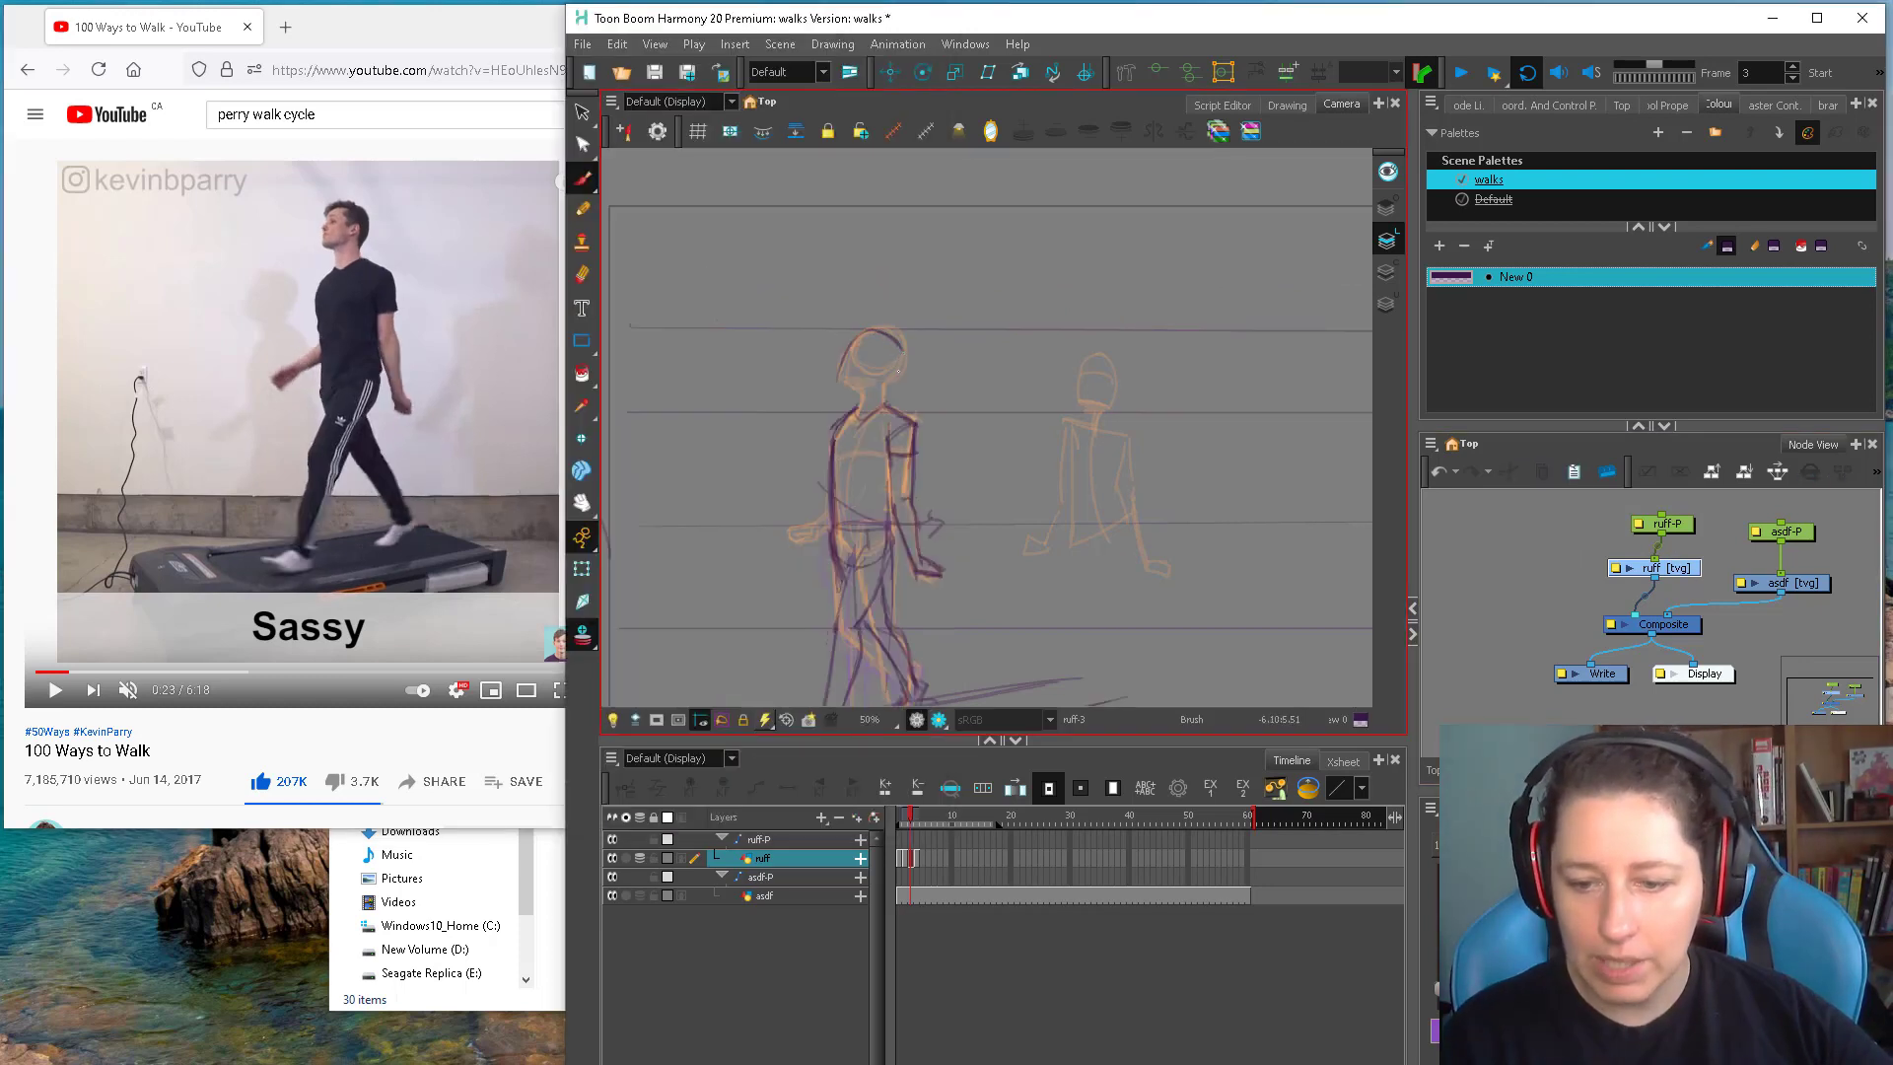
# Draw the head, neck and face guidelines on frame 3's figure, checking them against frame 4
pyautogui.moveTo(882, 398); pyautogui.dragTo(896, 342)
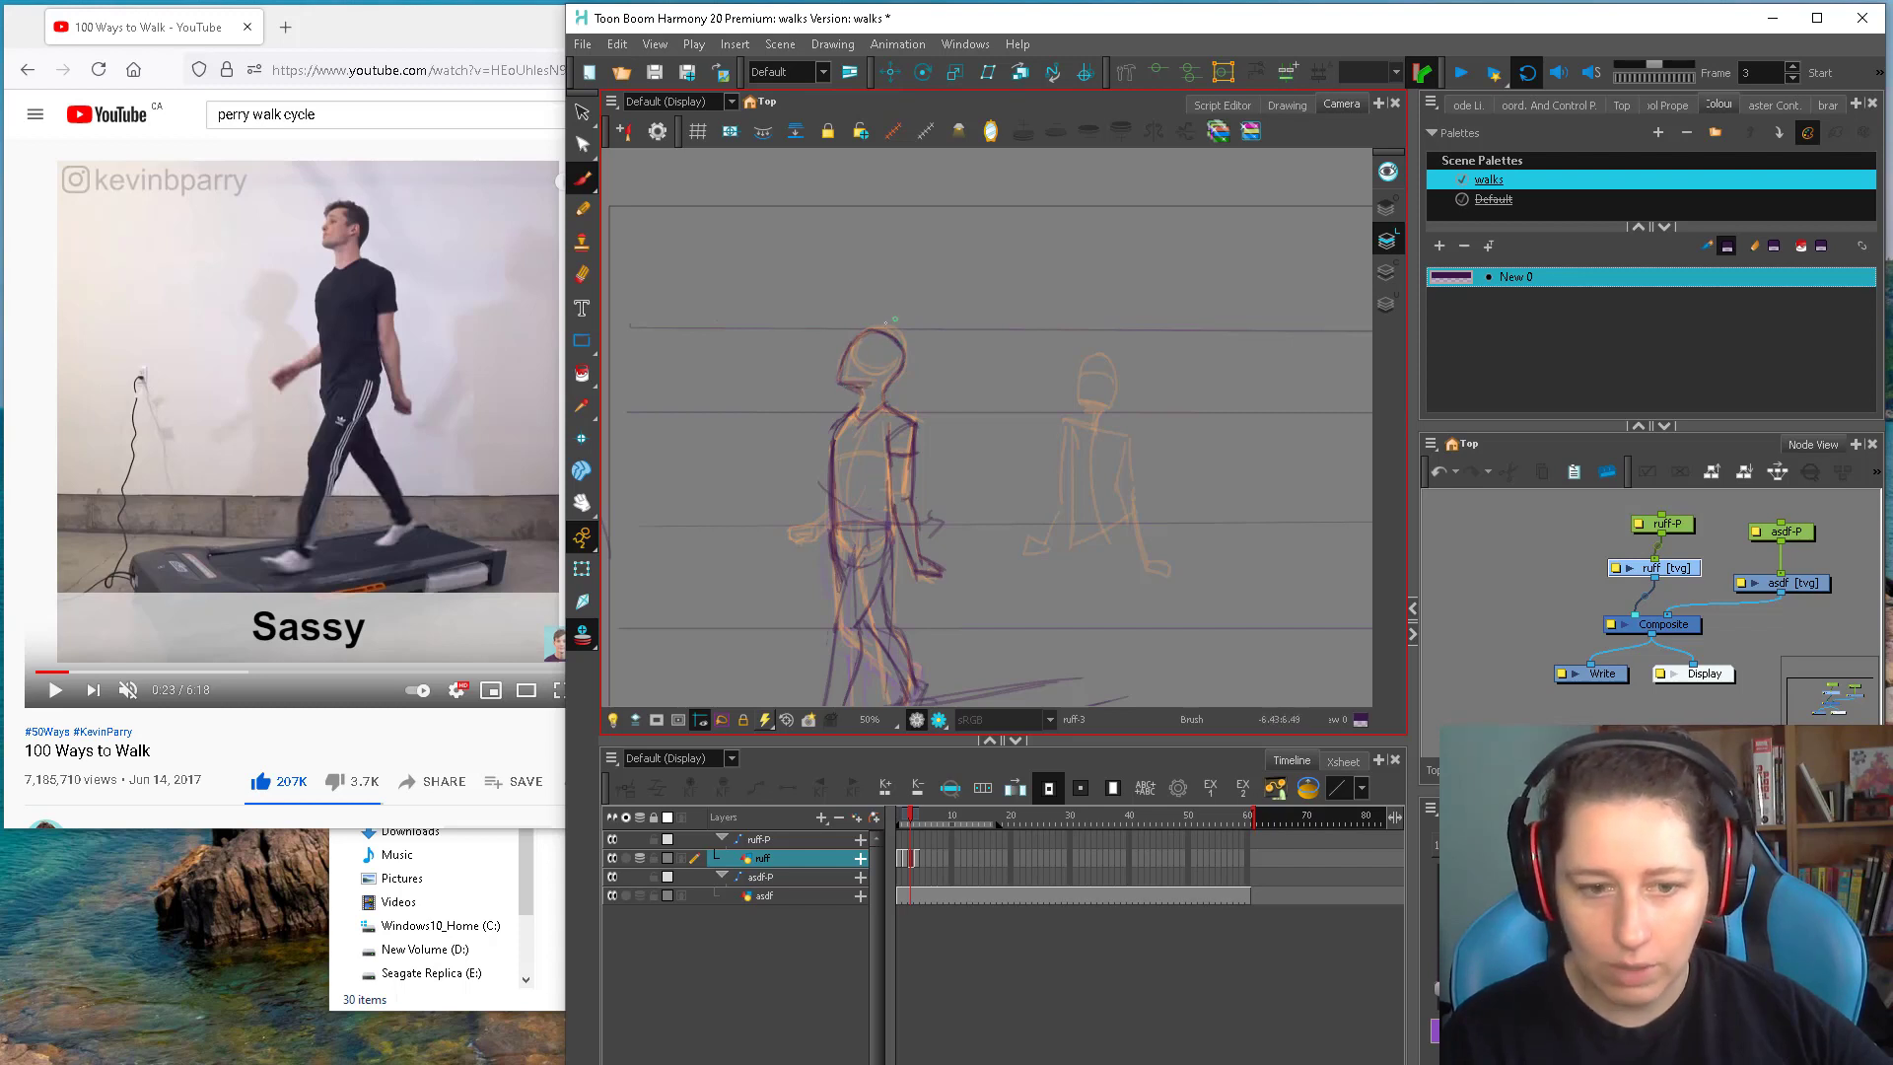
pyautogui.moveTo(882, 333)
pyautogui.mouseDown()
pyautogui.moveTo(840, 392)
pyautogui.moveTo(868, 390)
pyautogui.mouseUp()
pyautogui.moveTo(874, 346)
pyautogui.mouseDown()
pyautogui.moveTo(900, 344)
pyautogui.moveTo(863, 339)
pyautogui.mouseUp()
pyautogui.press('.')
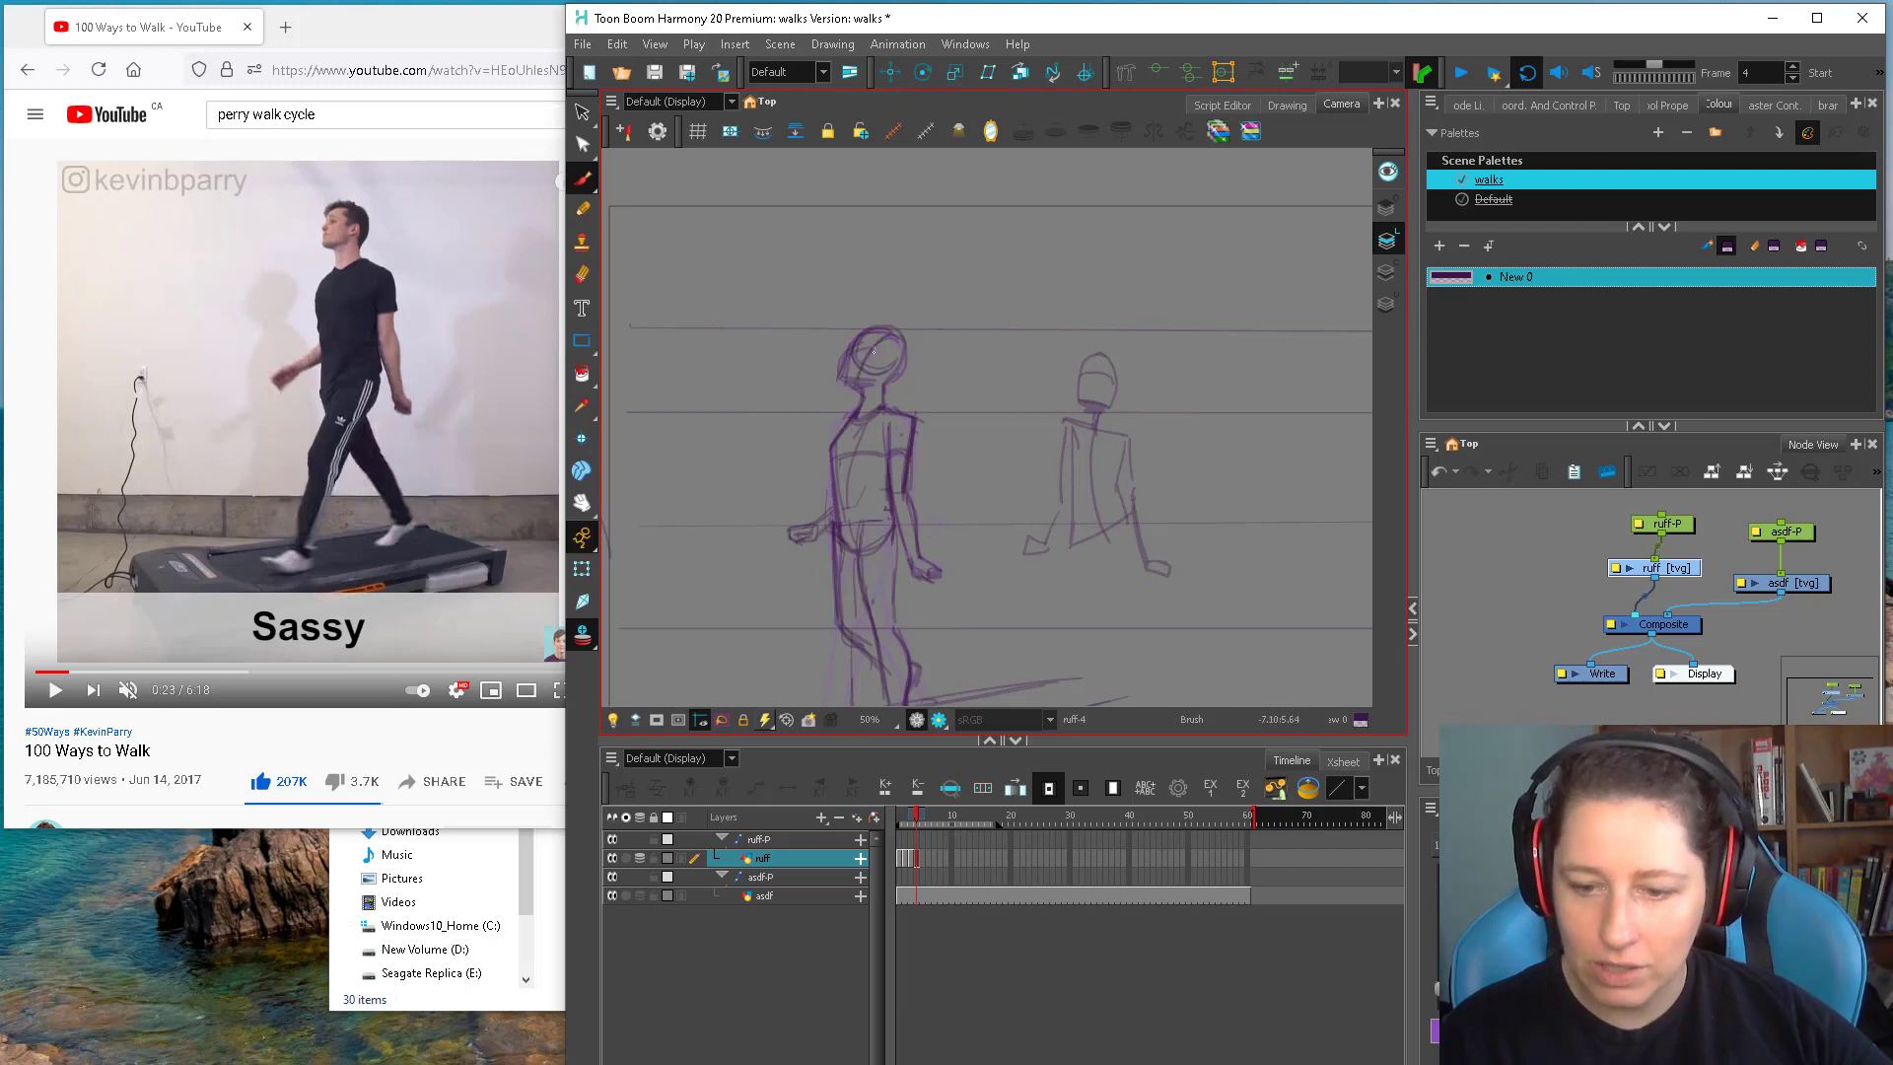
pyautogui.press(',')
pyautogui.moveTo(877, 417); pyautogui.dragTo(868, 347)
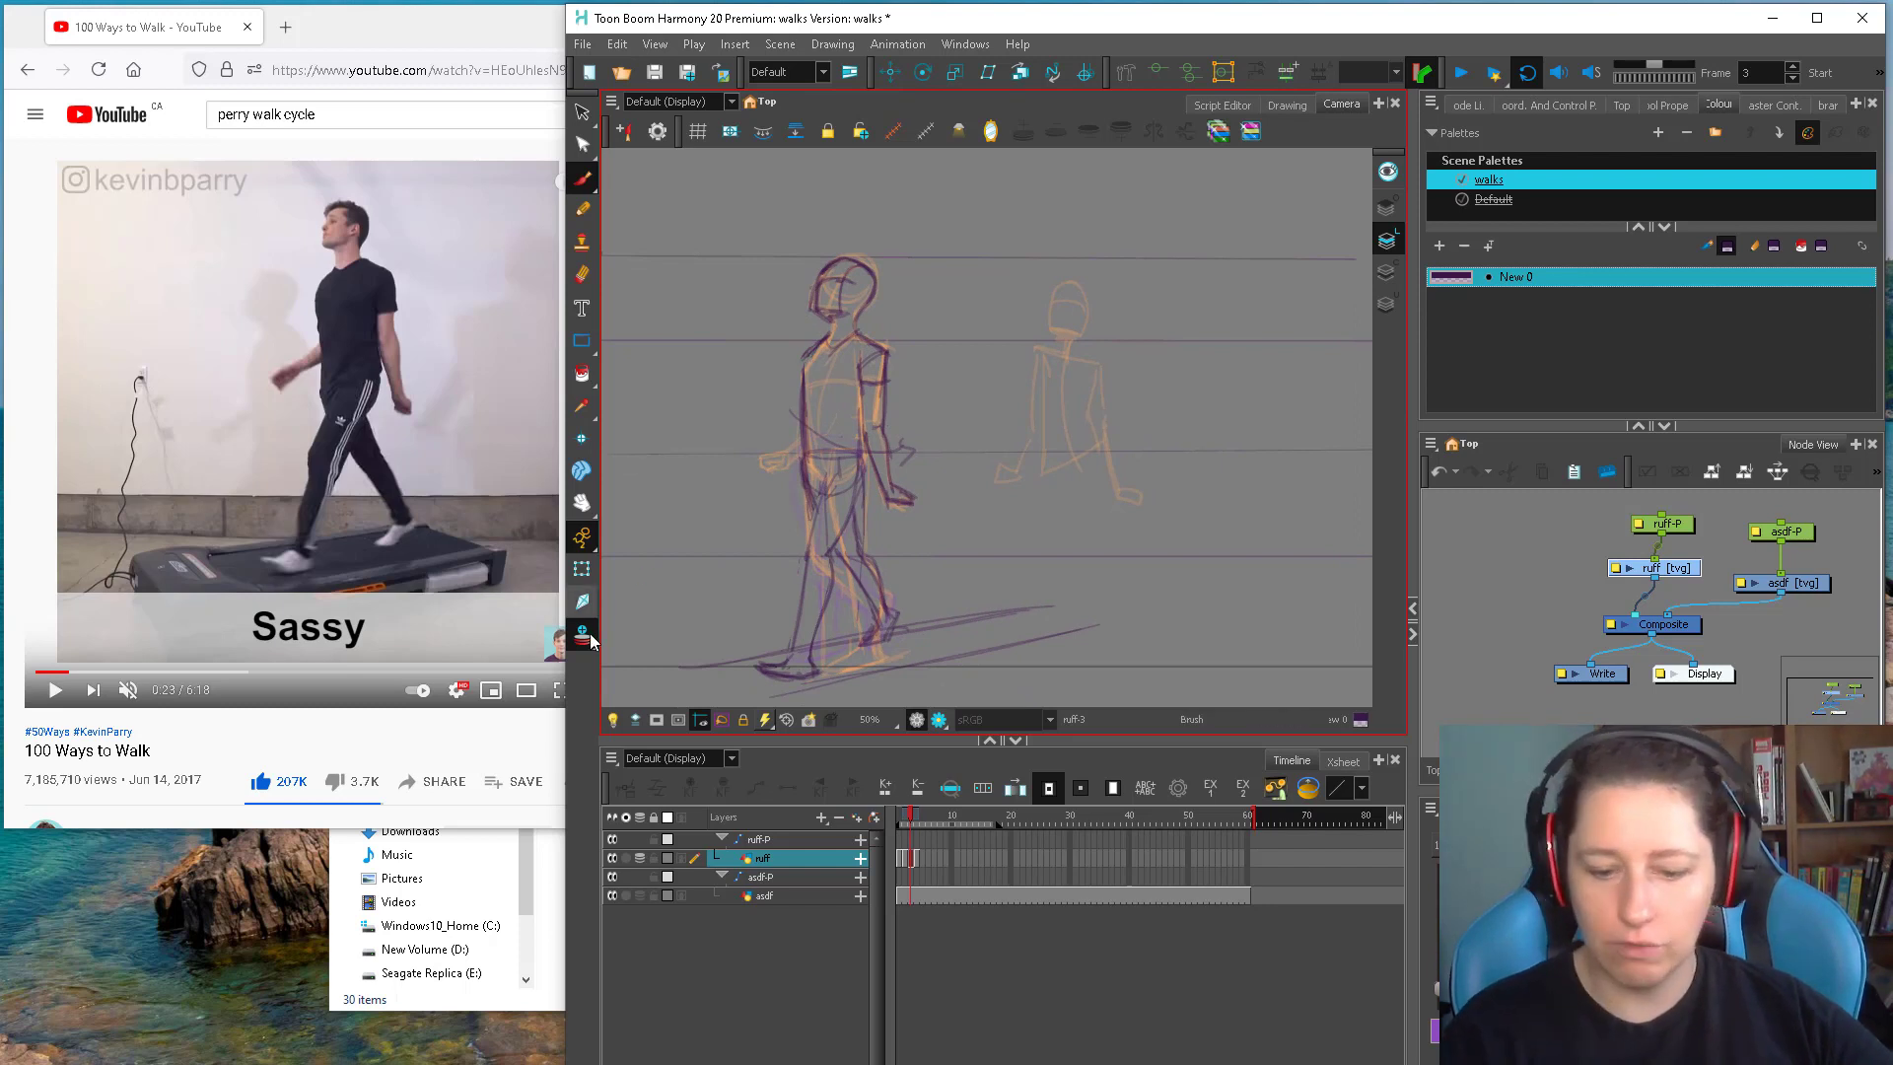
# Turn off the onion skin and flip repeatedly between frames 3 and 4 to compare the two poses
pyautogui.press('.')
pyautogui.press(',')
pyautogui.press('.')
pyautogui.press(',')
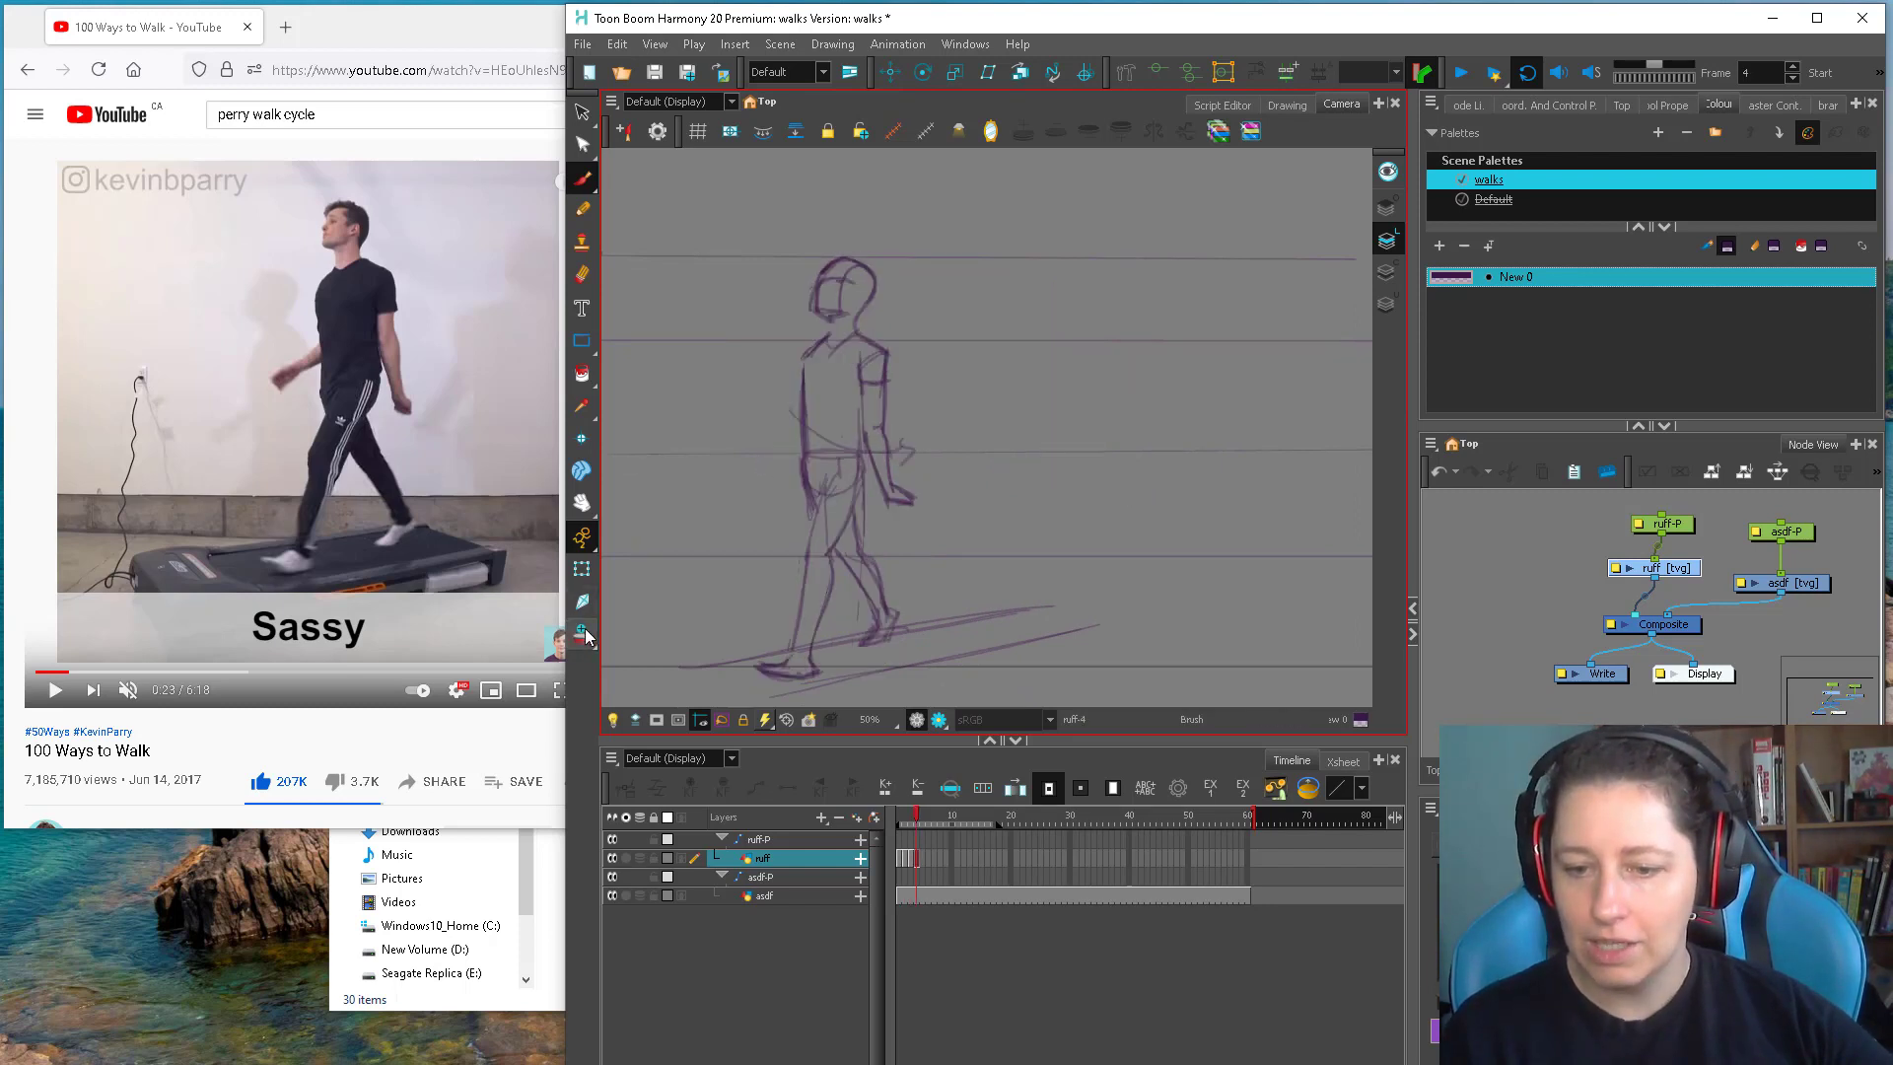
pyautogui.press('.')
pyautogui.press(',')
pyautogui.press('.')
pyautogui.press(',')
pyautogui.press('.')
pyautogui.press(',')
pyautogui.press('.')
pyautogui.press(',')
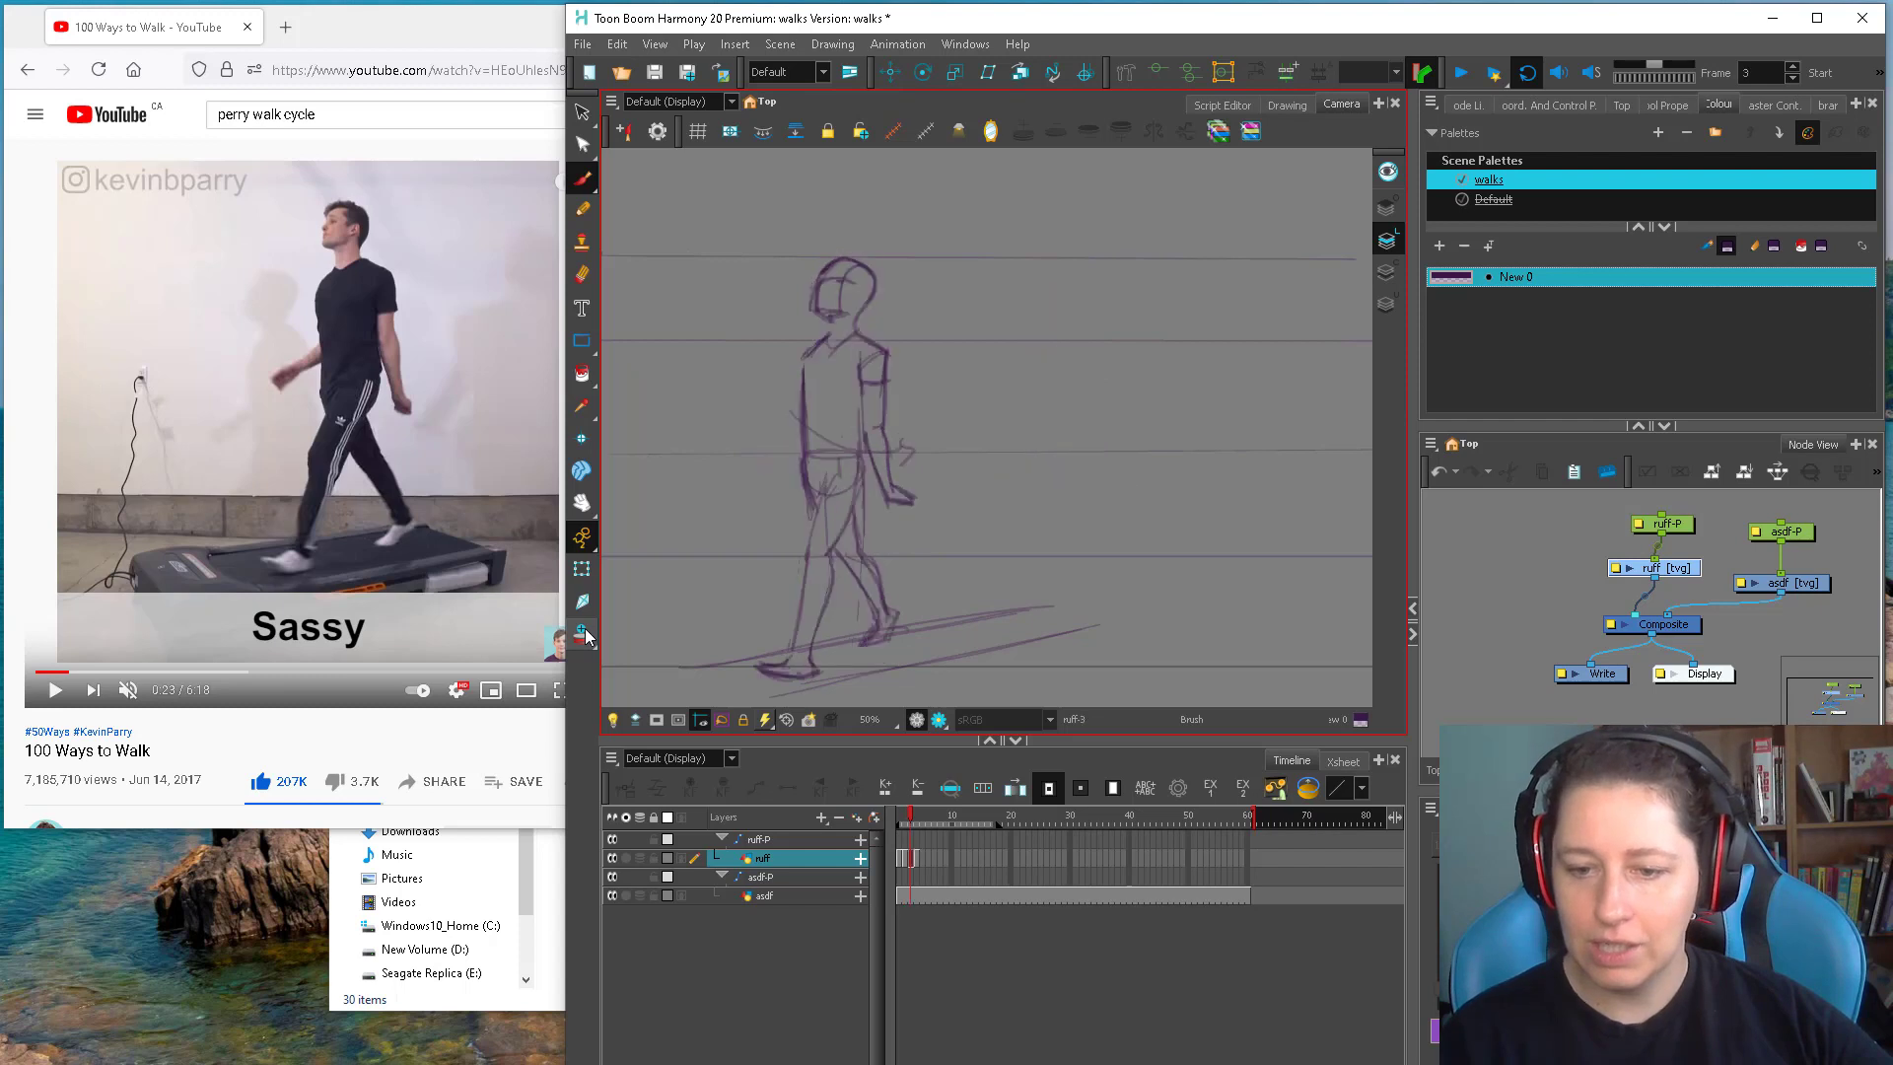
pyautogui.press('.')
pyautogui.press(',')
pyautogui.press('.')
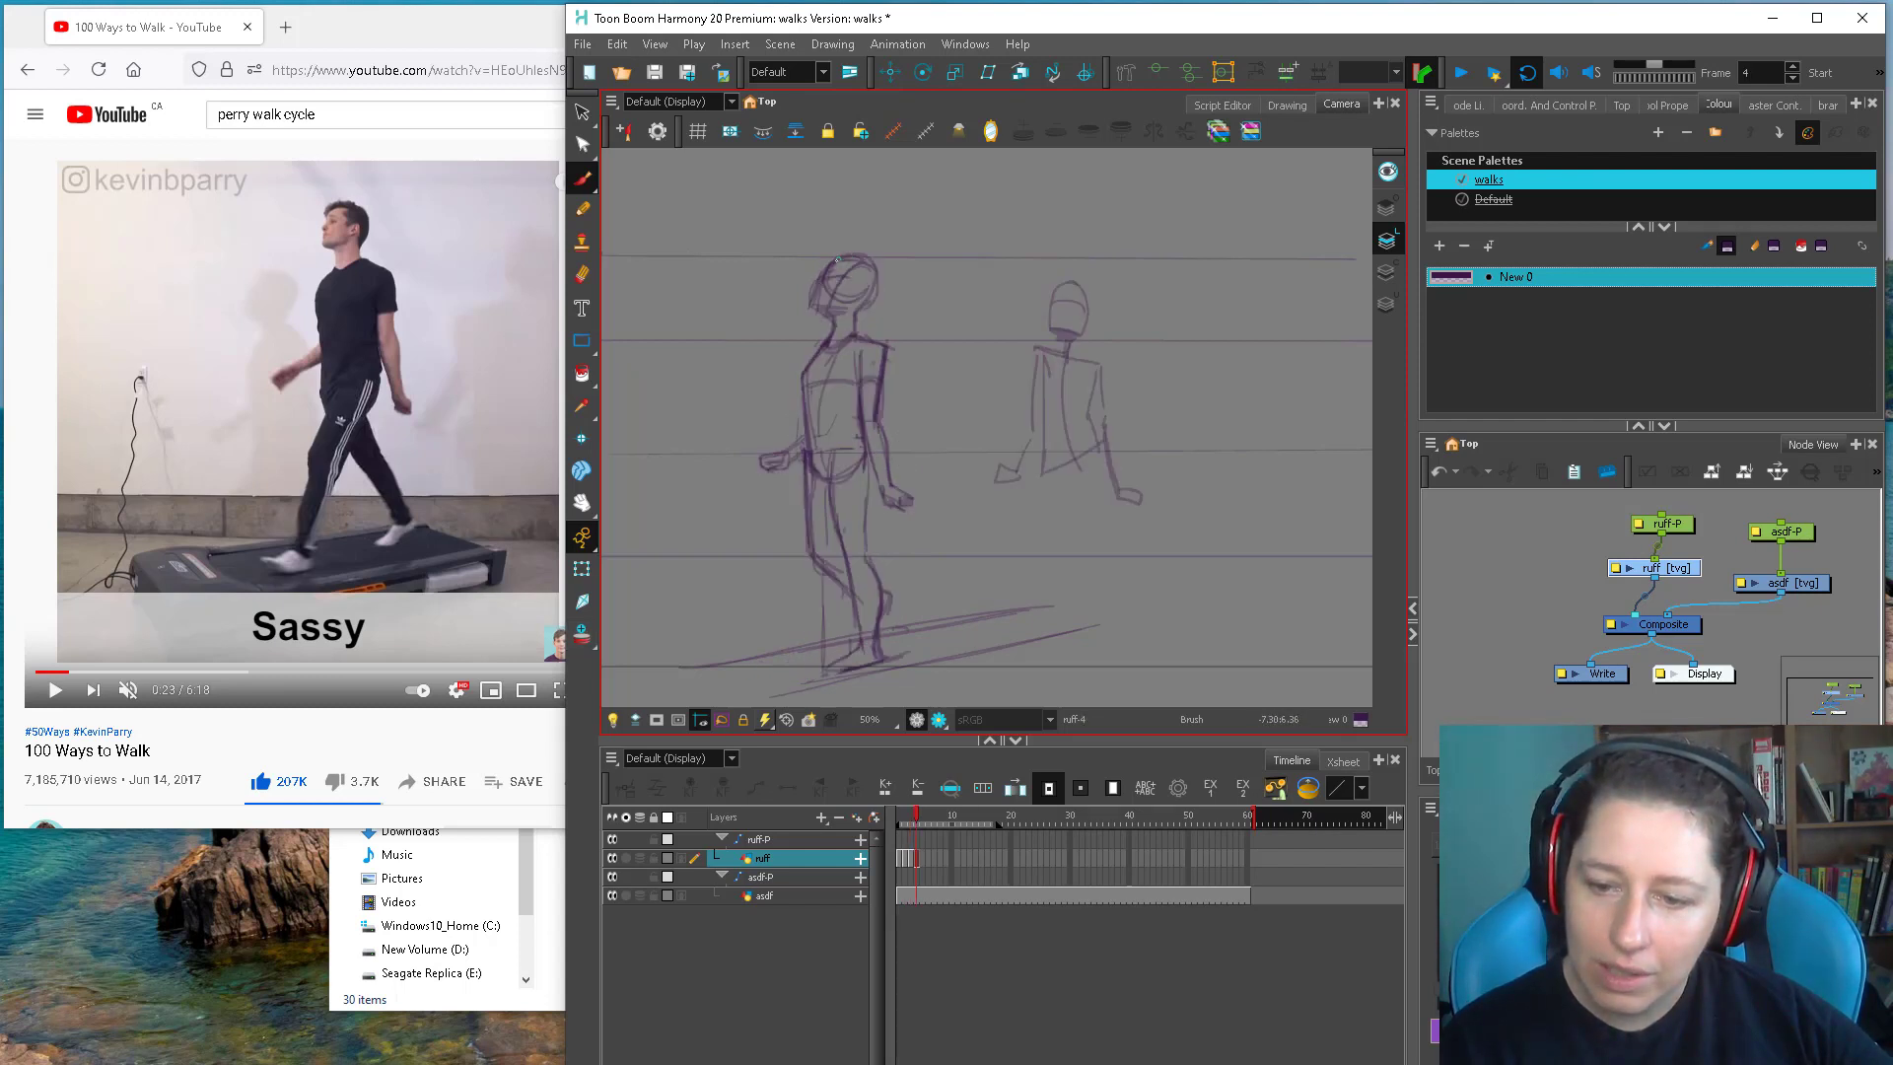
# On frame 4, select the figure's head area and nudge it slightly upward, comparing its position with frame 3
pyautogui.hotkey('alt', 'e')
pyautogui.press(',')
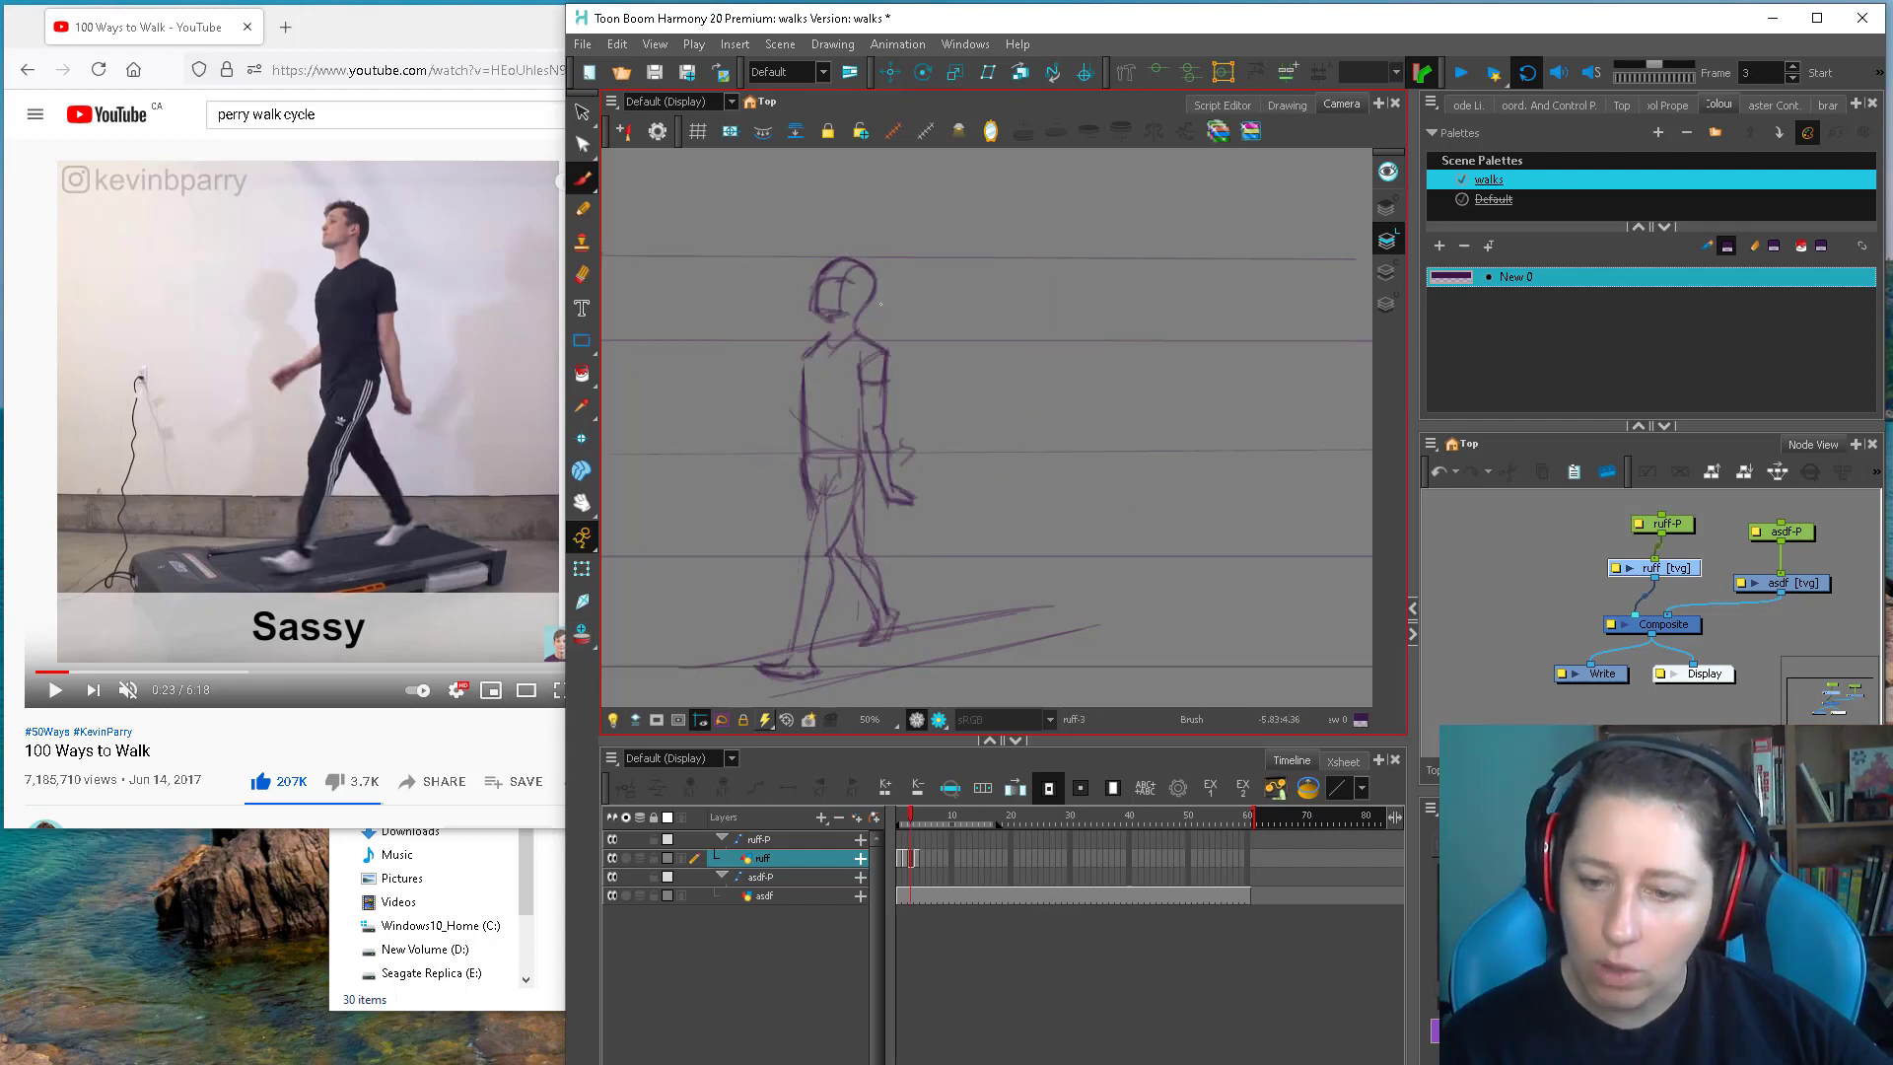
pyautogui.press('.')
pyautogui.hotkey('alt', 's')
pyautogui.press(',')
pyautogui.press('.')
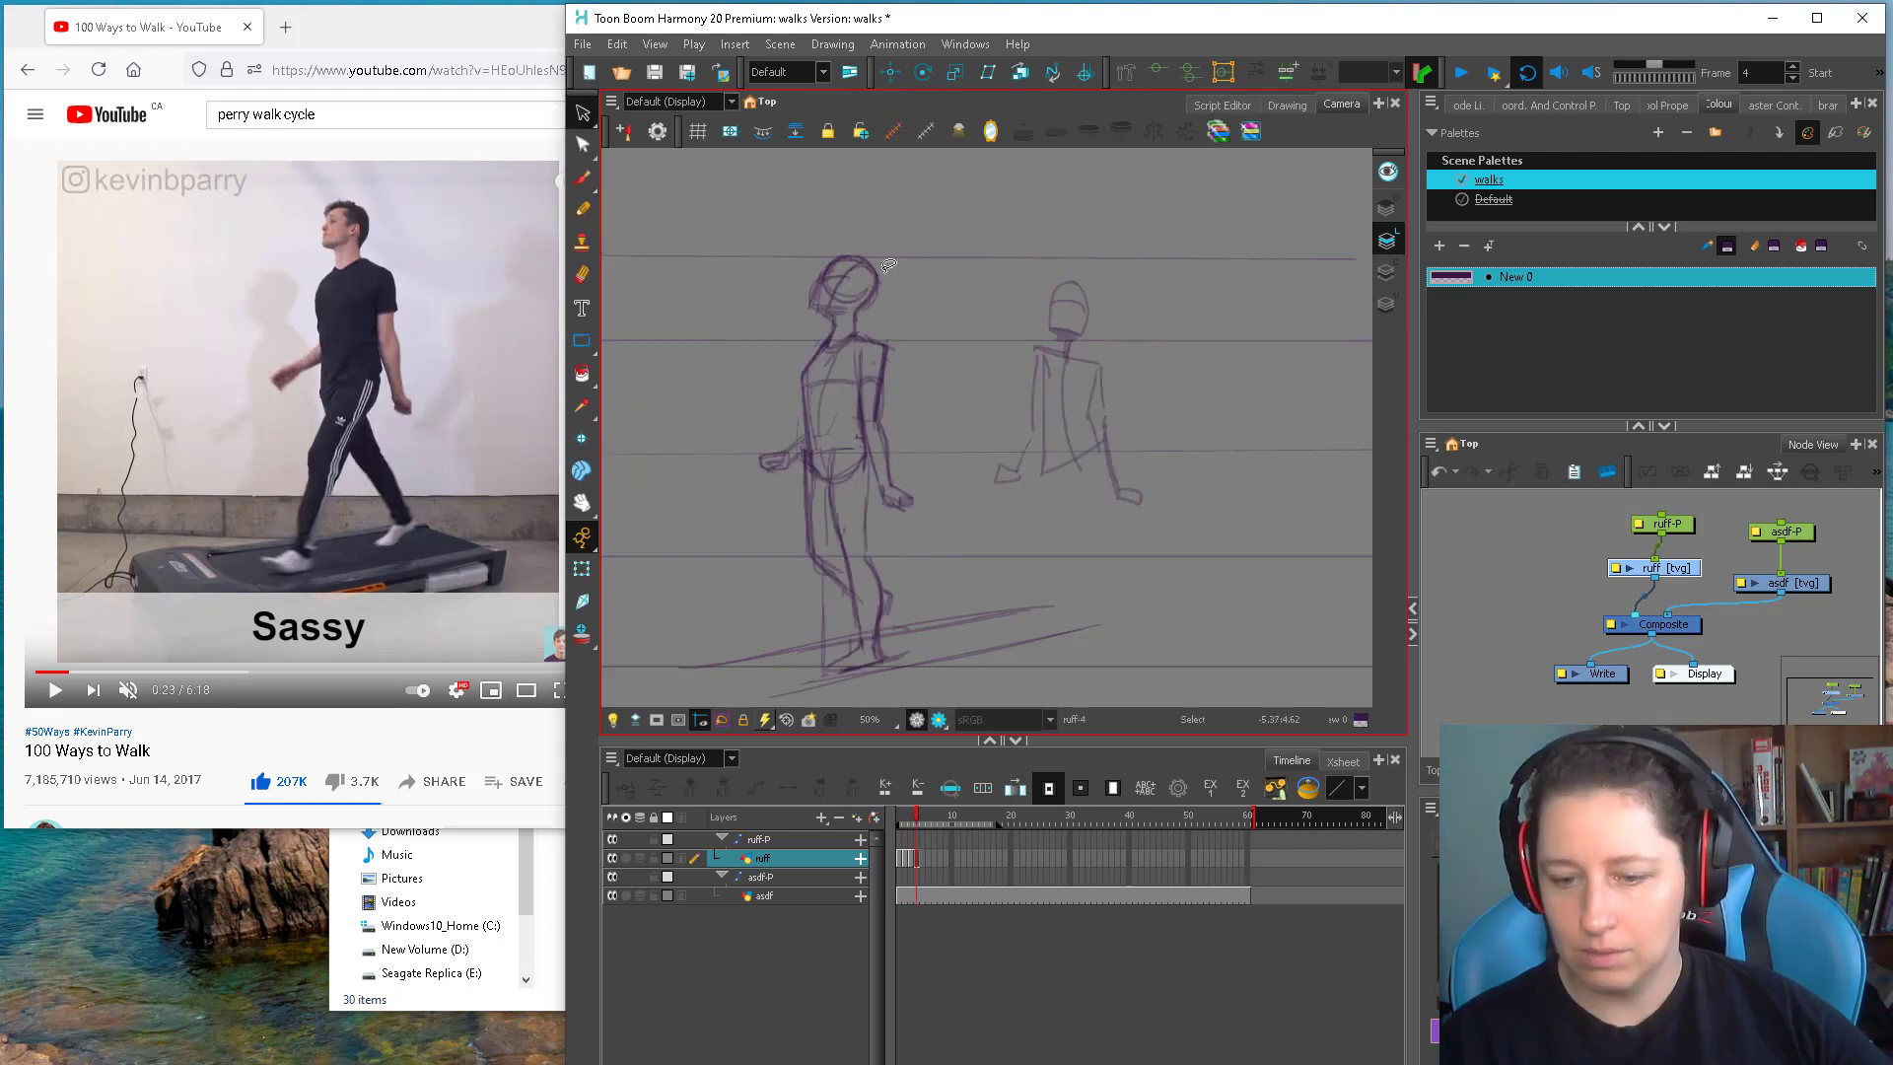
pyautogui.hotkey('ctrl', 'a')
pyautogui.moveTo(902, 170)
pyautogui.mouseDown()
pyautogui.moveTo(971, 492)
pyautogui.moveTo(882, 187)
pyautogui.mouseUp()
pyautogui.click(874, 201)
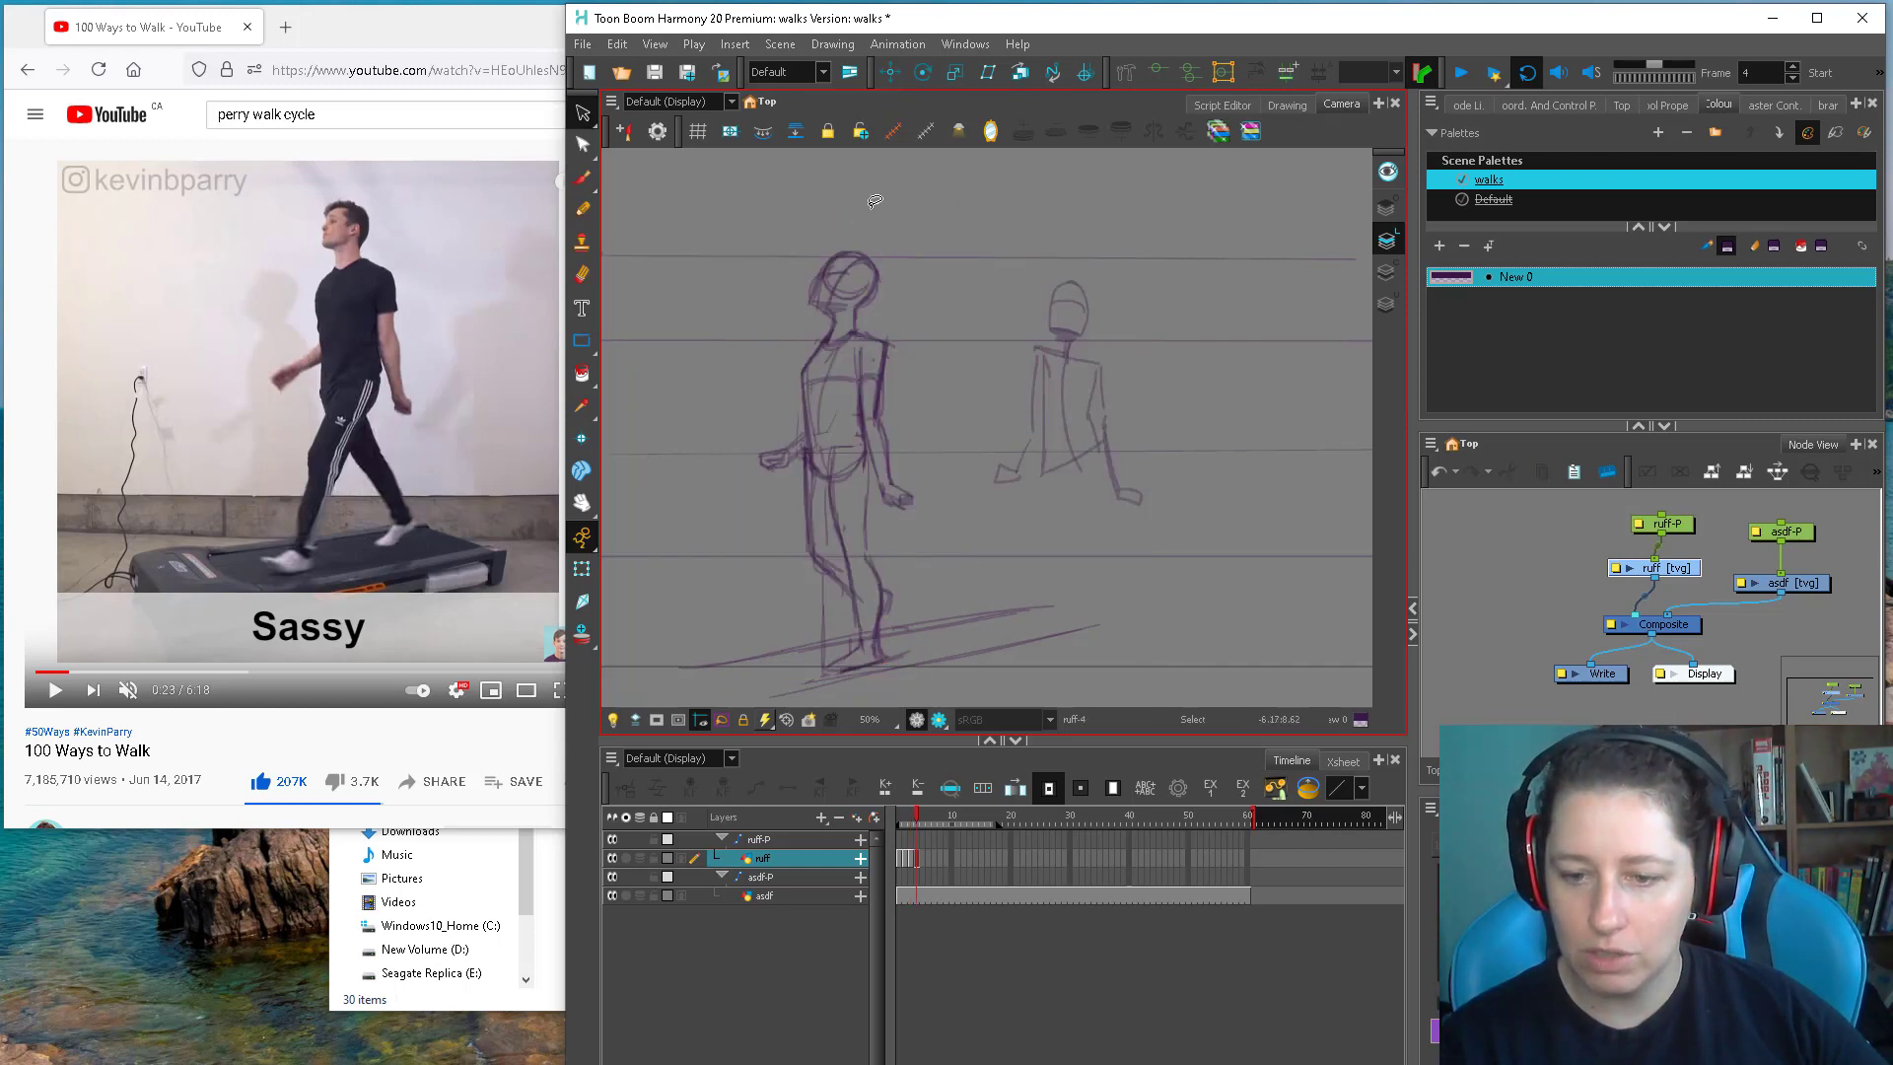
# Clean up the shirt and chest lines of frame 4's torso, flipping between frames 3 and 4 to compare the poses
pyautogui.press('b')
pyautogui.hotkey('alt', 'b')
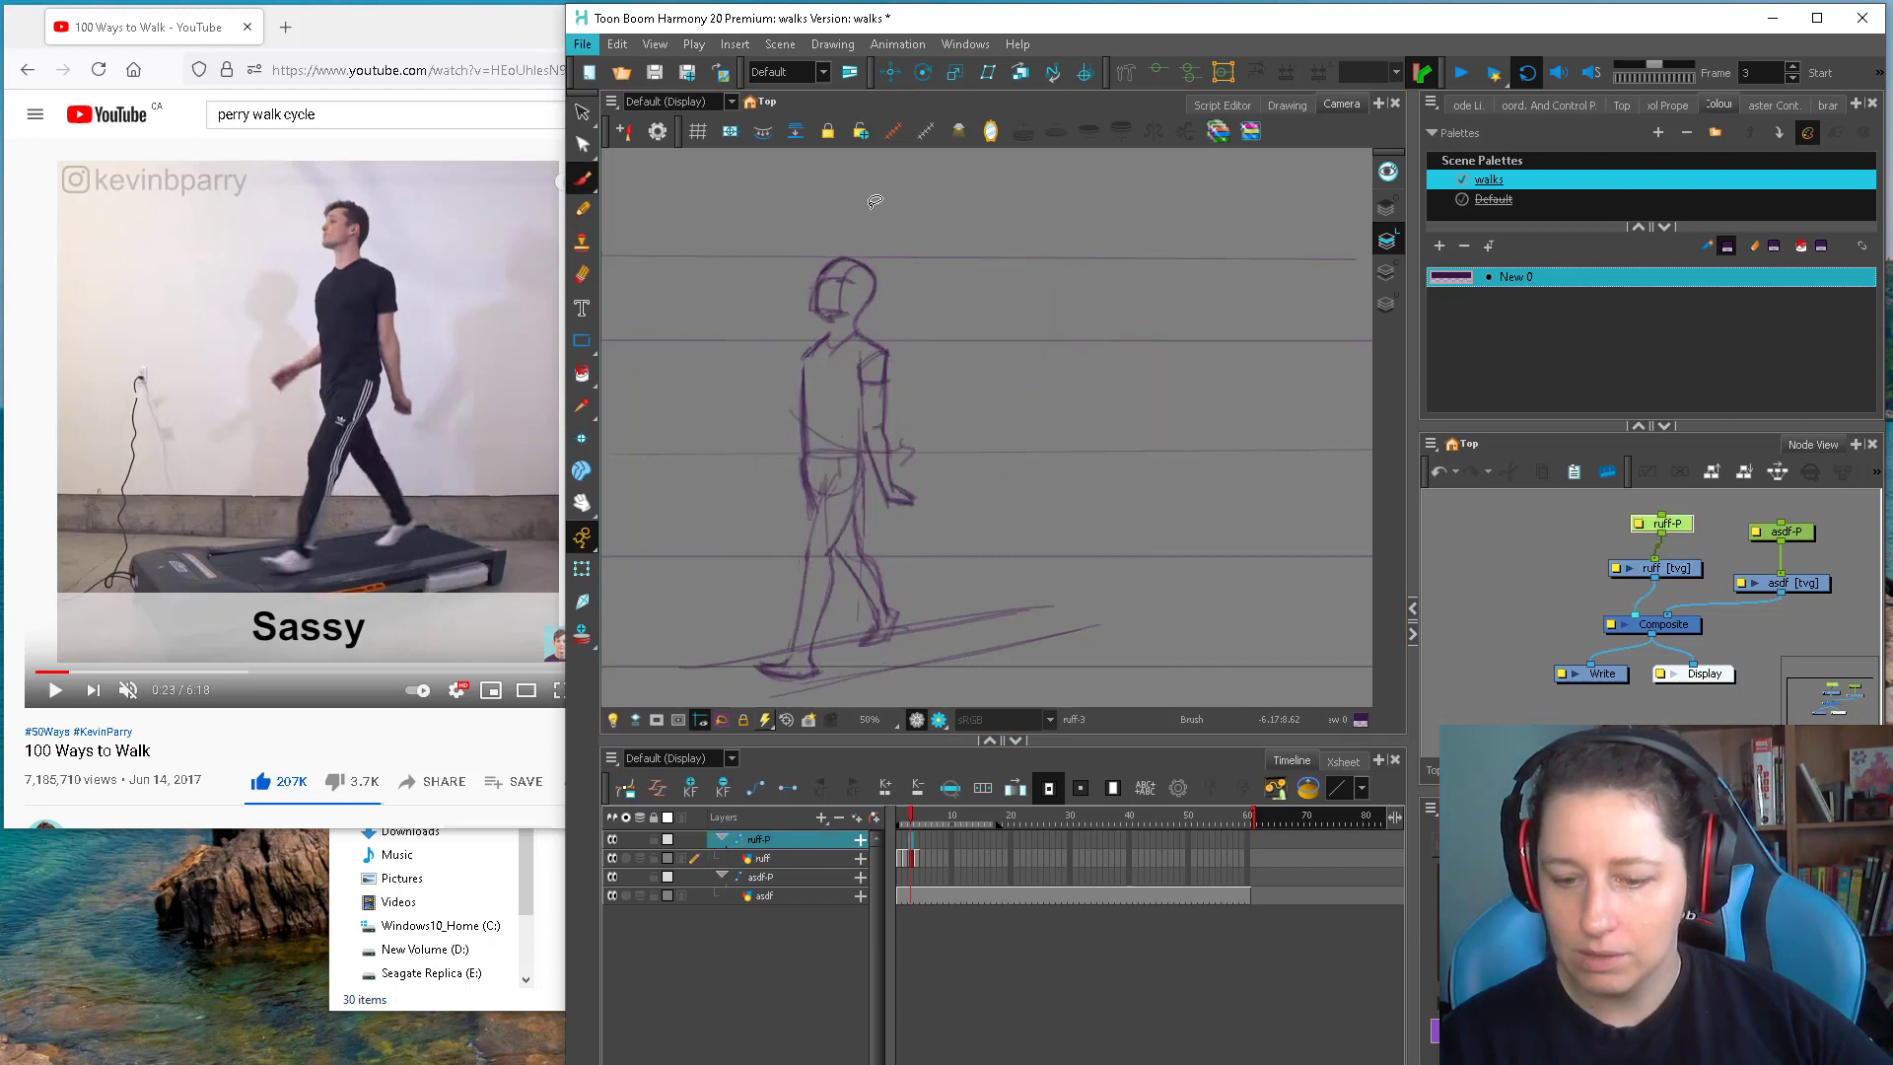
pyautogui.press('Escape')
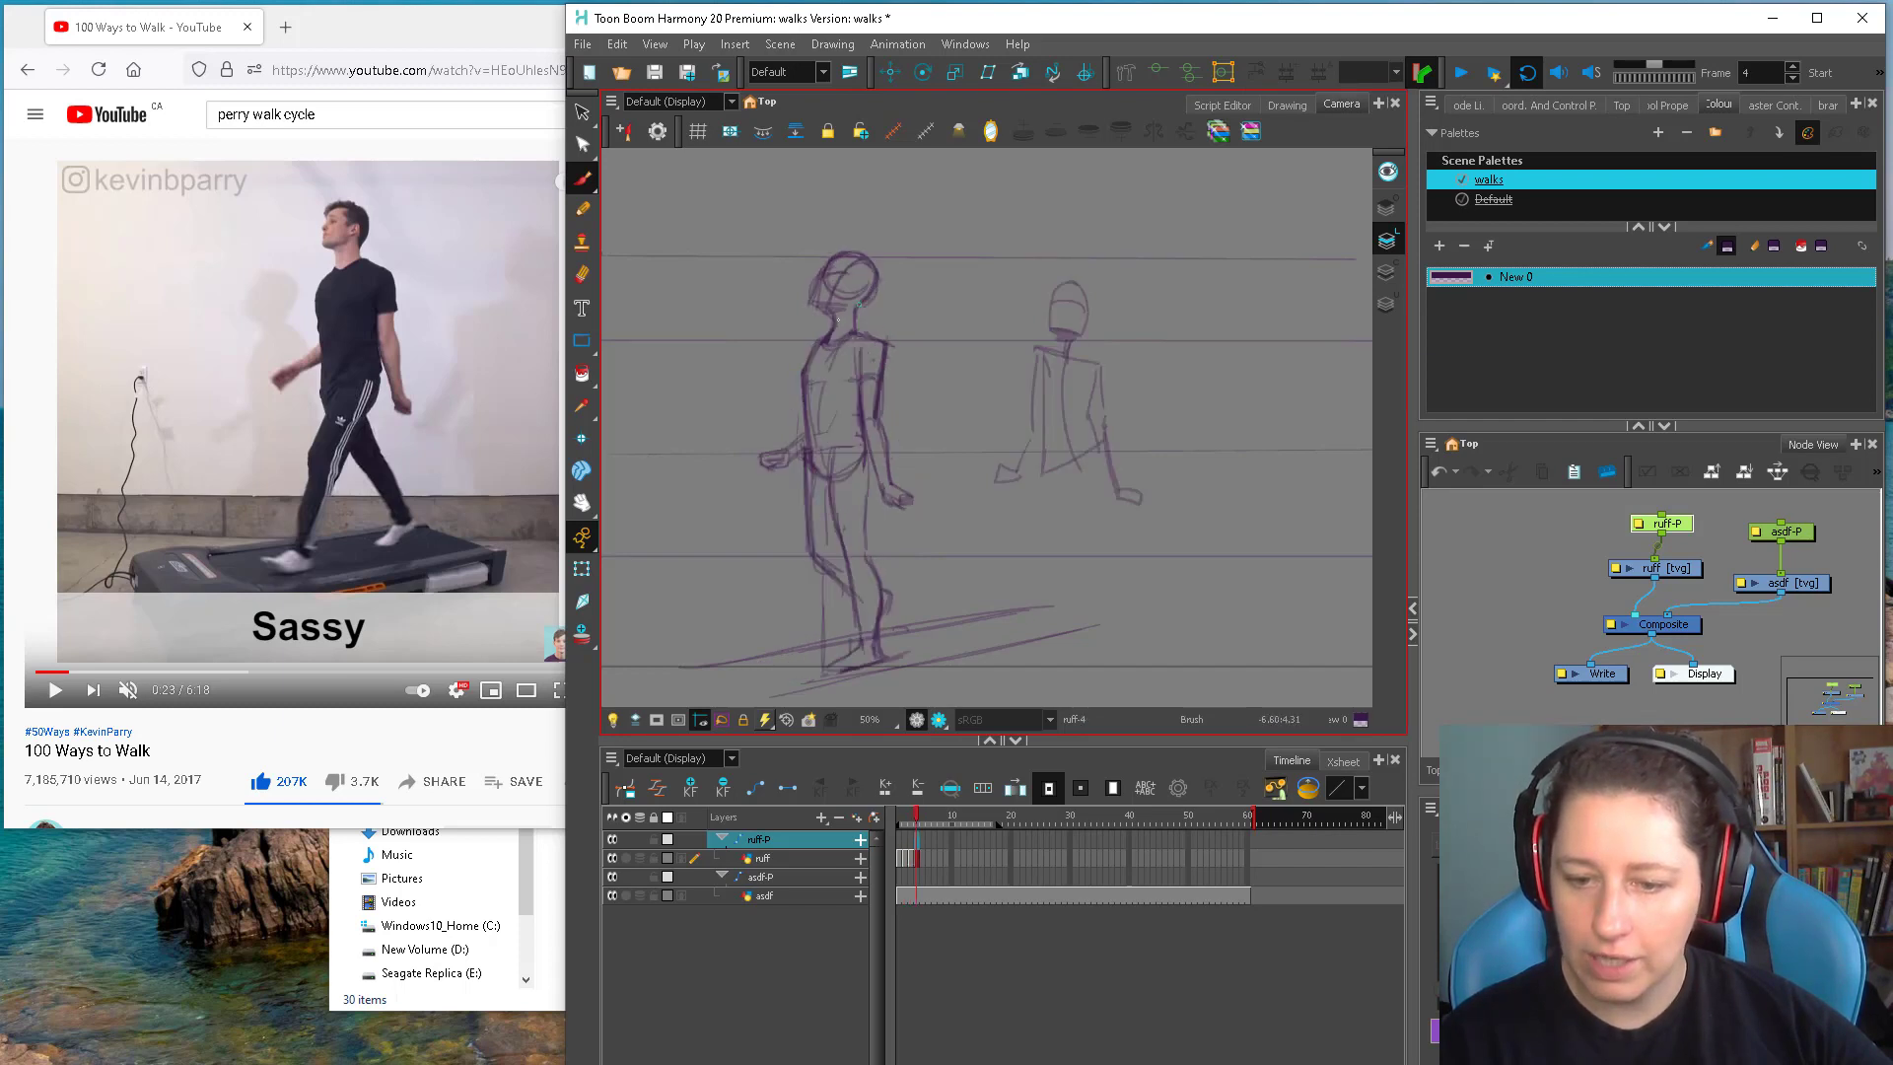
pyautogui.hotkey('alt', 'e')
pyautogui.hotkey('alt', 'b')
pyautogui.press(',')
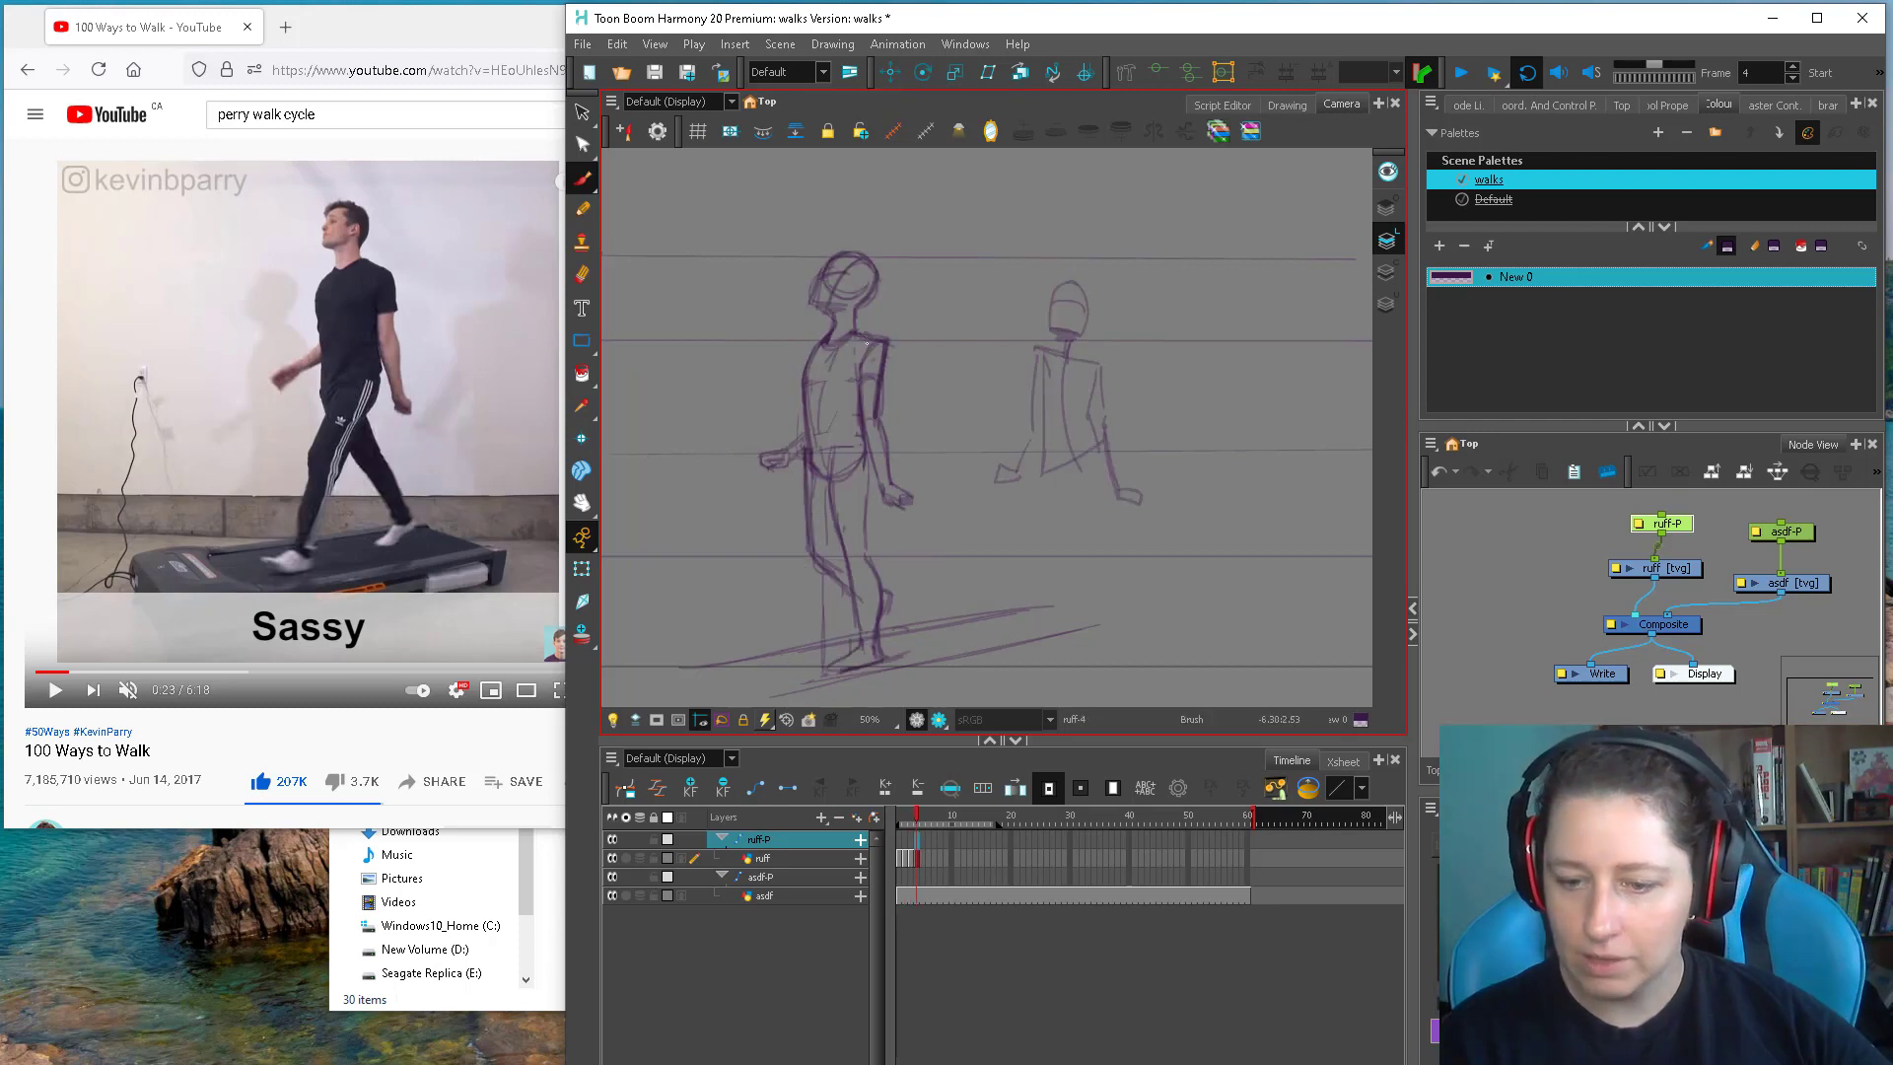
pyautogui.press('.')
pyautogui.press(',')
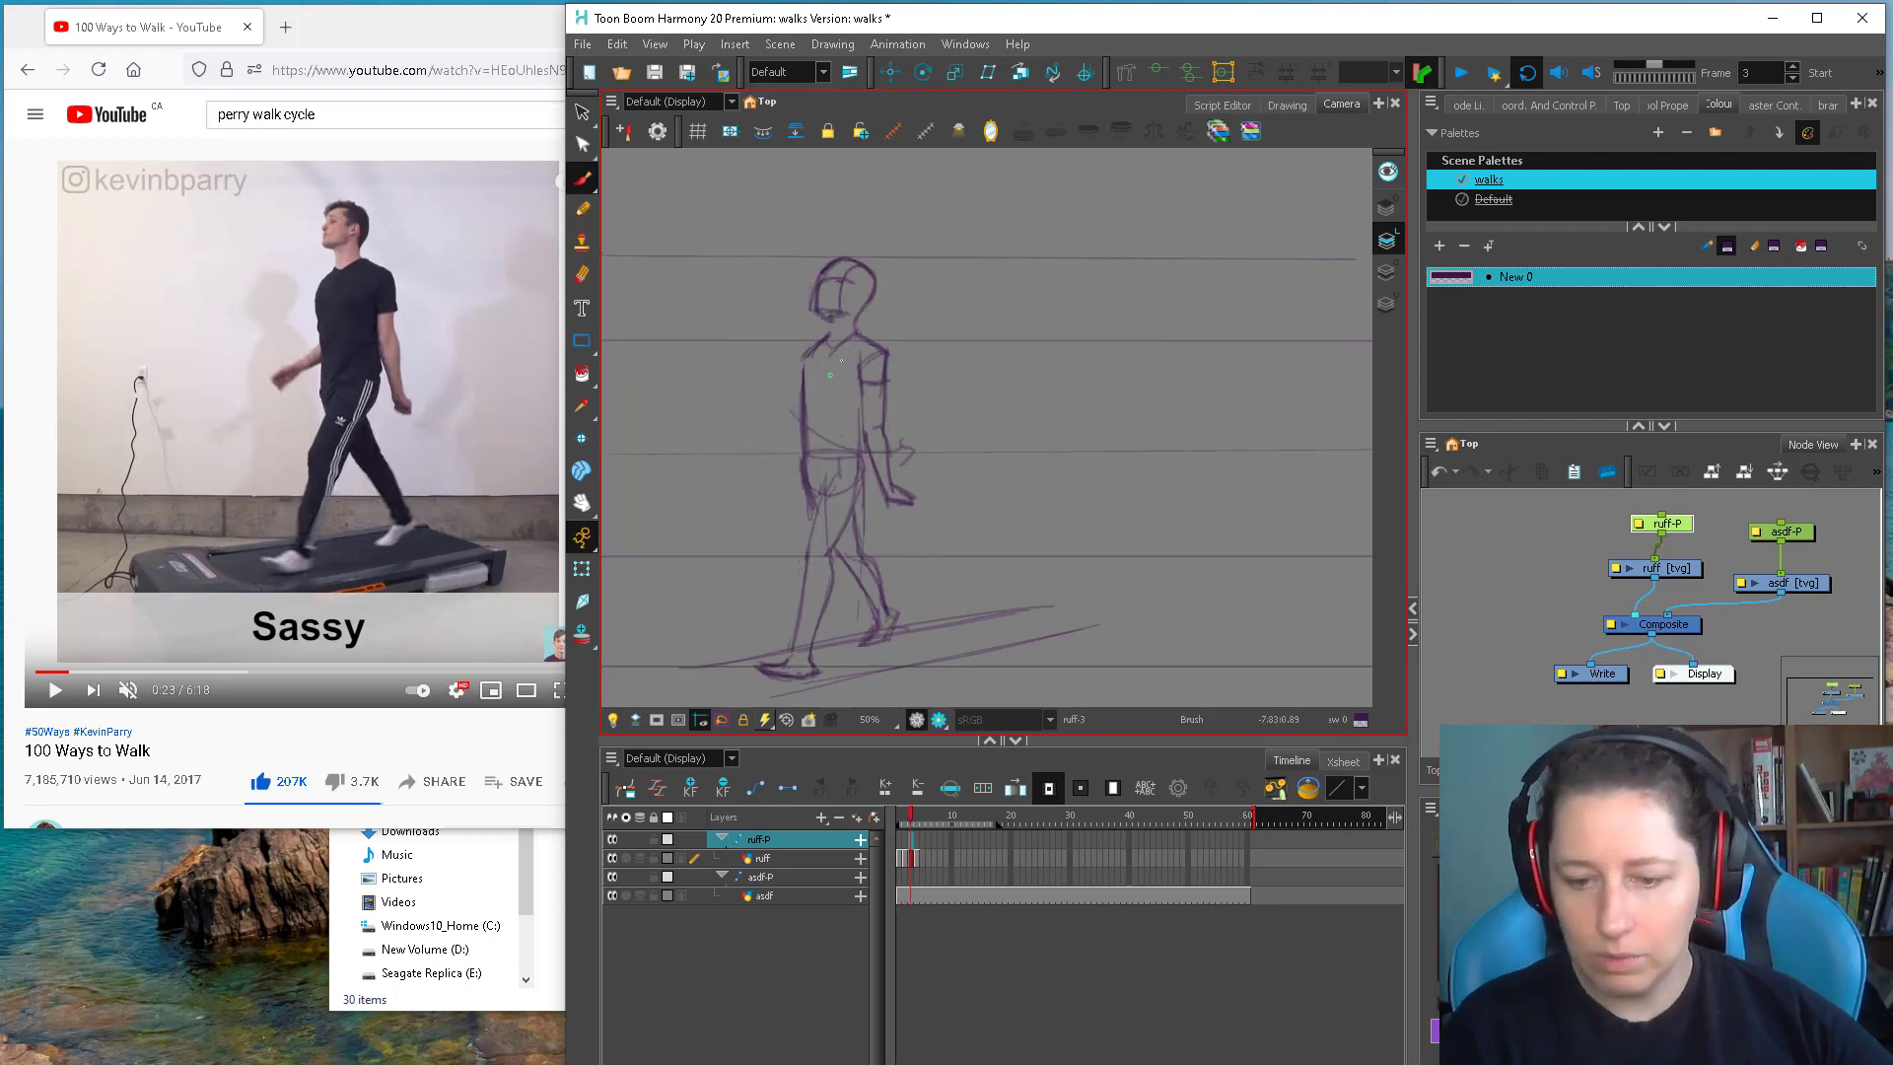
pyautogui.press('.')
pyautogui.press(',')
pyautogui.press('.')
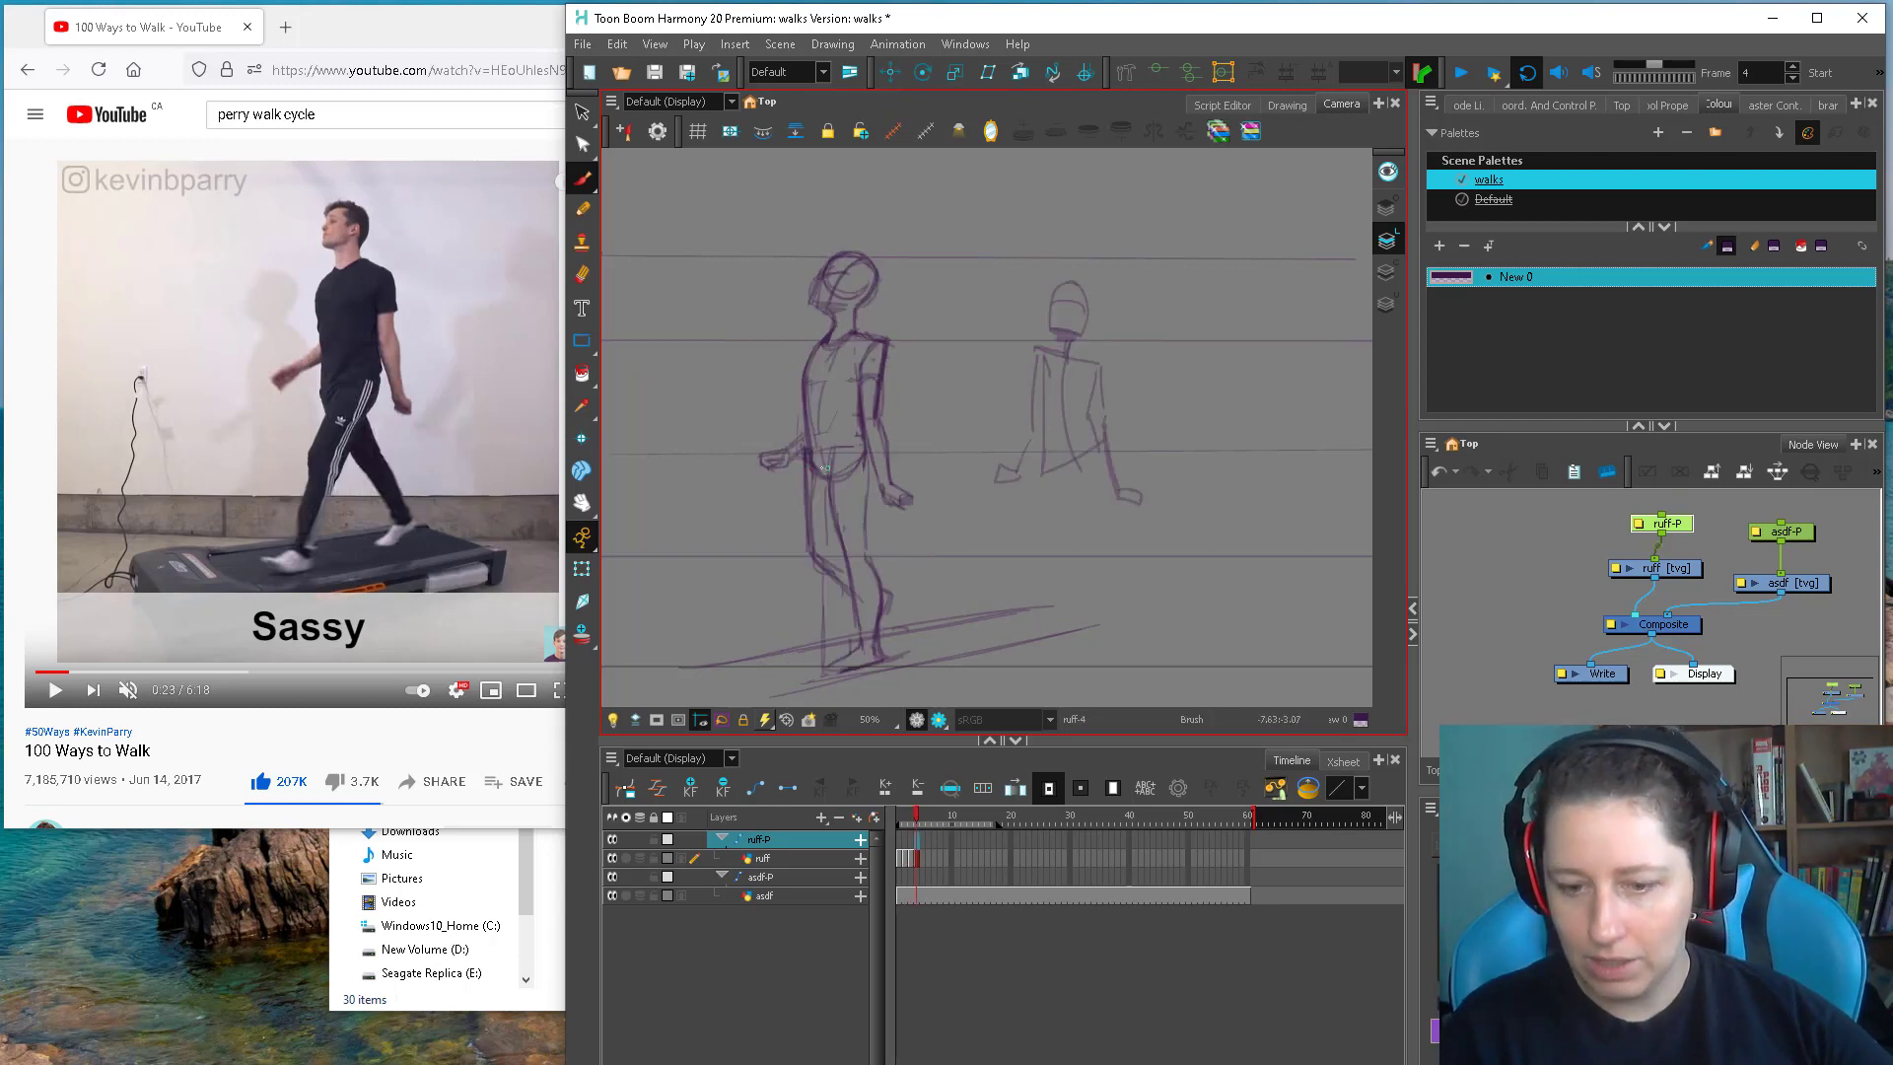
pyautogui.press(',')
# Turn on the onion skin and draw frame 3's forward-reaching far arm and hand, following the reference pose
pyautogui.hotkey('alt', 'o')
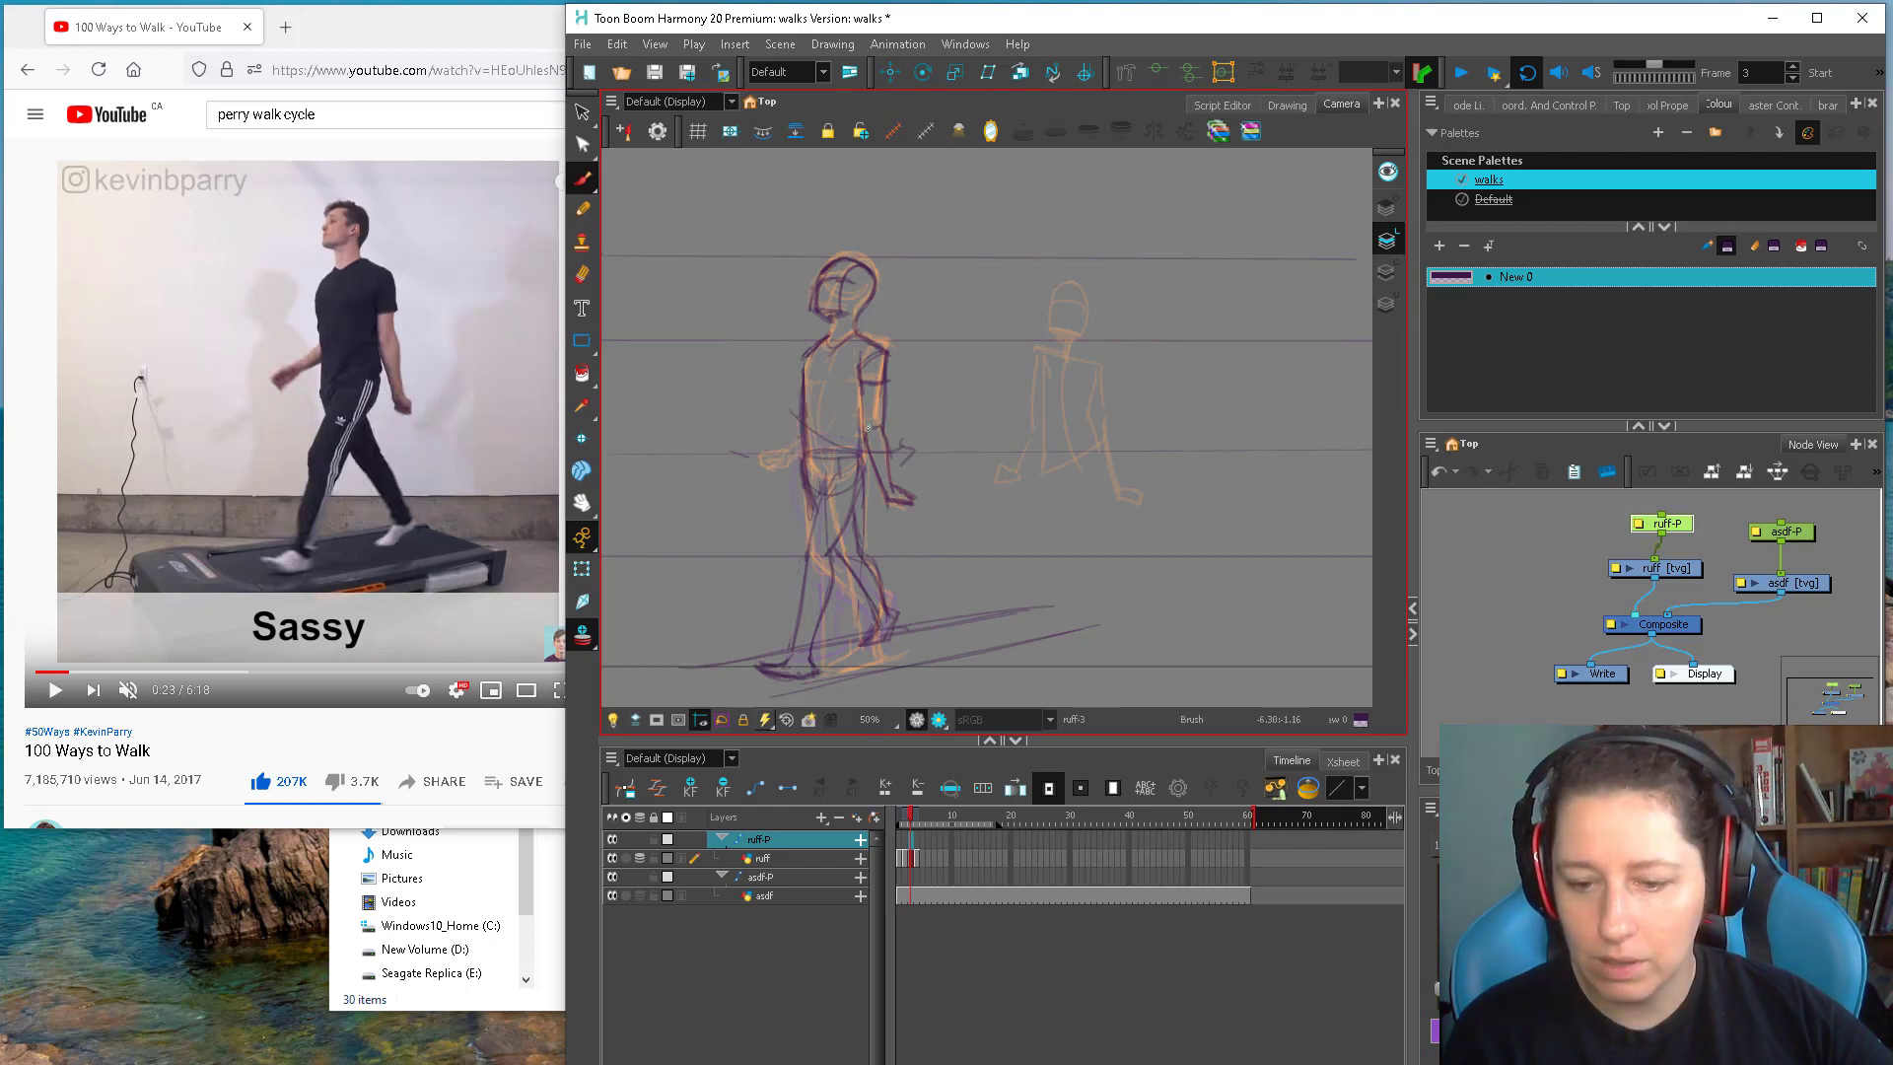
pyautogui.click(499, 27)
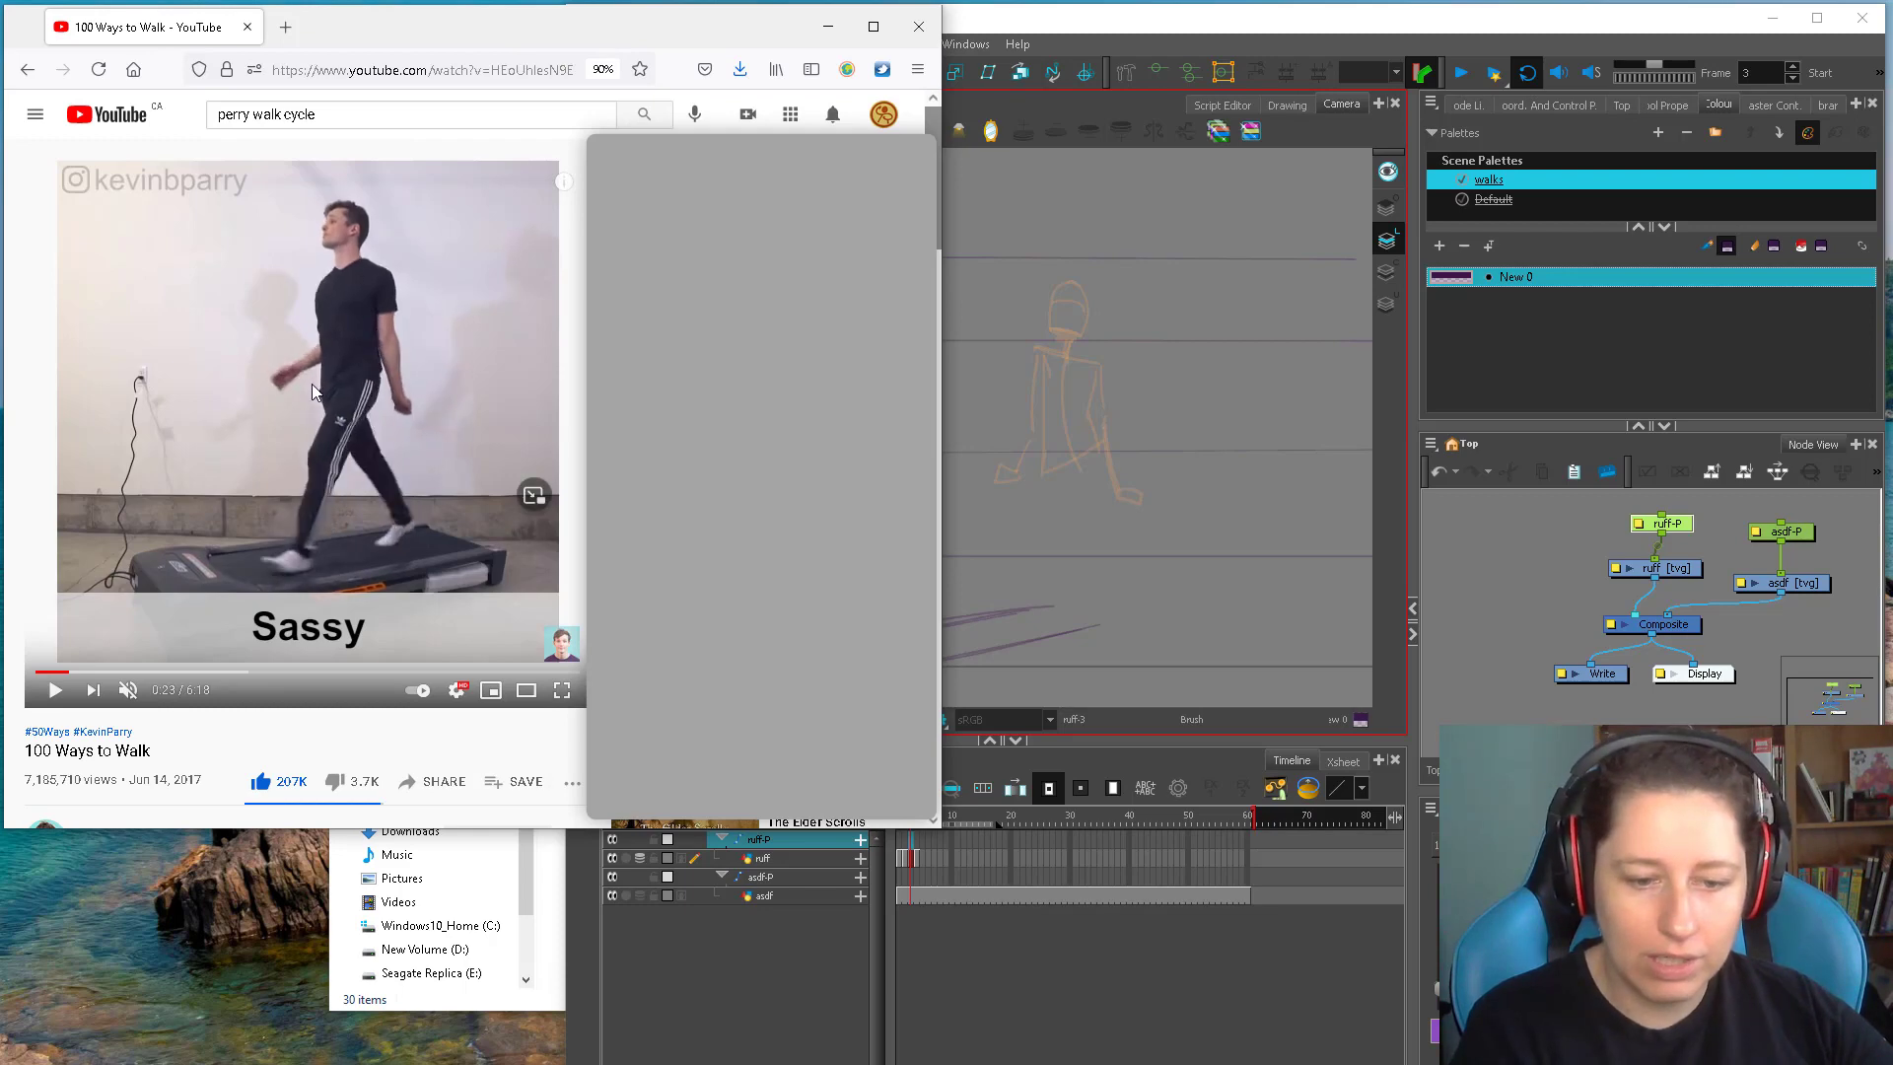
pyautogui.click(1548, 577)
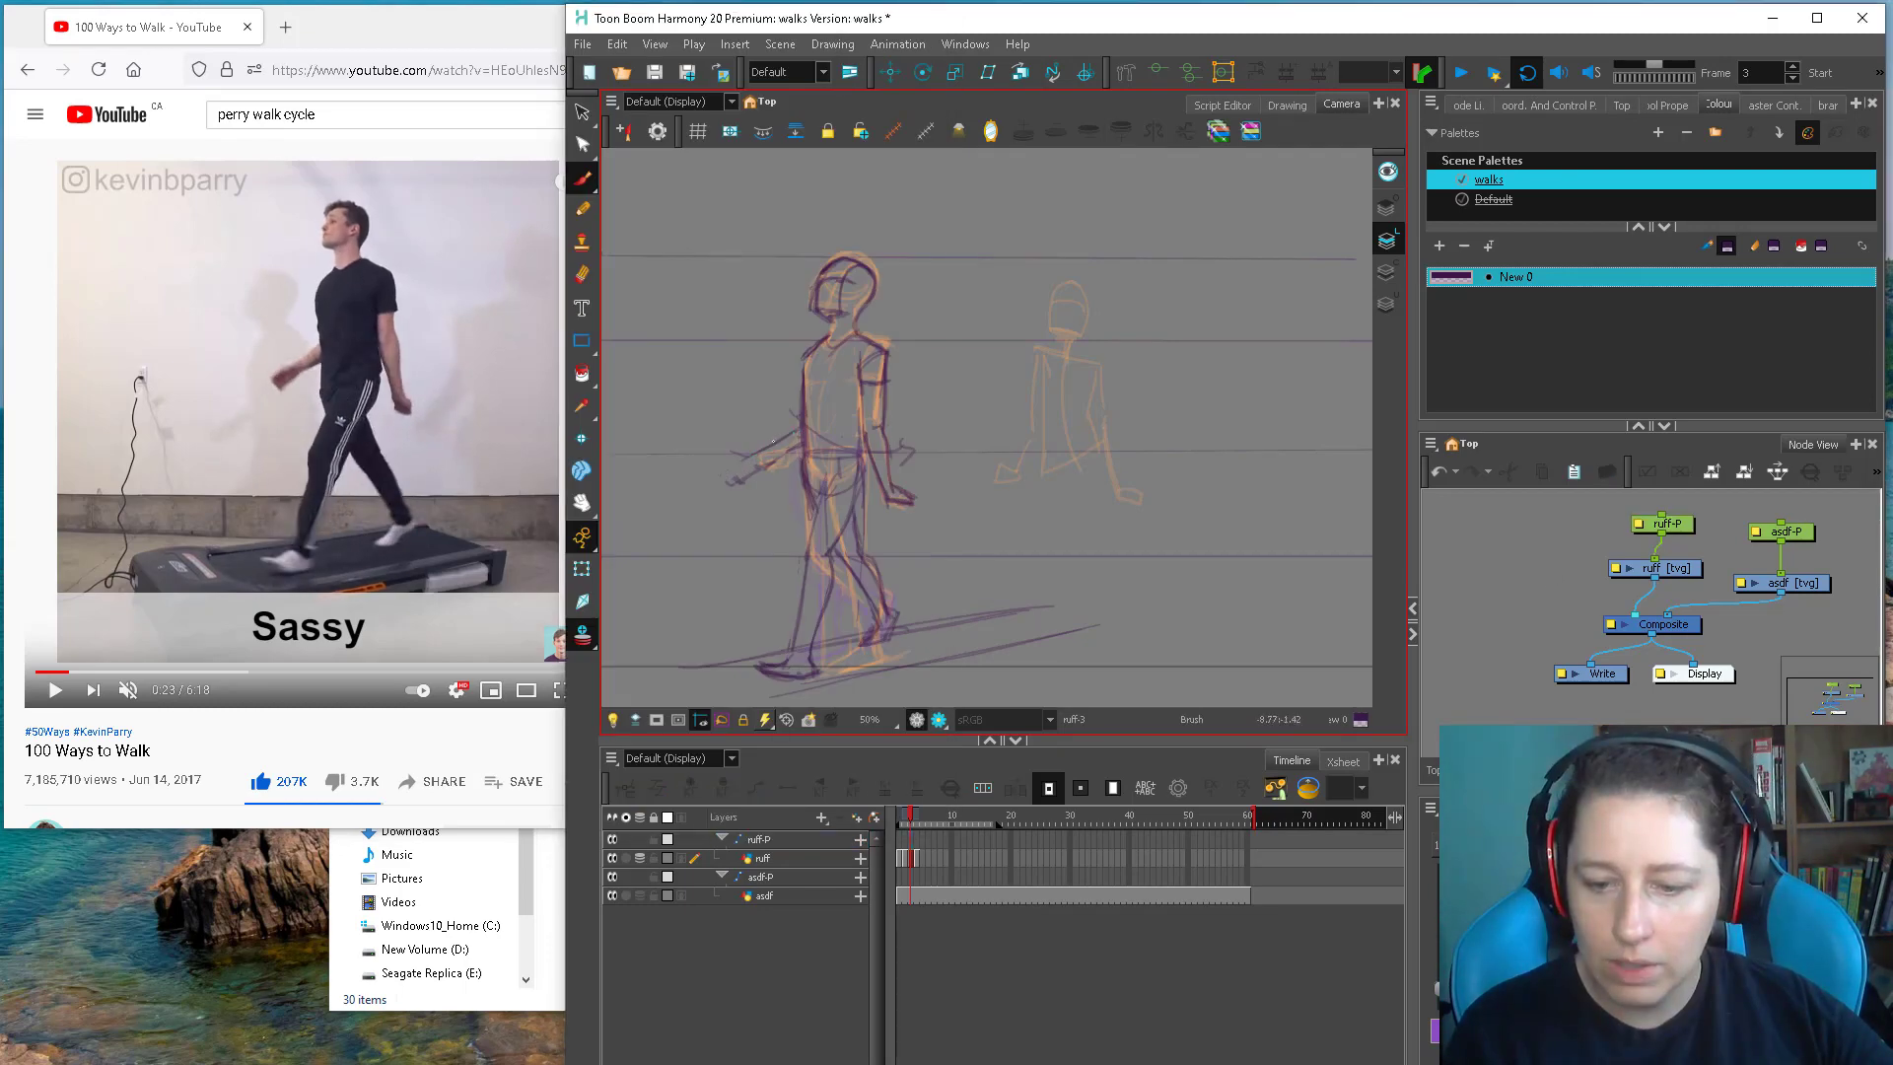
pyautogui.moveTo(757, 462)
pyautogui.mouseDown()
pyautogui.moveTo(794, 436)
pyautogui.moveTo(731, 488)
pyautogui.mouseUp()
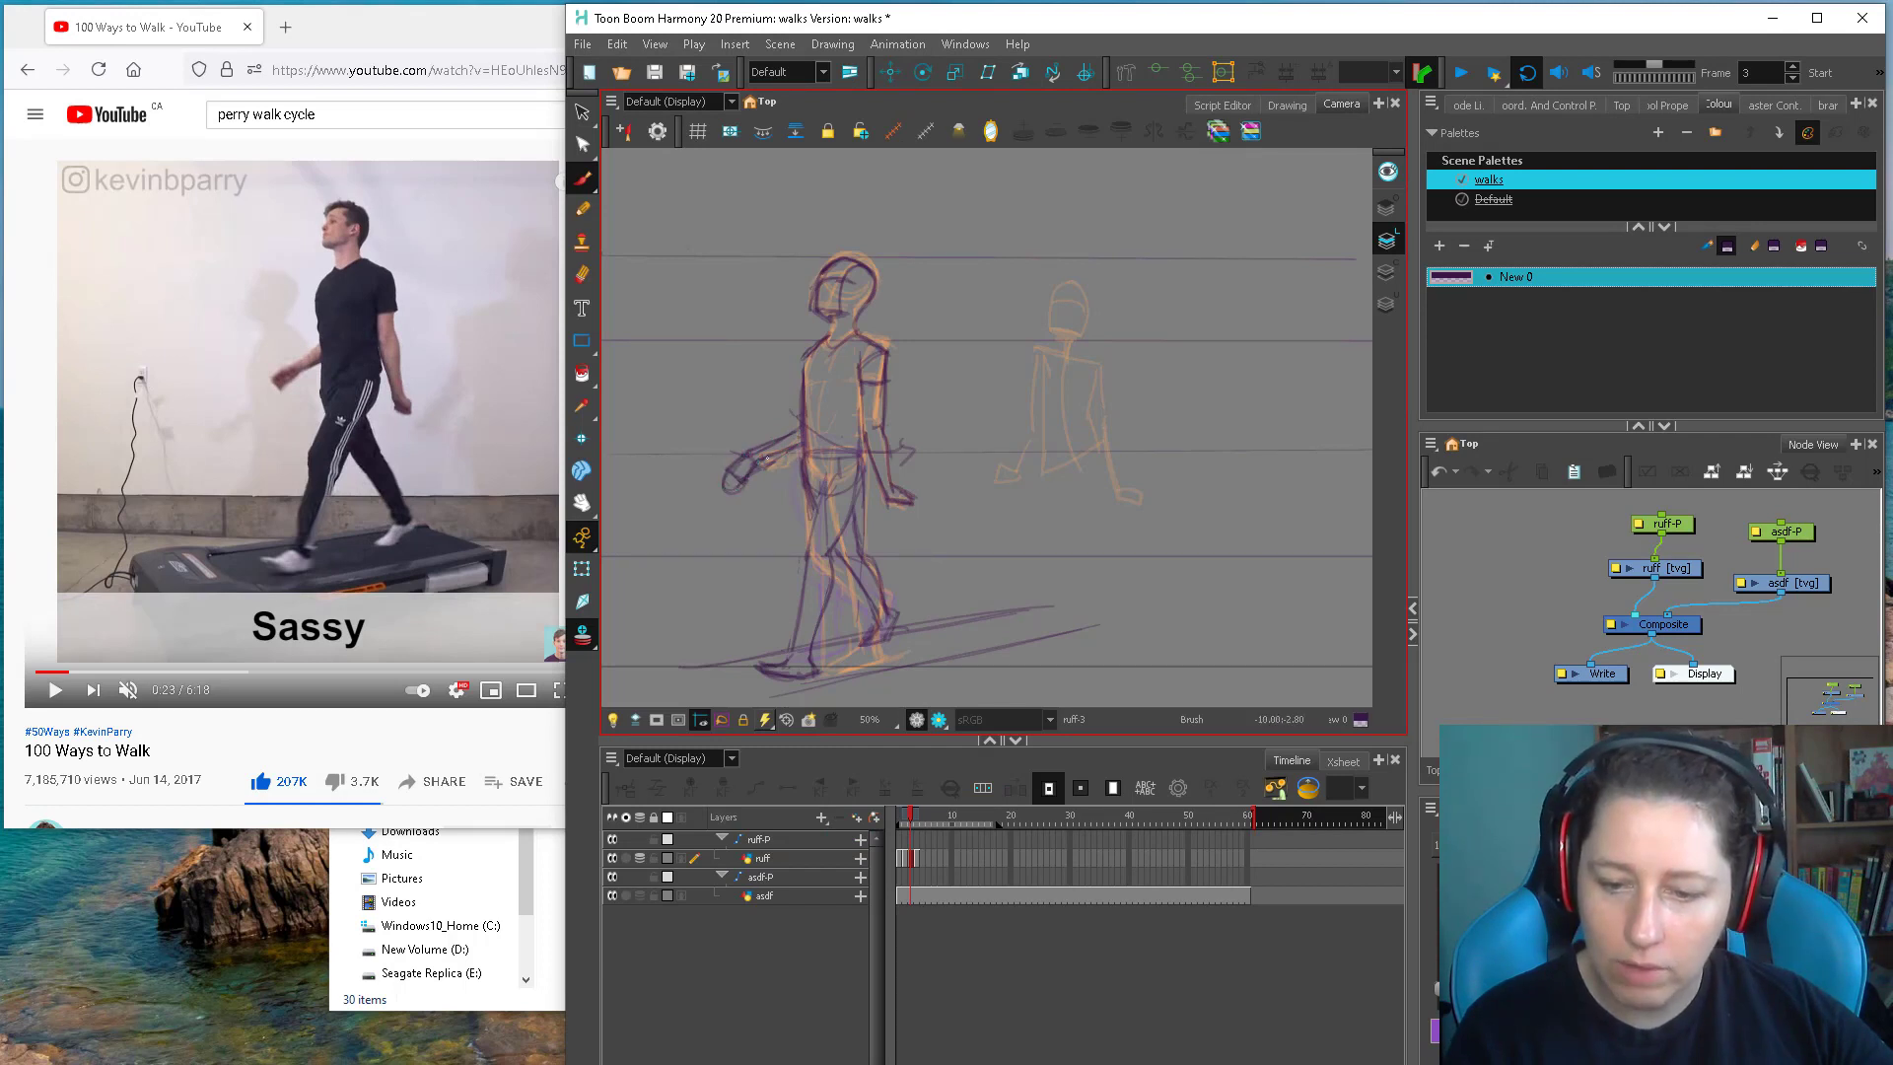
pyautogui.moveTo(909, 824); pyautogui.dragTo(909, 824)
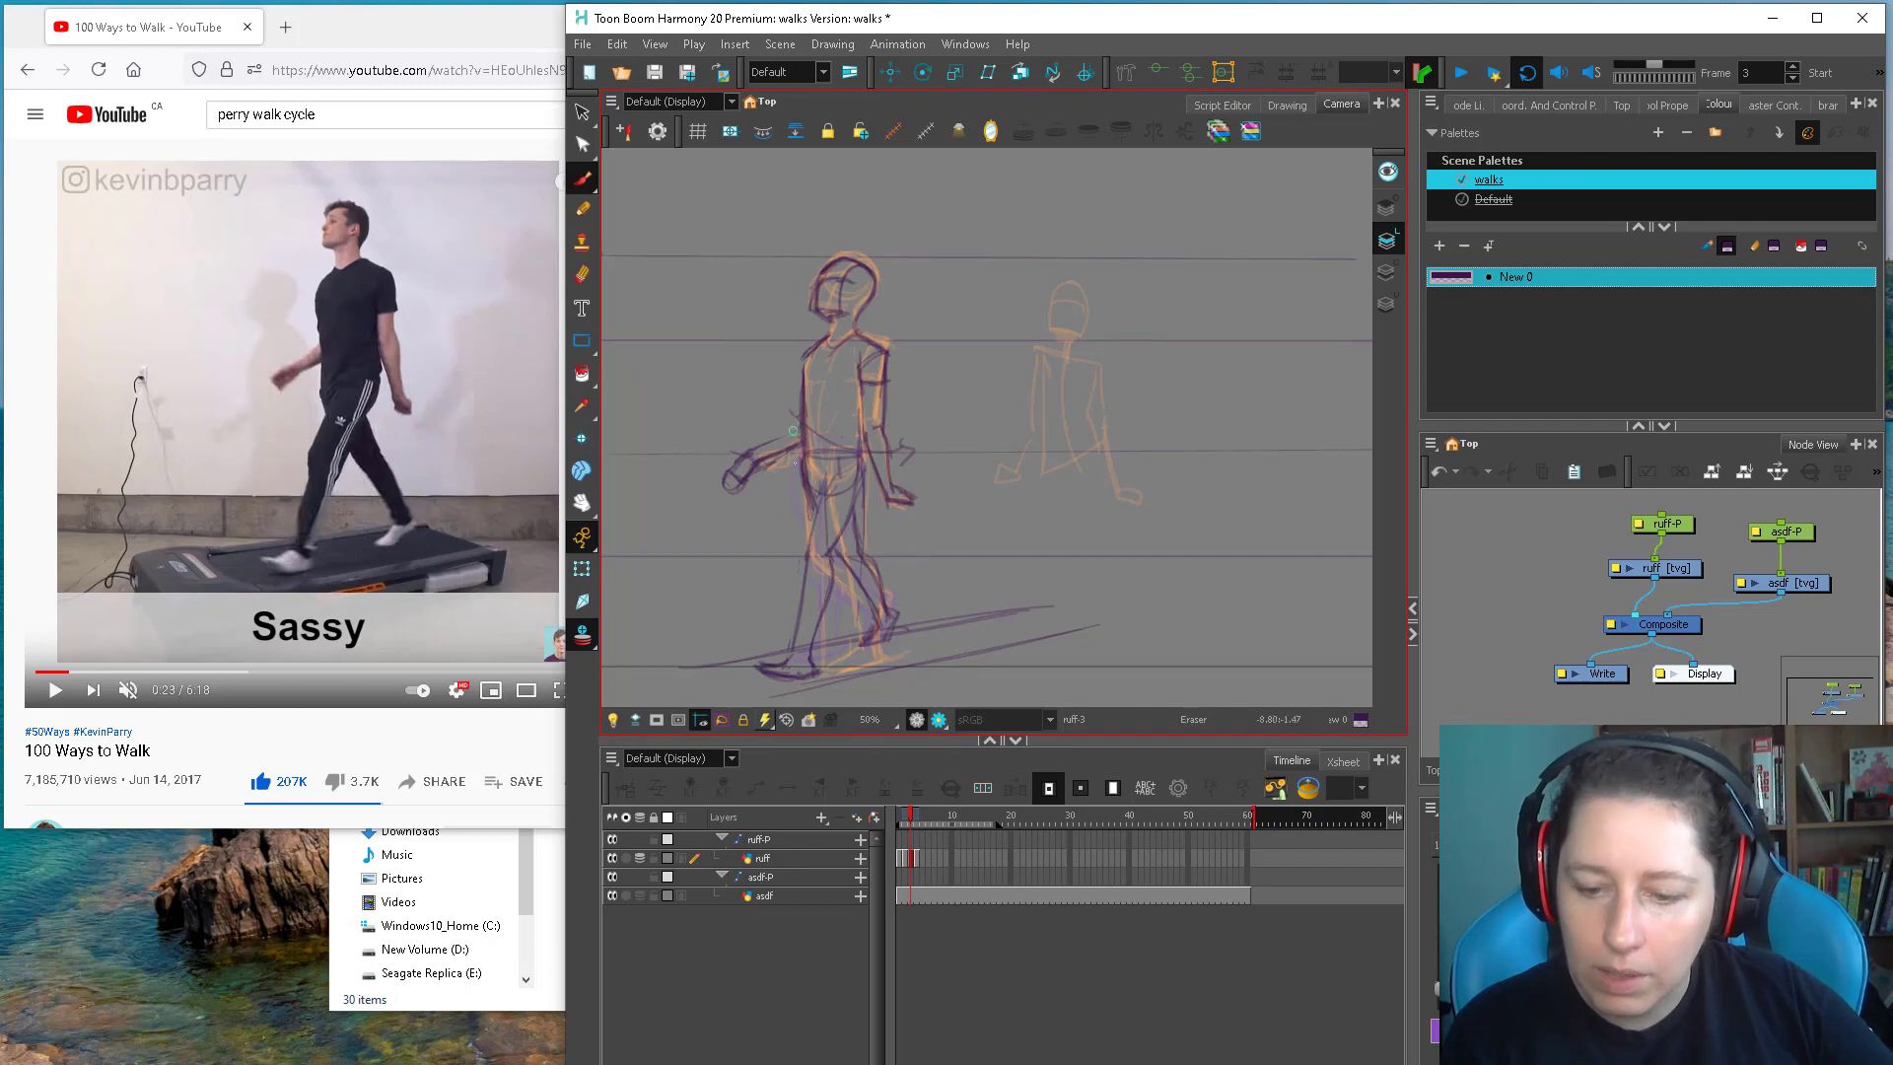
# Sketch a curved, segmented tube shape in the empty space below frame 3's figure
pyautogui.hotkey('ctrl', 'z')
pyautogui.hotkey('ctrl', 'z')
pyautogui.press('space')
pyautogui.moveTo(991, 688); pyautogui.dragTo(867, 533)
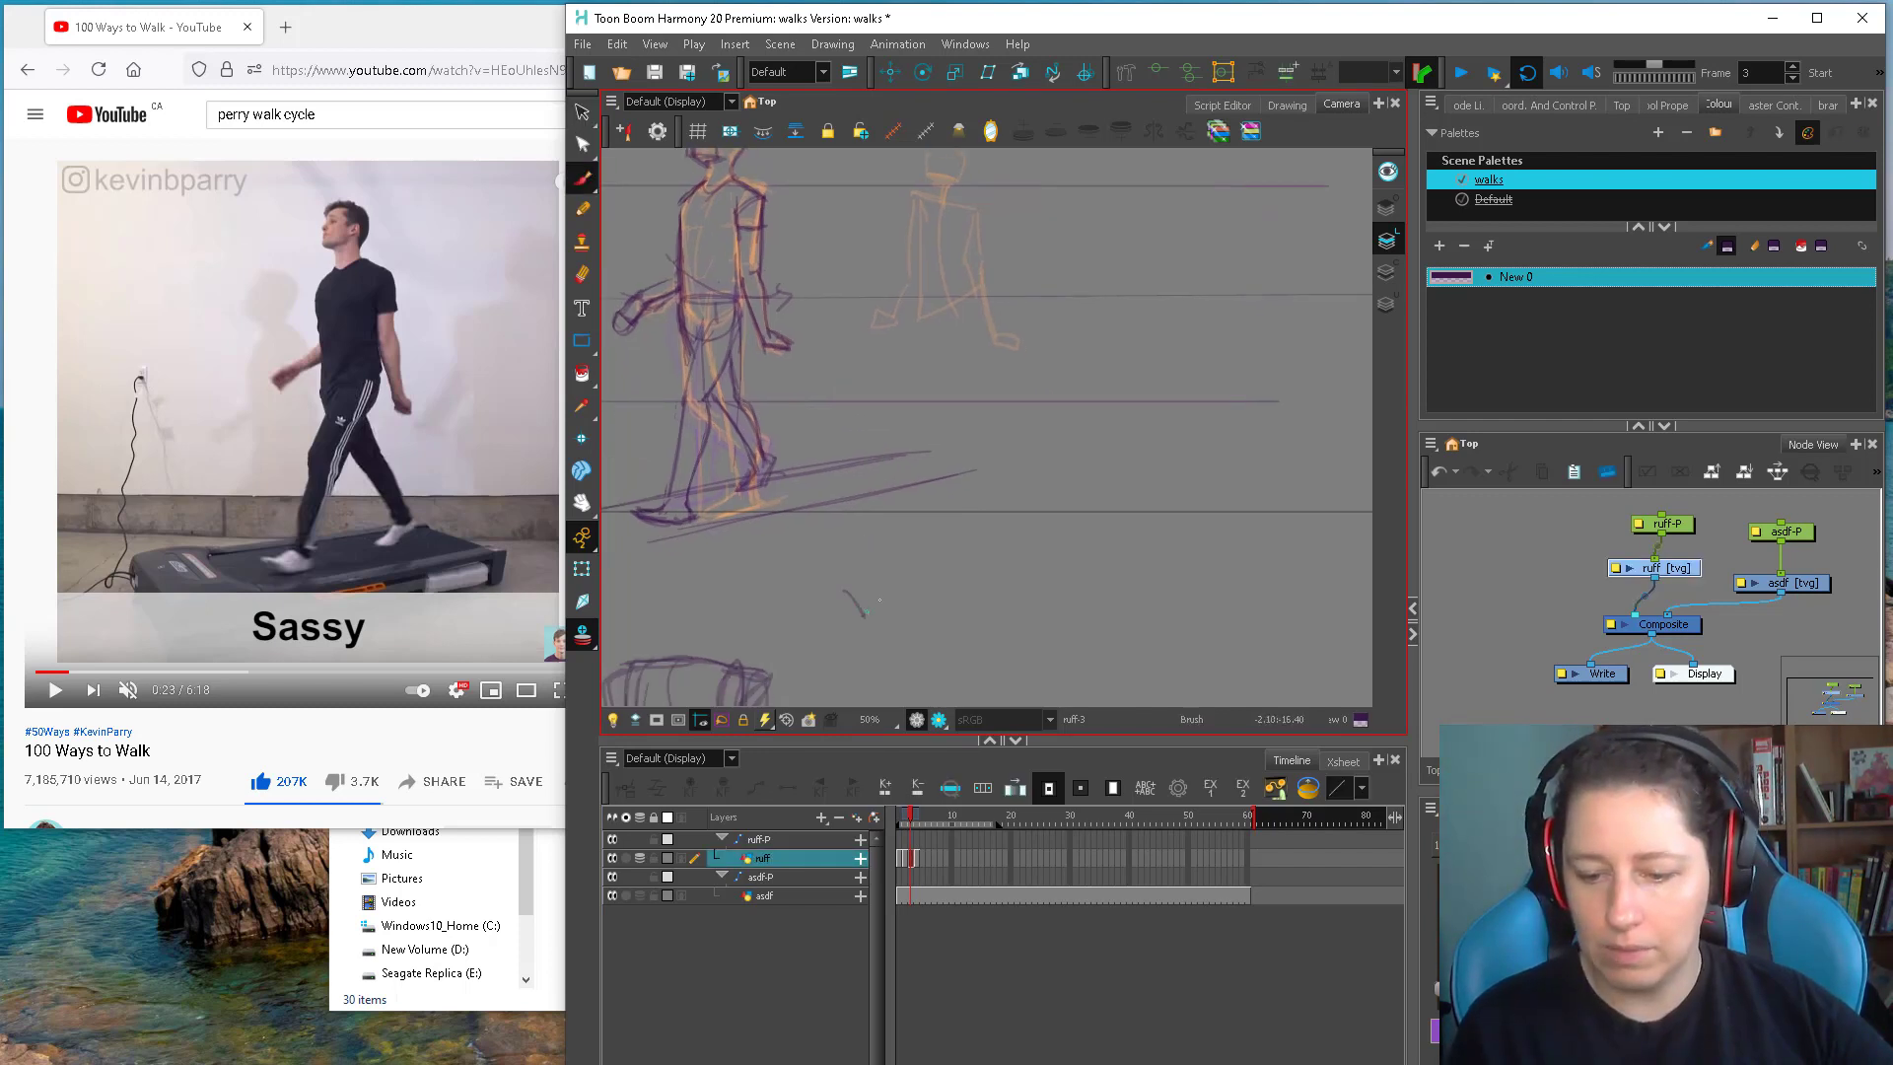
pyautogui.moveTo(879, 599)
pyautogui.mouseDown()
pyautogui.moveTo(874, 579)
pyautogui.moveTo(996, 540)
pyautogui.moveTo(1006, 567)
pyautogui.mouseUp()
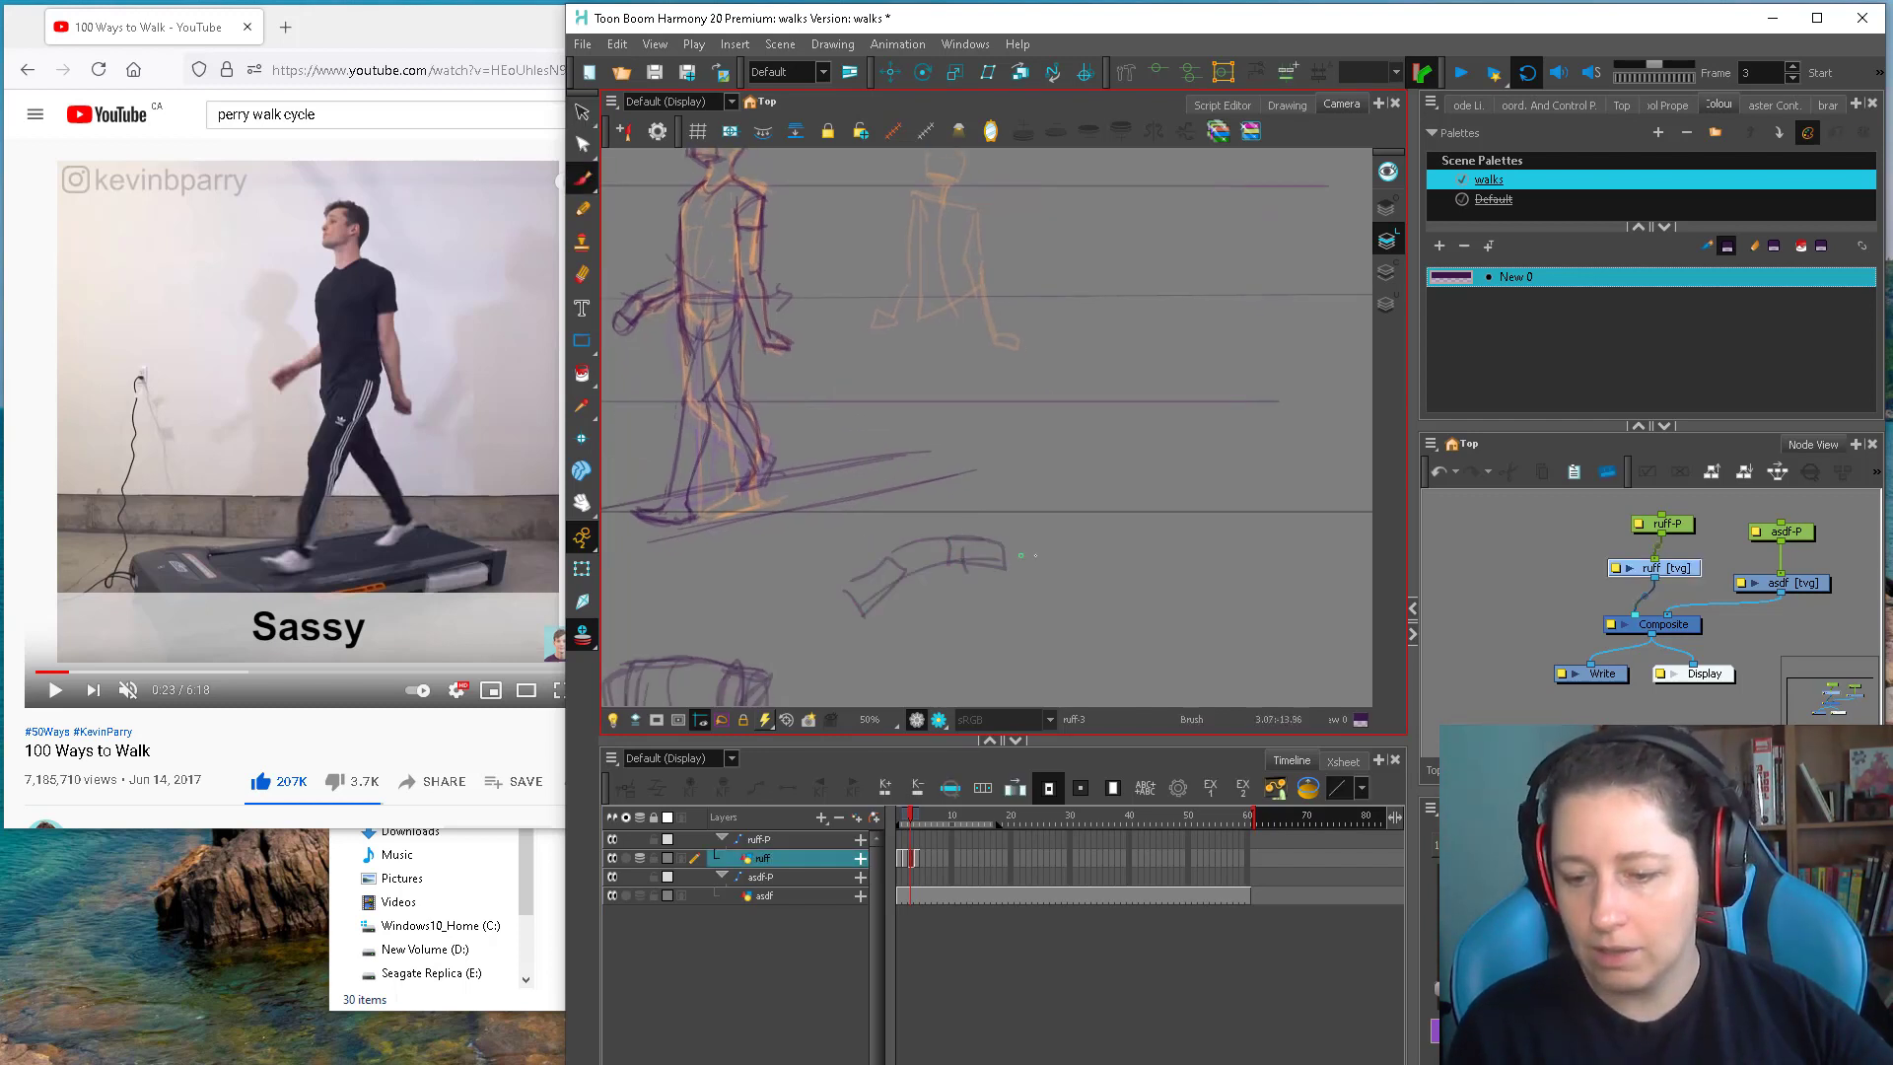
pyautogui.press('space')
pyautogui.moveTo(894, 466); pyautogui.dragTo(1091, 624)
# On frame 2, draw the near shoulder over the onion-skinned figure, checking the pose against frame 1
pyautogui.press('g')
pyautogui.press('f')
pyautogui.press('f')
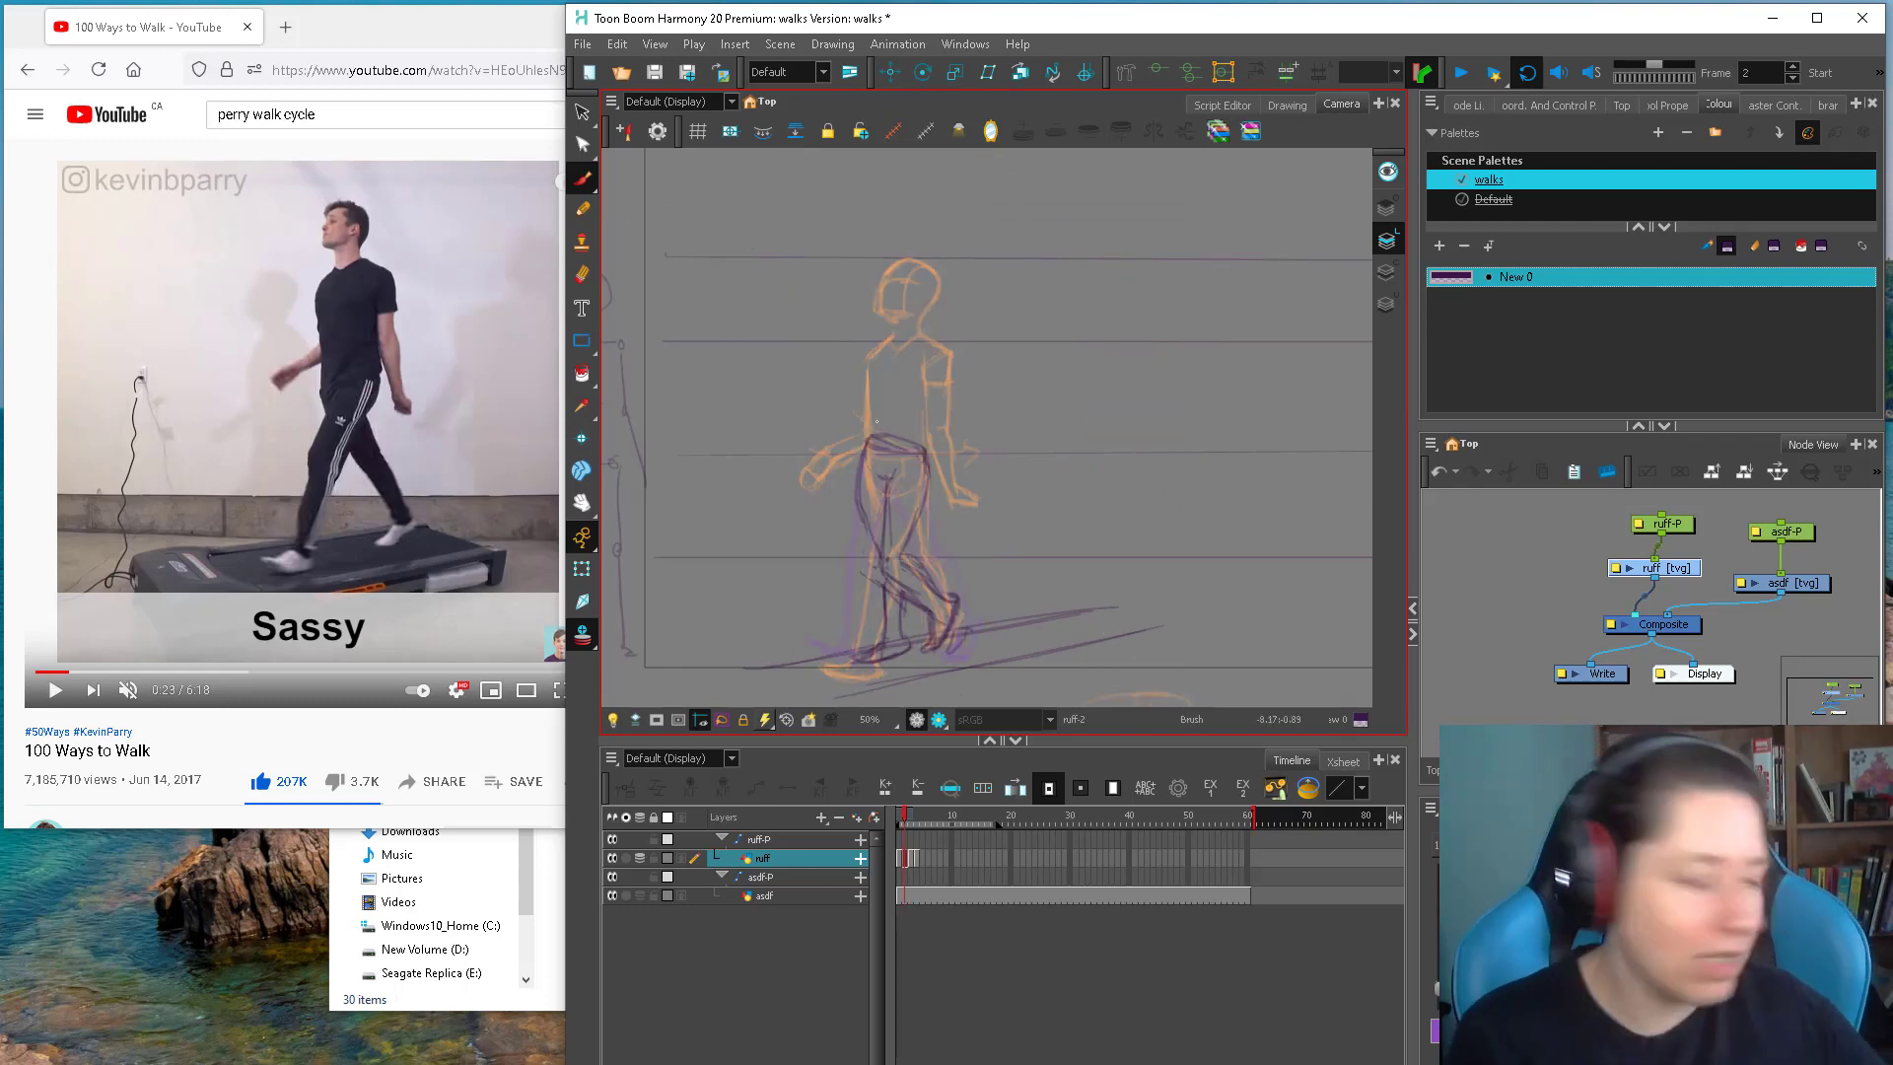
pyautogui.moveTo(864, 439)
pyautogui.mouseDown()
pyautogui.moveTo(871, 538)
pyautogui.moveTo(865, 456)
pyautogui.mouseUp()
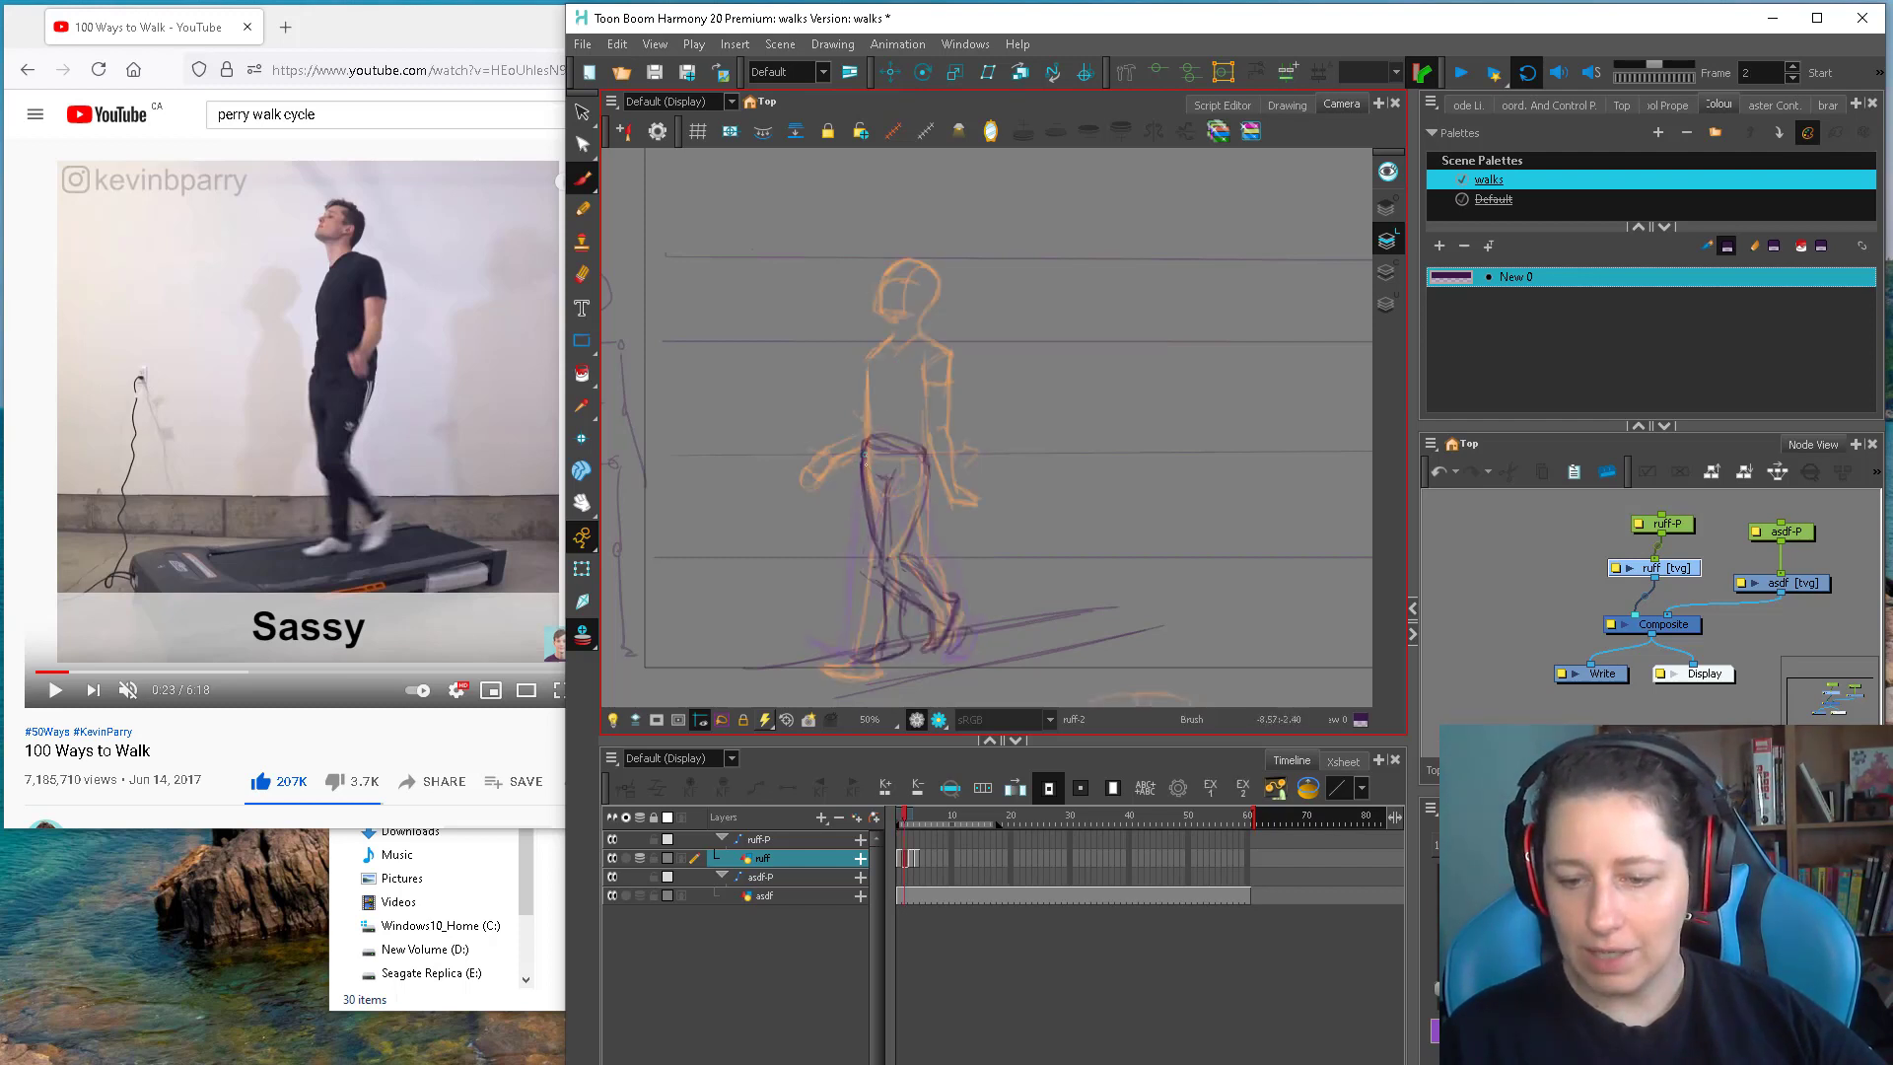
pyautogui.press('f')
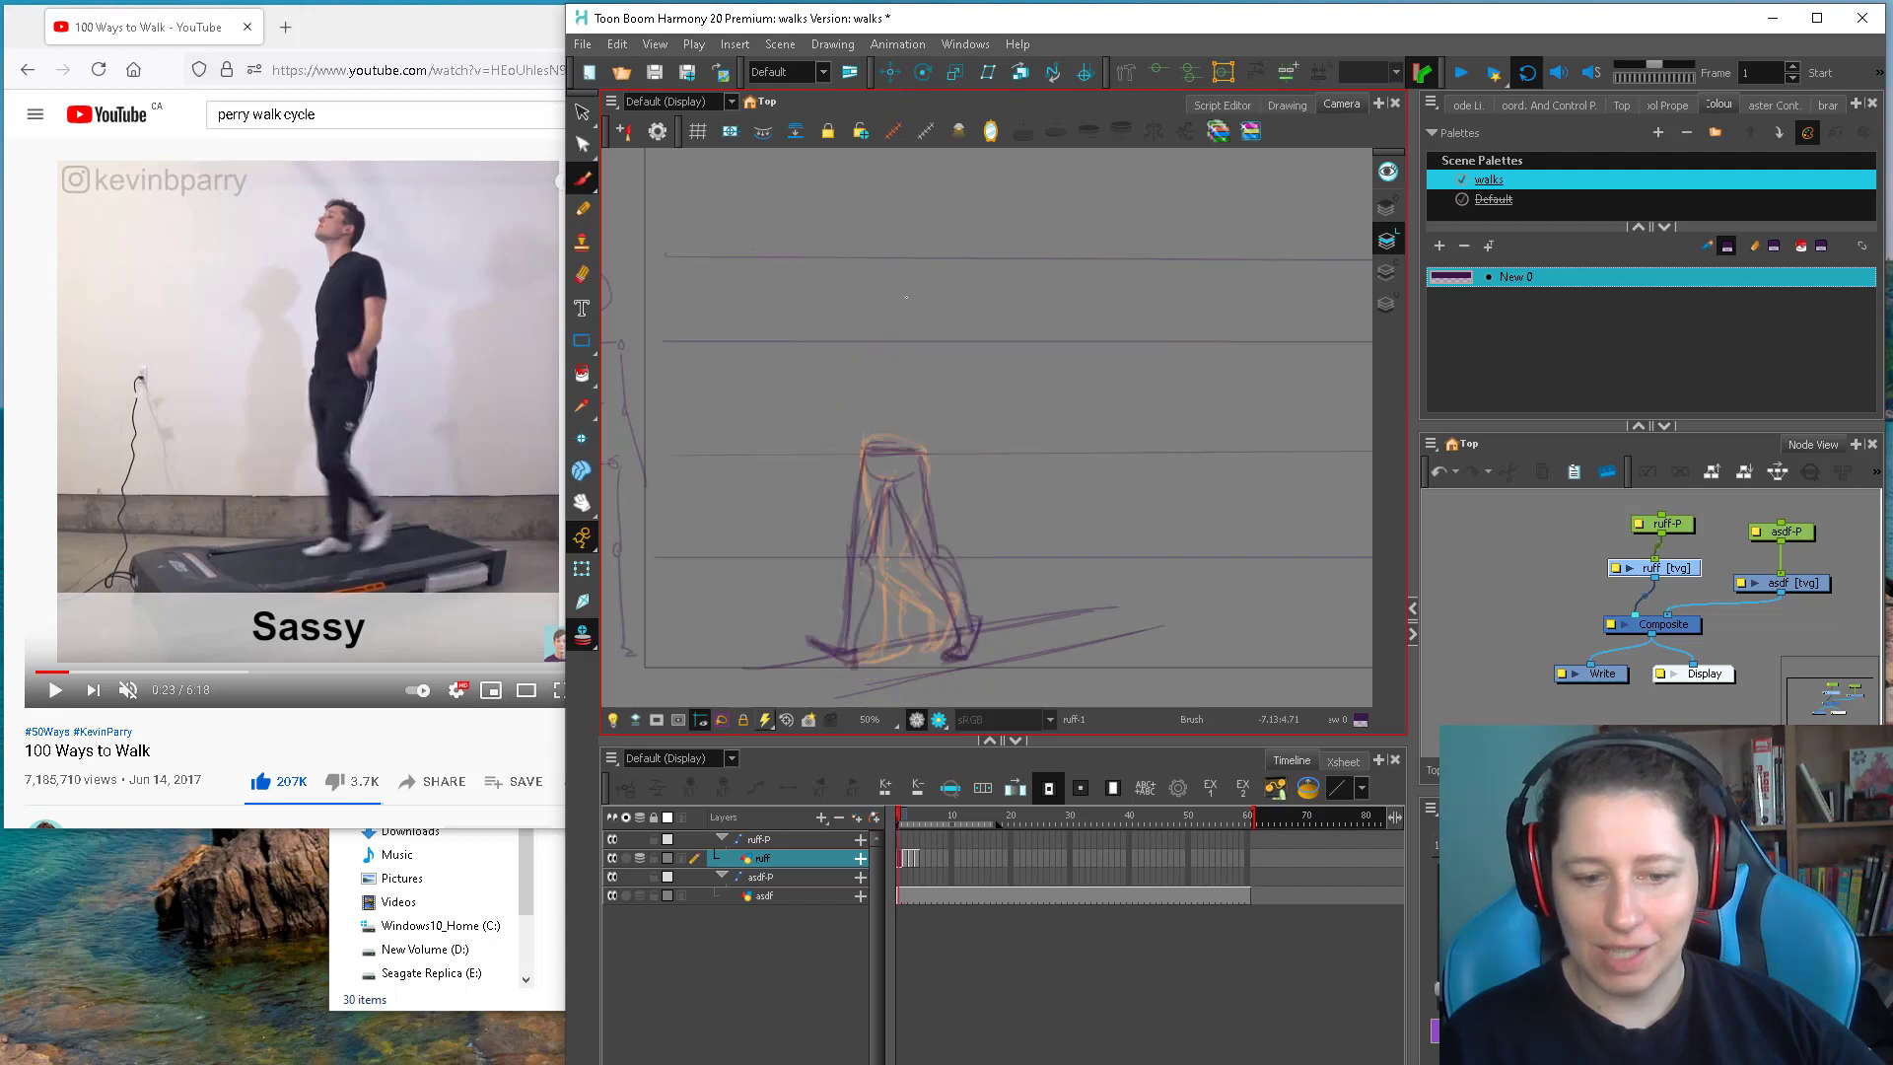
pyautogui.press('g')
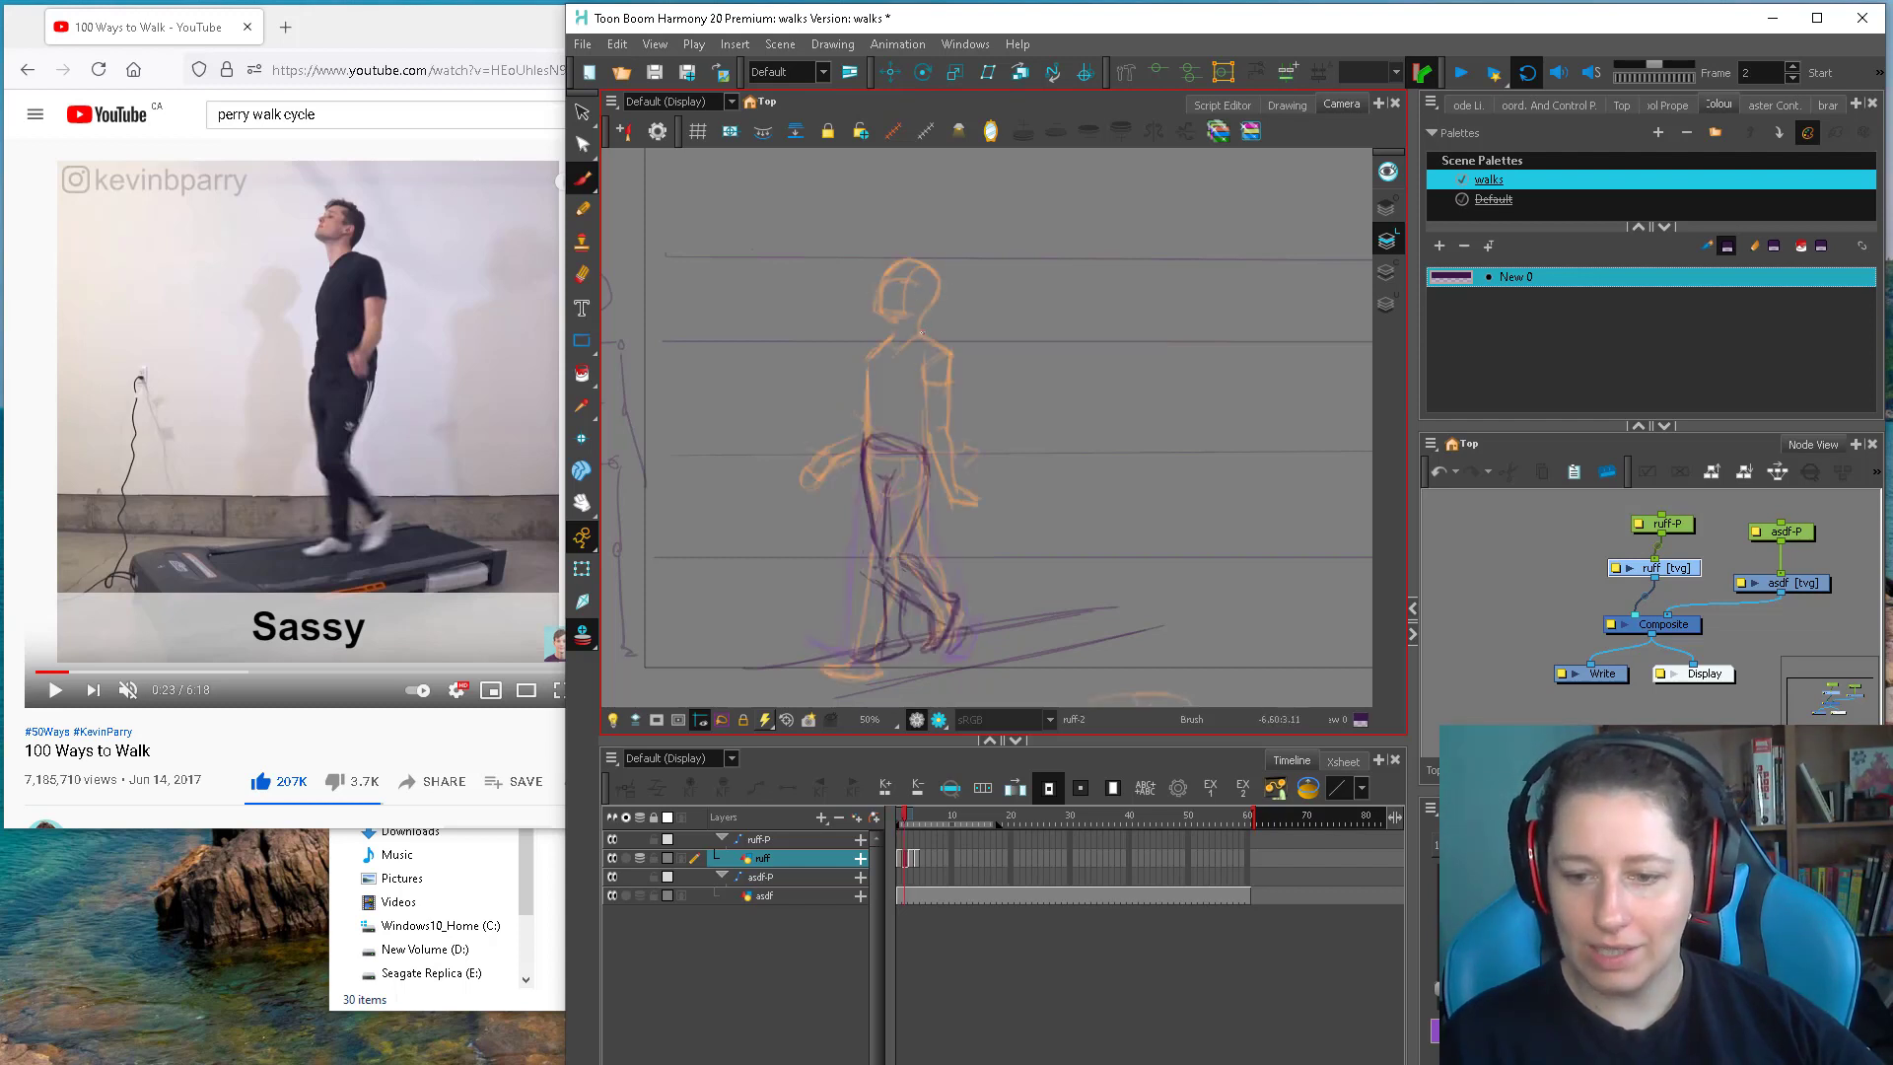
pyautogui.moveTo(930, 333)
pyautogui.mouseDown()
pyautogui.moveTo(946, 357)
pyautogui.moveTo(916, 369)
pyautogui.mouseUp()
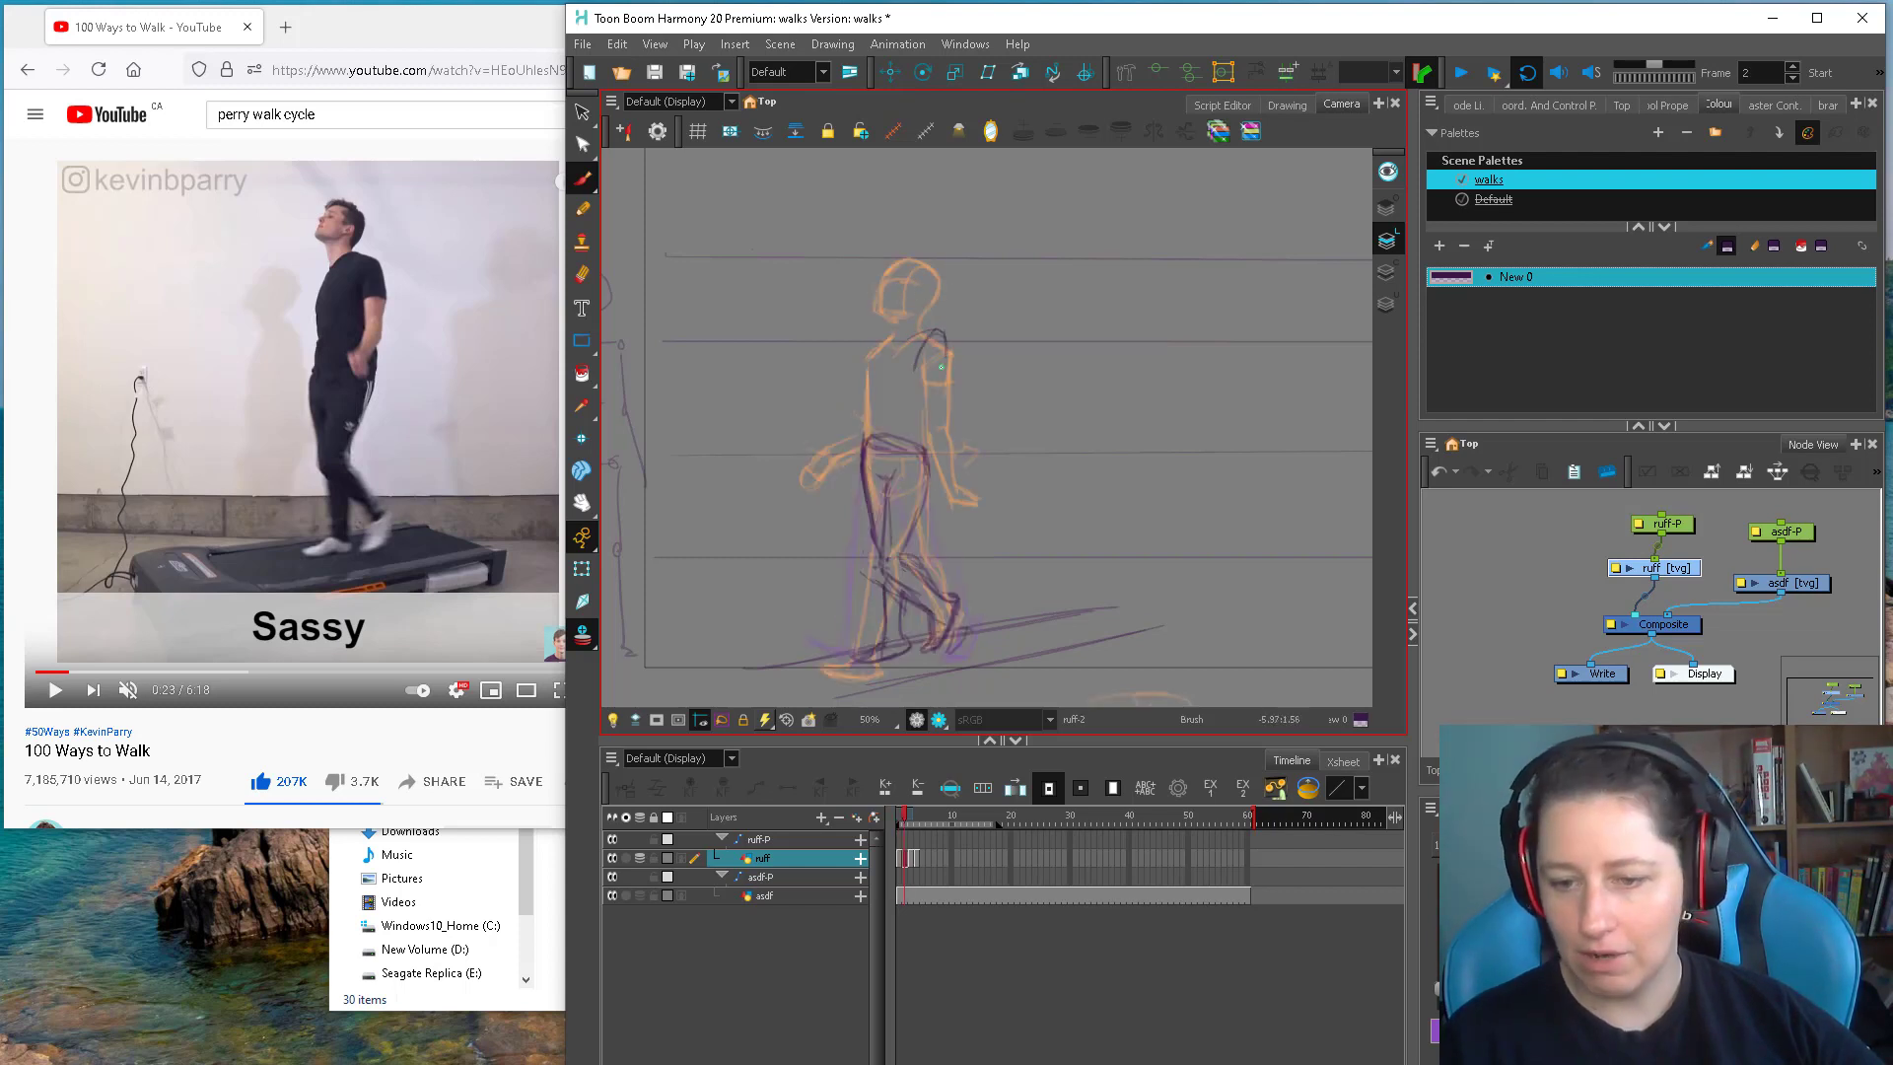
pyautogui.press('f')
pyautogui.press('g')
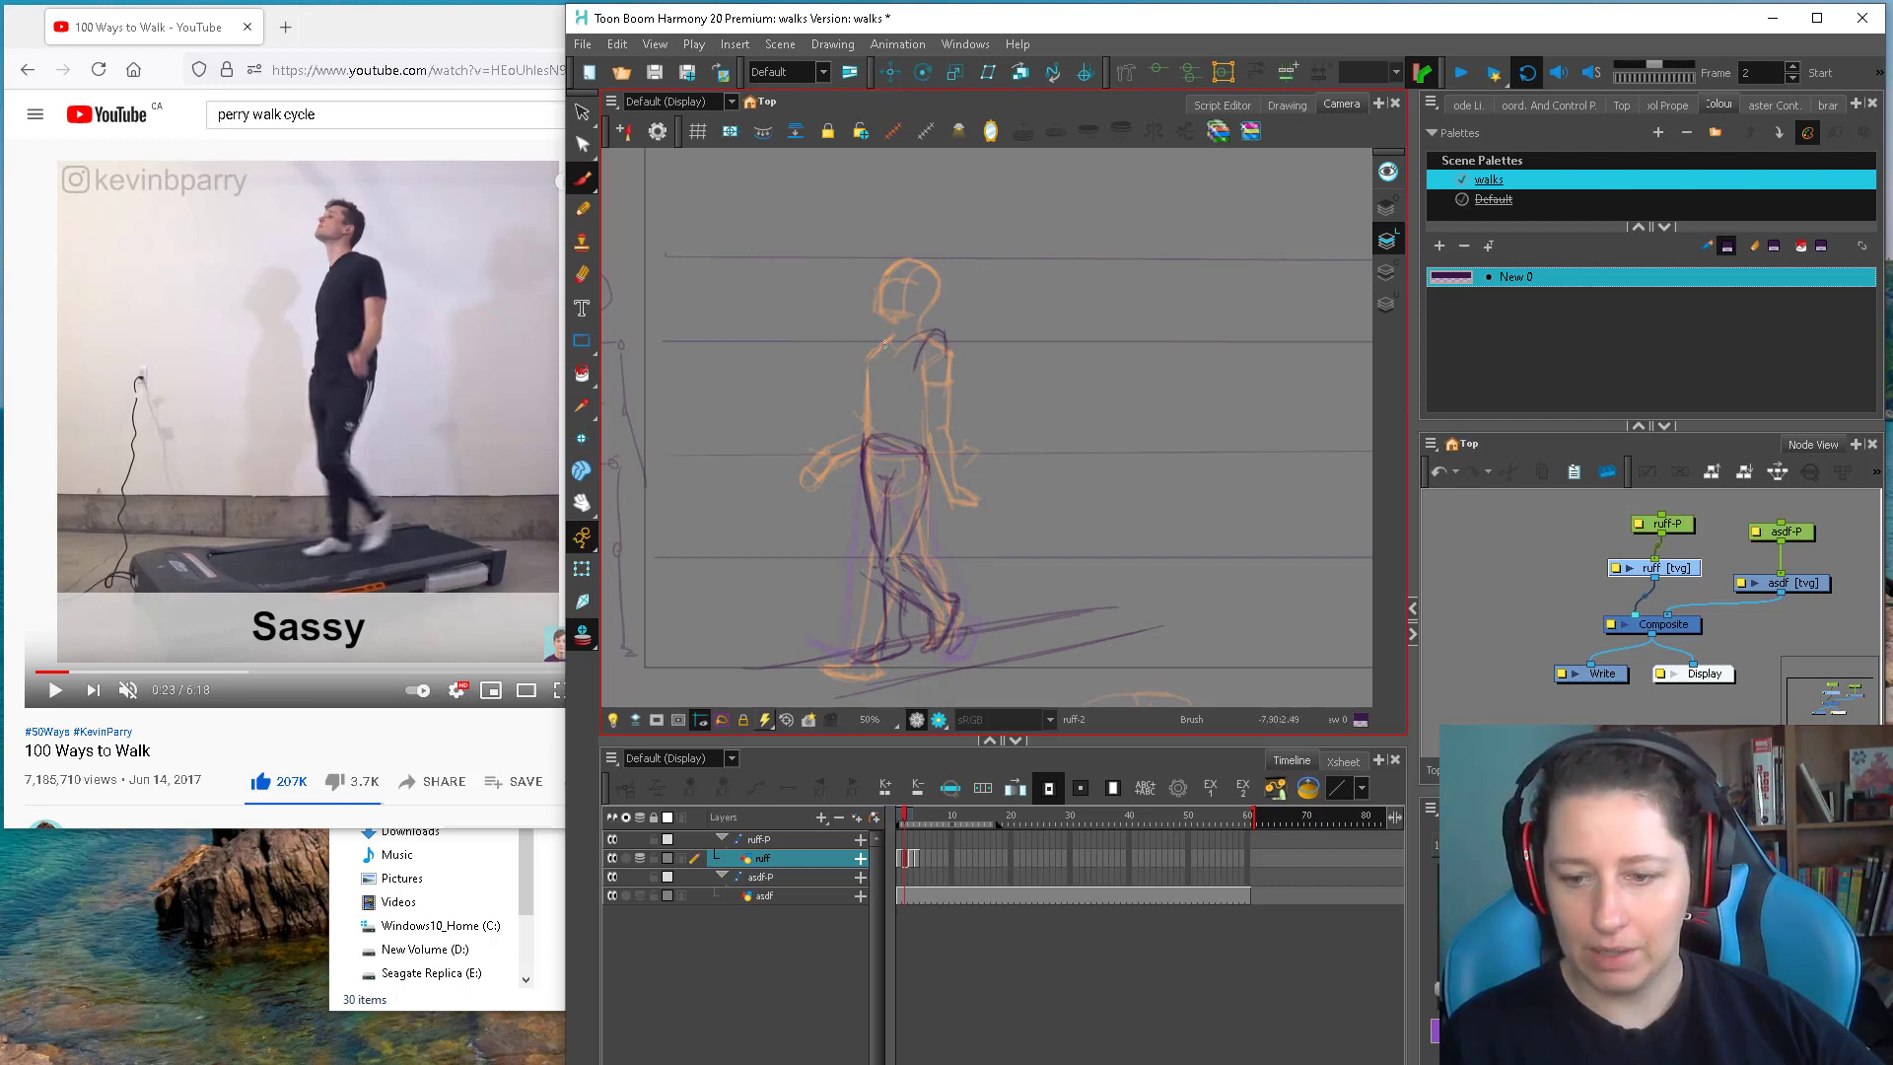
# Draw frame 2's torso outline from the shoulders to the waist and shade the side beside the near arm
pyautogui.moveTo(886, 343)
pyautogui.mouseDown()
pyautogui.moveTo(870, 414)
pyautogui.moveTo(872, 378)
pyautogui.moveTo(909, 392)
pyautogui.moveTo(919, 341)
pyautogui.moveTo(910, 406)
pyautogui.moveTo(937, 358)
pyautogui.moveTo(923, 450)
pyautogui.mouseUp()
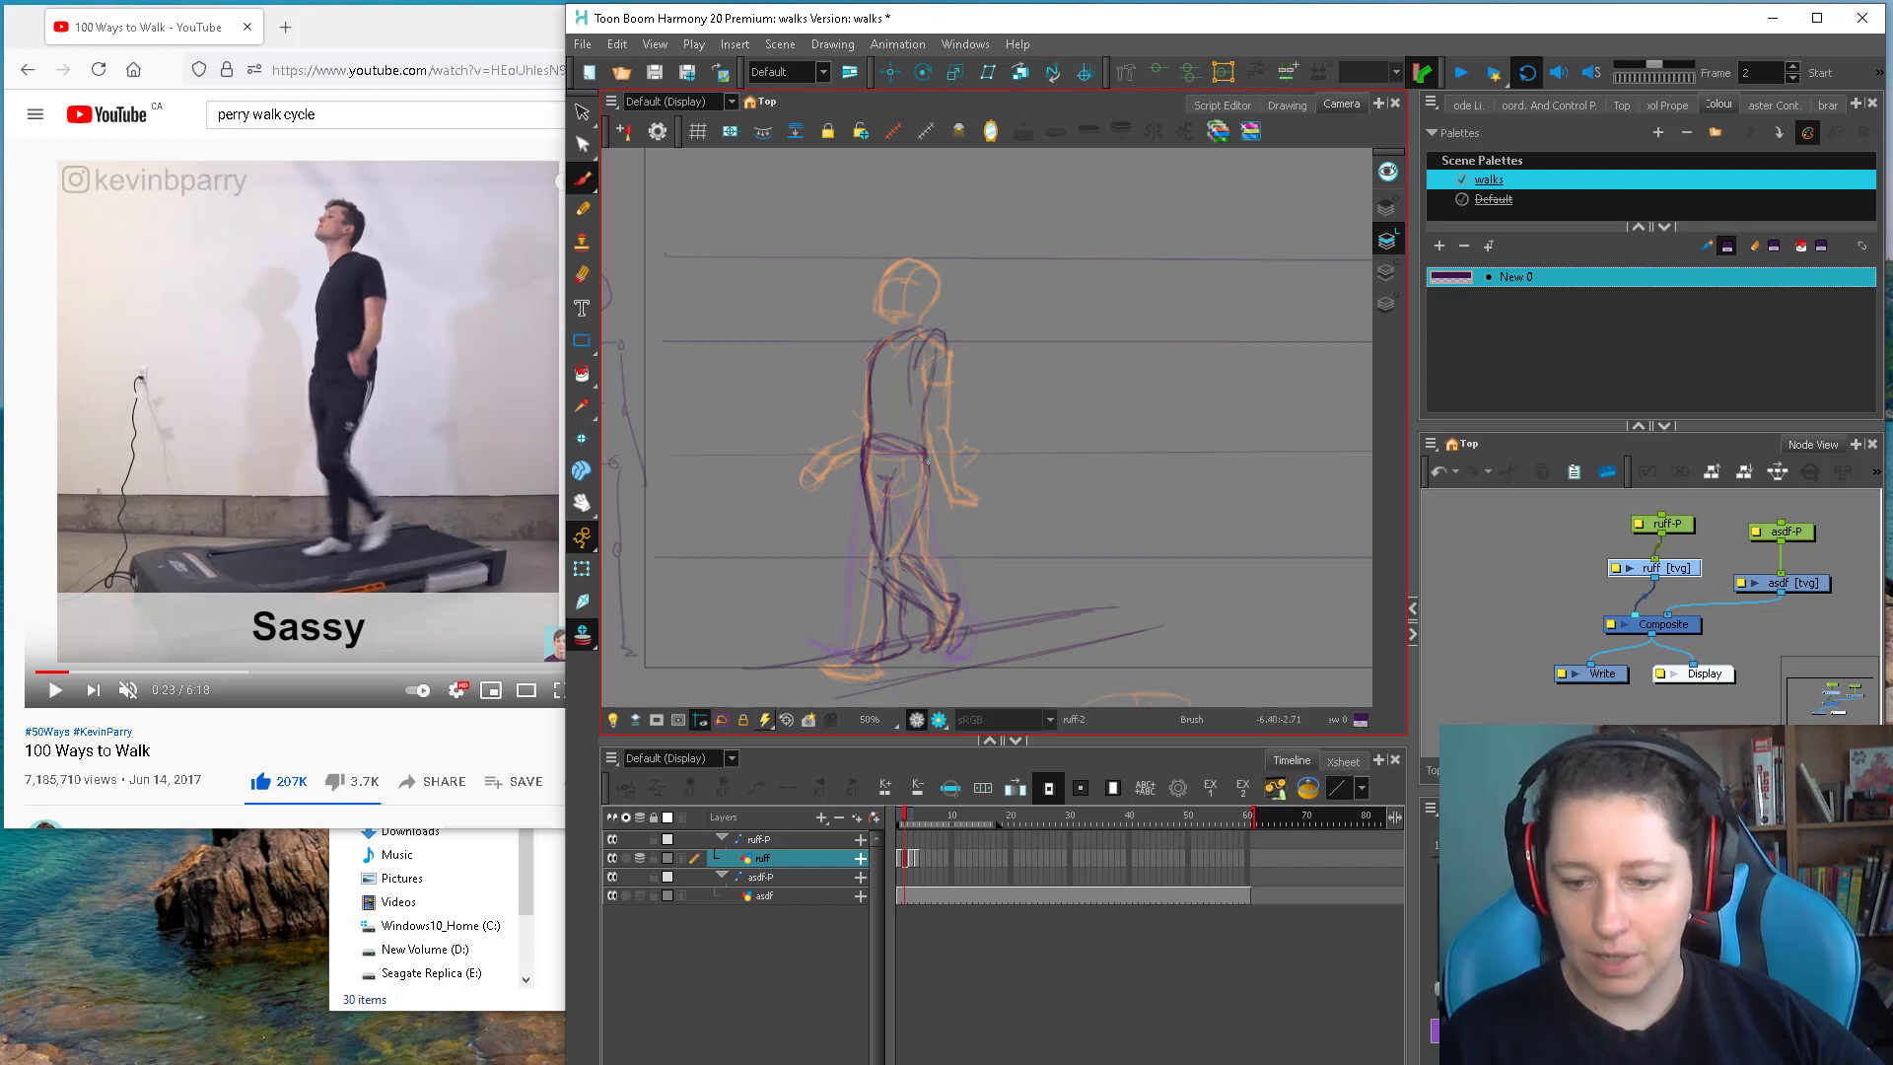
pyautogui.moveTo(911, 351)
pyautogui.mouseDown()
pyautogui.moveTo(919, 445)
pyautogui.moveTo(928, 338)
pyautogui.moveTo(907, 366)
pyautogui.moveTo(911, 436)
pyautogui.moveTo(940, 385)
pyautogui.moveTo(920, 376)
pyautogui.moveTo(916, 479)
pyautogui.mouseUp()
pyautogui.press('.')
pyautogui.moveTo(923, 393); pyautogui.dragTo(919, 440)
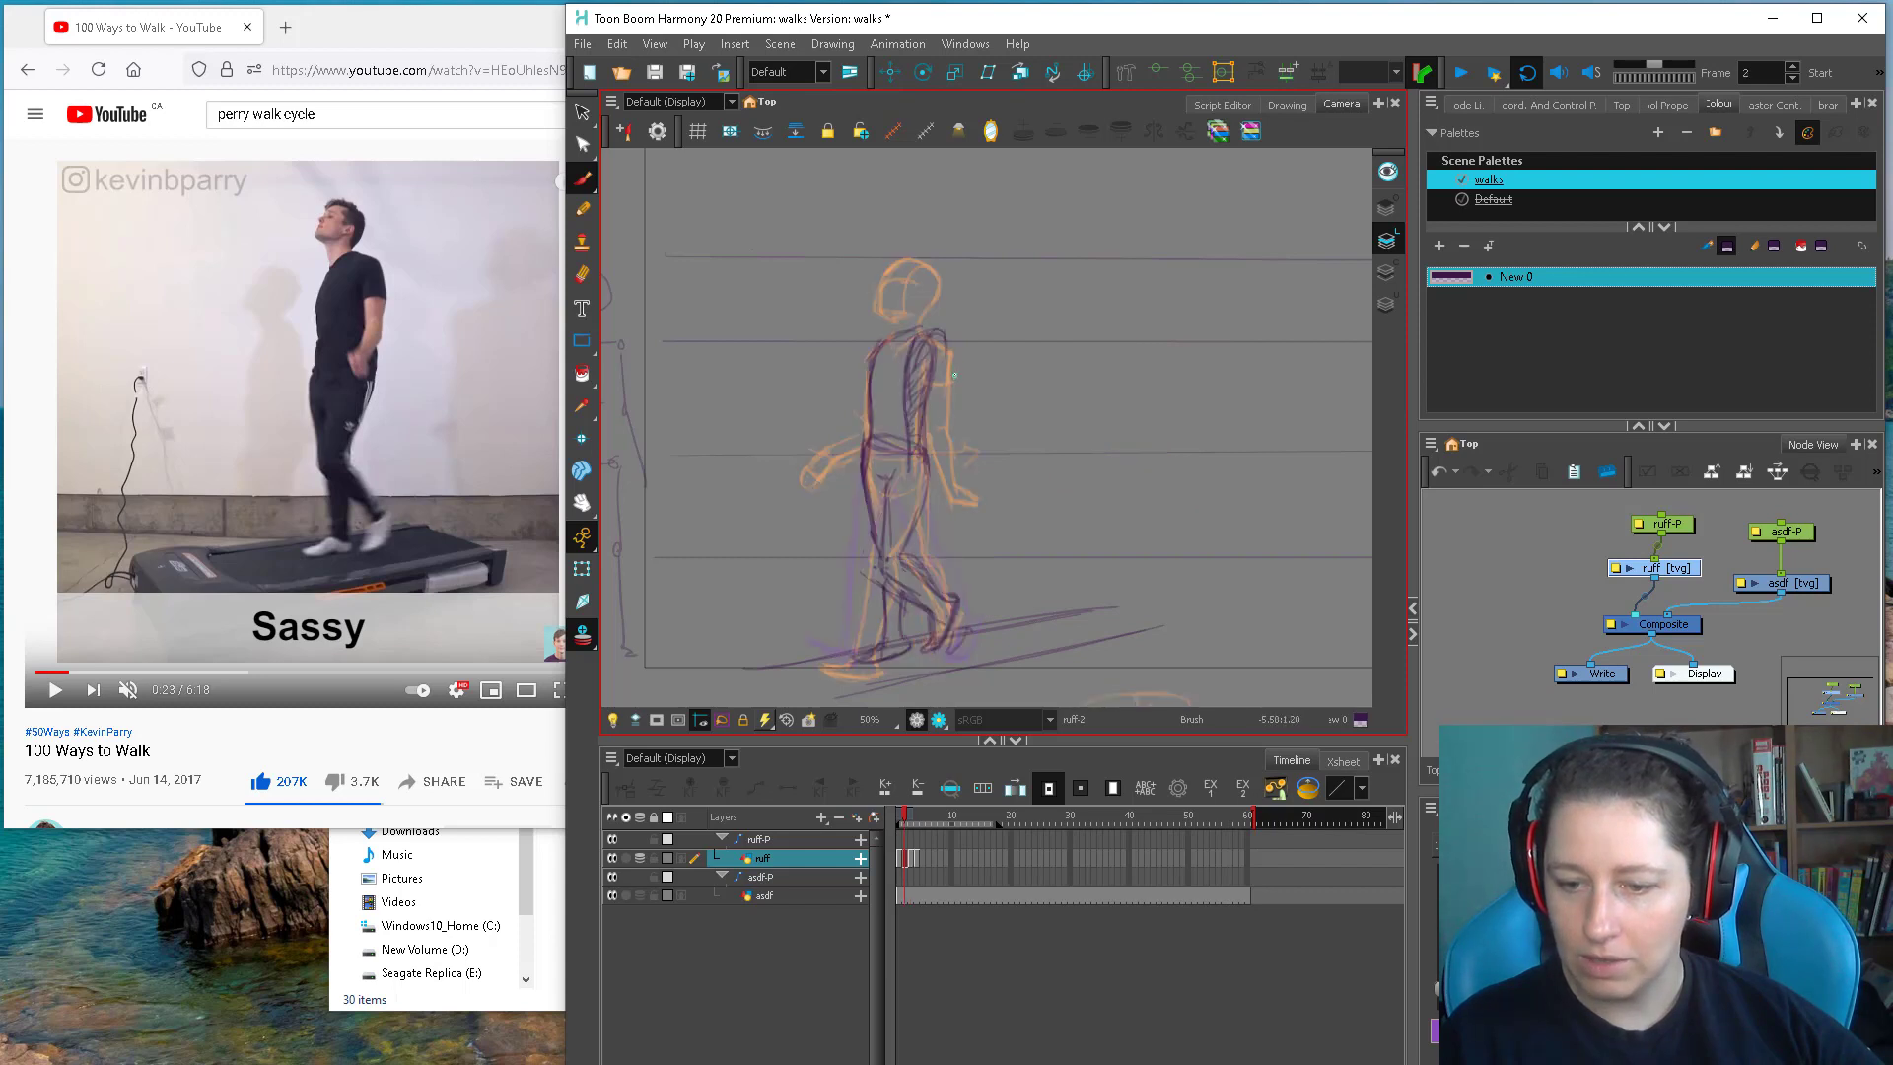
# Switch to the browser, advance the reference video to the passing pose with the legs together and near hand by the hip, and return to Harmony
pyautogui.click(452, 49)
pyautogui.moveTo(451, 49); pyautogui.dragTo(448, 57)
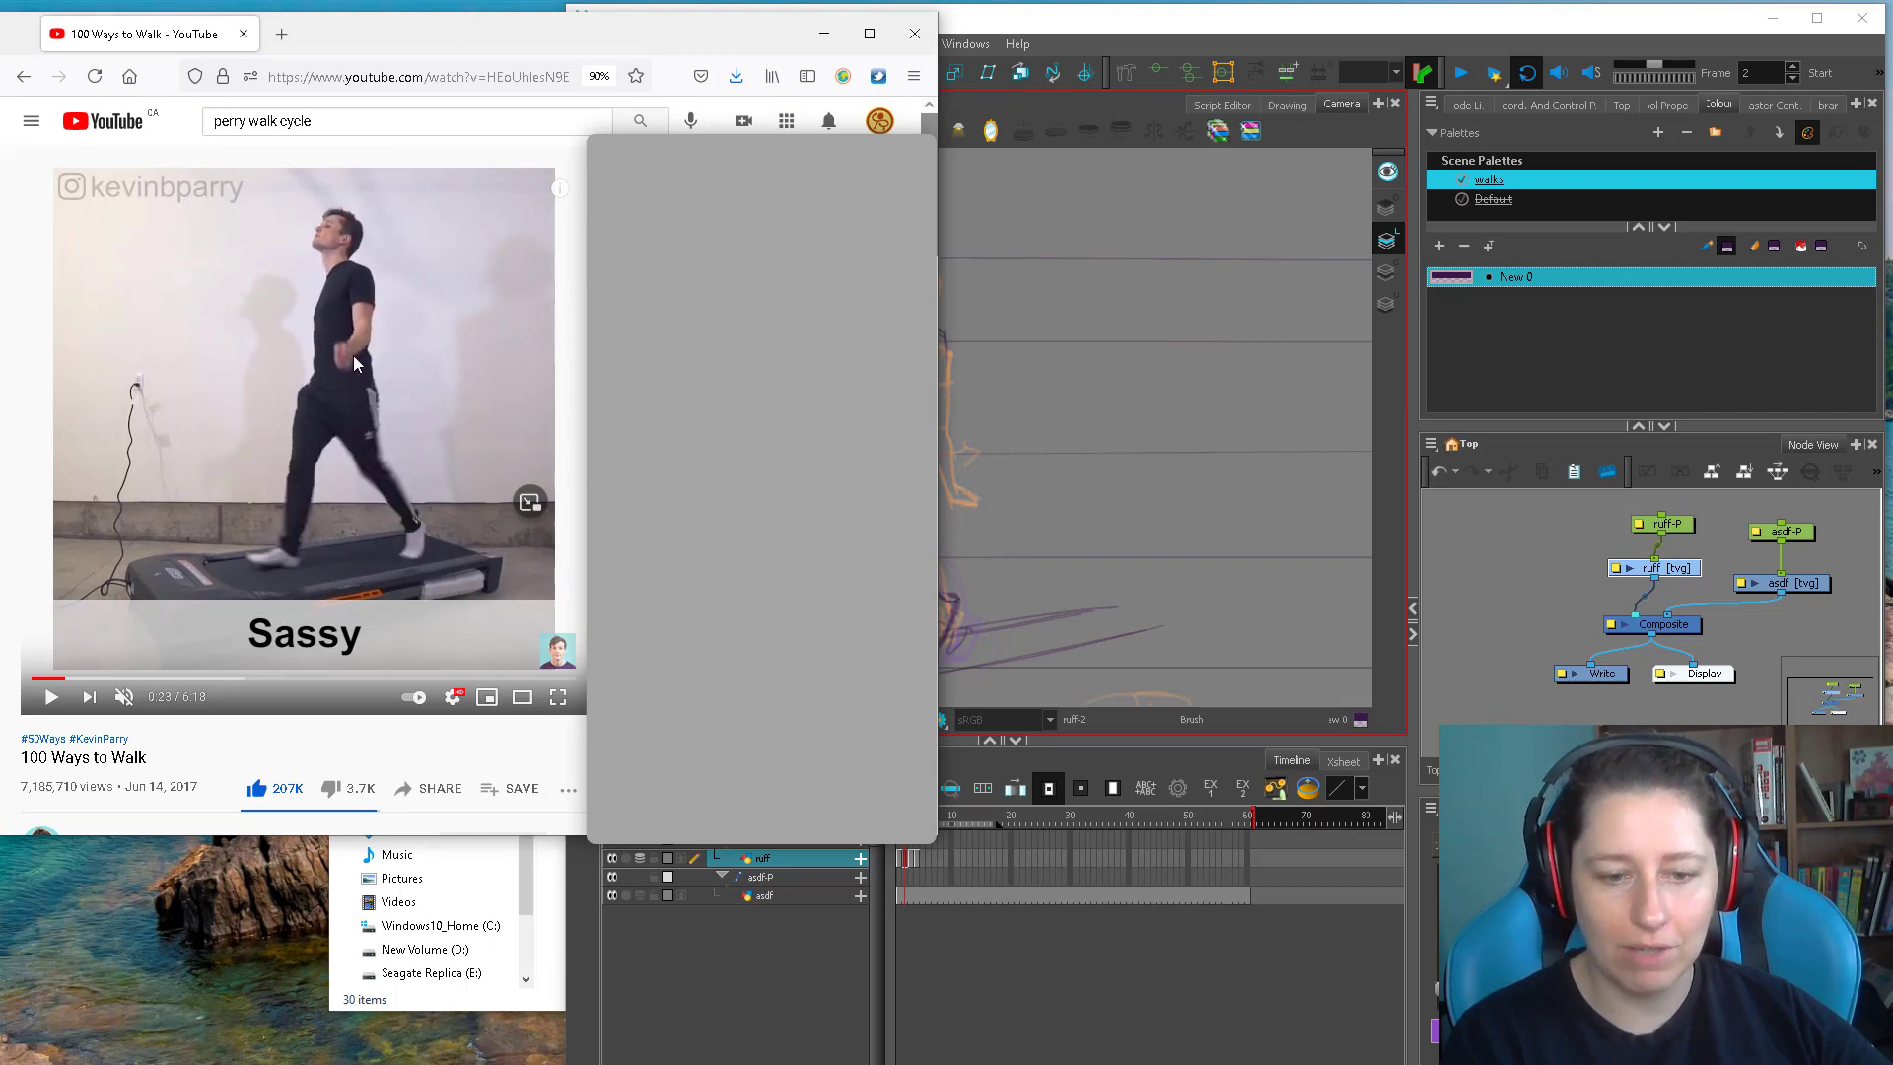
pyautogui.press('.')
pyautogui.press('.')
pyautogui.press('.')
pyautogui.press('.')
pyautogui.press('.')
pyautogui.press('.')
pyautogui.press('.')
pyautogui.press('.')
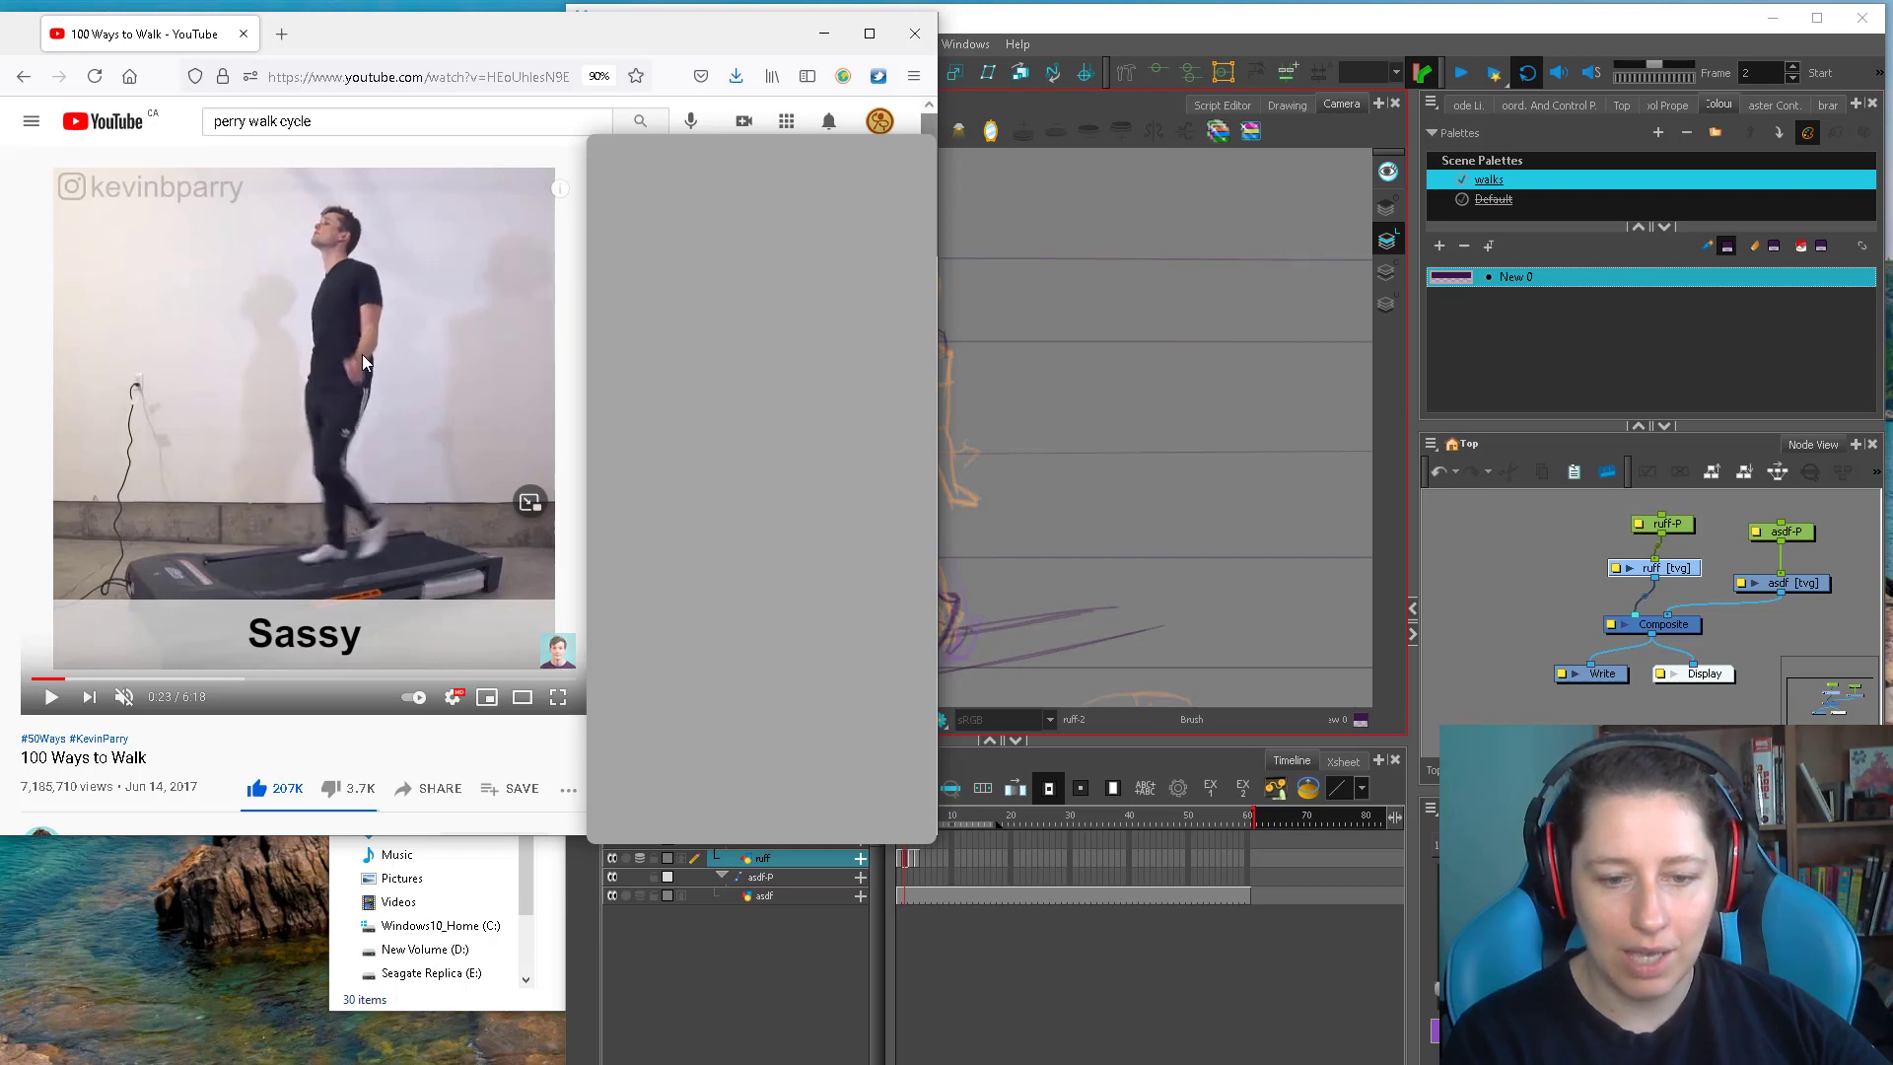
pyautogui.press('.')
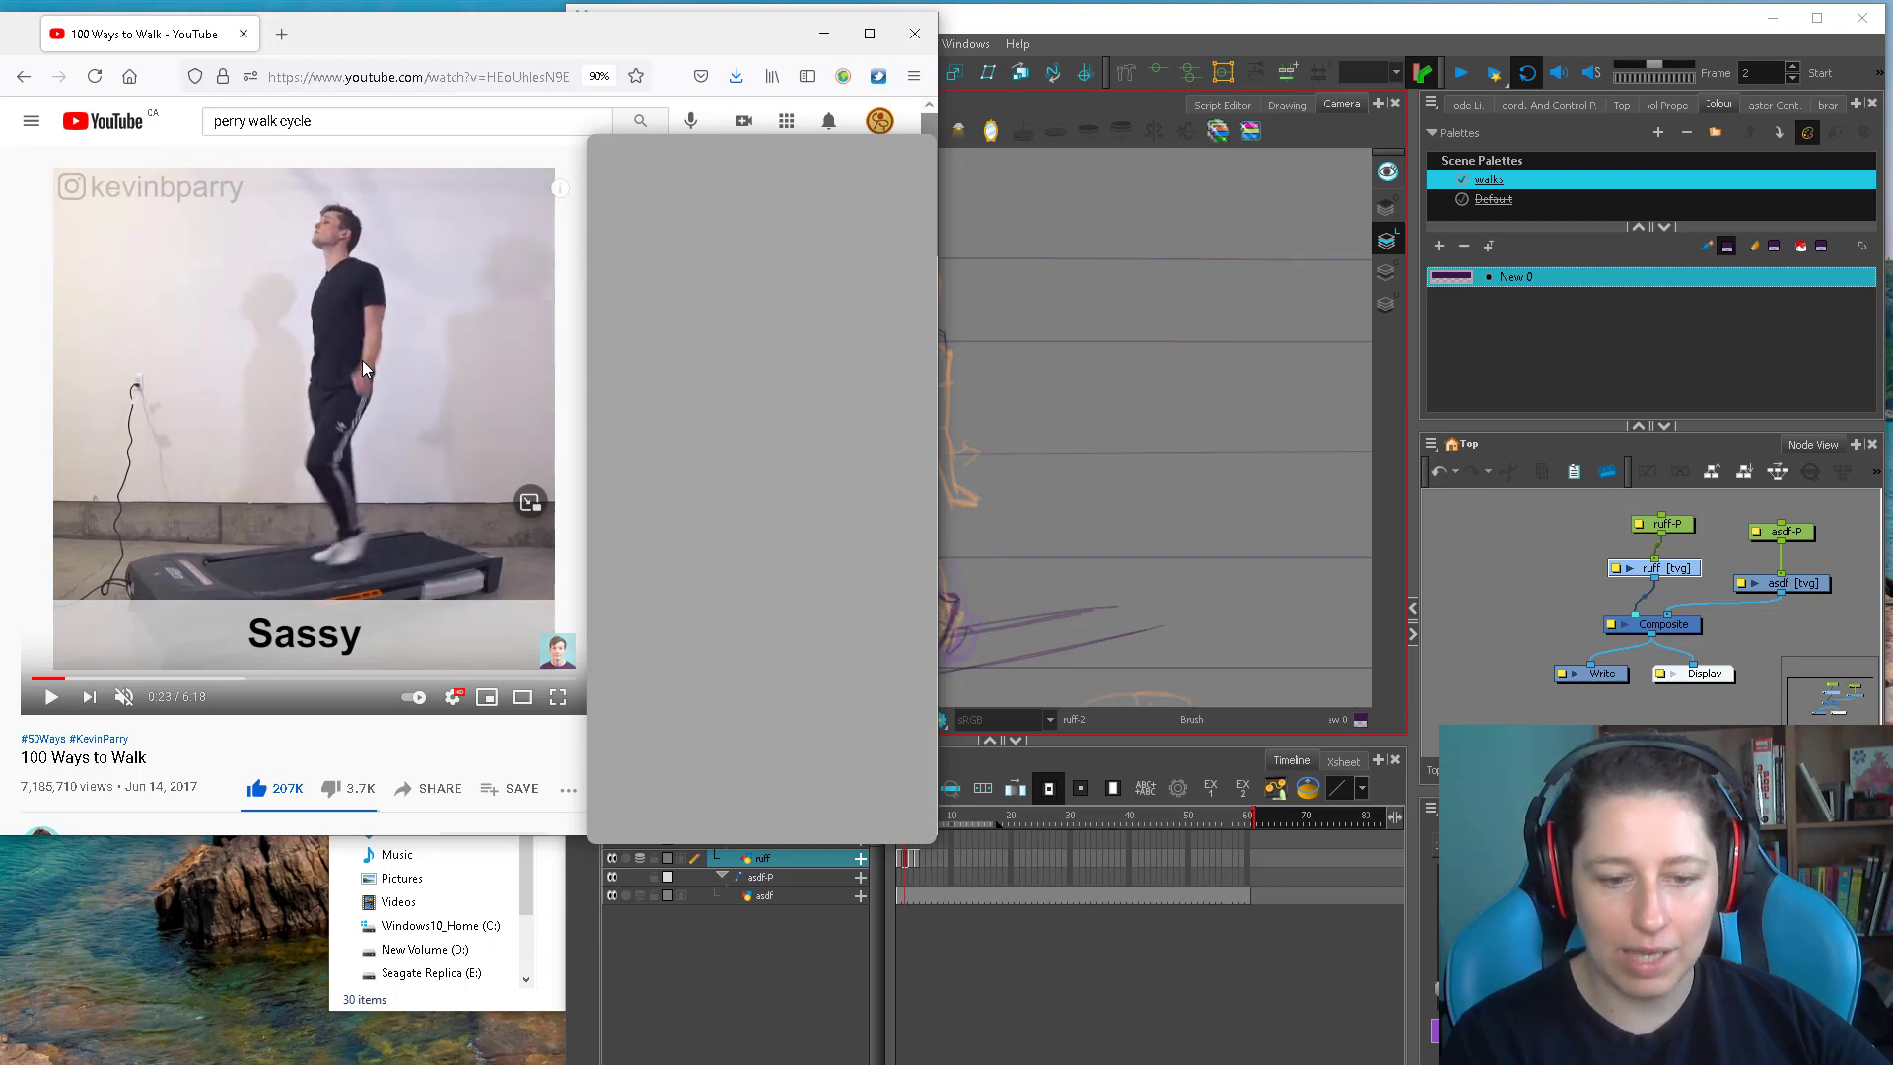
pyautogui.hotkey('alt', 'Tab')
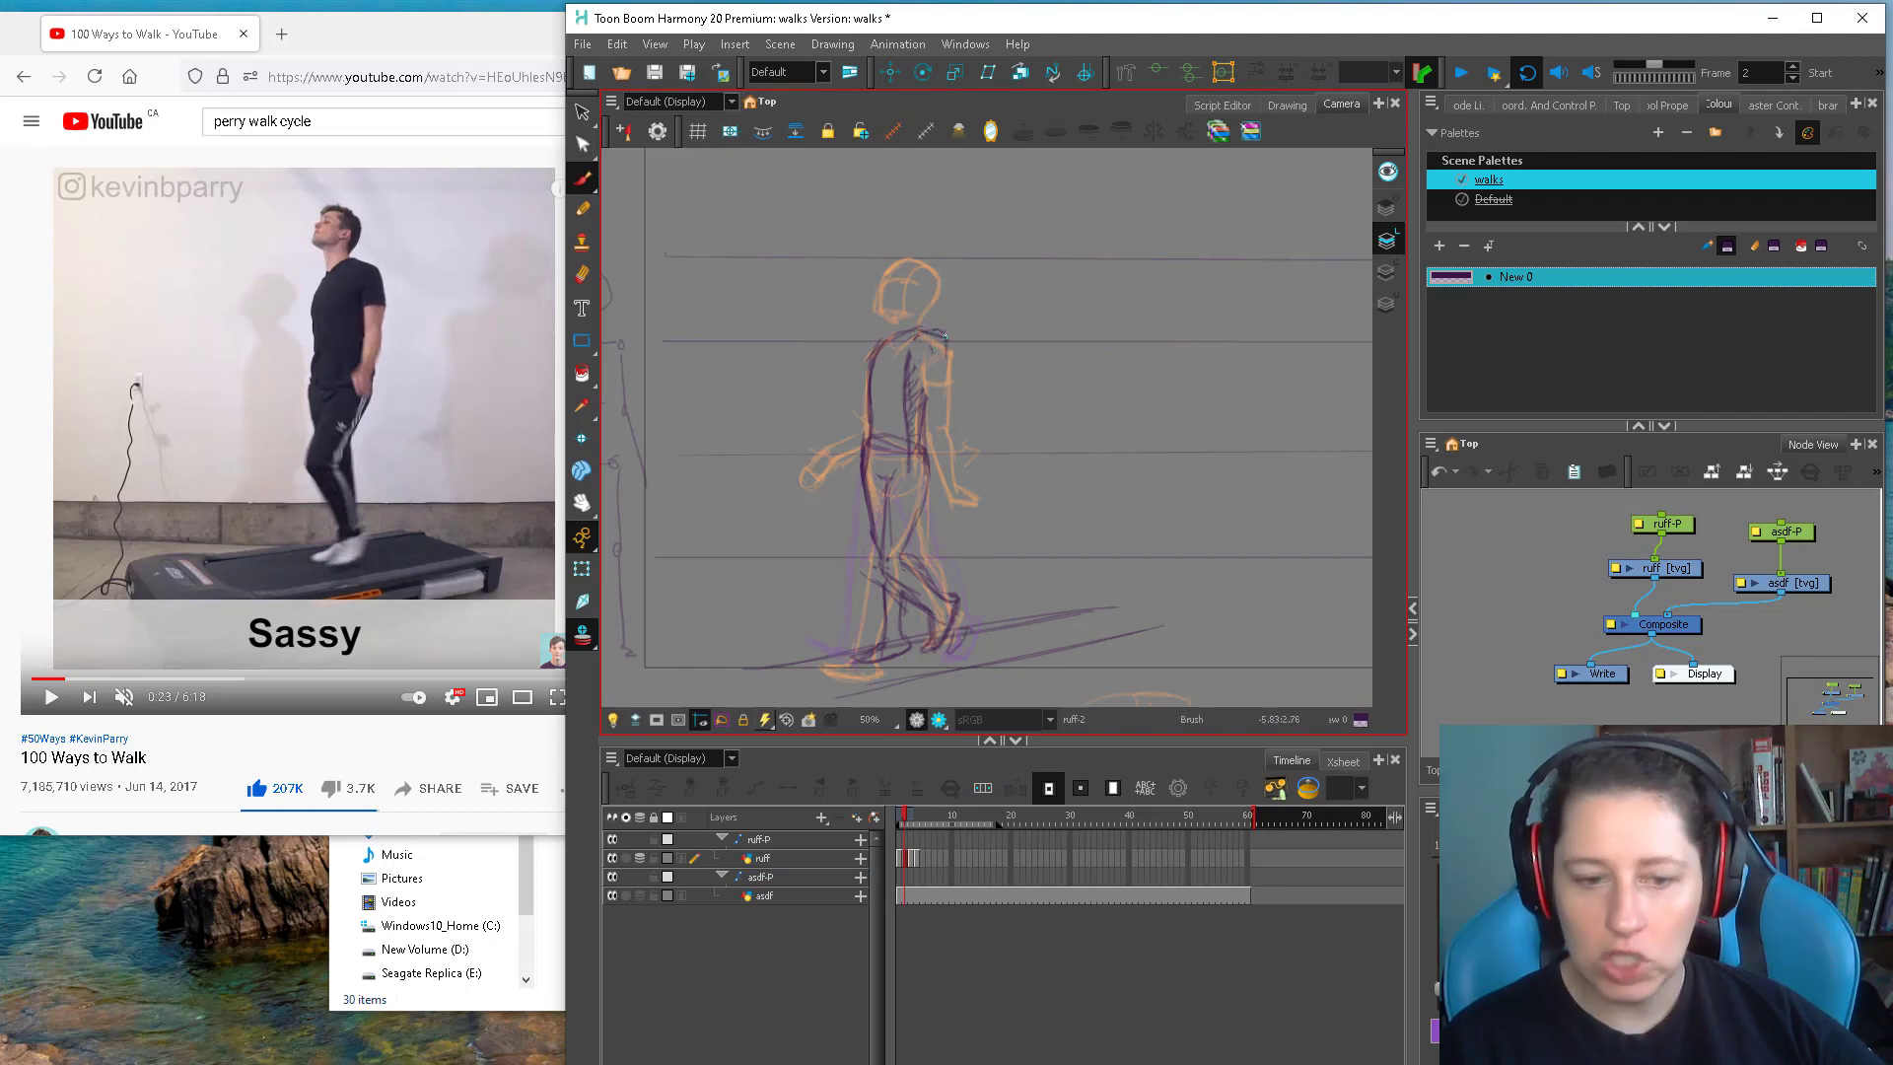
# Draw frame 2's near sleeve, arm and hand hanging down to the hip, and add the neck
pyautogui.hotkey('alt', 'b')
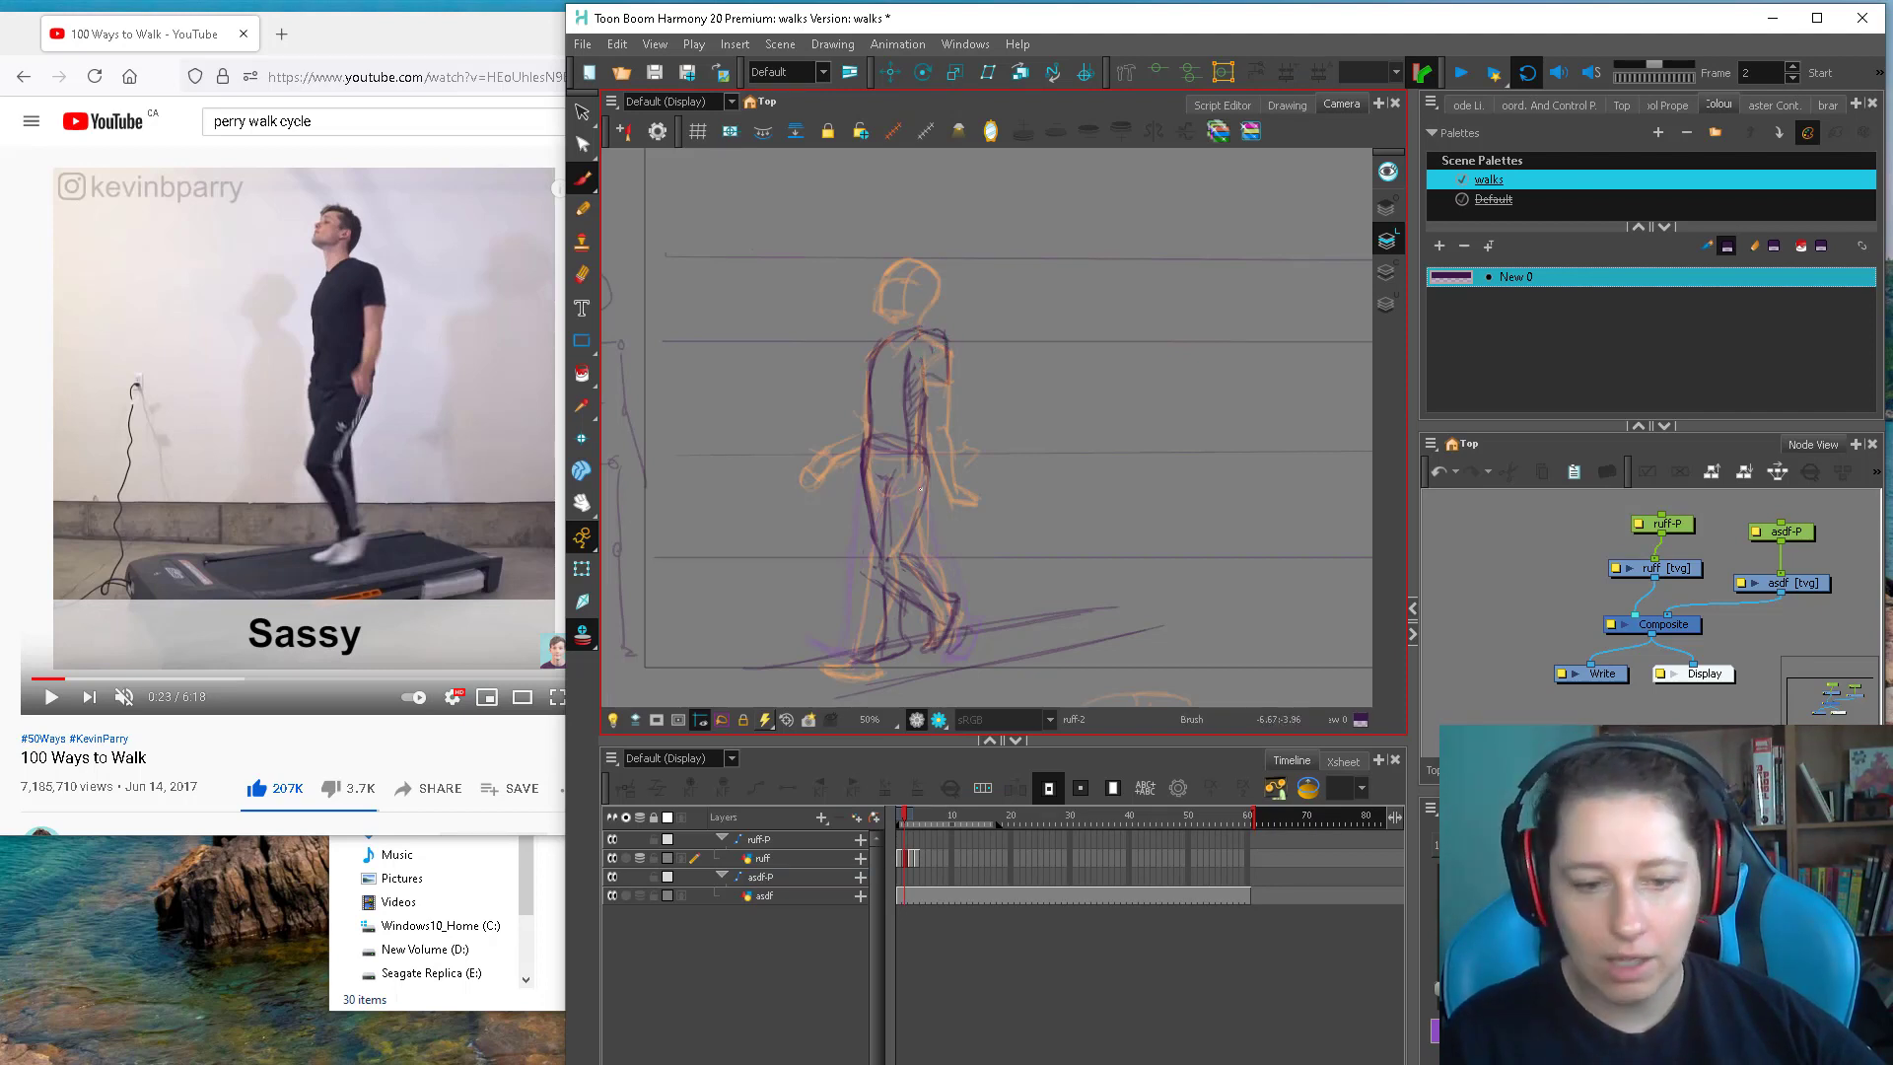
pyautogui.moveTo(938, 378); pyautogui.dragTo(913, 486)
pyautogui.hotkey('alt', 'b')
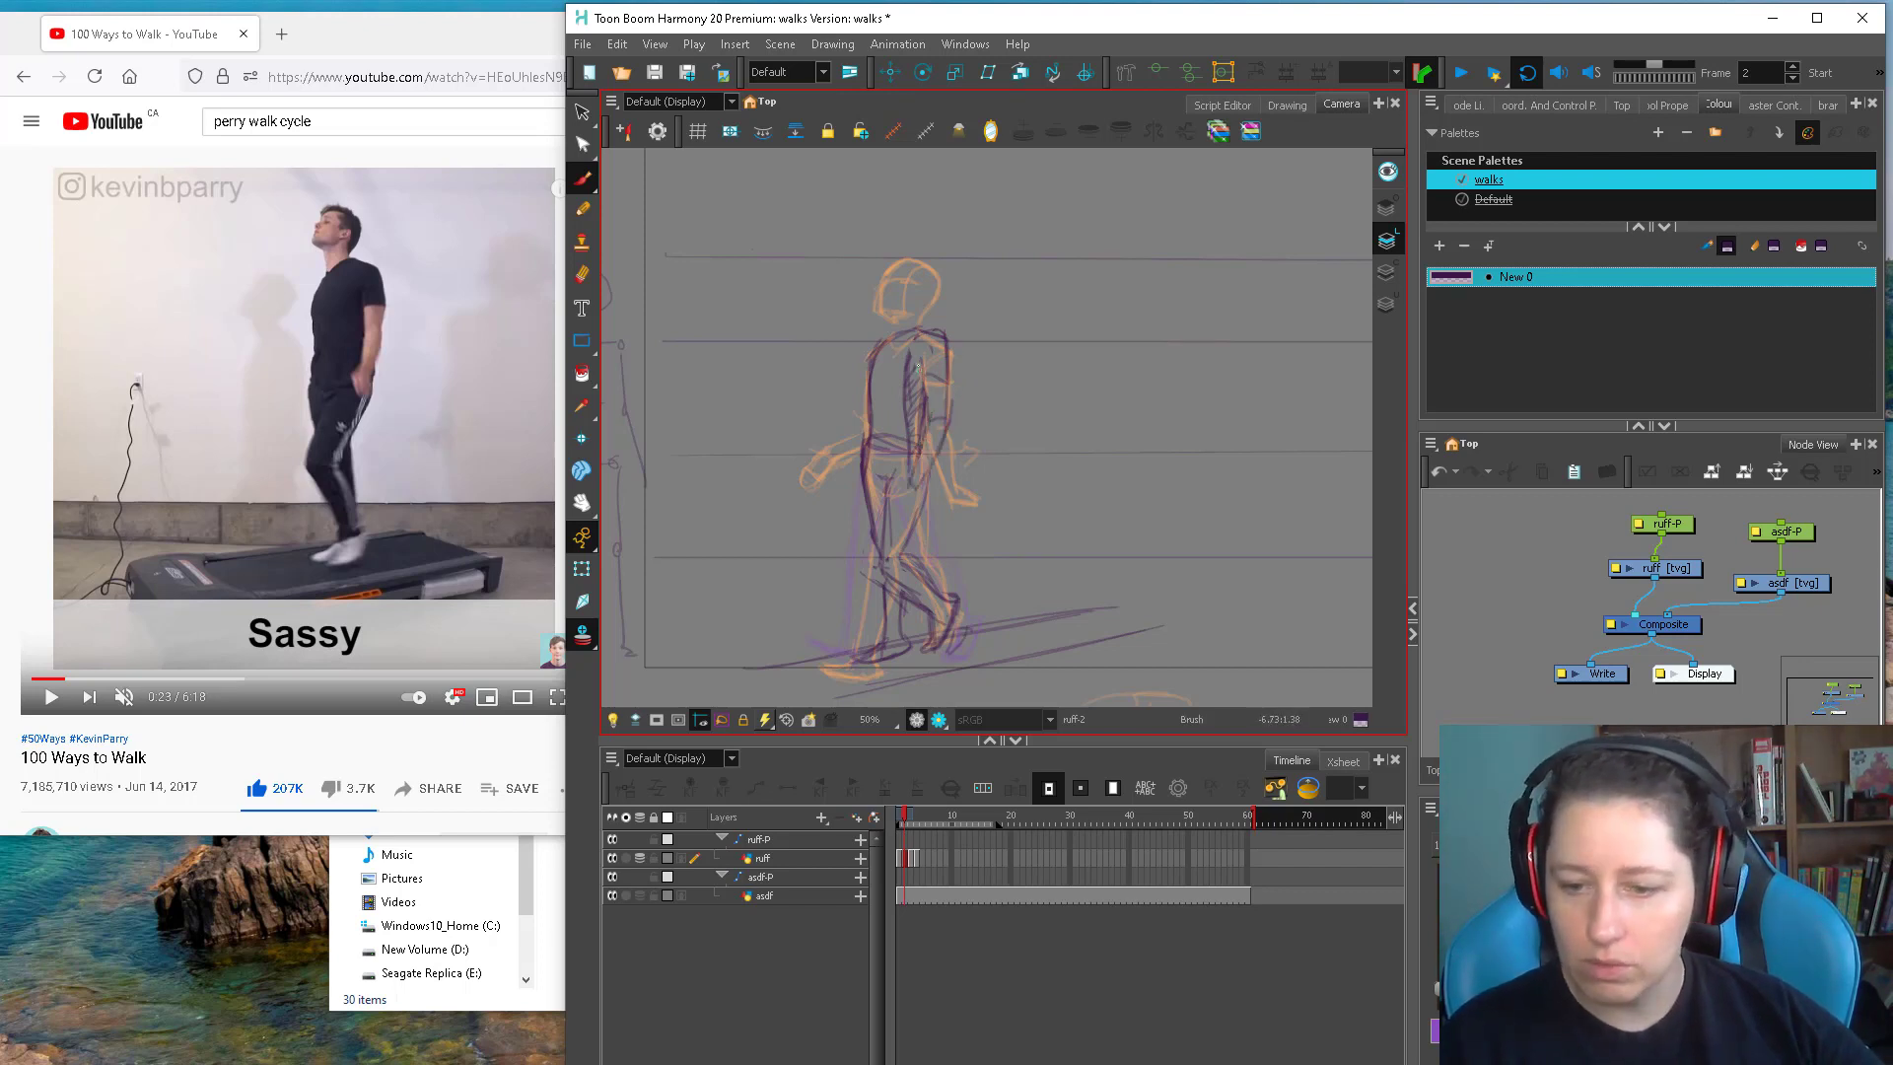
pyautogui.moveTo(929, 377); pyautogui.dragTo(921, 479)
pyautogui.moveTo(942, 435); pyautogui.dragTo(927, 461)
pyautogui.moveTo(951, 340); pyautogui.dragTo(944, 420)
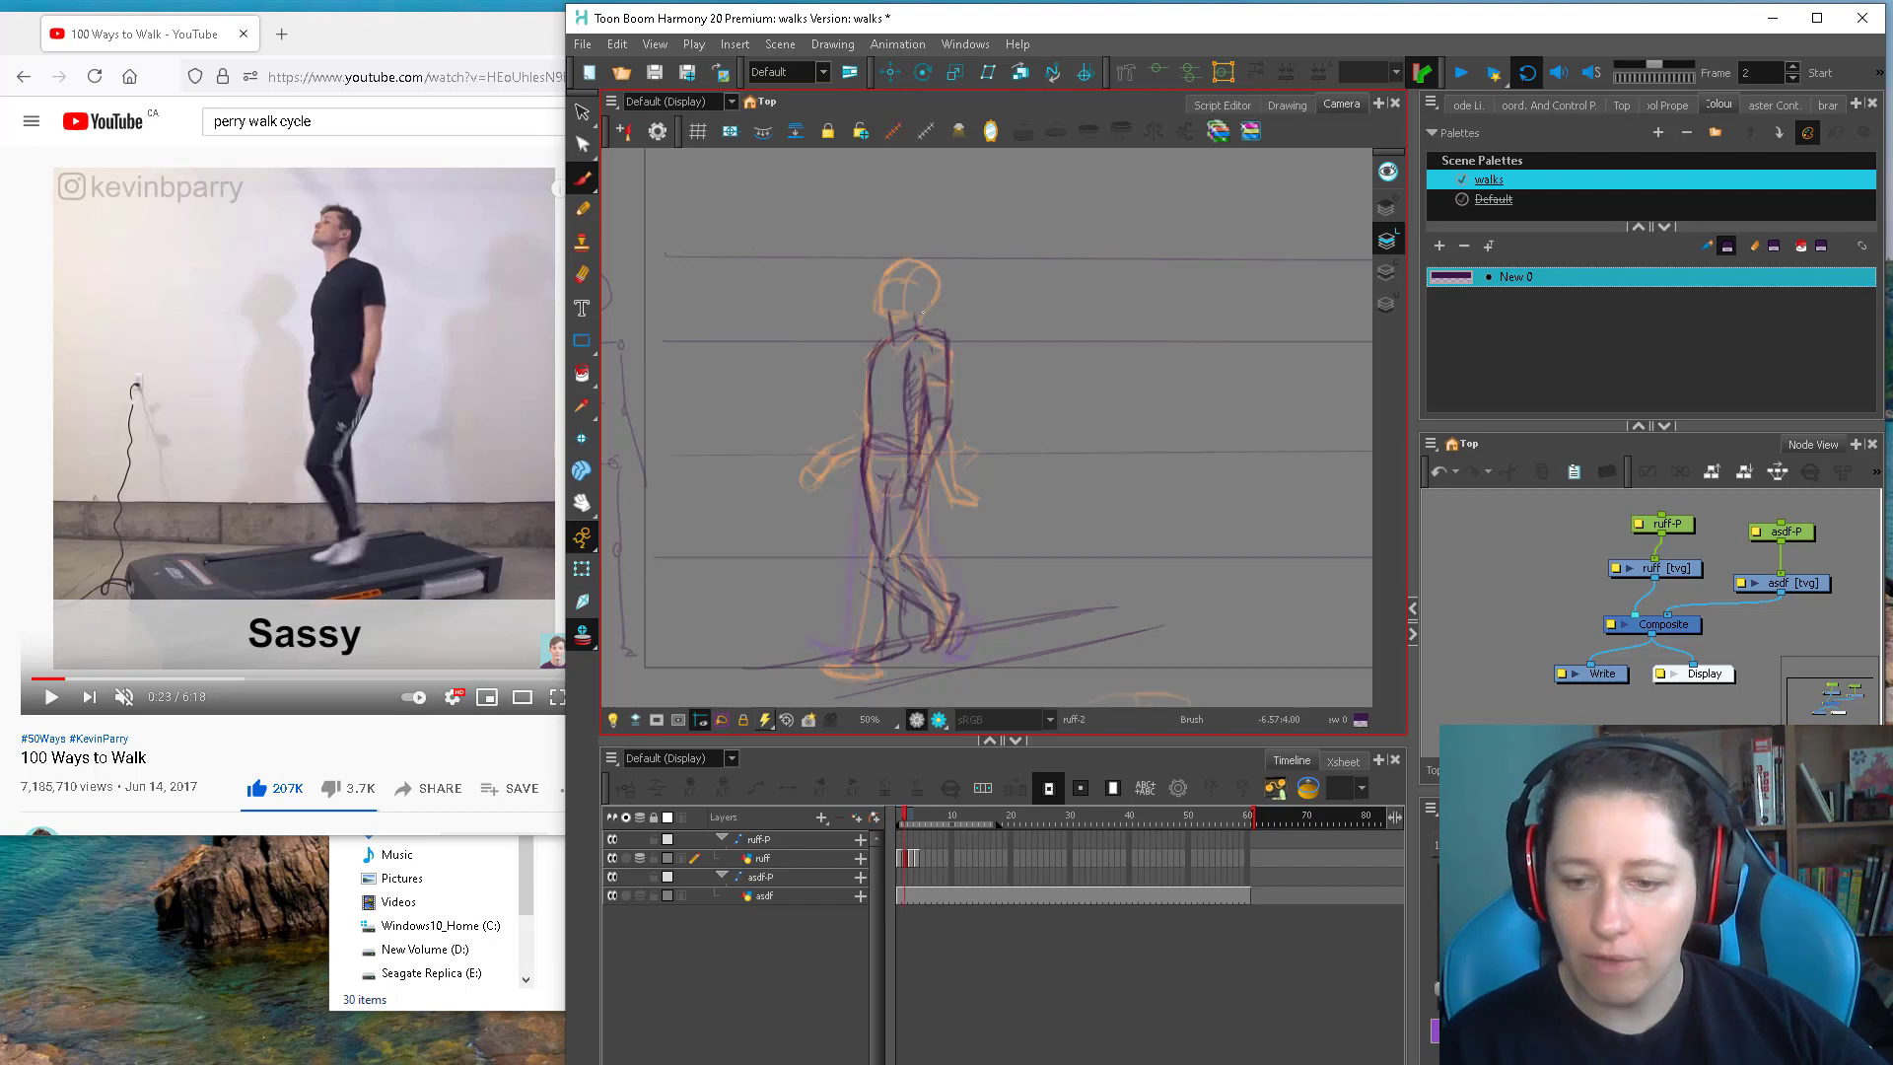
# Go to frame 1, step the reference video back and forth to the wide-stride contact pose, and return to Harmony
pyautogui.press(',')
pyautogui.click(461, 192)
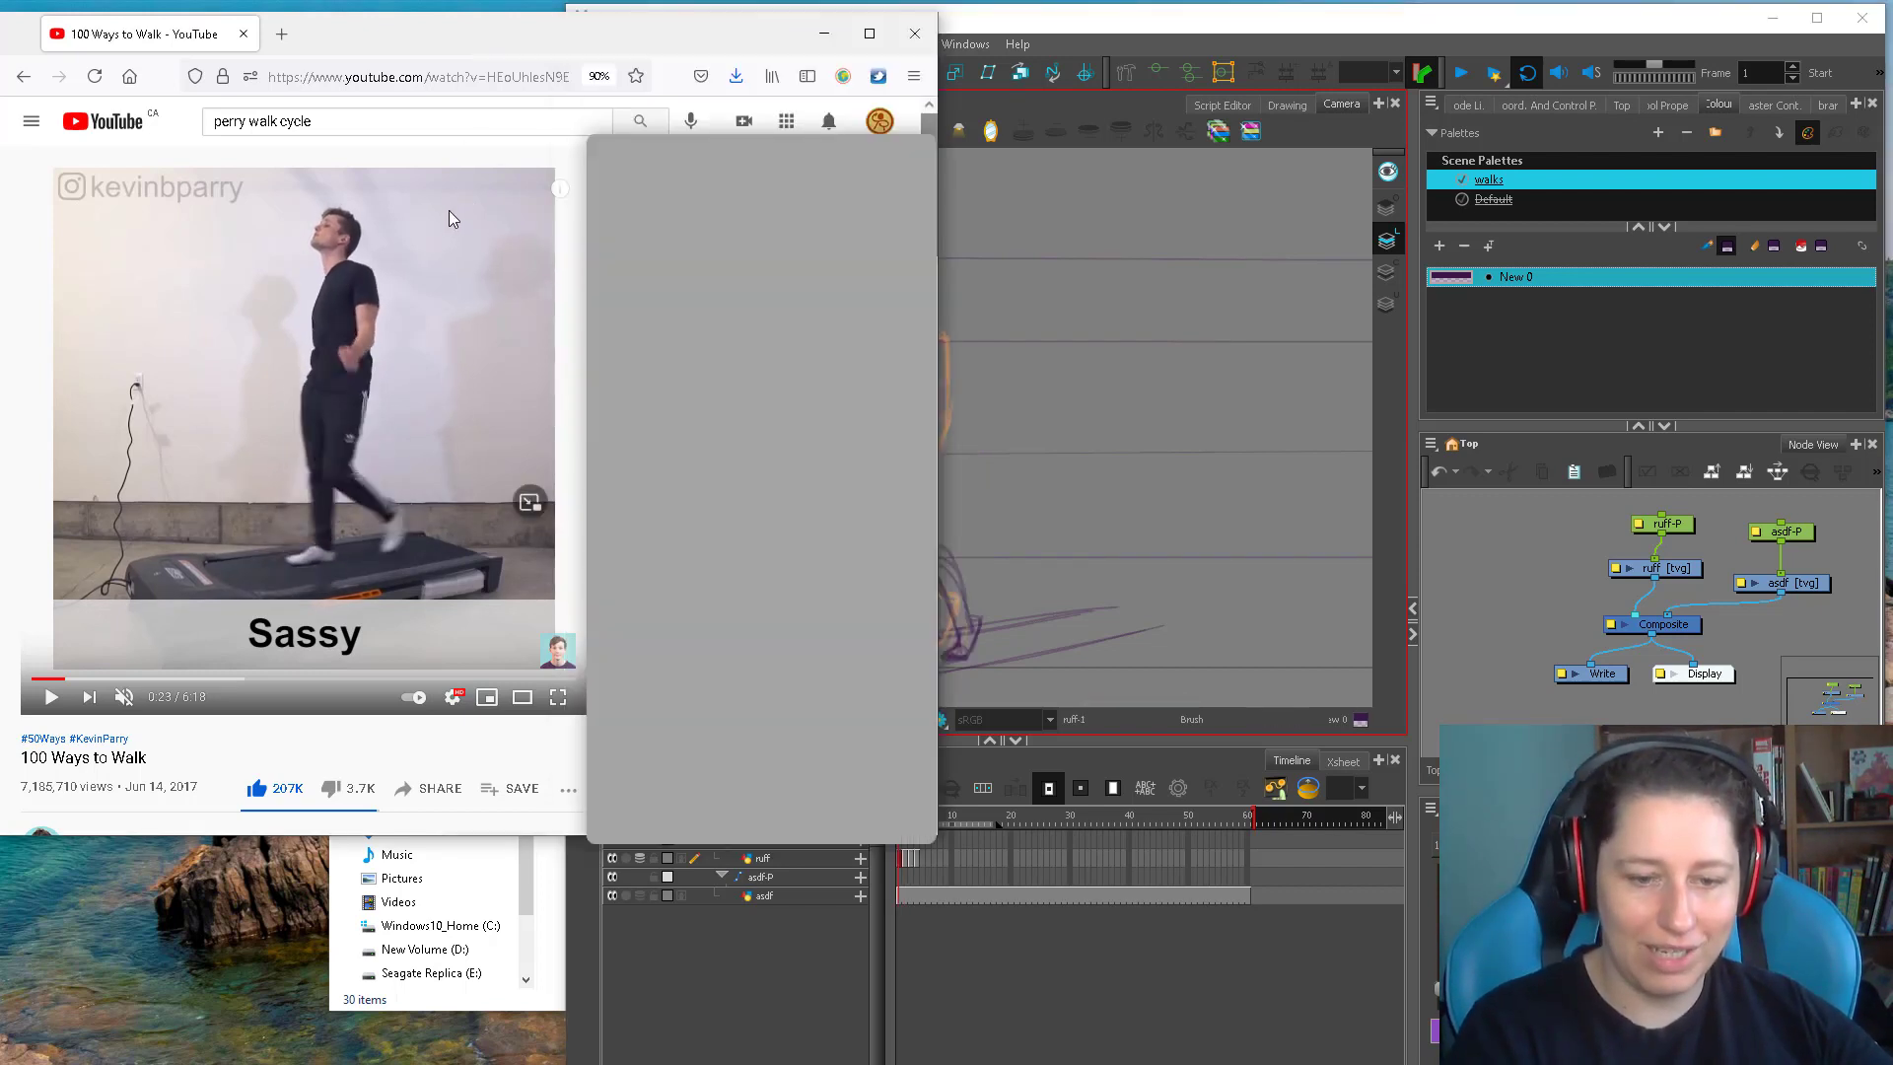
pyautogui.press(',')
pyautogui.press(',')
pyautogui.press(',')
pyautogui.press(',')
pyautogui.press(',')
pyautogui.press(',')
pyautogui.press(',')
pyautogui.press(',')
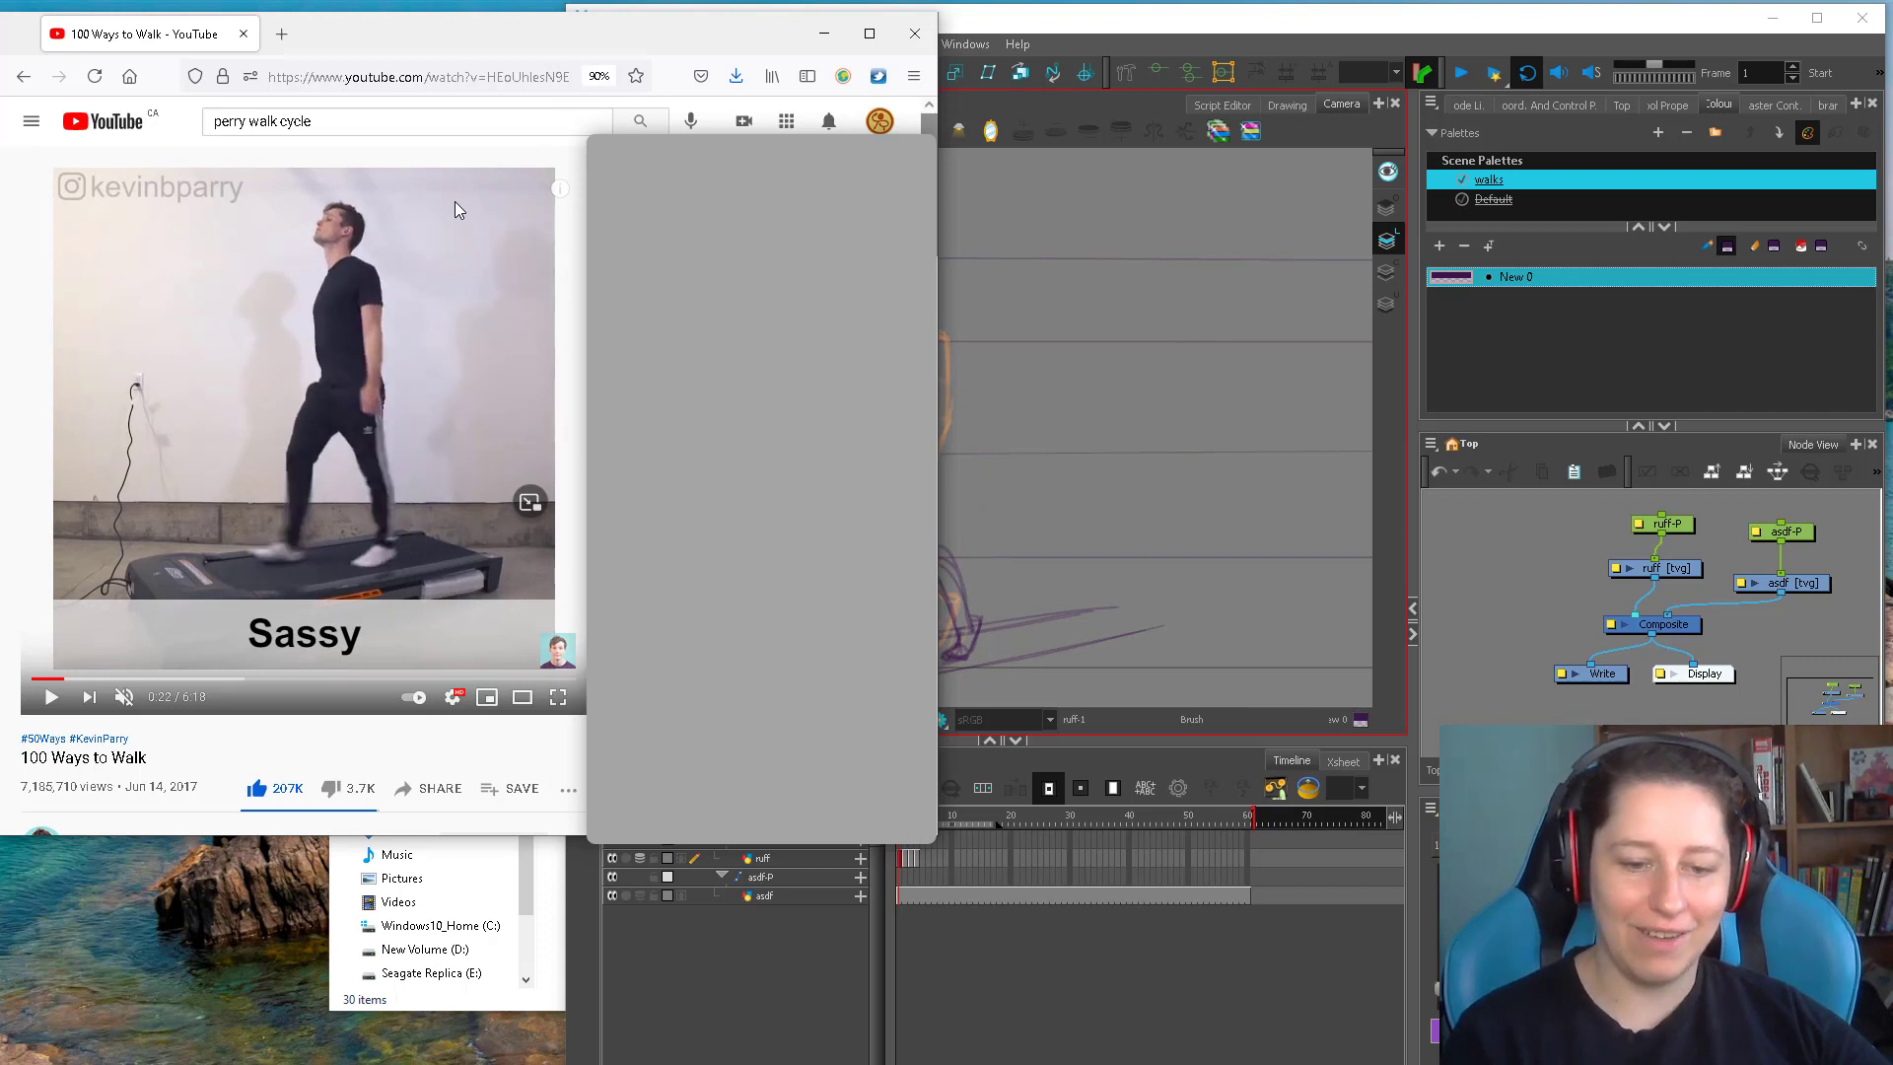
pyautogui.press('.')
pyautogui.press('.')
pyautogui.press('.')
pyautogui.press('.')
pyautogui.press('.')
pyautogui.press('.')
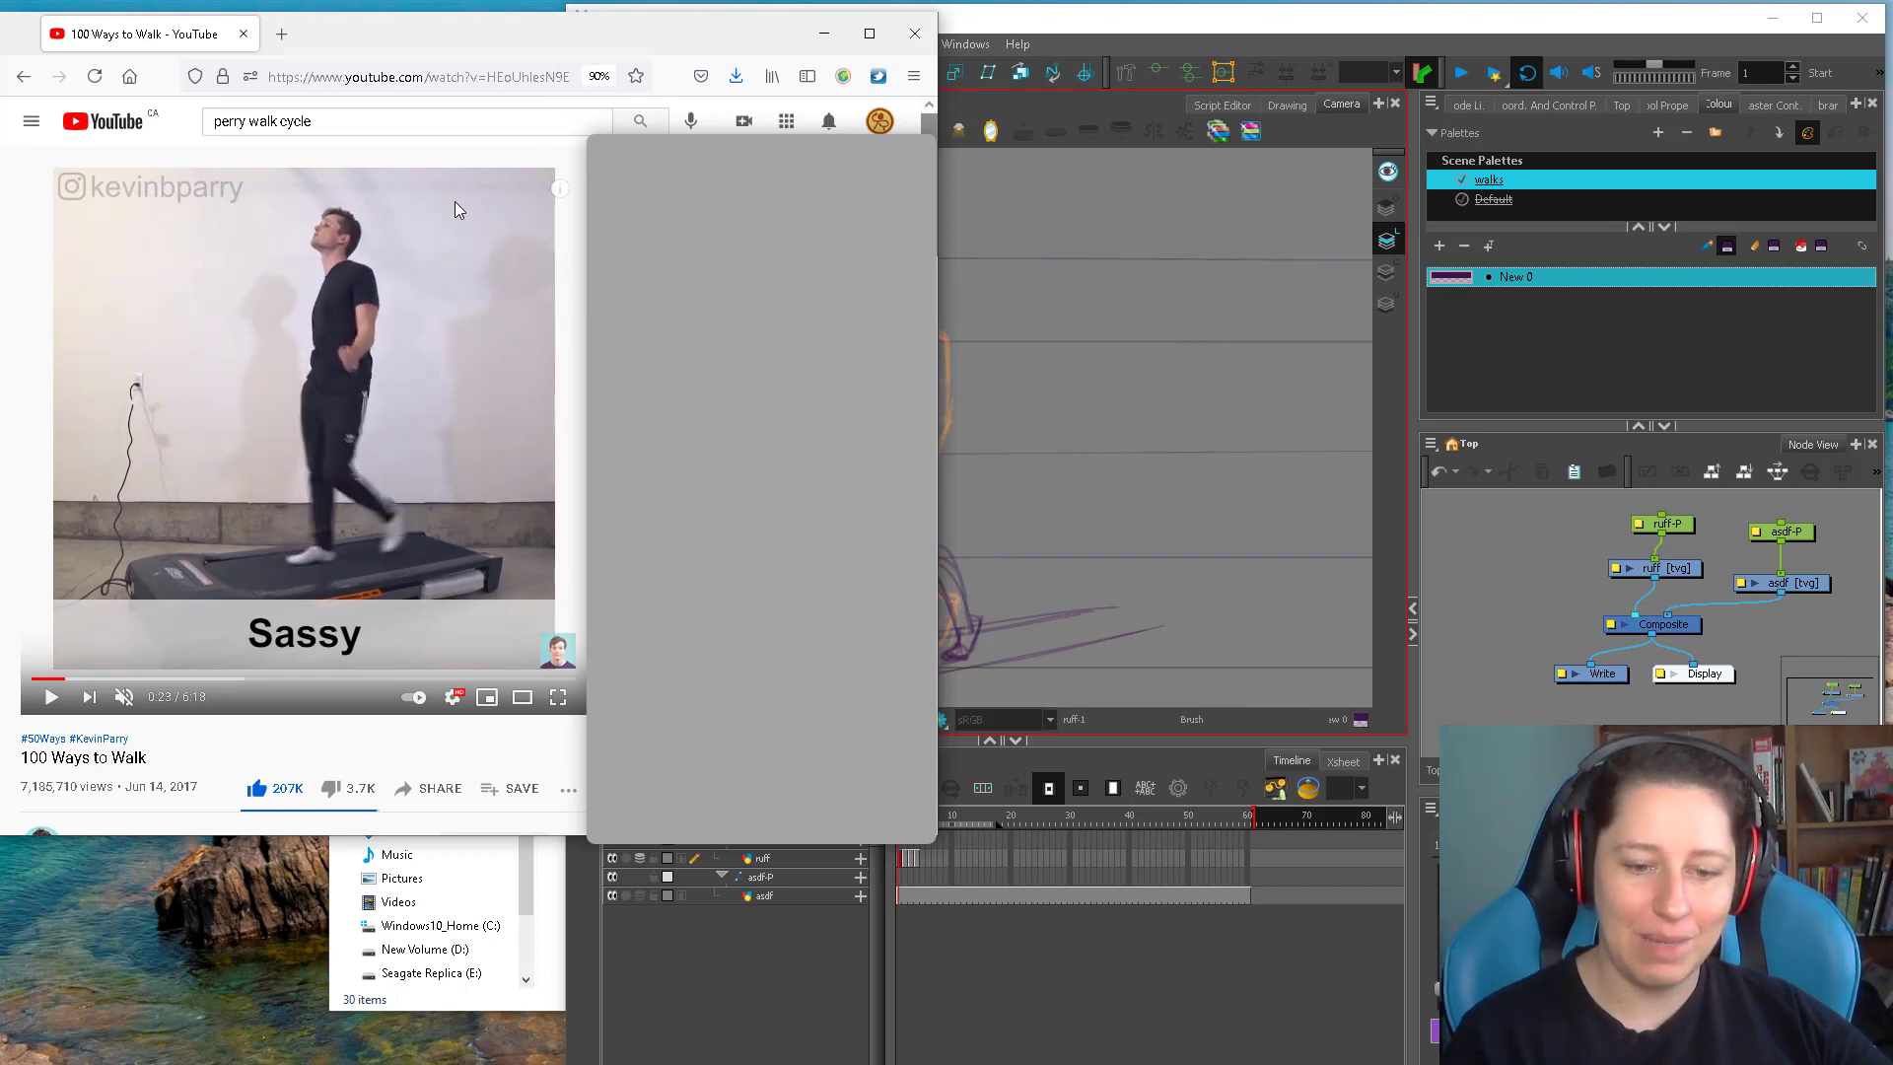
pyautogui.press('.')
pyautogui.press('.')
pyautogui.press('.')
pyautogui.press('.')
pyautogui.press('.')
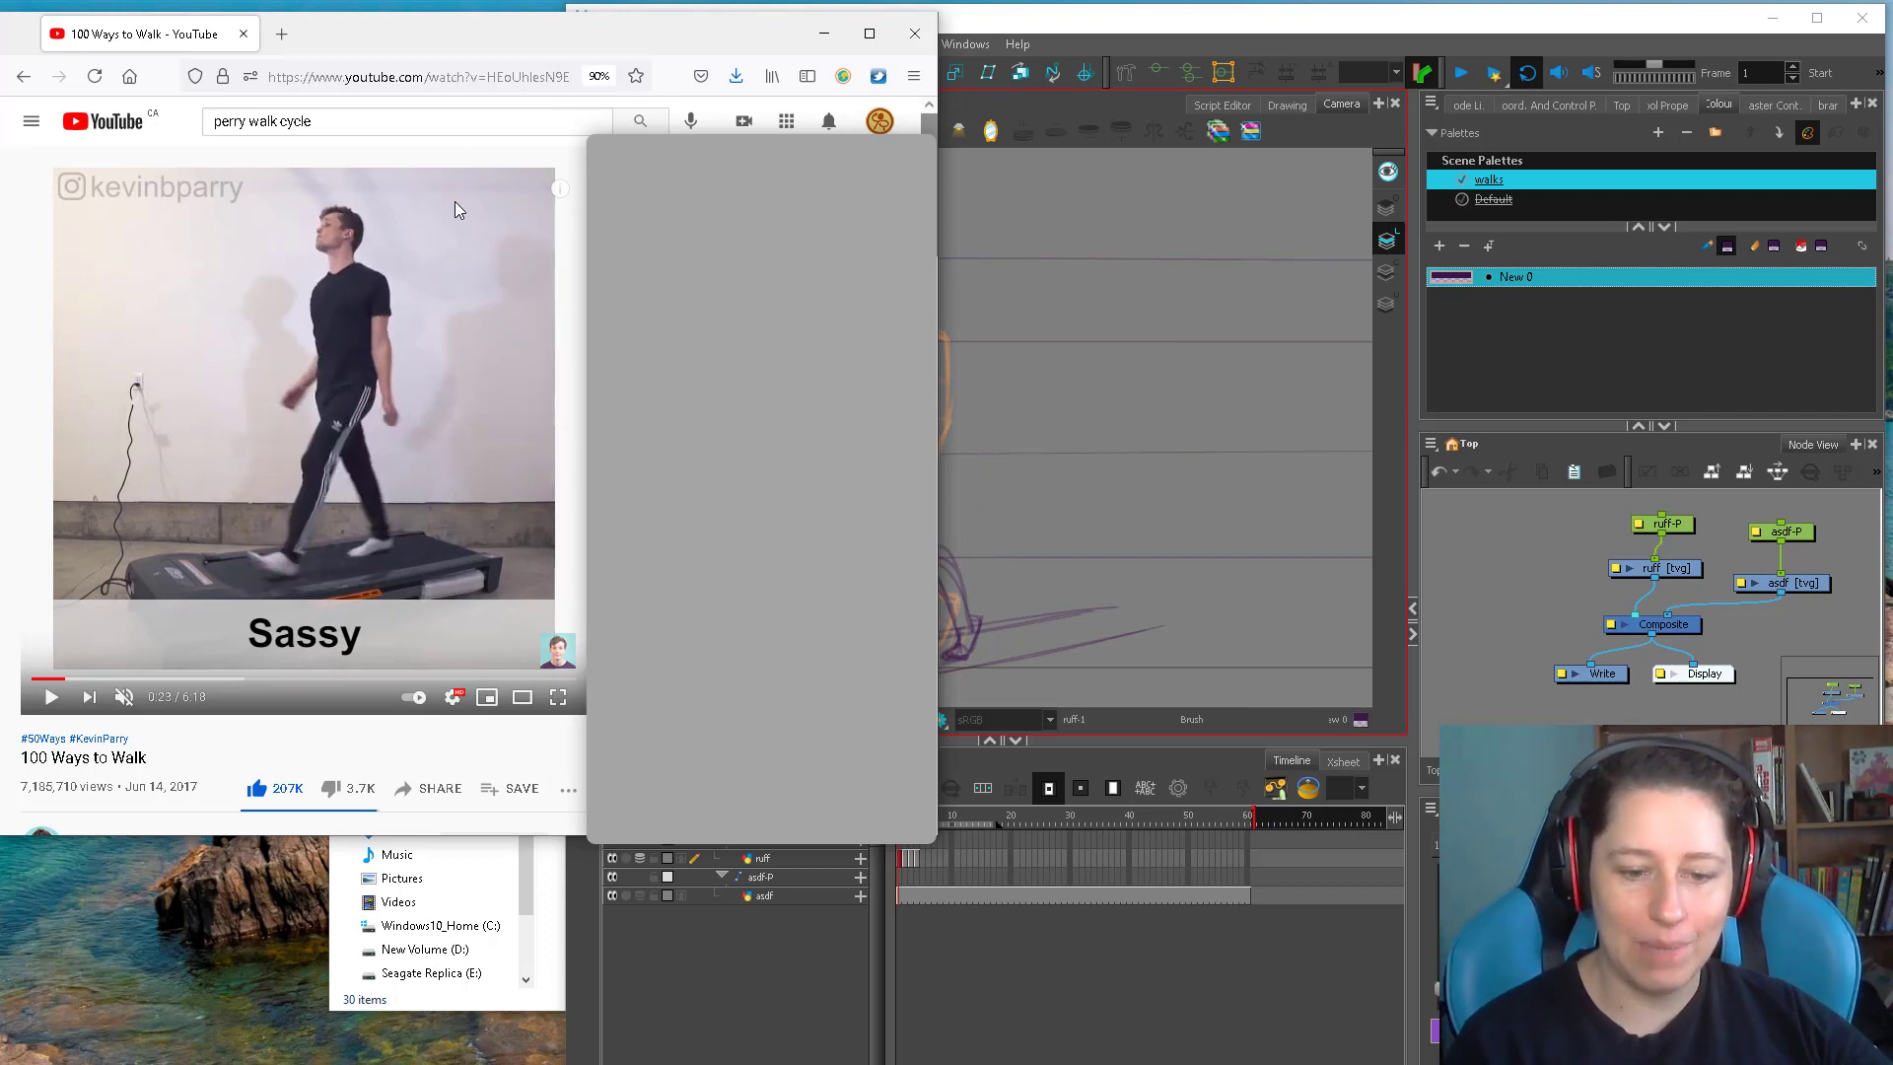
pyautogui.press(',')
pyautogui.click(1439, 530)
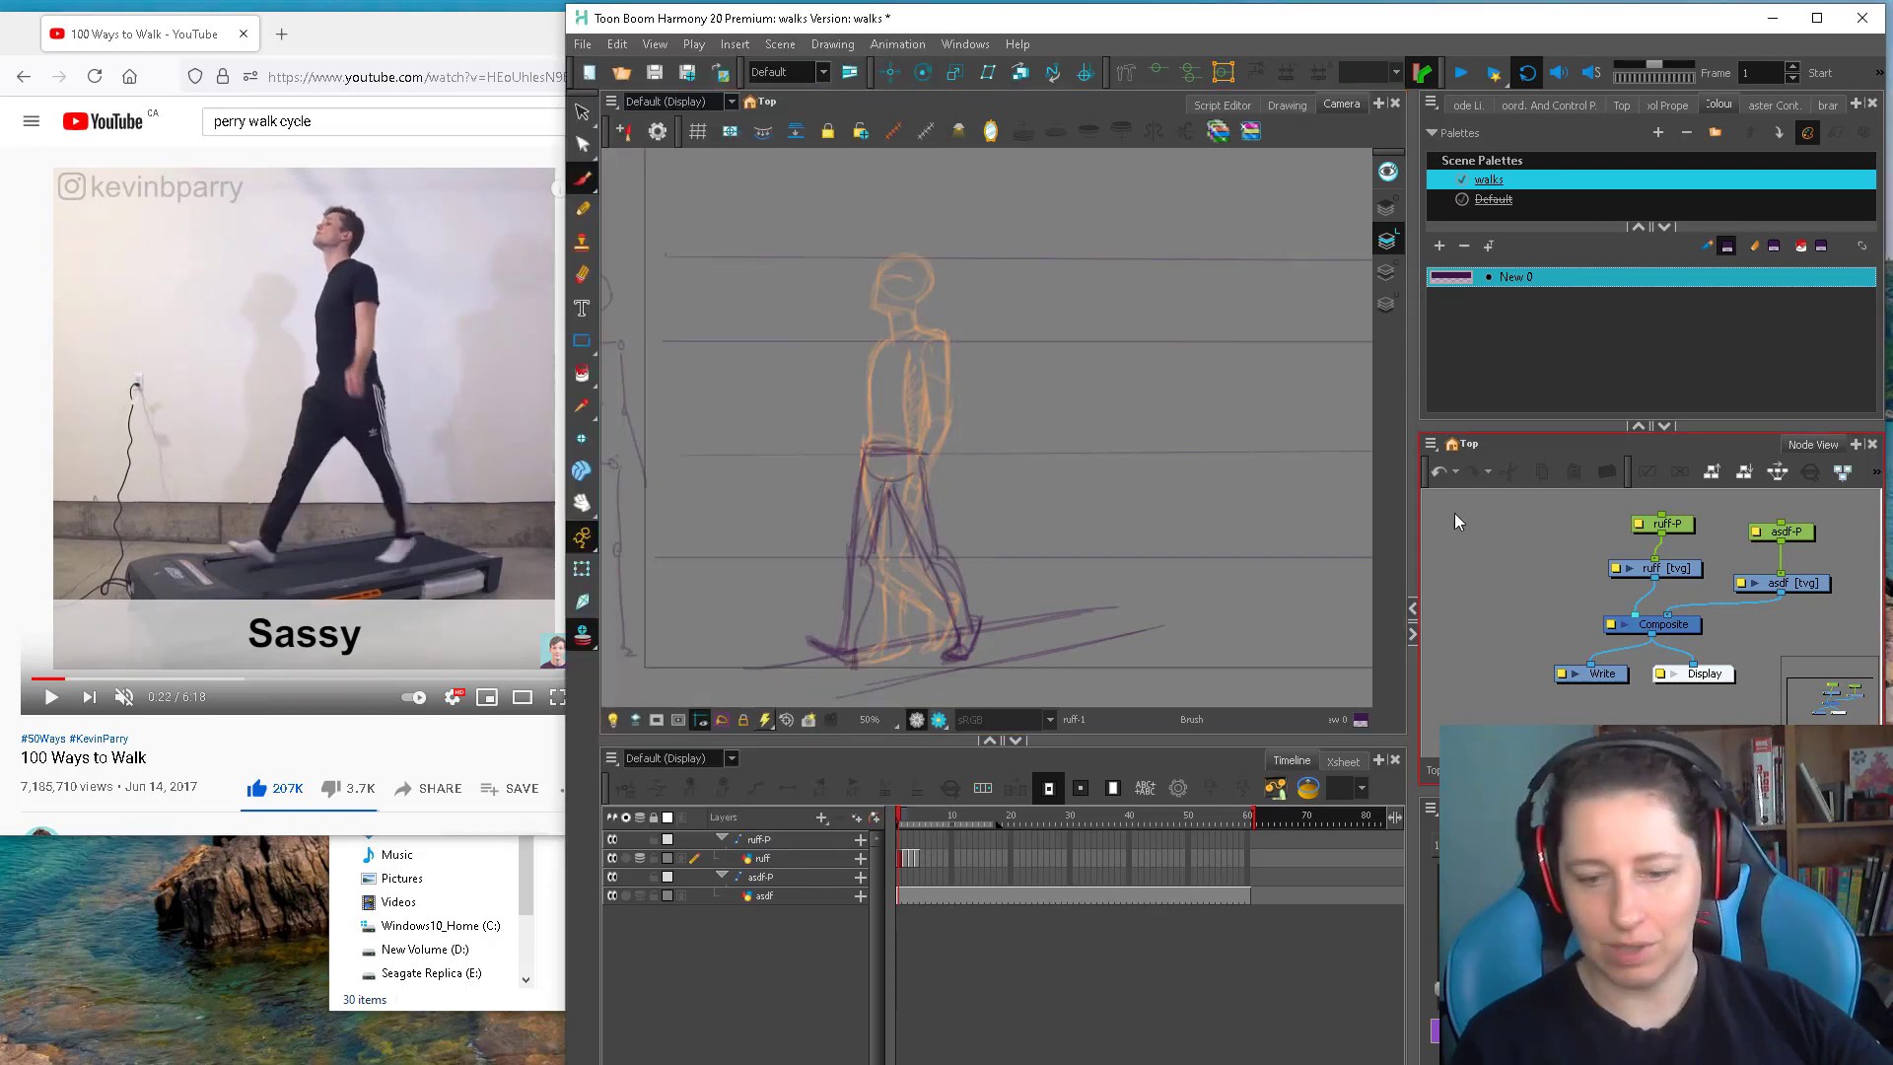
# Draw frame 1's head, torso and bent near arm with the hand at the waist, comparing it with frame 2
pyautogui.press('.')
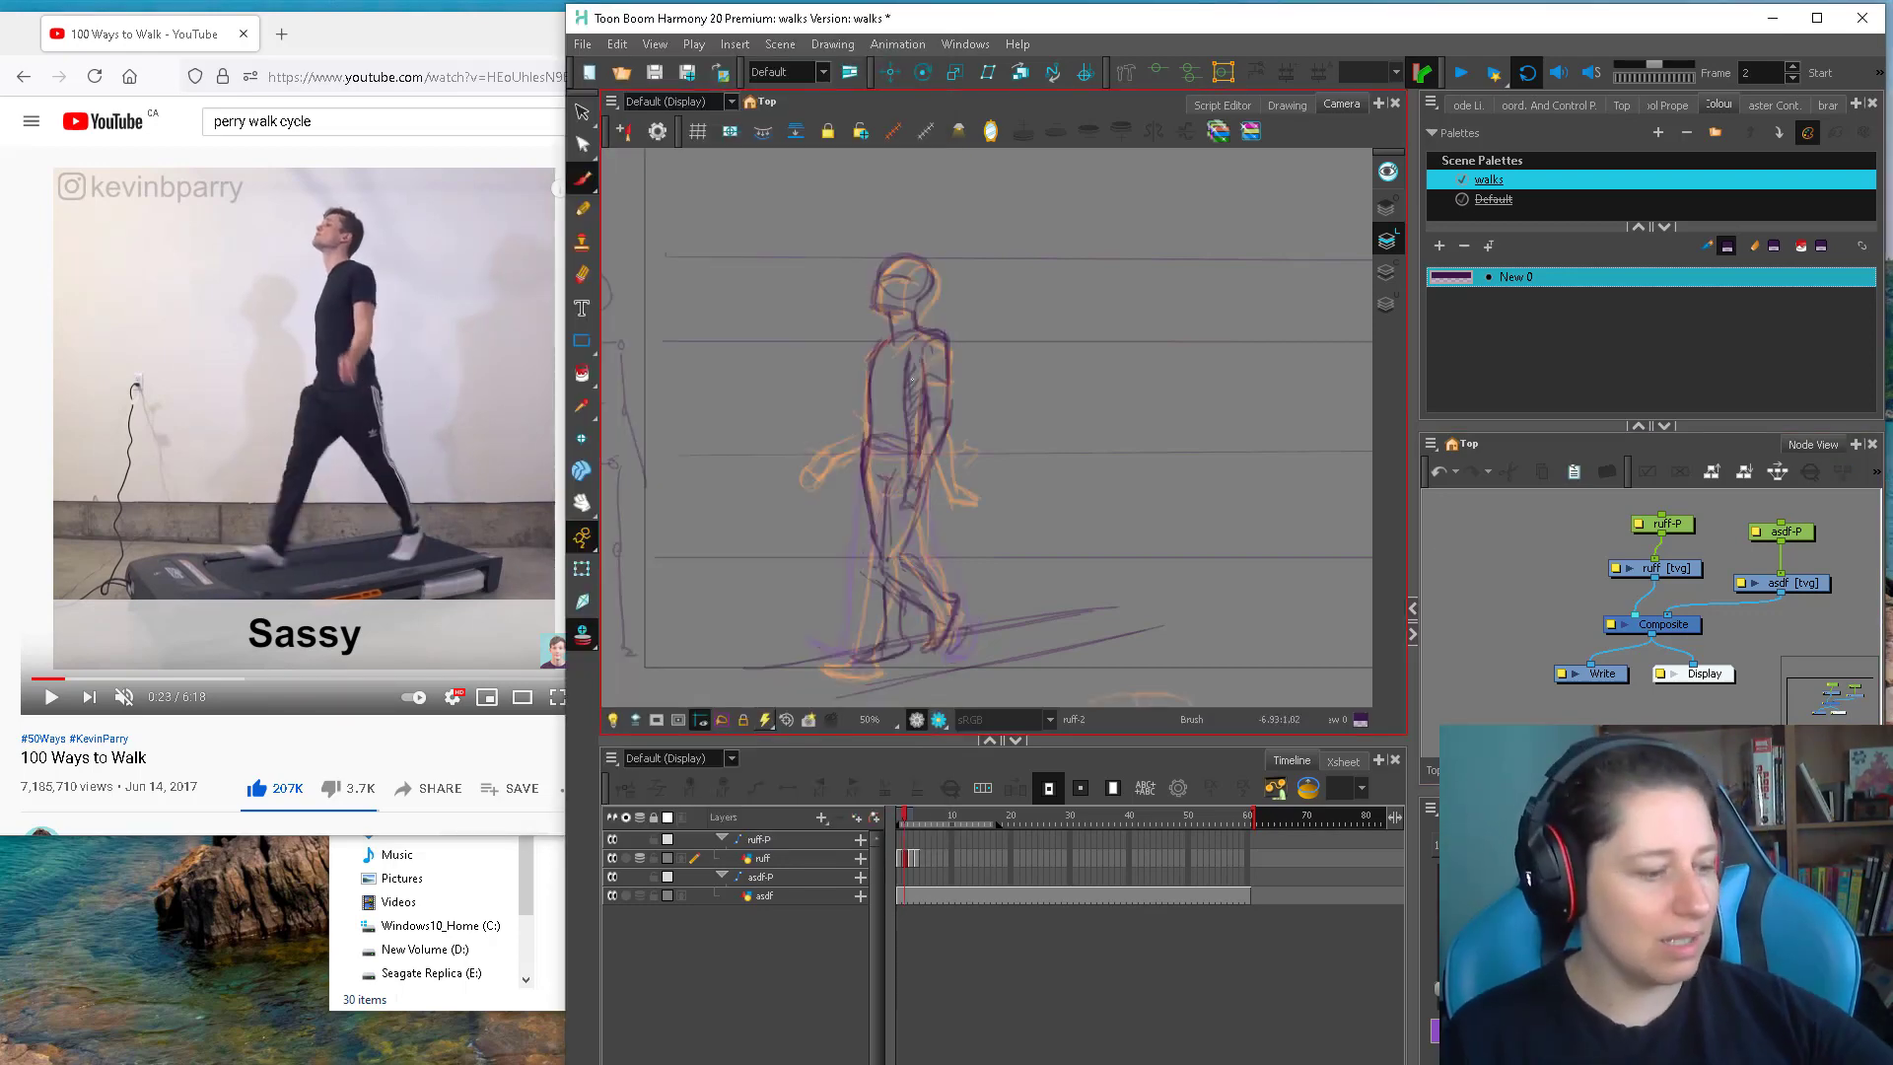
pyautogui.press(',')
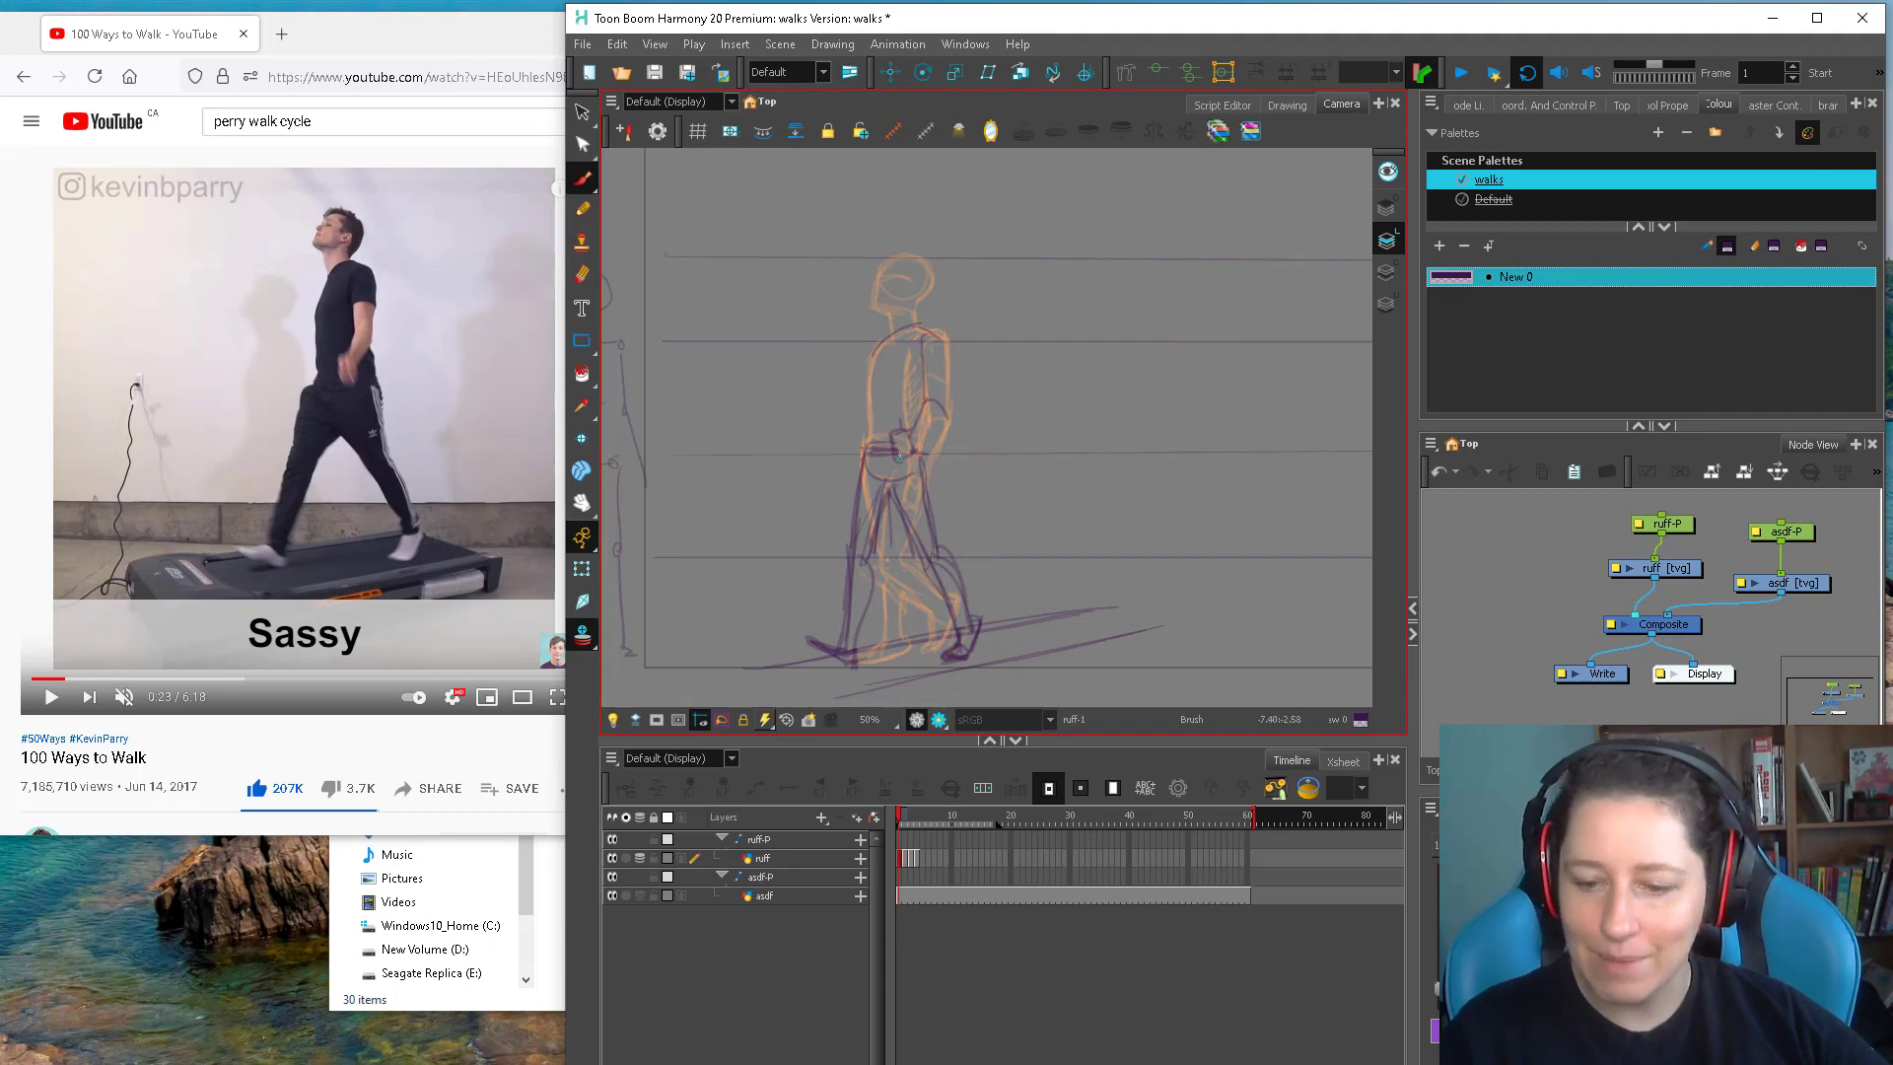
pyautogui.moveTo(899, 455)
pyautogui.mouseDown()
pyautogui.moveTo(928, 397)
pyautogui.moveTo(951, 424)
pyautogui.mouseUp()
pyautogui.moveTo(938, 345)
pyautogui.mouseDown()
pyautogui.moveTo(943, 411)
pyautogui.moveTo(914, 451)
pyautogui.moveTo(944, 363)
pyautogui.mouseUp()
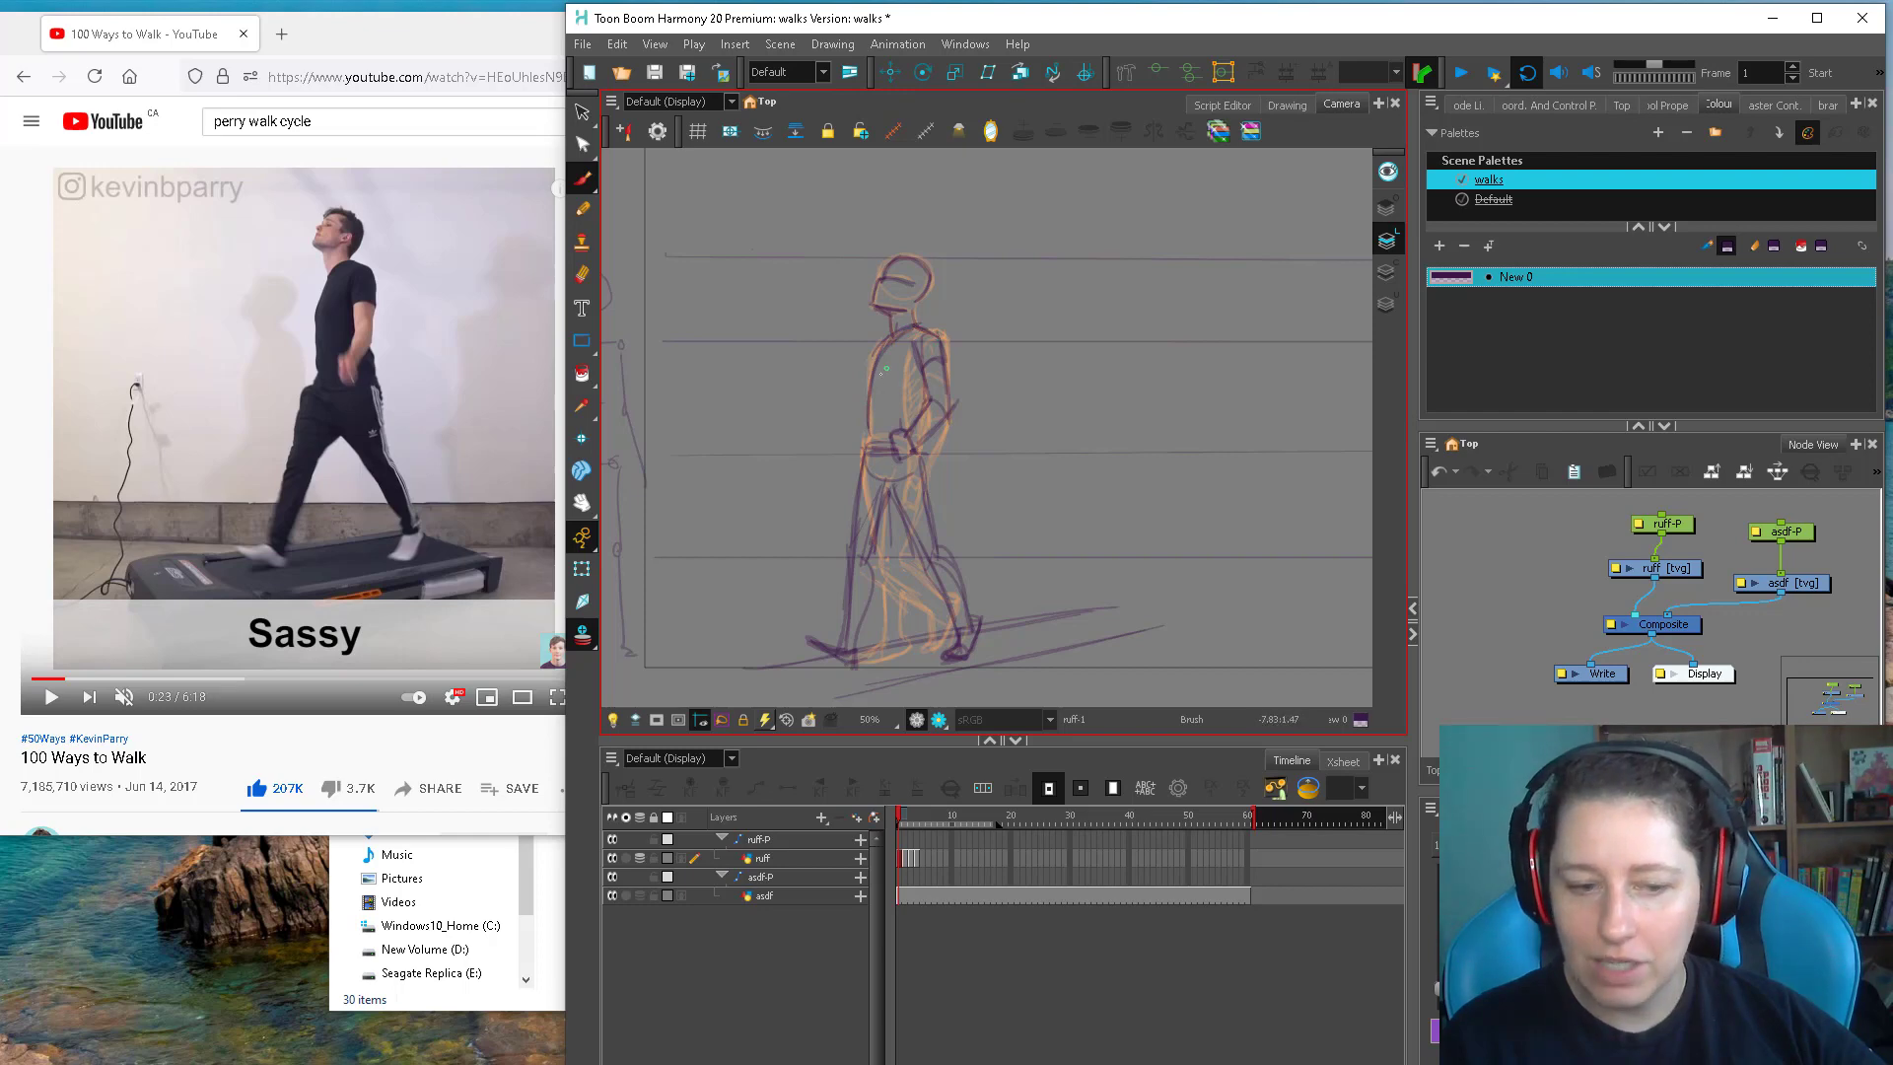
# Extend the exposure of the ruff layer's four key drawings to 6 frames each and play the animation
pyautogui.click(916, 862)
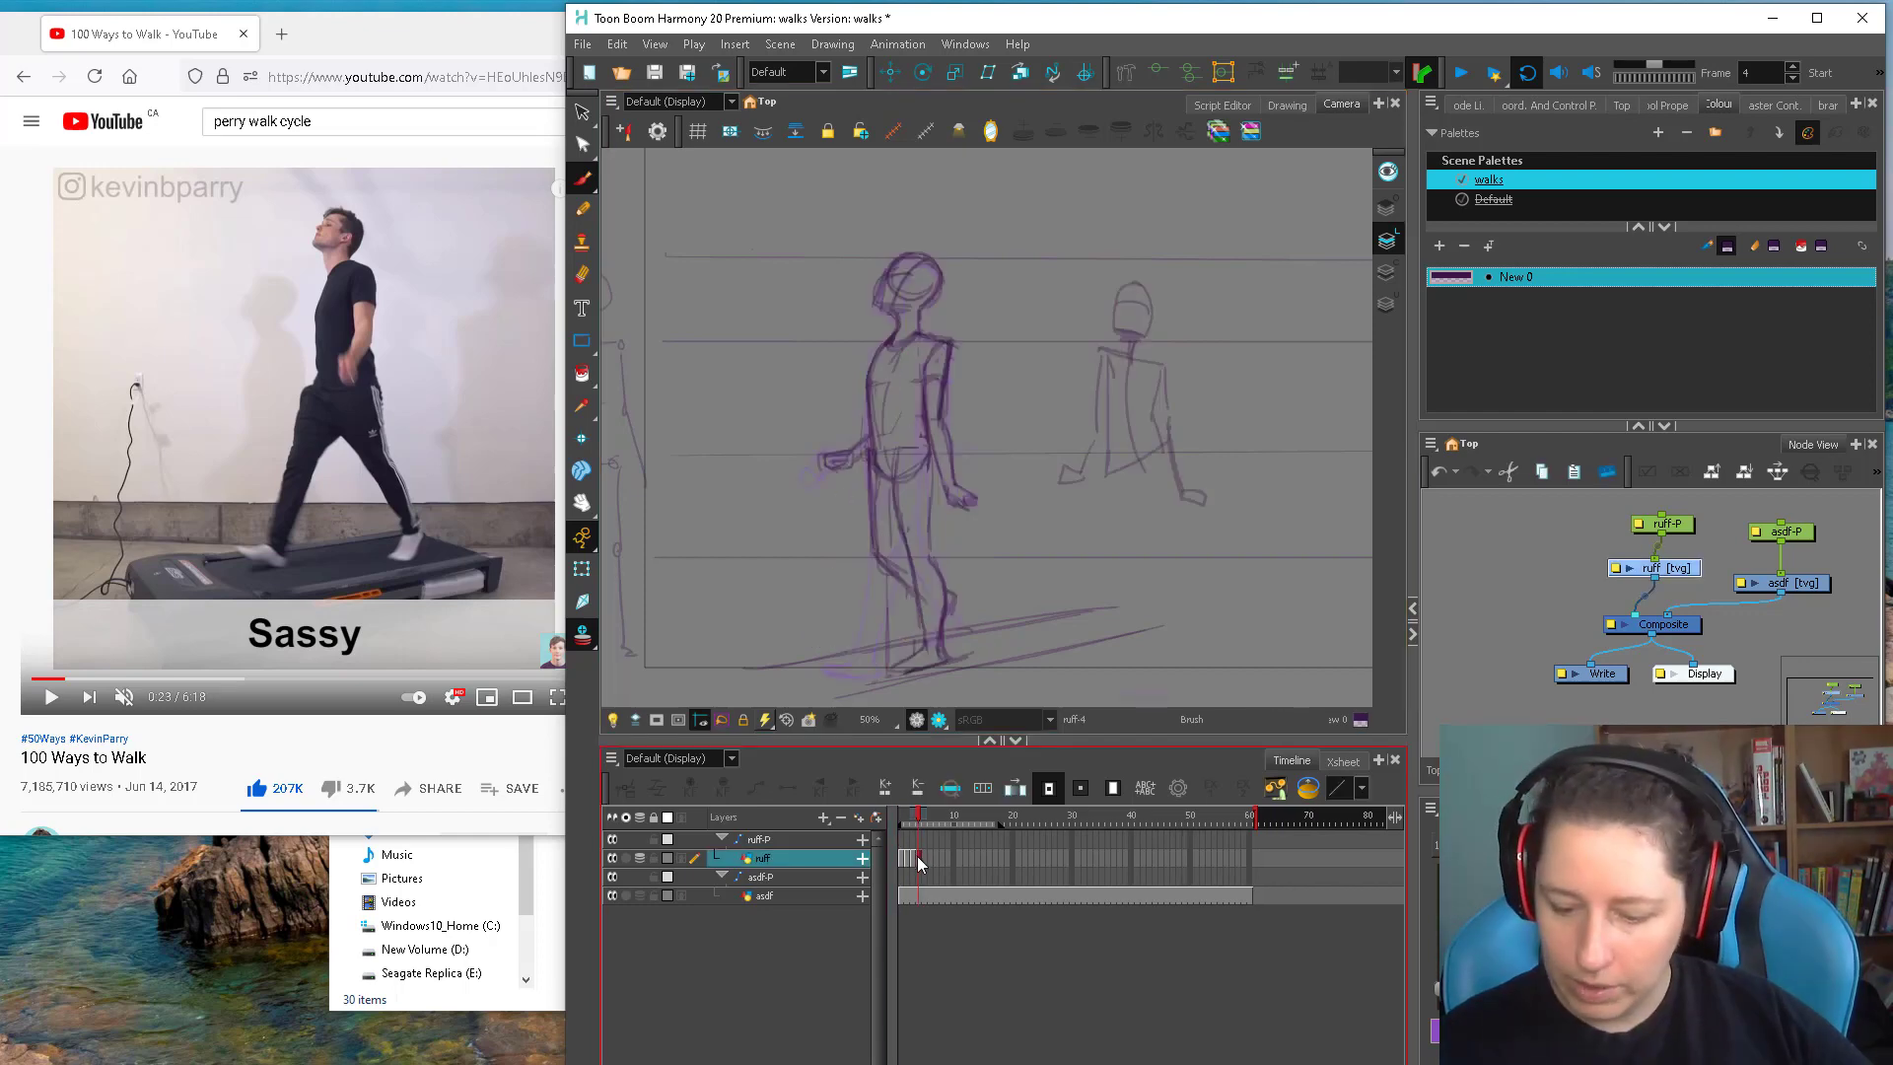
pyautogui.moveTo(905, 859); pyautogui.dragTo(920, 859)
pyautogui.rightClick(919, 860)
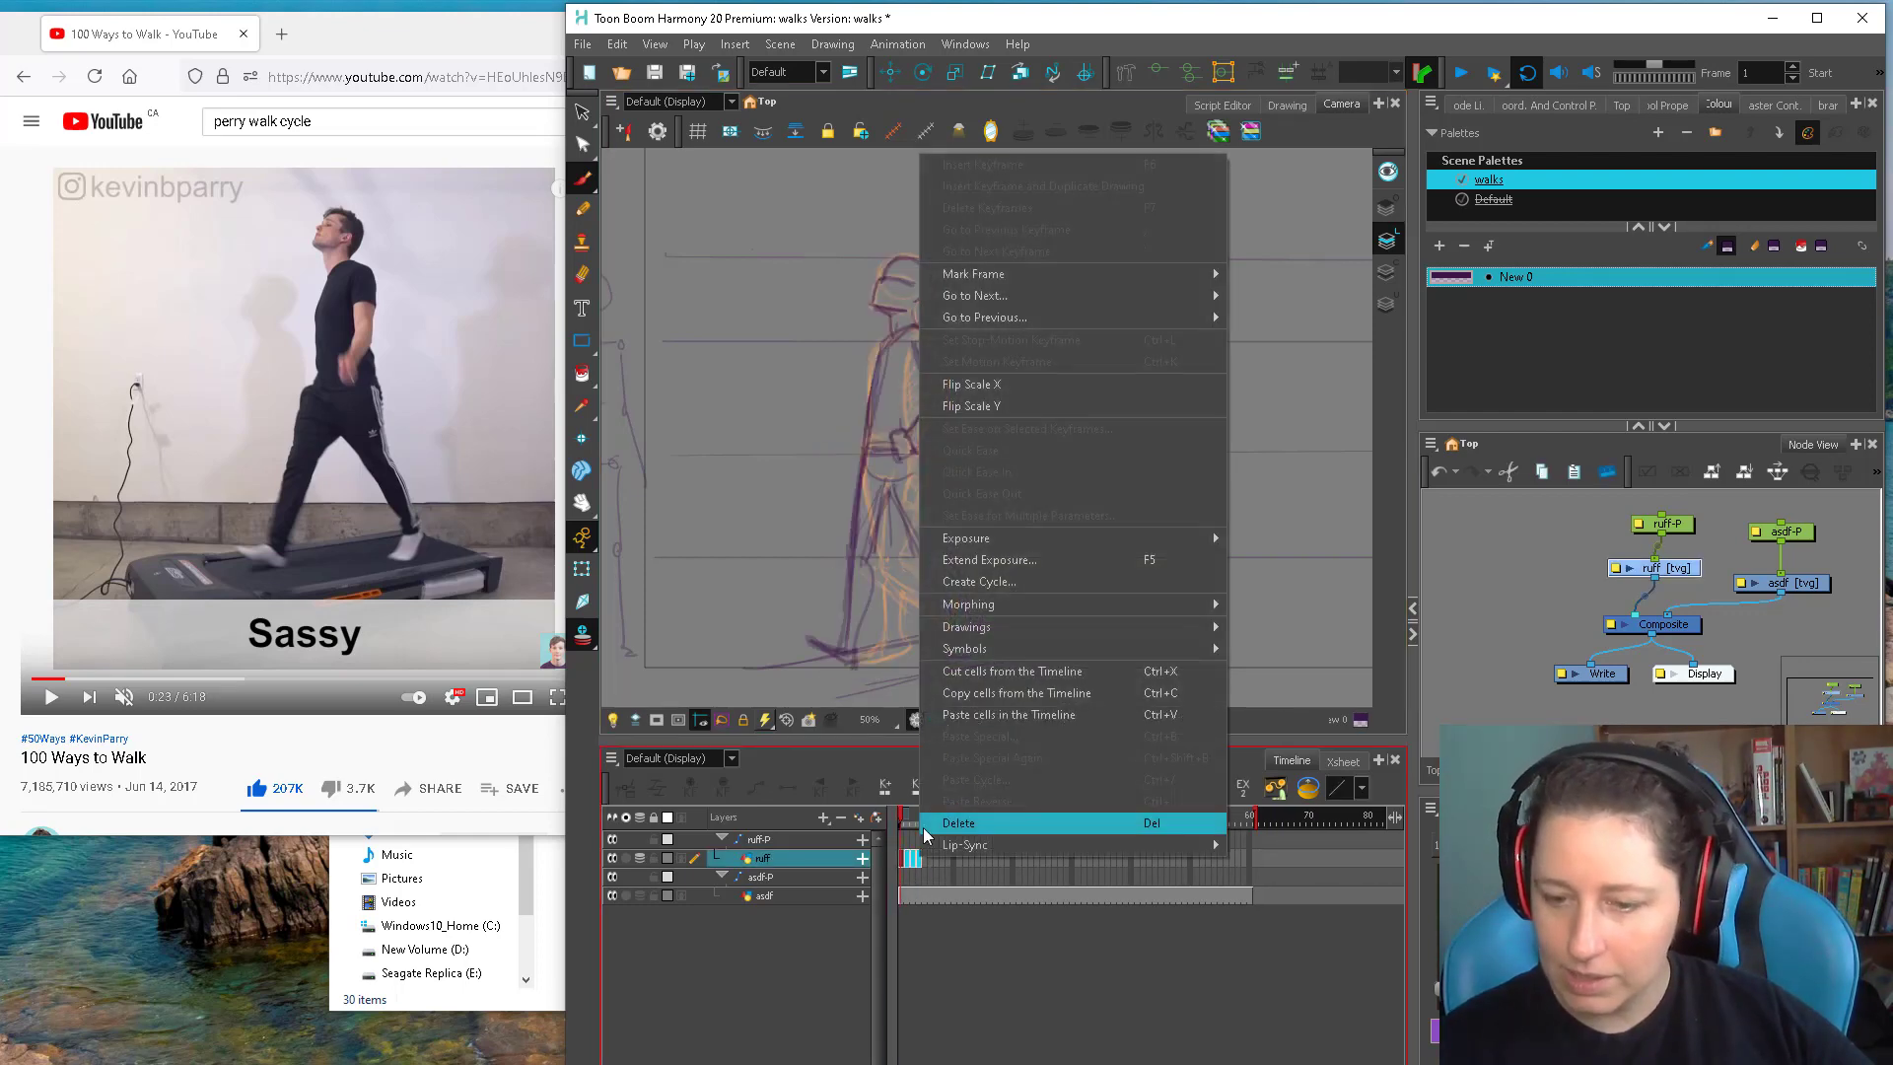
pyautogui.click(1148, 559)
pyautogui.click(1226, 609)
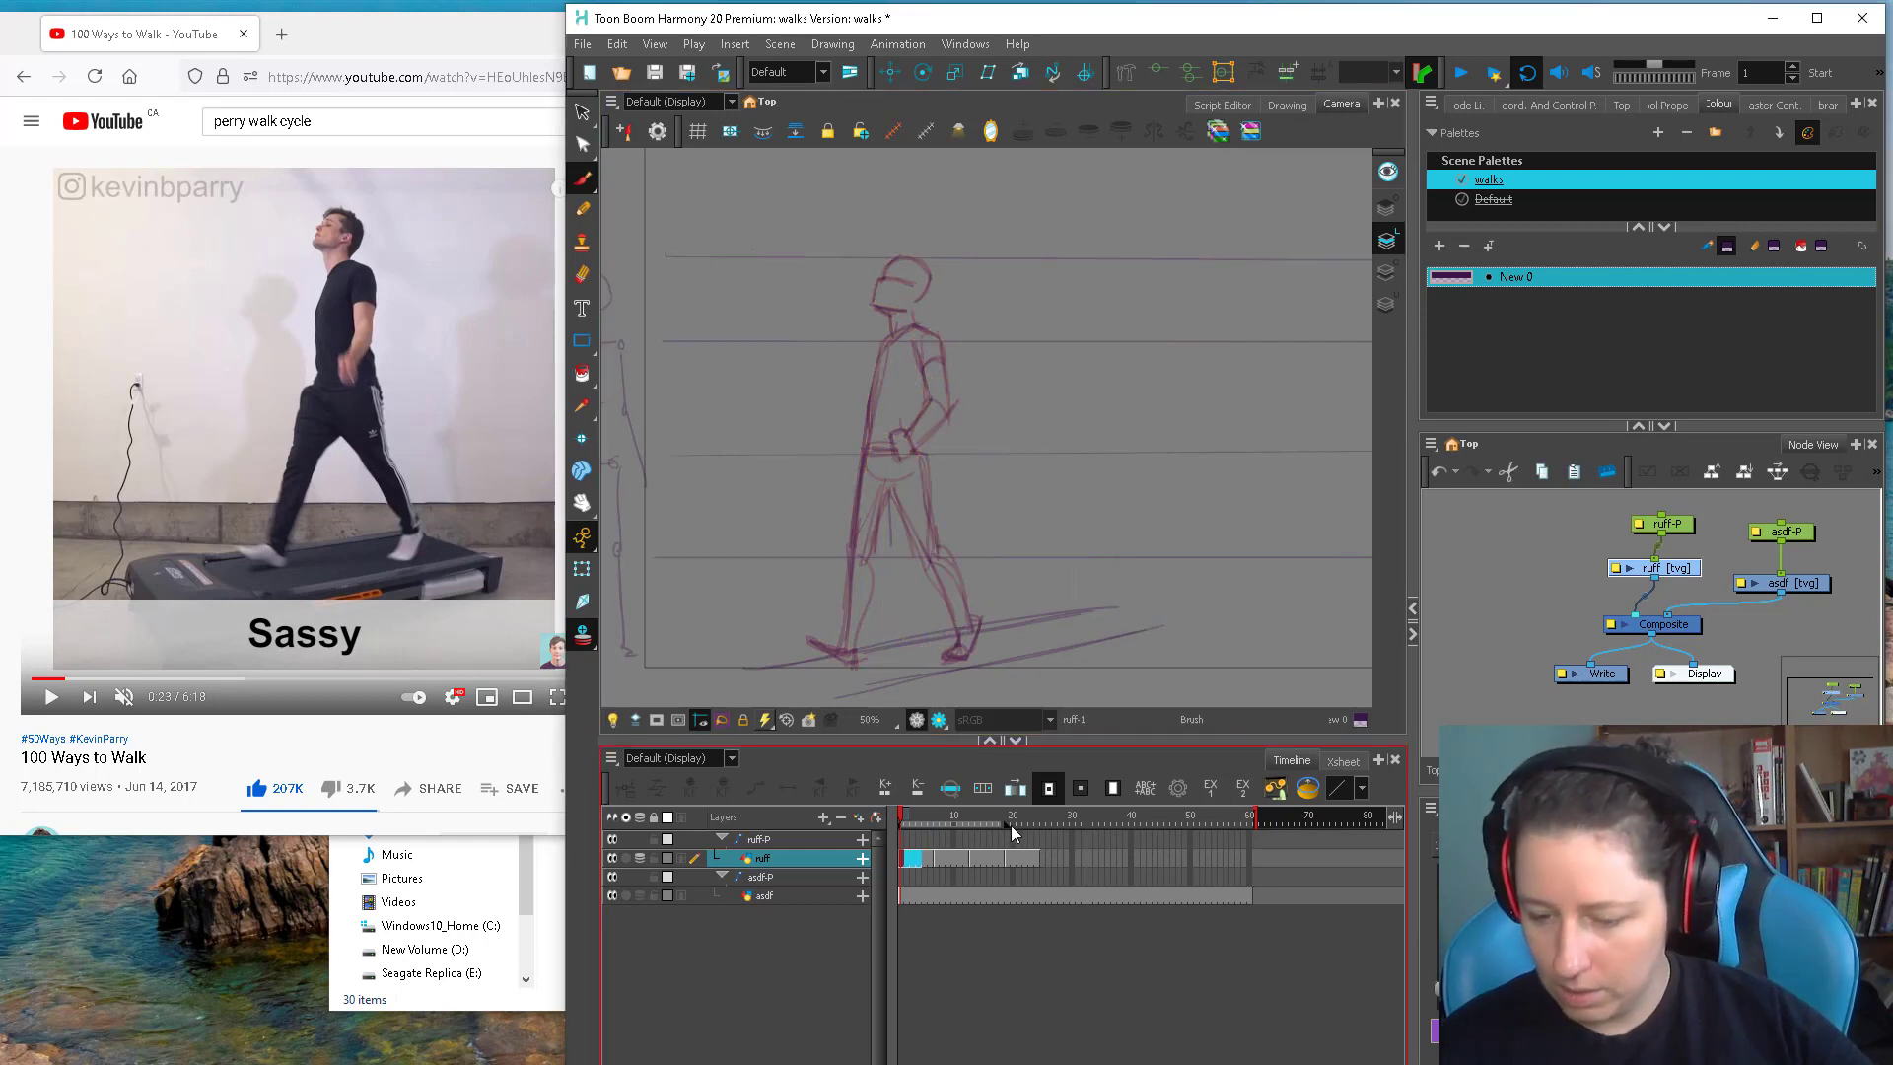
pyautogui.click(1458, 74)
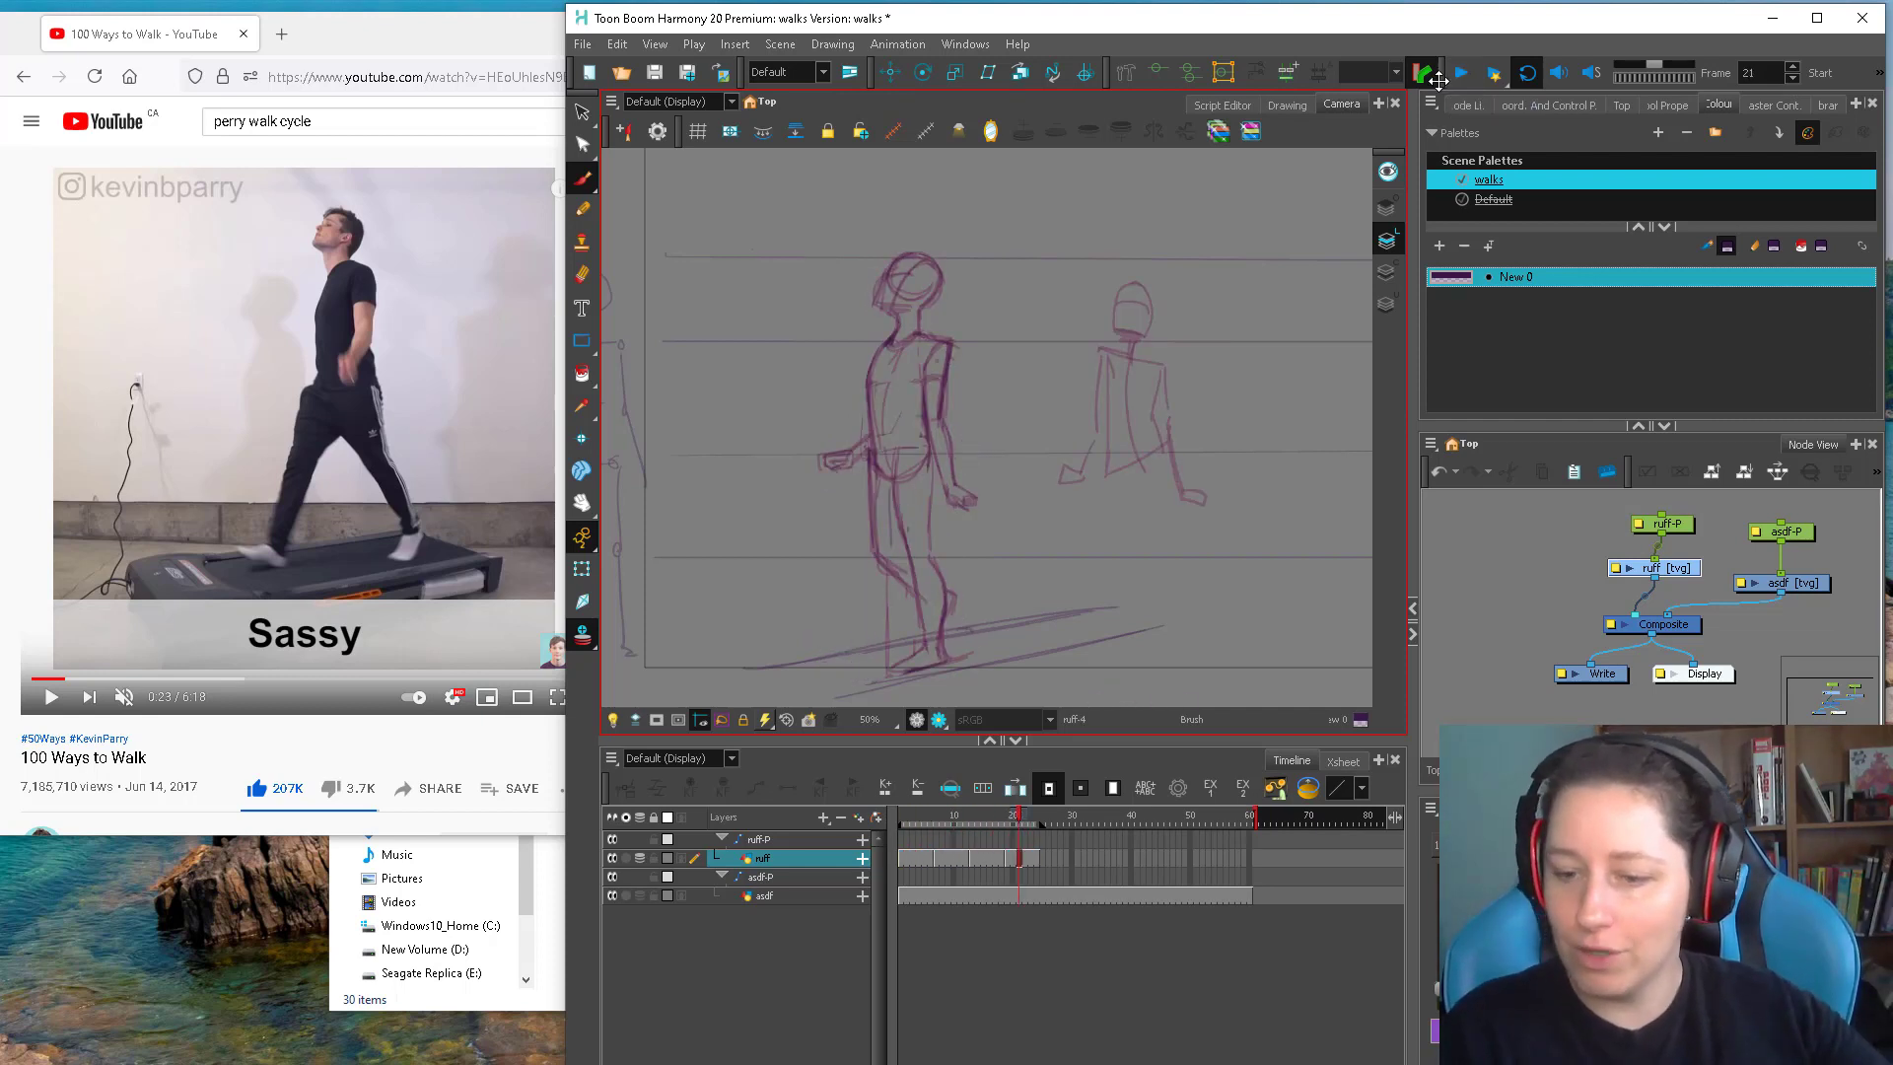
# Delete the extra front-view upper-body sketch beside the figure on the fourth key drawing at frame 21
pyautogui.hotkey('alt', 's')
pyautogui.moveTo(1054, 251); pyautogui.dragTo(1217, 537)
pyautogui.press('Delete')
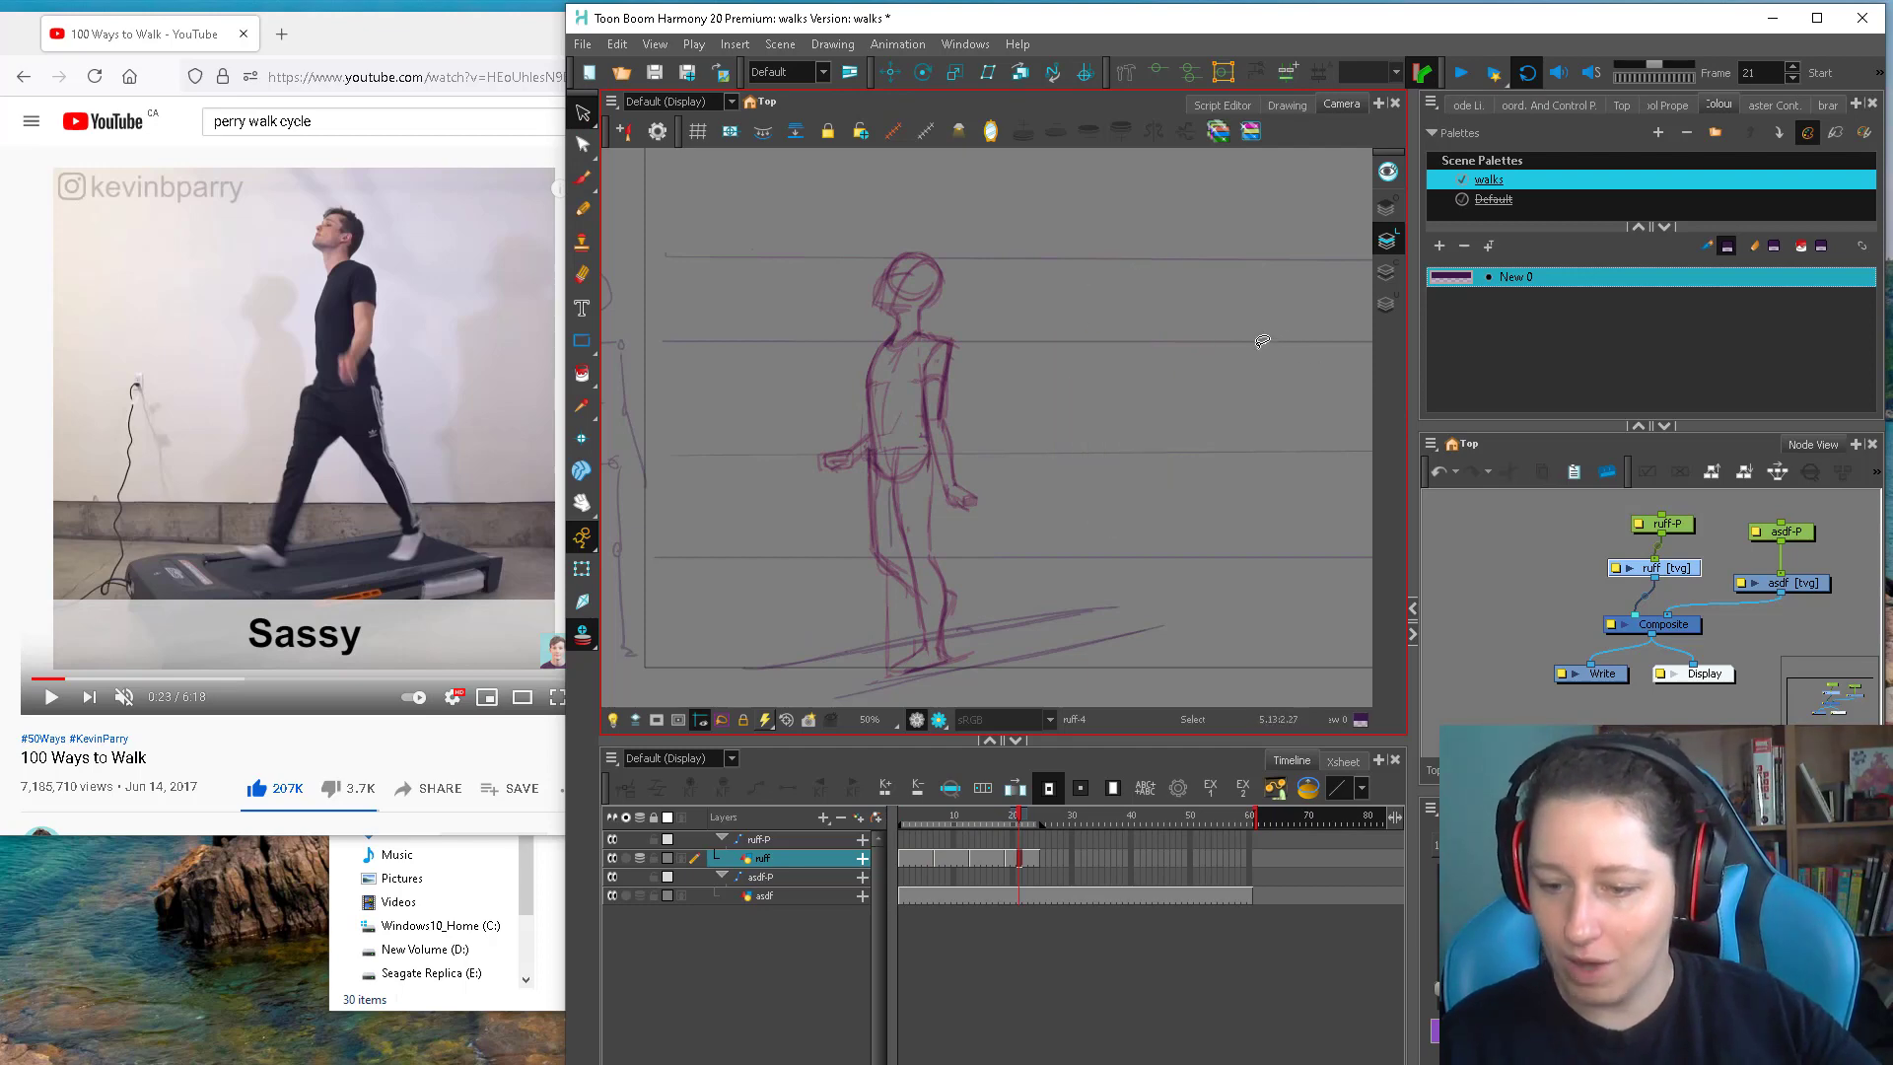
# Go to frame 1, lower the New 0 colour's opacity, and add colour New 1 with an alpha of 132
pyautogui.hotkey('alt', 'b')
pyautogui.click(899, 815)
pyautogui.doubleClick(1452, 280)
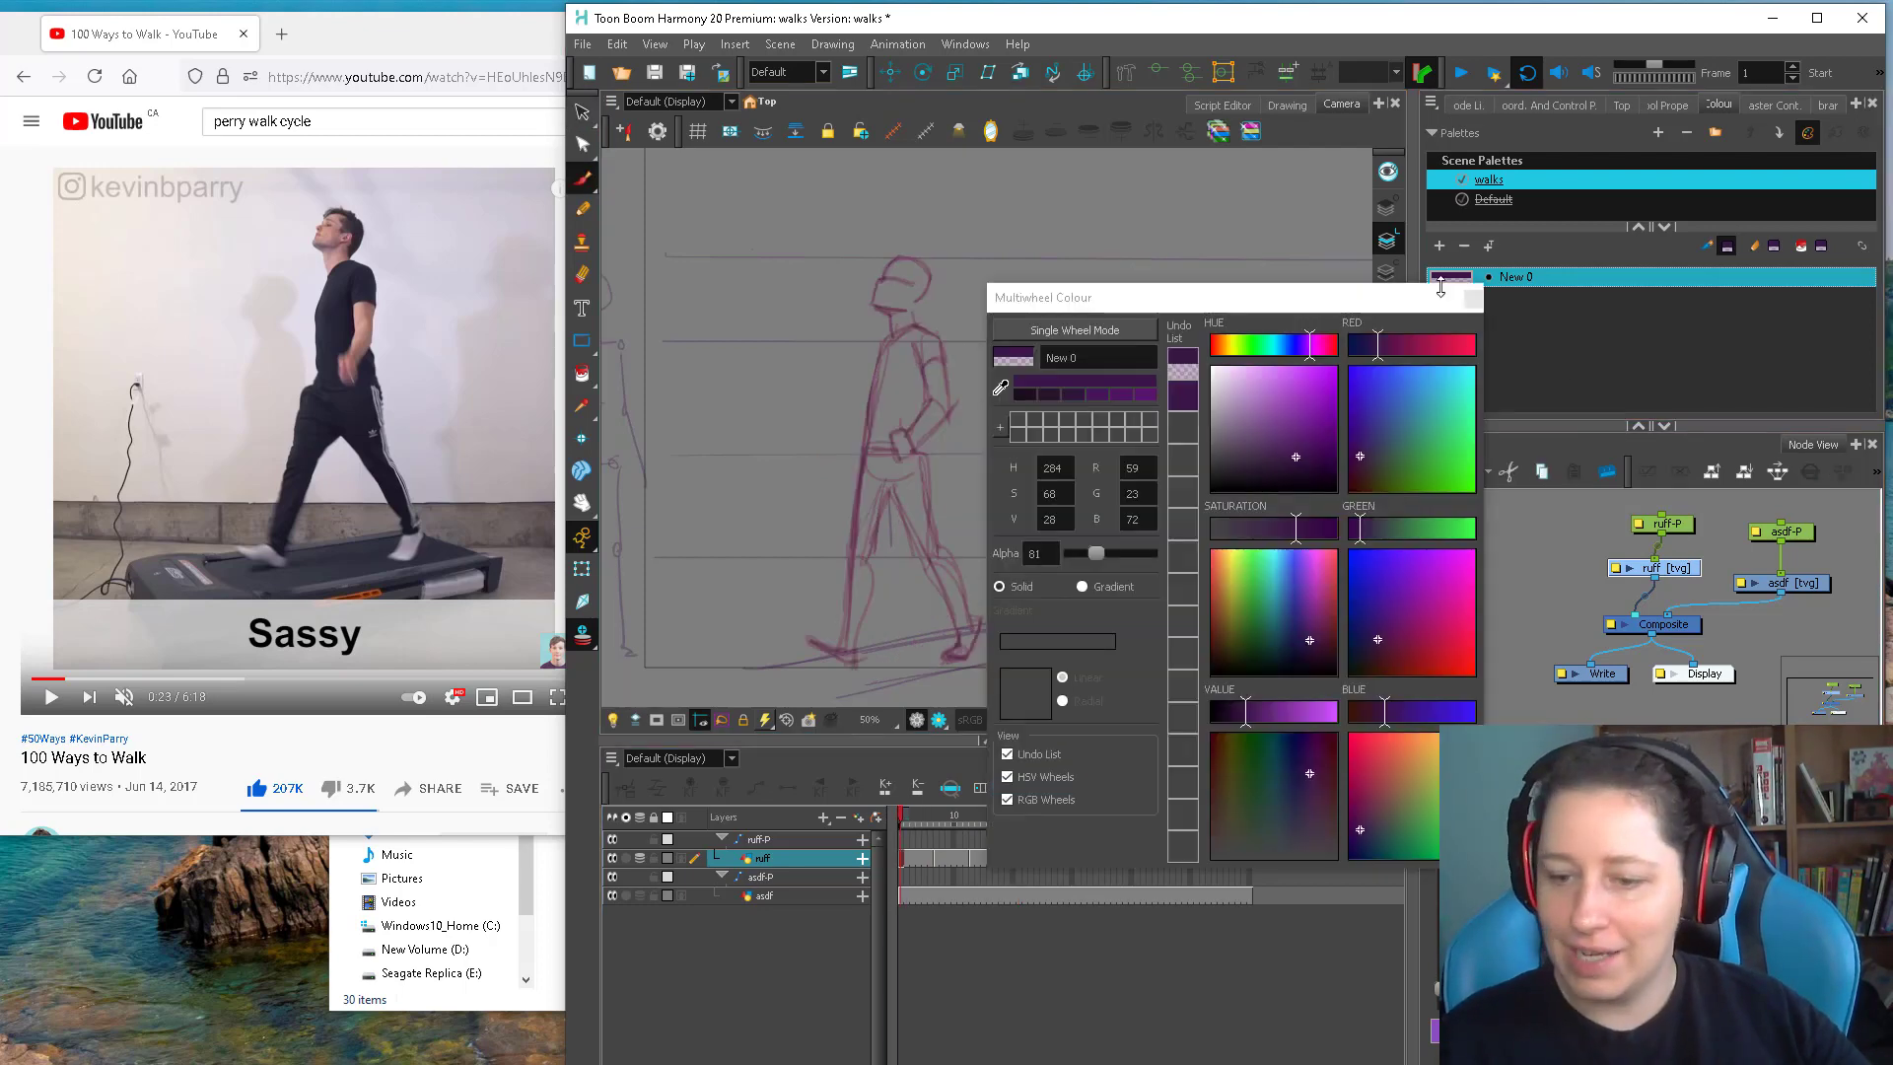
pyautogui.moveTo(1096, 553); pyautogui.dragTo(1114, 548)
pyautogui.click(1473, 301)
pyautogui.click(1439, 245)
pyautogui.doubleClick(1452, 297)
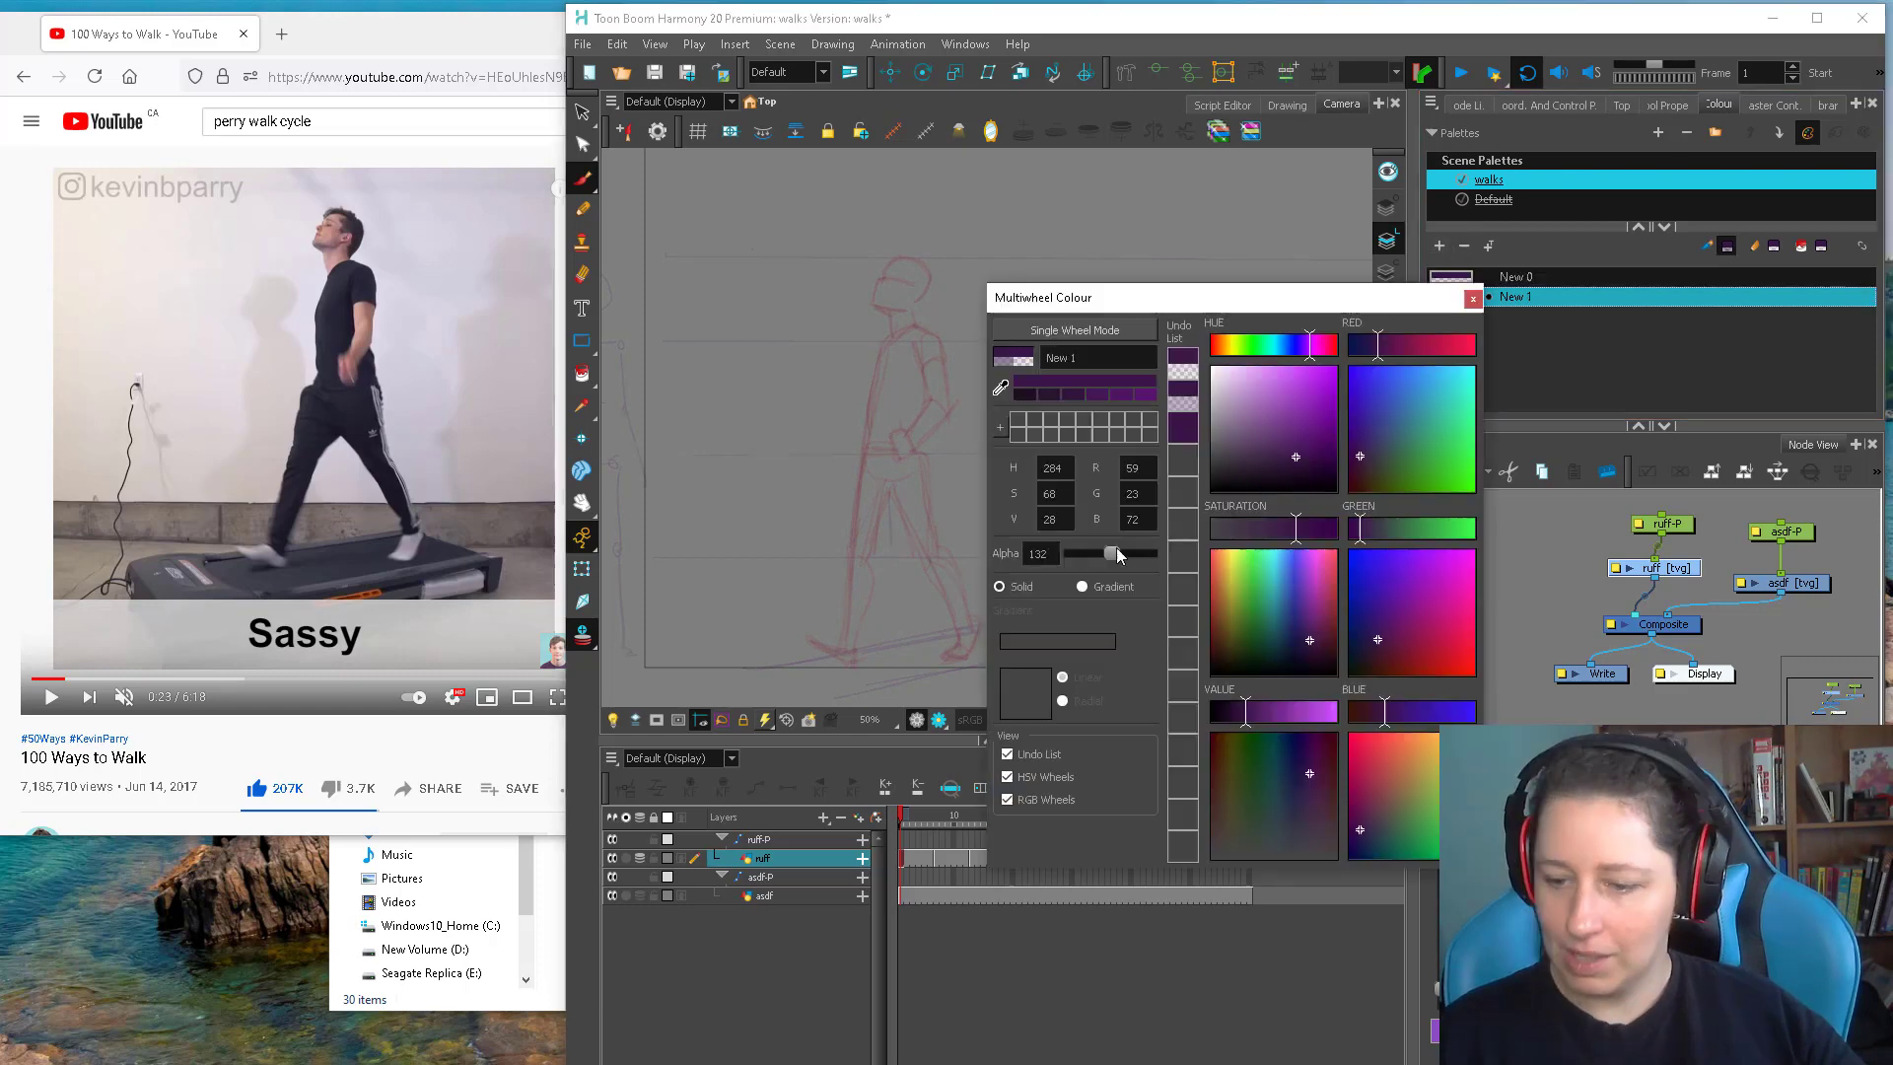
pyautogui.click(1473, 299)
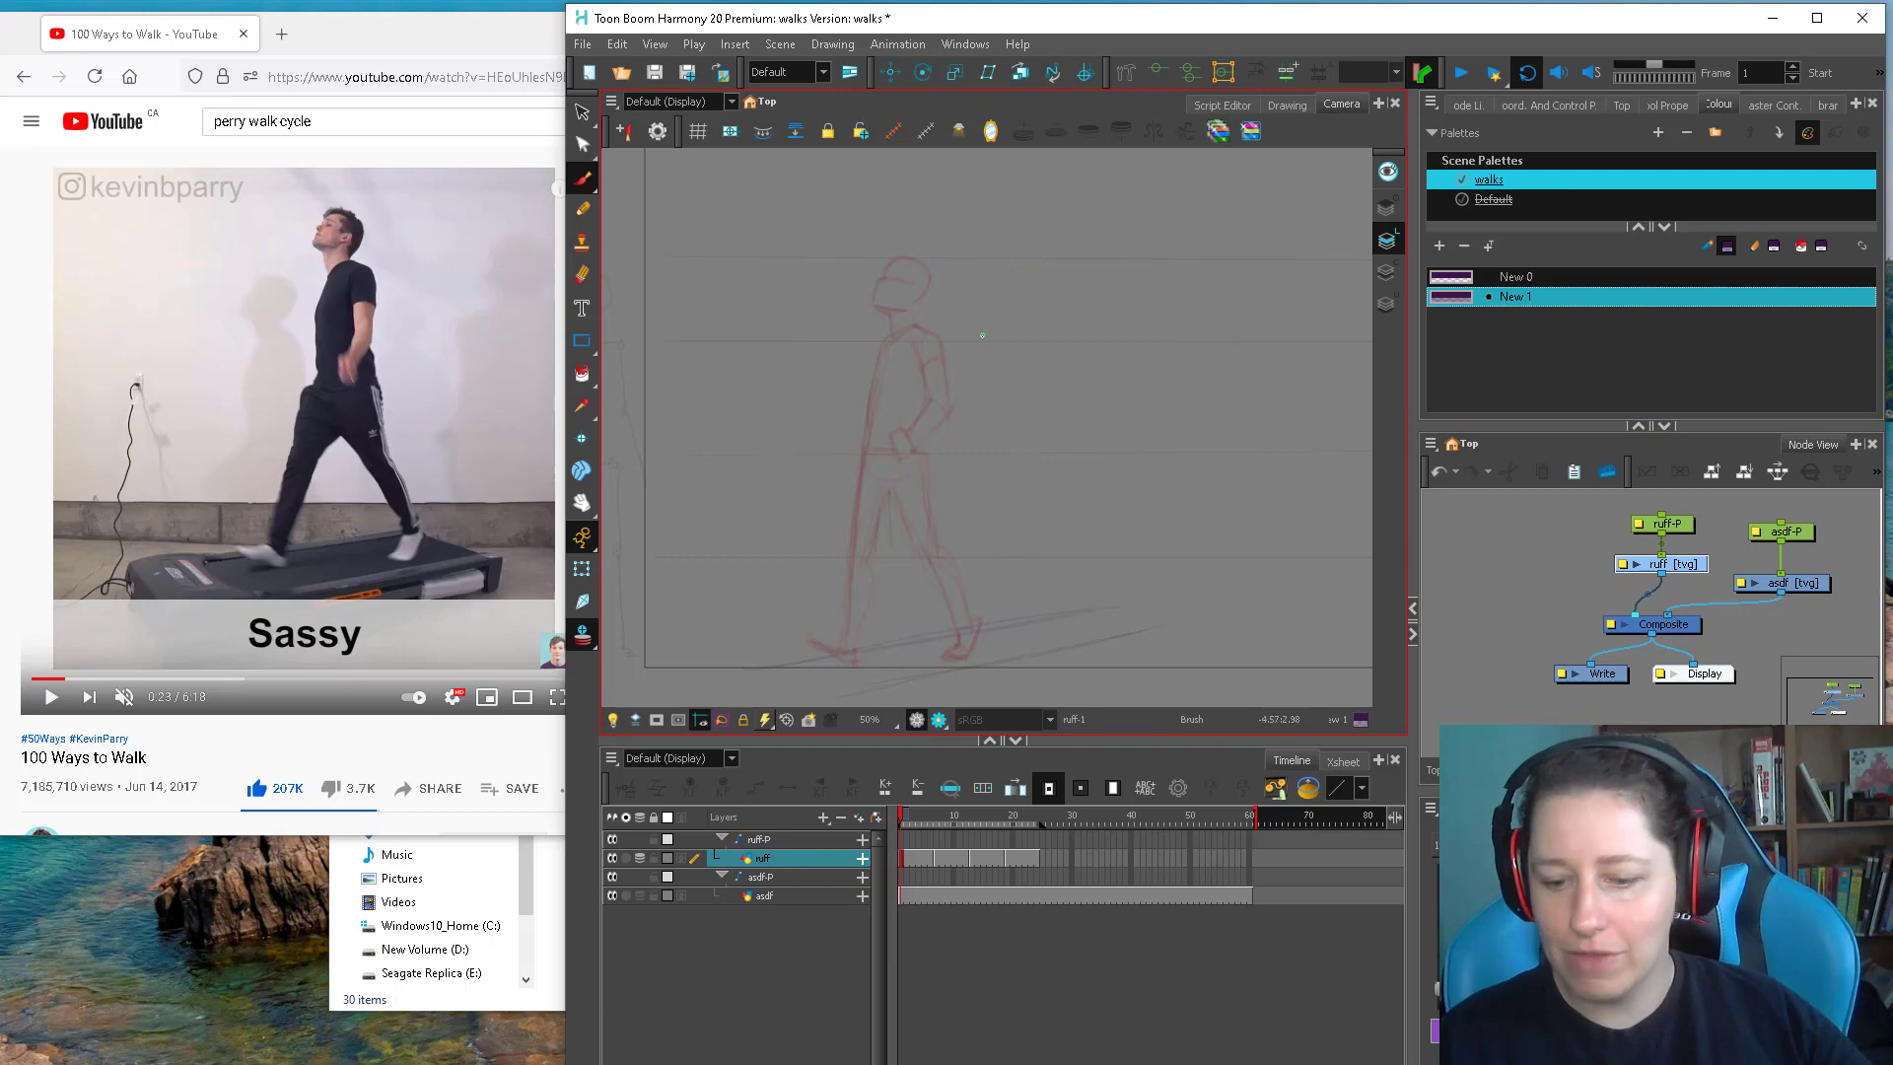
# Maximize the Harmony window and activate the Brush tool for clean-up drawing
pyautogui.click(1817, 22)
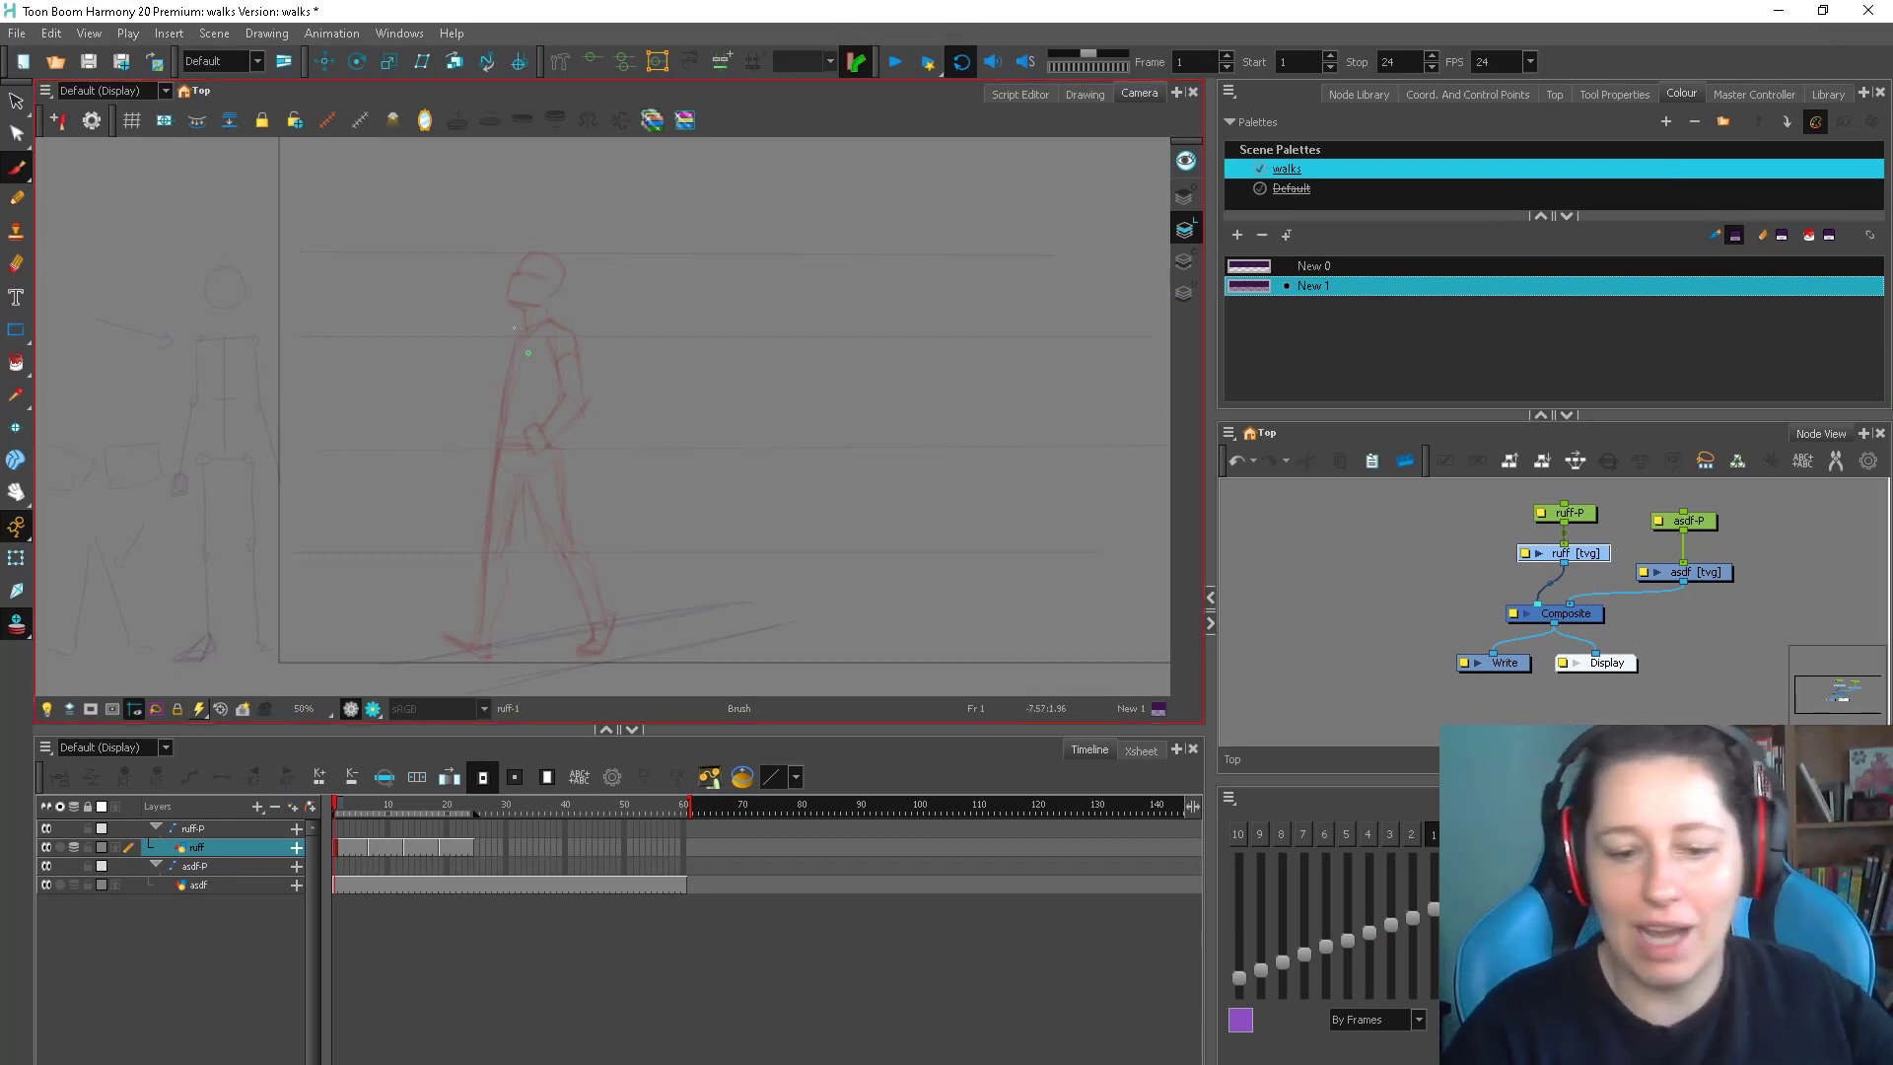
pyautogui.press('b')
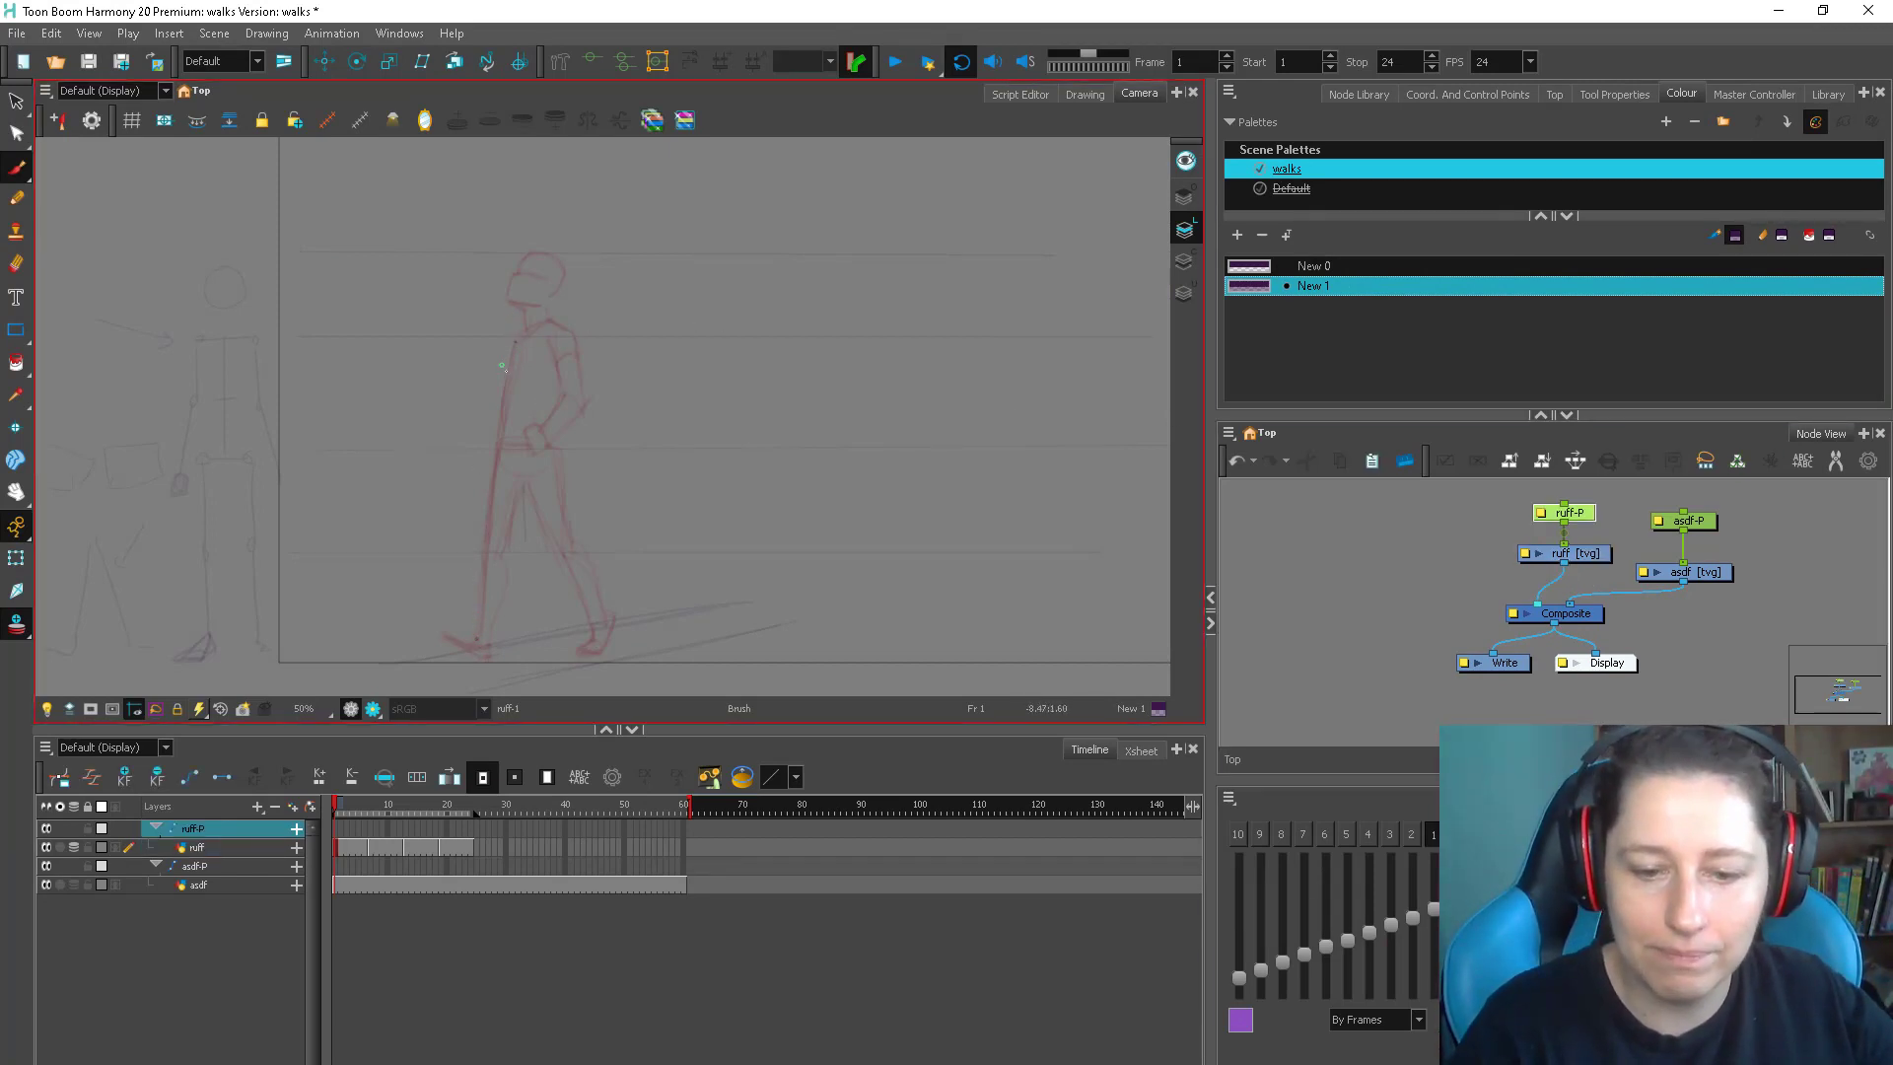
pyautogui.moveTo(514, 340); pyautogui.dragTo(480, 591)
pyautogui.hotkey('ctrl', 'z')
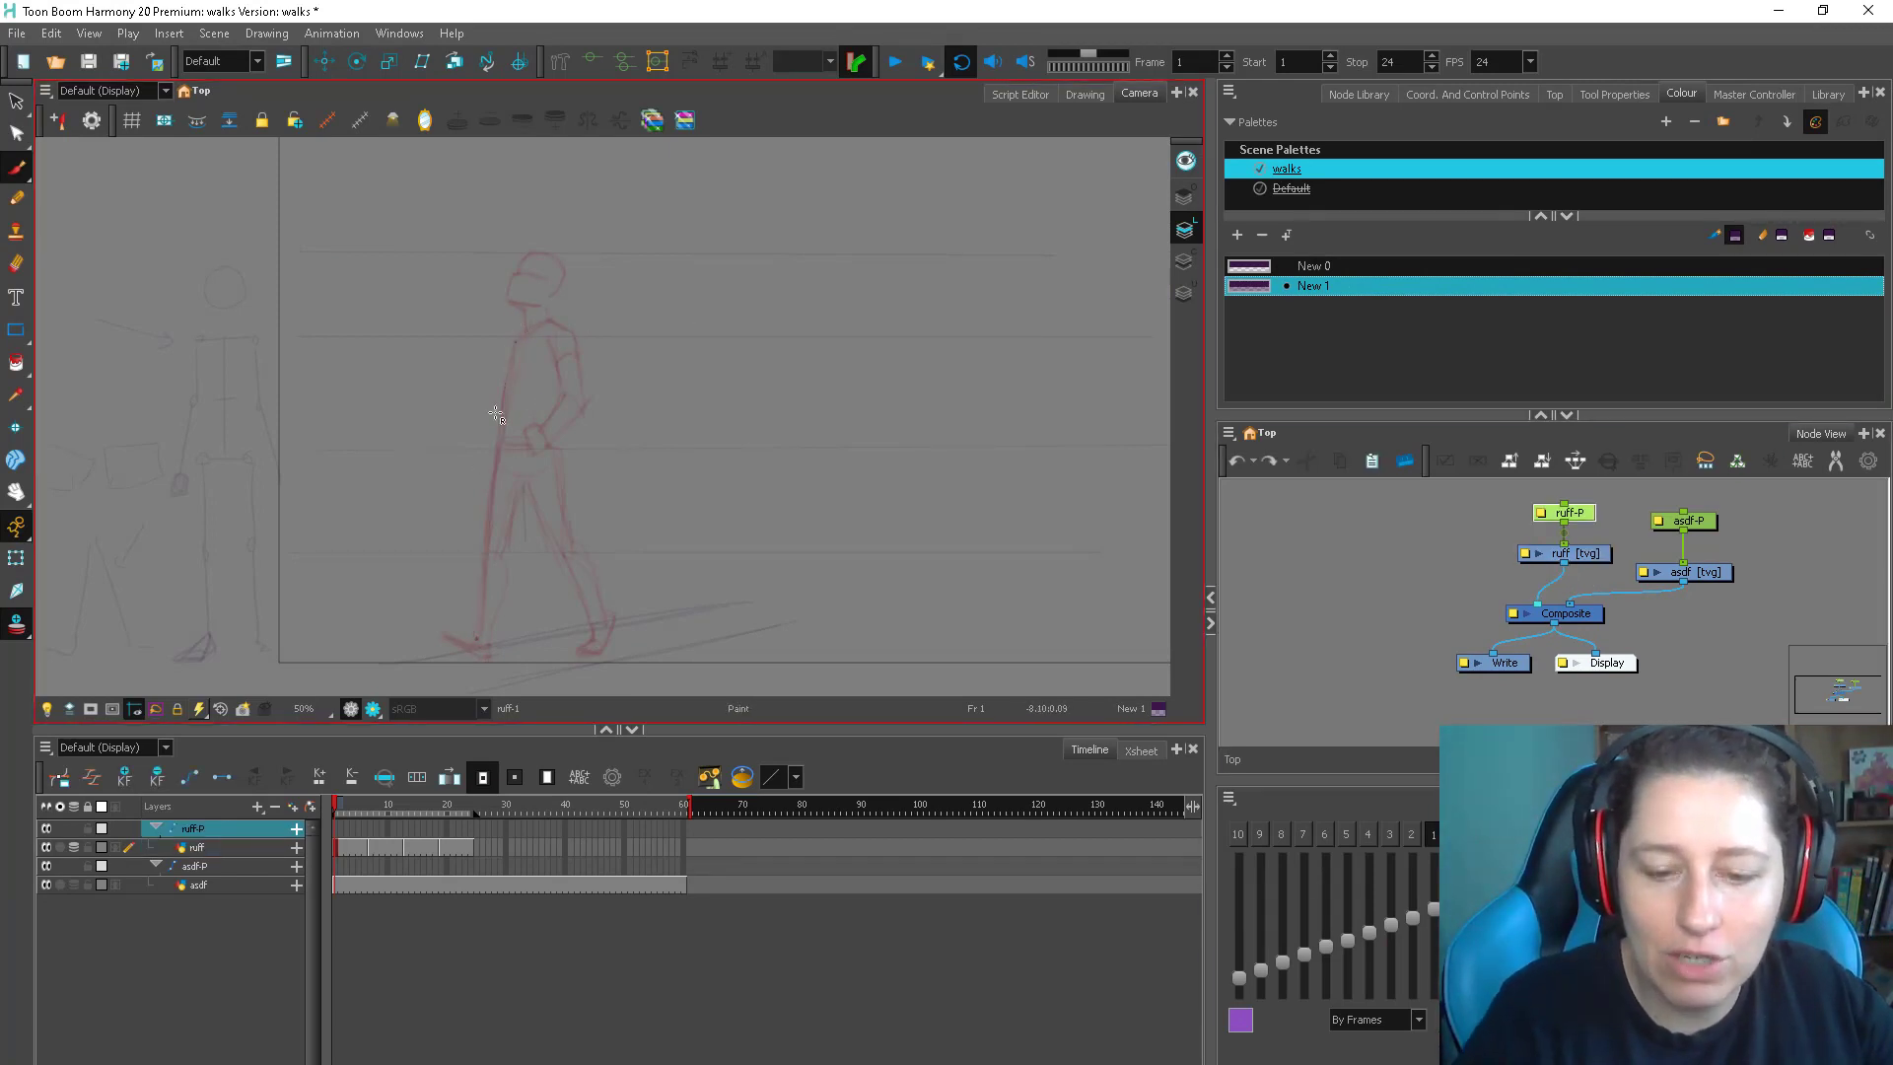
pyautogui.moveTo(471, 467); pyautogui.dragTo(412, 335)
pyautogui.hotkey('ctrl', 'z')
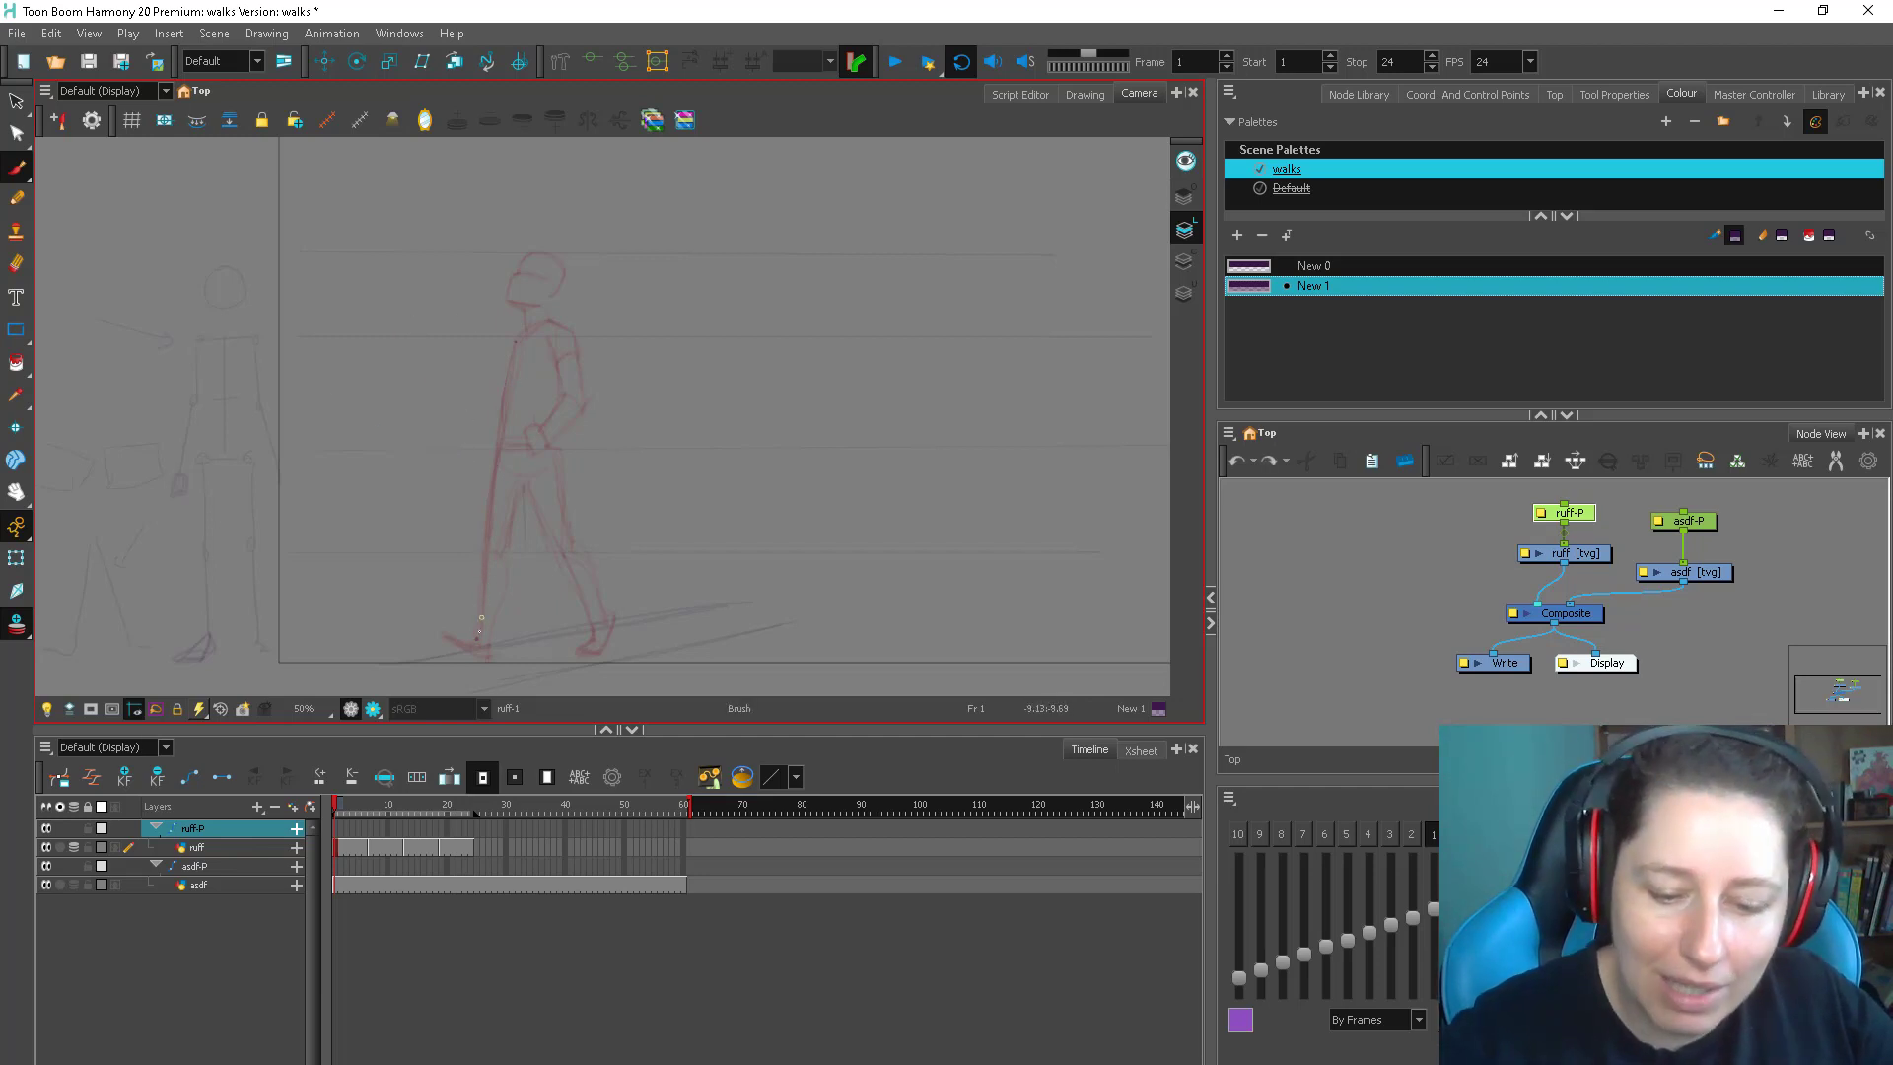
pyautogui.moveTo(478, 638); pyautogui.dragTo(517, 339)
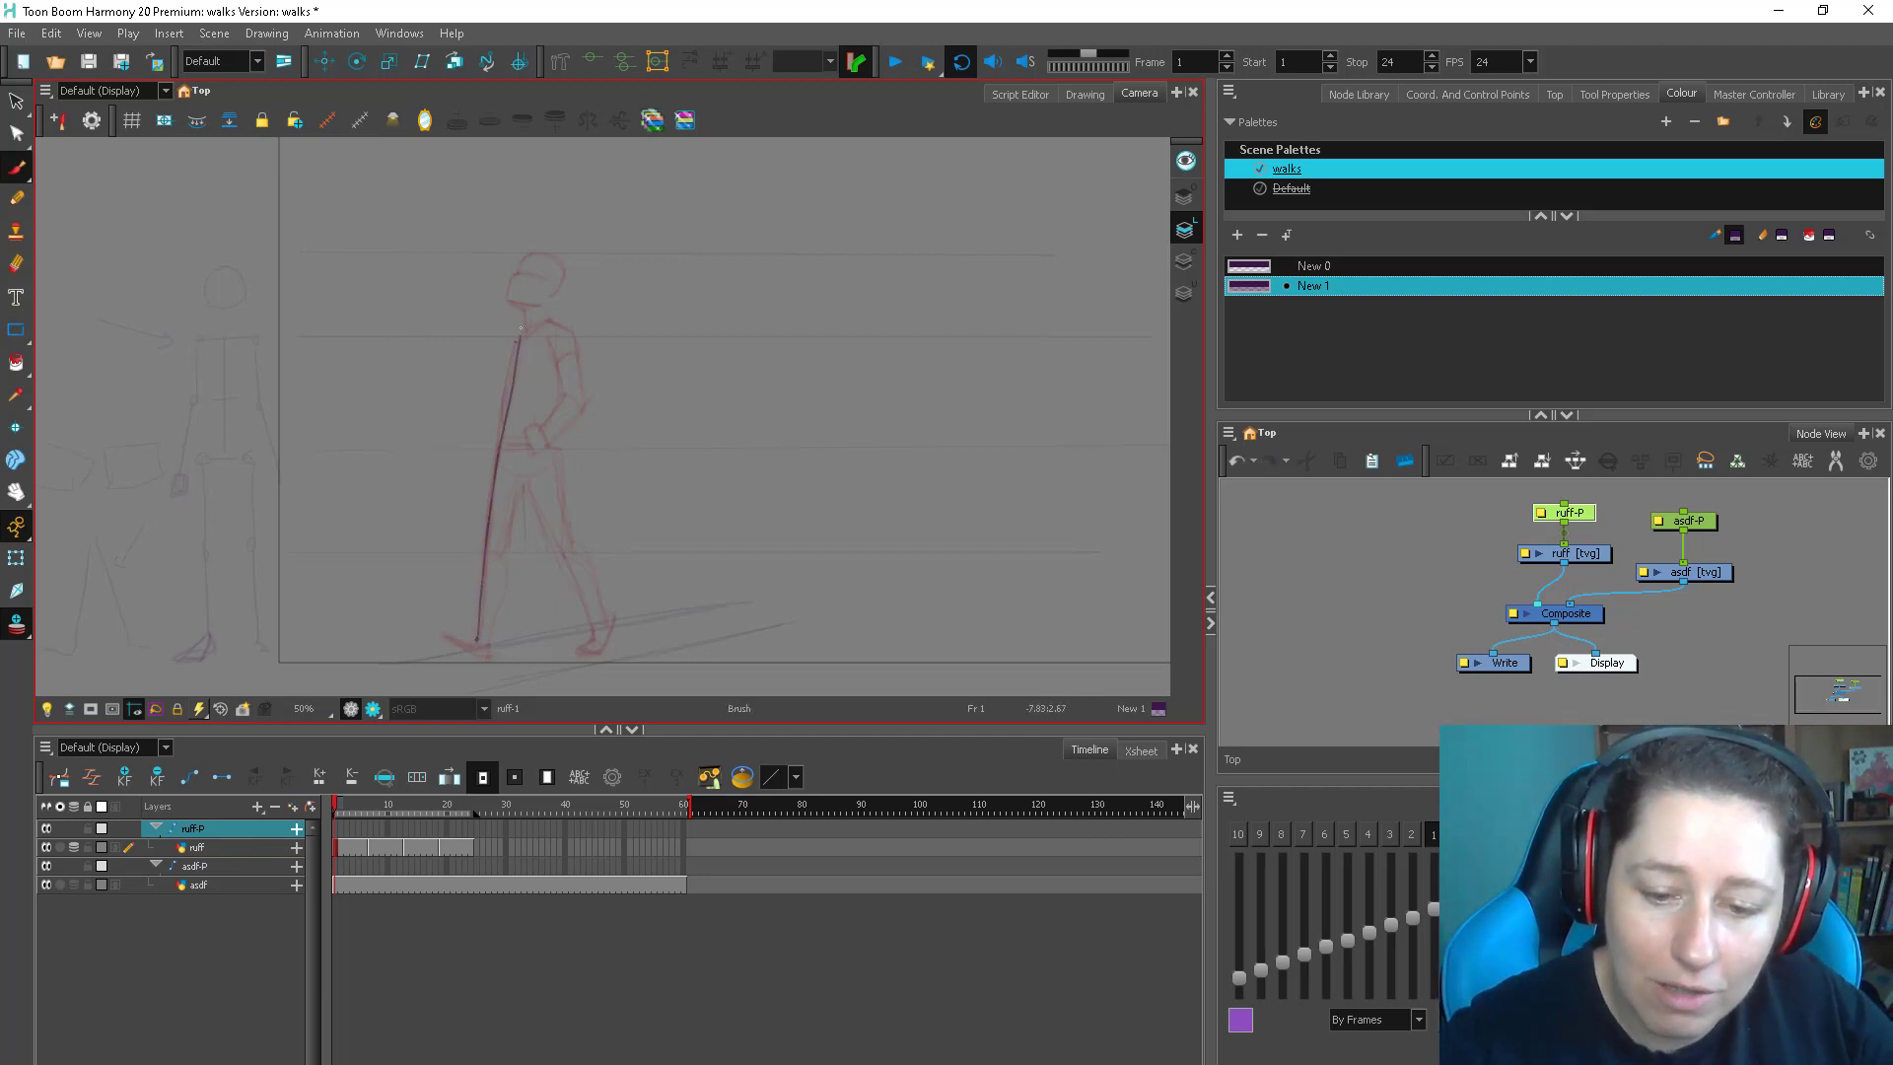
pyautogui.hotkey('ctrl', 'z')
# Trace frame 1's body front and both striding legs over the faded rough, from the chest down to the ankles
pyautogui.moveTo(505, 409)
pyautogui.mouseDown()
pyautogui.moveTo(517, 335)
pyautogui.moveTo(500, 441)
pyautogui.mouseUp()
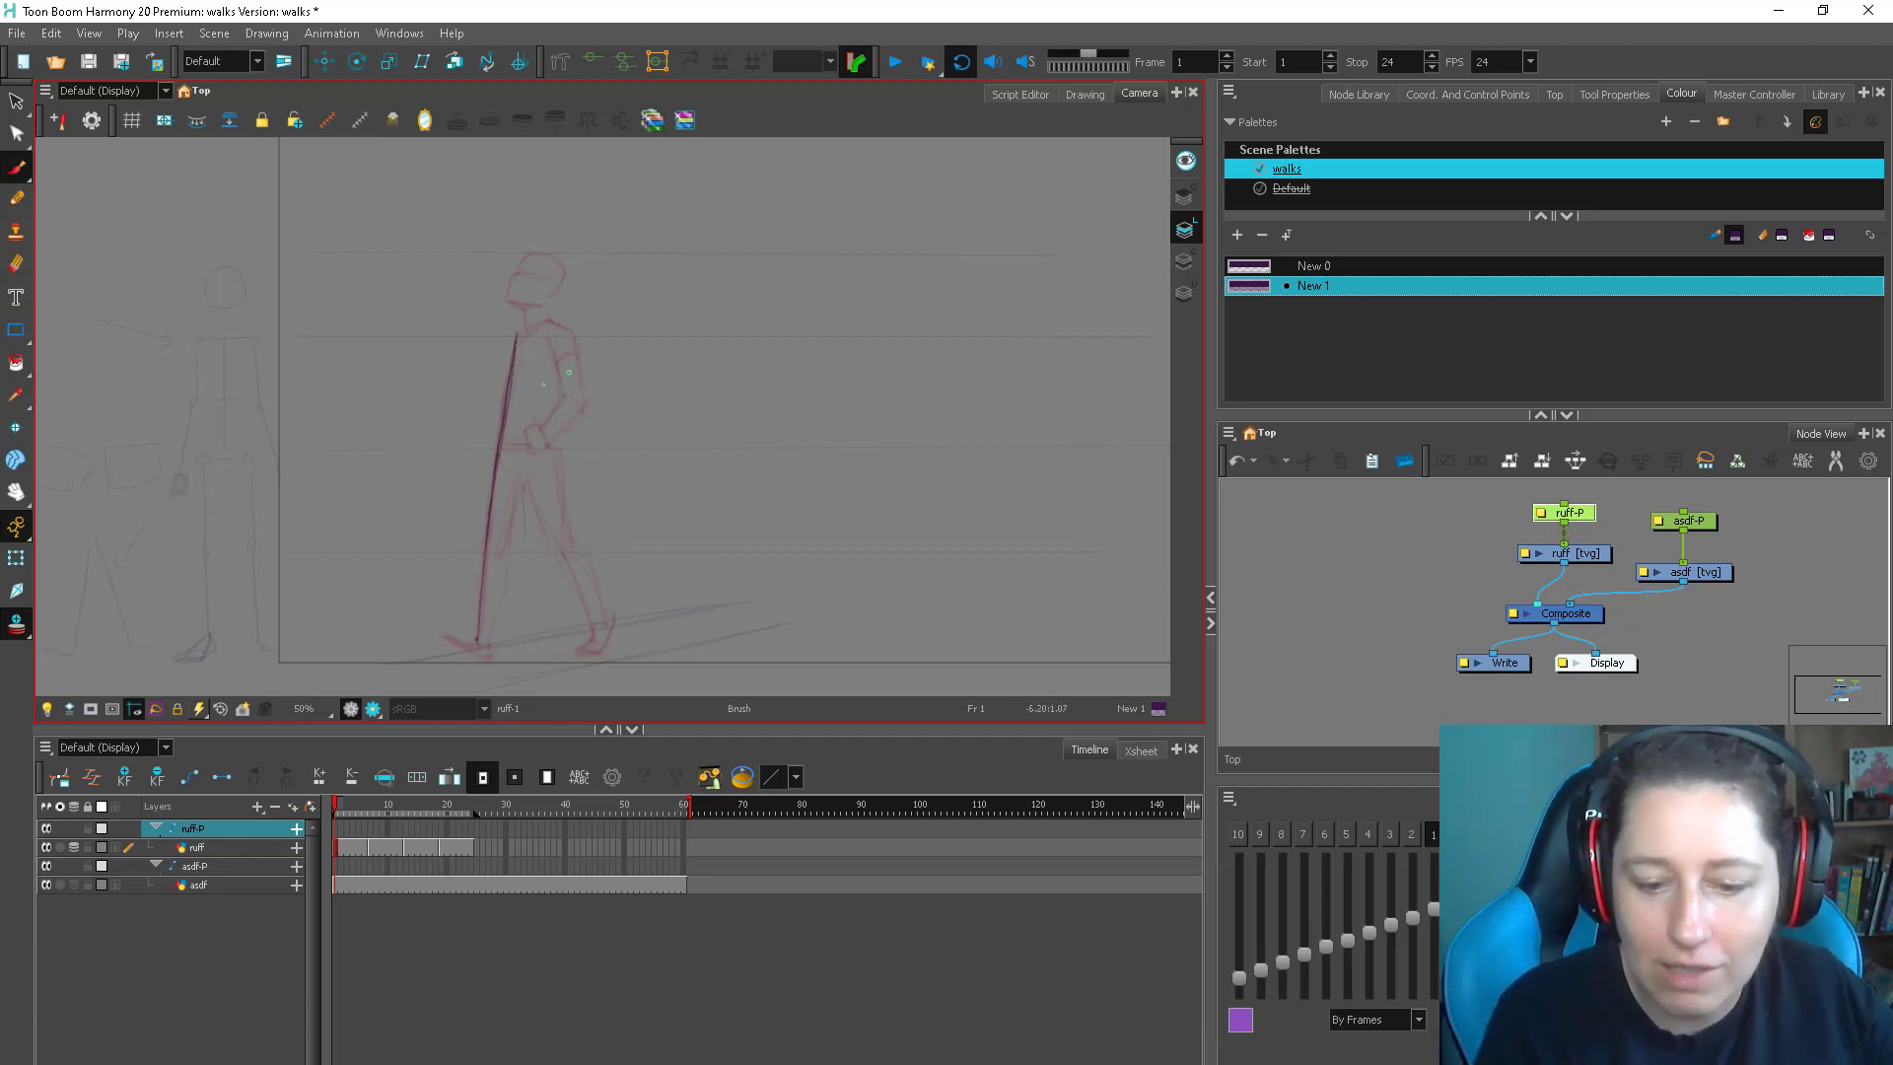
pyautogui.moveTo(522, 479); pyautogui.dragTo(603, 641)
pyautogui.moveTo(544, 520); pyautogui.dragTo(582, 610)
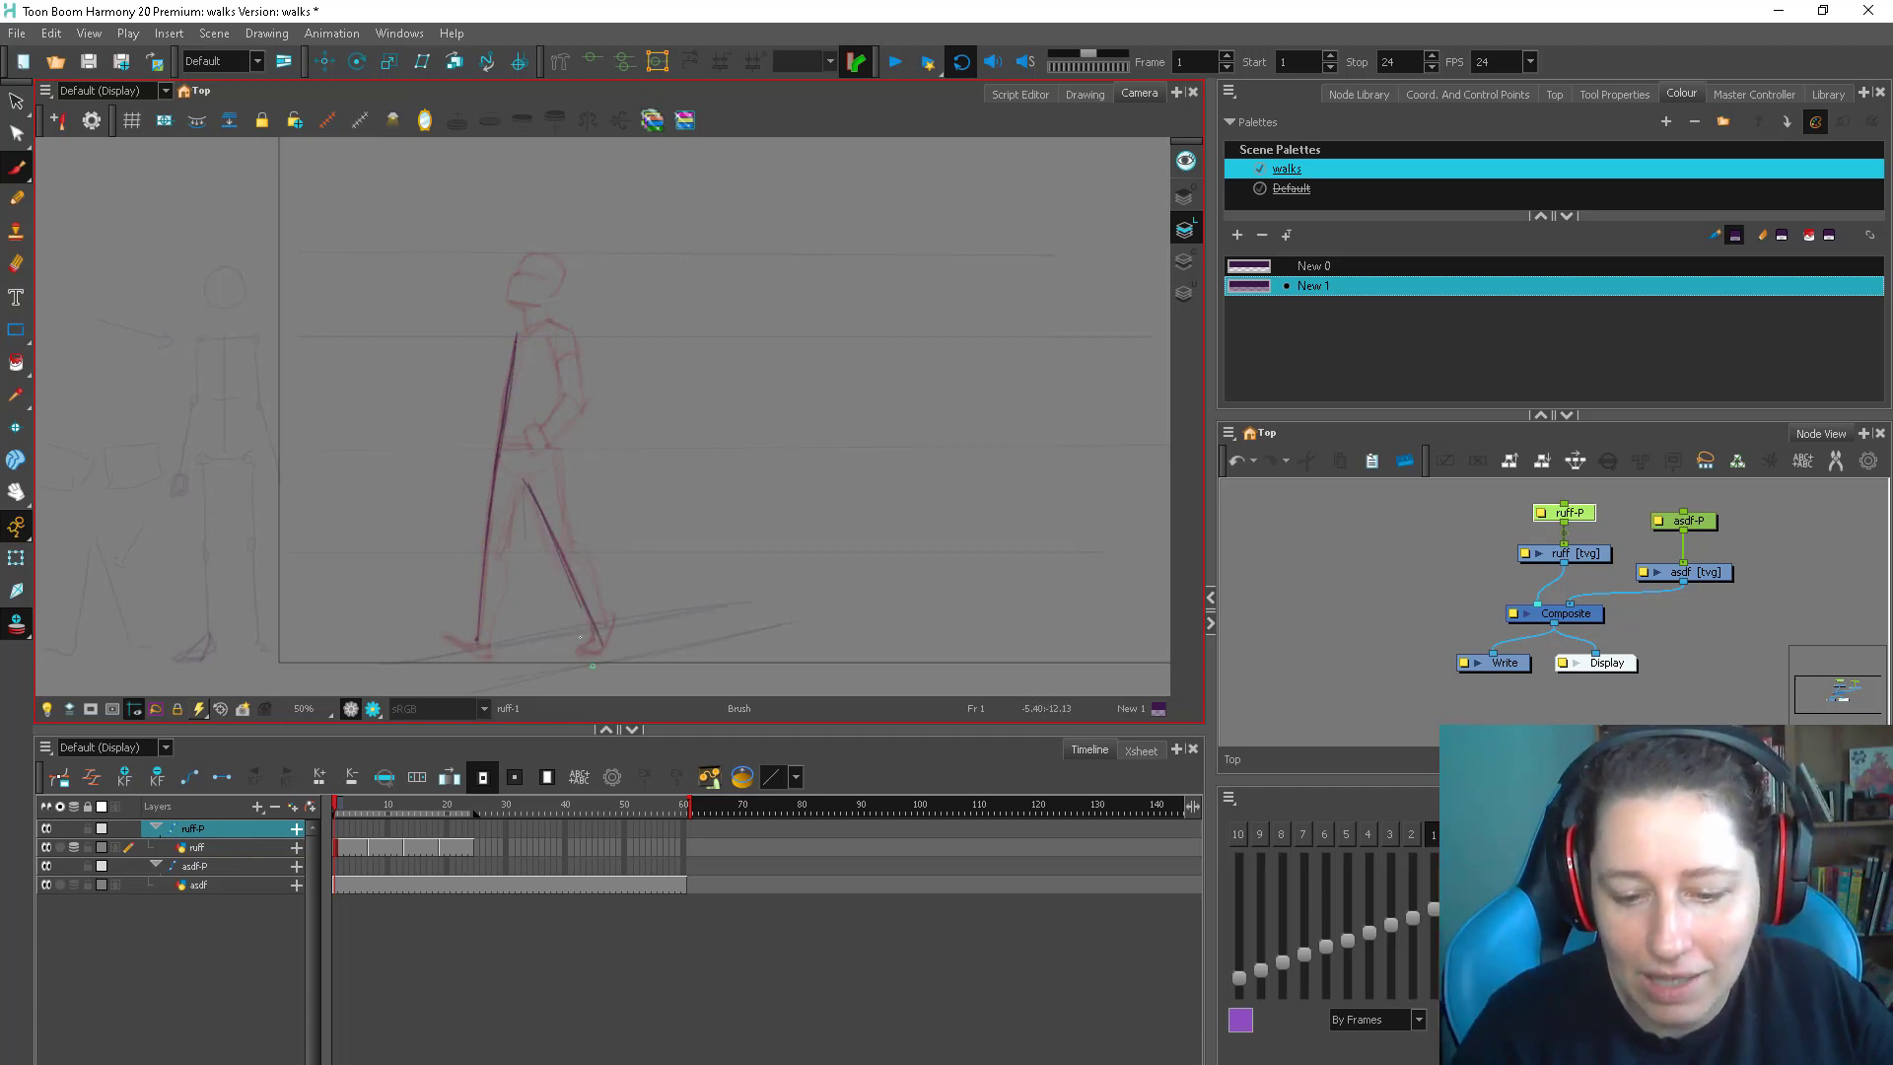
pyautogui.moveTo(566, 459); pyautogui.dragTo(568, 538)
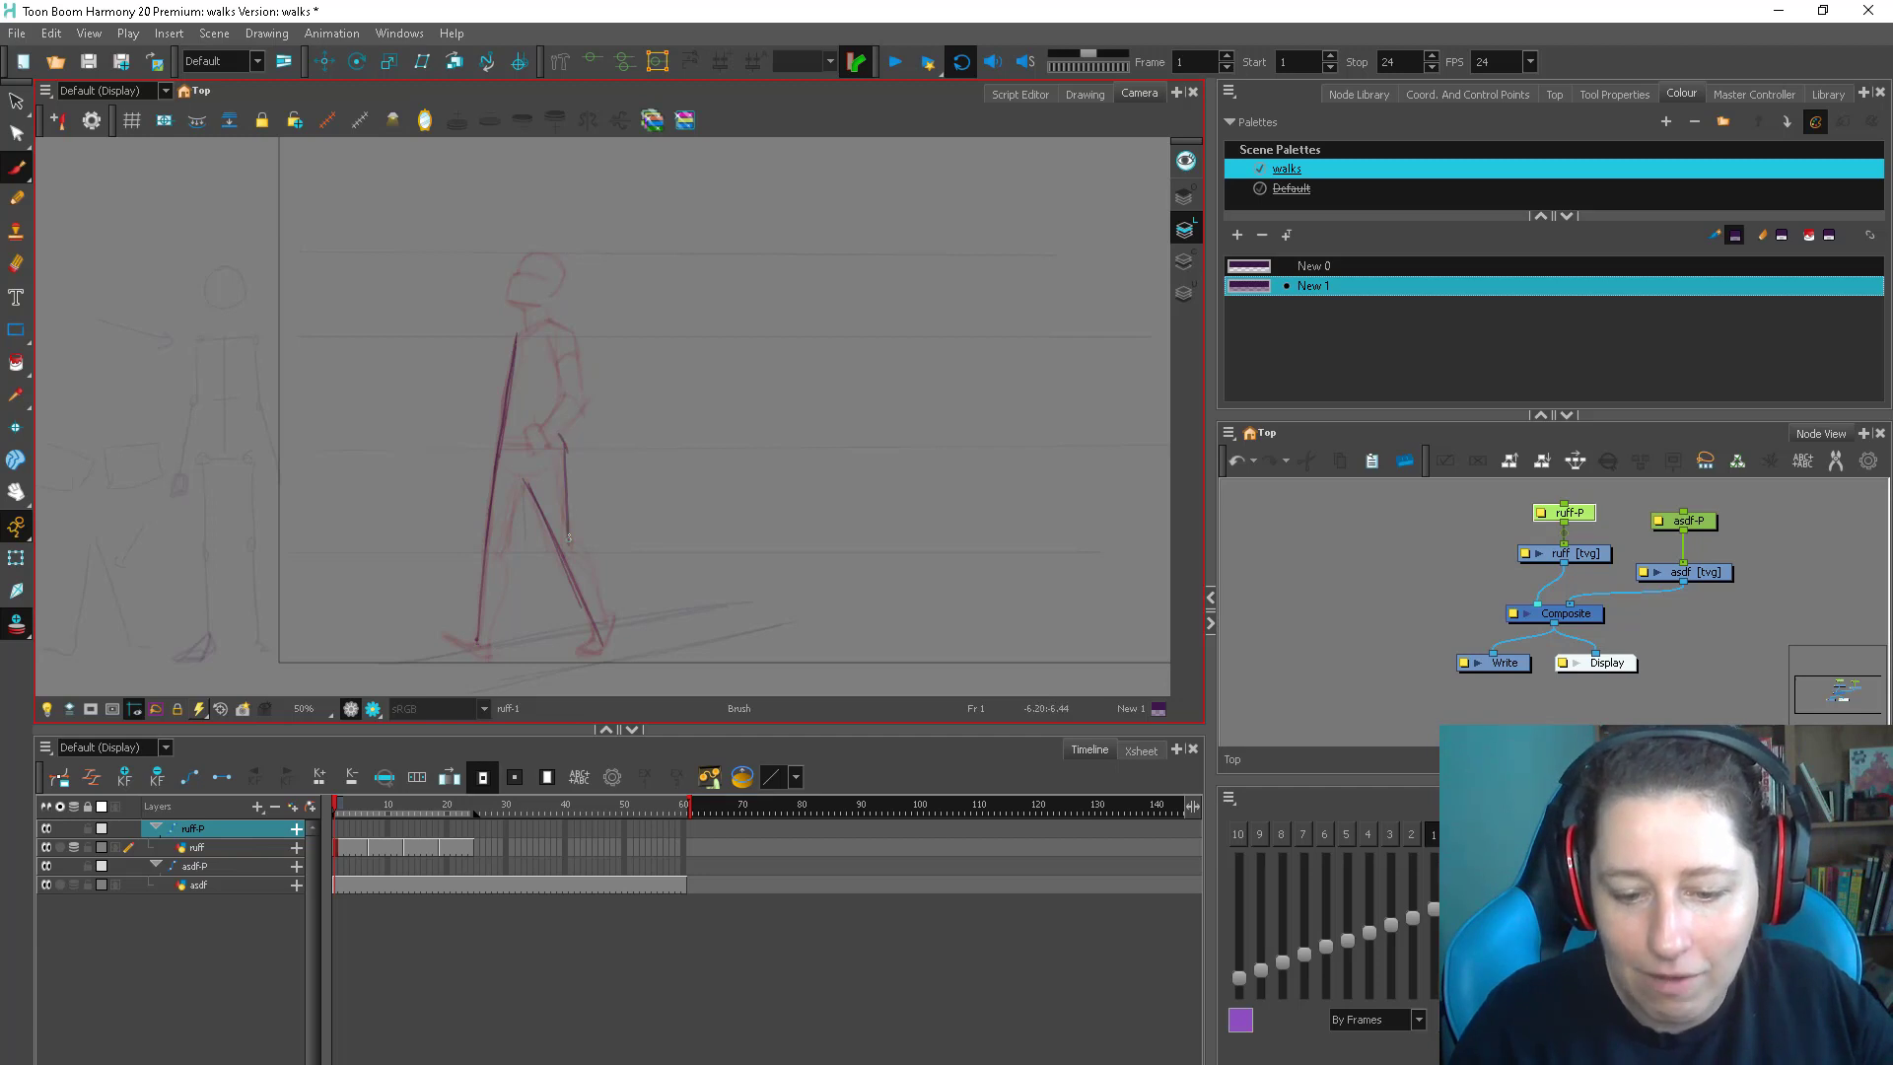
pyautogui.moveTo(567, 446); pyautogui.dragTo(604, 616)
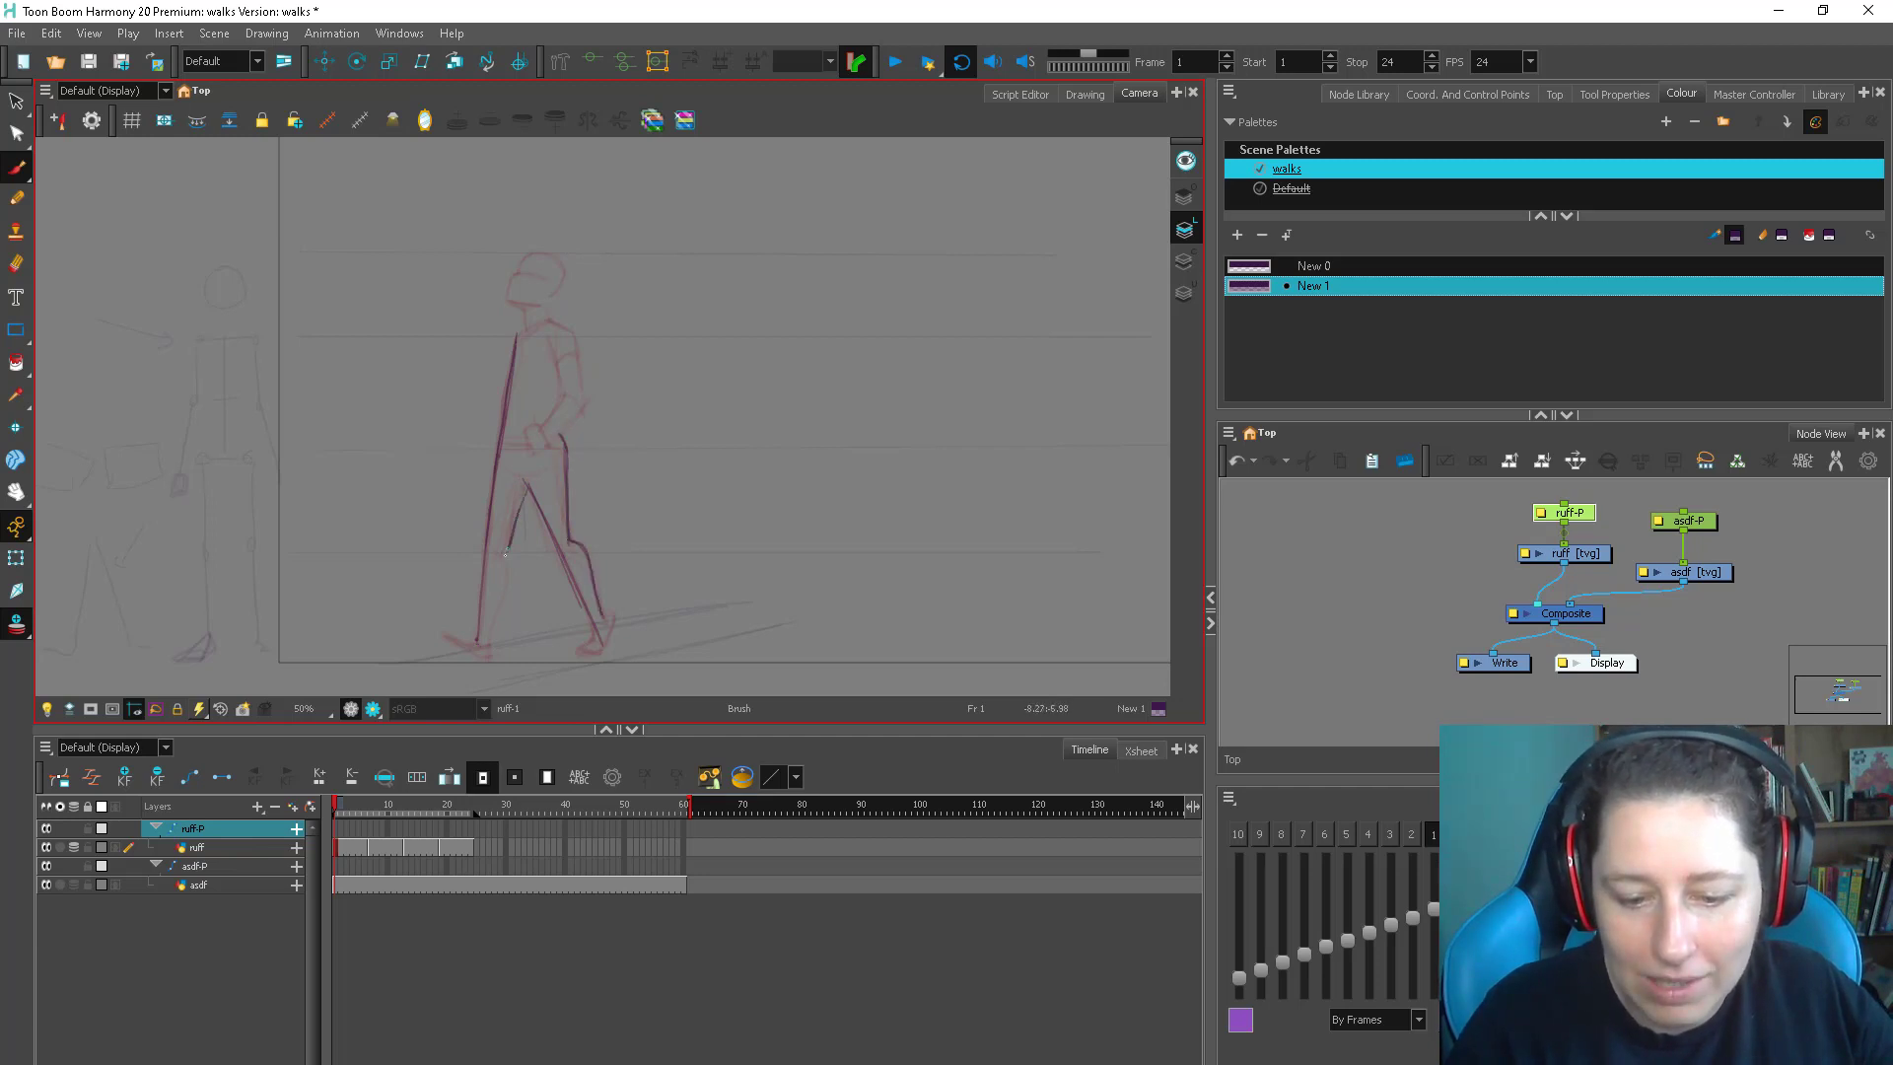
pyautogui.moveTo(527, 488); pyautogui.dragTo(485, 653)
# Trace frame 1's bent near arm, hand, neck and head in the darker New 1 colour
pyautogui.moveTo(548, 351); pyautogui.dragTo(541, 436)
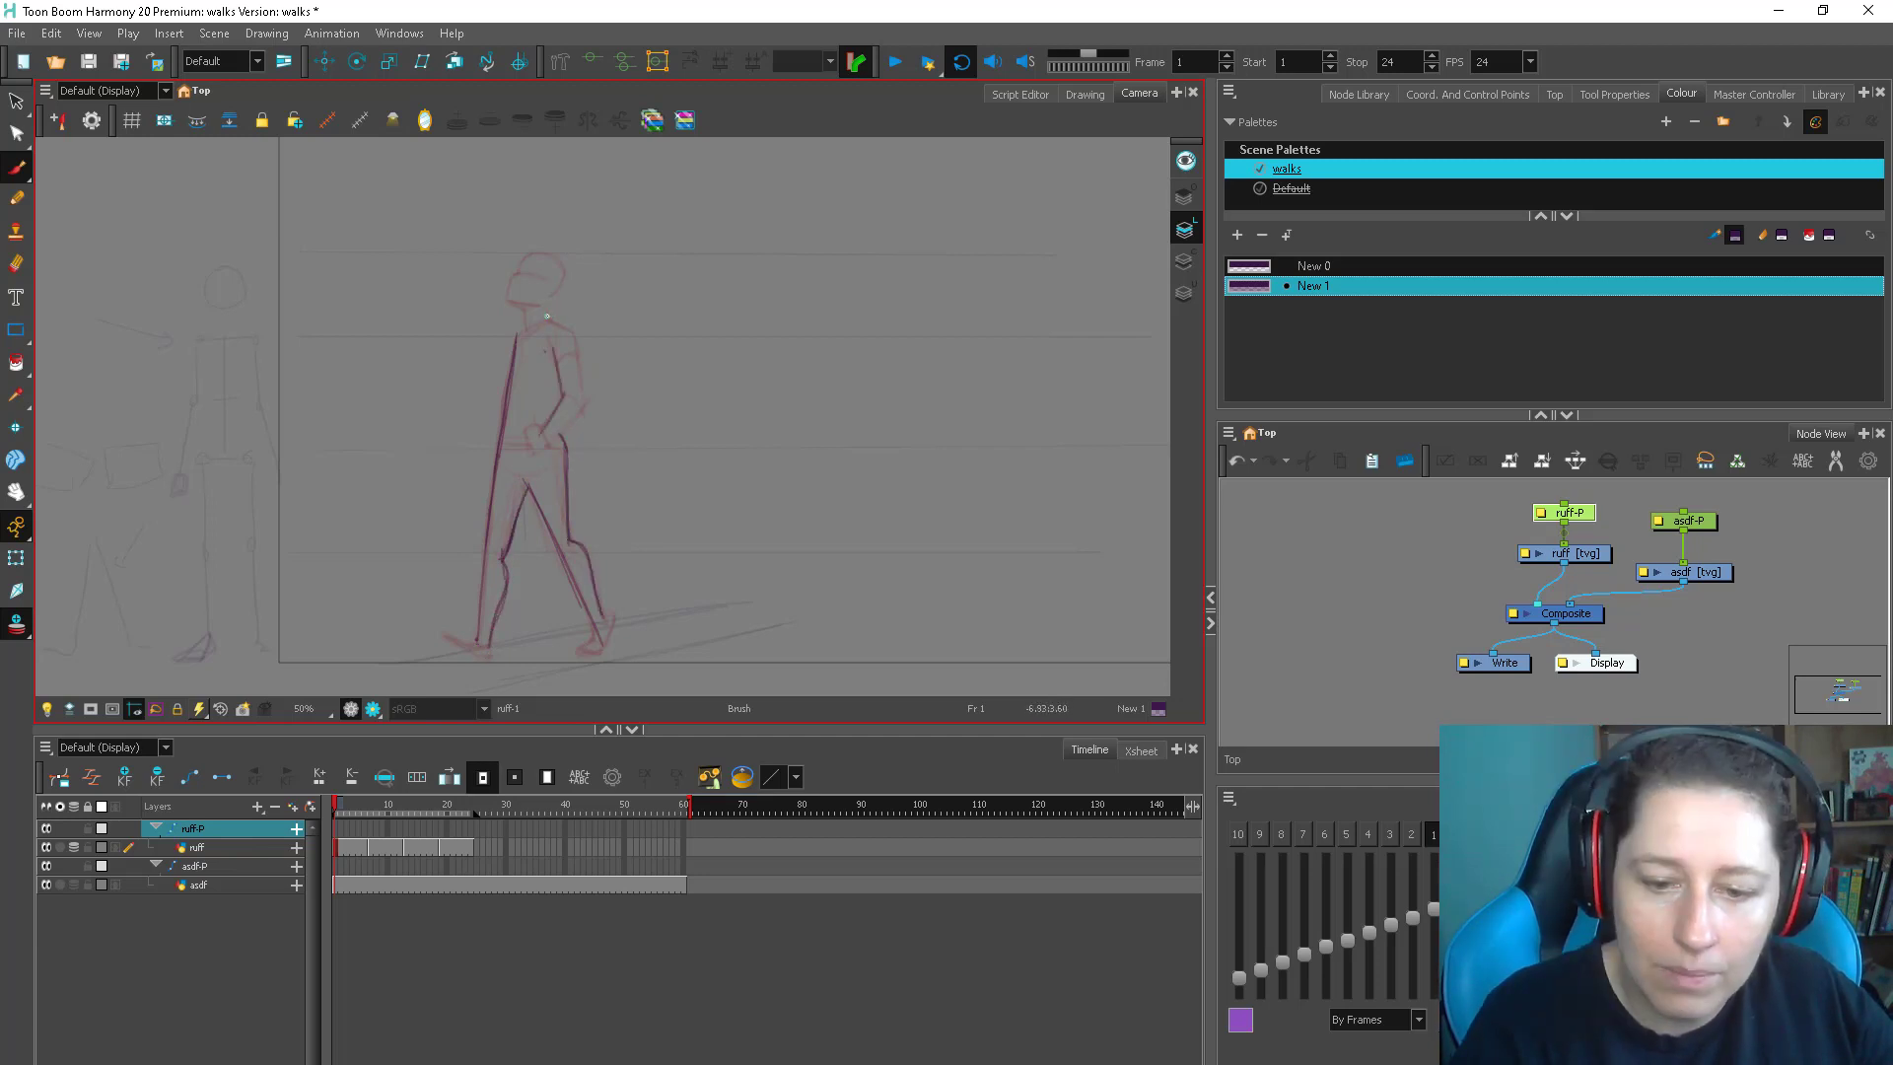
pyautogui.moveTo(547, 316)
pyautogui.mouseDown()
pyautogui.moveTo(577, 340)
pyautogui.moveTo(582, 414)
pyautogui.moveTo(541, 434)
pyautogui.mouseUp()
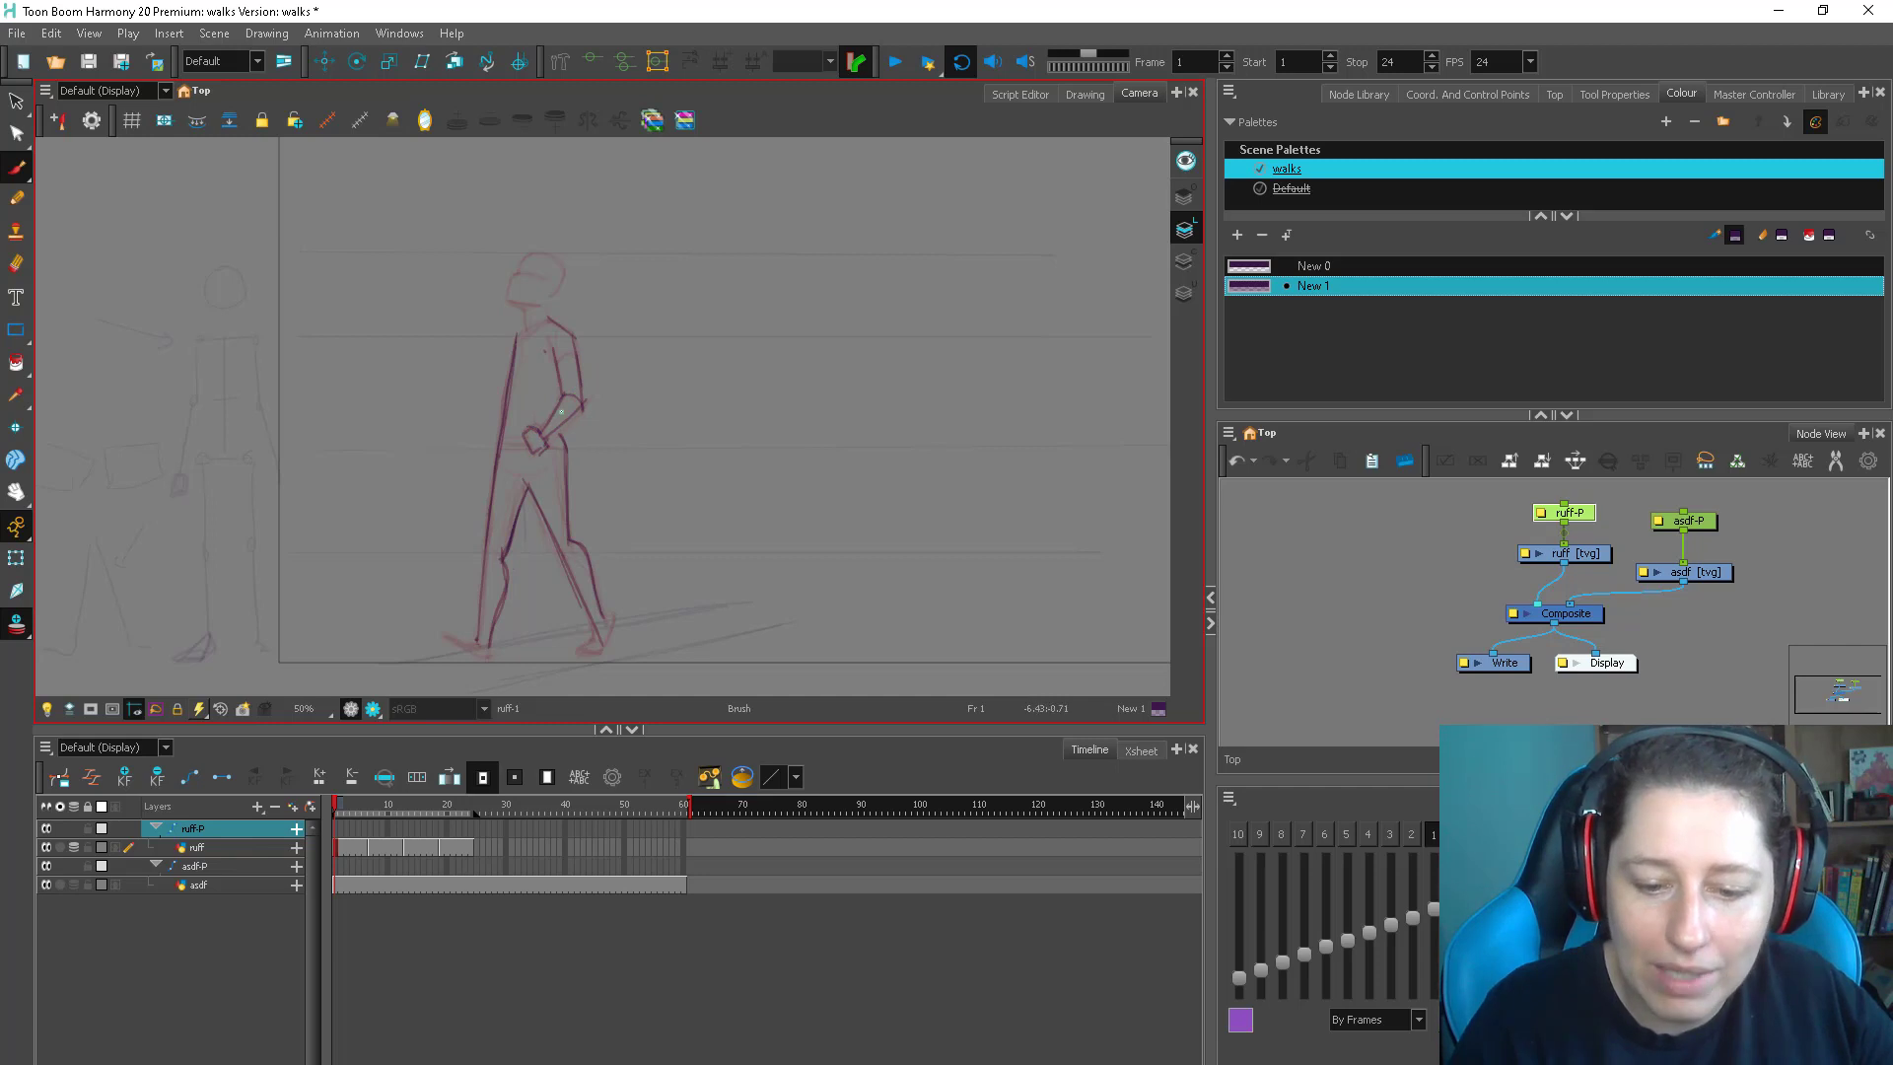
pyautogui.scroll(1, 504, 442)
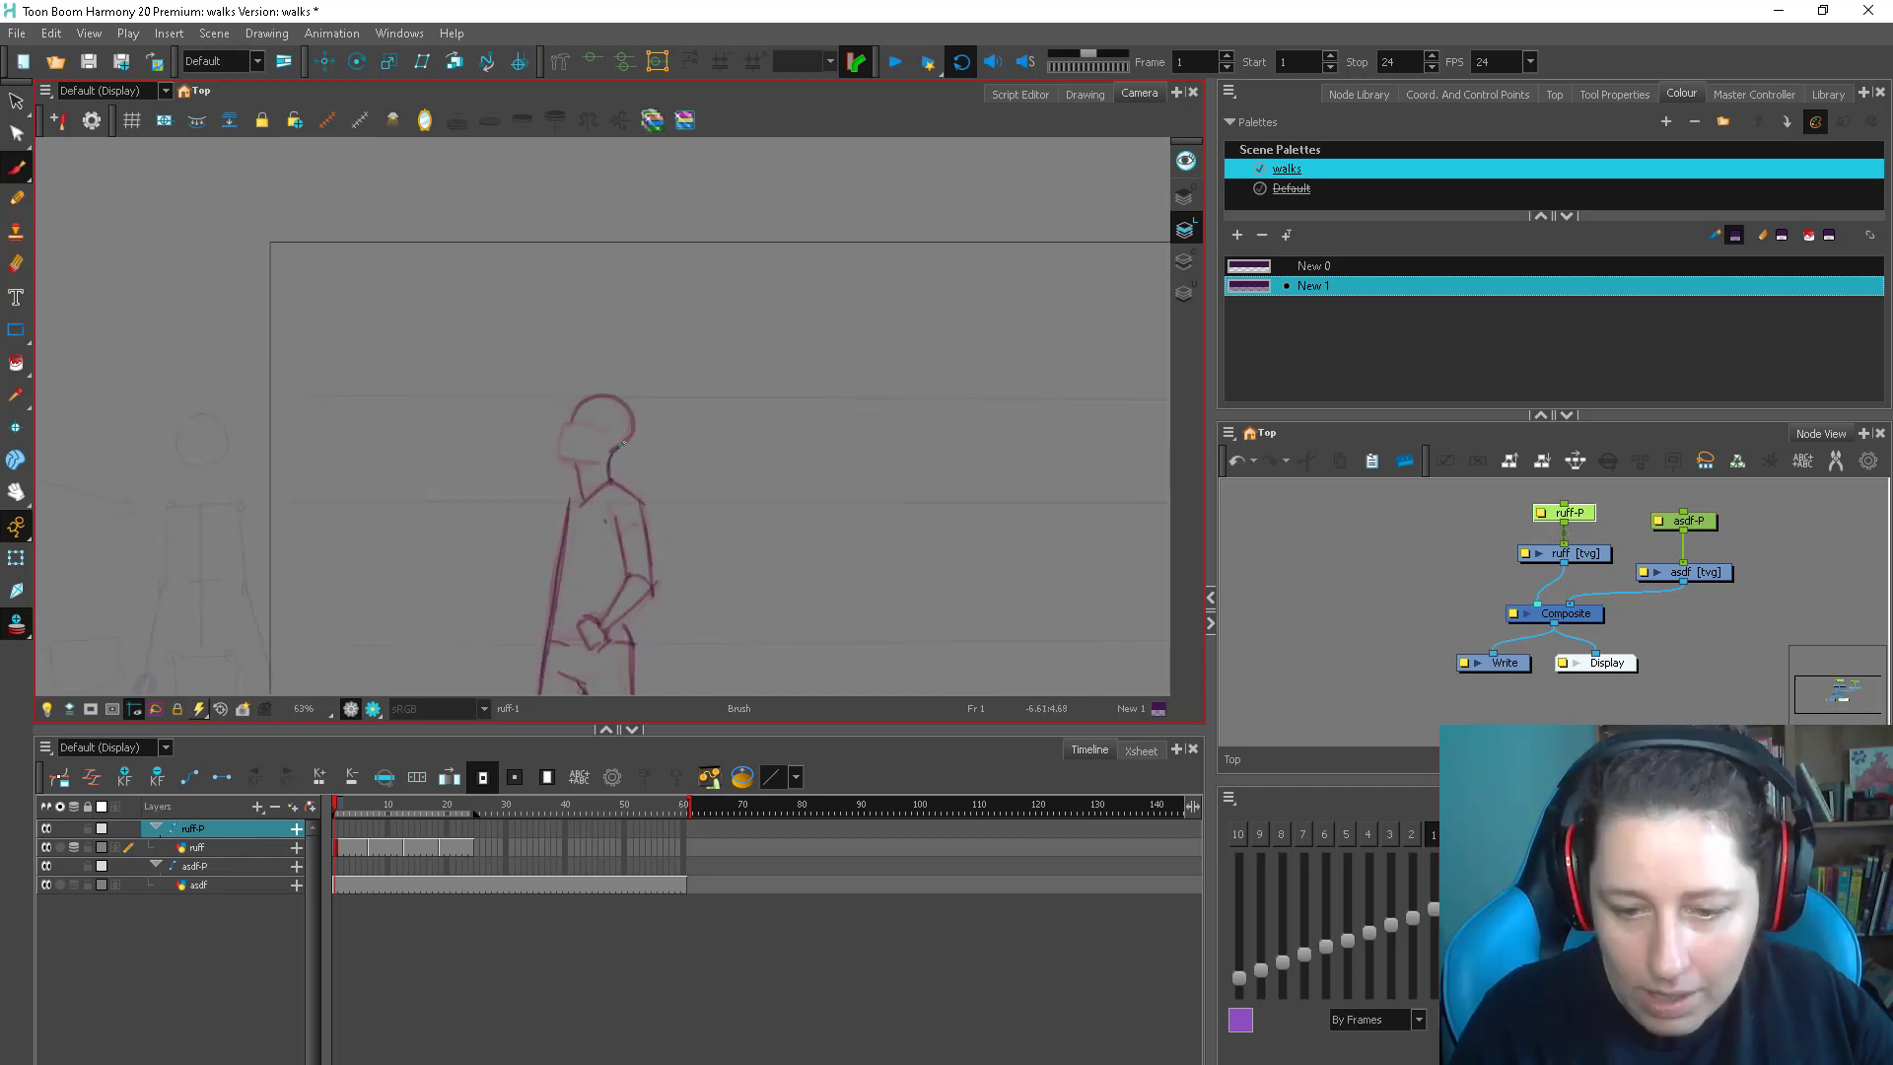
pyautogui.moveTo(562, 428)
pyautogui.mouseDown()
pyautogui.moveTo(558, 458)
pyautogui.moveTo(598, 467)
pyautogui.mouseUp()
# Trace frame 1's feet, the front one on its heel with raised toes and the rear one lifting its heel
pyautogui.scroll(-2, 611, 430)
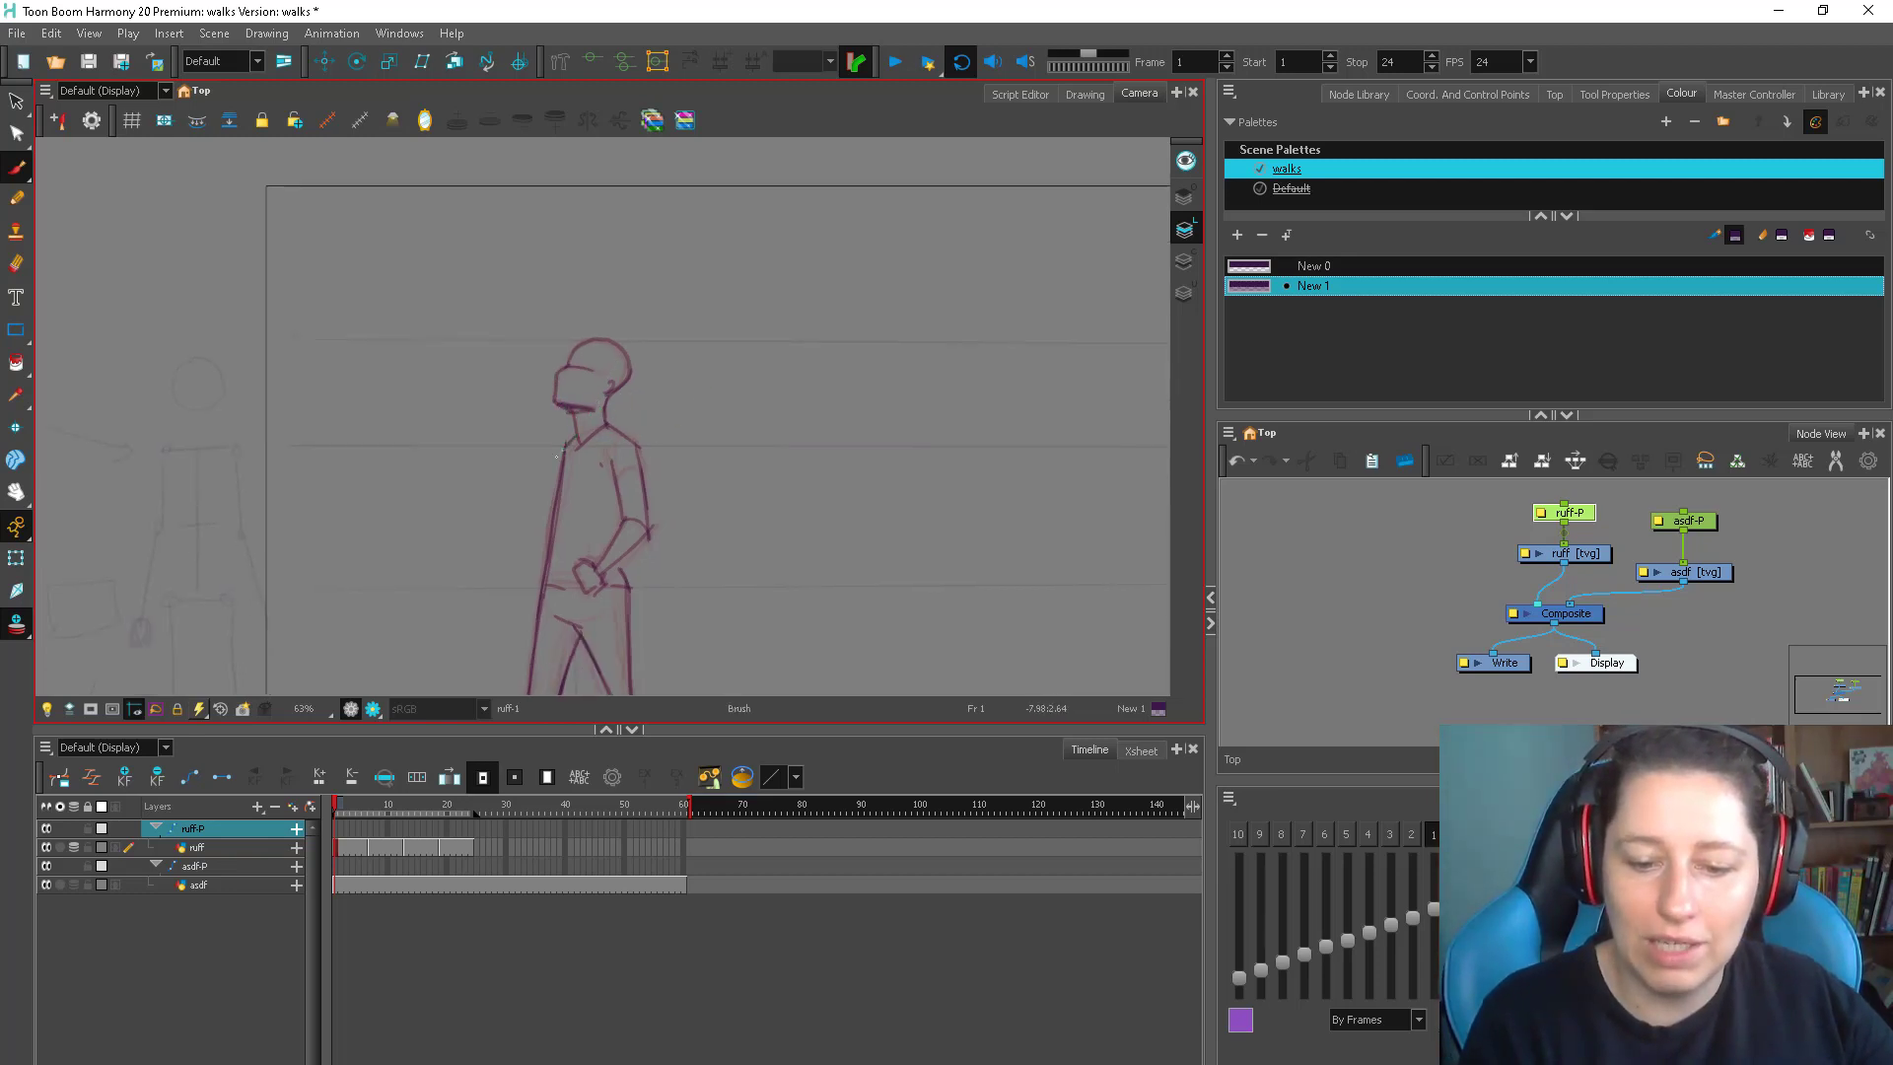
pyautogui.scroll(-5, 596, 404)
pyautogui.scroll(-2, 542, 552)
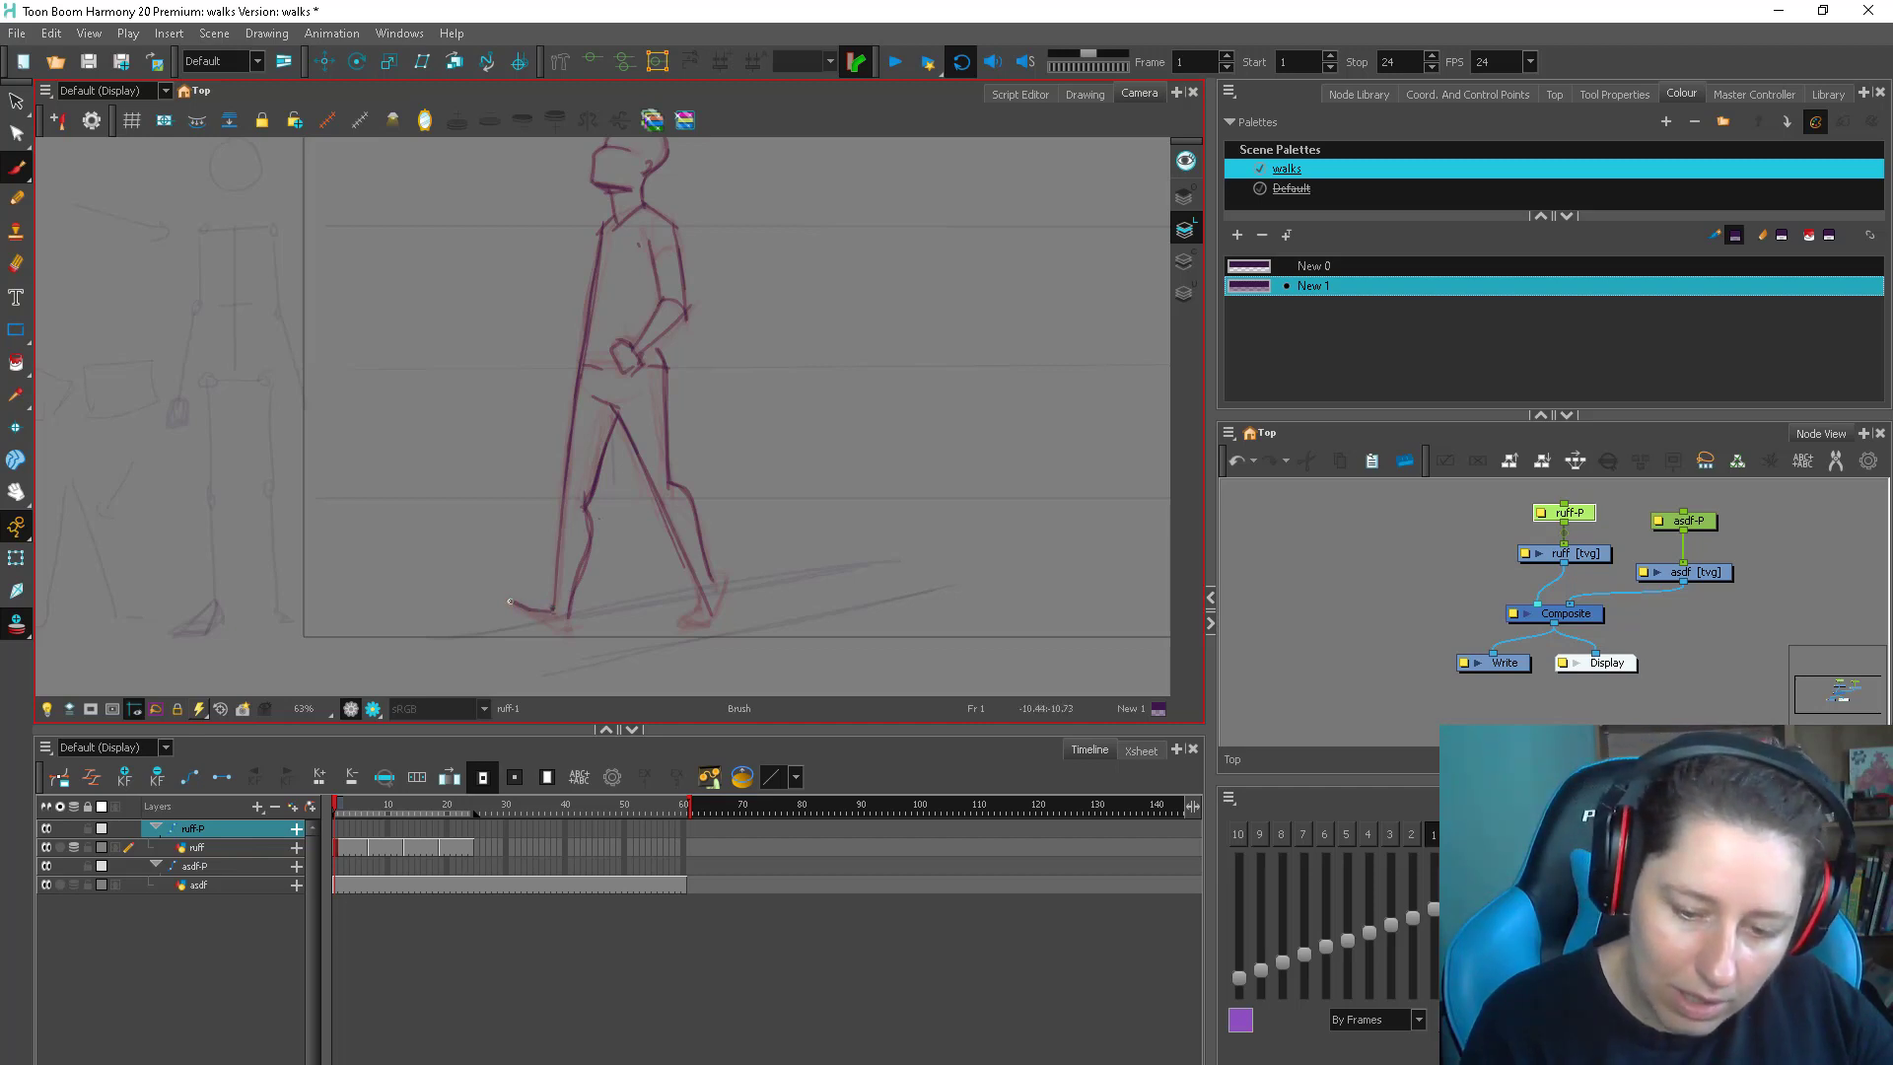
pyautogui.moveTo(510, 601); pyautogui.dragTo(567, 628)
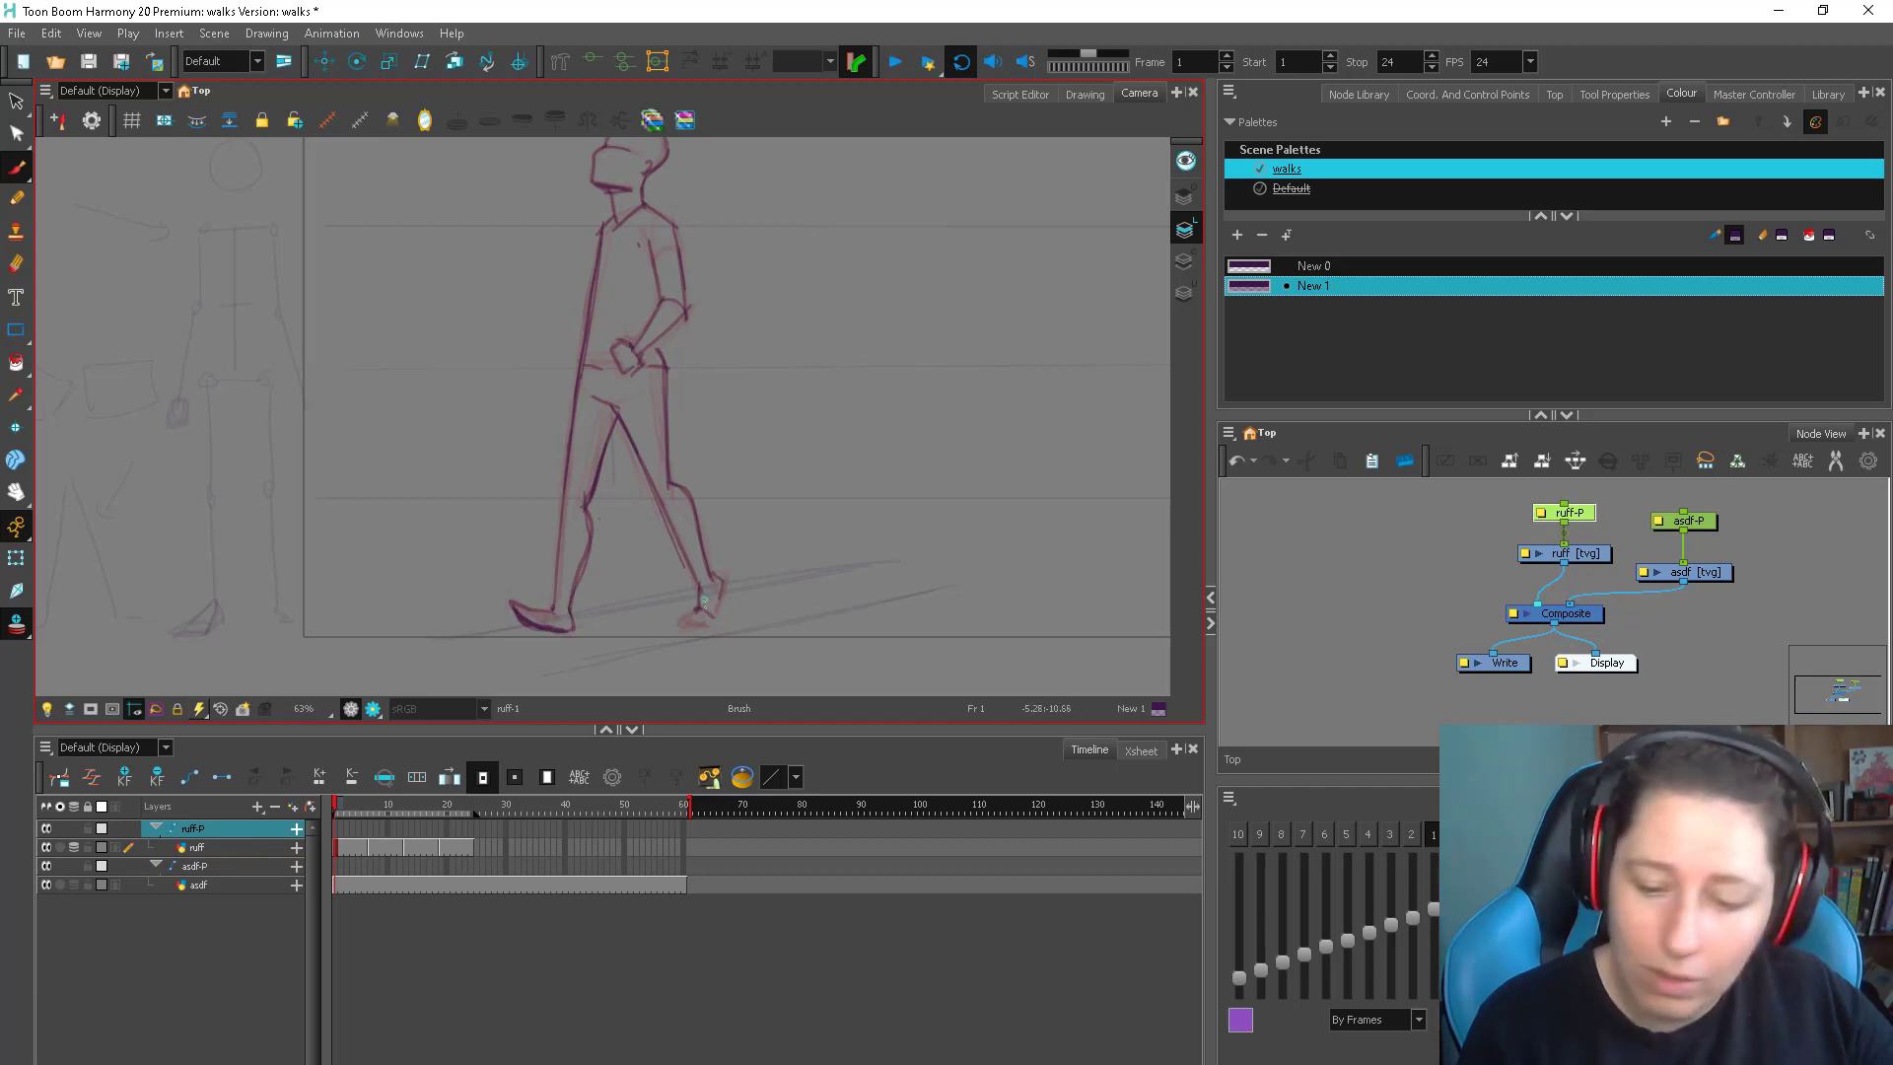
pyautogui.moveTo(680, 618)
pyautogui.mouseDown()
pyautogui.moveTo(716, 623)
pyautogui.moveTo(725, 574)
pyautogui.mouseUp()
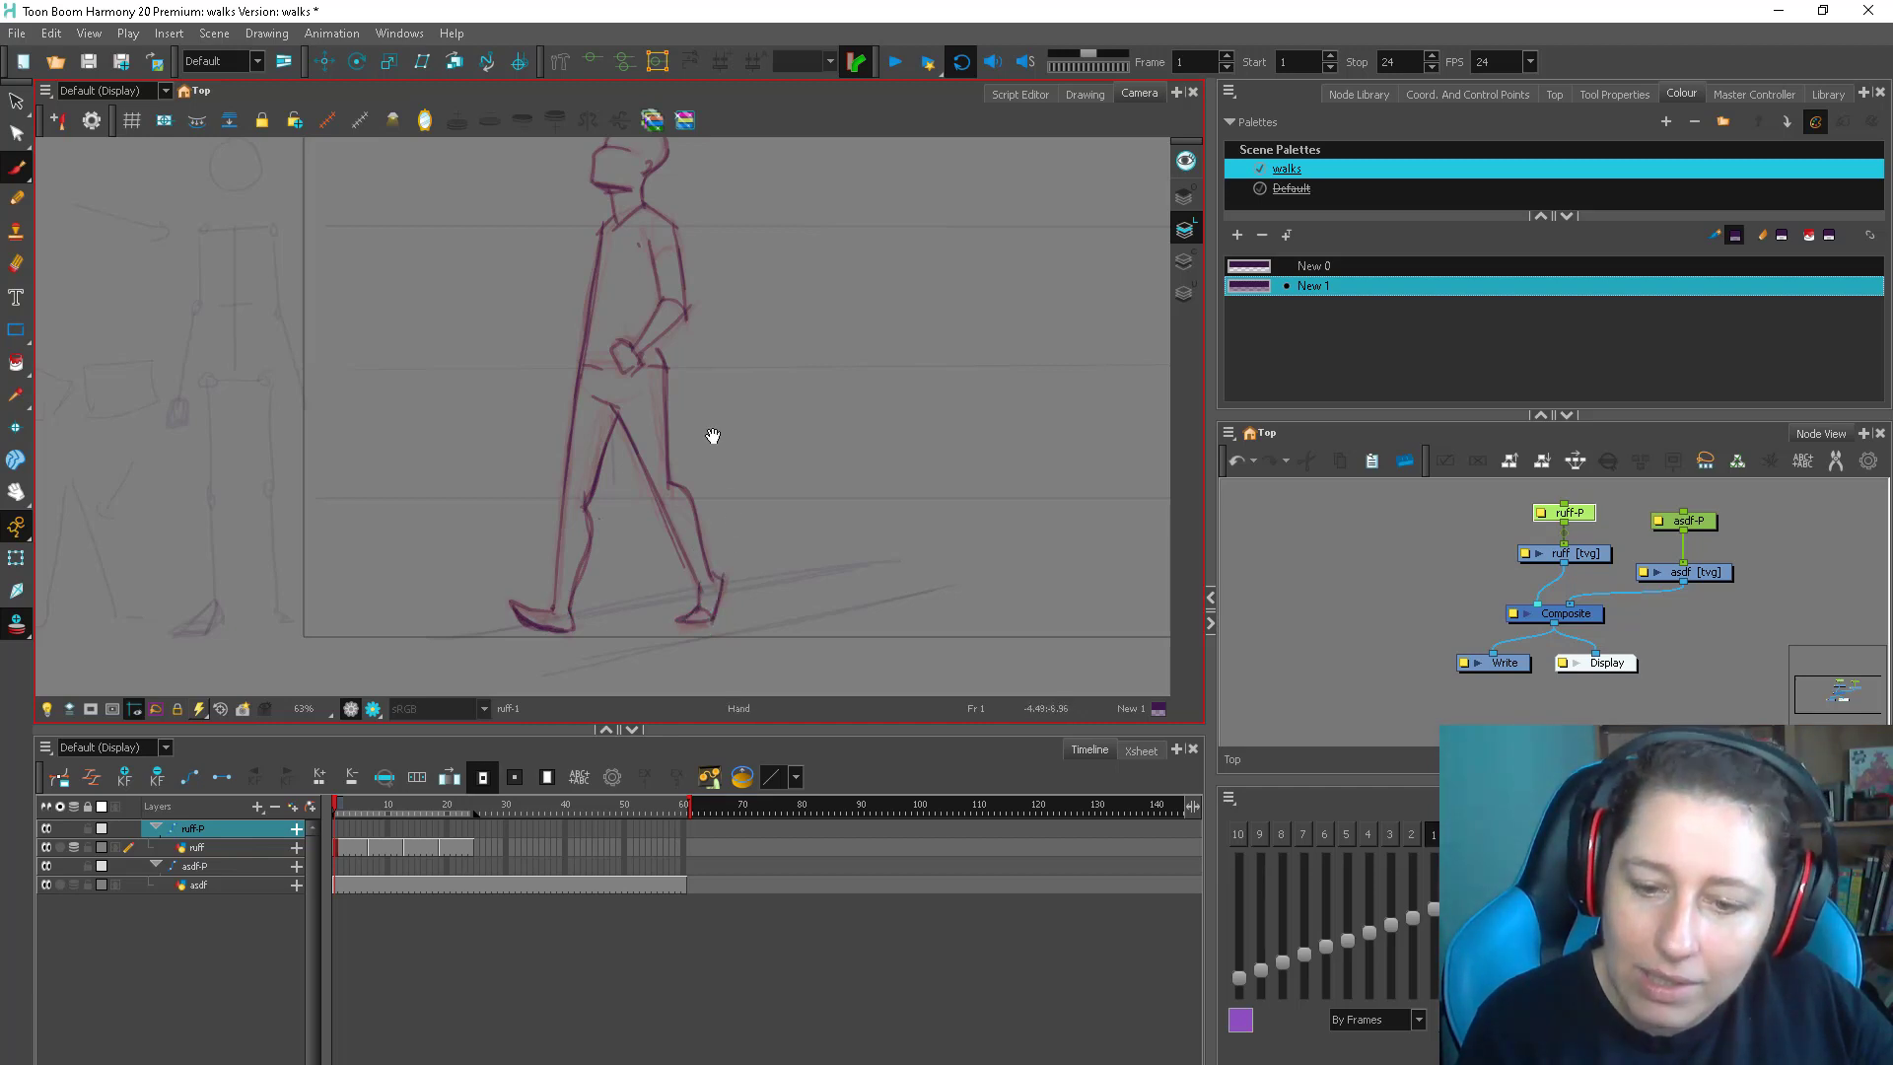
pyautogui.scroll(3, 671, 436)
pyautogui.moveTo(676, 439); pyautogui.dragTo(689, 437)
pyautogui.moveTo(763, 594); pyautogui.dragTo(754, 560)
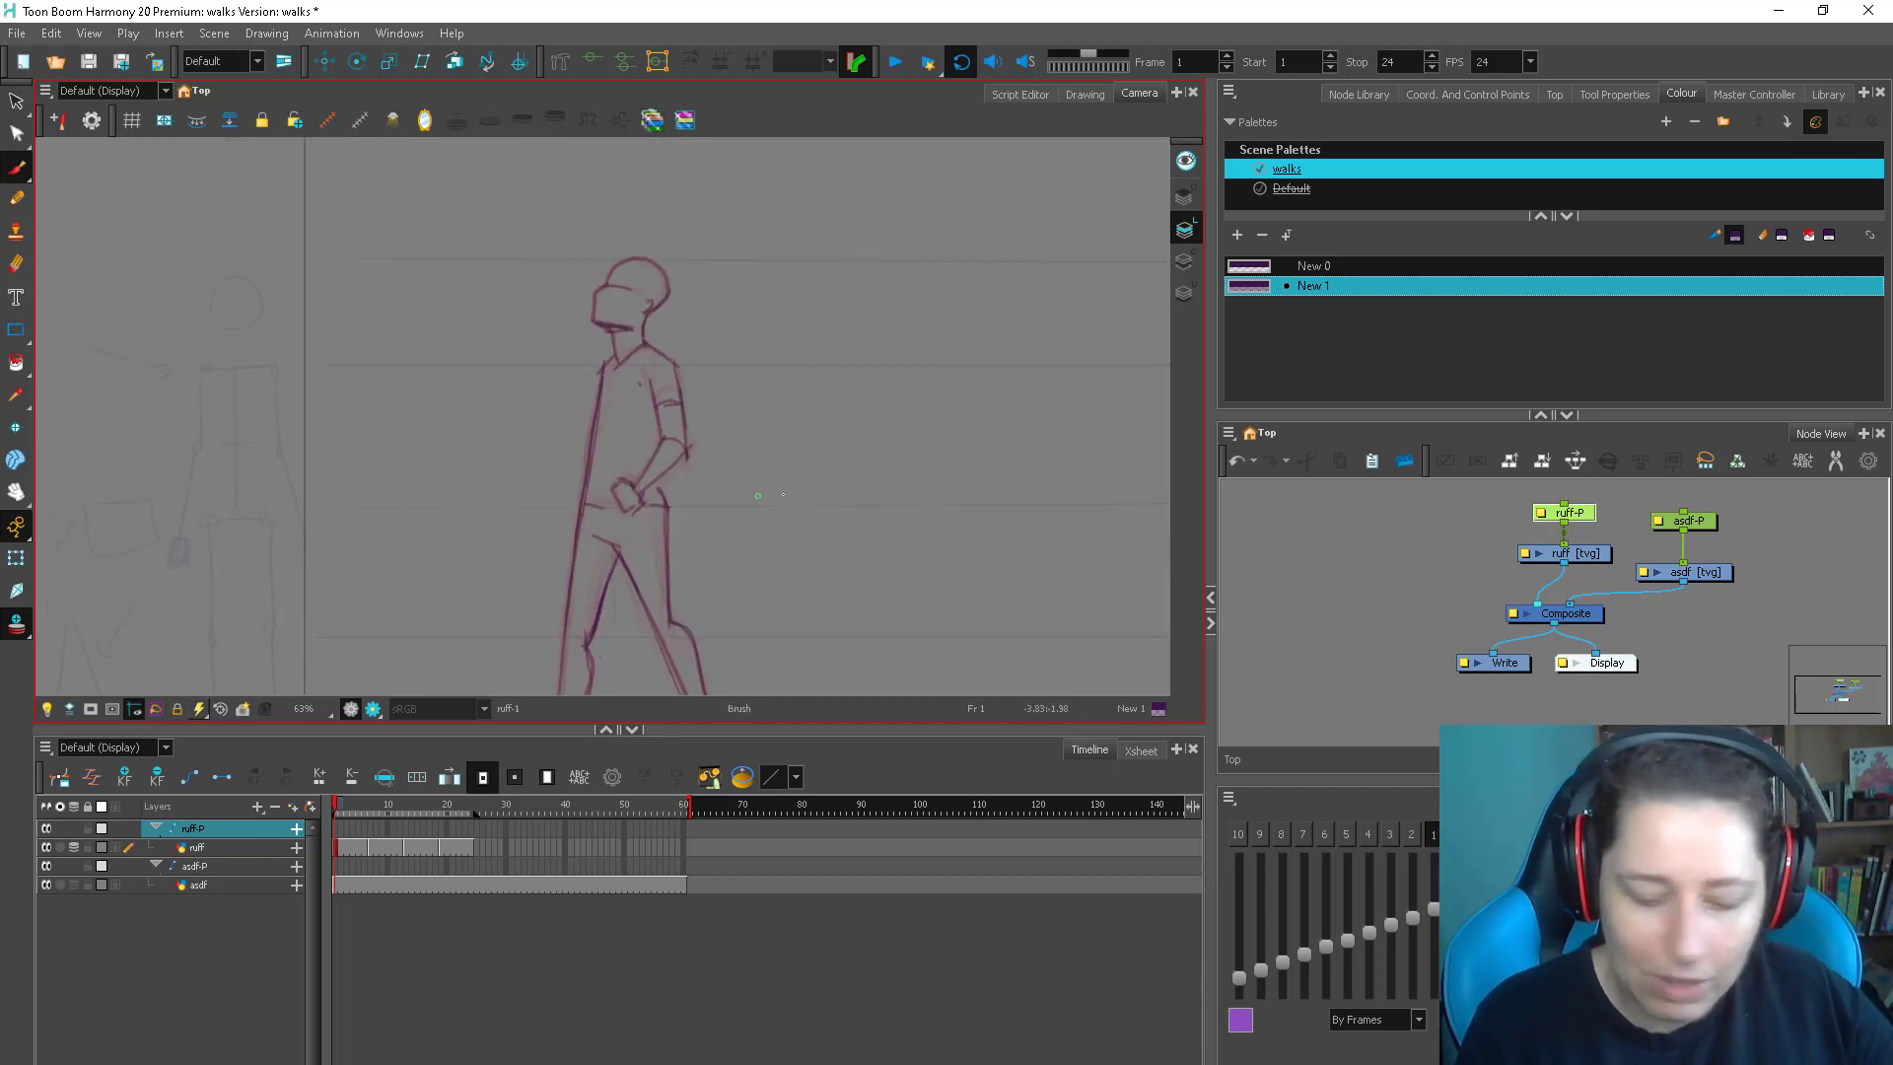
# Go to the second key pose at frame 7 and begin tracing its shoulder and chest line over the rough
pyautogui.click(368, 849)
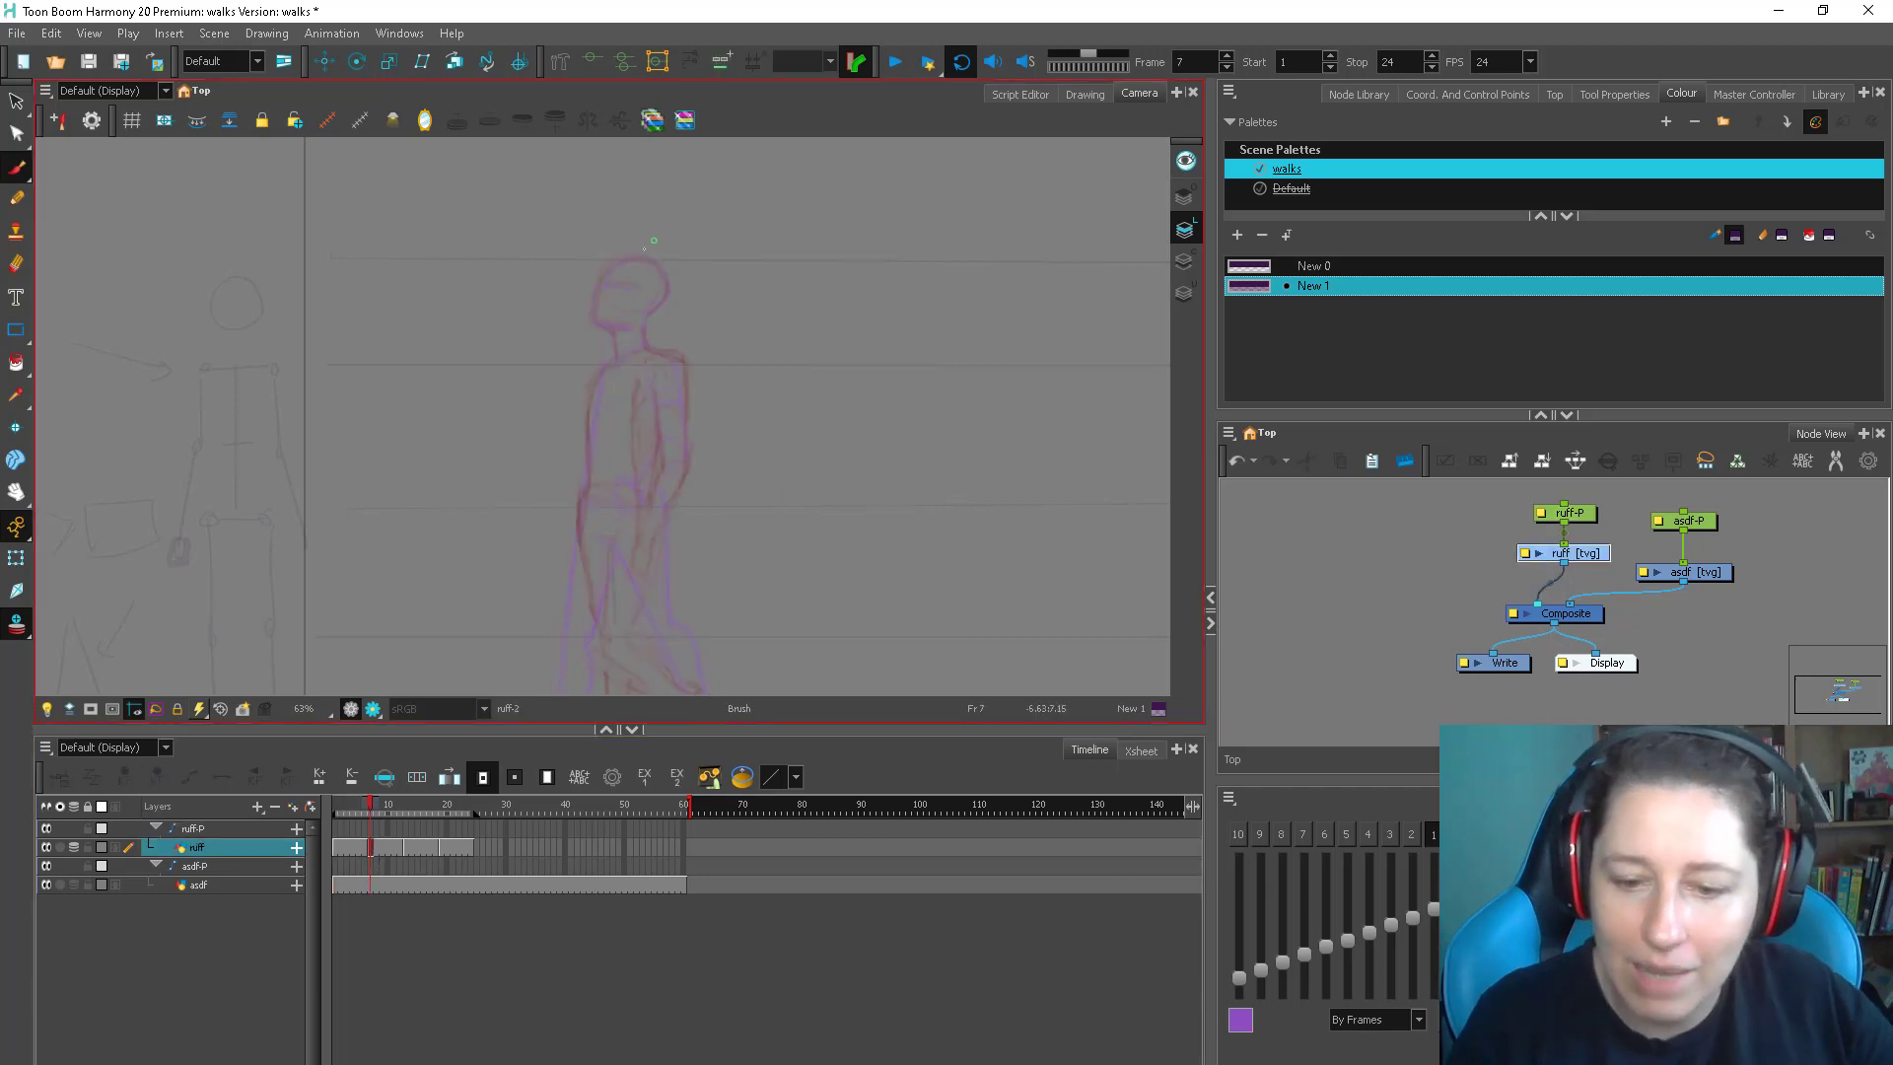
pyautogui.moveTo(662, 278); pyautogui.dragTo(682, 385)
pyautogui.press('2')
pyautogui.press('b')
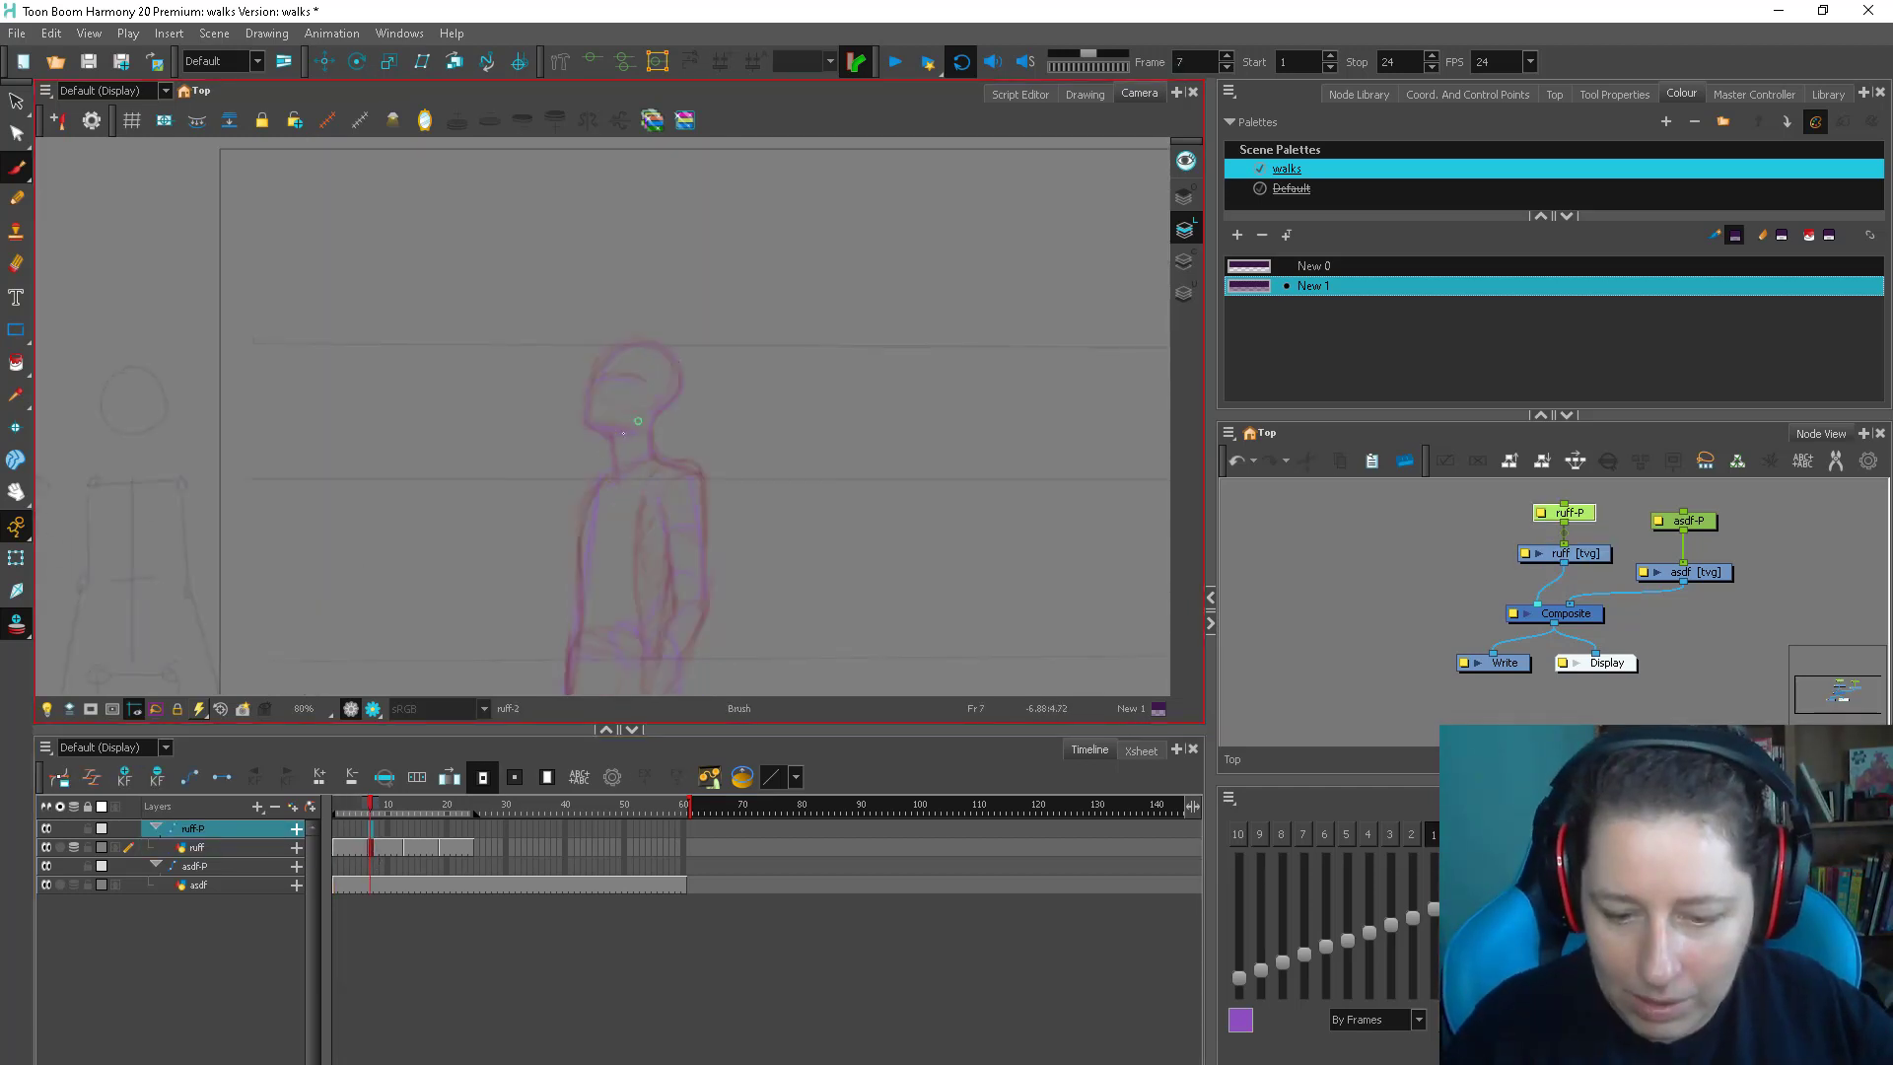
pyautogui.scroll(-3, 638, 421)
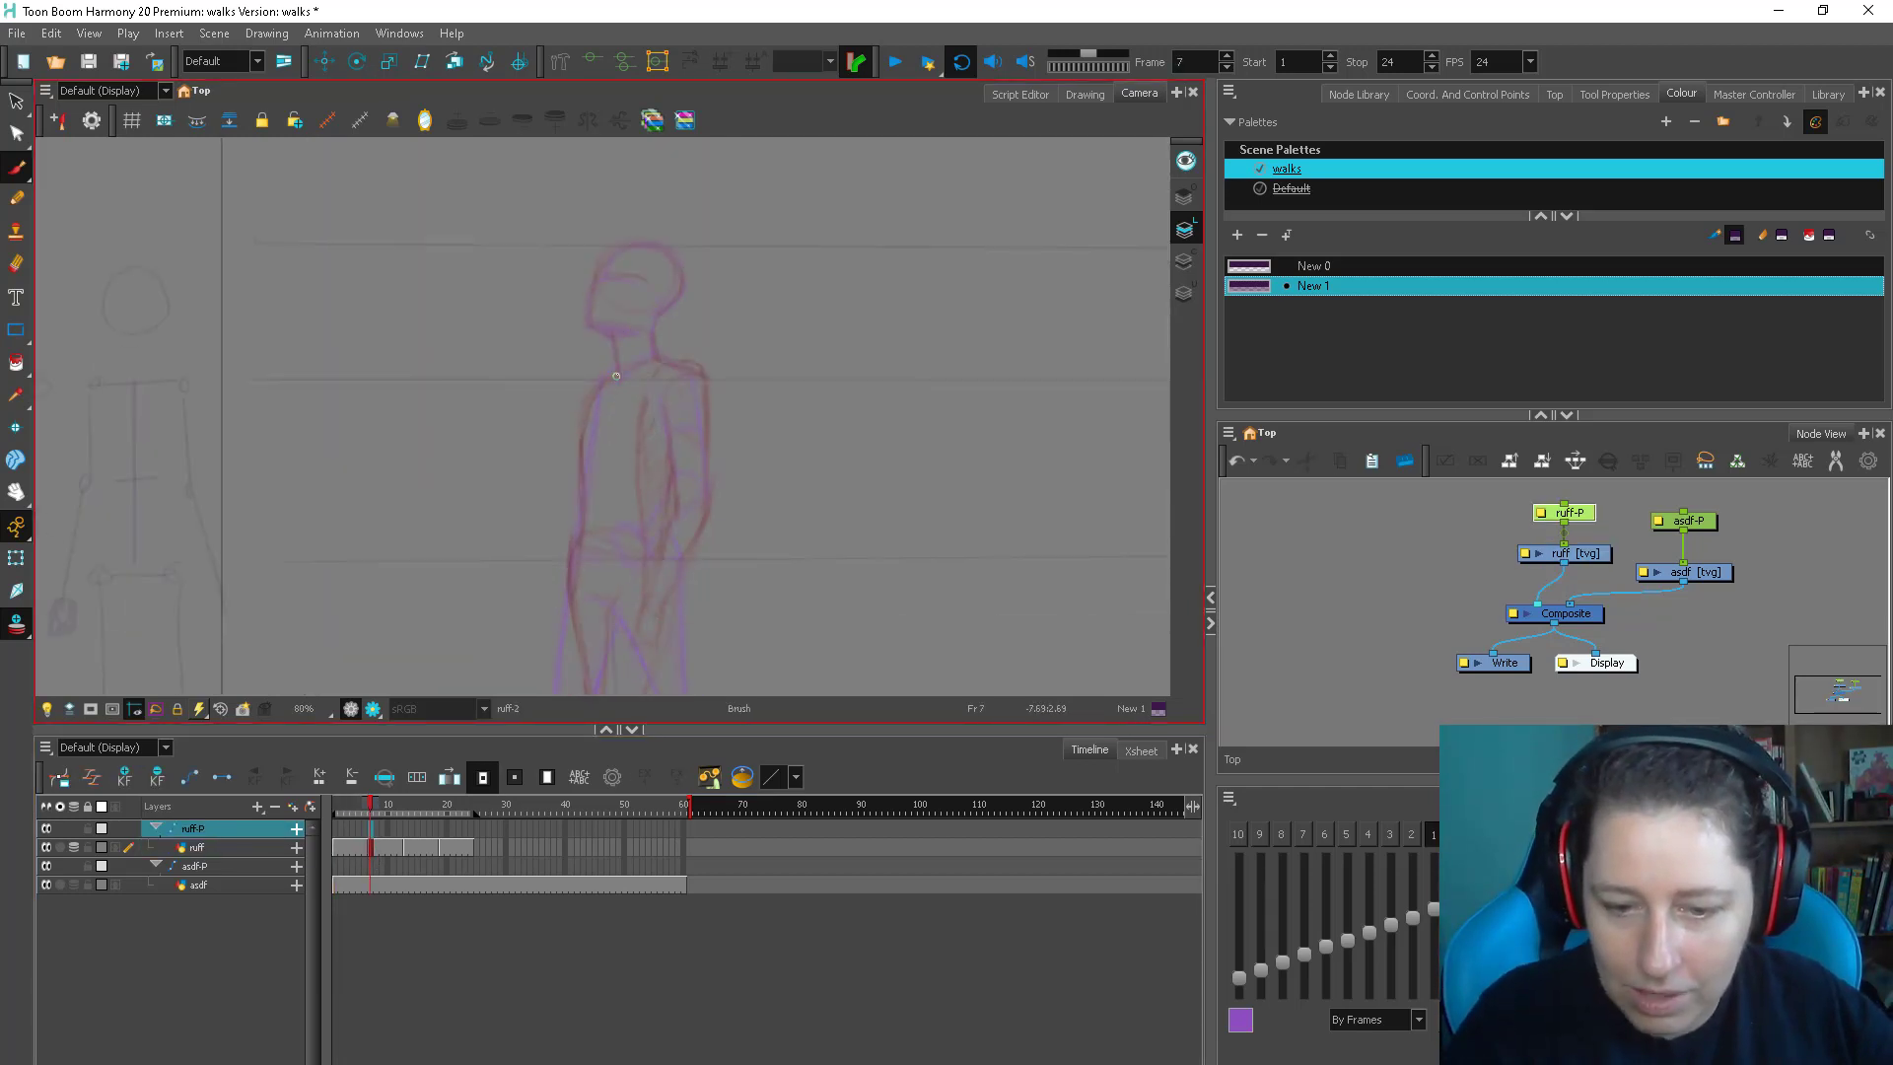
pyautogui.moveTo(617, 369)
pyautogui.mouseDown()
pyautogui.moveTo(593, 395)
pyautogui.moveTo(581, 528)
pyautogui.mouseUp()
# Erase and redraw the first pose's chest line on frame 6, and return to frame 7
pyautogui.press(',')
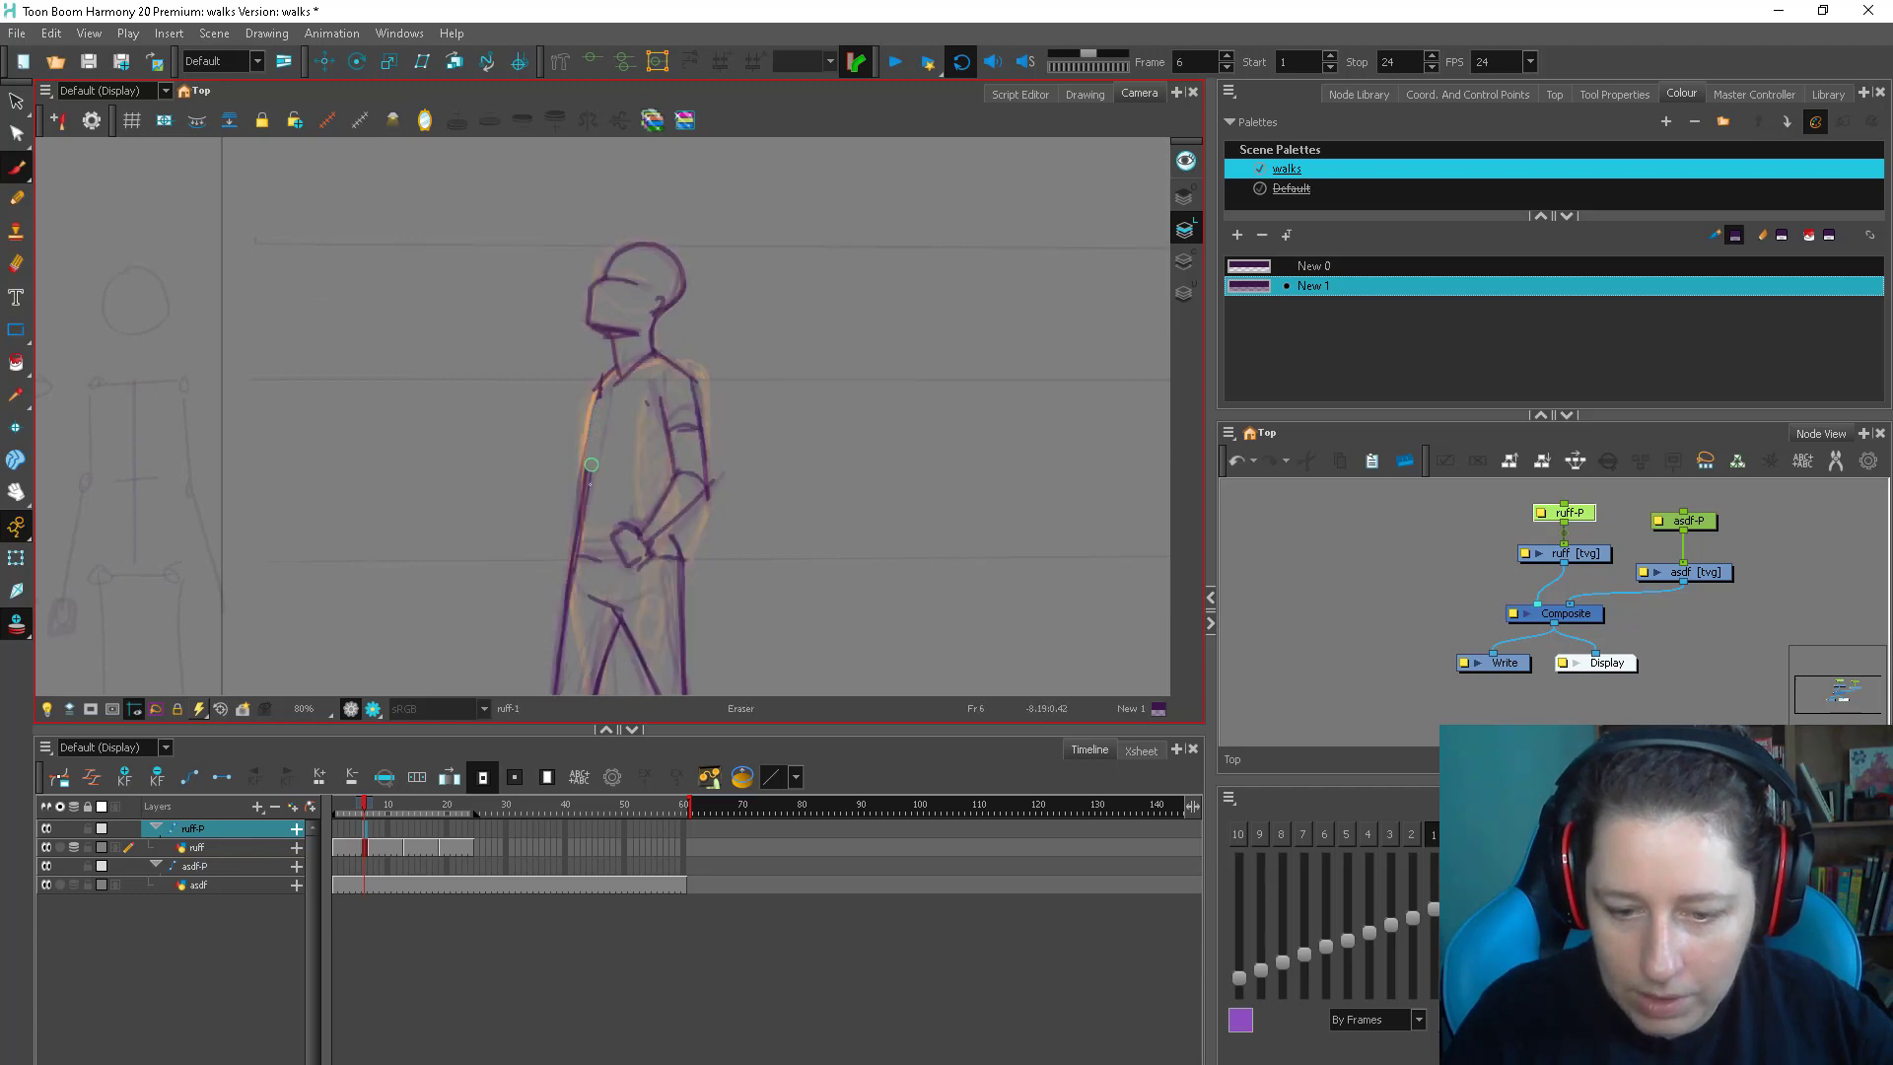
pyautogui.moveTo(598, 391); pyautogui.dragTo(581, 538)
pyautogui.press('.')
pyautogui.press('e')
# Trace the front of frame 7's torso and flip between frames 6 and 7 to compare the two poses
pyautogui.press('b')
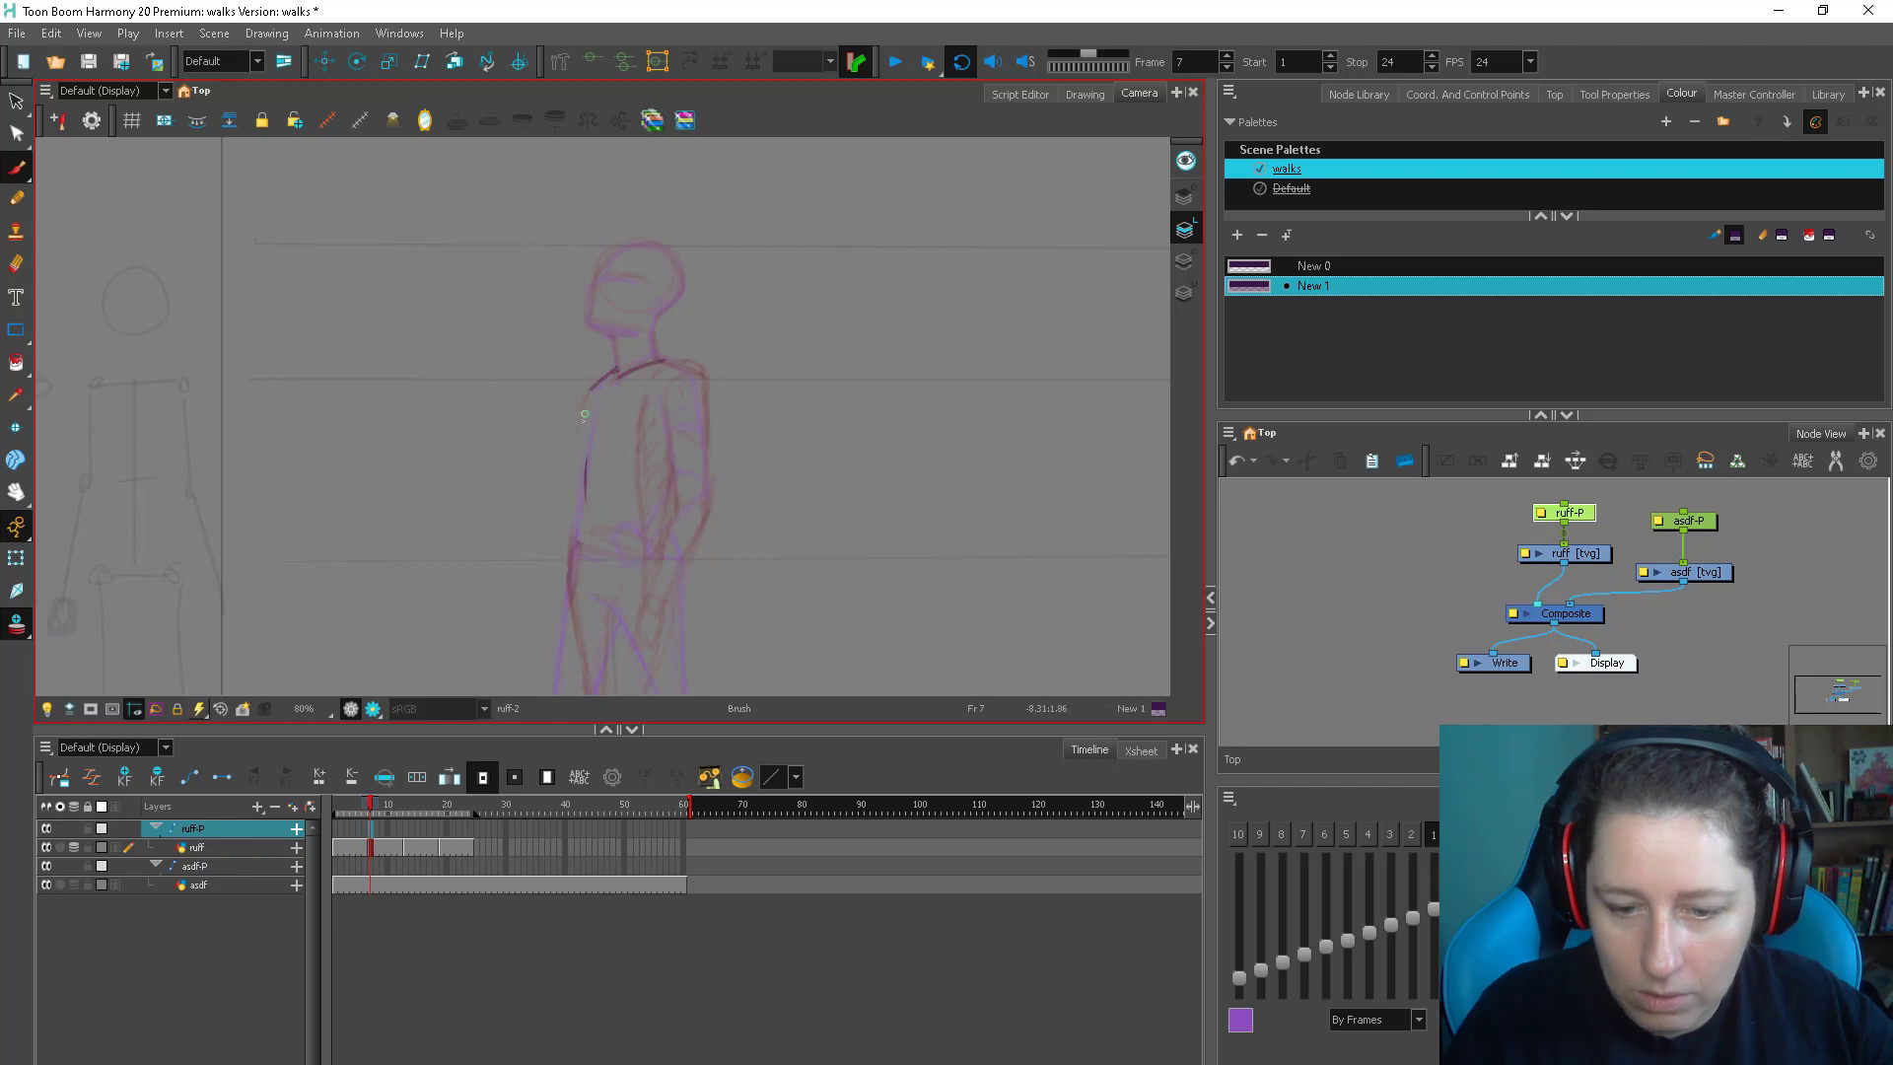
pyautogui.moveTo(584, 415); pyautogui.dragTo(580, 532)
pyautogui.press(',')
pyautogui.press('.')
pyautogui.press(',')
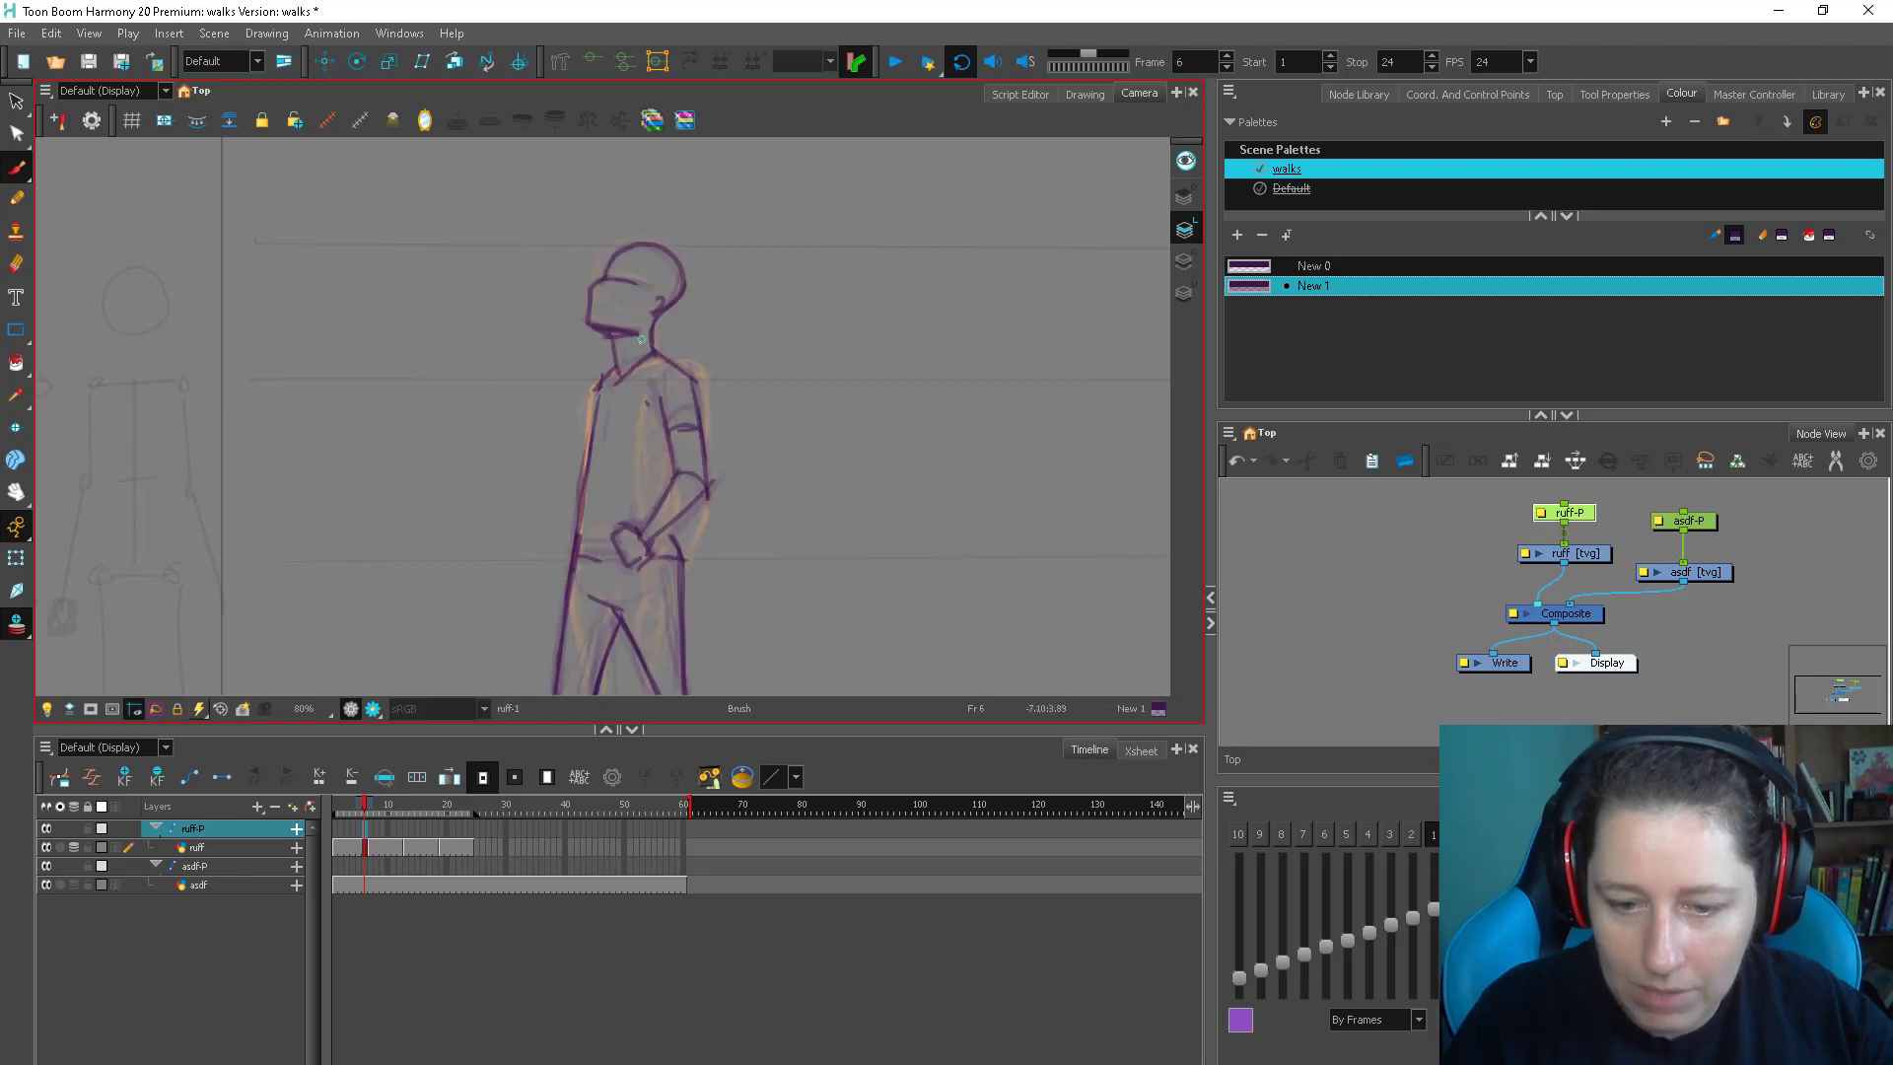
pyautogui.press('.')
pyautogui.press(',')
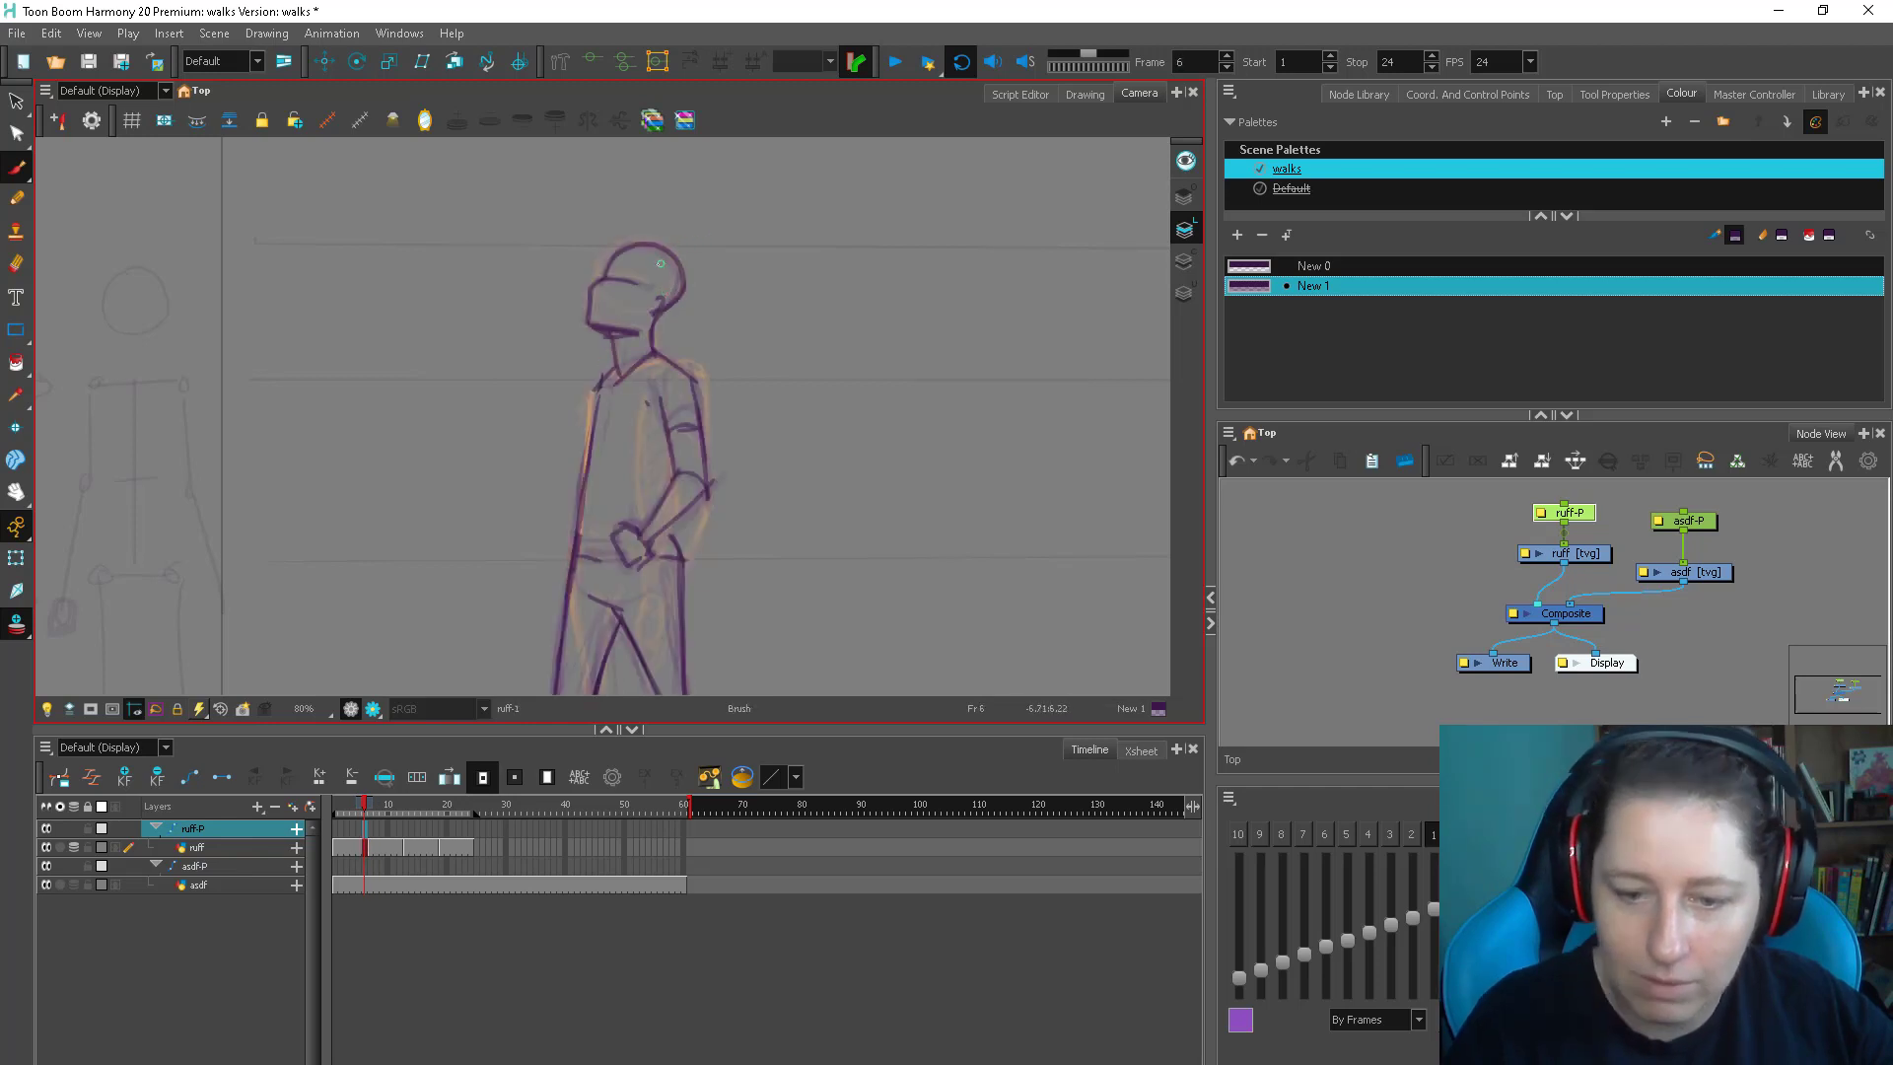
# Trace the thigh and shin contours of frame 7's bent leg over the rough, flipping to frame 6 to compare
pyautogui.press('.')
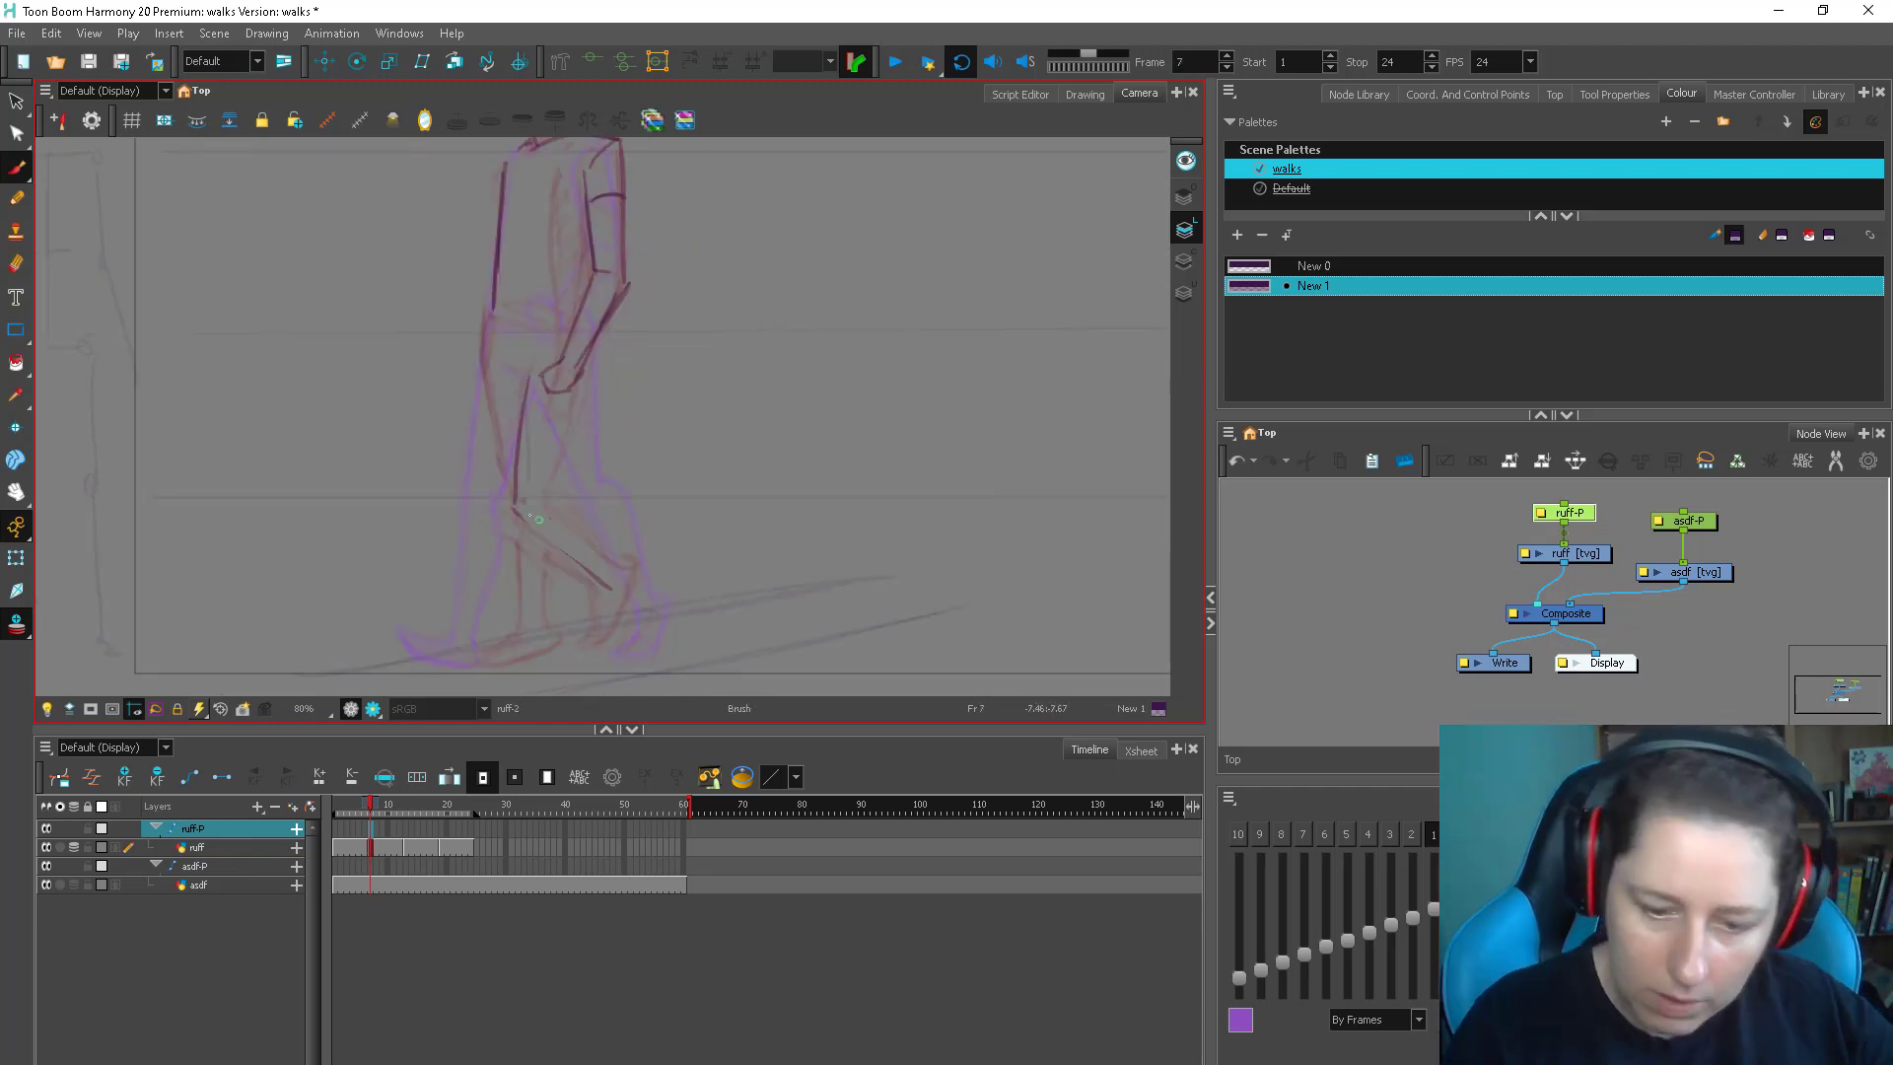
pyautogui.moveTo(514, 508); pyautogui.dragTo(610, 589)
pyautogui.press(',')
pyautogui.press('.')
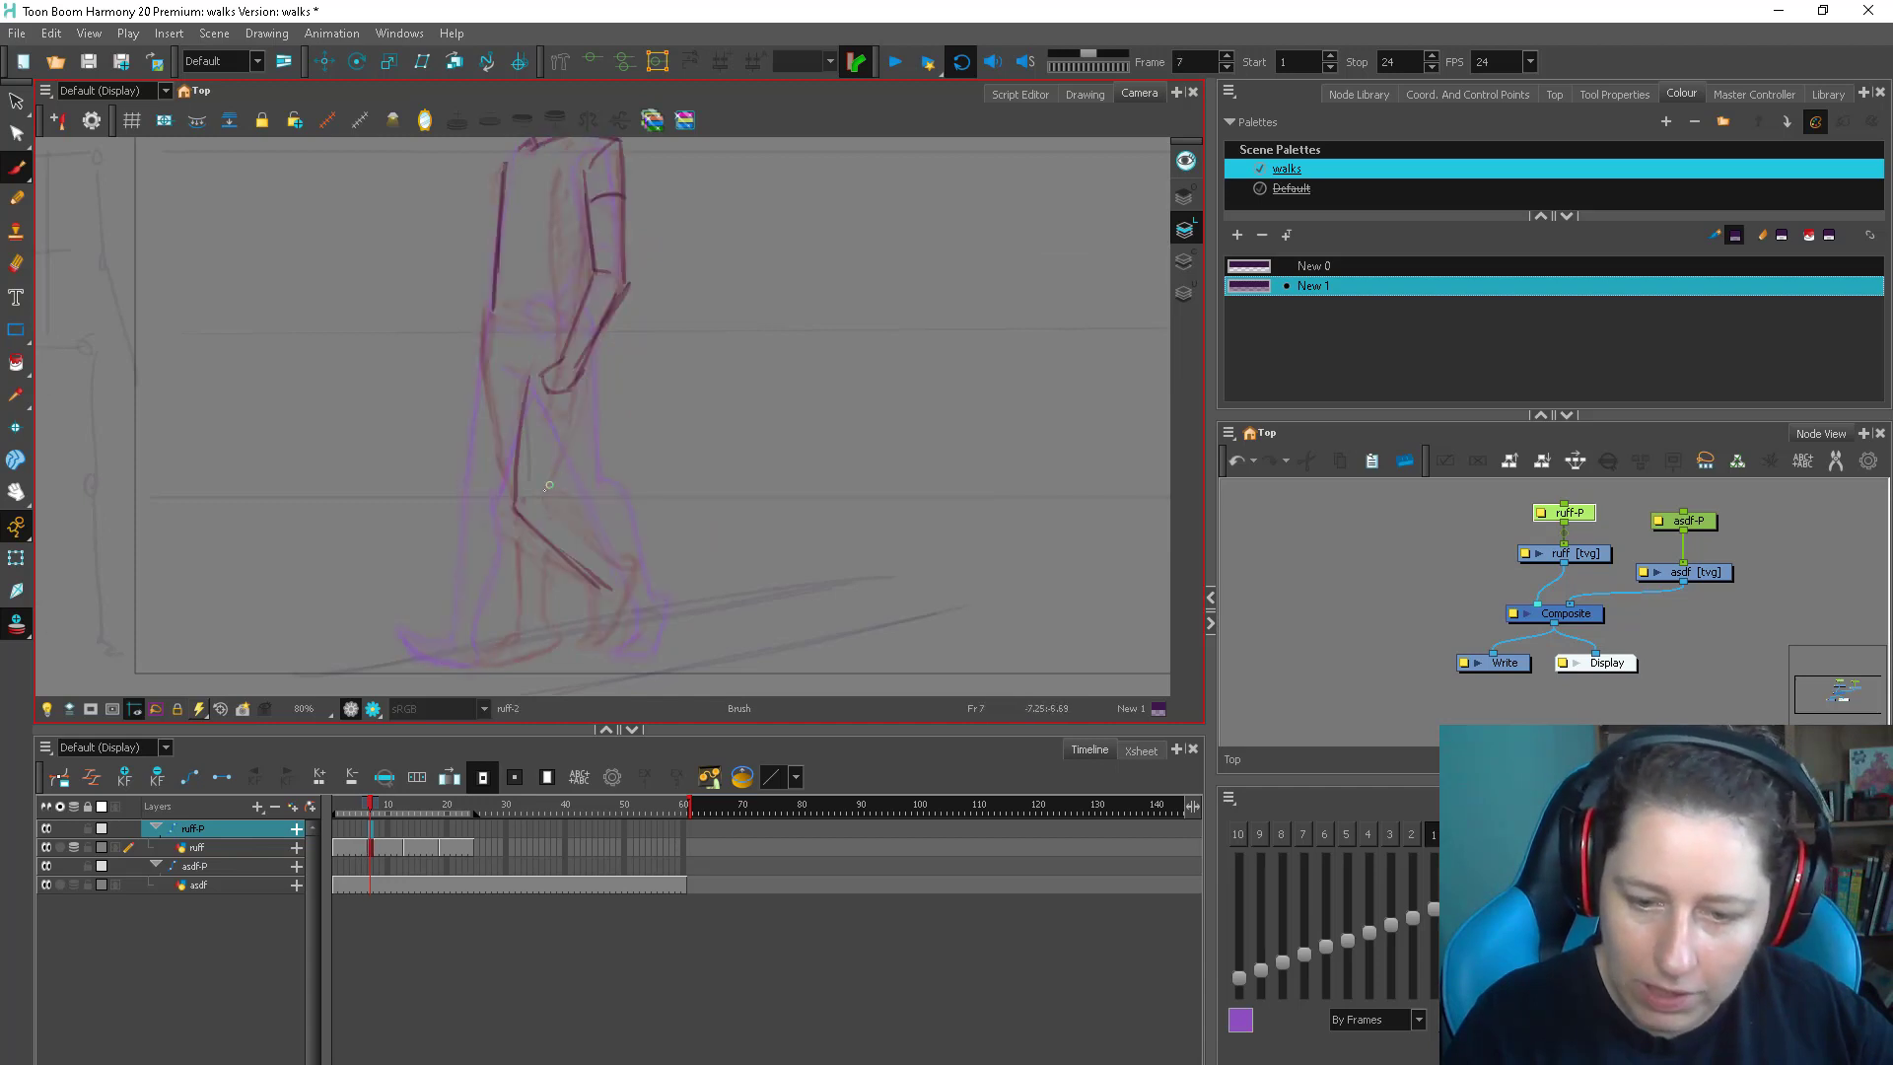
pyautogui.moveTo(549, 485); pyautogui.dragTo(592, 353)
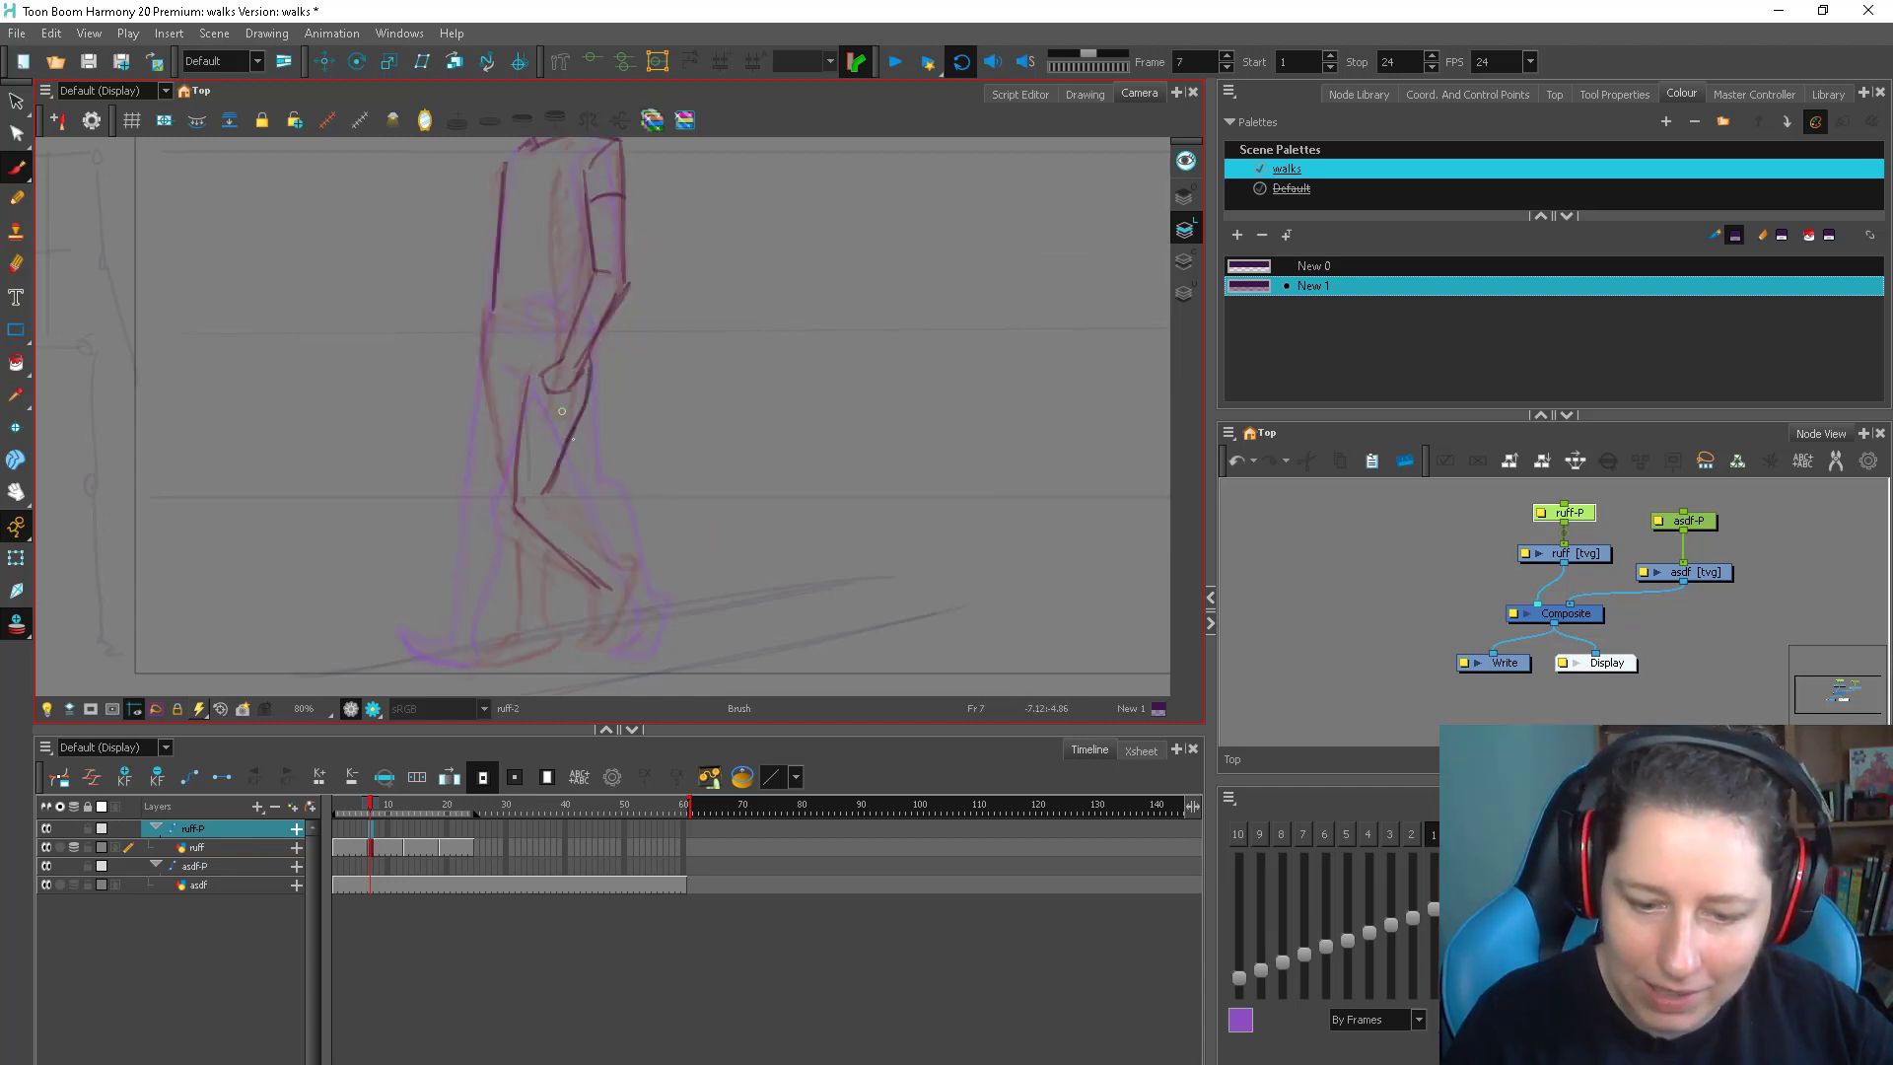
pyautogui.moveTo(556, 496)
pyautogui.mouseDown()
pyautogui.moveTo(625, 582)
pyautogui.moveTo(619, 627)
pyautogui.mouseUp()
pyautogui.press(',')
pyautogui.press('.')
# Trace the bent leg's hanging foot on frame 7, and flip back through frames 6 and 5 to compare it with the first pose
pyautogui.moveTo(599, 578); pyautogui.dragTo(595, 632)
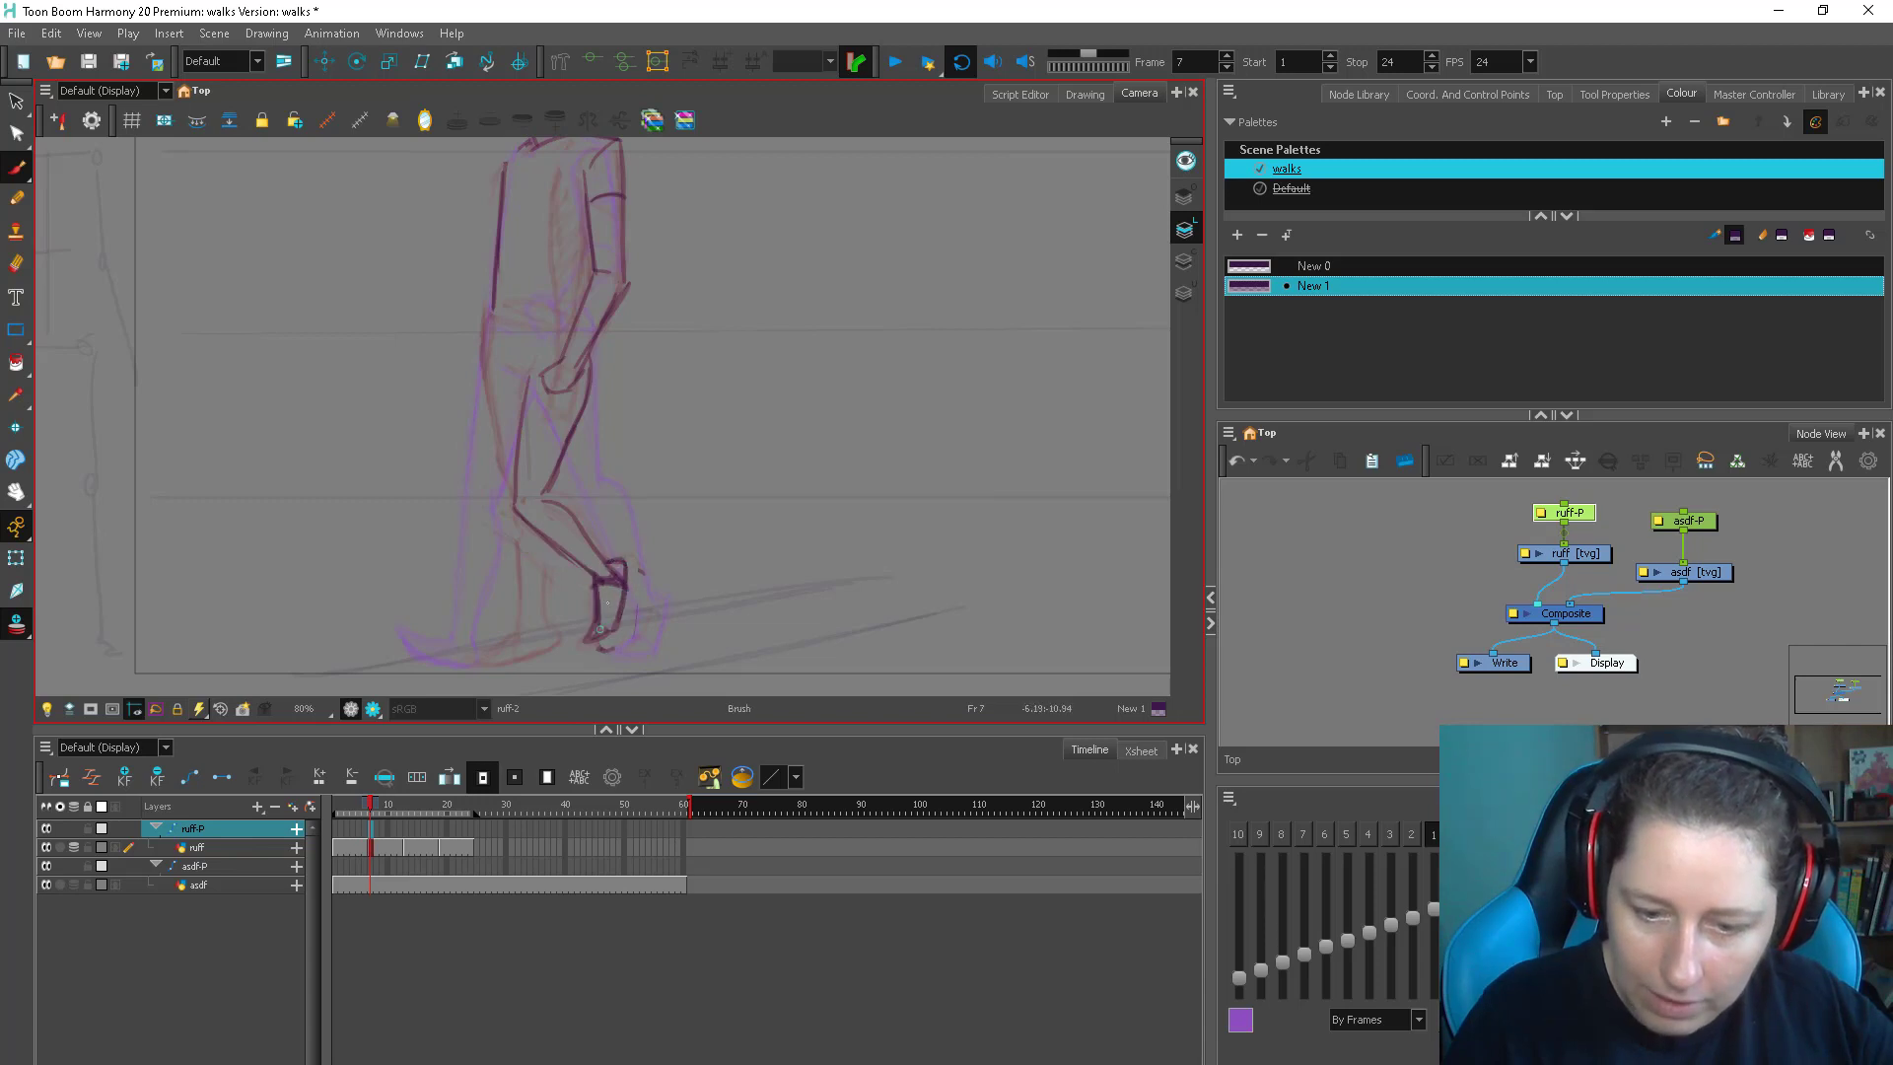
pyautogui.press(',')
pyautogui.press('.')
pyautogui.press(',')
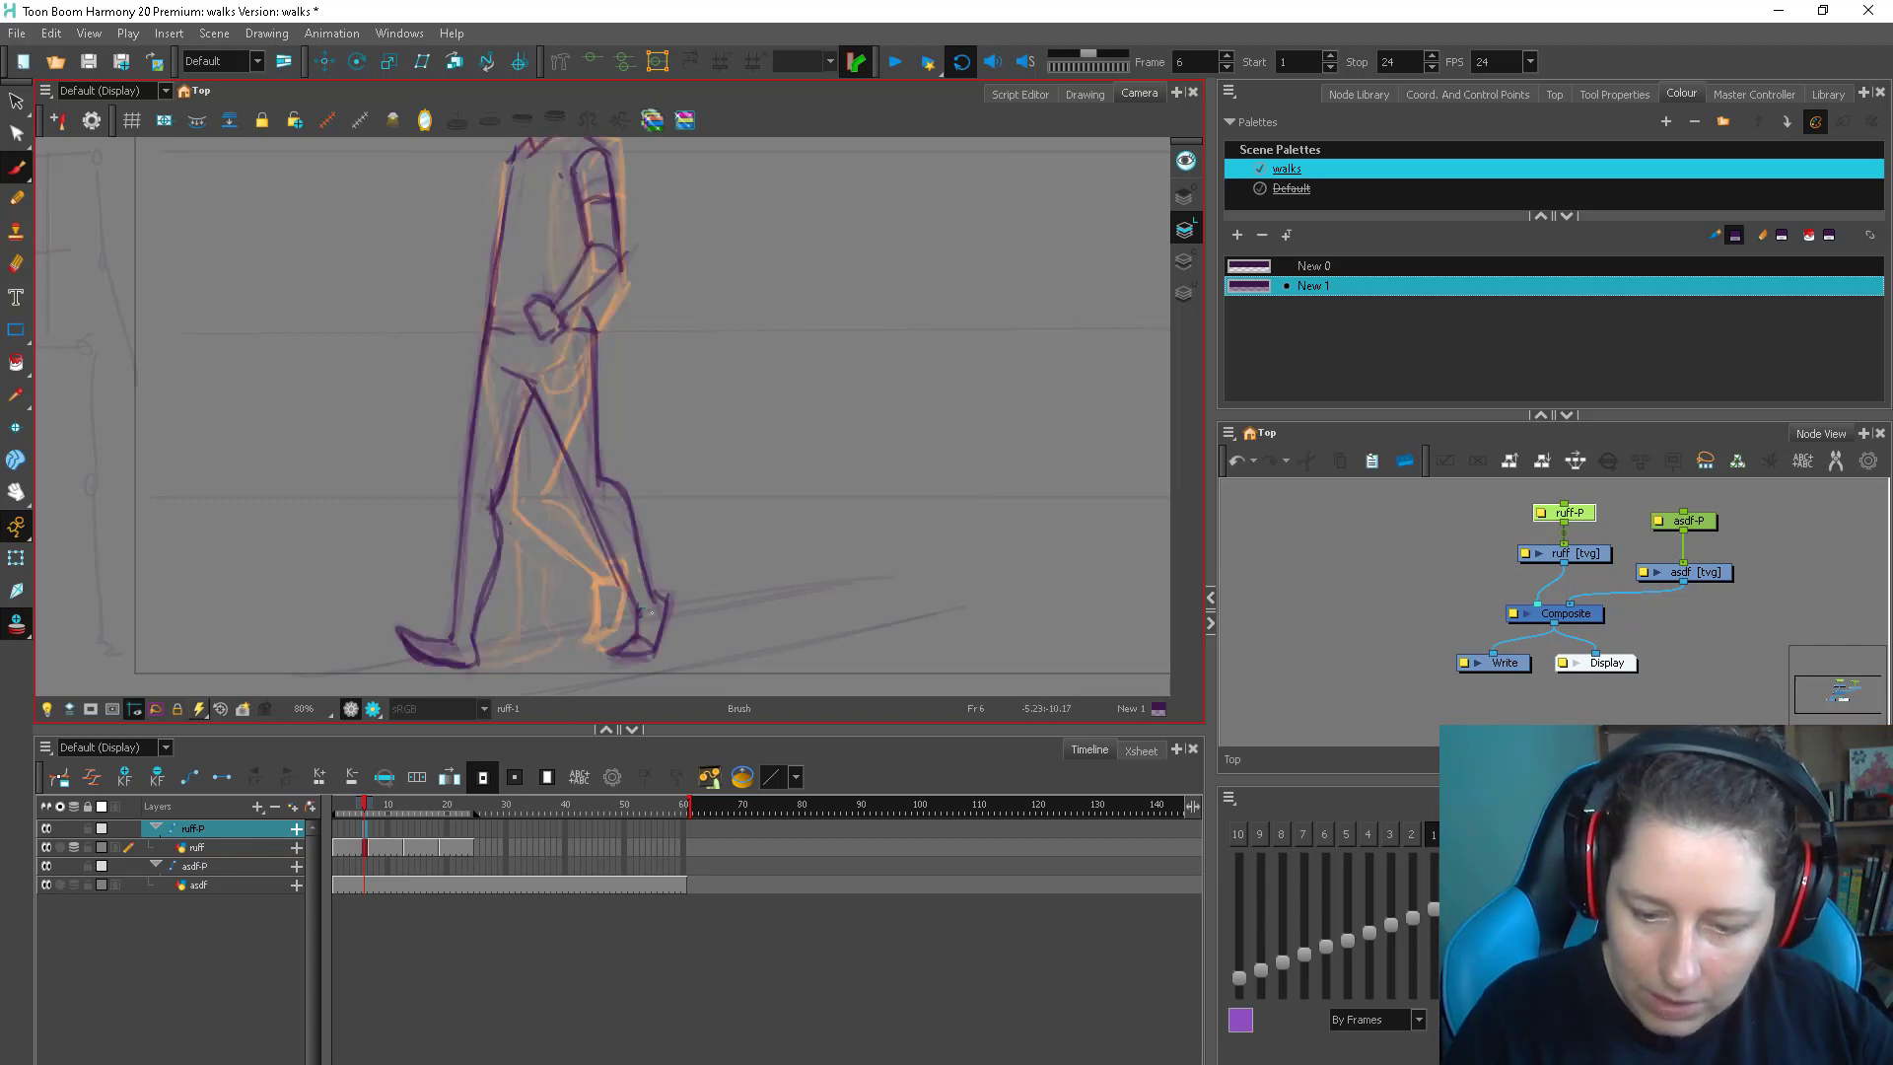
pyautogui.press(',')
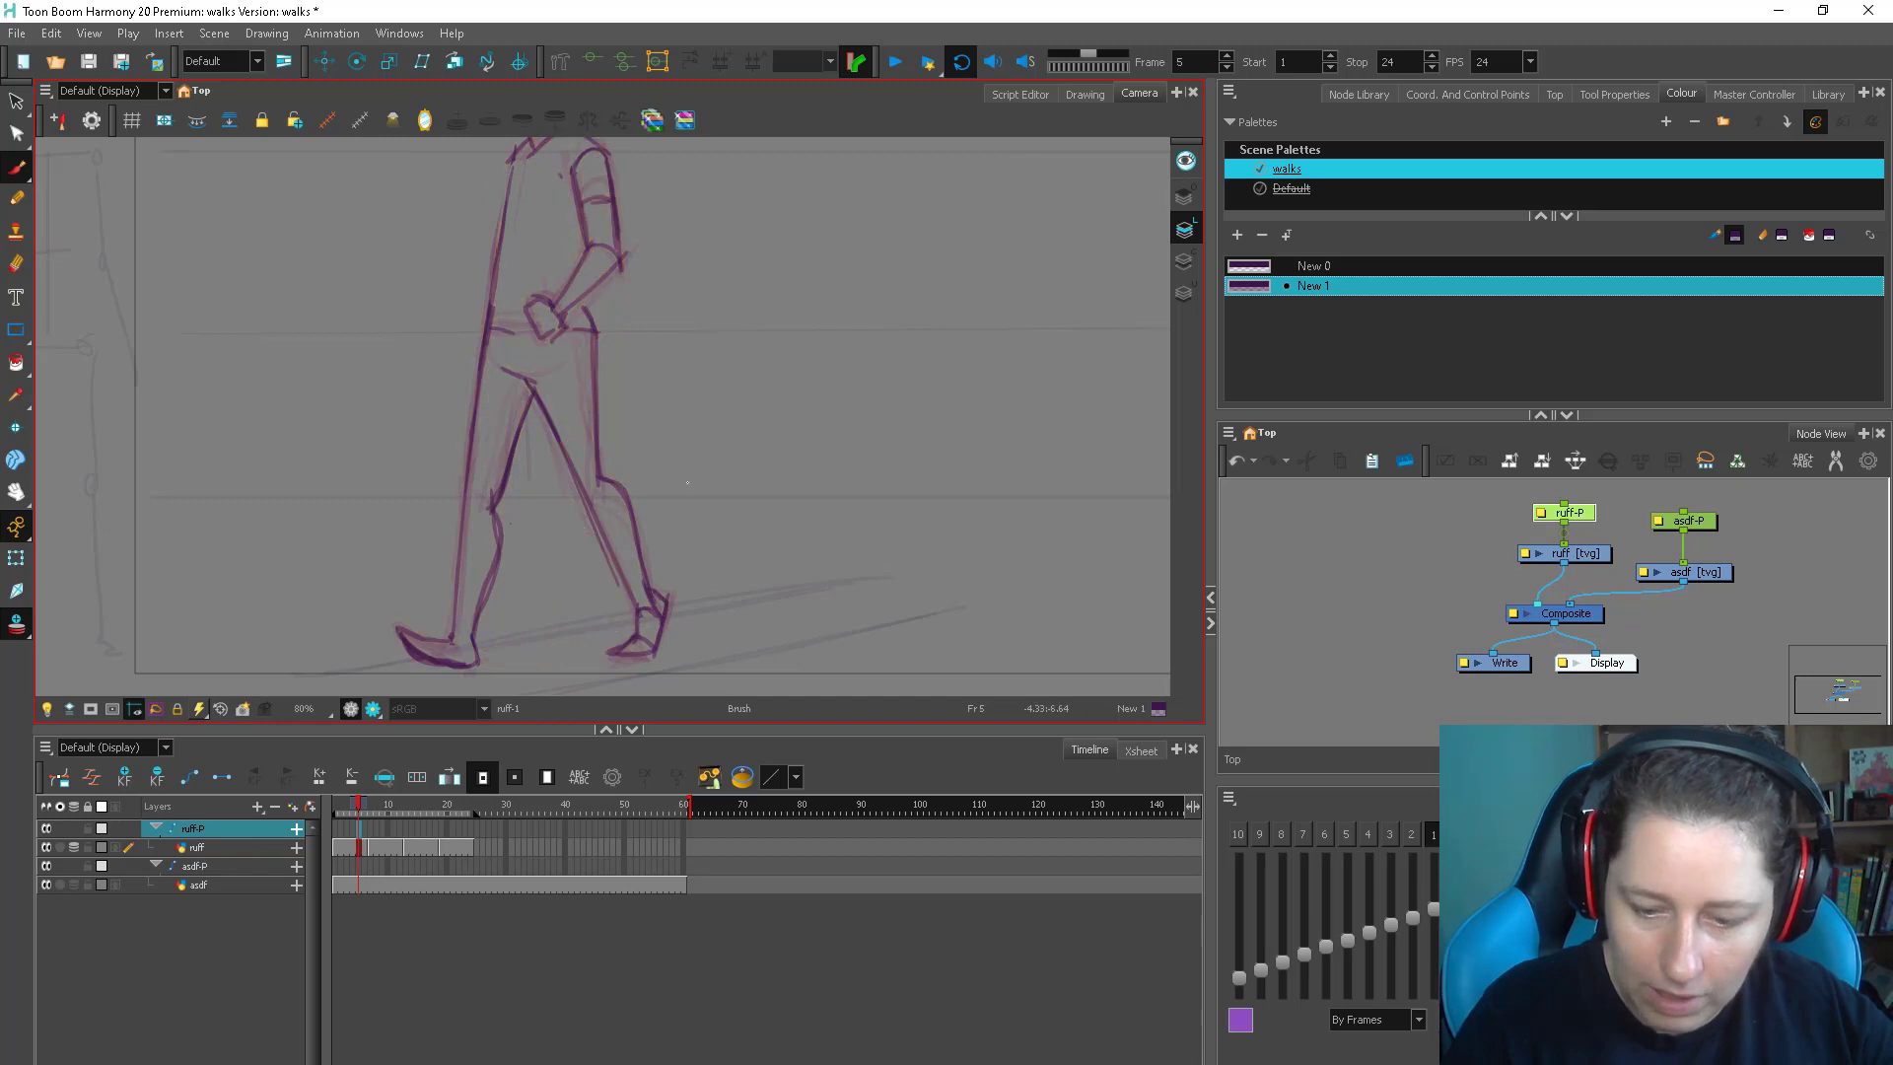
# Go to the rough pose on frame 13 and draw the clean shoulder lines over it
pyautogui.press('.')
pyautogui.press('.')
pyautogui.press(',')
pyautogui.moveTo(552, 330)
pyautogui.mouseDown()
pyautogui.moveTo(573, 520)
pyautogui.moveTo(557, 520)
pyautogui.mouseUp()
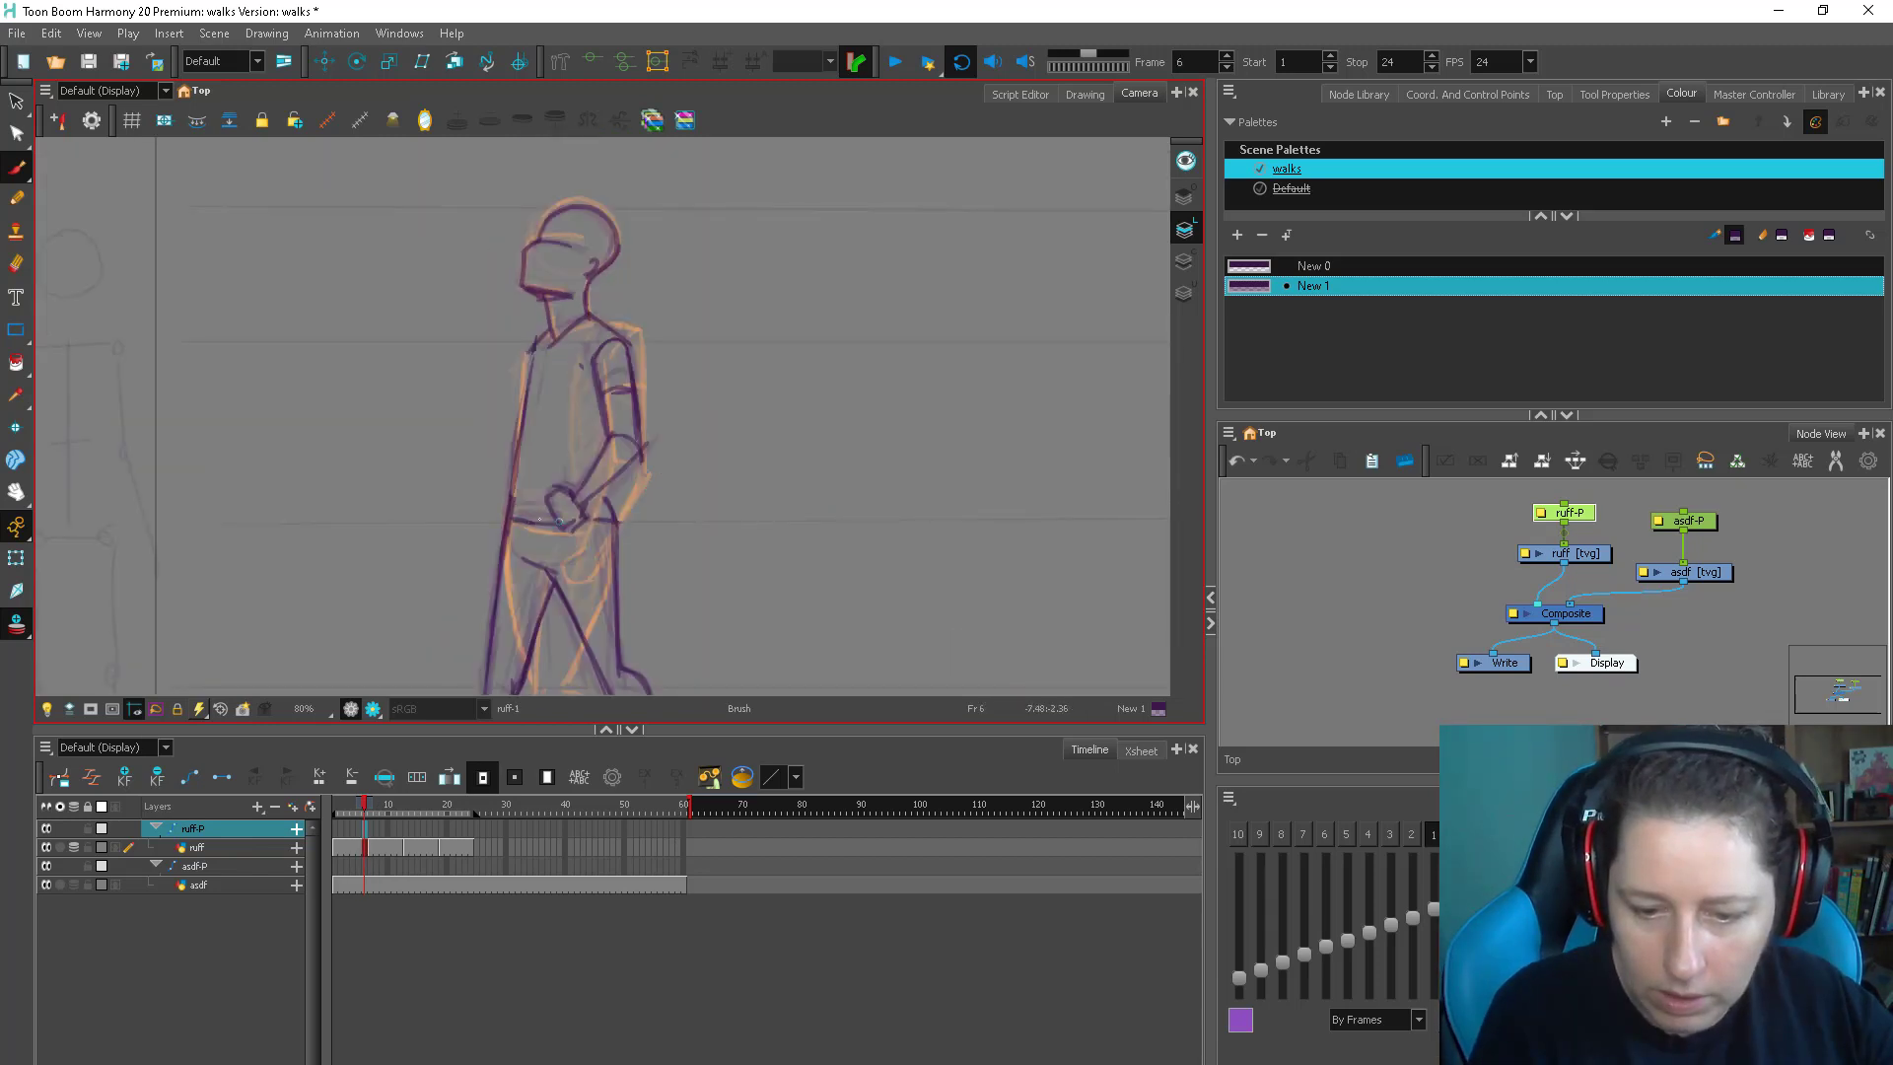
pyautogui.press('.')
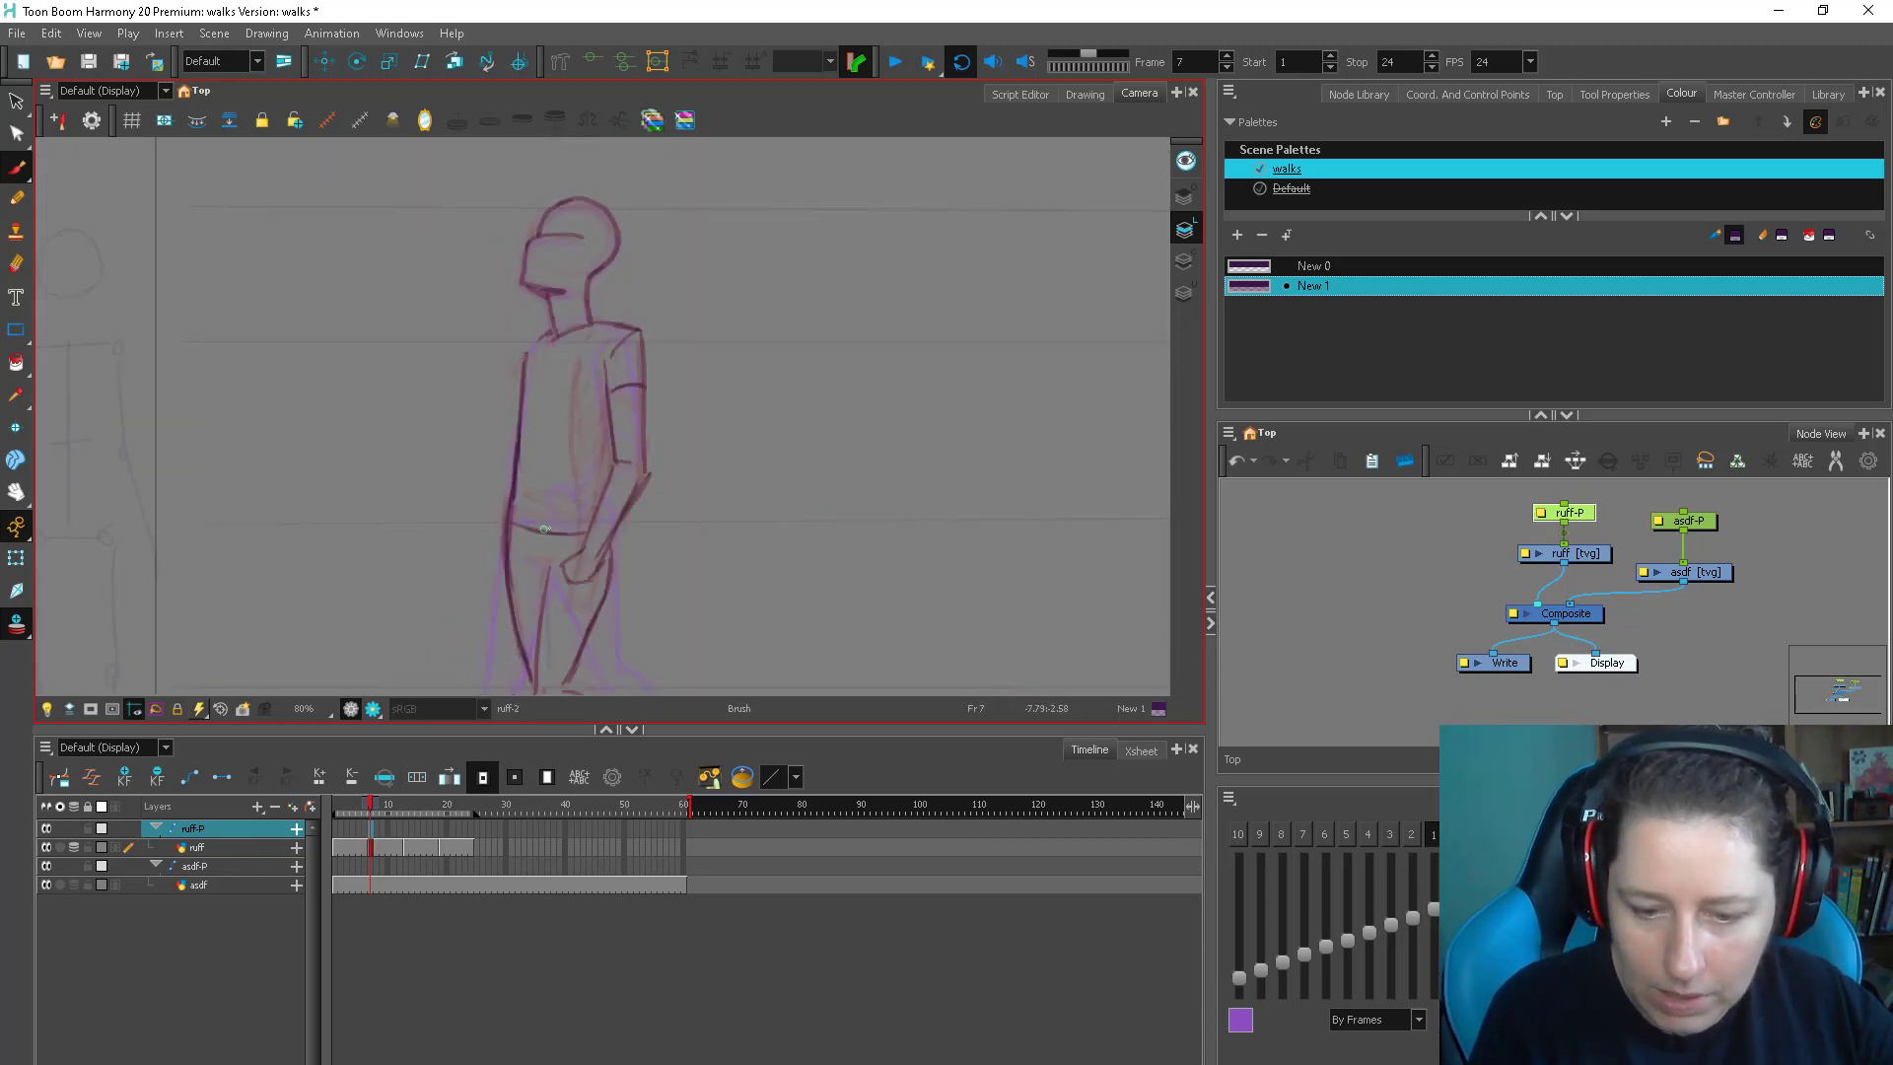
pyautogui.press('.')
pyautogui.press('.')
pyautogui.press('.')
pyautogui.press('.')
pyautogui.press('.')
pyautogui.press('.')
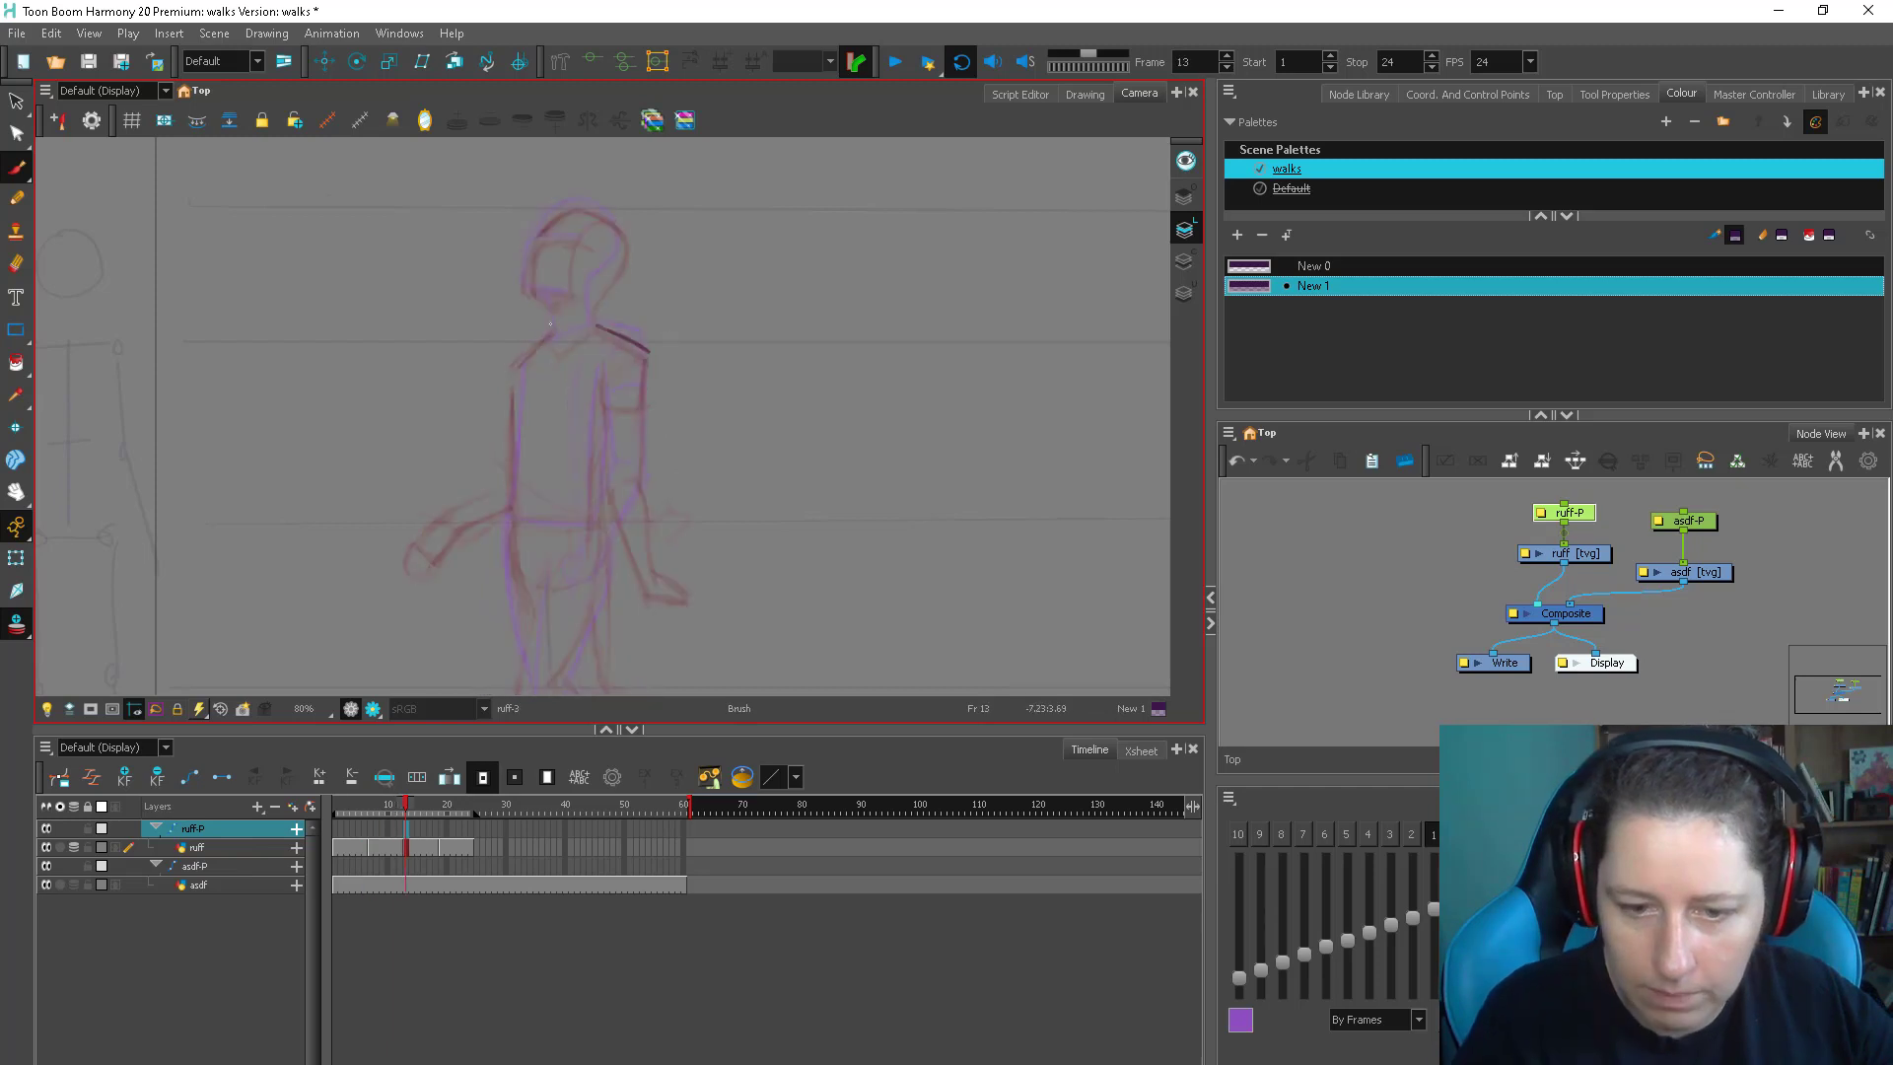
pyautogui.moveTo(554, 330); pyautogui.dragTo(512, 364)
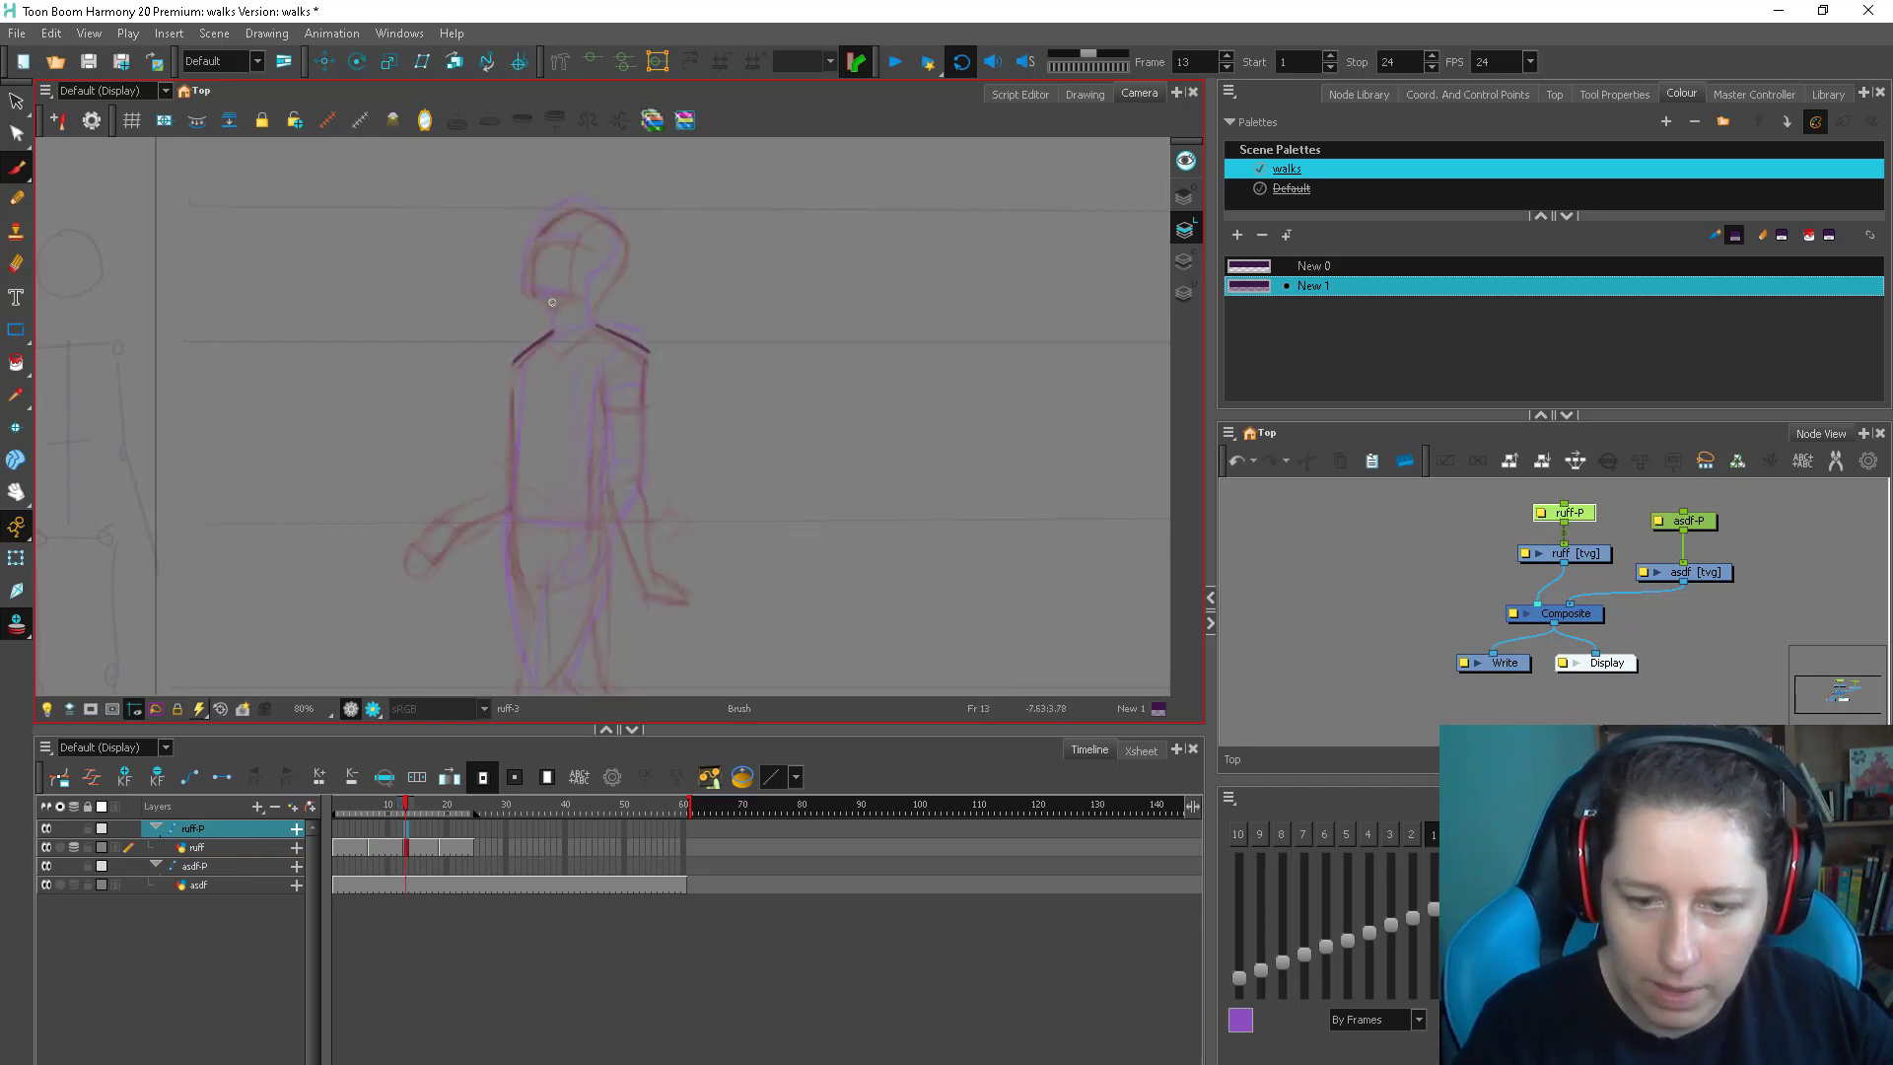
# Draw clean lines over the head, face, neck and front of the body on frame 13
pyautogui.scroll(3, 552, 302)
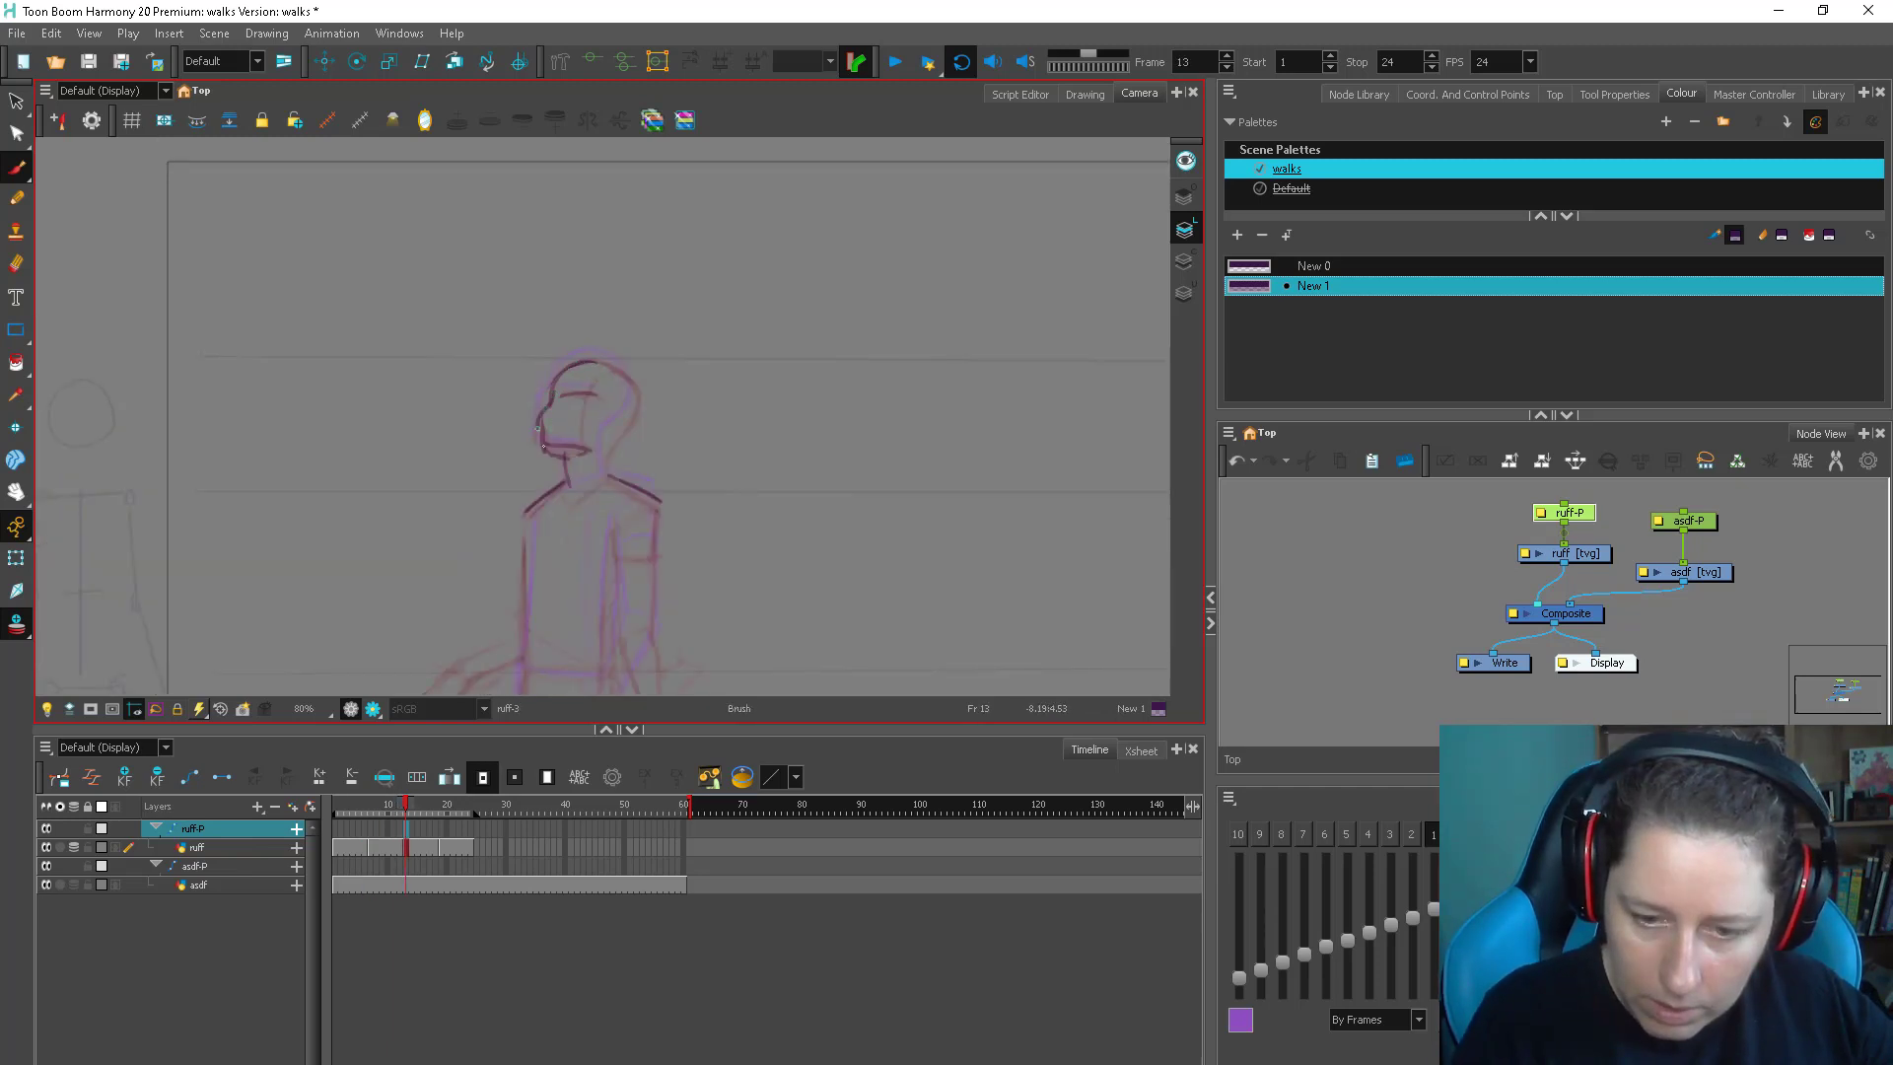
pyautogui.moveTo(579, 394)
pyautogui.mouseDown()
pyautogui.moveTo(606, 366)
pyautogui.moveTo(581, 357)
pyautogui.moveTo(551, 409)
pyautogui.moveTo(555, 378)
pyautogui.moveTo(619, 365)
pyautogui.moveTo(636, 406)
pyautogui.mouseUp()
pyautogui.scroll(1, 602, 286)
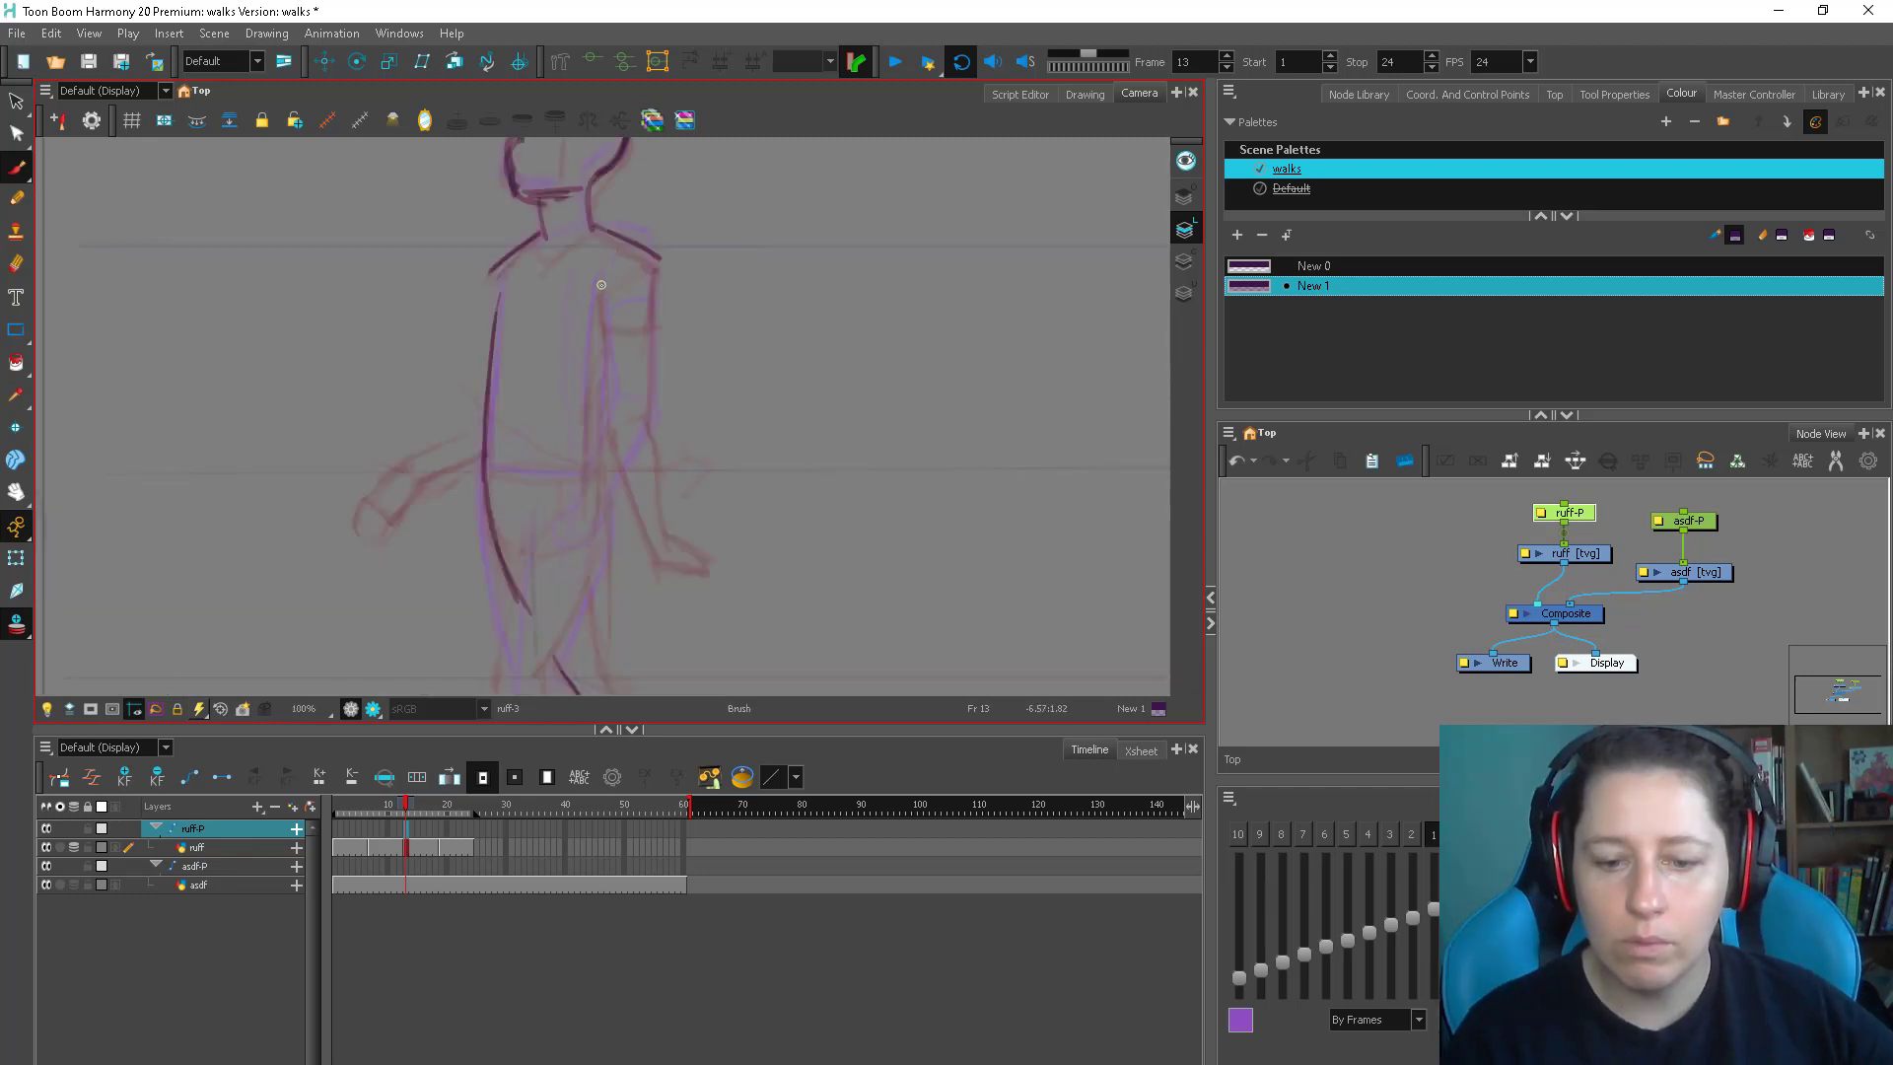
# Draw the near upper arm and sleeve on frame 13, flipping against frame 12 to match the previous pose
pyautogui.moveTo(601, 285); pyautogui.dragTo(613, 400)
pyautogui.moveTo(603, 328); pyautogui.dragTo(618, 415)
pyautogui.press(',')
pyautogui.press('.')
pyautogui.press(',')
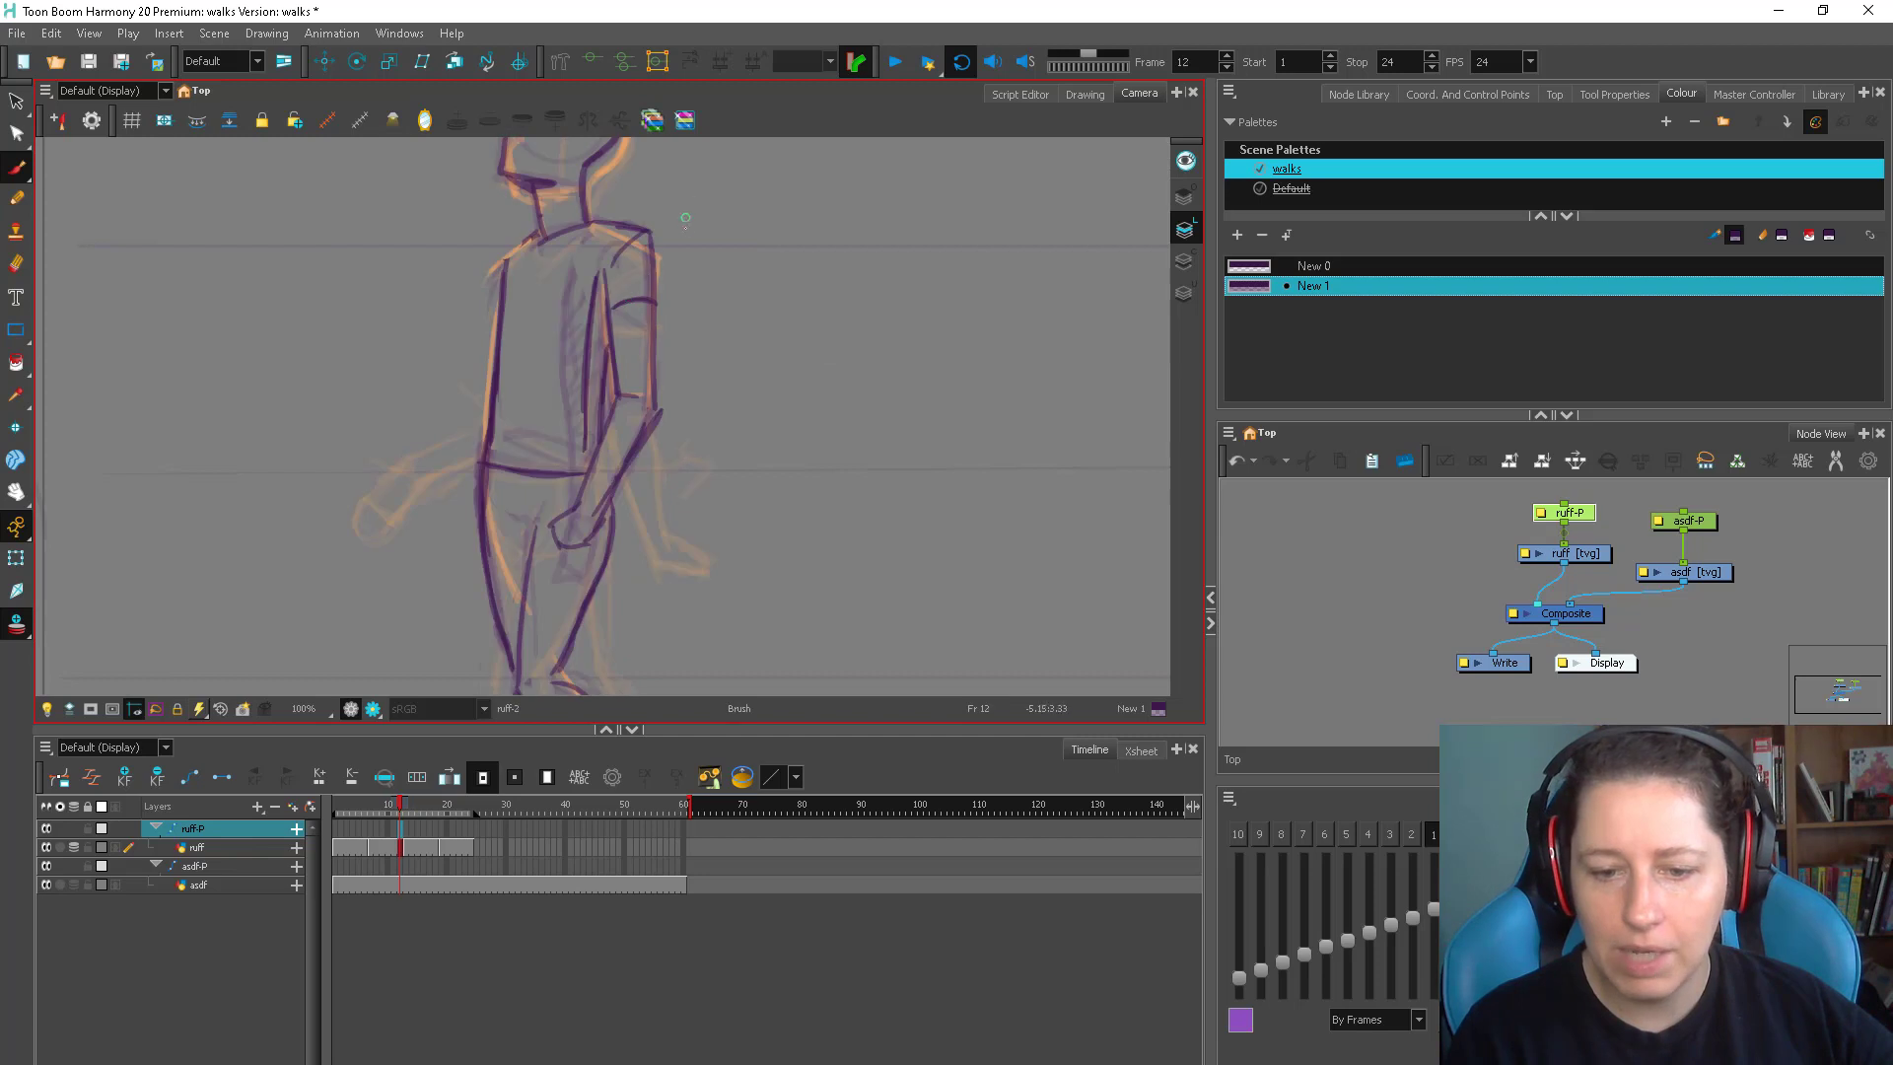
pyautogui.press('.')
pyautogui.press(',')
pyautogui.moveTo(647, 310)
pyautogui.mouseDown()
pyautogui.moveTo(641, 266)
pyautogui.moveTo(633, 315)
pyautogui.mouseUp()
pyautogui.press('.')
pyautogui.press(',')
pyautogui.press('.')
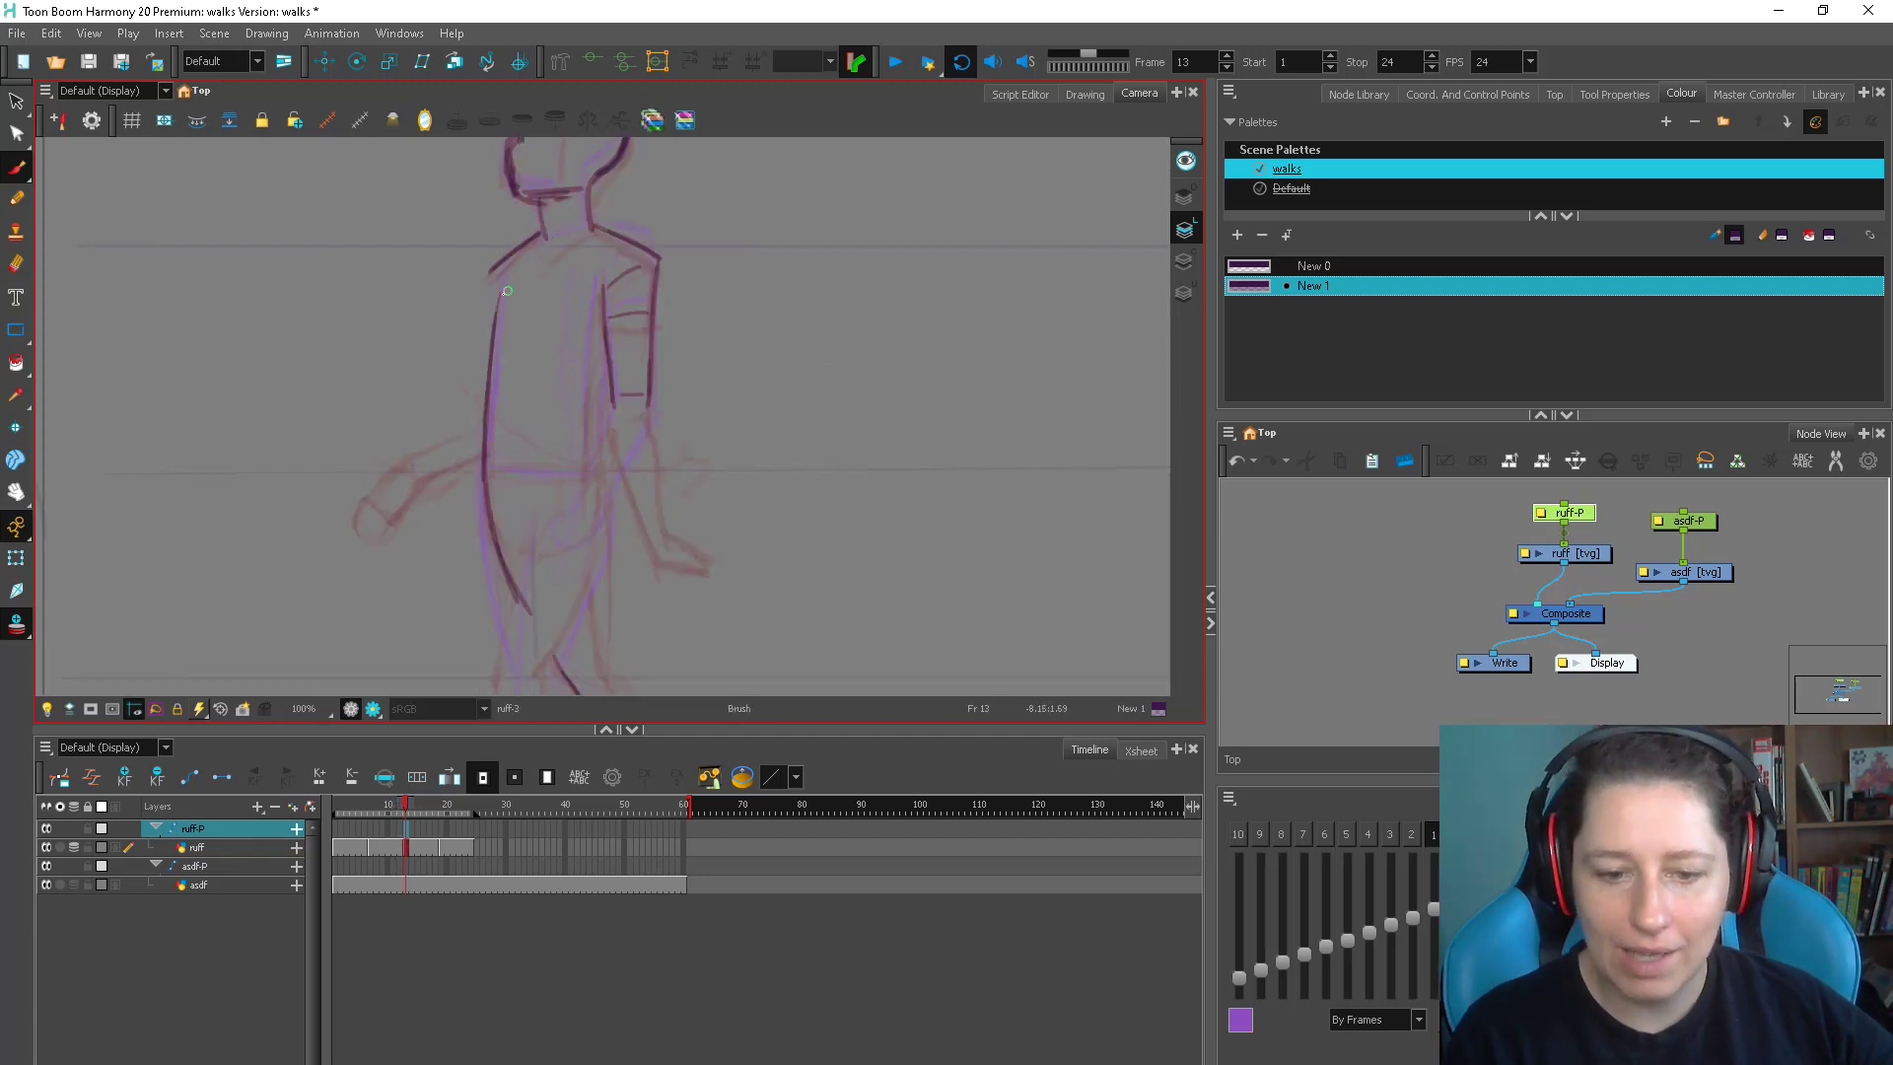
# Rework the front torso line on frame 13 and draw the near forearm and hand
pyautogui.moveTo(509, 294); pyautogui.dragTo(508, 355)
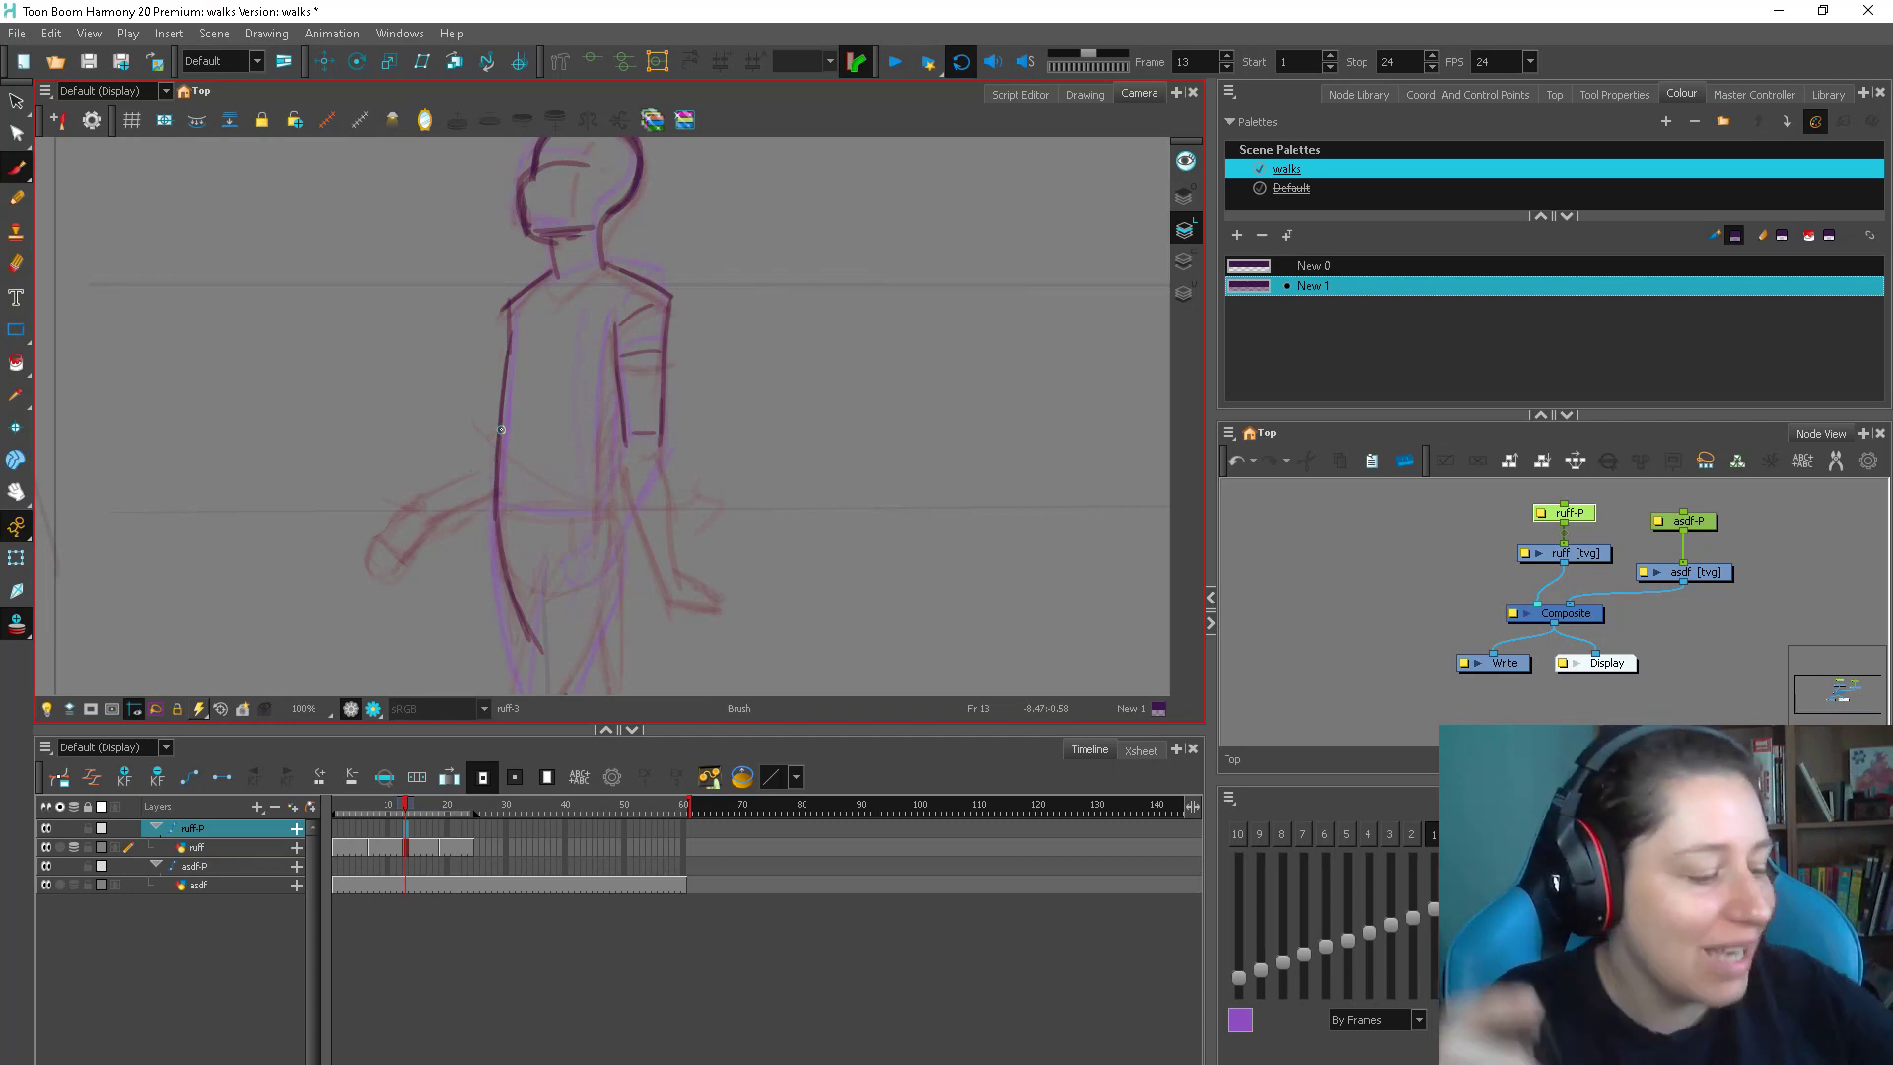
pyautogui.moveTo(625, 451)
pyautogui.mouseDown()
pyautogui.moveTo(661, 591)
pyautogui.moveTo(676, 562)
pyautogui.mouseUp()
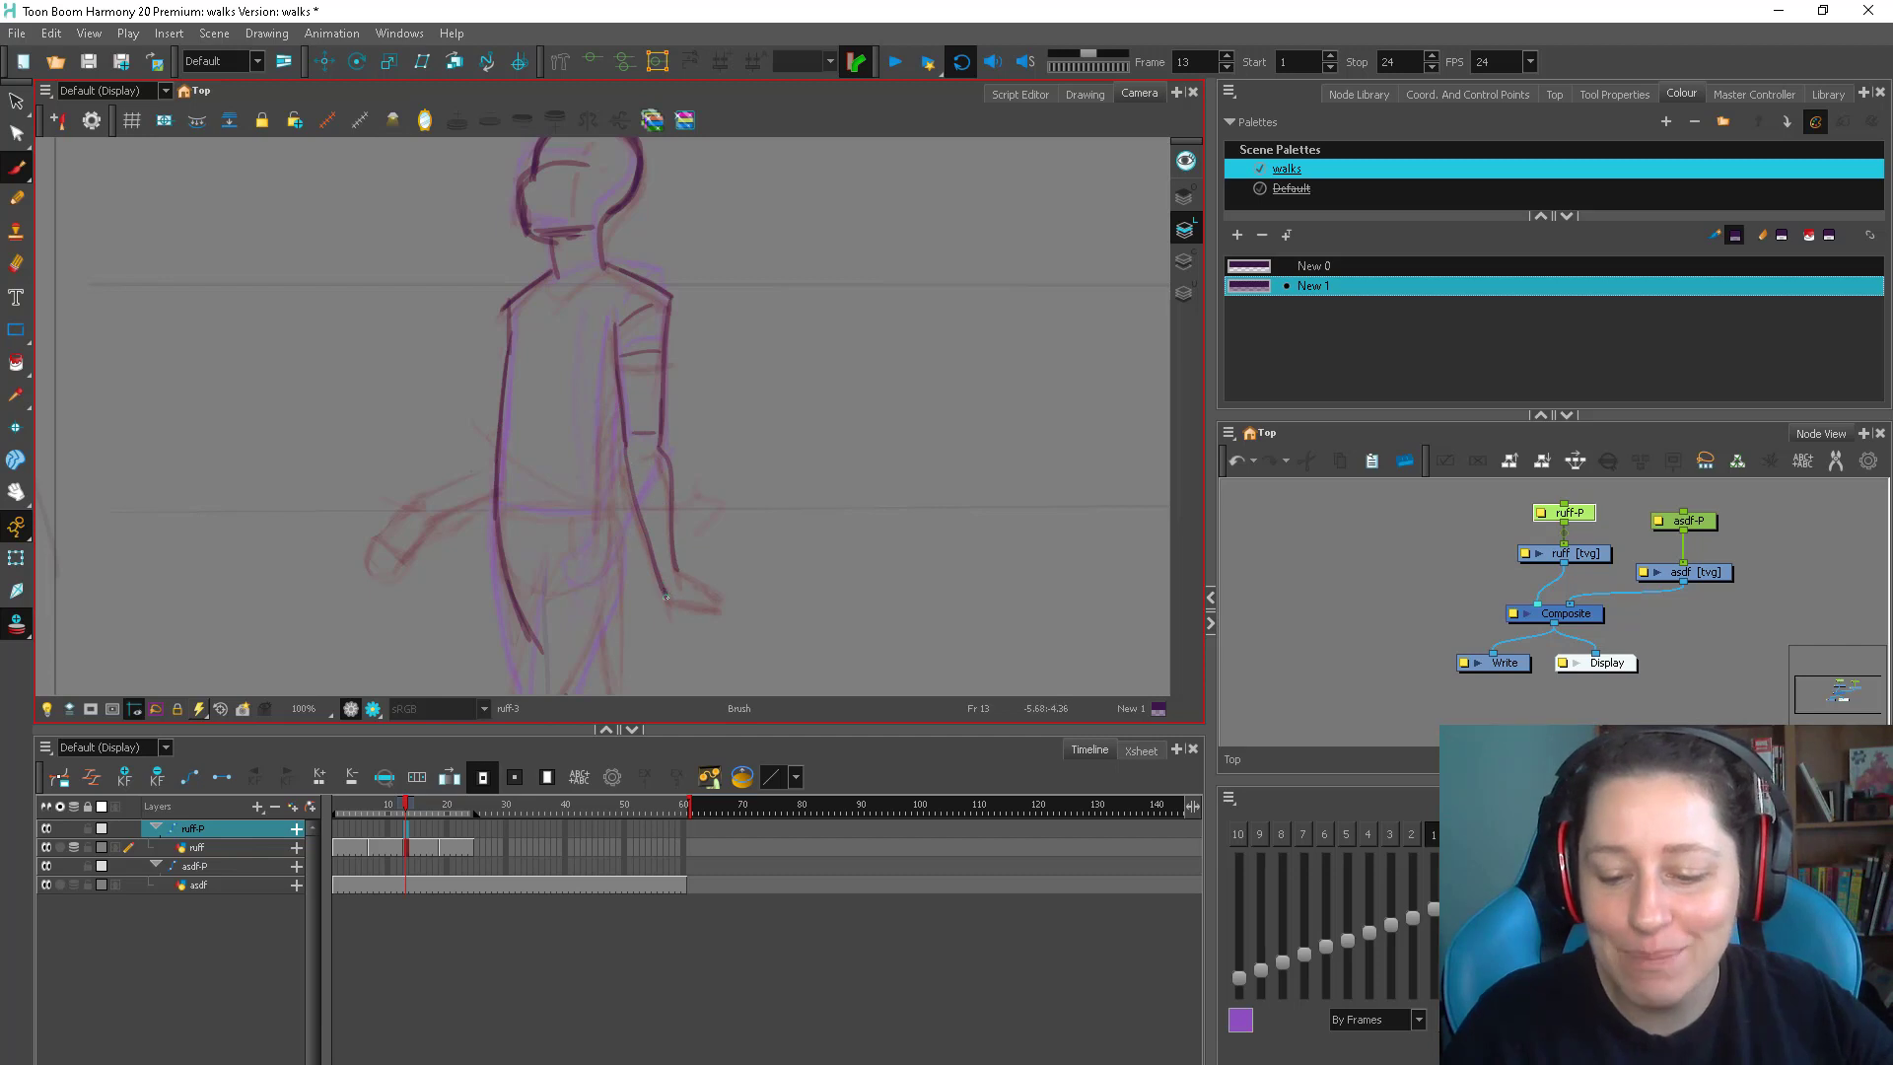
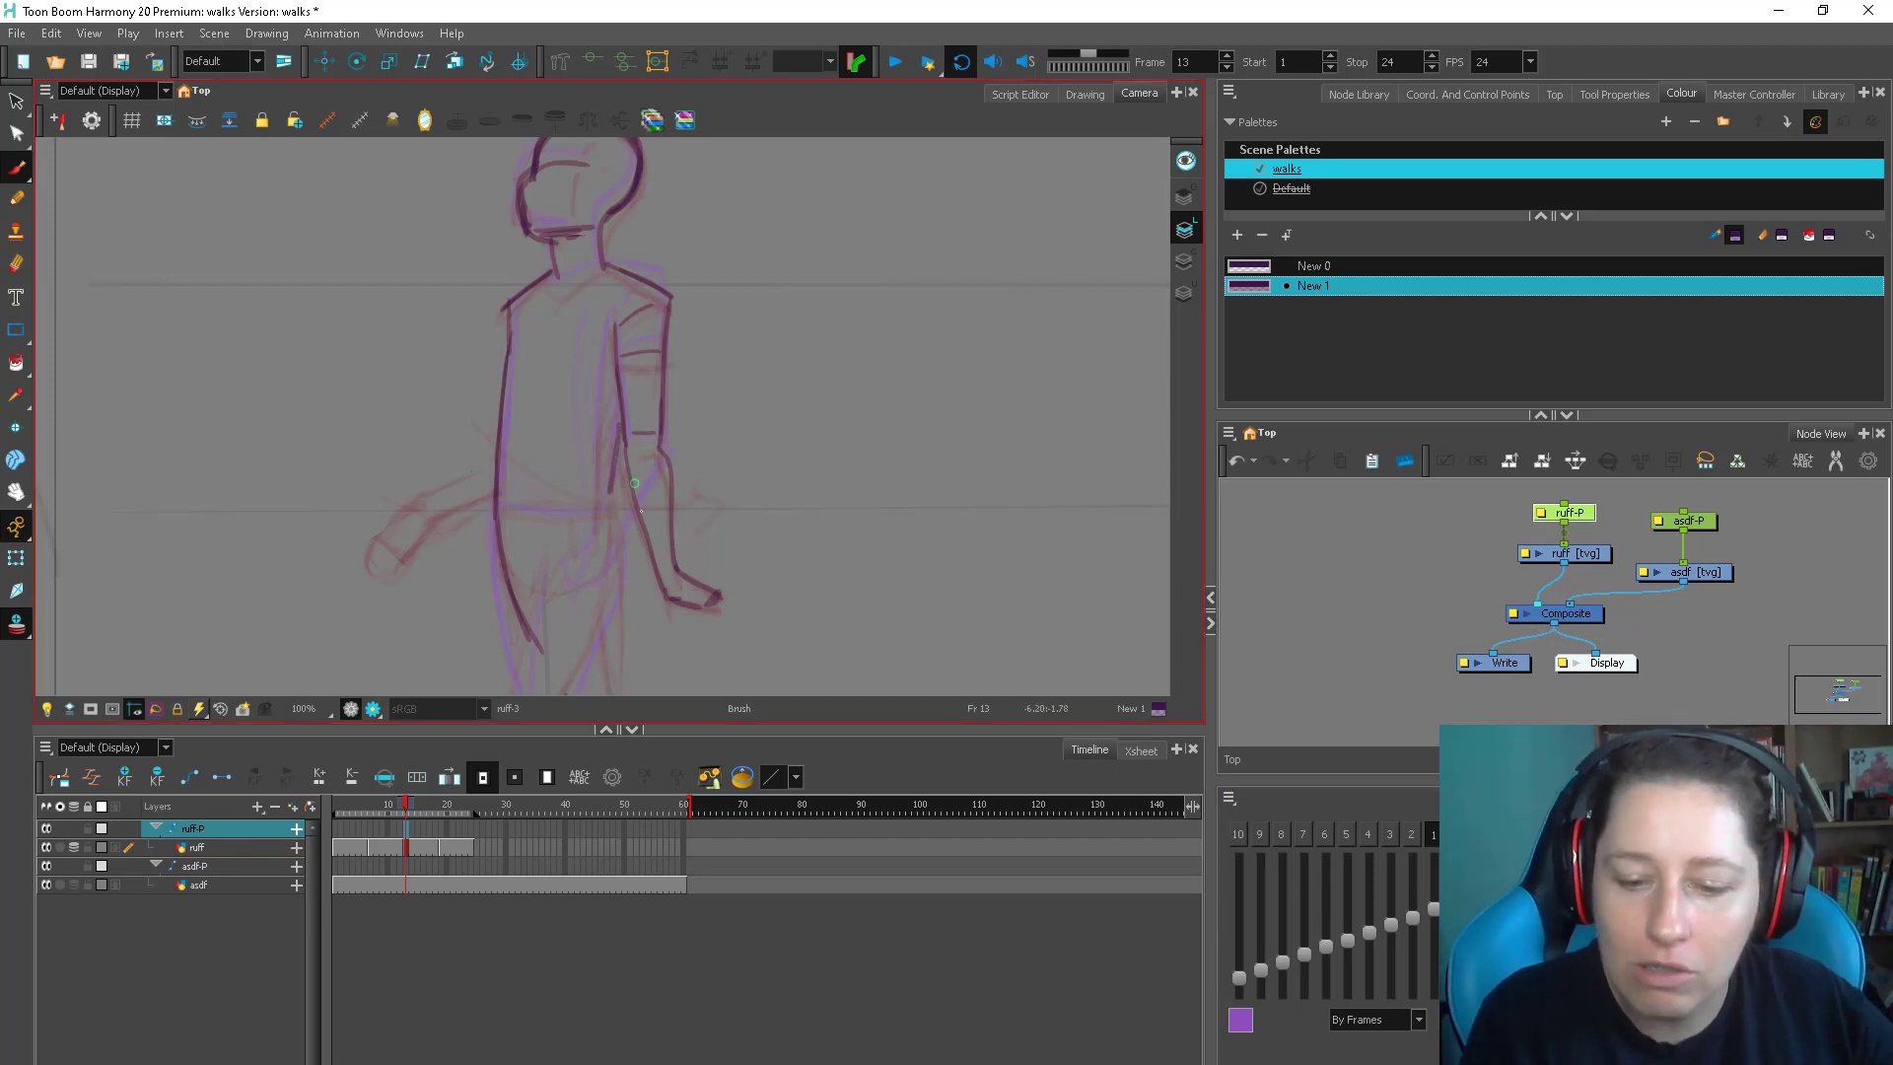
pyautogui.moveTo(625, 504); pyautogui.dragTo(612, 419)
# Draw the waistline and both thighs of the frame 13 pose
pyautogui.moveTo(534, 492); pyautogui.dragTo(589, 455)
pyautogui.press('.')
pyautogui.press('2')
pyautogui.press('.')
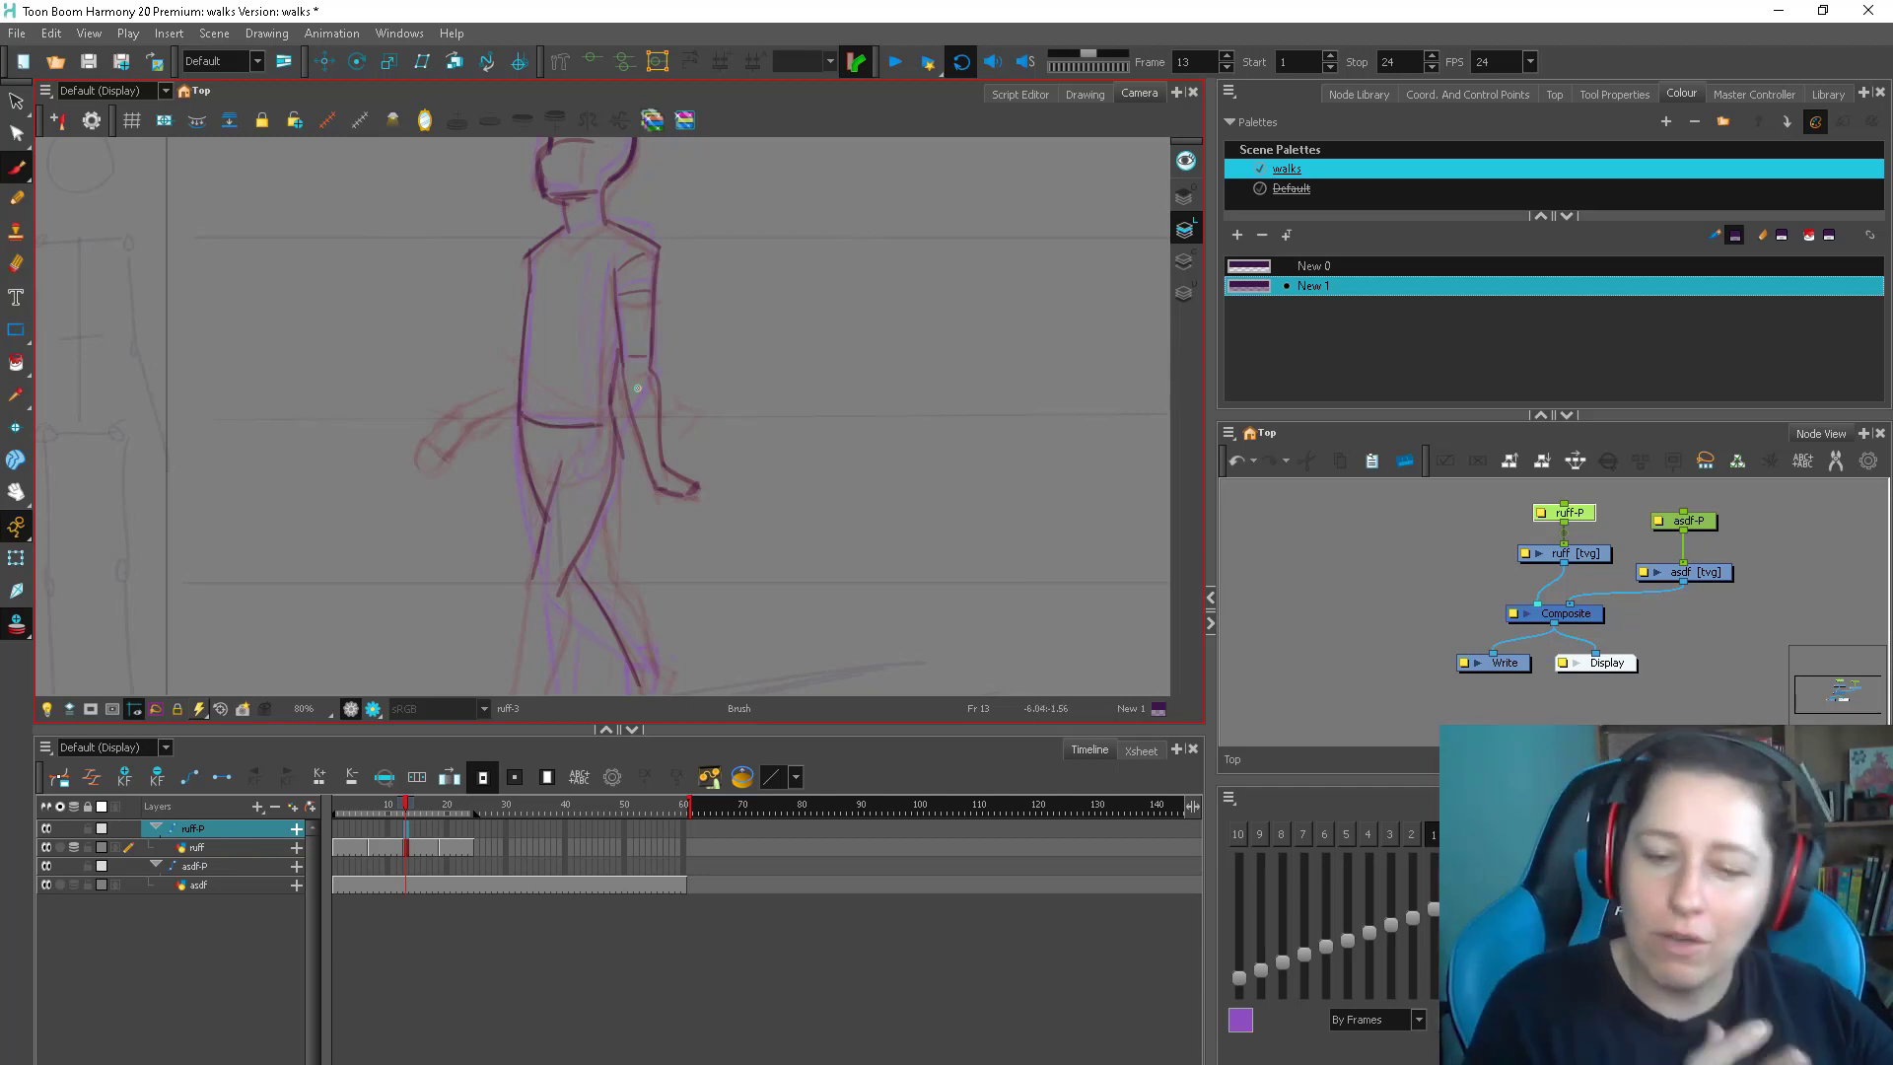
# Draw the far forearm and hand swinging forward on frame 13, and check it against frame 12
pyautogui.moveTo(520, 387)
pyautogui.mouseDown()
pyautogui.moveTo(464, 409)
pyautogui.moveTo(511, 414)
pyautogui.moveTo(458, 412)
pyautogui.moveTo(440, 456)
pyautogui.mouseUp()
pyautogui.moveTo(440, 457); pyautogui.dragTo(473, 430)
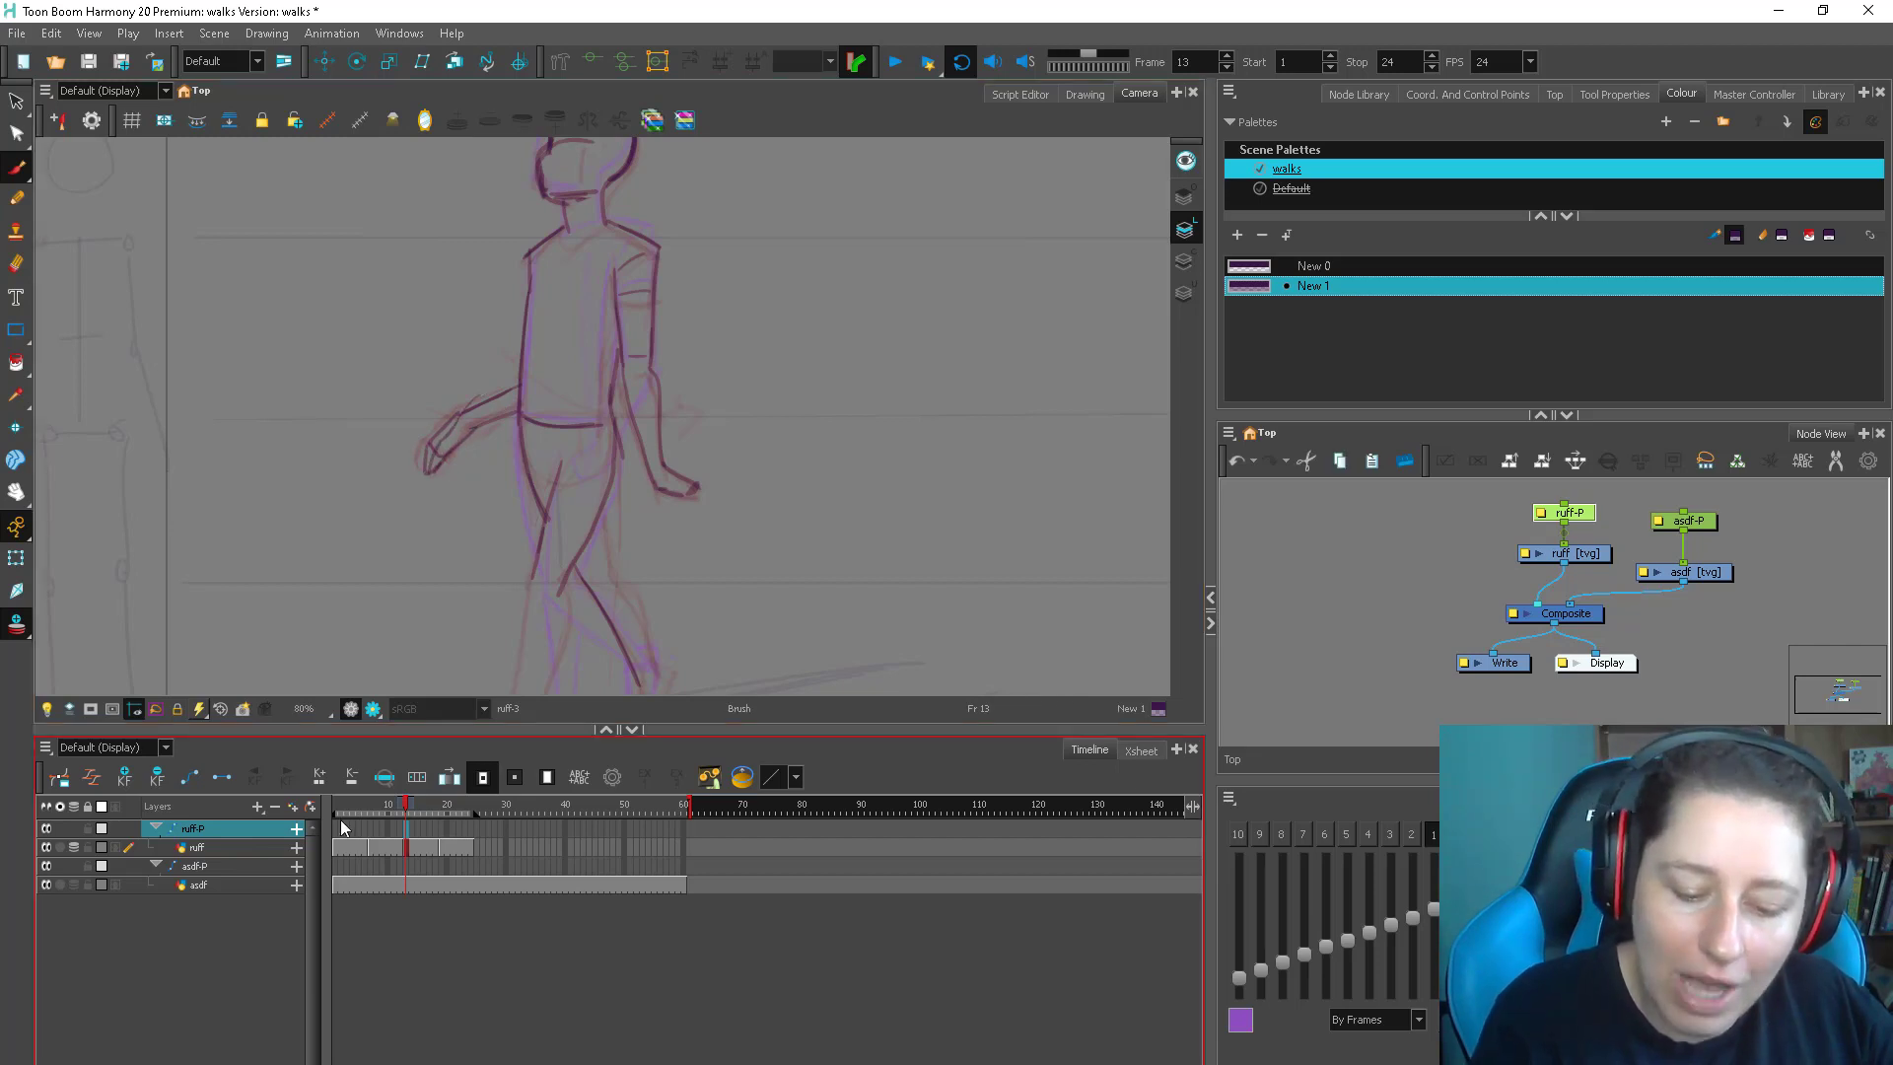
pyautogui.press(',')
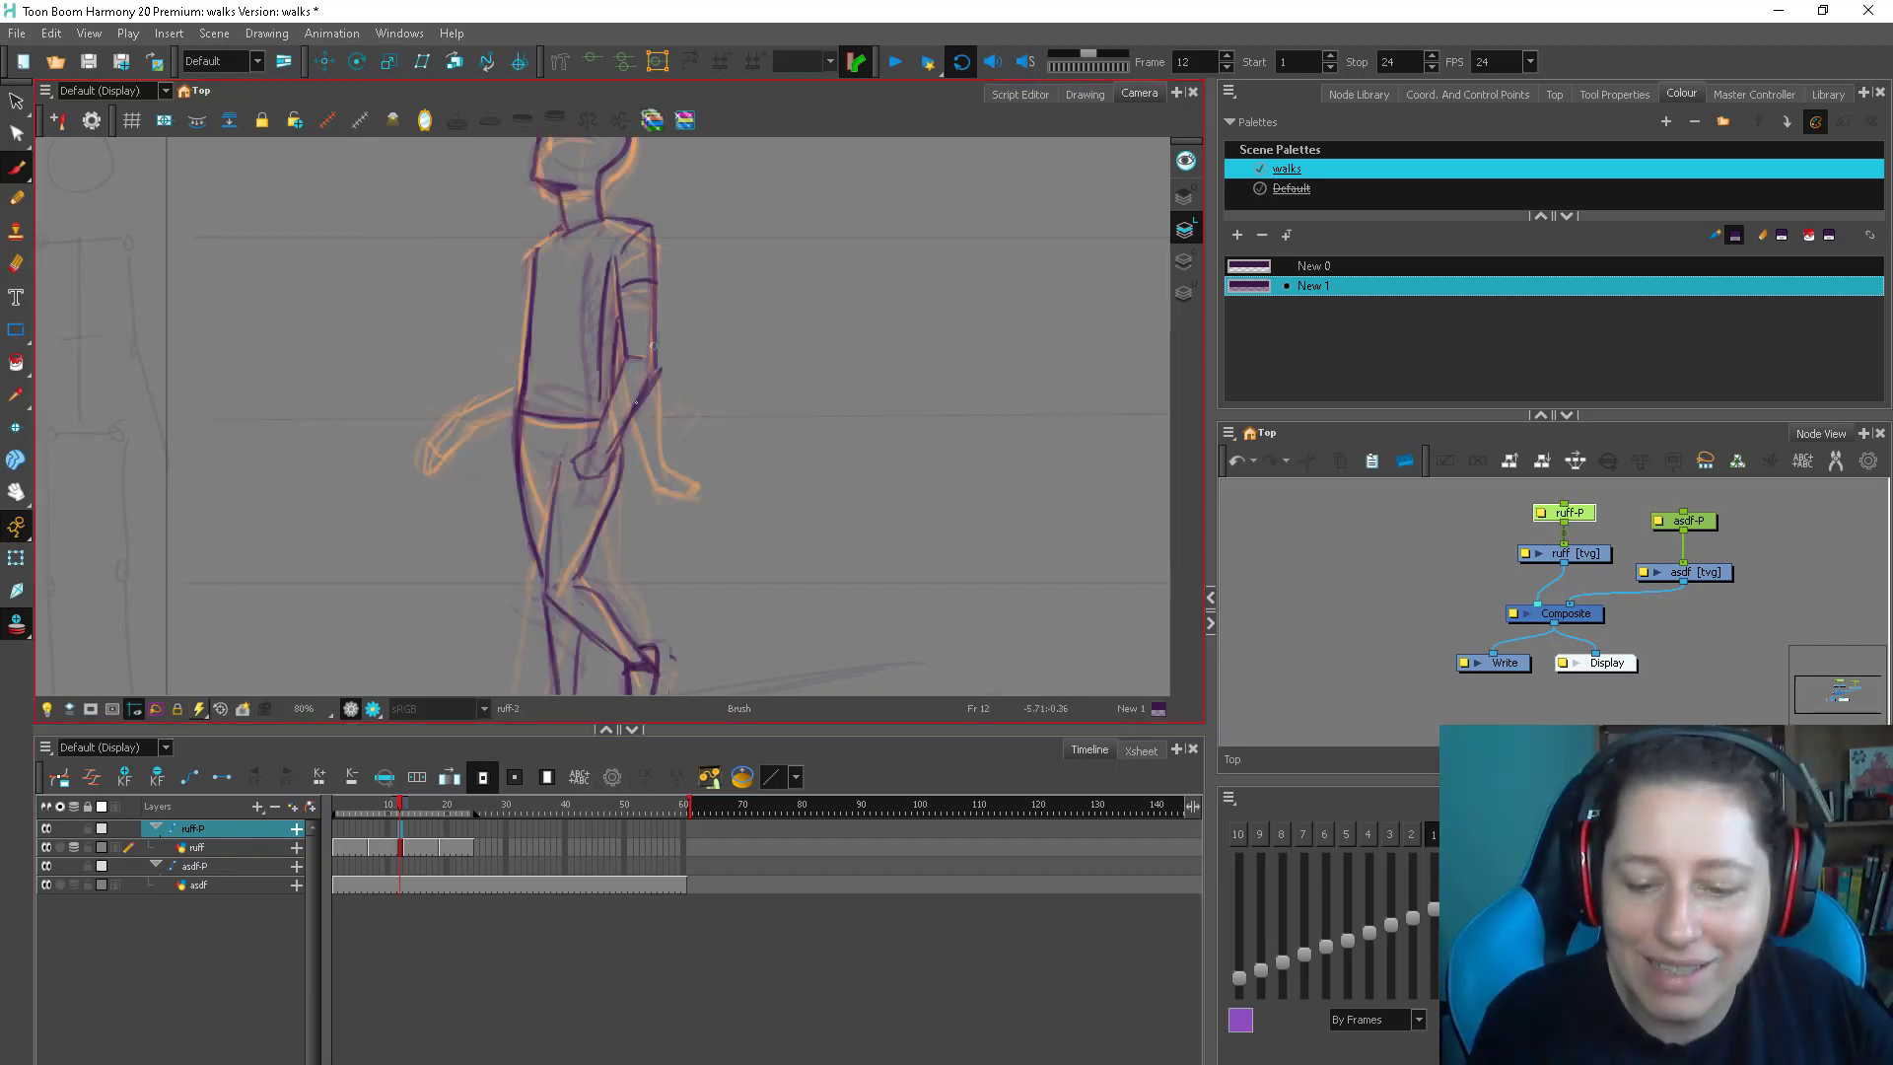
pyautogui.press('.')
# Draw the trailing lower leg and lifted foot on frame 13, using frame 12 as reference
pyautogui.scroll(-2, 621, 595)
pyautogui.moveTo(584, 484); pyautogui.dragTo(621, 565)
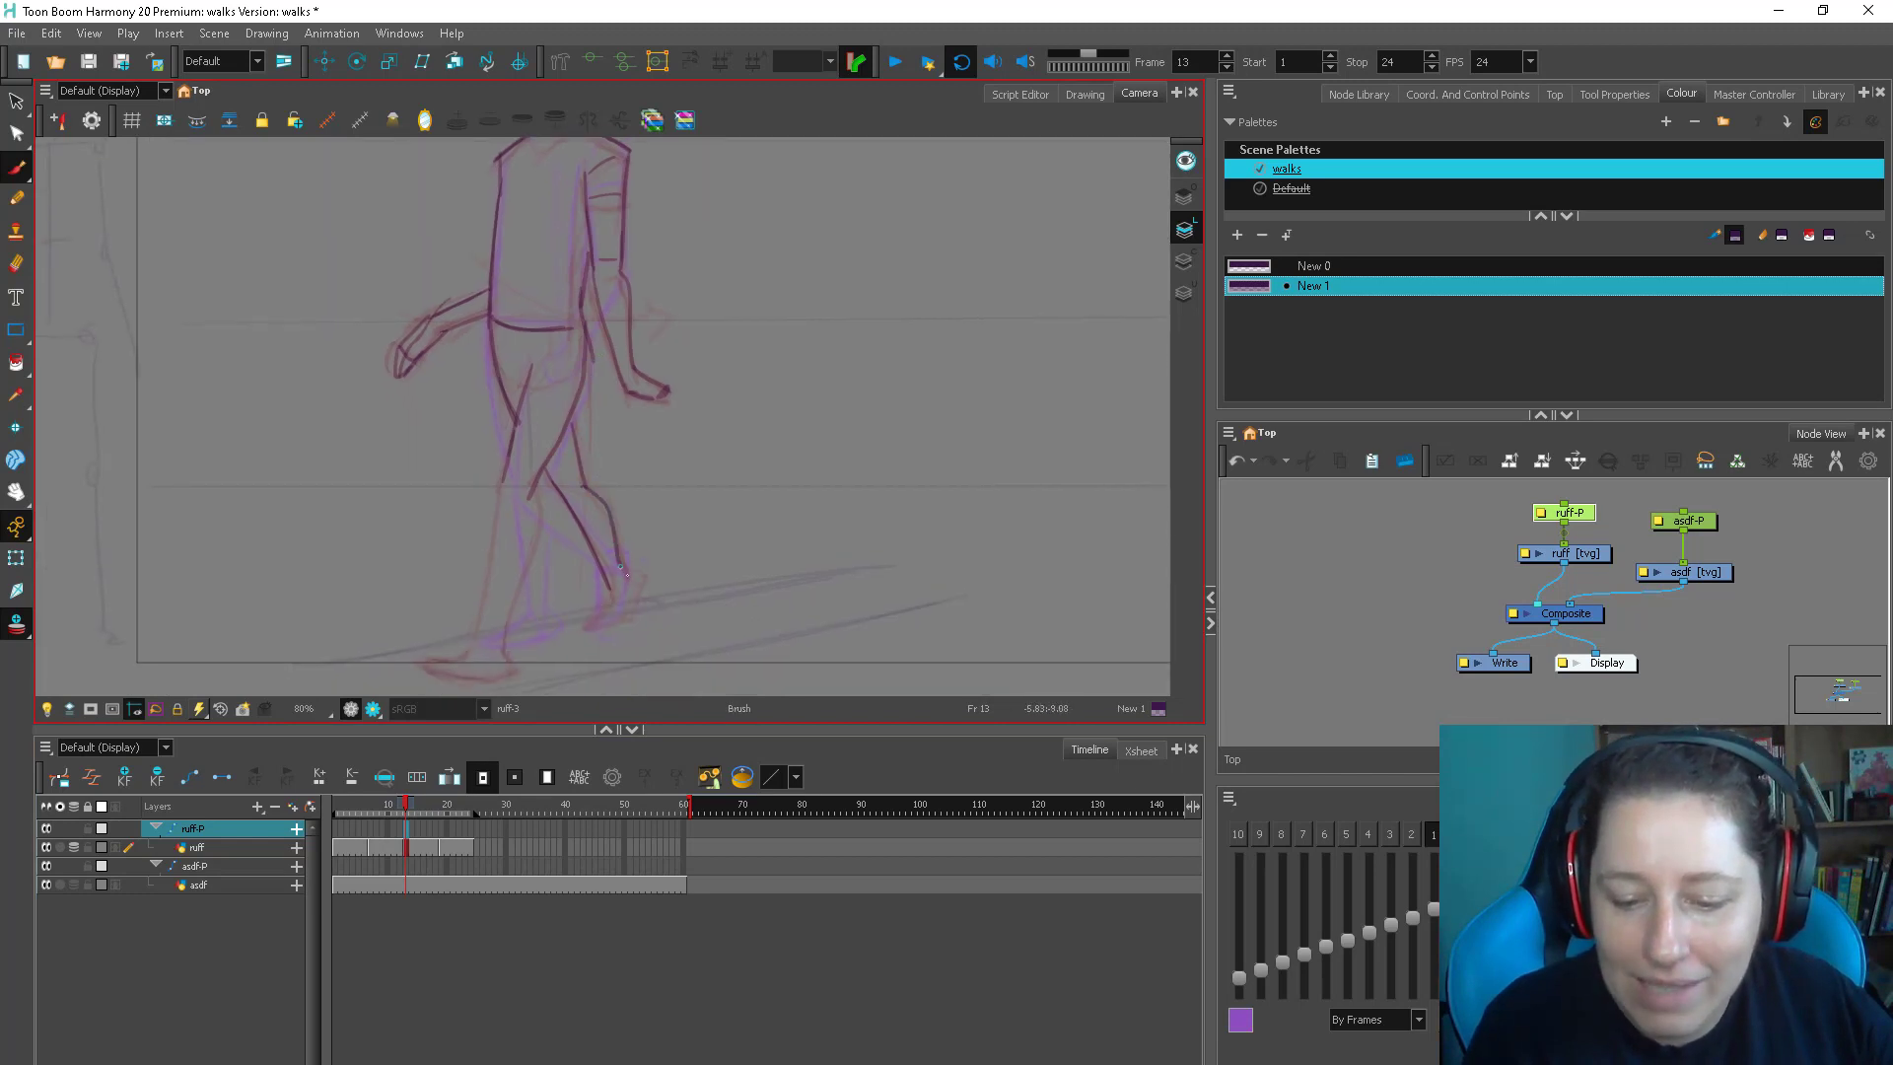
pyautogui.press(',')
pyautogui.press('.')
pyautogui.press(',')
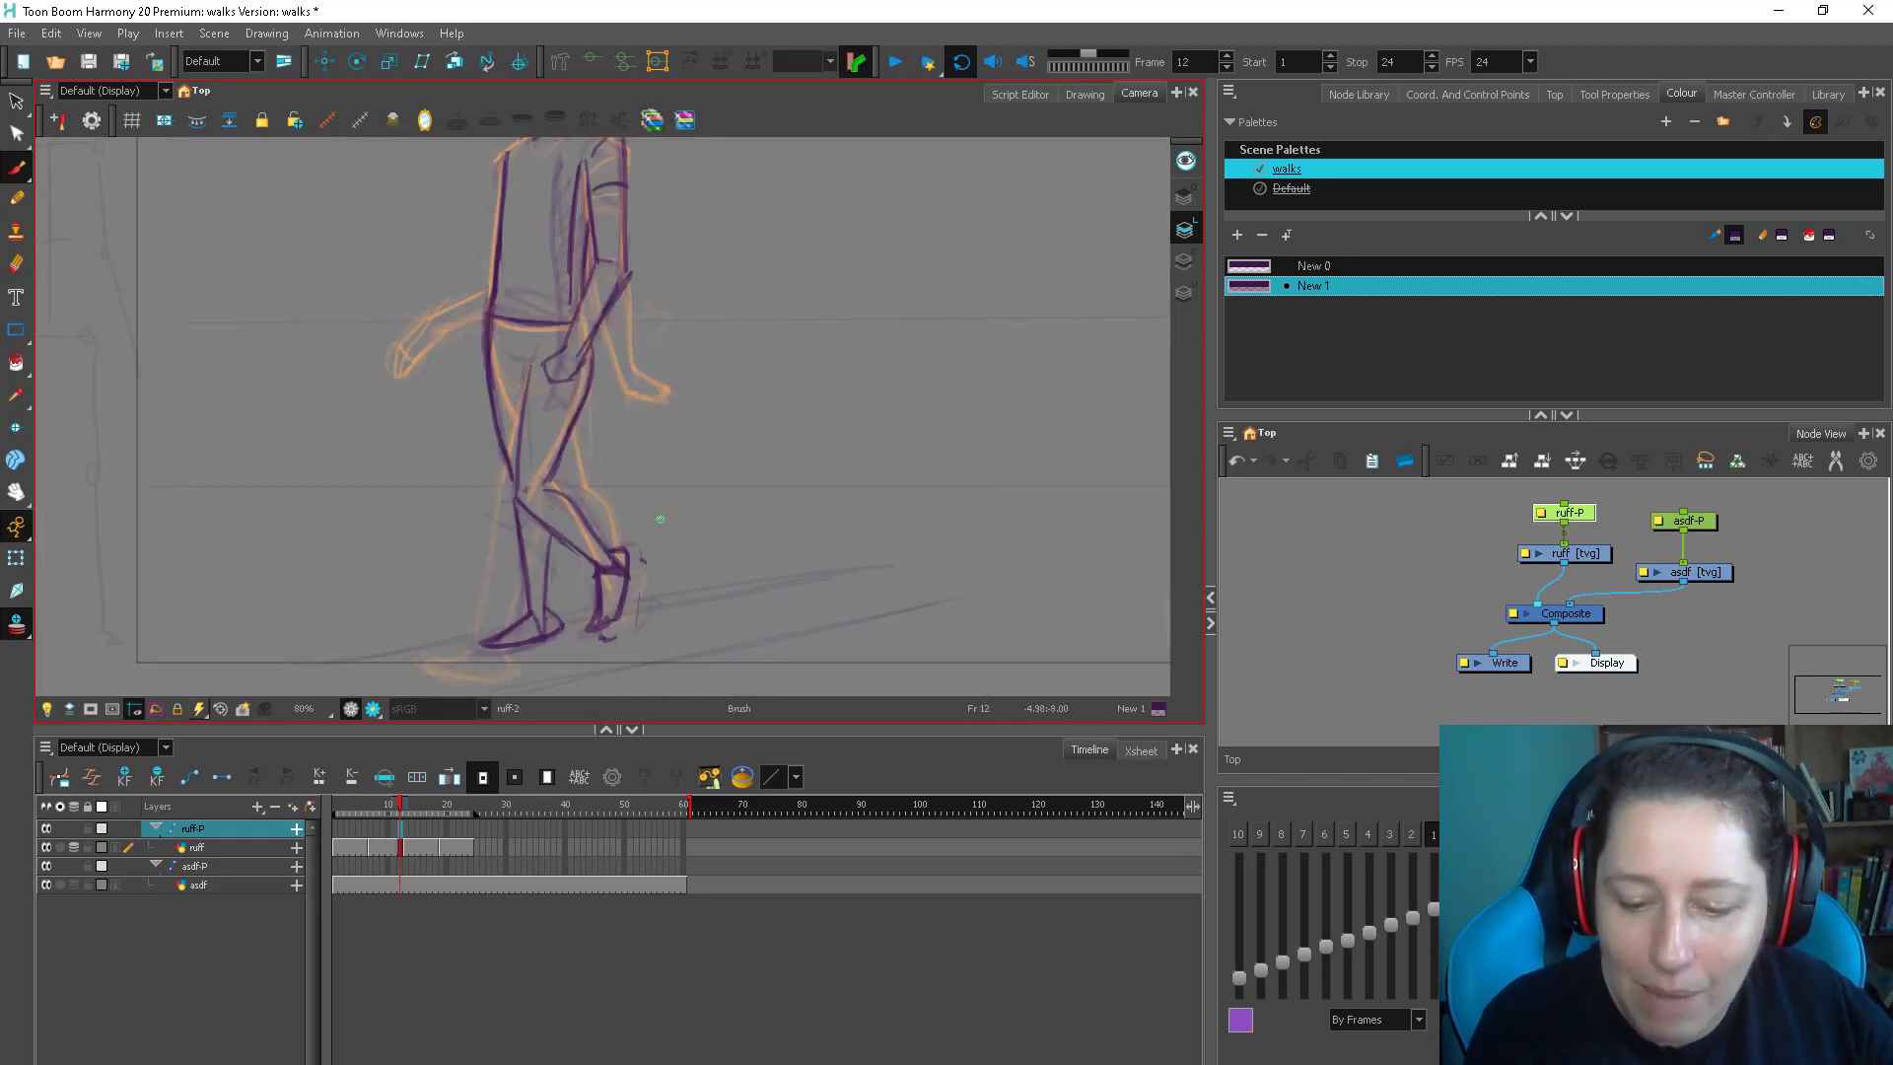
pyautogui.press('.')
pyautogui.moveTo(619, 557); pyautogui.dragTo(632, 591)
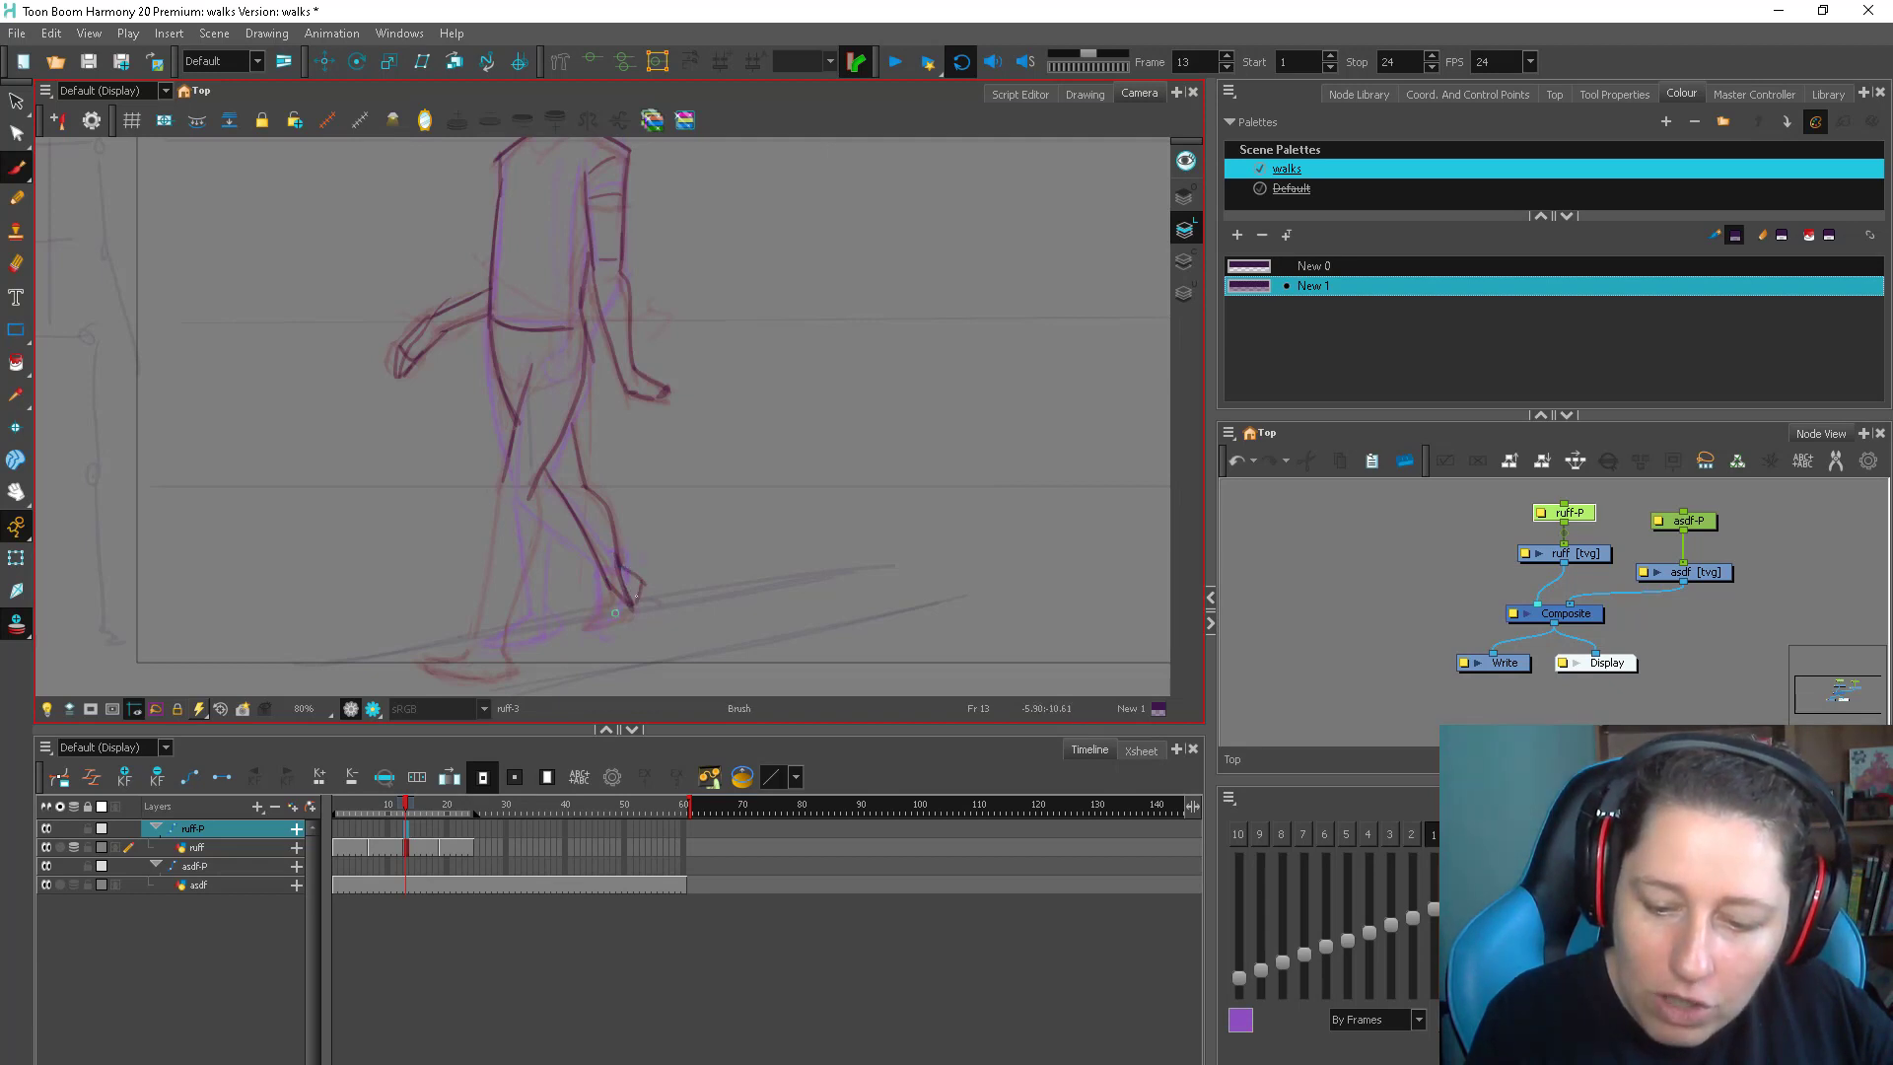
pyautogui.moveTo(608, 581)
pyautogui.mouseDown()
pyautogui.moveTo(579, 623)
pyautogui.moveTo(630, 618)
pyautogui.moveTo(576, 626)
pyautogui.moveTo(641, 586)
pyautogui.mouseUp()
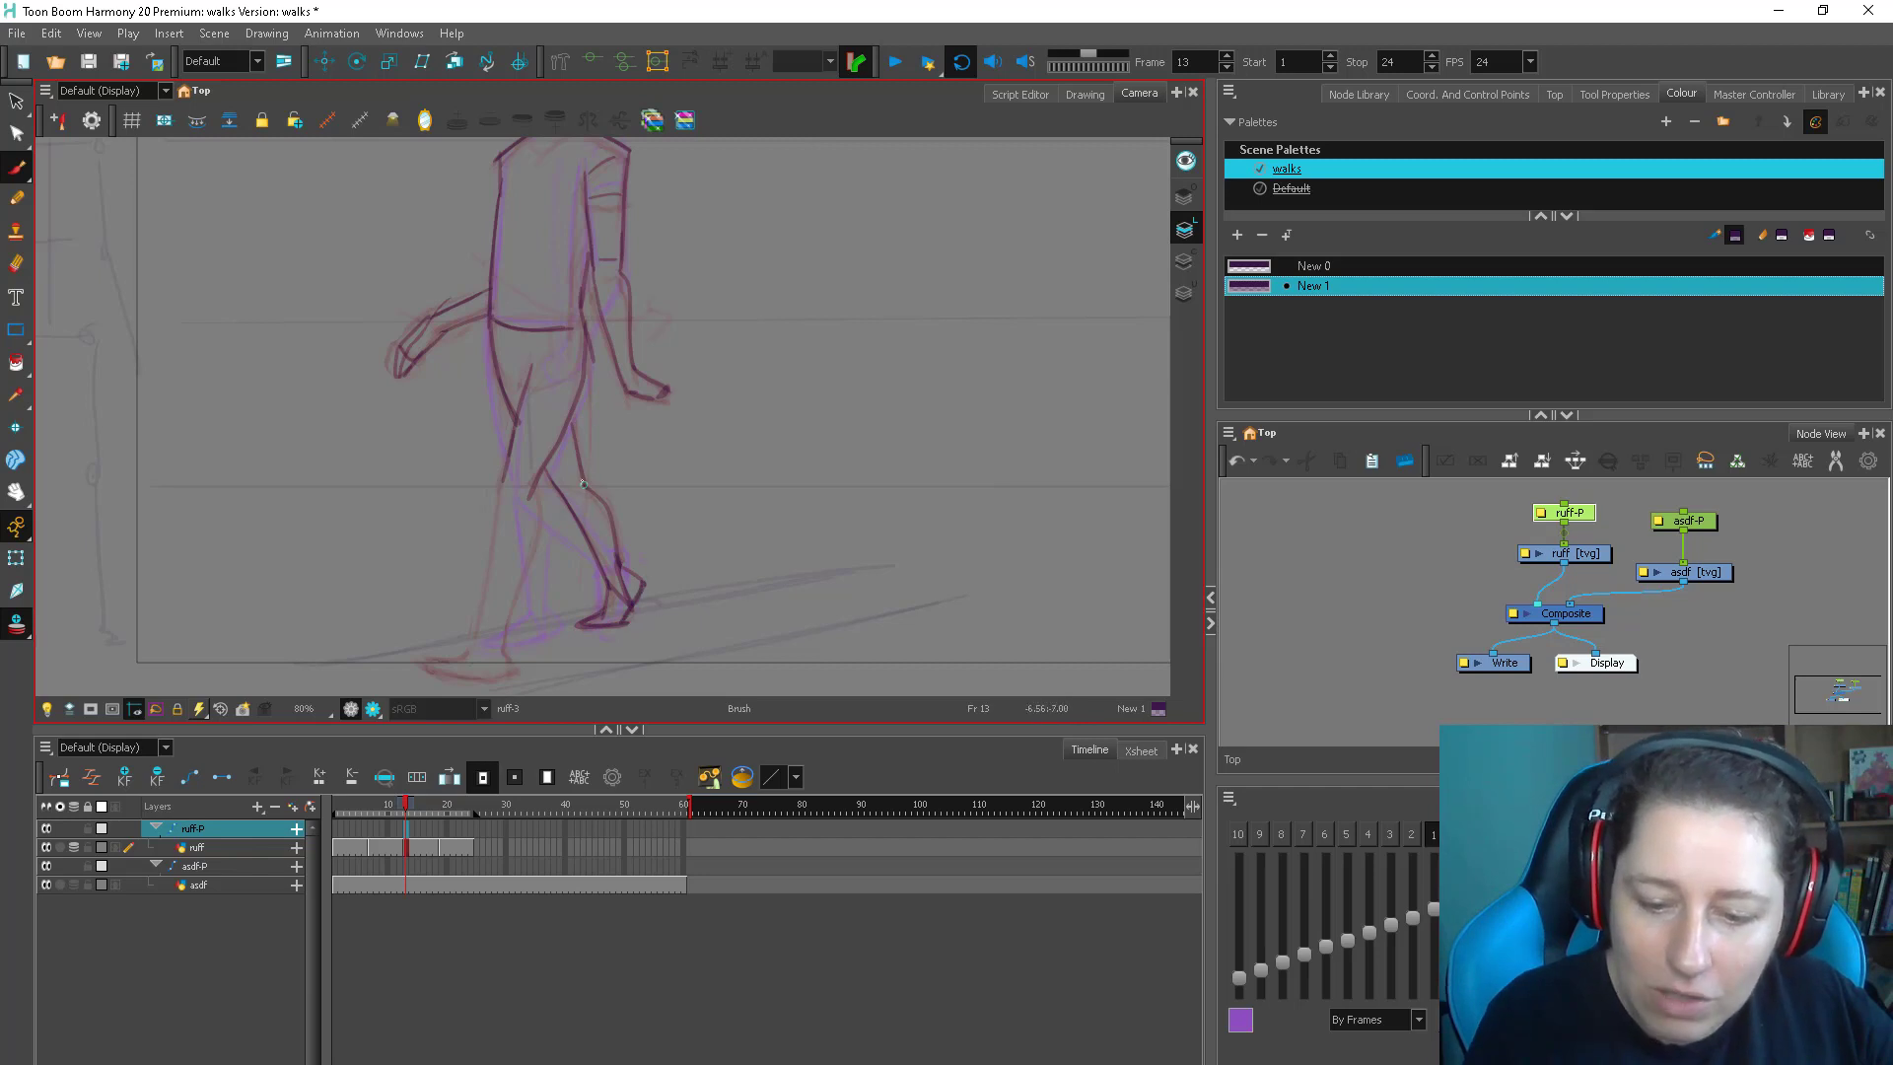
pyautogui.moveTo(604, 503); pyautogui.dragTo(632, 603)
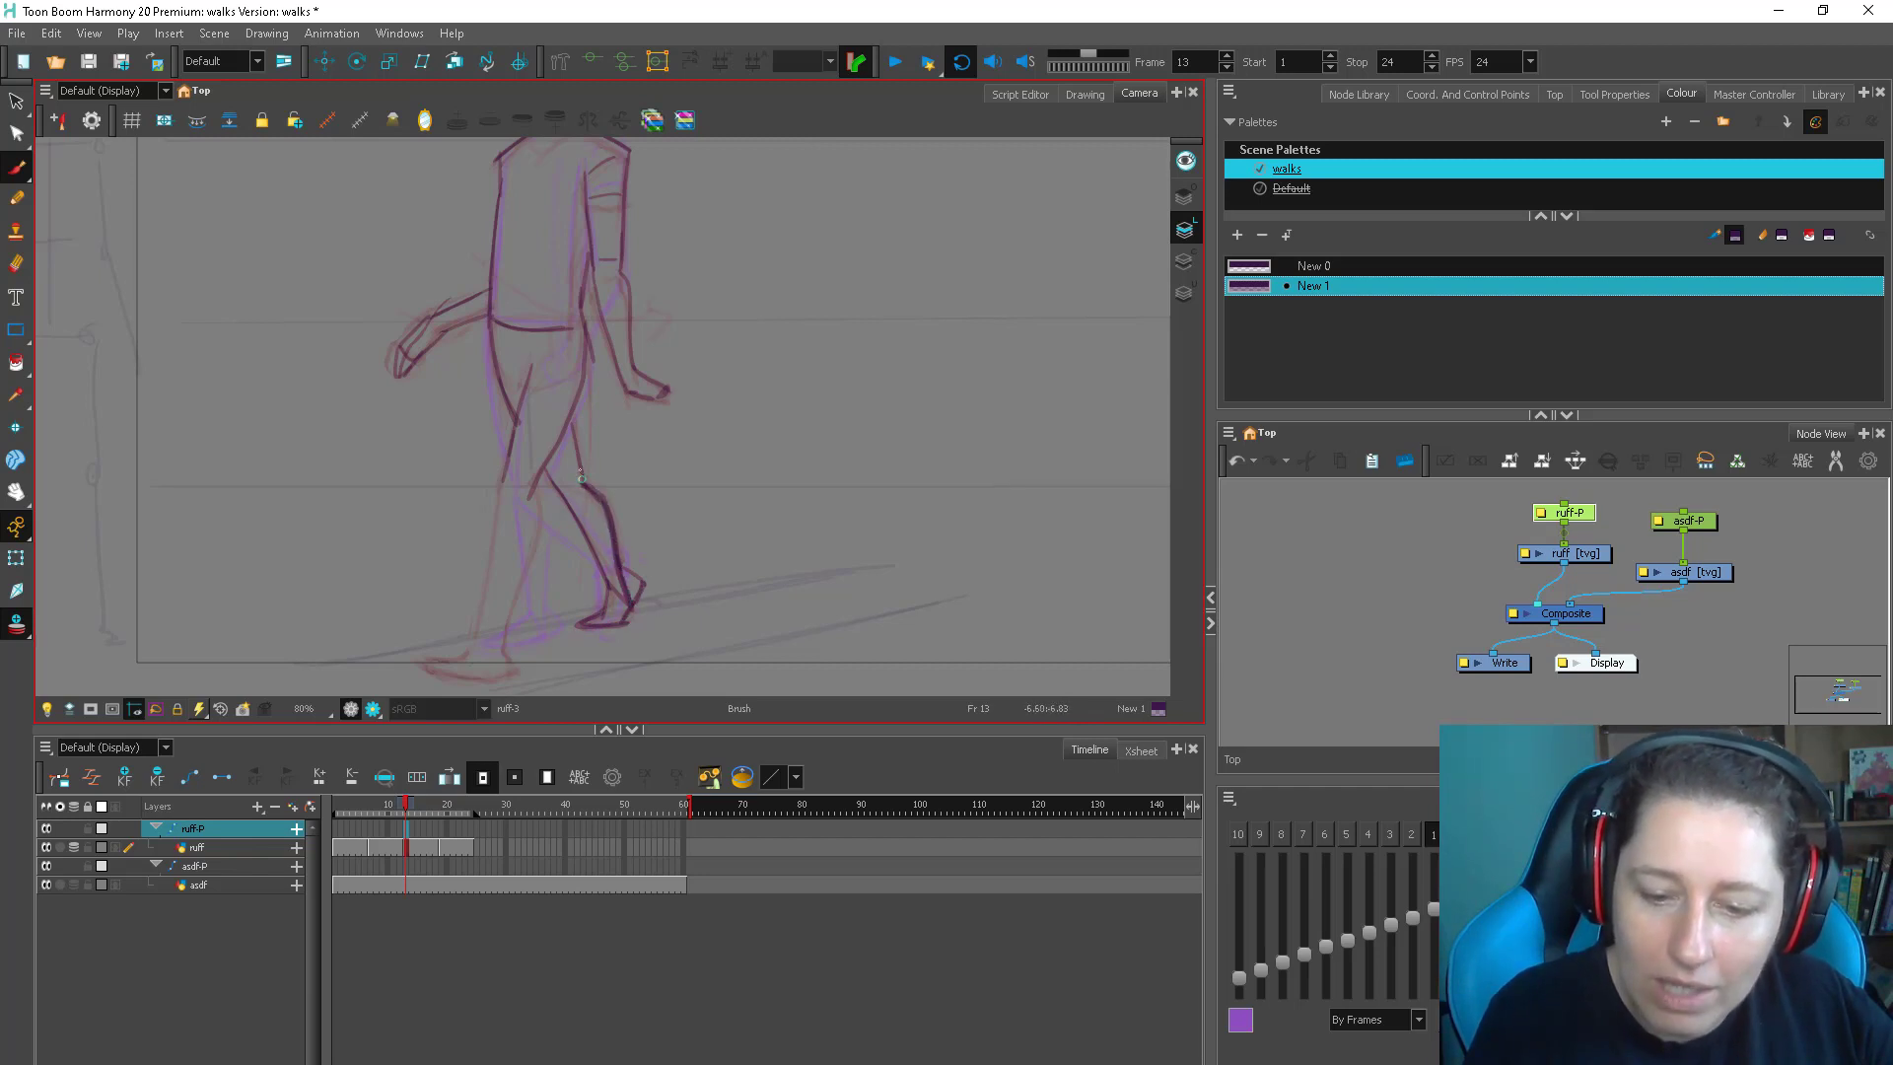
# Draw the leading leg and its foot down to the ground line on frame 13
pyautogui.moveTo(580, 477)
pyautogui.mouseDown()
pyautogui.moveTo(502, 485)
pyautogui.moveTo(479, 641)
pyautogui.mouseUp()
pyautogui.moveTo(553, 558); pyautogui.dragTo(609, 516)
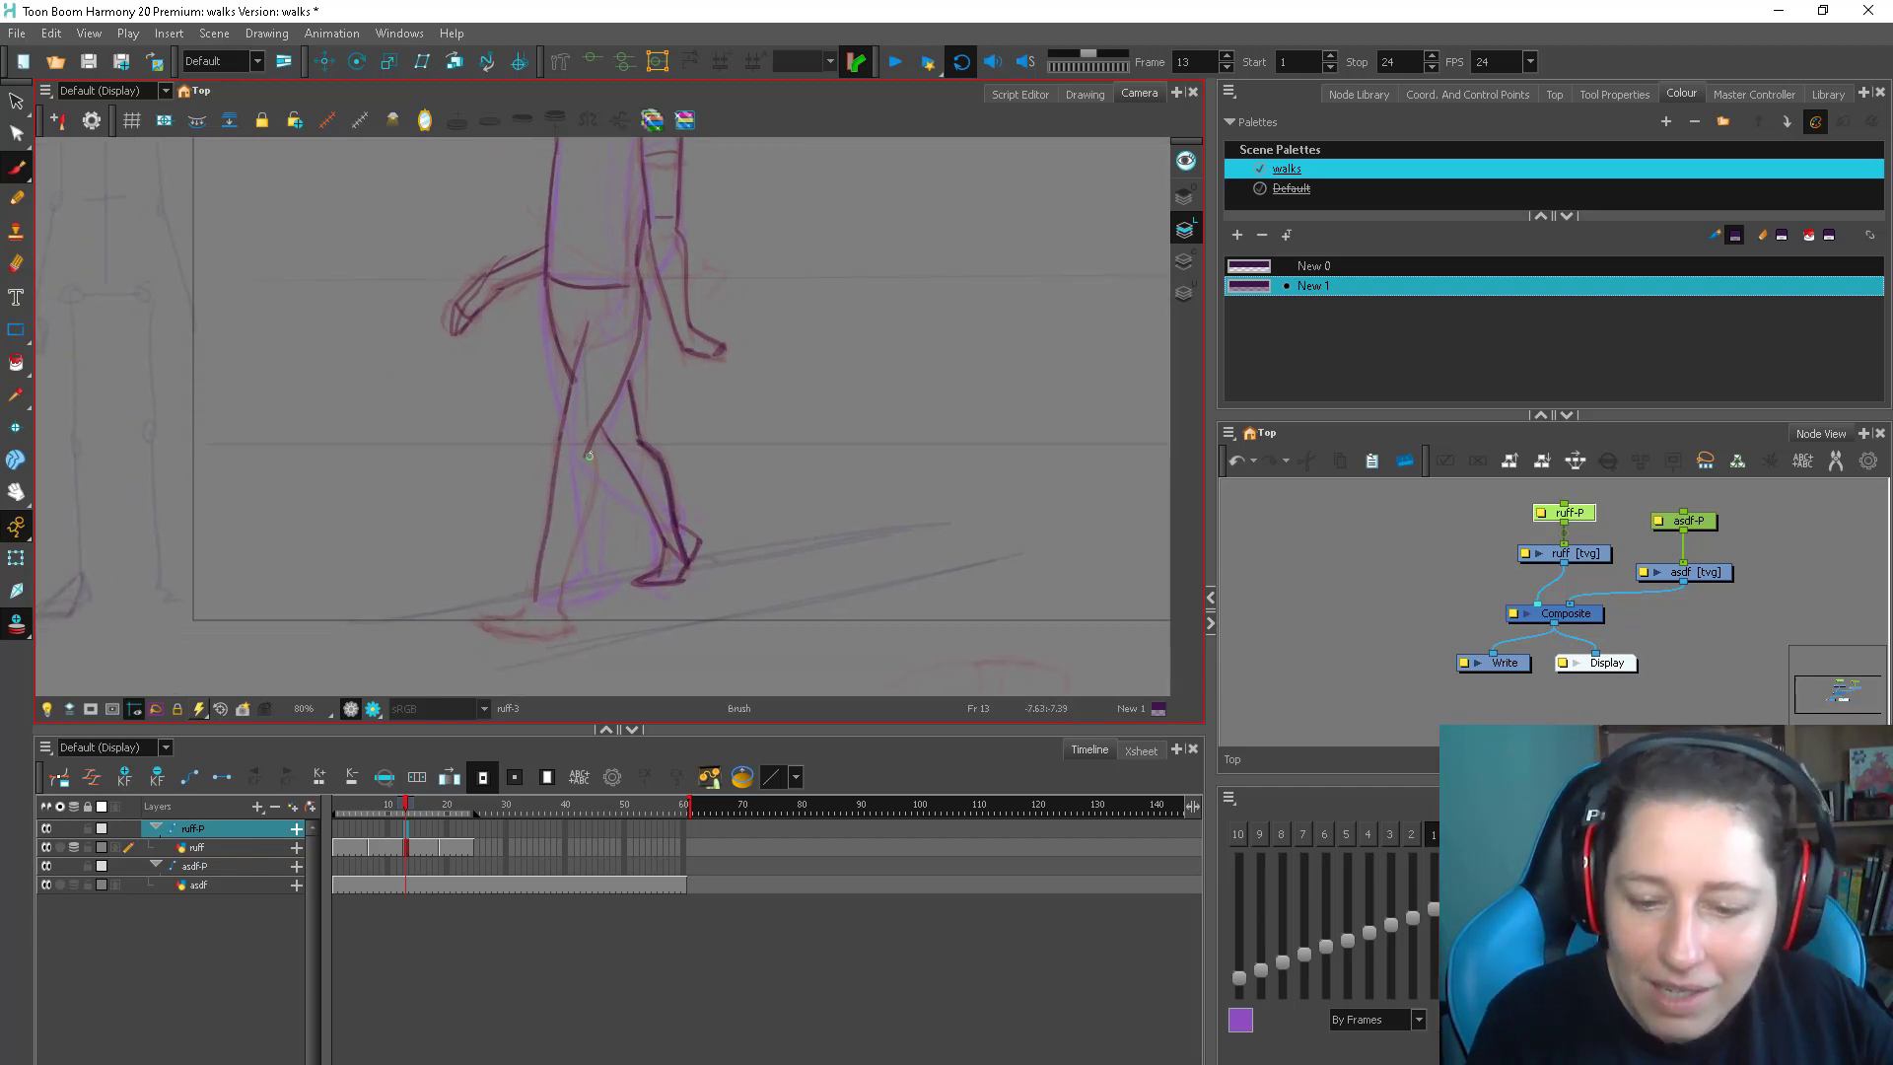
pyautogui.moveTo(593, 447)
pyautogui.mouseDown()
pyautogui.moveTo(562, 578)
pyautogui.moveTo(476, 616)
pyautogui.moveTo(514, 641)
pyautogui.mouseUp()
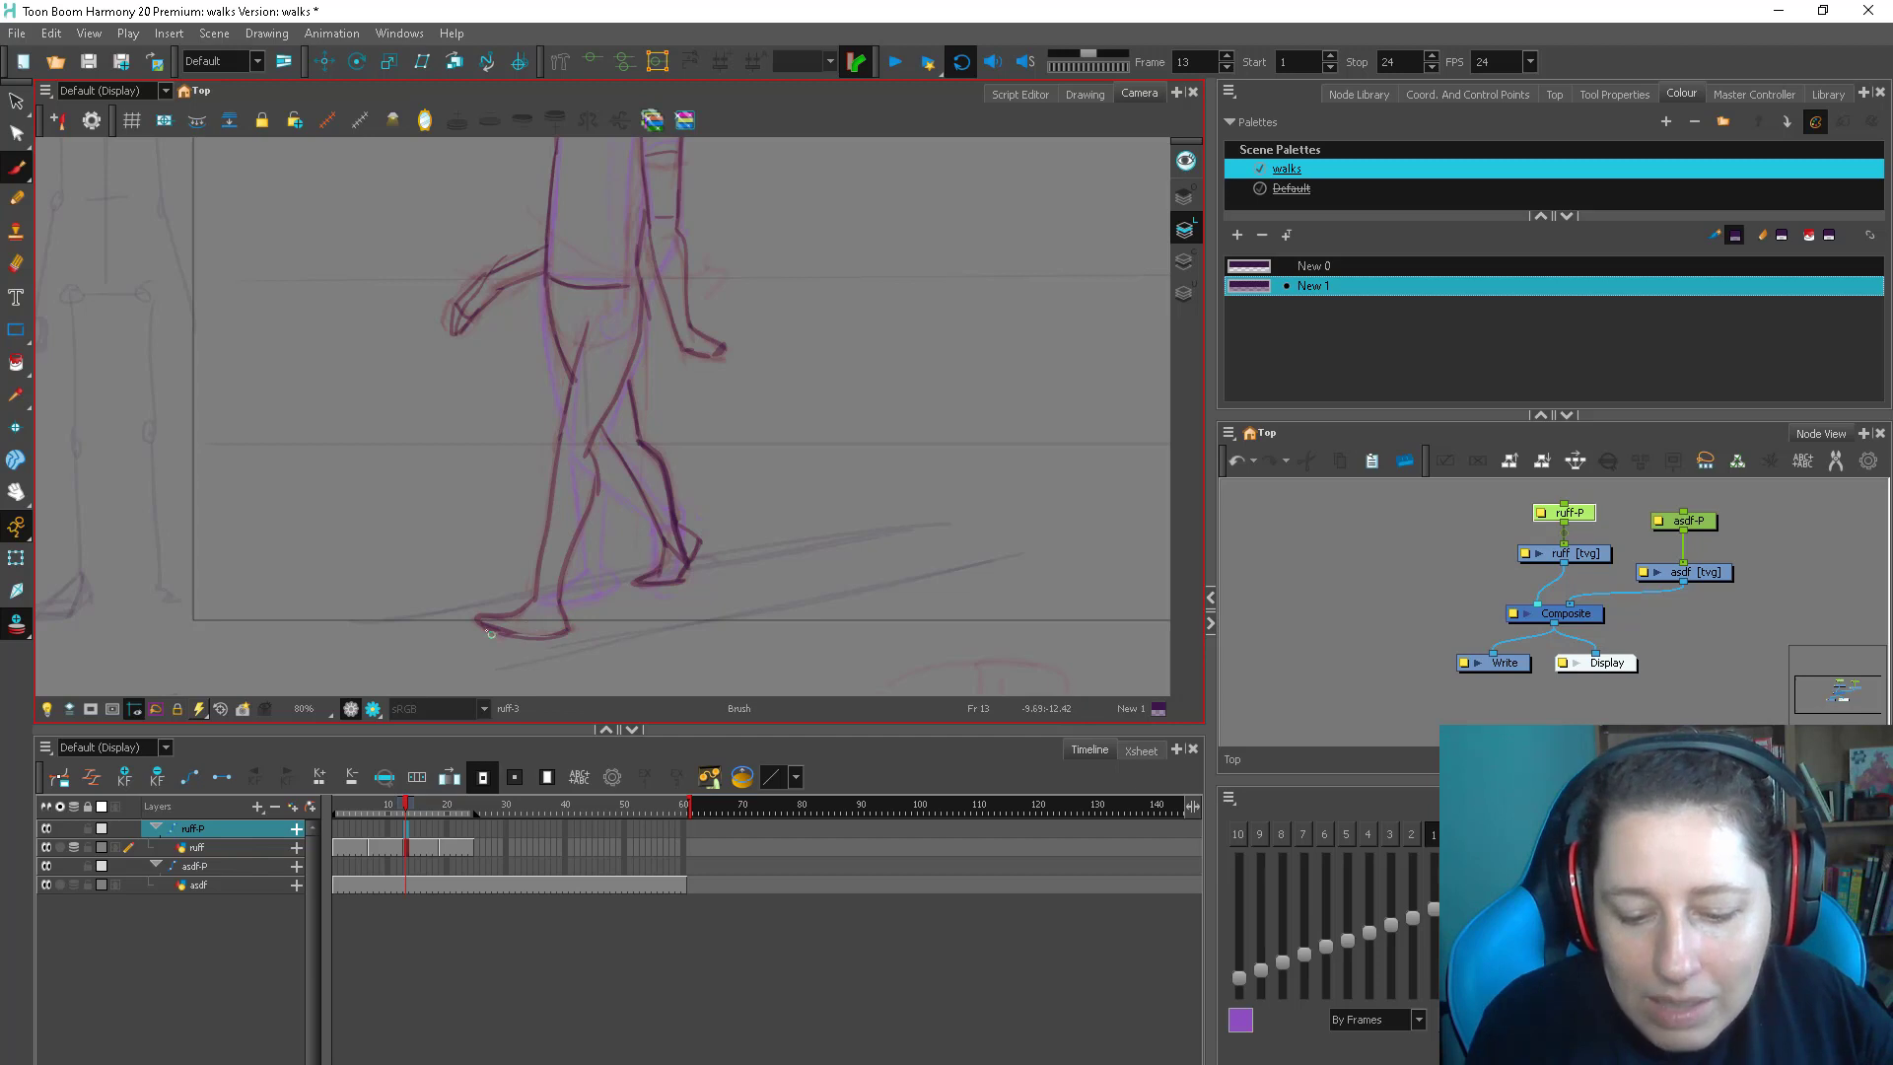
# Play the walk animation to review the poses, and stop playback around frame 20
pyautogui.scroll(-3, 525, 606)
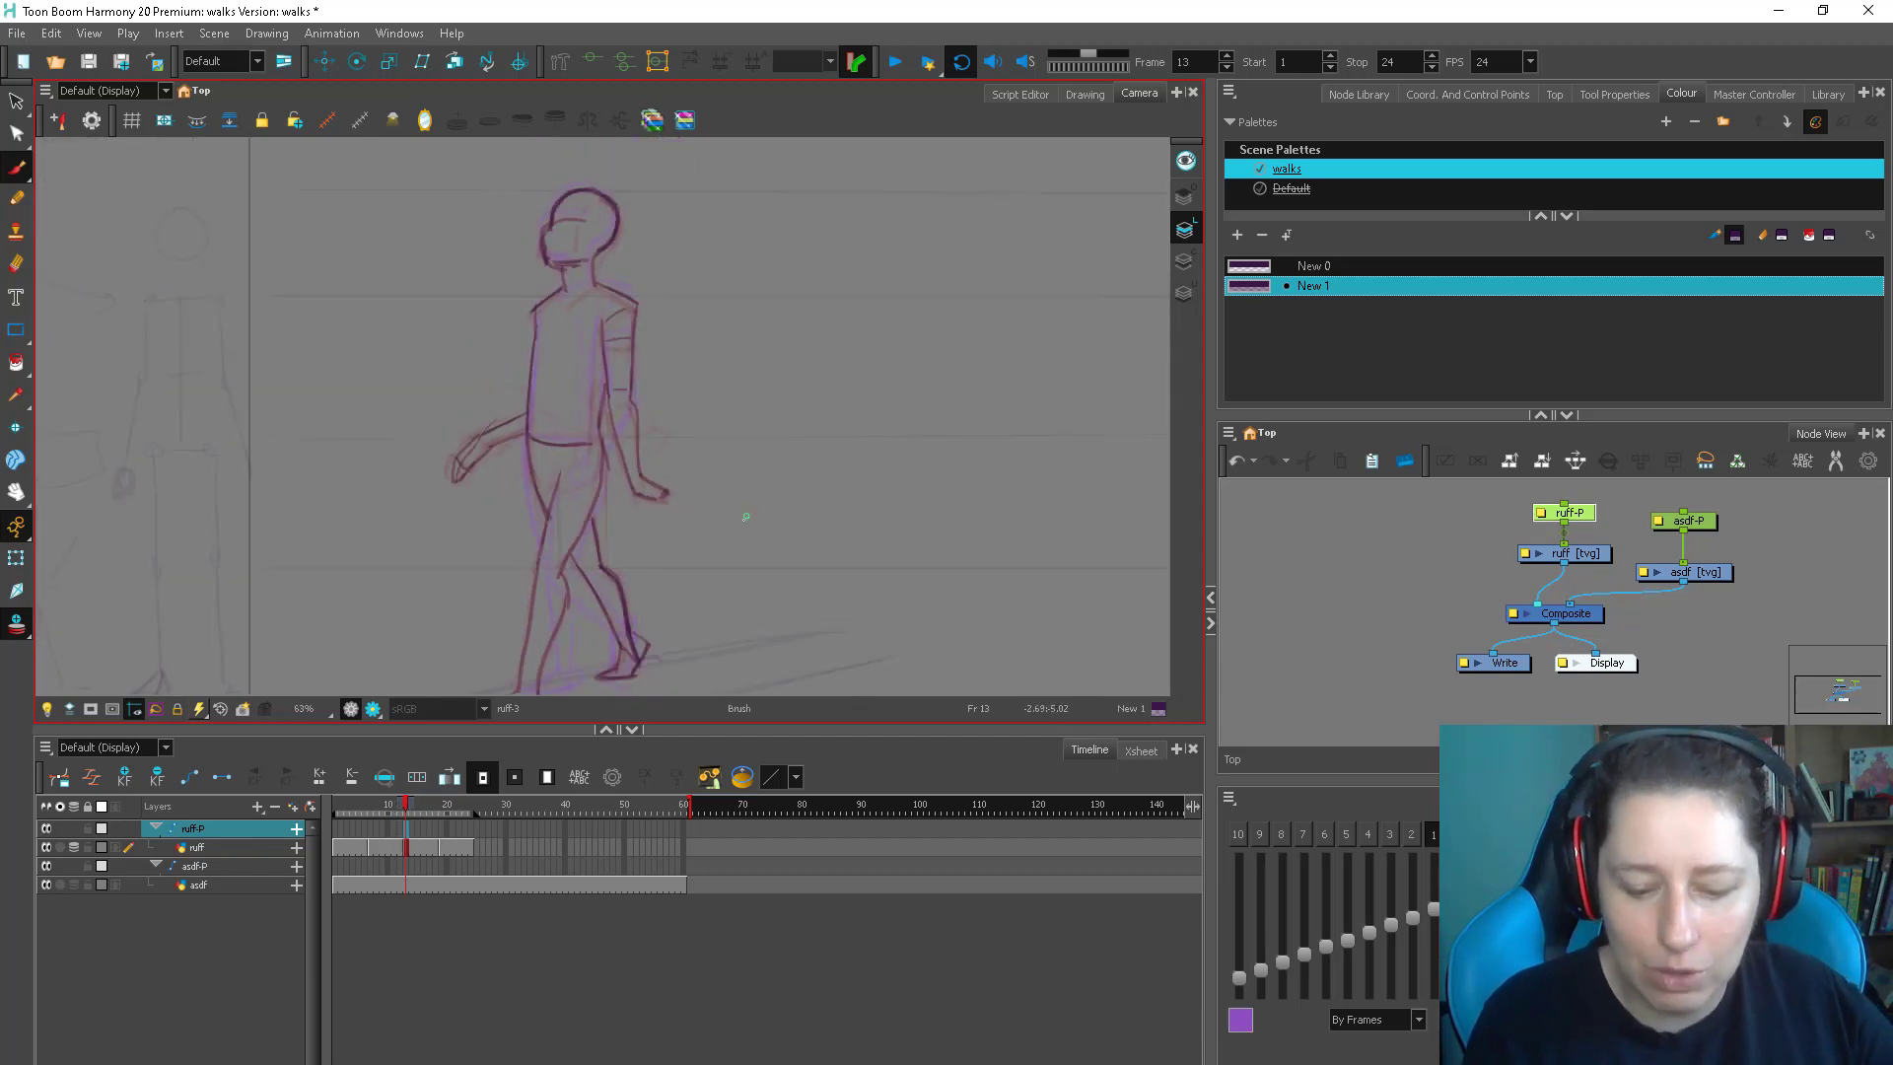
pyautogui.click(896, 63)
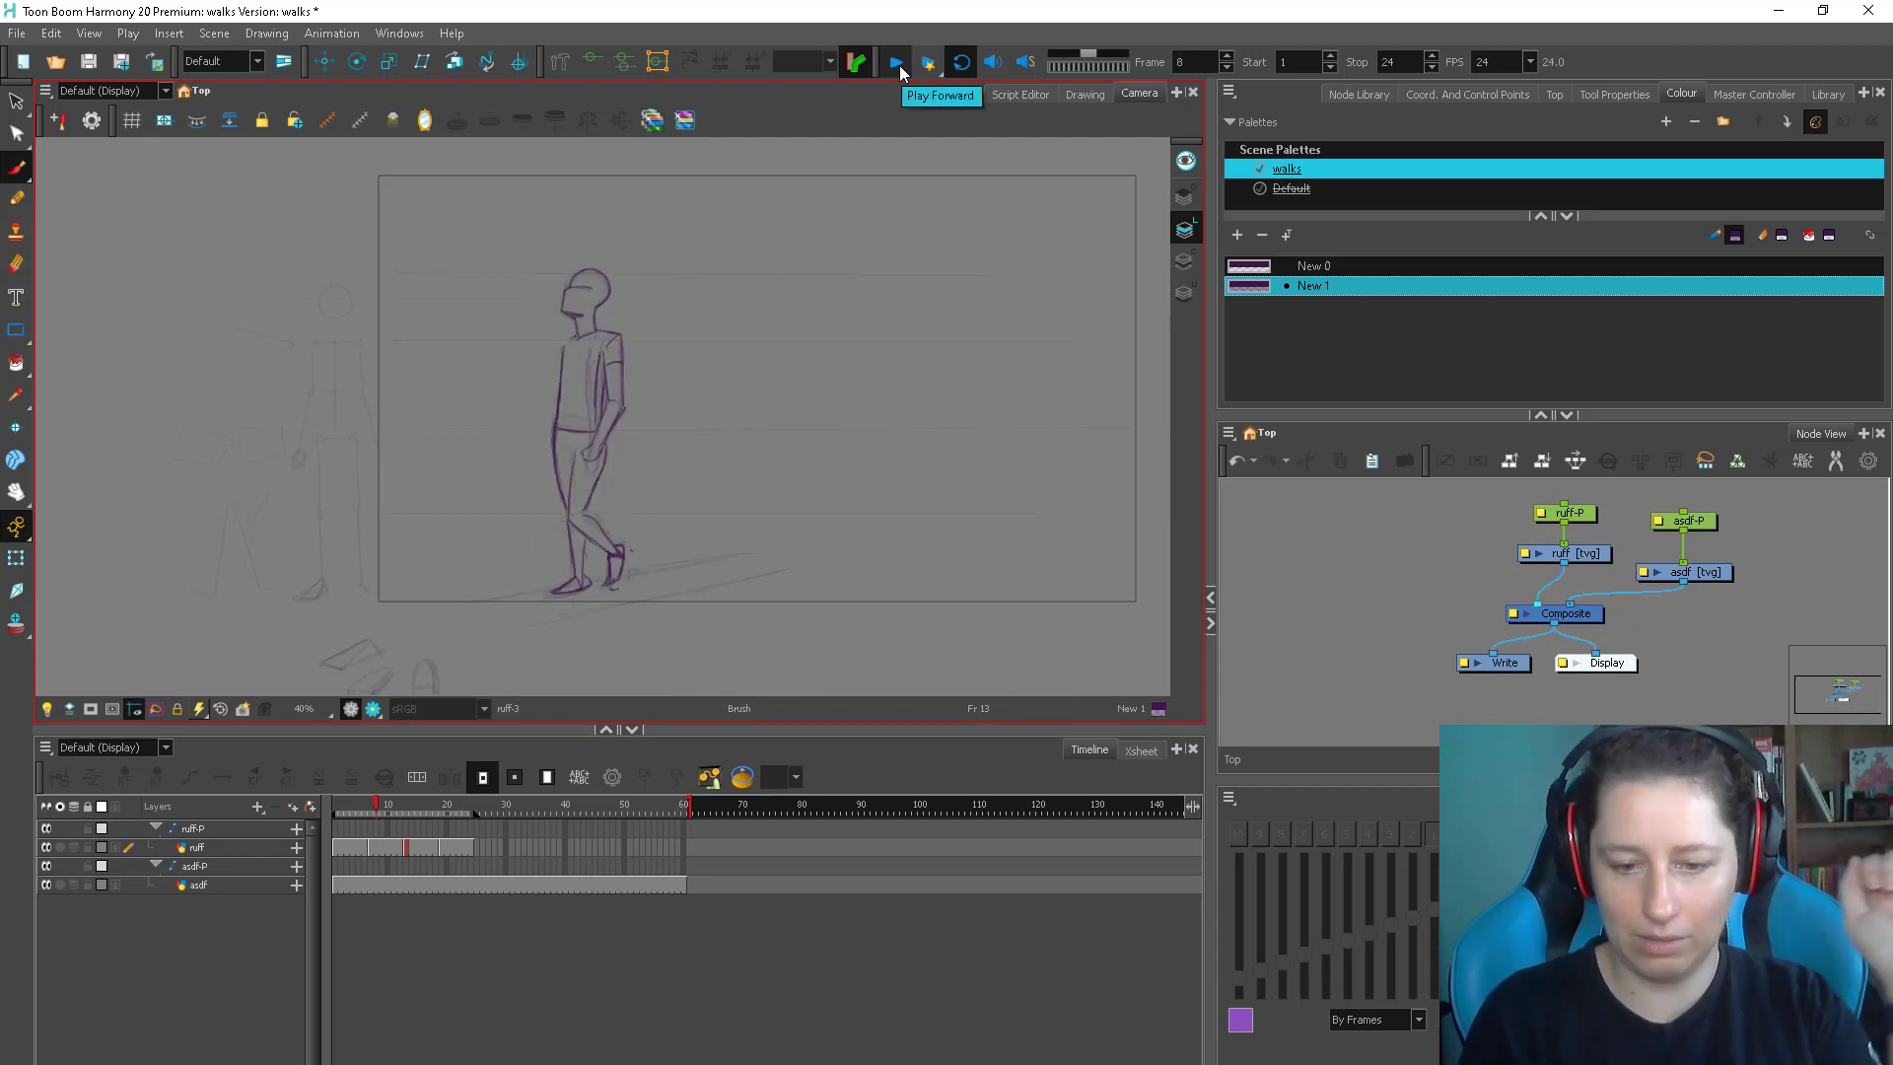
pyautogui.click(451, 814)
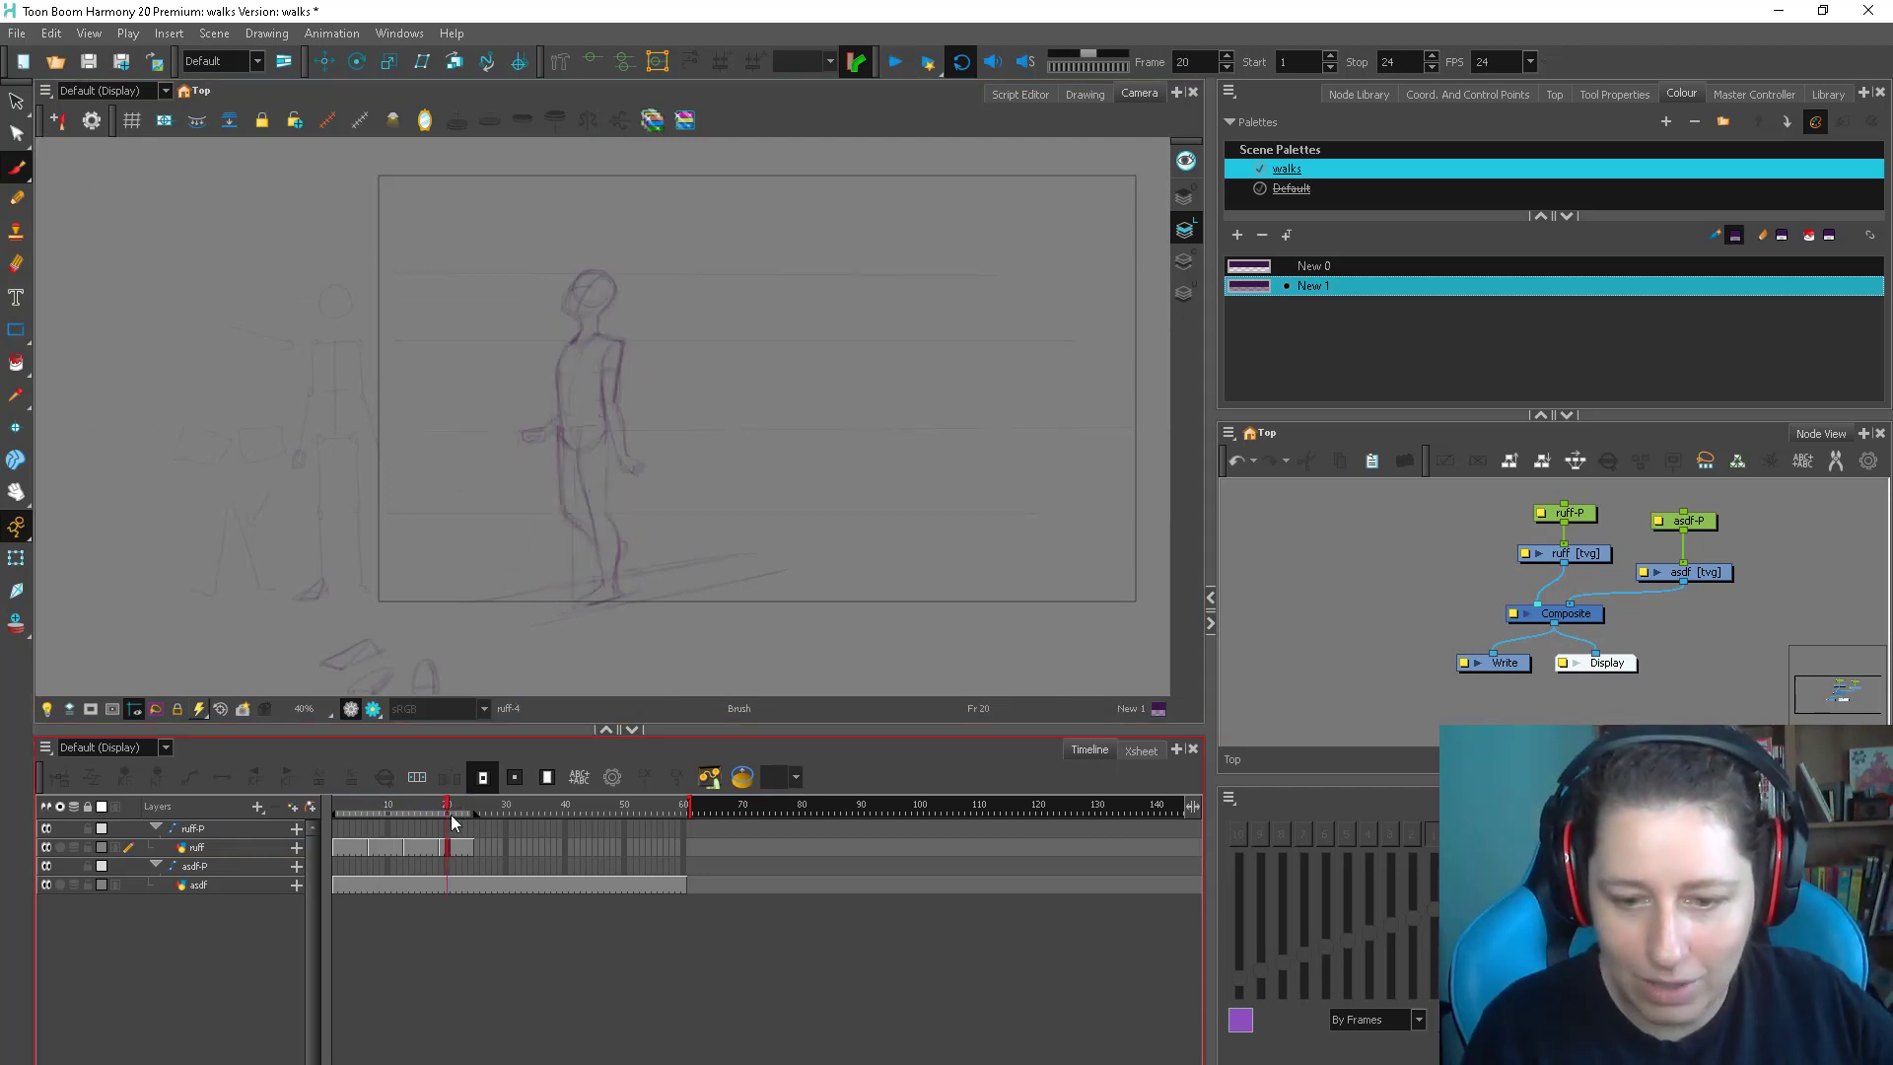
# Select the ruff drawing at frame 19 and draw clean lines over its head and face
pyautogui.click(441, 847)
pyautogui.scroll(4, 697, 506)
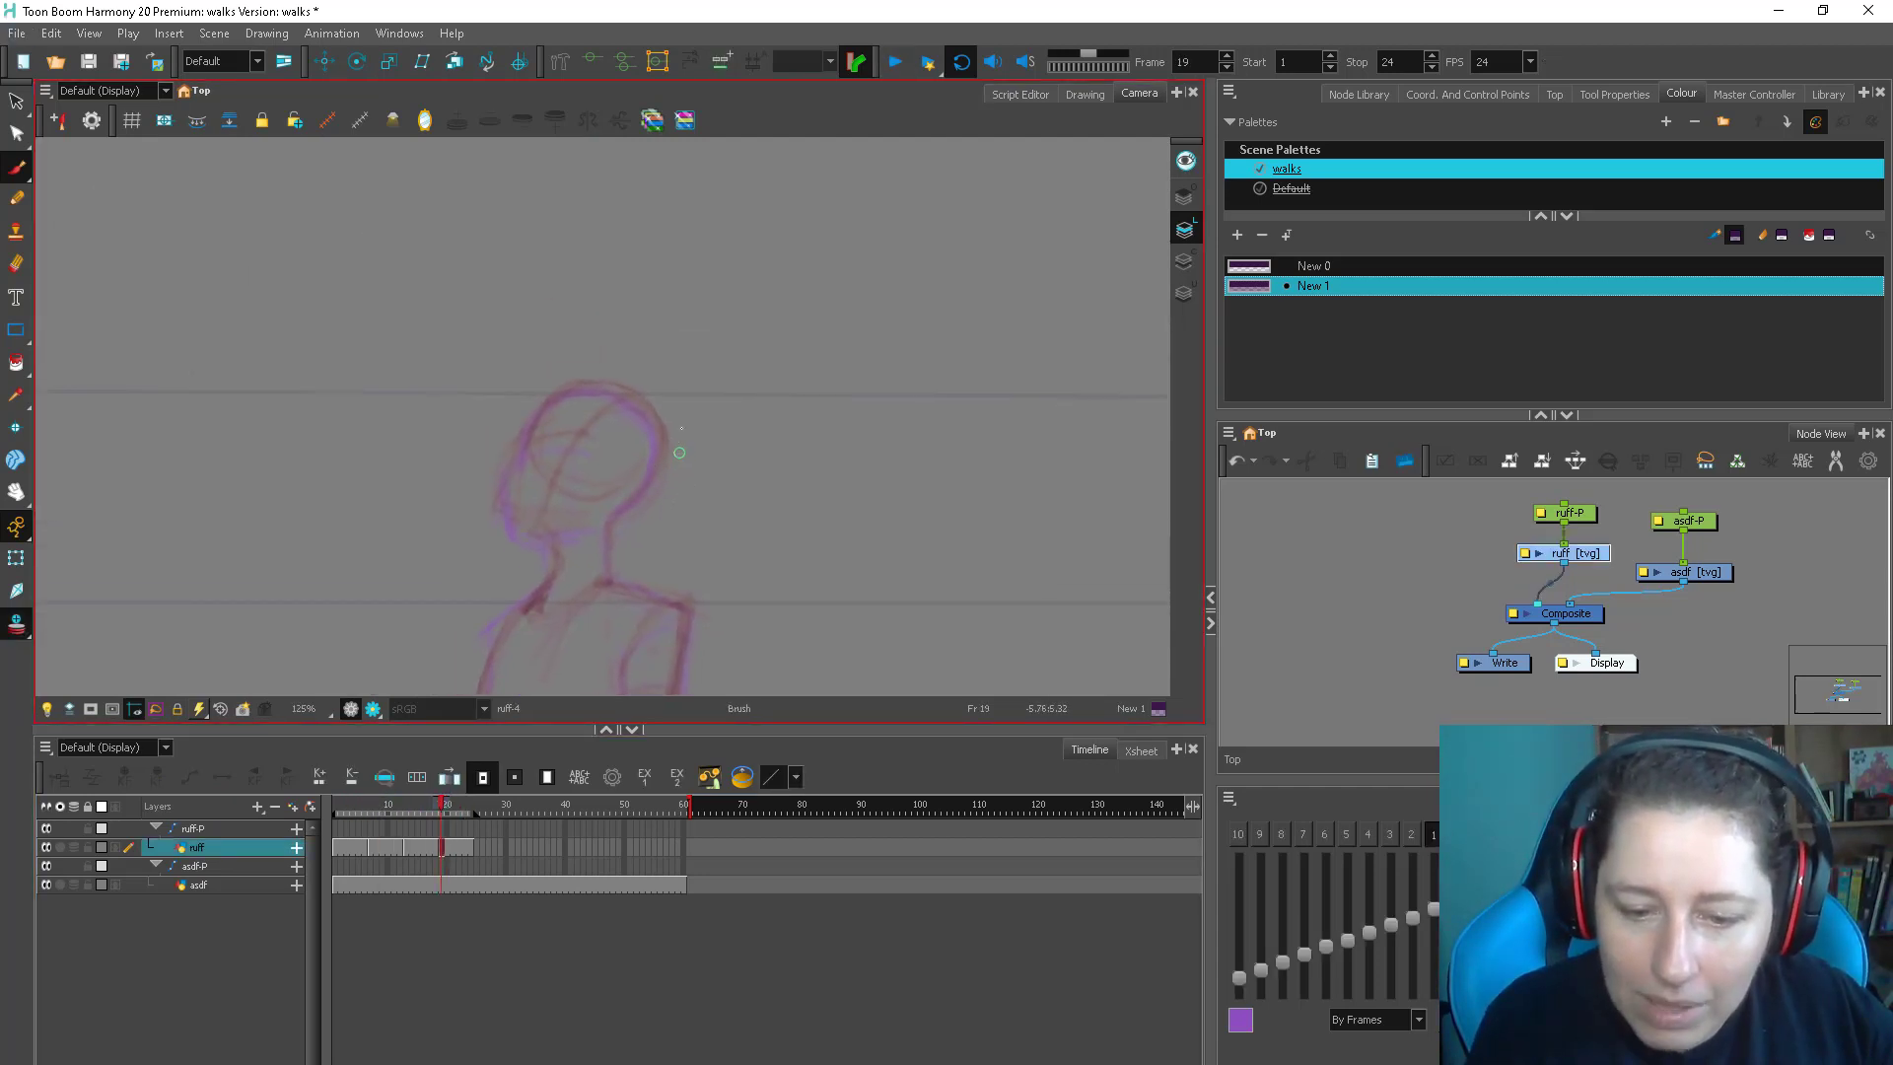
pyautogui.moveTo(528, 446)
pyautogui.mouseDown()
pyautogui.moveTo(669, 470)
pyautogui.moveTo(616, 505)
pyautogui.mouseUp()
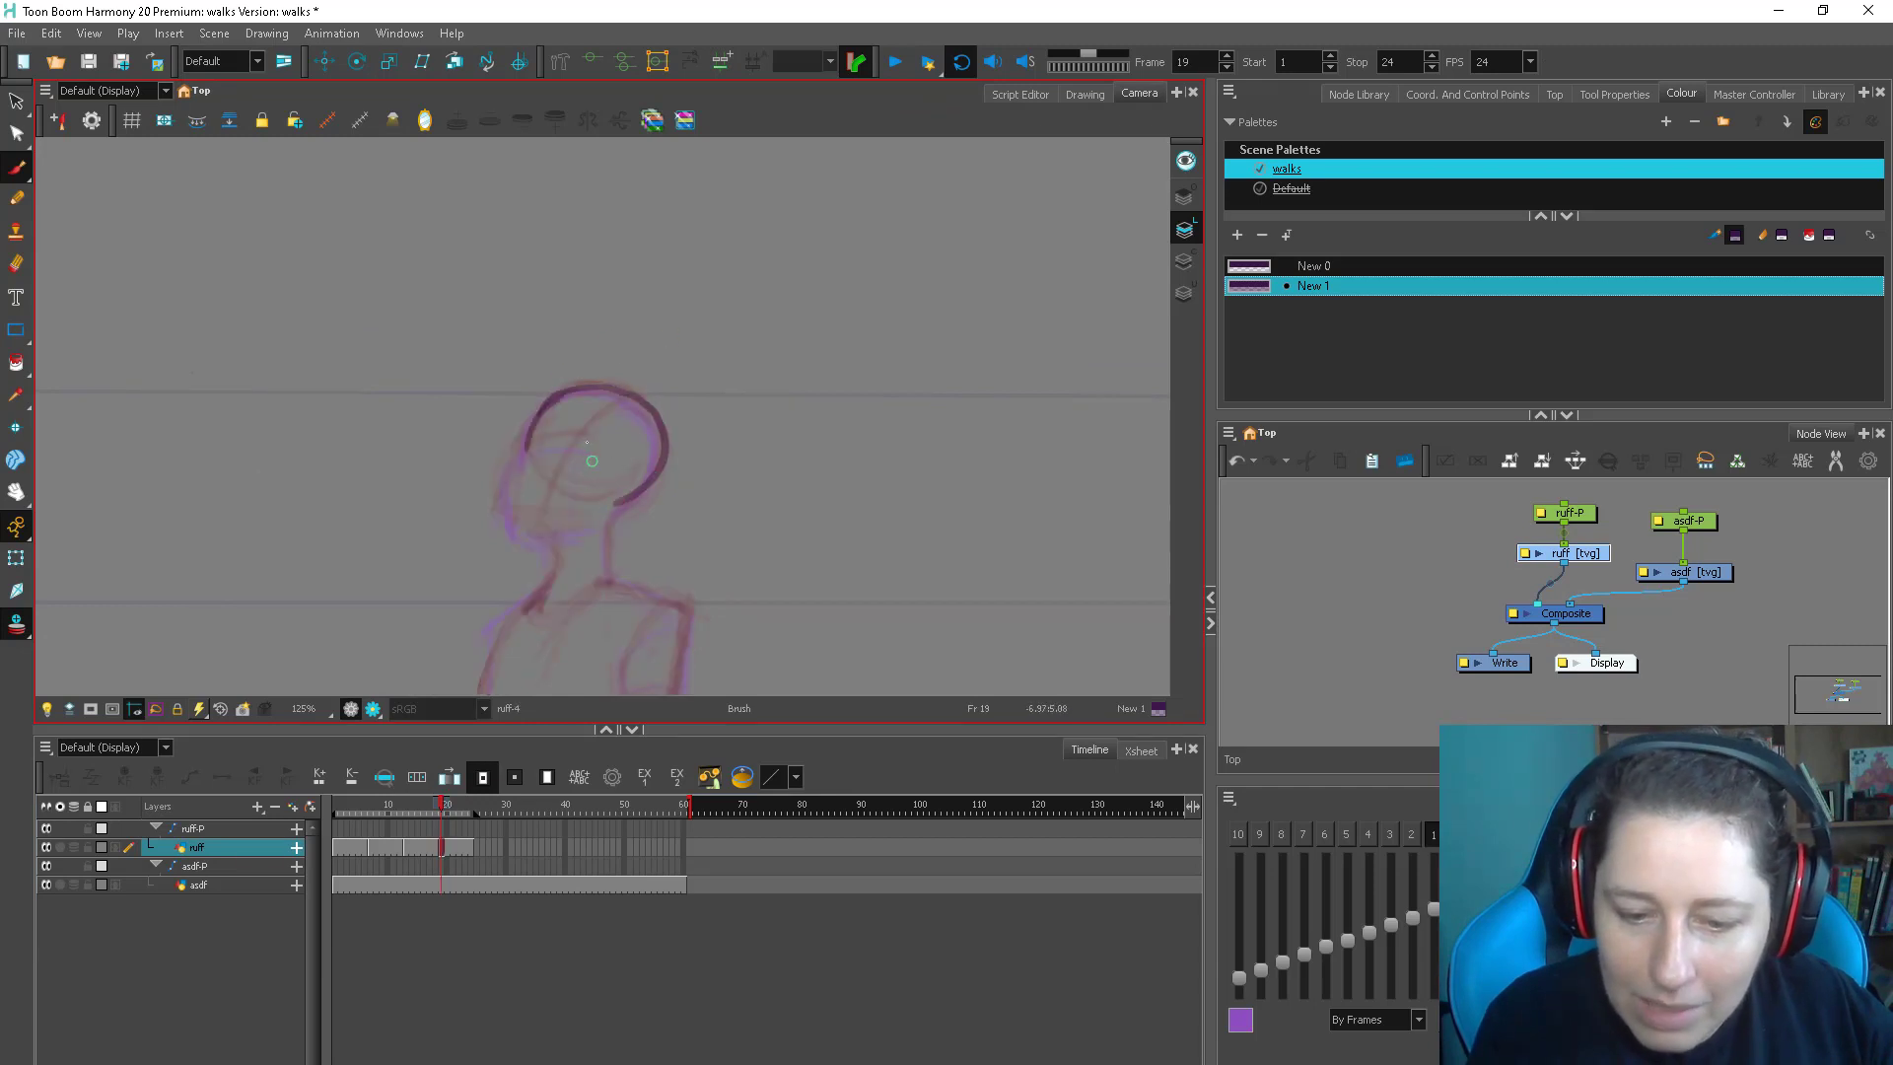
pyautogui.moveTo(525, 446)
pyautogui.mouseDown()
pyautogui.moveTo(496, 514)
pyautogui.moveTo(581, 526)
pyautogui.mouseUp()
pyautogui.scroll(-2, 527, 401)
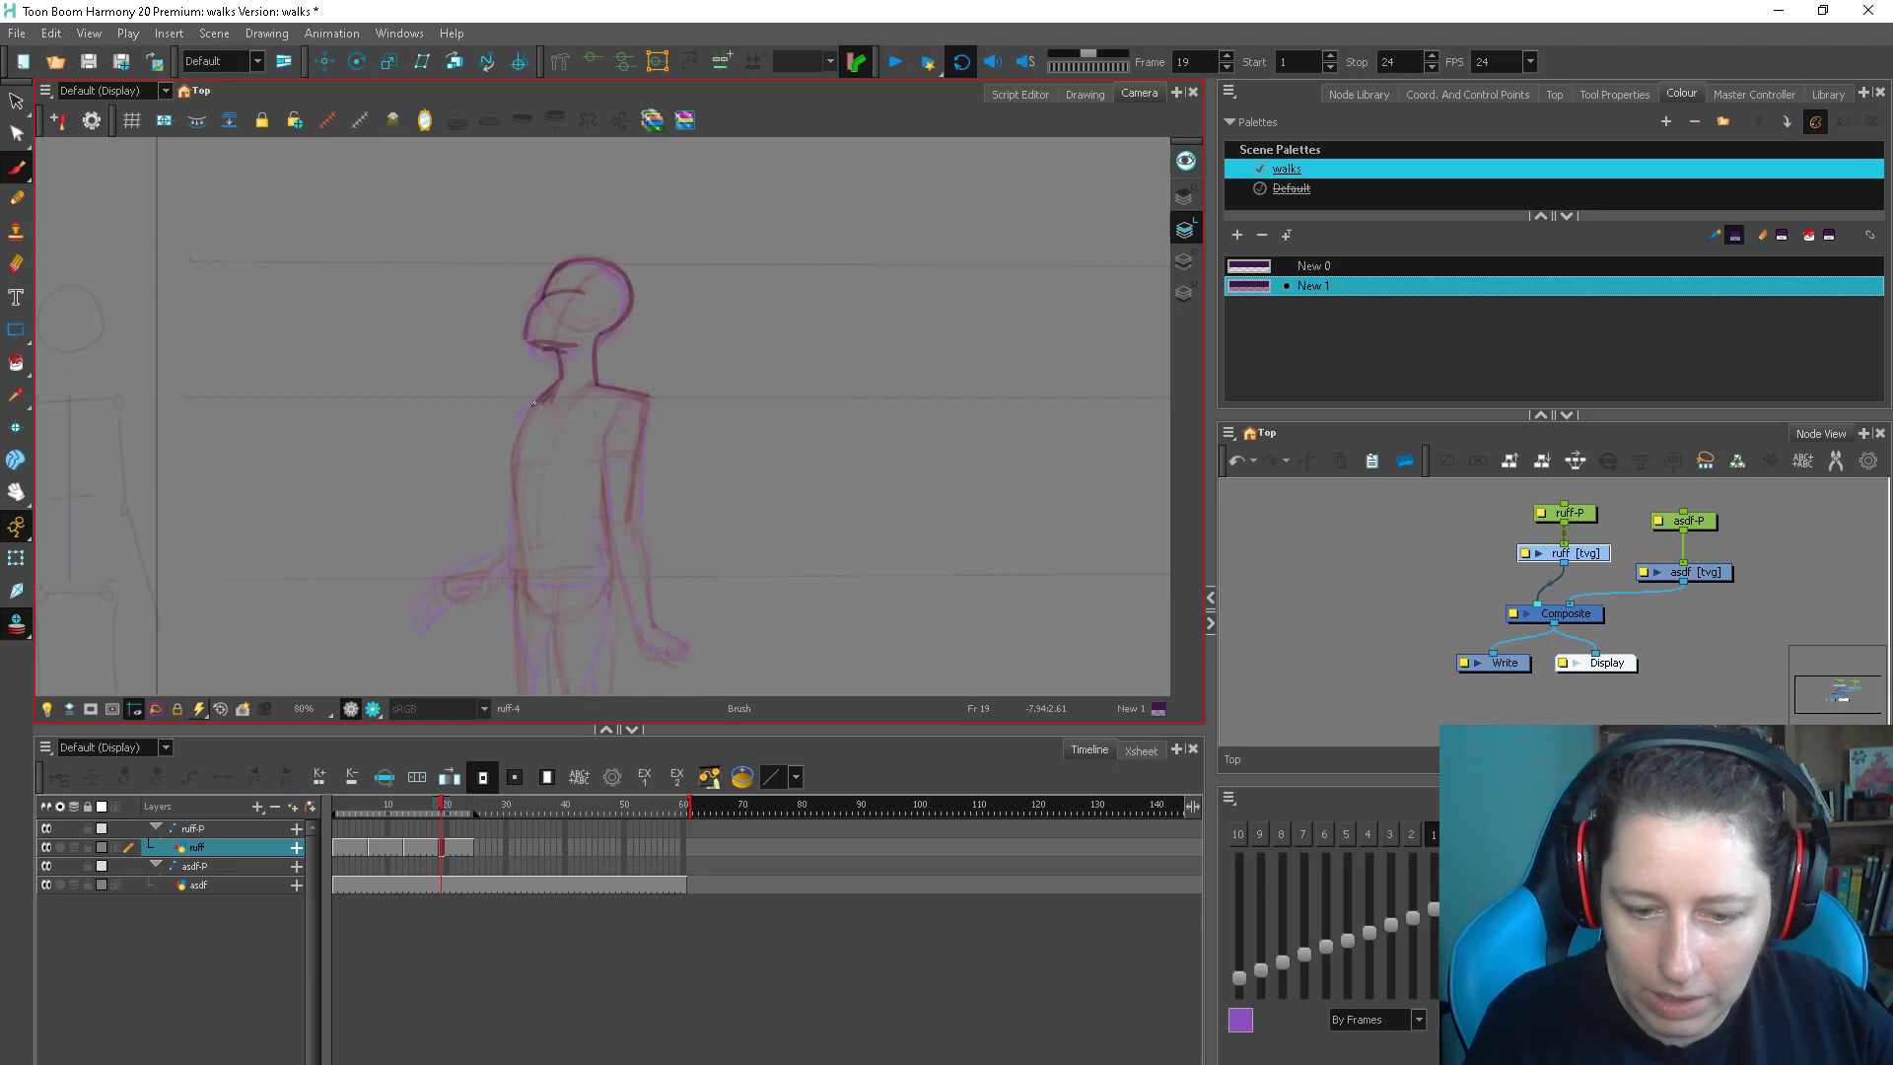
# Draw the shoulders, torso and near arm on frame 19, flipping against frame 18 to compare
pyautogui.moveTo(533, 402)
pyautogui.mouseDown()
pyautogui.moveTo(515, 566)
pyautogui.moveTo(530, 406)
pyautogui.moveTo(549, 384)
pyautogui.moveTo(629, 401)
pyautogui.mouseUp()
pyautogui.press(',')
pyautogui.press('.')
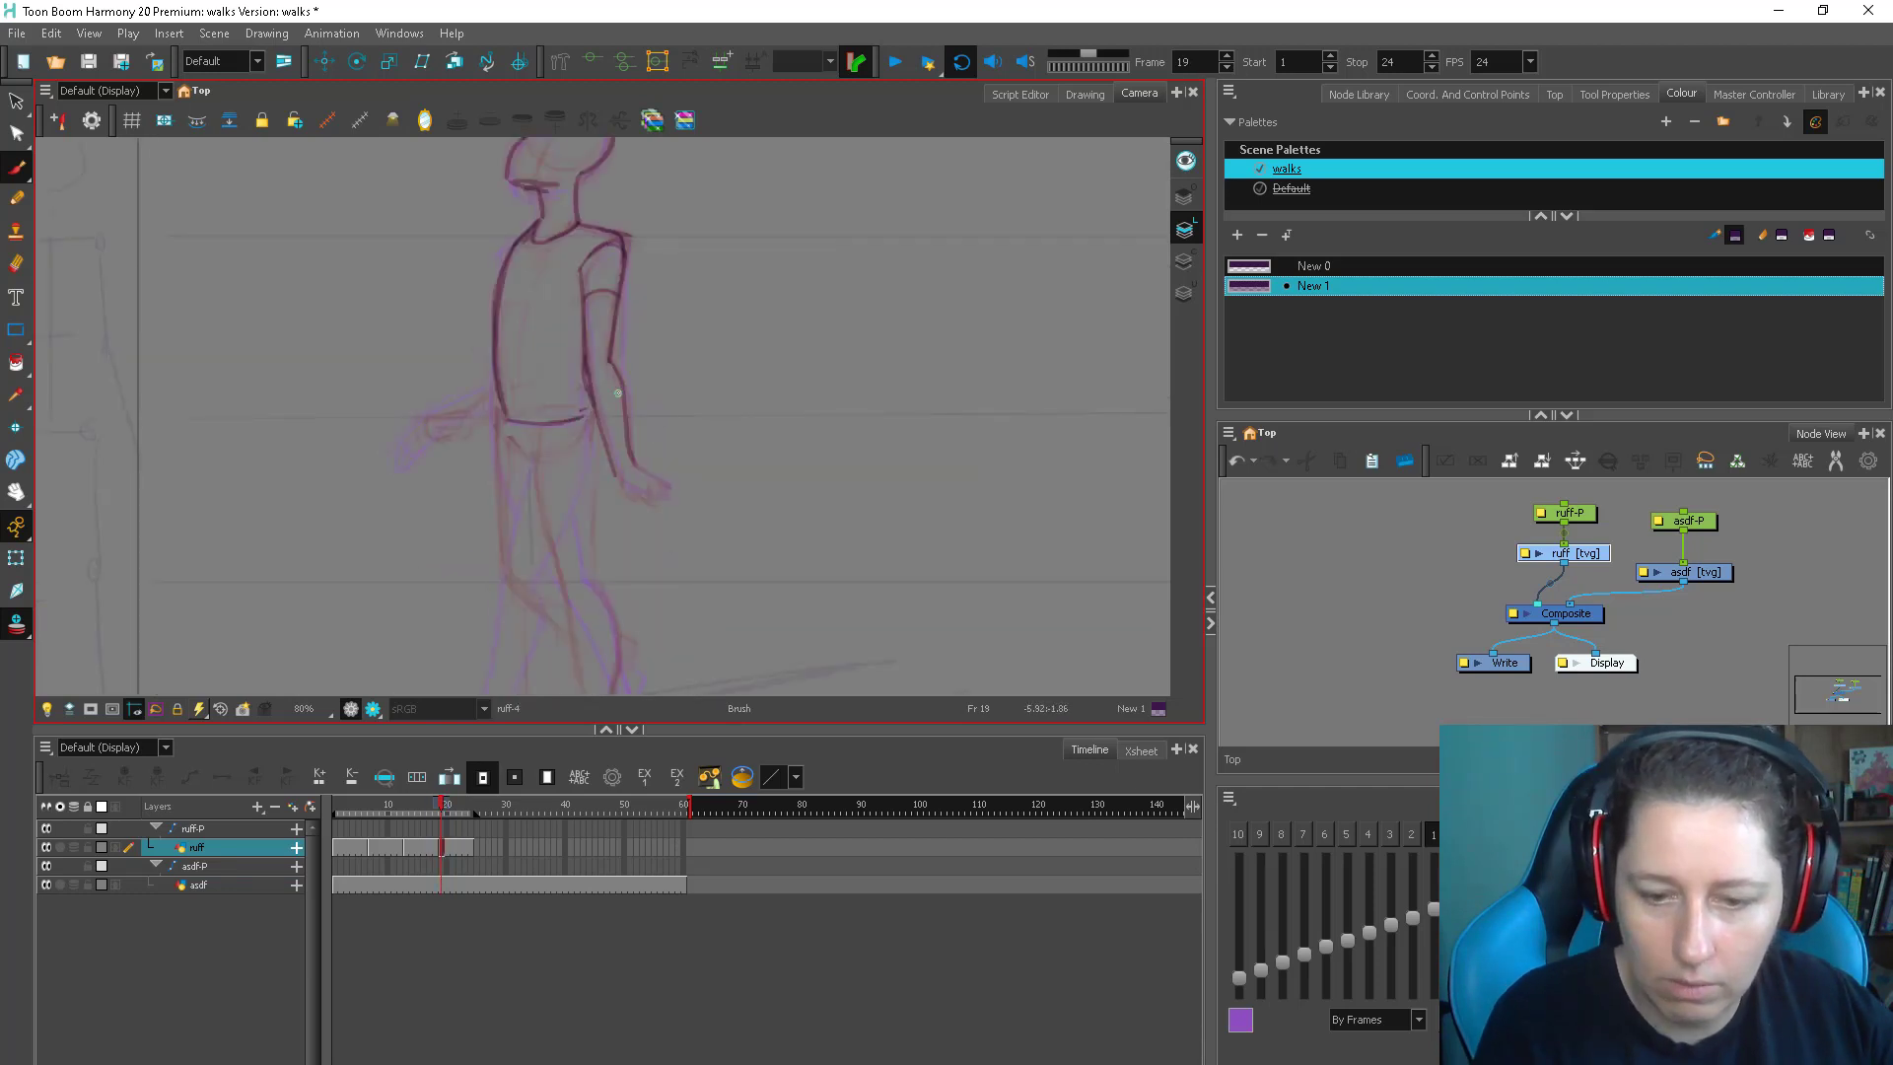
pyautogui.press(',')
pyautogui.press('.')
pyautogui.press(',')
pyautogui.press('.')
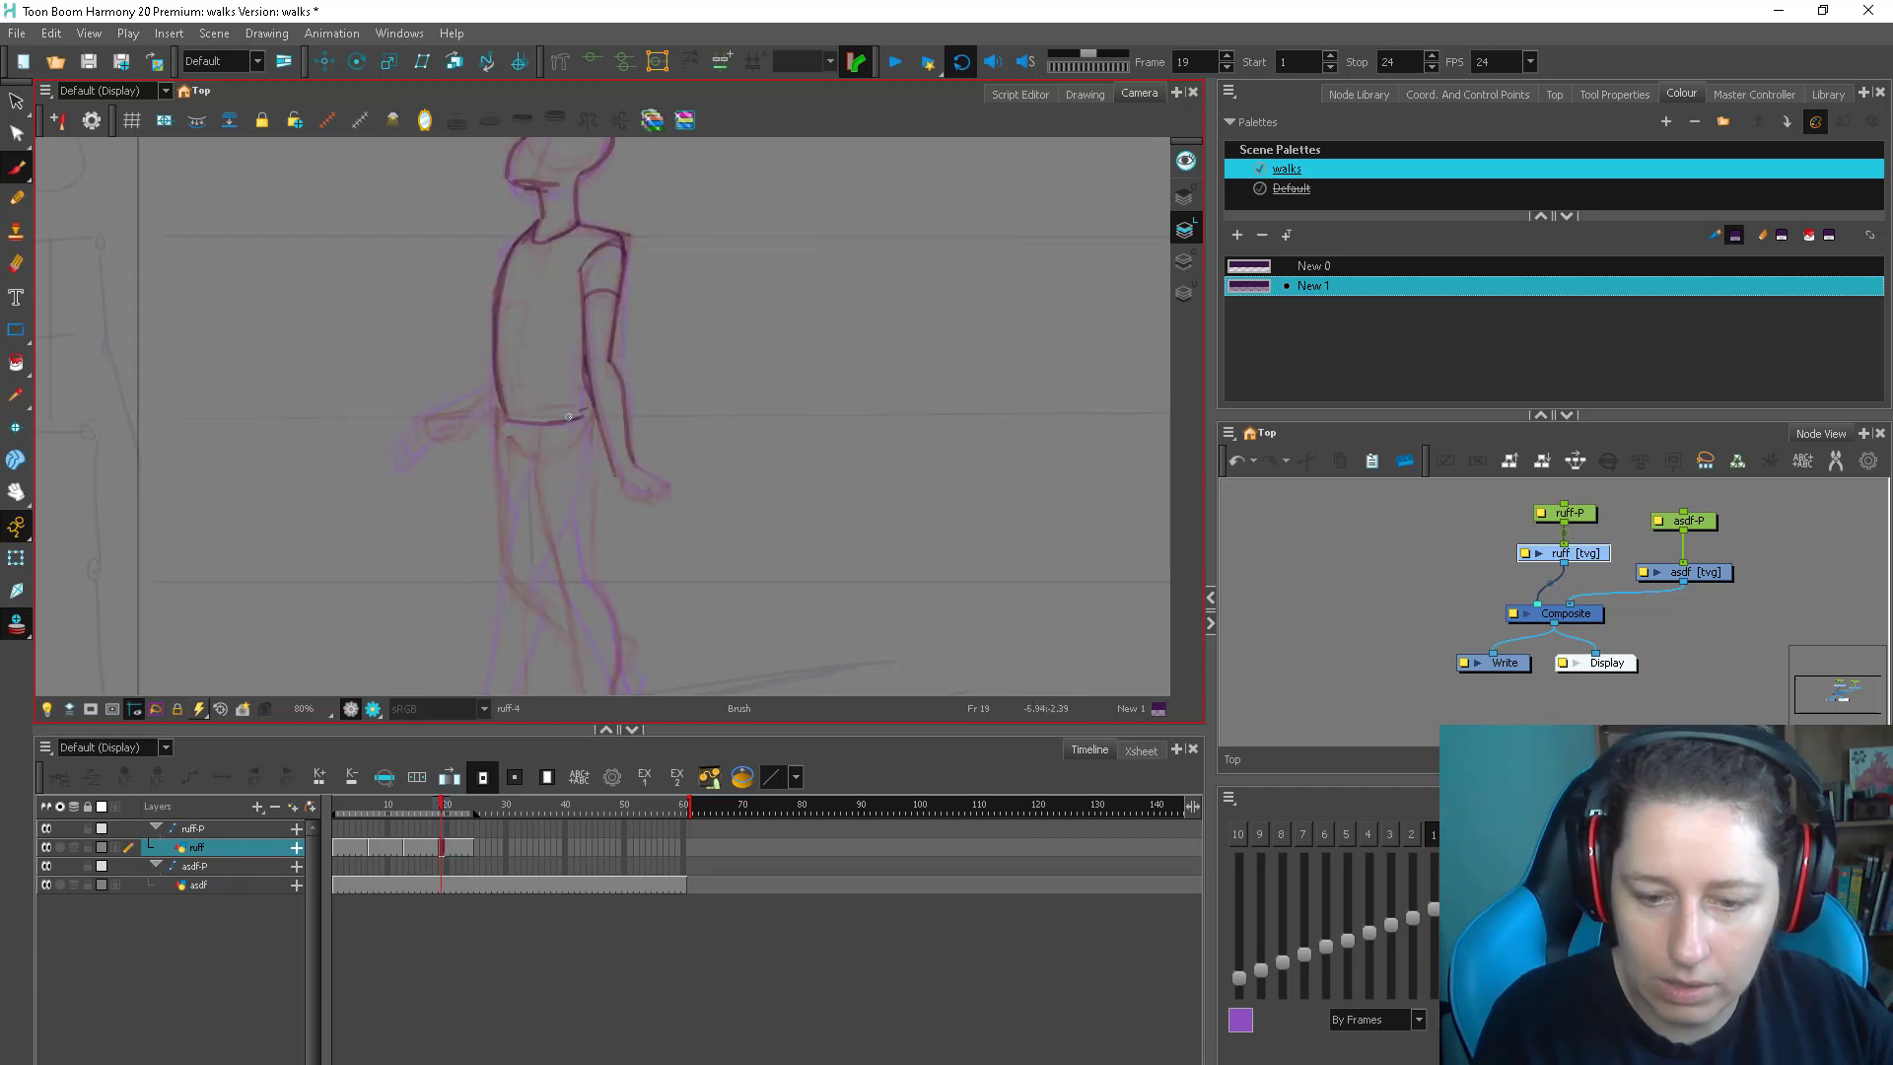
# Draw the waistline, both legs and the feet of the frame 19 pose
pyautogui.moveTo(568, 417)
pyautogui.mouseDown()
pyautogui.moveTo(508, 420)
pyautogui.moveTo(597, 378)
pyautogui.moveTo(576, 606)
pyautogui.mouseUp()
pyautogui.press(',')
pyautogui.press('.')
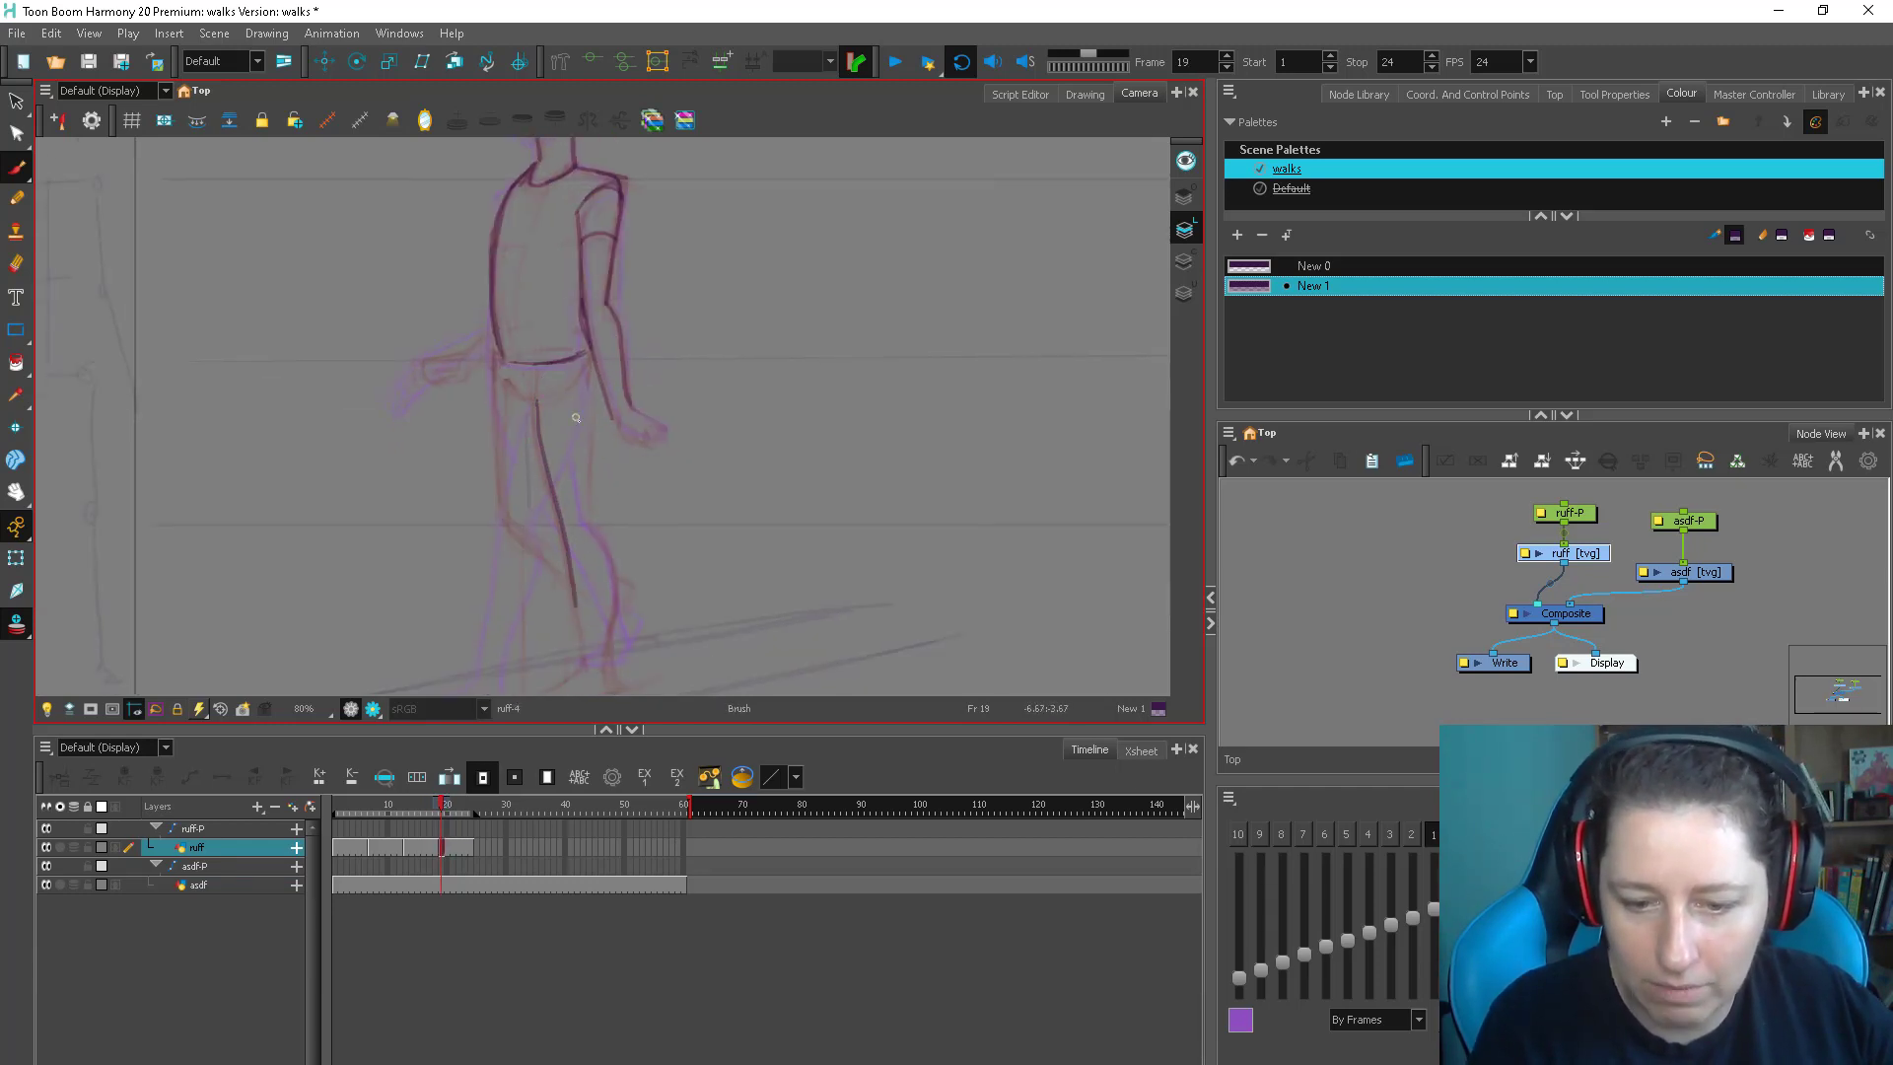
pyautogui.hotkey('ctrl', 'z')
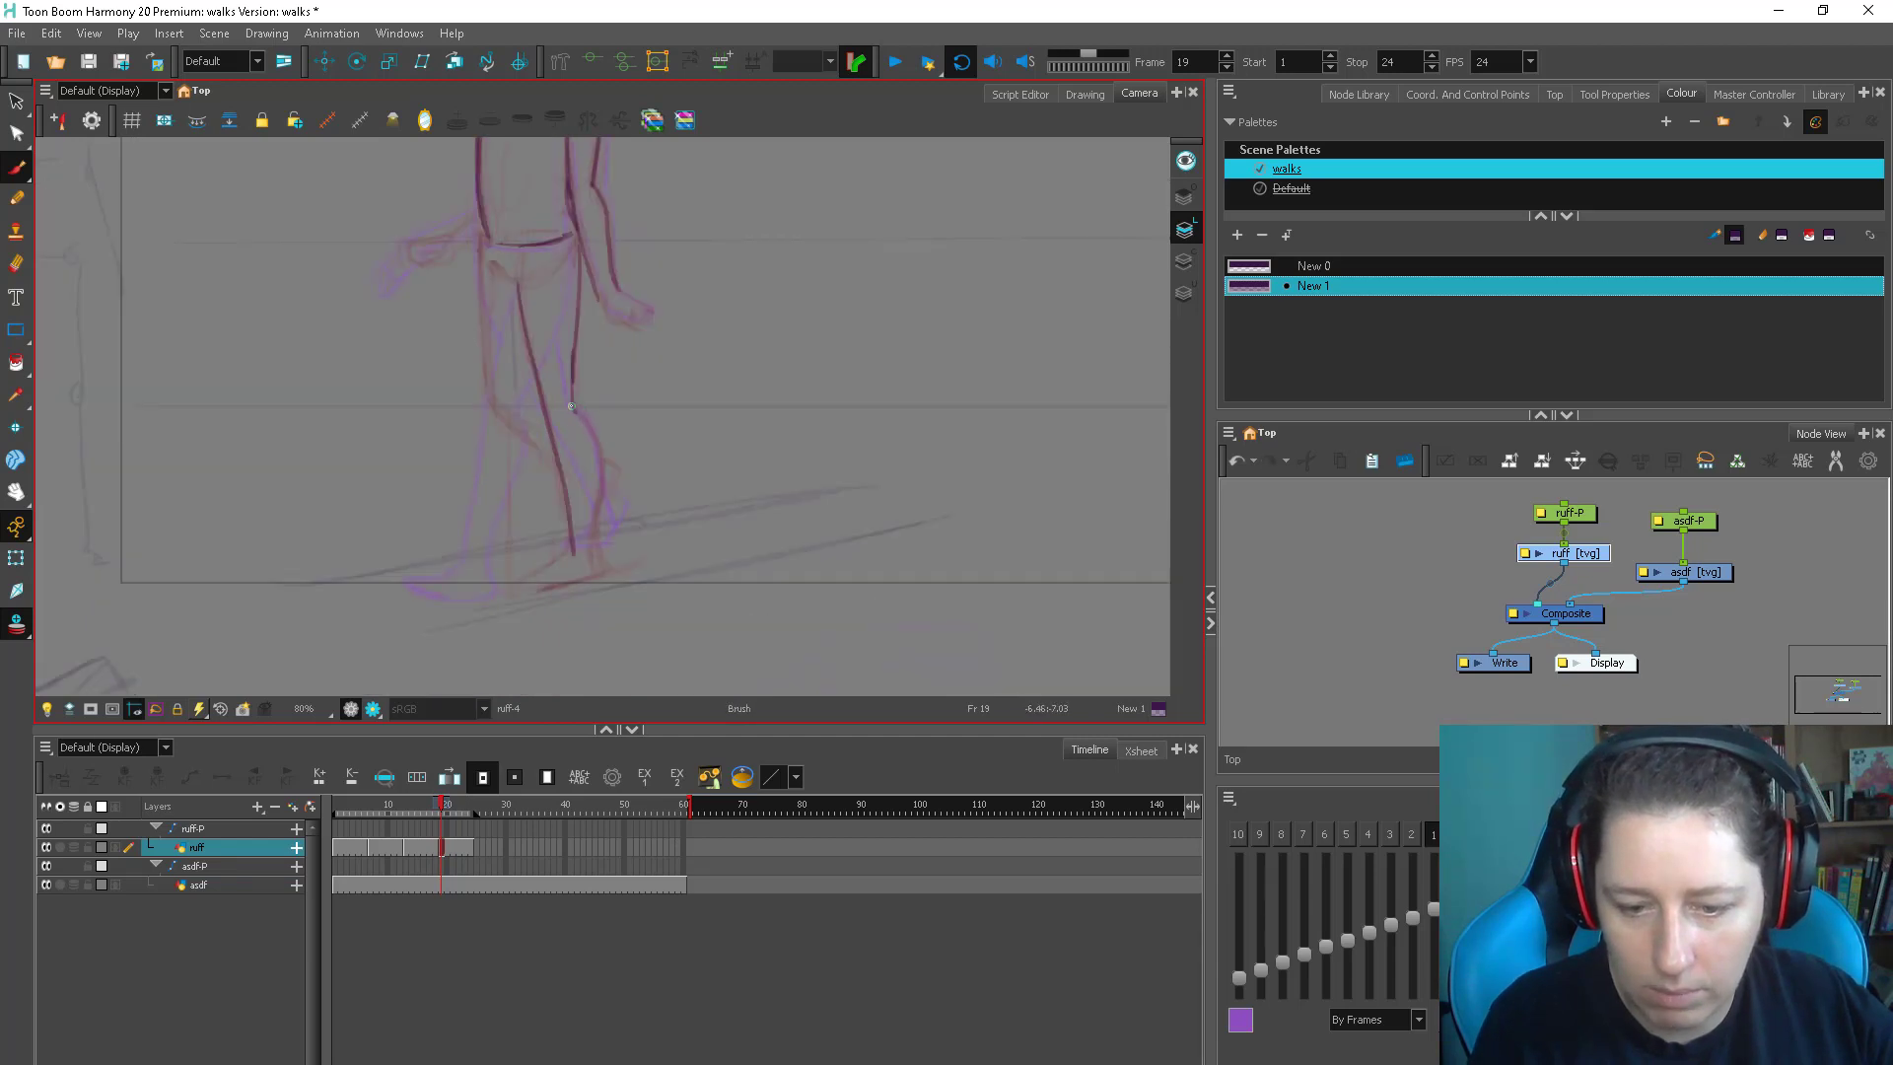
pyautogui.moveTo(571, 406); pyautogui.dragTo(600, 497)
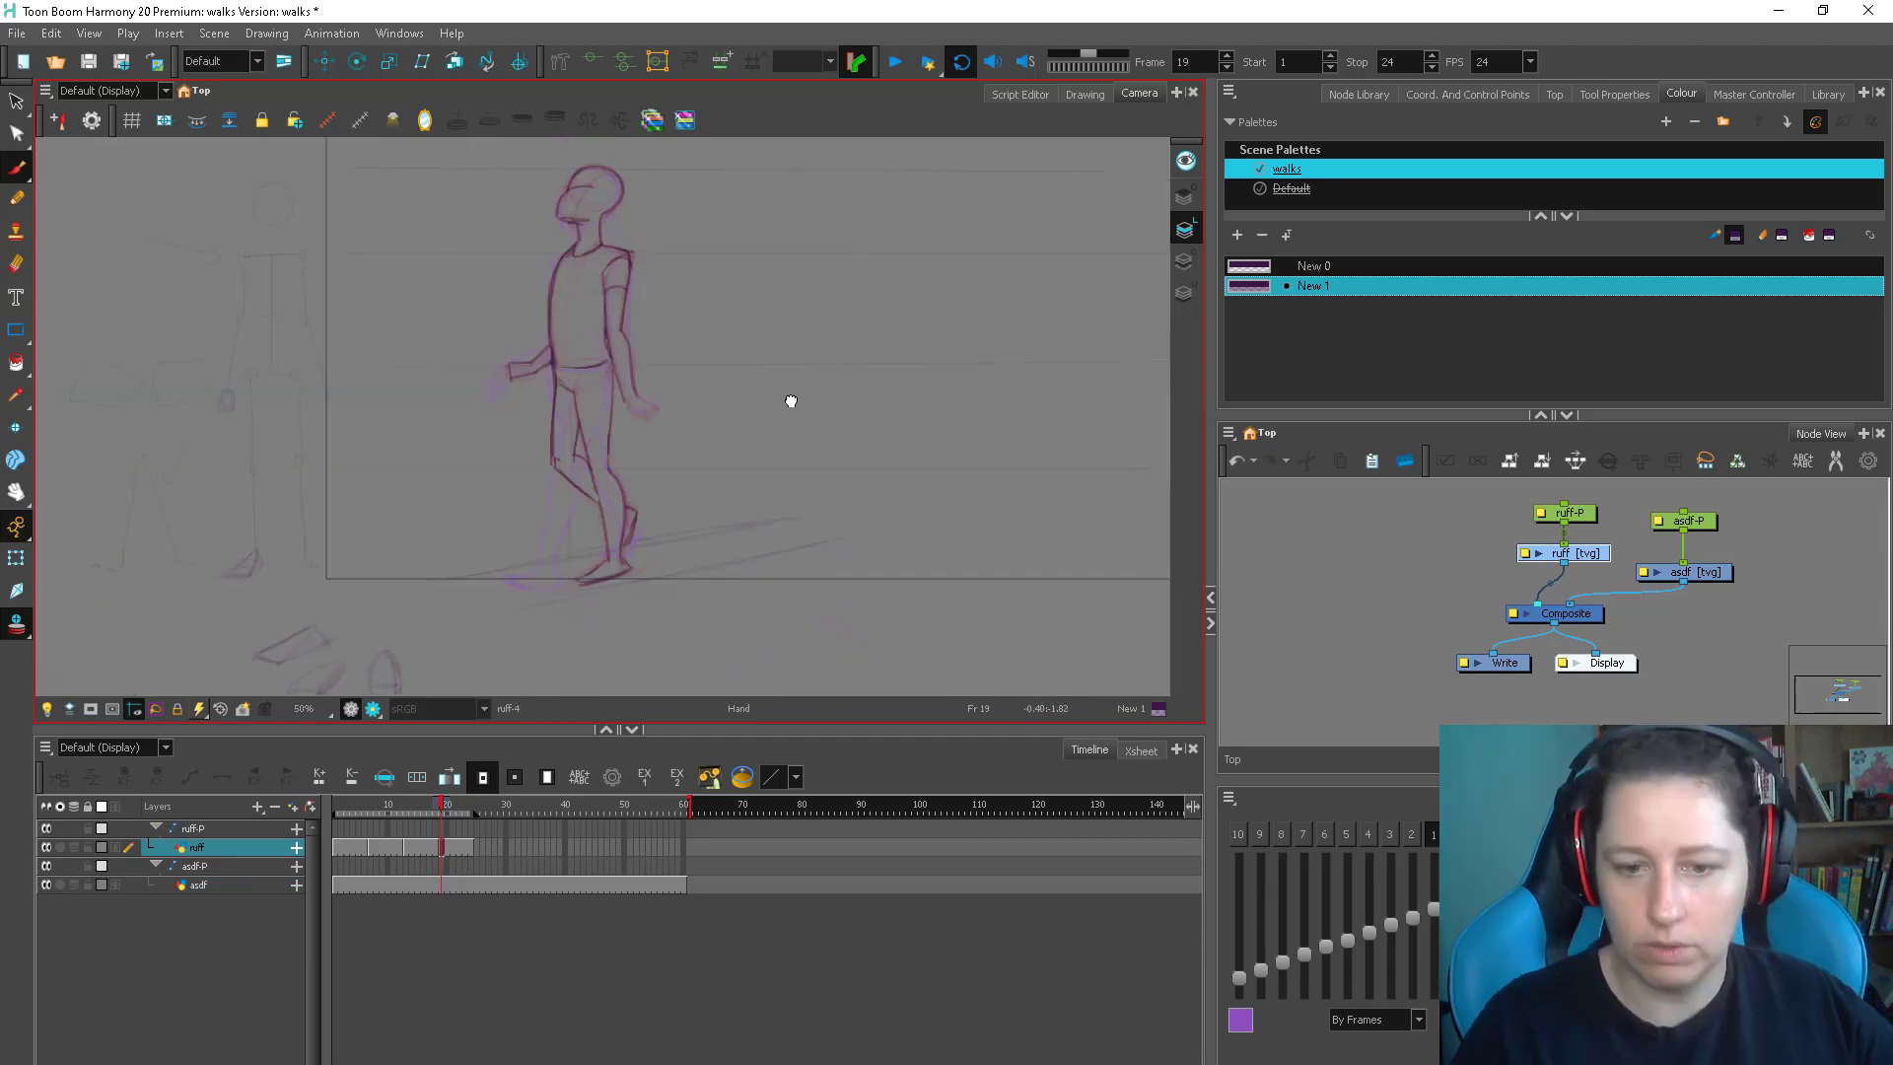
# Flip between frames 18 and 19 to compare the full poses and the foot positions
pyautogui.moveTo(789, 402); pyautogui.dragTo(807, 478)
pyautogui.press(',')
pyautogui.press('.')
pyautogui.press(',')
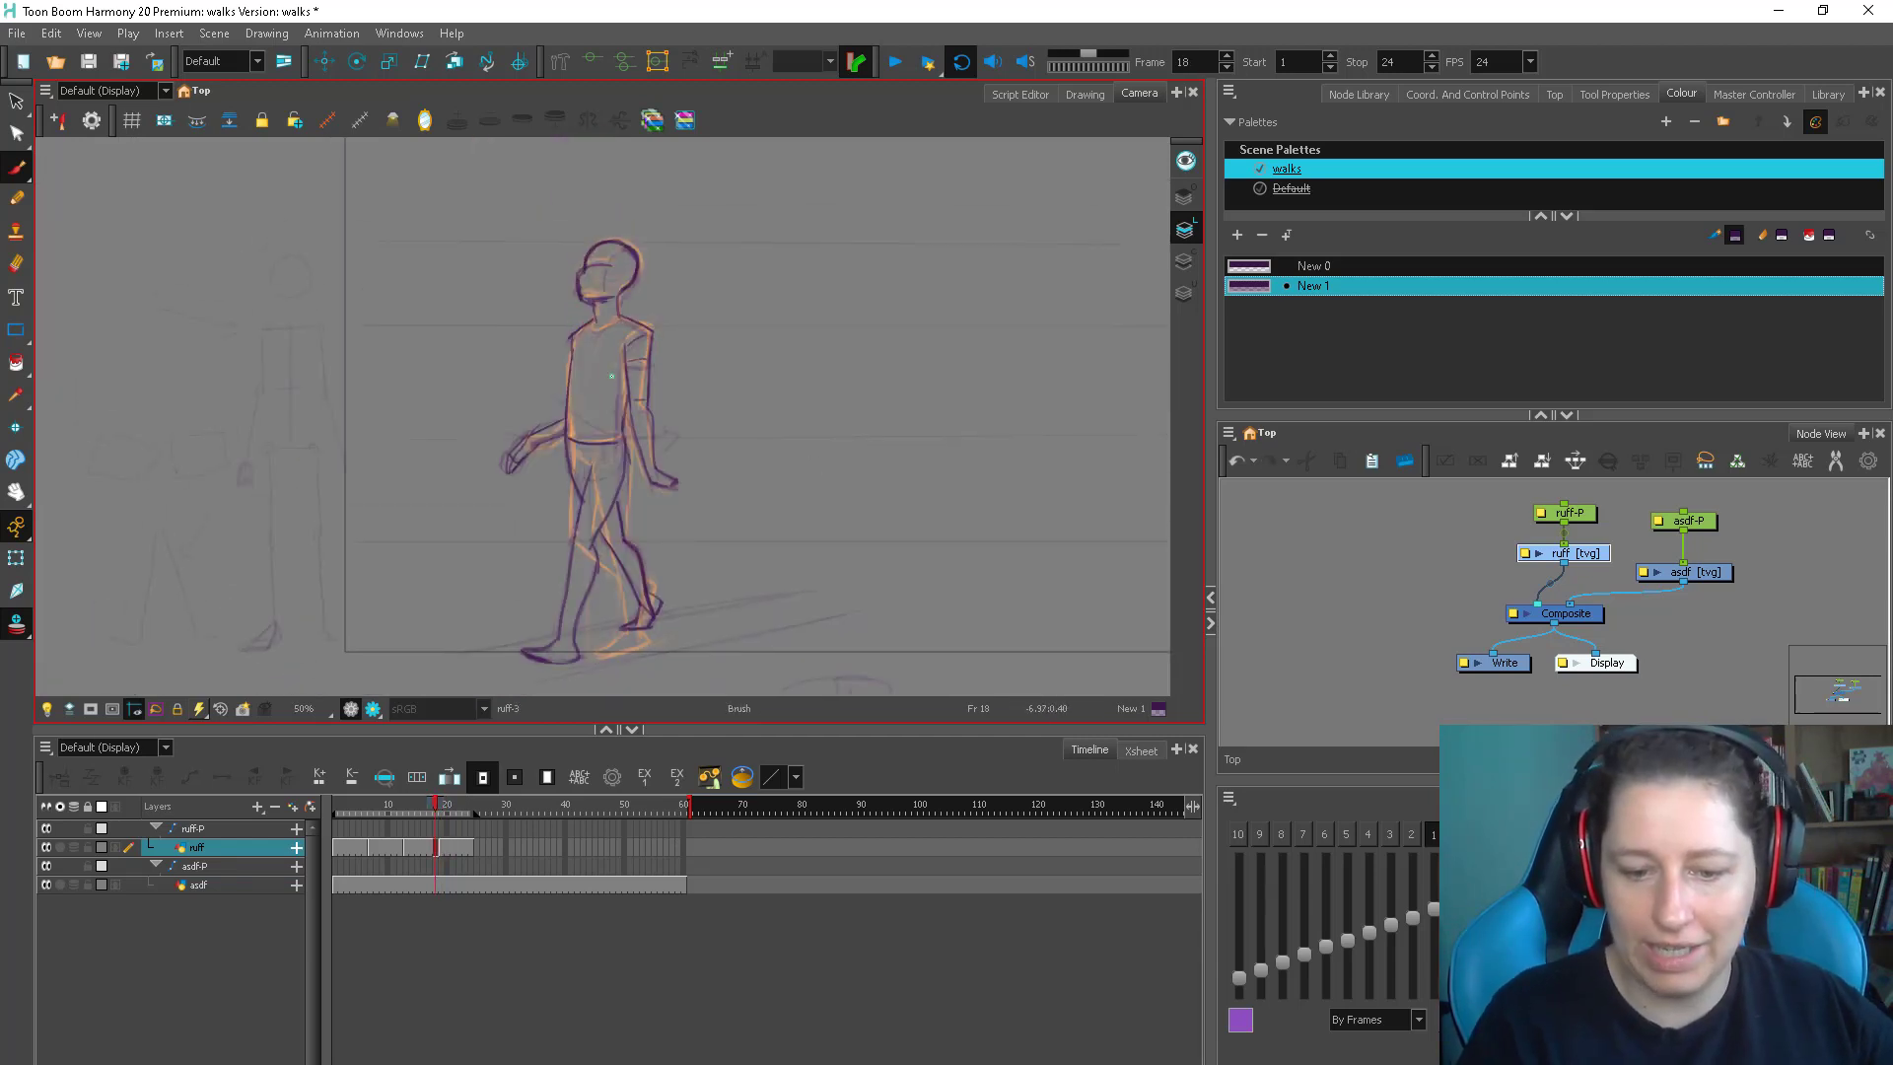
pyautogui.scroll(-3, 723, 537)
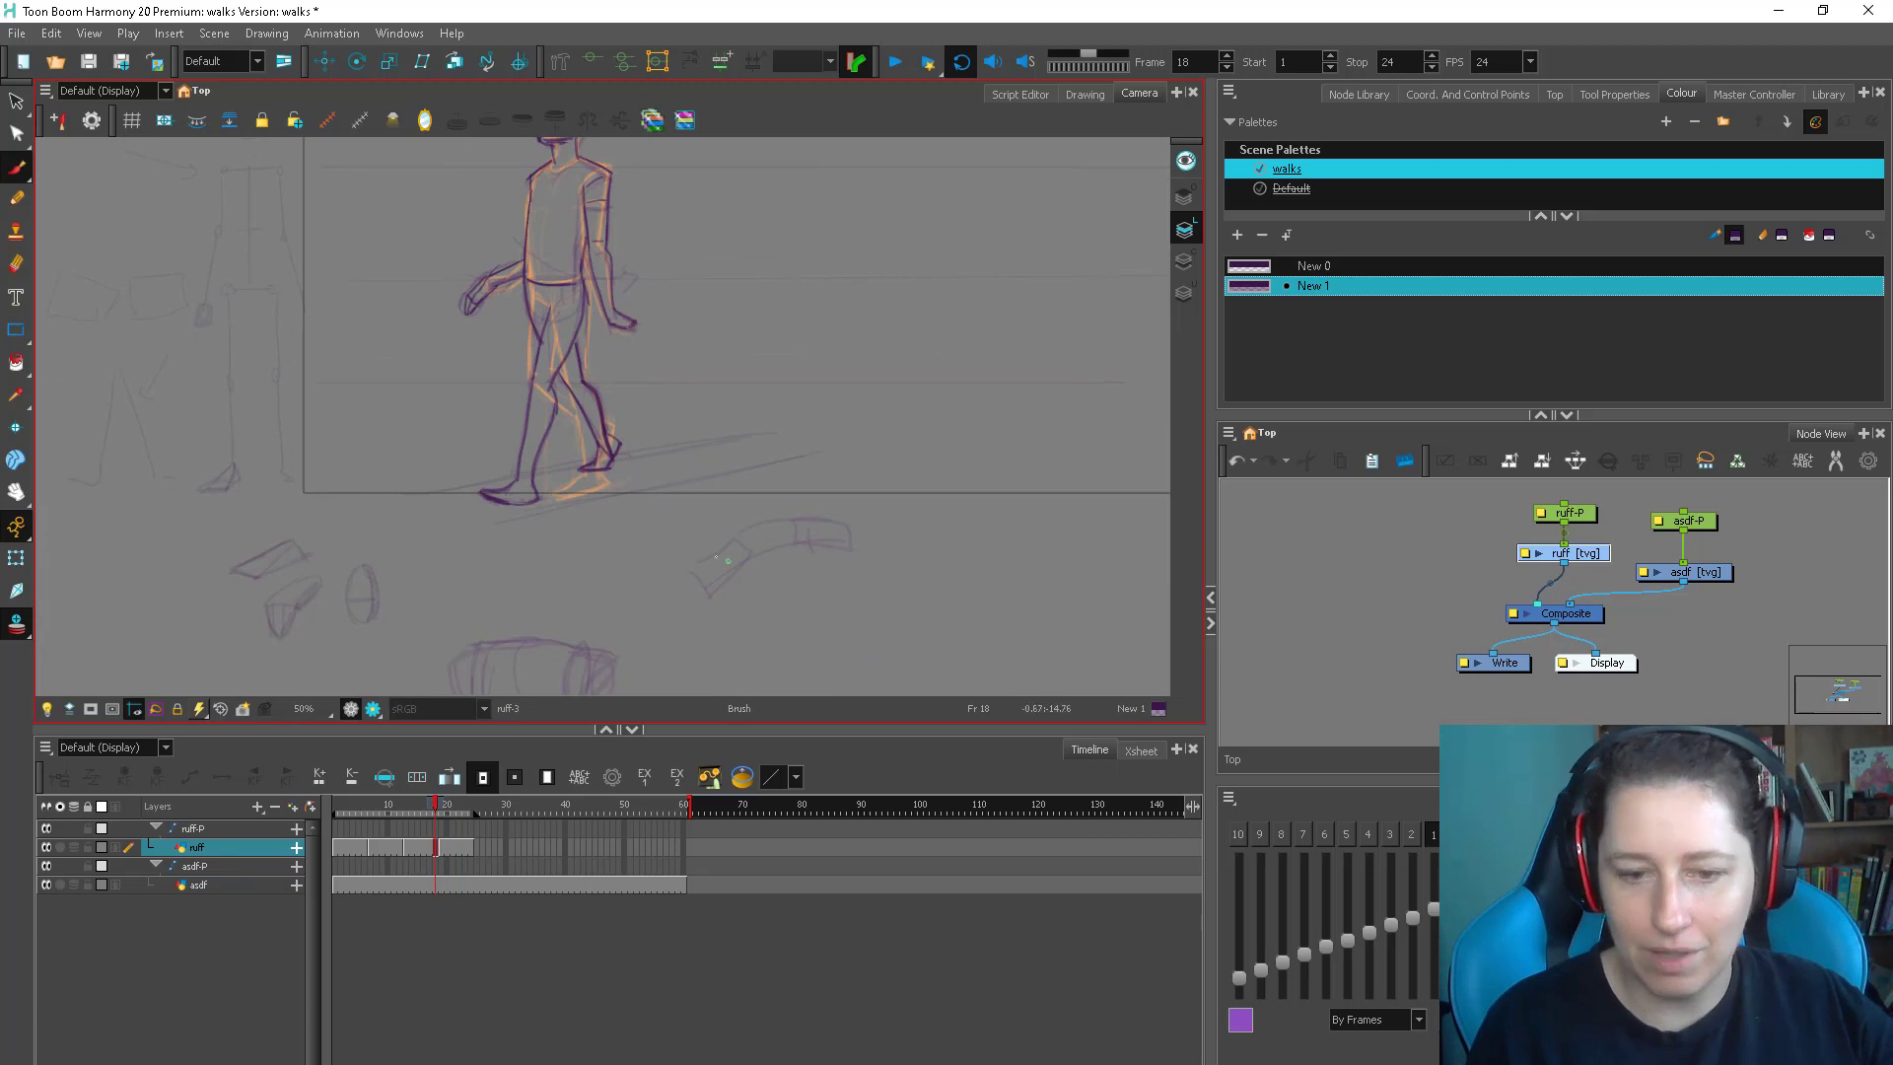
pyautogui.press('.')
pyautogui.press(',')
pyautogui.press('.')
pyautogui.press(',')
pyautogui.press('.')
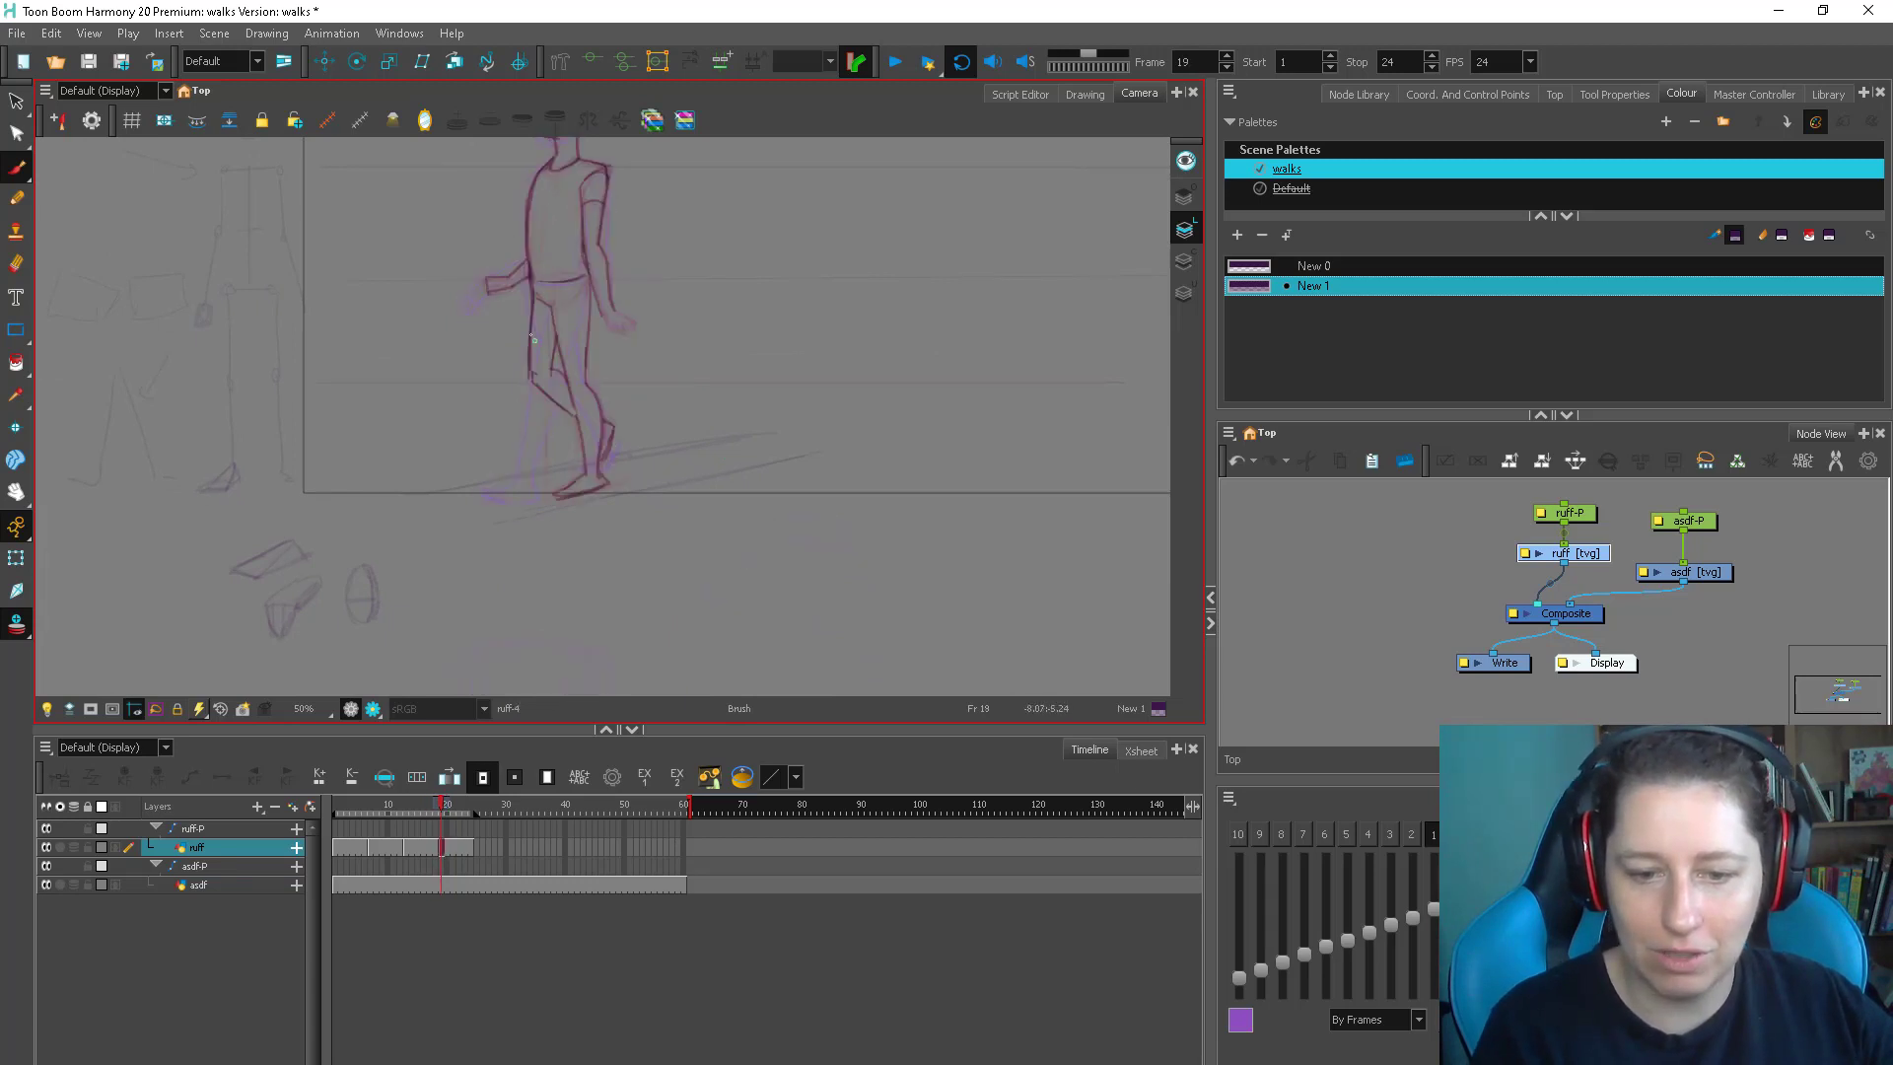
# Clean up the near forearm and draw the near hand on frame 19, comparing against frames 17 and 18
pyautogui.scroll(3, 532, 337)
pyautogui.press(',')
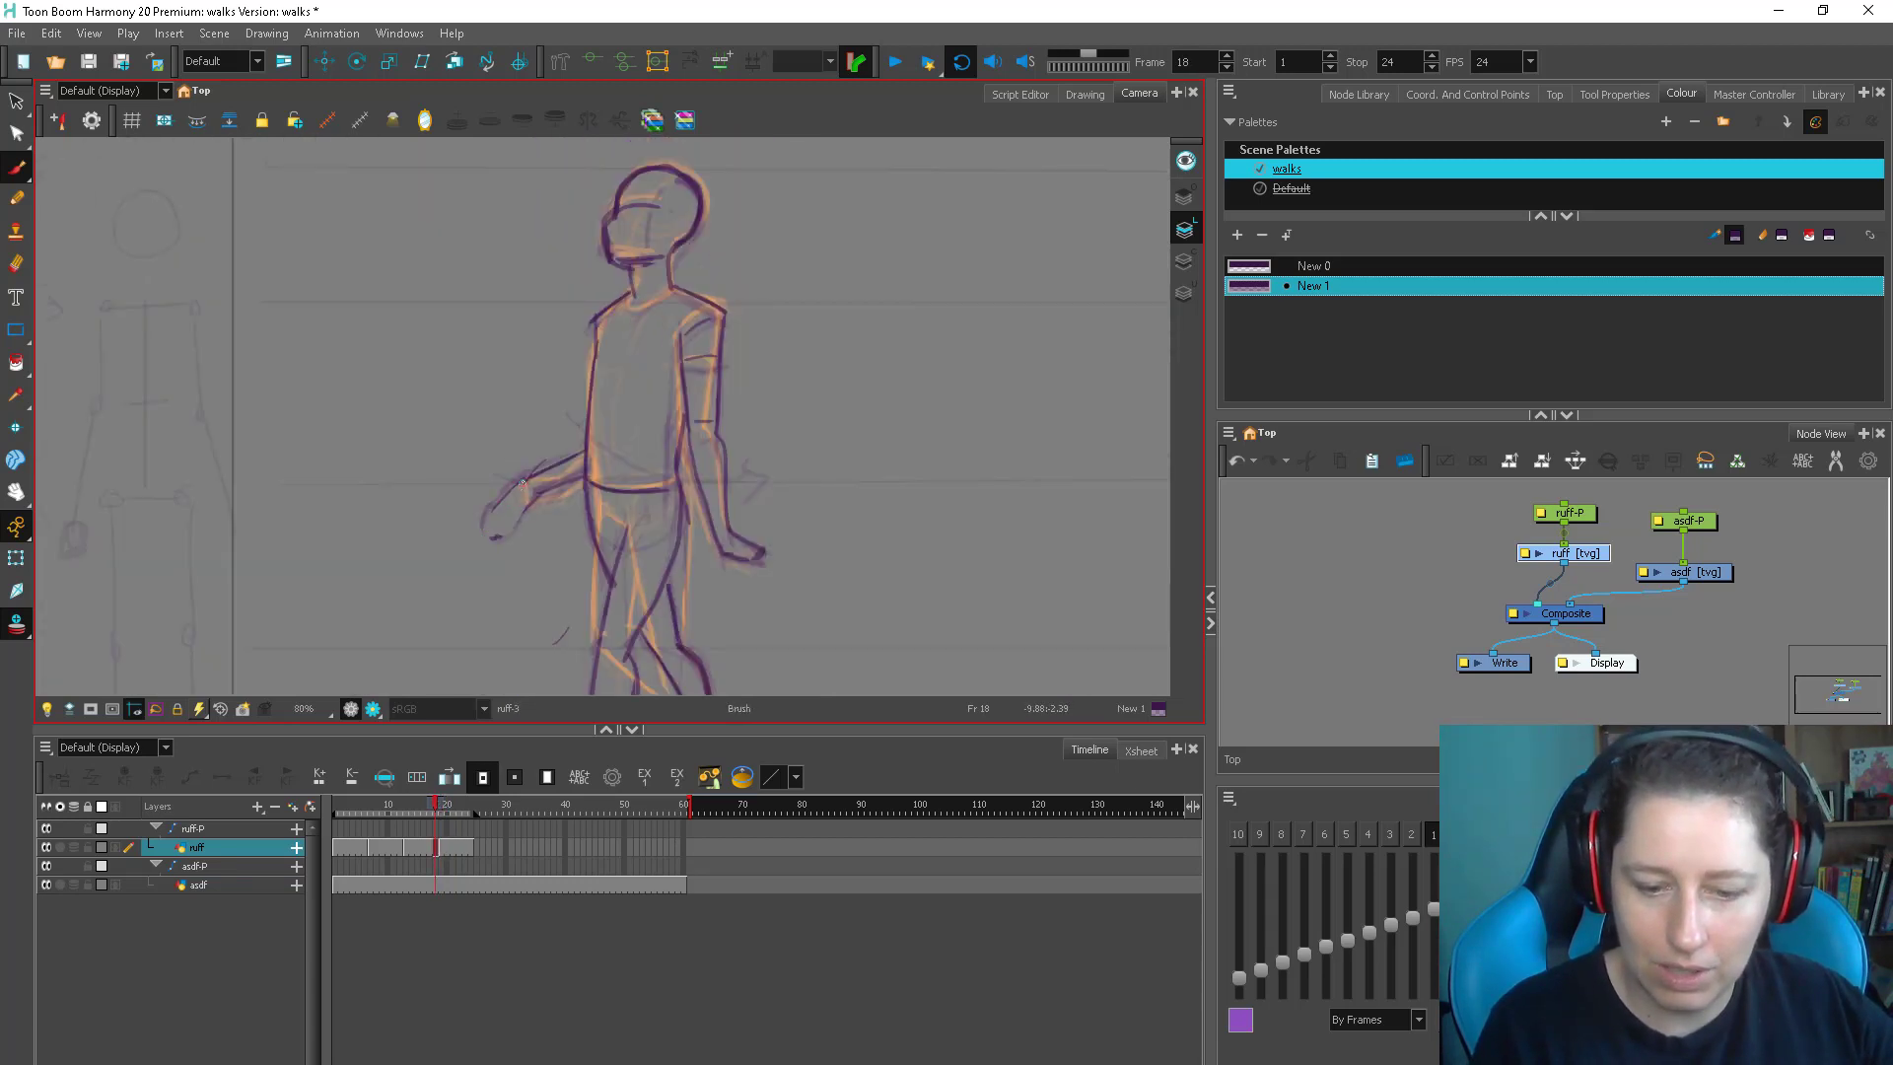
pyautogui.press(',')
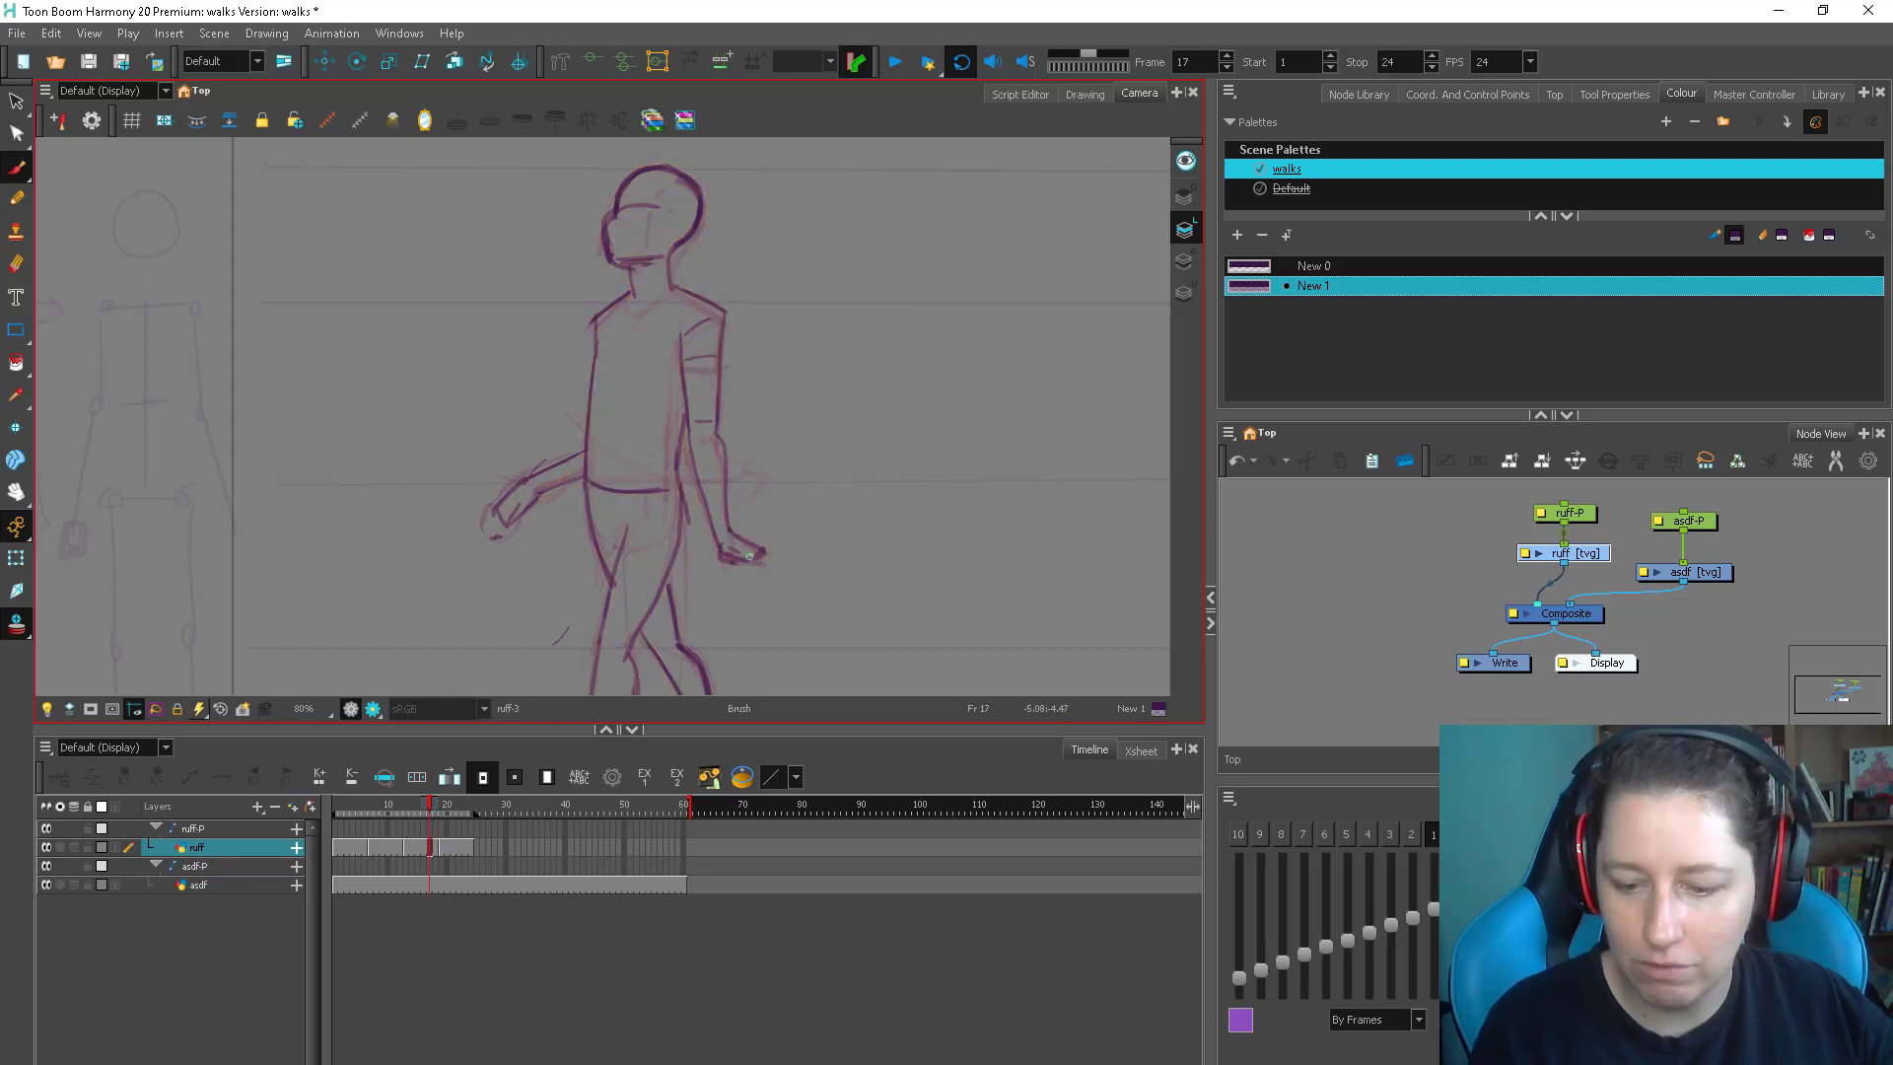
pyautogui.press('.')
pyautogui.press('.')
pyautogui.hotkey('alt', 'e')
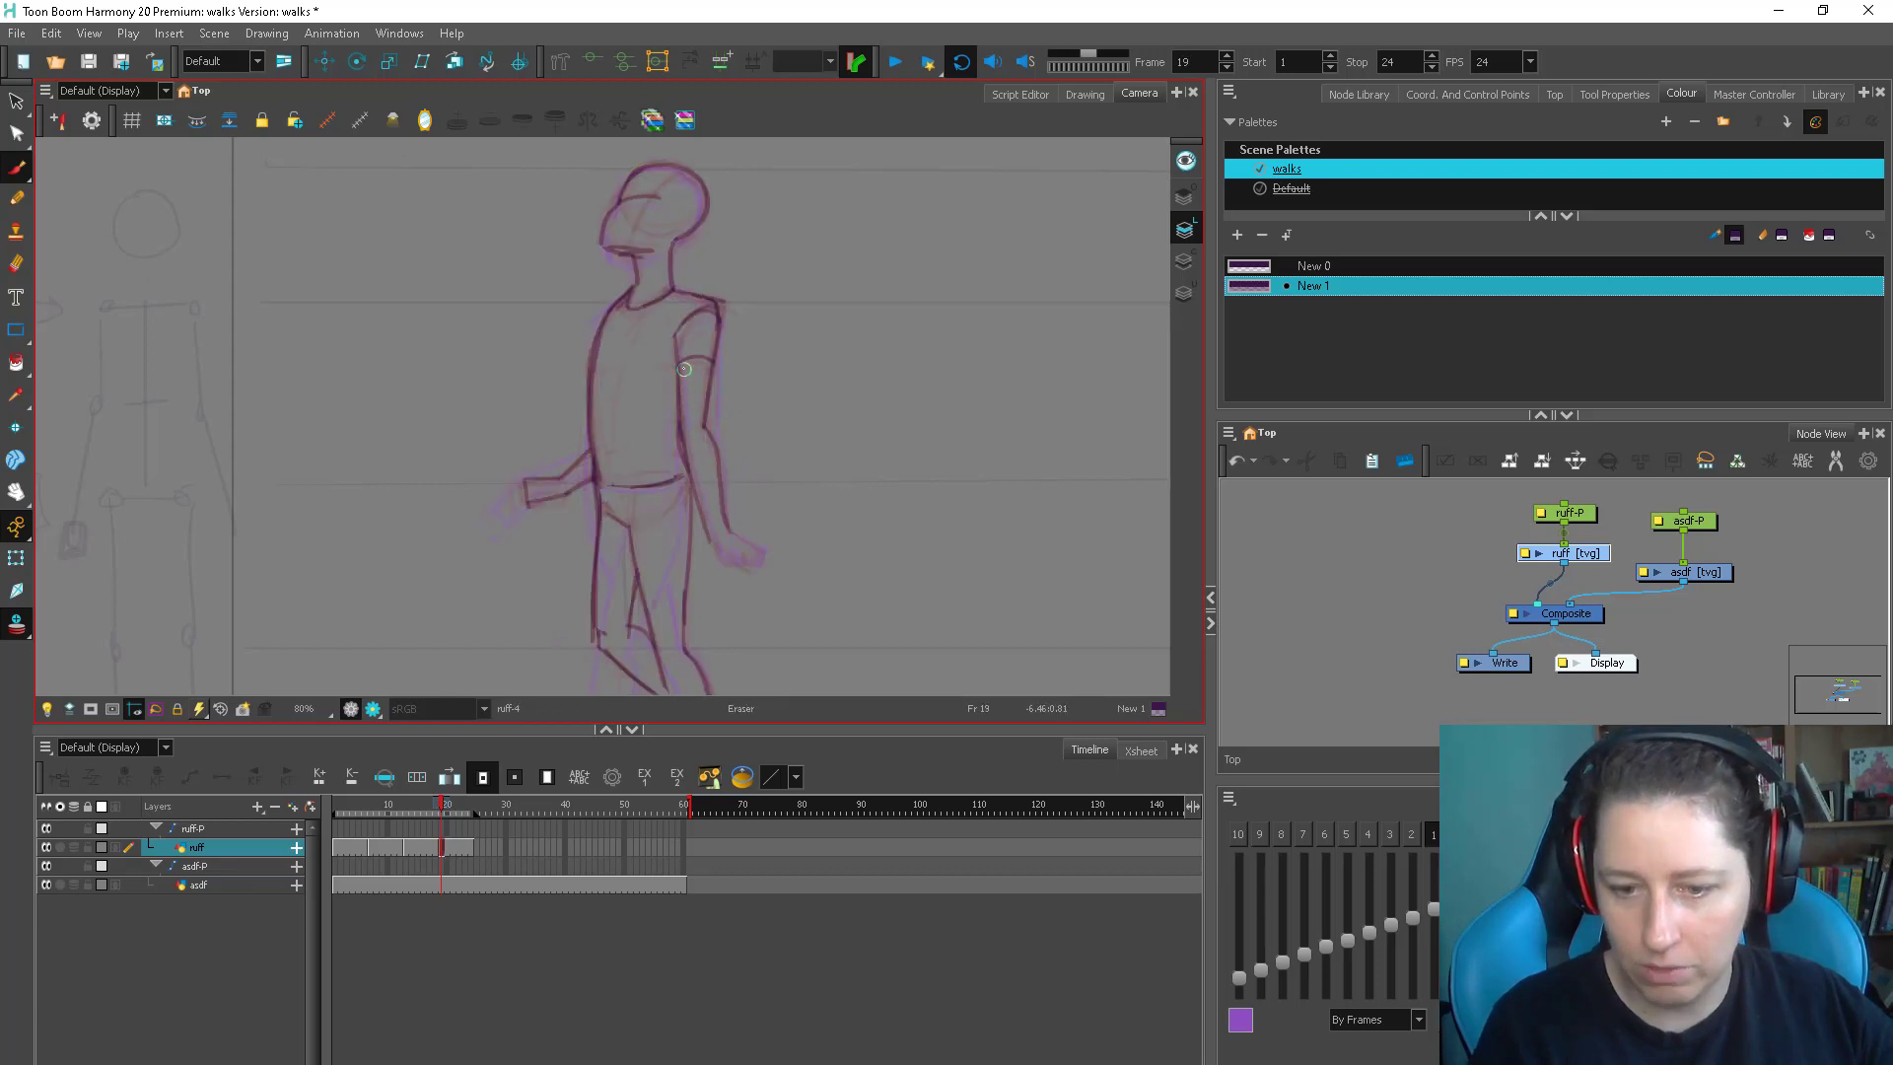
pyautogui.hotkey('alt', 'e')
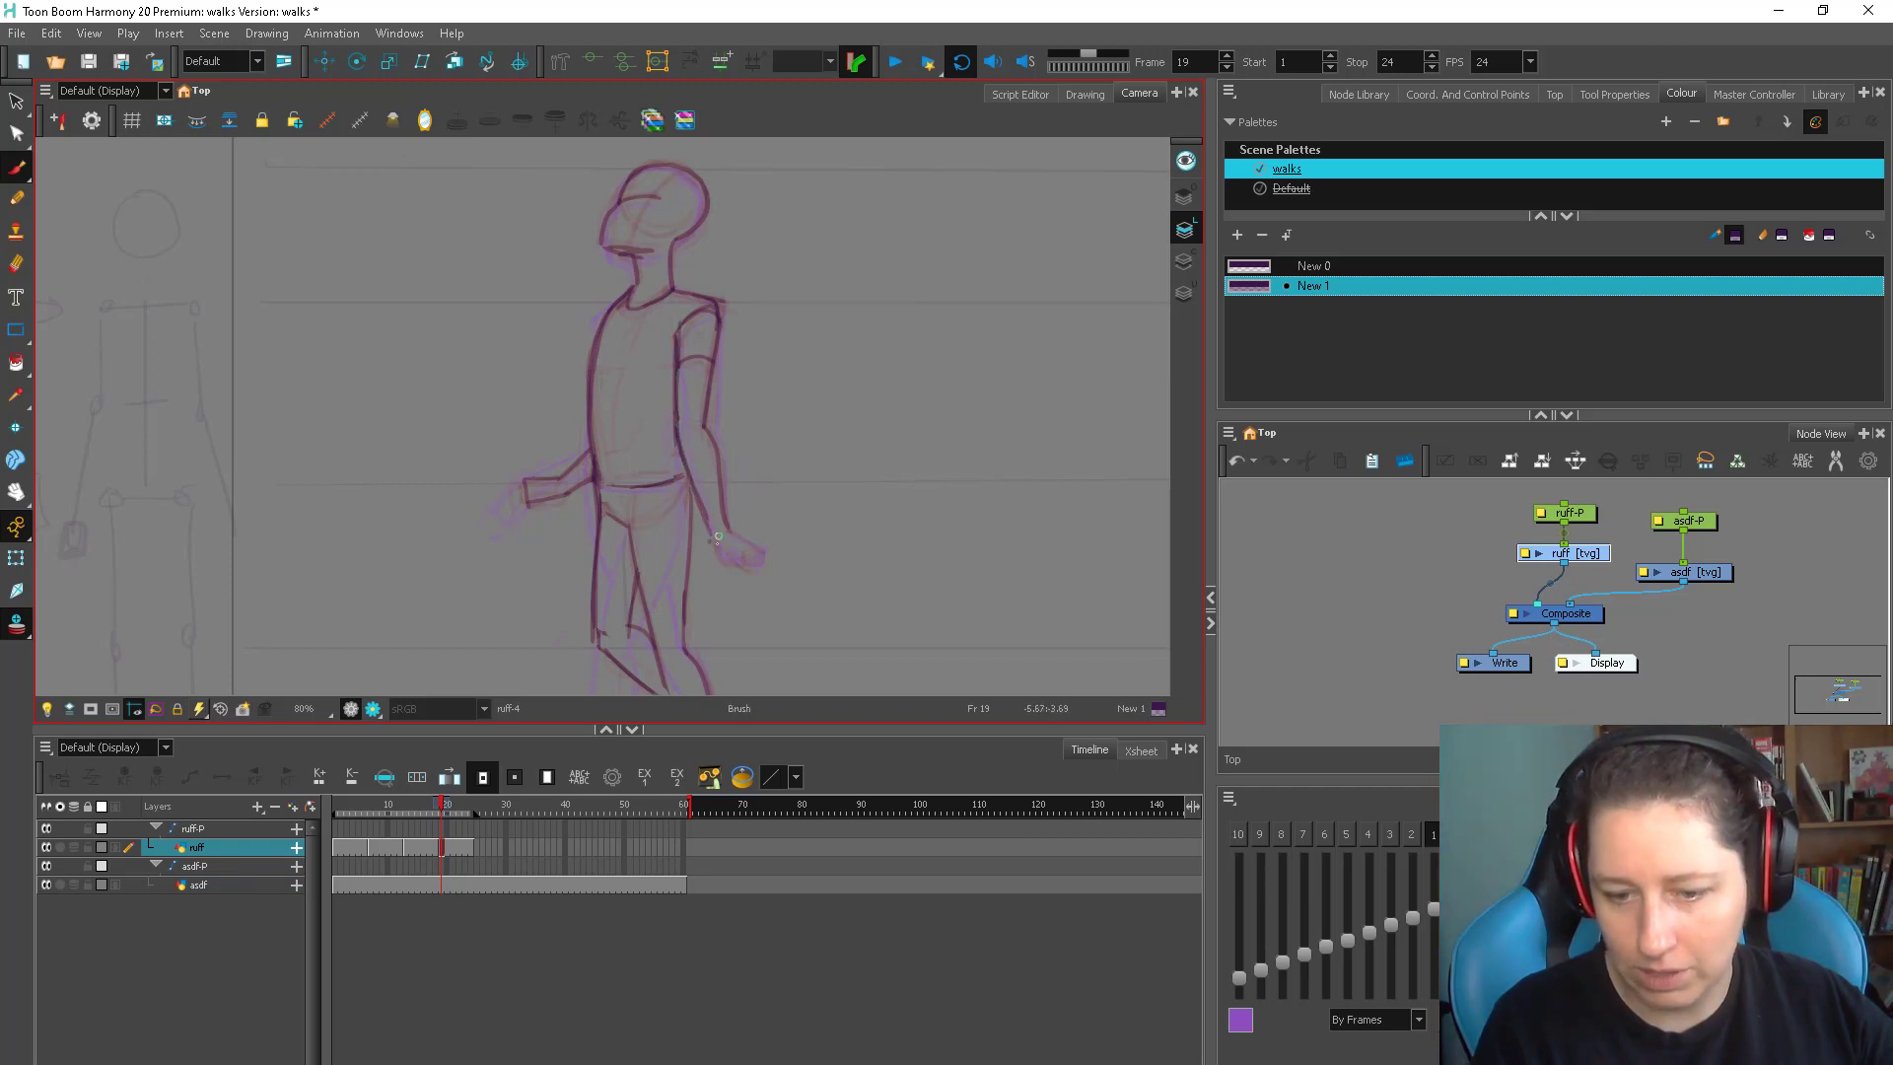
pyautogui.moveTo(736, 528); pyautogui.dragTo(711, 542)
pyautogui.press(',')
# Play the walk cycle to check the motion of the cleaned-up key poses
pyautogui.press('1')
pyautogui.click(900, 64)
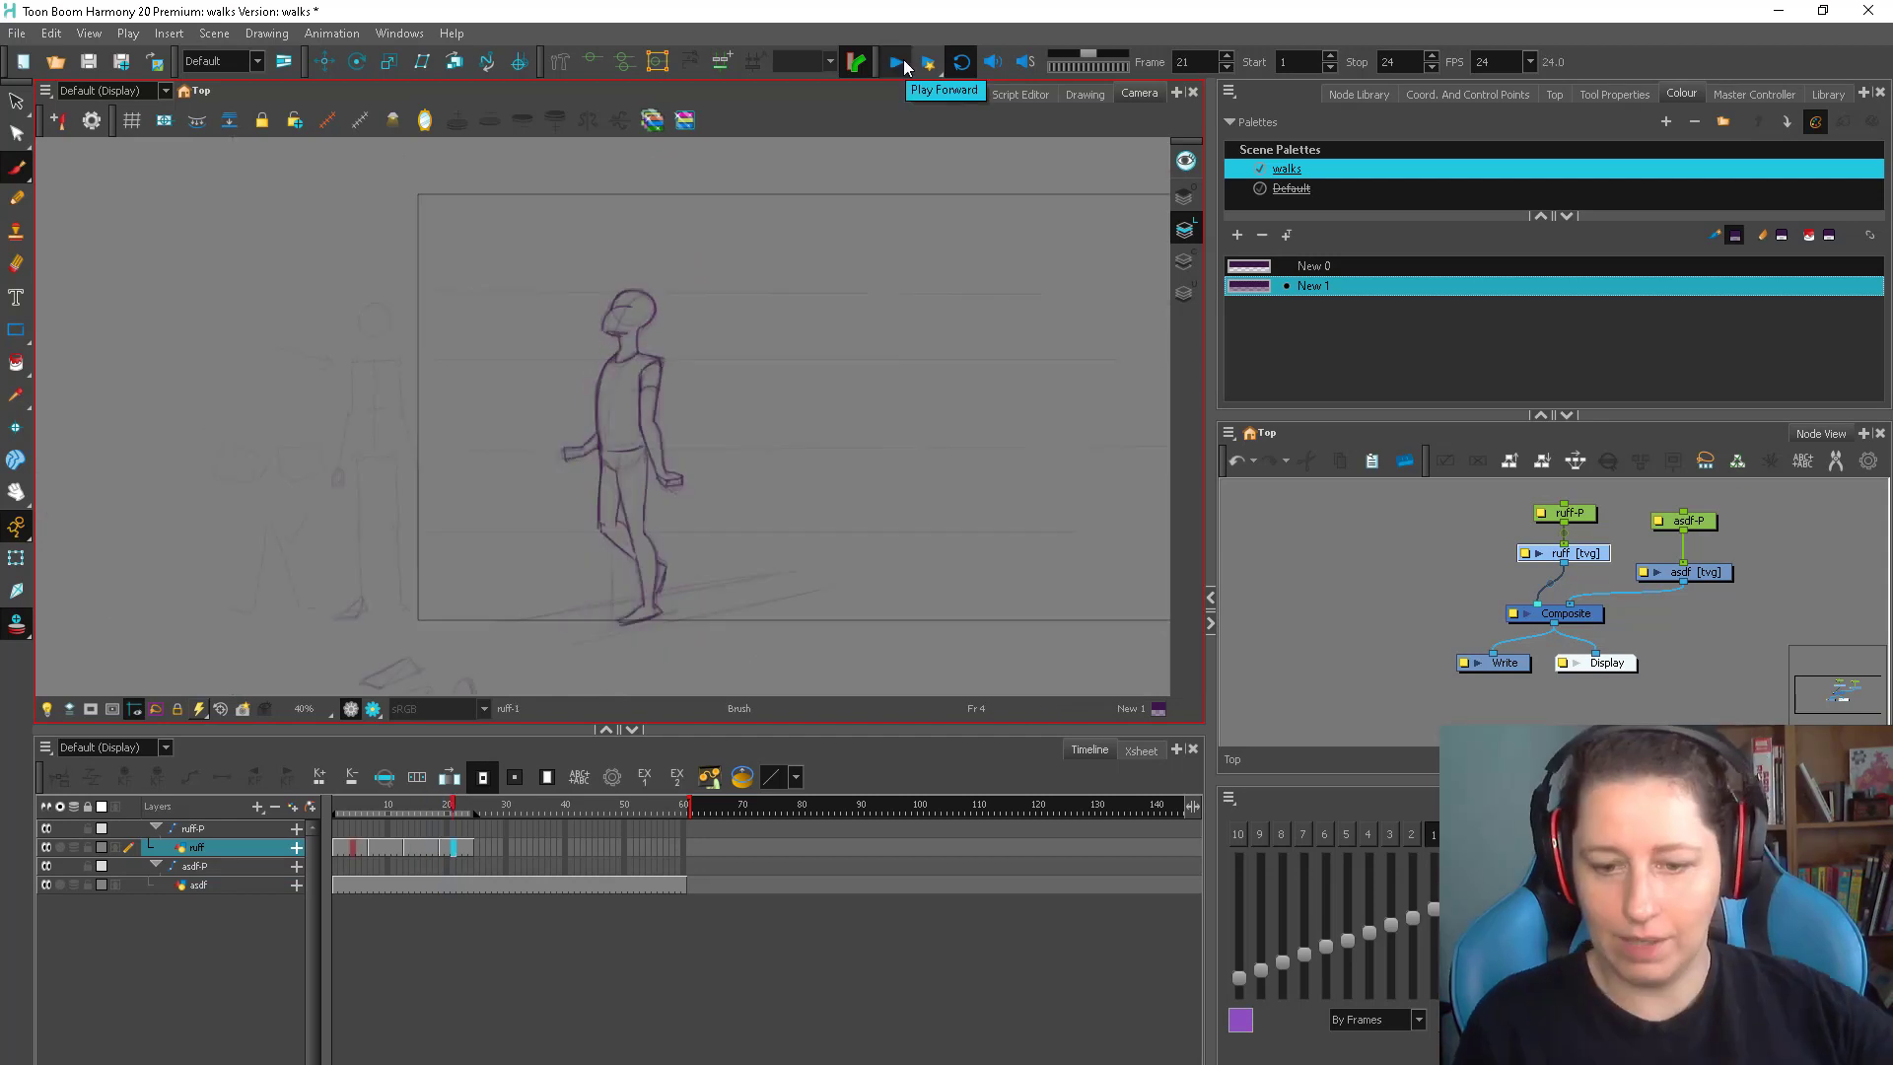
pyautogui.click(901, 65)
pyautogui.press('2')
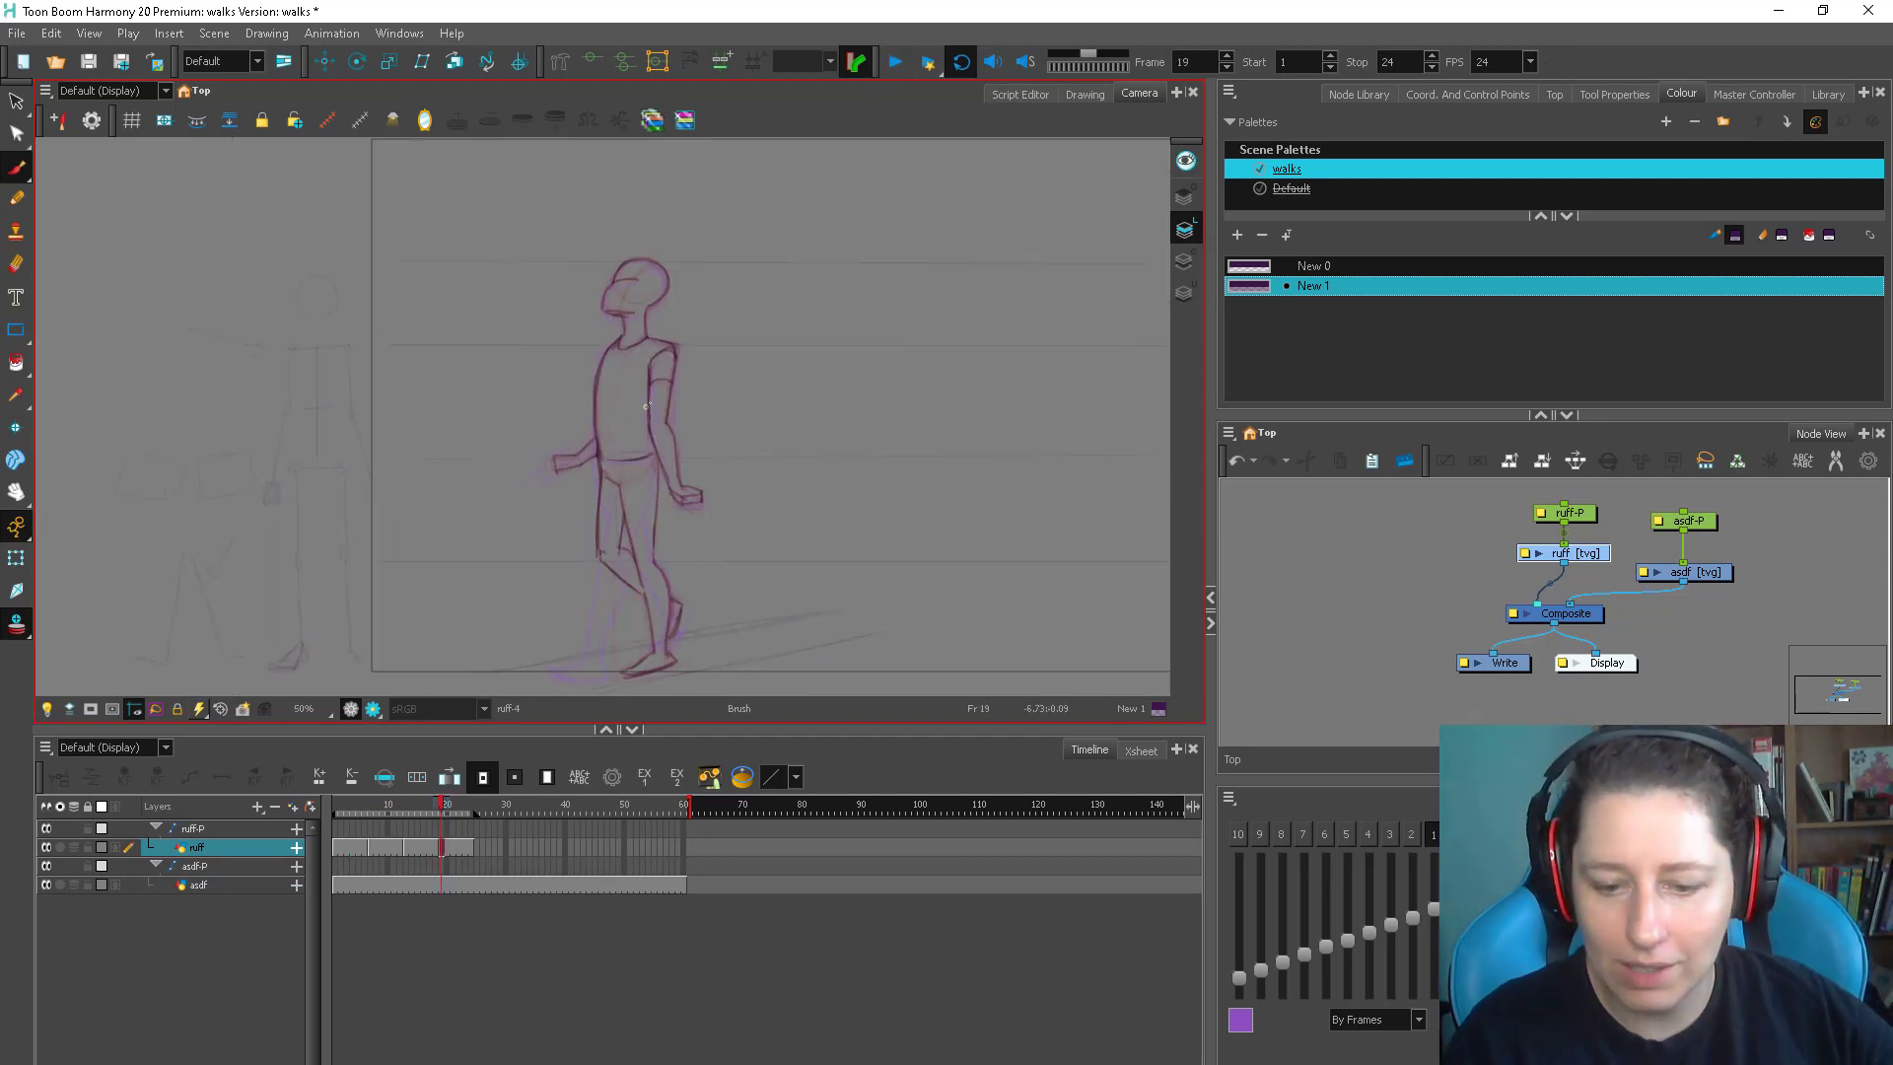
# Redraw the front line of the torso on frame 19 with a straighter chest
pyautogui.press('.')
pyautogui.press('.')
pyautogui.moveTo(594, 433); pyautogui.dragTo(600, 366)
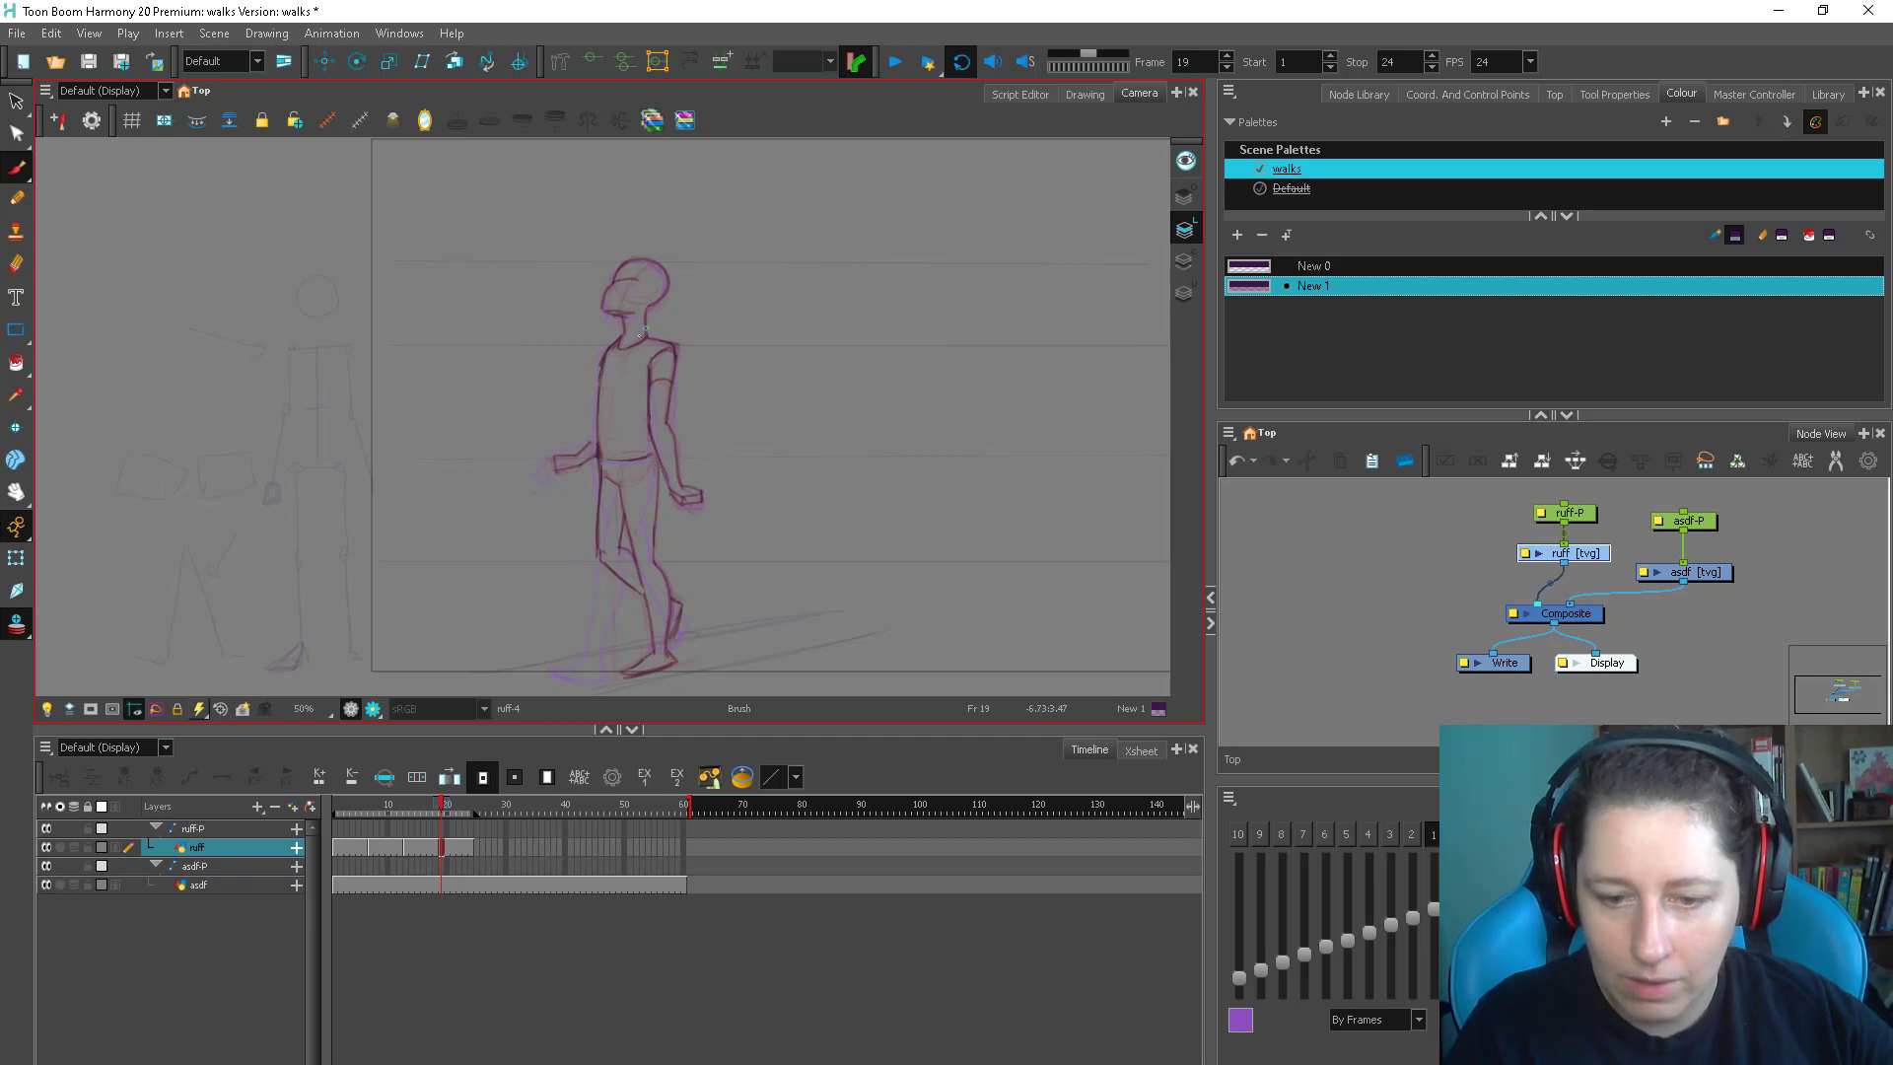
# Play the walk cycle again to check the adjusted torso on frame 19
pyautogui.click(895, 63)
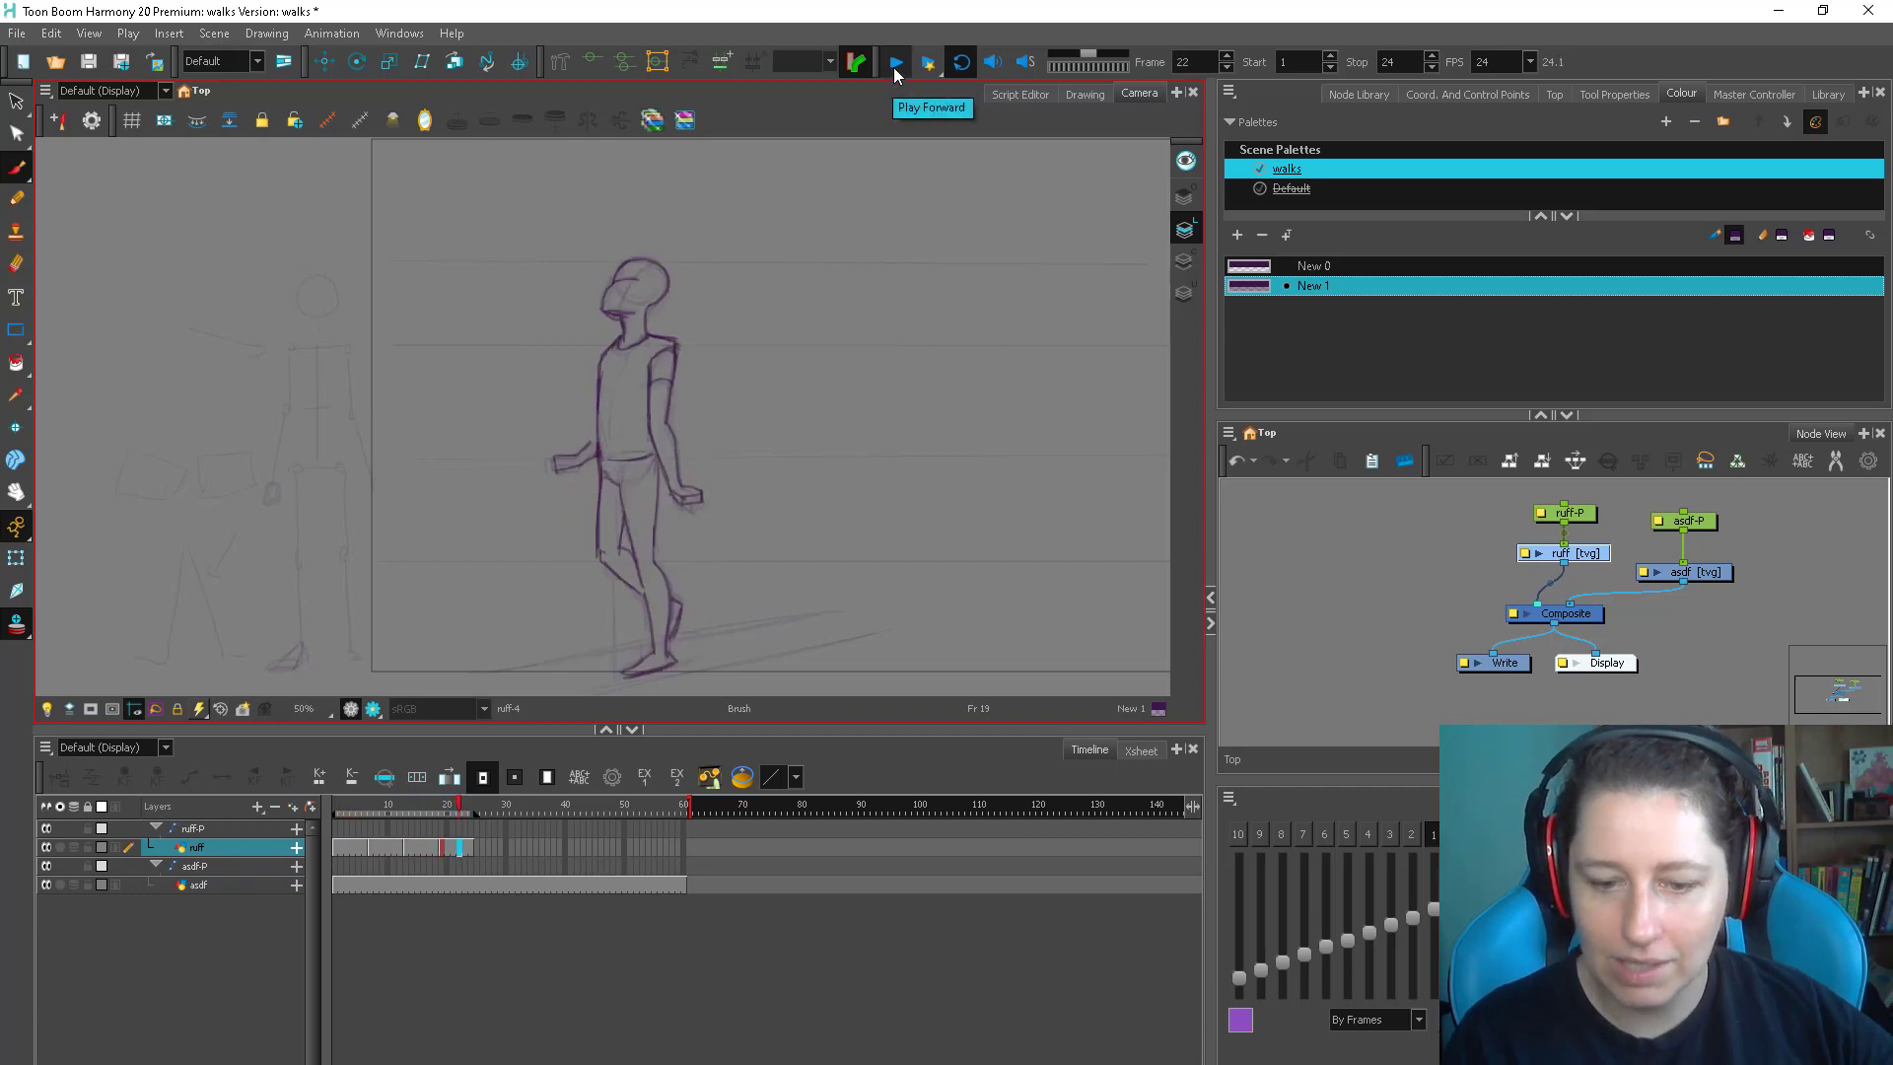
pyautogui.click(893, 65)
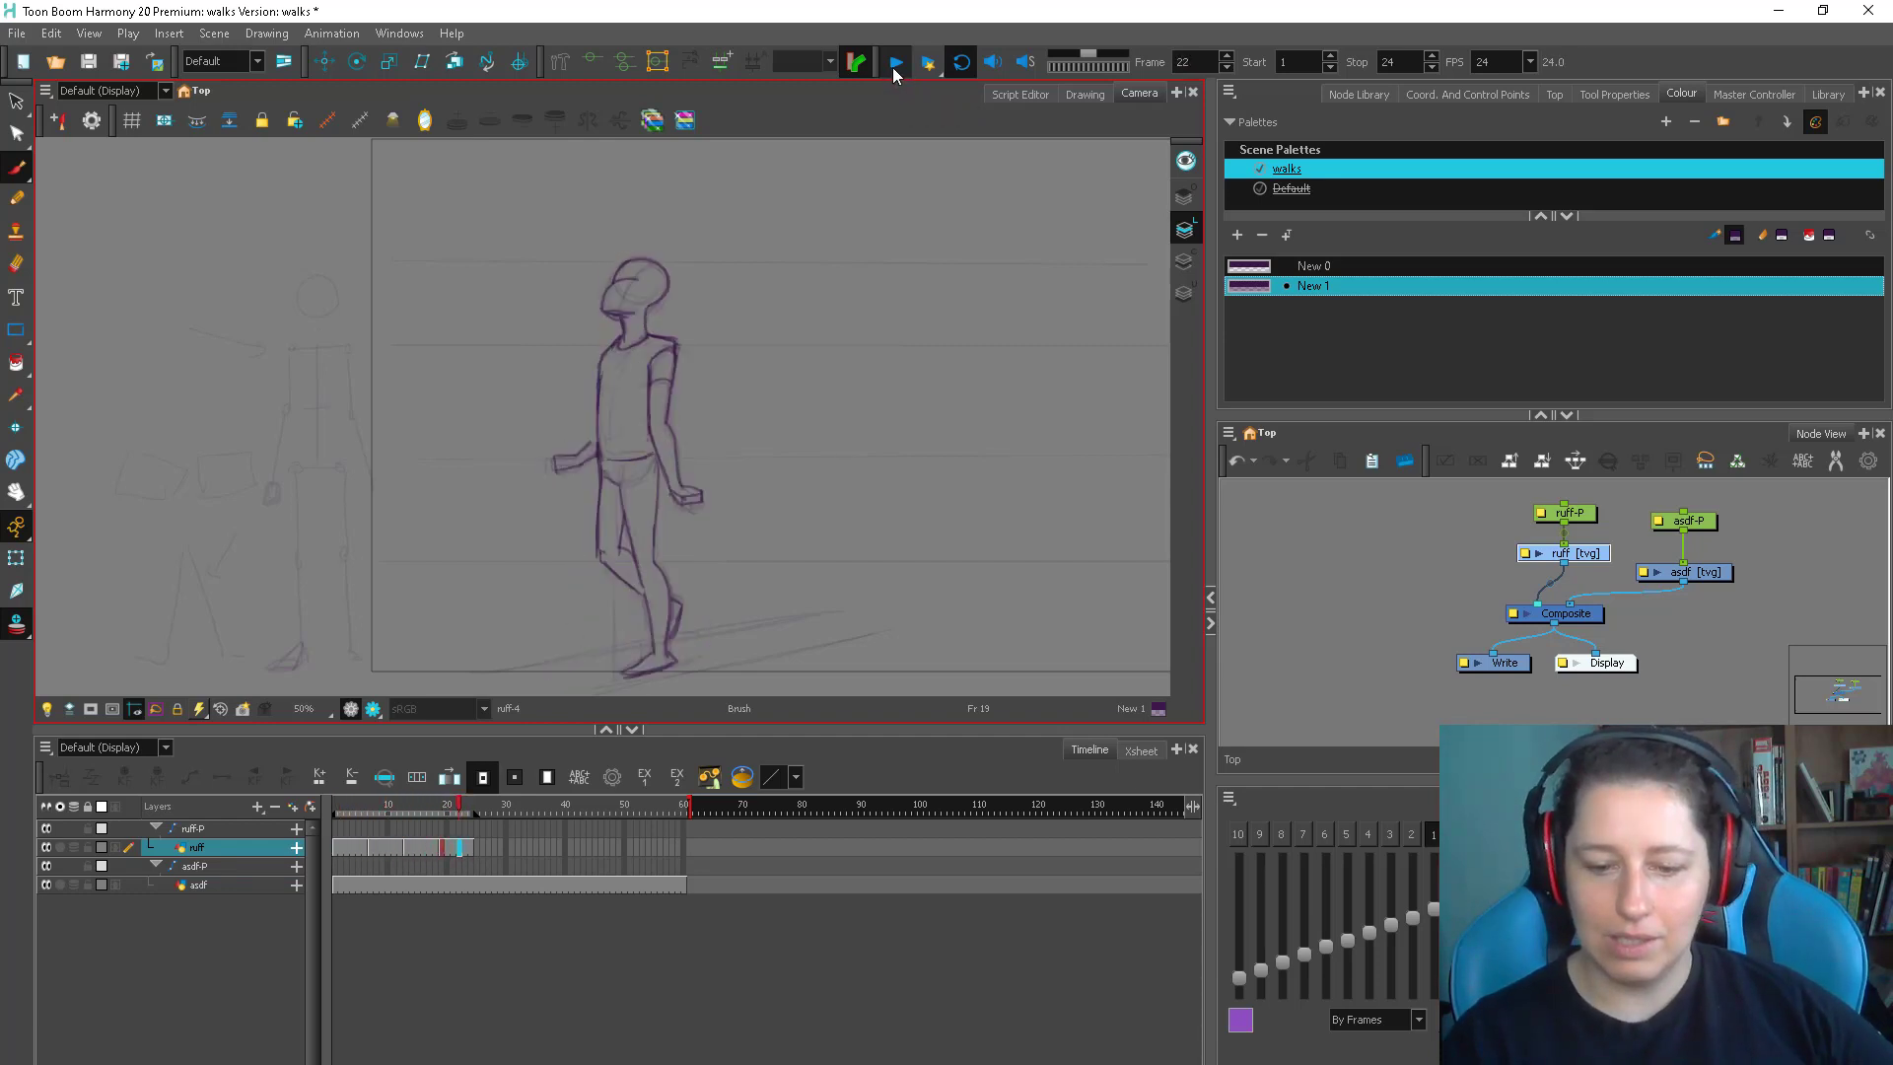
pyautogui.press('.')
pyautogui.press(',')
# Copy the ruff drawing at frame 1 and paste it at frame 25 to close the walk loop
pyautogui.click(336, 845)
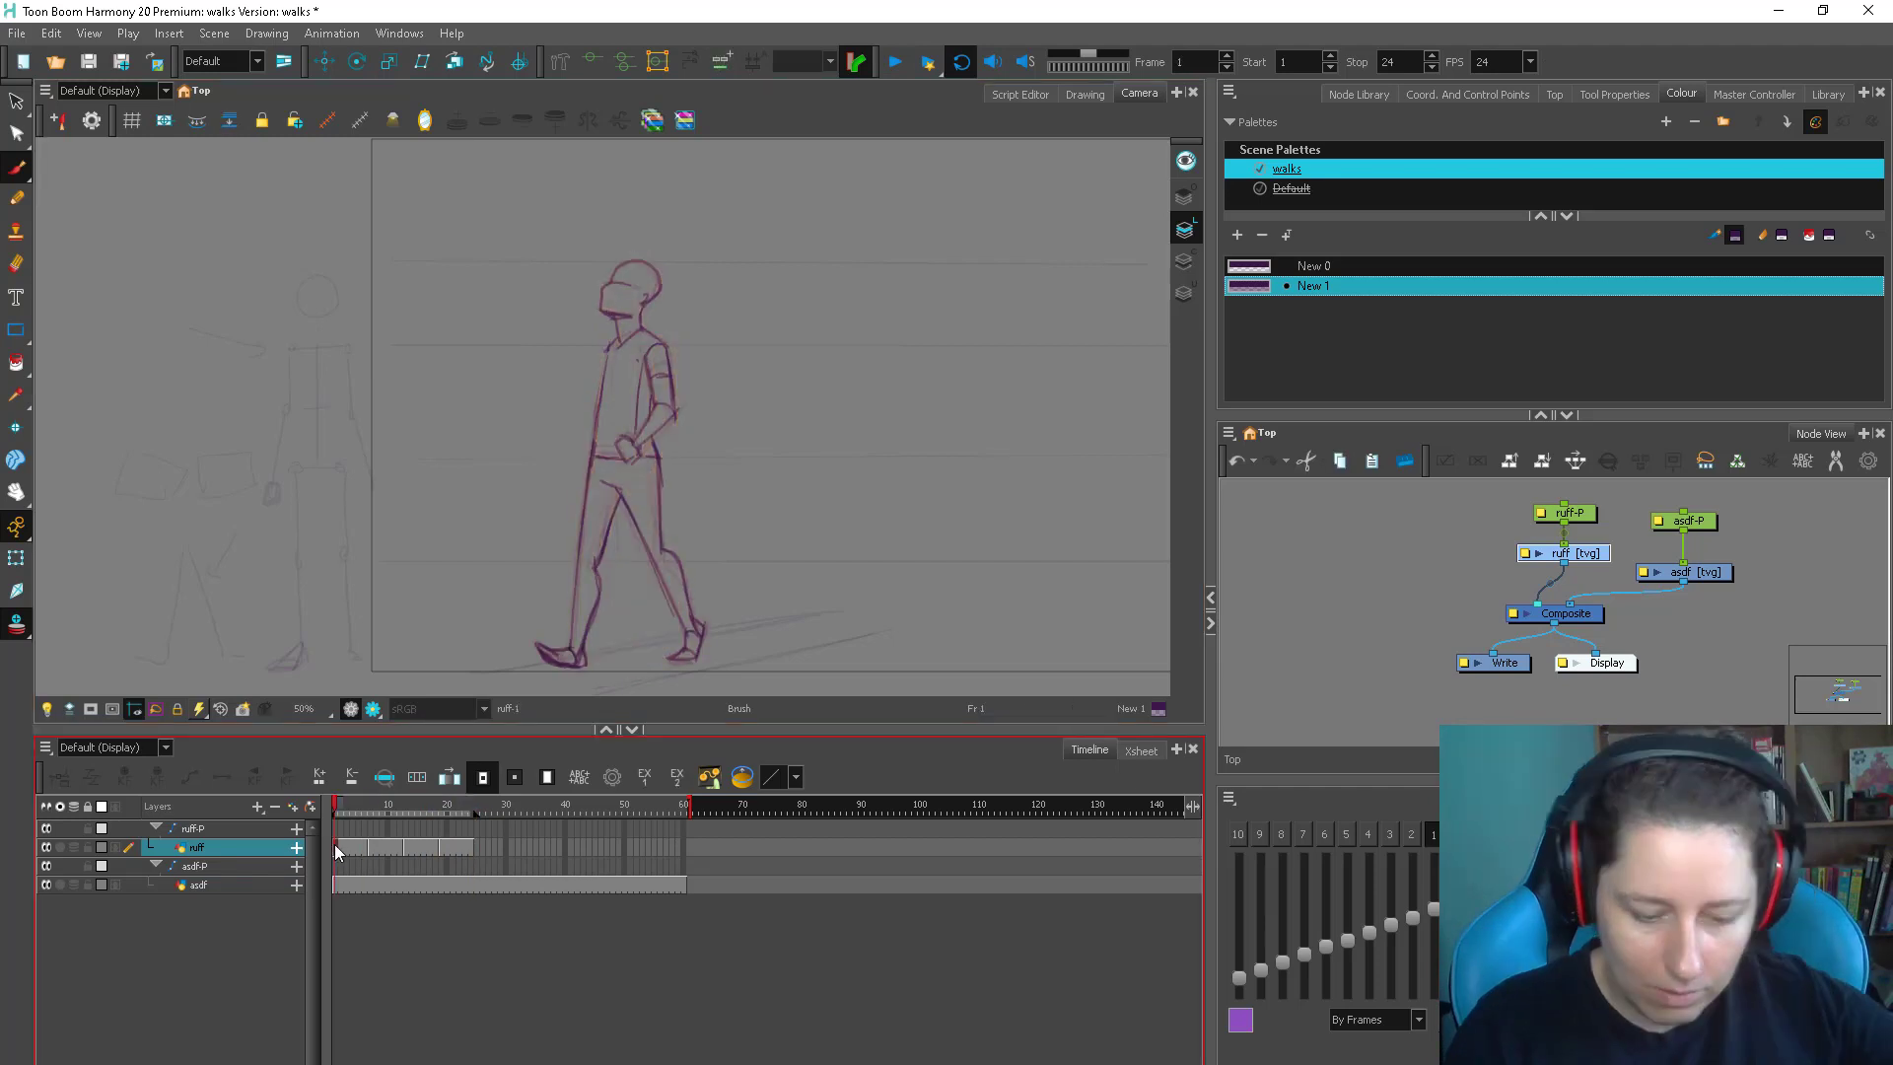
pyautogui.click(478, 845)
pyautogui.hotkey('ctrl', 'v')
# Clear the ruff exposures at frames 6, 12, 18 and 24 to leave empty cells between the key poses
pyautogui.click(364, 848)
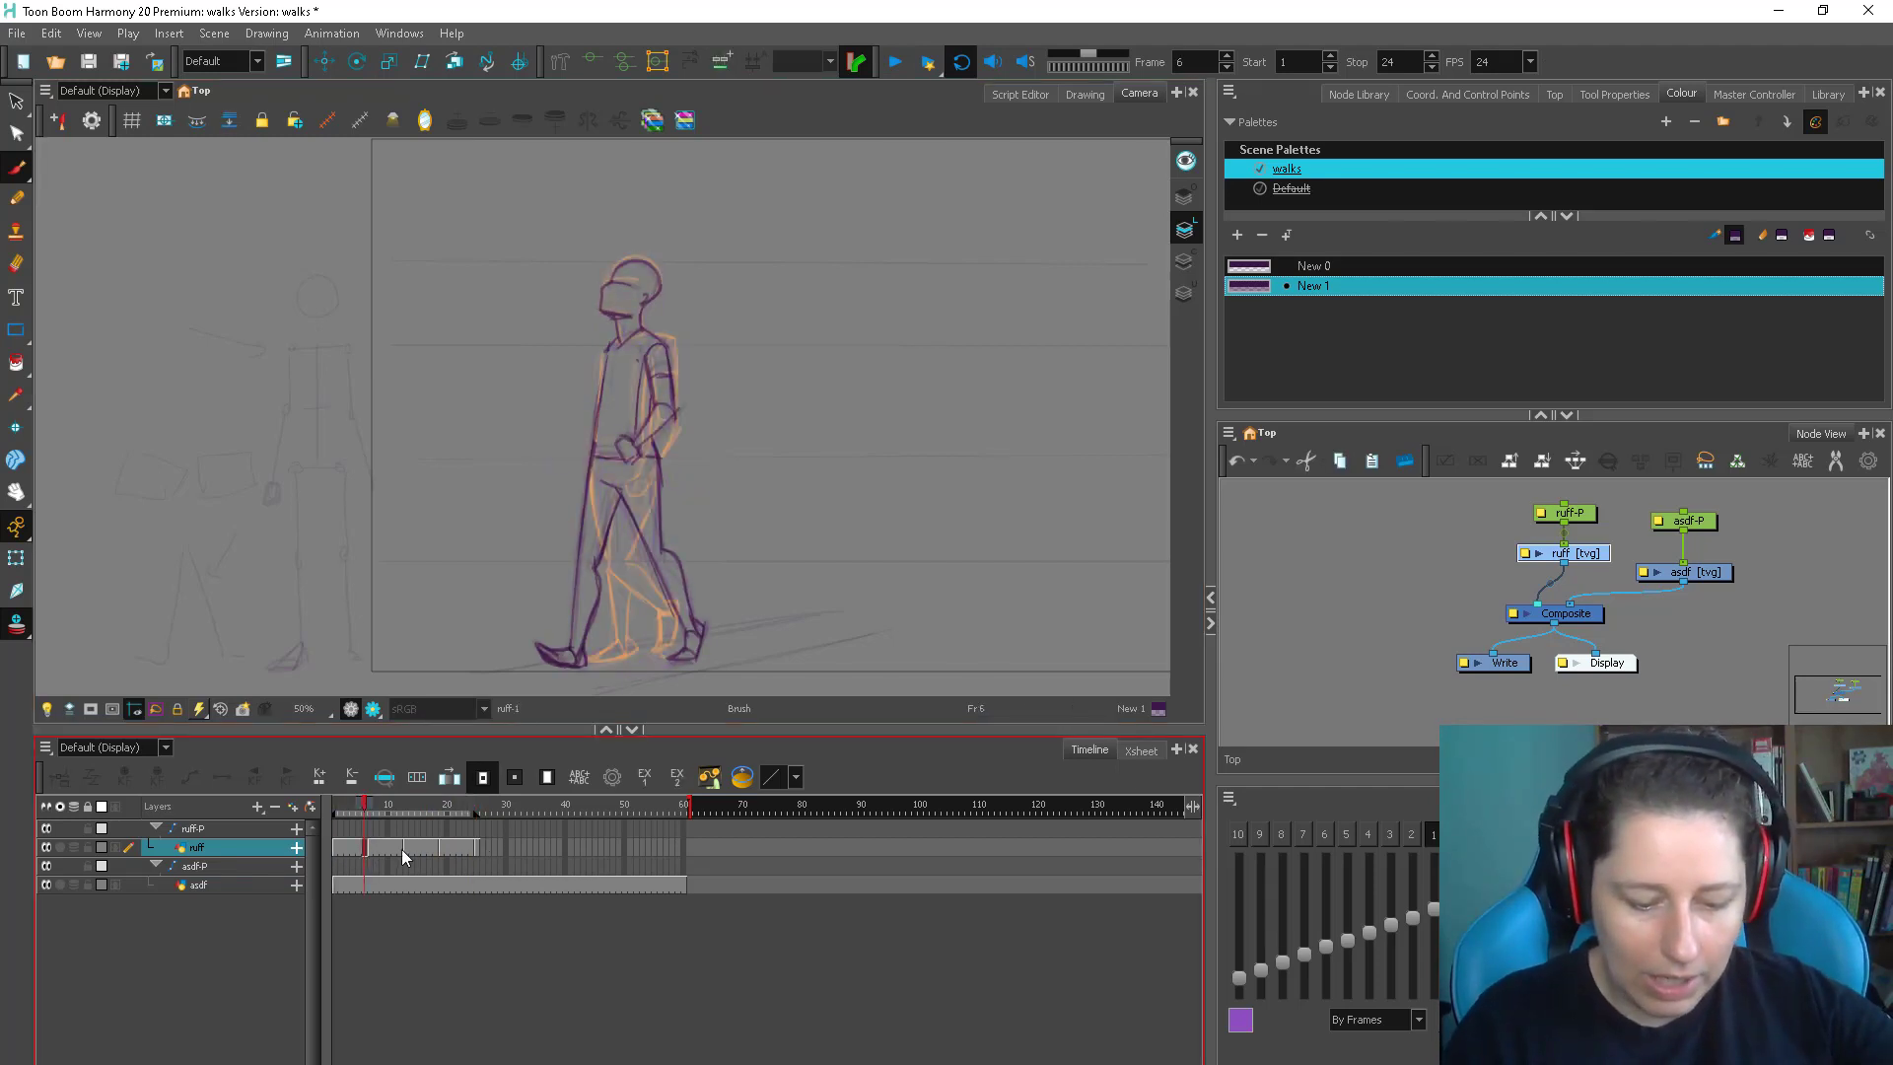
pyautogui.press('Delete')
pyautogui.click(399, 848)
pyautogui.press('Delete')
pyautogui.click(435, 848)
pyautogui.click(472, 849)
pyautogui.click(477, 842)
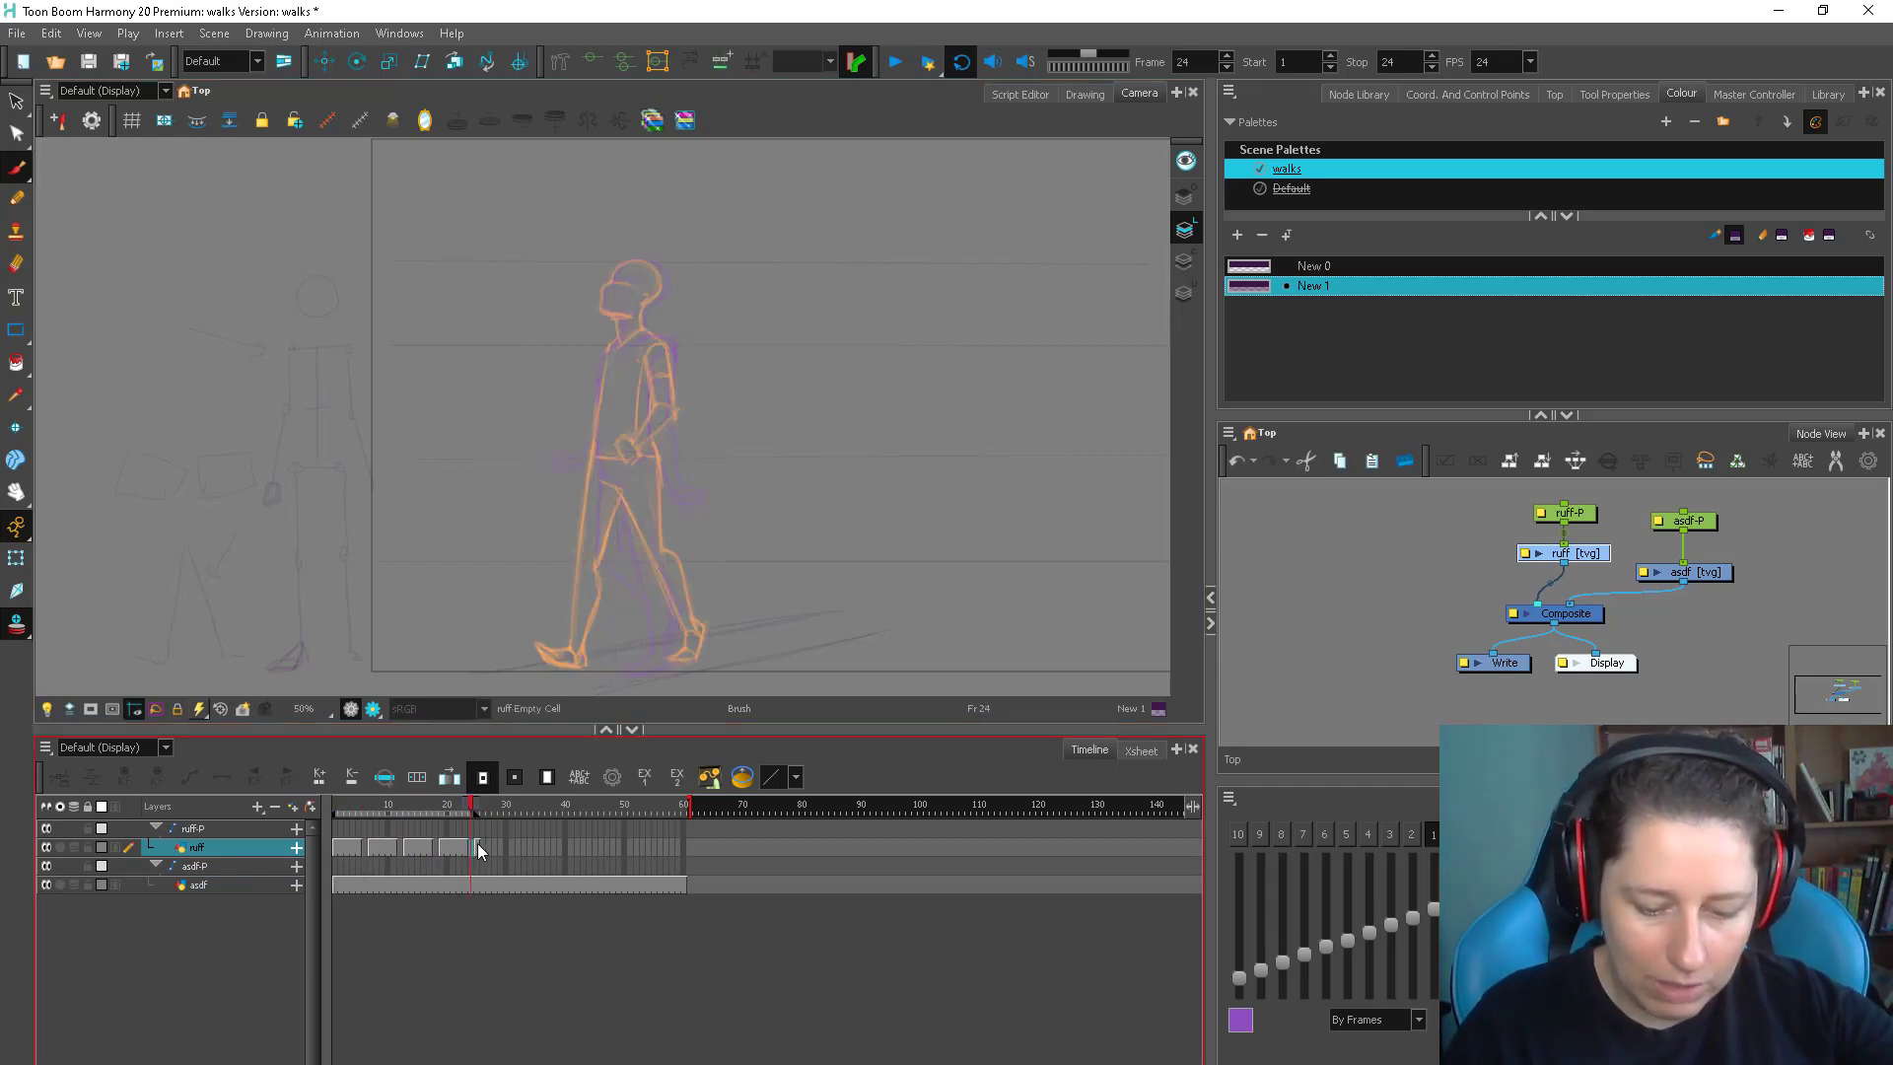
# Draw the head, face, neck and rear shoulder line of the in-between pose on the empty ruff cell at frame 6
pyautogui.click(363, 848)
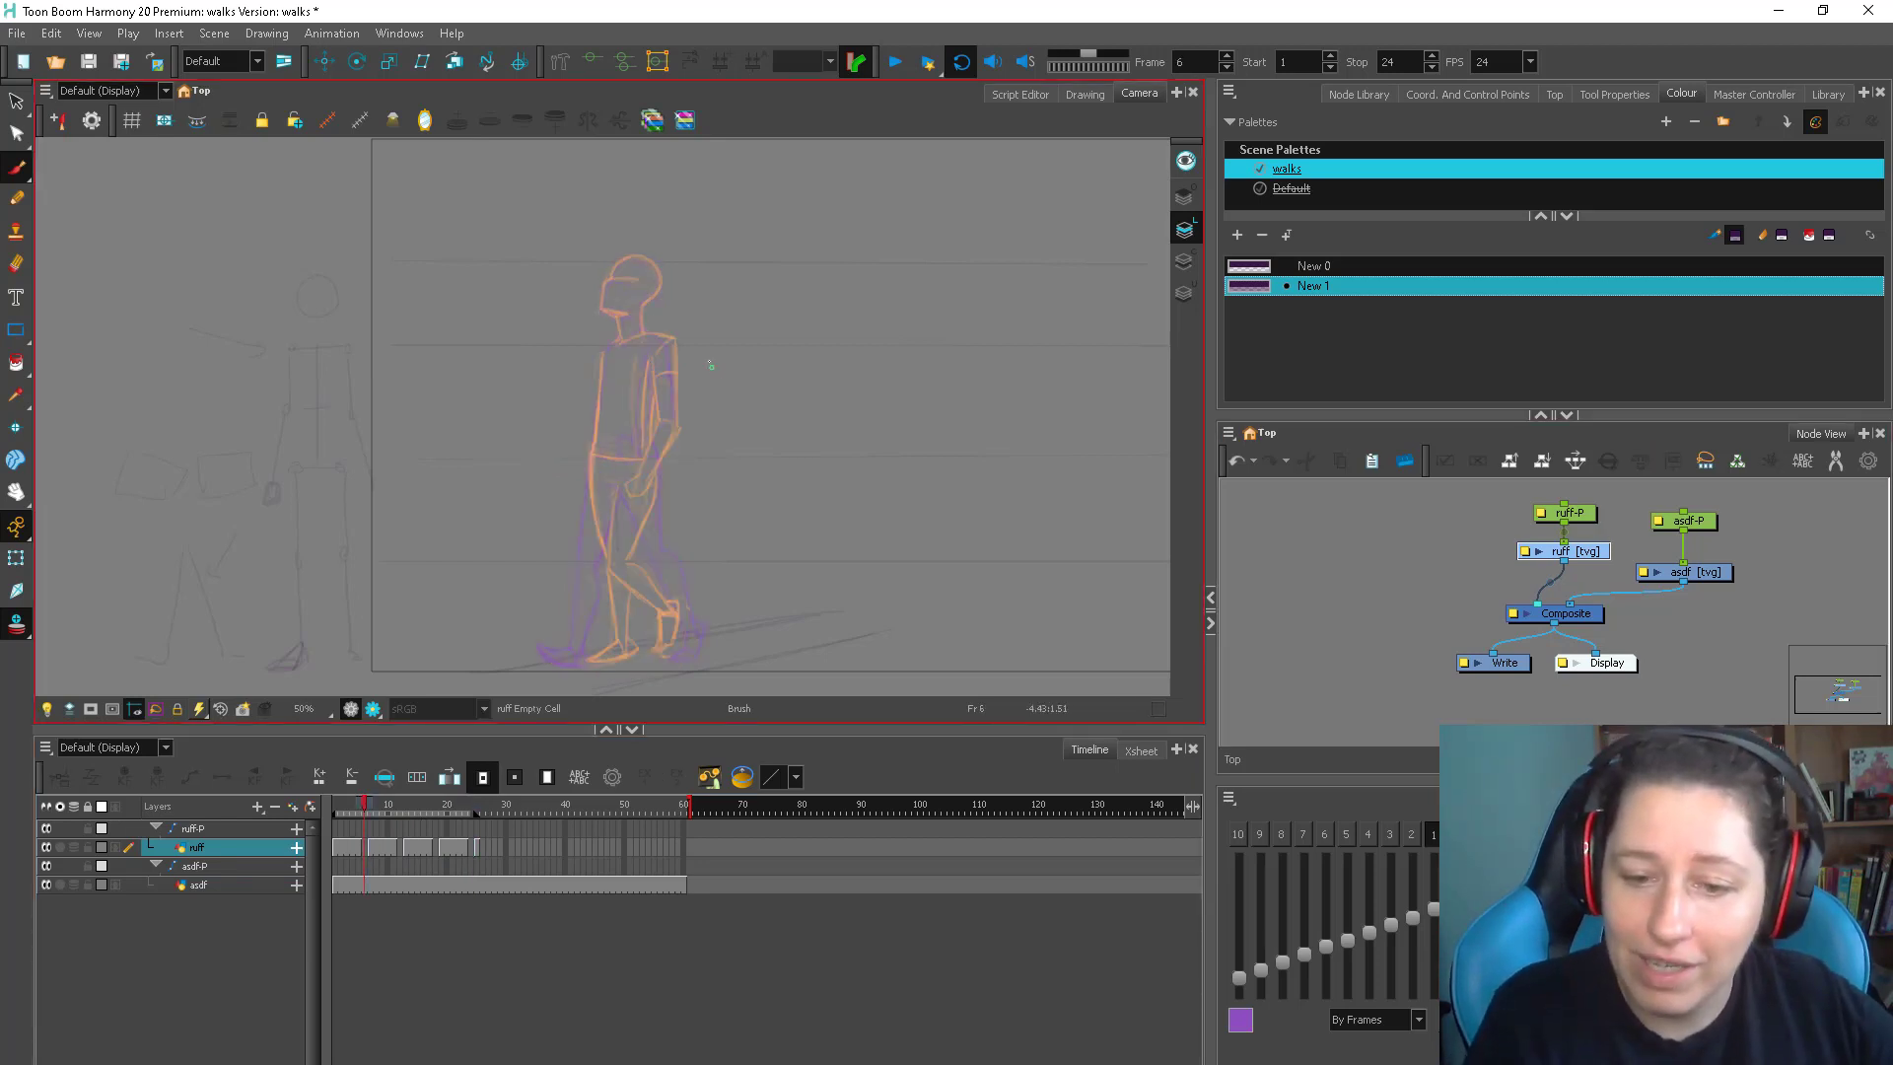
pyautogui.scroll(2, 701, 394)
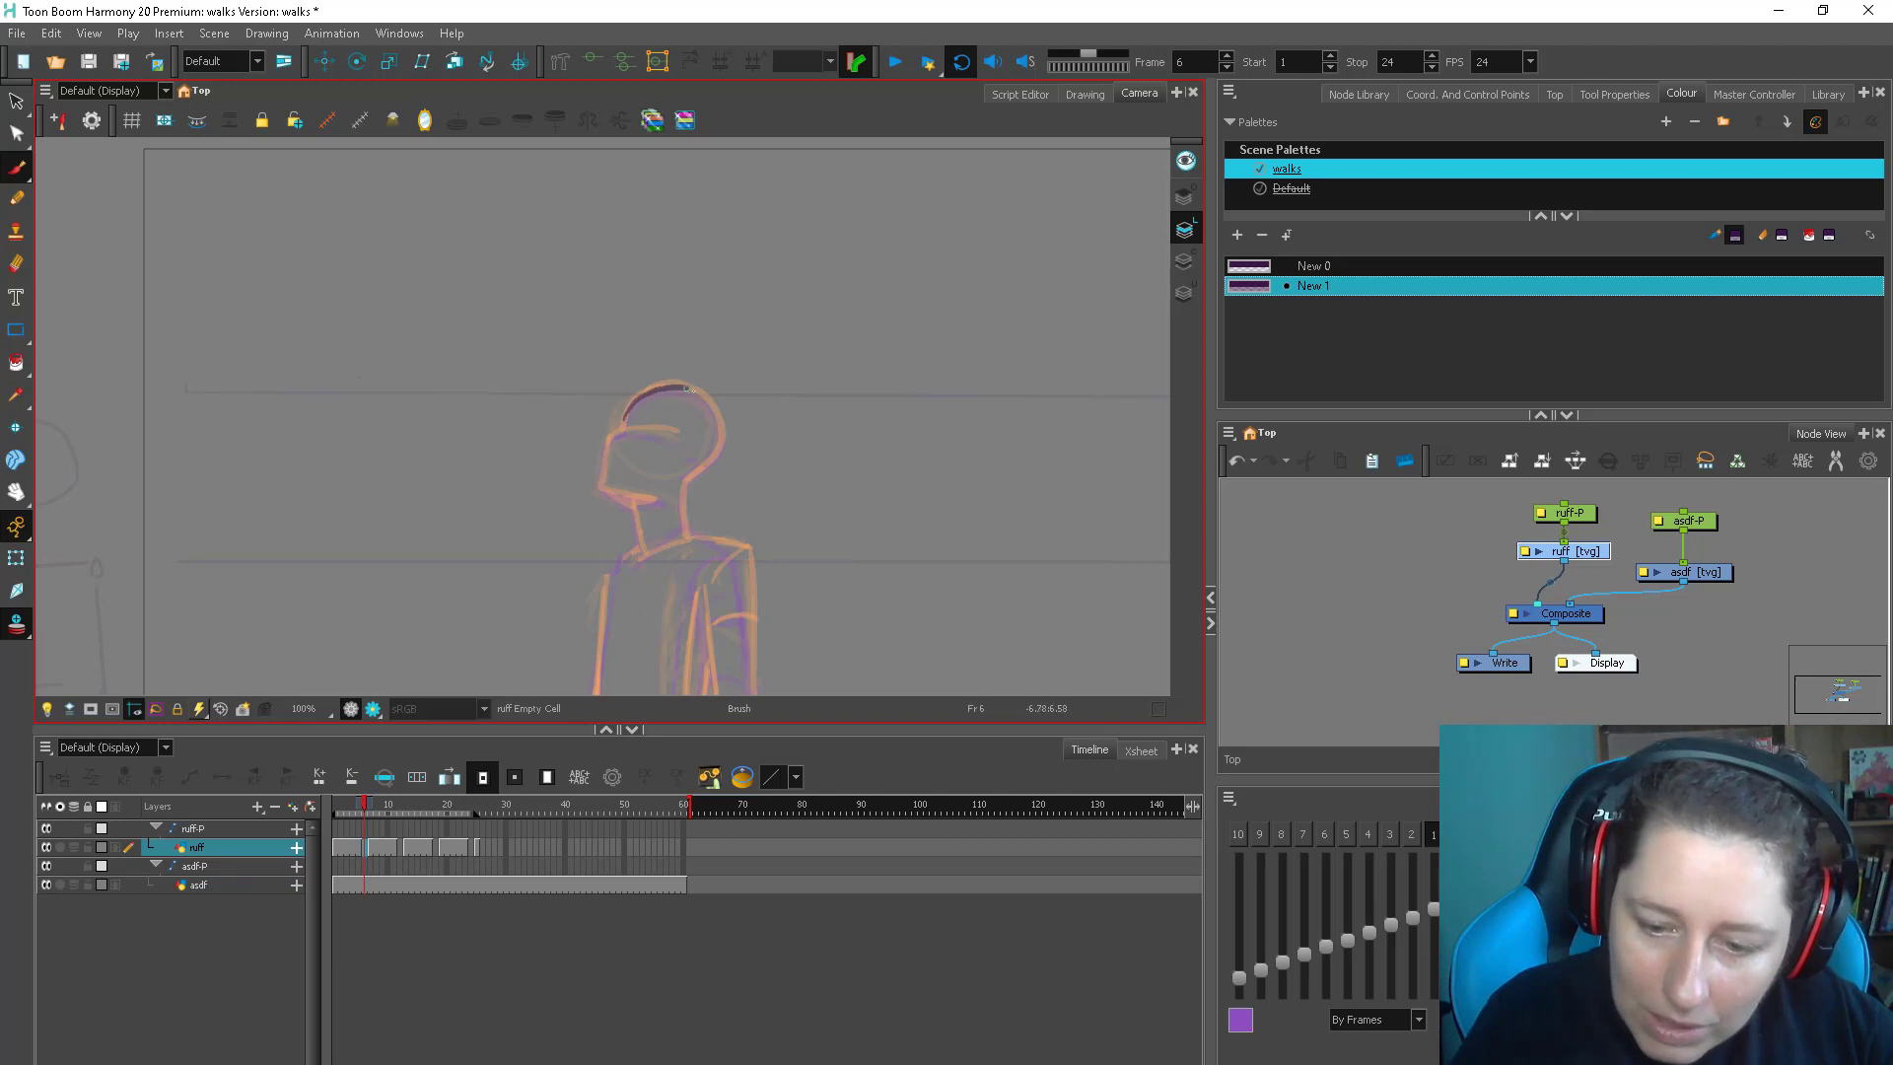
pyautogui.moveTo(723, 435); pyautogui.dragTo(682, 483)
pyautogui.moveTo(617, 431)
pyautogui.mouseDown()
pyautogui.moveTo(601, 490)
pyautogui.moveTo(700, 417)
pyautogui.moveTo(609, 493)
pyautogui.moveTo(655, 503)
pyautogui.moveTo(659, 547)
pyautogui.moveTo(686, 533)
pyautogui.moveTo(690, 496)
pyautogui.moveTo(686, 531)
pyautogui.moveTo(647, 452)
pyautogui.moveTo(695, 467)
pyautogui.mouseUp()
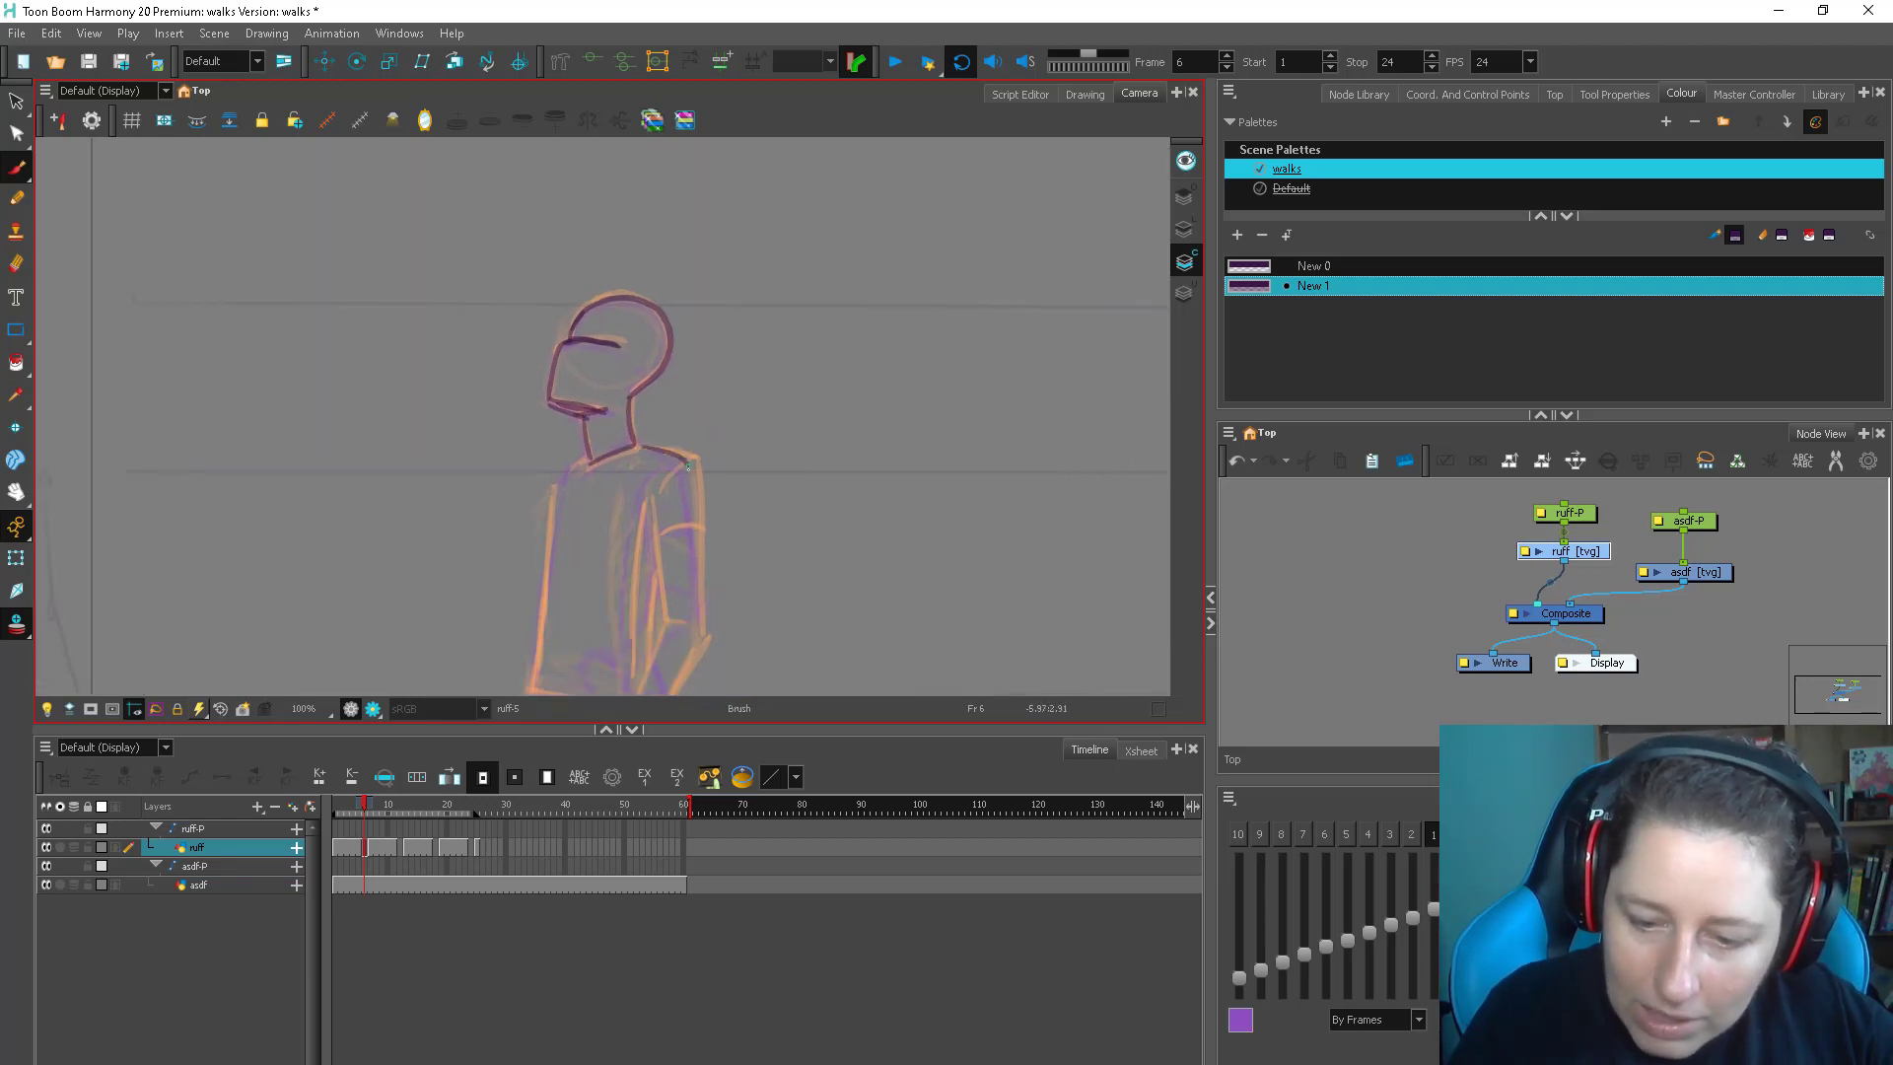
# Draw the front shoulder and the front line of the torso on frame 6, comparing against frame 5
pyautogui.press(',')
pyautogui.press('.')
pyautogui.moveTo(561, 477)
pyautogui.mouseDown()
pyautogui.moveTo(589, 462)
pyautogui.moveTo(552, 580)
pyautogui.moveTo(578, 374)
pyautogui.moveTo(572, 430)
pyautogui.mouseUp()
pyautogui.press('e')
pyautogui.press('b')
pyautogui.moveTo(577, 327); pyautogui.dragTo(554, 527)
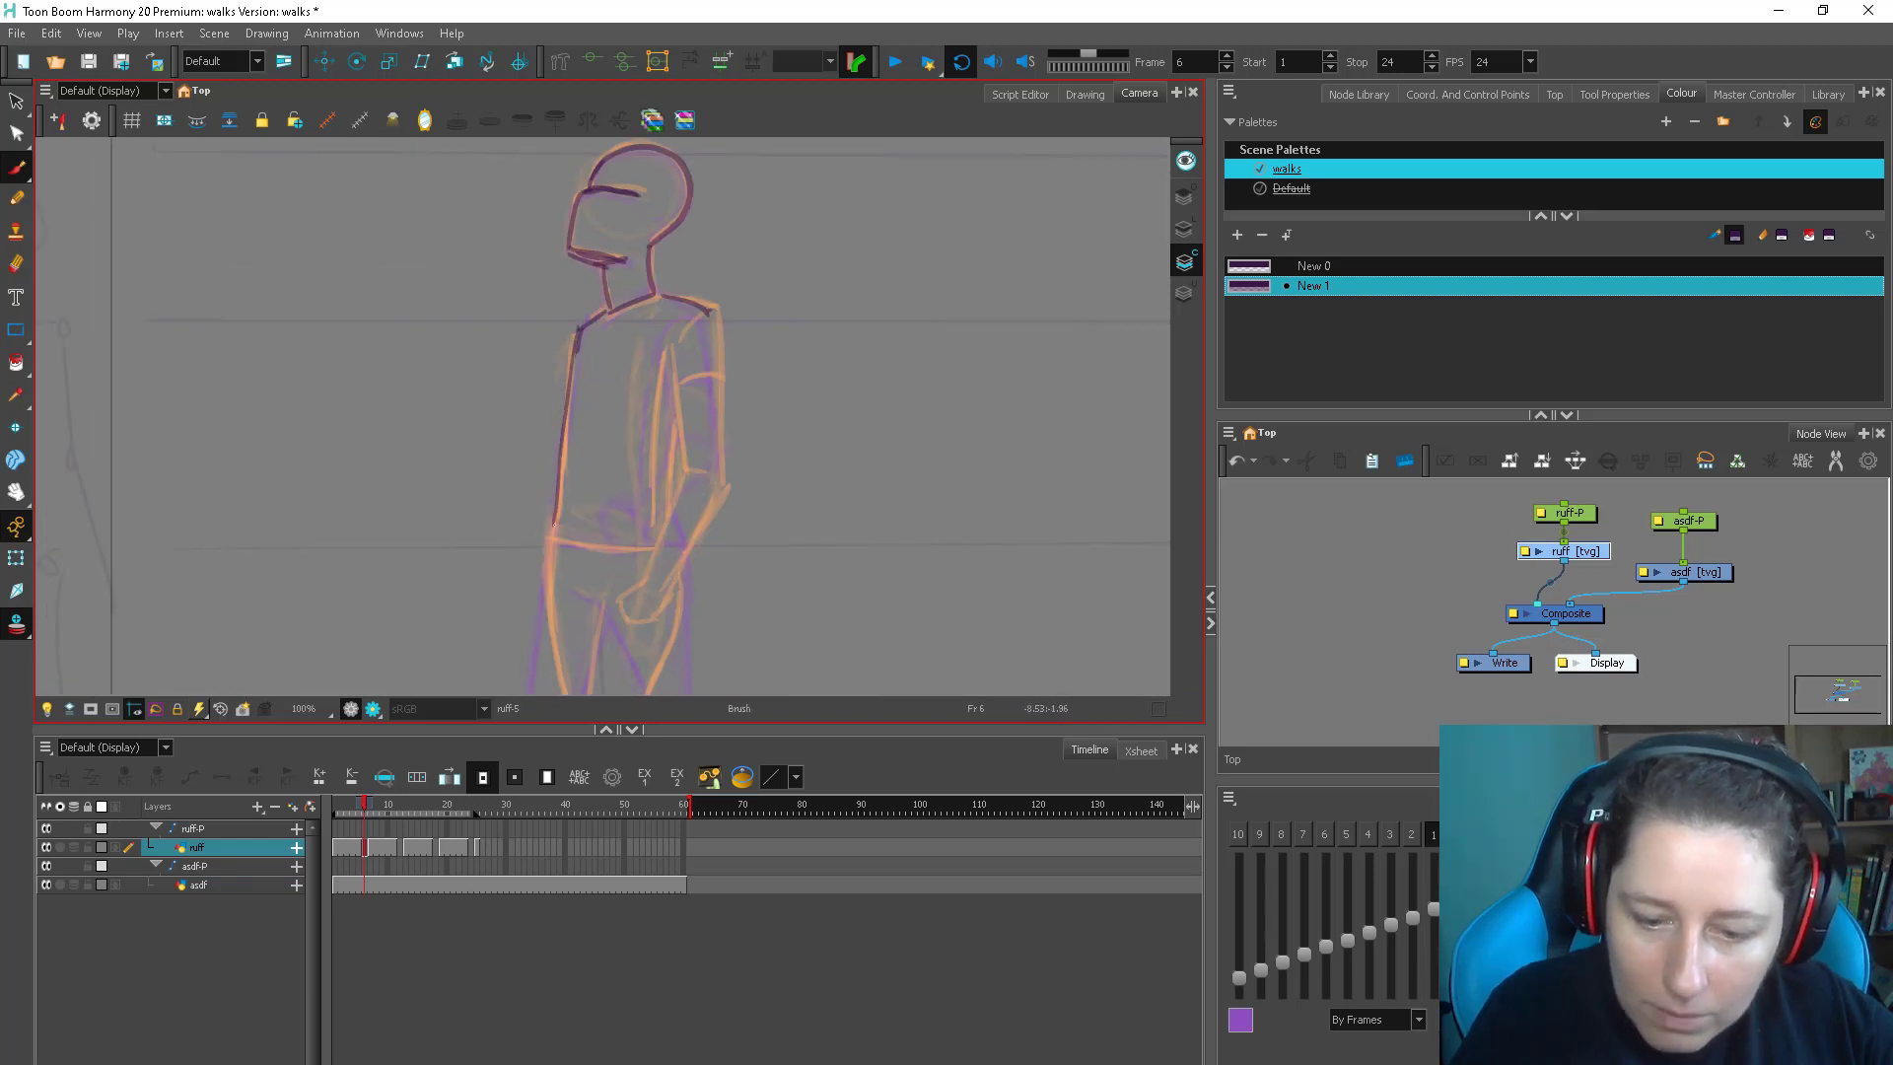
# Flip through frames 3 to 6 to compare the body and near-arm positions before continuing the in-between
pyautogui.press(',')
pyautogui.press('.')
pyautogui.moveTo(679, 462); pyautogui.dragTo(688, 324)
pyautogui.press(',')
pyautogui.press('.')
pyautogui.moveTo(625, 472); pyautogui.dragTo(600, 640)
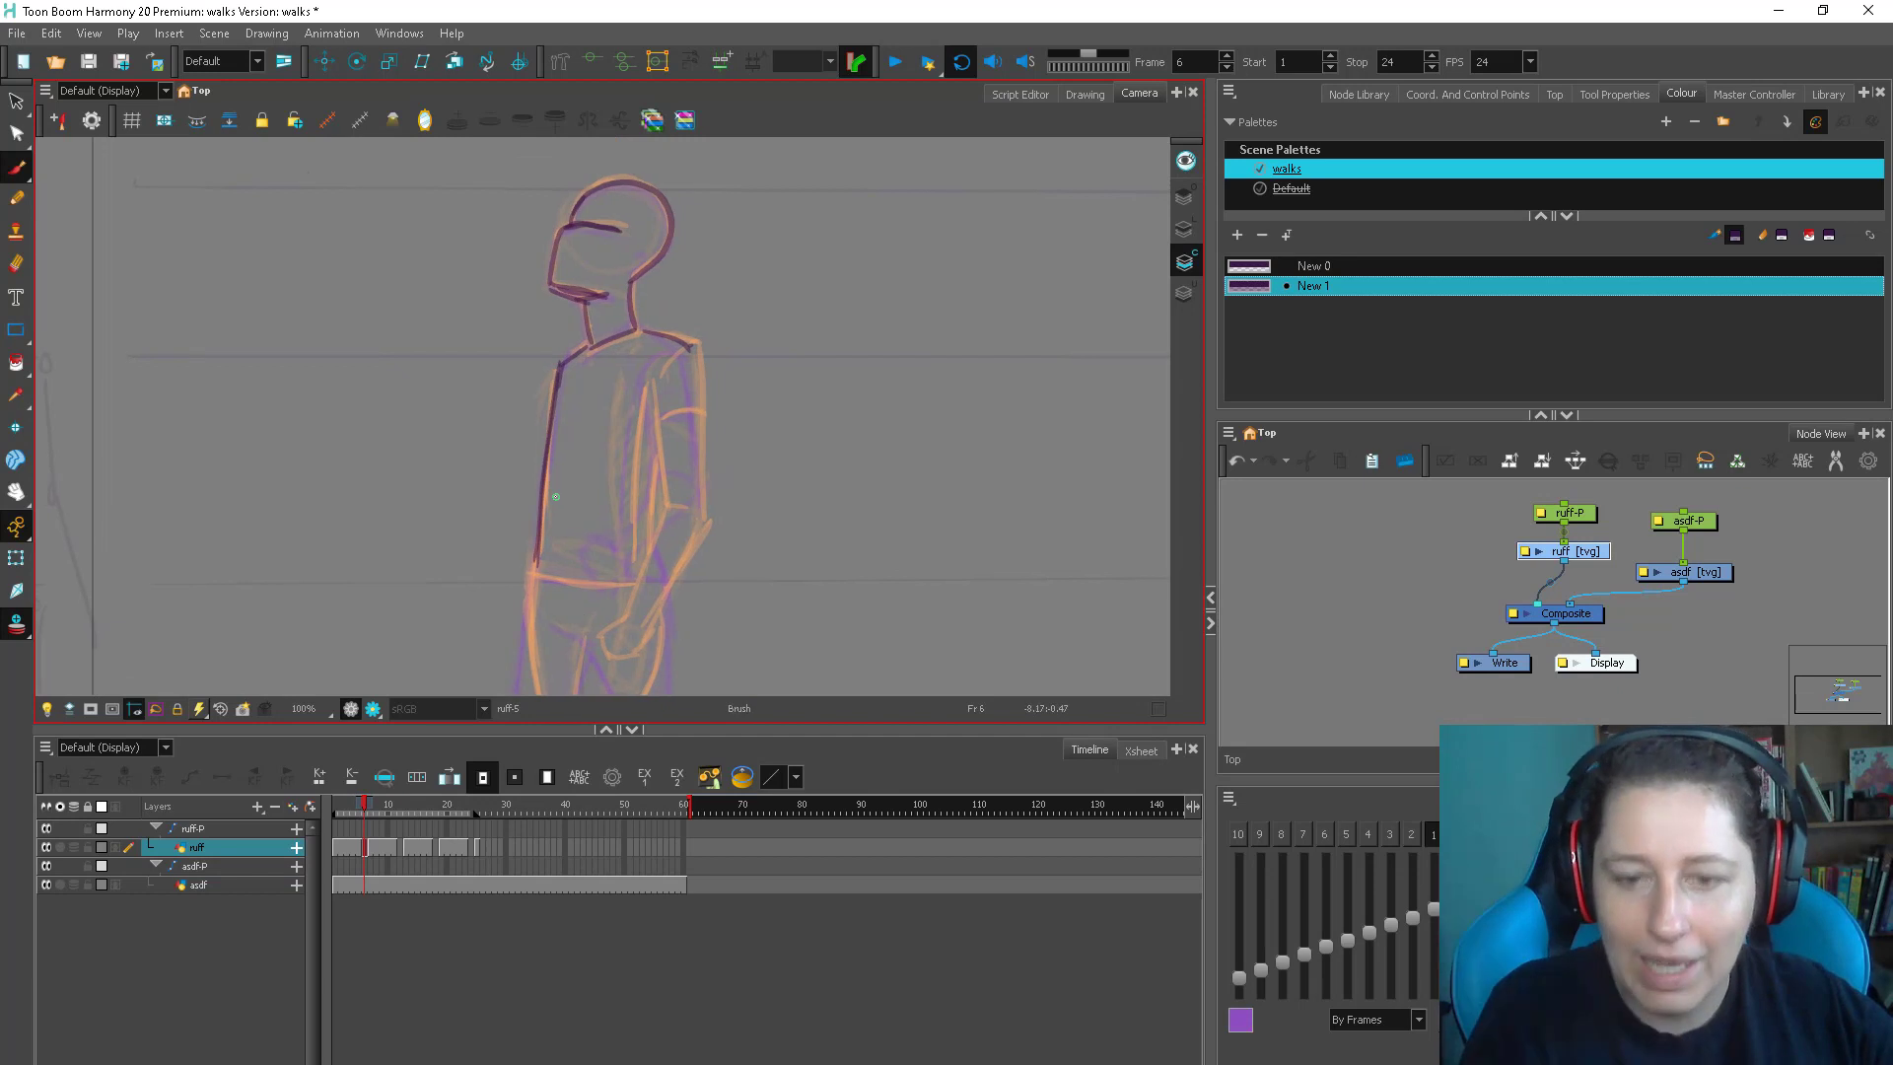
pyautogui.press('2')
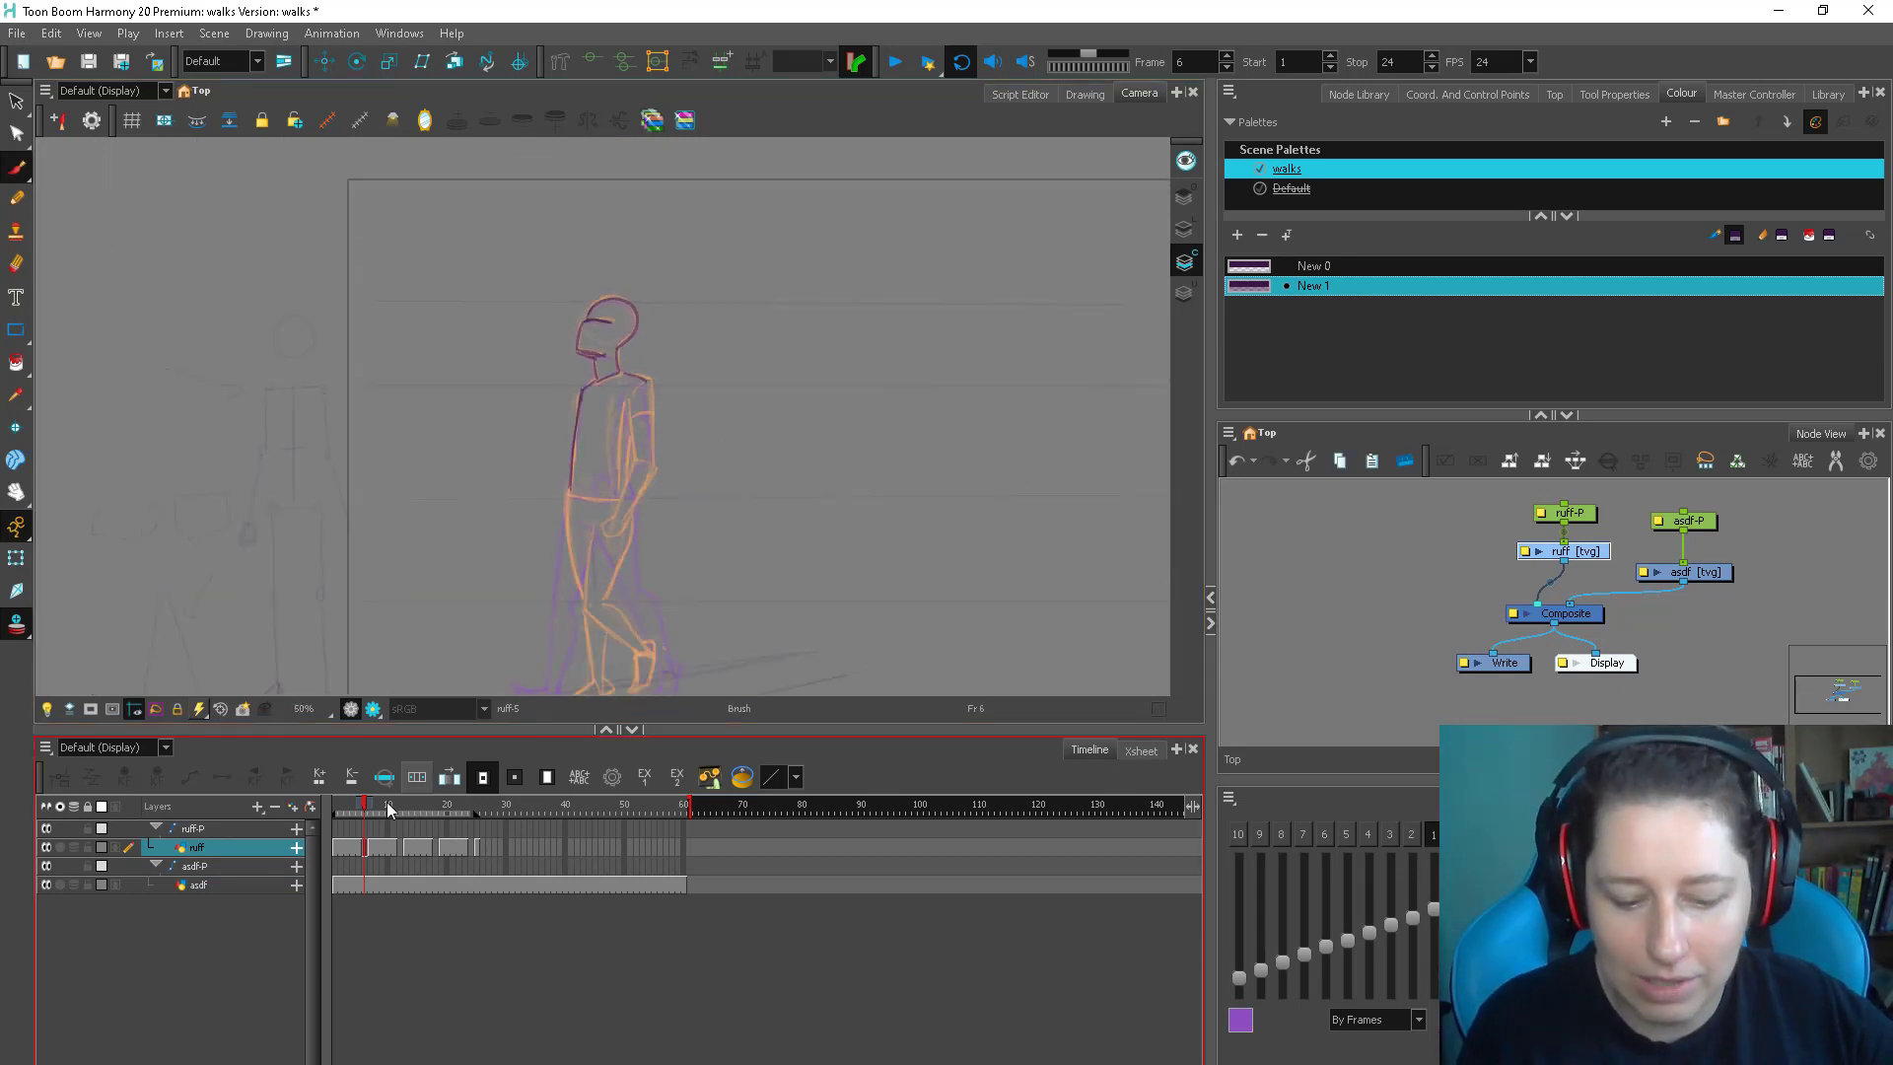
pyautogui.click(349, 810)
pyautogui.press('.')
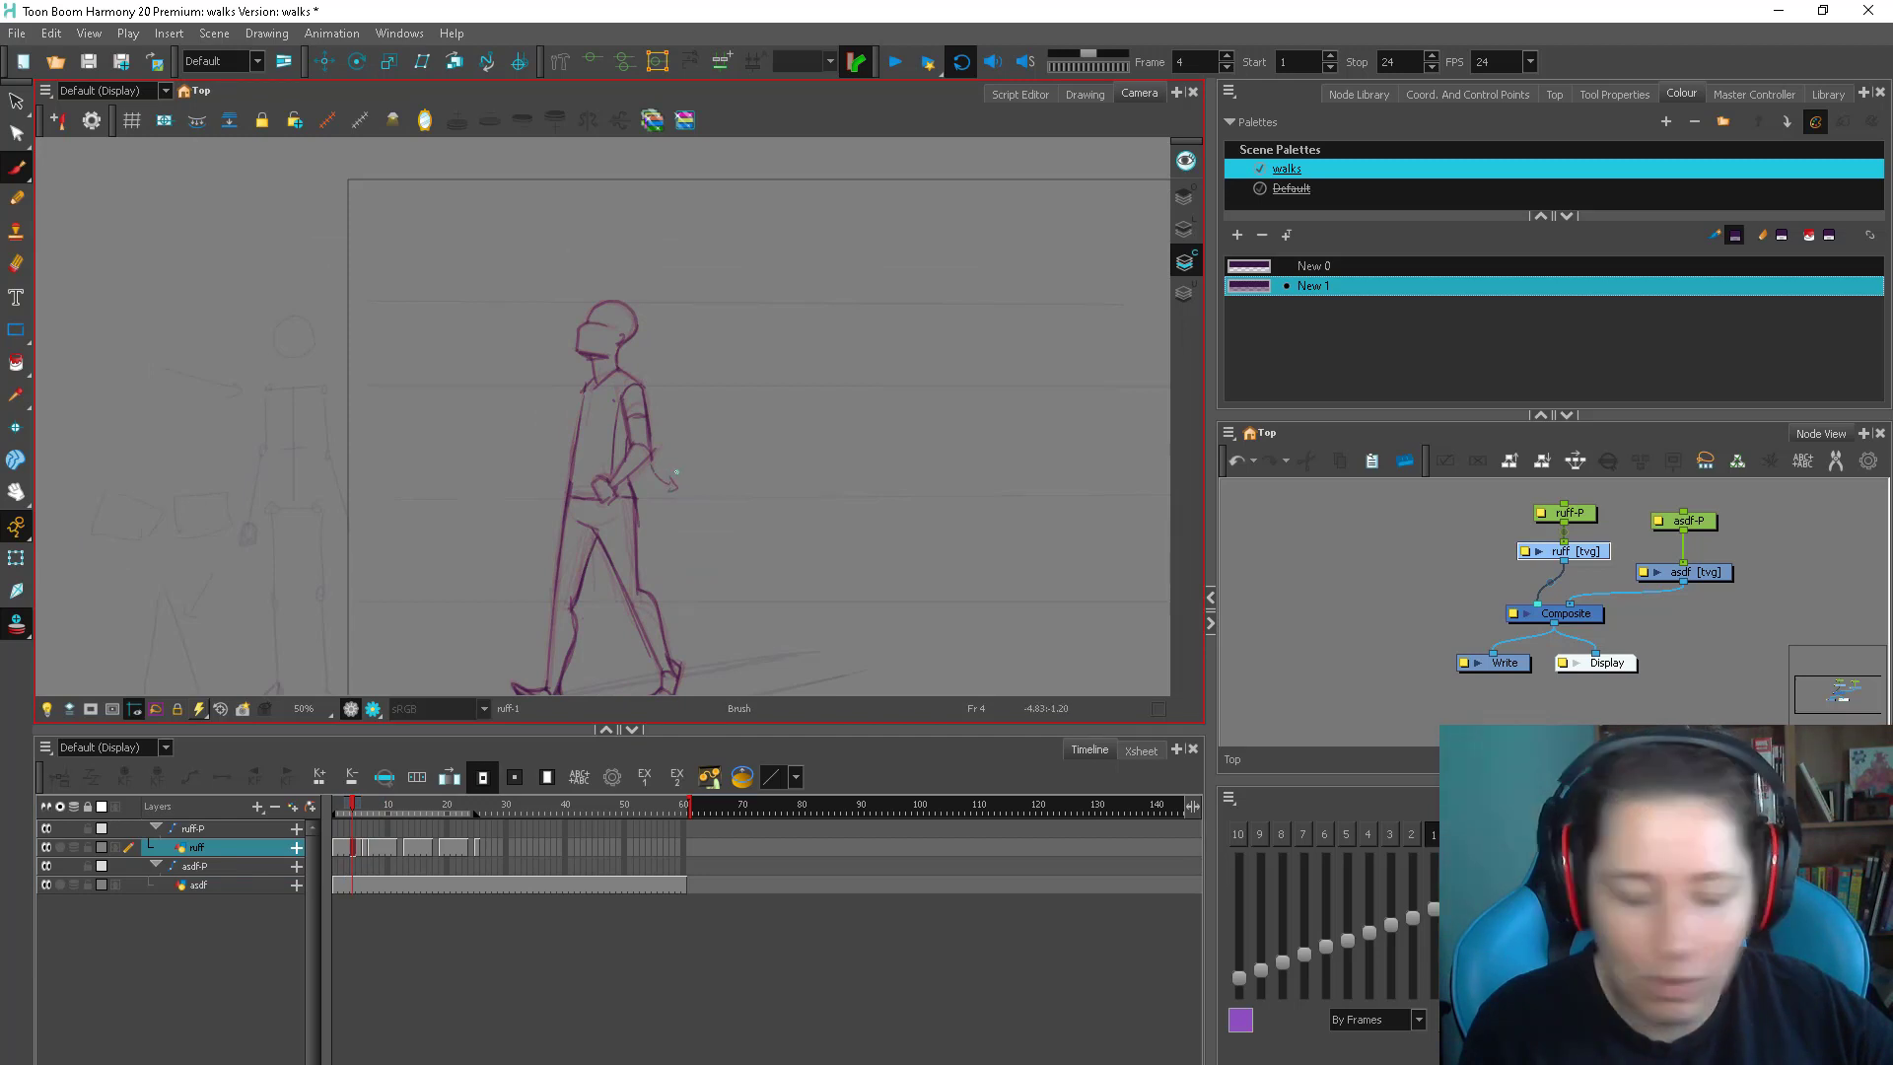
pyautogui.press('.')
pyautogui.press('.')
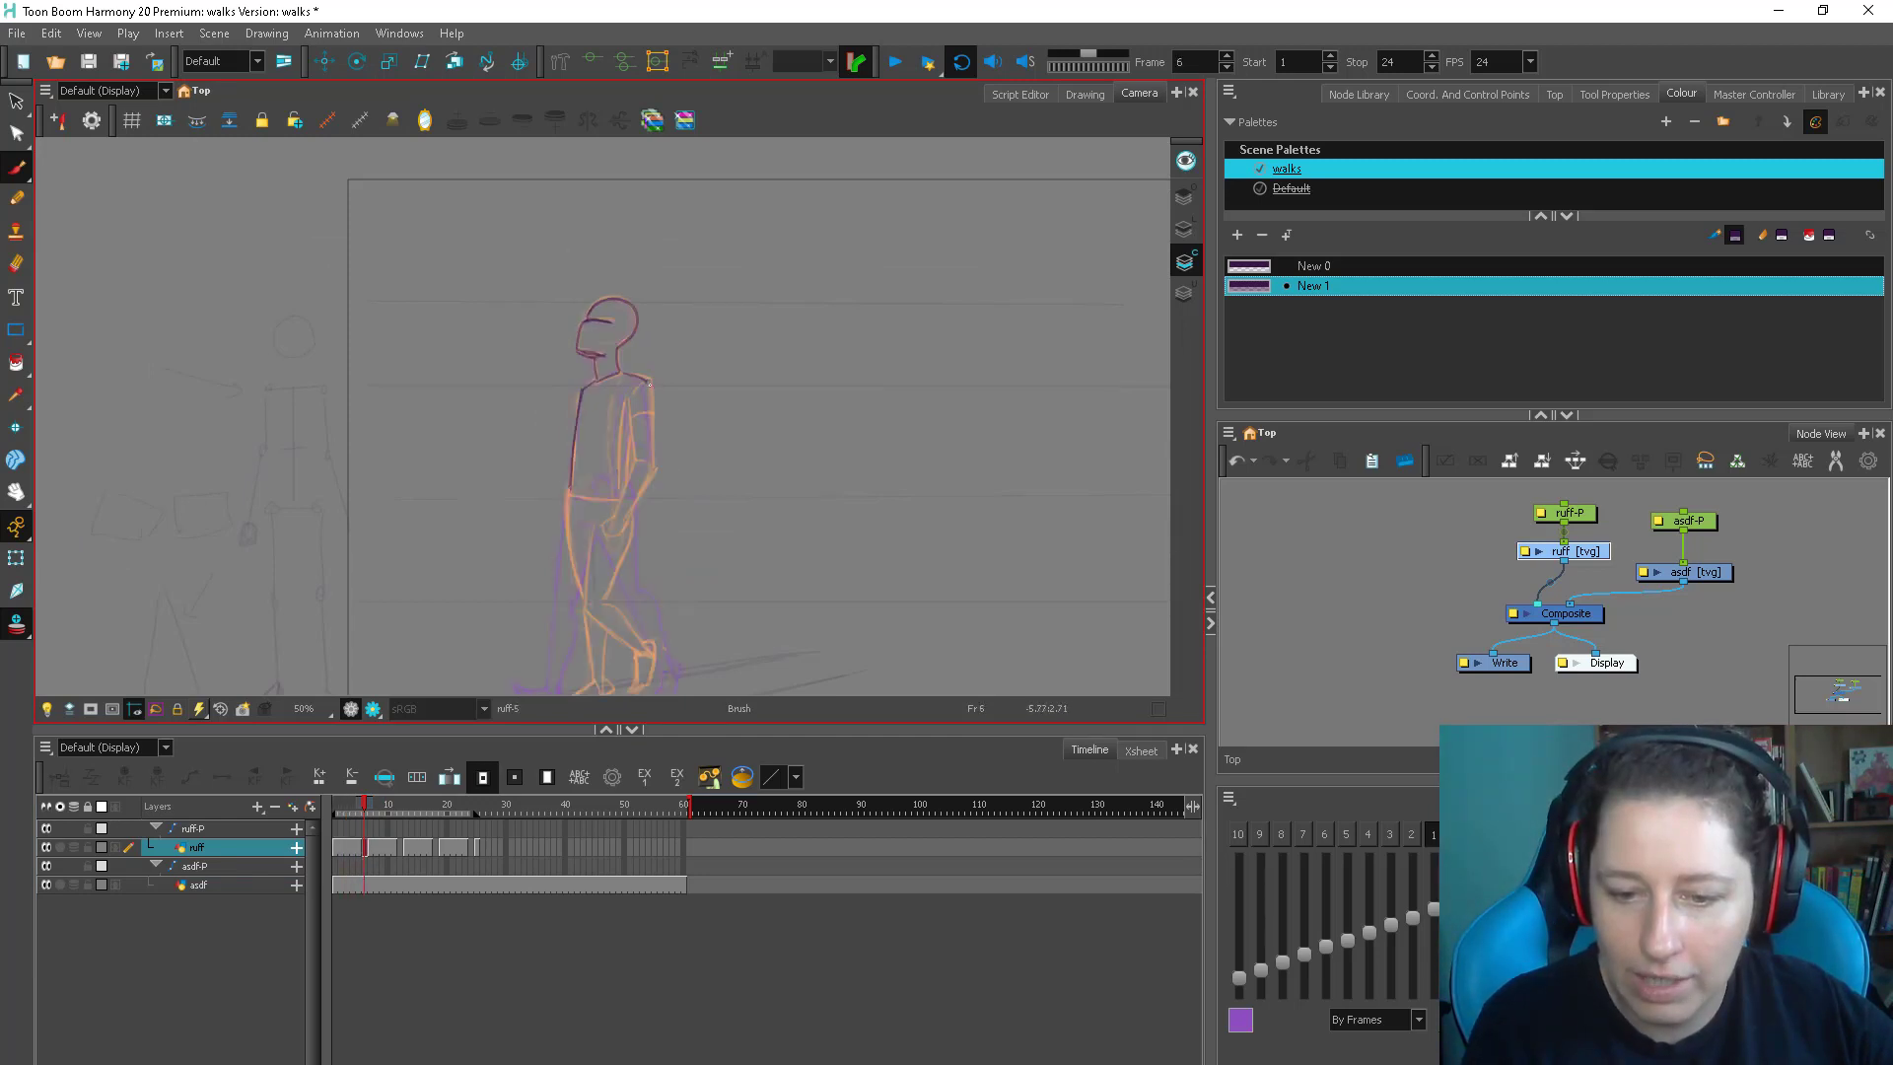
pyautogui.press('1')
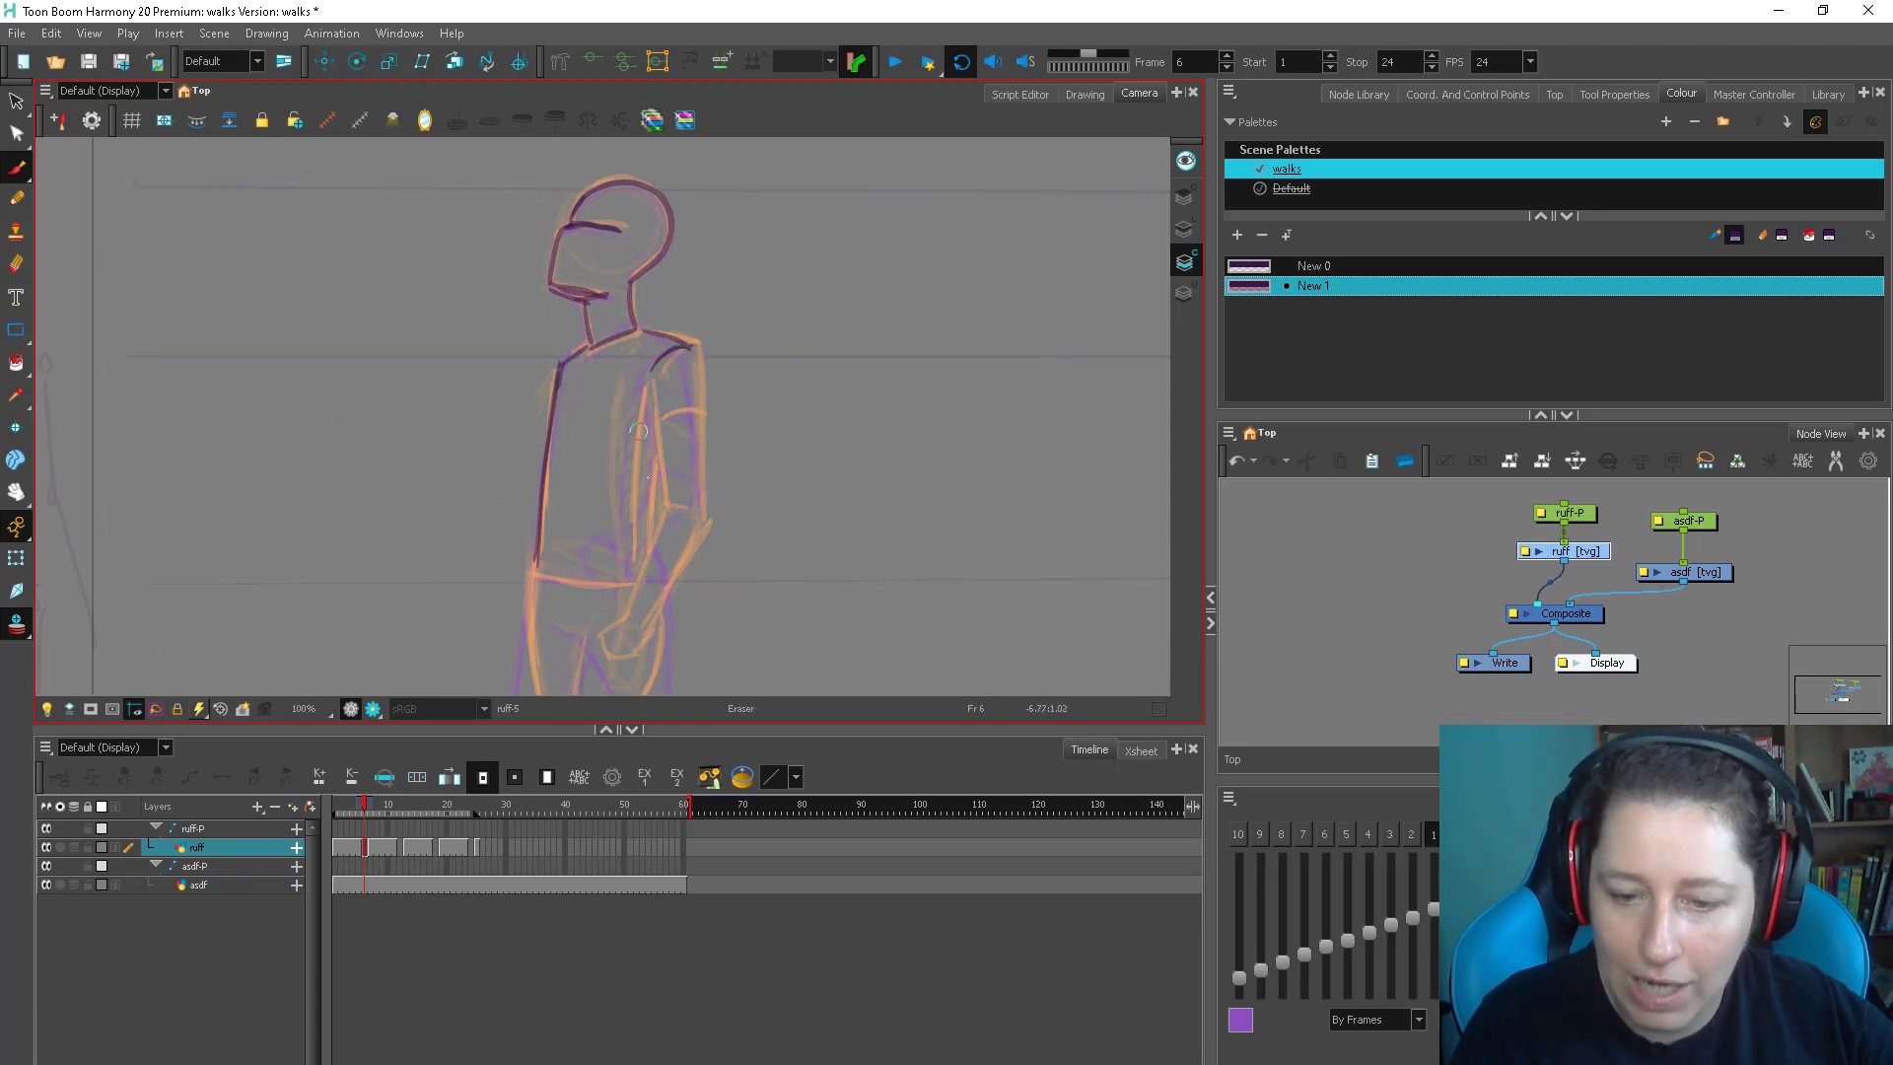
# Draw the shoulder curve and both edges of the near upper arm on frame 6, flipping against frame 5
pyautogui.press(',')
pyautogui.press('.')
pyautogui.moveTo(651, 377); pyautogui.dragTo(664, 502)
pyautogui.press(',')
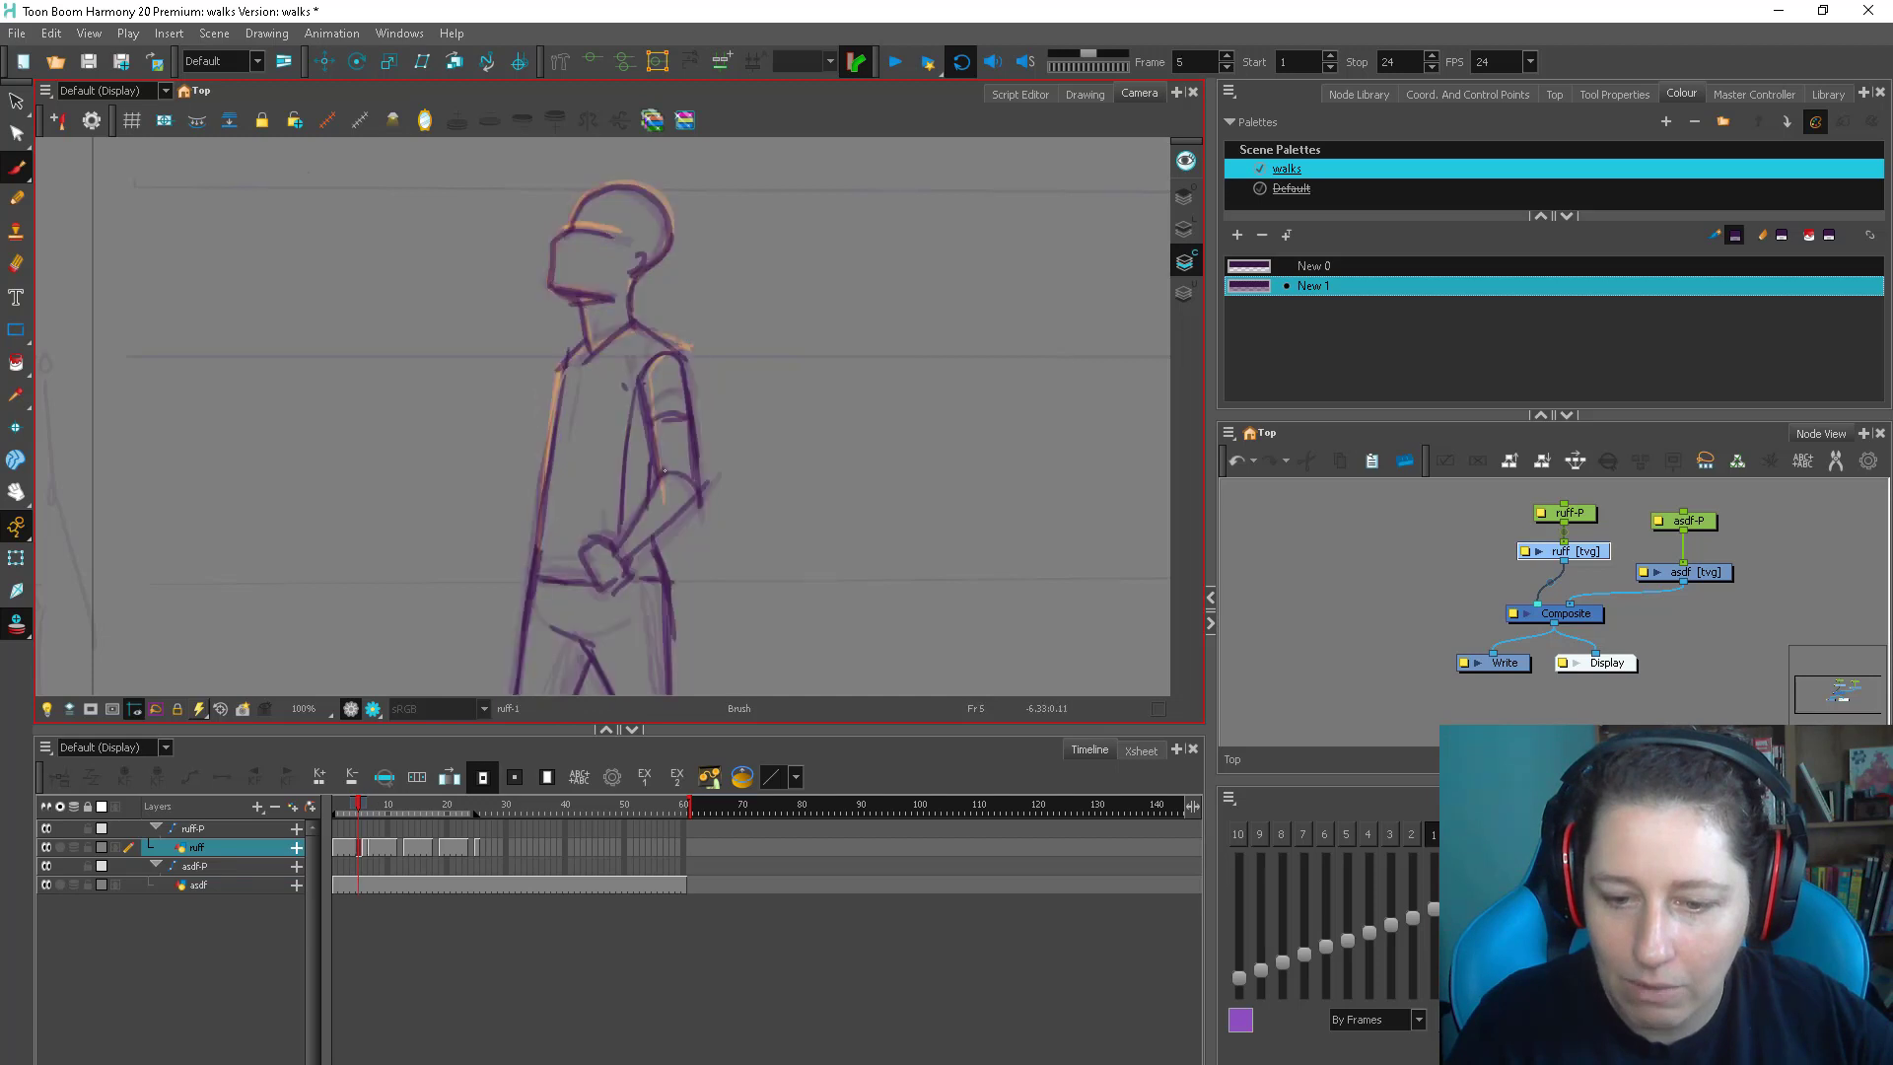
pyautogui.press('.')
pyautogui.moveTo(696, 381); pyautogui.dragTo(702, 488)
pyautogui.press(',')
pyautogui.press('.')
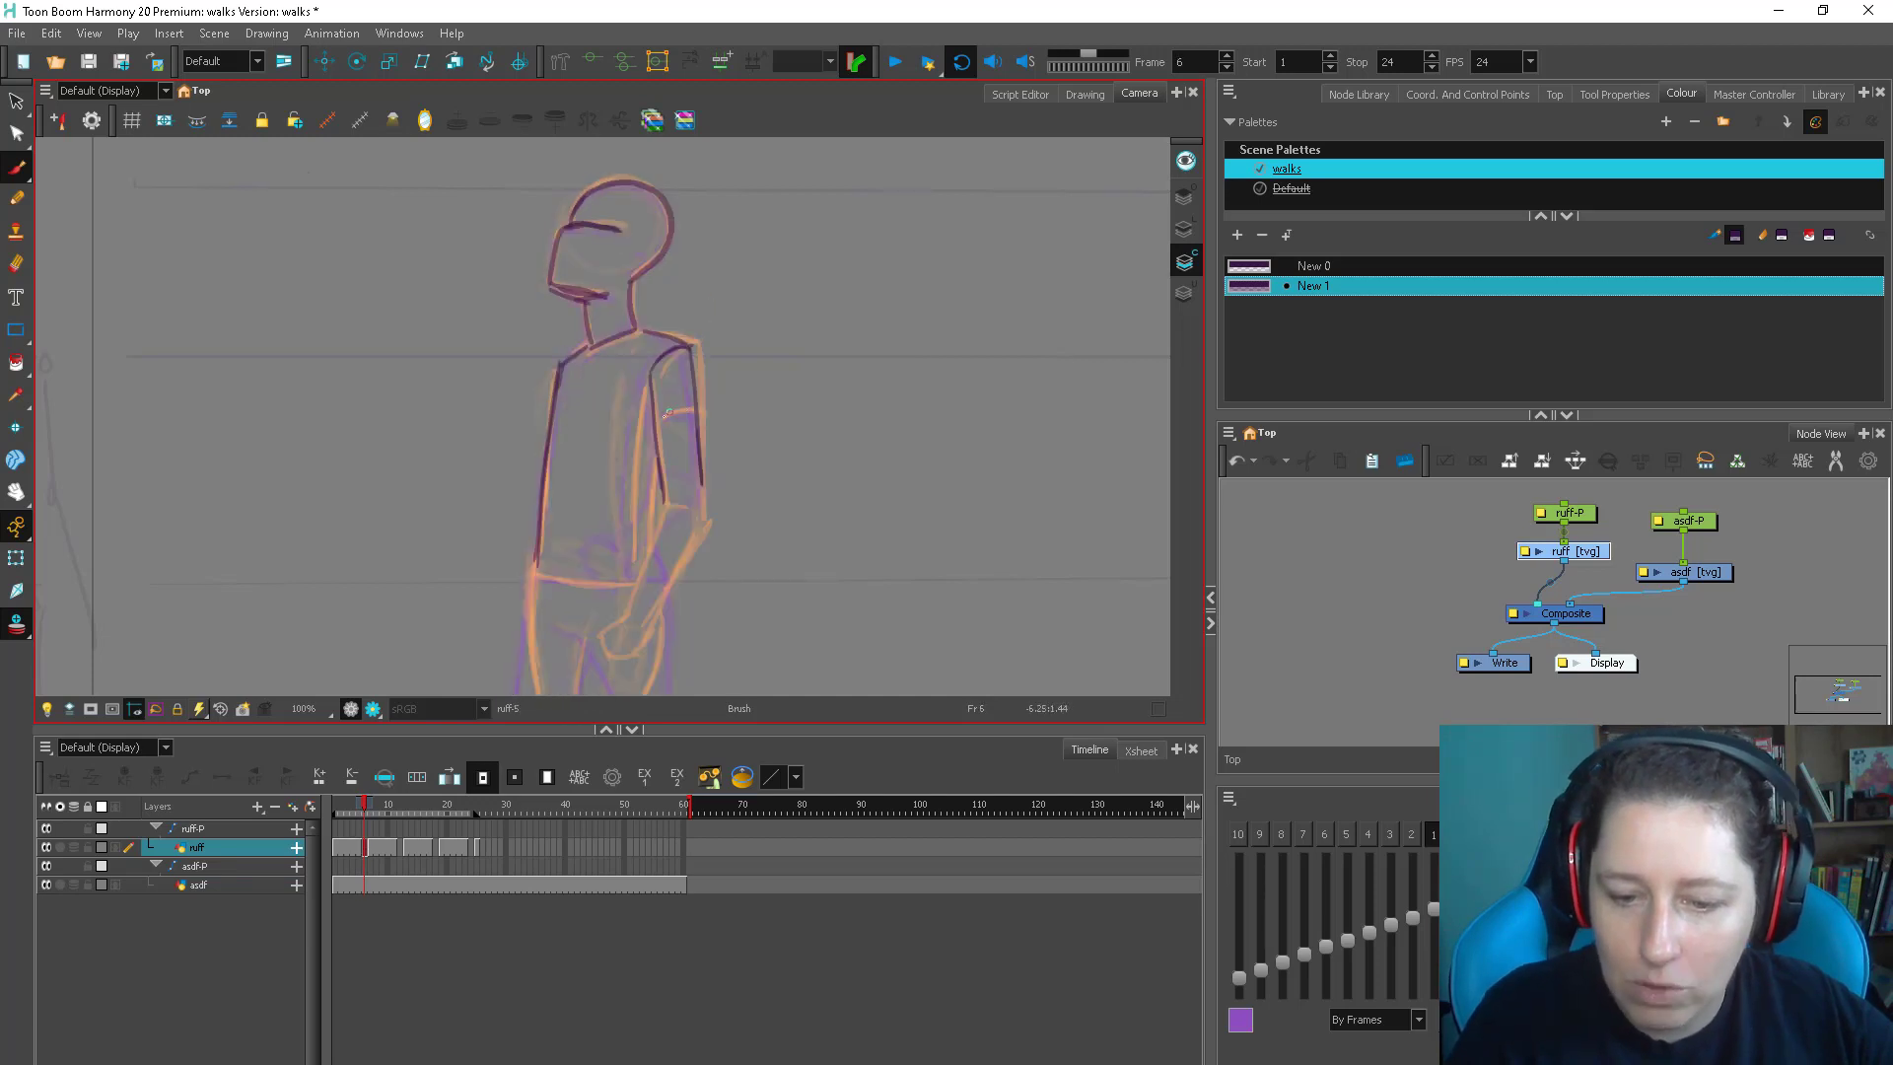
# Draw the sleeve and reinforce the near shoulder line on frame 6, comparing against frames 5 and 7
pyautogui.press(',')
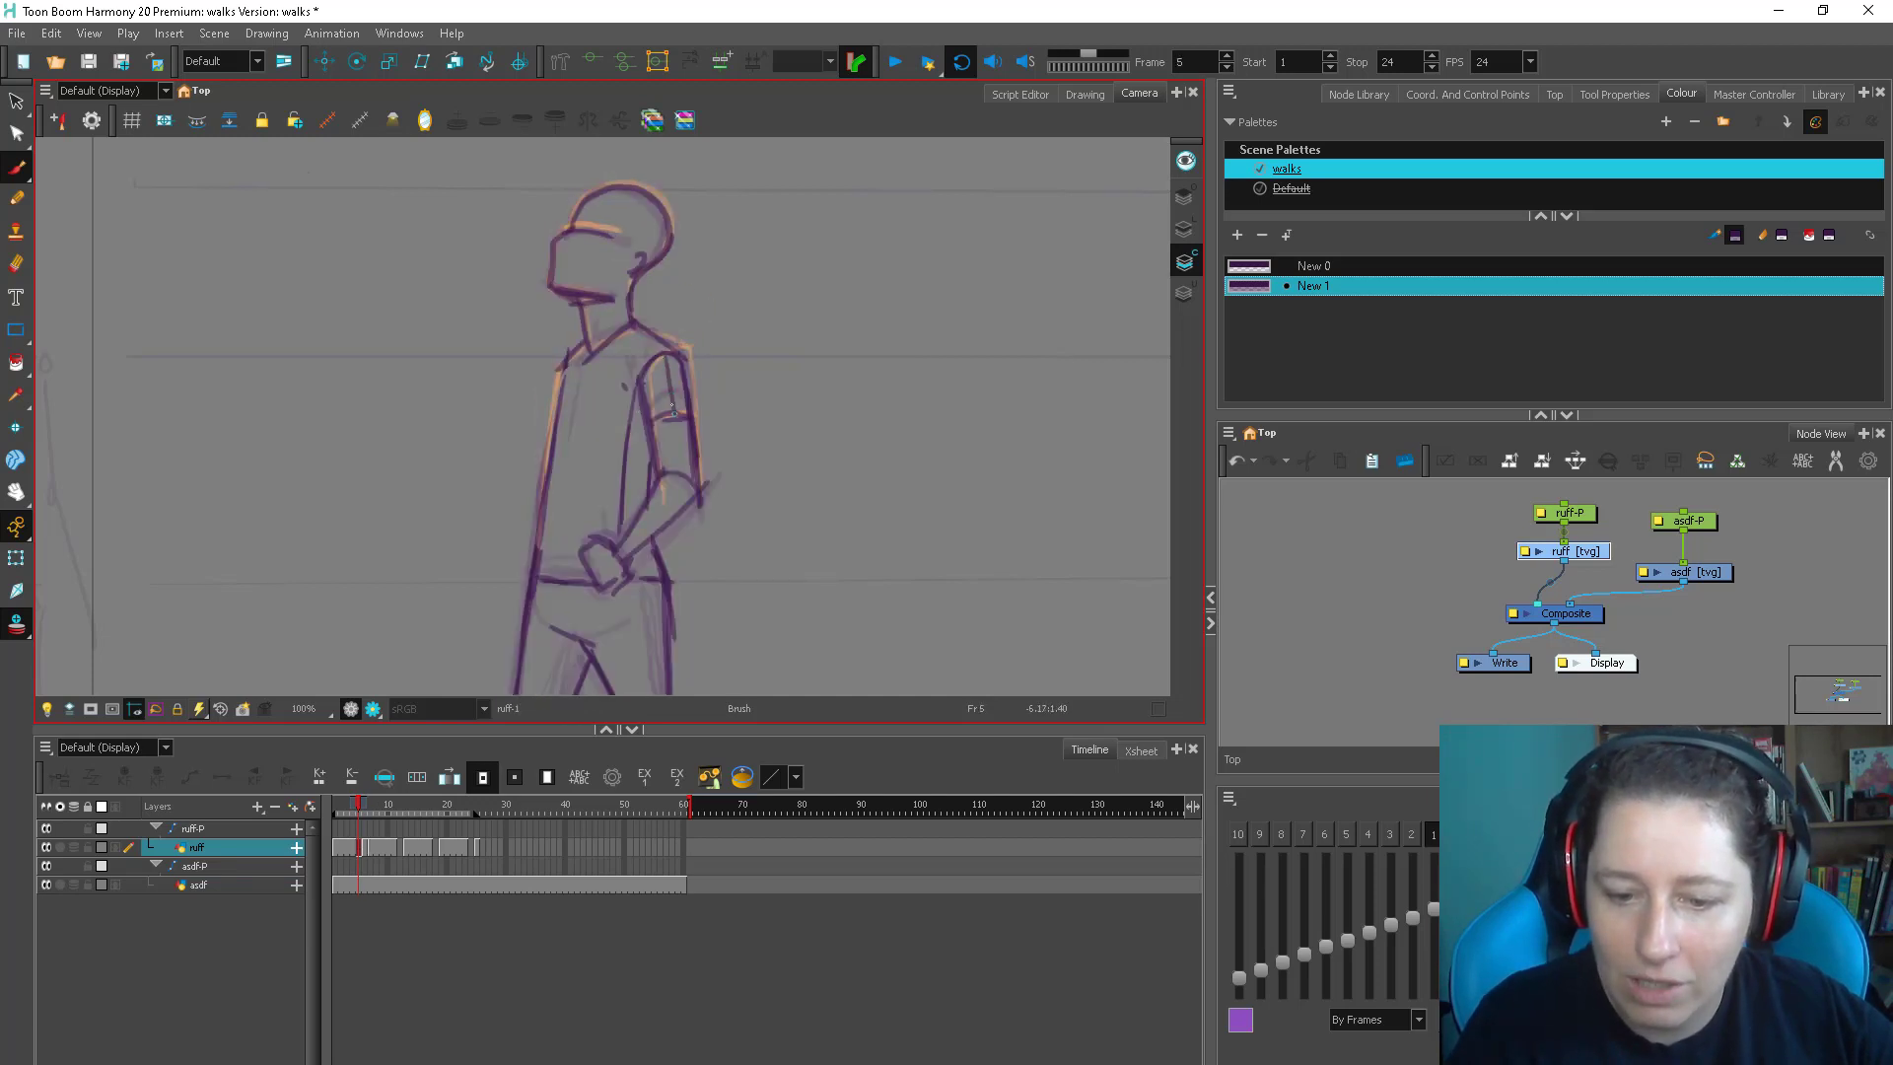
pyautogui.press('.')
pyautogui.press(',')
pyautogui.press('.')
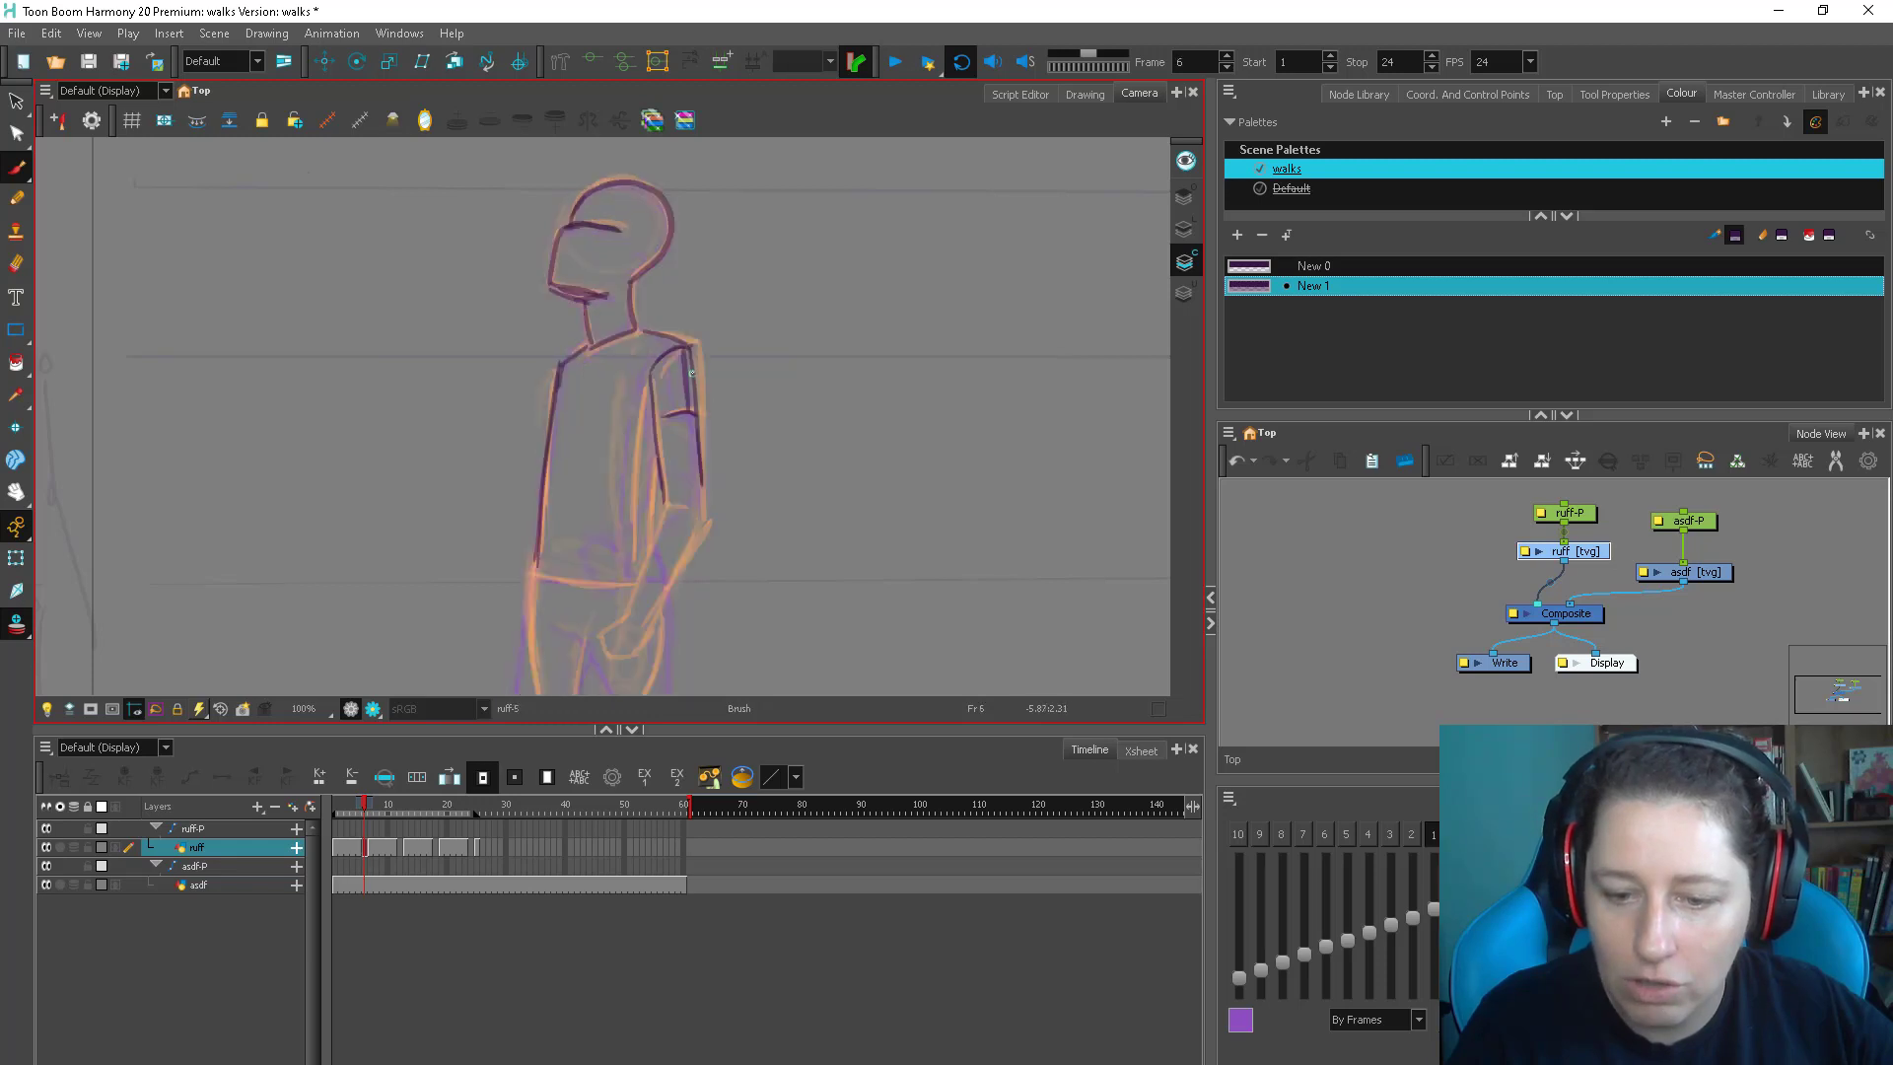
pyautogui.press('.')
pyautogui.press(',')
pyautogui.press('.')
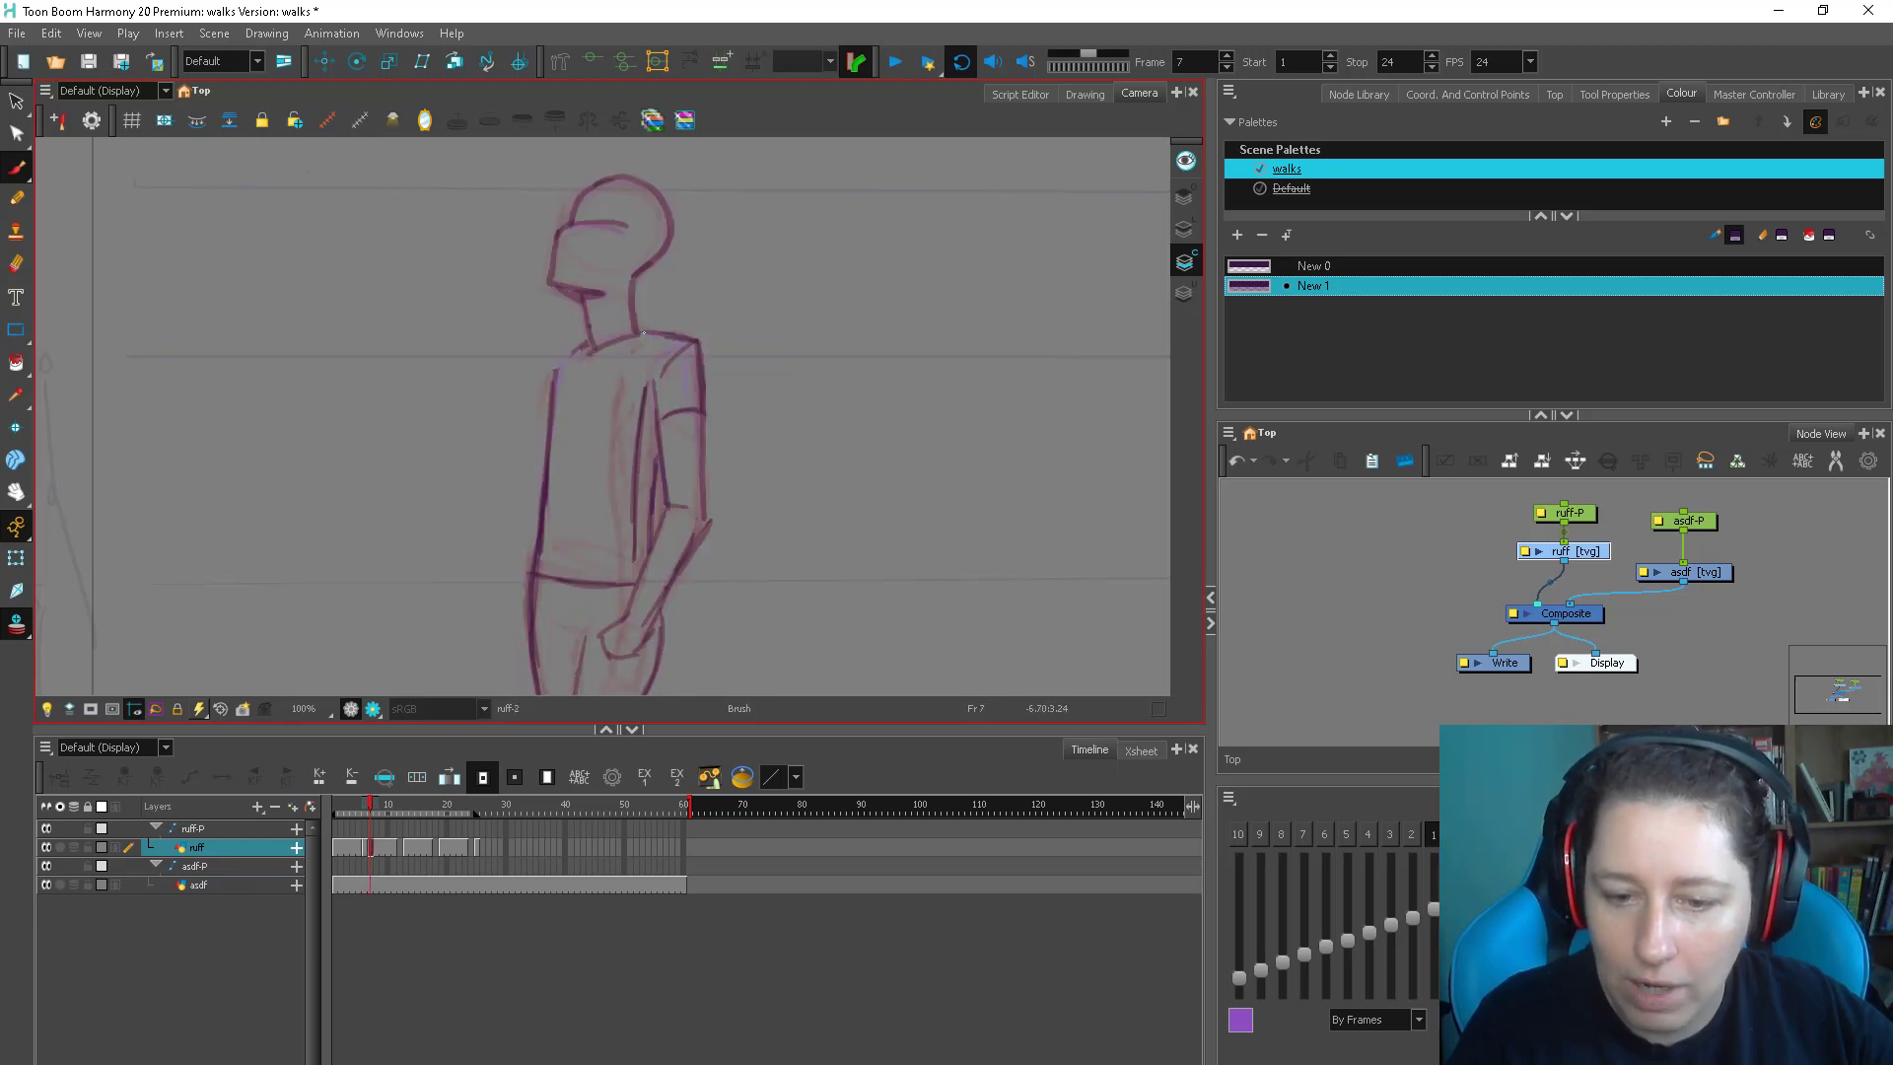
pyautogui.press(',')
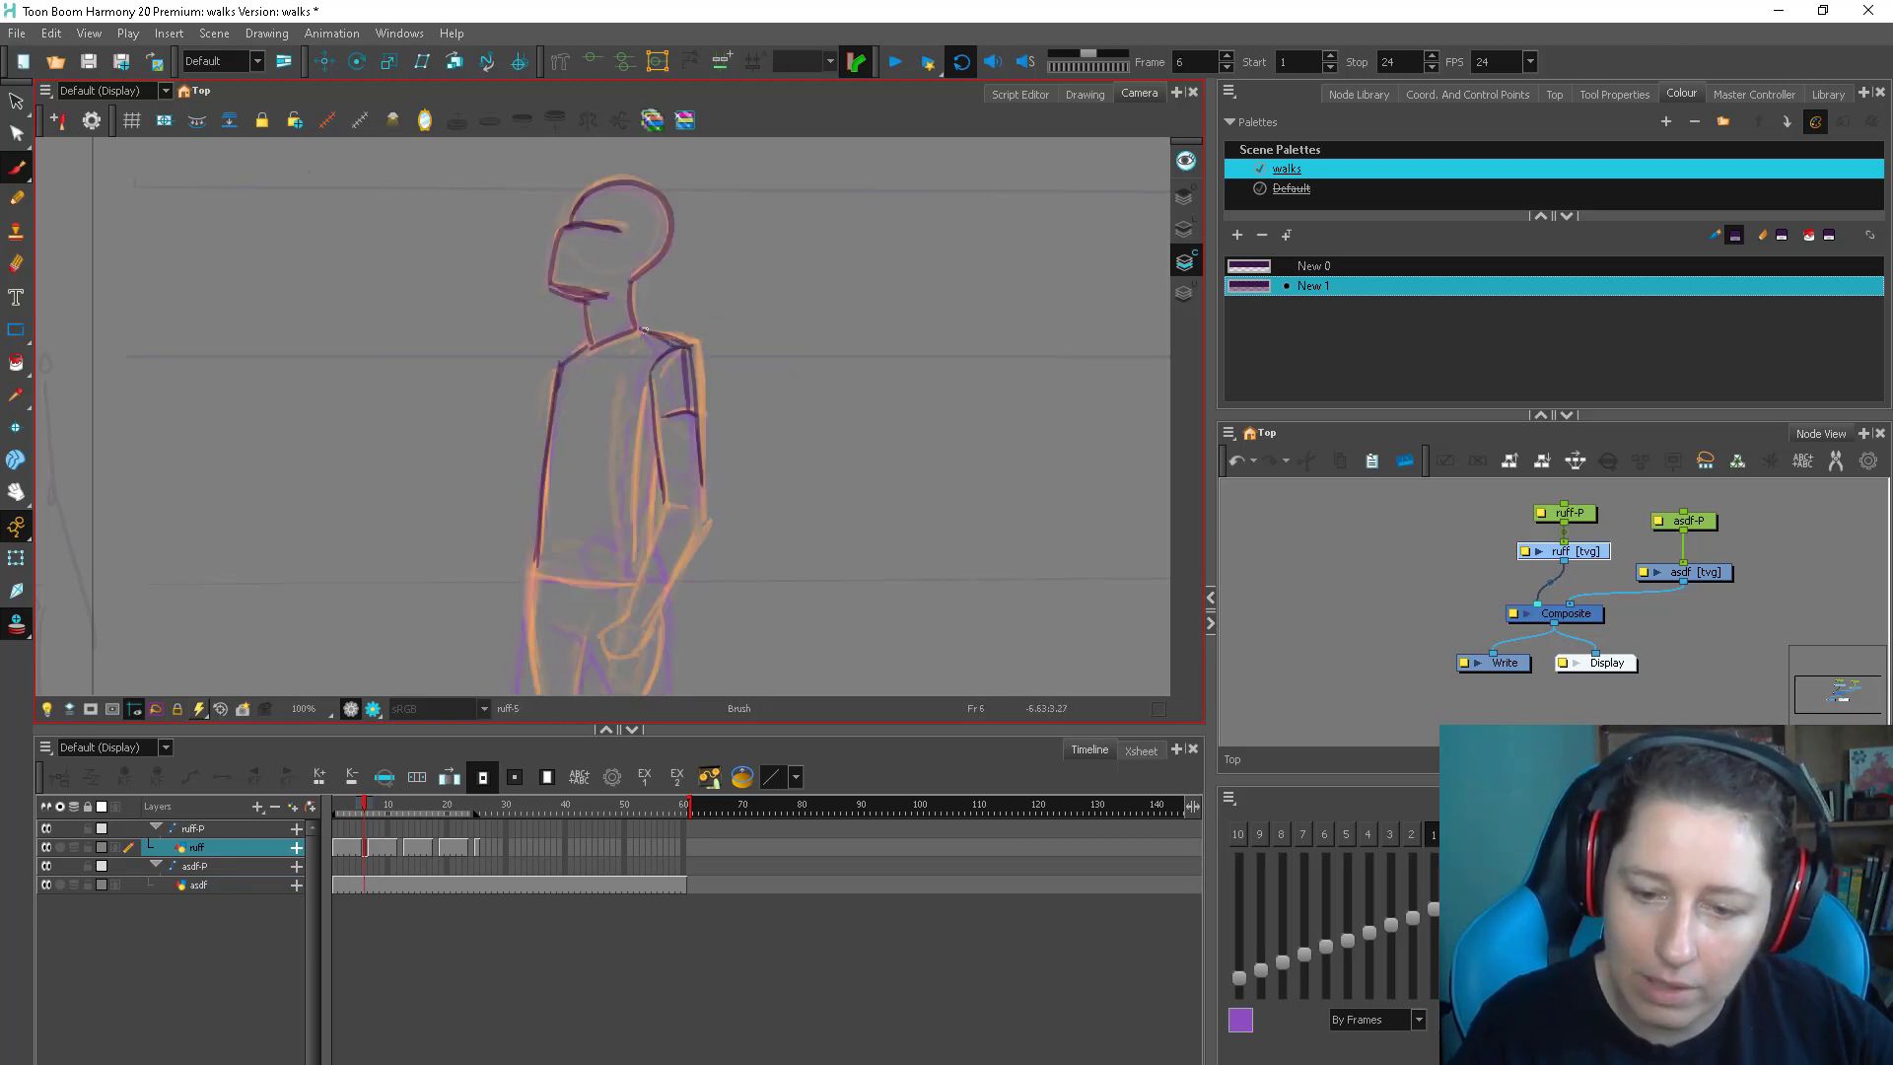
pyautogui.press('.')
pyautogui.press(',')
# Draw the near wrist, forearm and hand on frame 6, between the neighbouring arm positions
pyautogui.moveTo(630, 592); pyautogui.dragTo(612, 556)
pyautogui.moveTo(600, 552); pyautogui.dragTo(606, 571)
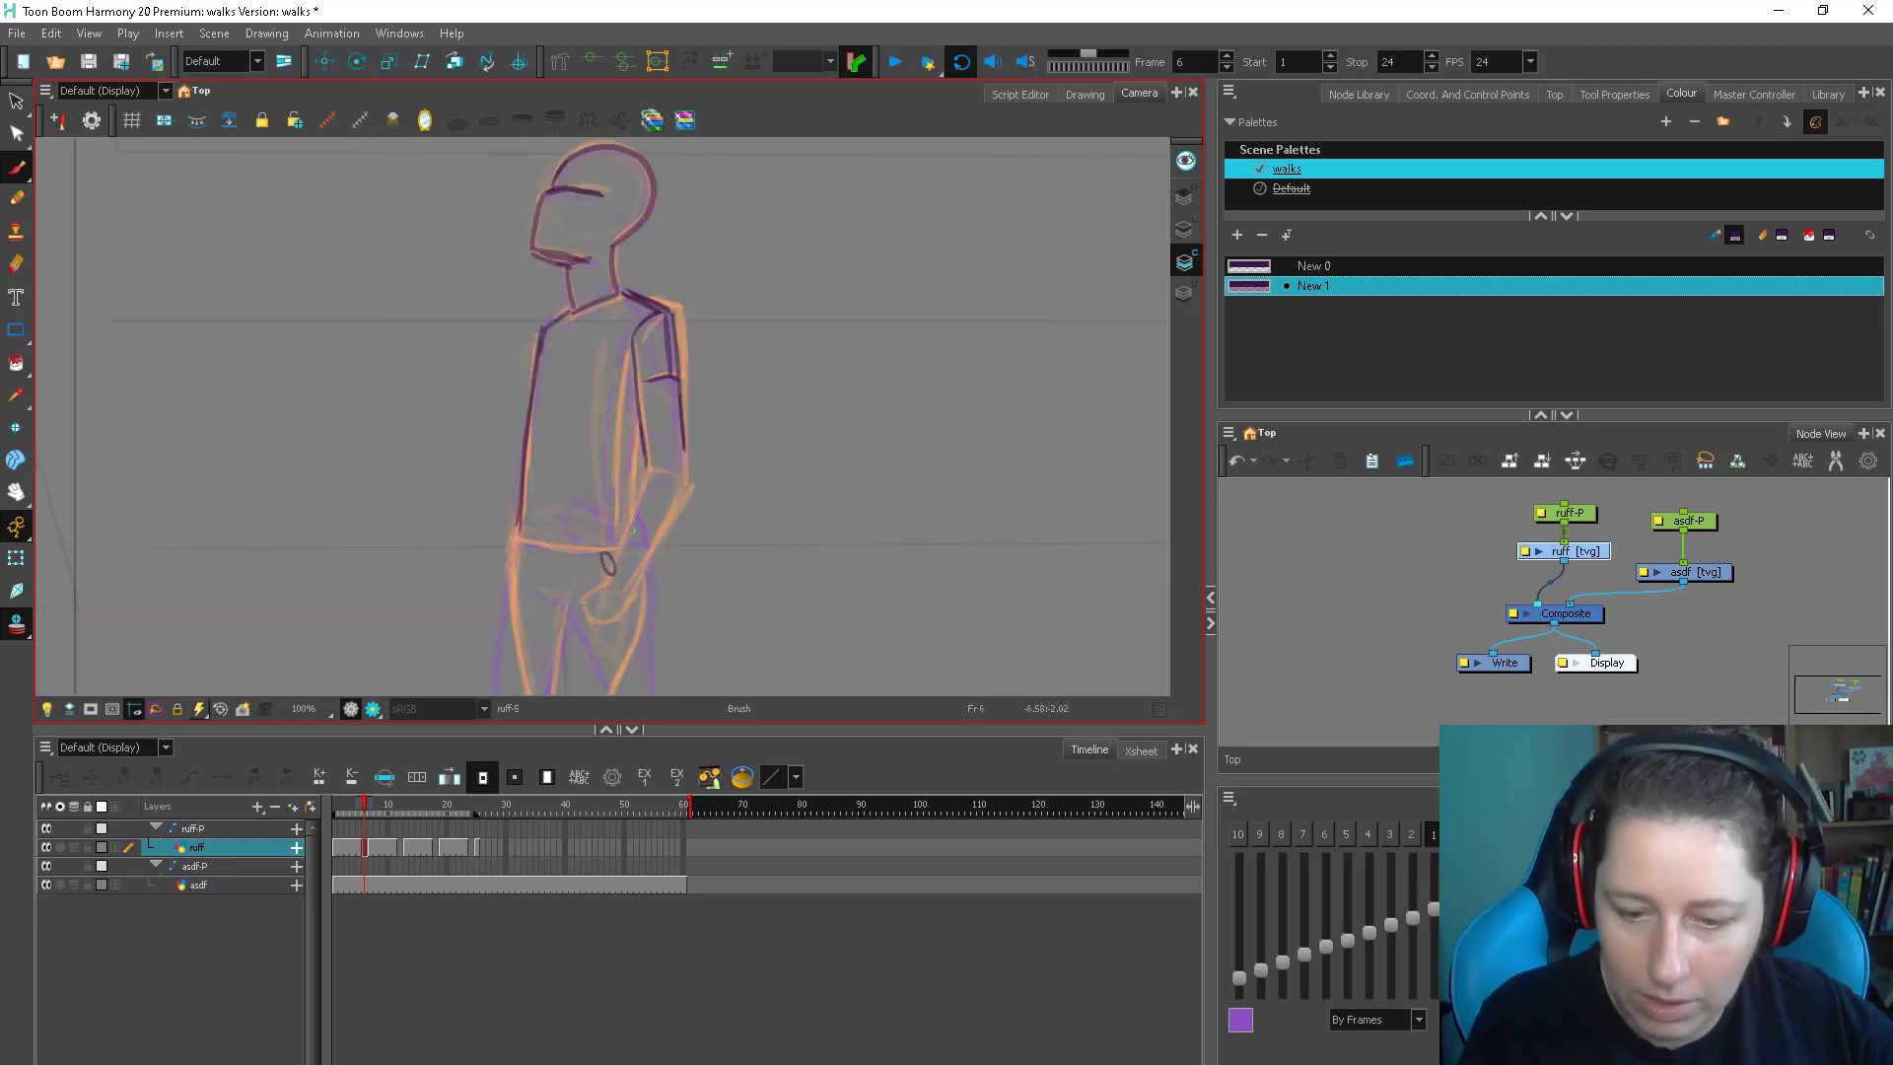
pyautogui.moveTo(625, 503); pyautogui.dragTo(647, 457)
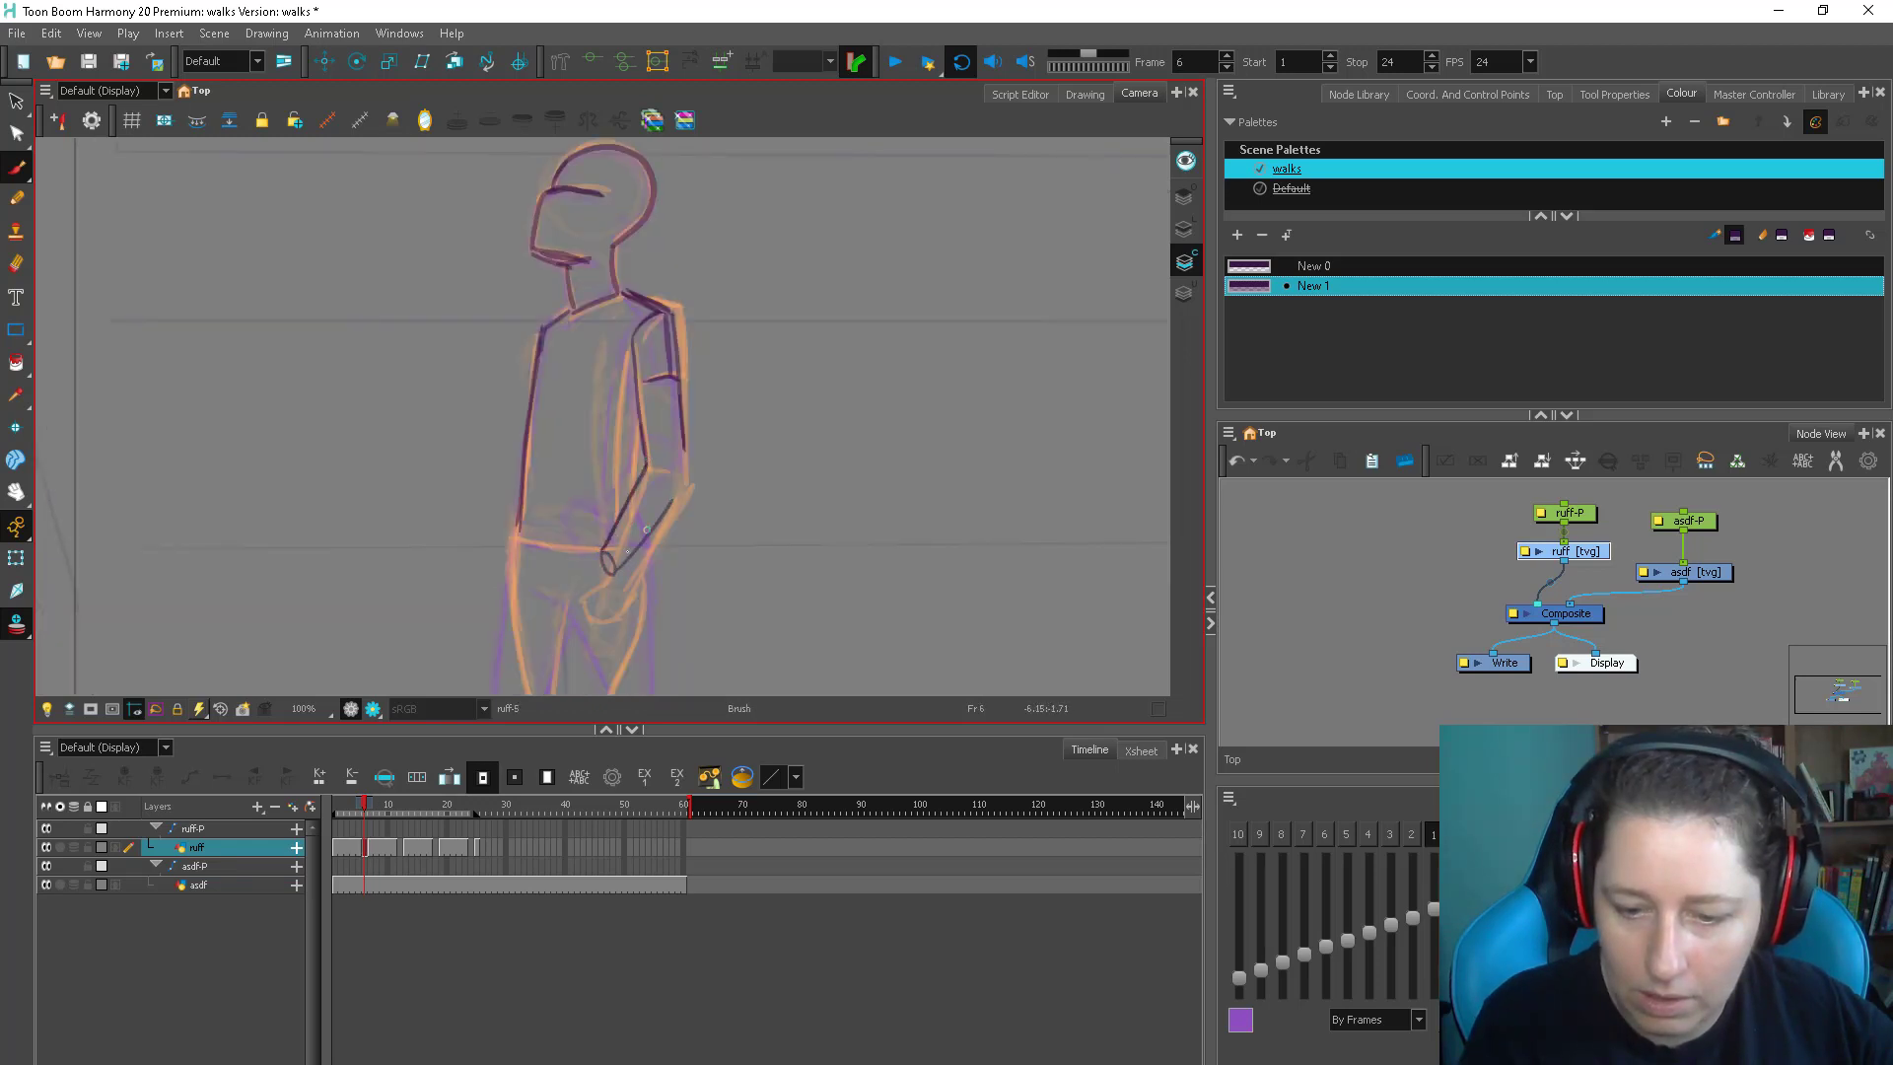
pyautogui.moveTo(646, 529); pyautogui.dragTo(686, 453)
pyautogui.press(',')
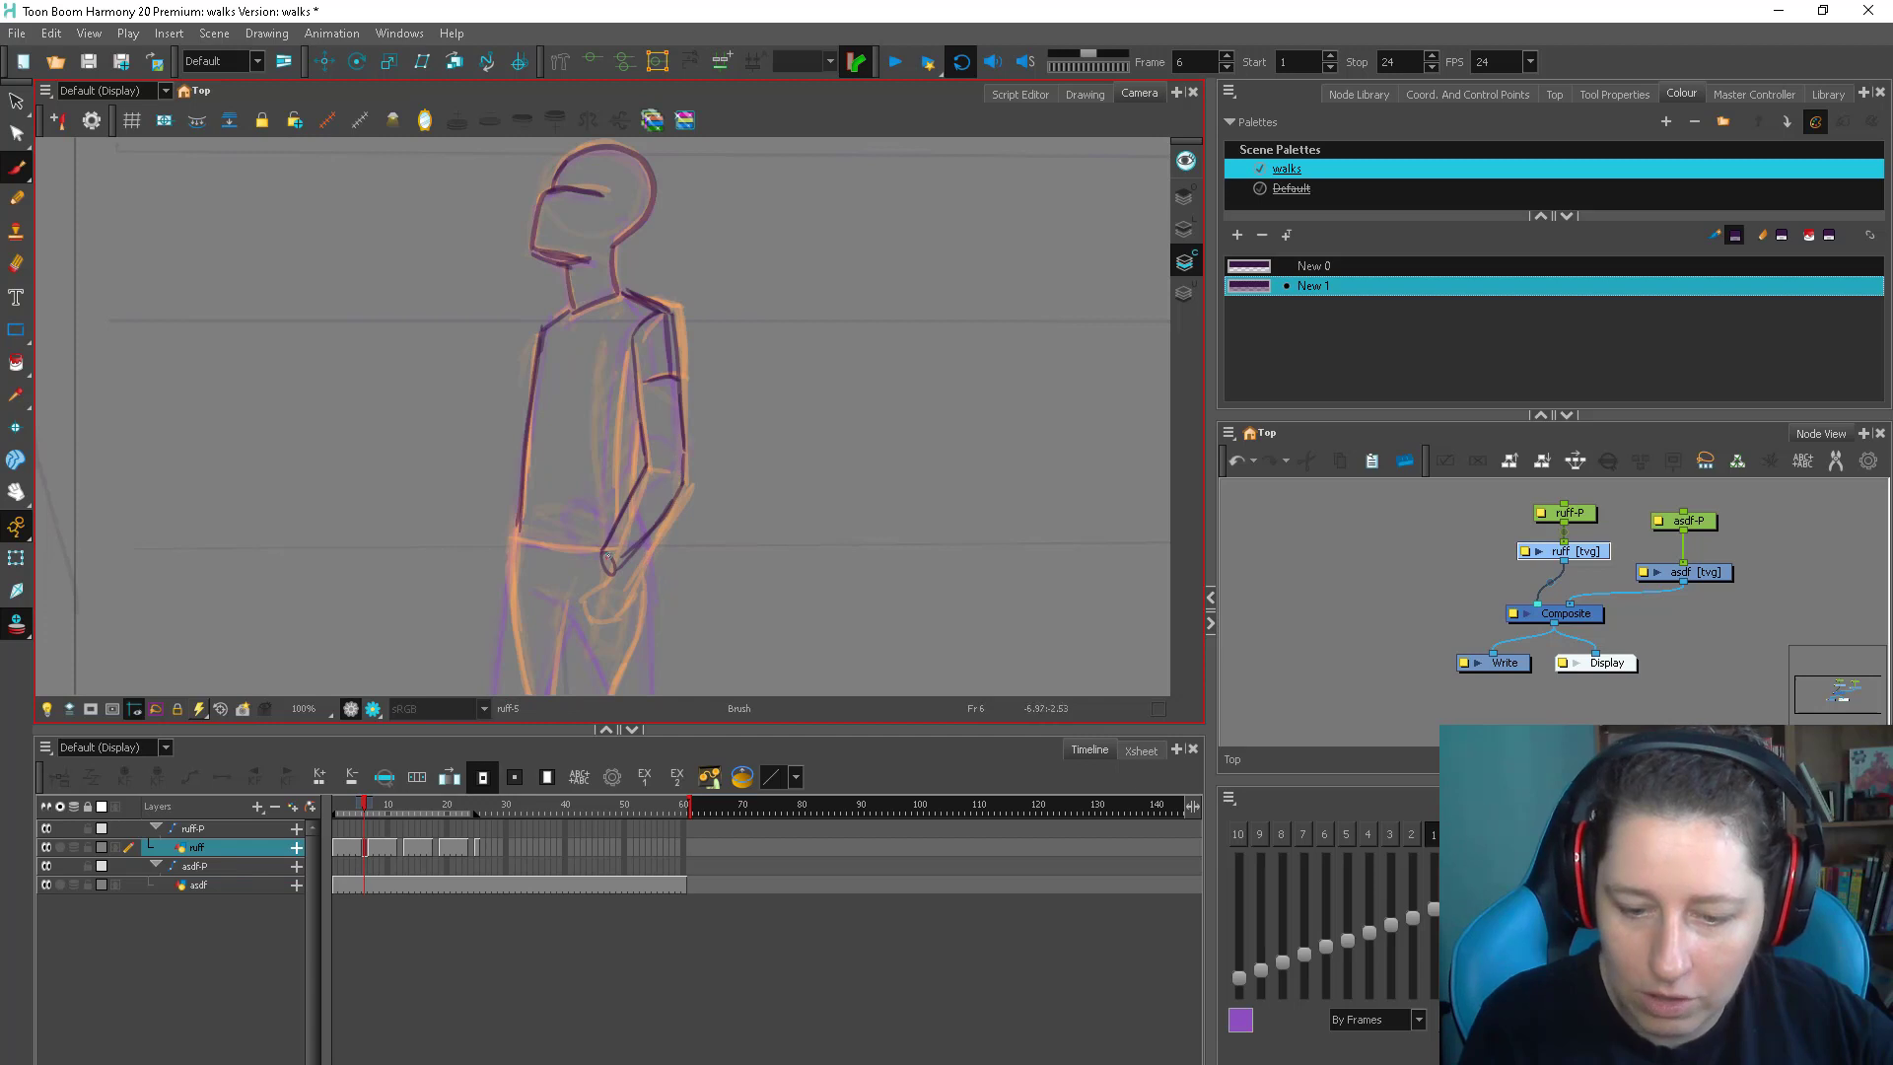
pyautogui.moveTo(589, 553)
pyautogui.mouseDown()
pyautogui.moveTo(587, 594)
pyautogui.moveTo(631, 593)
pyautogui.mouseUp()
# Flip between frame 6 and its neighbouring poses to examine the swing of the near arm and hand
pyautogui.press(',')
pyautogui.press('.')
pyautogui.press('.')
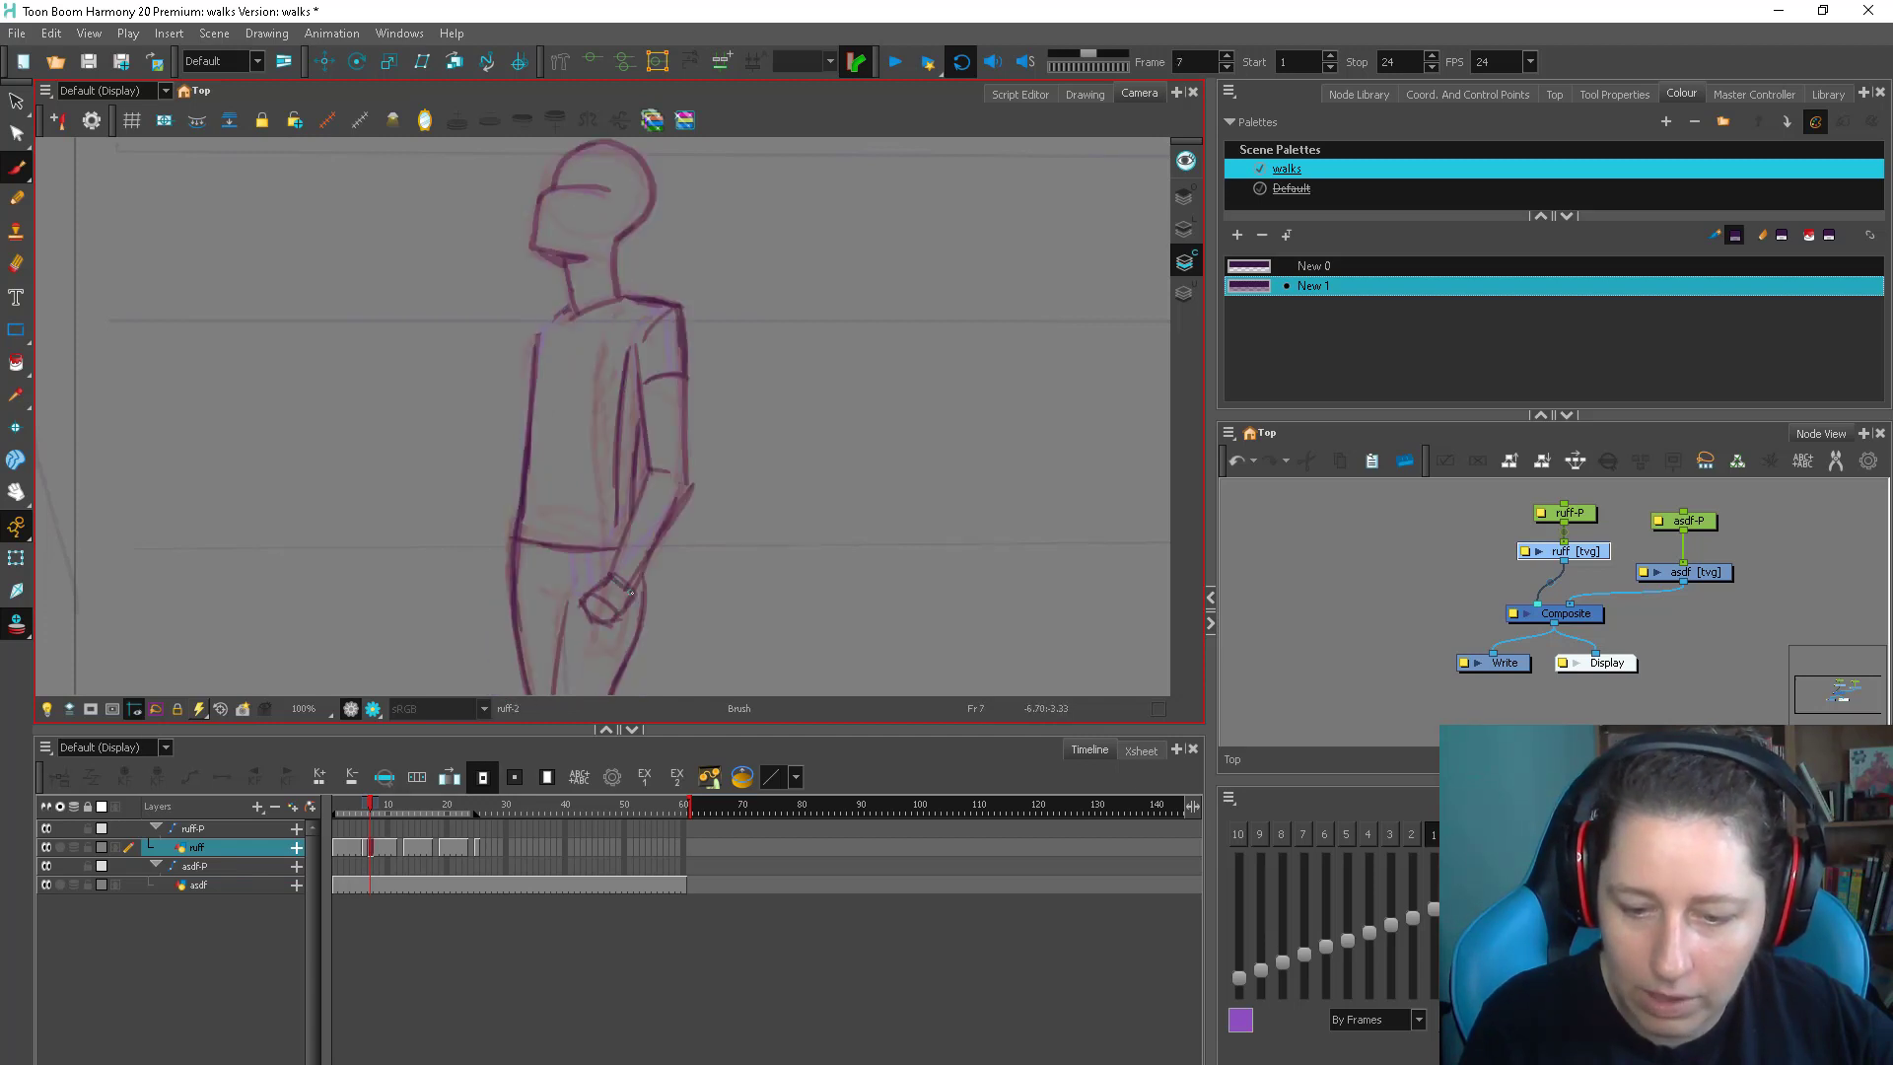
pyautogui.press(',')
pyautogui.press('.')
pyautogui.press(',')
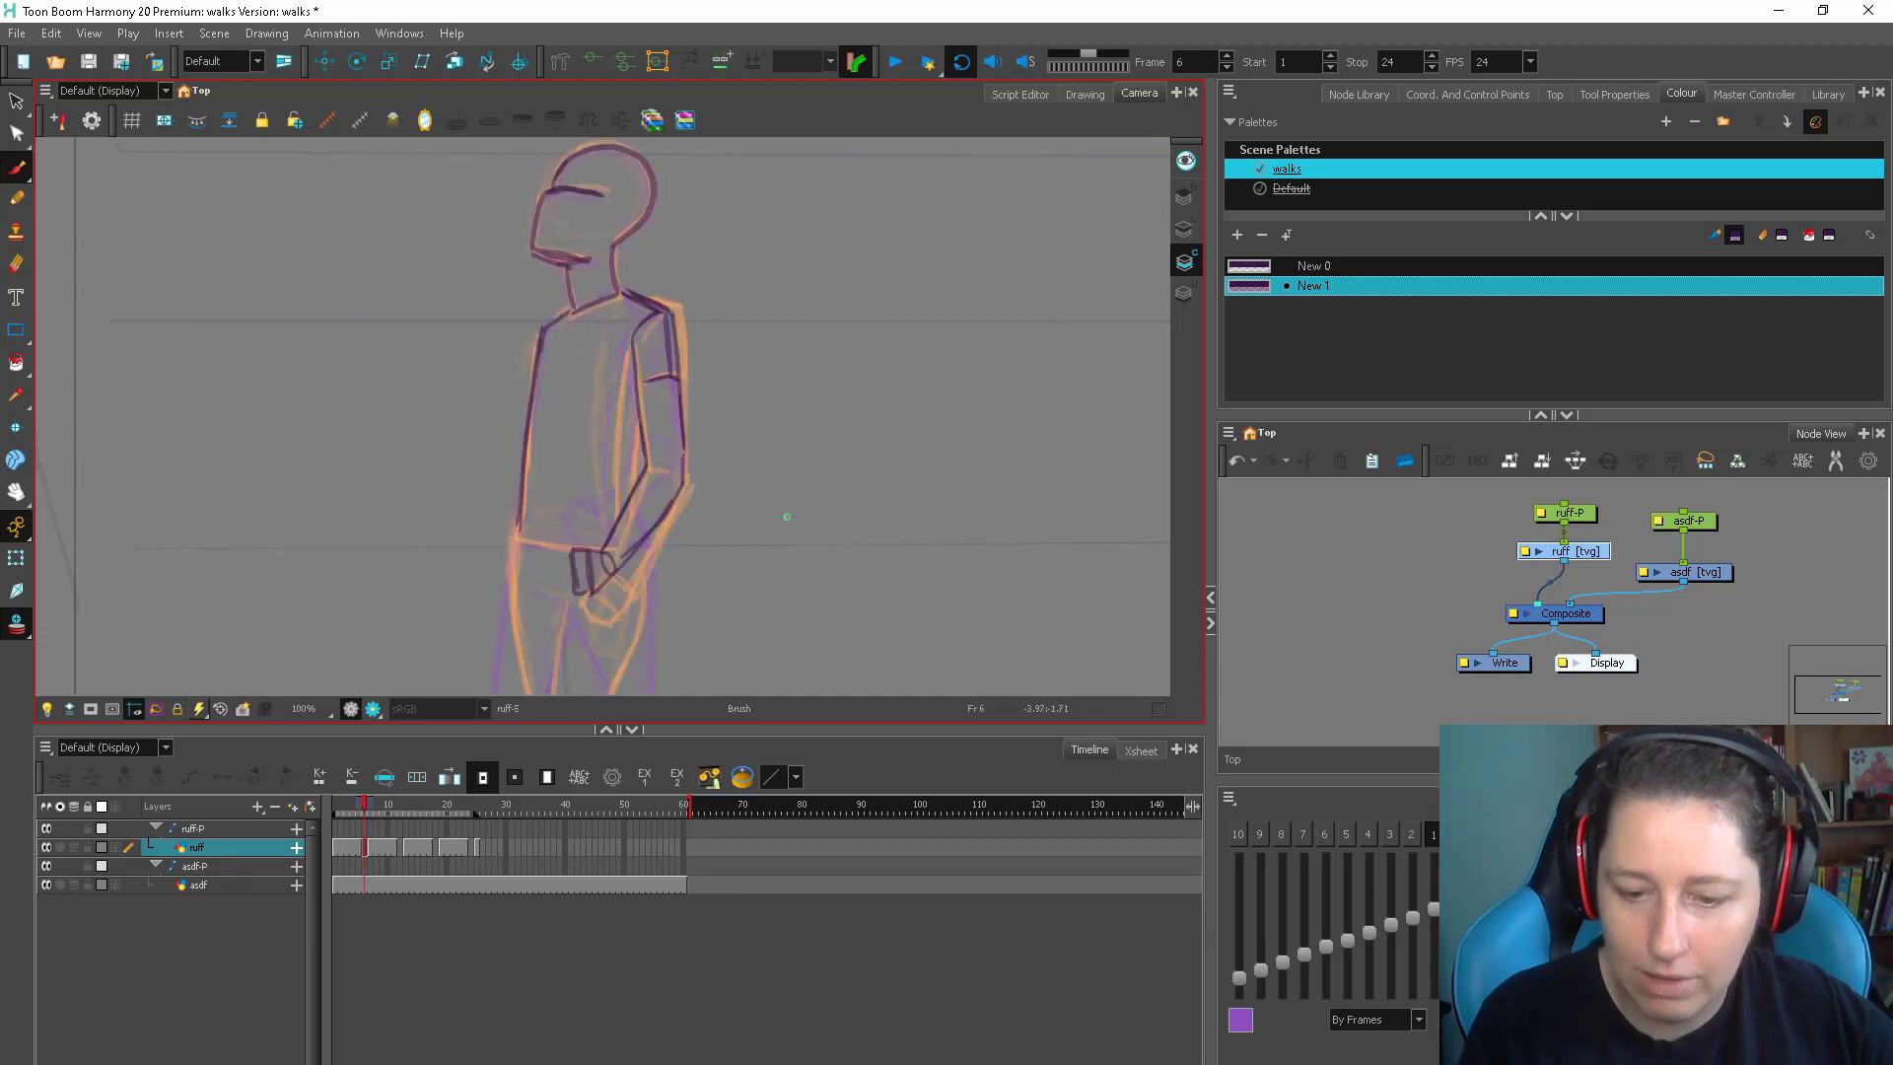
pyautogui.press('.')
pyautogui.press(',')
pyautogui.press(',')
pyautogui.press(',')
pyautogui.press('.')
pyautogui.press('.')
pyautogui.press(',')
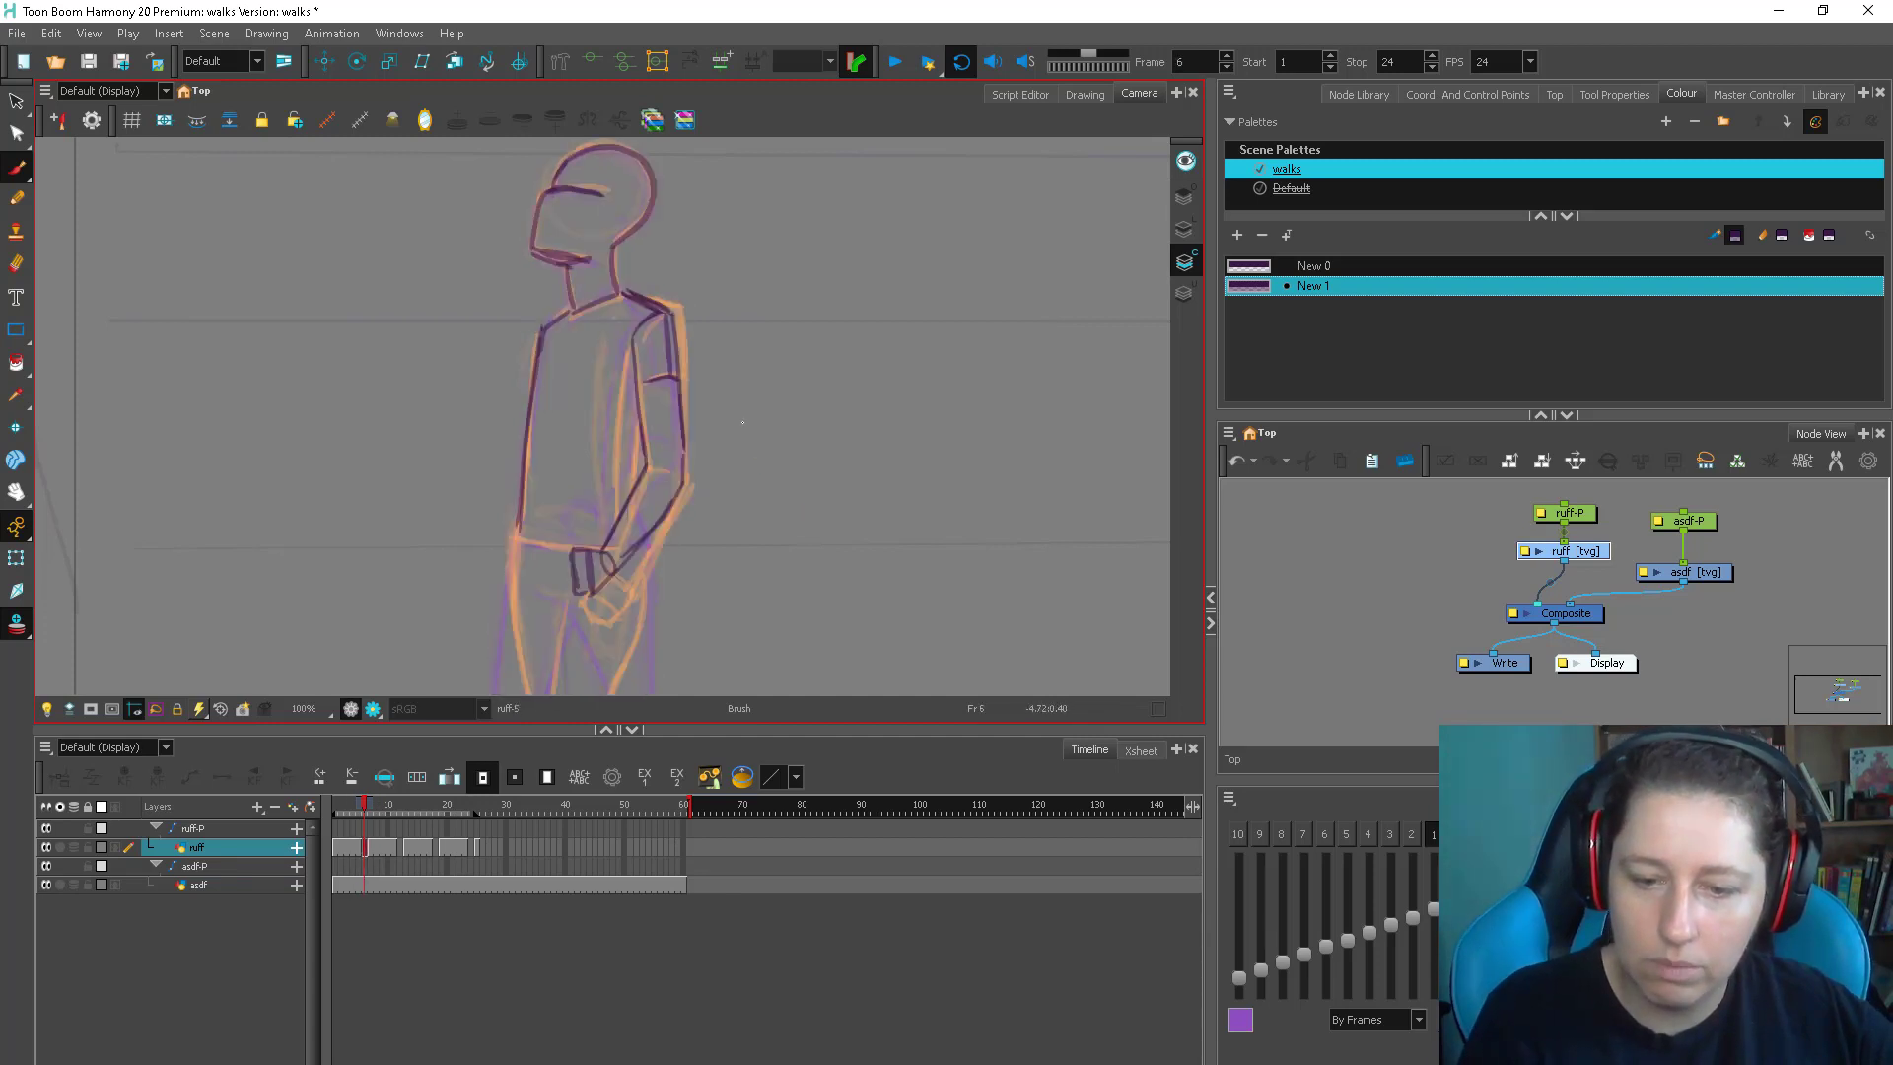
pyautogui.press(',')
# Flip through frames 4 to 7 to compare the leg poses around frame 6
pyautogui.moveTo(651, 538); pyautogui.dragTo(621, 276)
pyautogui.press('2')
pyautogui.moveTo(644, 455); pyautogui.dragTo(651, 551)
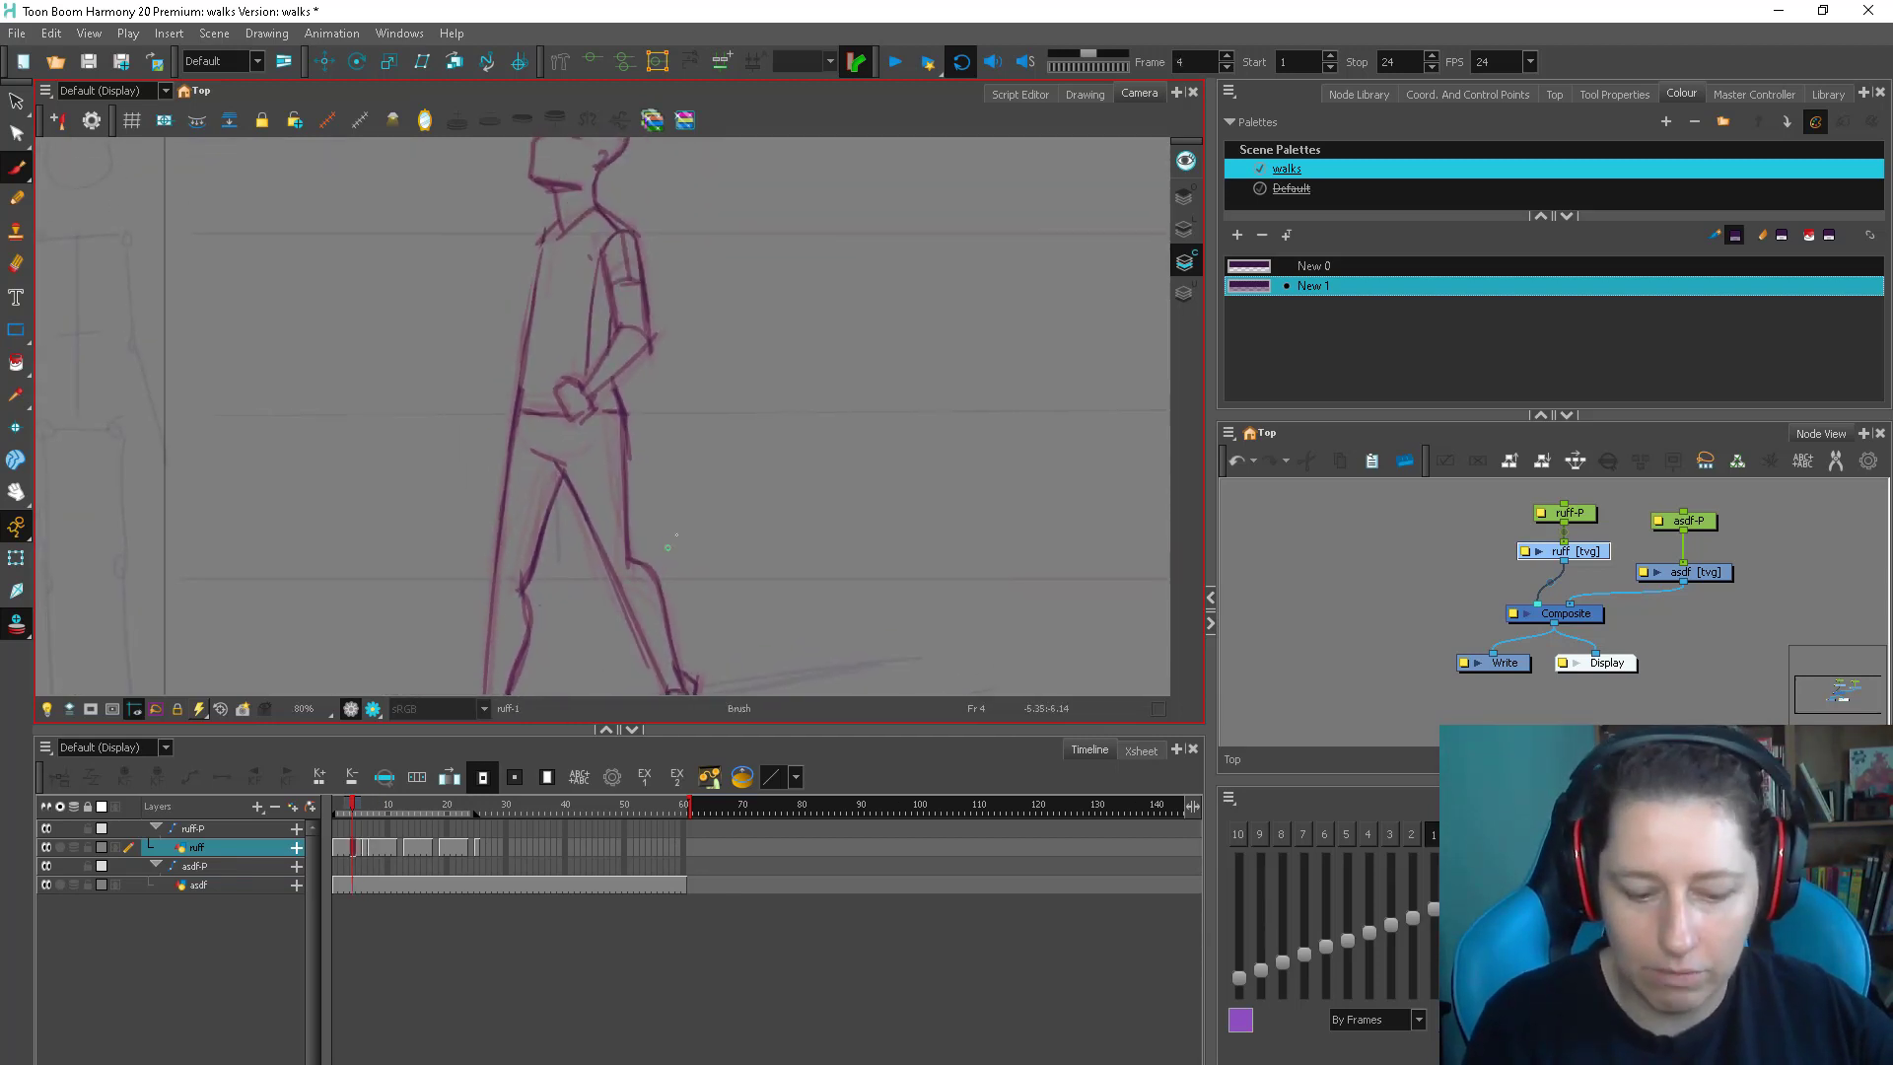
pyautogui.press('.')
pyautogui.press('.')
pyautogui.press('.')
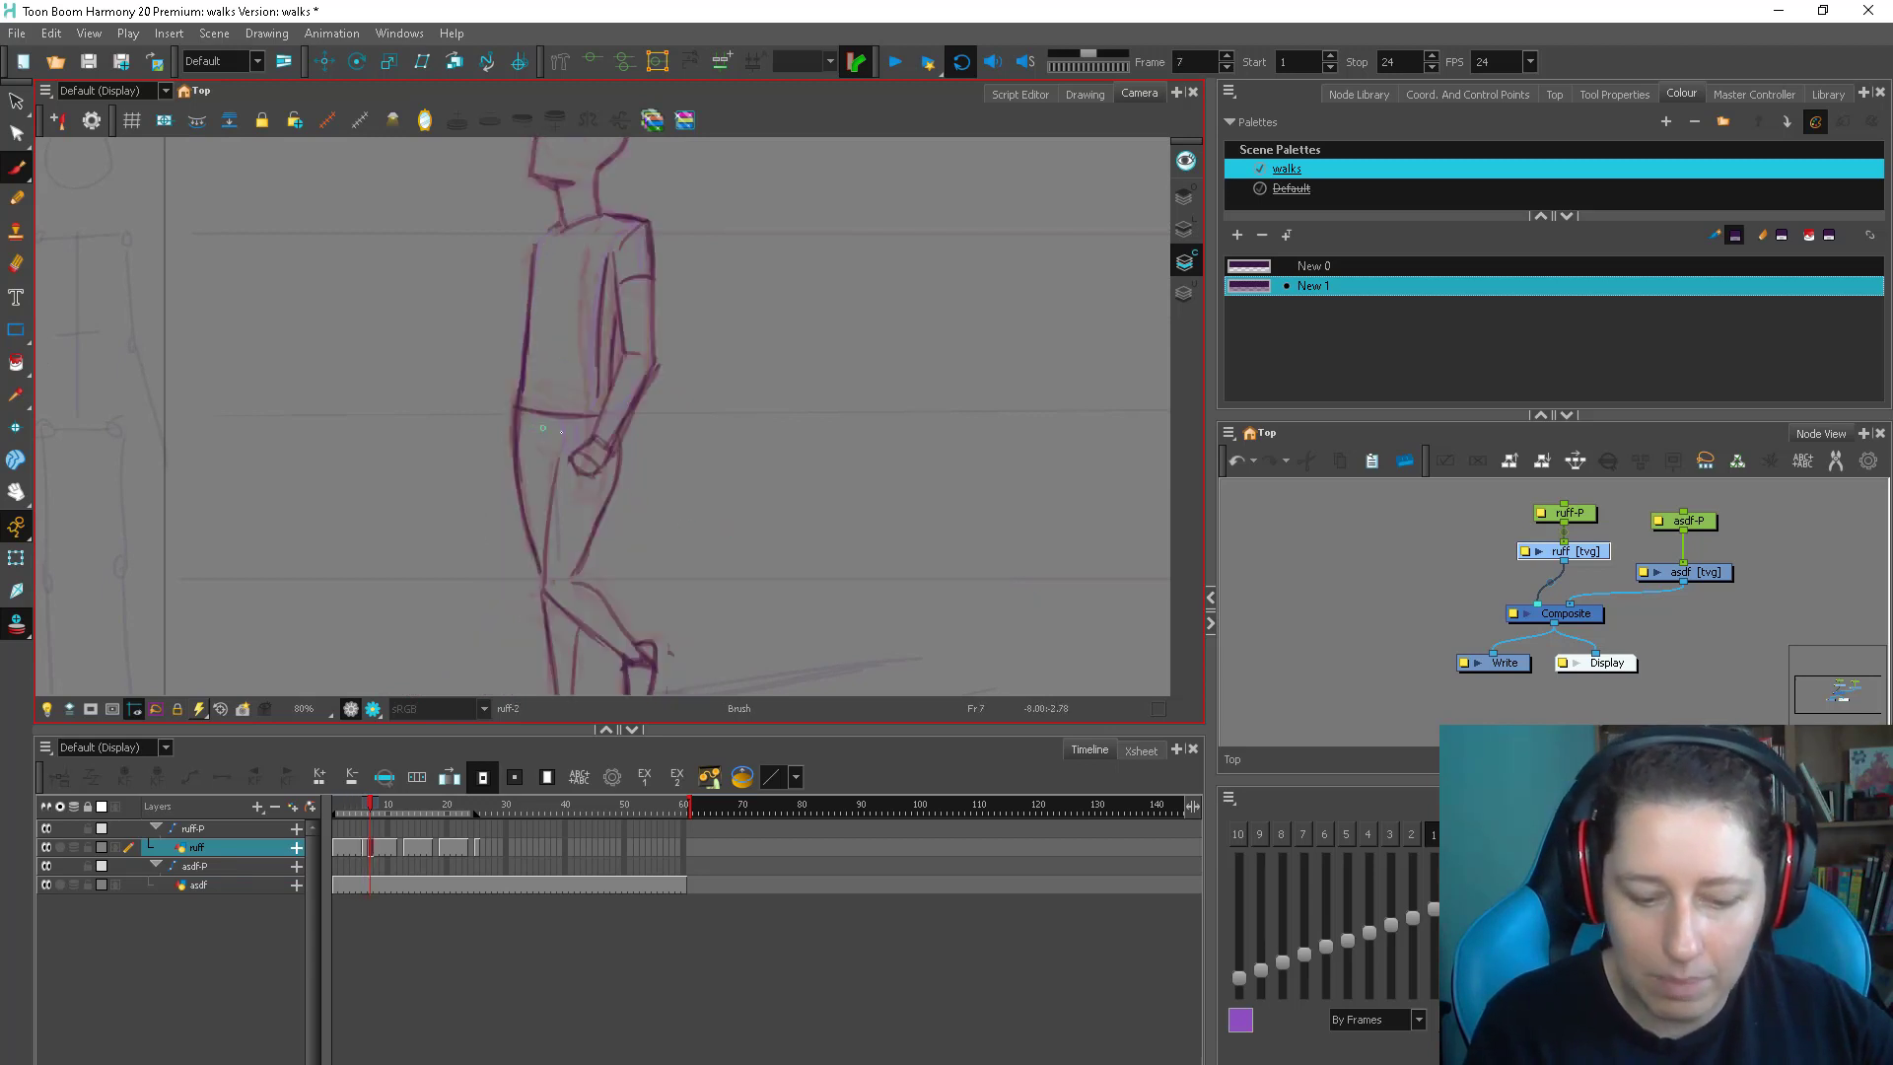
pyautogui.press(',')
pyautogui.press('1')
pyautogui.press('1')
# Draw the front edge of the leading leg from hip to ankle on frame 6, between the neighbouring leg positions
pyautogui.moveTo(612, 611)
pyautogui.mouseDown()
pyautogui.moveTo(586, 380)
pyautogui.moveTo(520, 405)
pyautogui.mouseUp()
pyautogui.hotkey('alt', 'e')
pyautogui.rightClick(720, 338)
pyautogui.click(646, 390)
pyautogui.press('2')
pyautogui.press('2')
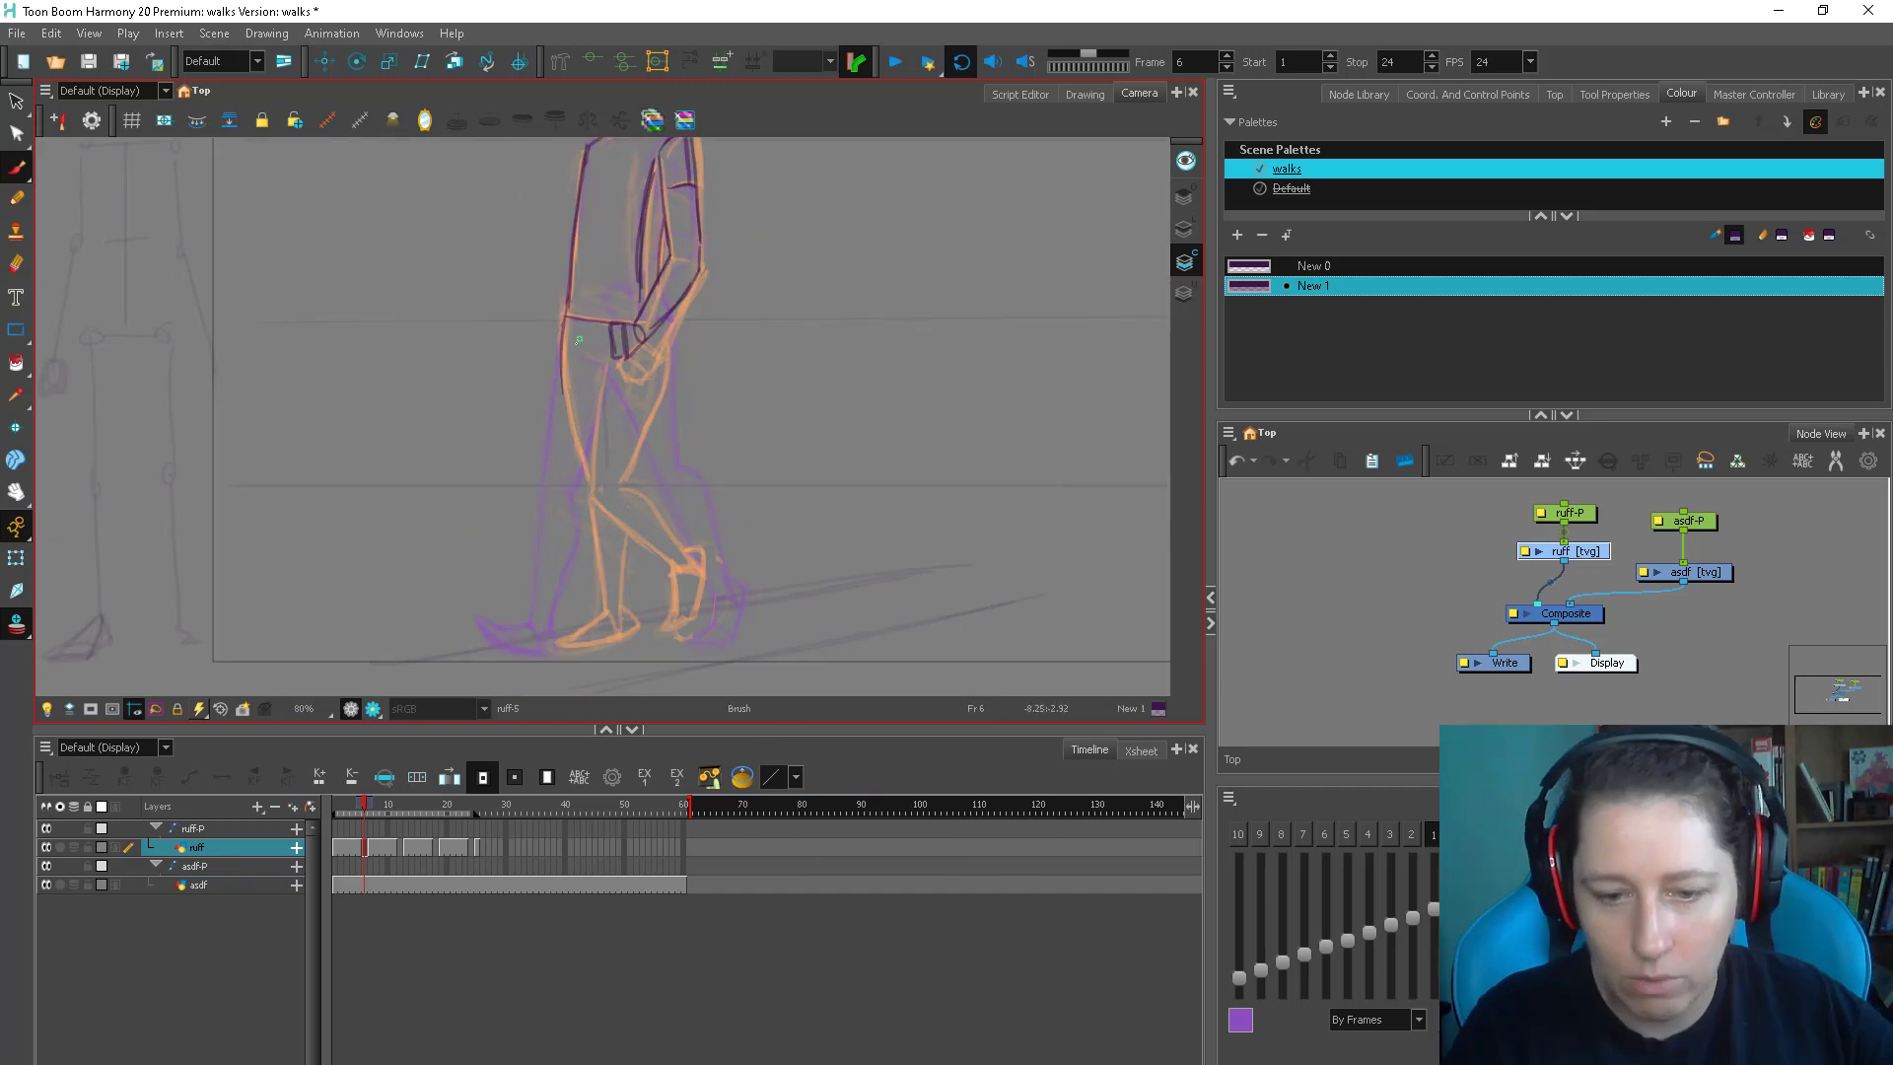
pyautogui.moveTo(565, 331)
pyautogui.mouseDown()
pyautogui.moveTo(560, 500)
pyautogui.moveTo(573, 316)
pyautogui.mouseUp()
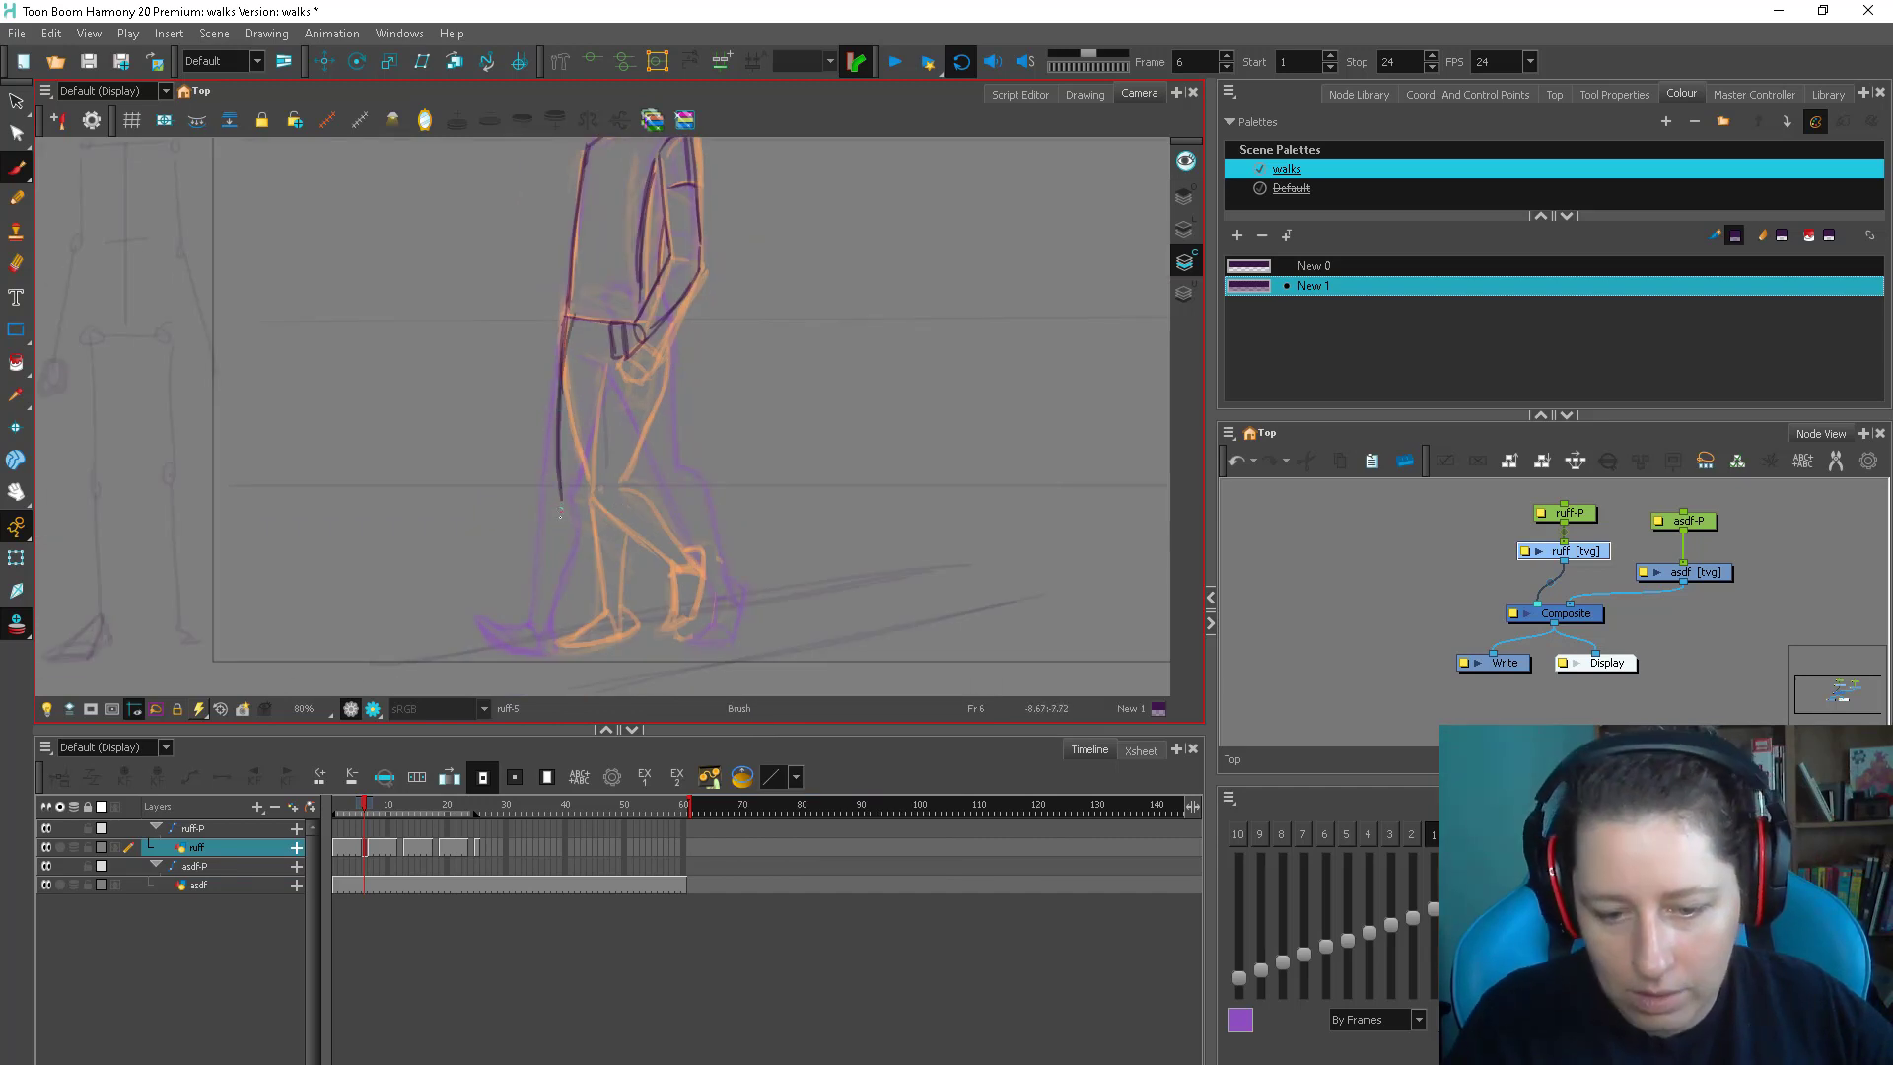
pyautogui.moveTo(560, 489)
pyautogui.mouseDown()
pyautogui.moveTo(561, 581)
pyautogui.moveTo(623, 602)
pyautogui.mouseUp()
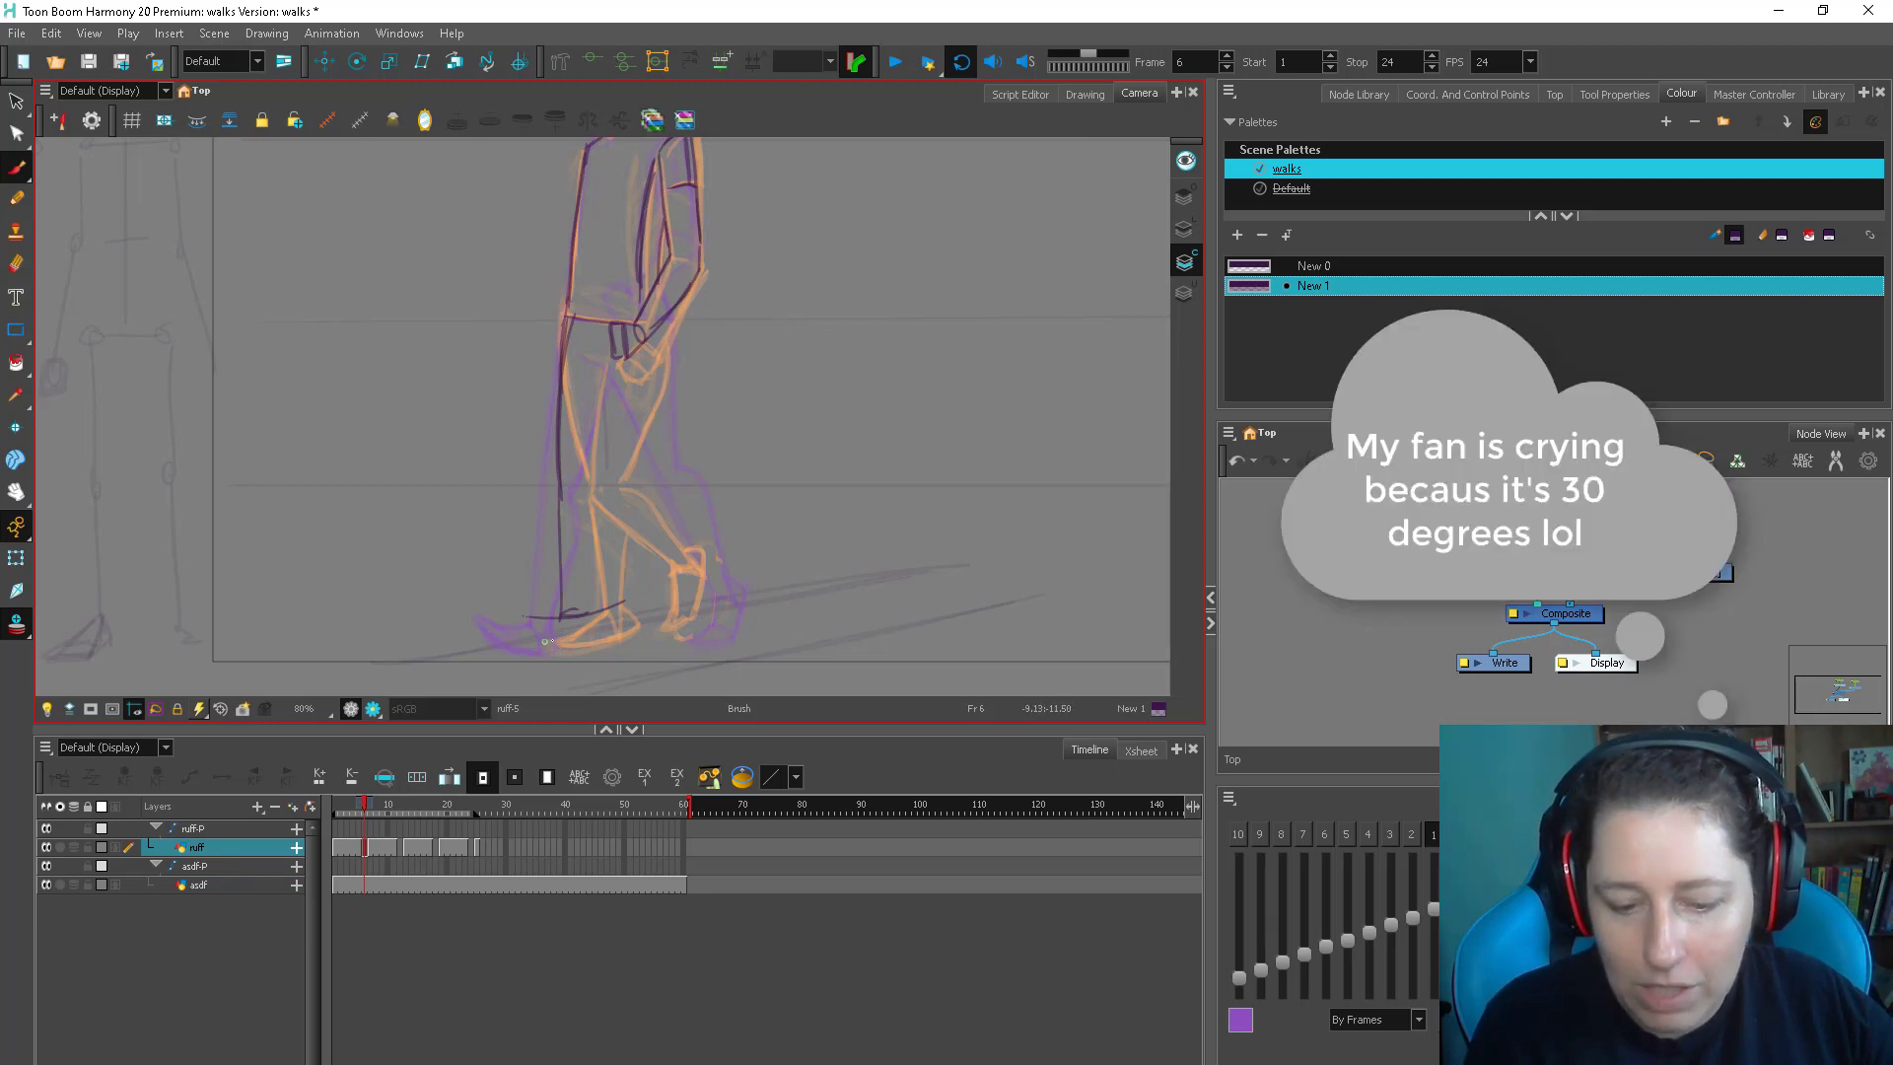
# Draw the calf, back of the knee and foot of the leading leg on frame 6, comparing against frame 5
pyautogui.moveTo(600, 642)
pyautogui.mouseDown()
pyautogui.moveTo(539, 658)
pyautogui.moveTo(576, 652)
pyautogui.mouseUp()
pyautogui.moveTo(586, 483); pyautogui.dragTo(589, 615)
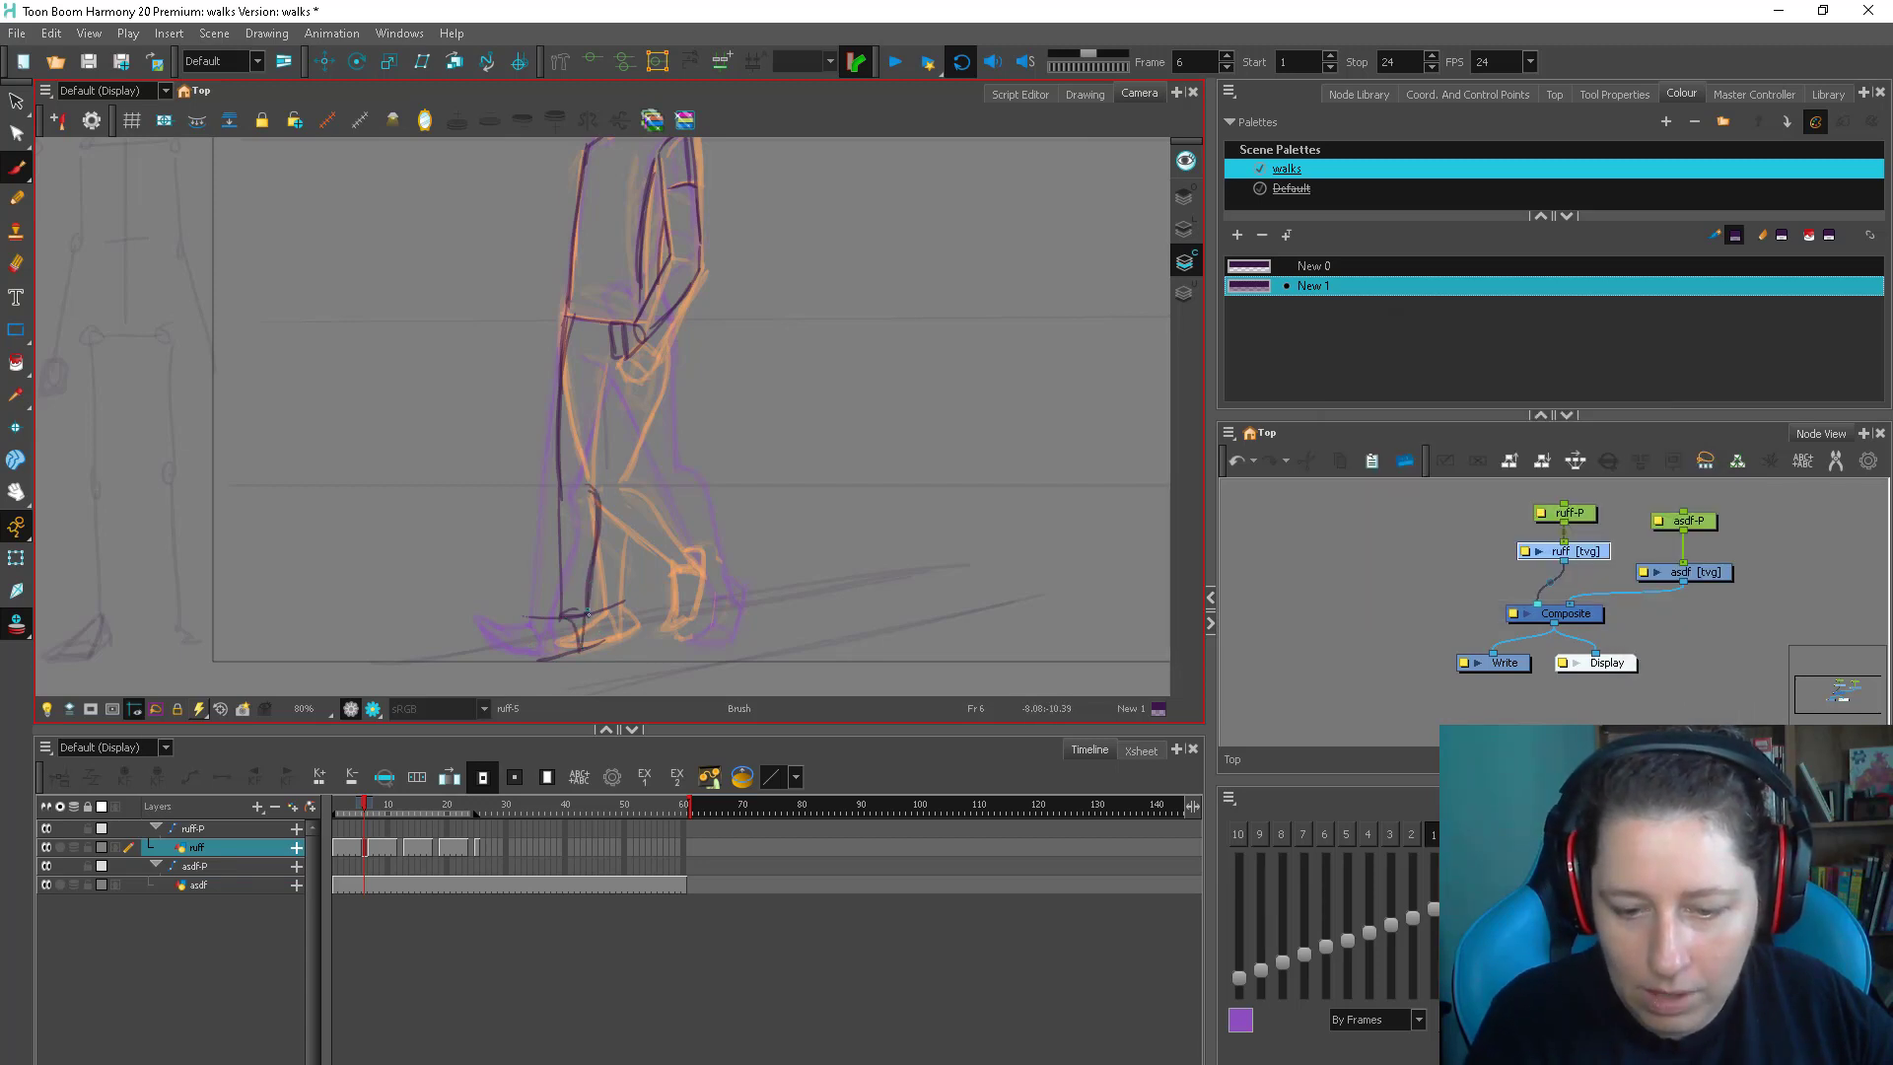
pyautogui.moveTo(596, 471); pyautogui.dragTo(603, 440)
pyautogui.moveTo(596, 538); pyautogui.dragTo(586, 617)
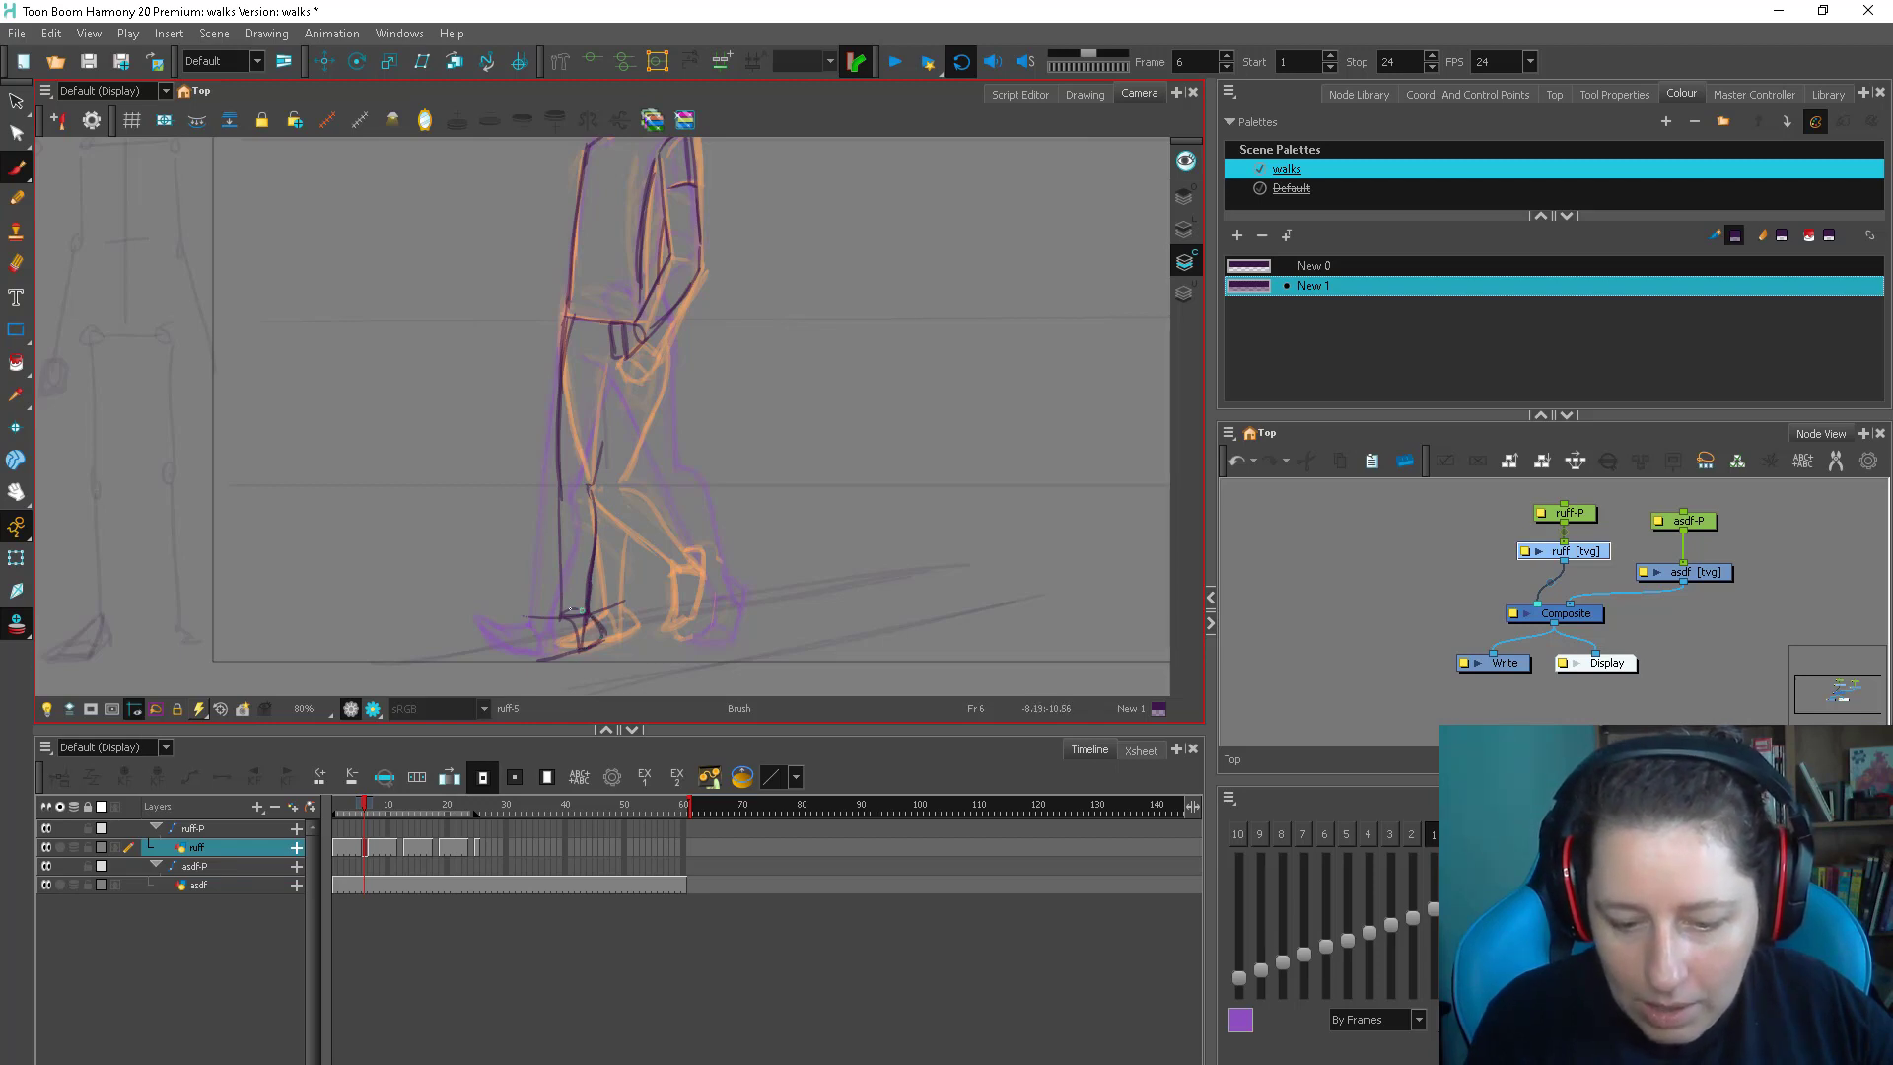
pyautogui.moveTo(554, 627)
pyautogui.mouseDown()
pyautogui.moveTo(530, 648)
pyautogui.moveTo(552, 658)
pyautogui.moveTo(522, 660)
pyautogui.mouseUp()
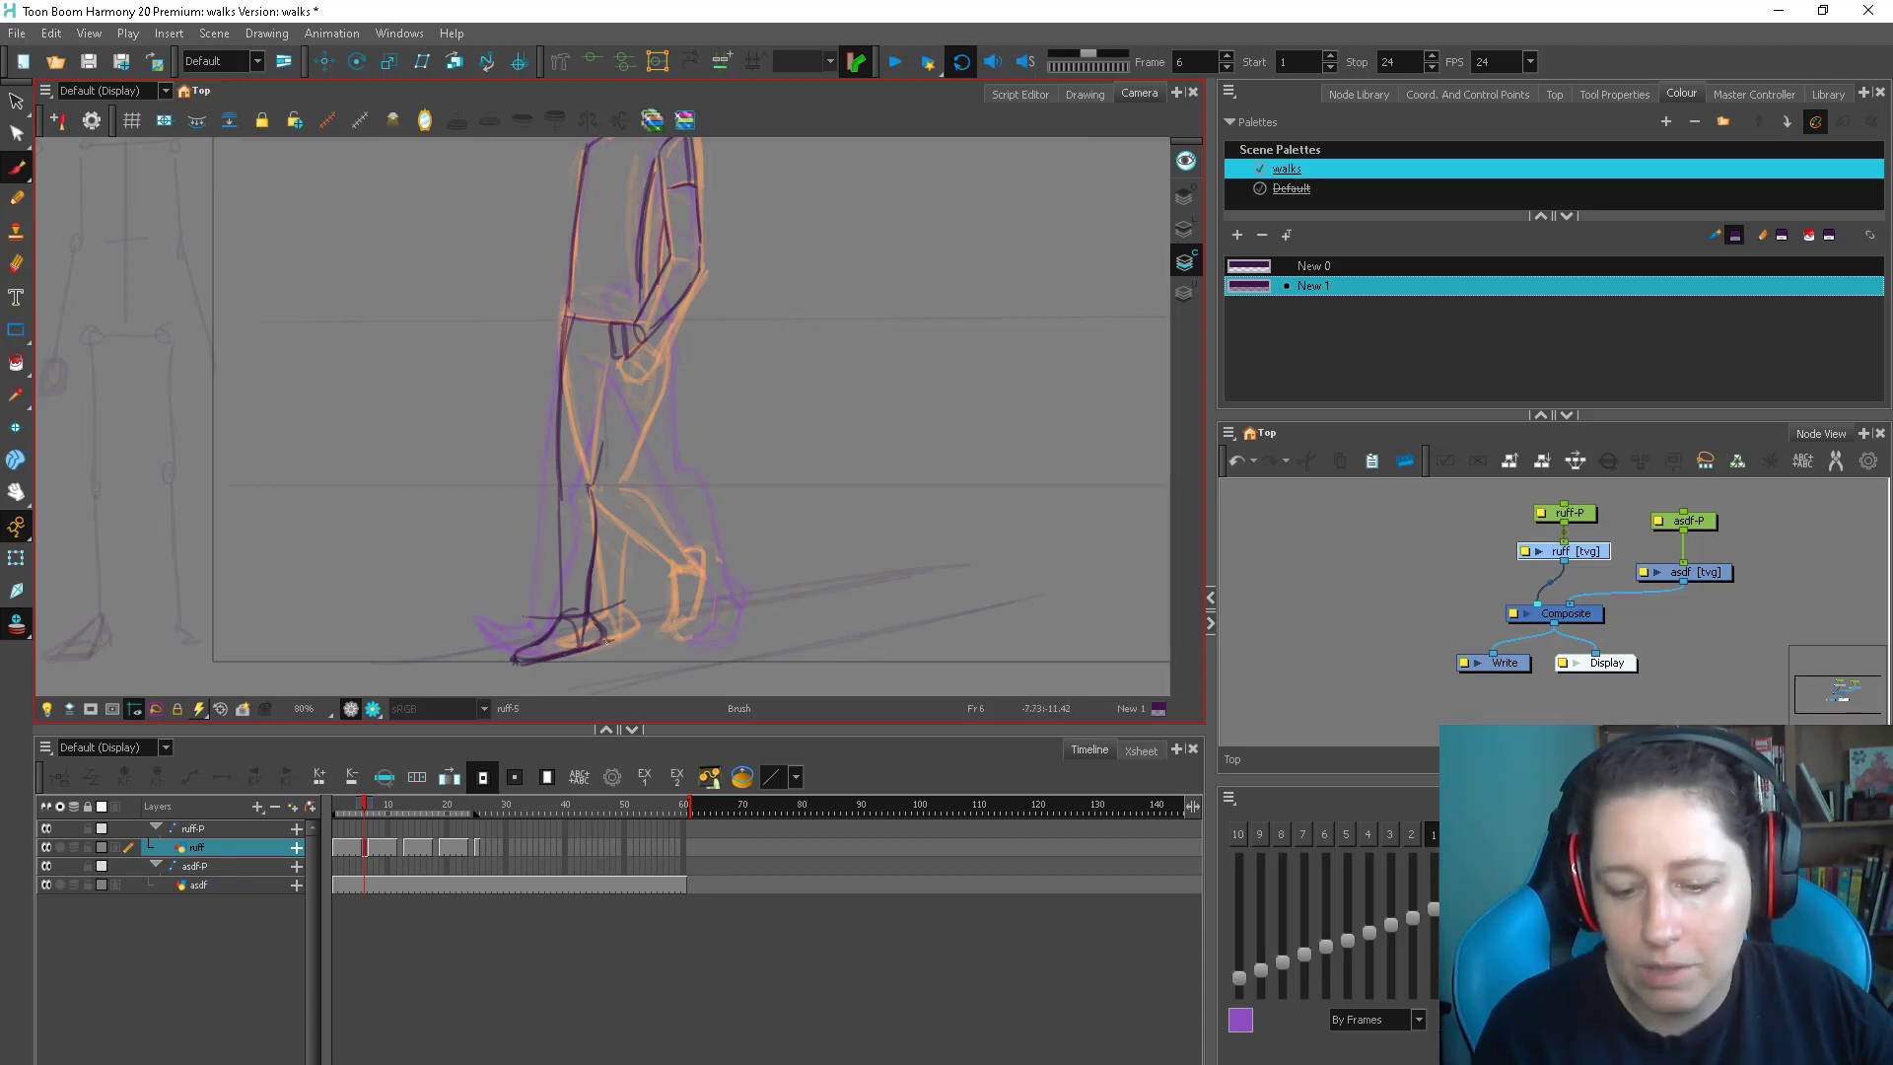
pyautogui.press(',')
pyautogui.press('.')
pyautogui.press(',')
pyautogui.press('.')
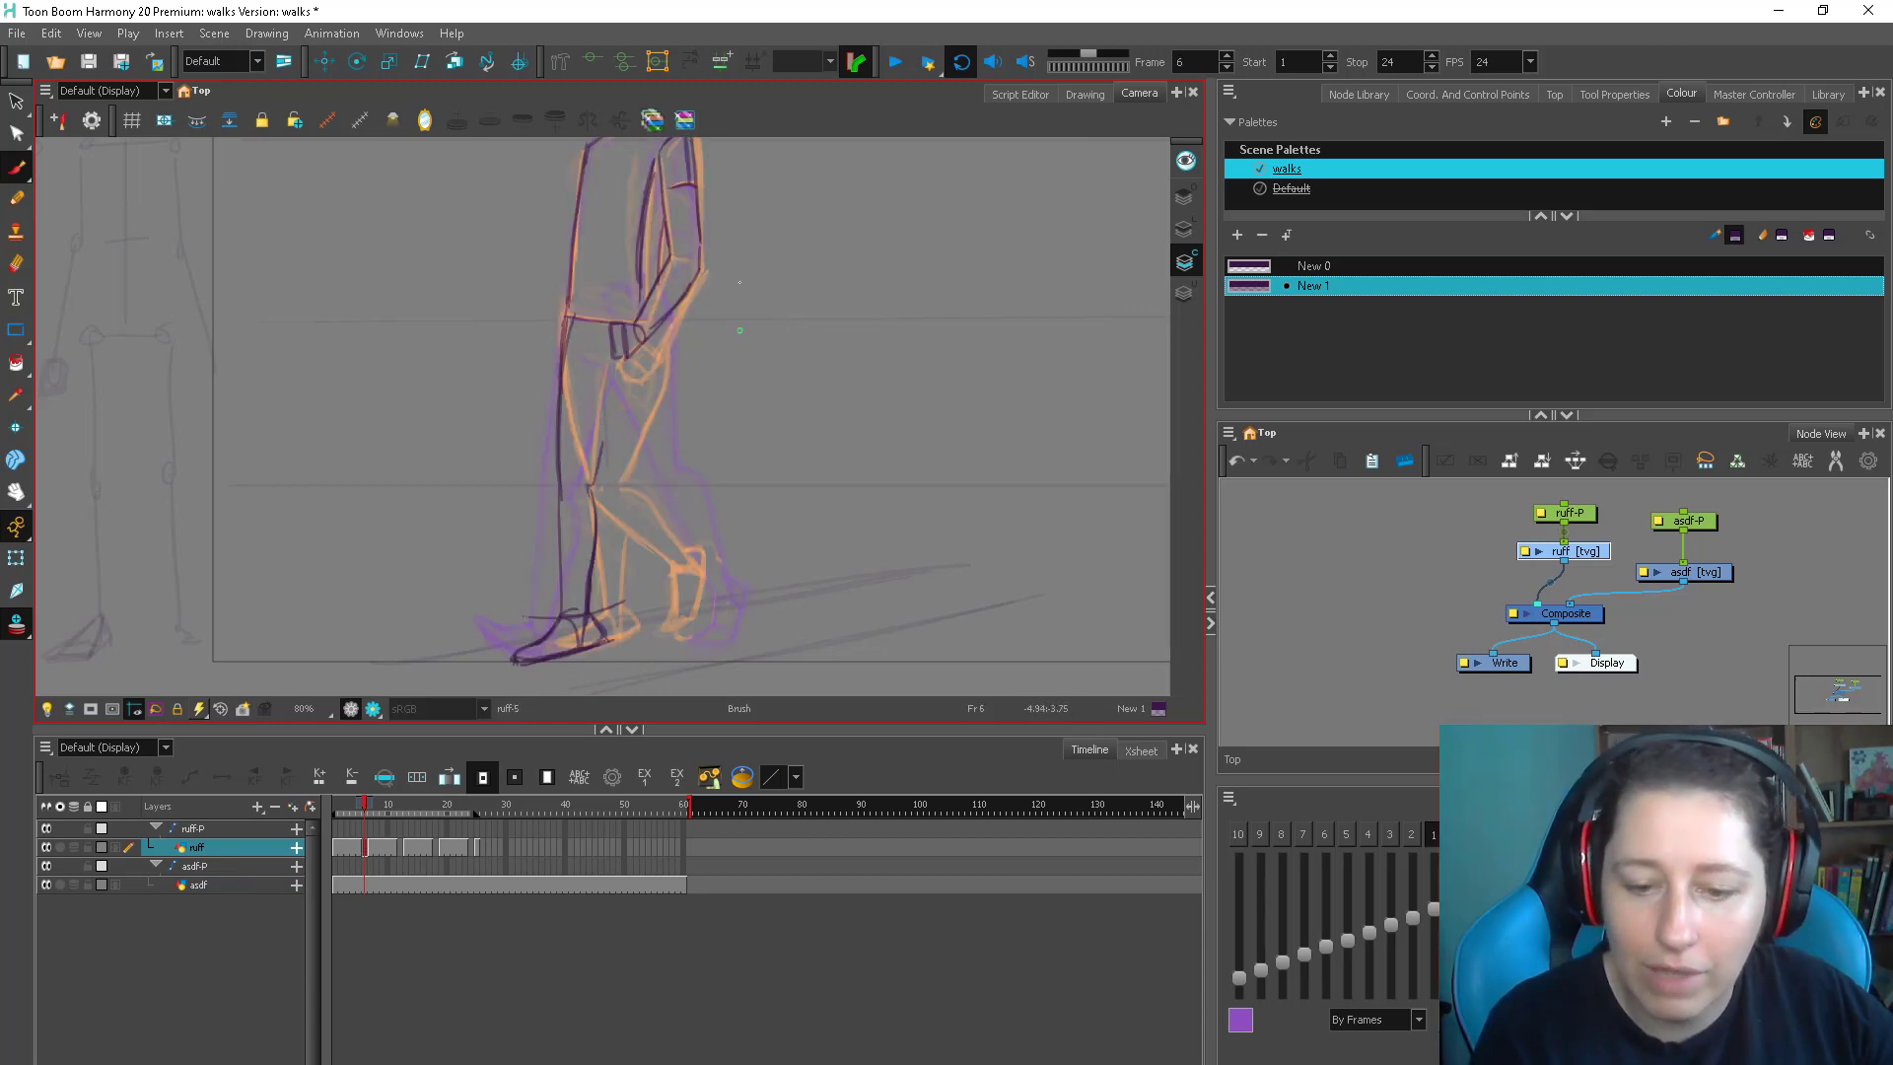
# Draw the crotch line and the trailing leg's thigh, shin and calf on frame 6
pyautogui.moveTo(676, 388)
pyautogui.mouseDown()
pyautogui.moveTo(637, 357)
pyautogui.moveTo(602, 385)
pyautogui.mouseUp()
pyautogui.moveTo(537, 378); pyautogui.dragTo(537, 500)
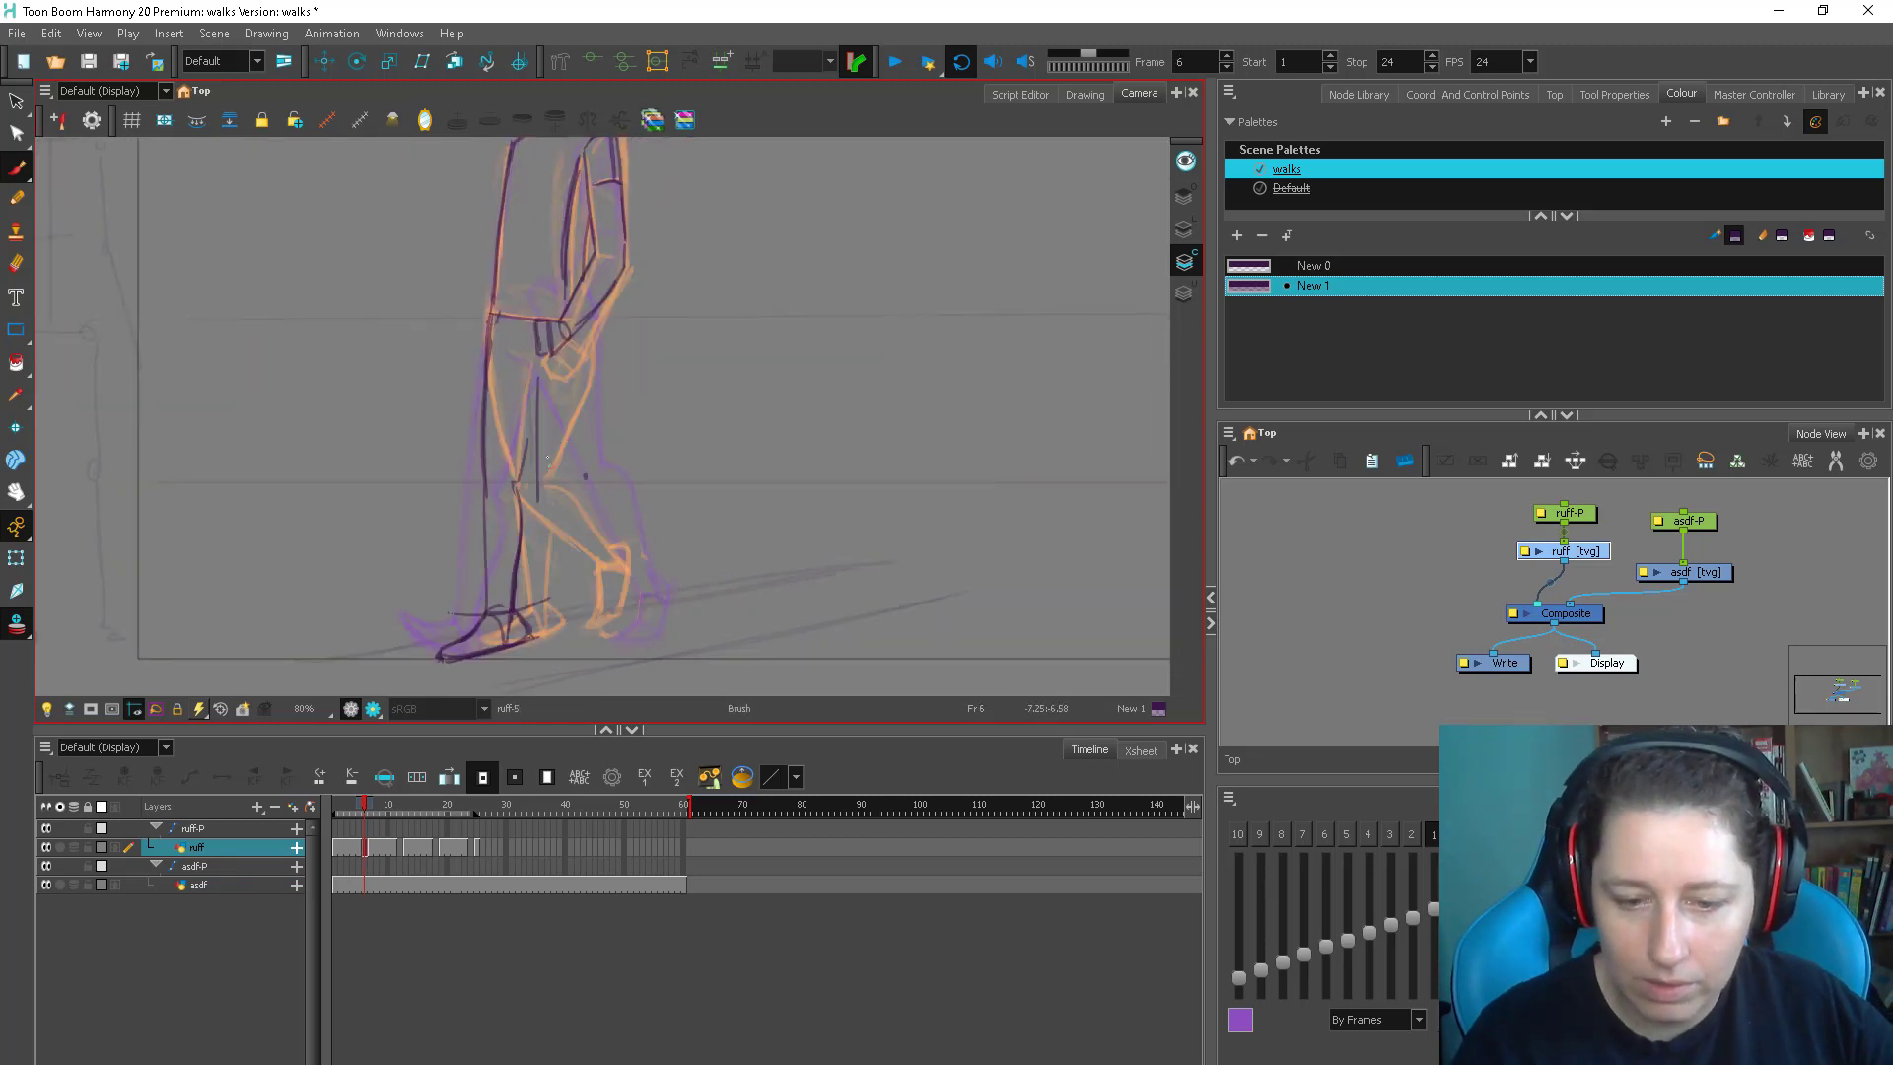
pyautogui.hotkey('ctrl', 'z')
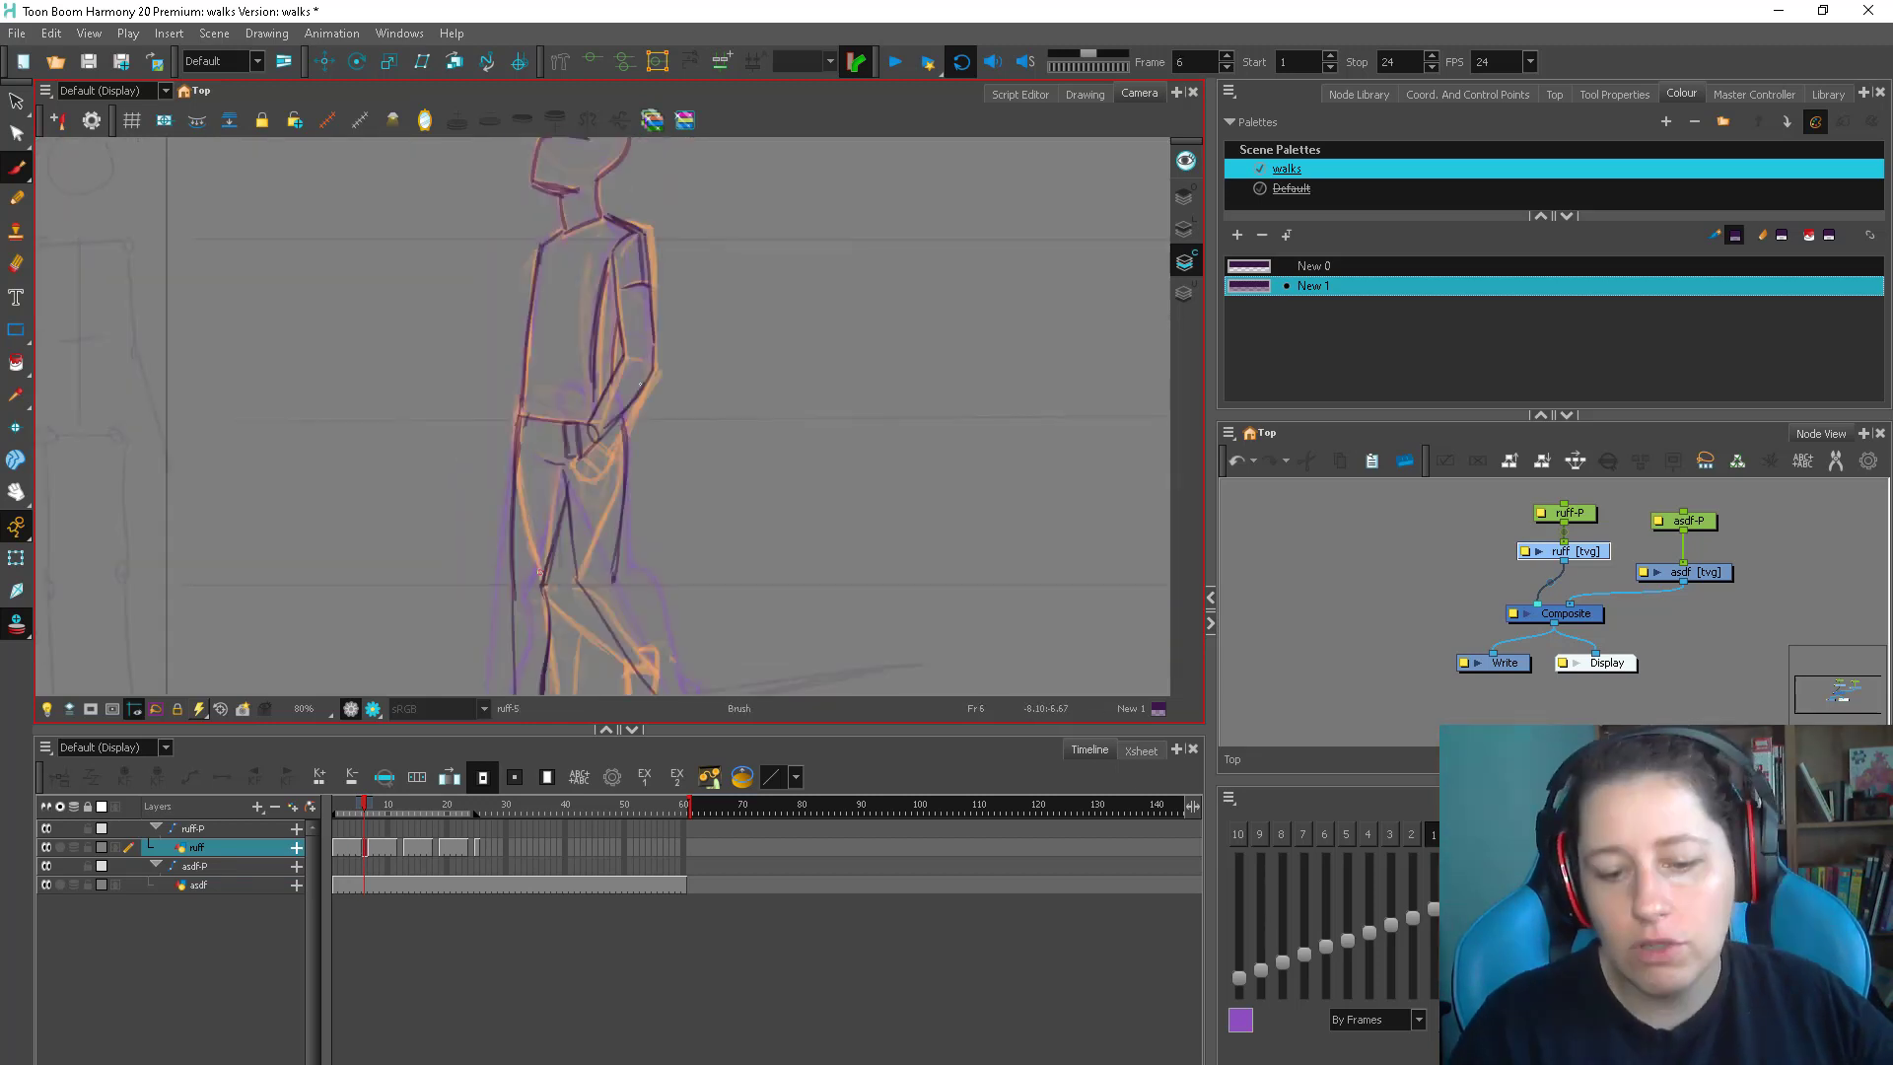
pyautogui.press(',')
pyautogui.press('.')
pyautogui.moveTo(646, 549)
pyautogui.mouseDown()
pyautogui.moveTo(590, 466)
pyautogui.moveTo(636, 566)
pyautogui.mouseUp()
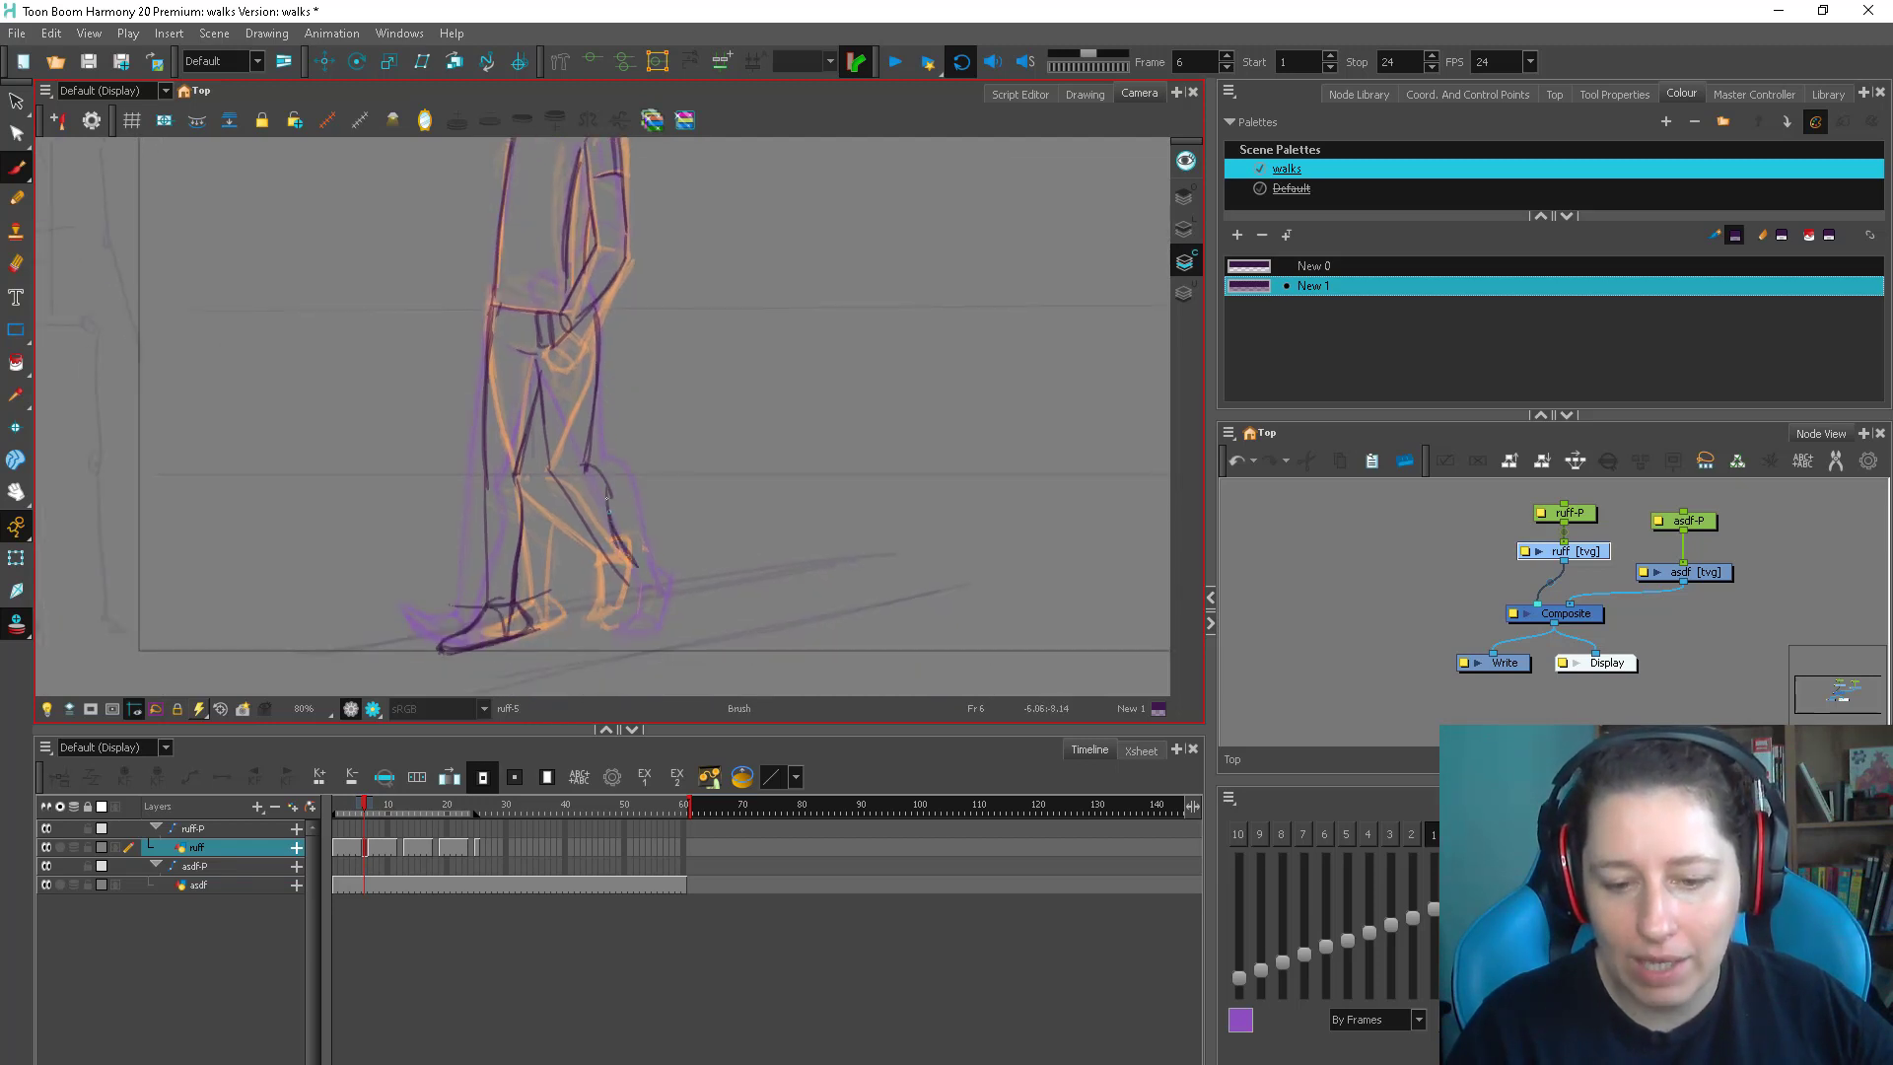
pyautogui.moveTo(586, 464); pyautogui.dragTo(610, 496)
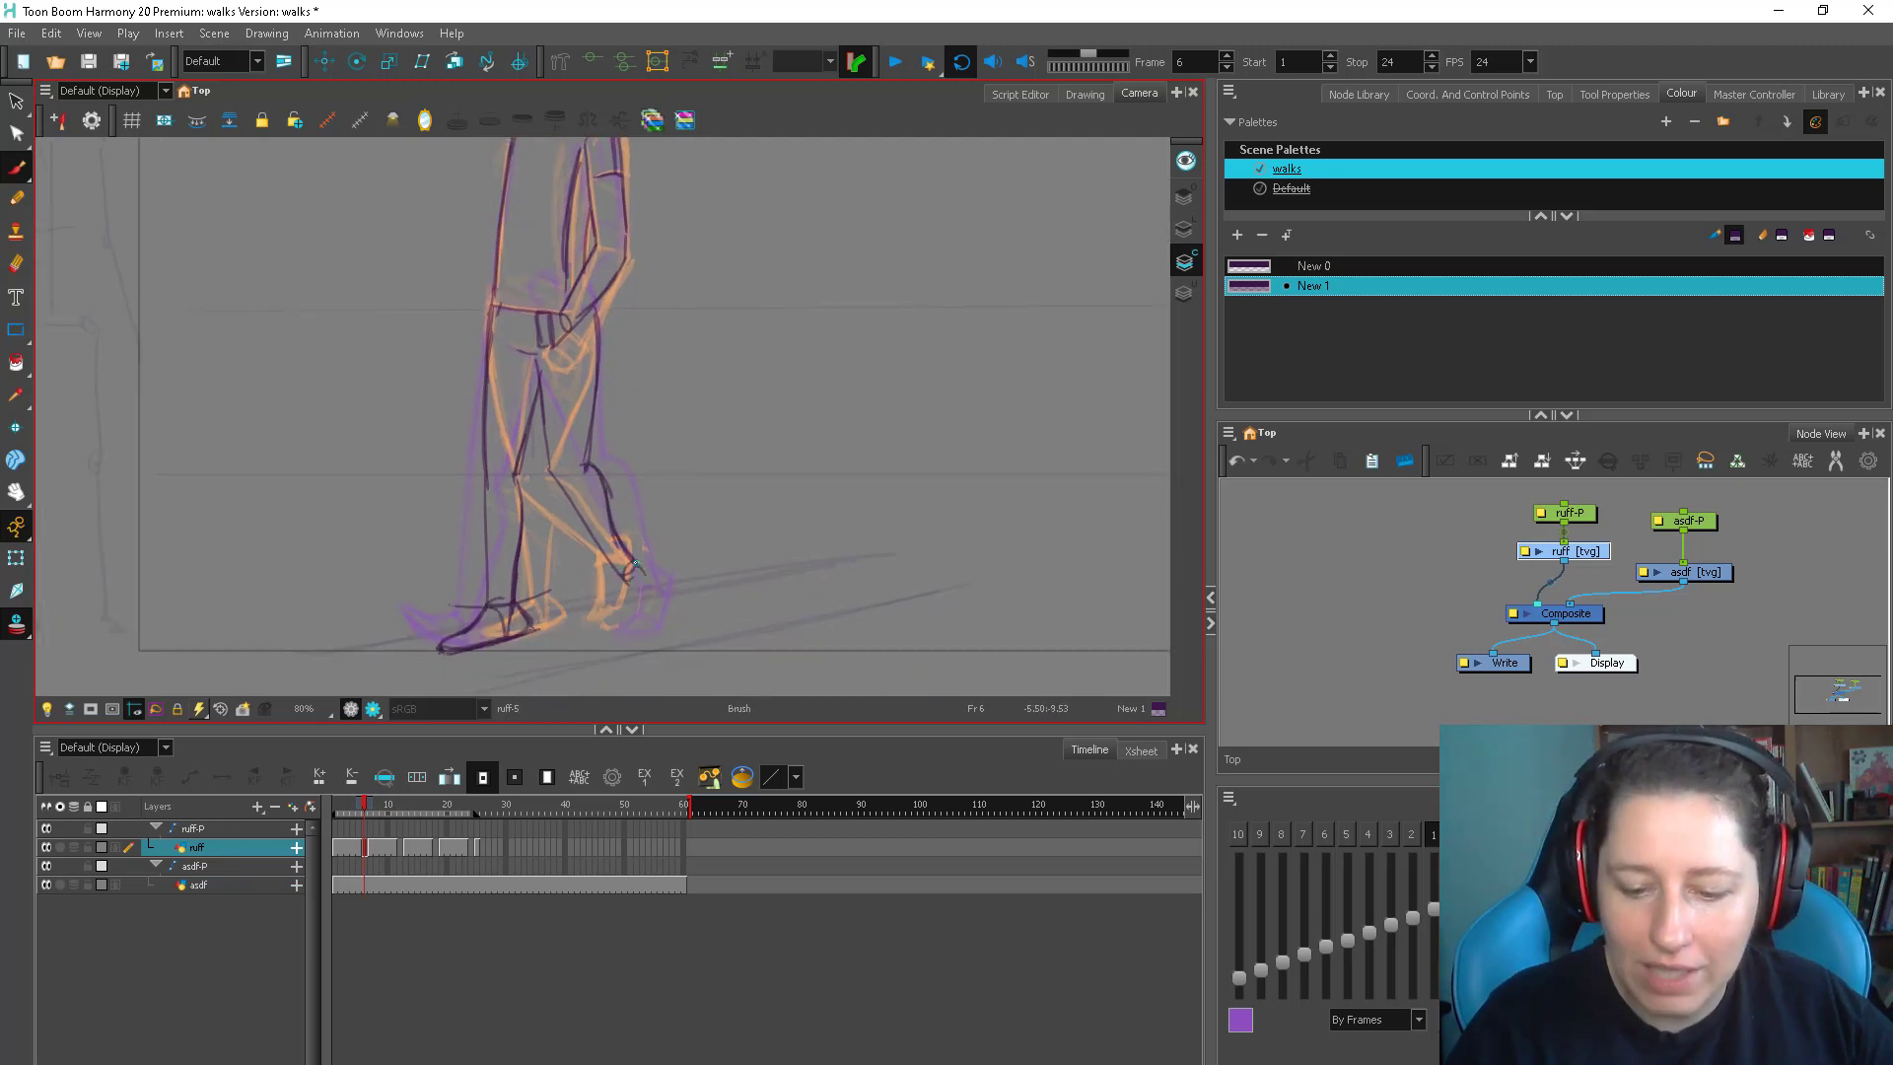
# Draw the trailing leg's ankle and foot on frame 6, flipping against frame 5
pyautogui.moveTo(636, 563)
pyautogui.mouseDown()
pyautogui.moveTo(629, 617)
pyautogui.moveTo(617, 574)
pyautogui.moveTo(627, 638)
pyautogui.moveTo(647, 558)
pyautogui.mouseUp()
pyautogui.press(',')
pyautogui.press('.')
pyautogui.hotkey('alt', 'b')
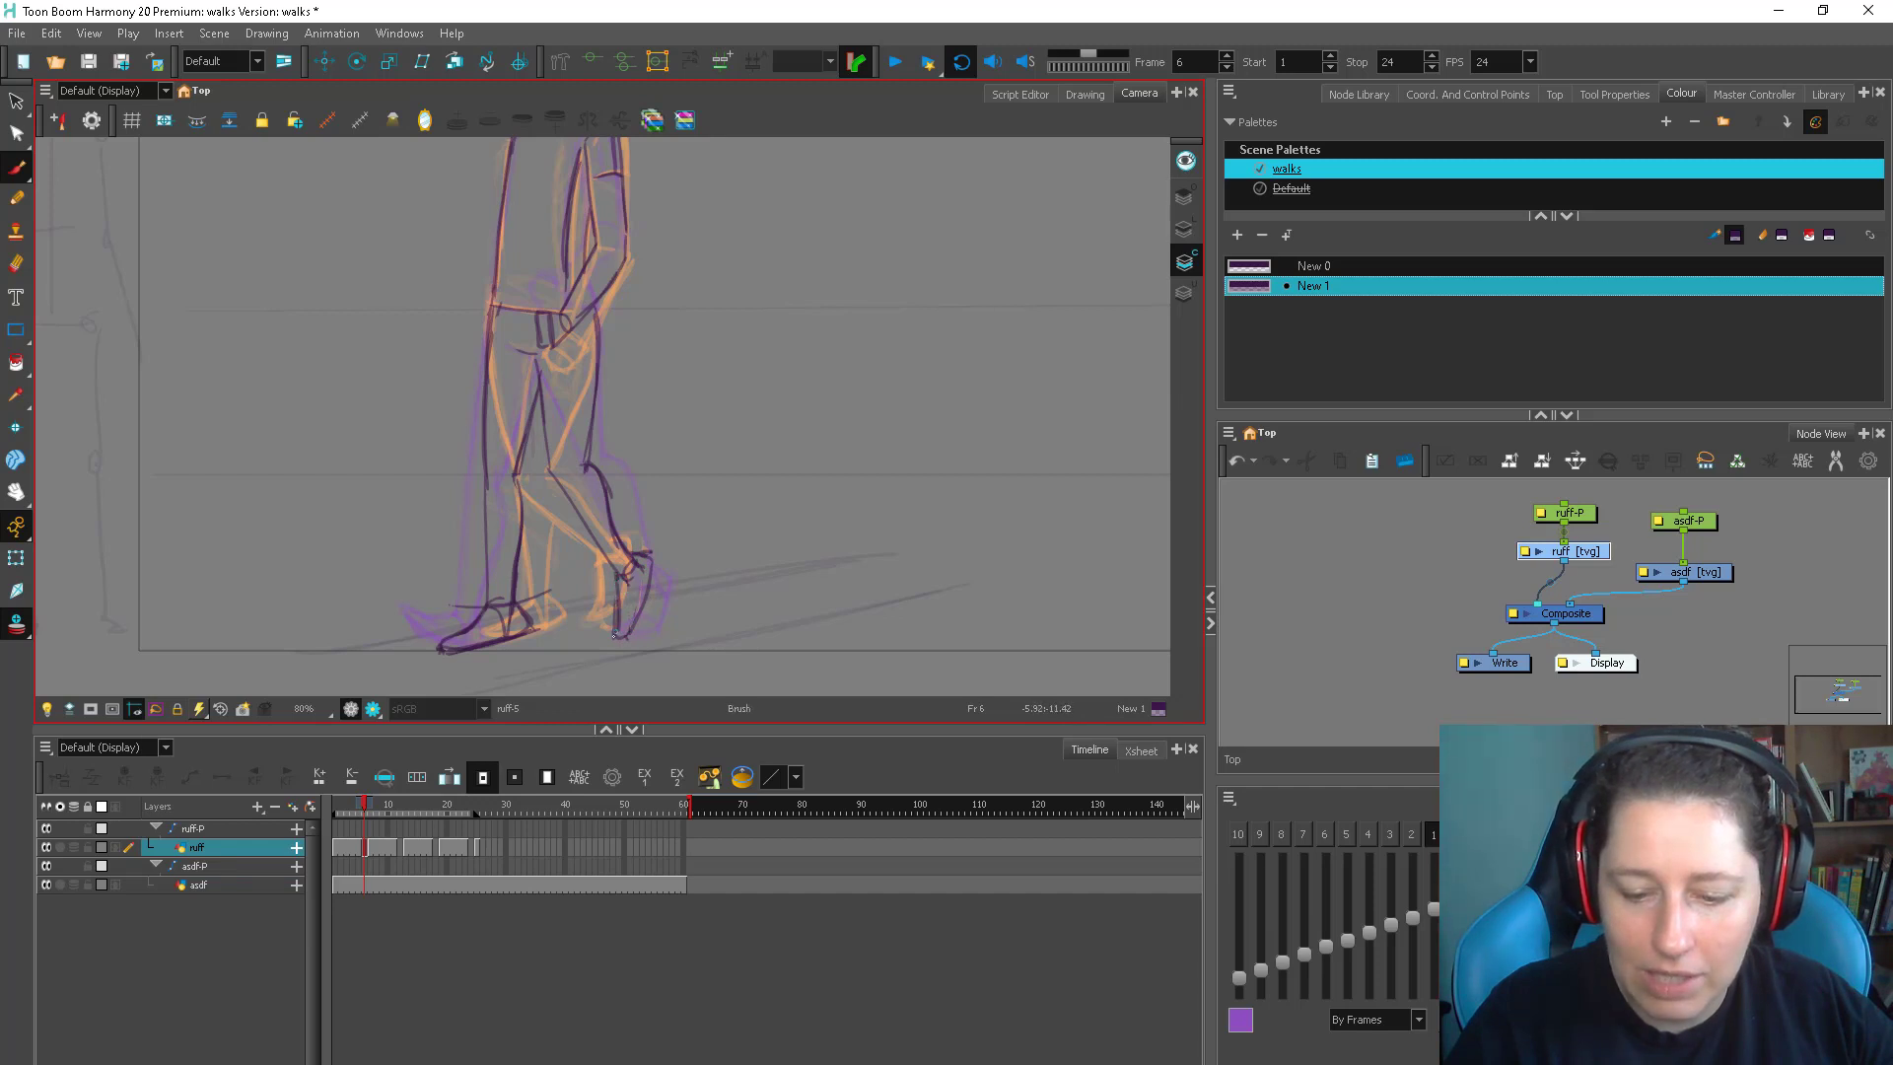
pyautogui.press(',')
pyautogui.press('.')
pyautogui.press(',')
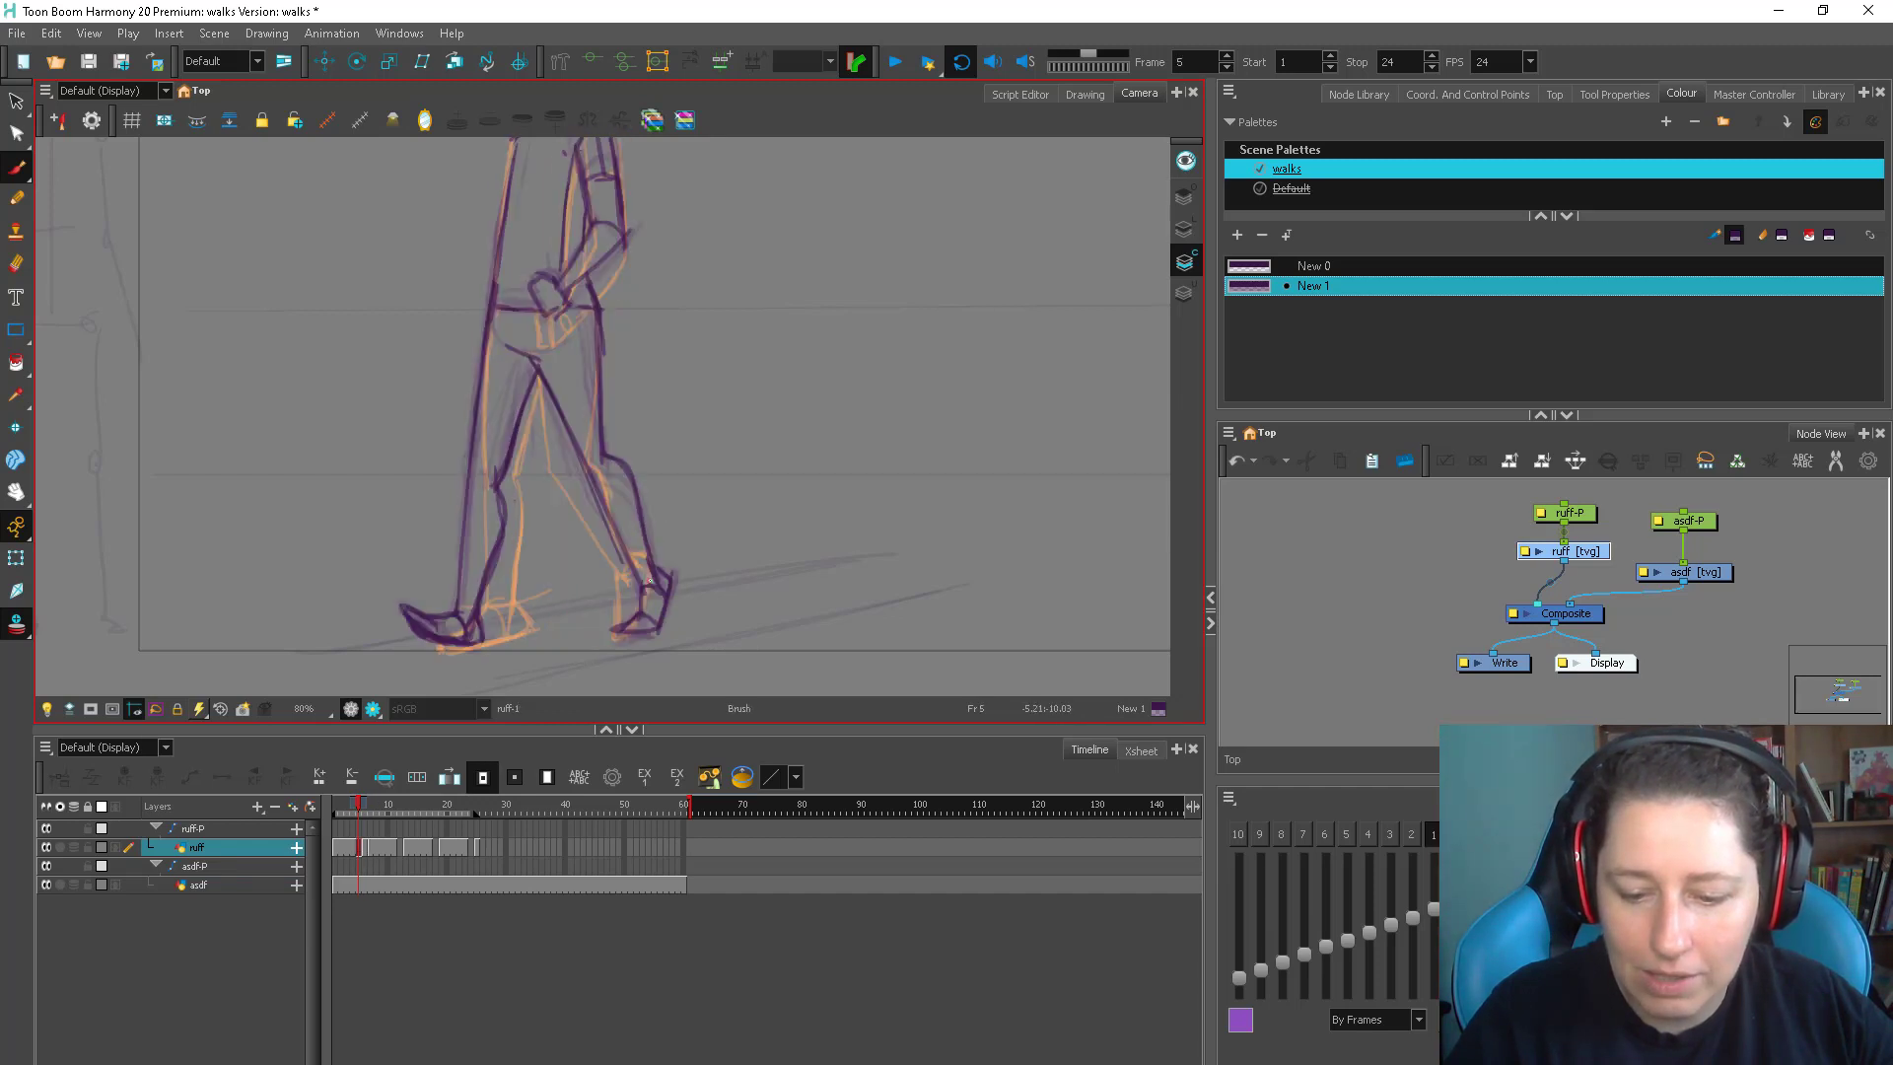
pyautogui.press('.')
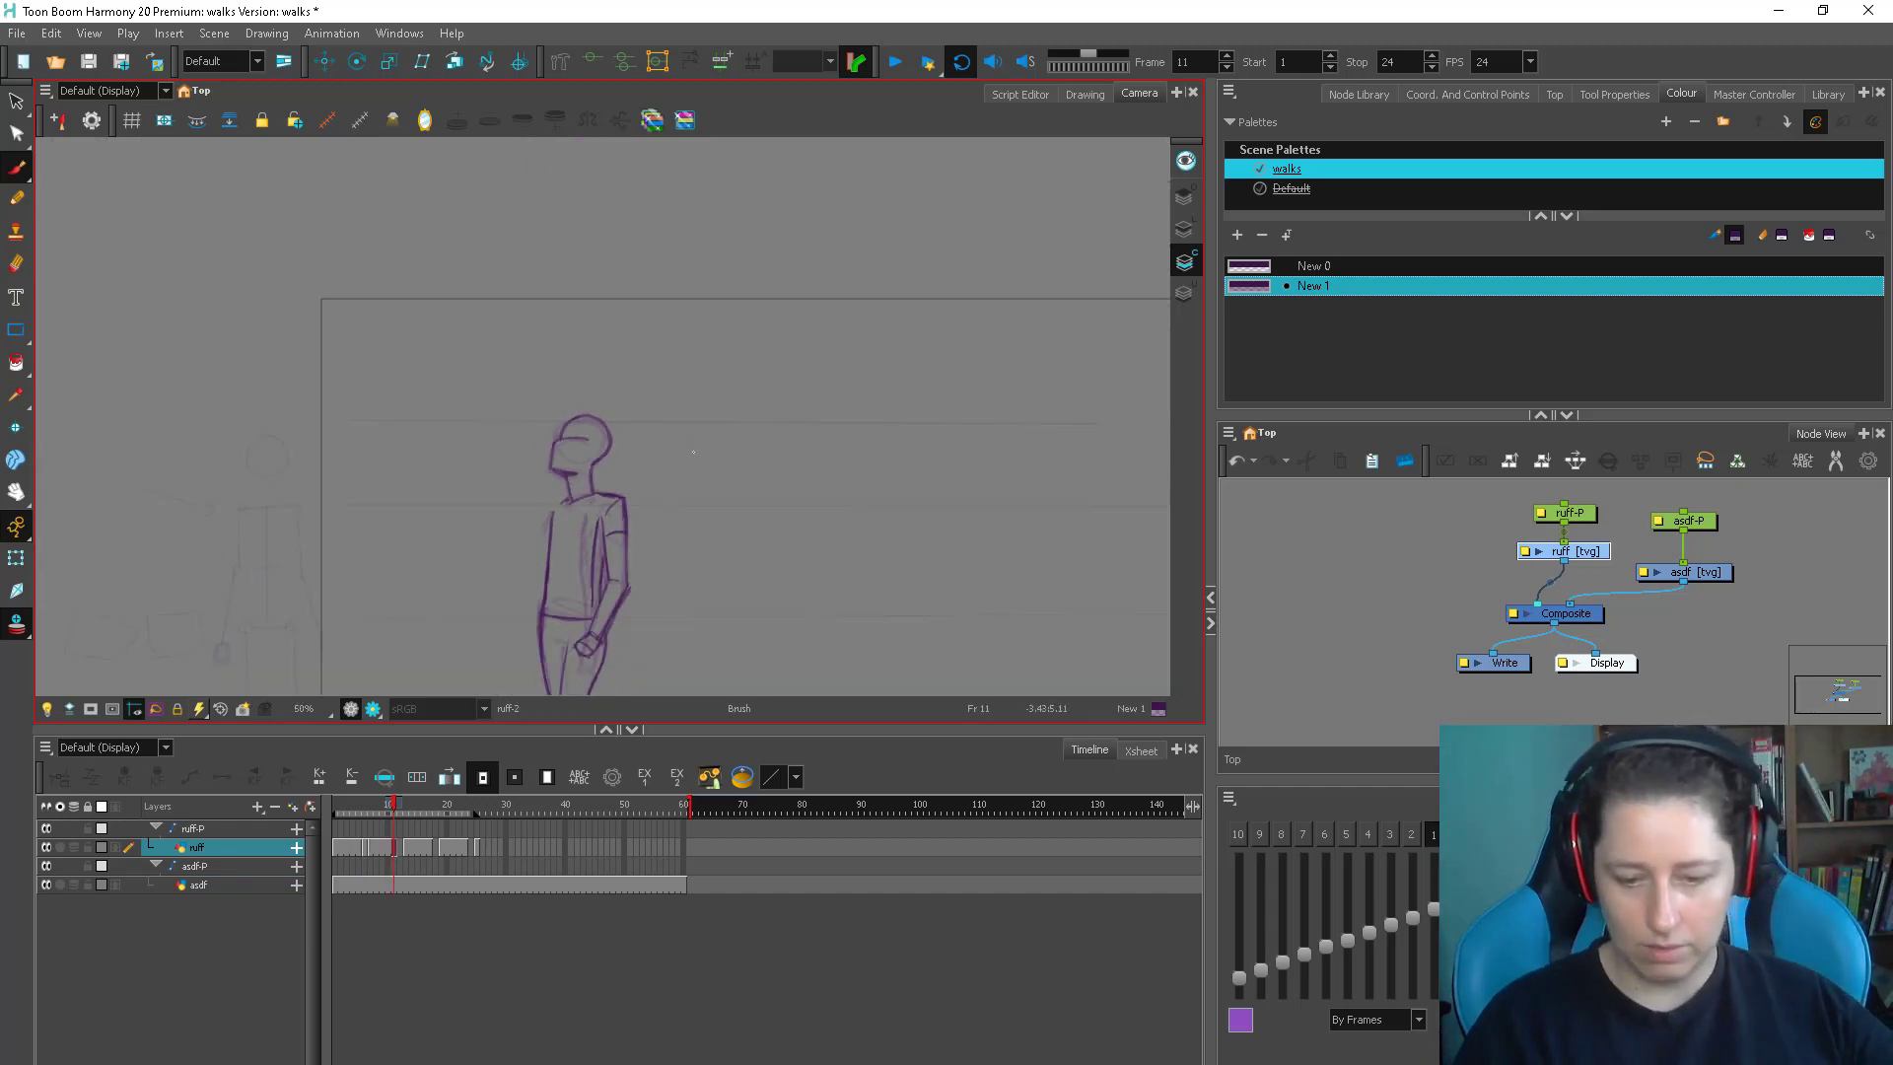
# Draw the front edge and calf of the swinging leg on frame 12, comparing against frames 11 and 13
pyautogui.scroll(-1, 693, 451)
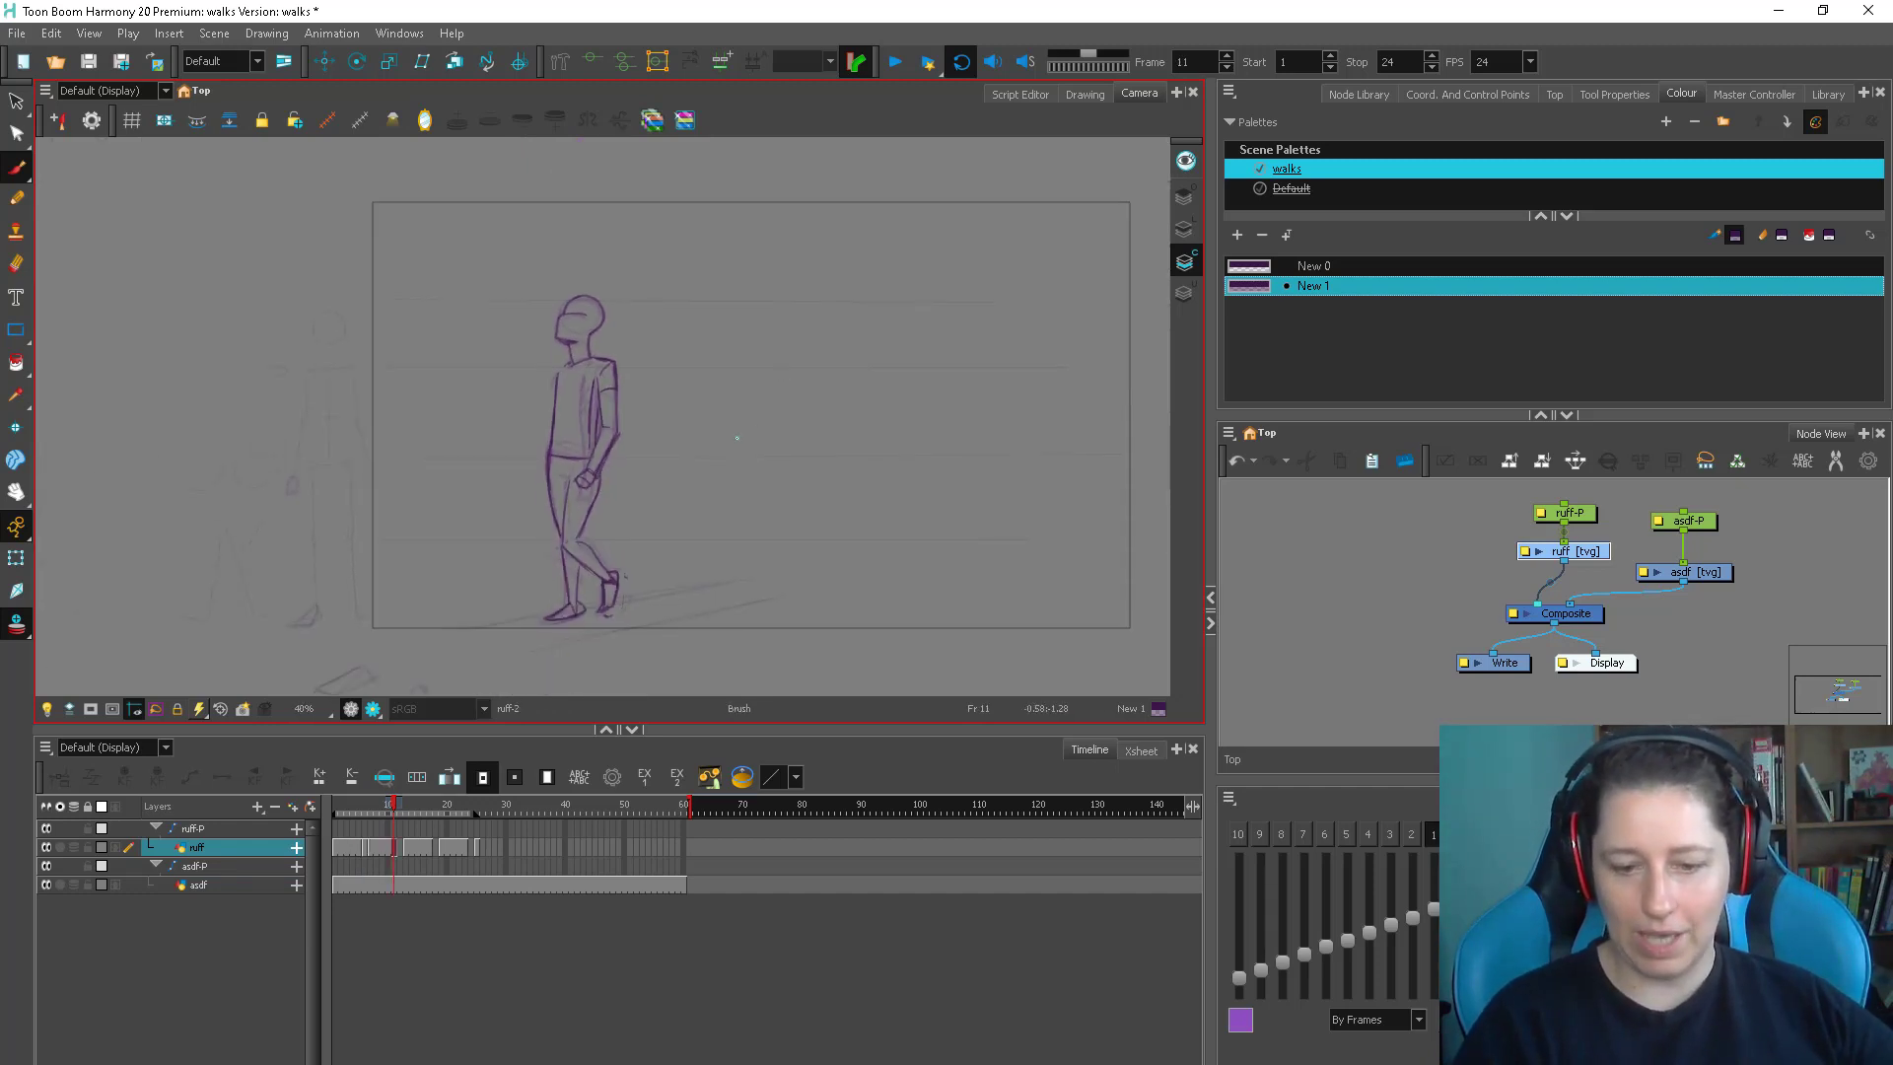
pyautogui.press(',')
pyautogui.press('.')
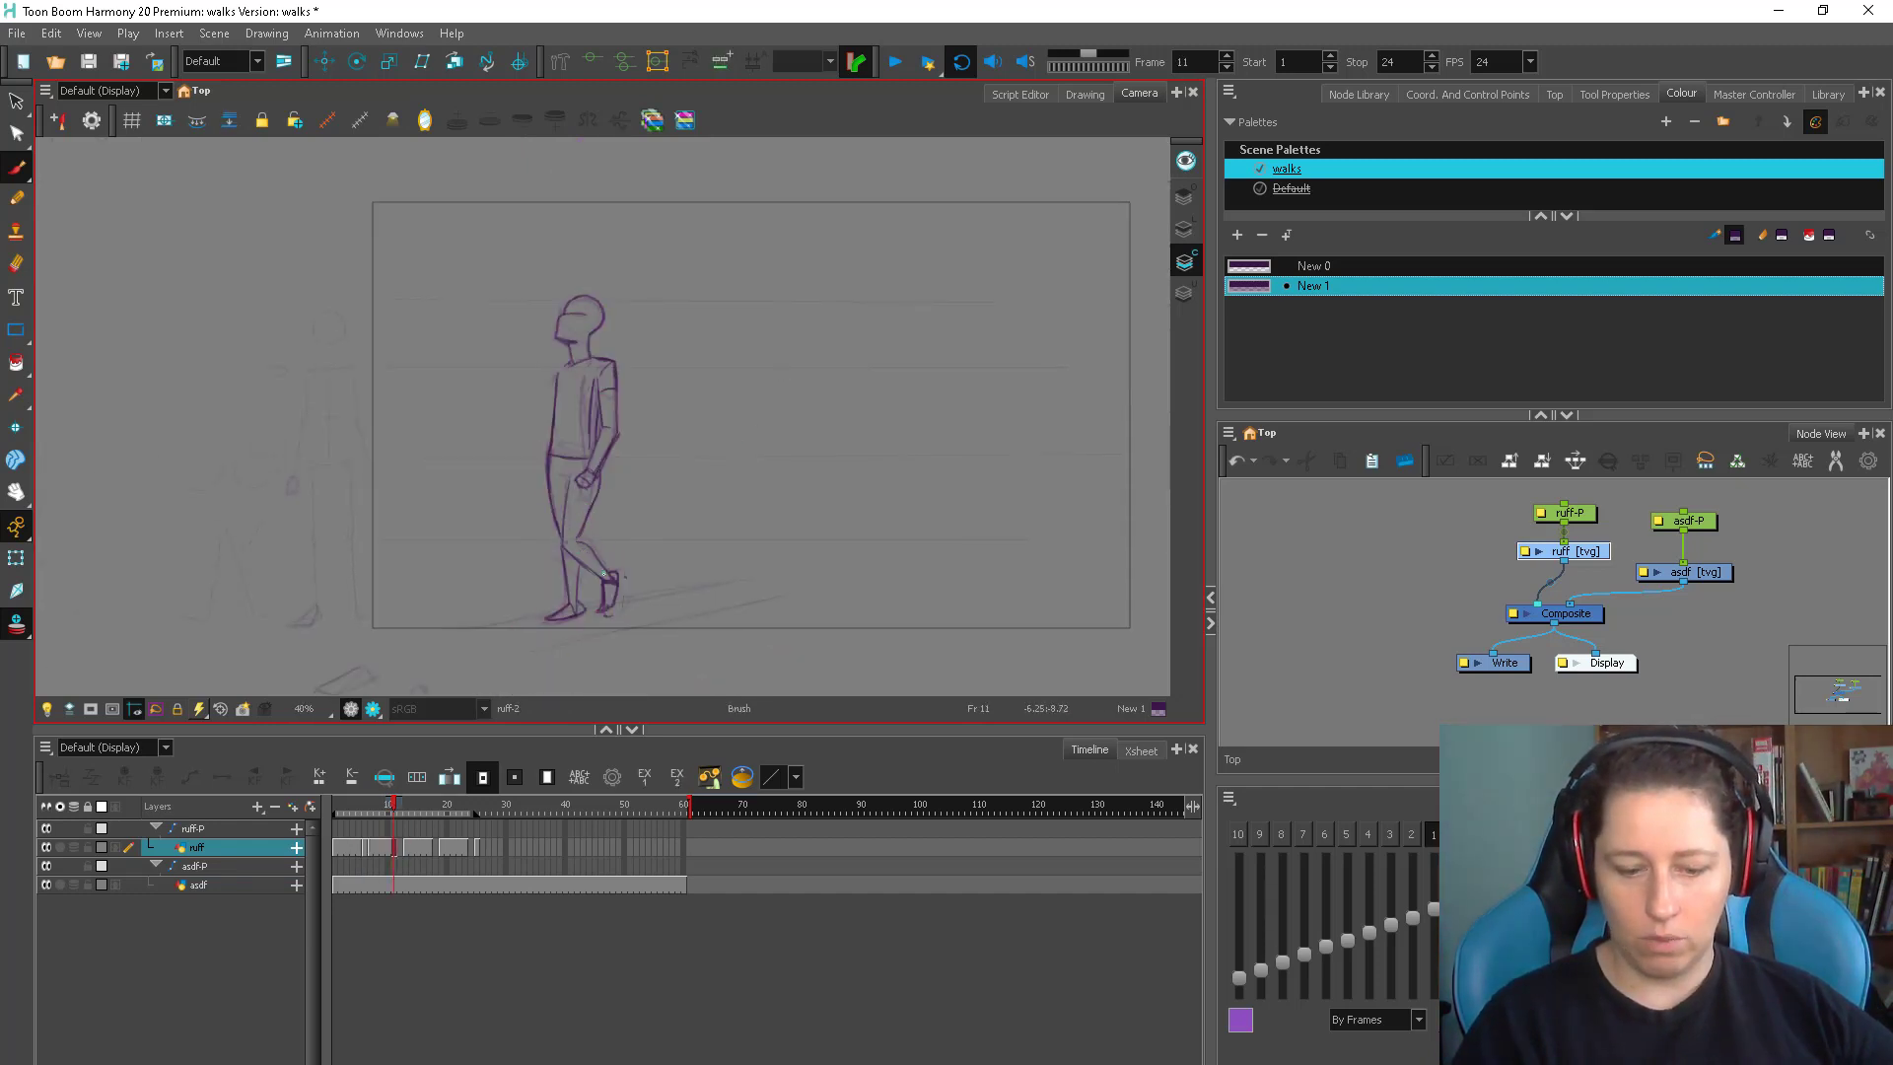
pyautogui.scroll(3, 606, 587)
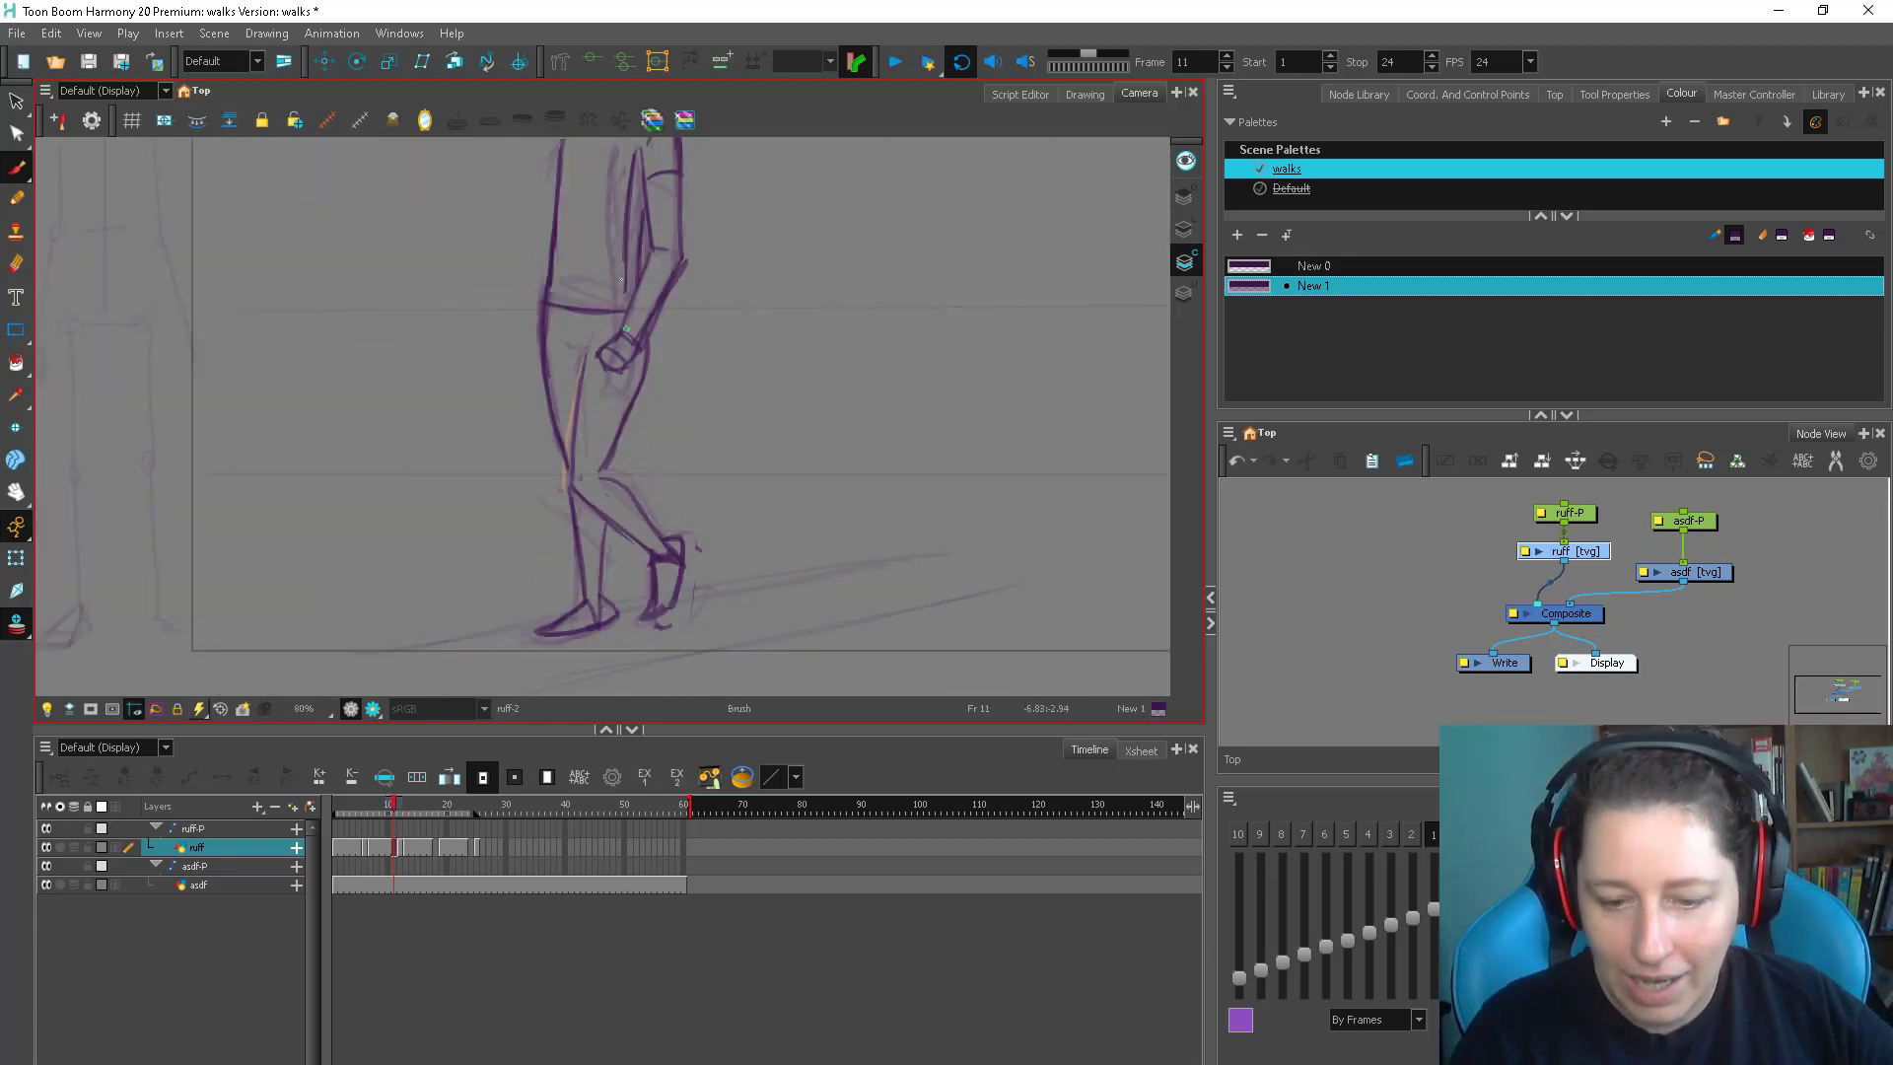
pyautogui.press('.')
pyautogui.moveTo(564, 483); pyautogui.dragTo(619, 603)
pyautogui.press(',')
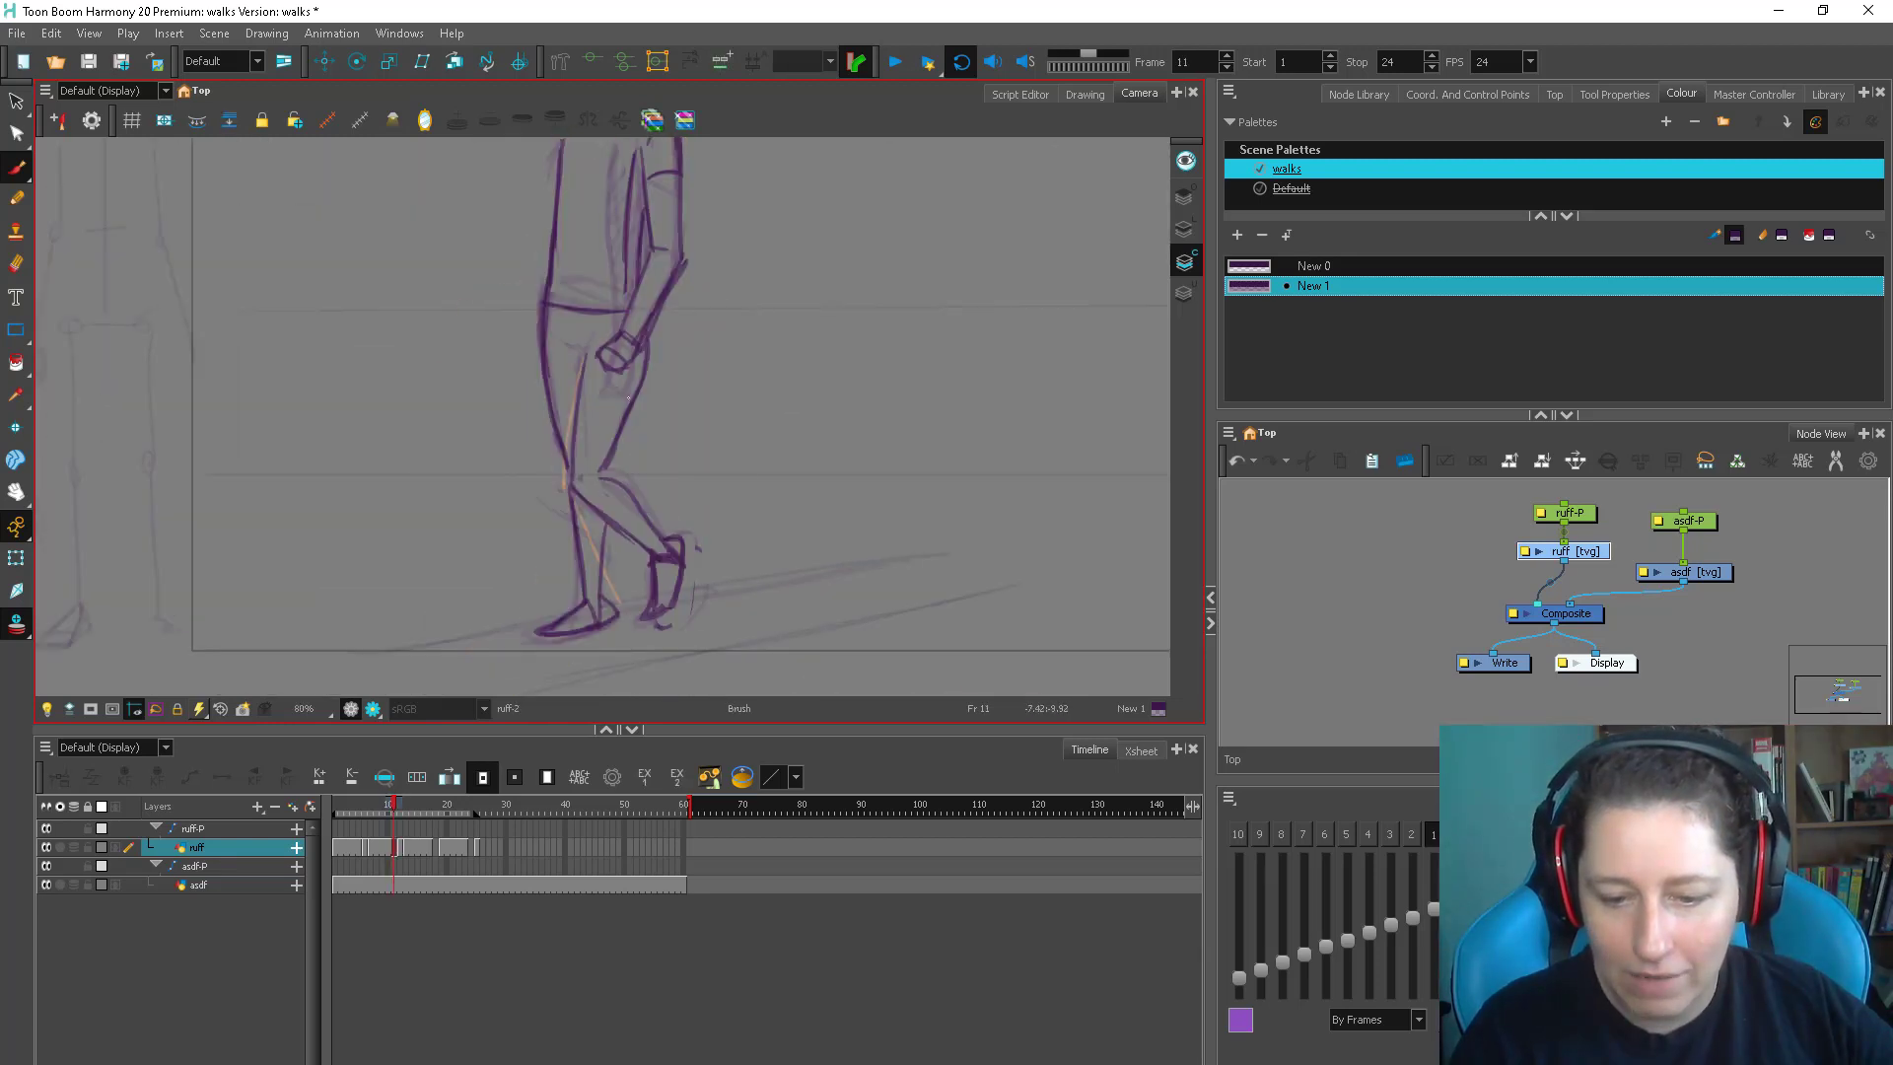
pyautogui.press('.')
pyautogui.moveTo(589, 471); pyautogui.dragTo(631, 573)
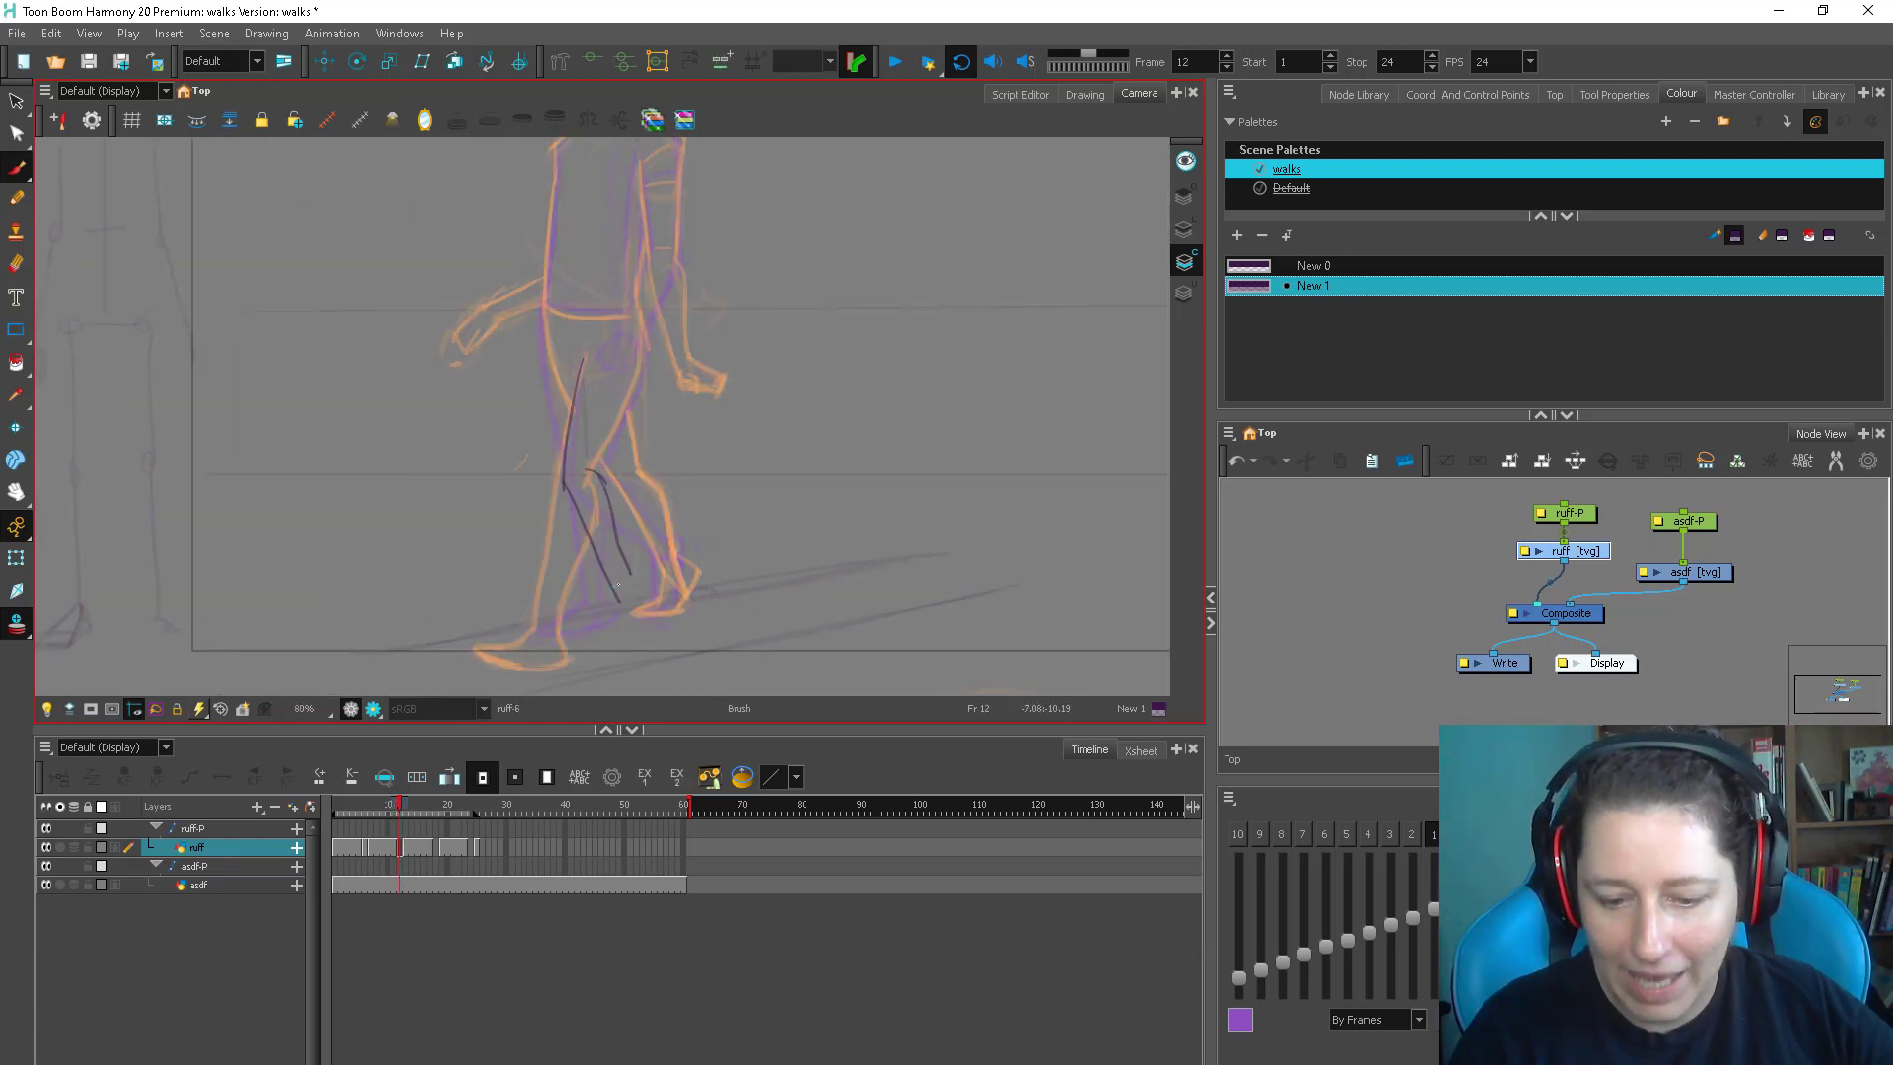
pyautogui.press('.')
pyautogui.press(',')
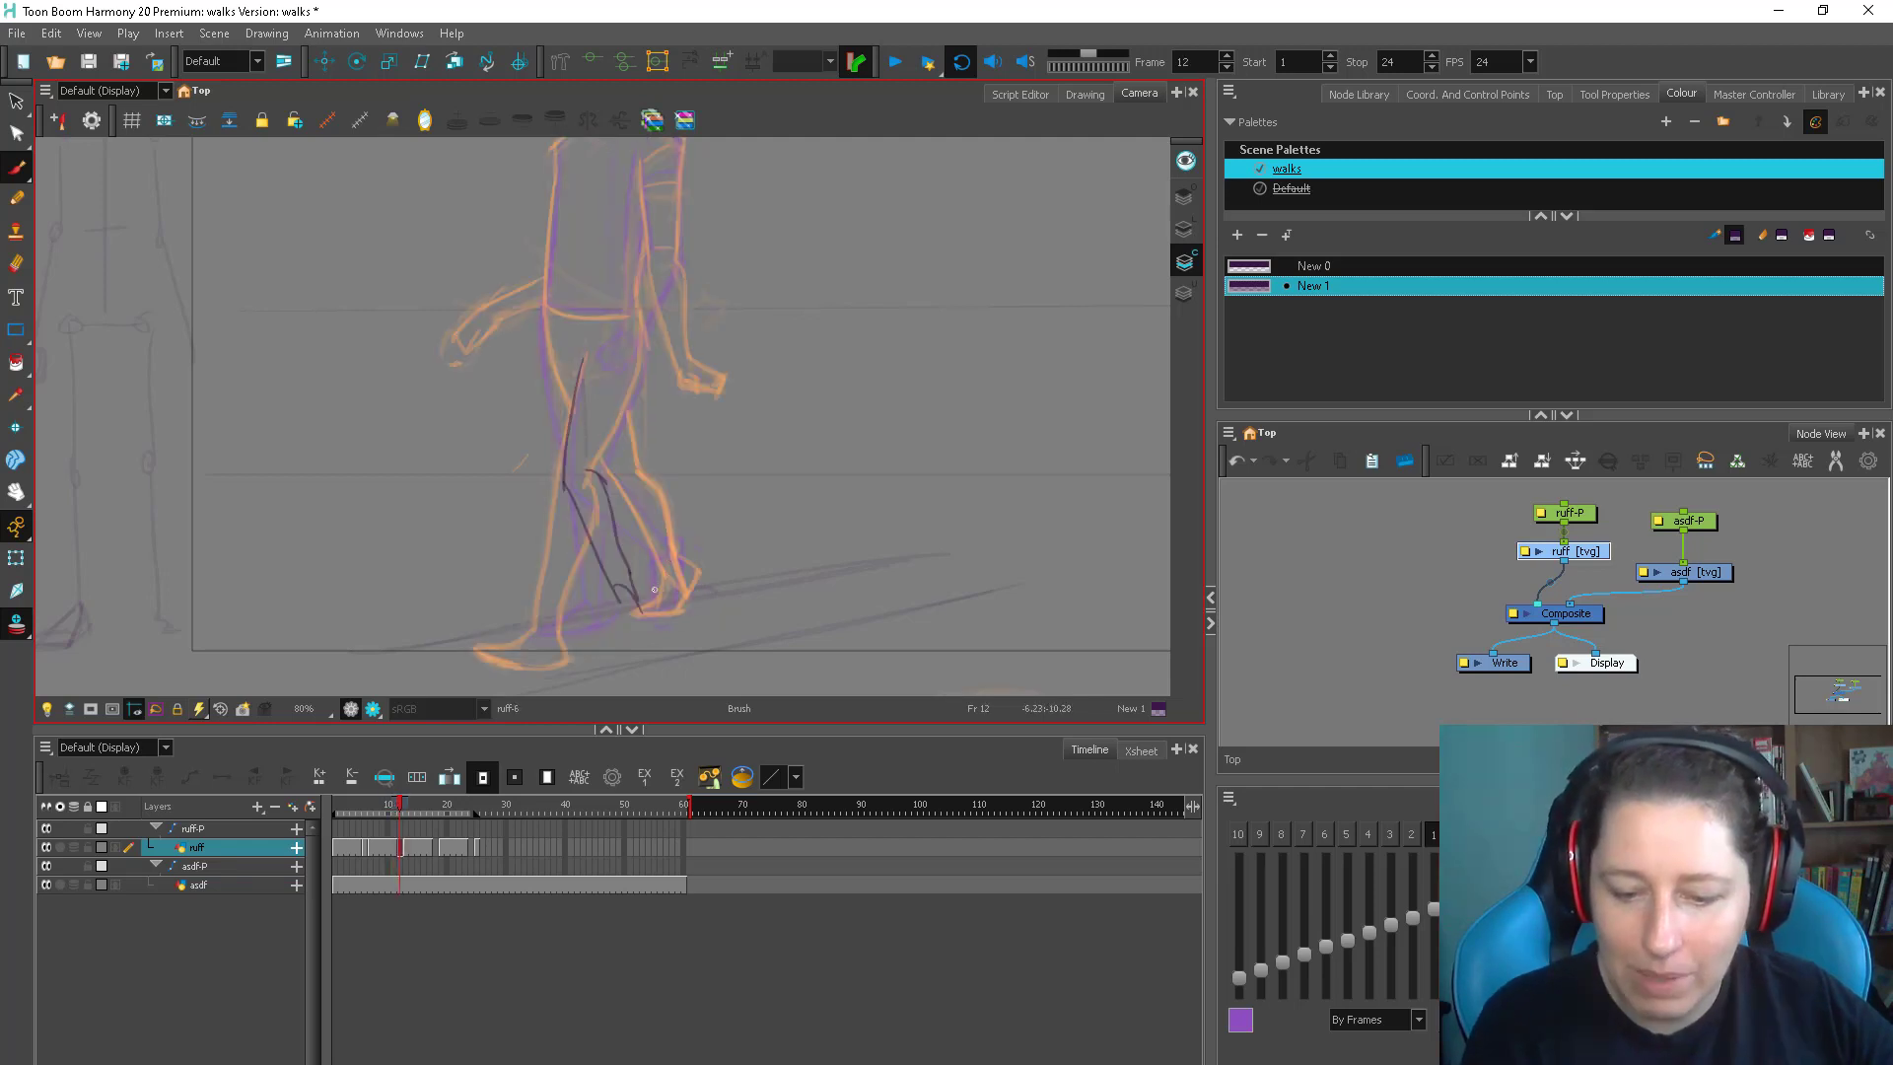
# Draw the heel, ankle and sole of the swinging foot on frame 12, checking against frame 13
pyautogui.moveTo(636, 575)
pyautogui.mouseDown()
pyautogui.moveTo(642, 617)
pyautogui.moveTo(579, 637)
pyautogui.moveTo(636, 623)
pyautogui.moveTo(661, 589)
pyautogui.mouseUp()
pyautogui.moveTo(593, 639)
pyautogui.mouseDown()
pyautogui.moveTo(619, 587)
pyautogui.moveTo(589, 630)
pyautogui.mouseUp()
pyautogui.moveTo(579, 639); pyautogui.dragTo(623, 628)
pyautogui.press('.')
pyautogui.press(',')
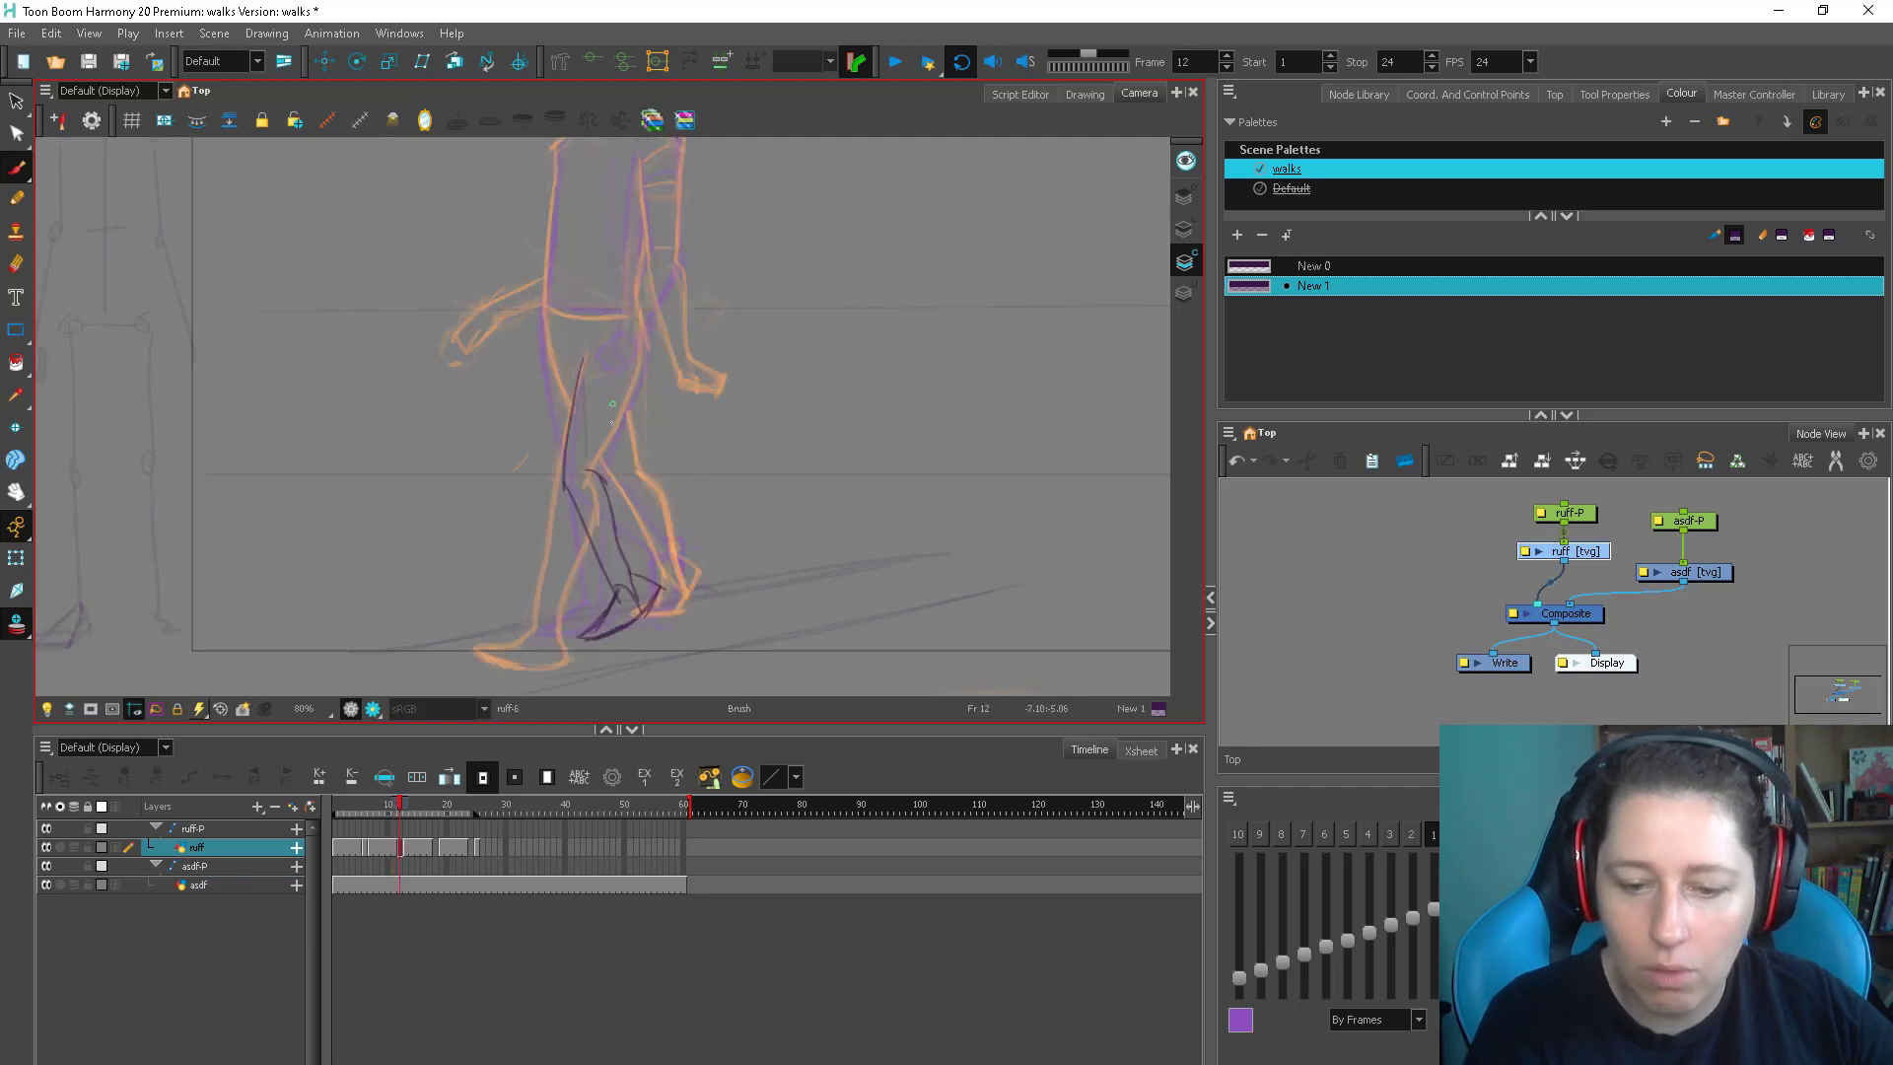
# Draw the torso's front edge, the waistline and the outer thigh lines on frame 12
pyautogui.scroll(3, 554, 363)
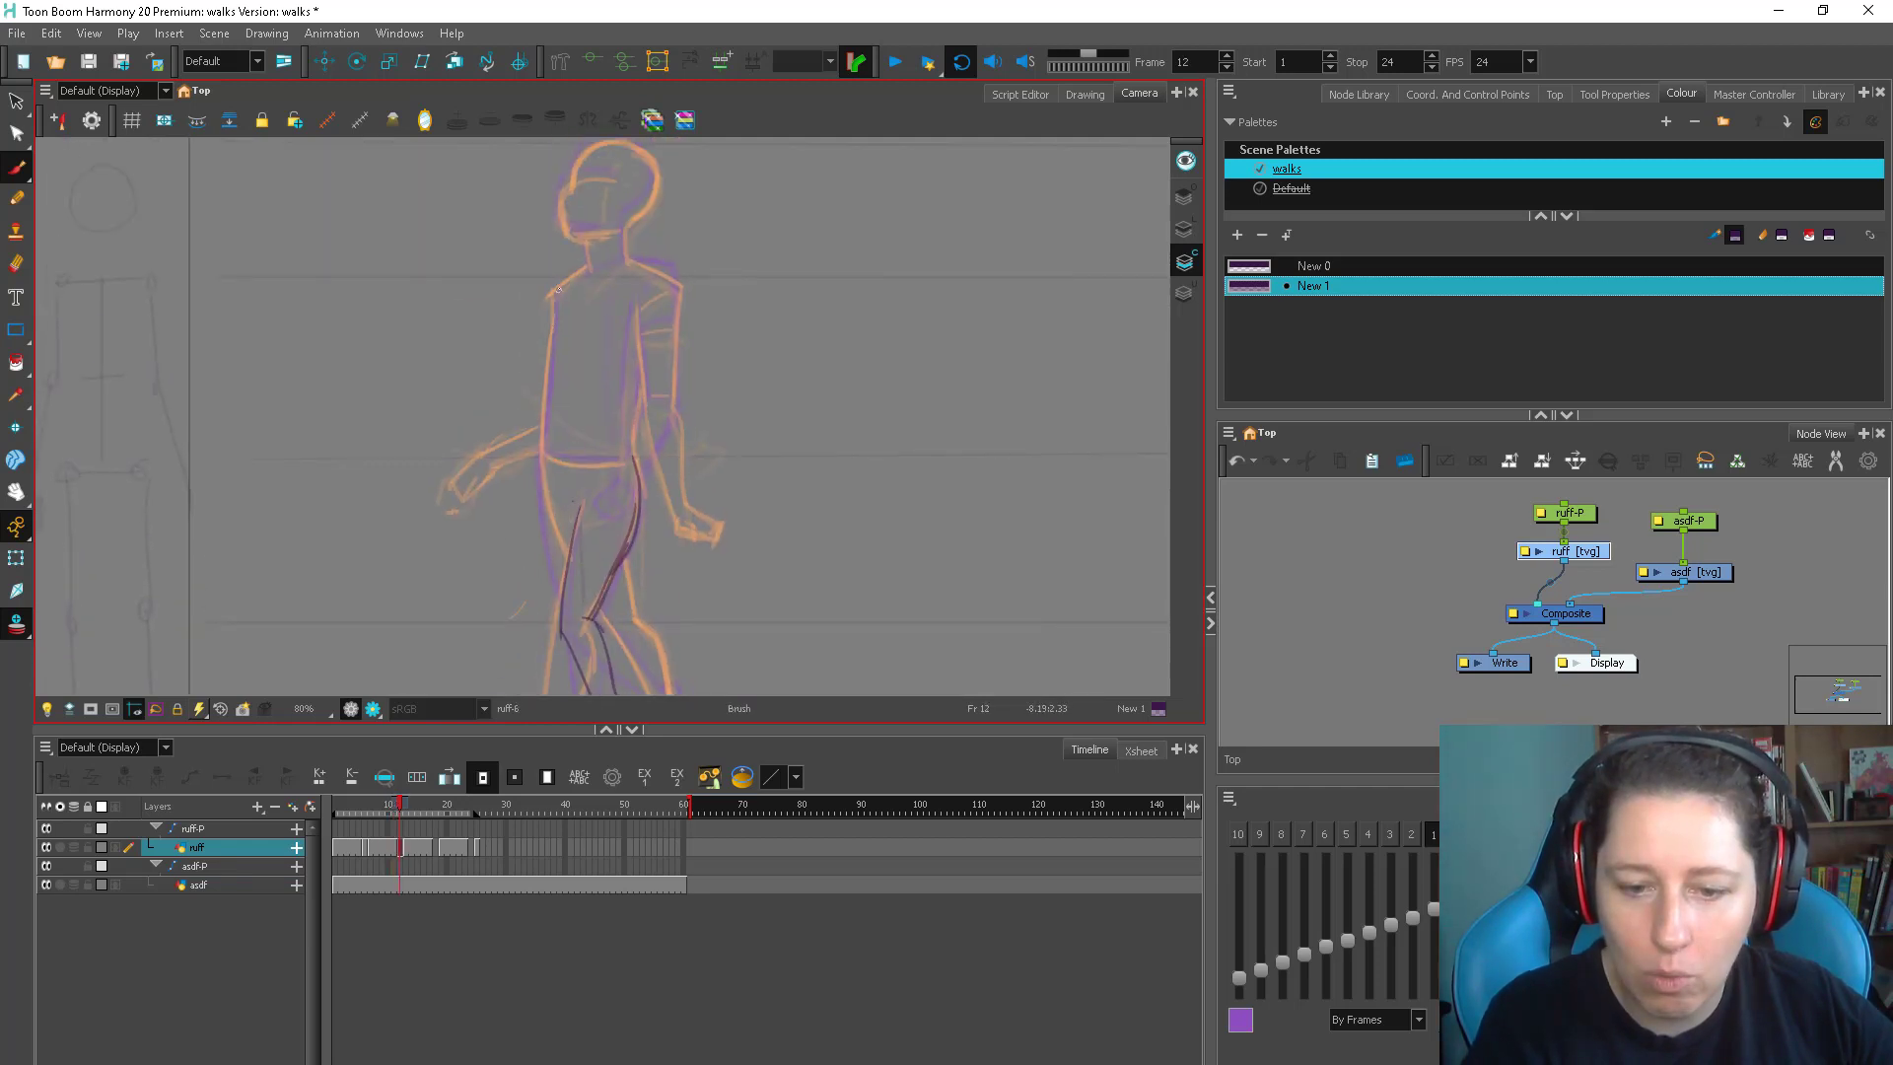
pyautogui.moveTo(559, 289); pyautogui.dragTo(559, 574)
pyautogui.moveTo(594, 461)
pyautogui.mouseDown()
pyautogui.moveTo(564, 492)
pyautogui.moveTo(657, 499)
pyautogui.mouseUp()
pyautogui.hscroll(1, 680, 394)
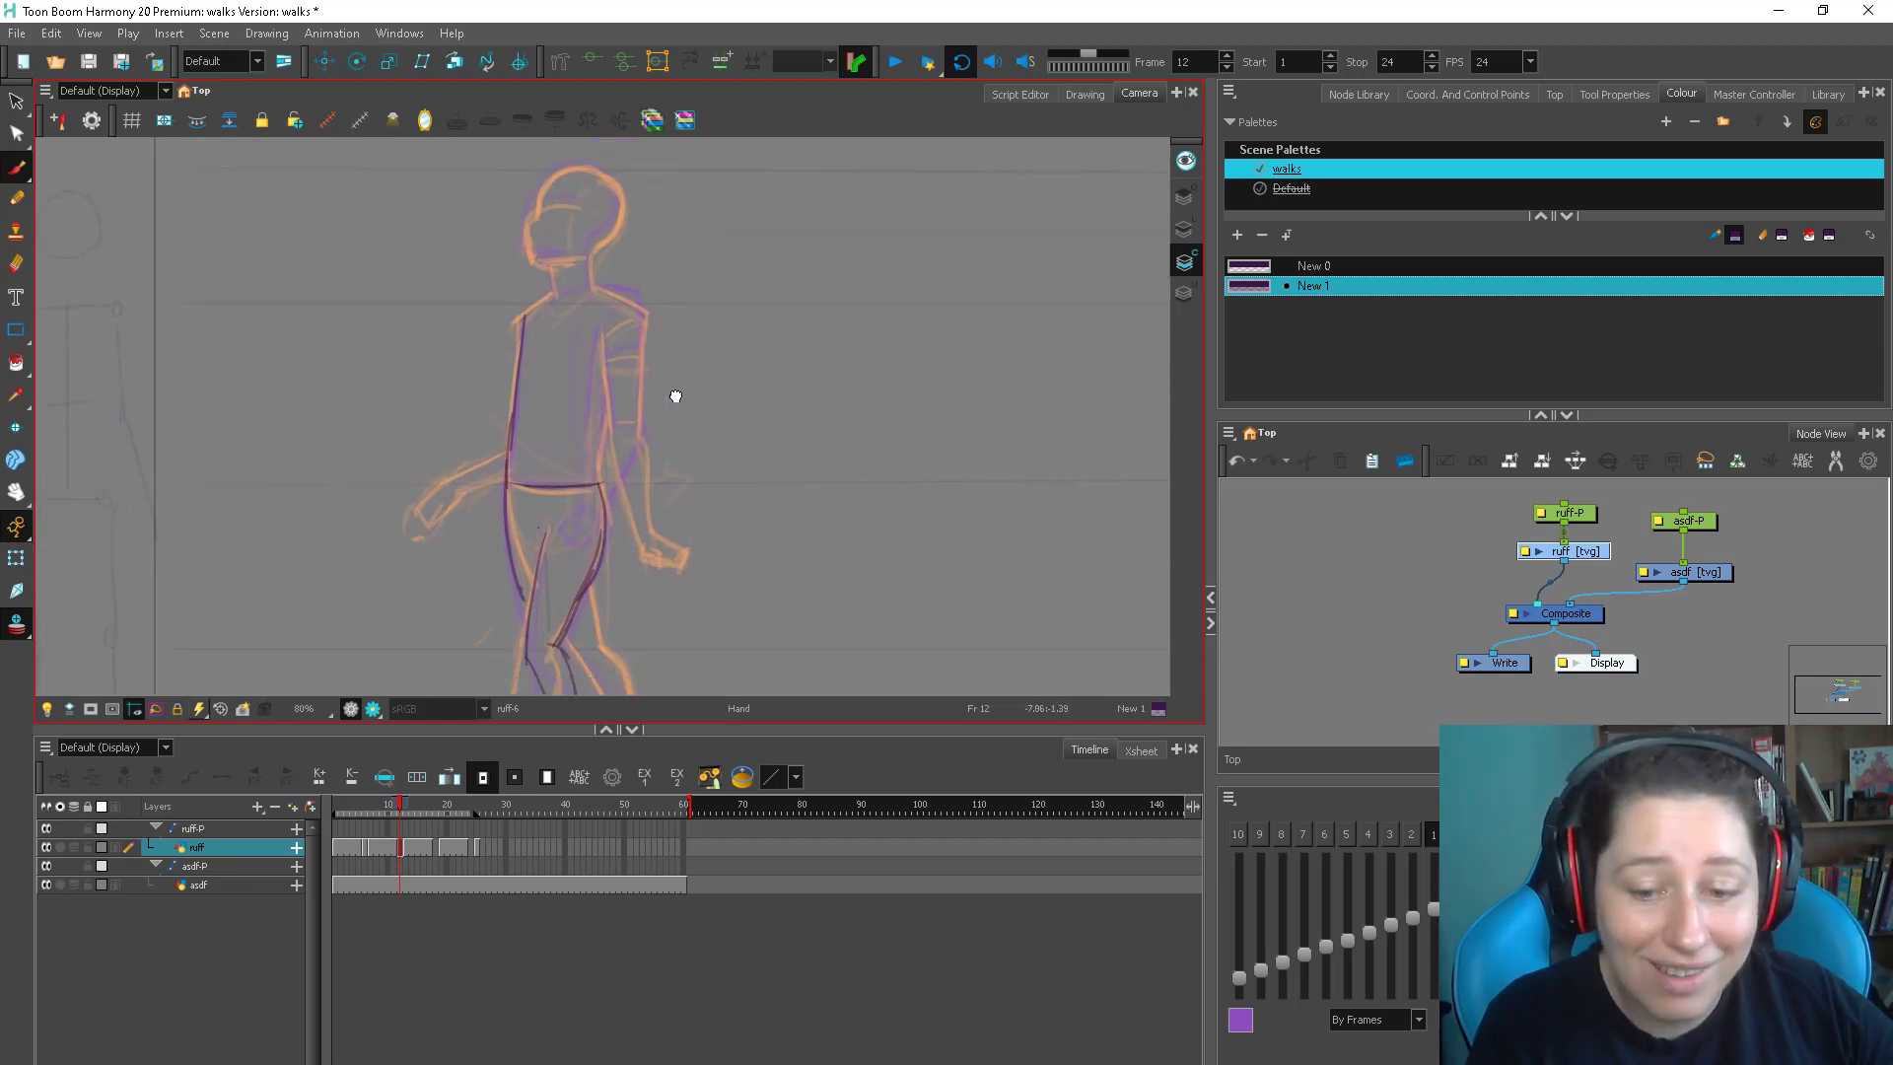
# Draw the near shoulder line and the back edge of the torso on frame 12, comparing against frame 11
pyautogui.scroll(3, 631, 286)
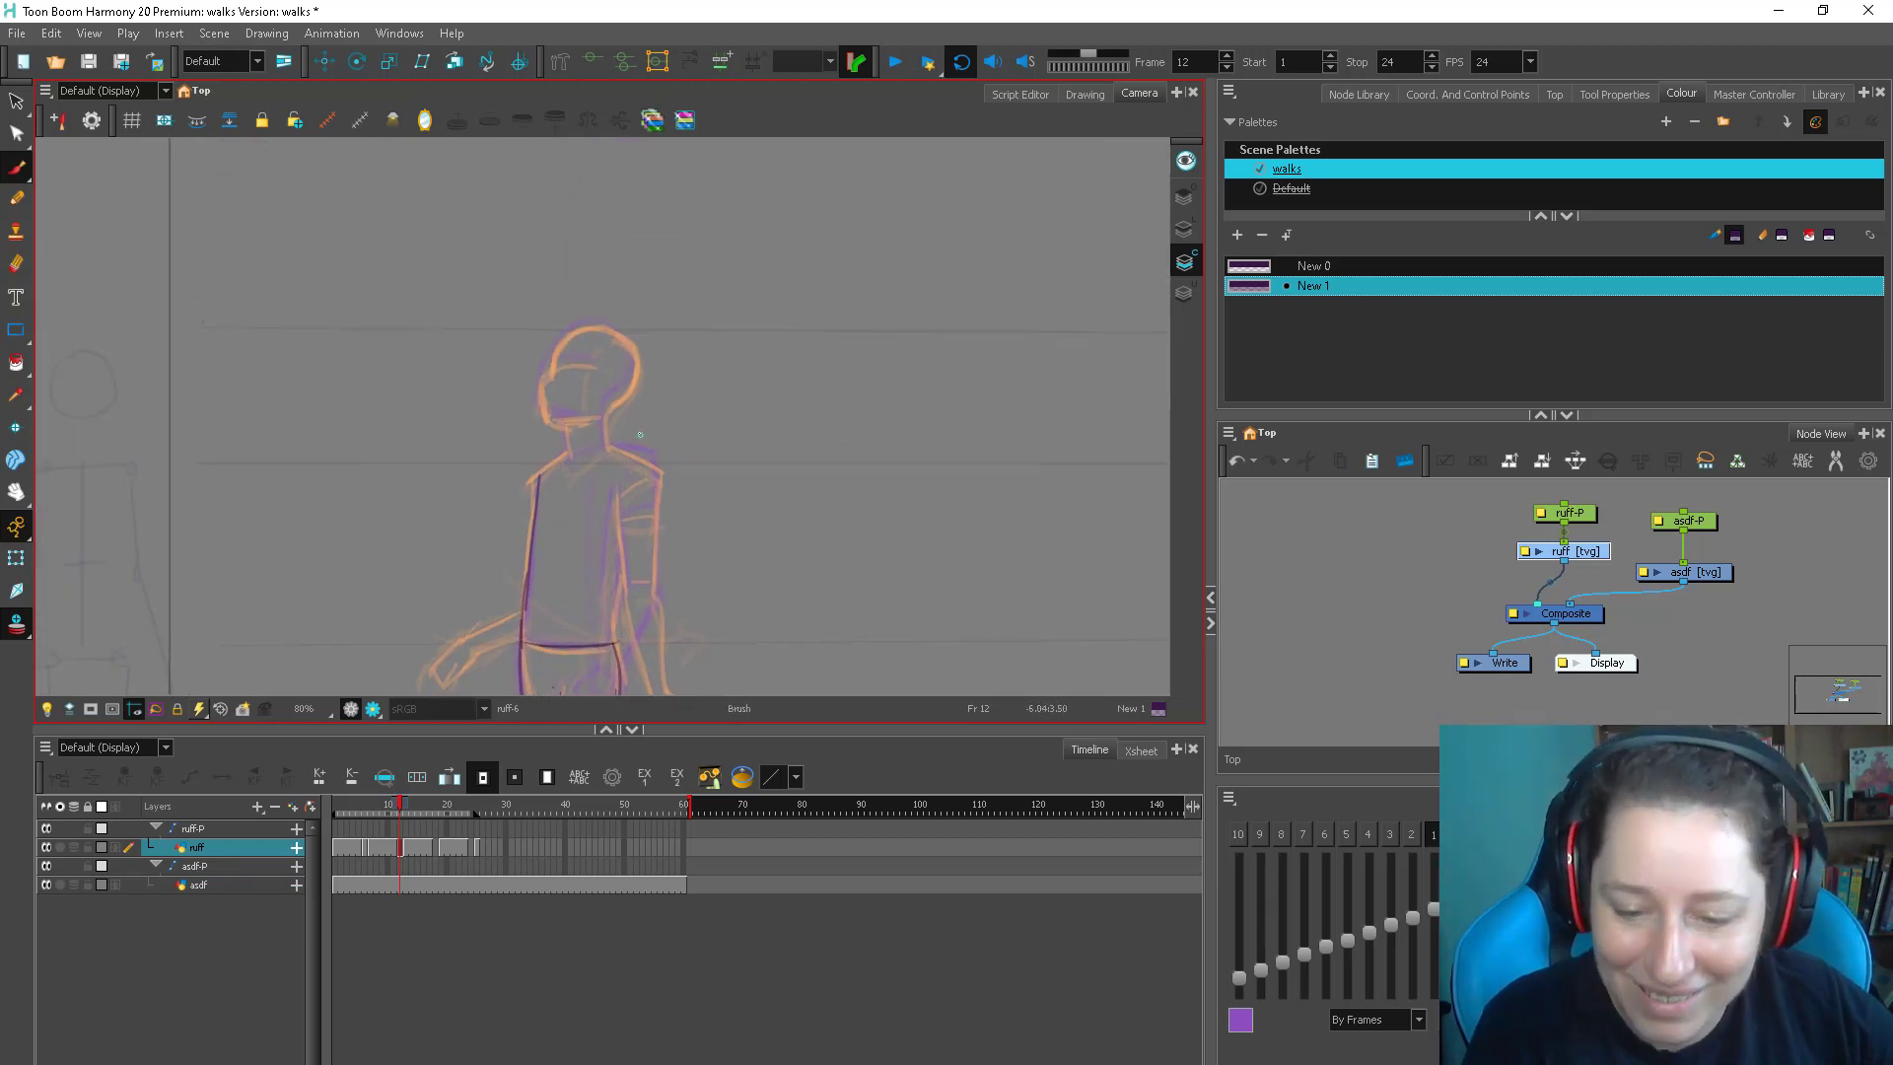
pyautogui.press('2')
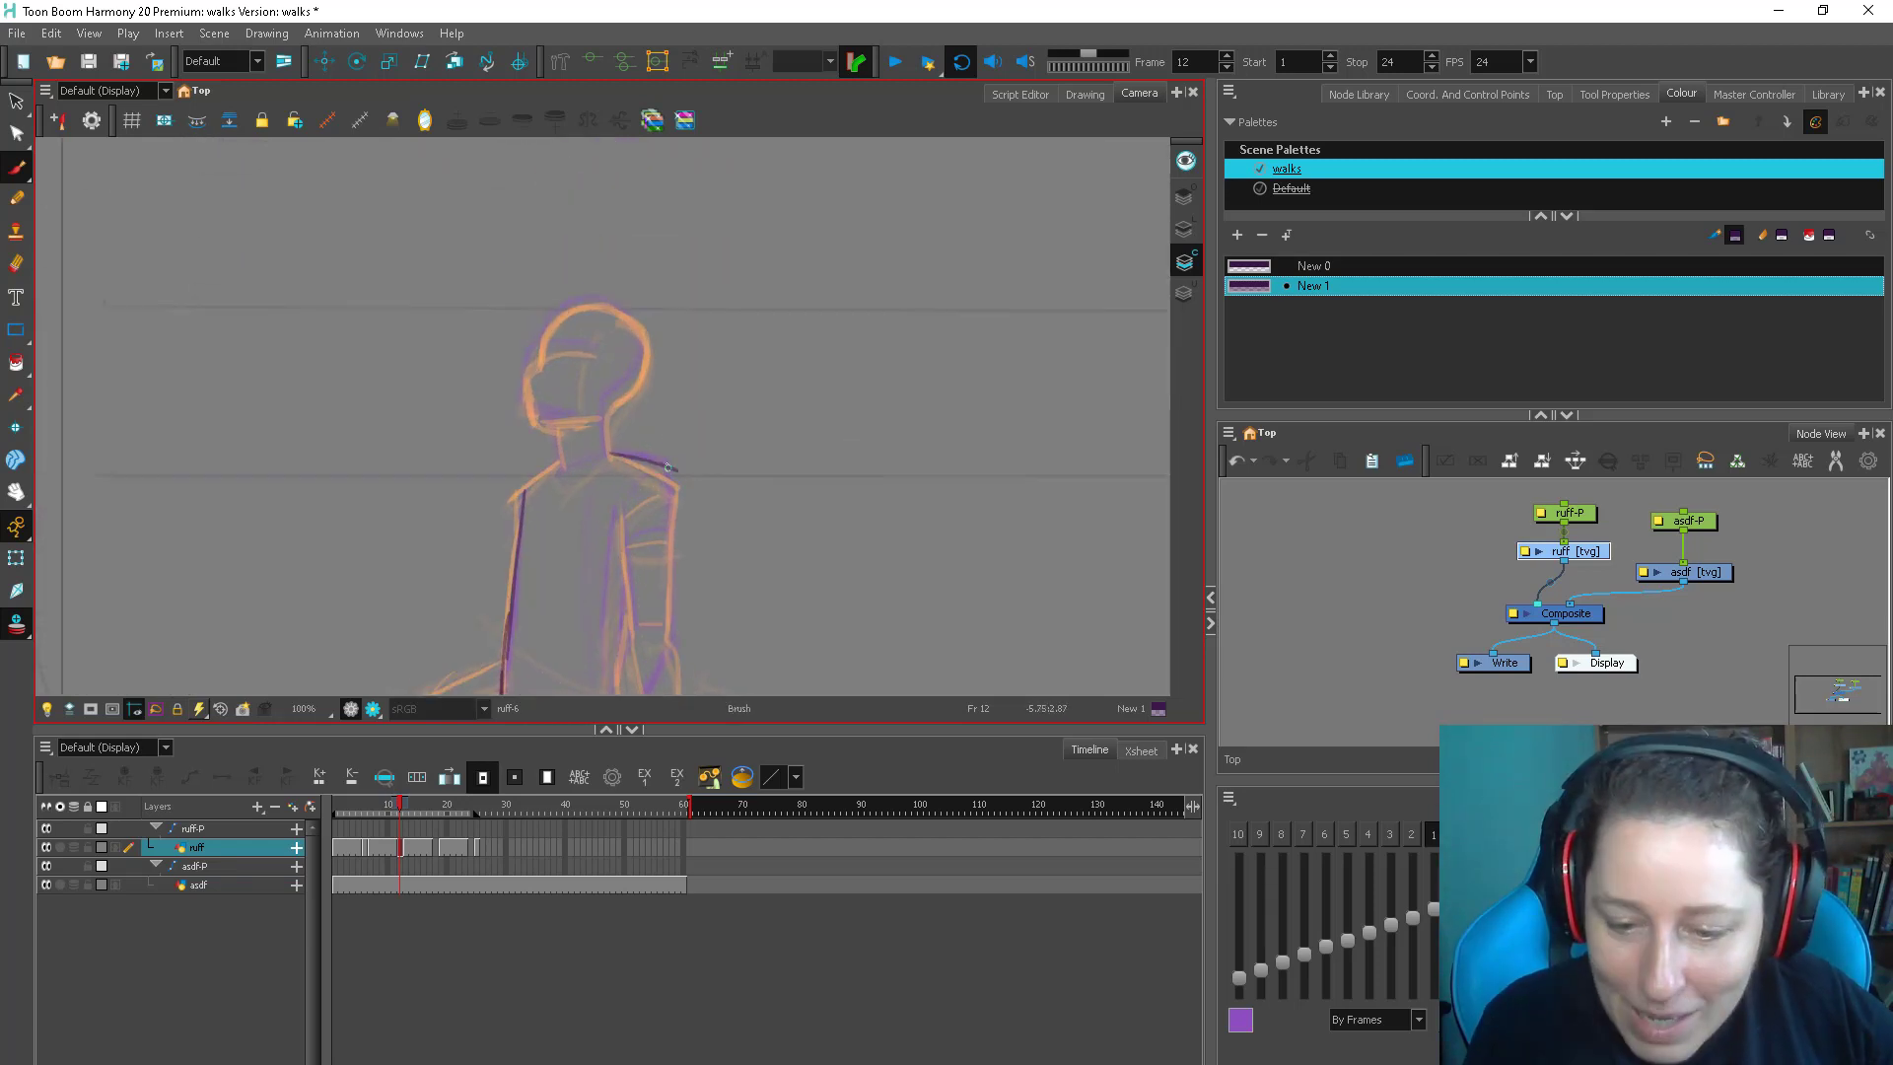
pyautogui.moveTo(611, 452)
pyautogui.mouseDown()
pyautogui.moveTo(676, 454)
pyautogui.moveTo(669, 531)
pyautogui.moveTo(621, 512)
pyautogui.moveTo(631, 636)
pyautogui.mouseUp()
pyautogui.press(',')
pyautogui.press('.')
pyautogui.hotkey('ctrl', 'z')
# Draw the near sleeve with its hem and armhole curve on frame 12, flipping against frame 11
pyautogui.press(',')
pyautogui.press('.')
pyautogui.press(',')
pyautogui.press('.')
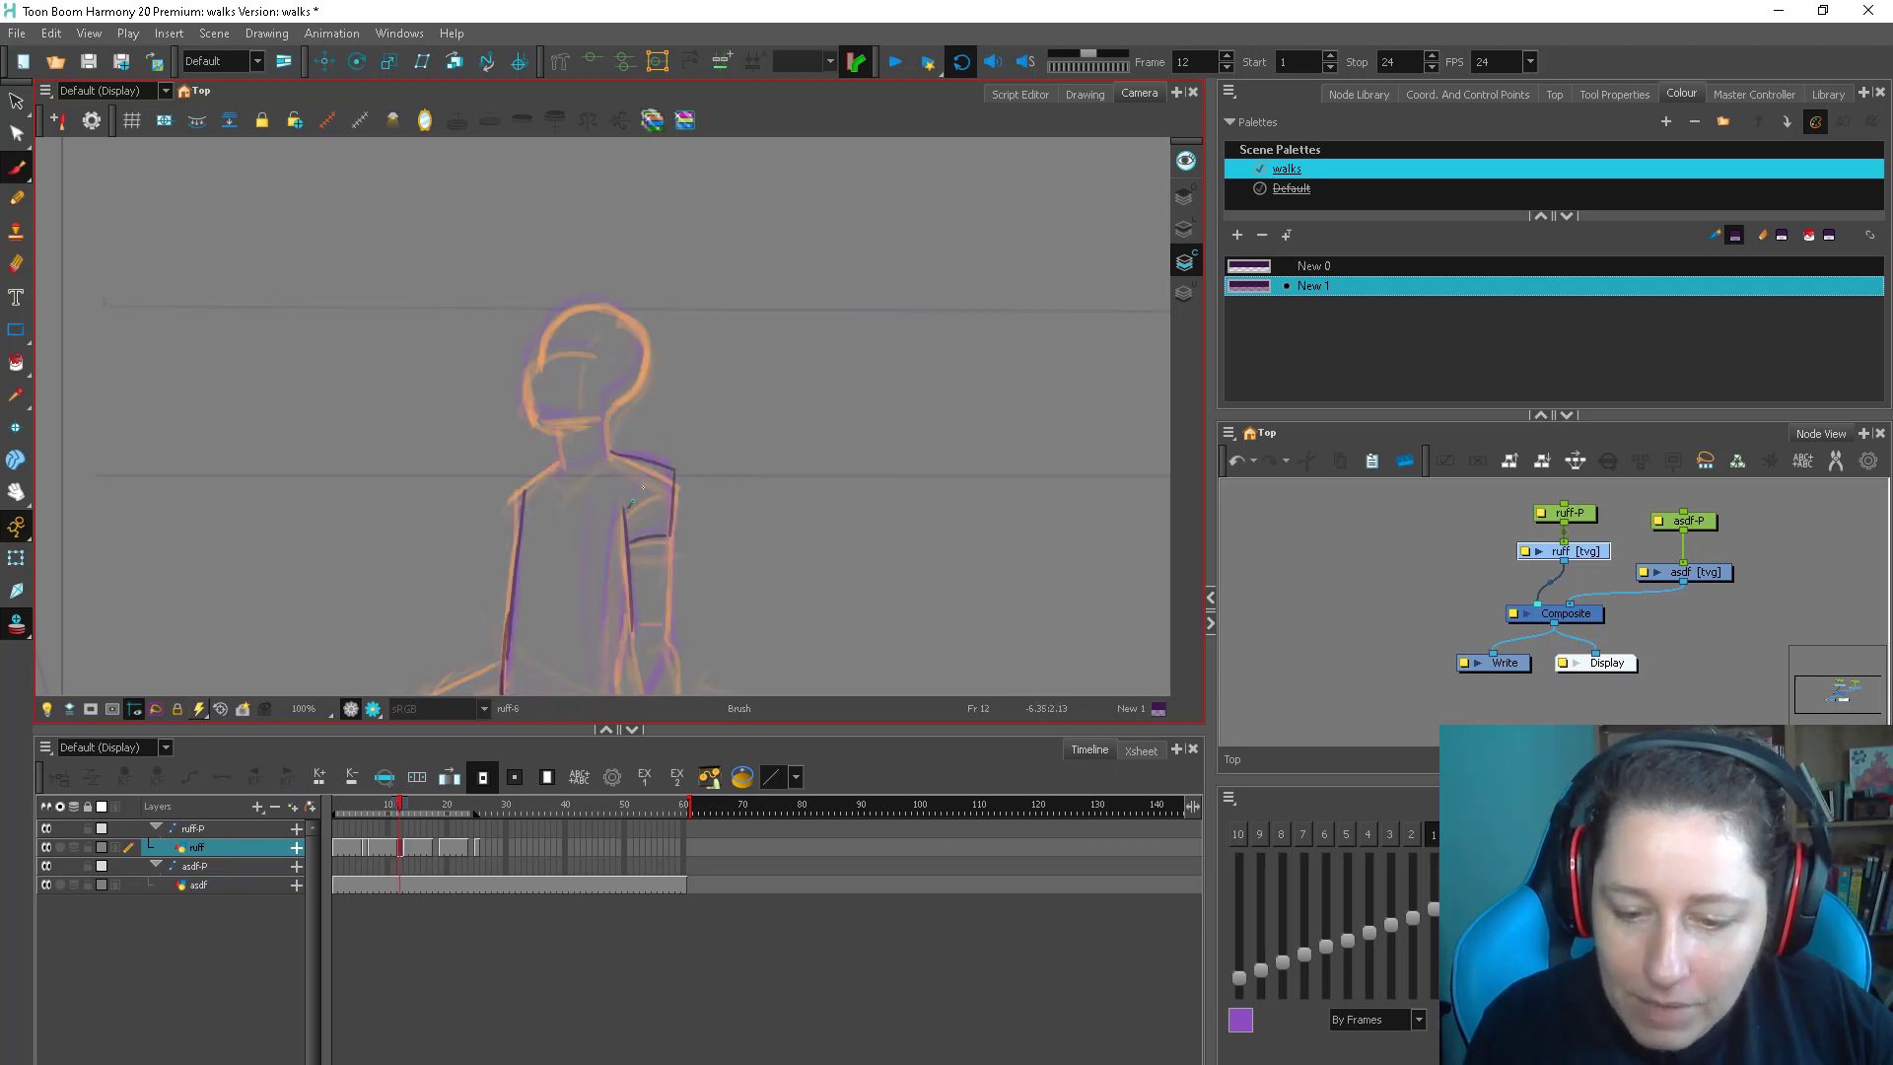
pyautogui.moveTo(631, 504); pyautogui.dragTo(671, 471)
pyautogui.press(',')
pyautogui.press('.')
# Draw the head, face guidelines, neck and far shoulder on frame 12
pyautogui.moveTo(610, 406)
pyautogui.mouseDown()
pyautogui.moveTo(617, 435)
pyautogui.moveTo(548, 435)
pyautogui.moveTo(627, 418)
pyautogui.moveTo(634, 498)
pyautogui.moveTo(604, 520)
pyautogui.mouseUp()
pyautogui.moveTo(533, 461)
pyautogui.mouseDown()
pyautogui.moveTo(524, 535)
pyautogui.moveTo(584, 525)
pyautogui.mouseUp()
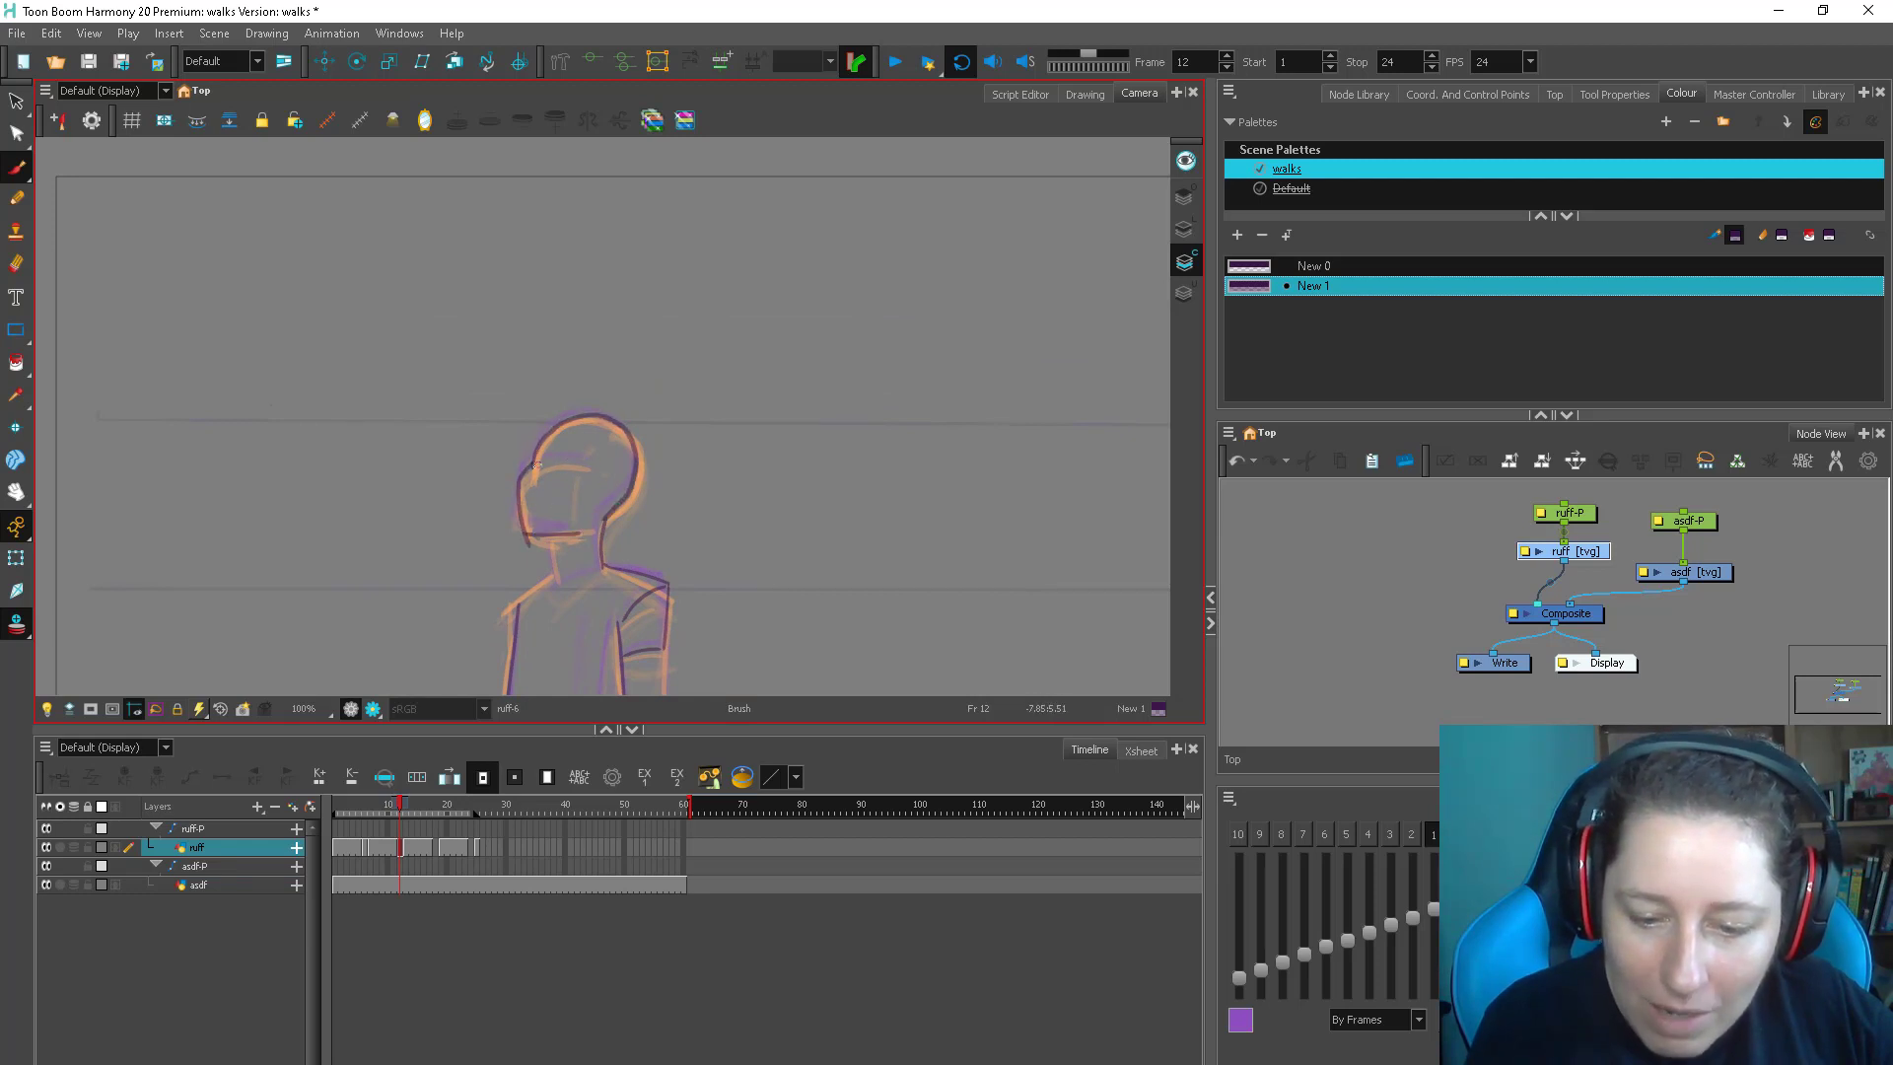
pyautogui.moveTo(536, 464)
pyautogui.mouseDown()
pyautogui.moveTo(594, 452)
pyautogui.moveTo(551, 524)
pyautogui.moveTo(597, 505)
pyautogui.moveTo(661, 514)
pyautogui.mouseUp()
pyautogui.moveTo(511, 544); pyautogui.dragTo(493, 680)
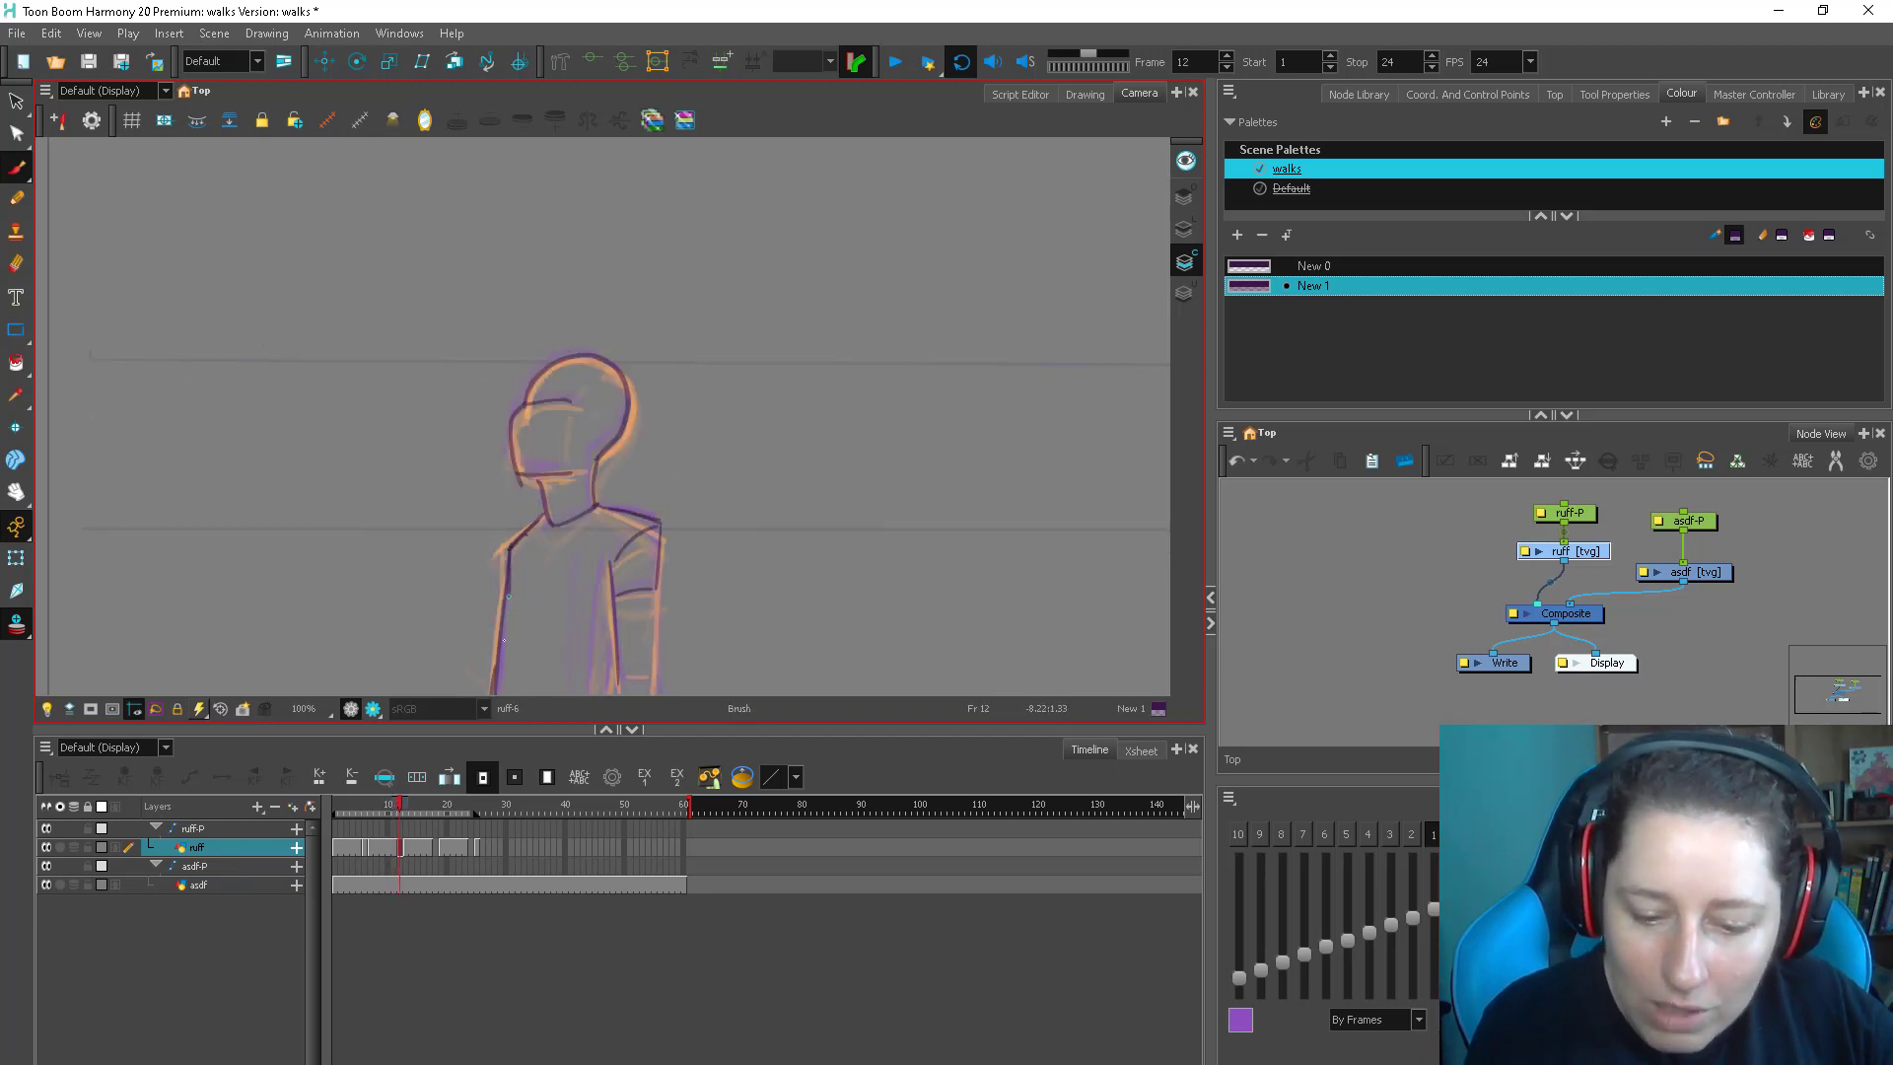
# Flip between frames 11 and 12 to examine how the upper body and near arm move
pyautogui.moveTo(664, 506); pyautogui.dragTo(597, 328)
pyautogui.press(',')
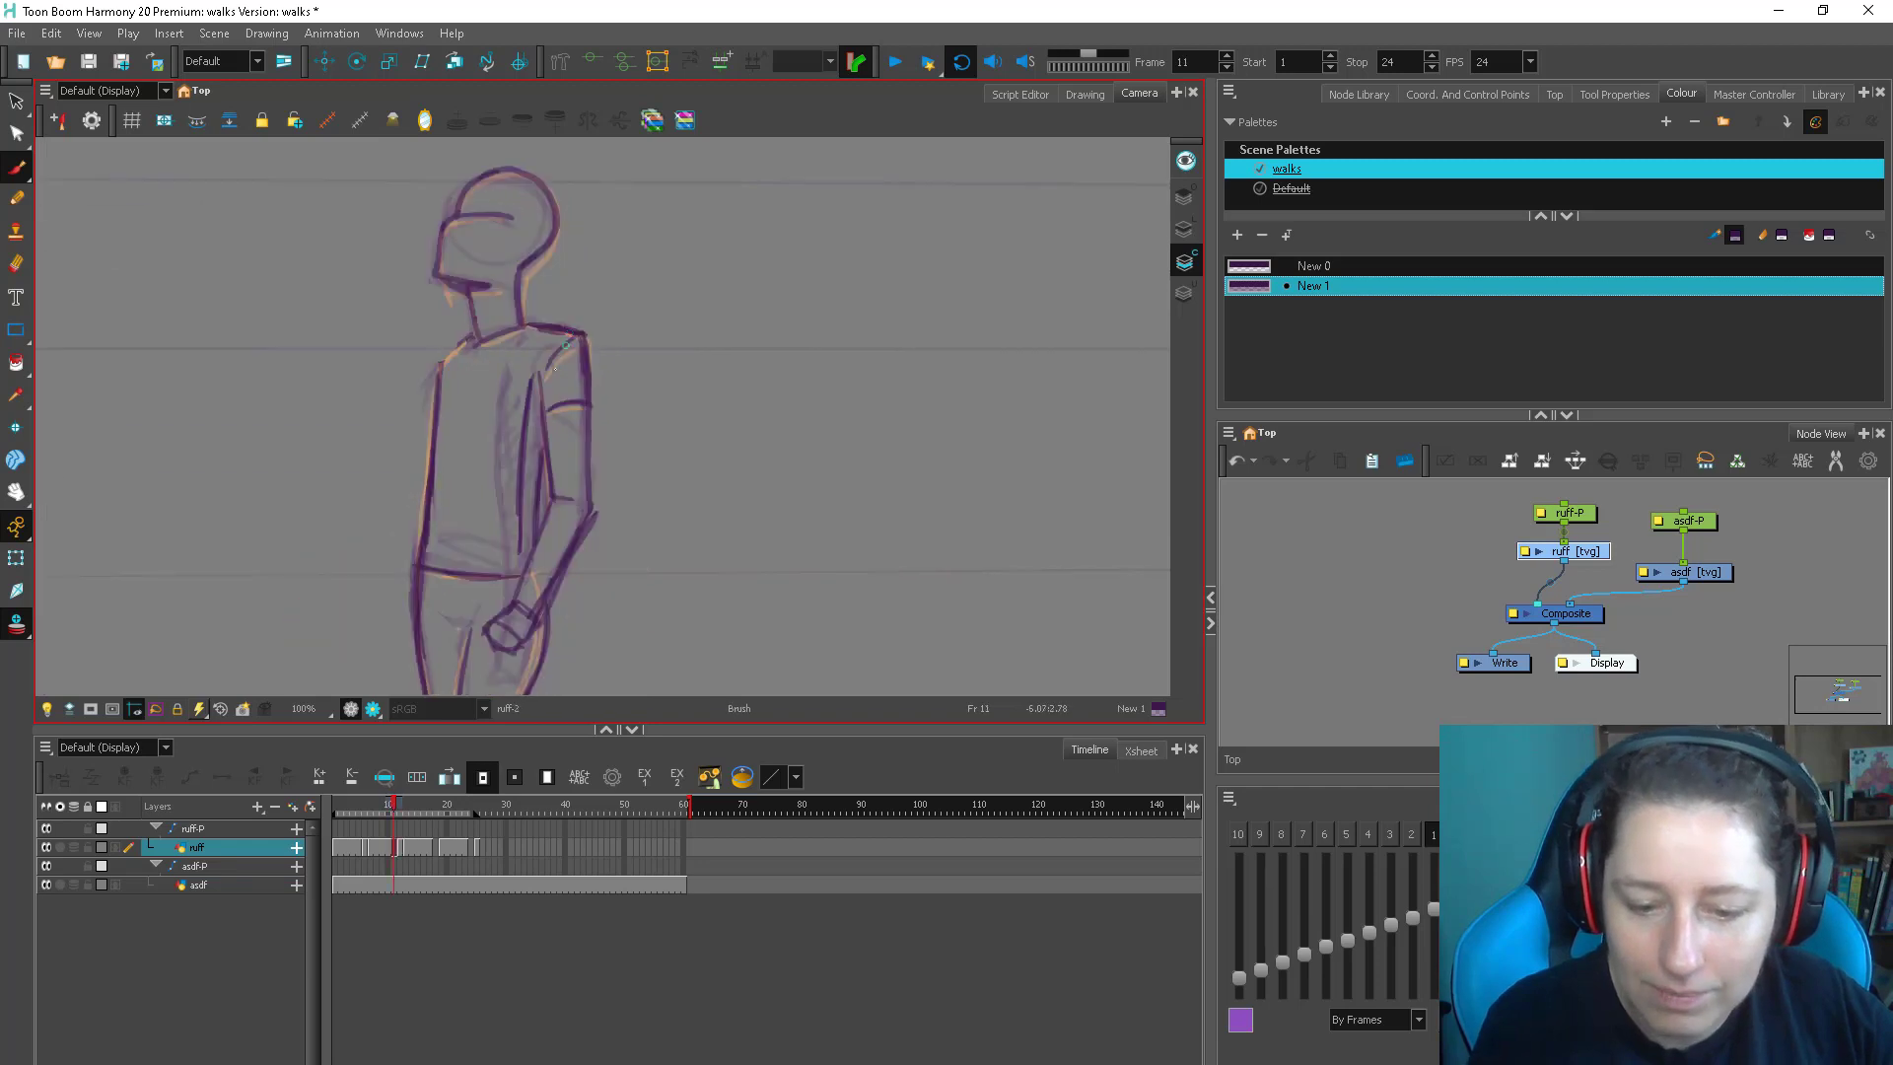
pyautogui.press('.')
pyautogui.press(',')
pyautogui.press('.')
pyautogui.press(',')
pyautogui.moveTo(605, 577)
pyautogui.mouseDown()
pyautogui.moveTo(584, 492)
pyautogui.moveTo(641, 597)
pyautogui.moveTo(657, 578)
pyautogui.moveTo(619, 572)
pyautogui.mouseUp()
pyautogui.press('.')
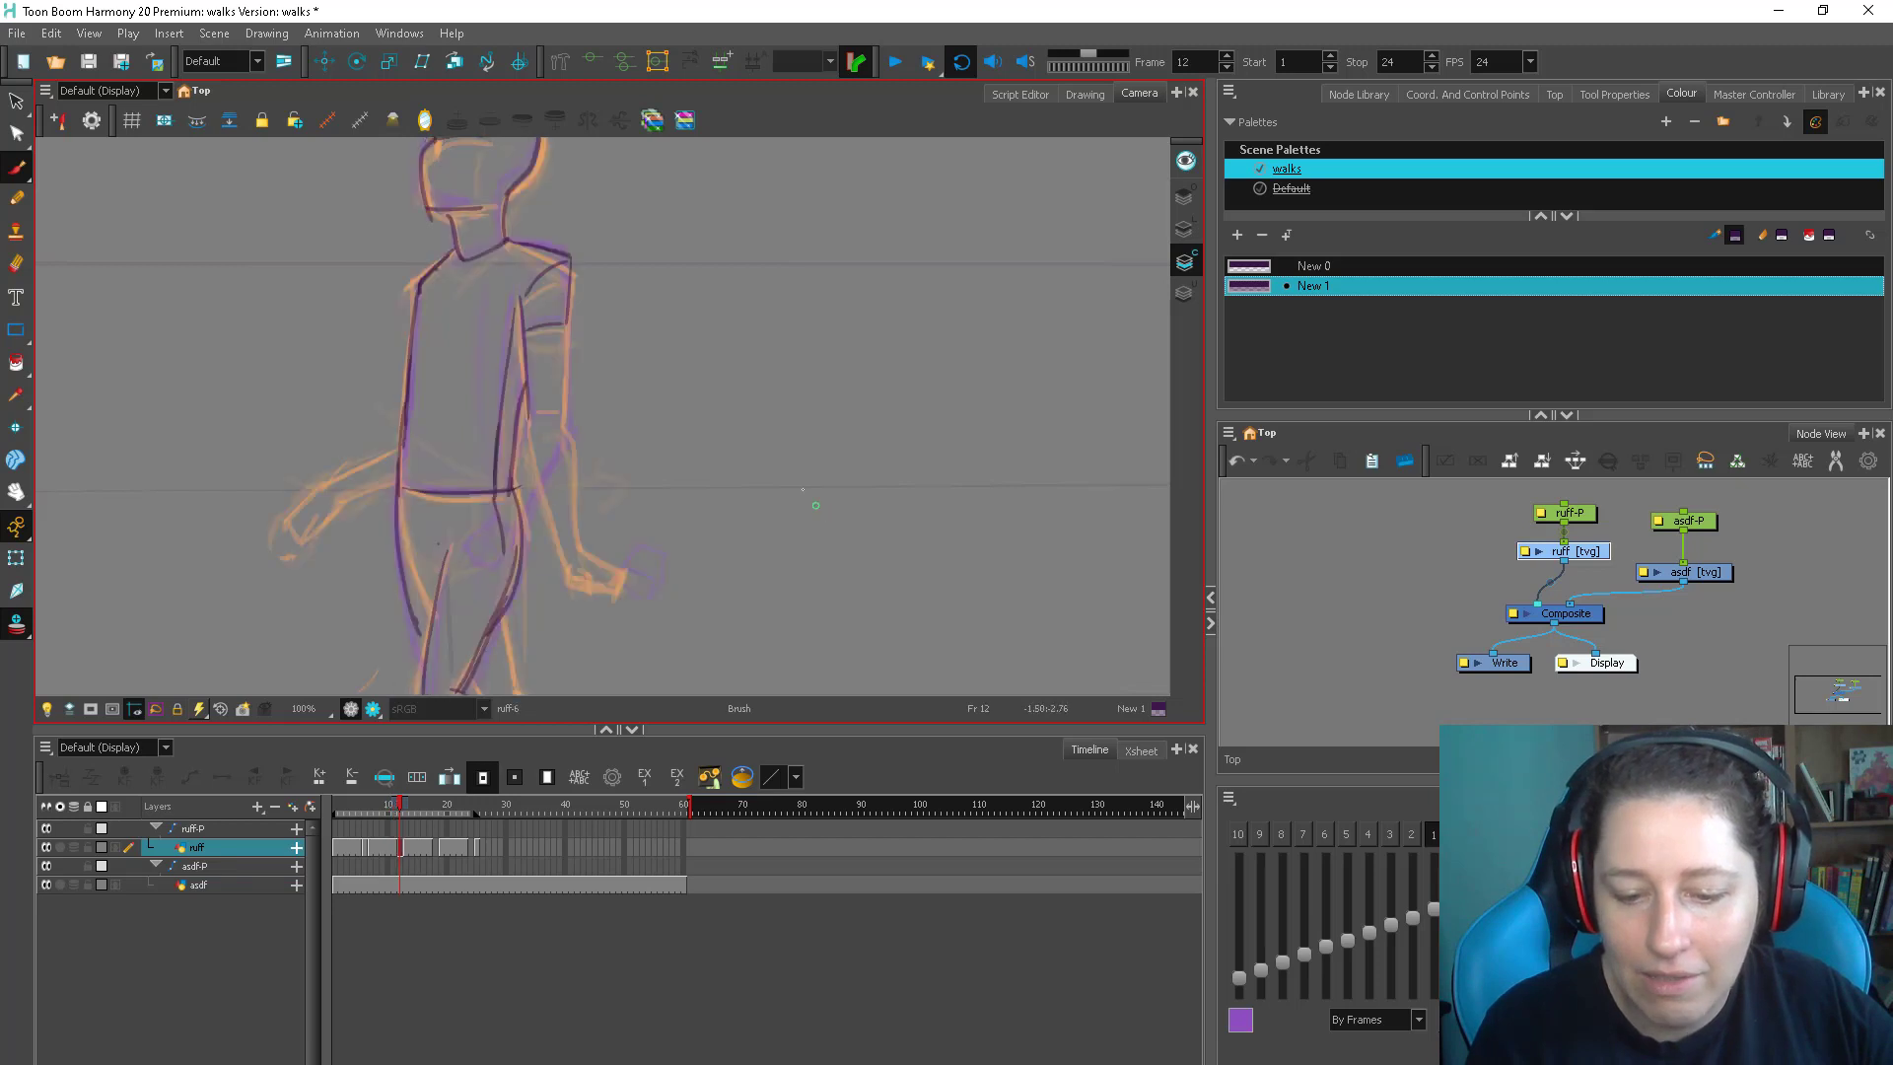
pyautogui.press(',')
pyautogui.moveTo(702, 556)
pyautogui.mouseDown()
pyautogui.moveTo(735, 592)
pyautogui.moveTo(708, 605)
pyautogui.moveTo(746, 595)
pyautogui.mouseUp()
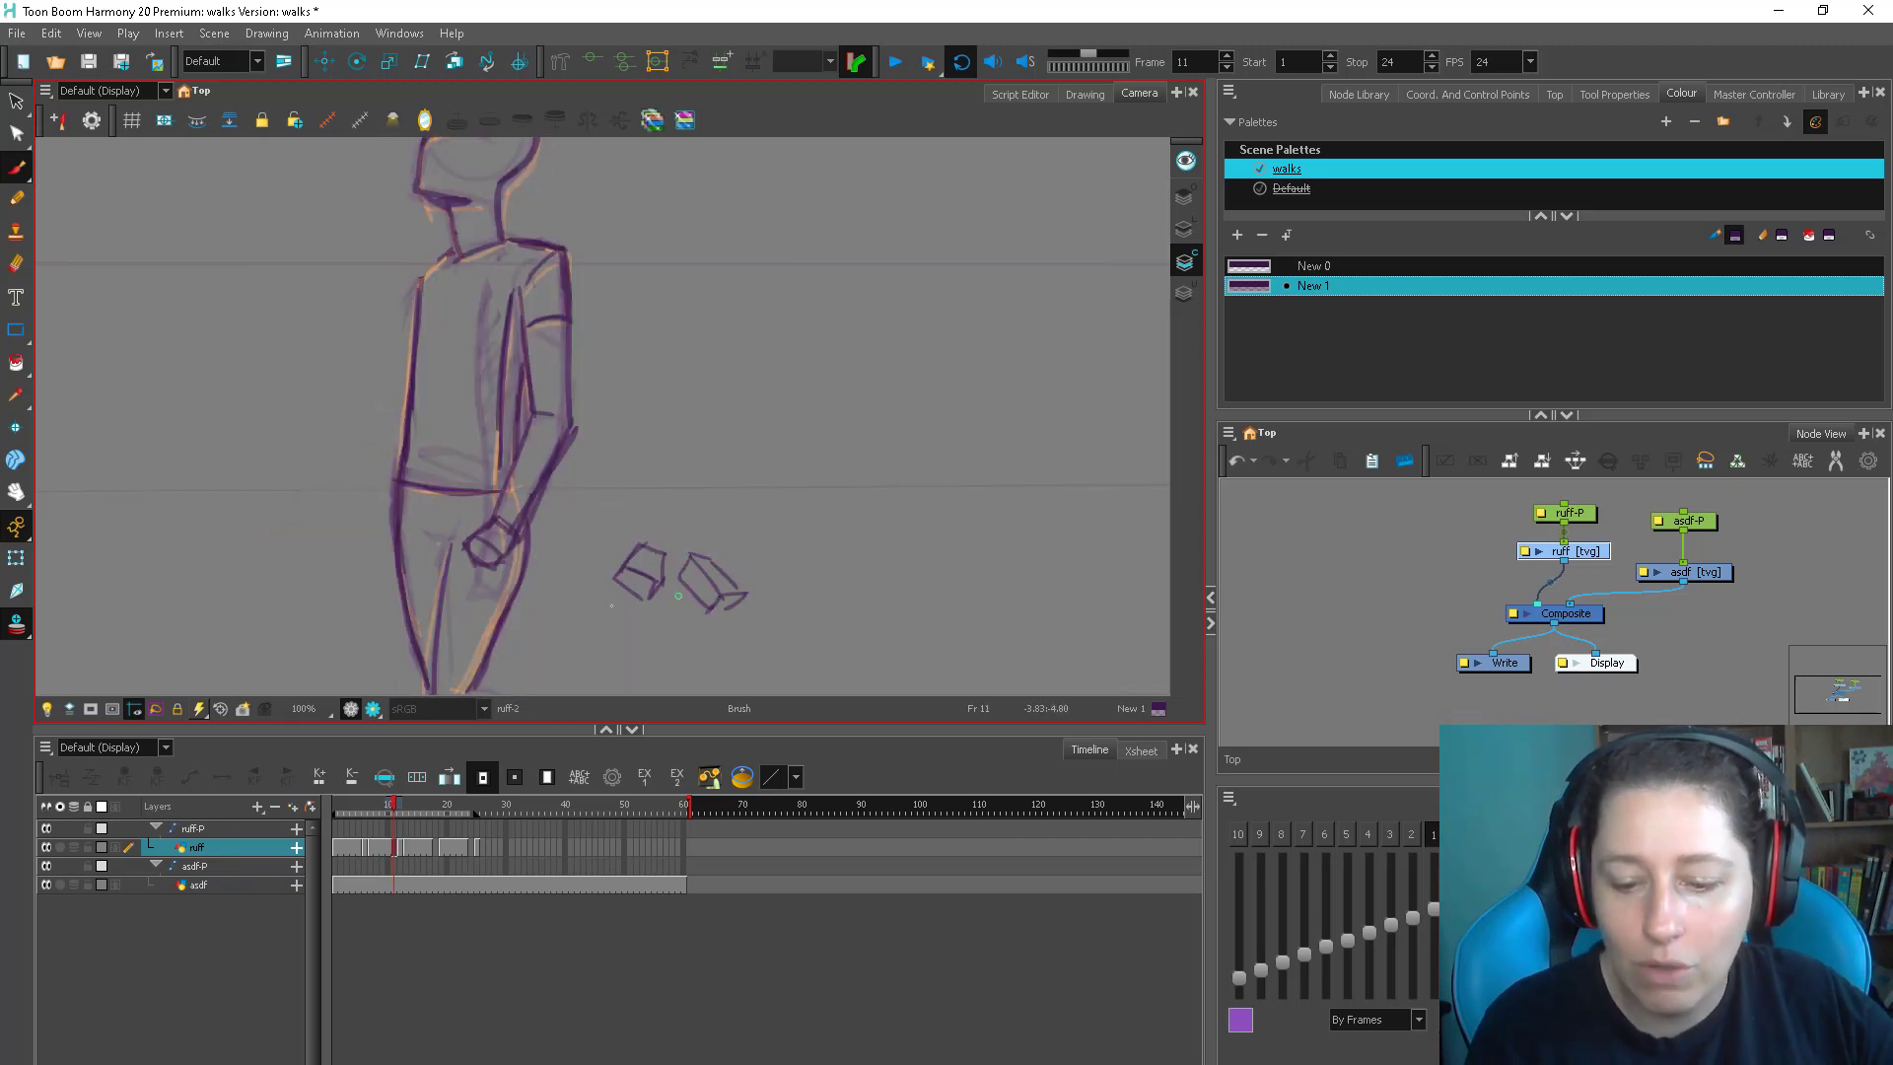
pyautogui.hotkey('ctrl', 'z')
pyautogui.hotkey('ctrl', 'z')
pyautogui.hotkey('ctrl', 'z')
pyautogui.hotkey('ctrl', 'z')
pyautogui.hotkey('ctrl', 'z')
pyautogui.hotkey('ctrl', 'z')
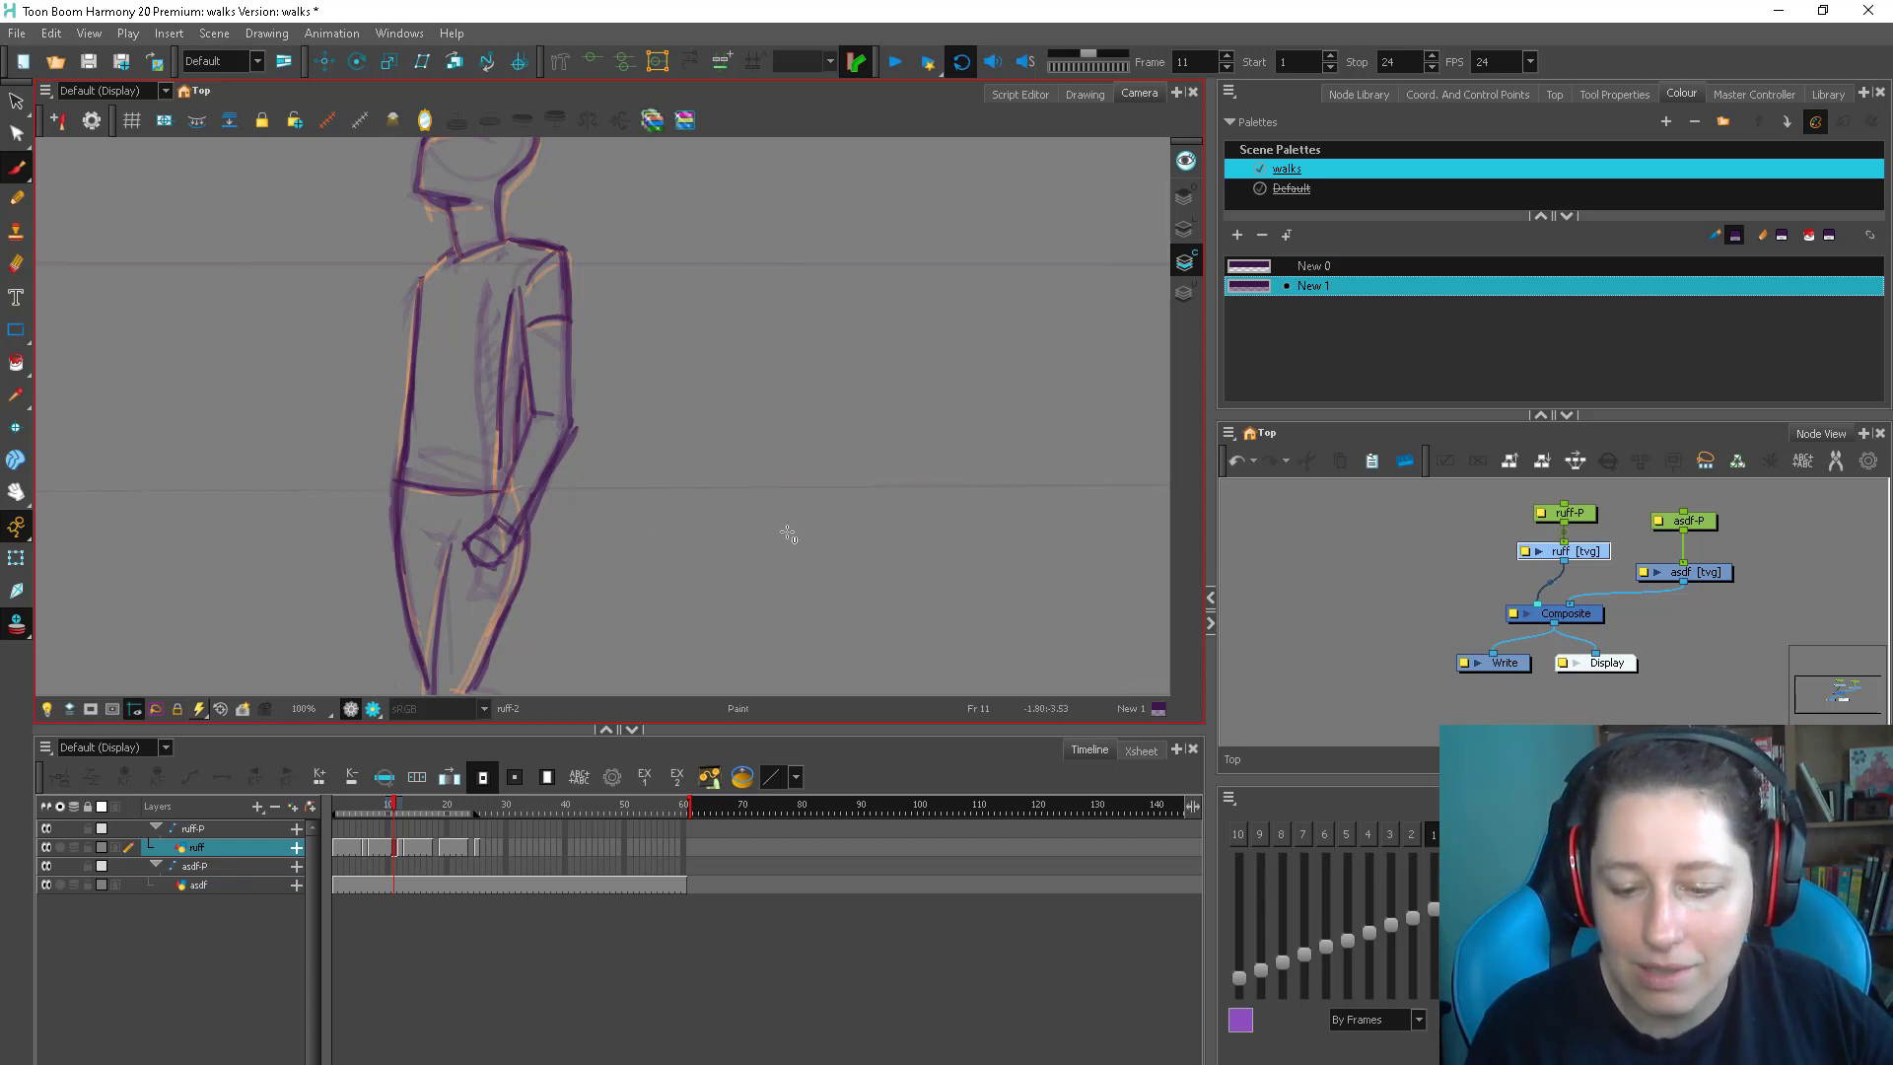
# Draw the near hand as a small block behind the hip on frame 12, placing it along a rough swing arc
pyautogui.press('.')
pyautogui.moveTo(475, 534); pyautogui.dragTo(651, 572)
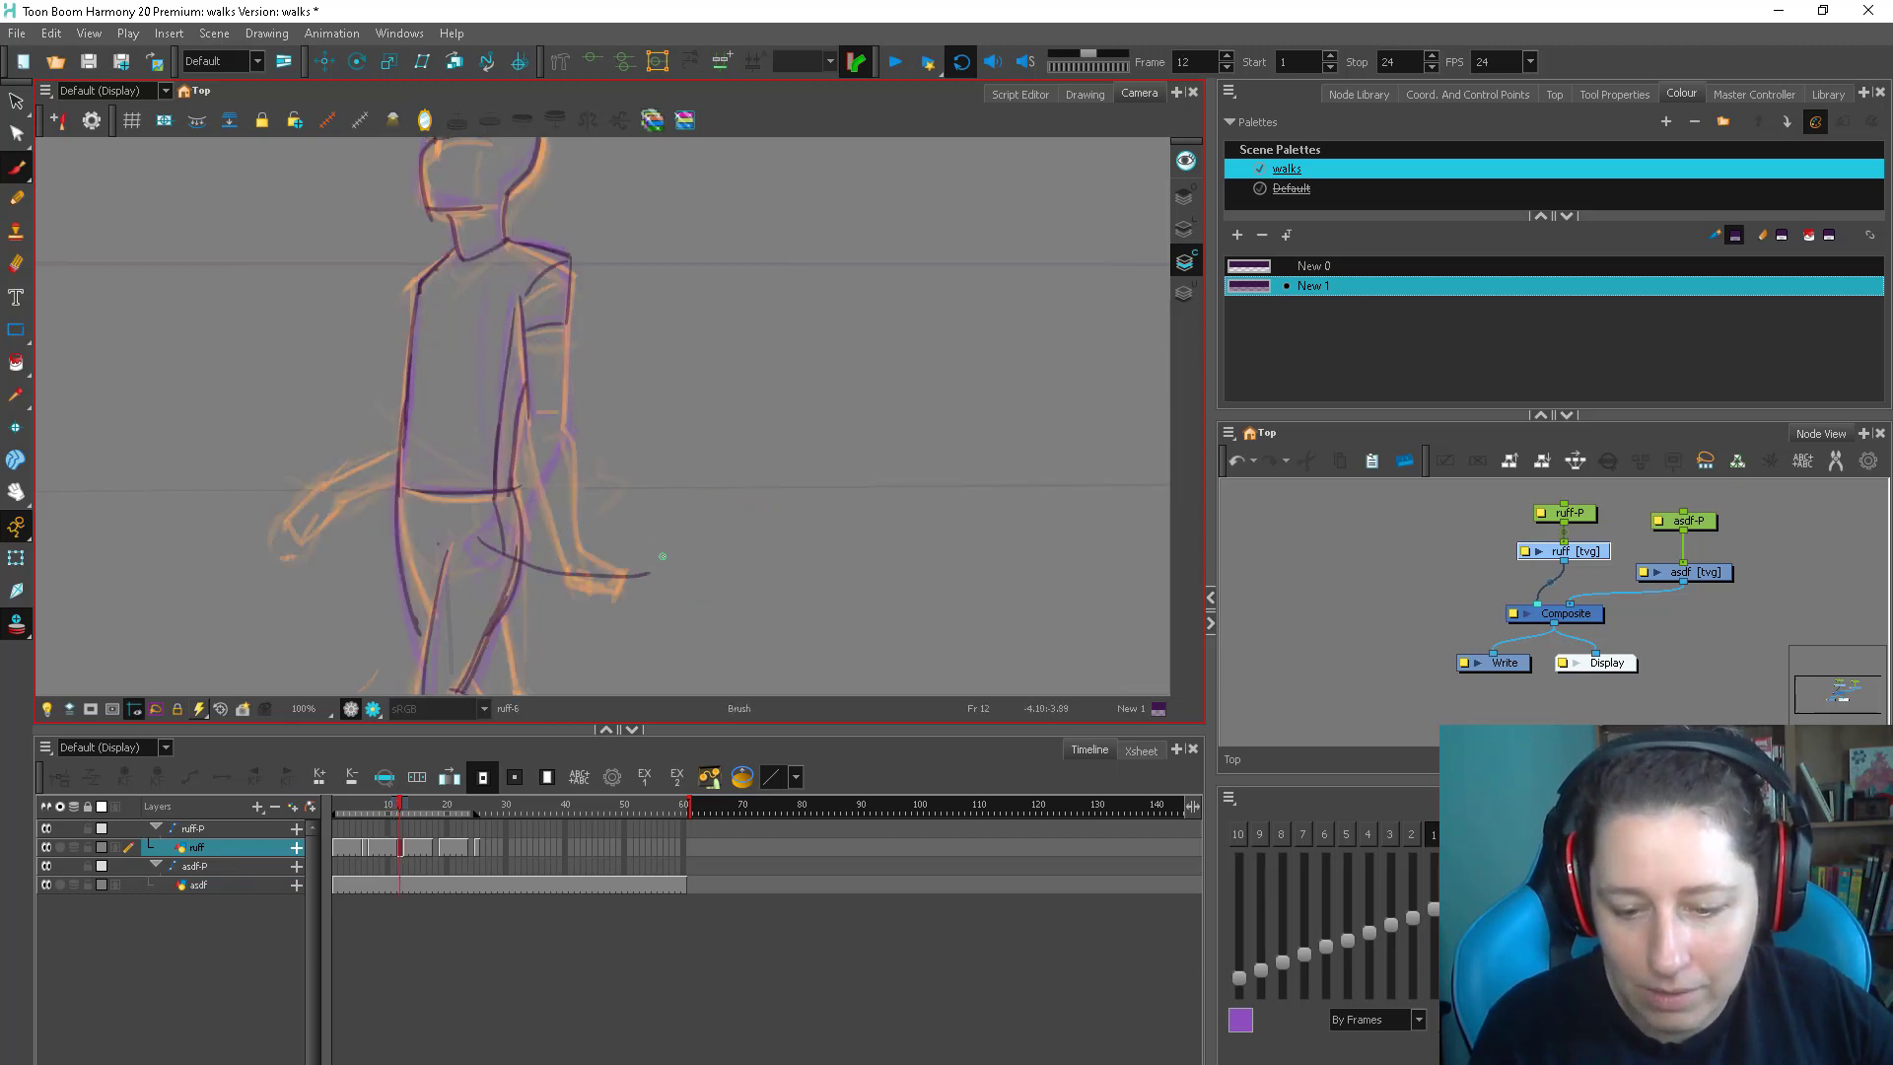
pyautogui.moveTo(471, 546); pyautogui.dragTo(644, 595)
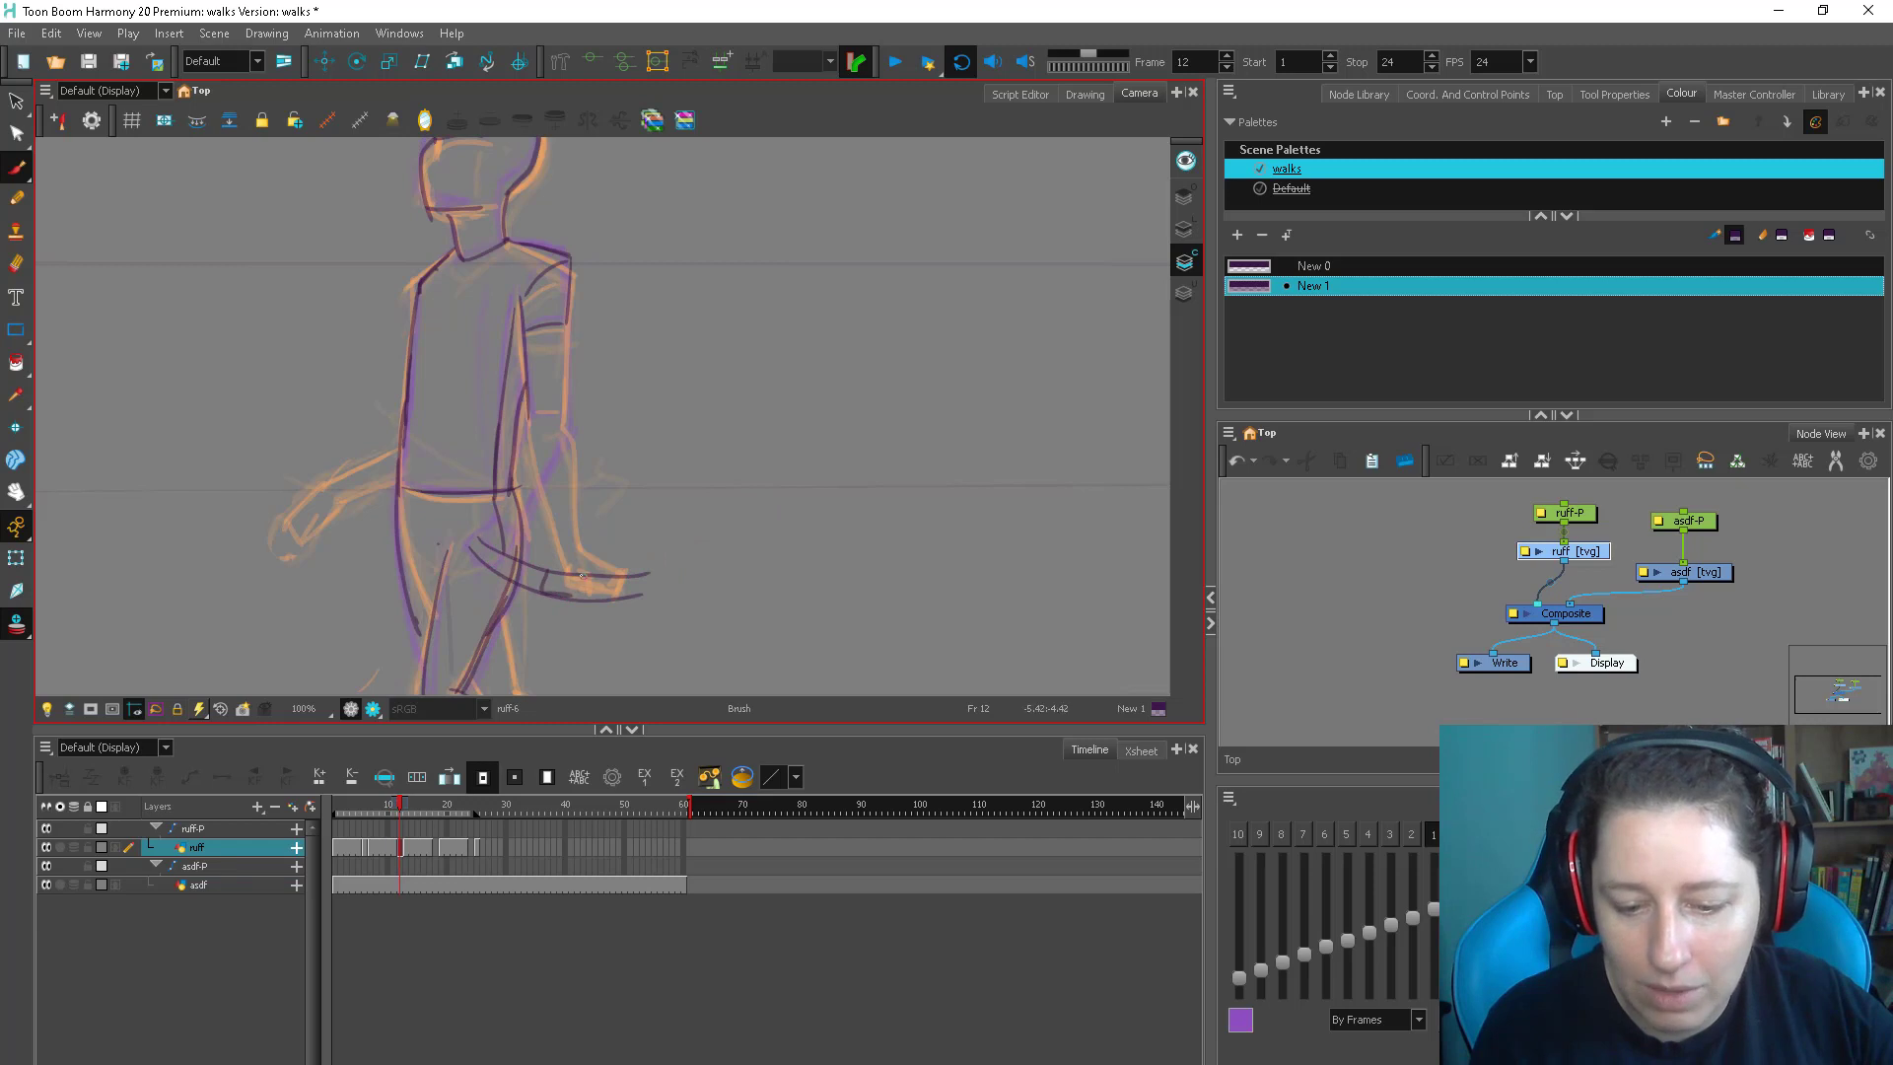
pyautogui.moveTo(498, 525)
pyautogui.mouseDown()
pyautogui.moveTo(617, 560)
pyautogui.moveTo(548, 575)
pyautogui.moveTo(578, 556)
pyautogui.mouseUp()
pyautogui.moveTo(576, 556); pyautogui.dragTo(580, 574)
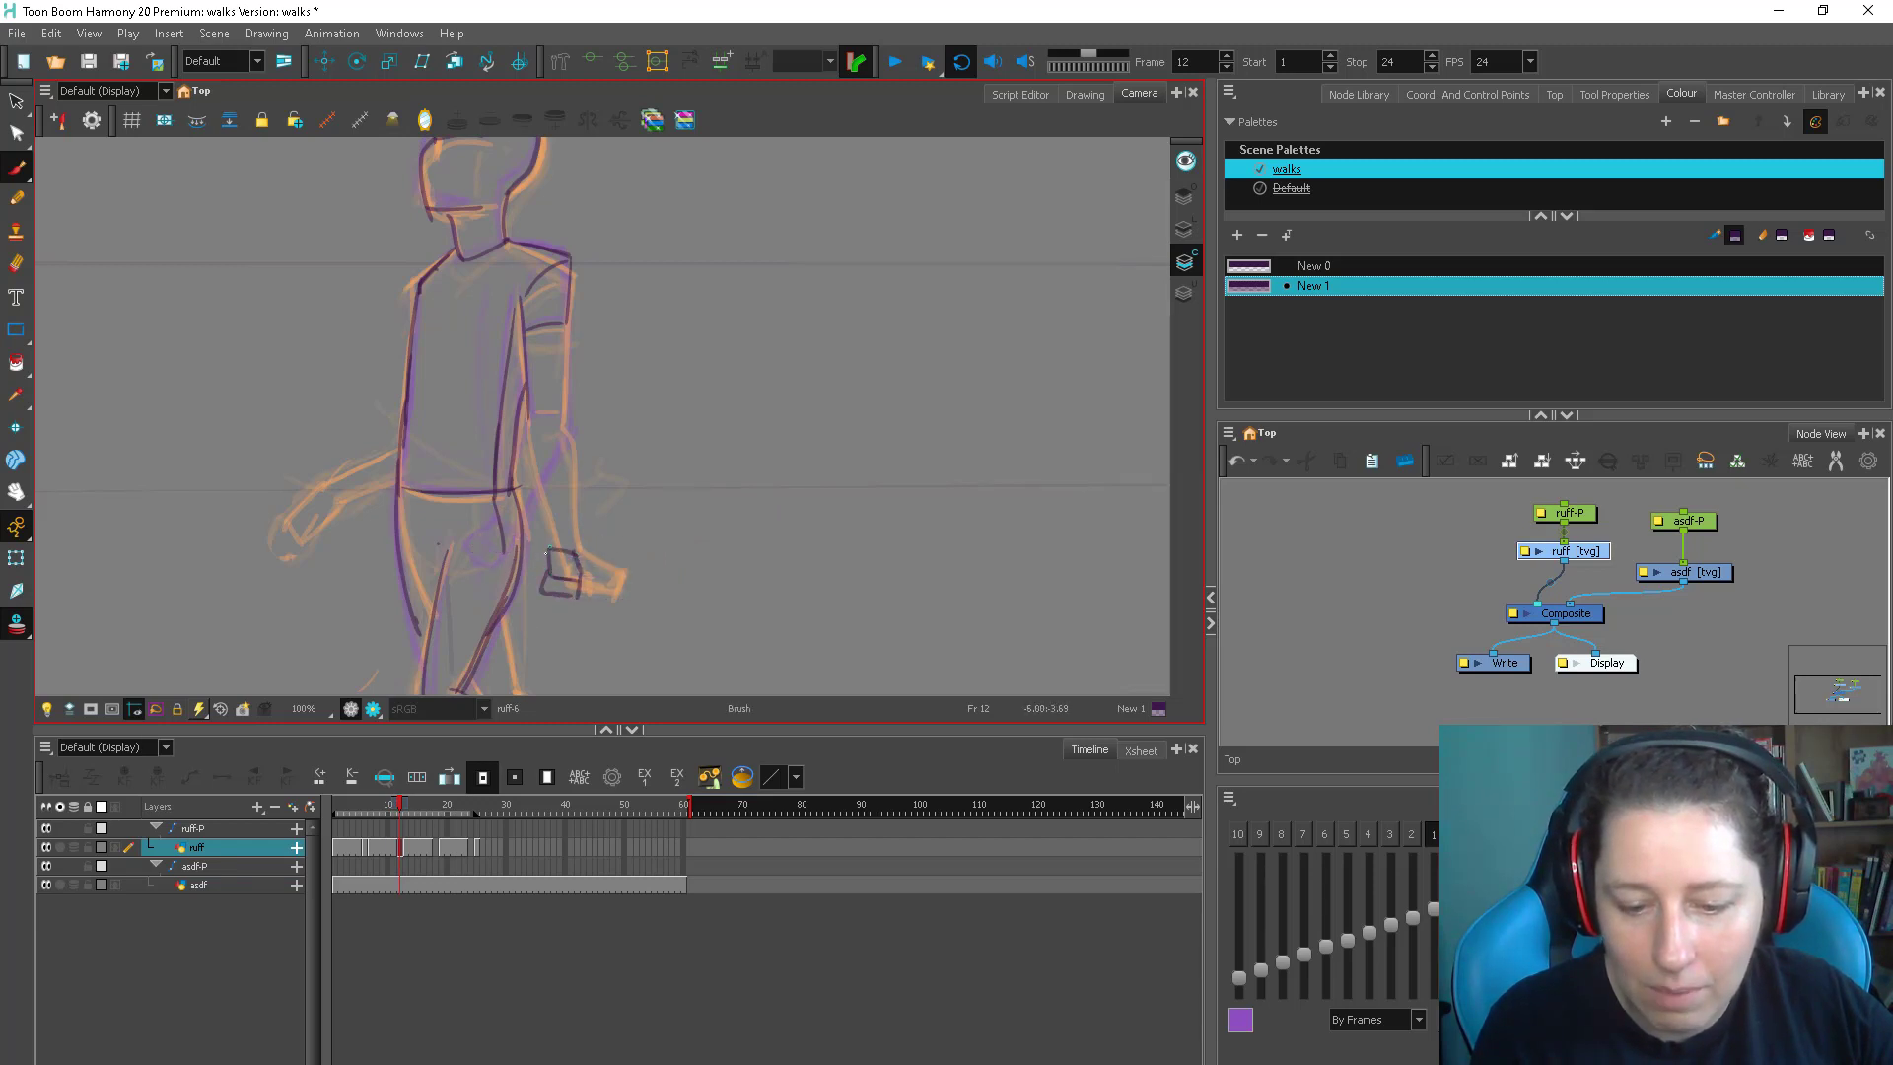
pyautogui.moveTo(540, 557)
pyautogui.mouseDown()
pyautogui.moveTo(542, 595)
pyautogui.moveTo(584, 580)
pyautogui.mouseUp()
# Compare the near hand against frame 11, then rotate and shift the hand block slightly towards the body on frame 12
pyautogui.press(',')
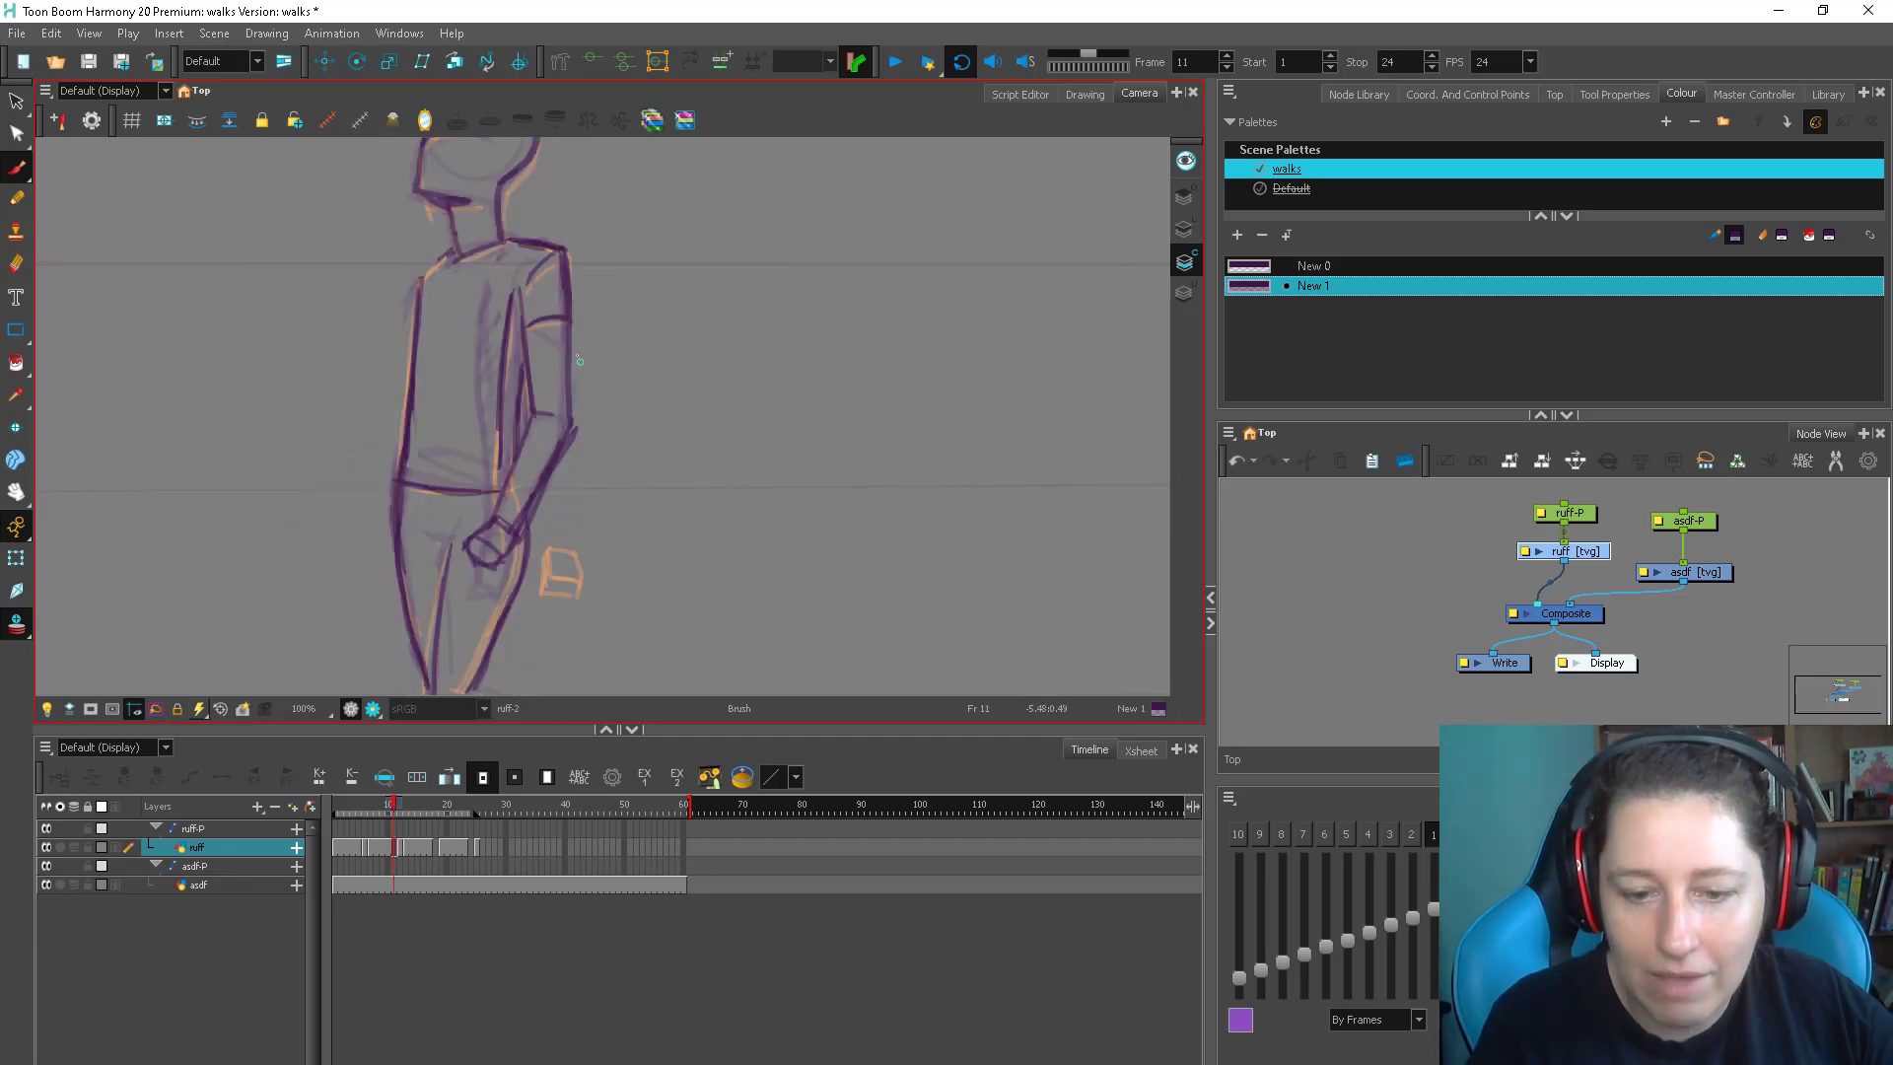
pyautogui.press('.')
pyautogui.press(',')
pyautogui.press('.')
pyautogui.press(',')
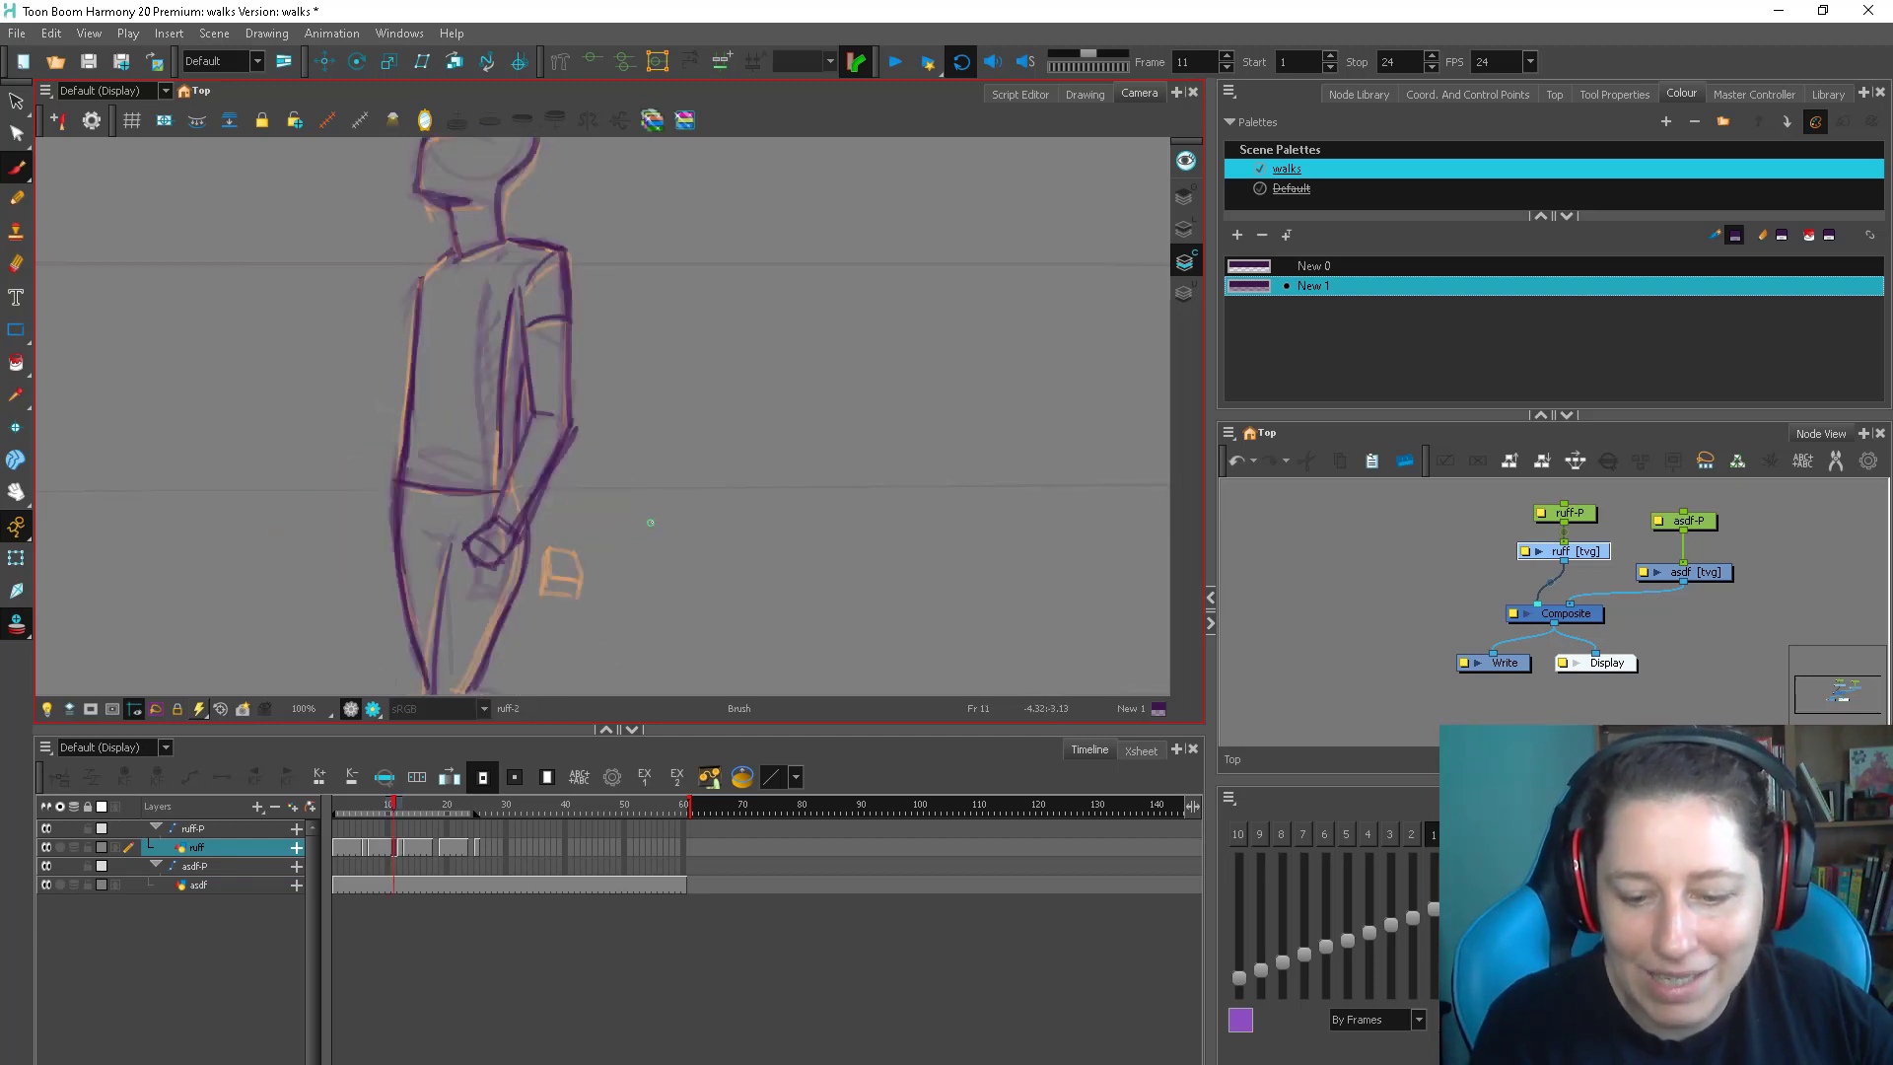
pyautogui.press('.')
pyautogui.press(',')
pyautogui.press('.')
pyautogui.hotkey('alt', 's')
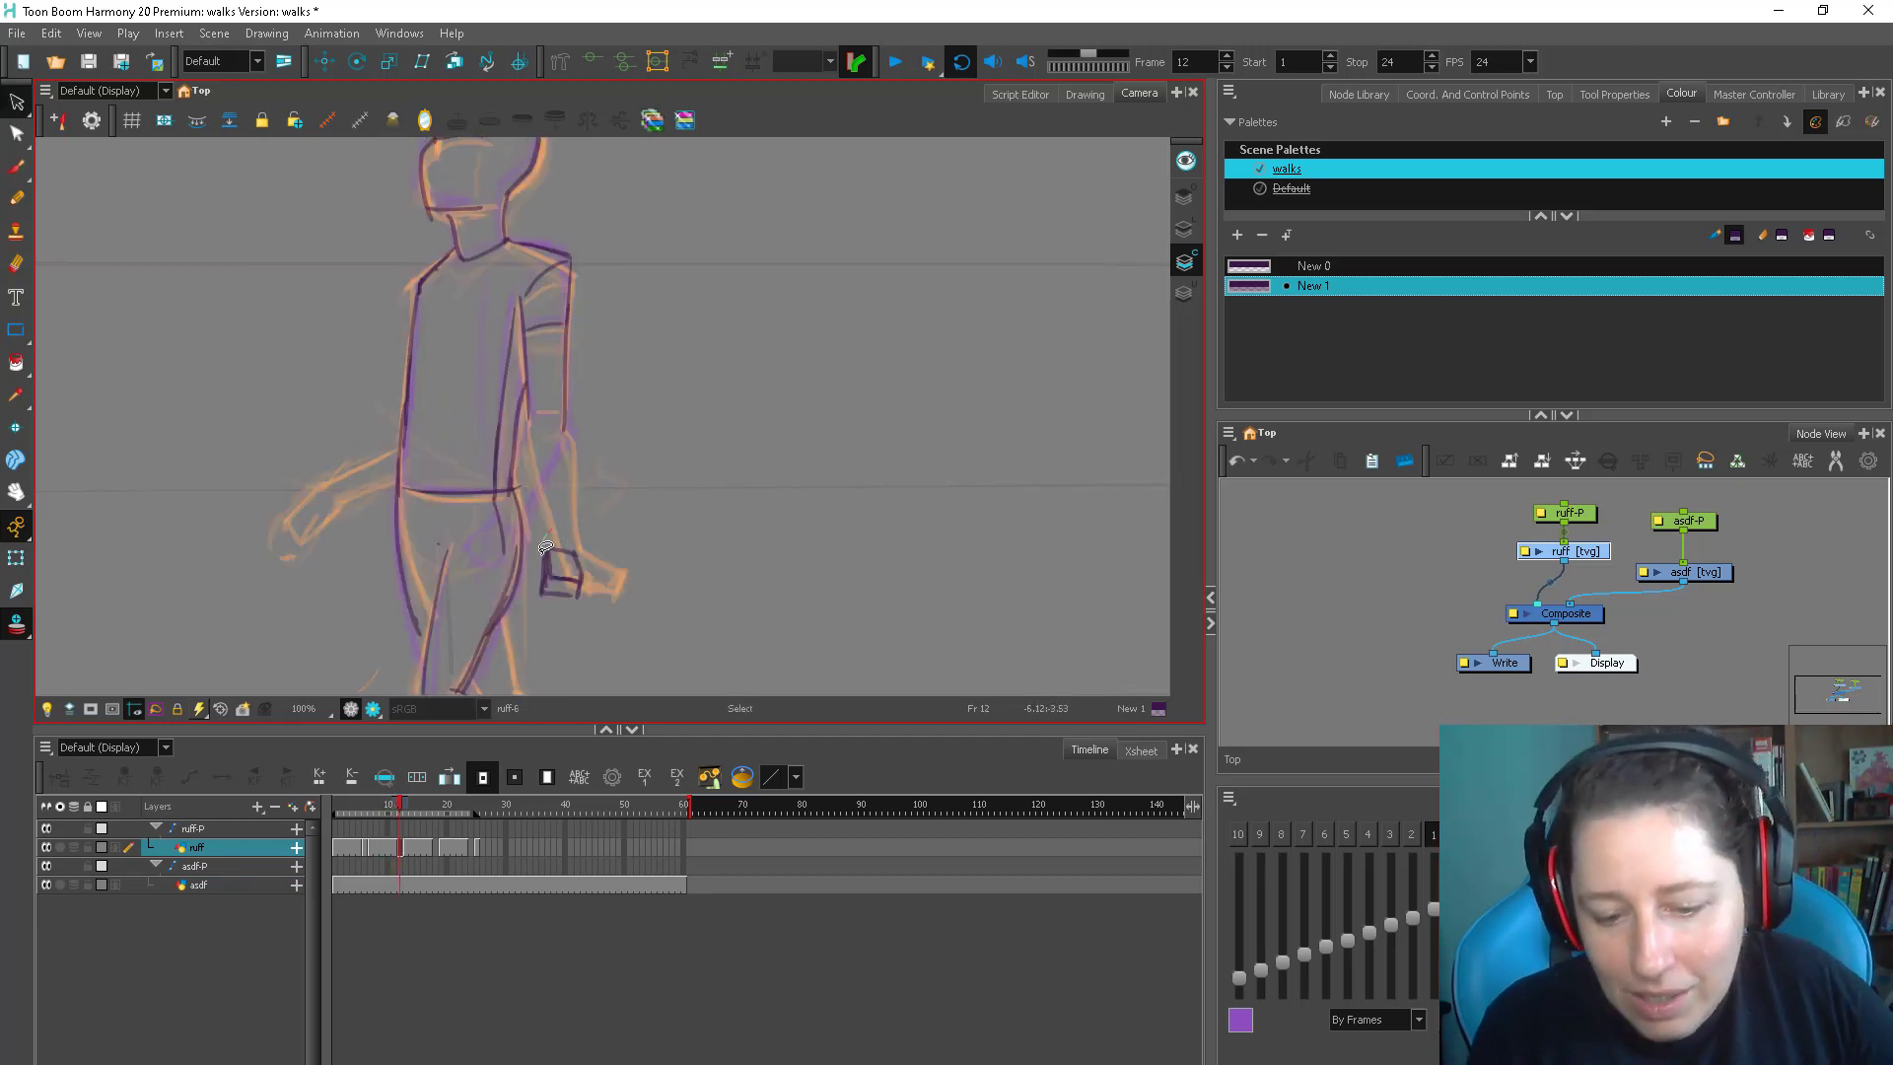
pyautogui.moveTo(545, 548); pyautogui.dragTo(533, 545)
pyautogui.hotkey('alt', 'b')
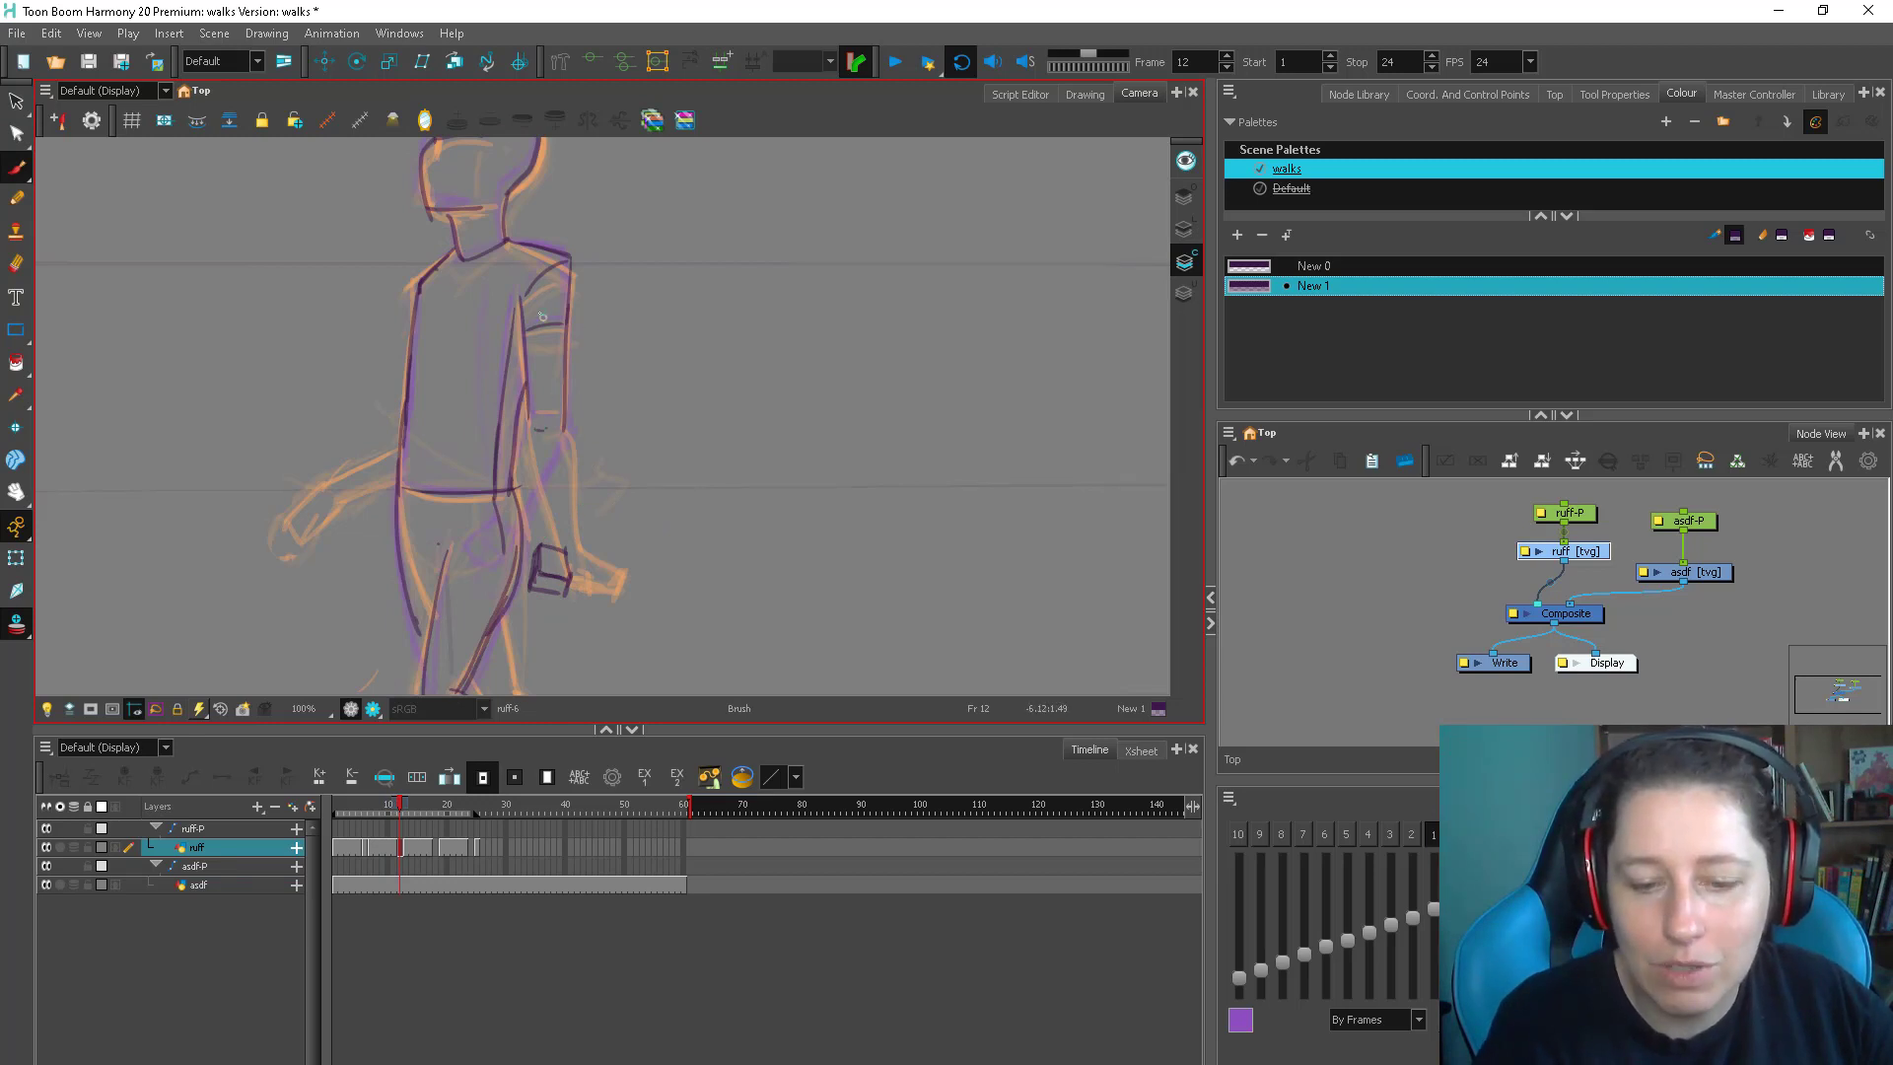
# Draw the near forearm down to the hand block on frame 12, comparing against frame 11
pyautogui.press('.')
pyautogui.click(398, 810)
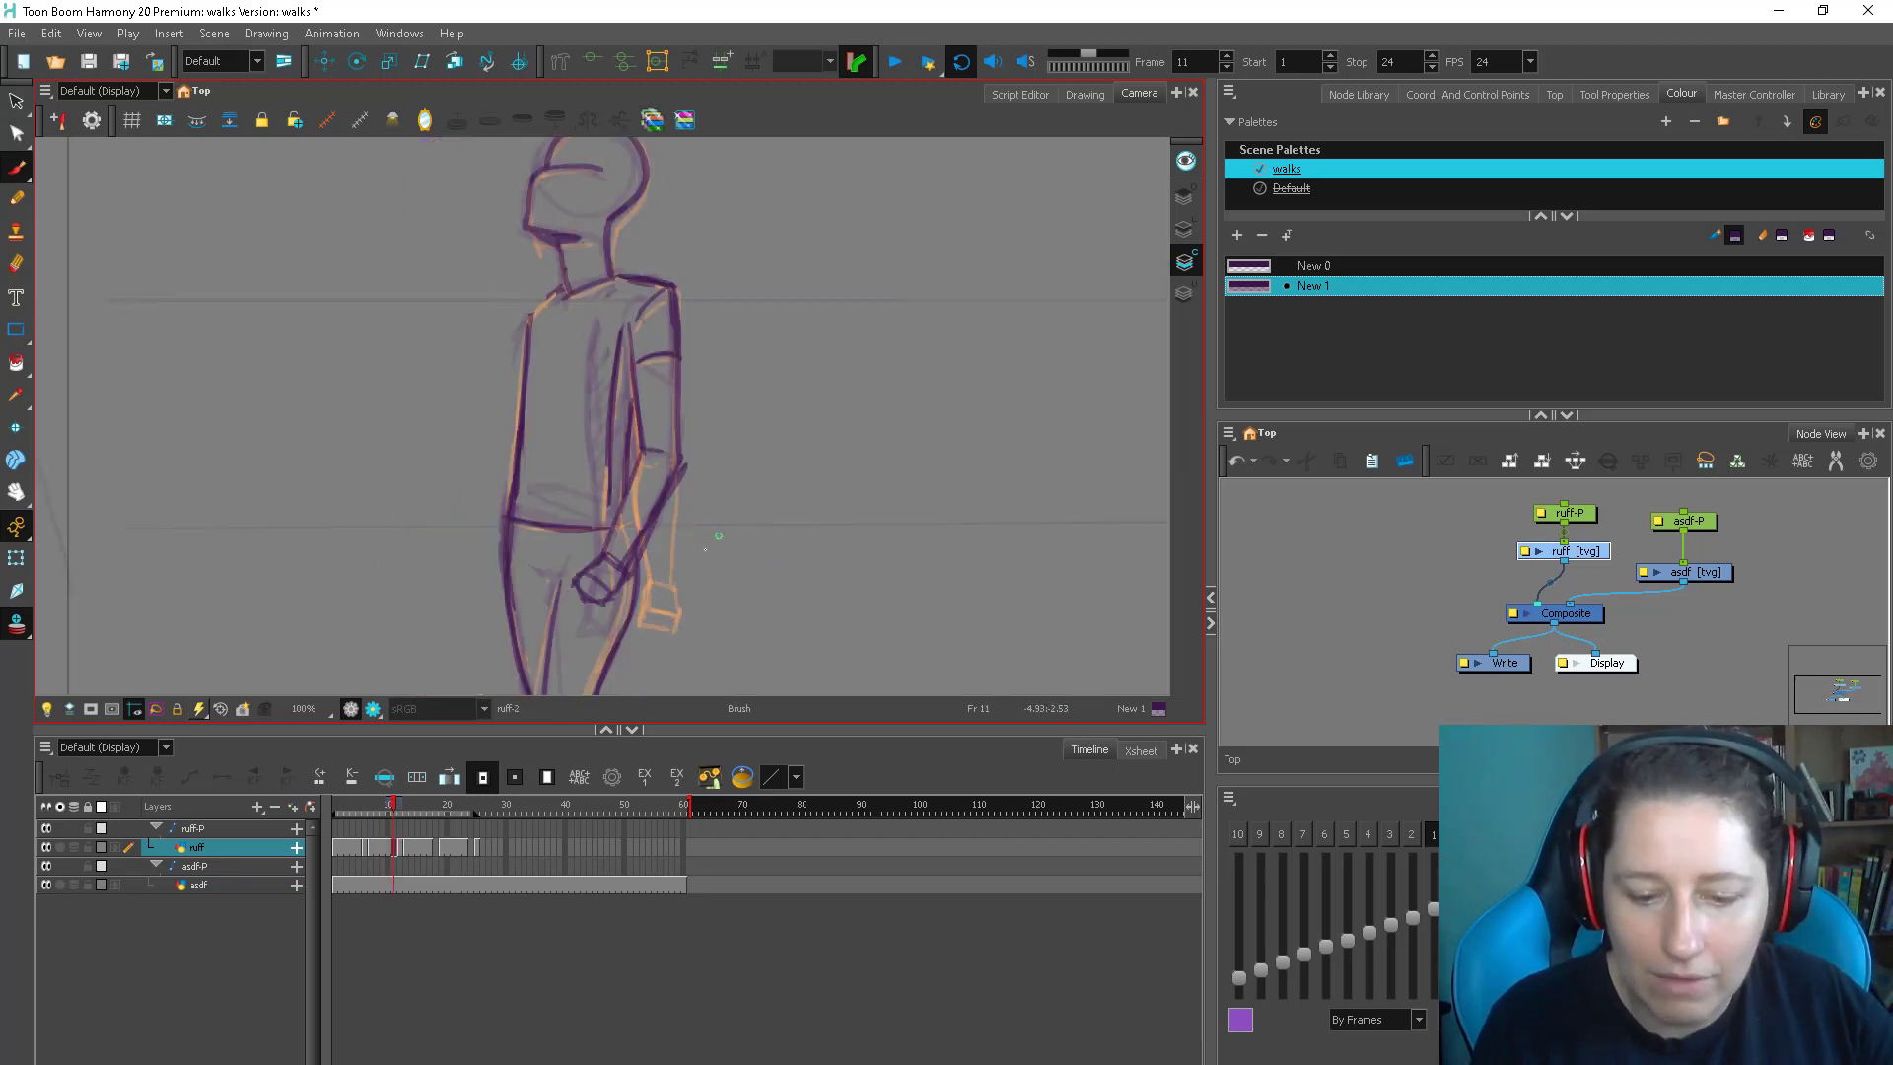
pyautogui.click(399, 808)
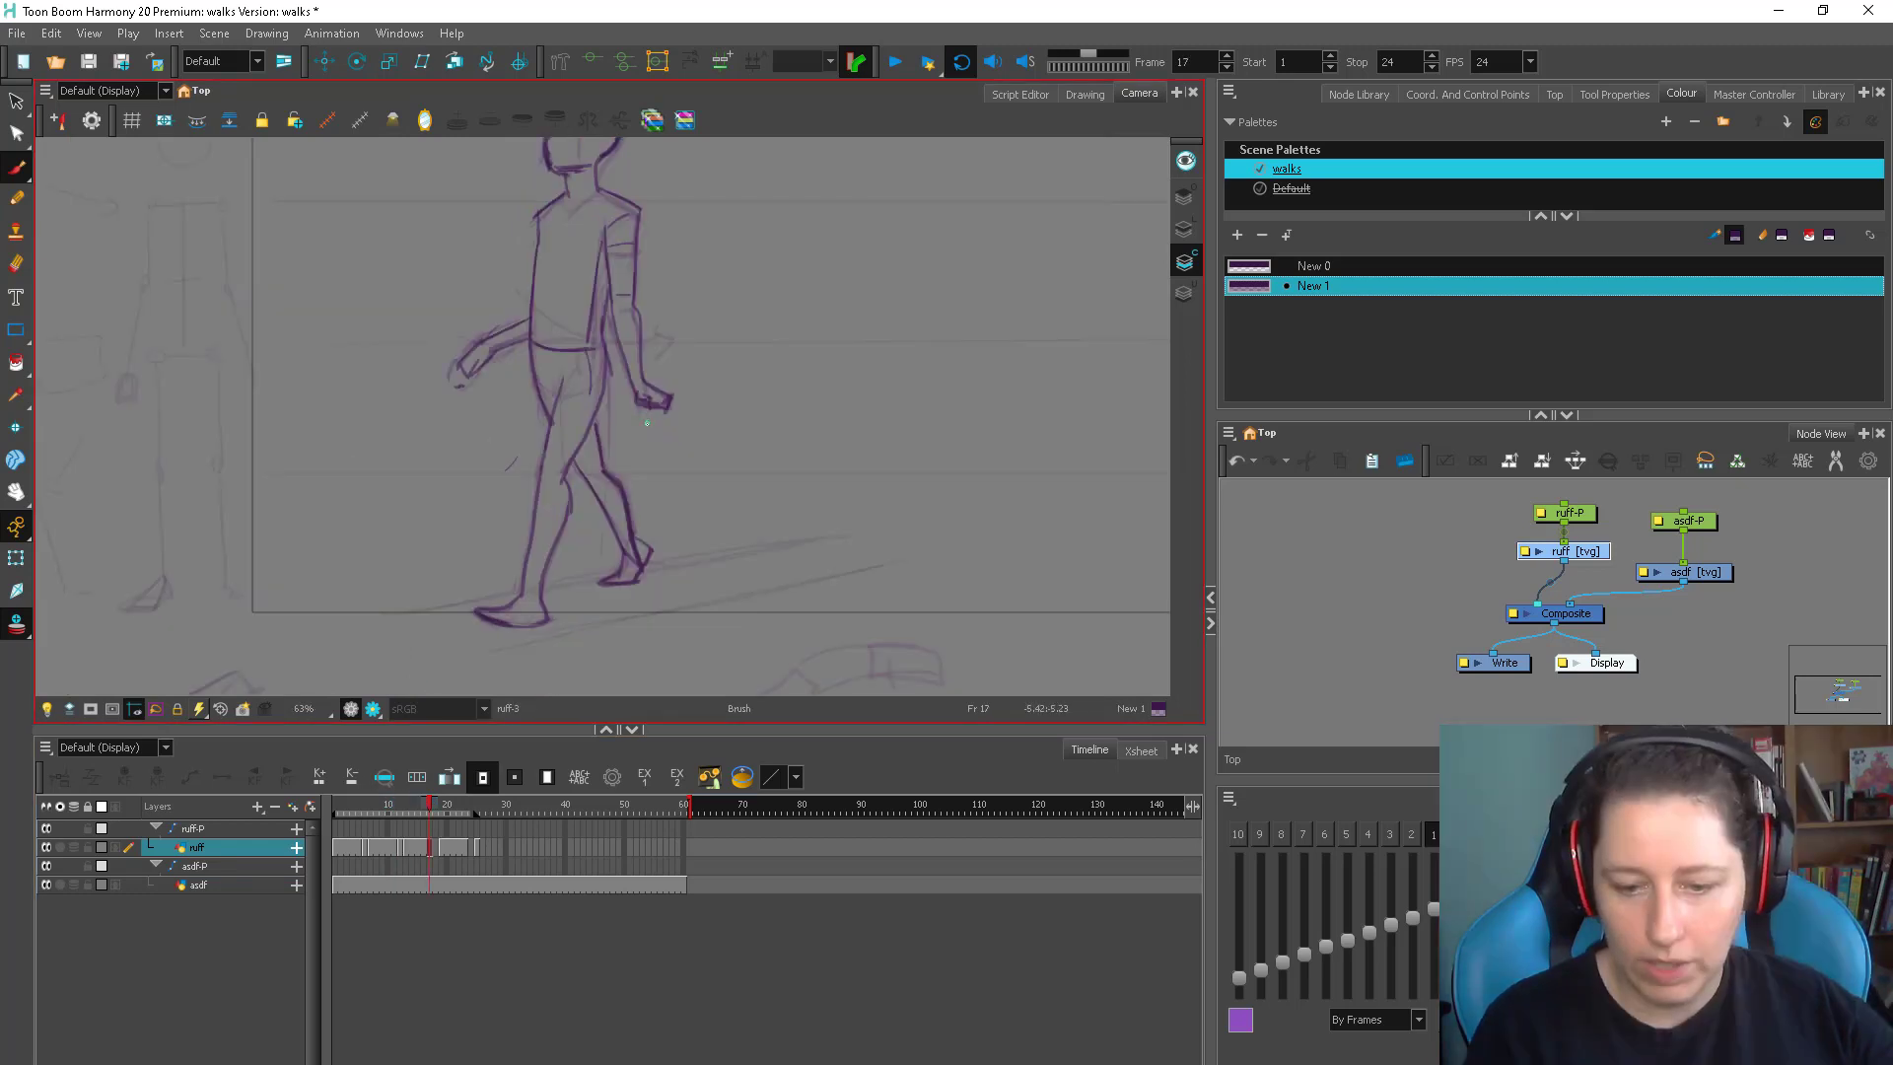
# Sketch the planted foot on frame 18 and rough in a first shin line, comparing against frame 17
pyautogui.press('.')
pyautogui.press(',')
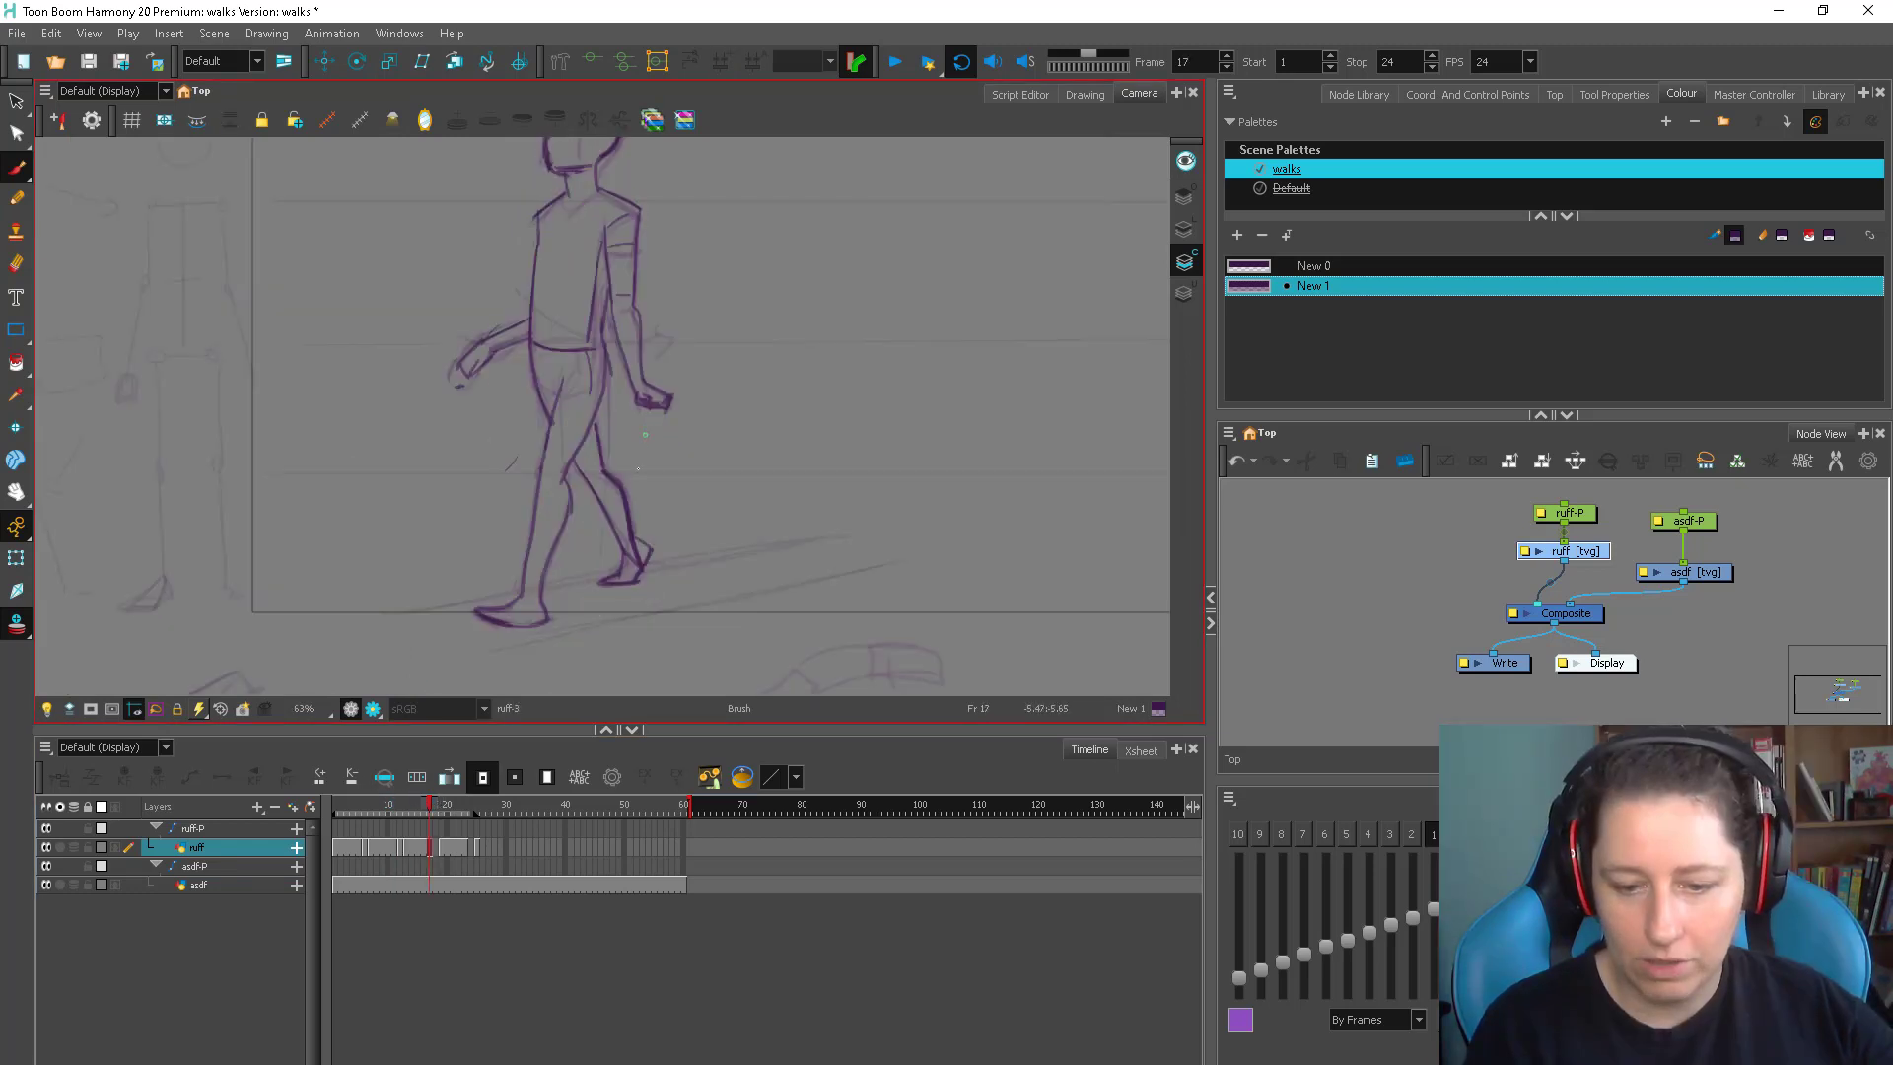
pyautogui.press('.')
pyautogui.moveTo(534, 626); pyautogui.dragTo(601, 612)
pyautogui.press('2')
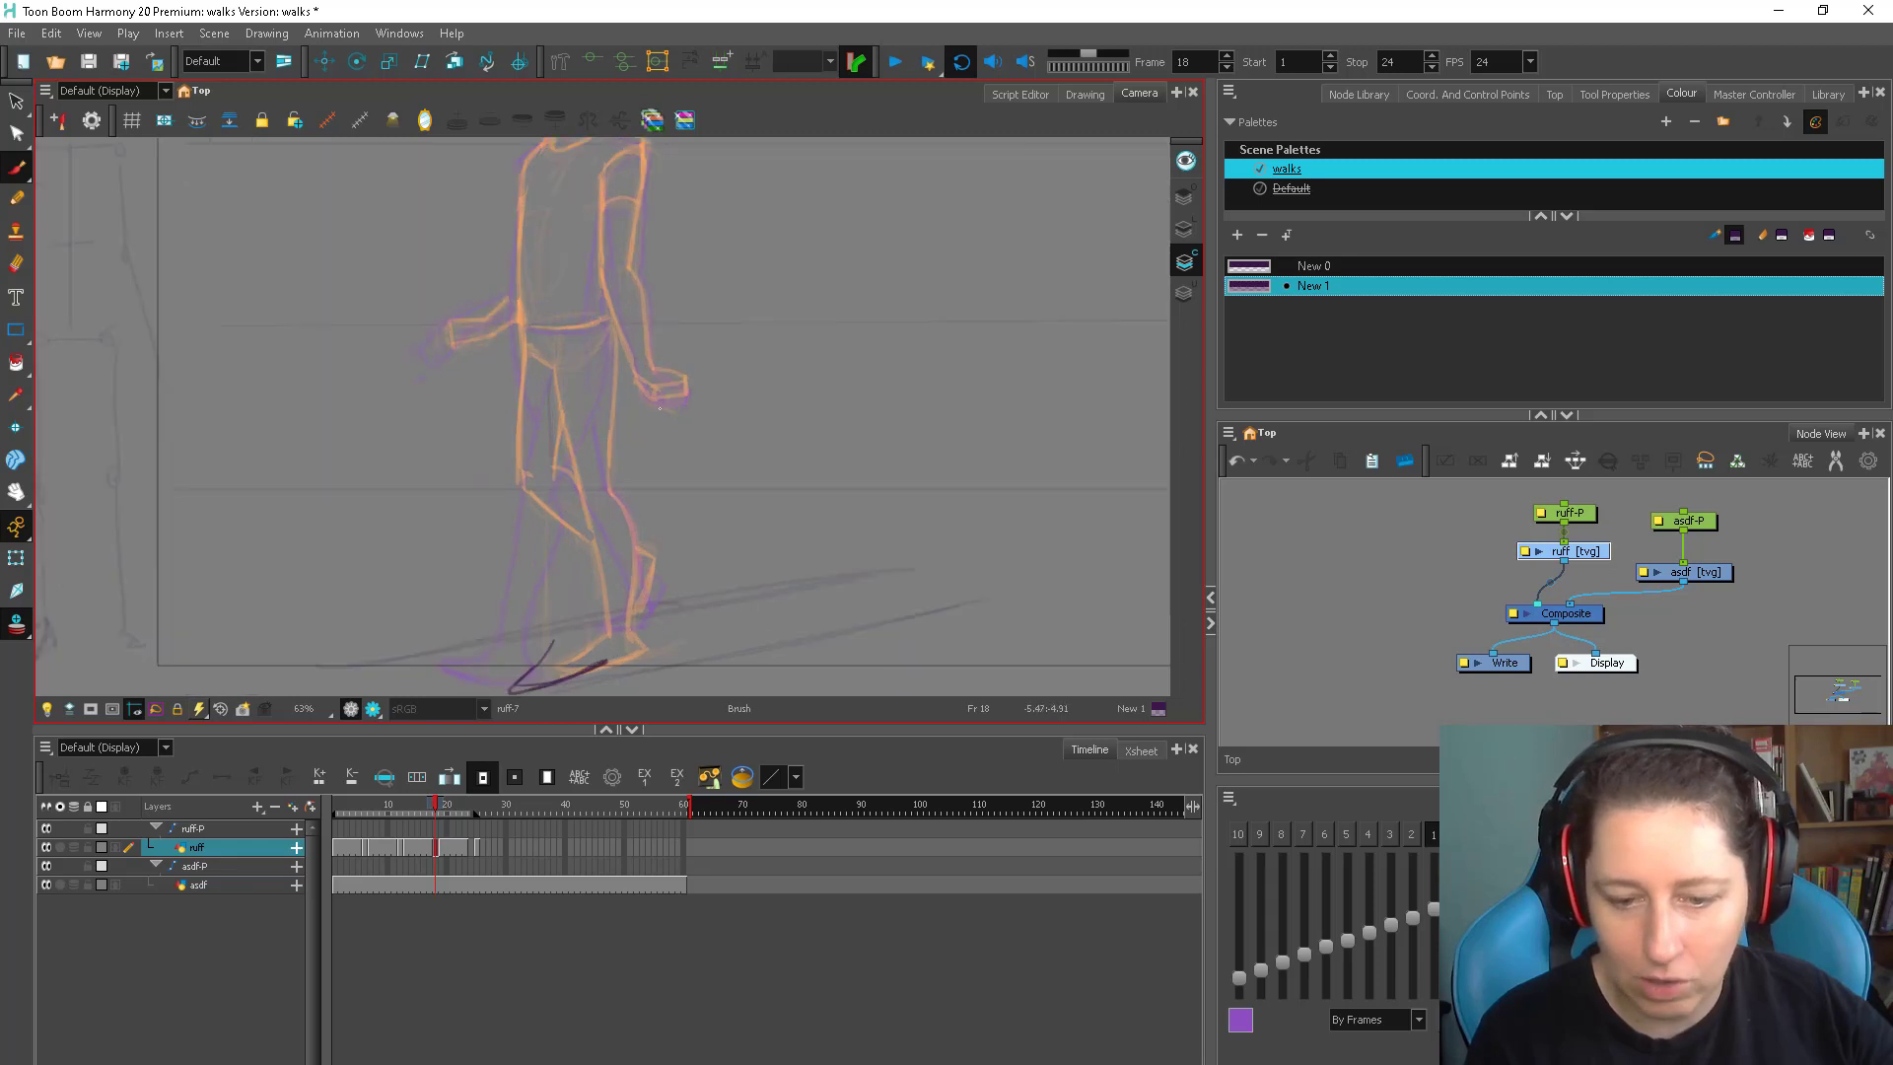
pyautogui.press(',')
pyautogui.press('.')
pyautogui.press(',')
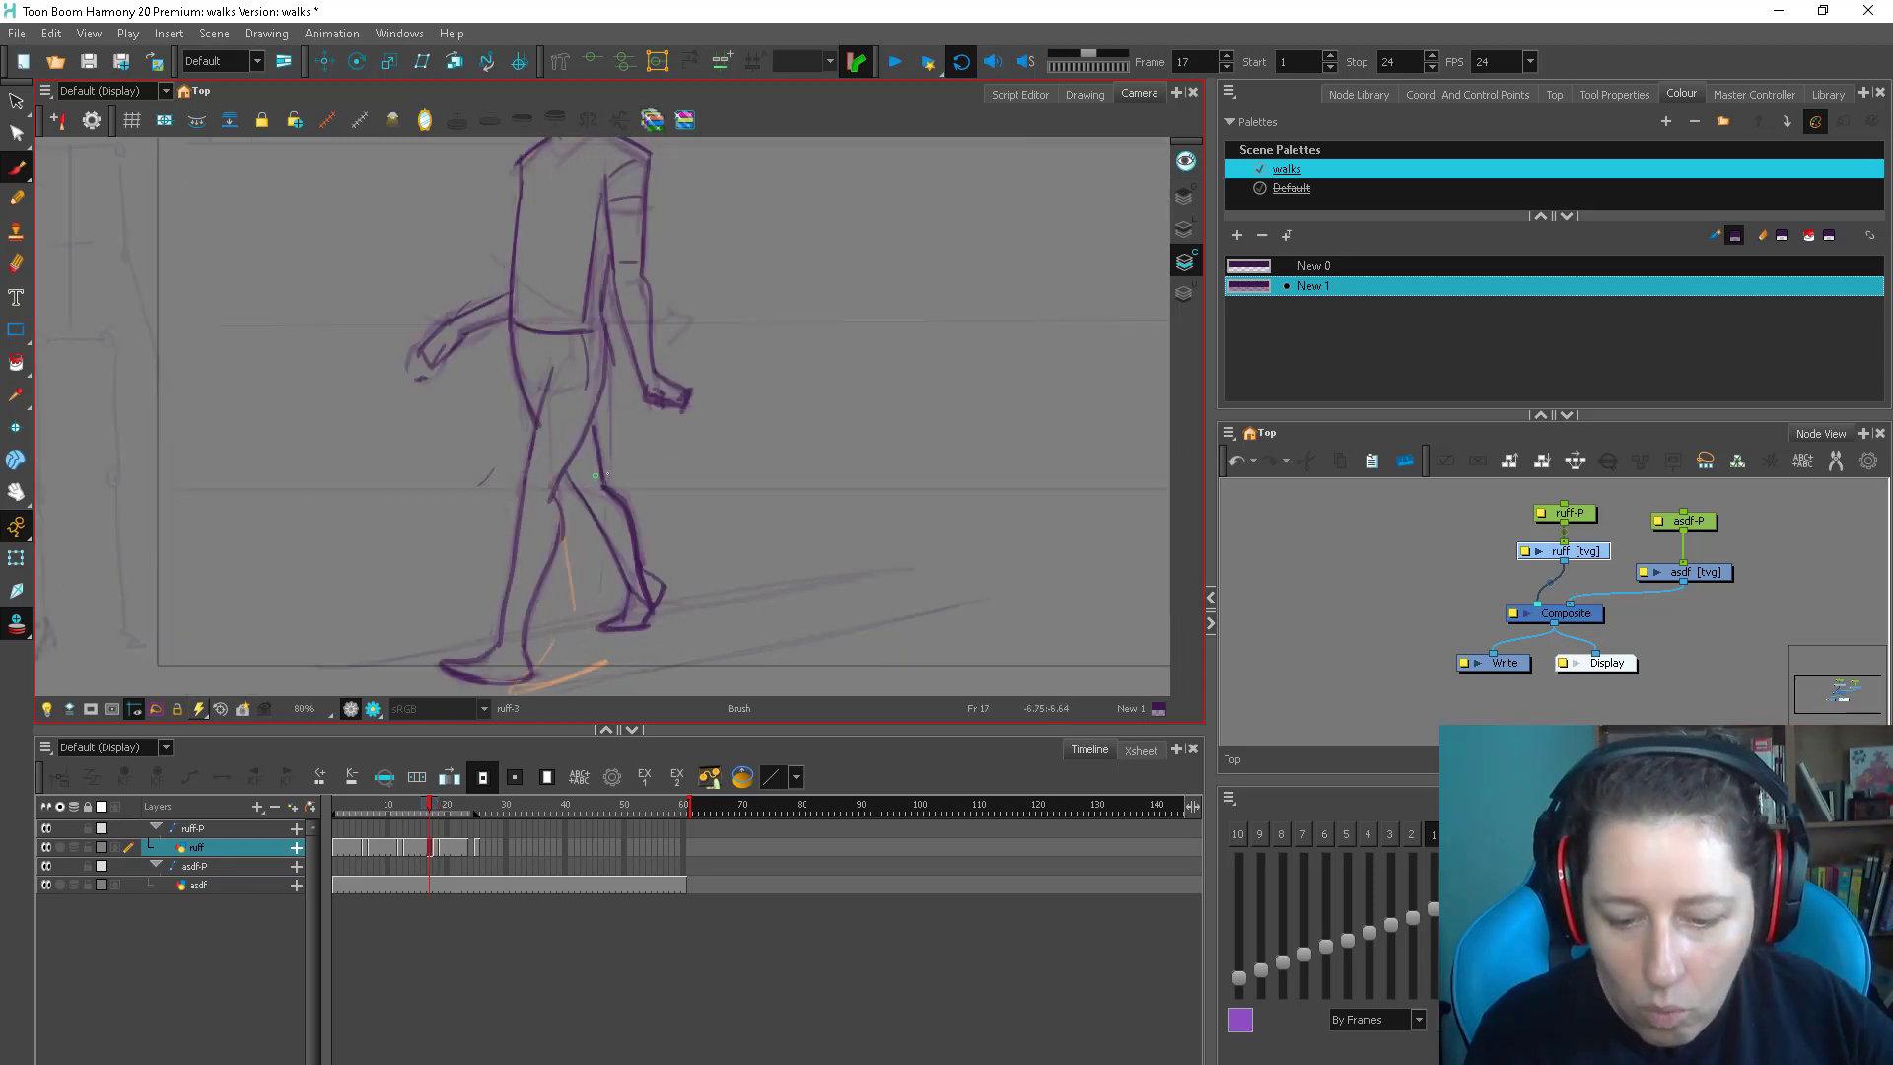
pyautogui.press('.')
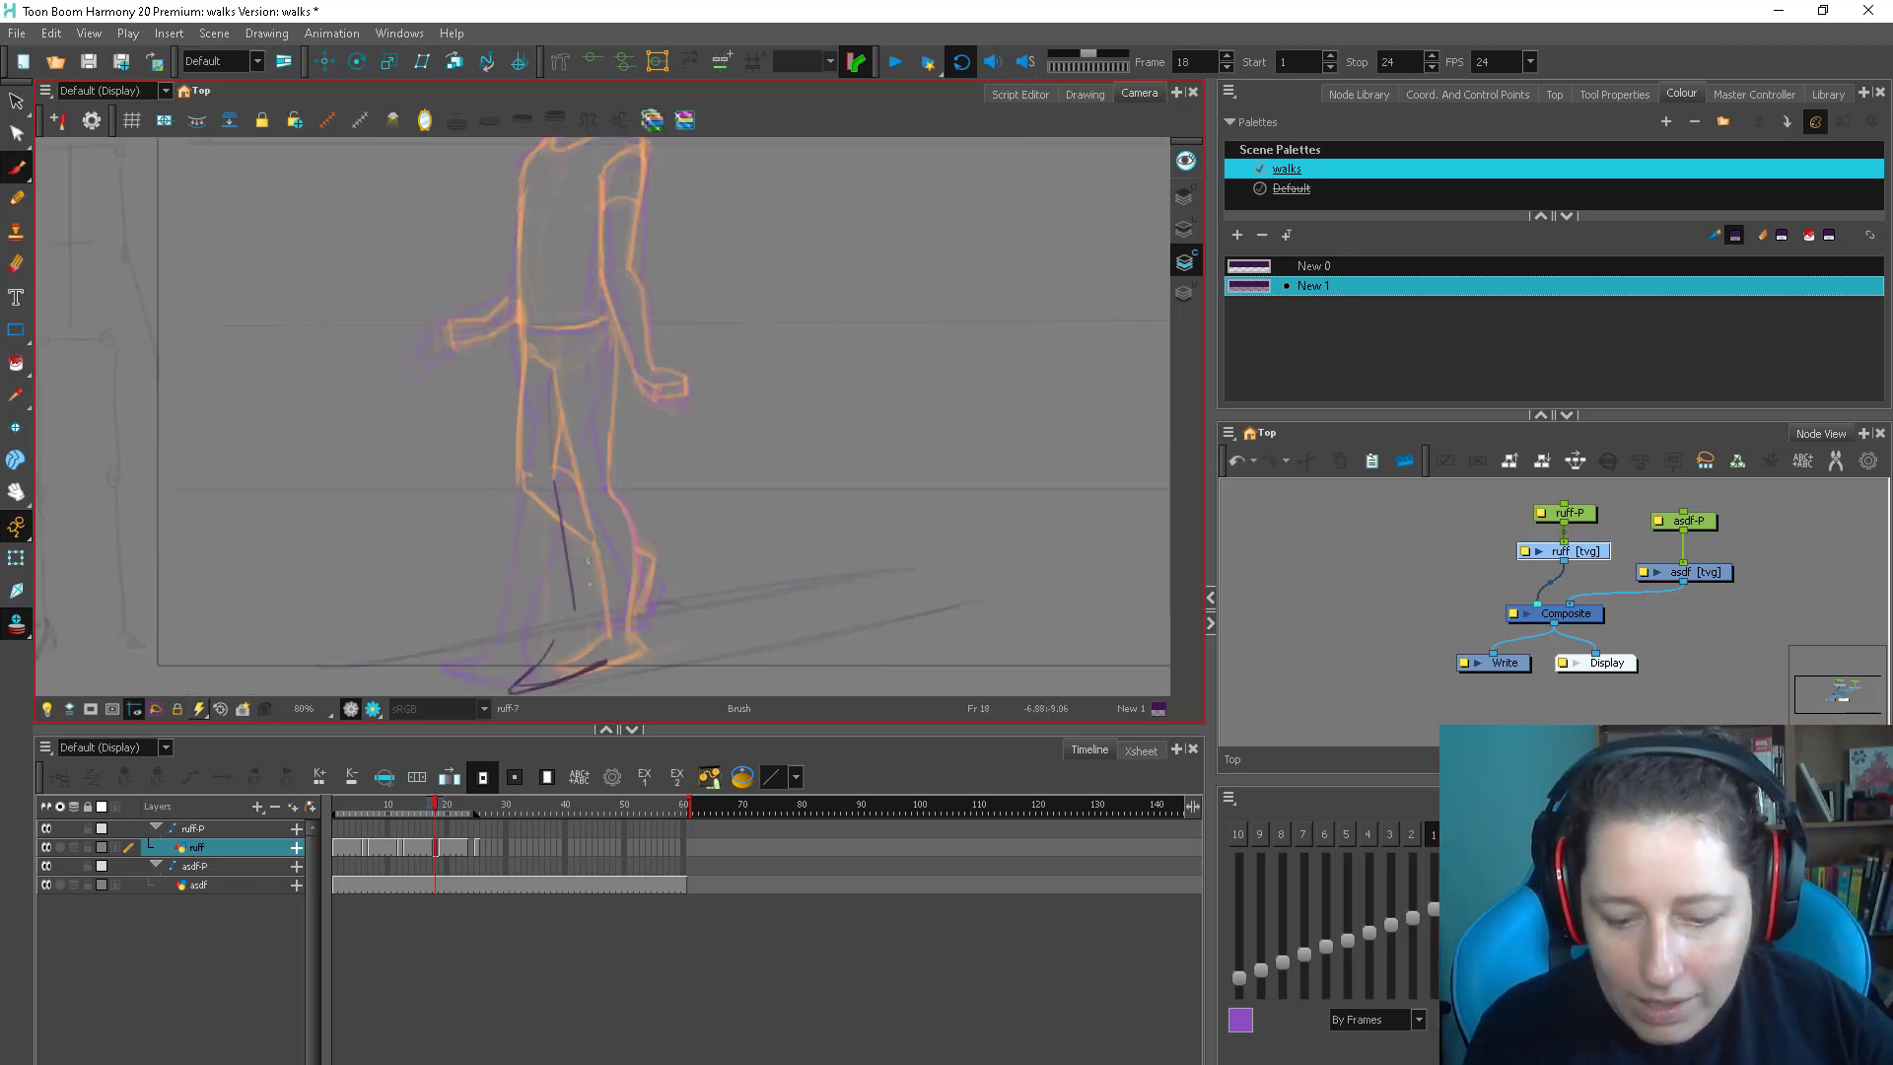
# Redraw the planted leg's shin line on frame 18 and add the calf and ankle down to the foot
pyautogui.hotkey('ctrl', 'z')
pyautogui.moveTo(555, 480); pyautogui.dragTo(562, 632)
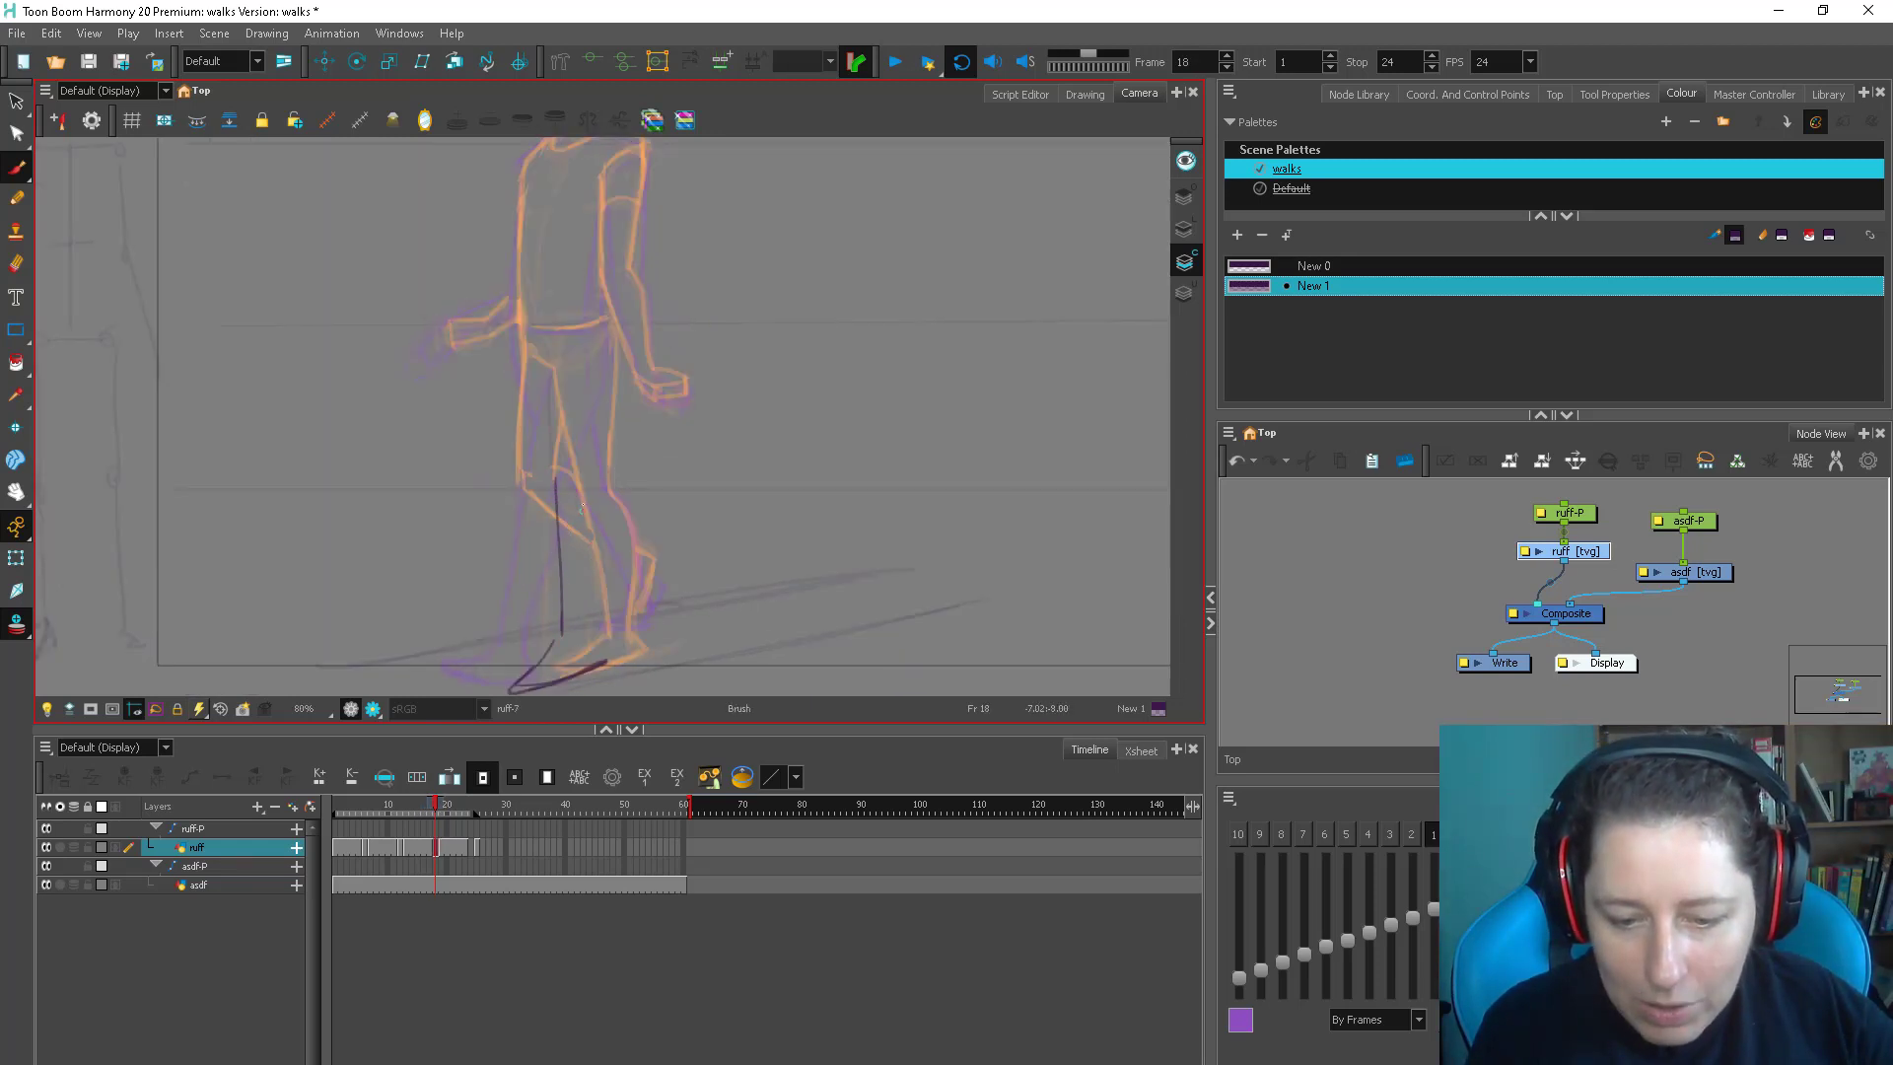
pyautogui.moveTo(594, 507); pyautogui.dragTo(596, 541)
pyautogui.moveTo(596, 520); pyautogui.dragTo(581, 620)
pyautogui.moveTo(587, 483)
pyautogui.mouseDown()
pyautogui.moveTo(580, 628)
pyautogui.moveTo(600, 661)
pyautogui.moveTo(510, 687)
pyautogui.moveTo(574, 642)
pyautogui.moveTo(536, 652)
pyautogui.mouseUp()
pyautogui.hotkey('ctrl', 'z')
pyautogui.moveTo(579, 617)
pyautogui.mouseDown()
pyautogui.moveTo(541, 663)
pyautogui.moveTo(610, 643)
pyautogui.mouseUp()
pyautogui.moveTo(652, 396); pyautogui.dragTo(608, 809)
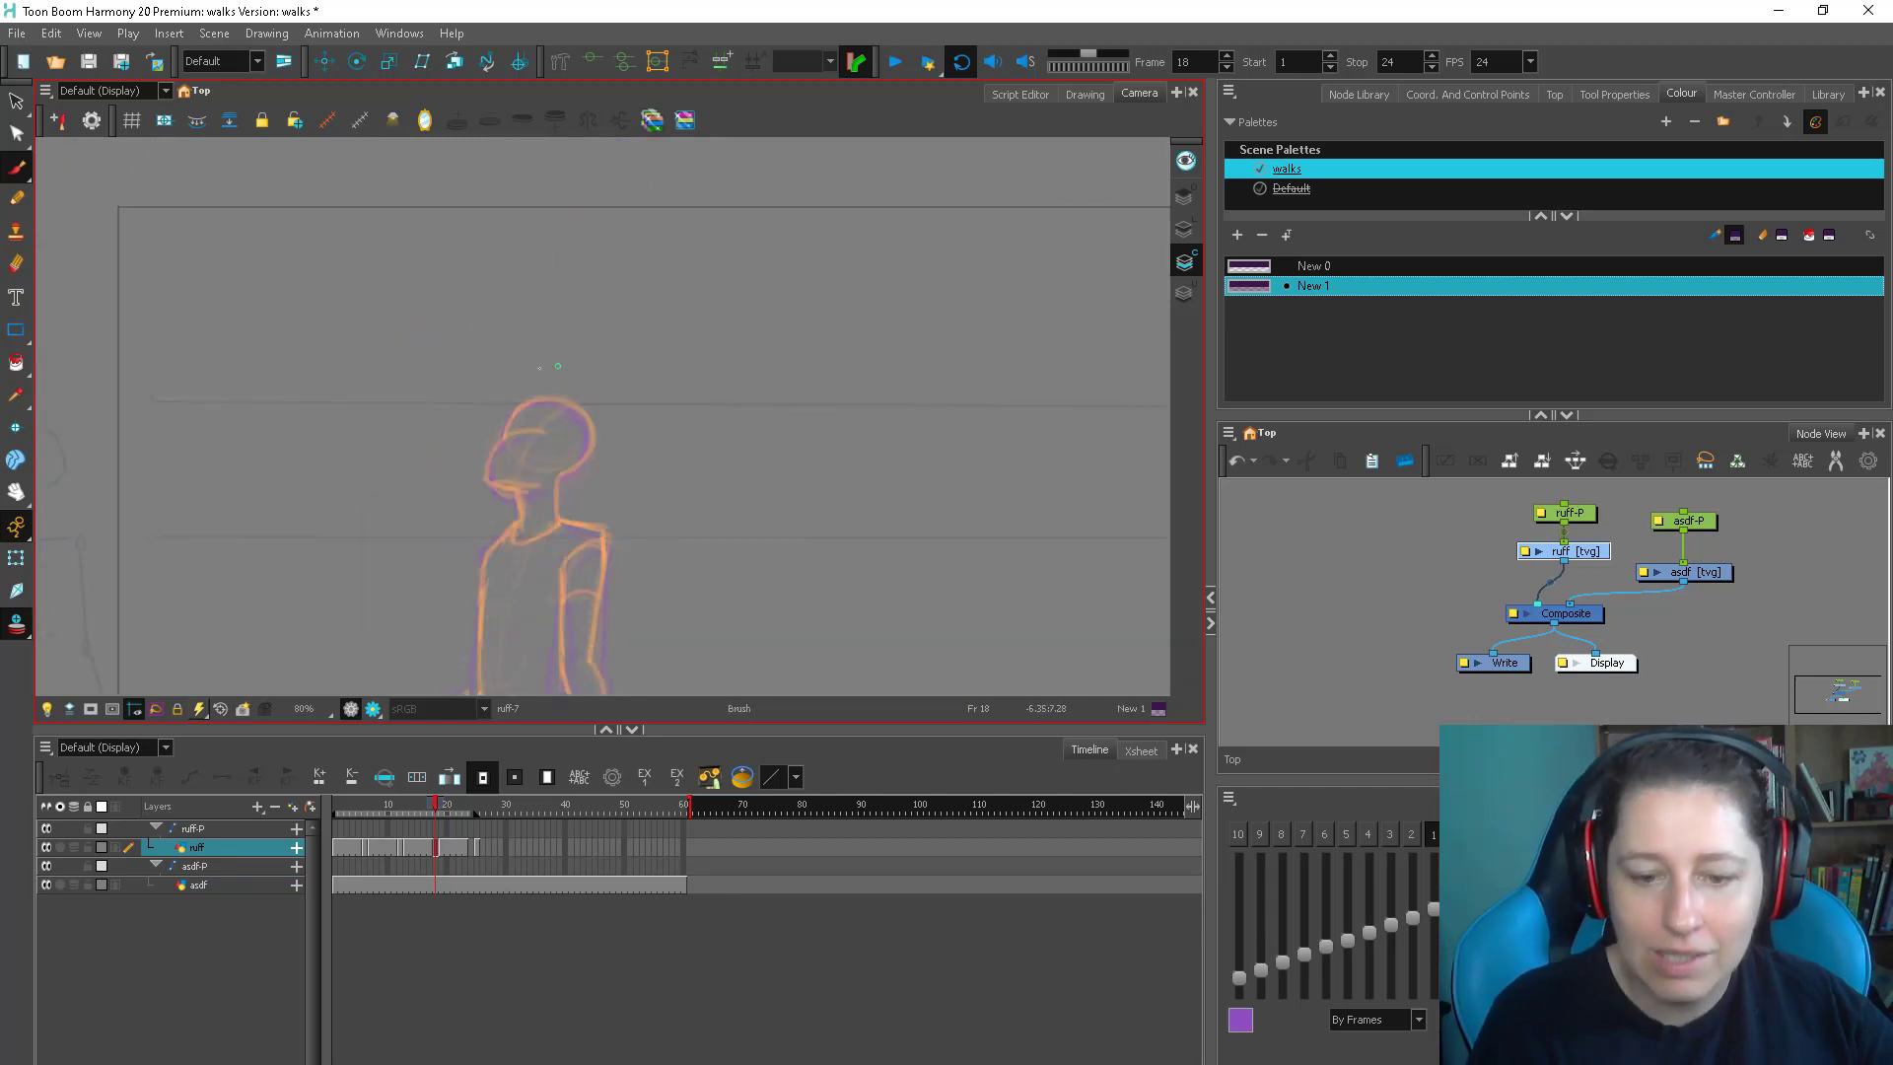
pyautogui.moveTo(532, 400); pyautogui.dragTo(603, 314)
pyautogui.moveTo(602, 306); pyautogui.dragTo(534, 400)
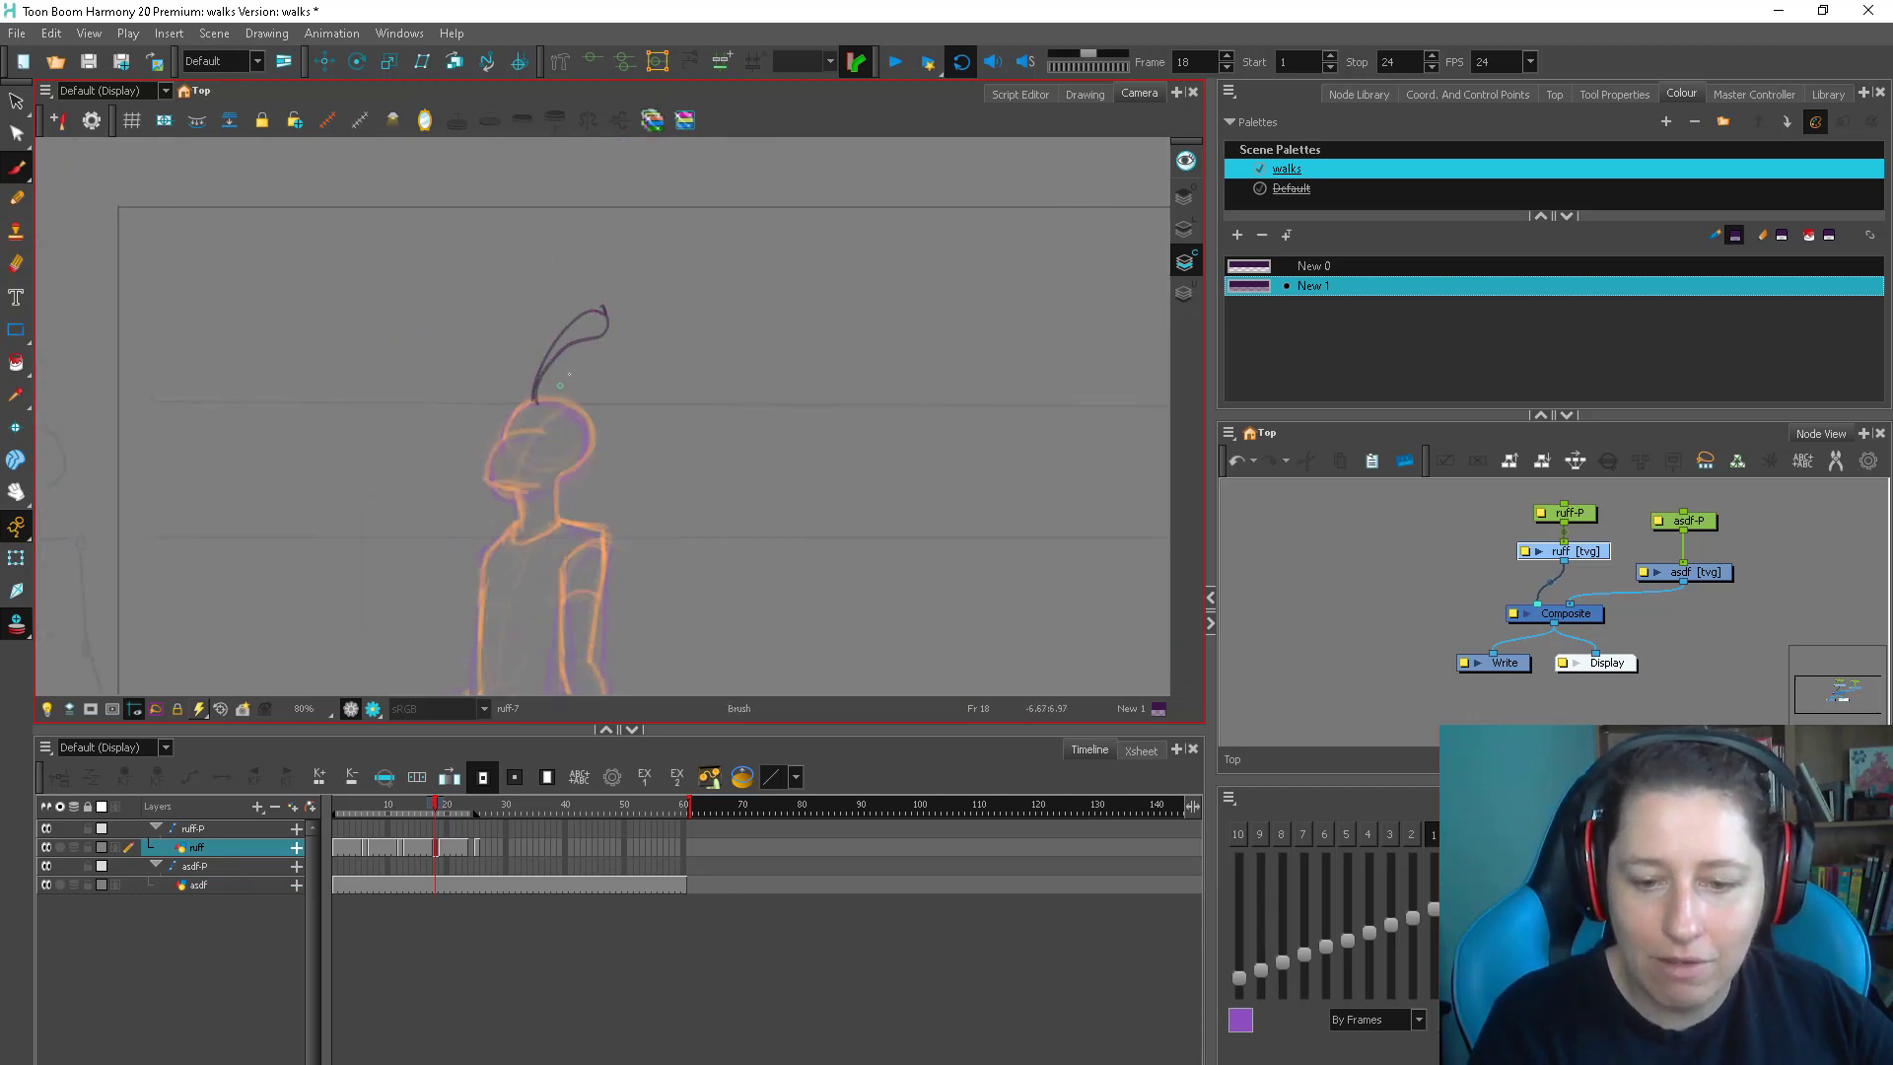
pyautogui.hotkey('ctrl', 'z')
pyautogui.hotkey('ctrl', 'z')
pyautogui.hotkey('ctrl', 'z')
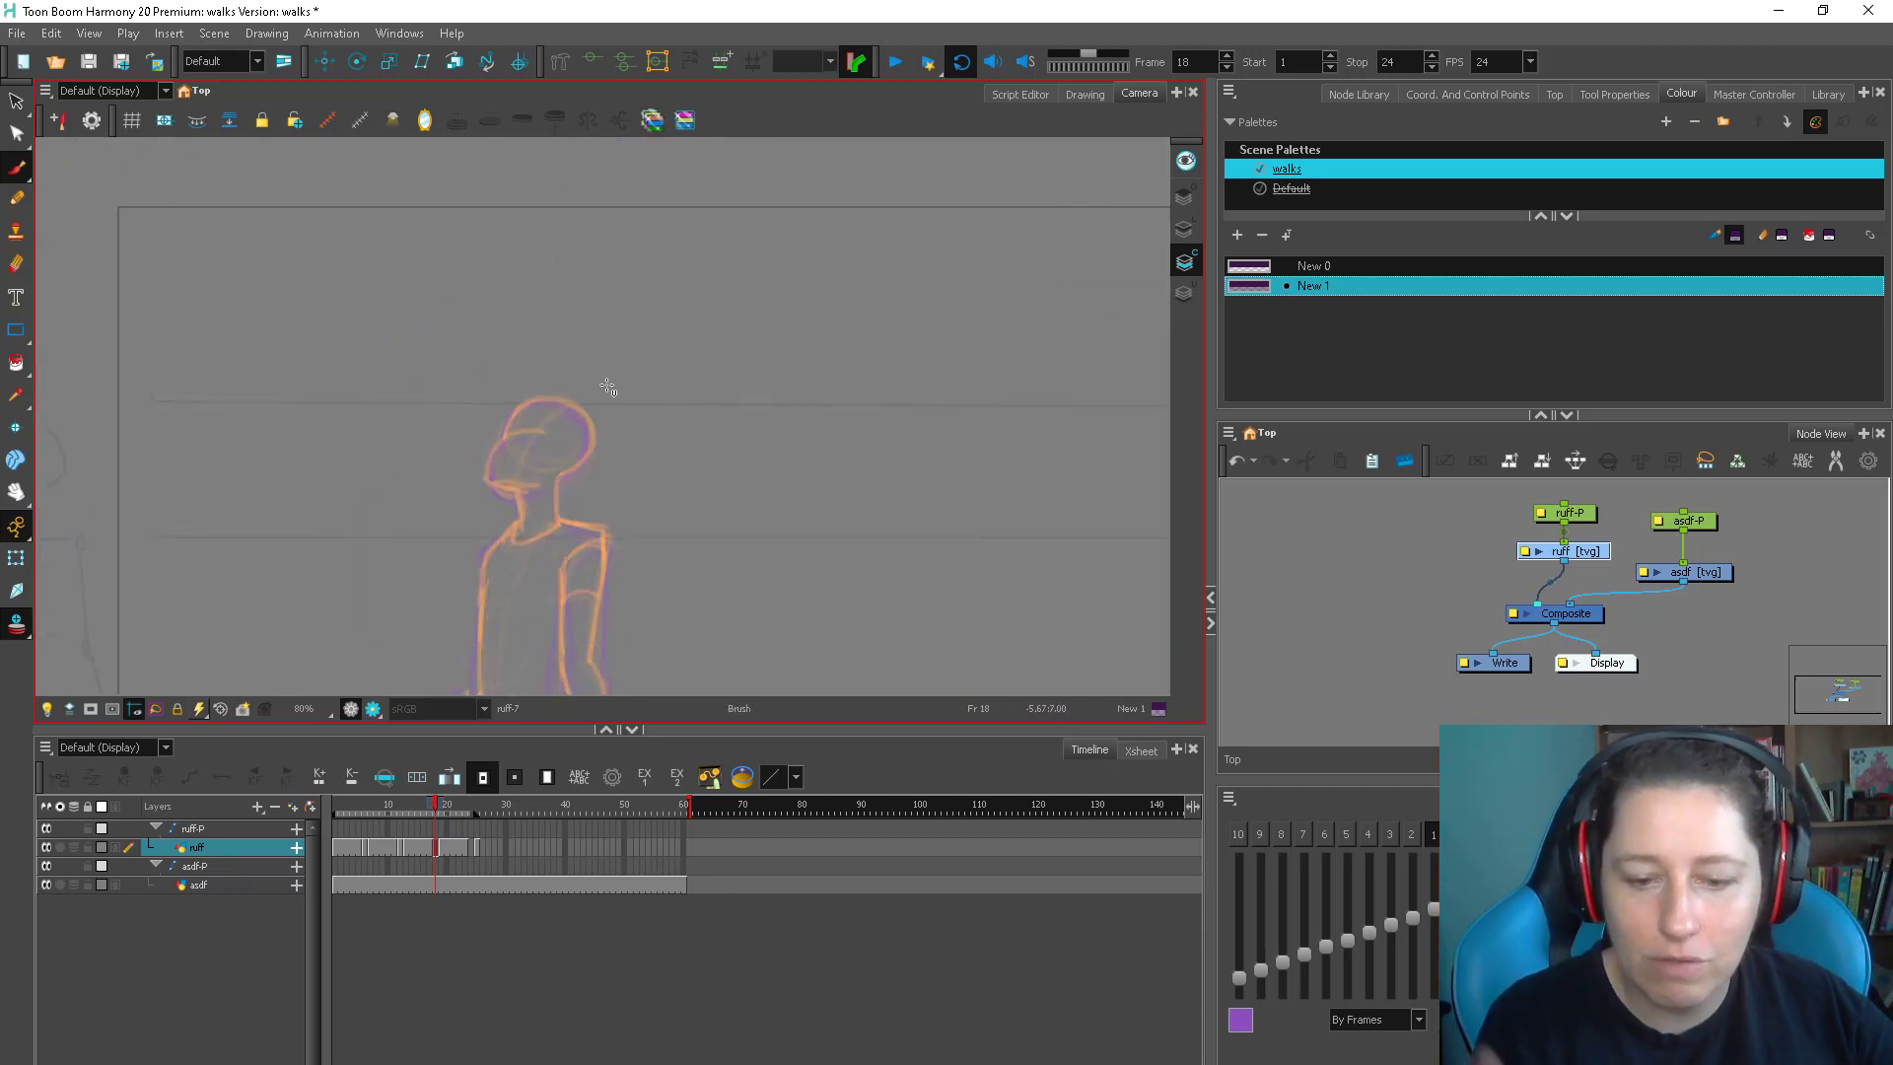
# Draw the thigh lines from the hips to the knees on frame 18, flipping against frame 17
pyautogui.moveTo(655, 622); pyautogui.dragTo(647, 326)
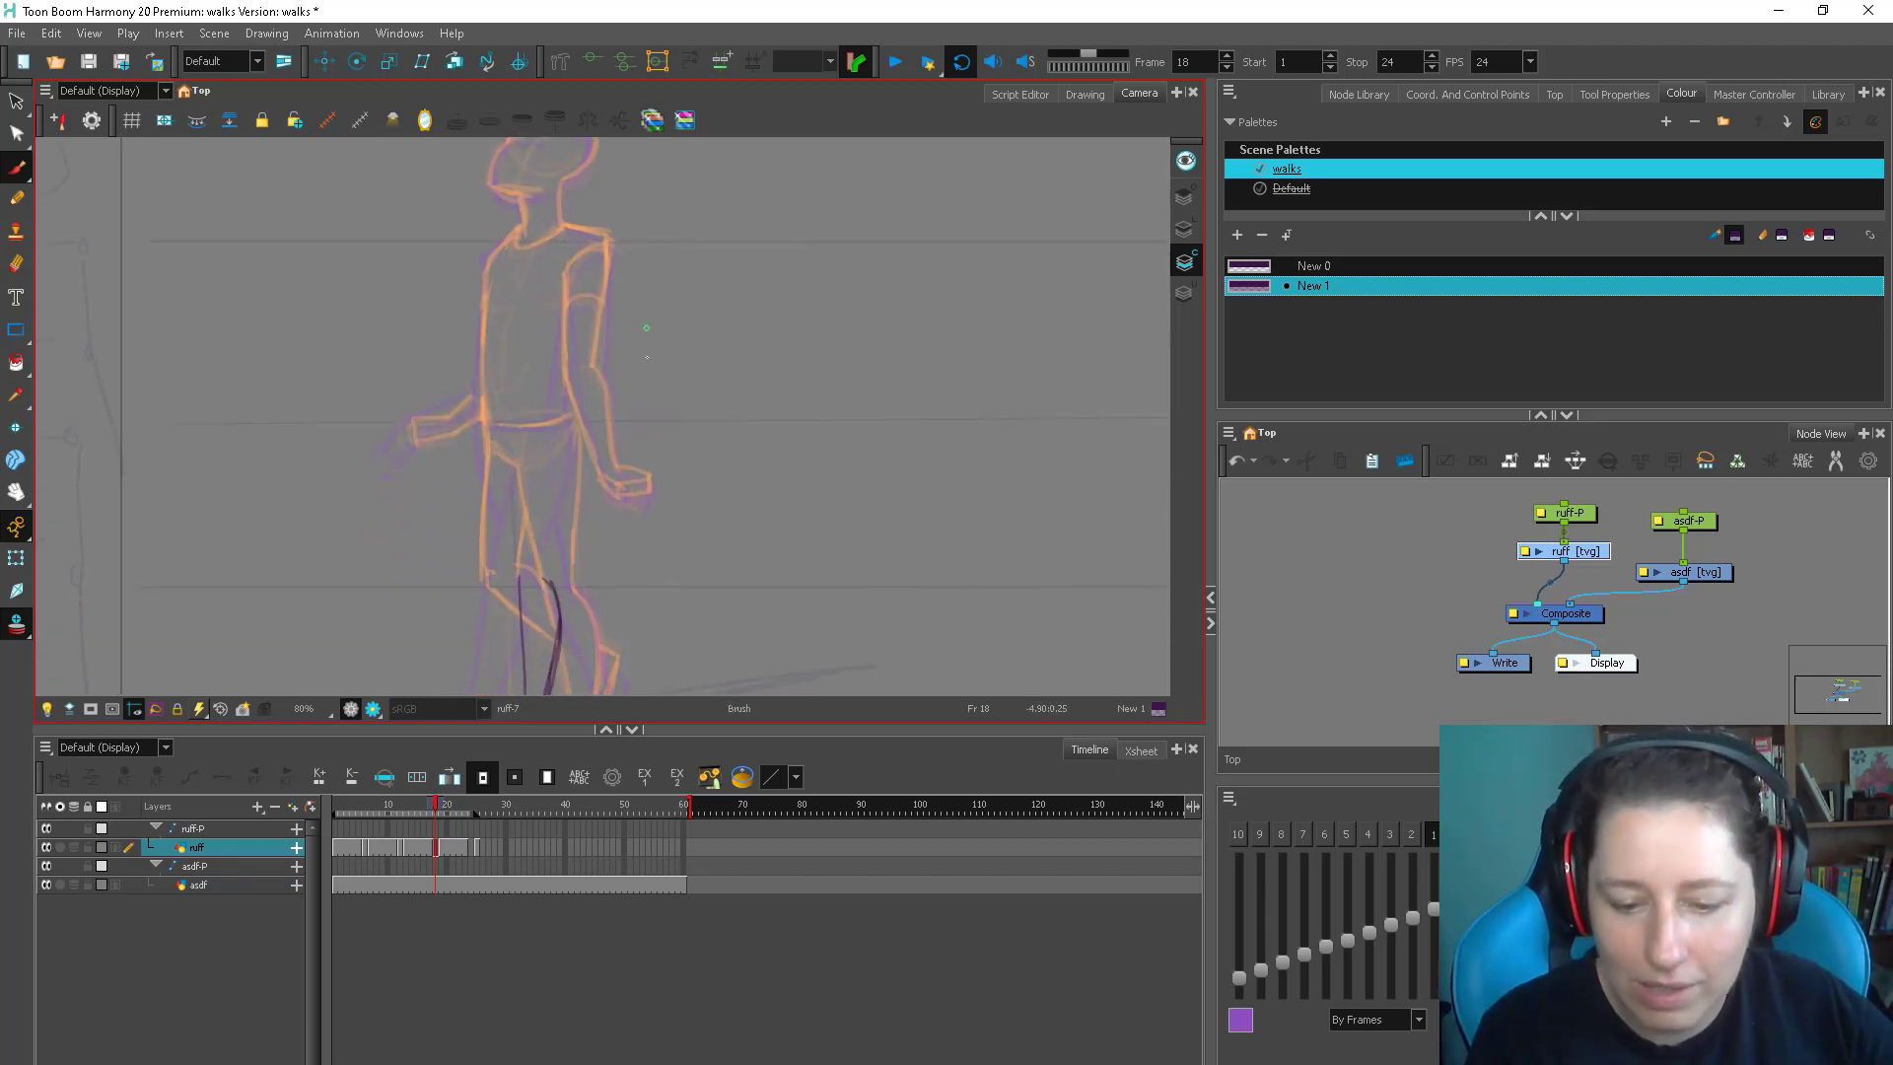
pyautogui.press(',')
pyautogui.press('.')
pyautogui.moveTo(651, 503); pyautogui.dragTo(665, 451)
pyautogui.moveTo(523, 410); pyautogui.dragTo(526, 517)
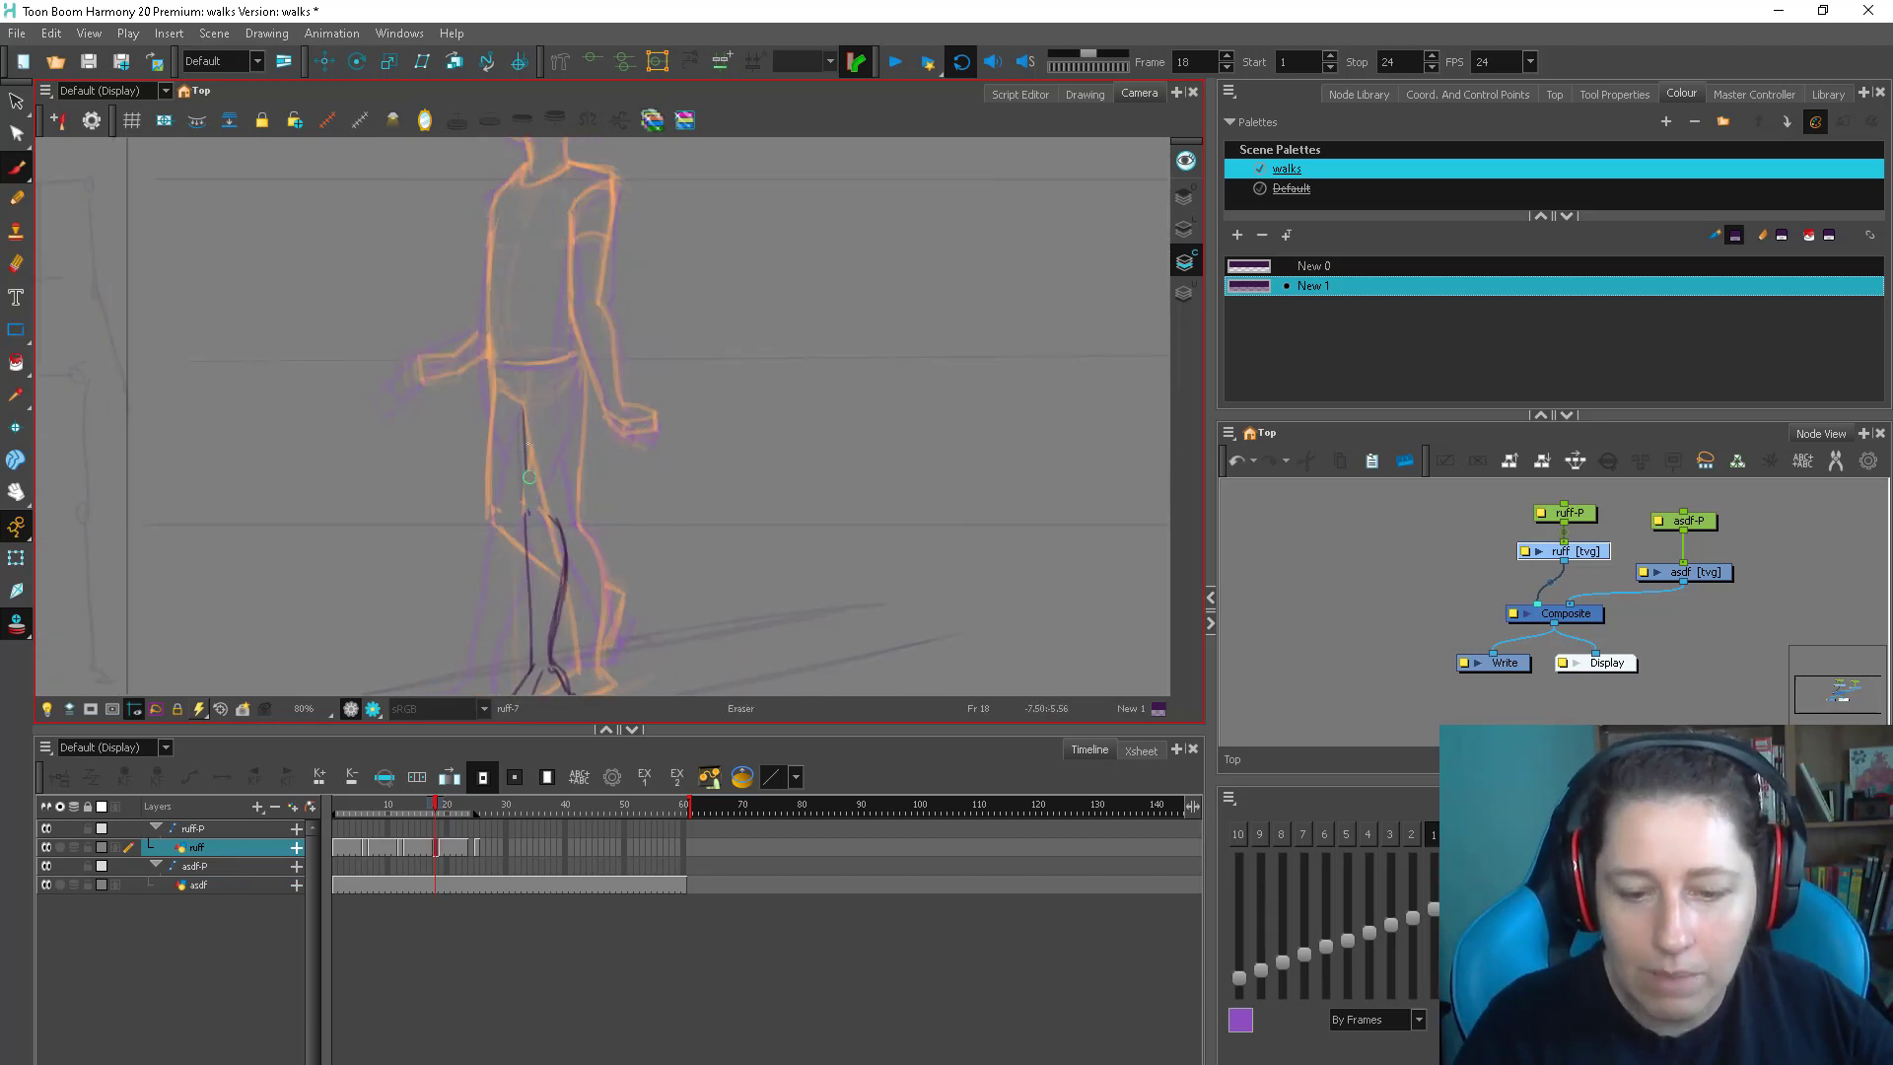
pyautogui.hotkey('ctrl', 'z')
pyautogui.press(',')
pyautogui.press('.')
pyautogui.moveTo(524, 410)
pyautogui.mouseDown()
pyautogui.moveTo(531, 567)
pyautogui.moveTo(522, 401)
pyautogui.mouseUp()
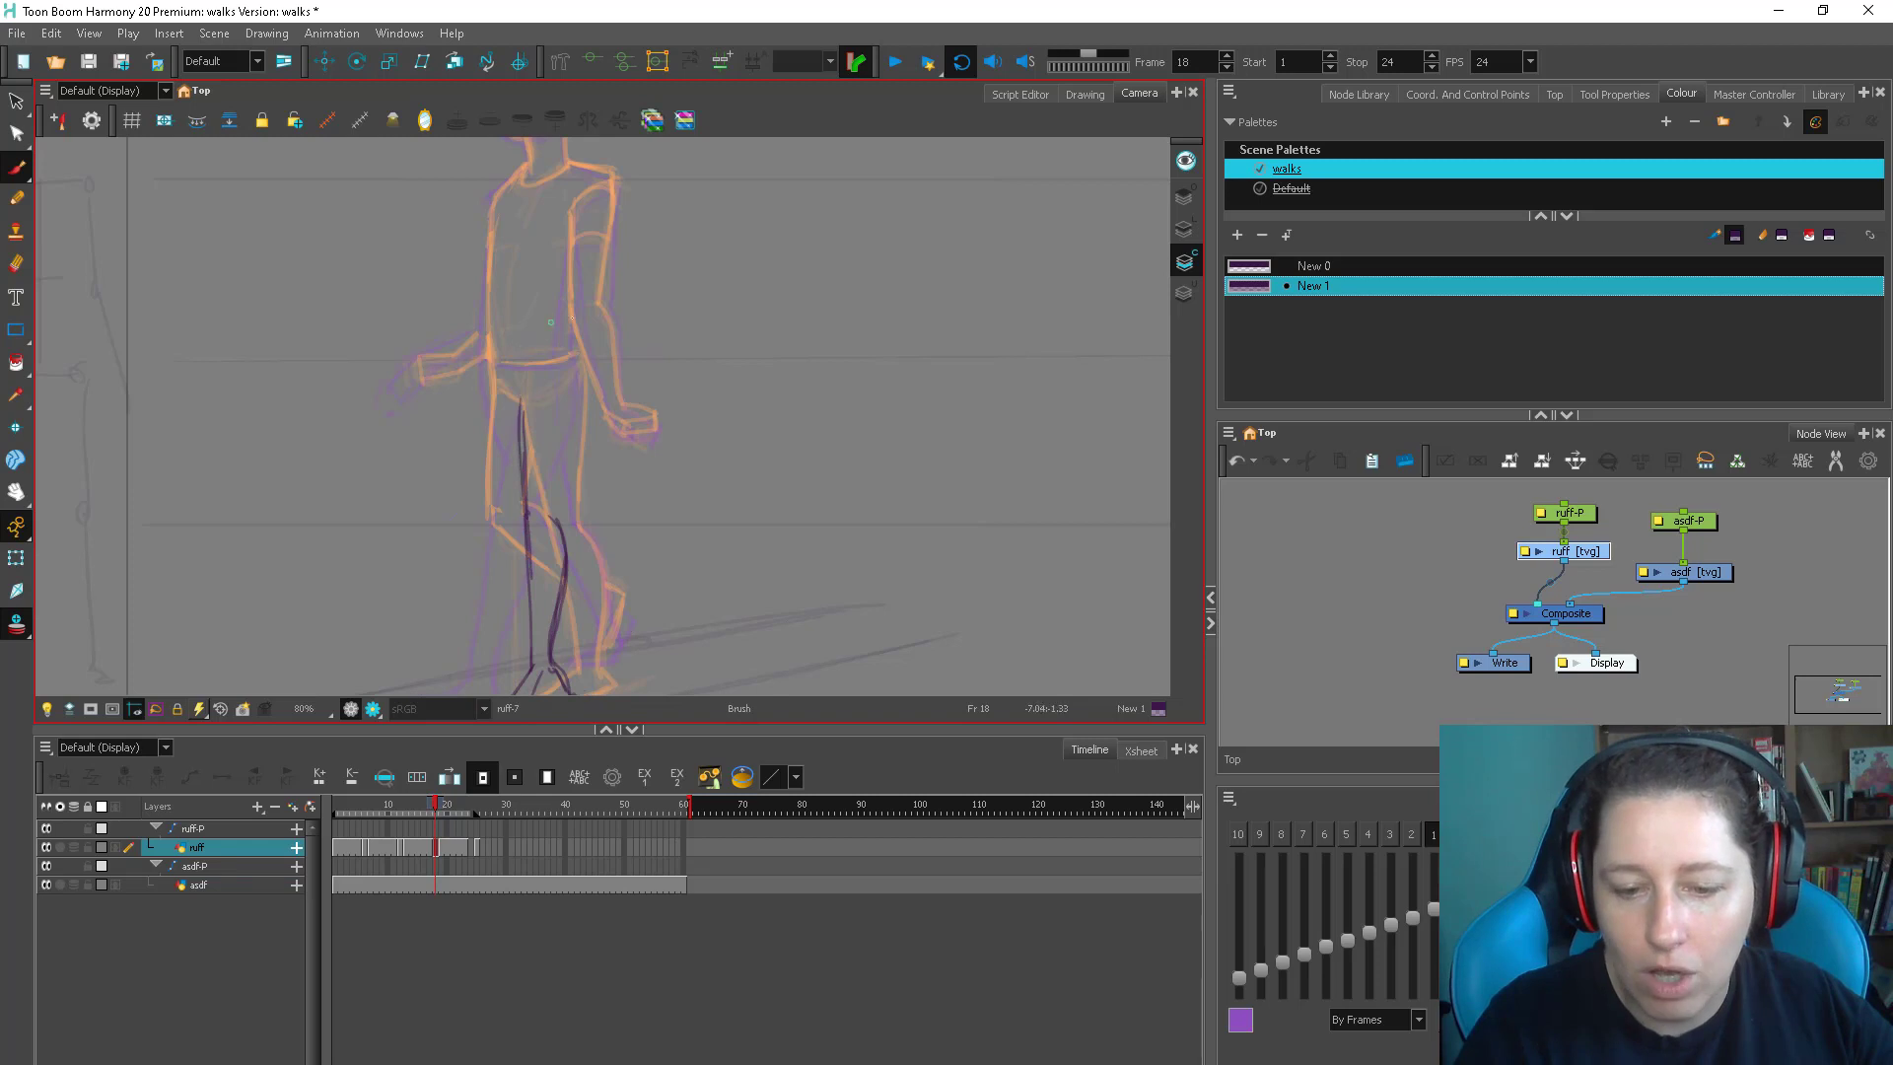
pyautogui.press(',')
pyautogui.press('.')
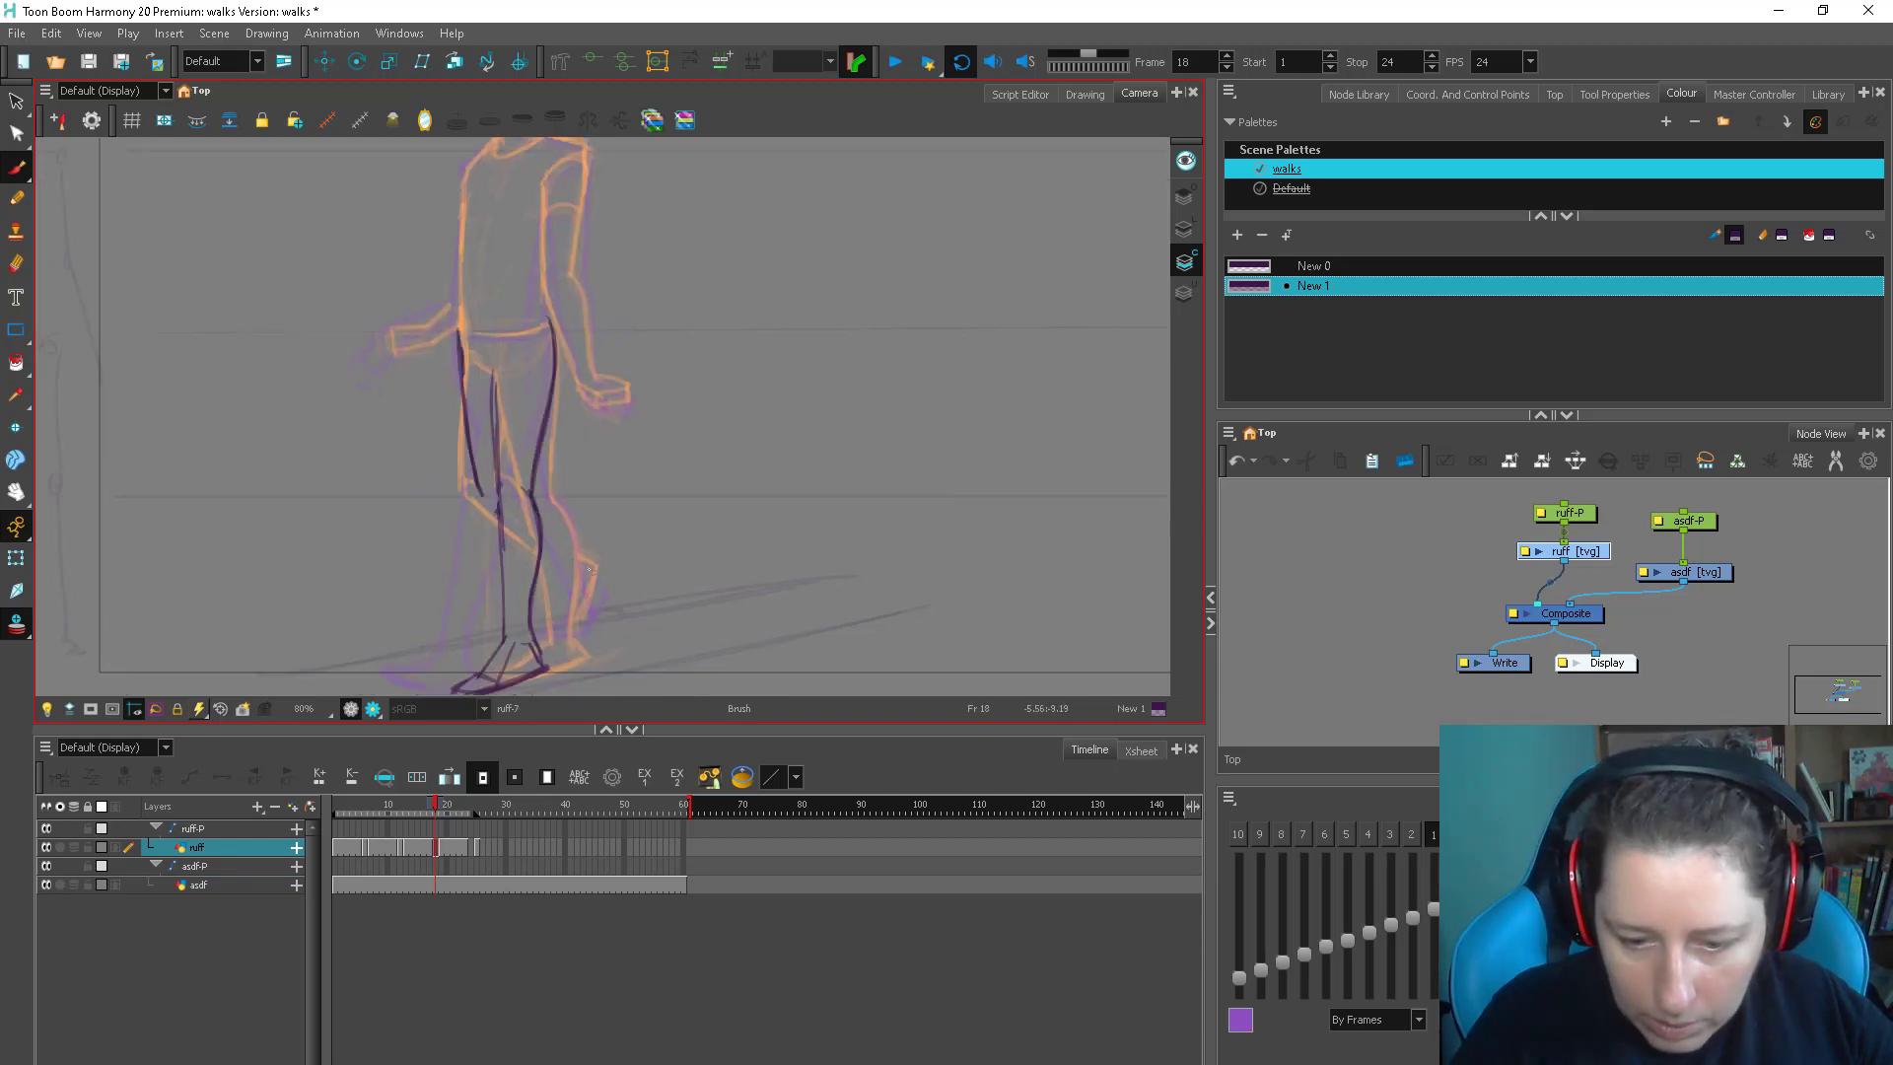
# Draw the trailing leg's lower leg and raised foot on frame 18
pyautogui.moveTo(599, 573)
pyautogui.mouseDown()
pyautogui.moveTo(556, 629)
pyautogui.moveTo(573, 629)
pyautogui.mouseUp()
pyautogui.moveTo(573, 629); pyautogui.dragTo(595, 574)
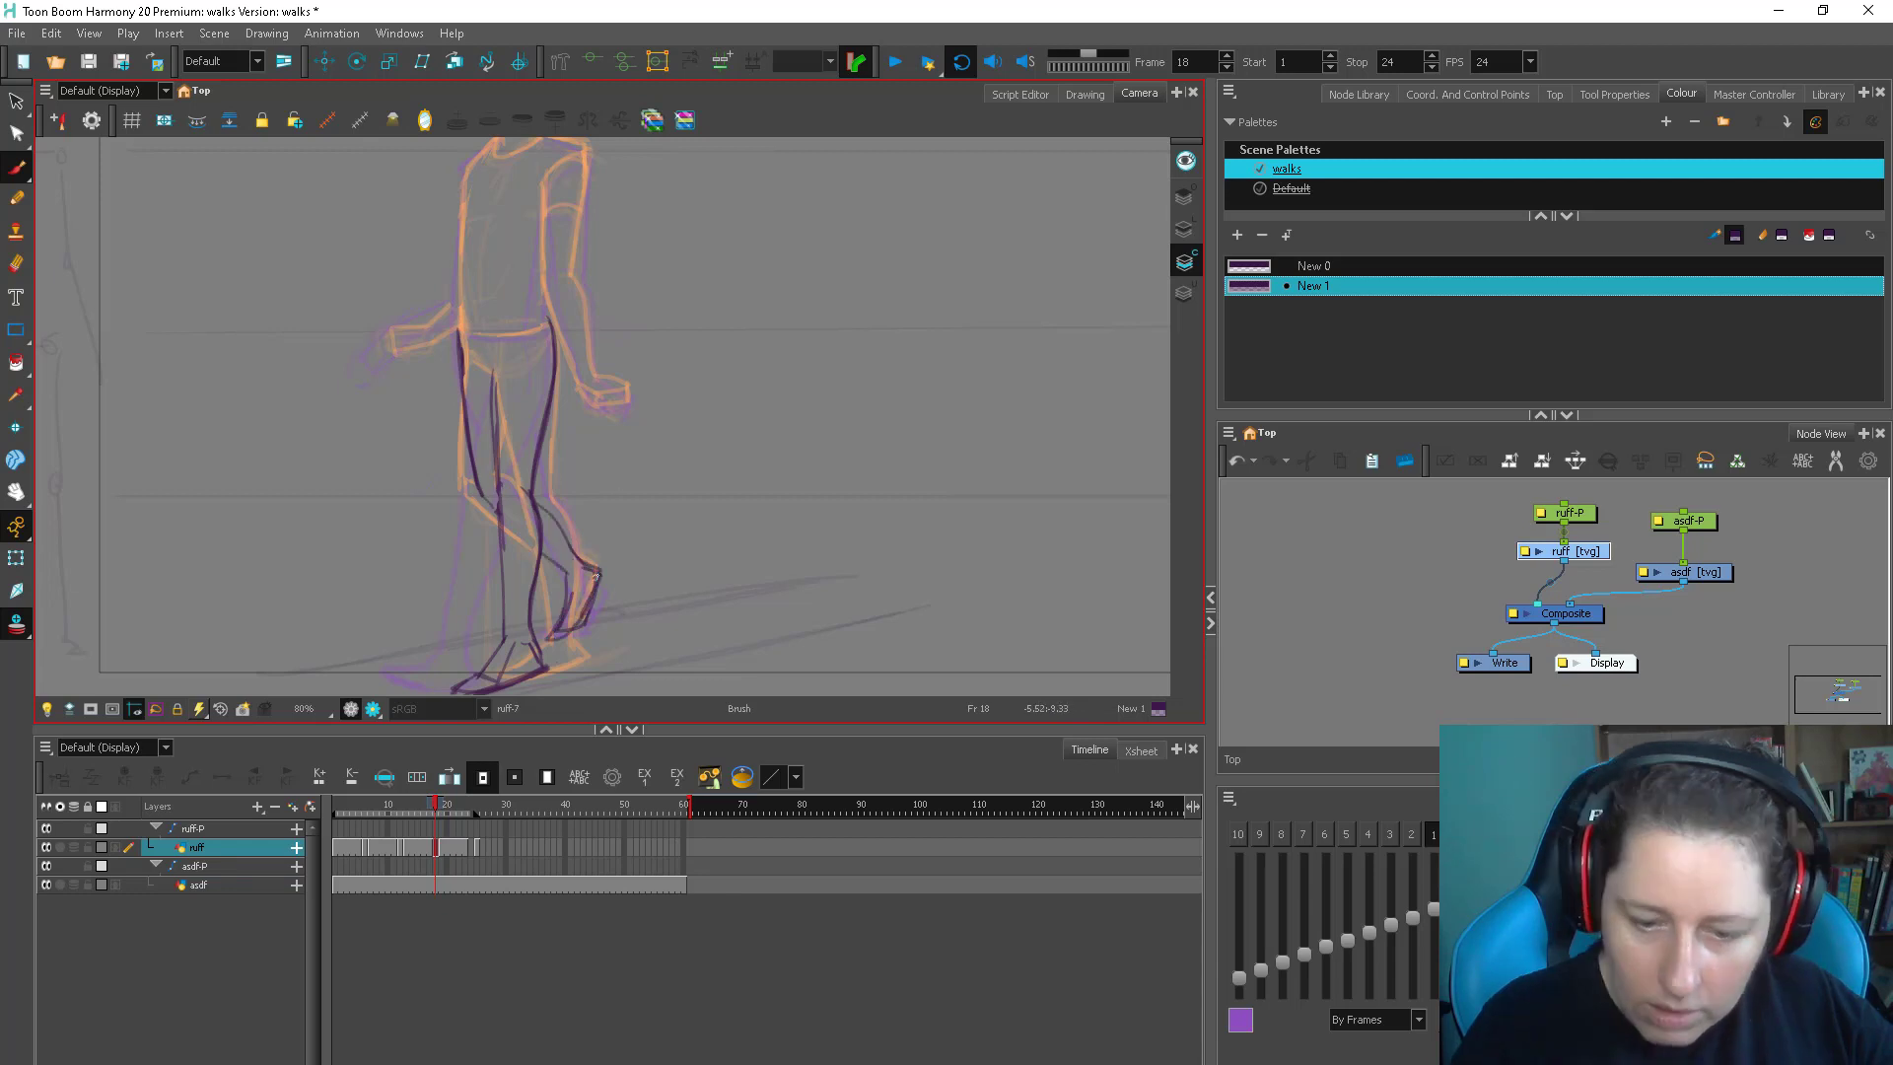
pyautogui.press(',')
pyautogui.moveTo(571, 371); pyautogui.dragTo(625, 555)
pyautogui.press('.')
# Draw the far hand and forearm in front of the body on frame 18, comparing against frames 17 and 19
pyautogui.moveTo(452, 456); pyautogui.dragTo(474, 494)
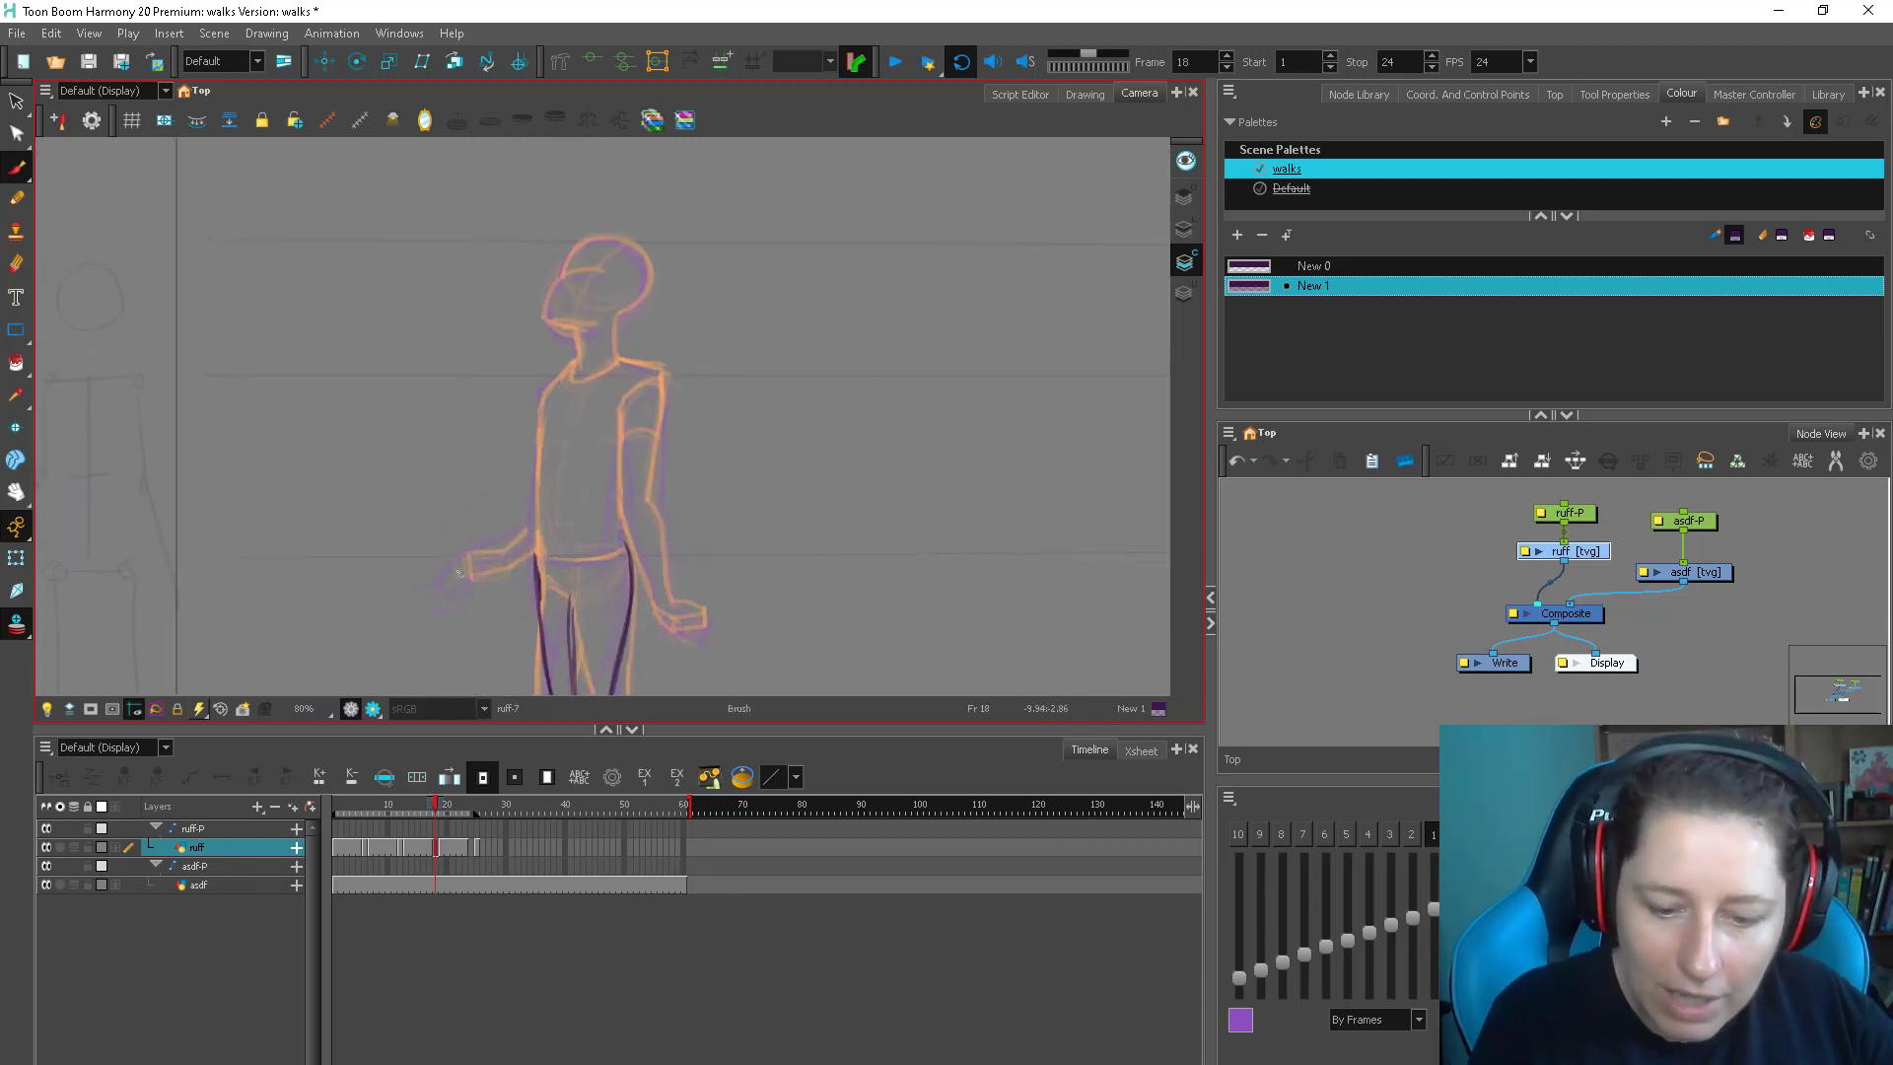
pyautogui.moveTo(463, 587)
pyautogui.mouseDown()
pyautogui.moveTo(458, 556)
pyautogui.moveTo(500, 549)
pyautogui.moveTo(465, 589)
pyautogui.mouseUp()
pyautogui.moveTo(465, 587); pyautogui.dragTo(504, 572)
pyautogui.press(',')
pyautogui.press('.')
pyautogui.press('.')
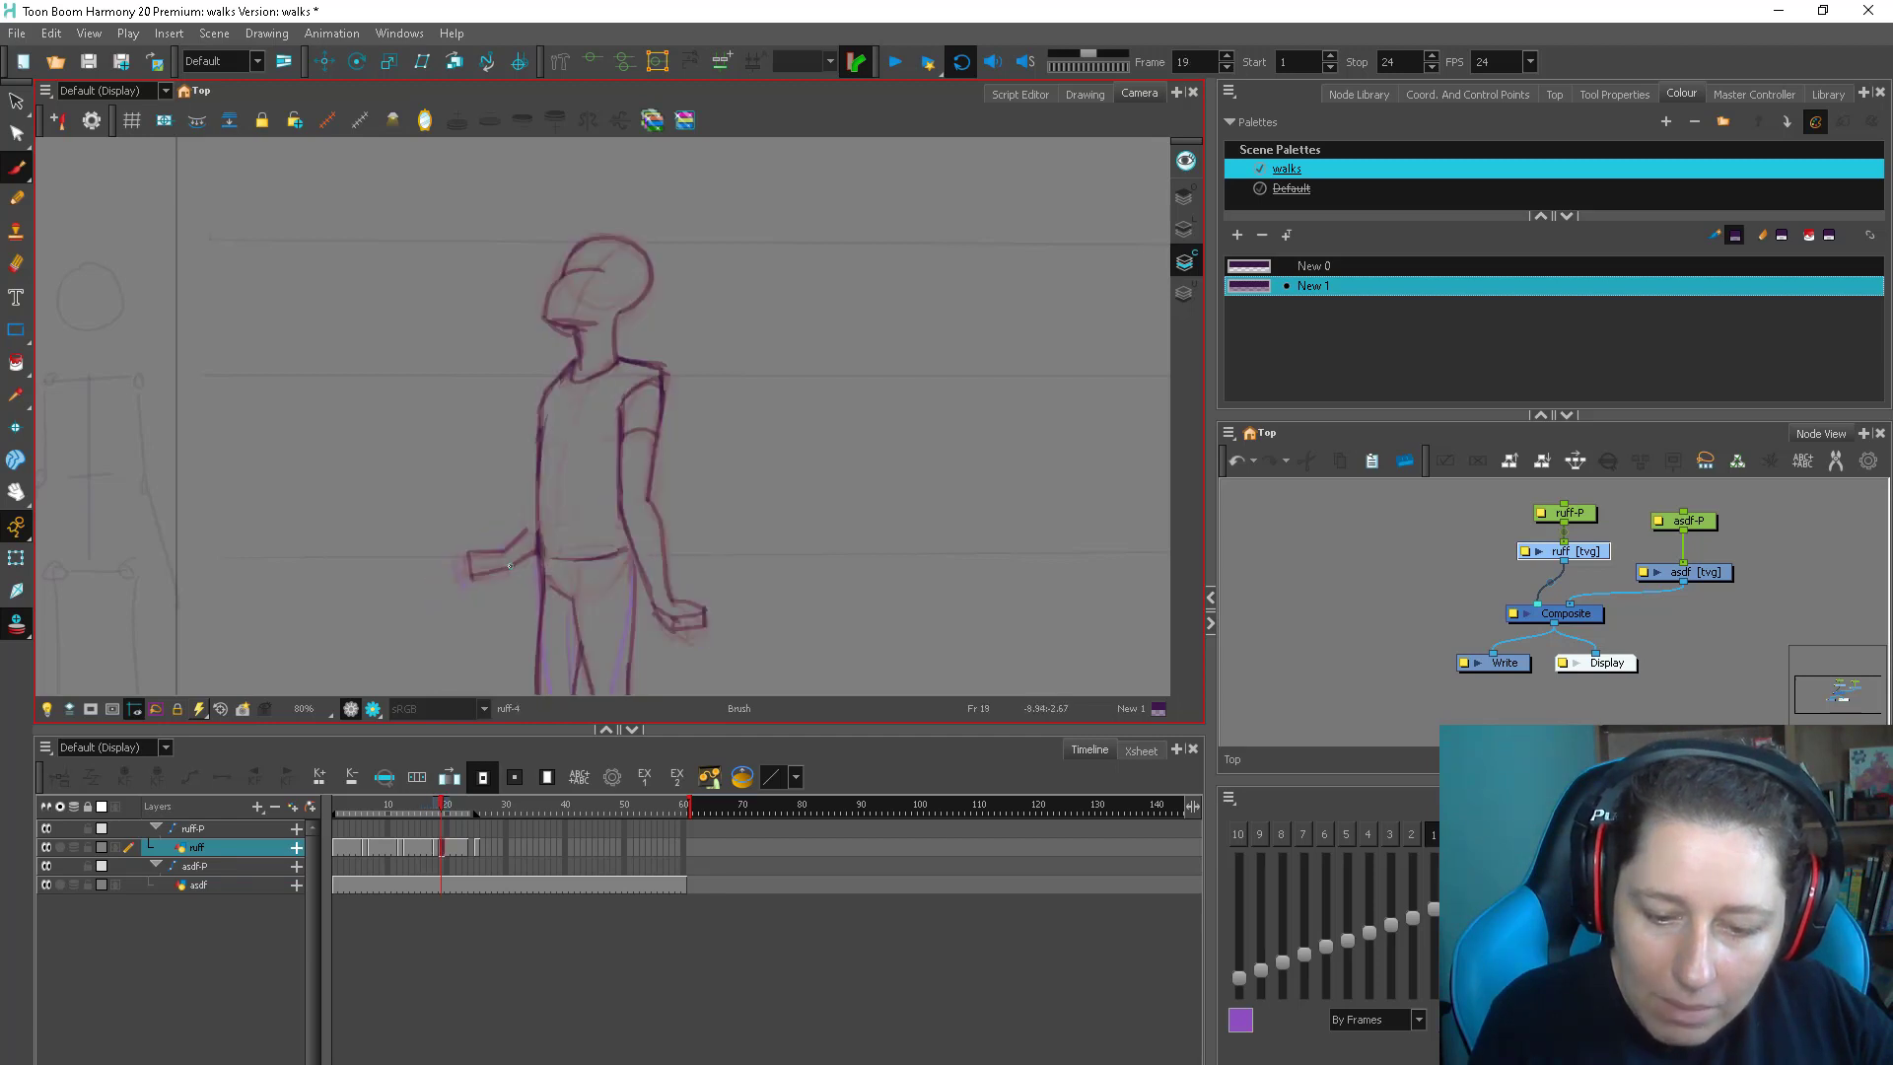
pyautogui.press(',')
pyautogui.press(',')
pyautogui.press('.')
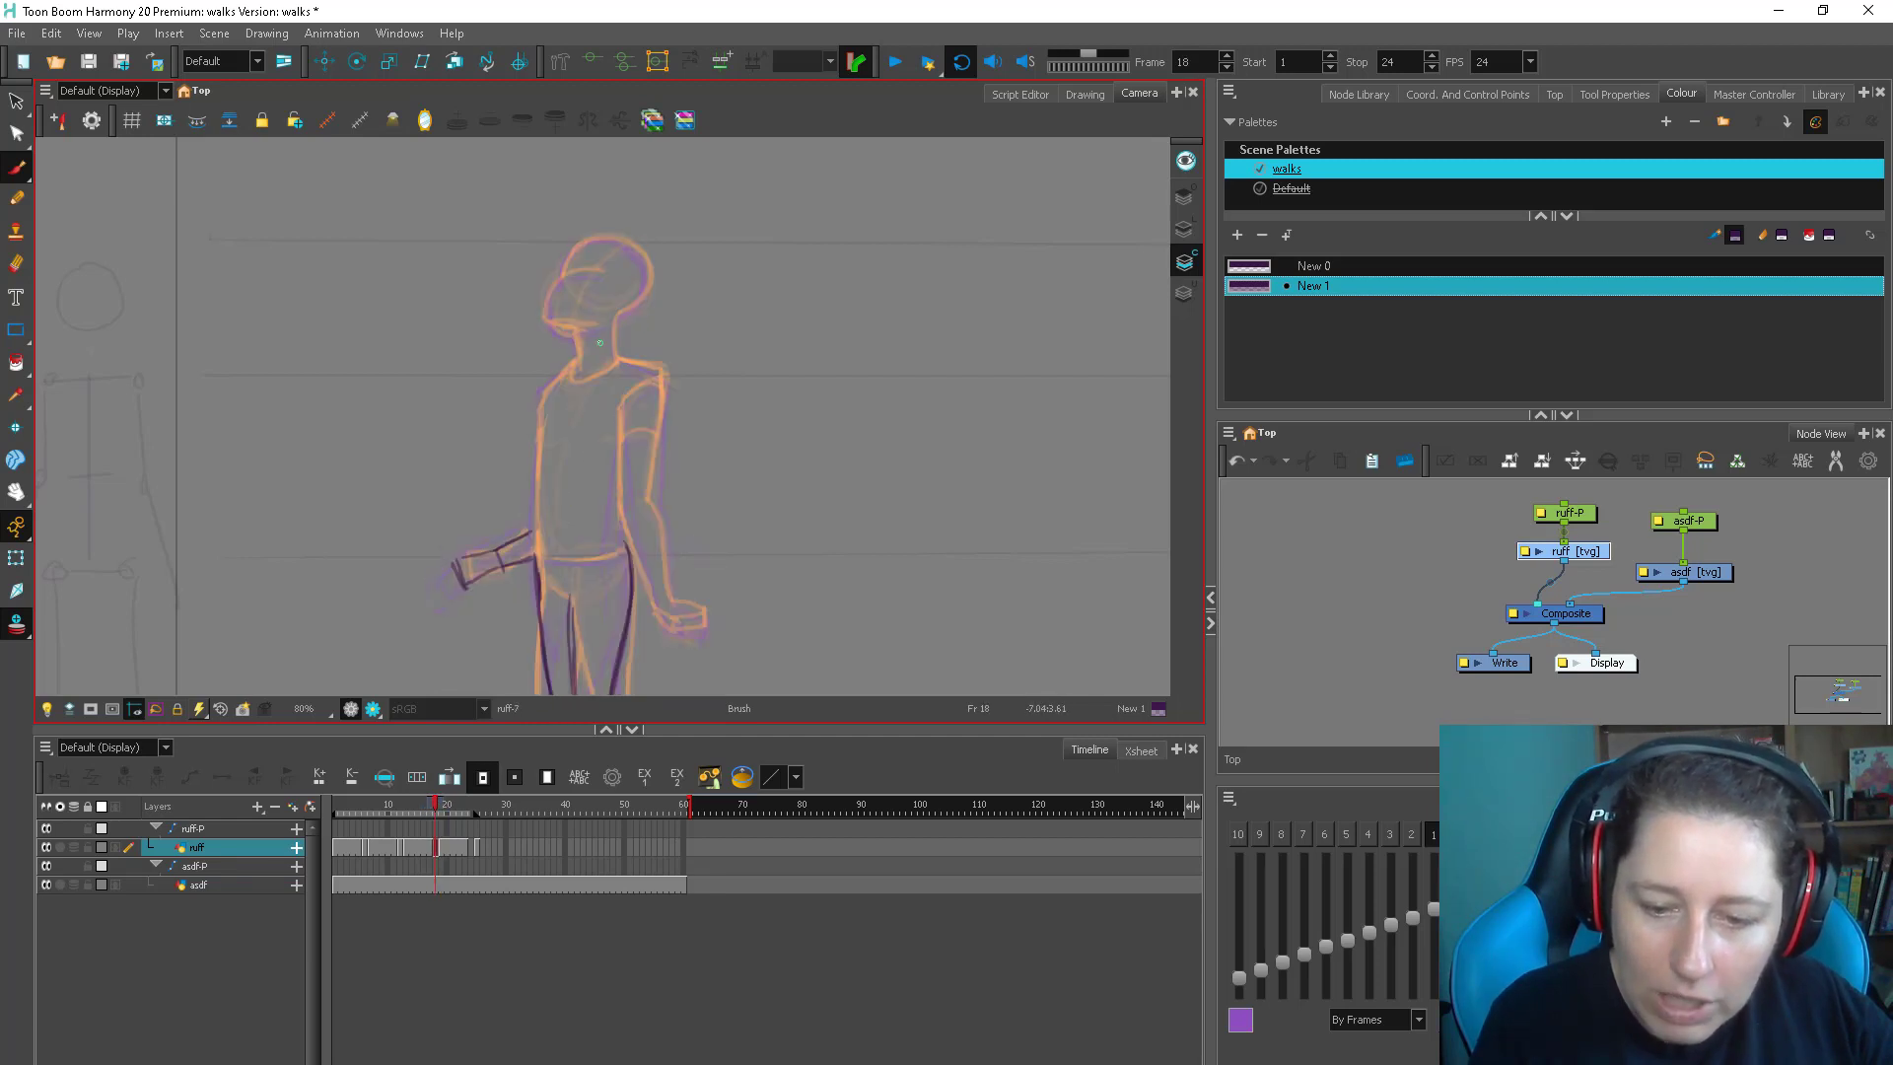
# Draw the far shoulder, the front edge of the torso and the waistline on frame 18
pyautogui.moveTo(588, 392); pyautogui.dragTo(517, 404)
pyautogui.moveTo(526, 379)
pyautogui.mouseDown()
pyautogui.moveTo(519, 608)
pyautogui.moveTo(589, 564)
pyautogui.mouseUp()
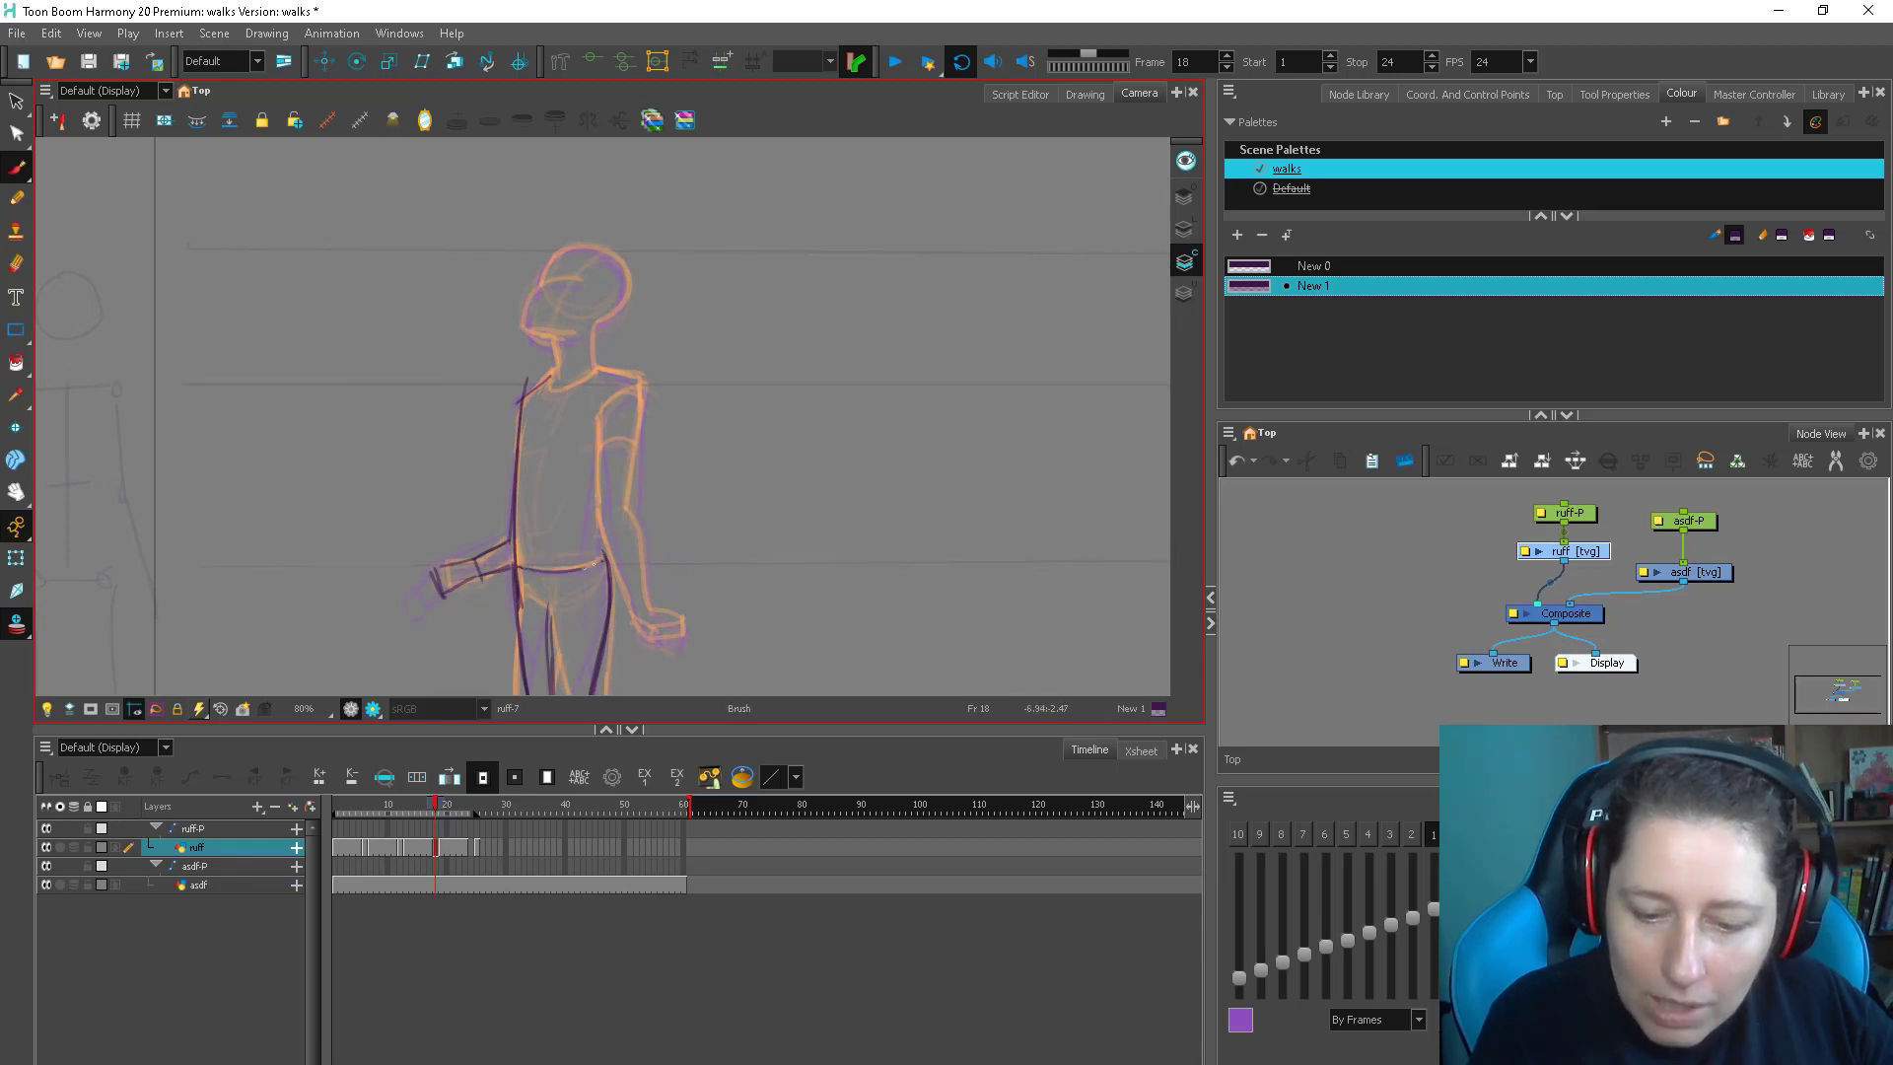
pyautogui.moveTo(646, 456); pyautogui.dragTo(625, 544)
pyautogui.press(',')
pyautogui.press('.')
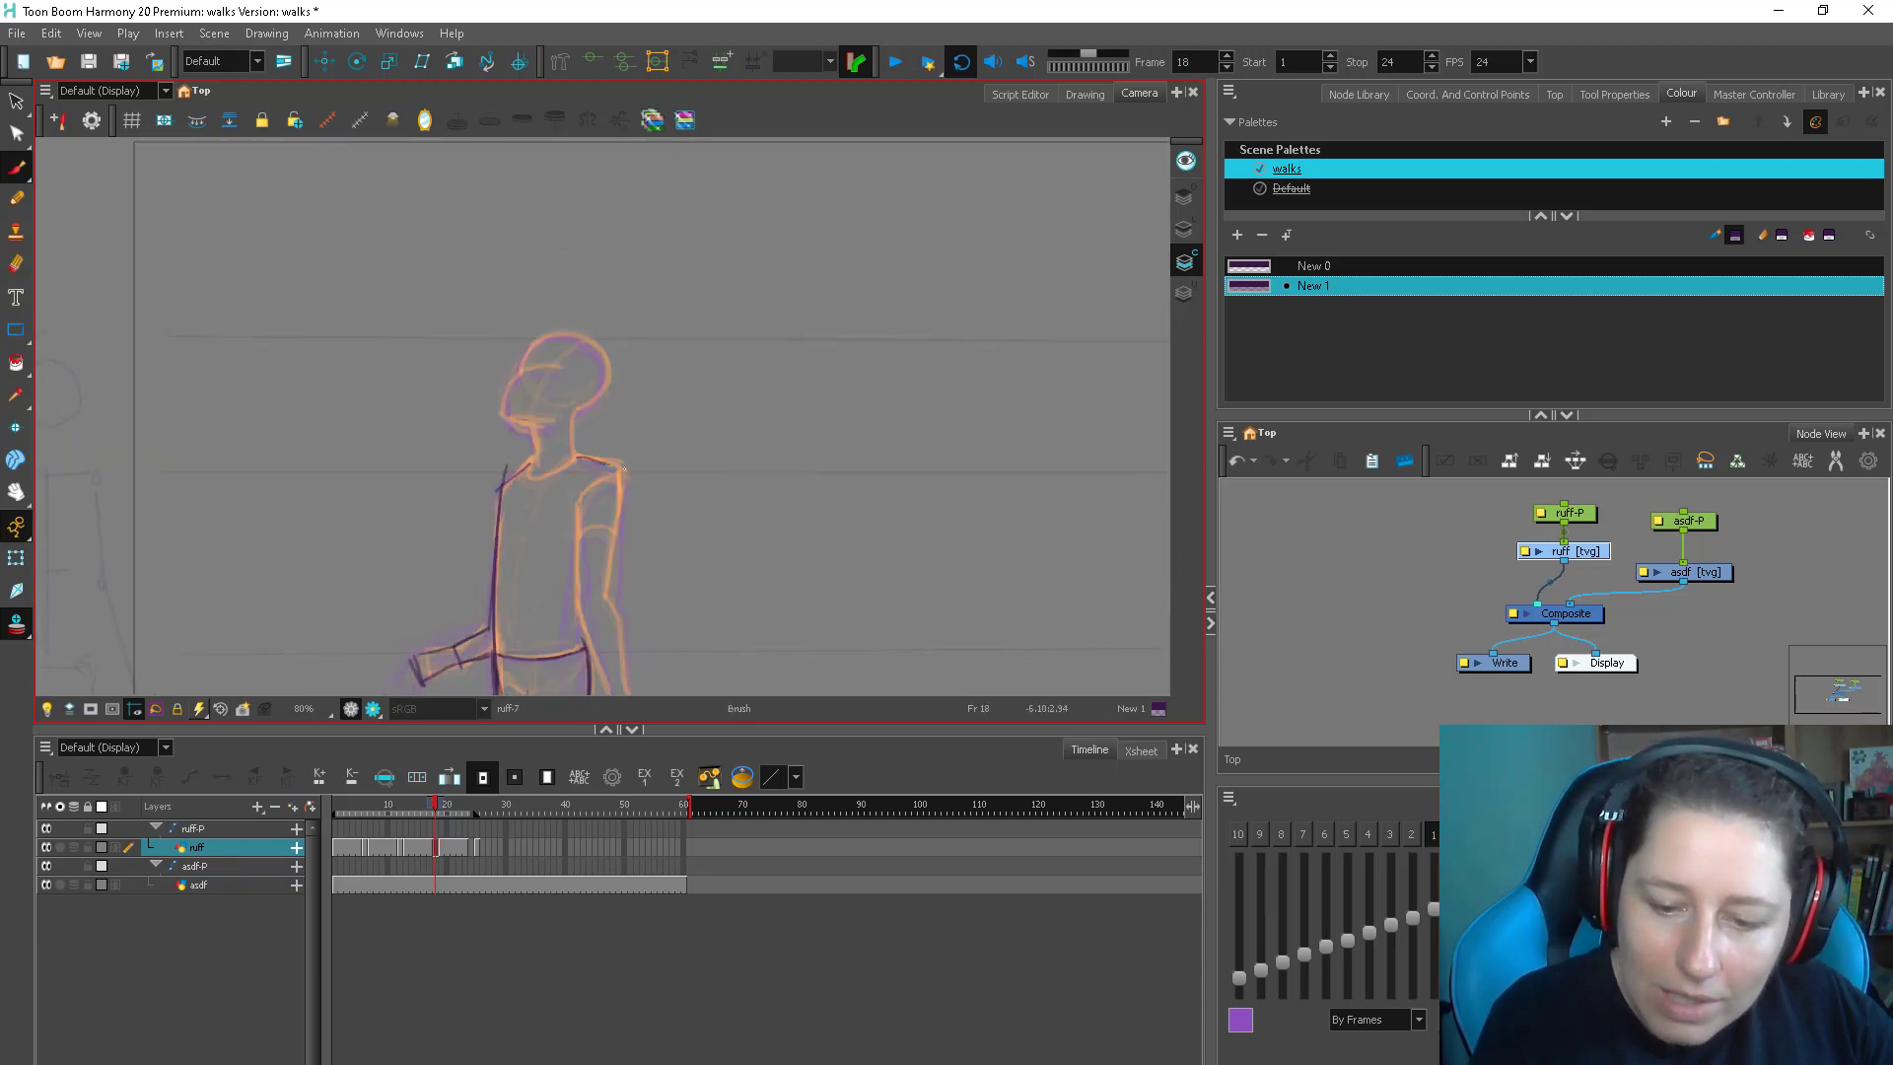
# Draw the near shoulder, upper arm and sleeve hem on frame 18, flipping against frames 17 and 19
pyautogui.moveTo(623, 469)
pyautogui.mouseDown()
pyautogui.moveTo(611, 566)
pyautogui.moveTo(603, 392)
pyautogui.moveTo(588, 498)
pyautogui.mouseUp()
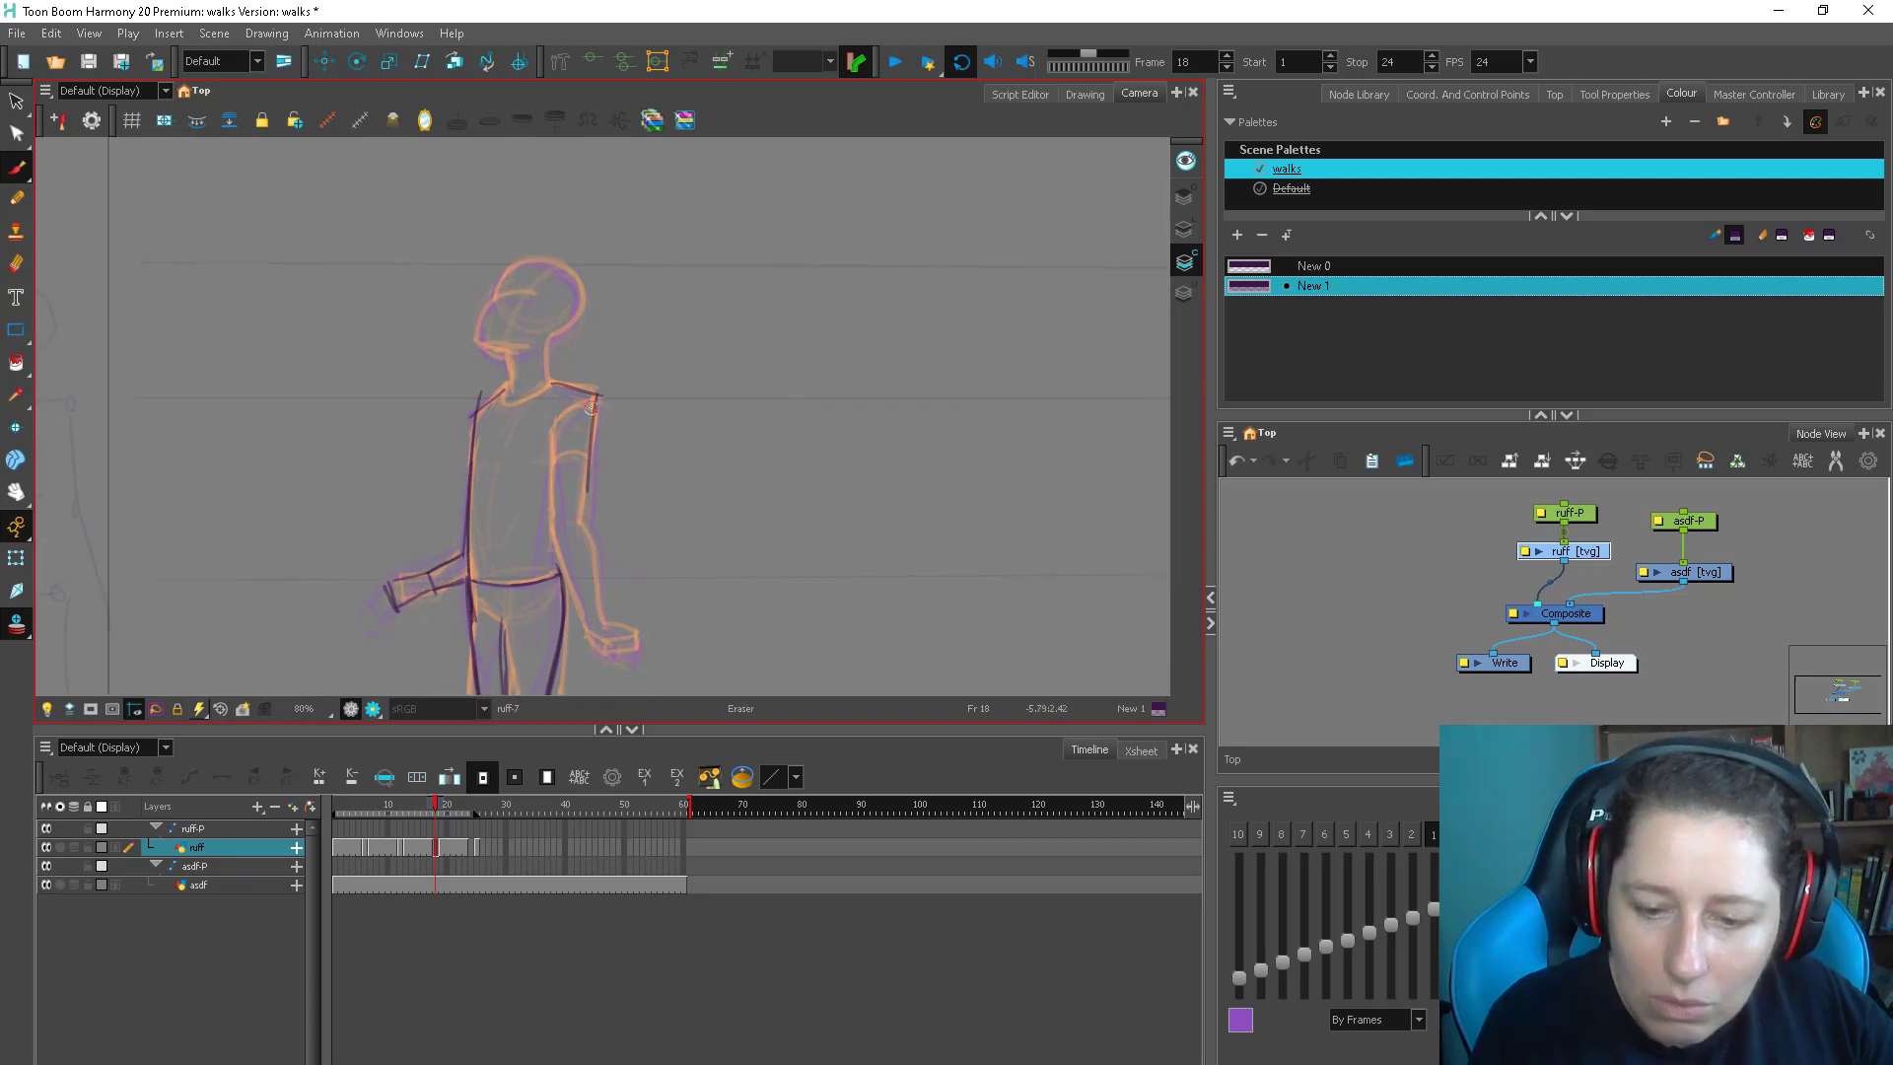
pyautogui.press(',')
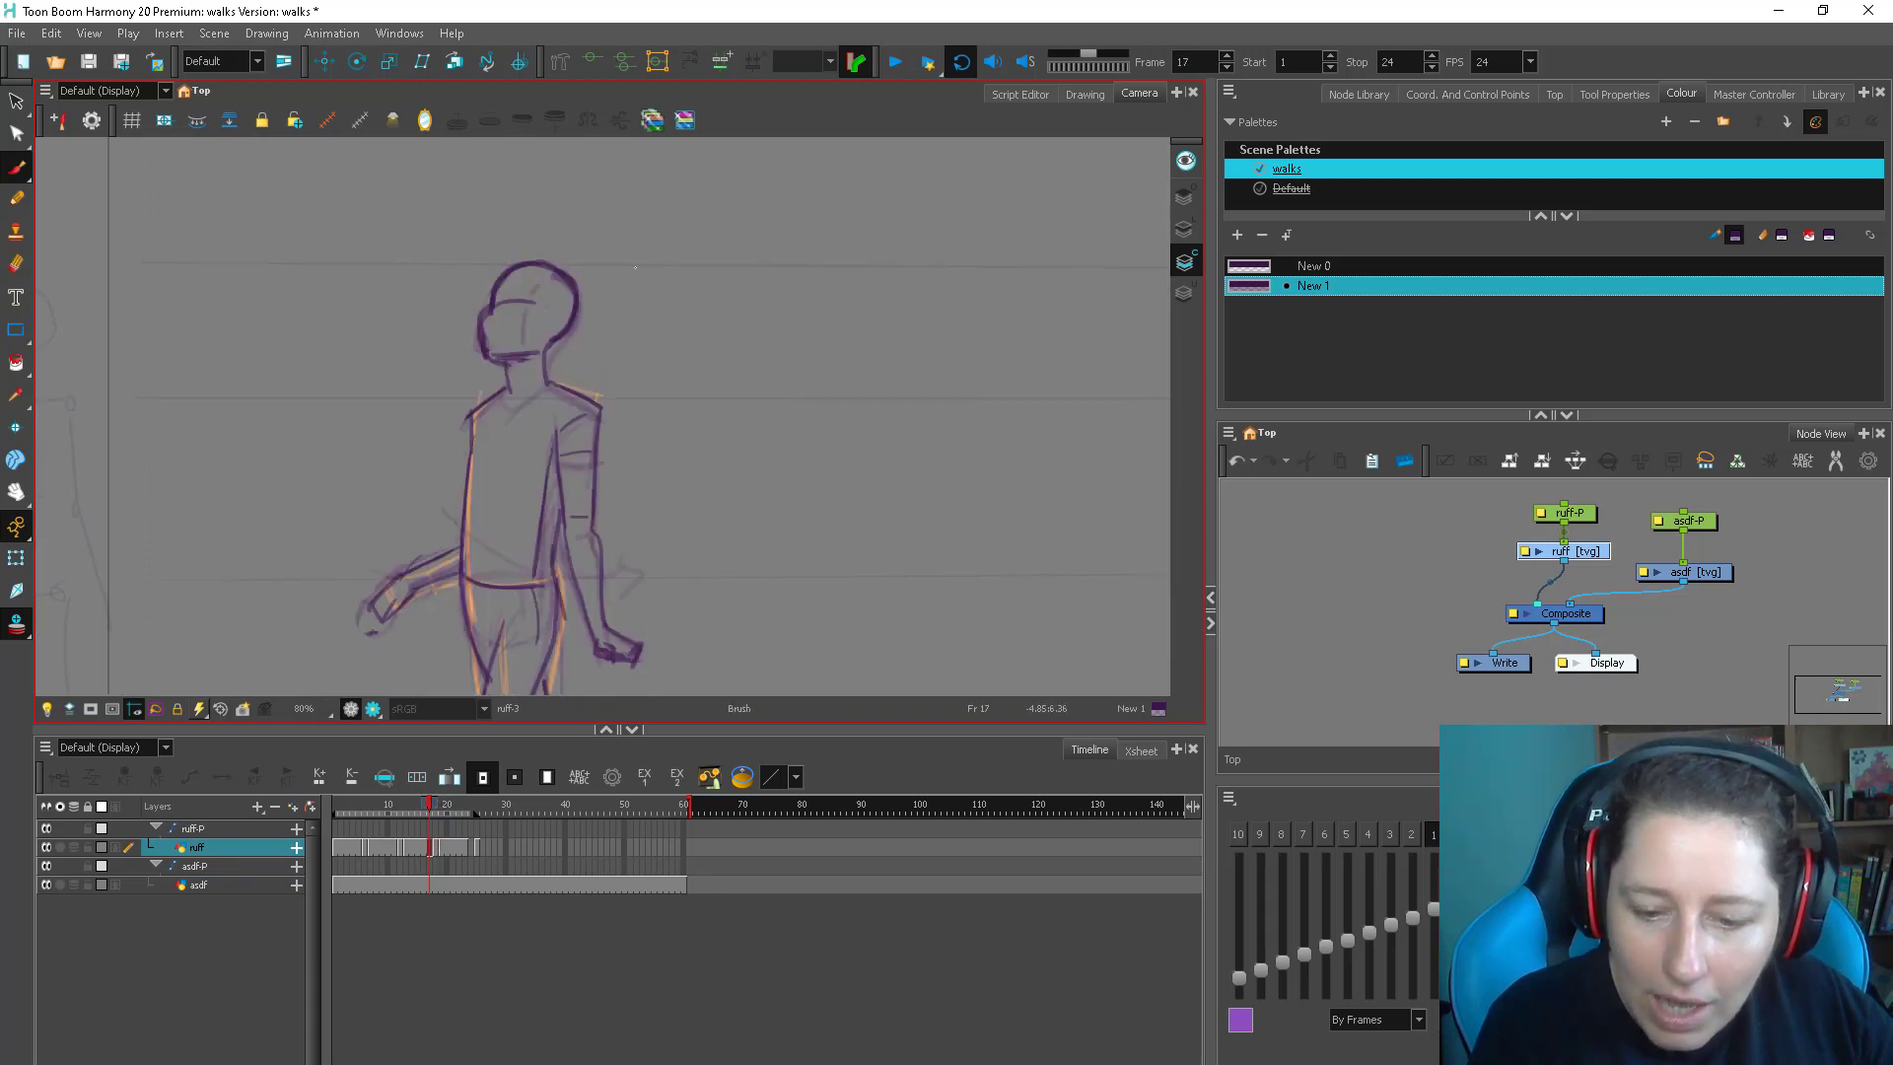
pyautogui.press('.')
pyautogui.moveTo(557, 418); pyautogui.dragTo(555, 494)
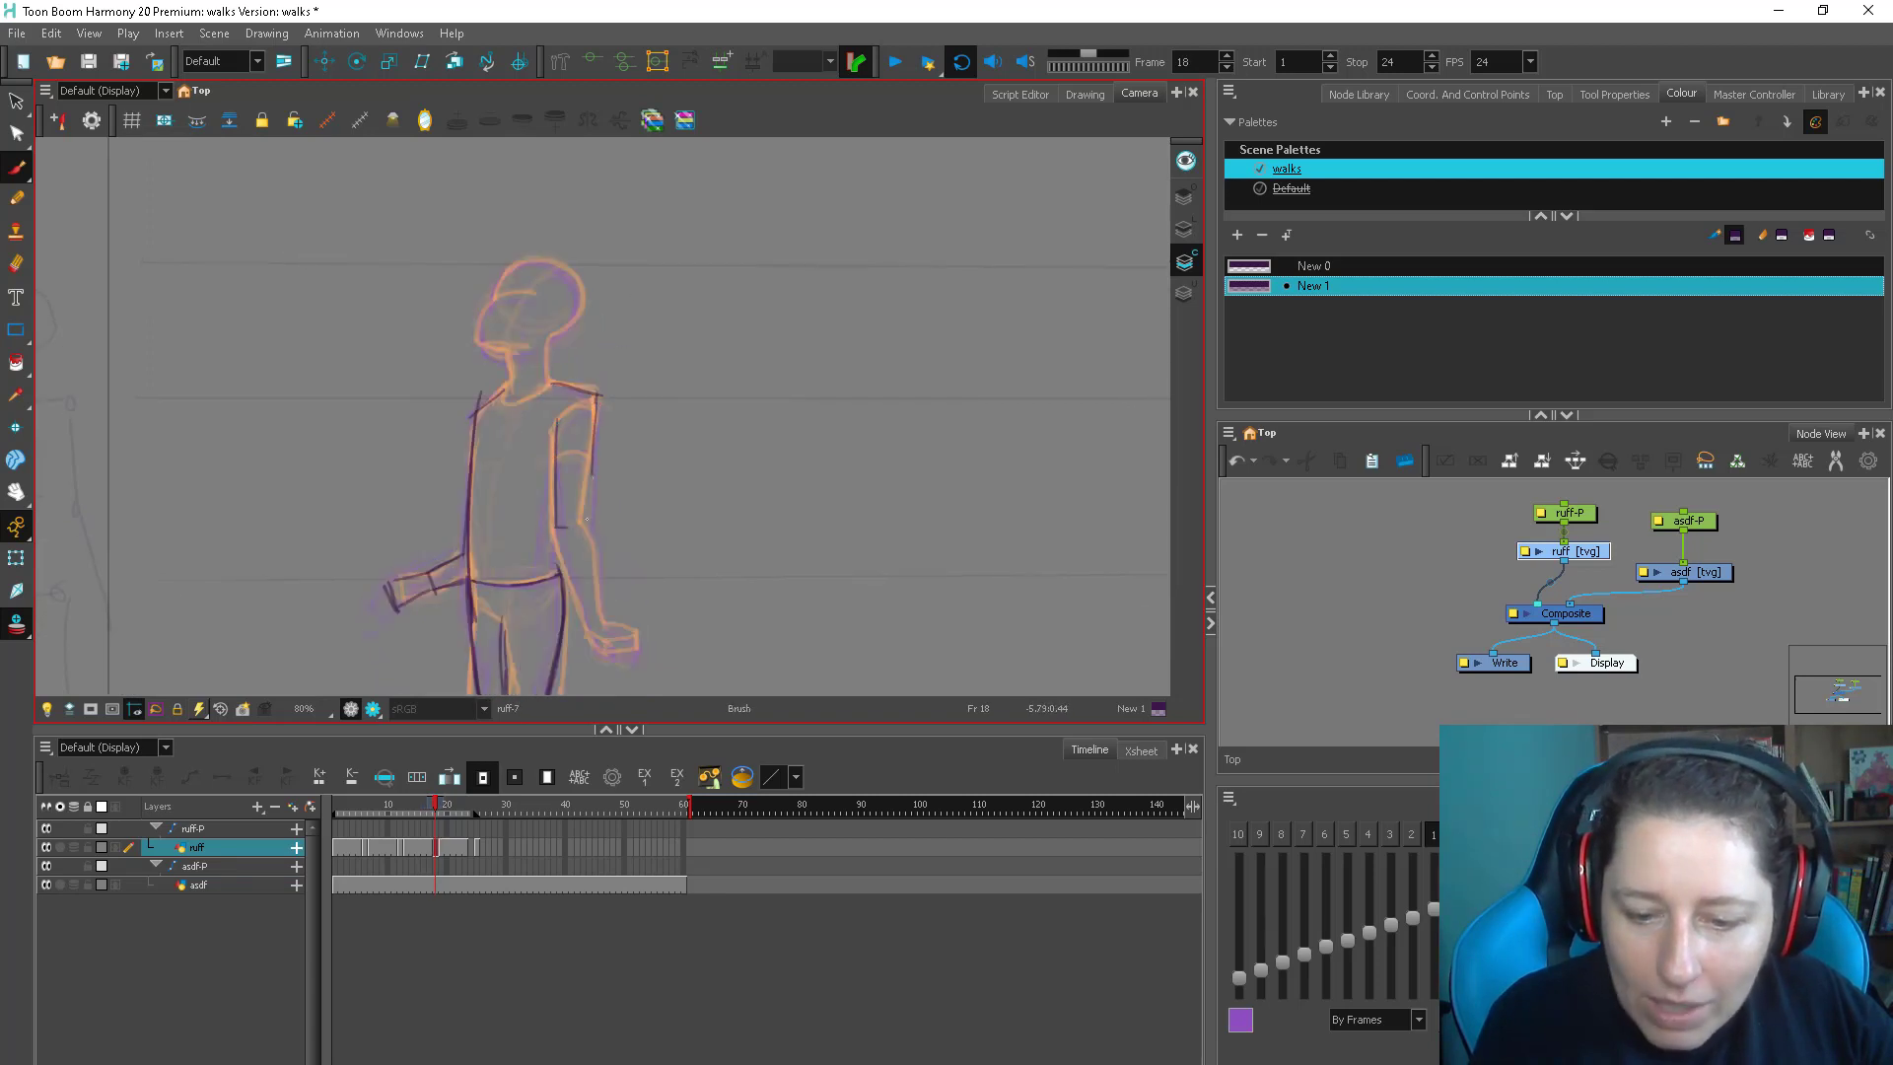
pyautogui.moveTo(554, 456); pyautogui.dragTo(588, 453)
pyautogui.press(',')
pyautogui.press('.')
pyautogui.press('.')
pyautogui.press(',')
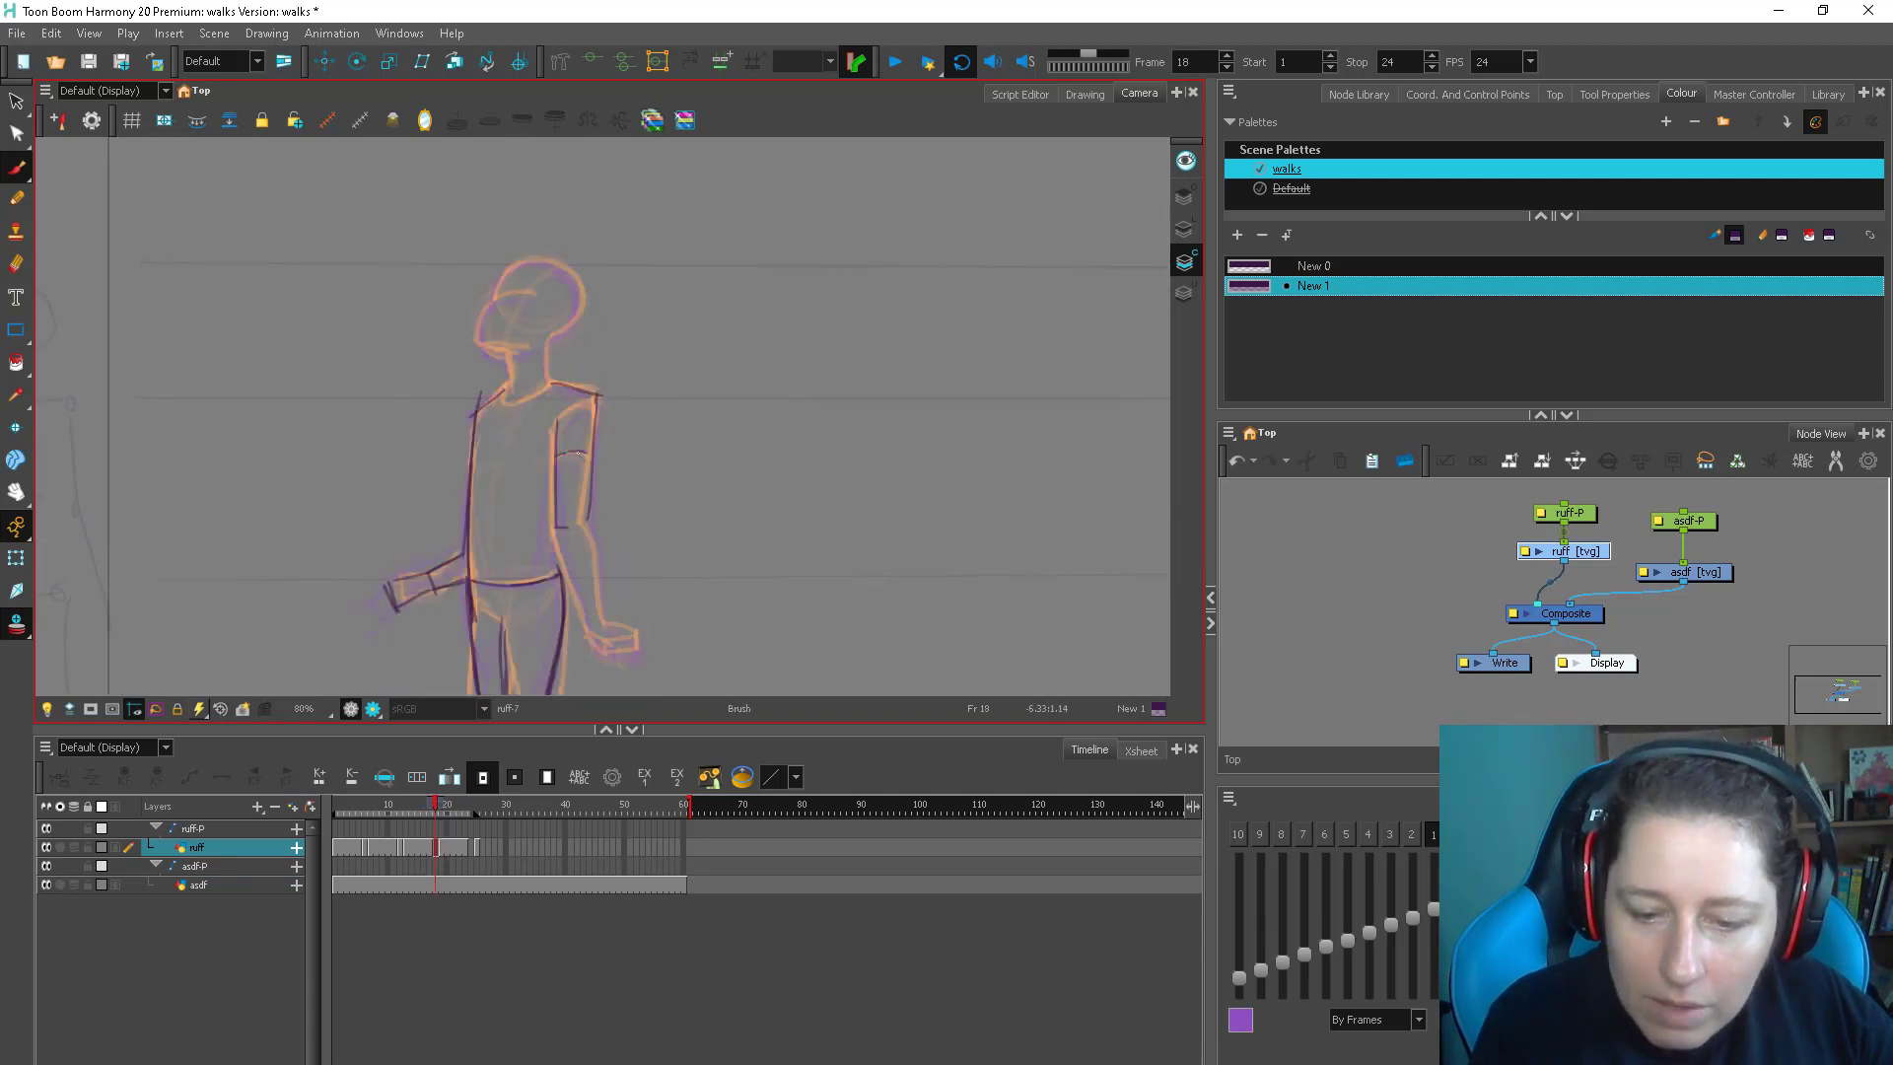
# Draw the near forearm and hand on frame 18, checking them against the neighbouring frames
pyautogui.moveTo(557, 527); pyautogui.dragTo(589, 628)
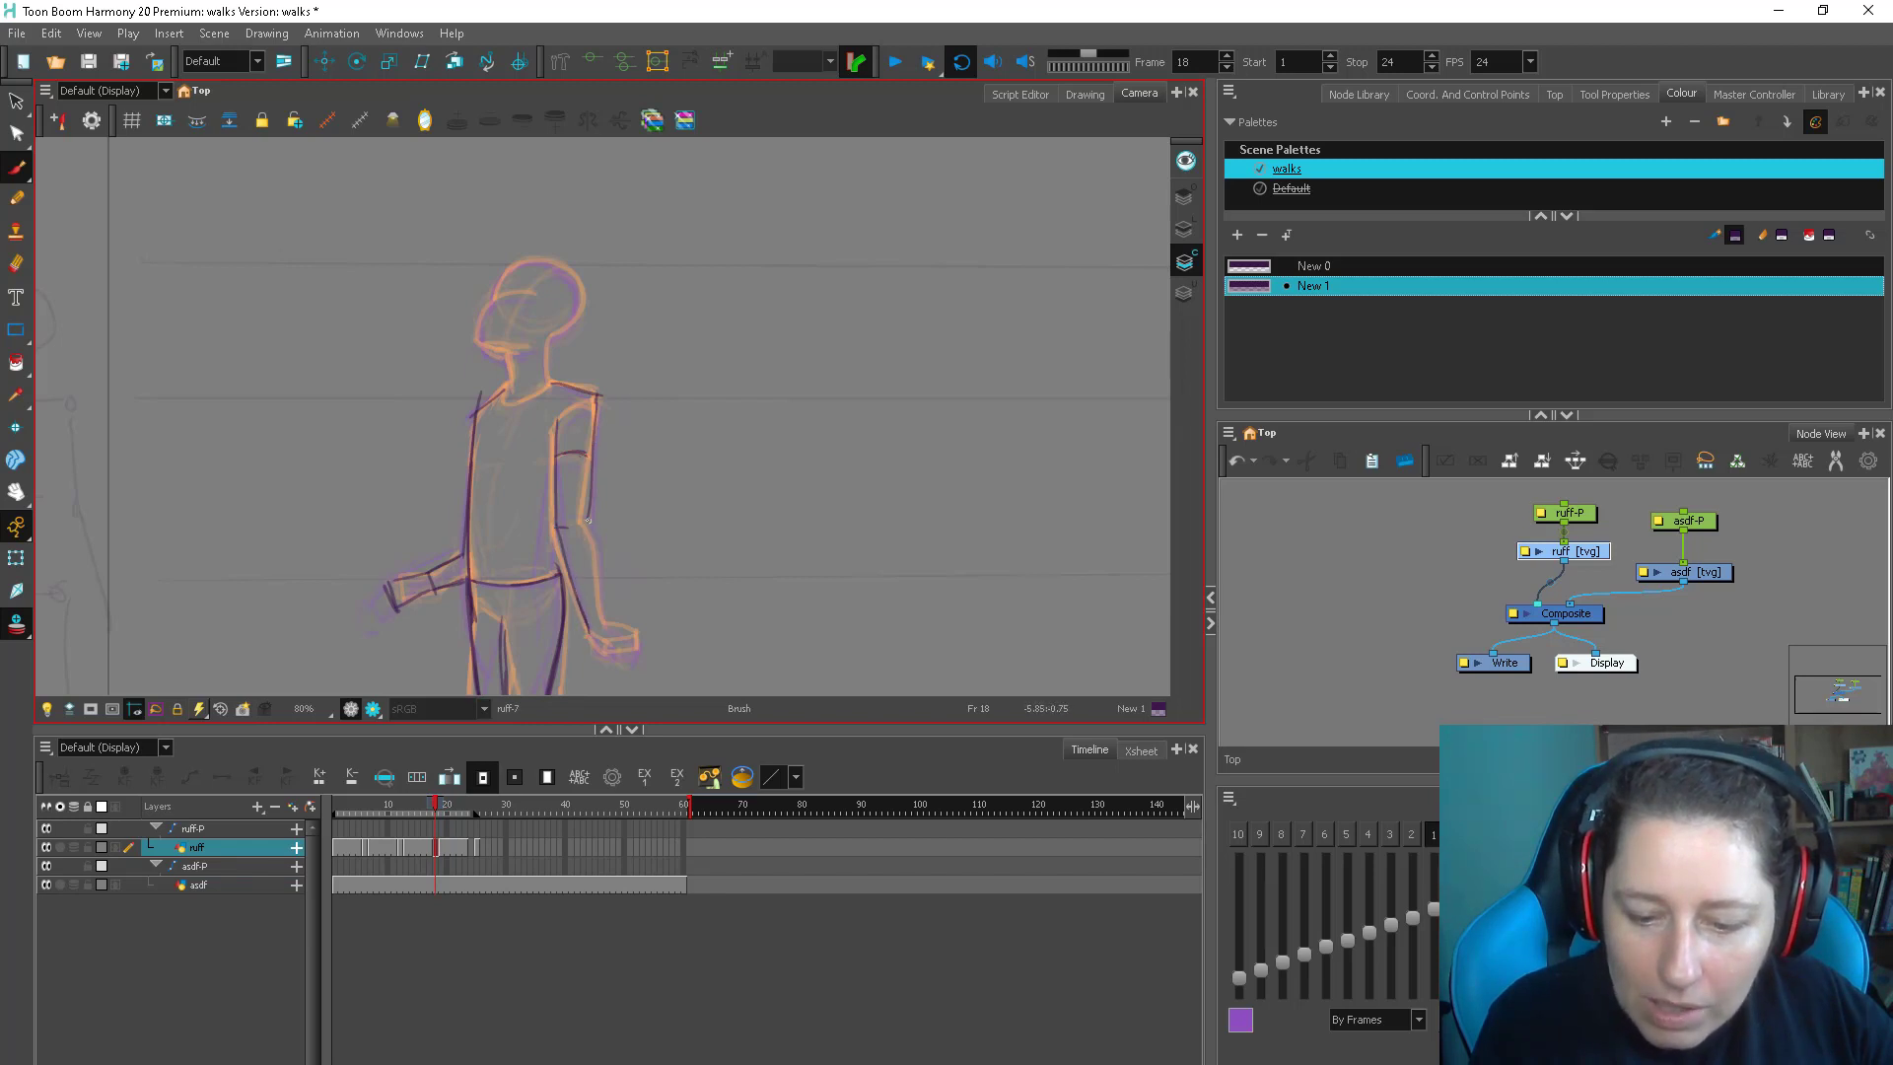
pyautogui.press(',')
pyautogui.press('.')
pyautogui.press('.')
pyautogui.press(',')
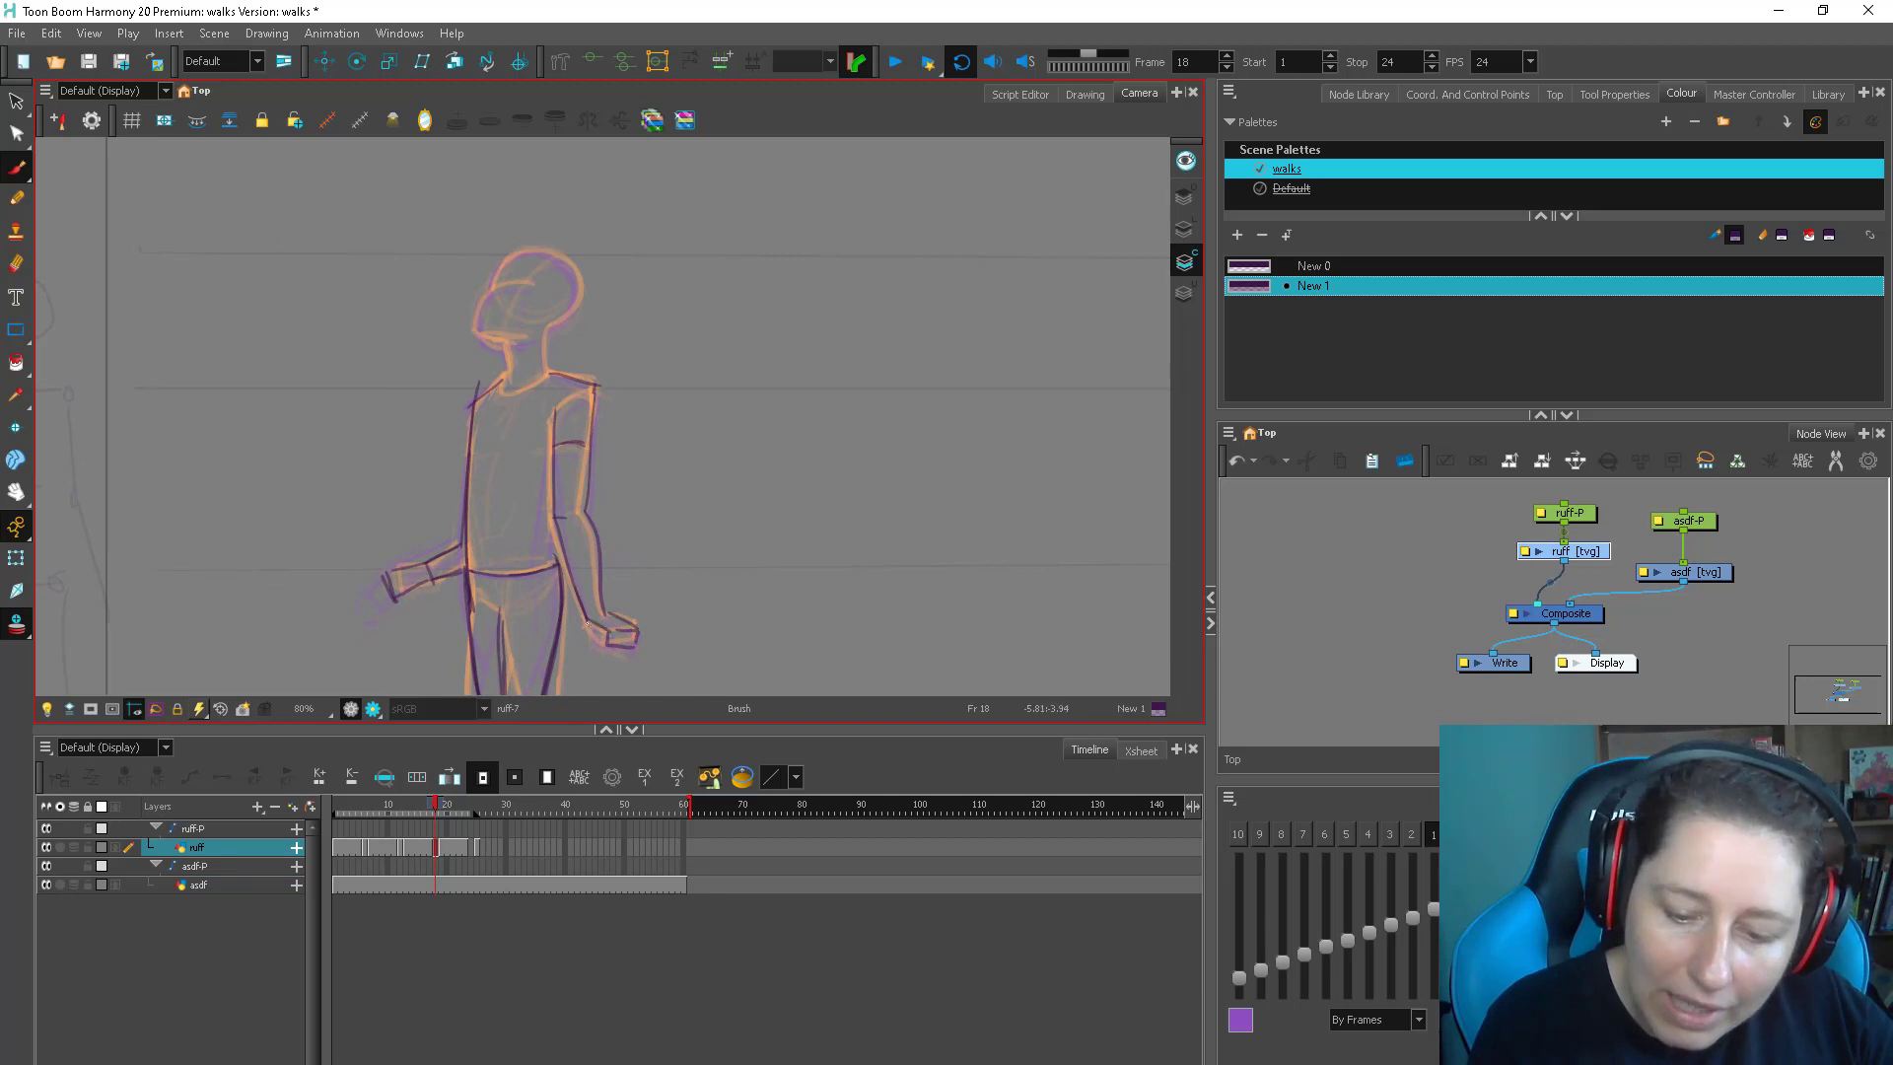
# Draw the head, face guidelines and neck on frame 18
pyautogui.moveTo(558, 346)
pyautogui.mouseDown()
pyautogui.moveTo(543, 491)
pyautogui.moveTo(490, 498)
pyautogui.mouseUp()
pyautogui.moveTo(476, 435); pyautogui.dragTo(545, 471)
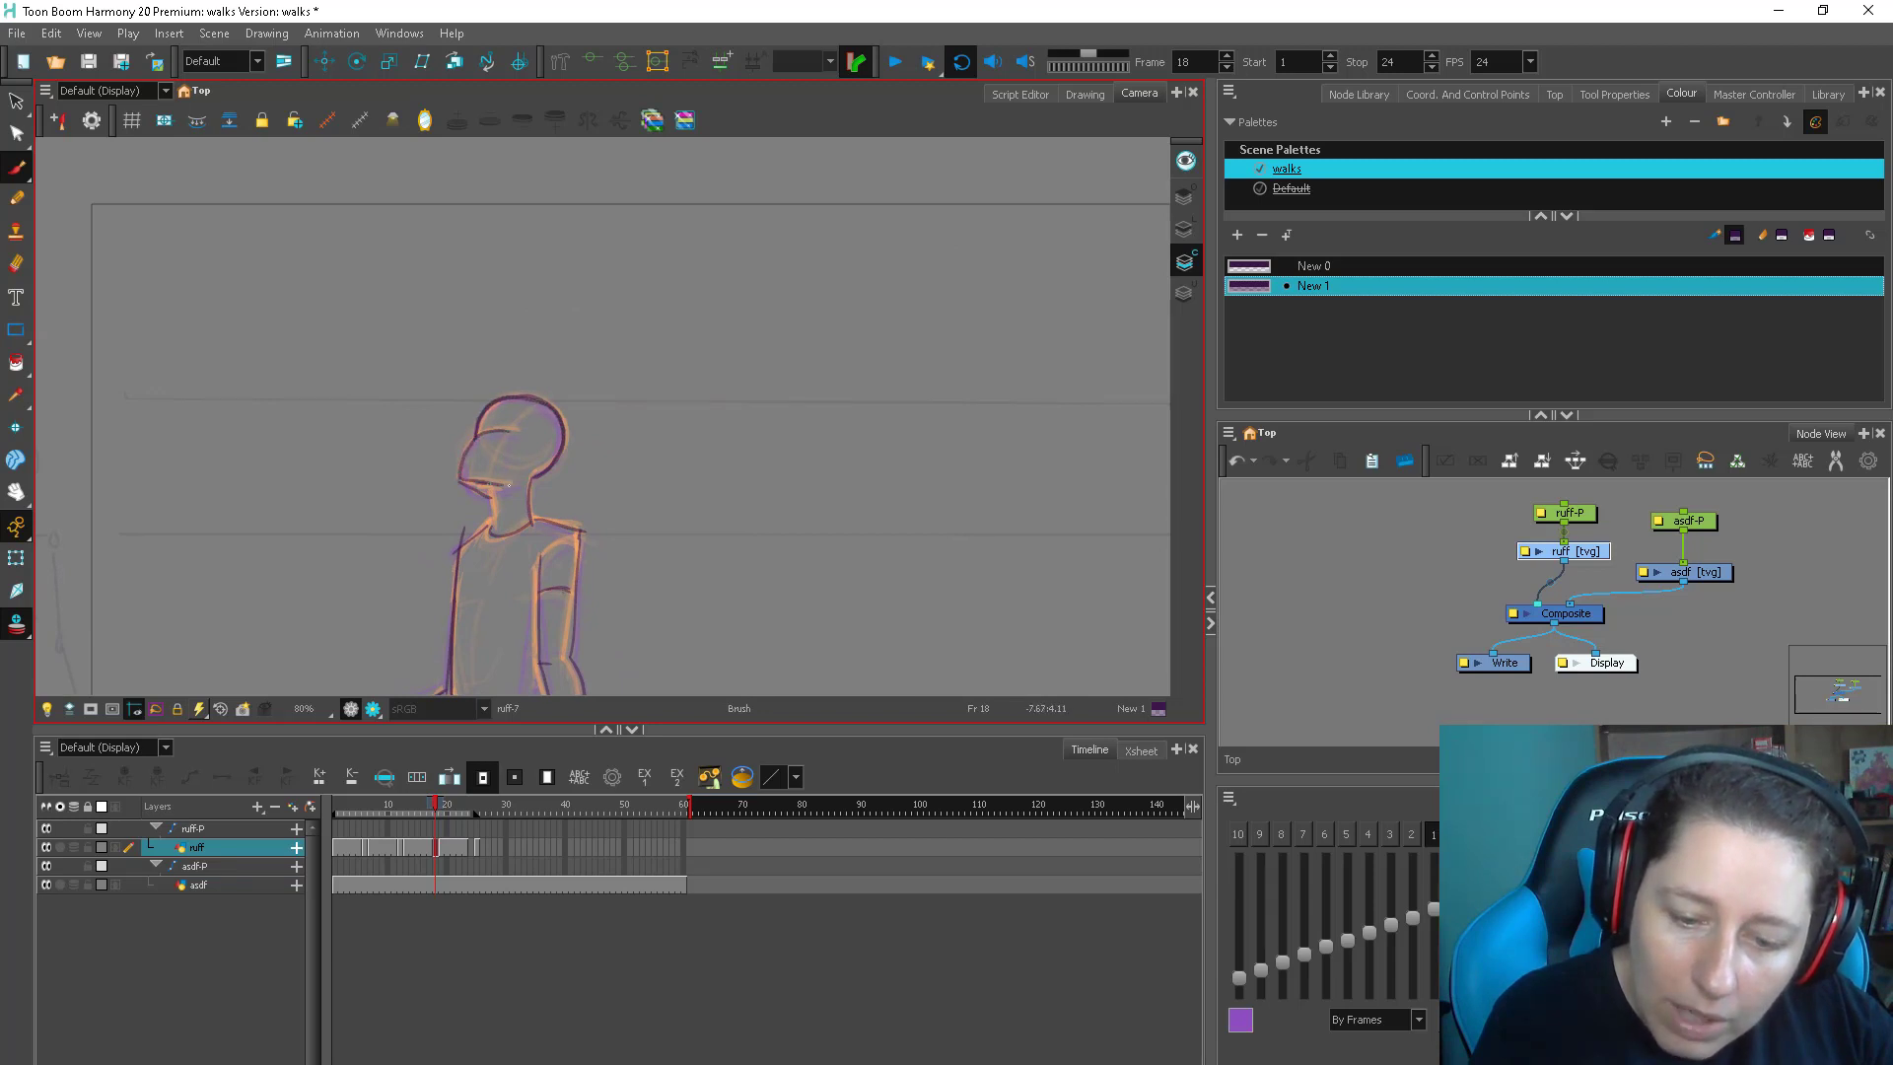
pyautogui.press('1')
pyautogui.press('1')
pyautogui.moveTo(655, 502); pyautogui.dragTo(675, 324)
pyautogui.press('2')
pyautogui.press('2')
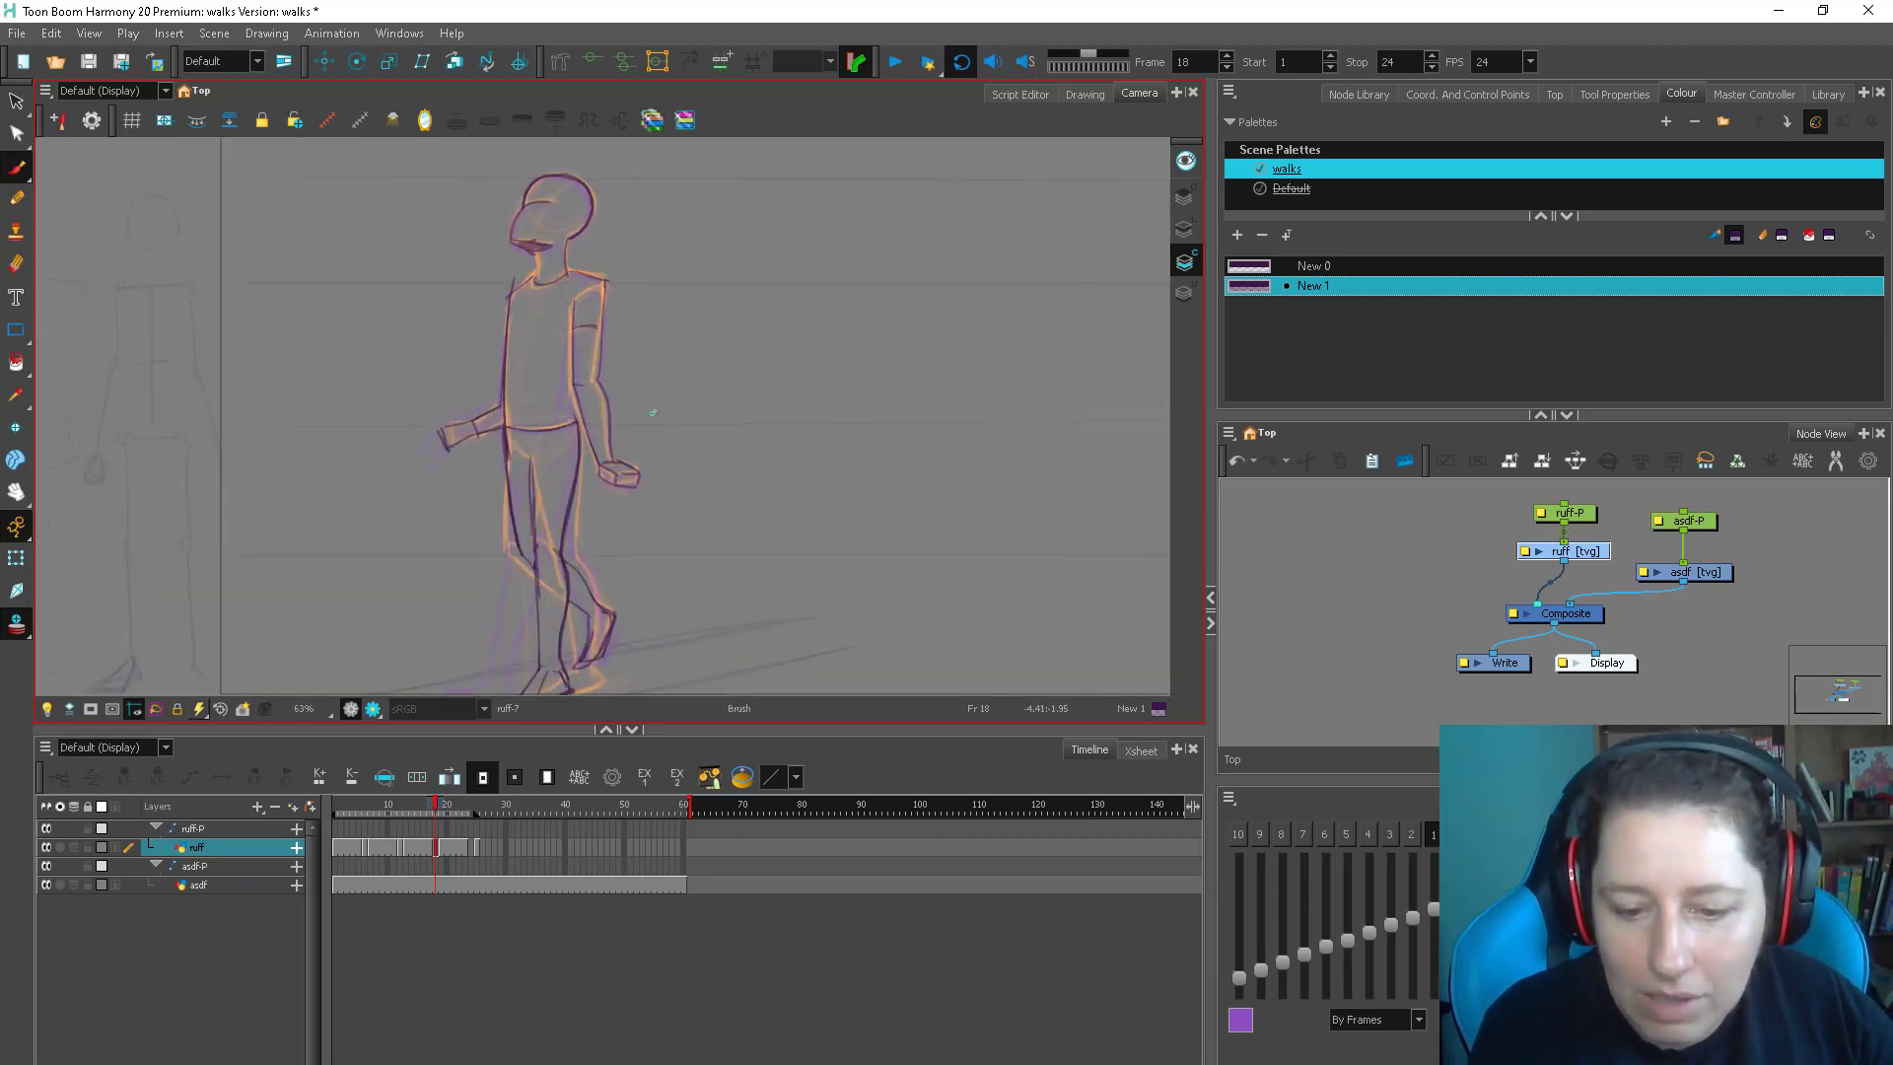
# Draw the back edge of the torso beside the near arm on frame 18
pyautogui.moveTo(573, 374); pyautogui.dragTo(600, 522)
pyautogui.moveTo(592, 436); pyautogui.dragTo(589, 509)
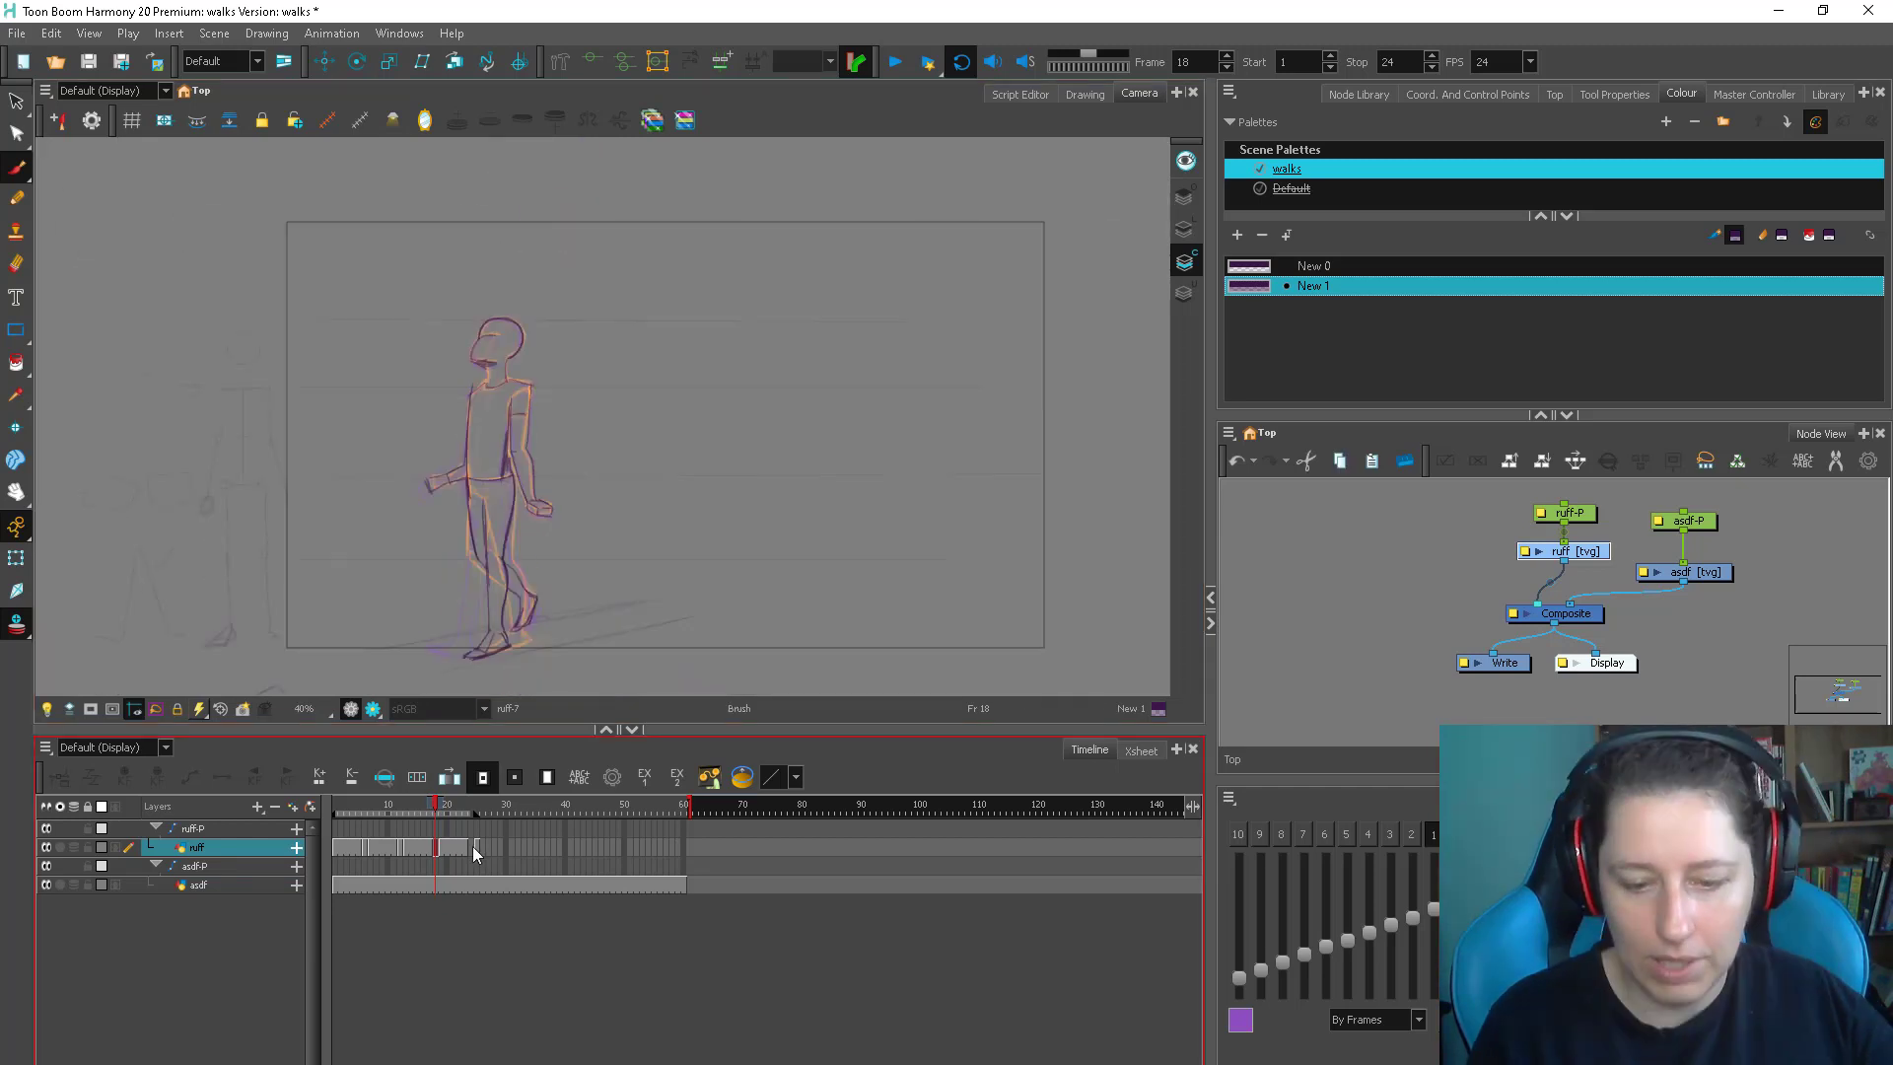
# Start the pose on frame 24 by drawing the forward-swinging leg and its foot between the neighbouring poses
pyautogui.click(471, 846)
pyautogui.press('2')
pyautogui.press('2')
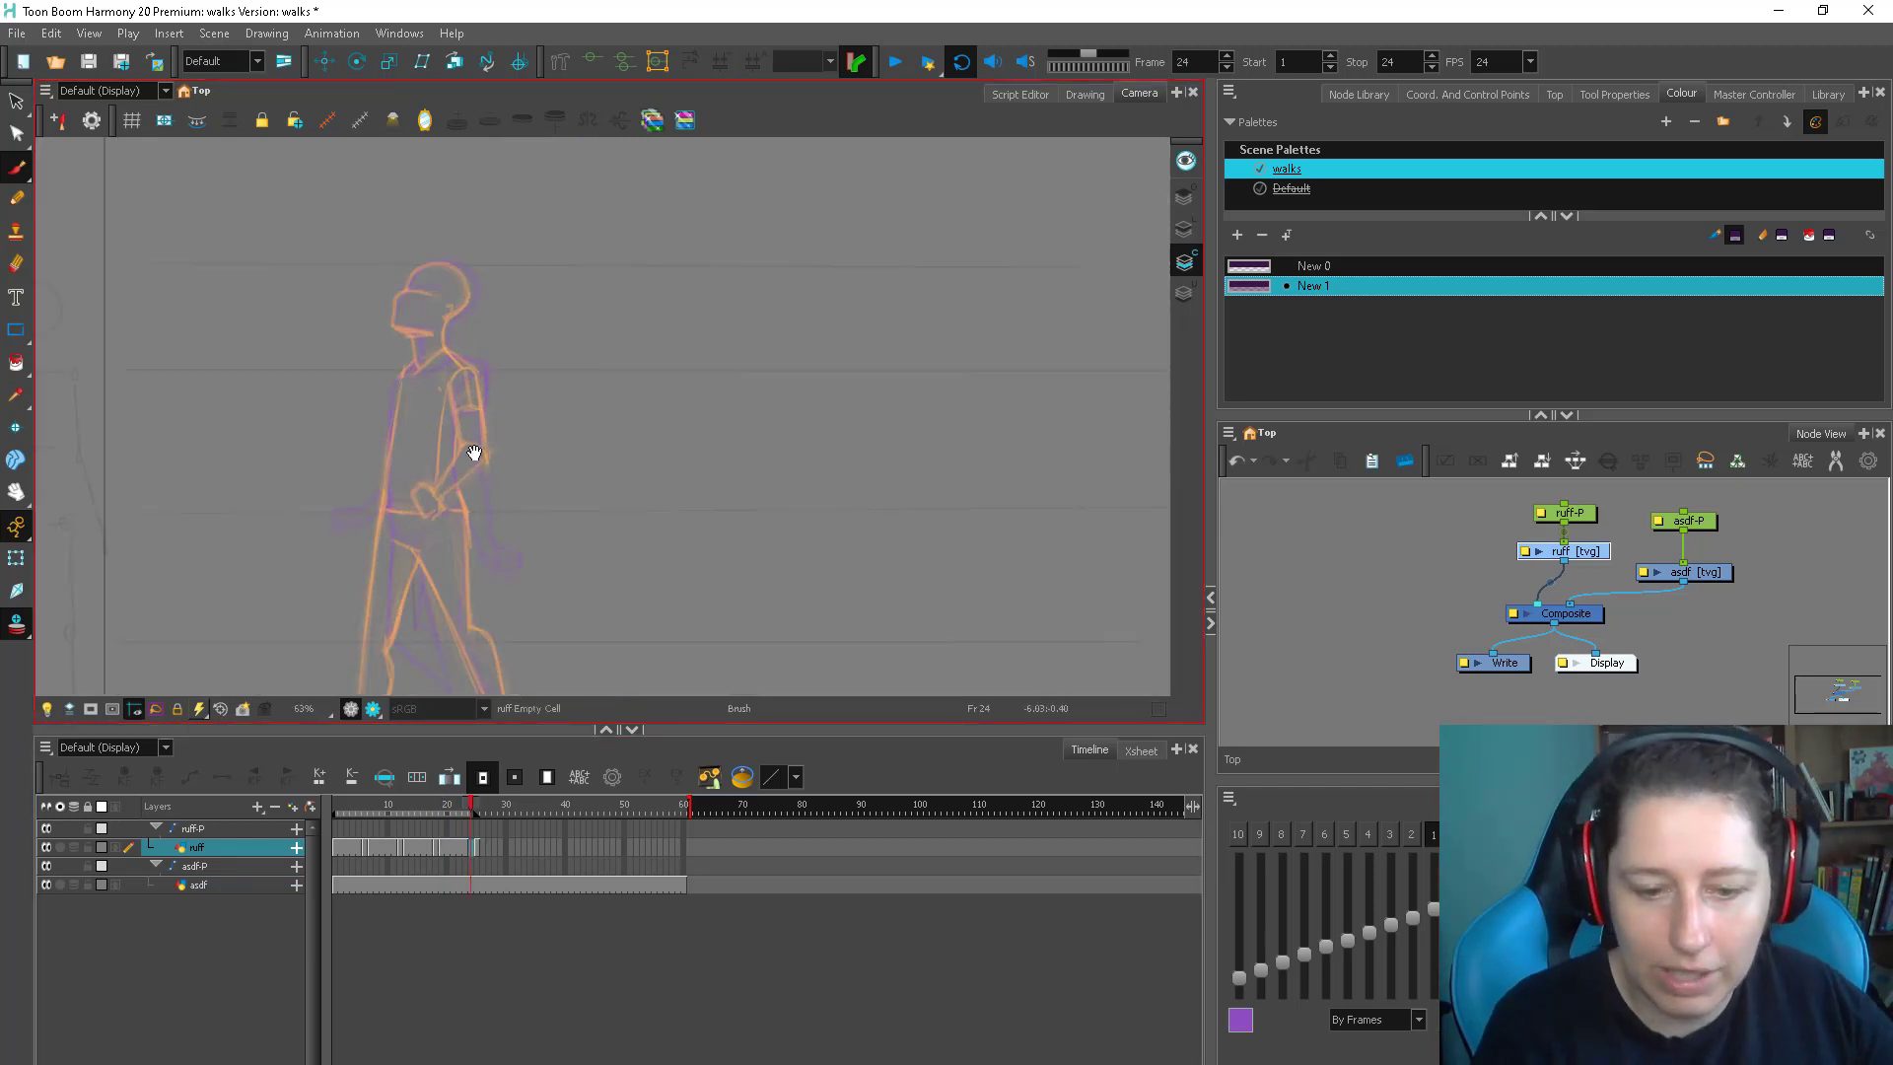
pyautogui.moveTo(473, 452); pyautogui.dragTo(546, 317)
pyautogui.press('.')
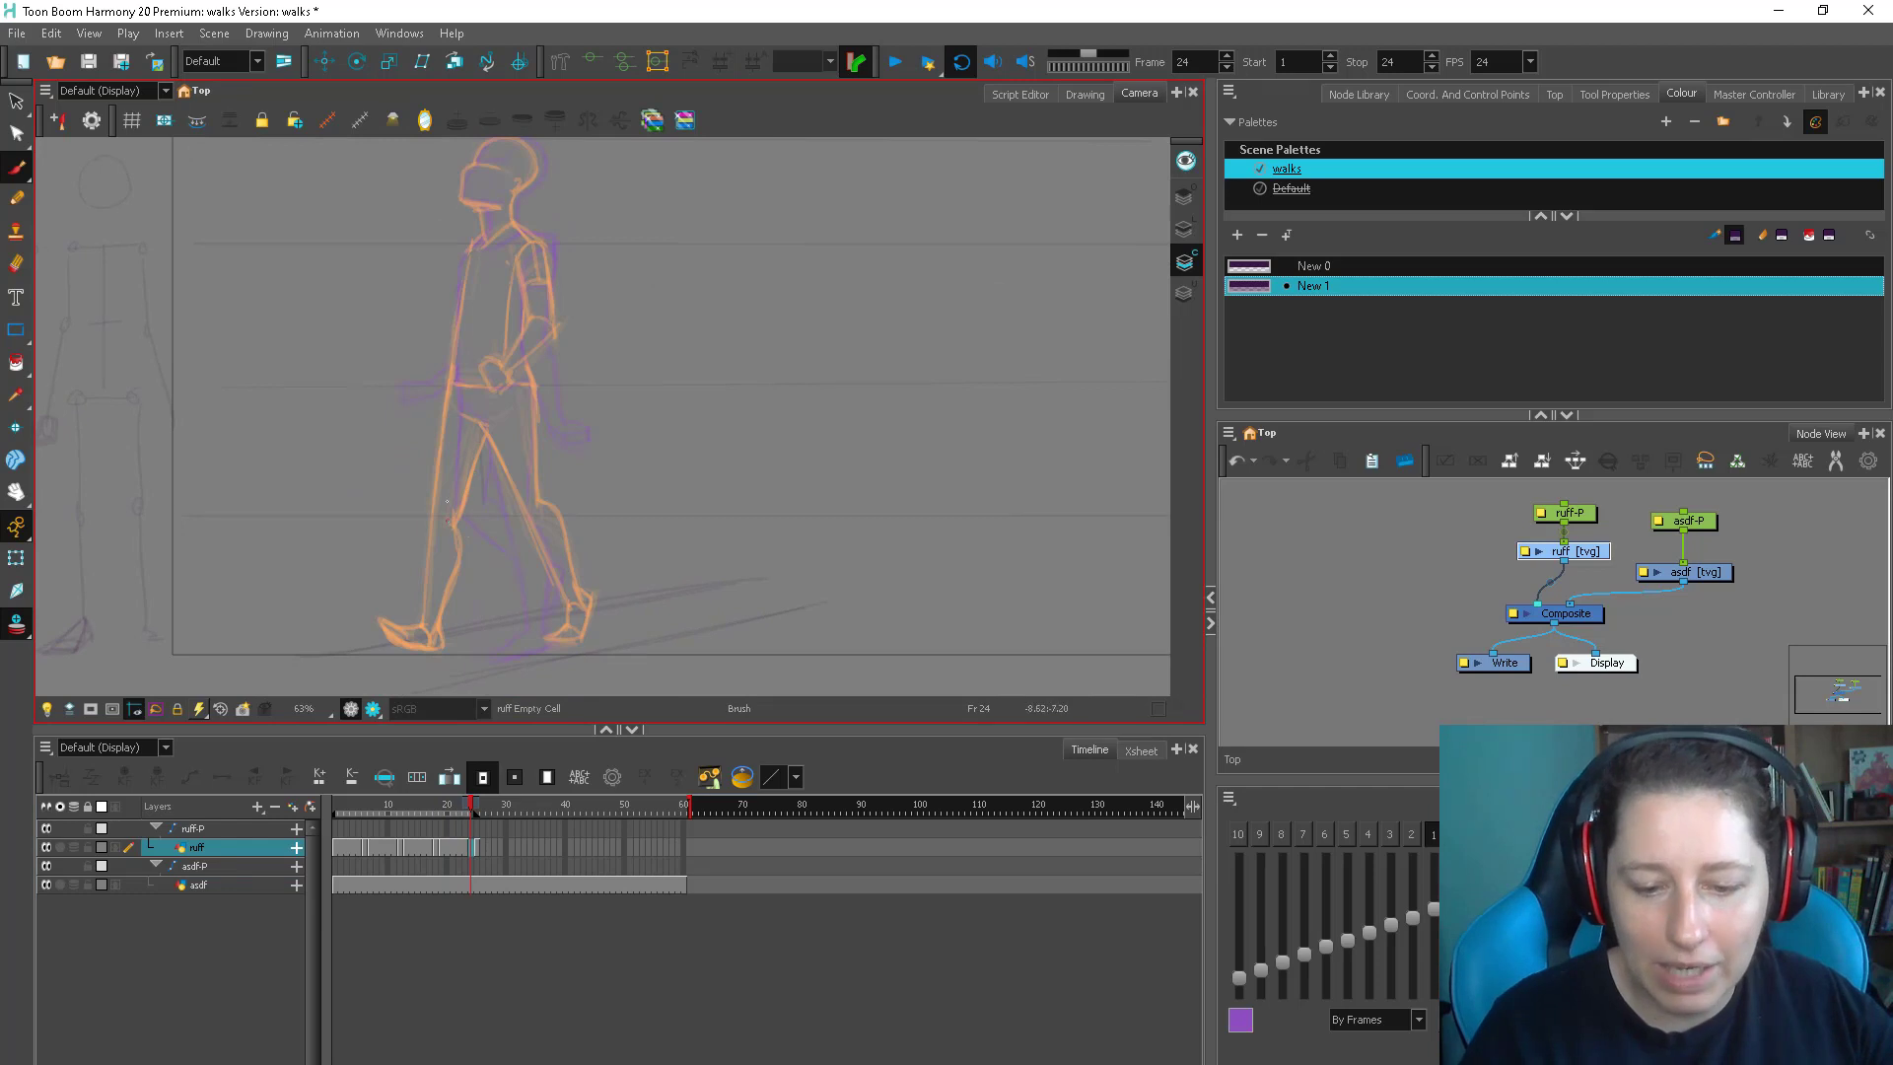
pyautogui.moveTo(443, 490); pyautogui.dragTo(474, 602)
pyautogui.press('.')
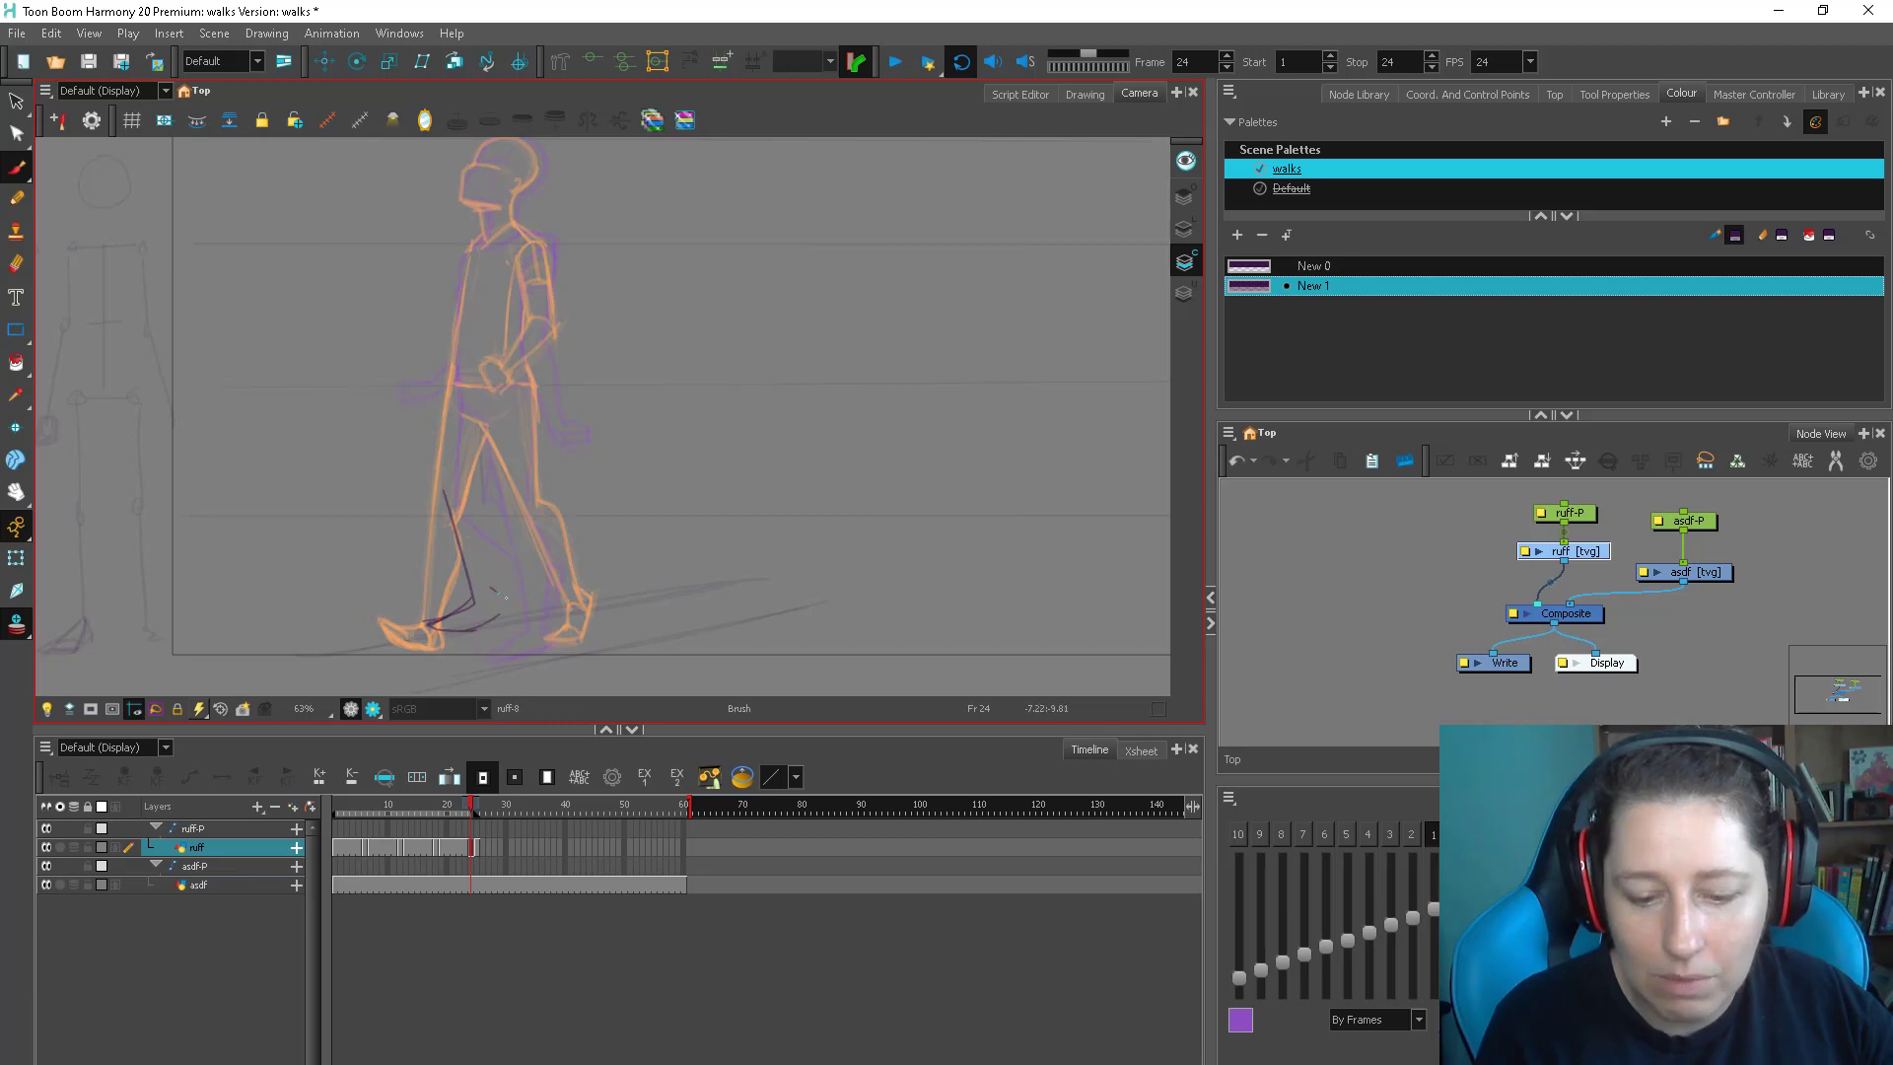
pyautogui.moveTo(457, 380)
pyautogui.mouseDown()
pyautogui.moveTo(441, 508)
pyautogui.moveTo(487, 609)
pyautogui.moveTo(422, 631)
pyautogui.mouseUp()
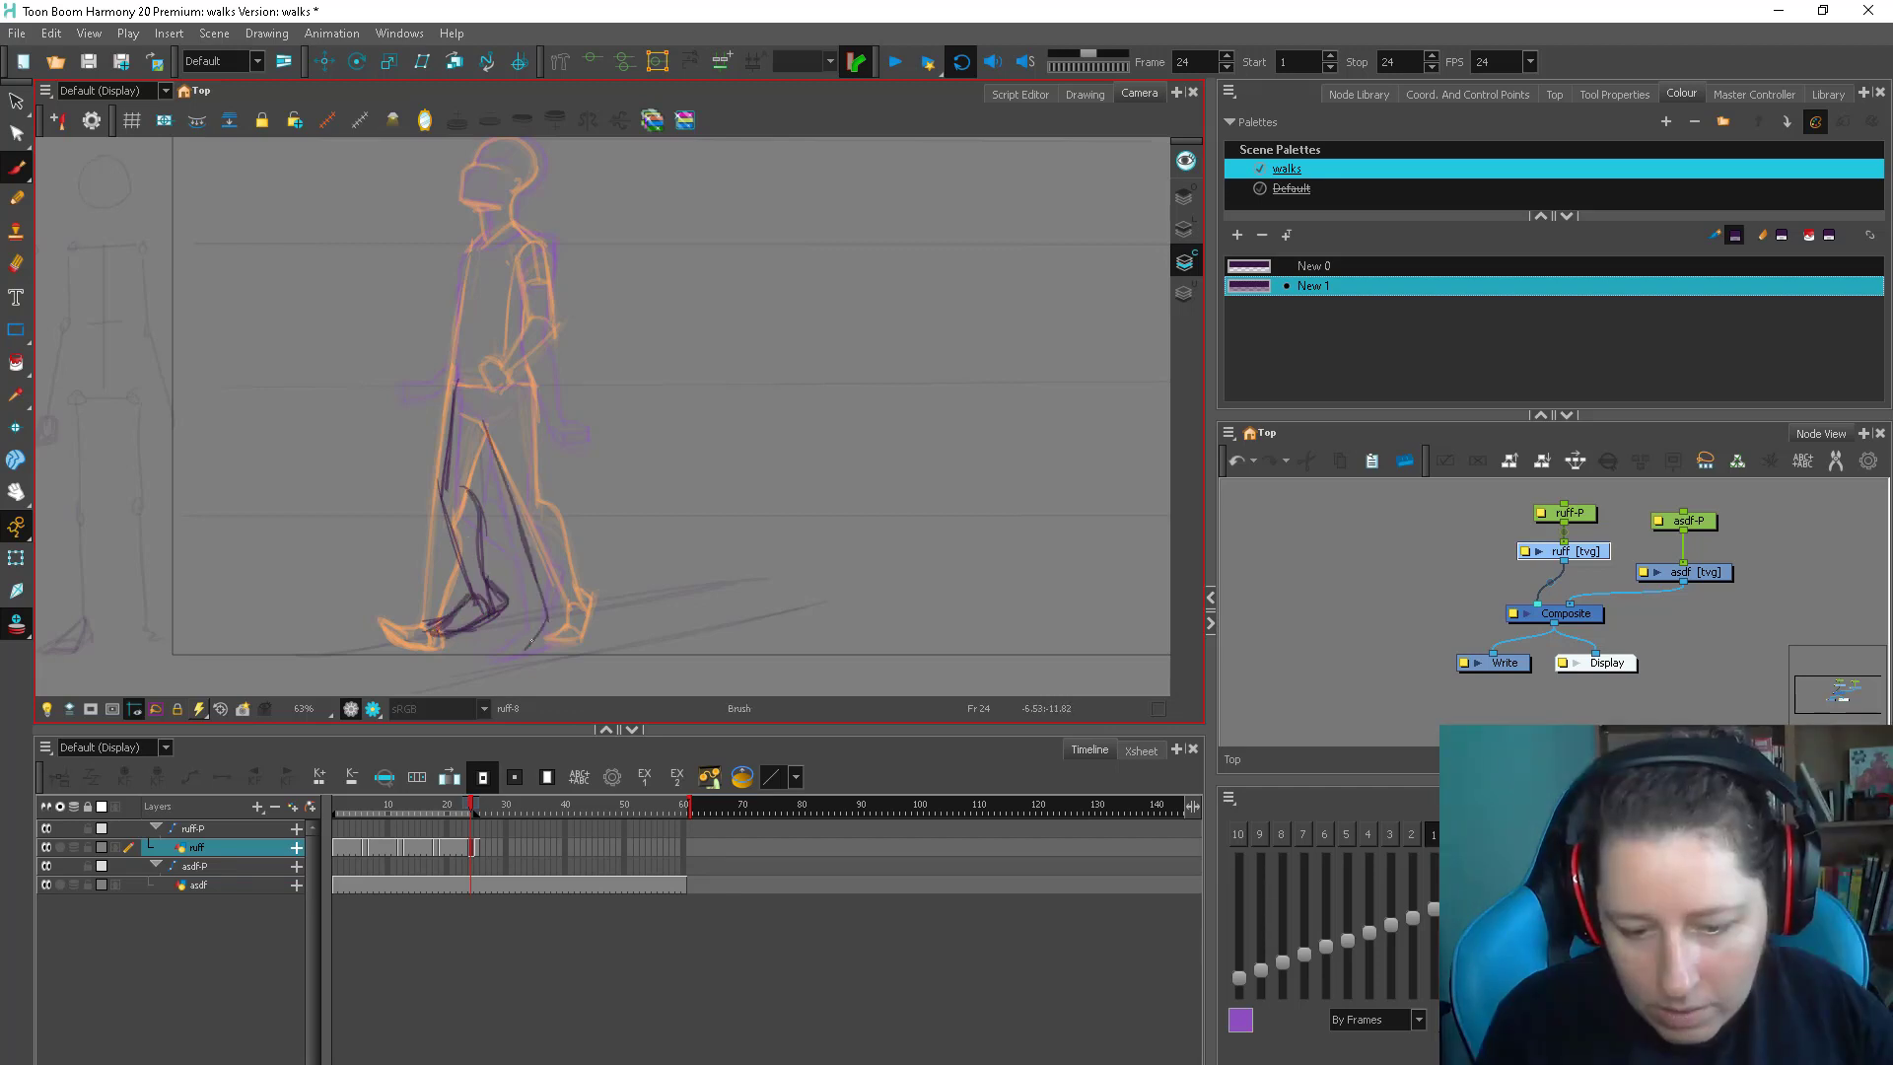
# Draw the rear supporting leg and its foot on frame 24, toggling the onion skin to compare poses
pyautogui.hotkey('alt', 'o')
pyautogui.hotkey('alt', 'o')
pyautogui.hotkey('alt', 'o')
pyautogui.hotkey('alt', 'o')
pyautogui.moveTo(577, 635); pyautogui.dragTo(523, 653)
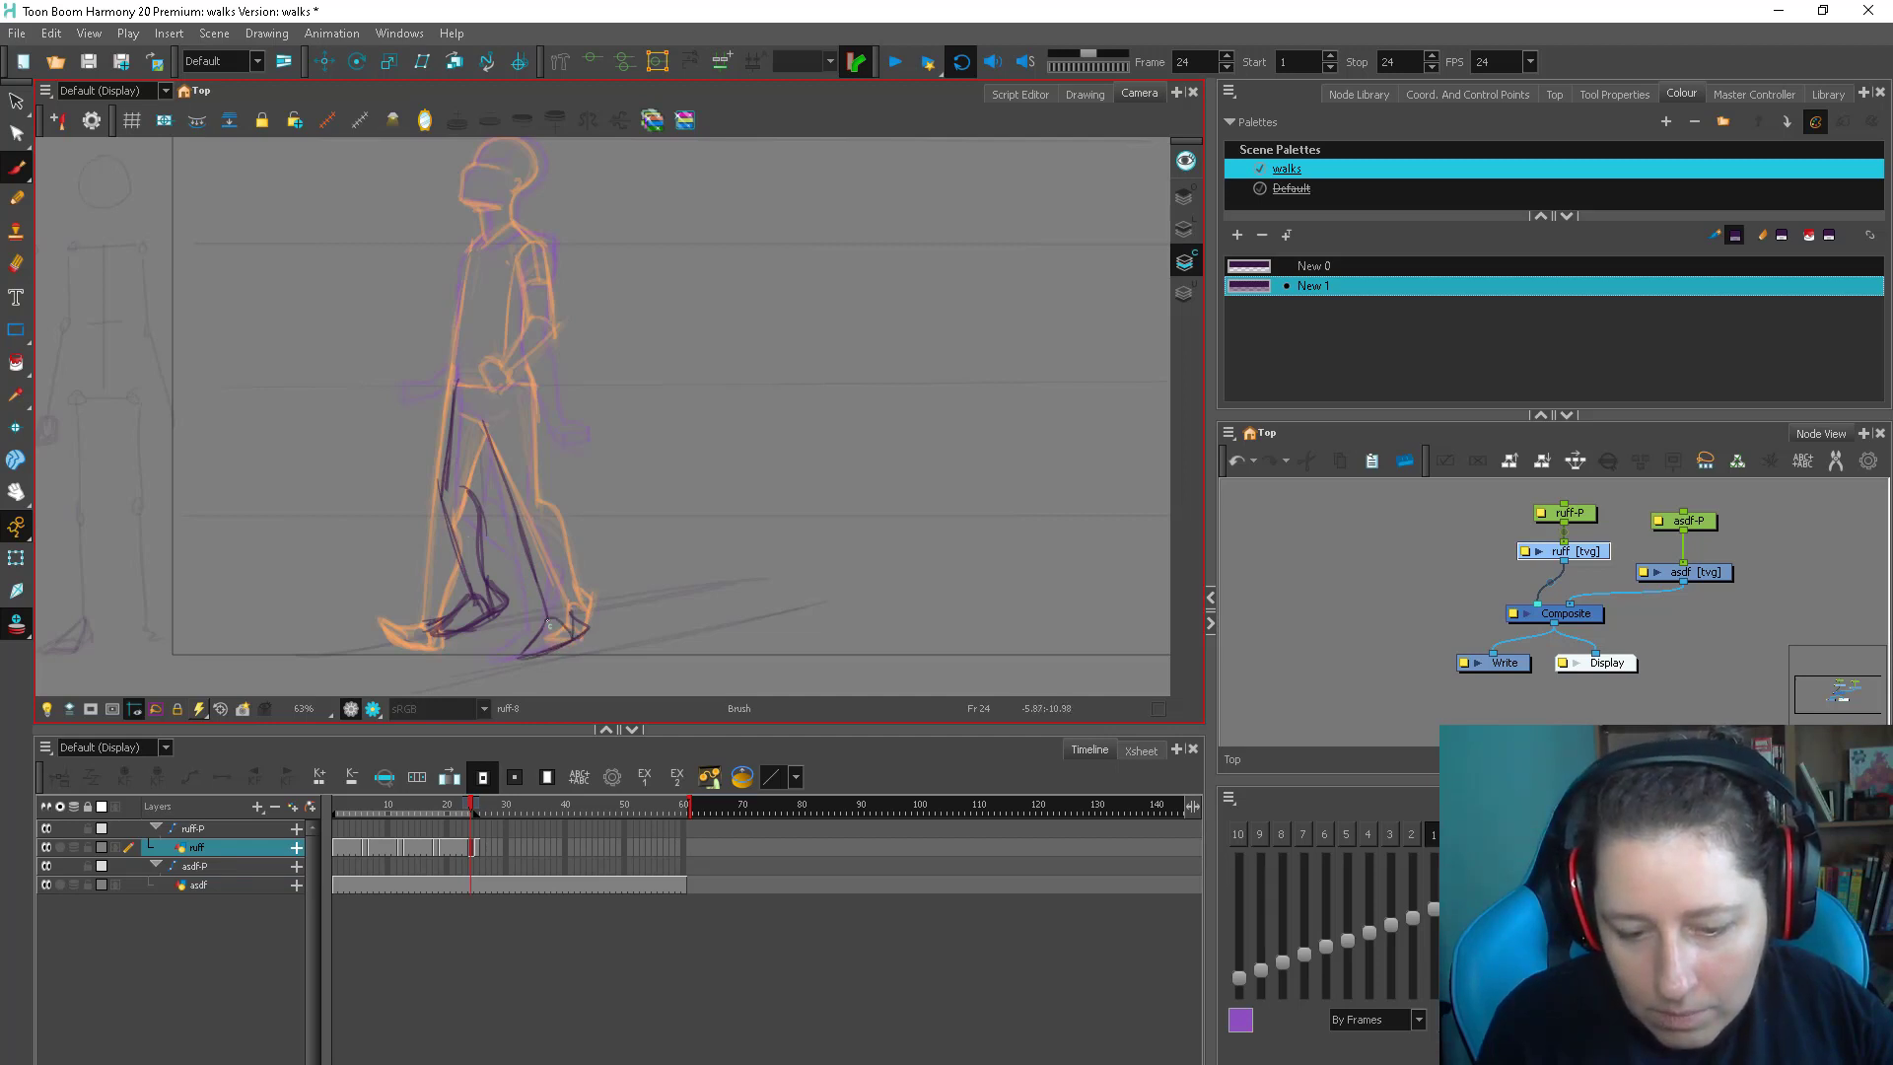
pyautogui.moveTo(471, 806); pyautogui.dragTo(463, 806)
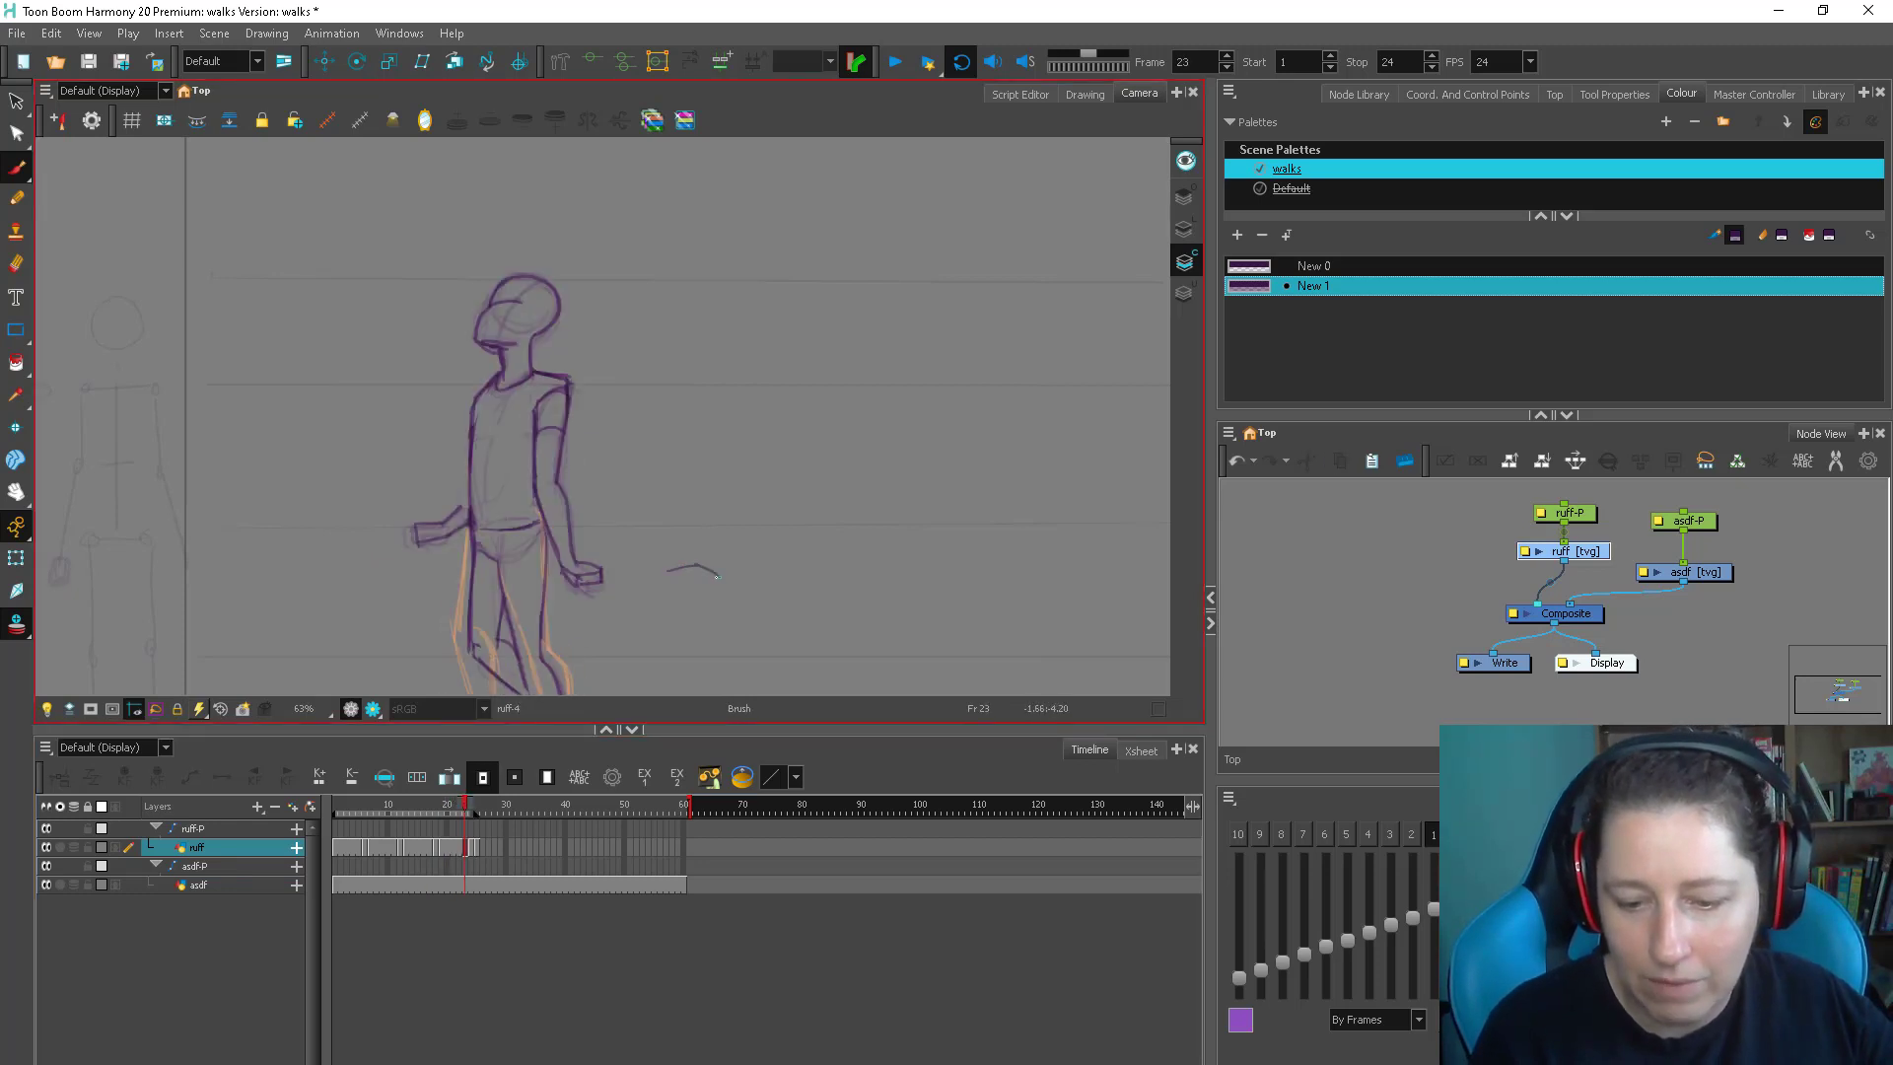
pyautogui.press('.')
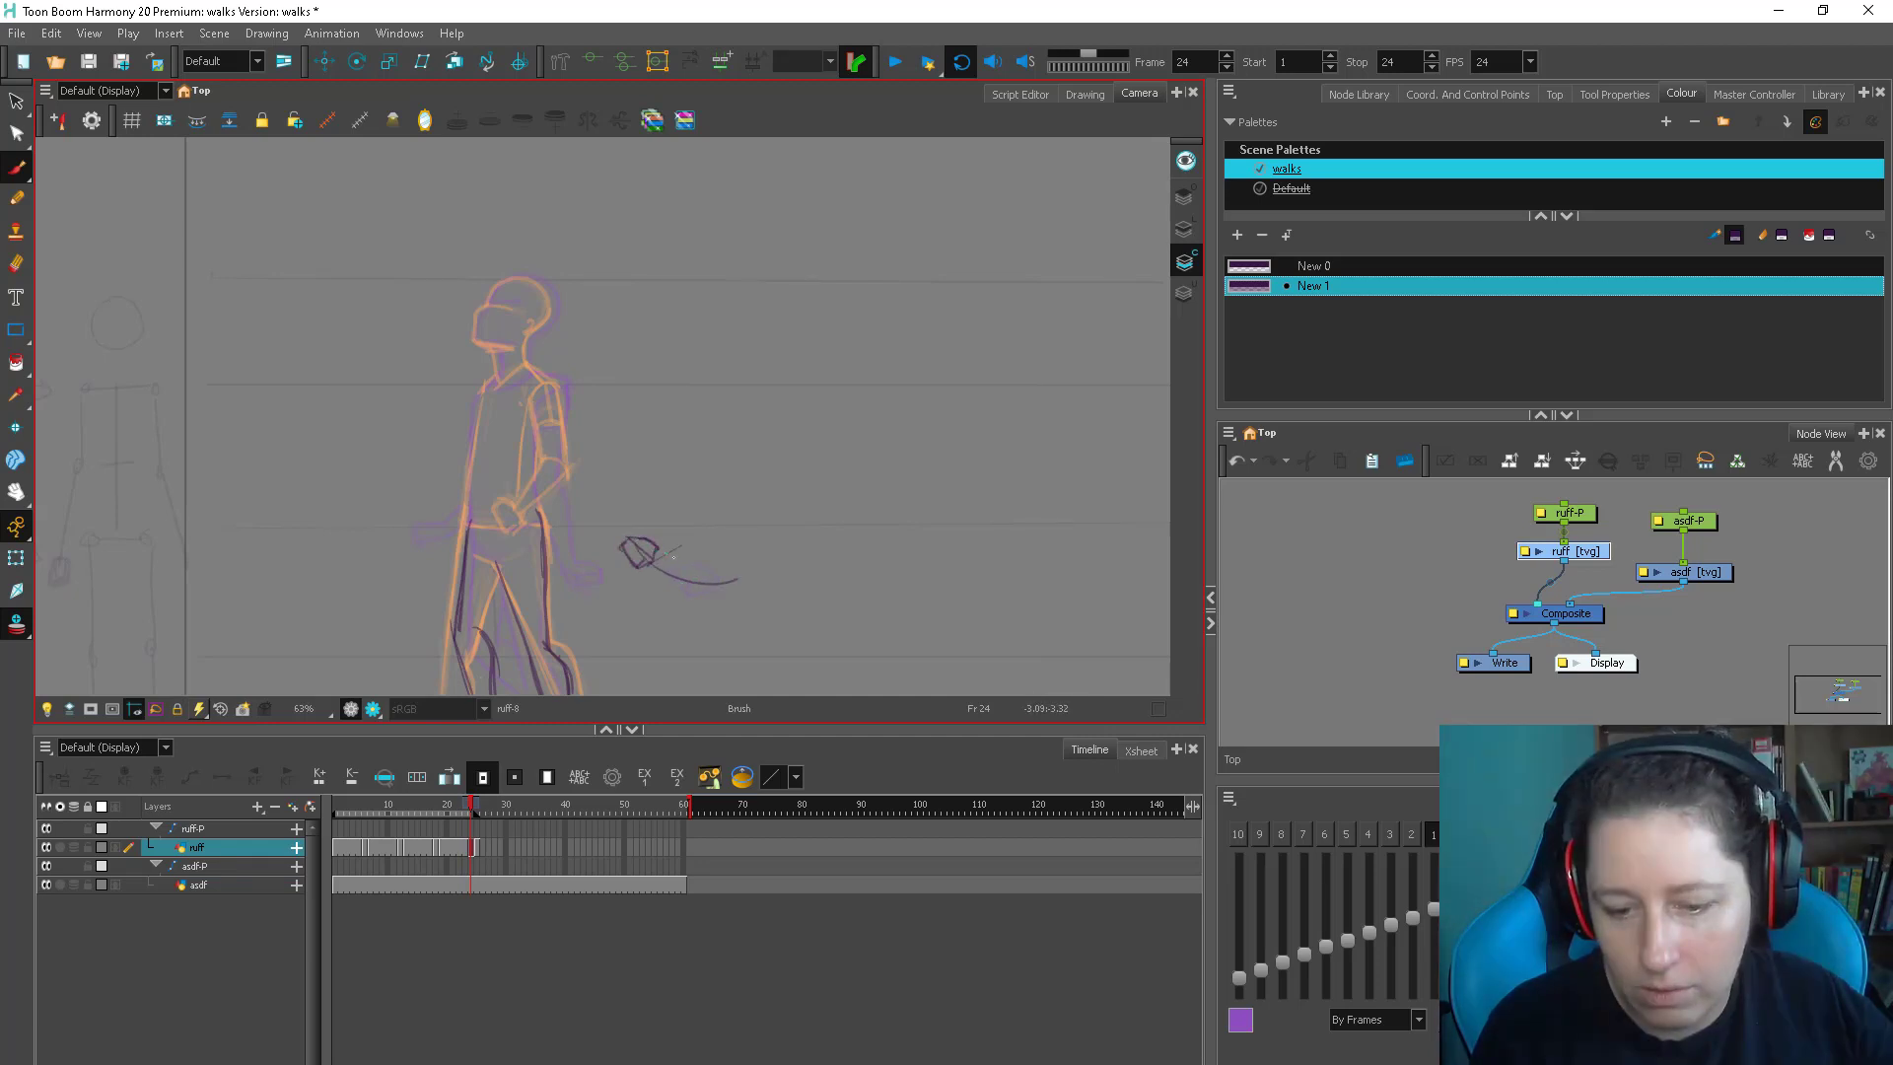
pyautogui.press(',')
pyautogui.moveTo(631, 554)
pyautogui.mouseDown()
pyautogui.moveTo(680, 515)
pyautogui.moveTo(761, 592)
pyautogui.moveTo(749, 547)
pyautogui.mouseUp()
pyautogui.press('u')
pyautogui.press('.')
pyautogui.scroll(2, 567, 526)
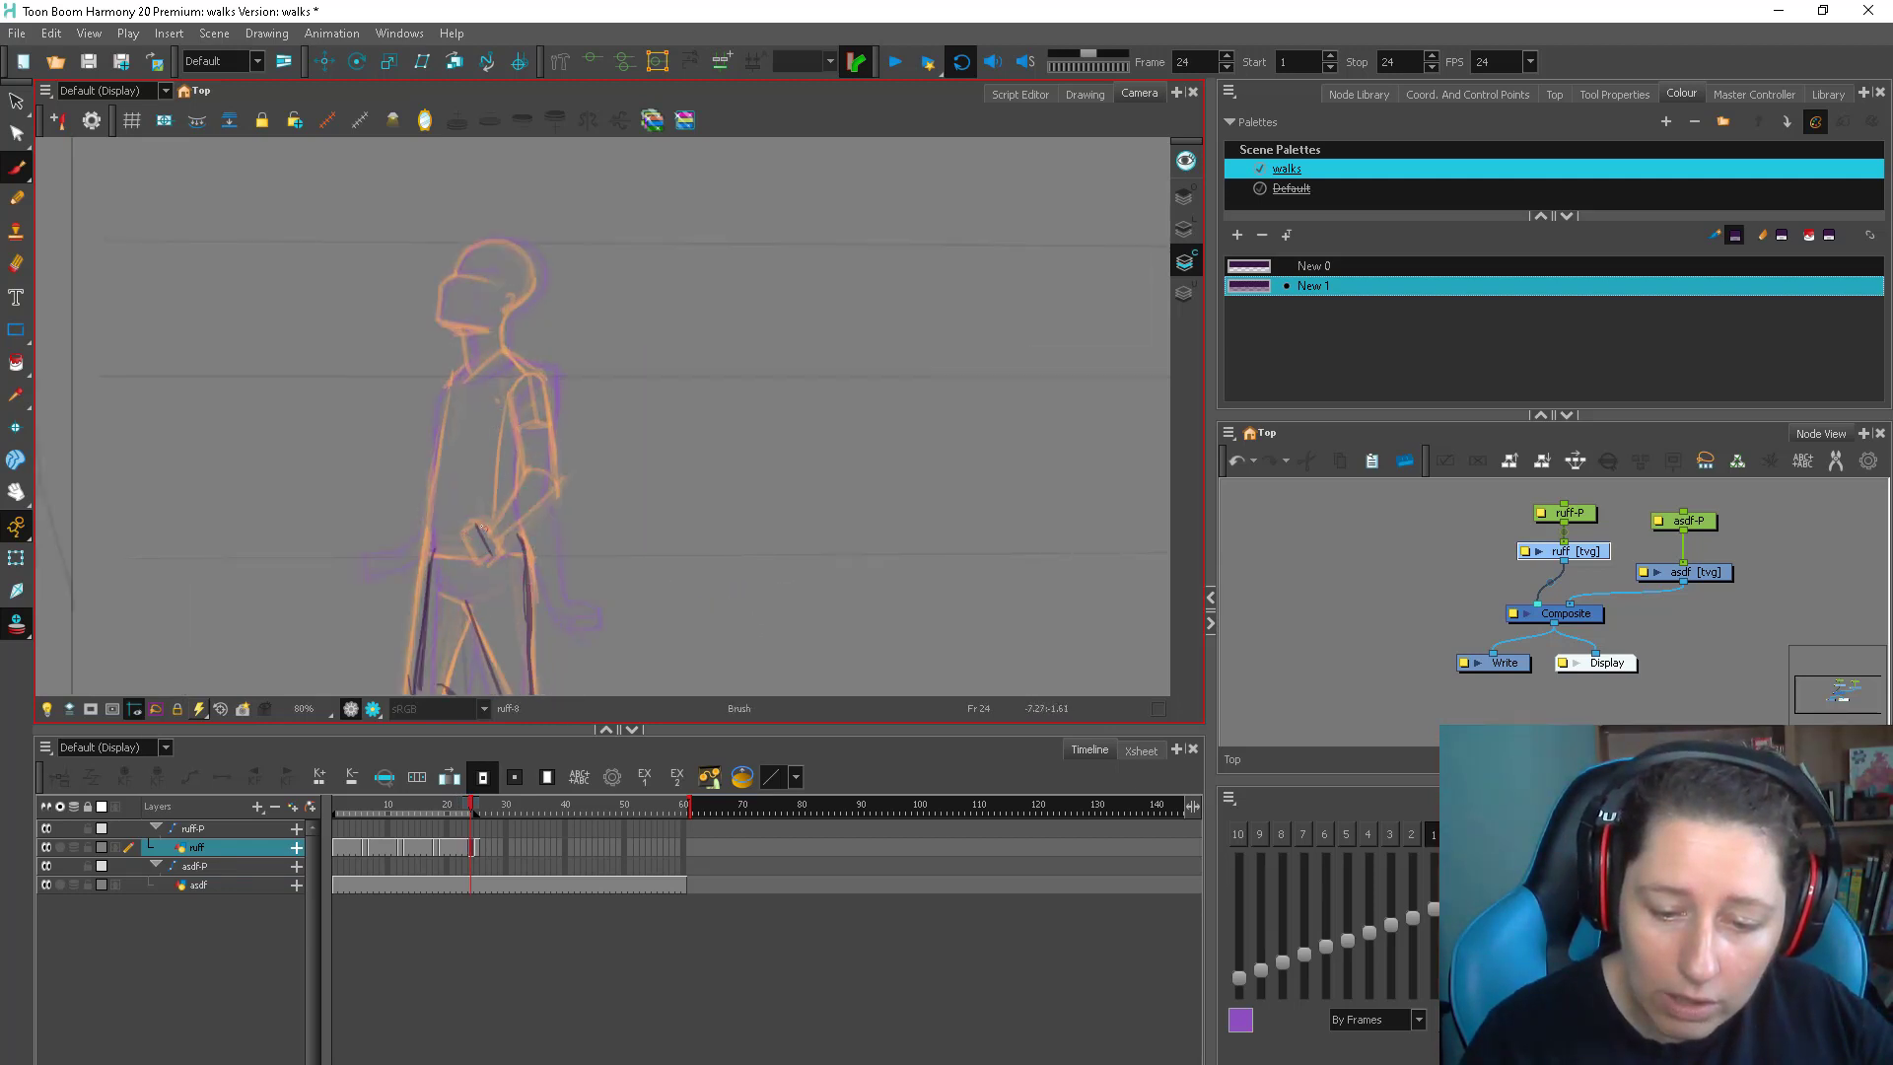
# Draw the near hand on frame 24 along a temporary swing arc, and undo the arc
pyautogui.moveTo(481, 540); pyautogui.dragTo(569, 600)
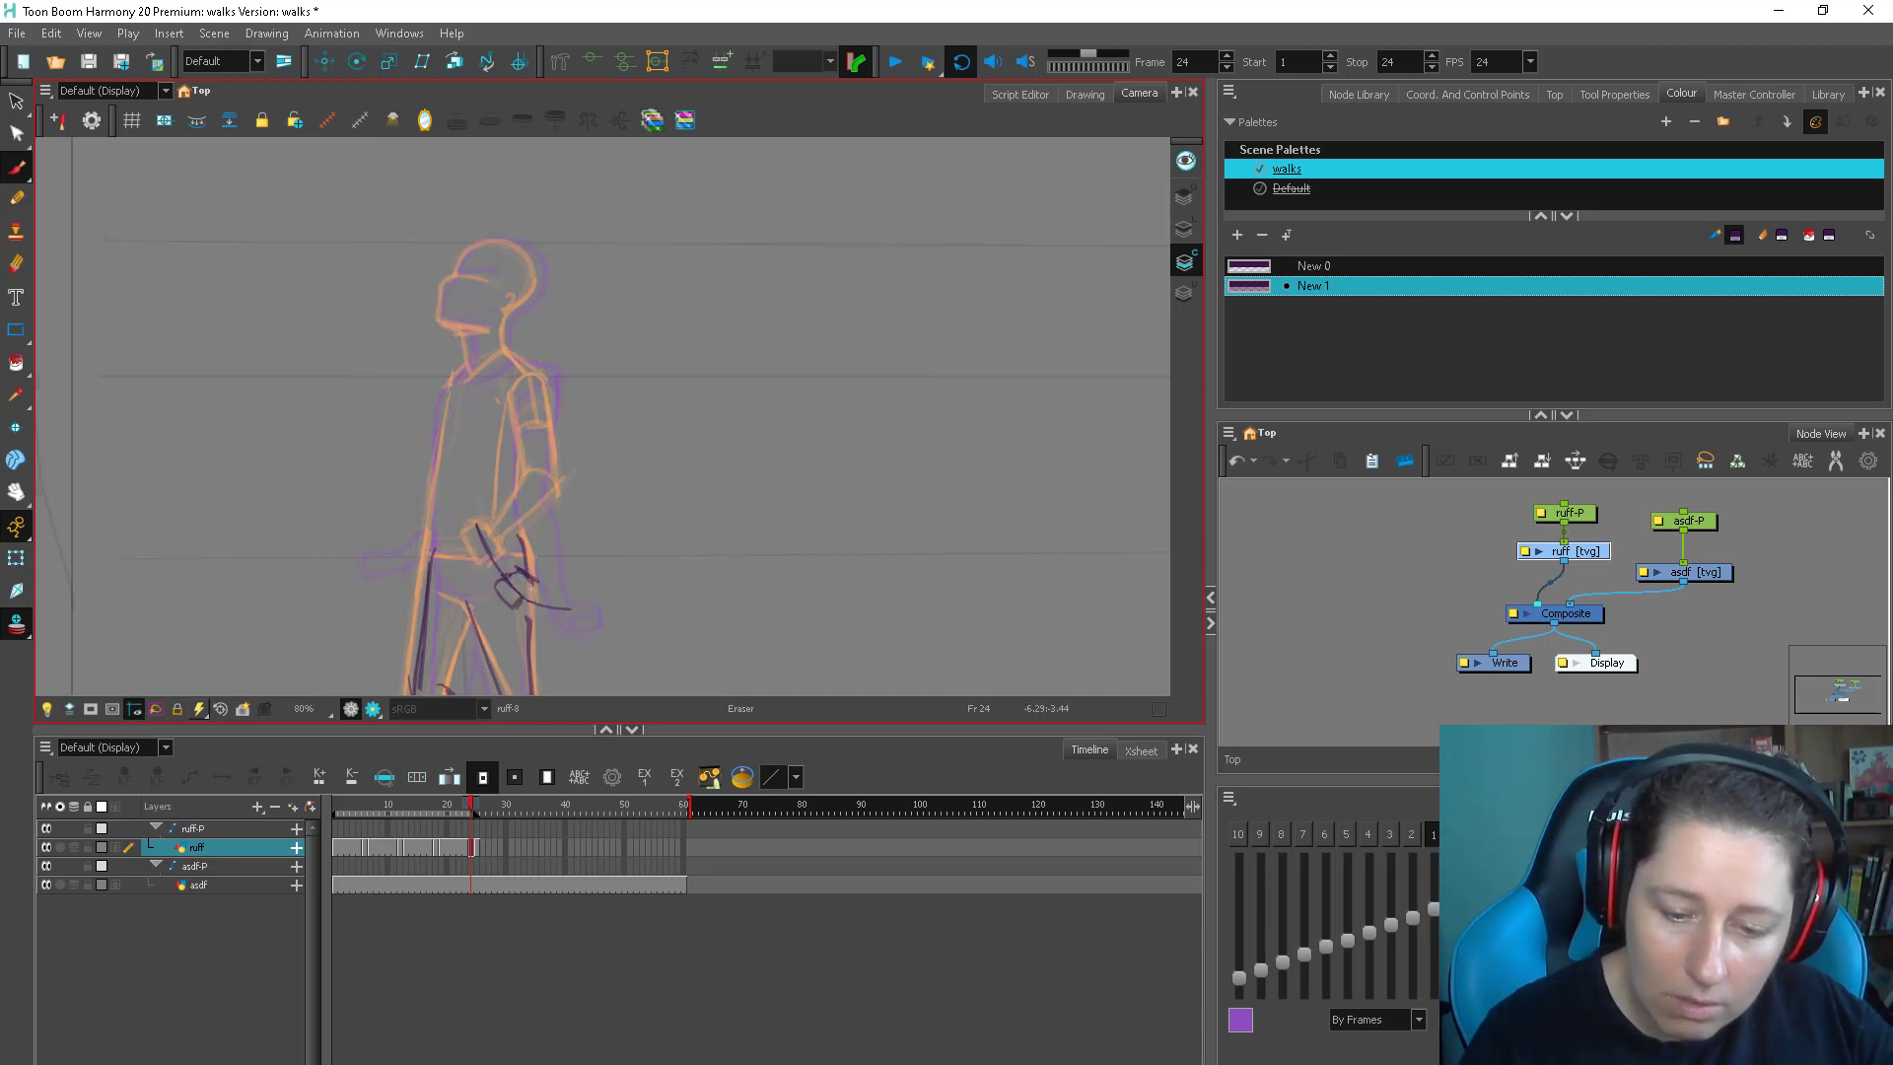
pyautogui.hotkey('ctrl', 'z')
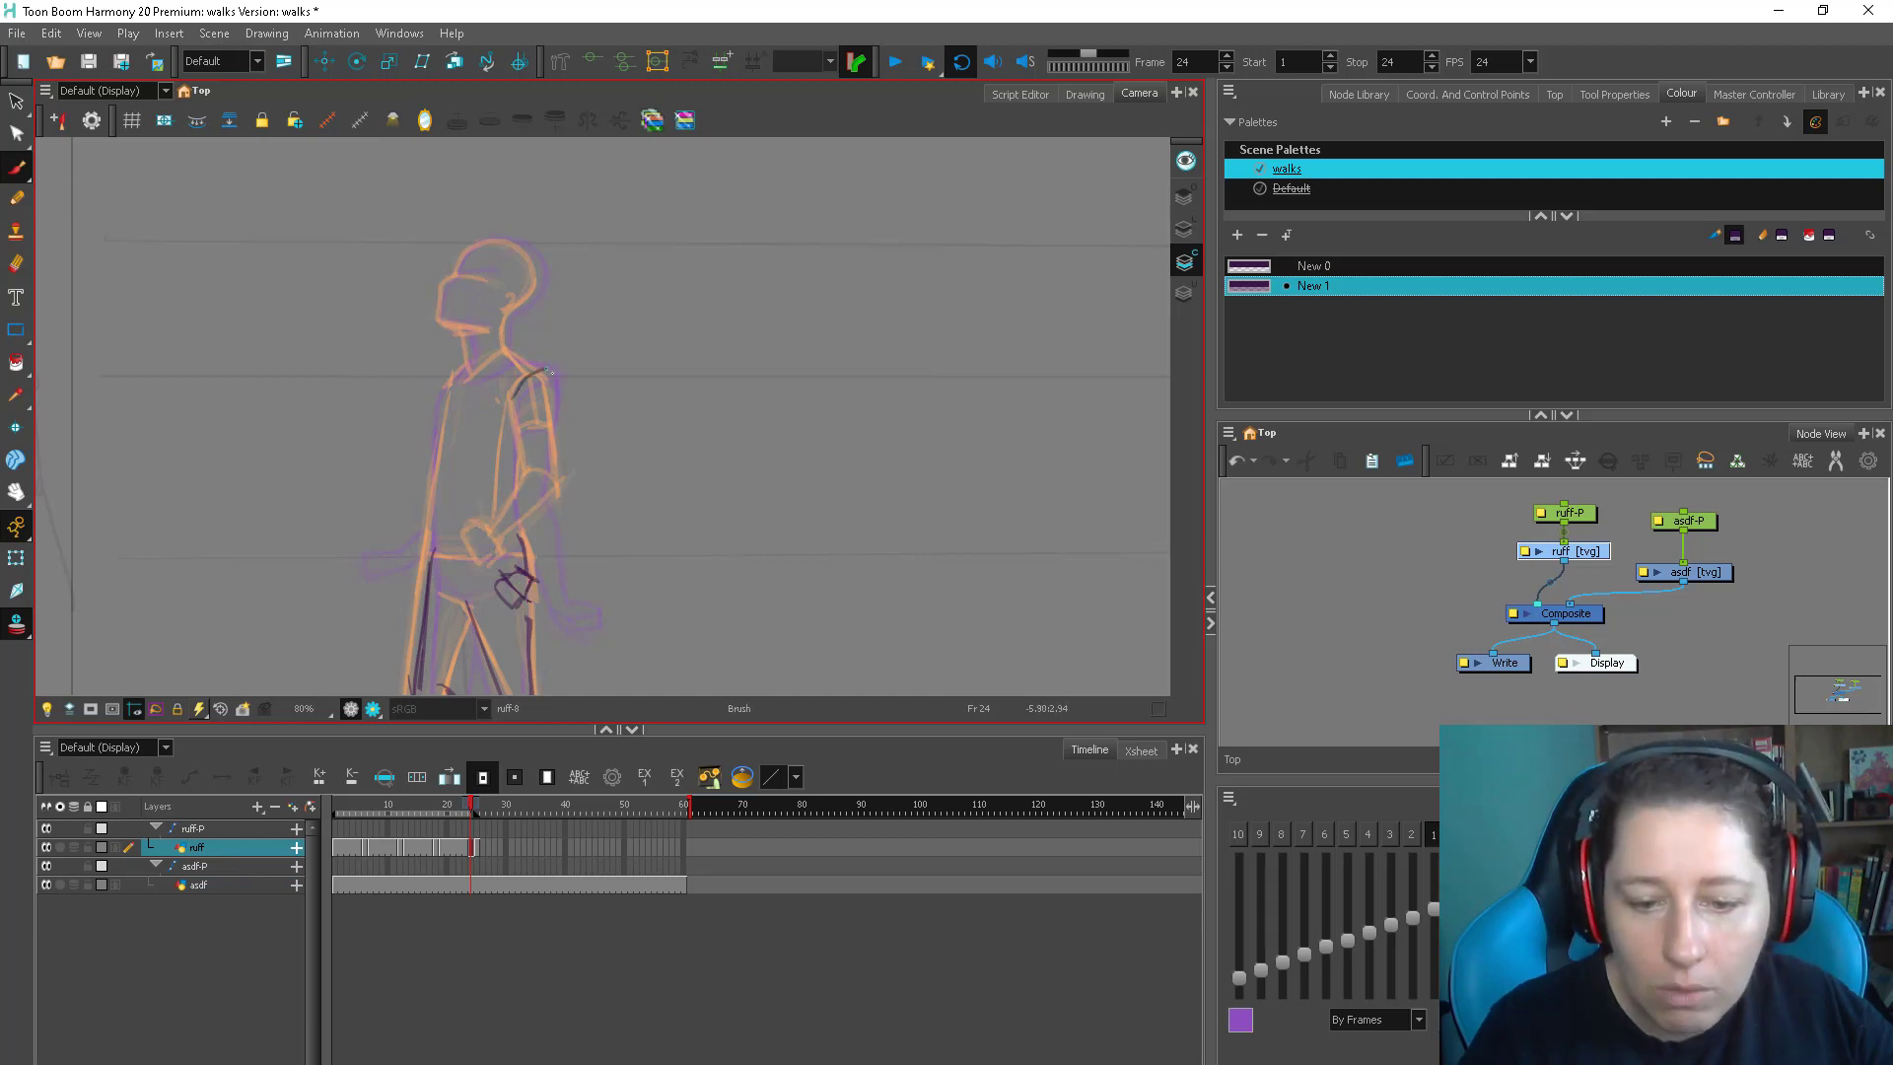
pyautogui.press(',')
pyautogui.press('.')
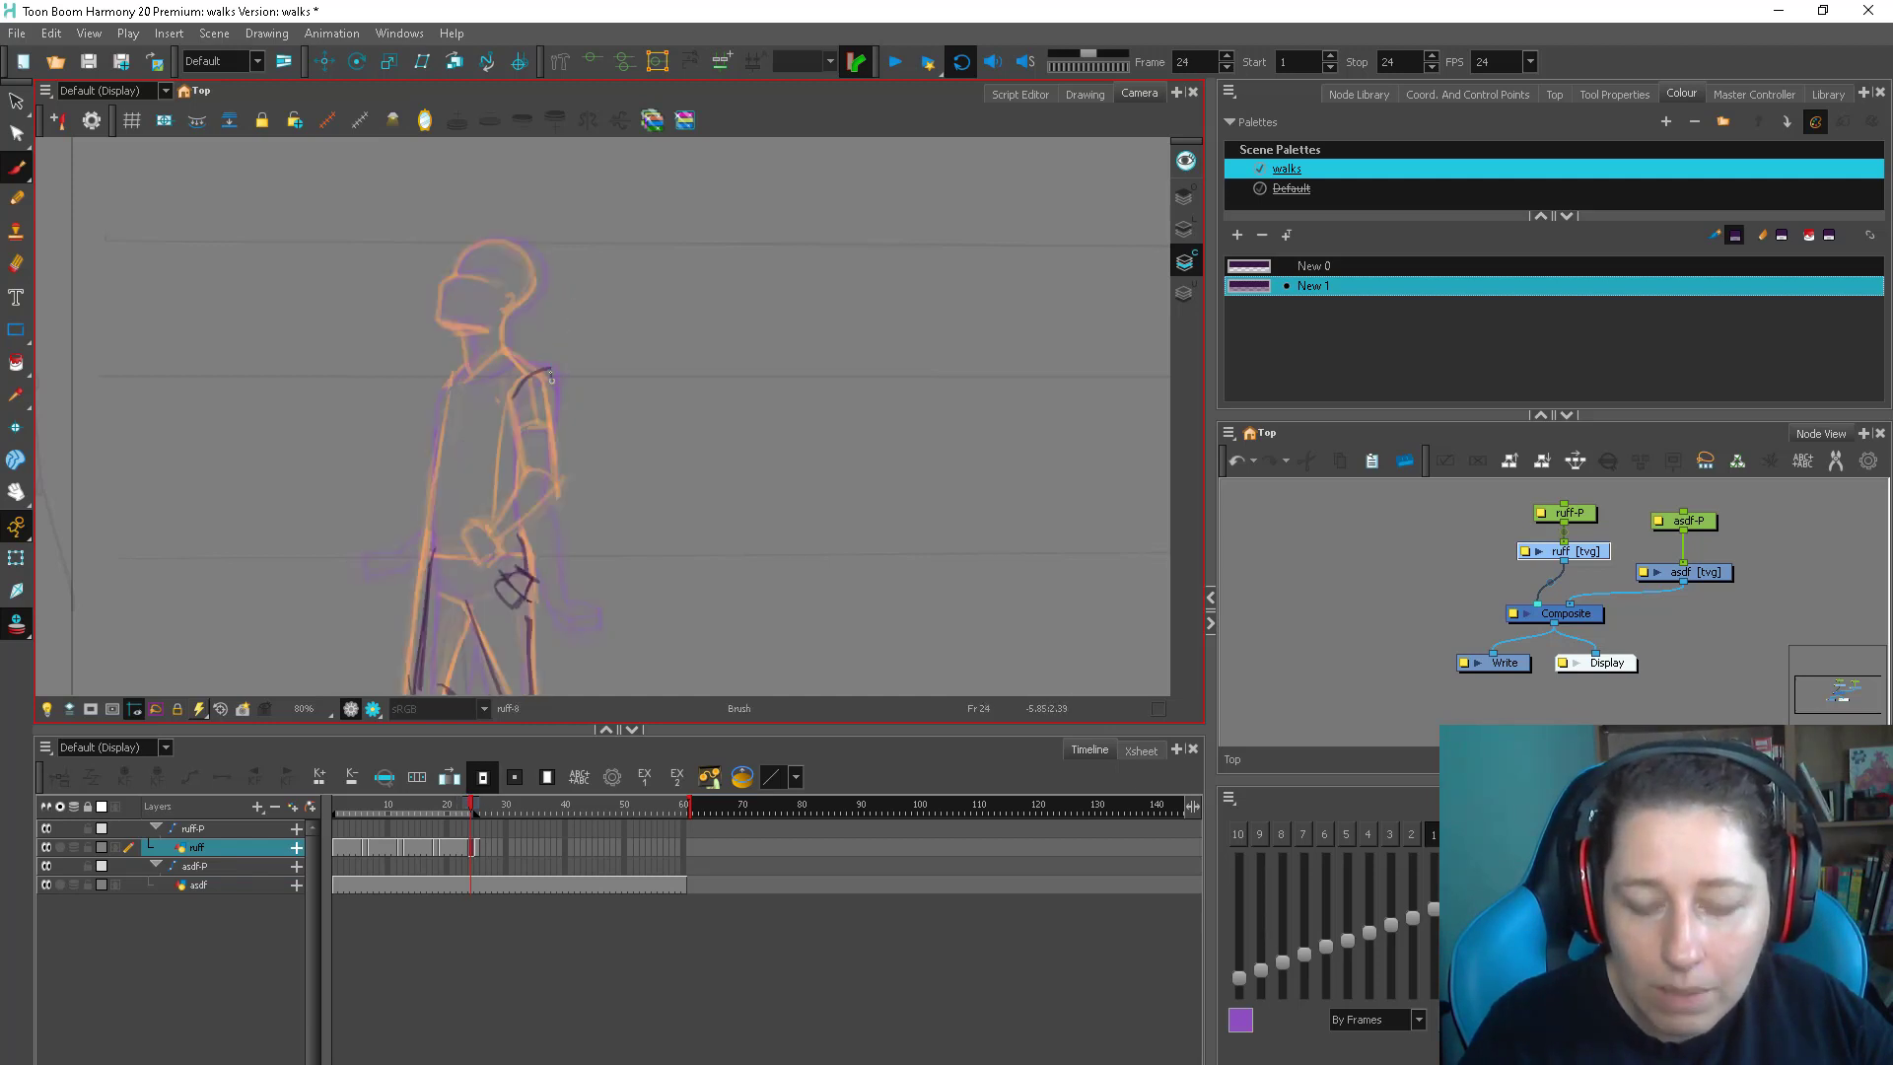
# Draw the near shoulder, back of the neck and sleeve on frame 24, flipping against frame 23
pyautogui.moveTo(533, 372); pyautogui.dragTo(507, 313)
pyautogui.press(',')
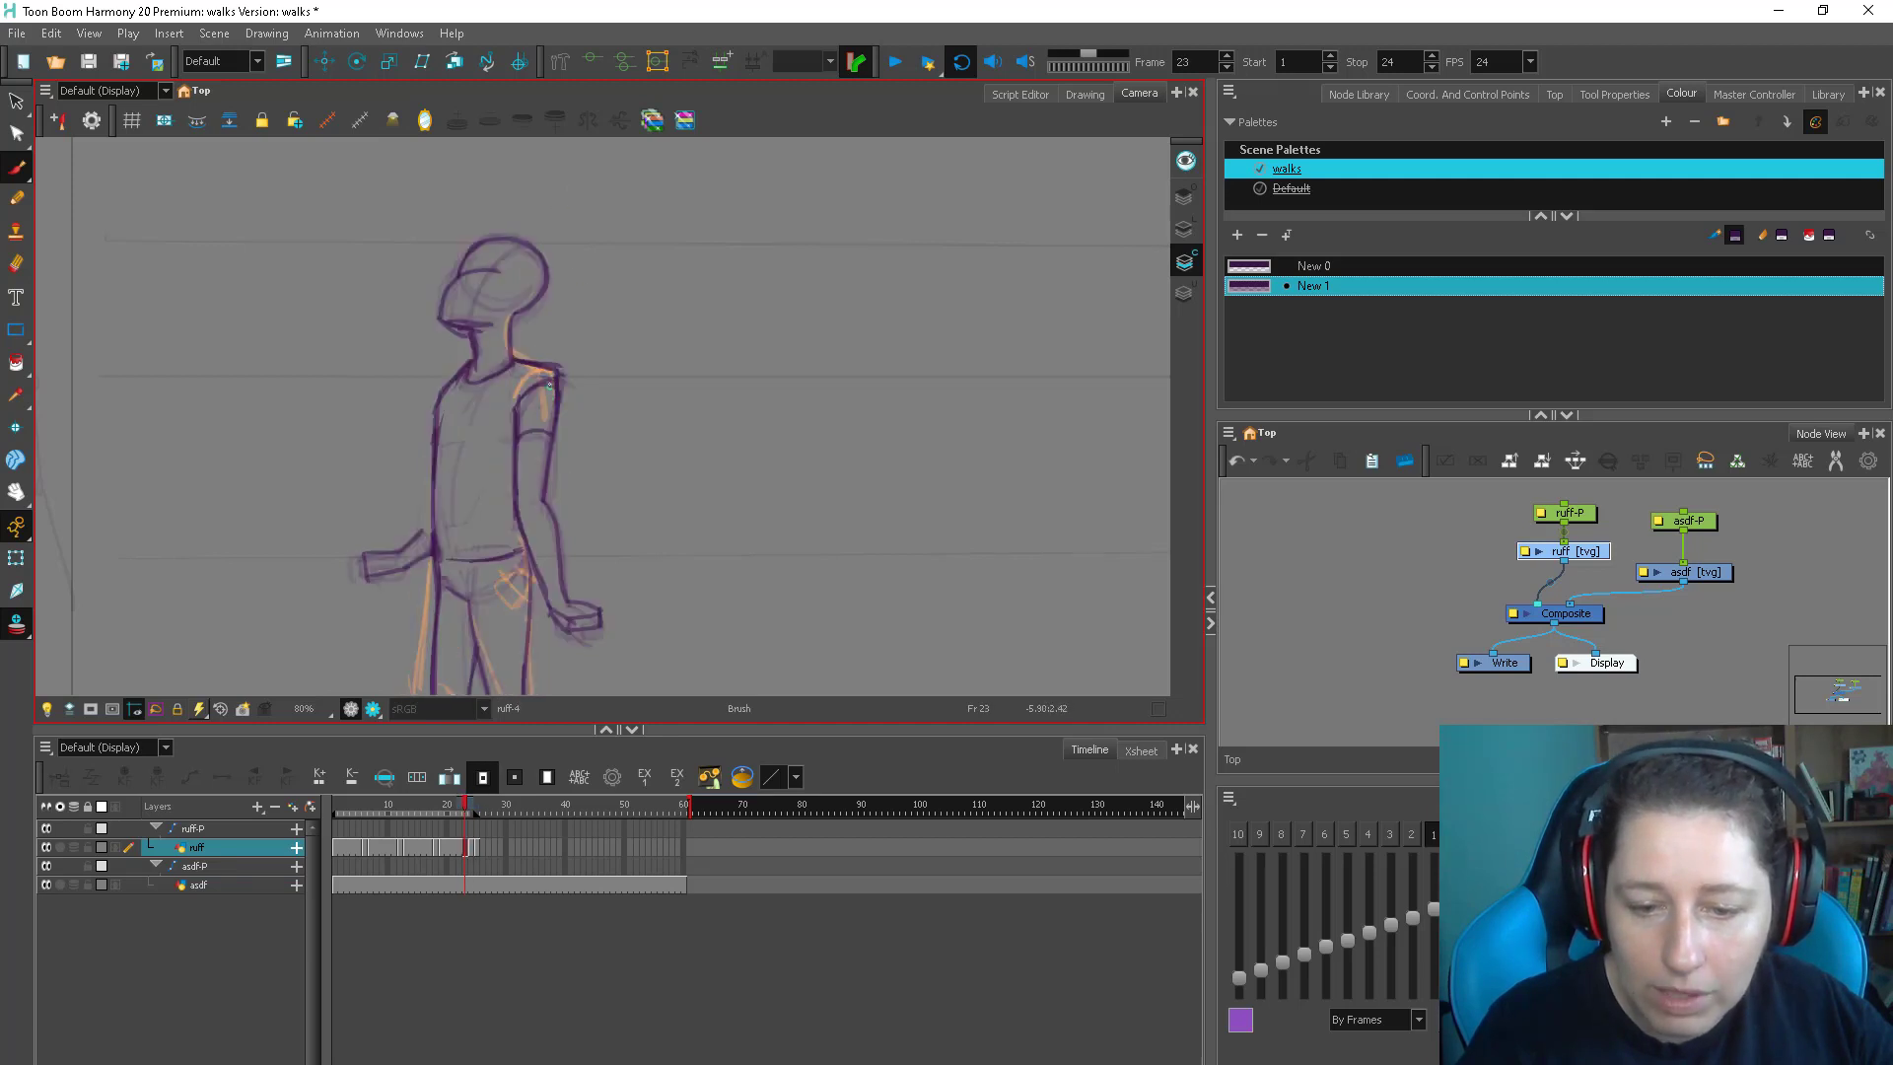
pyautogui.press('.')
pyautogui.press(',')
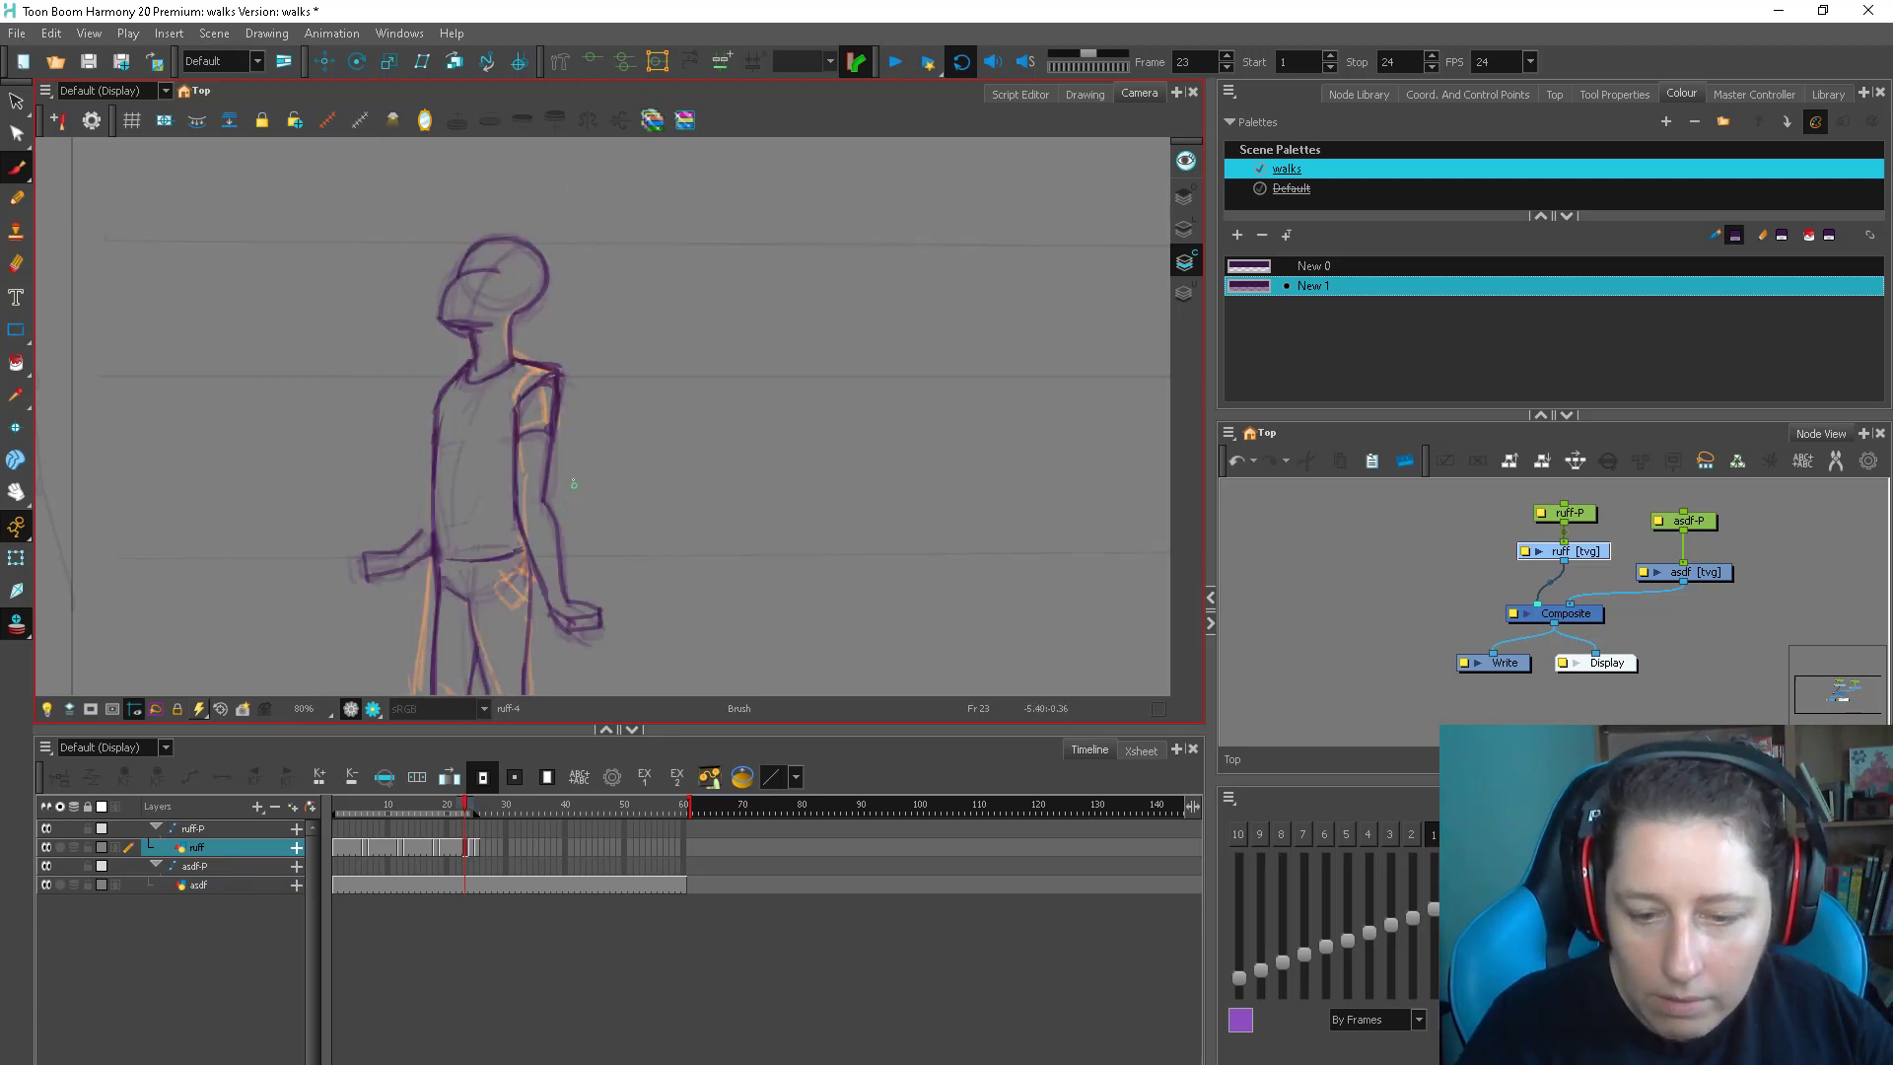
pyautogui.press('.')
# Draw the near forearm on frame 24 and rework the hand so it hangs below the wrist
pyautogui.moveTo(557, 418); pyautogui.dragTo(523, 599)
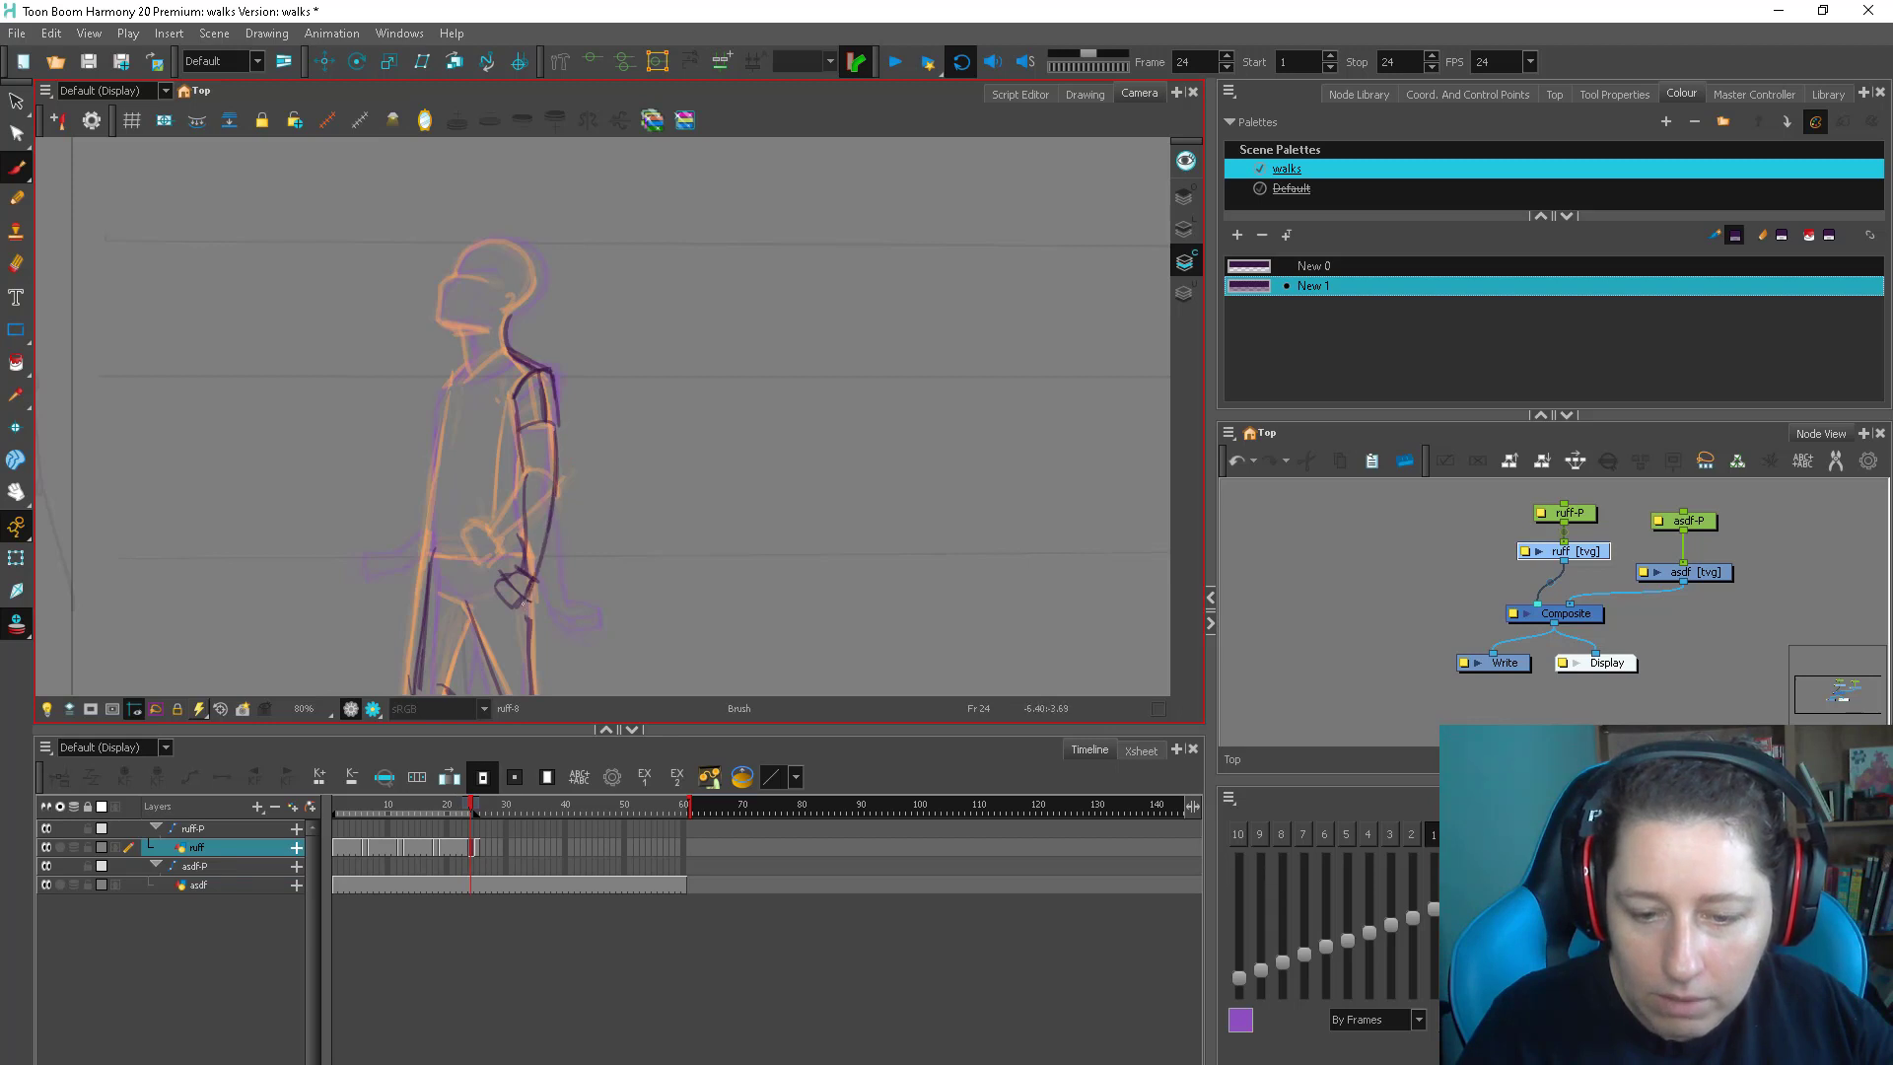
pyautogui.press(',')
pyautogui.press('.')
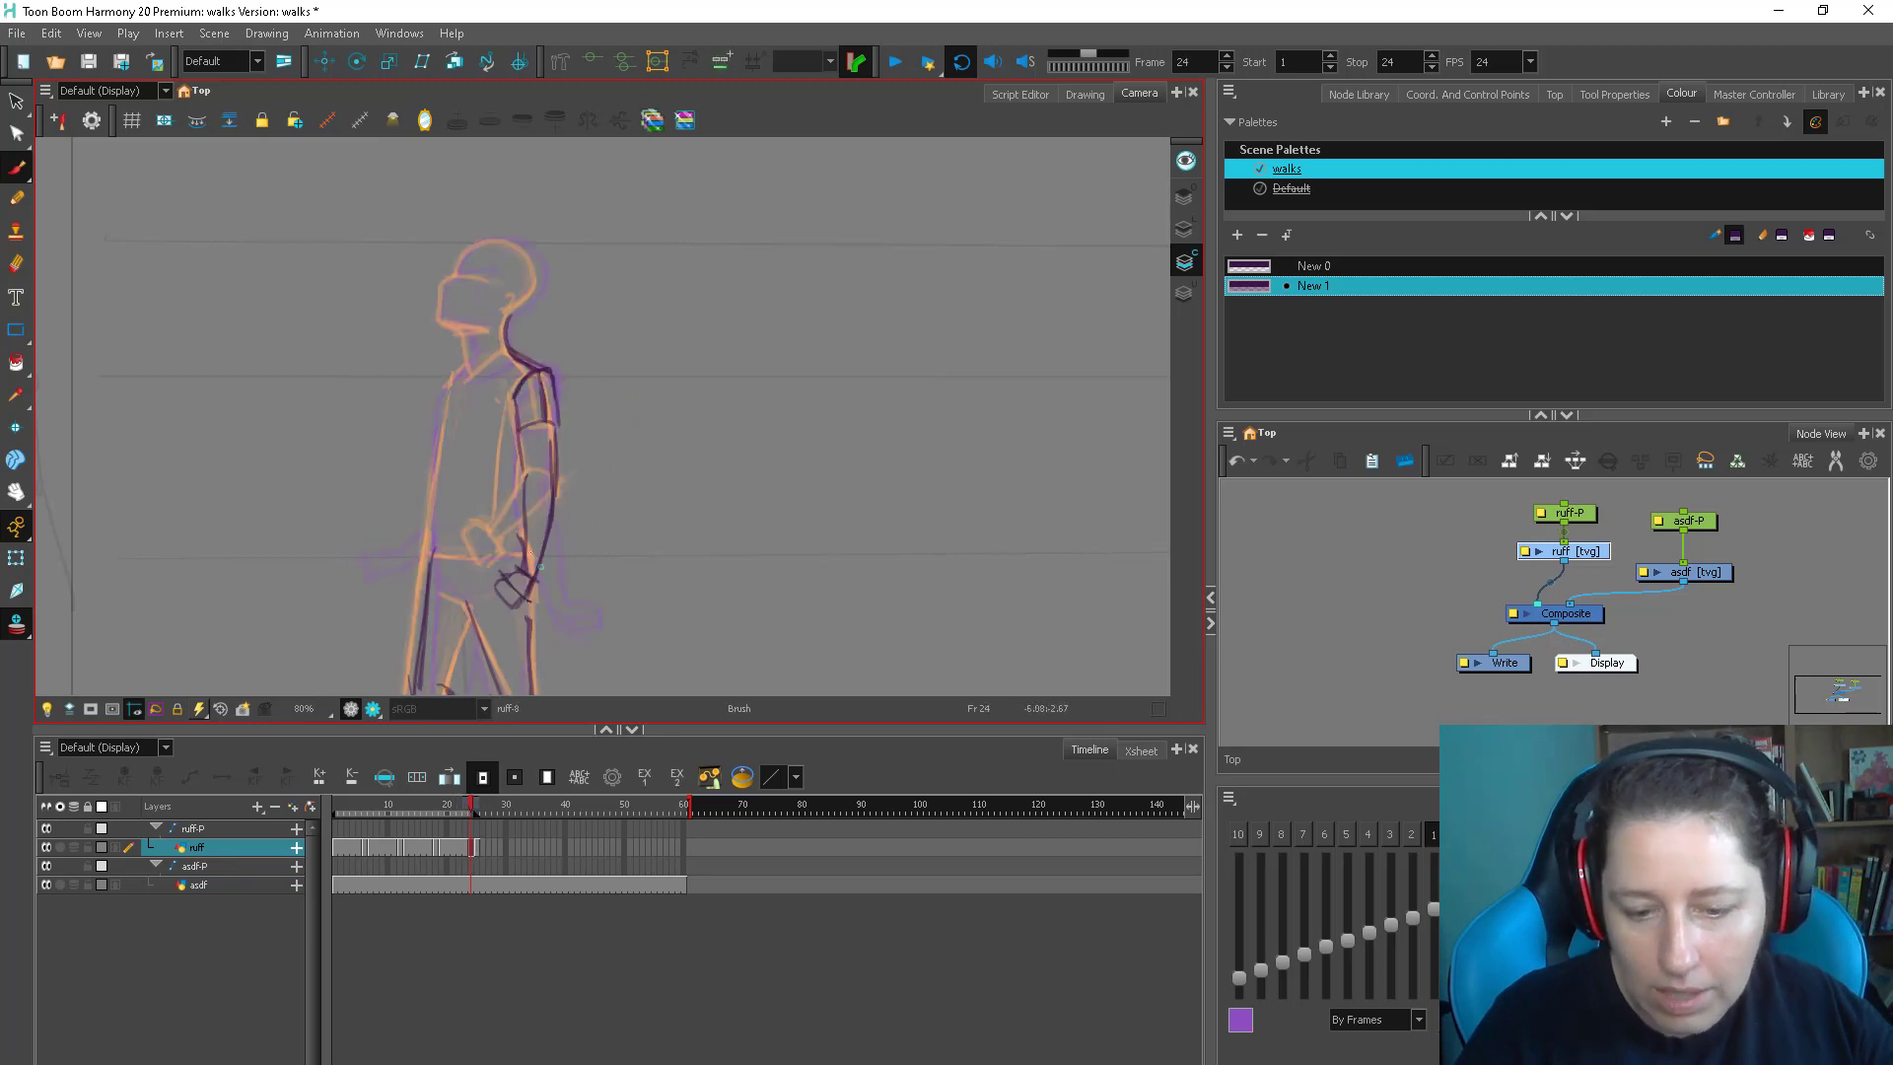
pyautogui.moveTo(528, 490)
pyautogui.mouseDown()
pyautogui.moveTo(513, 604)
pyautogui.moveTo(536, 601)
pyautogui.mouseUp()
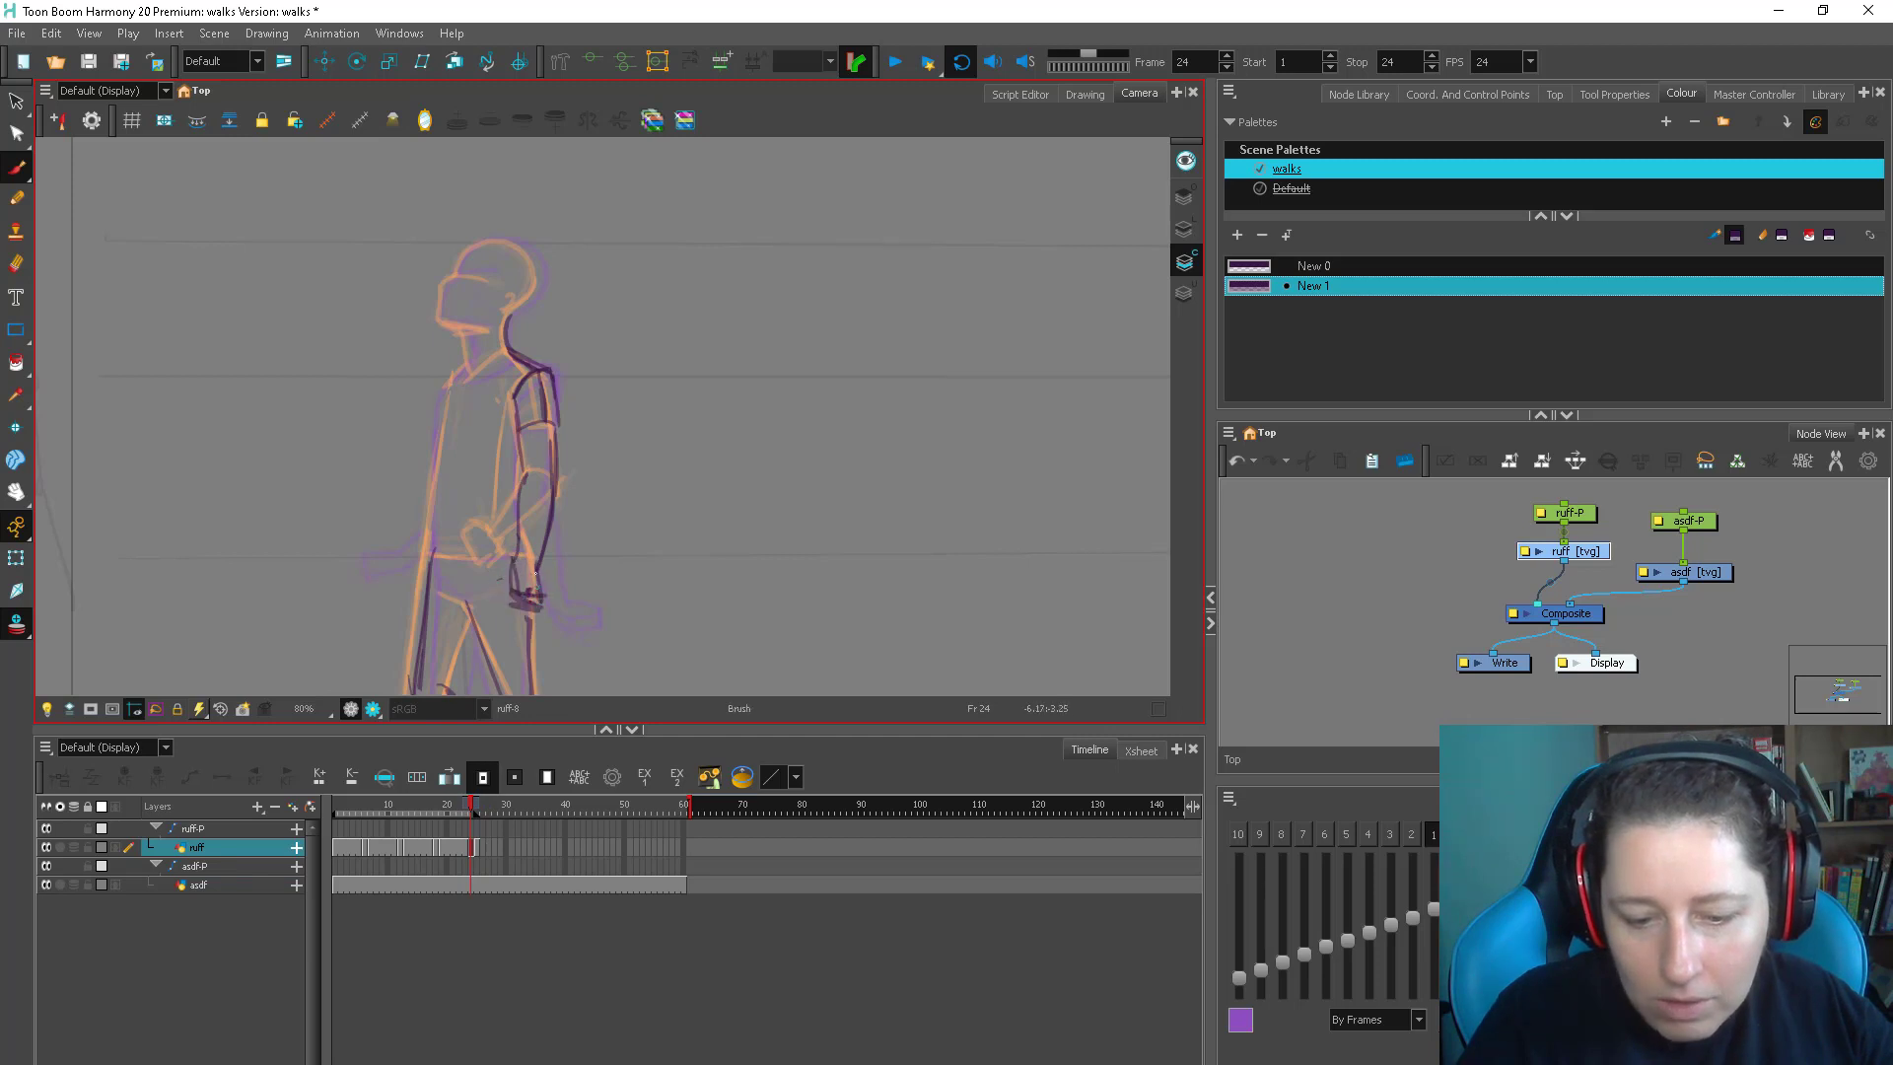
pyautogui.moveTo(524, 511); pyautogui.dragTo(540, 611)
pyautogui.moveTo(514, 487); pyautogui.dragTo(505, 596)
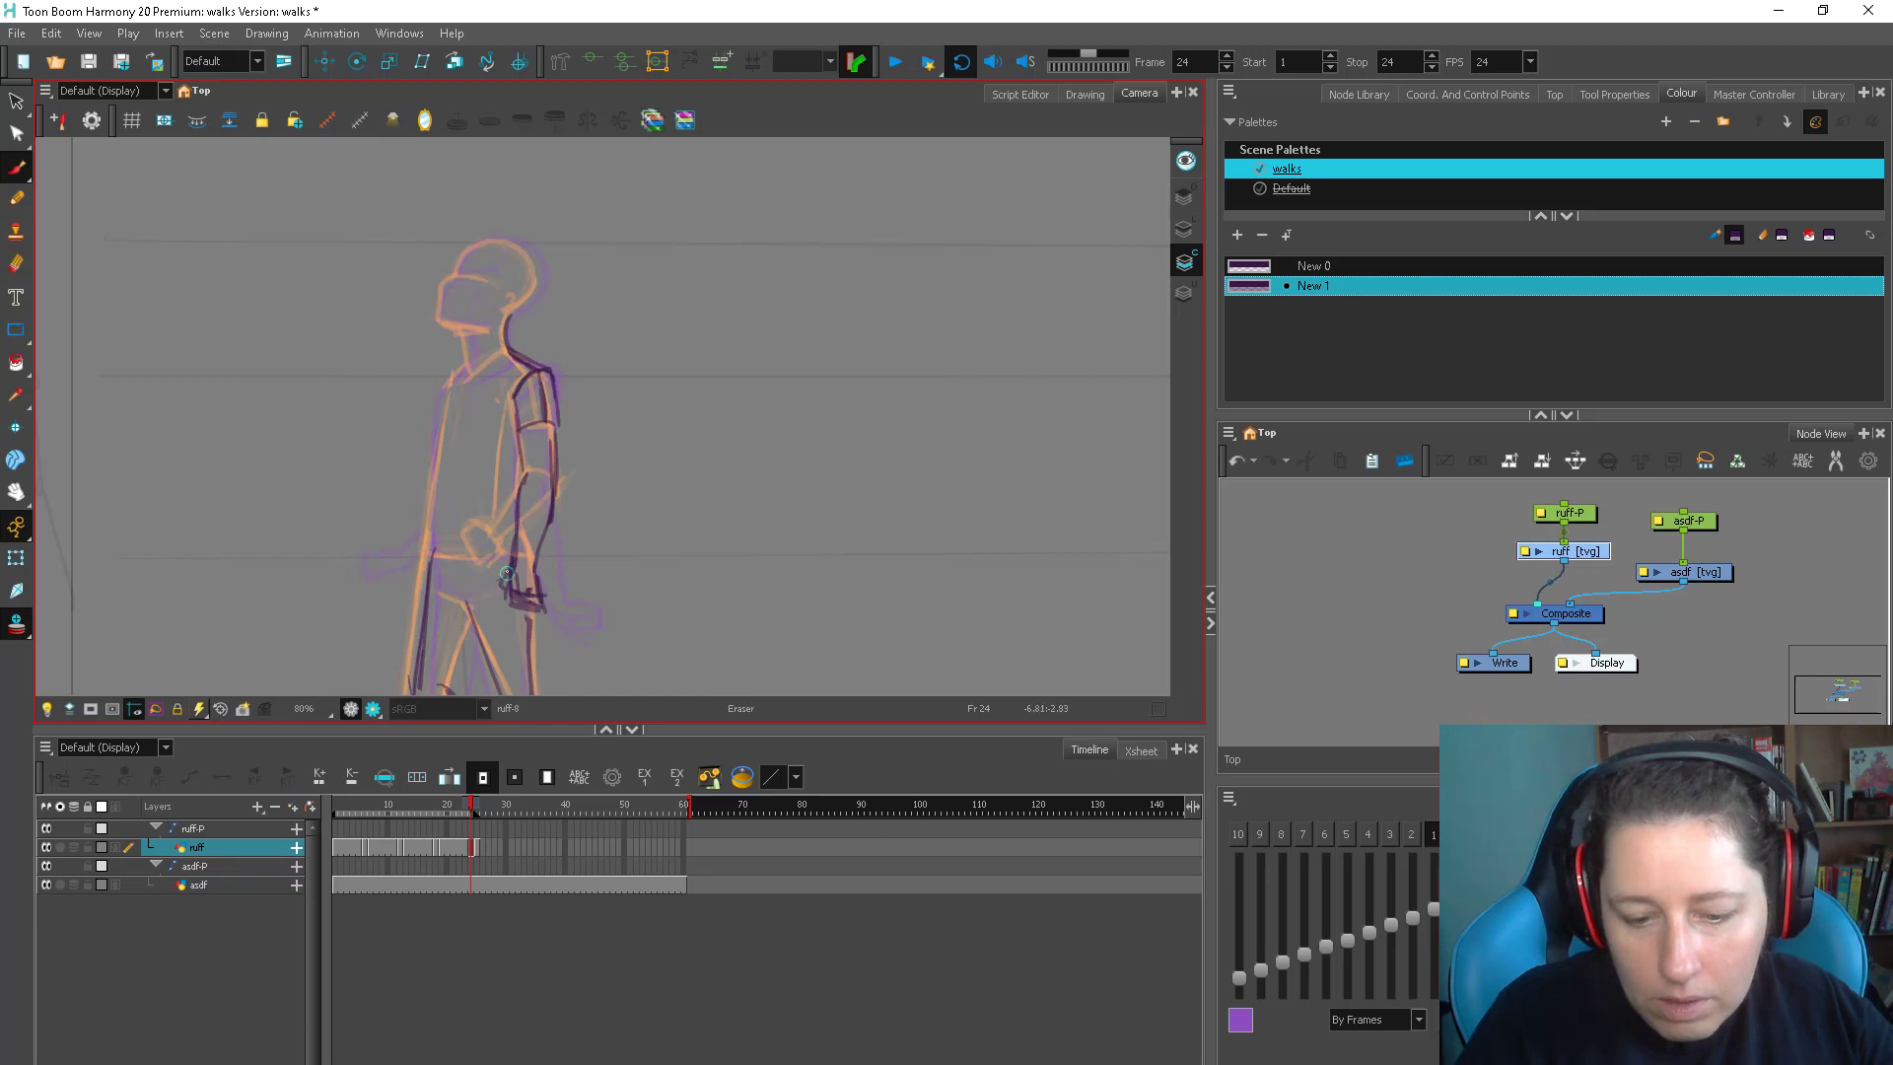
pyautogui.moveTo(513, 562); pyautogui.dragTo(542, 609)
# Flip between frames 23, 24 and 25 to check the new pose, and make the line art layer active
pyautogui.press(',')
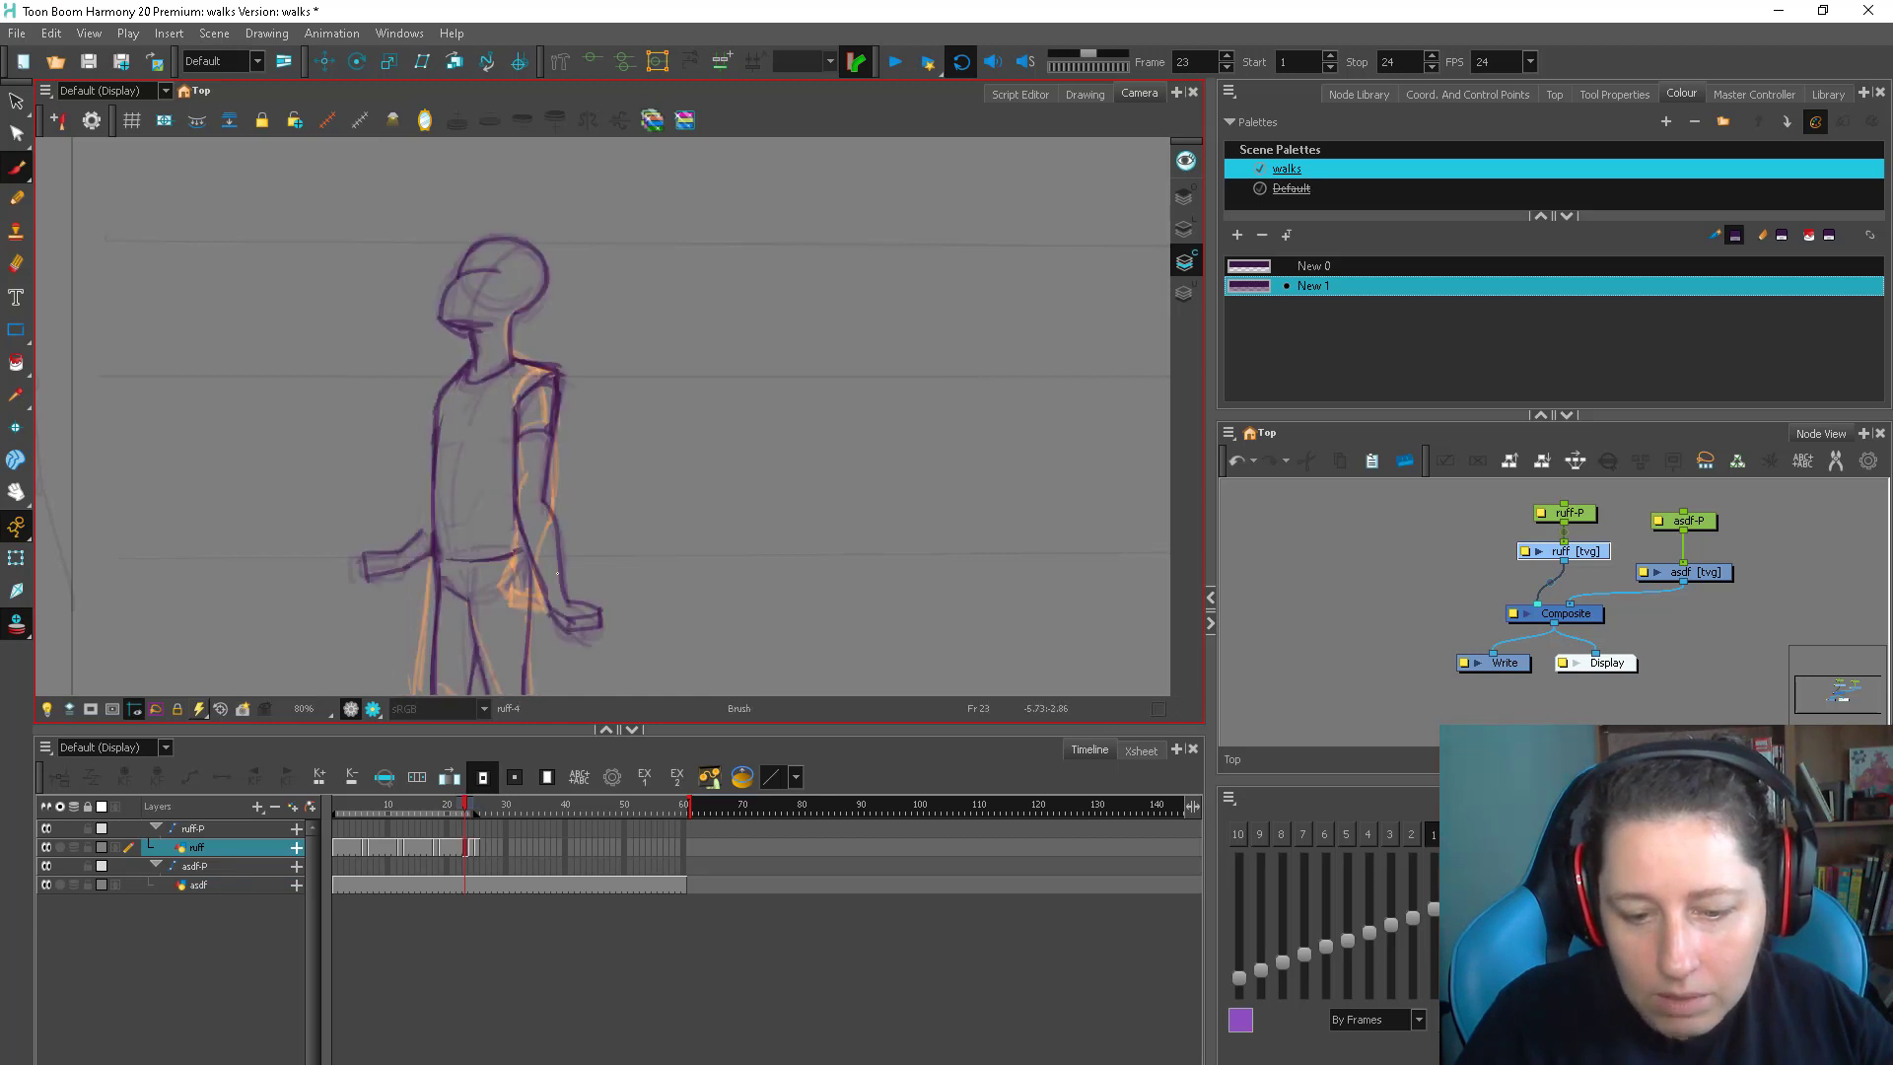
pyautogui.press('.')
pyautogui.press('.')
pyautogui.press(',')
pyautogui.press(',')
pyautogui.press('.')
pyautogui.press('.')
pyautogui.moveTo(1174, 195); pyautogui.dragTo(1180, 231)
pyautogui.click(1182, 229)
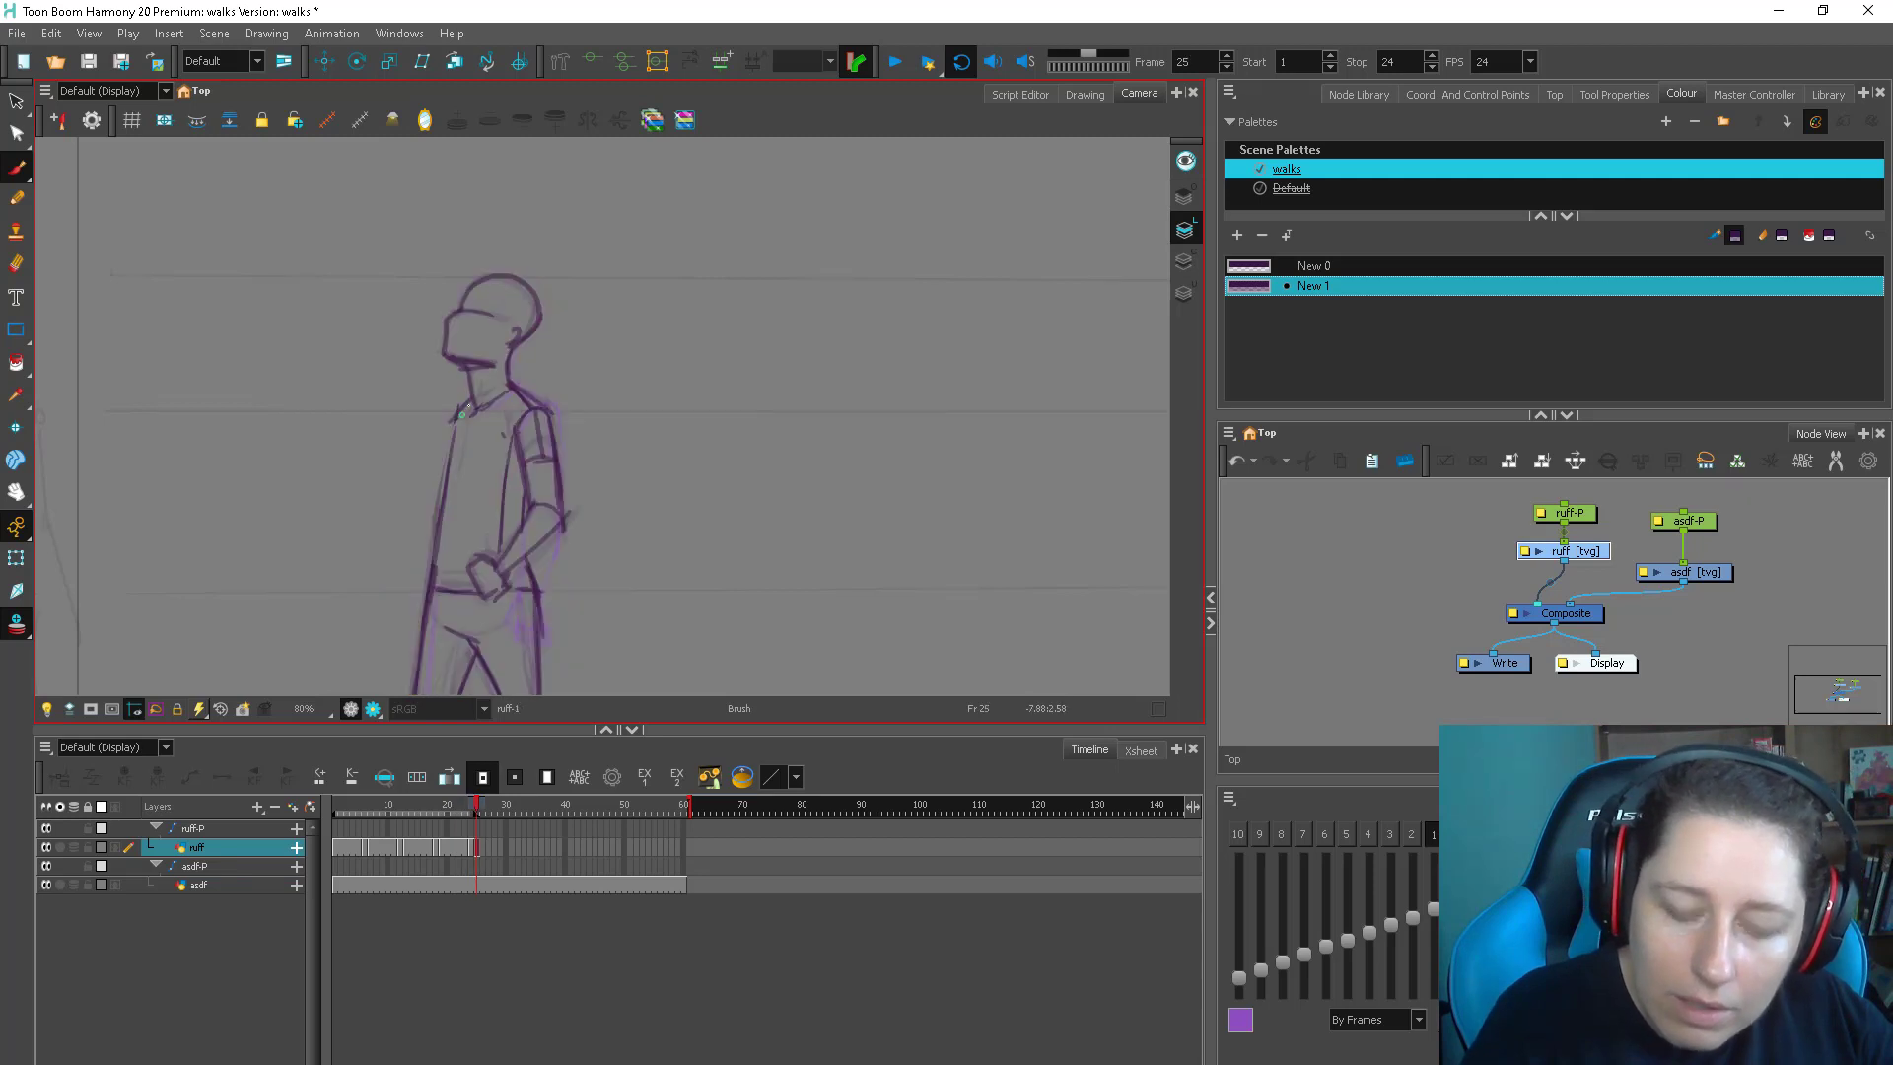
pyautogui.press(',')
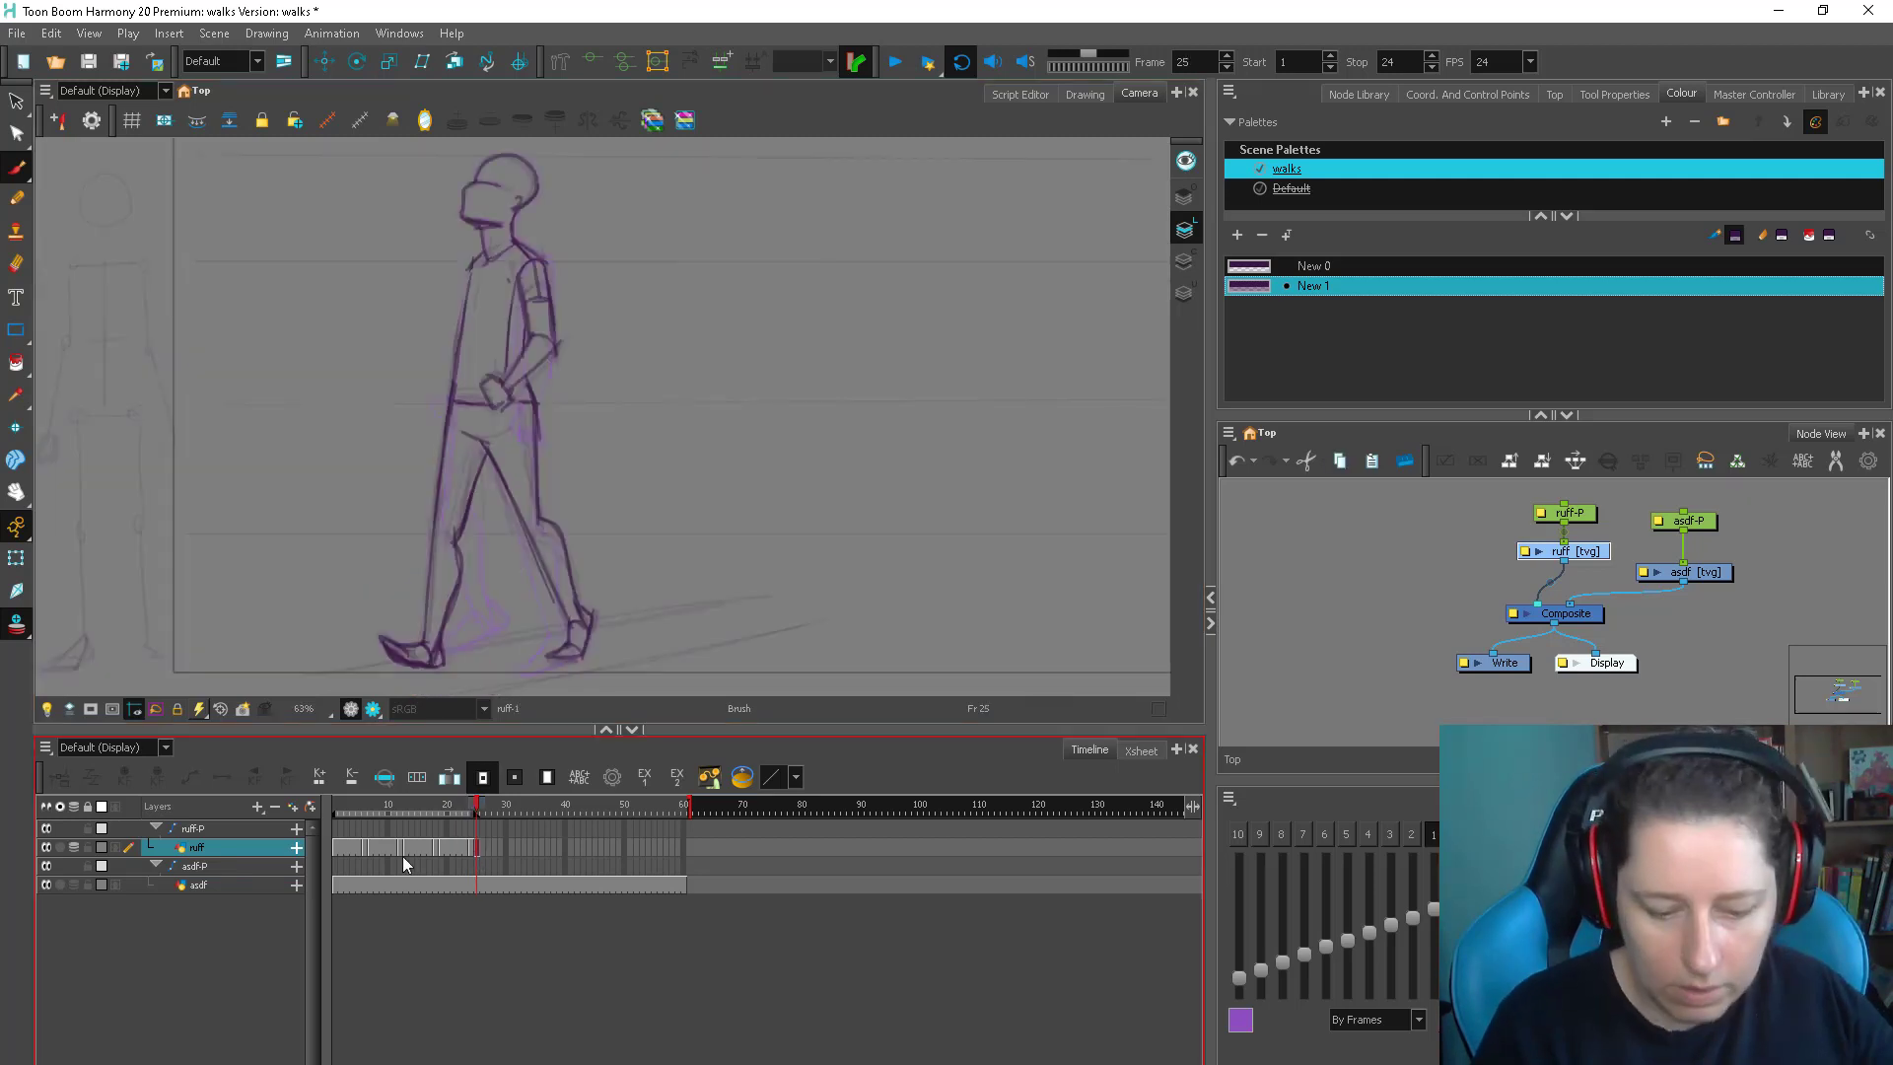
# Select all the exposed drawings on the ruff layer and set their exposure to 4 frames each
pyautogui.doubleClick(363, 849)
pyautogui.rightClick(362, 846)
pyautogui.moveTo(575, 526)
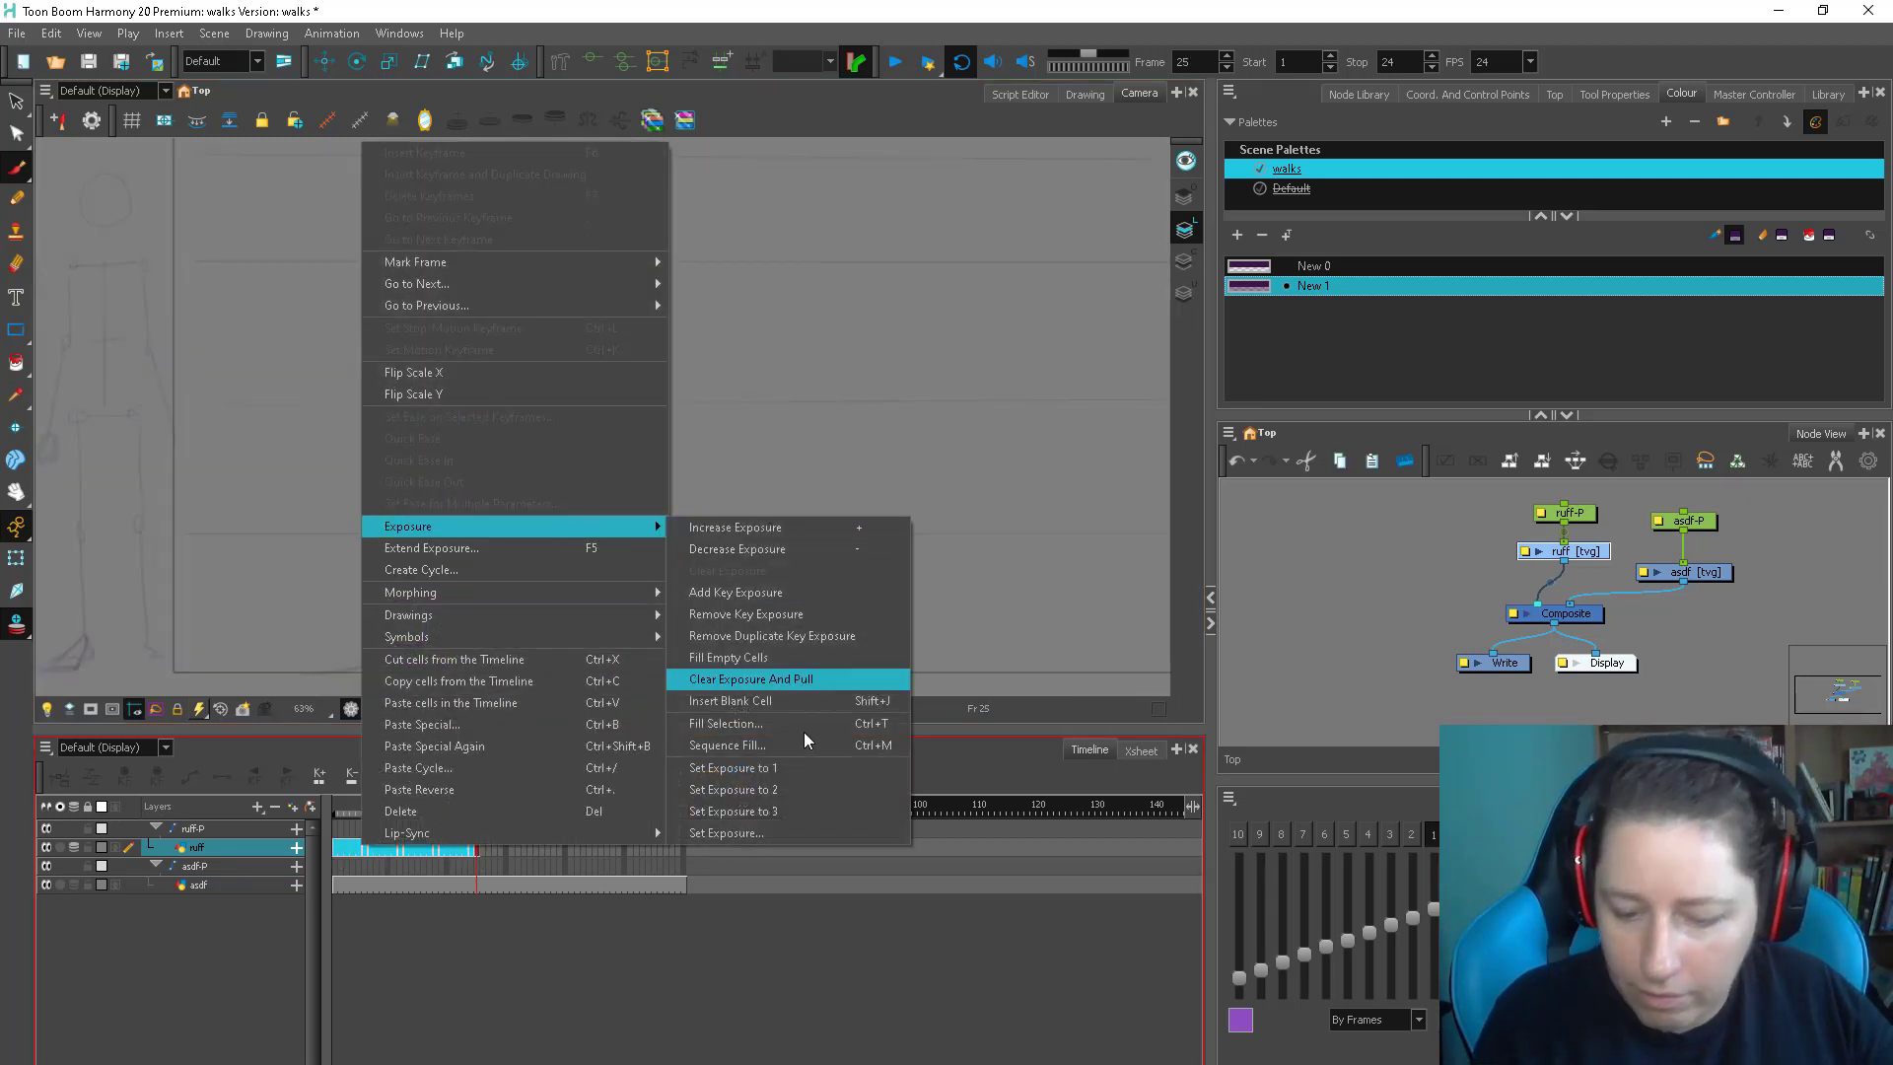
pyautogui.click(804, 790)
pyautogui.write('4')
pyautogui.click(927, 608)
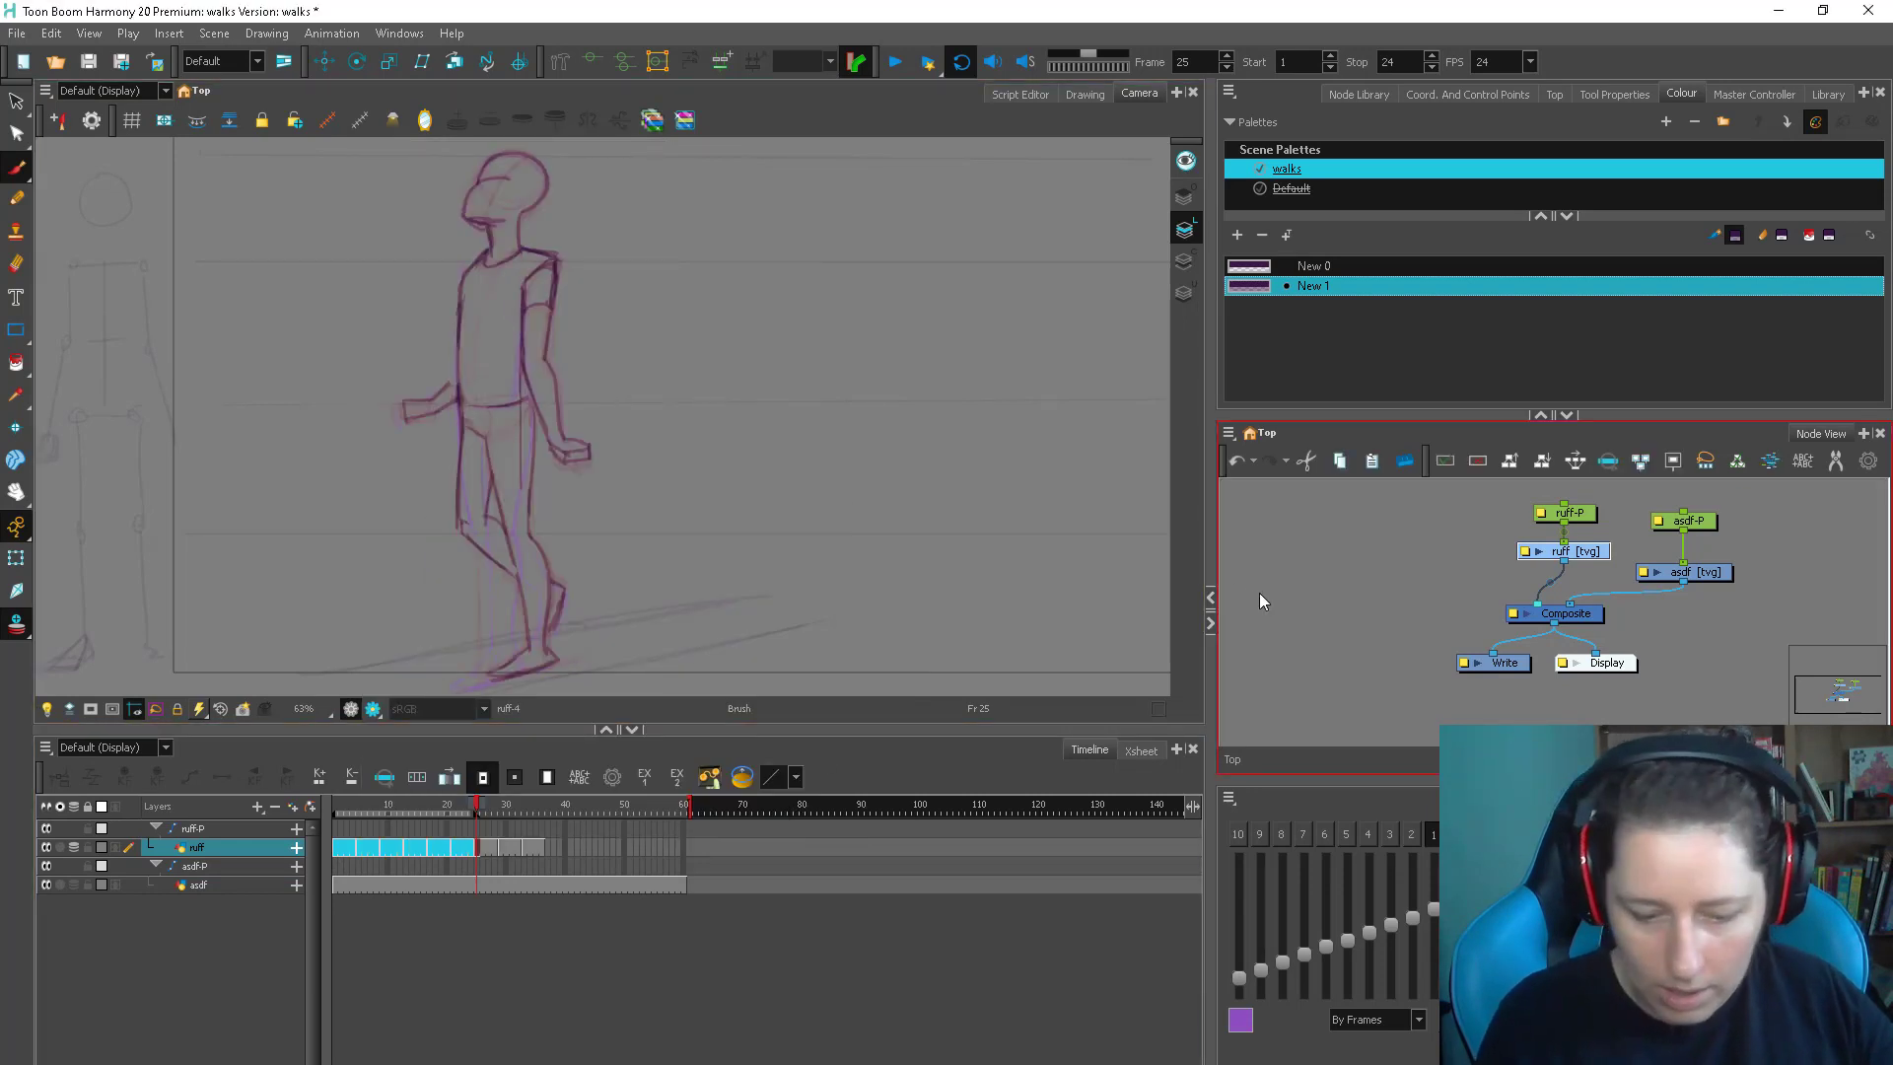
# Find the last exposed frame of the cycle and set the playback stop frame to 36
pyautogui.click(520, 818)
pyautogui.press('.')
pyautogui.press('.')
pyautogui.press('.')
pyautogui.press('.')
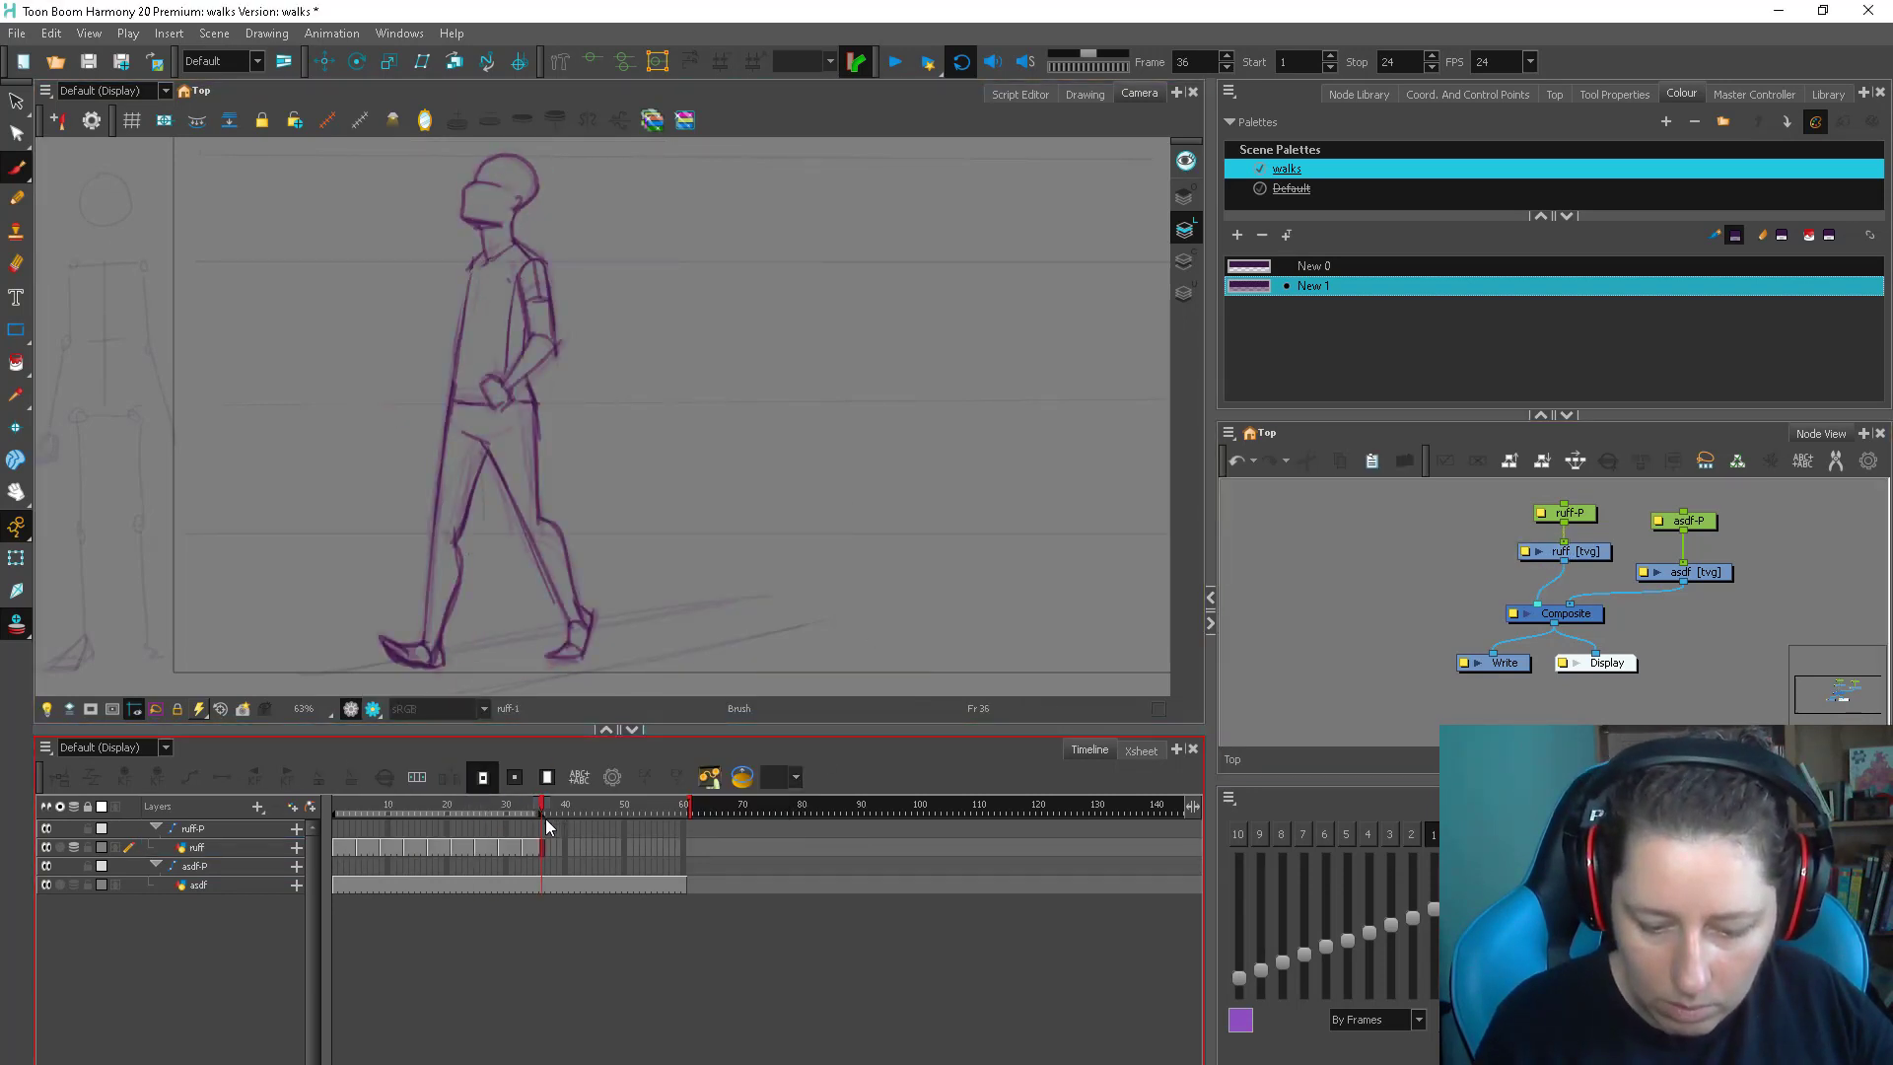
pyautogui.moveTo(546, 818); pyautogui.dragTo(544, 819)
# Play the looping walk cycle from frame 1 with the playback range shortened to stop at frame 32
pyautogui.moveTo(542, 808); pyautogui.dragTo(299, 814)
pyautogui.press('1')
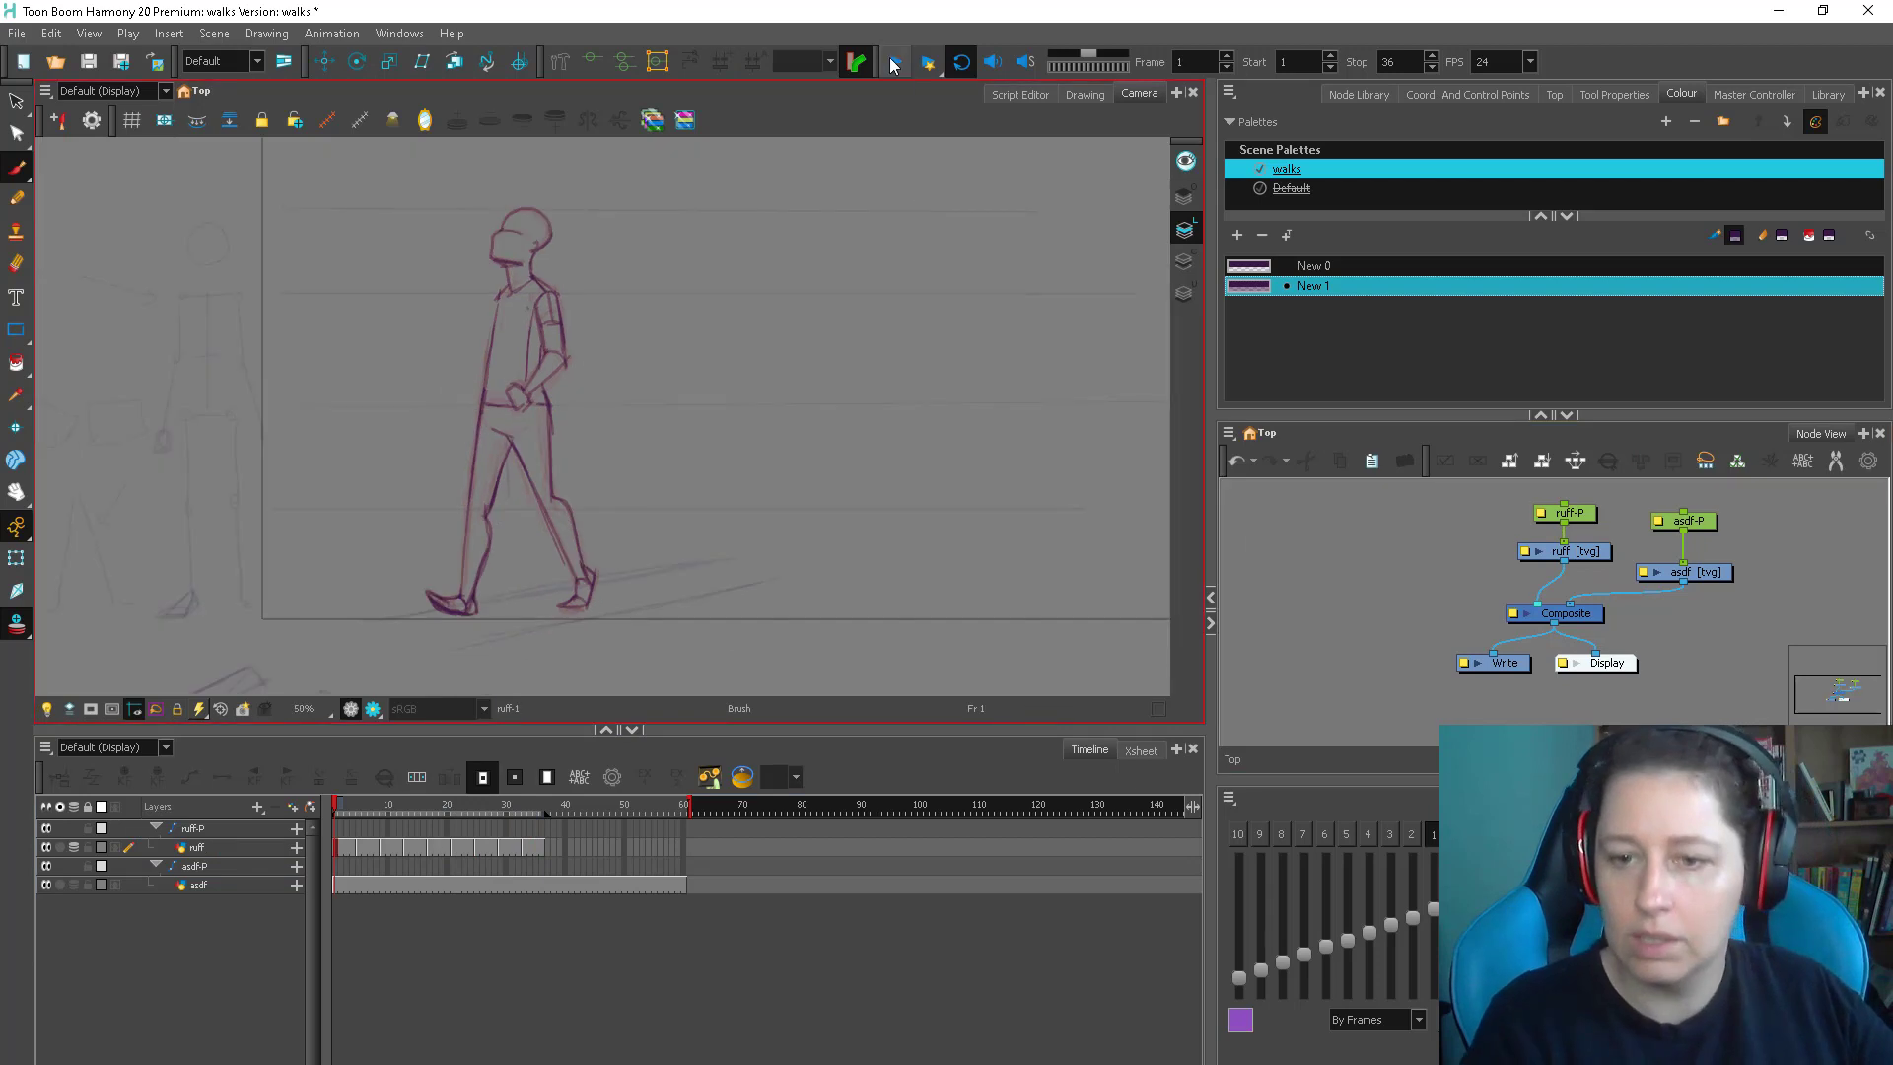
pyautogui.click(892, 65)
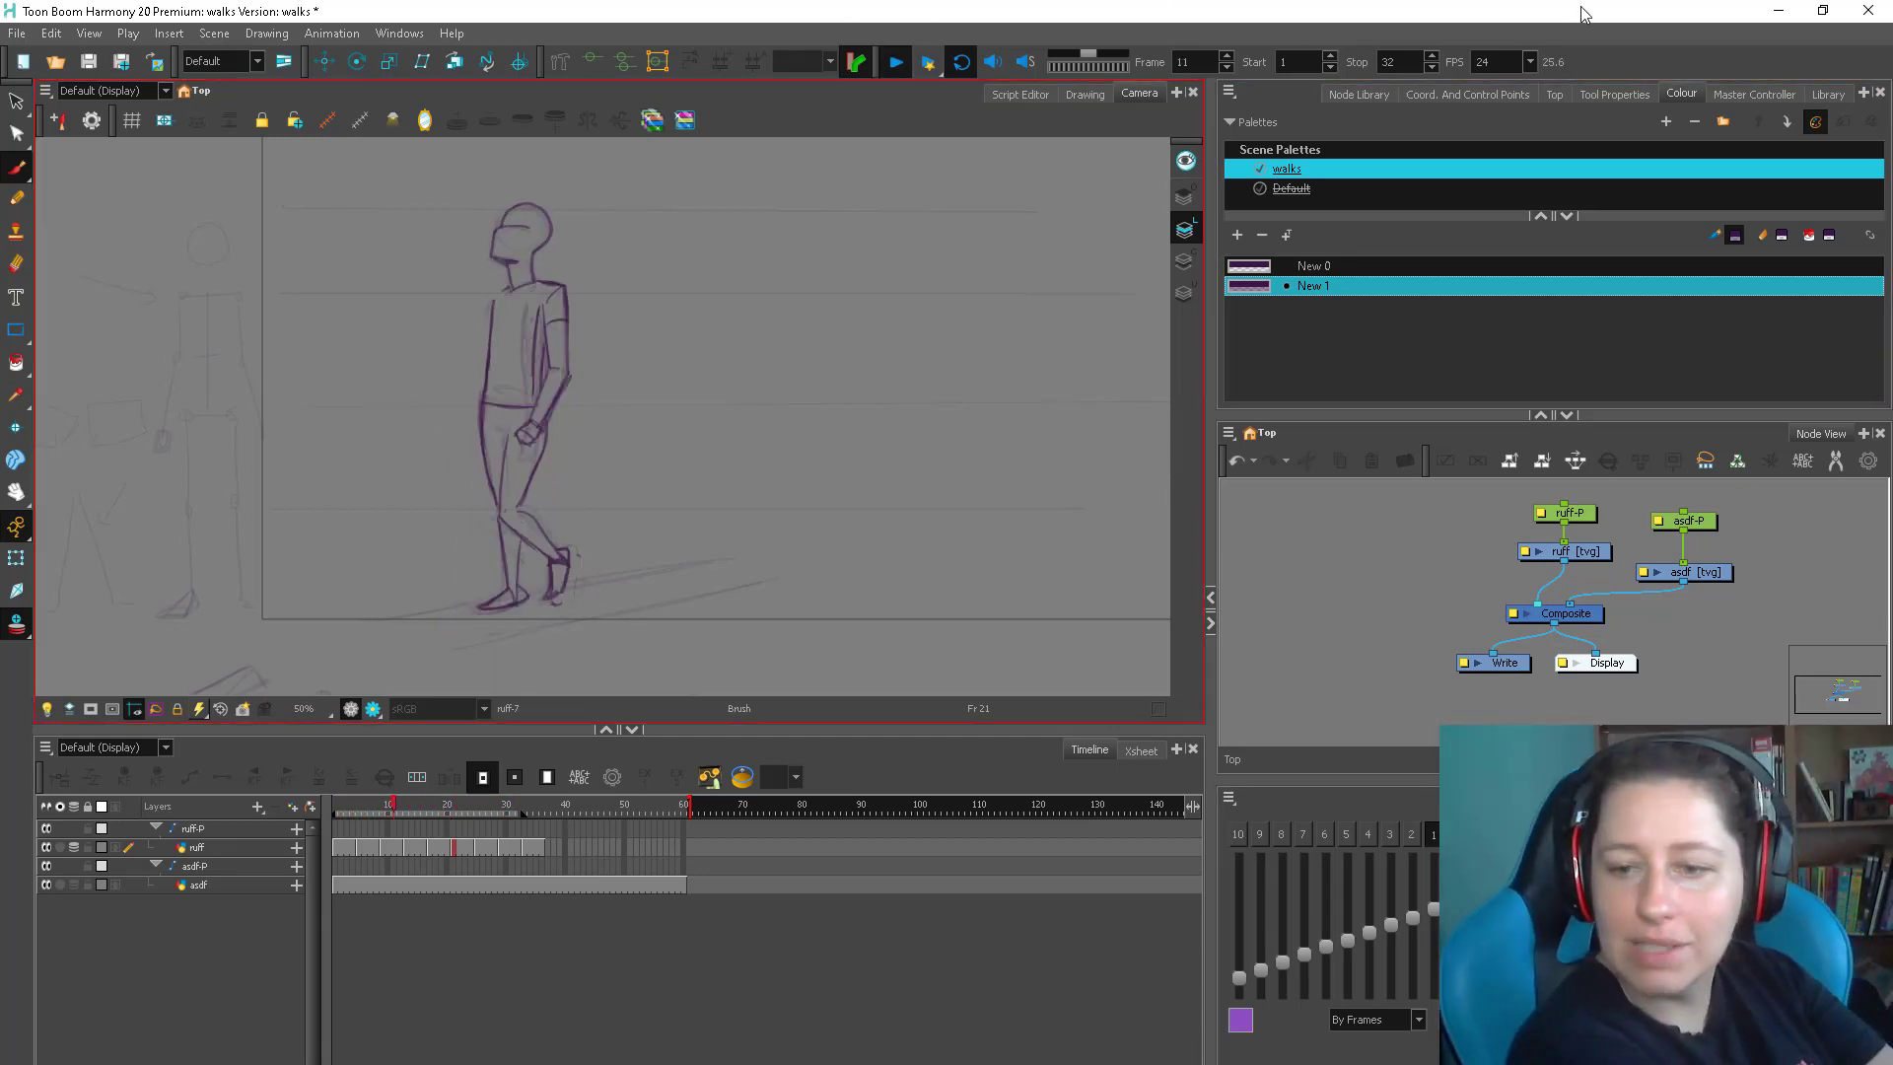
pyautogui.click(895, 61)
# Shrink the Harmony window to reveal the YouTube walk reference, and compare it with the animation while scrubbing from frame 5 to 21
pyautogui.click(1822, 11)
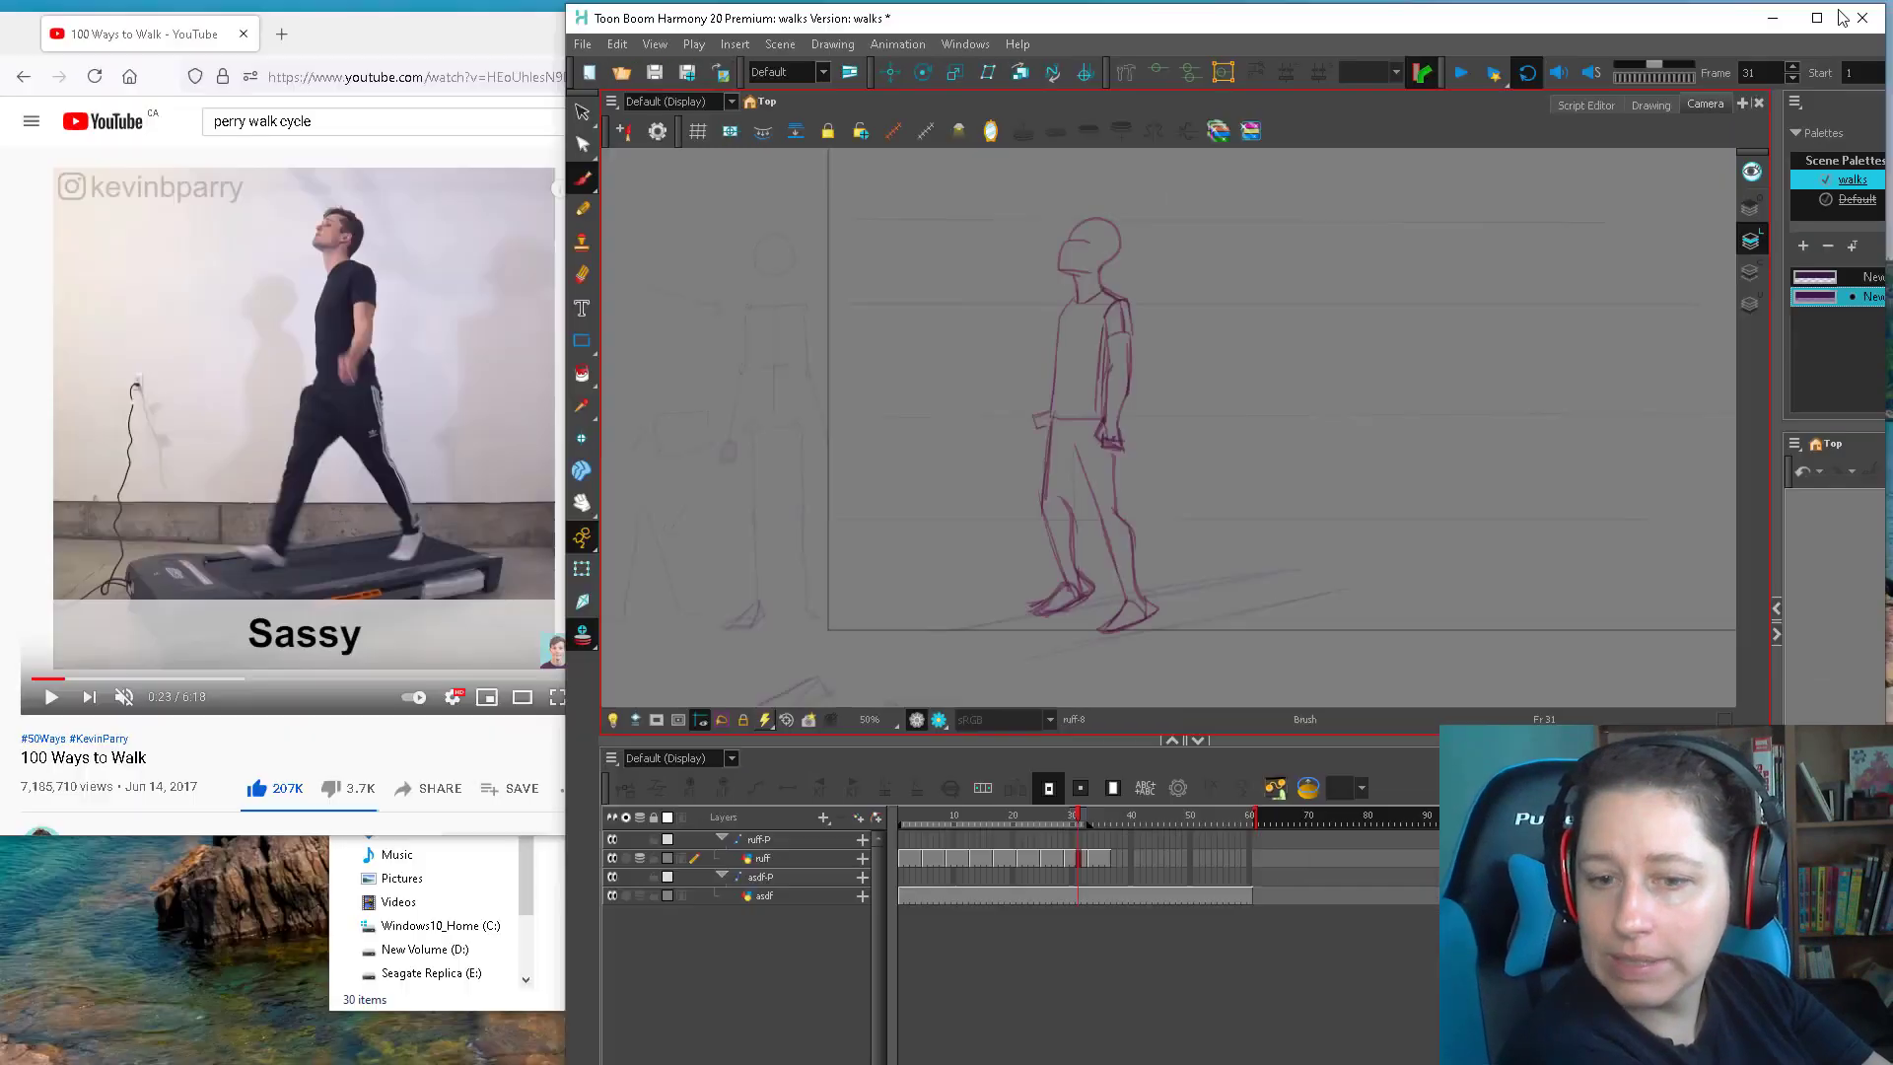
pyautogui.click(205, 646)
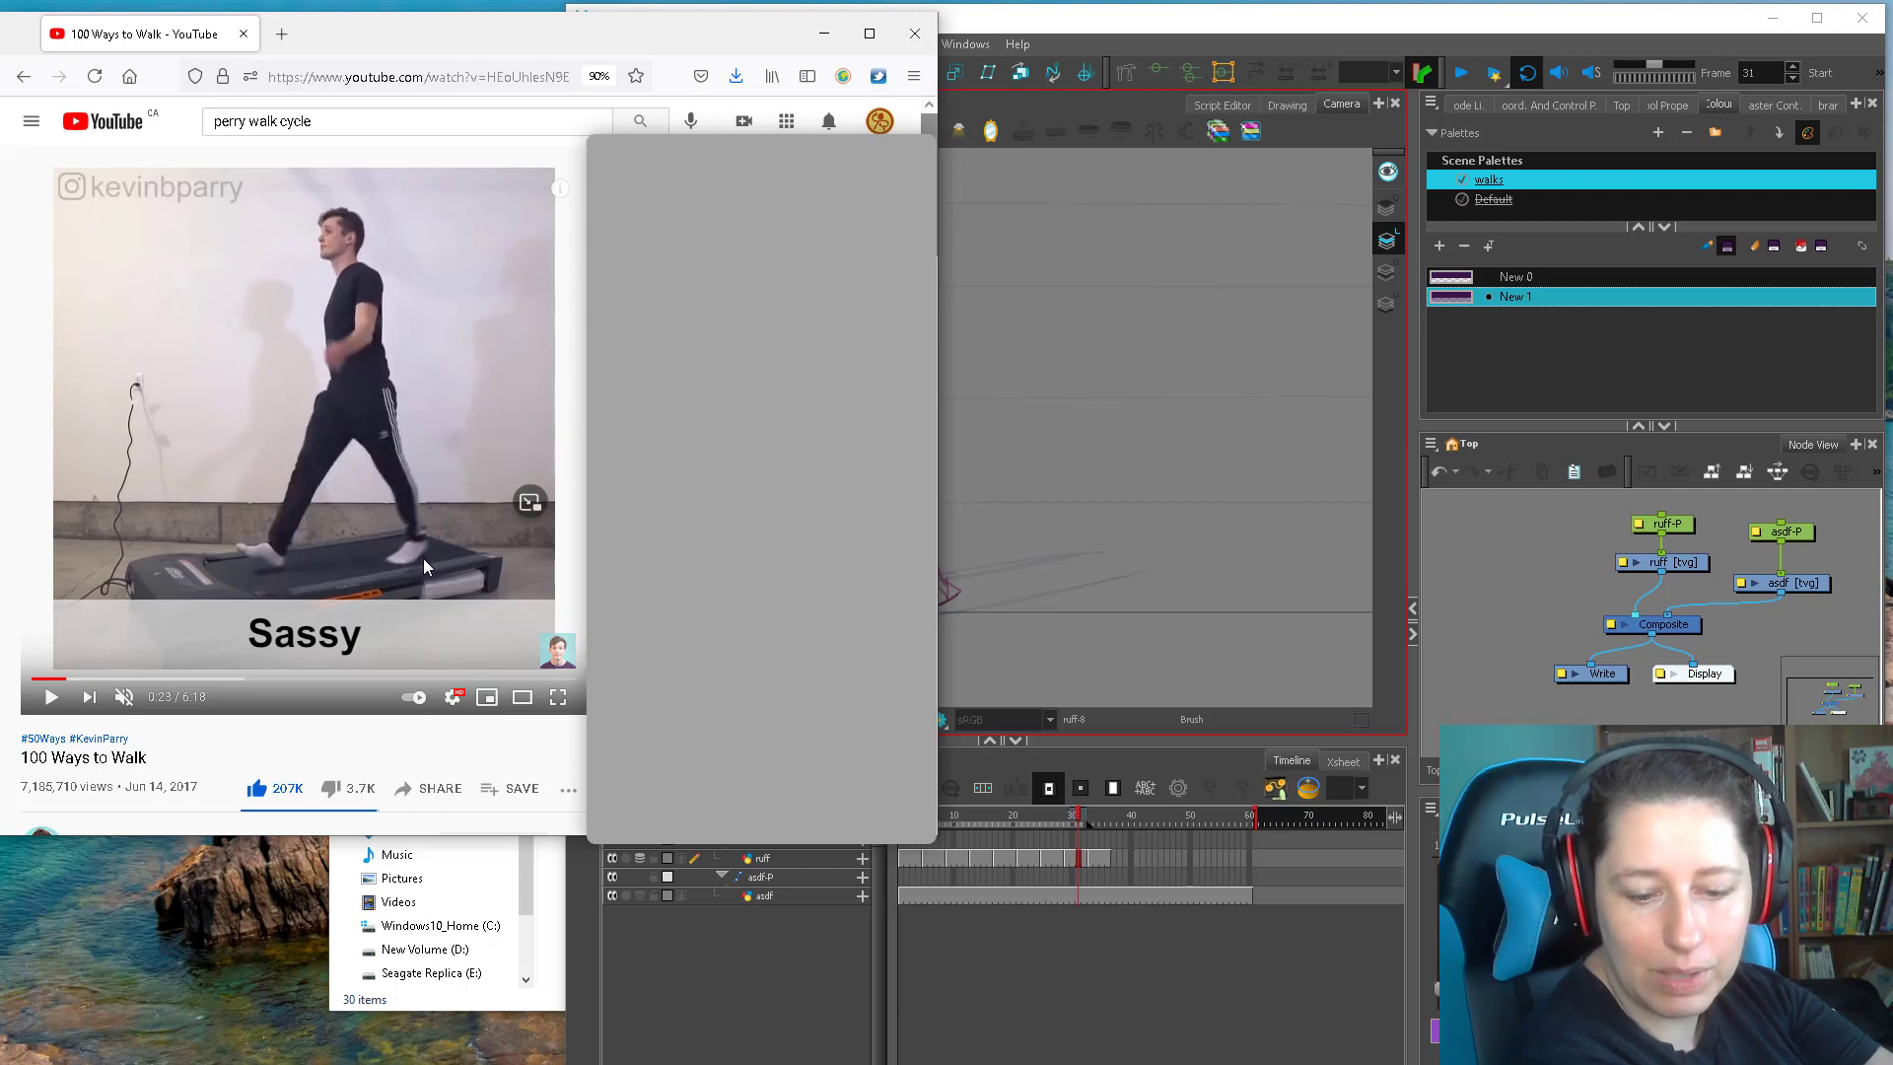
pyautogui.click(1453, 584)
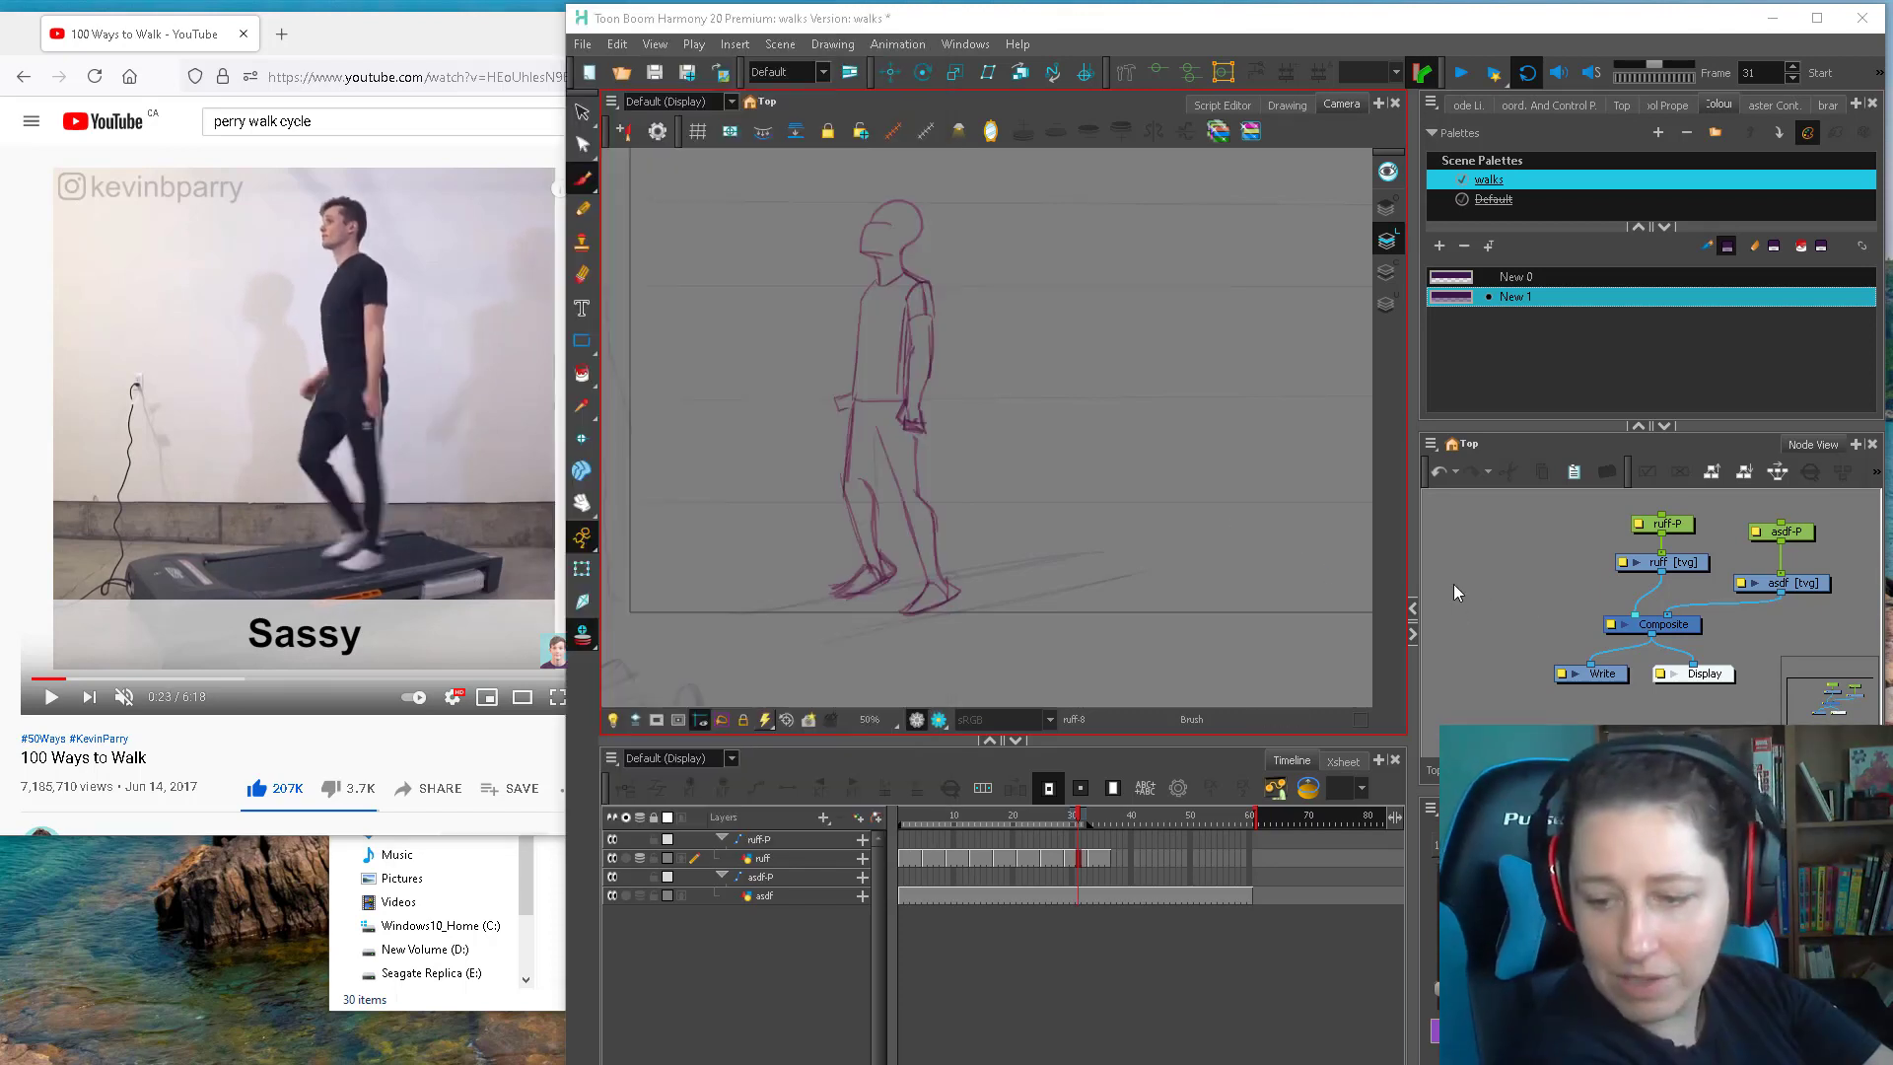
pyautogui.click(926, 818)
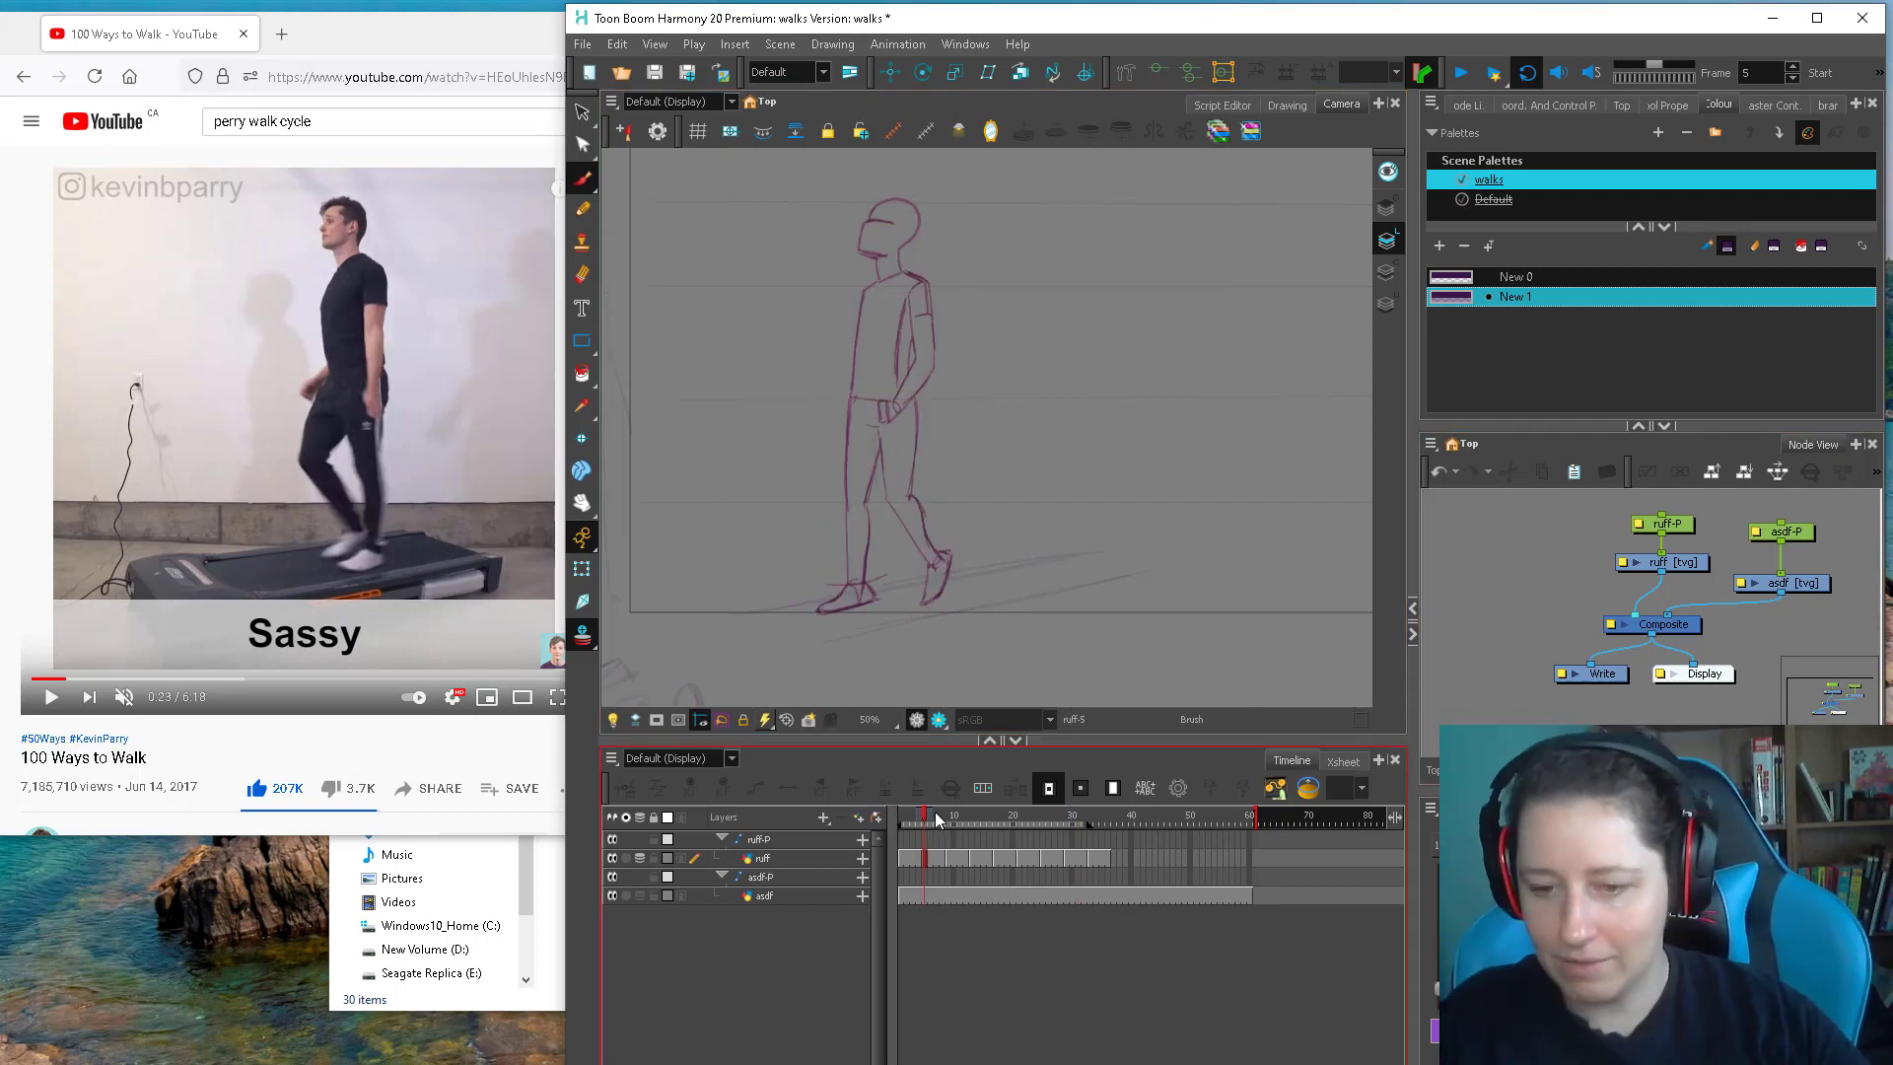
pyautogui.moveTo(936, 820); pyautogui.dragTo(1018, 817)
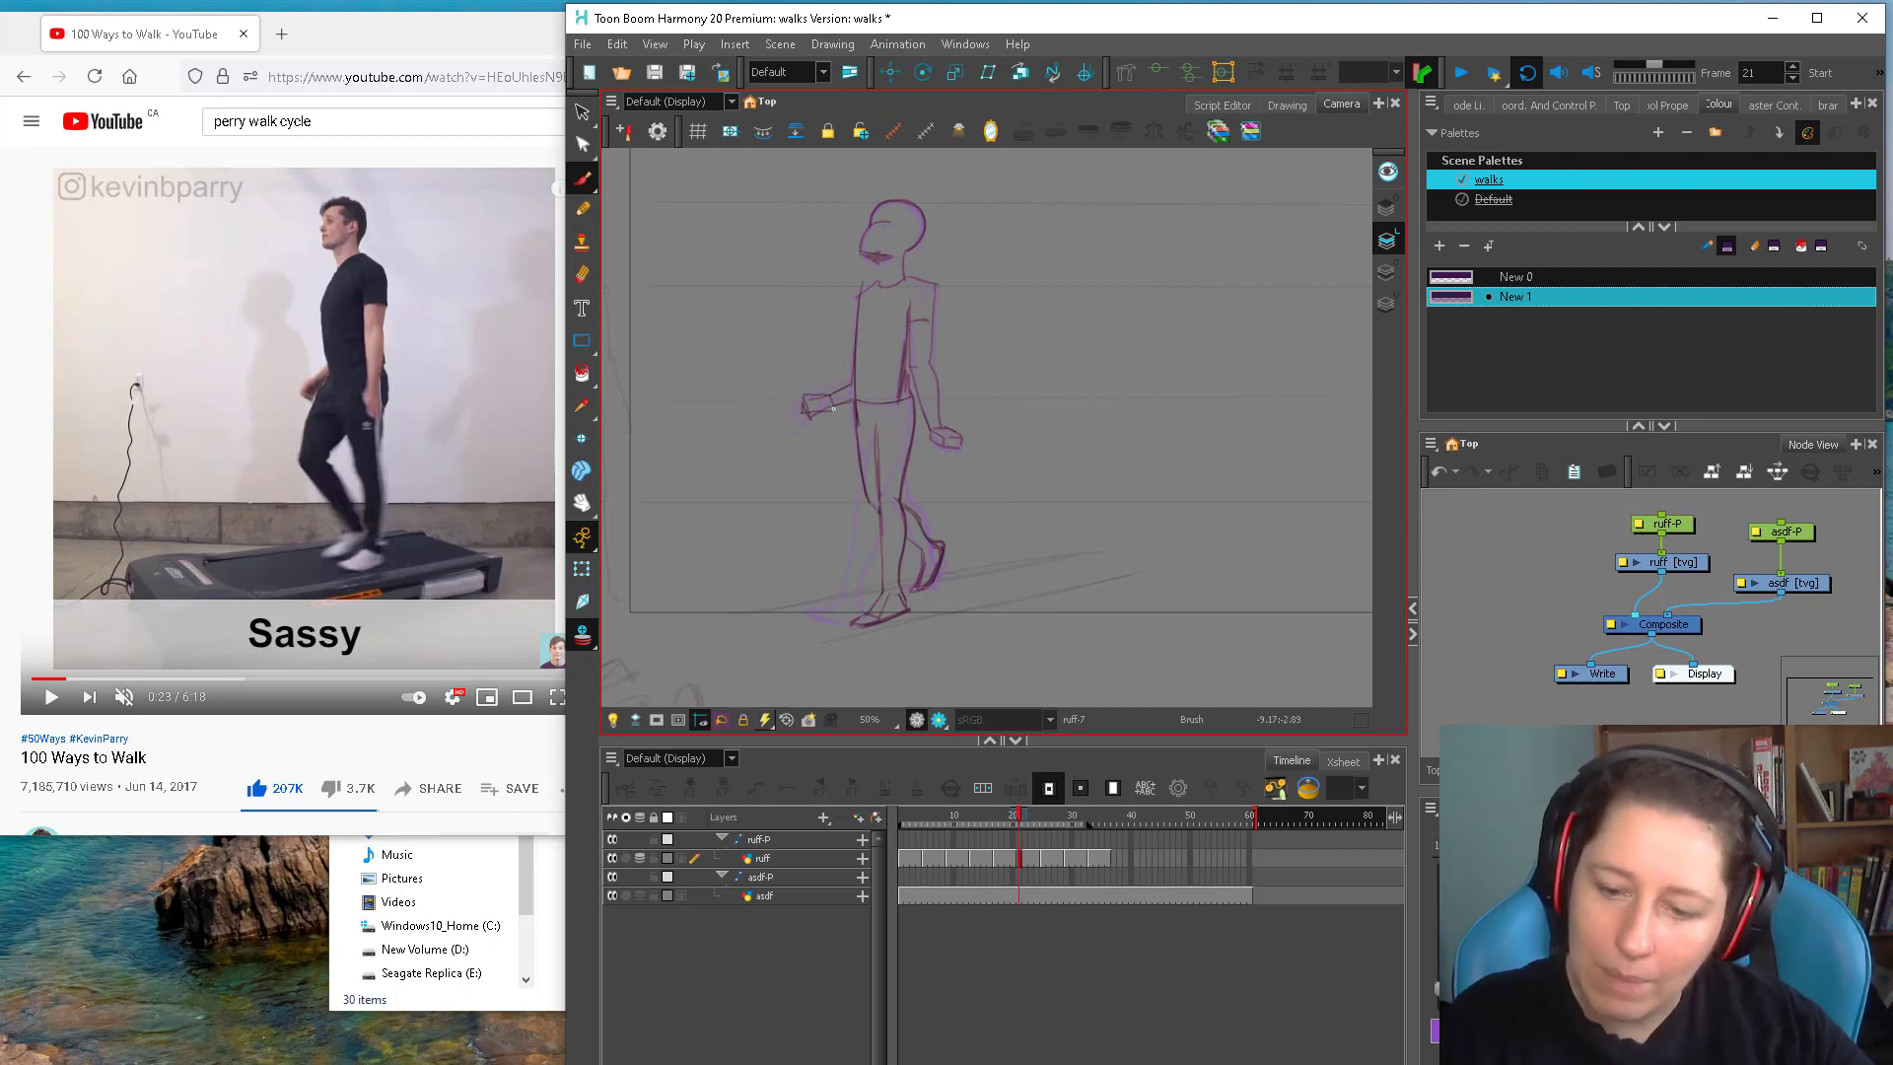
# Touch up the far hand on frame 21, flipping against frame 20 to compare the arm swing
pyautogui.moveTo(805, 408); pyautogui.dragTo(828, 403)
pyautogui.press(',')
pyautogui.press('.')
pyautogui.press(',')
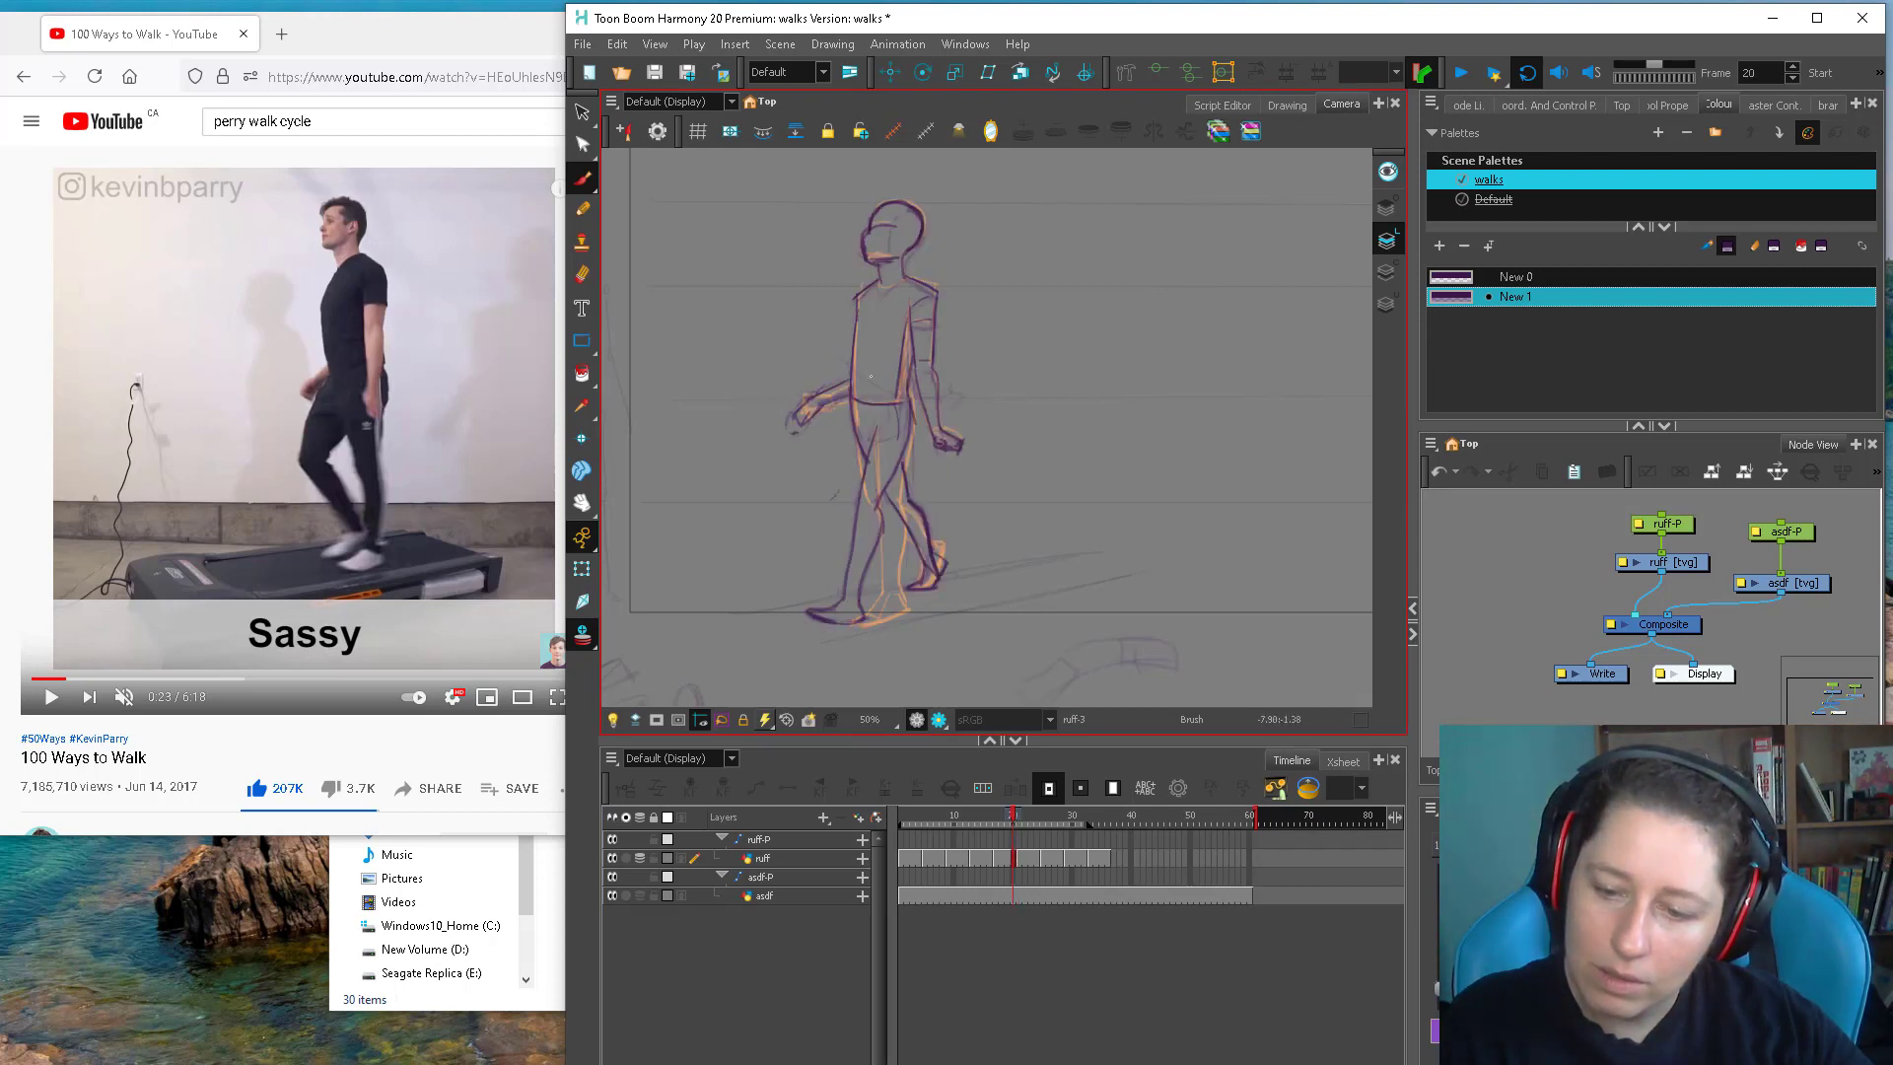
pyautogui.press('.')
pyautogui.press(',')
pyautogui.press('.')
# Select the near forearm and hand on frame 21, adjust their position and tidy the arm lines
pyautogui.moveTo(937, 816); pyautogui.dragTo(1019, 815)
pyautogui.press('e')
pyautogui.moveTo(984, 396)
pyautogui.mouseDown()
pyautogui.moveTo(891, 418)
pyautogui.moveTo(843, 465)
pyautogui.moveTo(821, 554)
pyautogui.moveTo(875, 541)
pyautogui.mouseUp()
pyautogui.press('2')
pyautogui.press('2')
pyautogui.click(1387, 271)
pyautogui.press('l')
pyautogui.hotkey('ctrl', 'a')
pyautogui.click(913, 373)
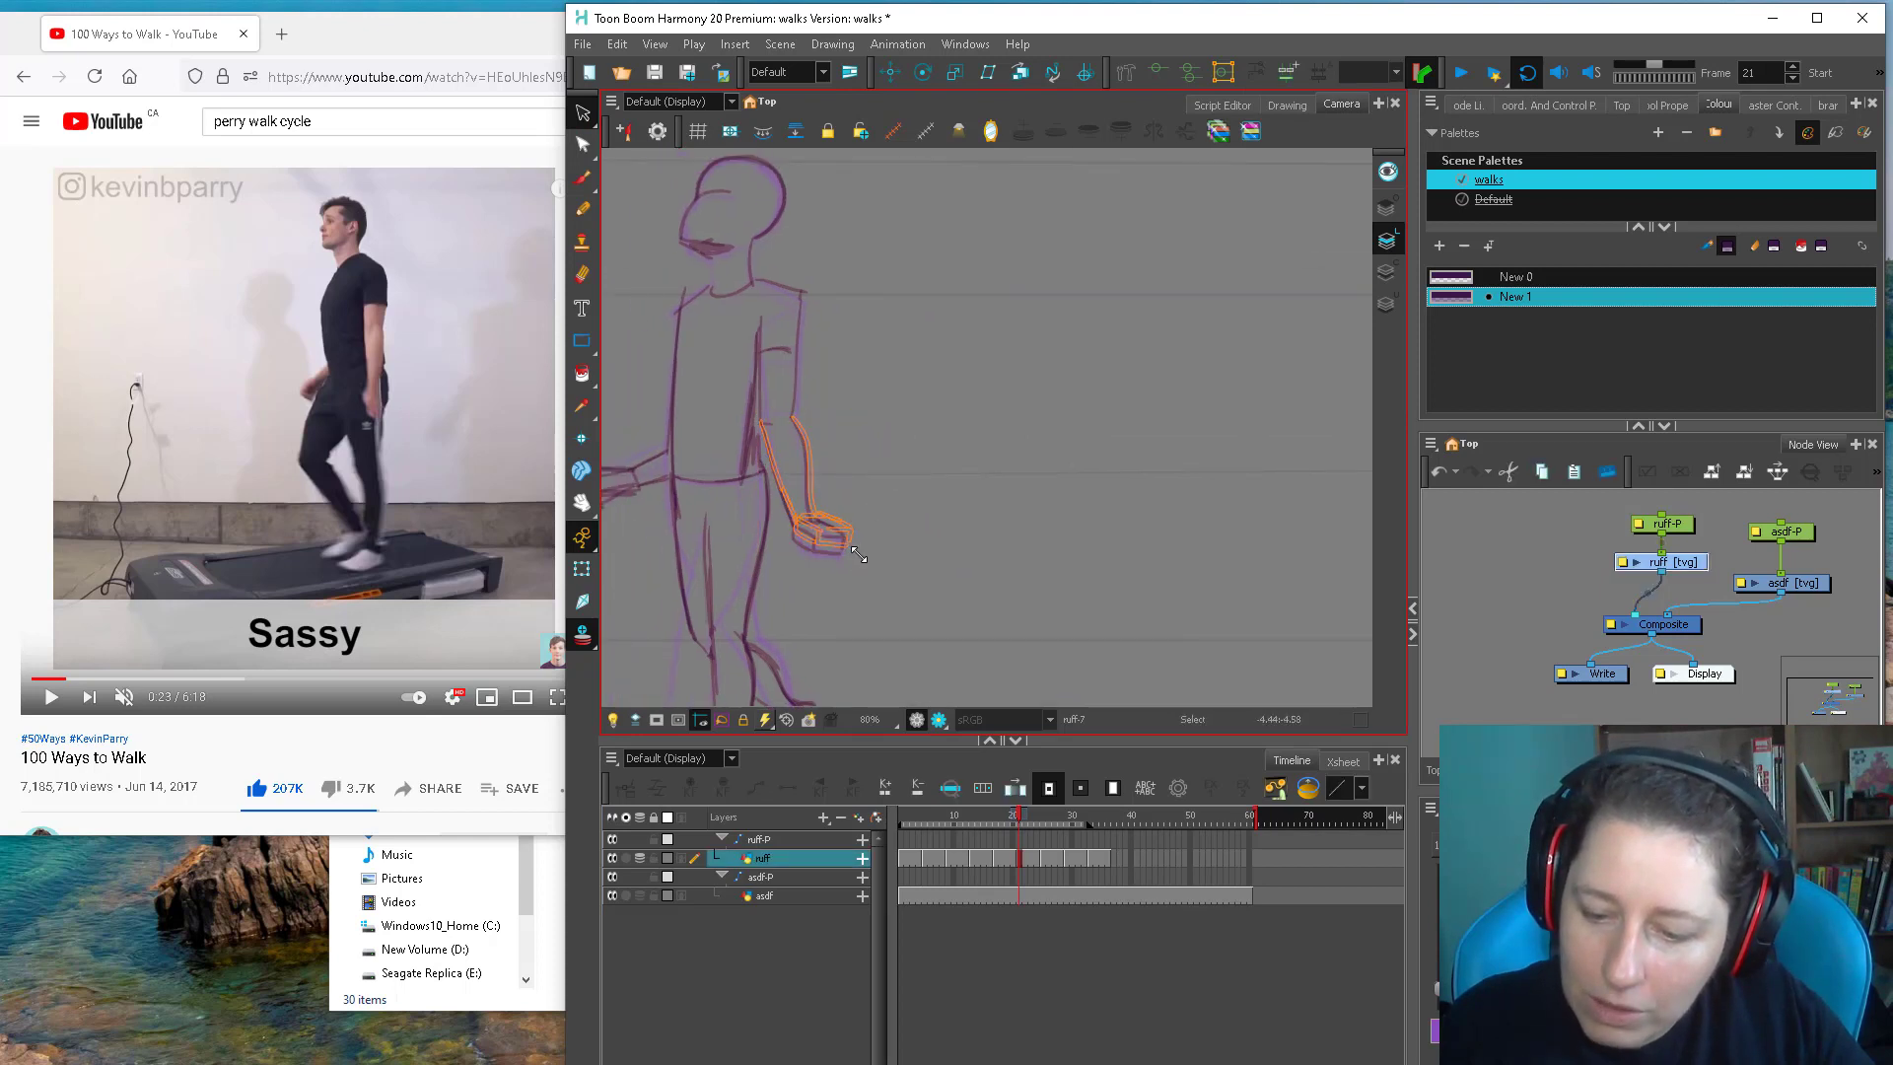
pyautogui.hotkey('alt', 'b')
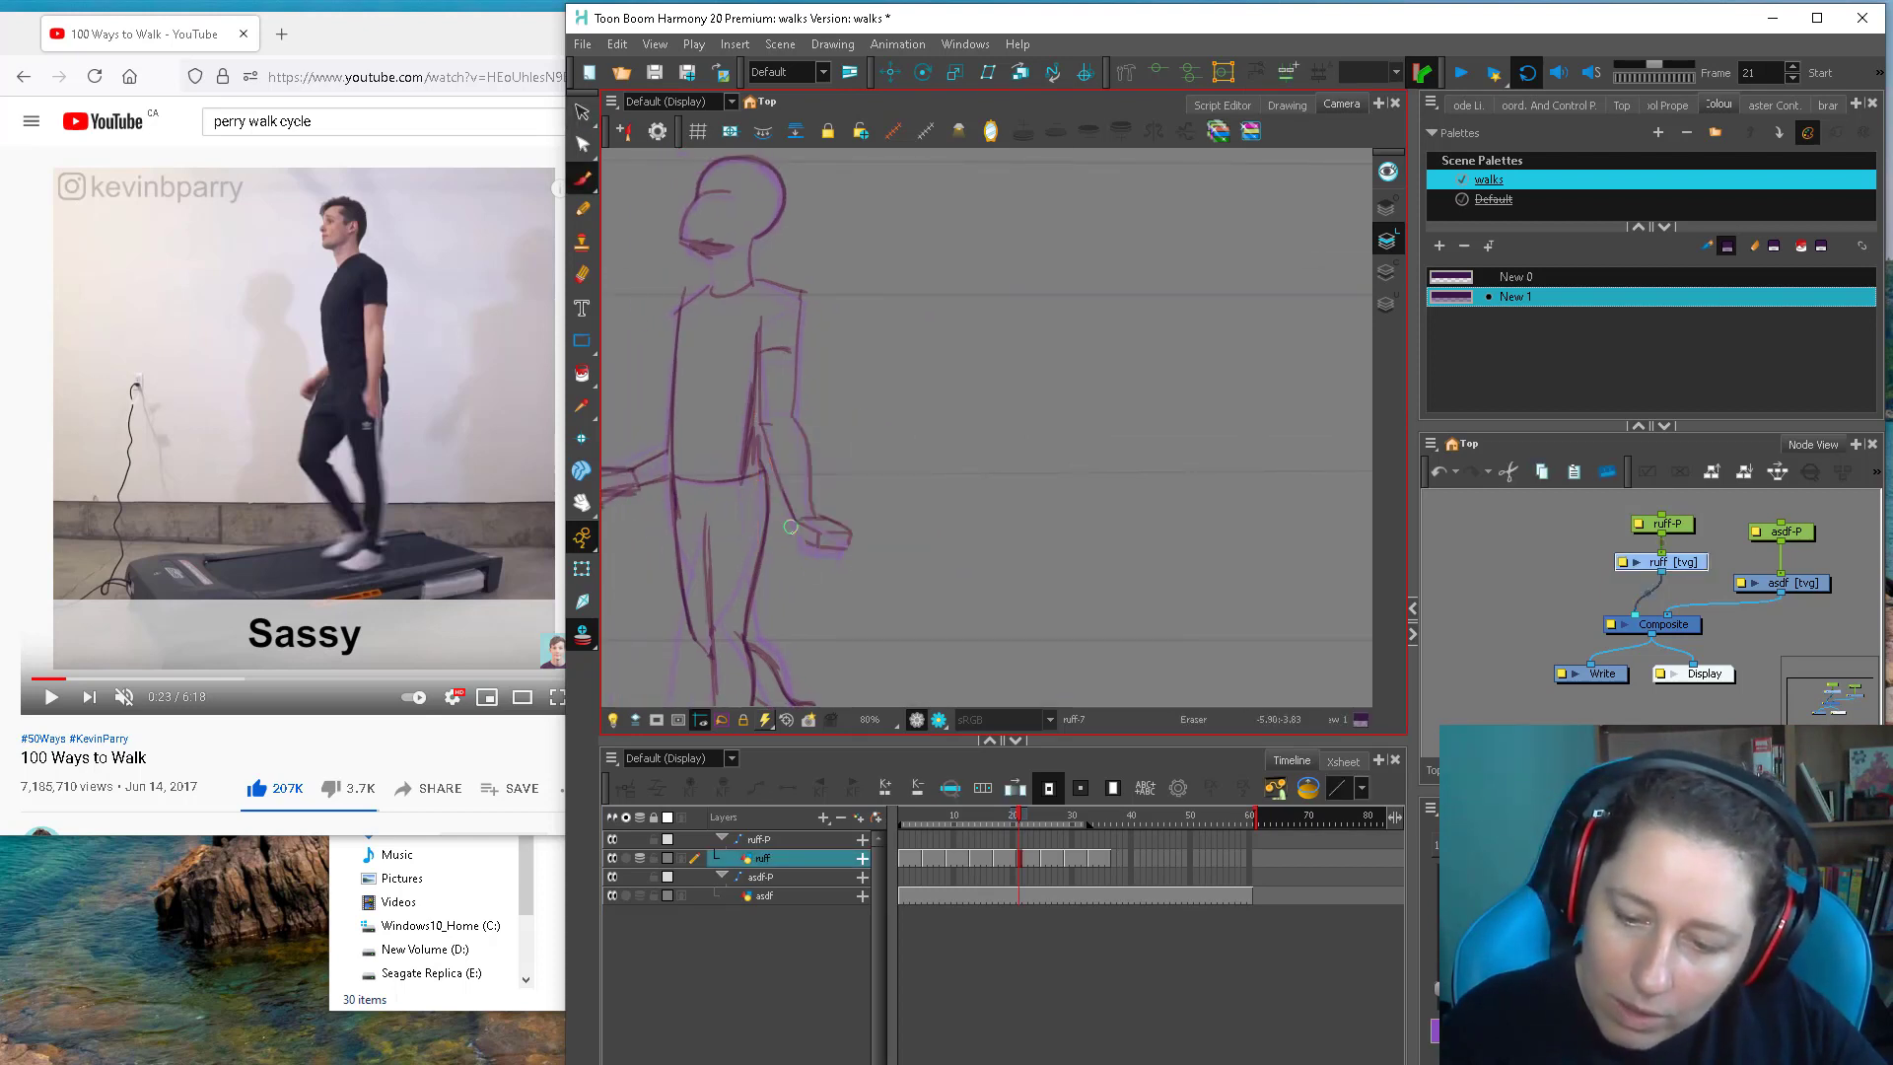
pyautogui.press('1')
pyautogui.press('1')
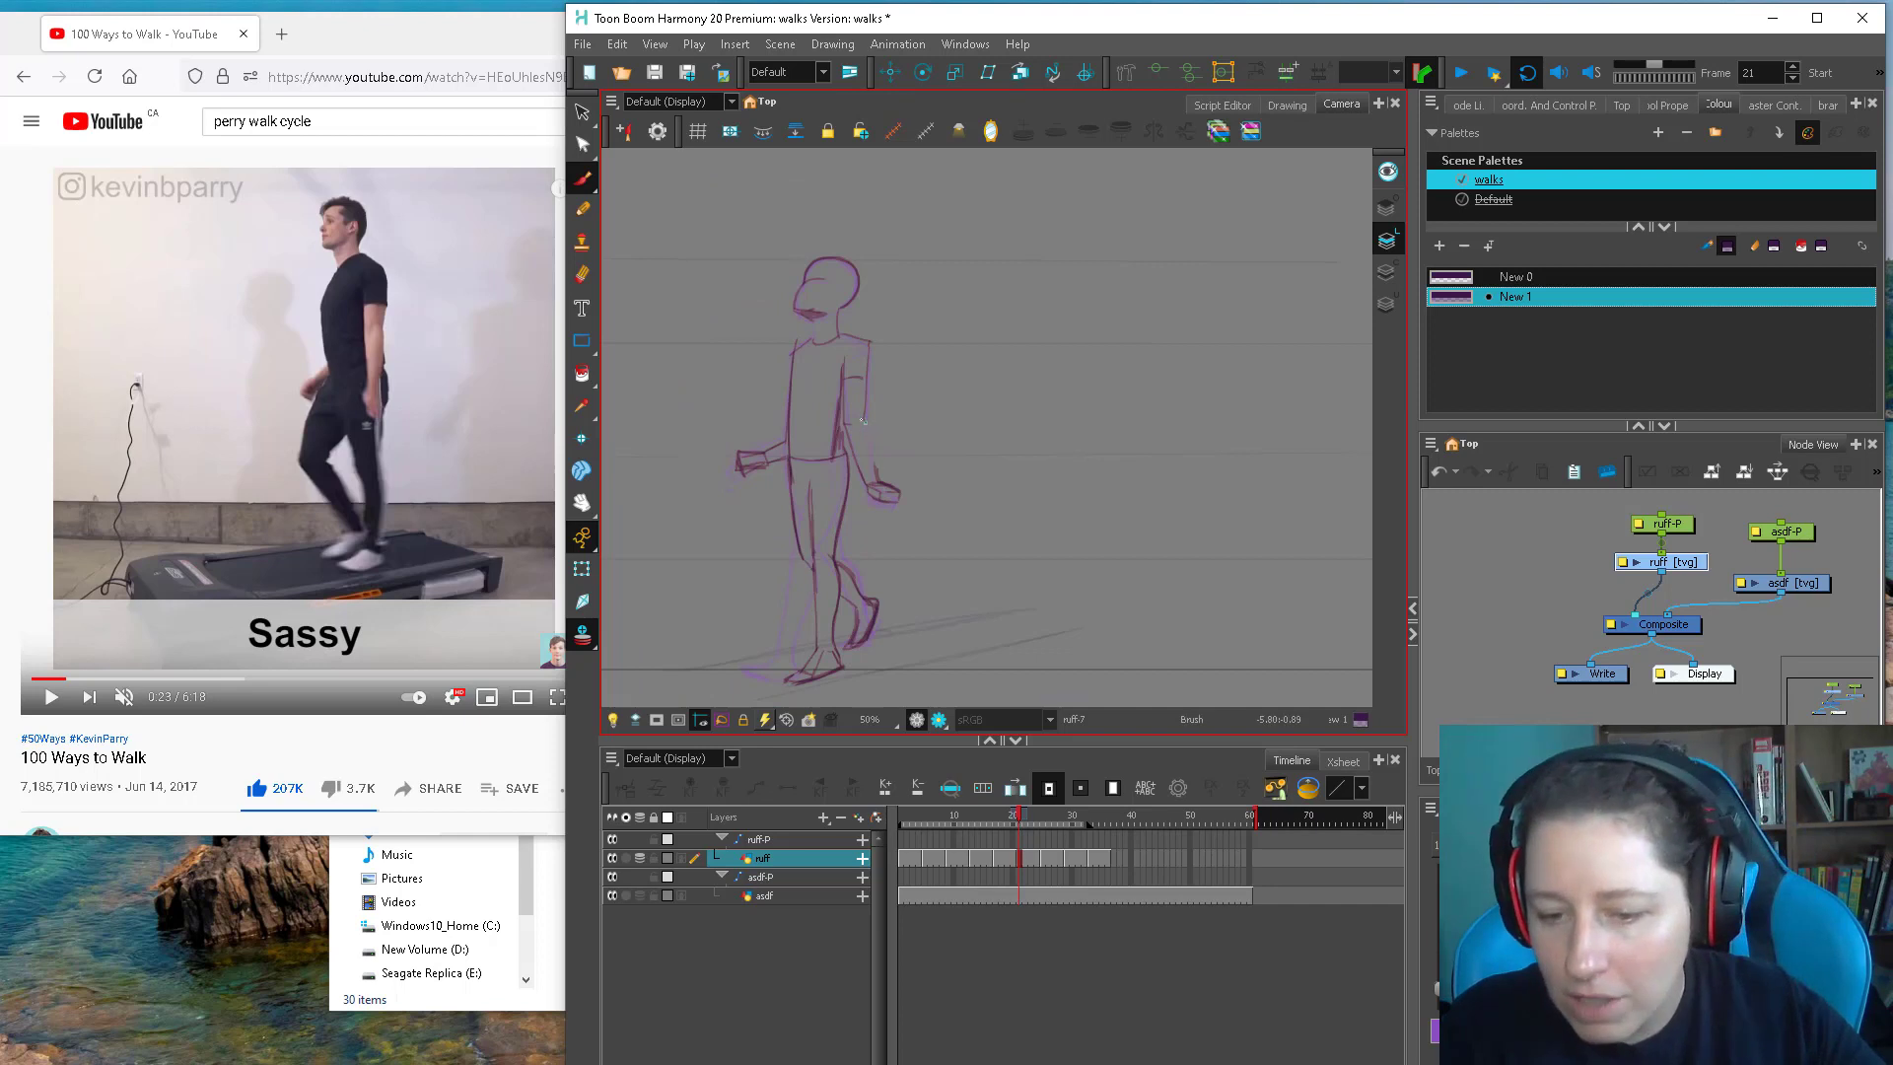
# Redraw the near arm's sleeve and forearm lines on frame 21, flipping against frame 20 to check the swing
pyautogui.moveTo(858, 463); pyautogui.dragTo(868, 485)
pyautogui.press(',')
pyautogui.press('.')
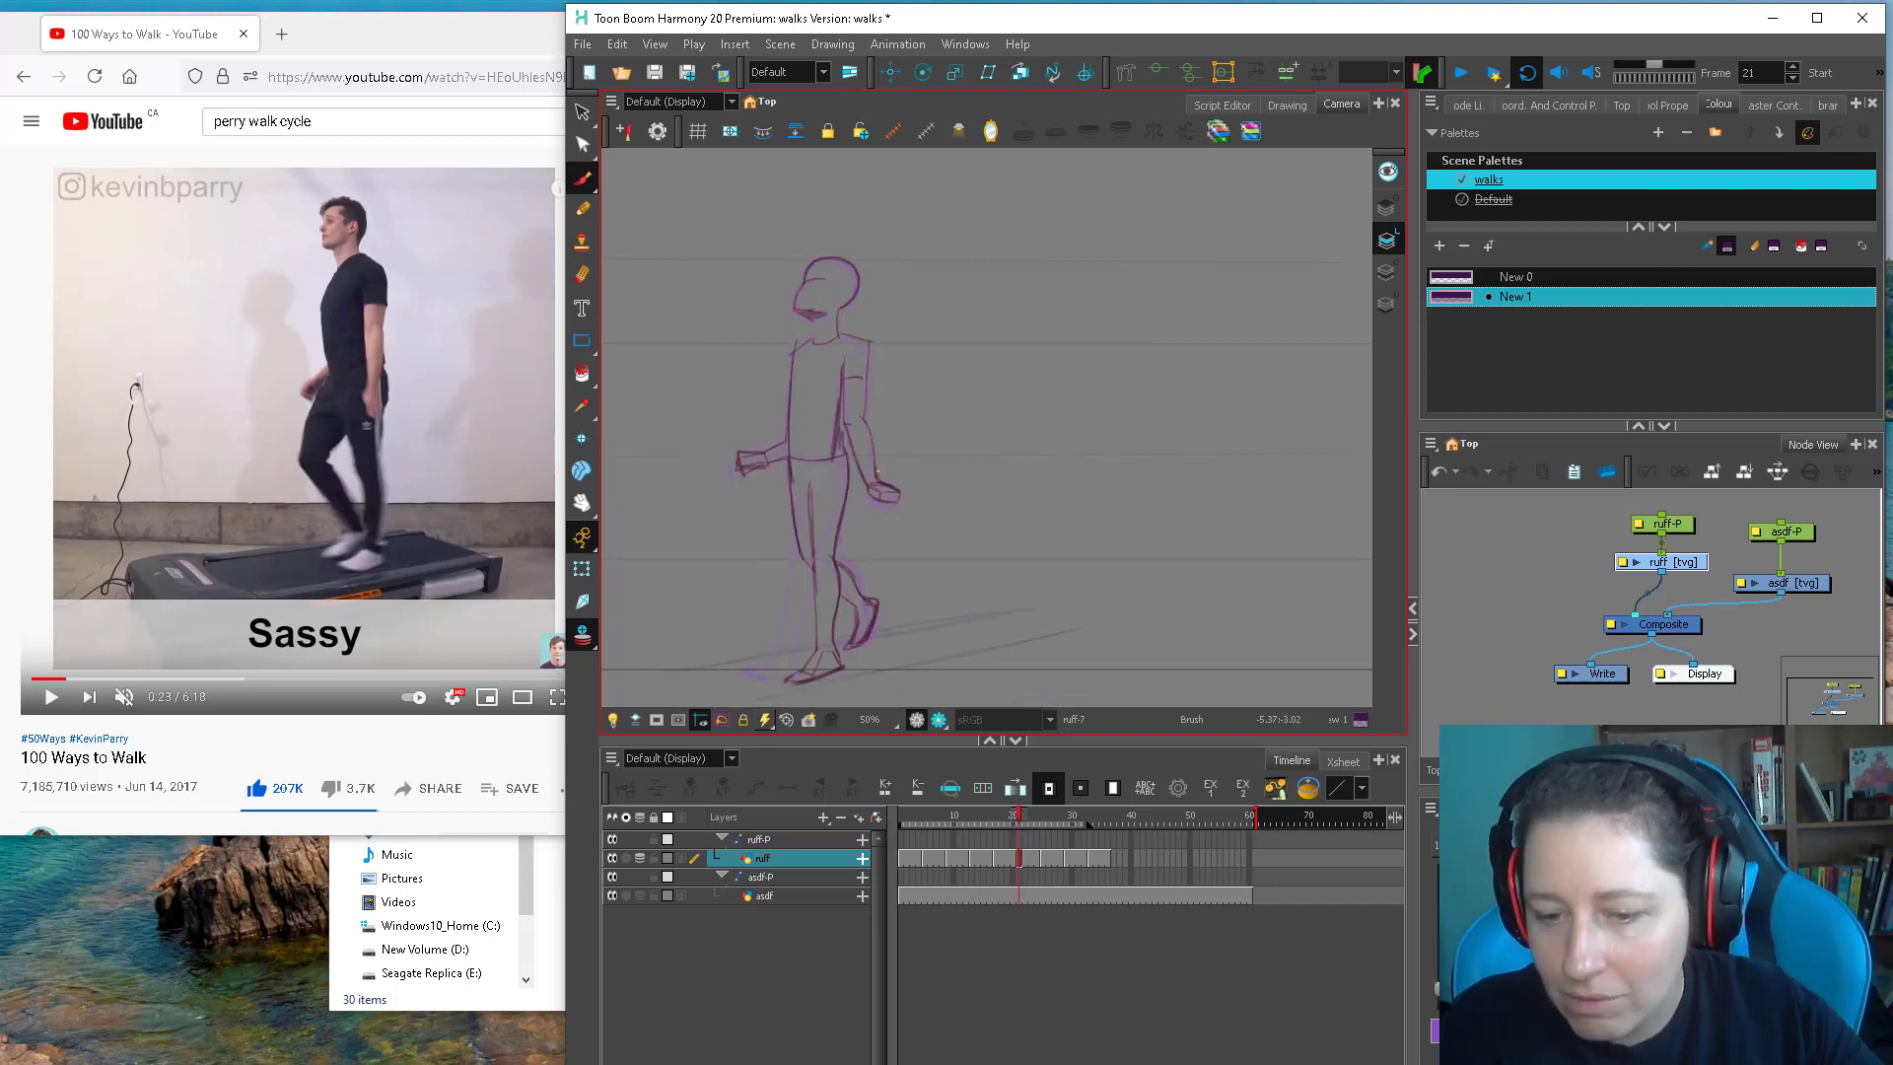
pyautogui.press(',')
pyautogui.press('.')
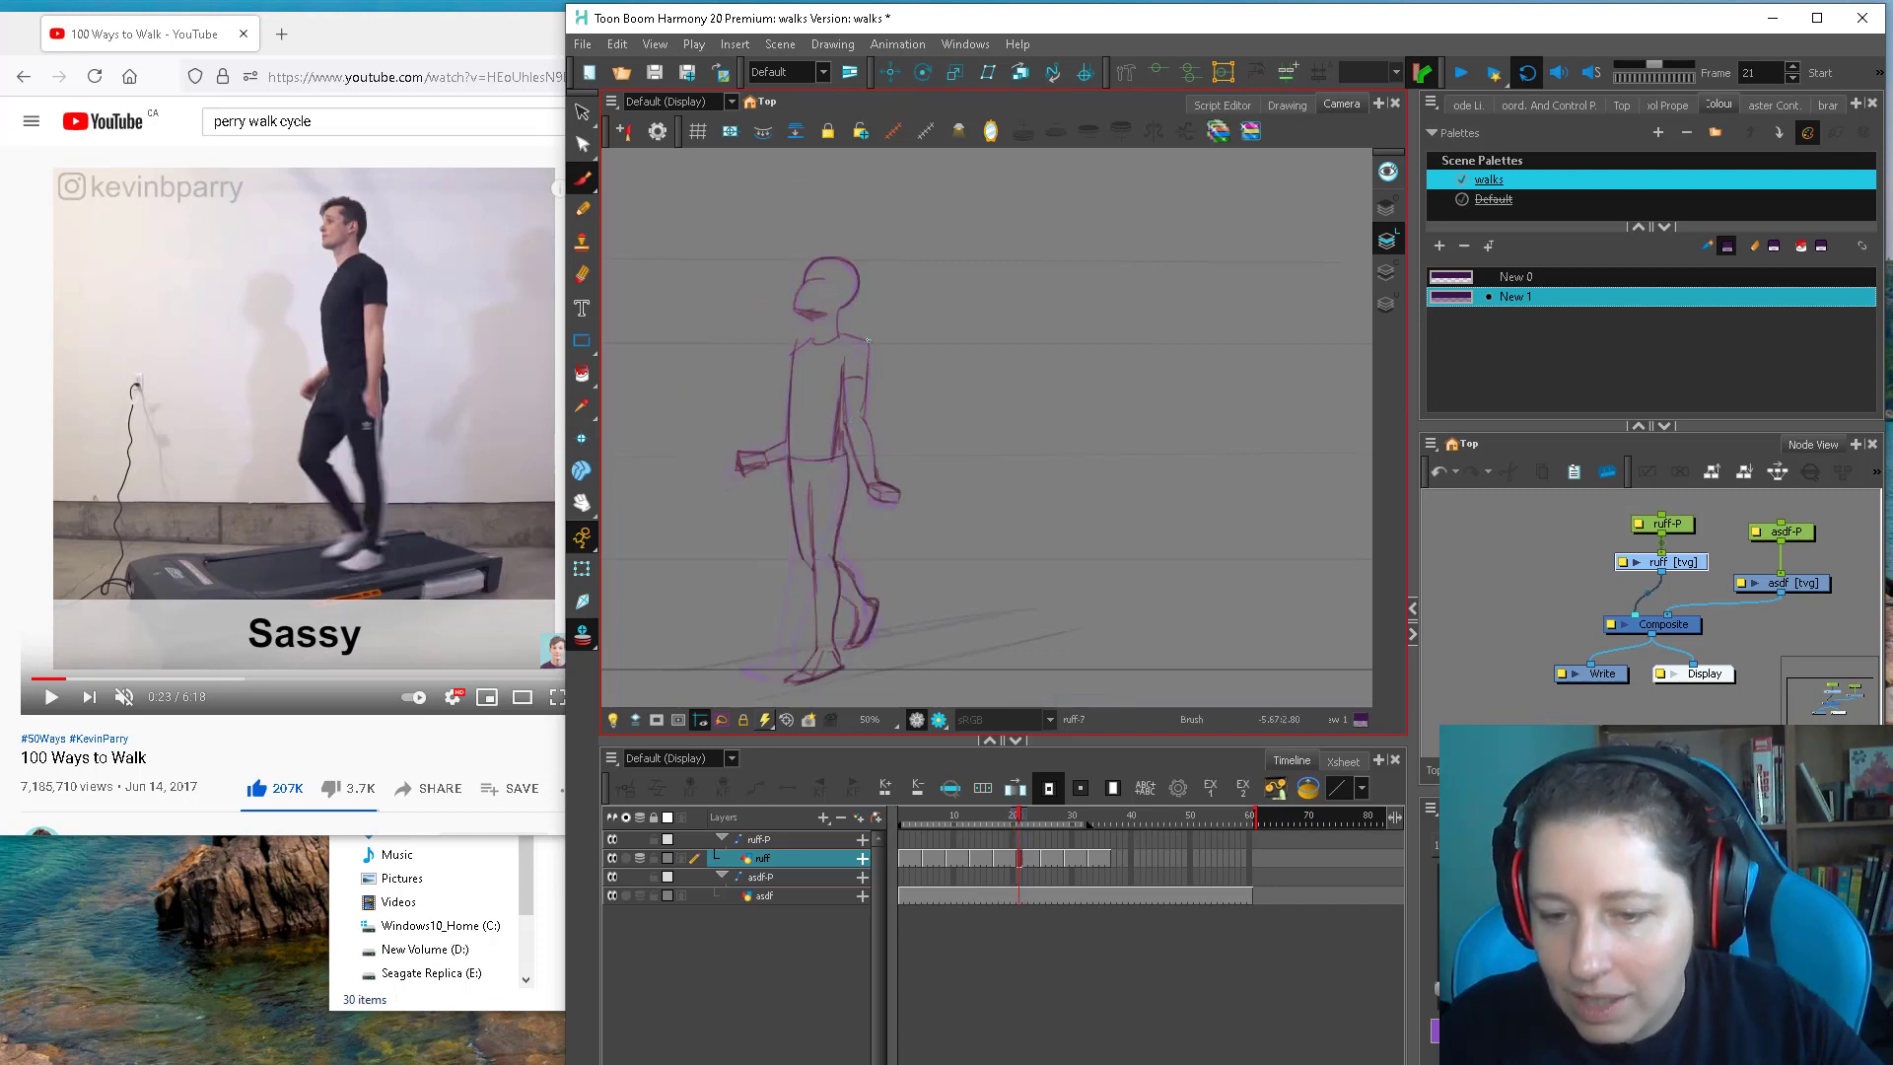
pyautogui.press(',')
pyautogui.press('.')
pyautogui.press(',')
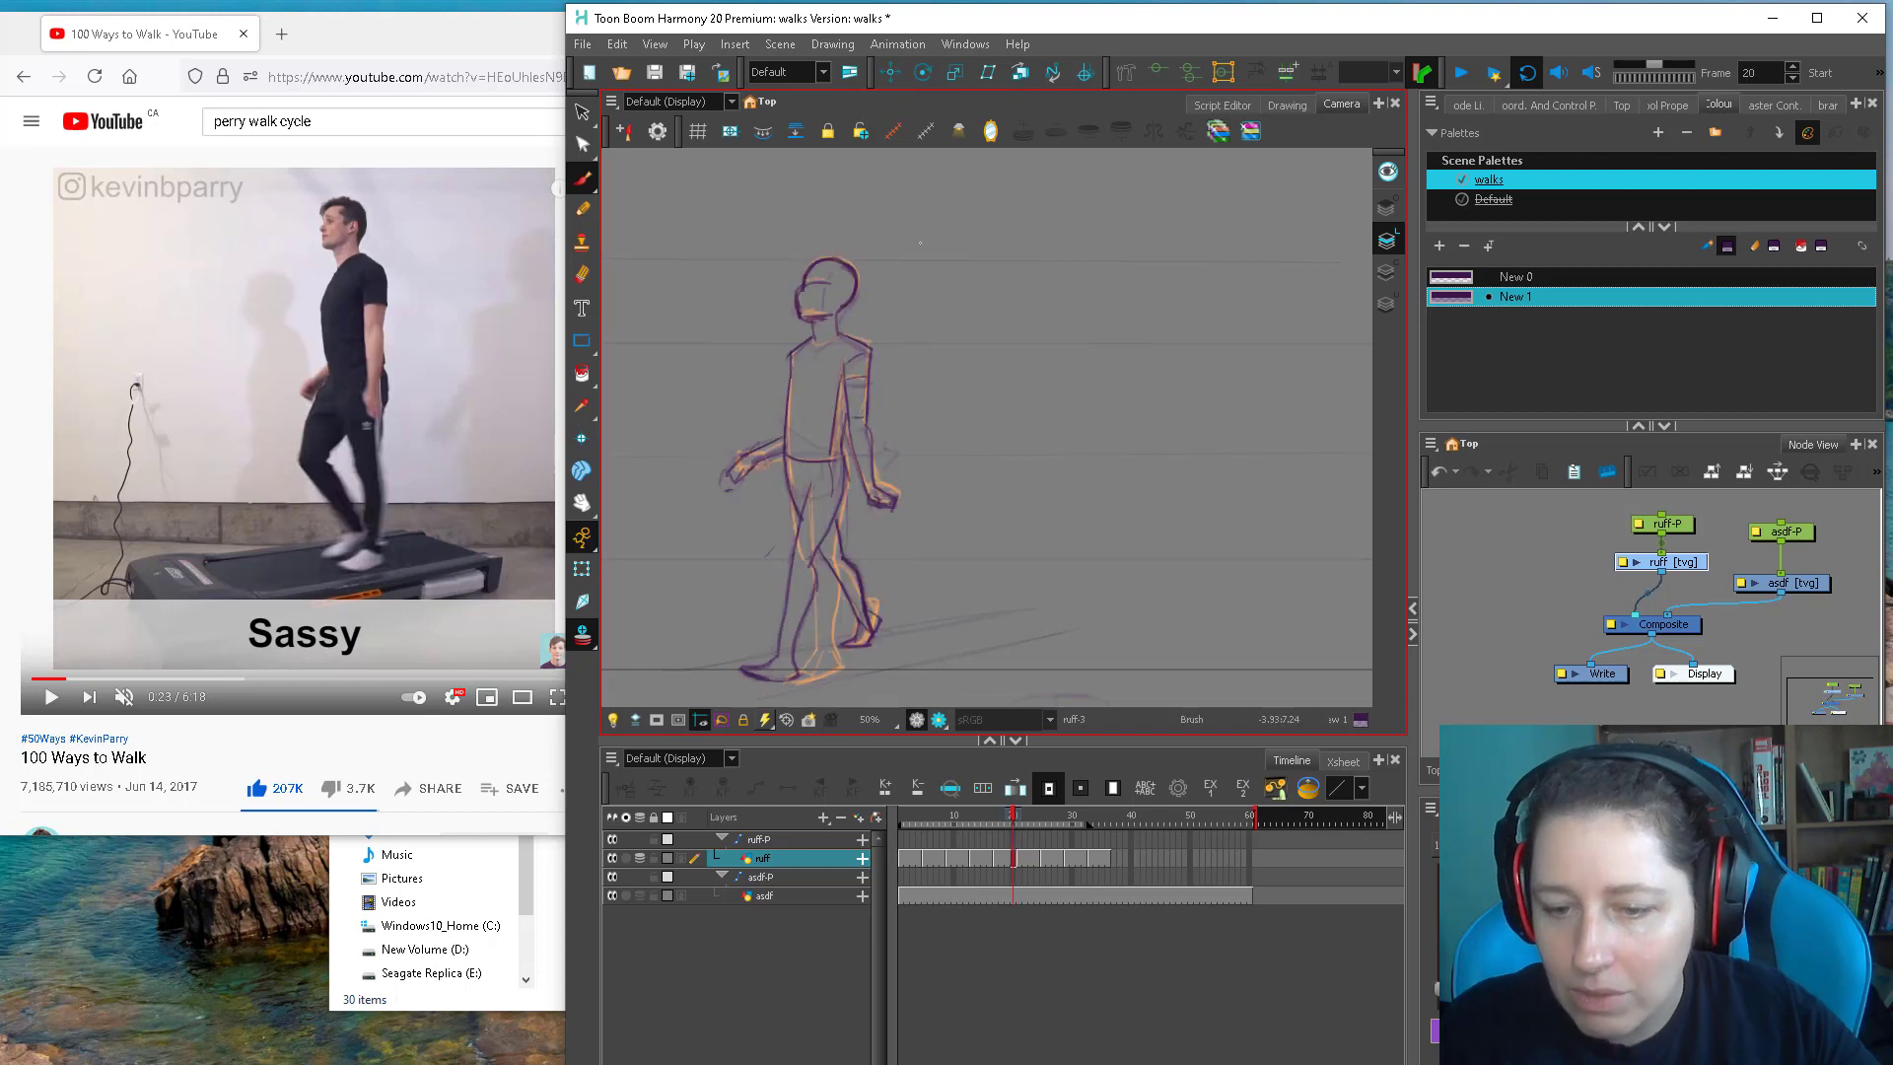
pyautogui.press('.')
# Play the looping walk cycle and scrub through its opening frames to review the arm swing
pyautogui.press('1')
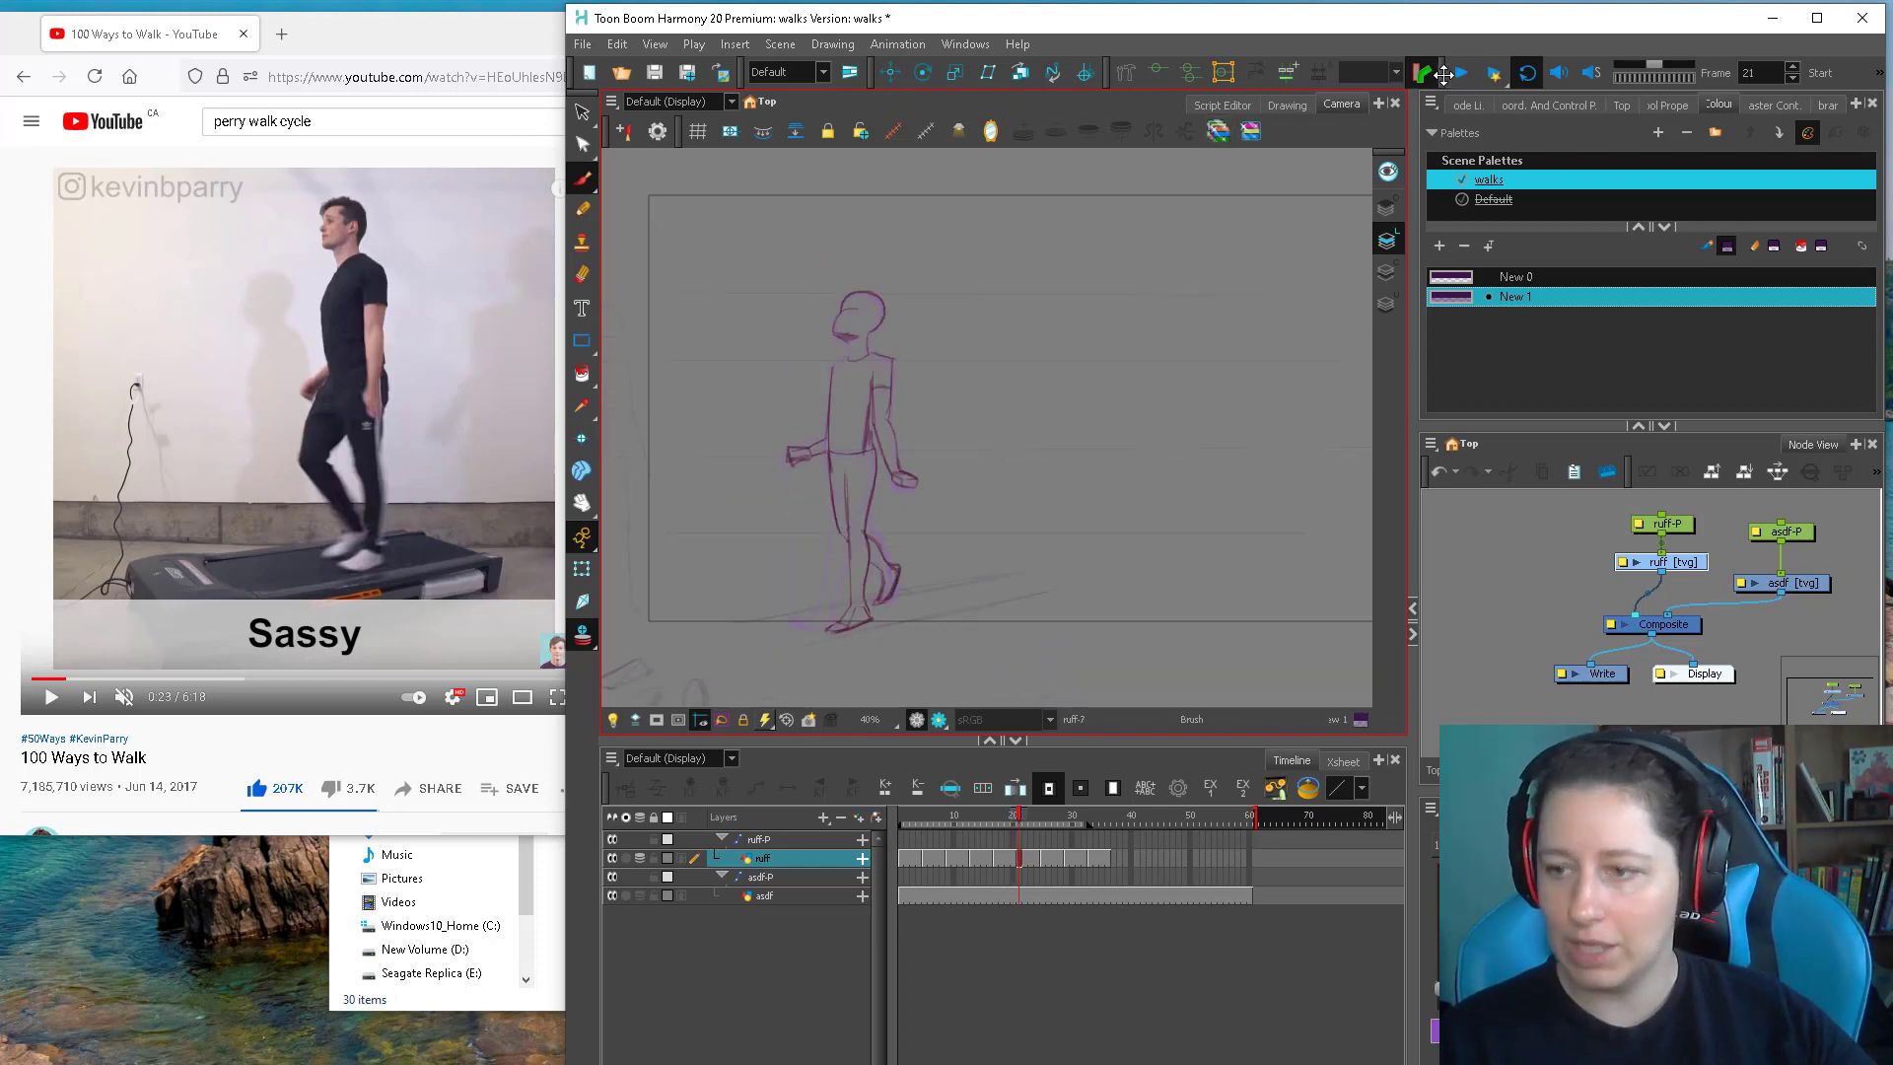
pyautogui.click(1453, 74)
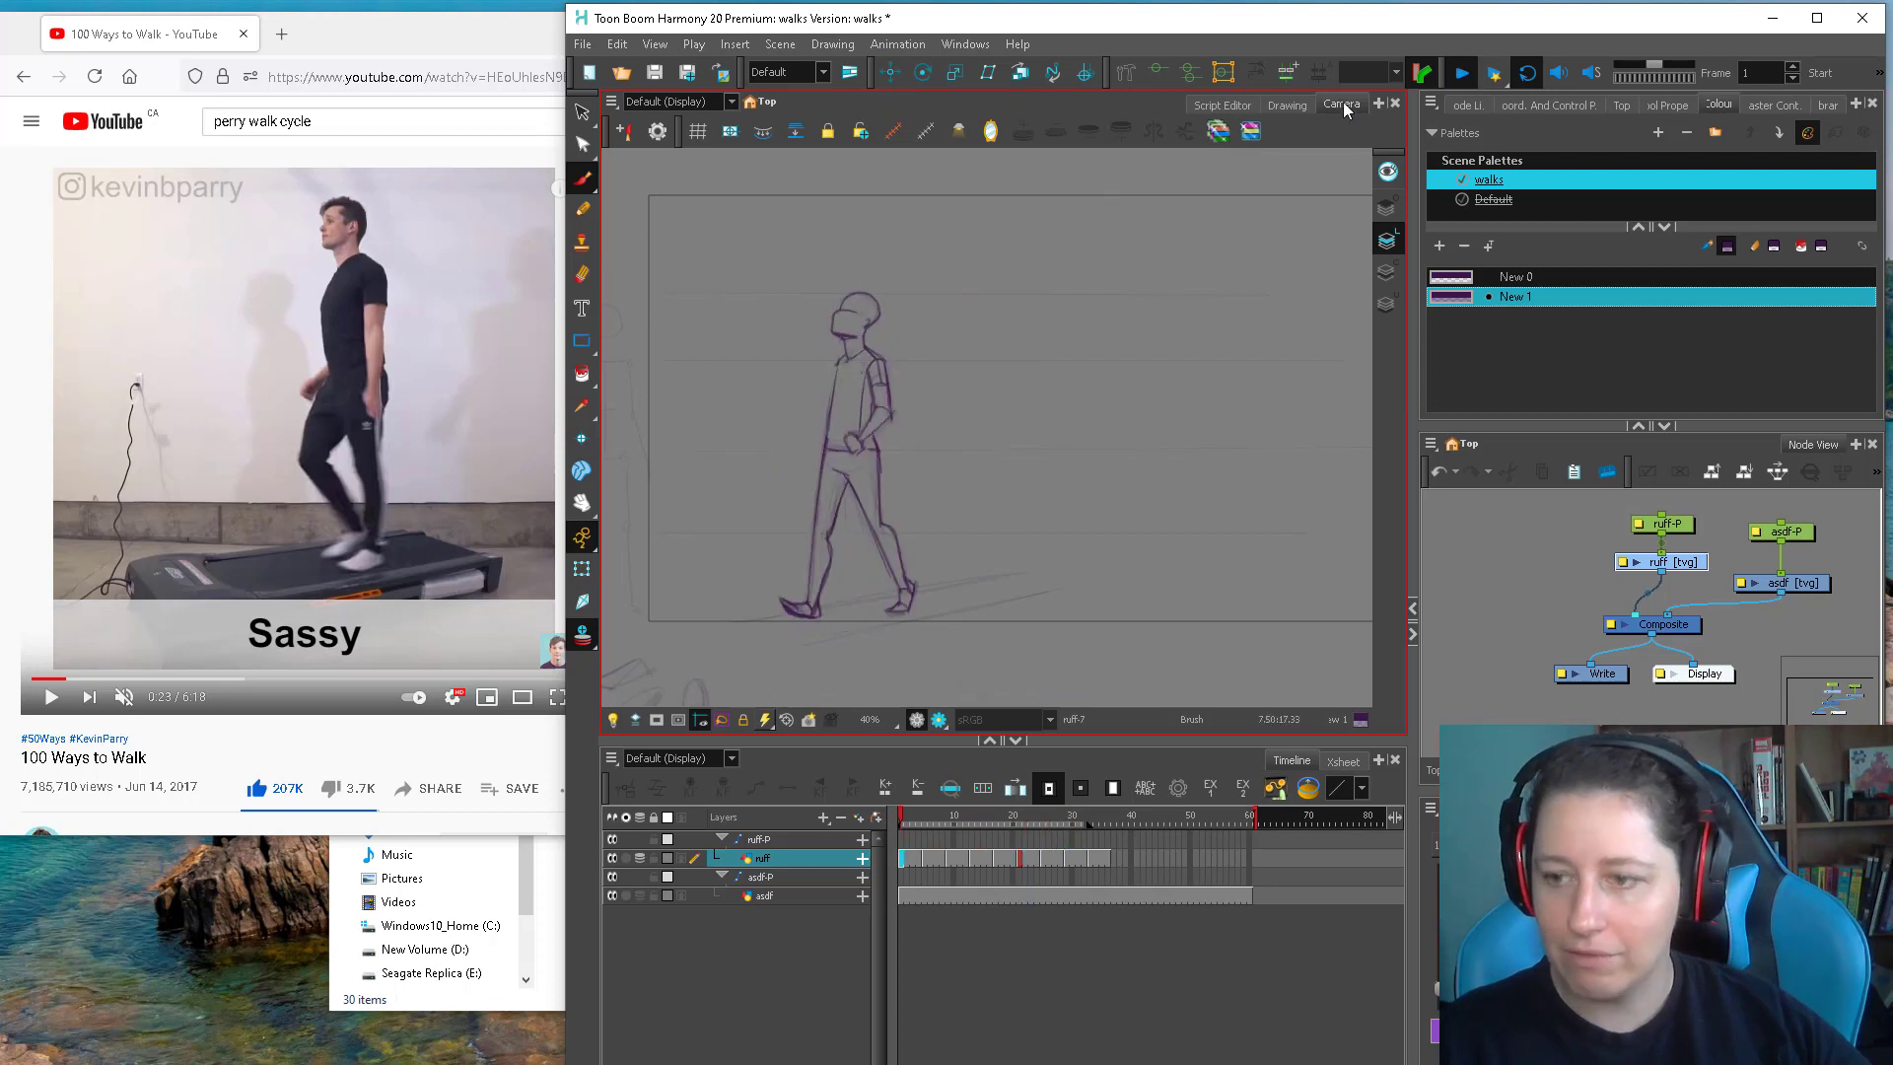
pyautogui.click(931, 822)
pyautogui.moveTo(930, 821)
pyautogui.mouseDown()
pyautogui.moveTo(959, 817)
pyautogui.moveTo(901, 817)
pyautogui.moveTo(1031, 804)
pyautogui.moveTo(1001, 807)
pyautogui.moveTo(1102, 772)
pyautogui.moveTo(909, 788)
pyautogui.mouseUp()
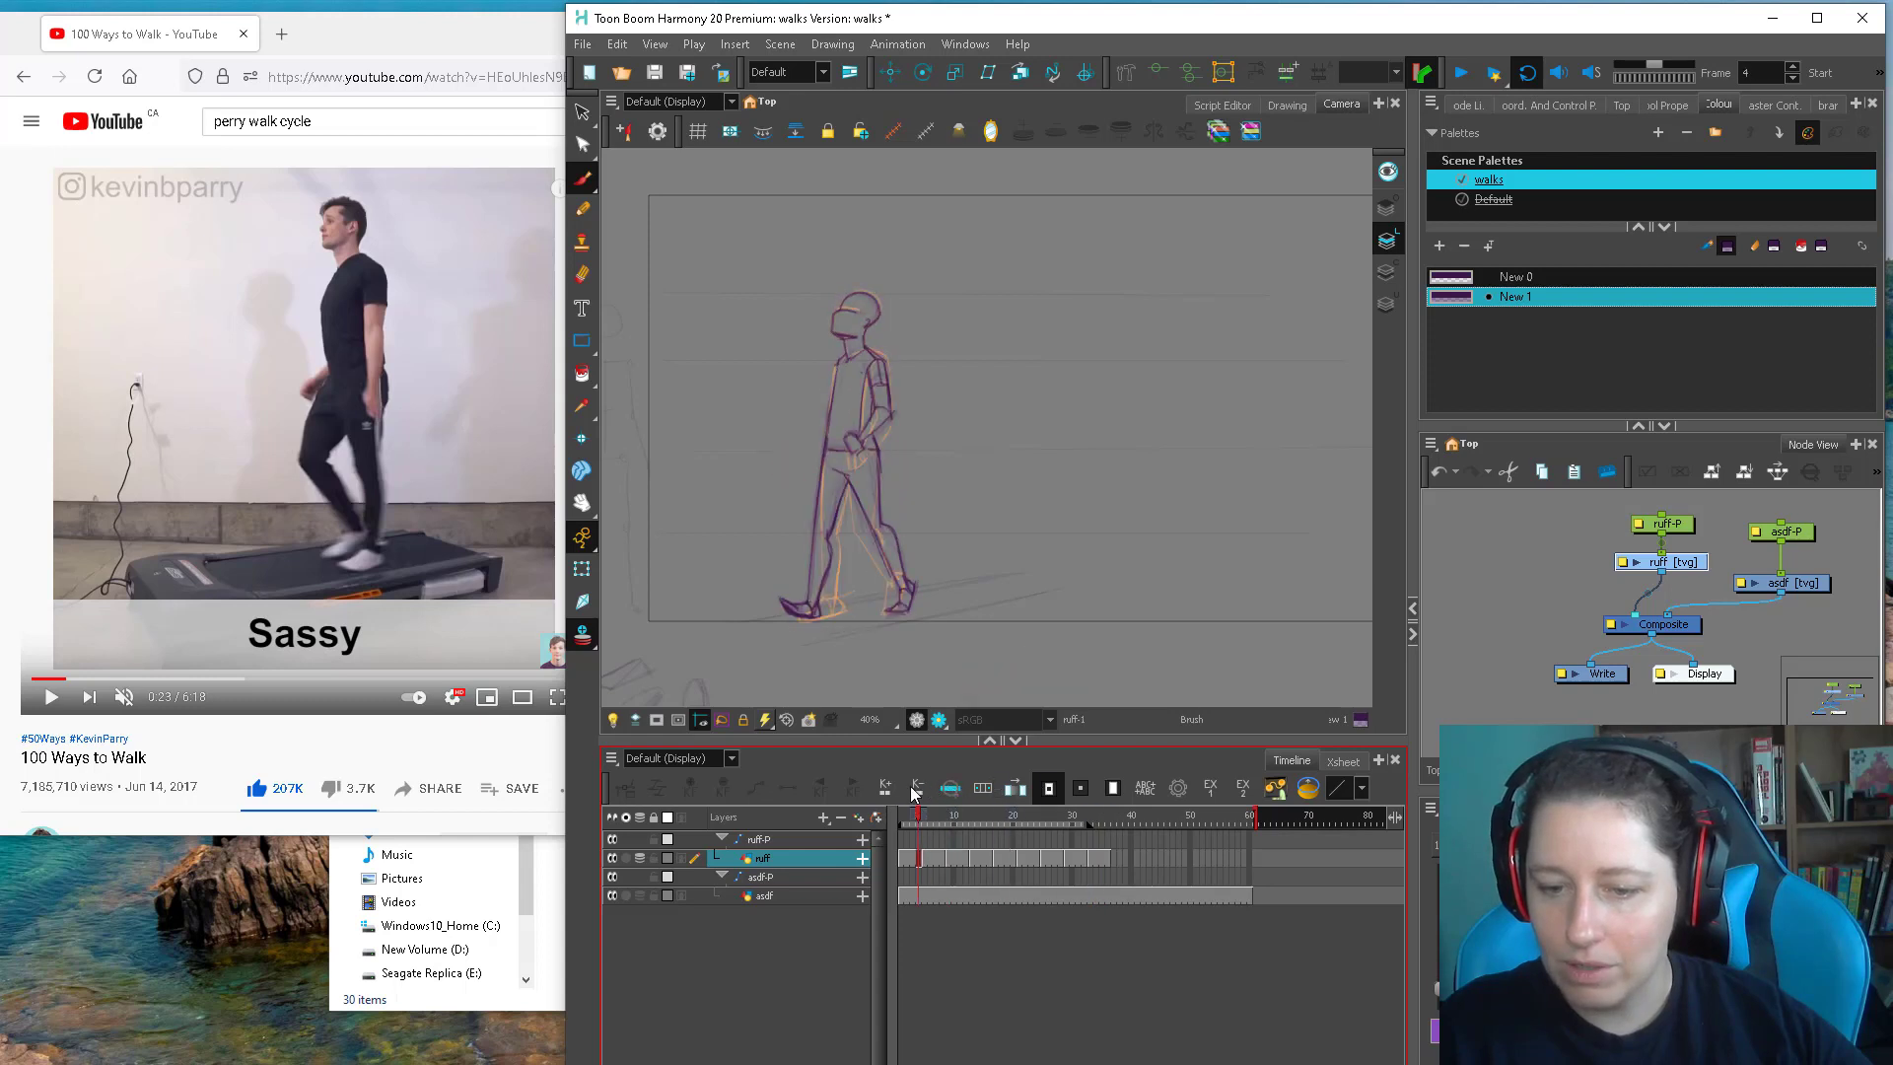
# Try out figure-eight motion paths beside the character on frame 2 and undo the sketches
pyautogui.scroll(2, 1025, 485)
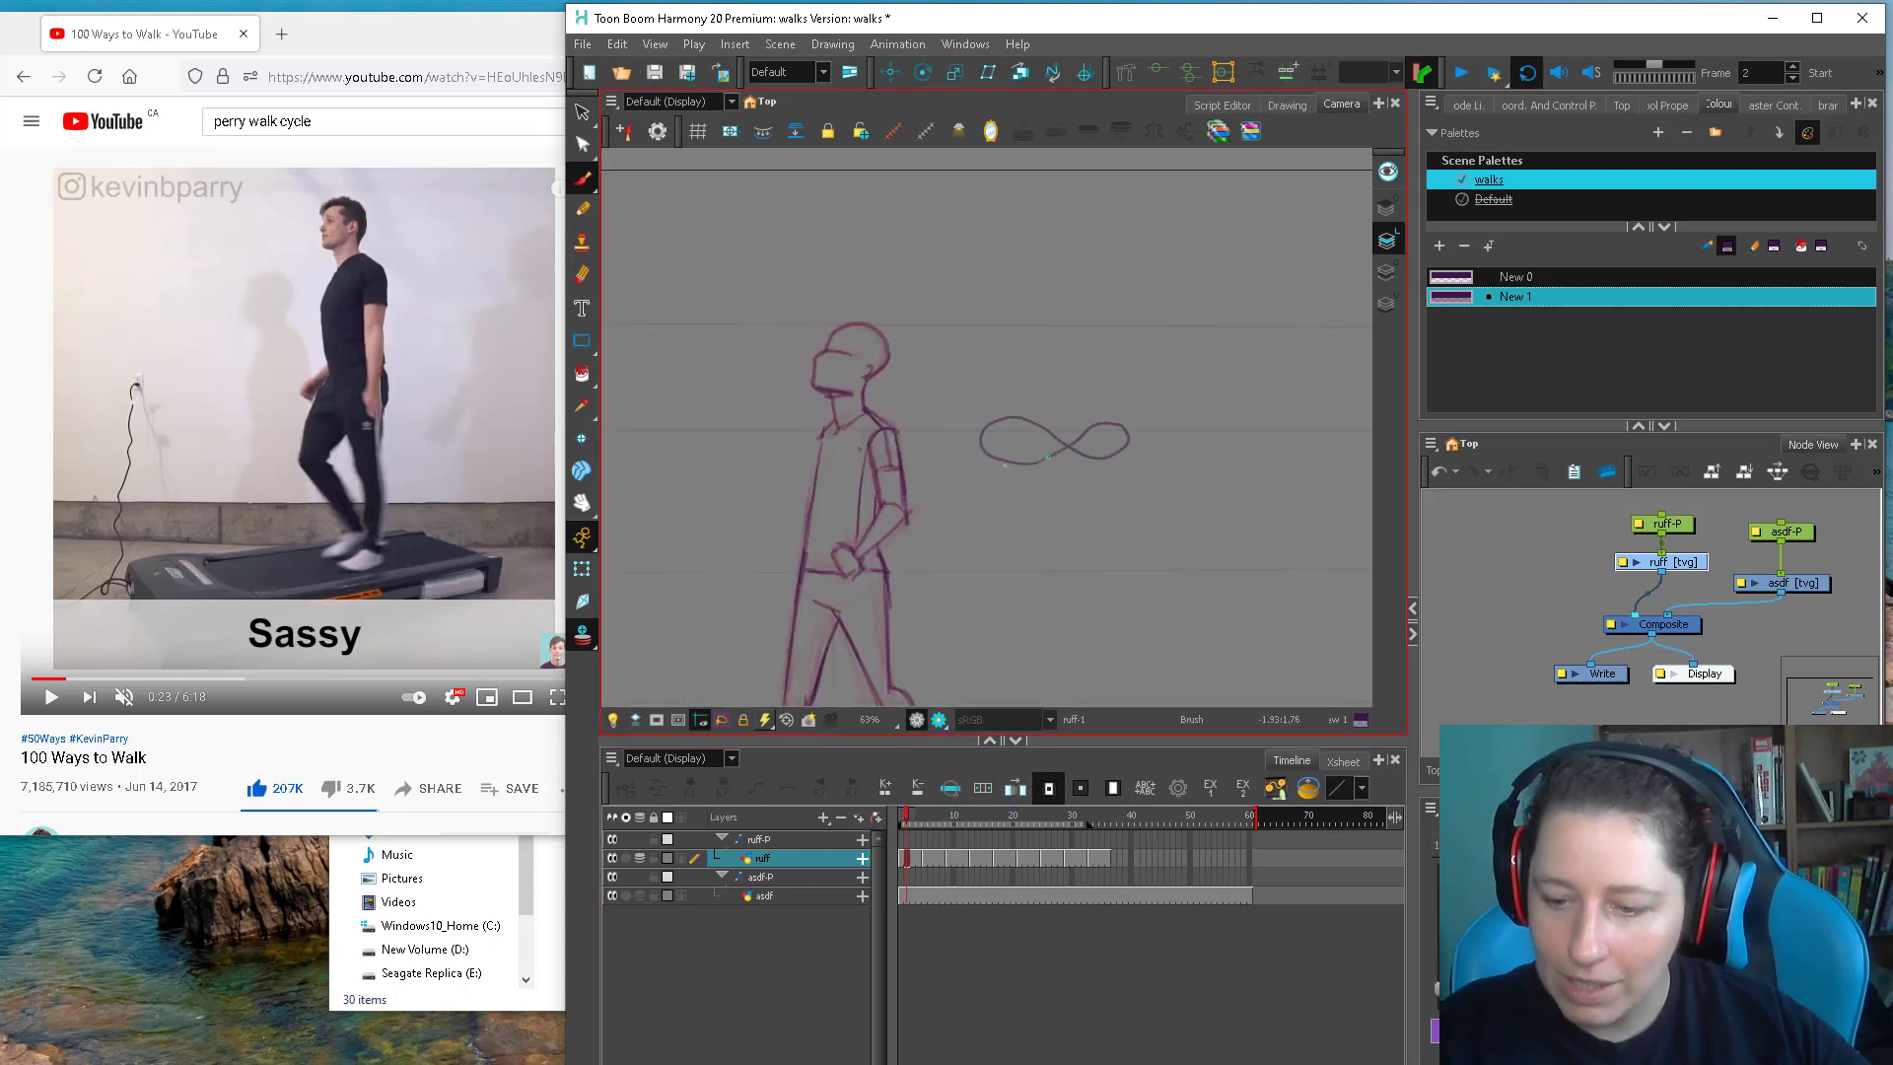
pyautogui.moveTo(1004, 465)
pyautogui.mouseDown()
pyautogui.moveTo(1105, 458)
pyautogui.moveTo(1078, 370)
pyautogui.mouseUp()
pyautogui.moveTo(1011, 496)
pyautogui.mouseDown()
pyautogui.moveTo(941, 431)
pyautogui.moveTo(1092, 473)
pyautogui.mouseUp()
pyautogui.moveTo(897, 448)
pyautogui.mouseDown()
pyautogui.moveTo(1029, 490)
pyautogui.moveTo(1096, 474)
pyautogui.mouseUp()
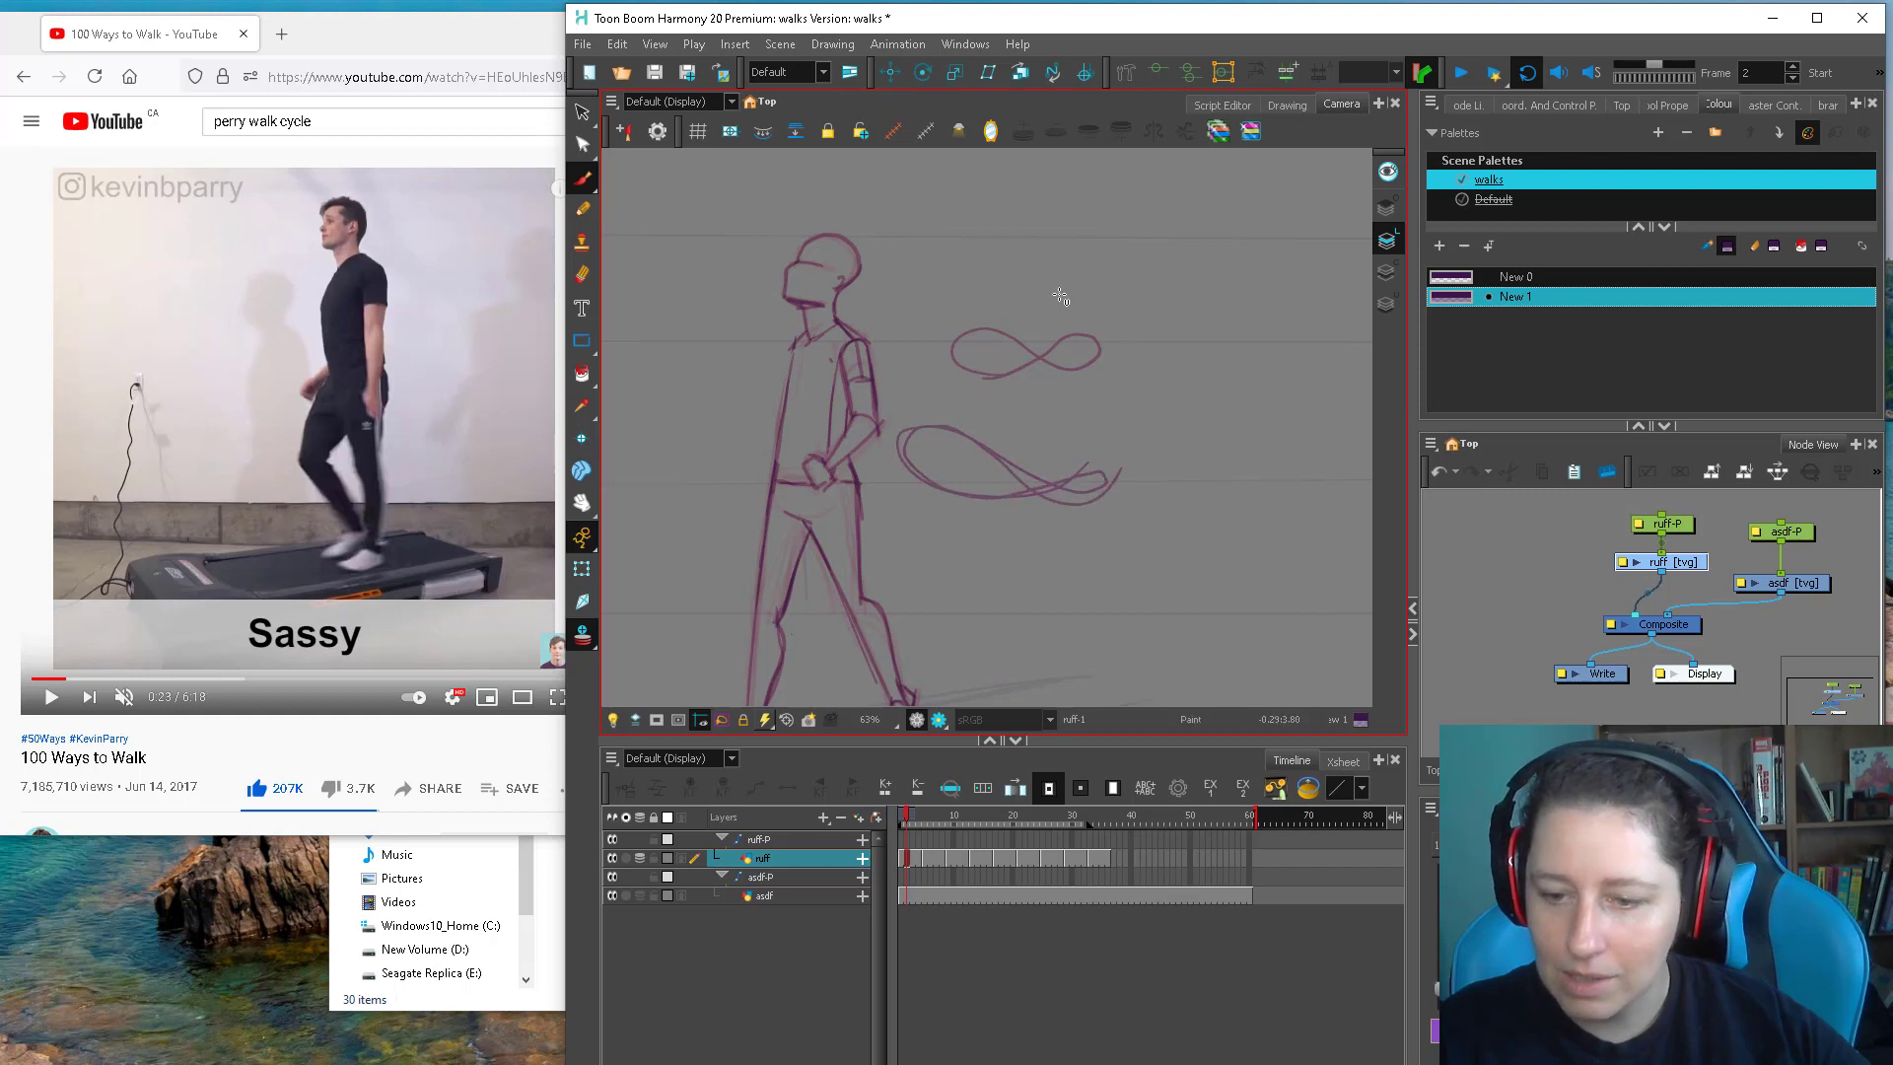
pyautogui.hotkey('ctrl', 'z')
pyautogui.hotkey('ctrl', 'z')
# Try out a looping foot-path shape beside the character's feet on frame 2 and undo it
pyautogui.moveTo(1058, 289); pyautogui.dragTo(1056, 194)
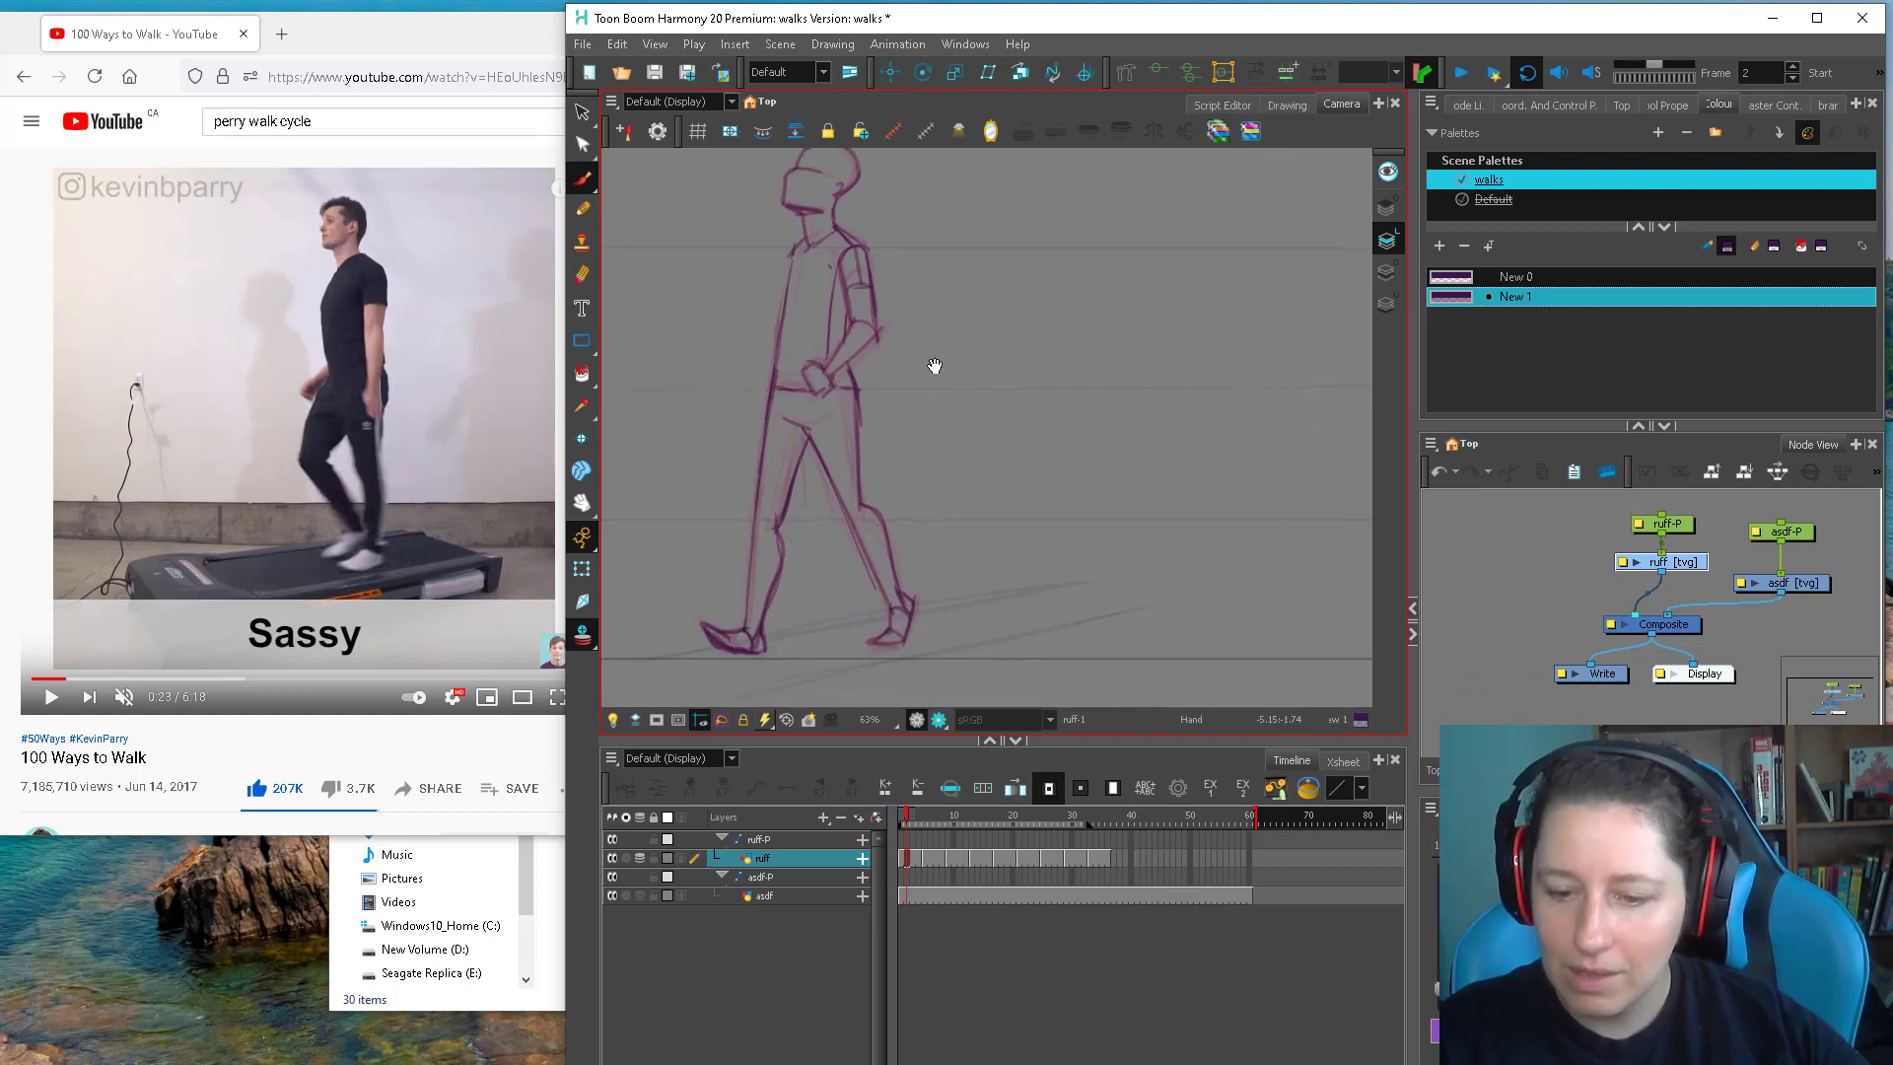
pyautogui.moveTo(934, 366); pyautogui.dragTo(925, 316)
pyautogui.moveTo(996, 582); pyautogui.dragTo(1152, 509)
pyautogui.moveTo(1117, 509)
pyautogui.mouseDown()
pyautogui.moveTo(1038, 547)
pyautogui.moveTo(987, 539)
pyautogui.moveTo(984, 572)
pyautogui.moveTo(1096, 565)
pyautogui.moveTo(1157, 524)
pyautogui.moveTo(1112, 510)
pyautogui.mouseUp()
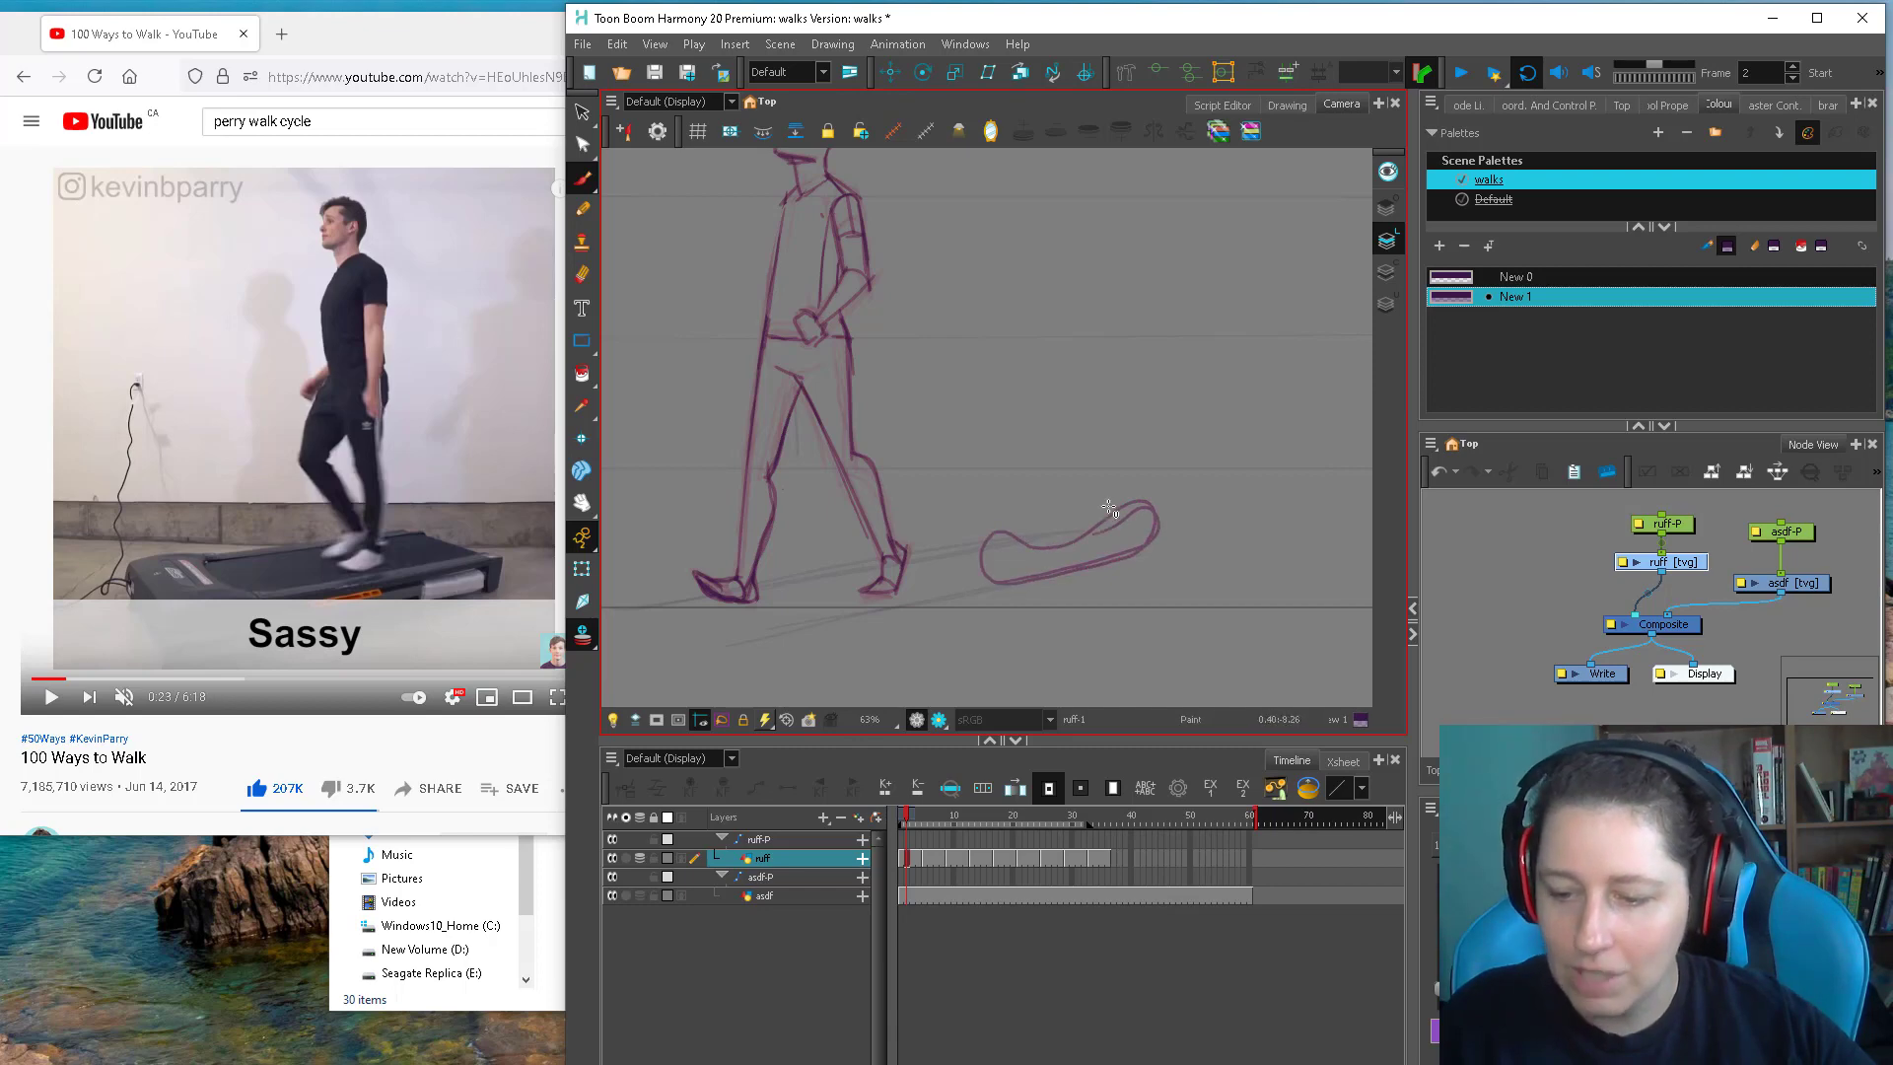
pyautogui.hotkey('ctrl', 'z')
# Maximize the Harmony window, enlarge the camera view and fit the whole walking figure in it
pyautogui.click(1817, 18)
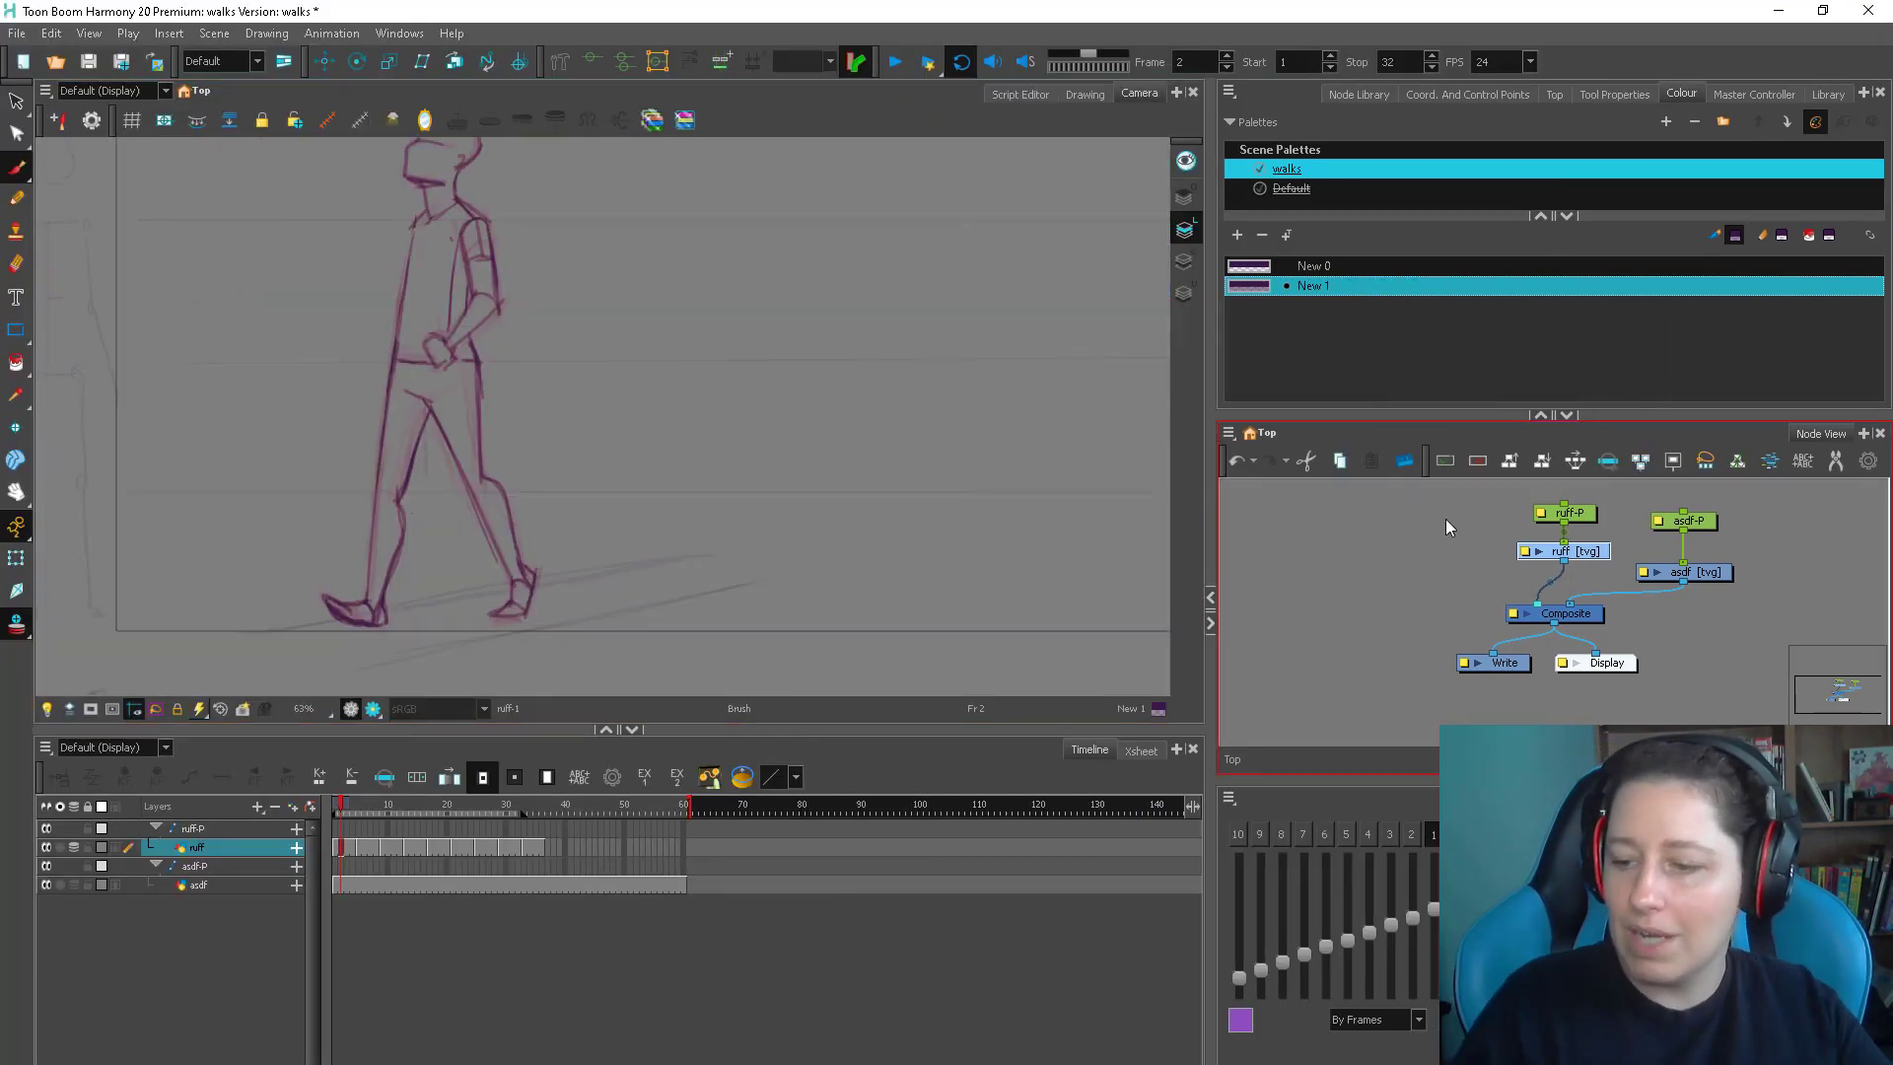
pyautogui.click(1445, 519)
pyautogui.press('2')
pyautogui.moveTo(654, 409); pyautogui.dragTo(749, 496)
pyautogui.moveTo(639, 727); pyautogui.dragTo(639, 778)
# Play the looping walk cycle and scrub across frames 1 to 32 to check the motion
pyautogui.click(895, 65)
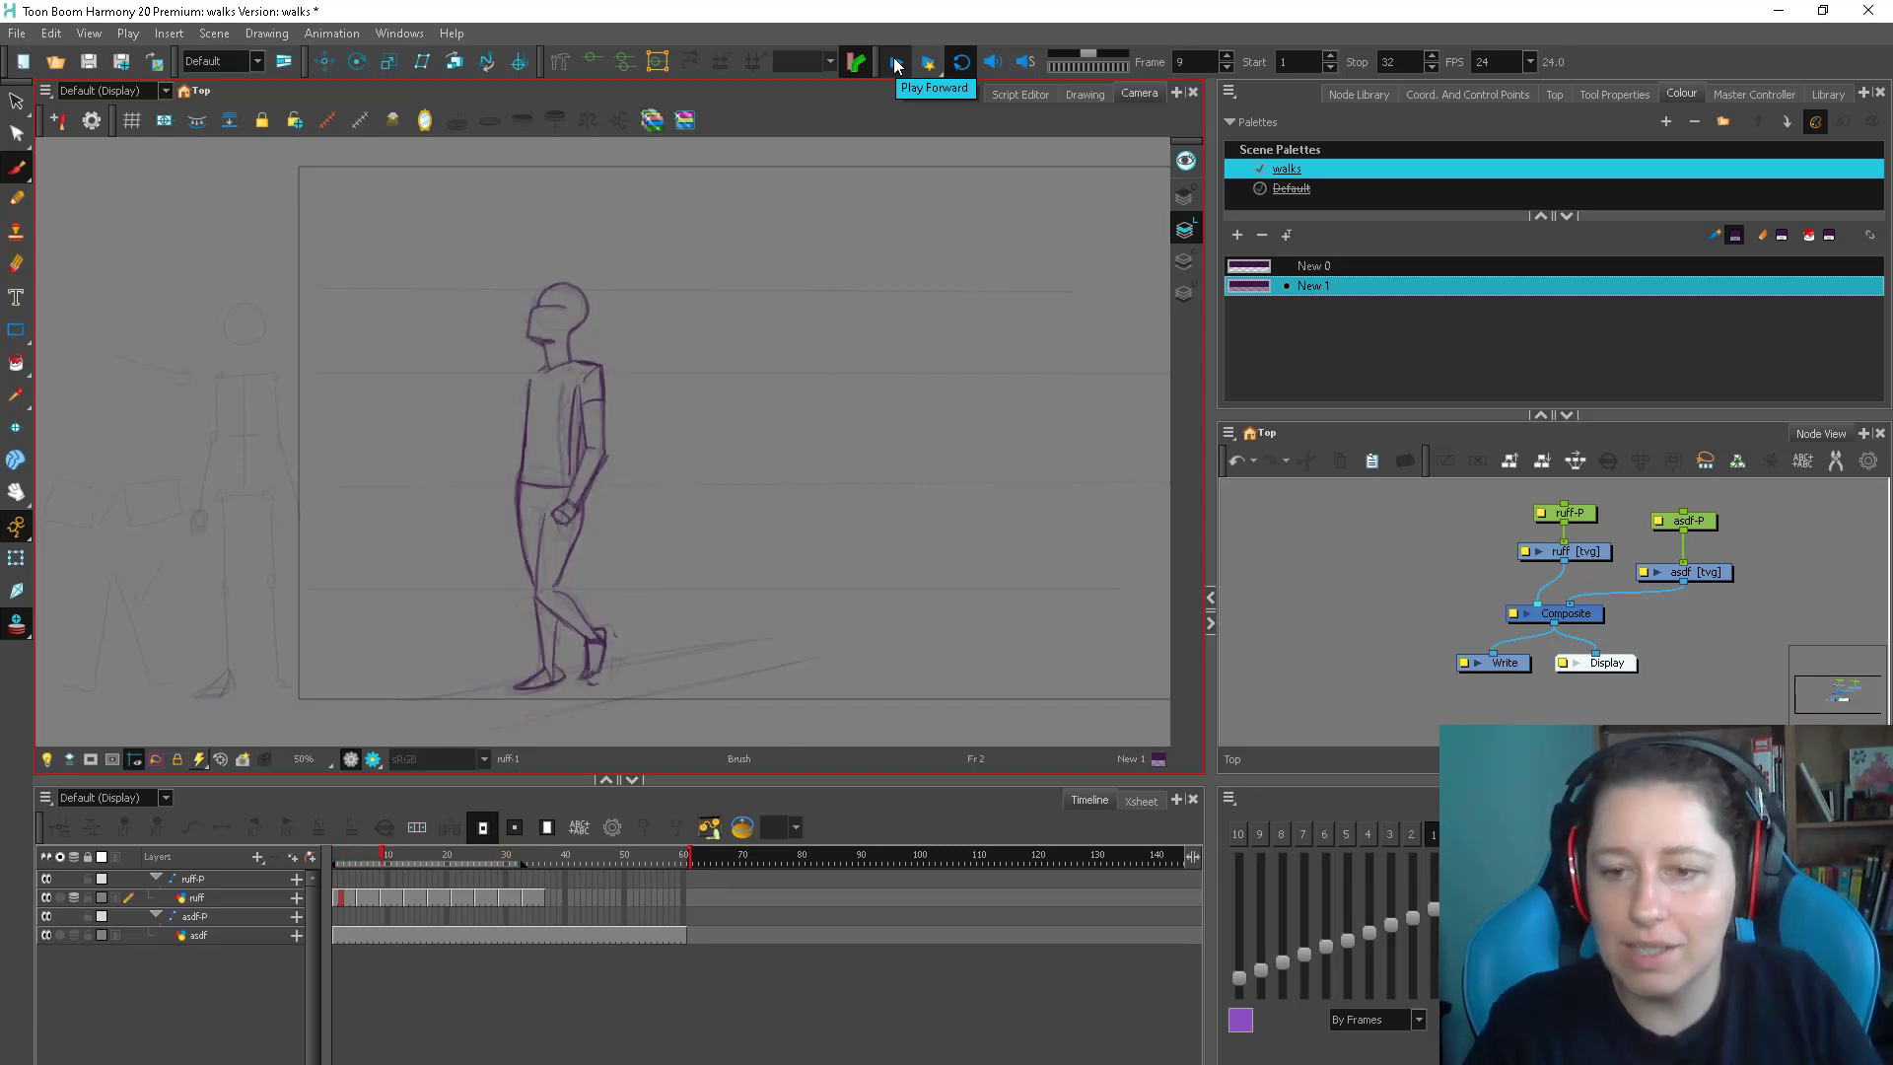
pyautogui.click(897, 66)
pyautogui.moveTo(340, 856); pyautogui.dragTo(513, 846)
pyautogui.click(897, 63)
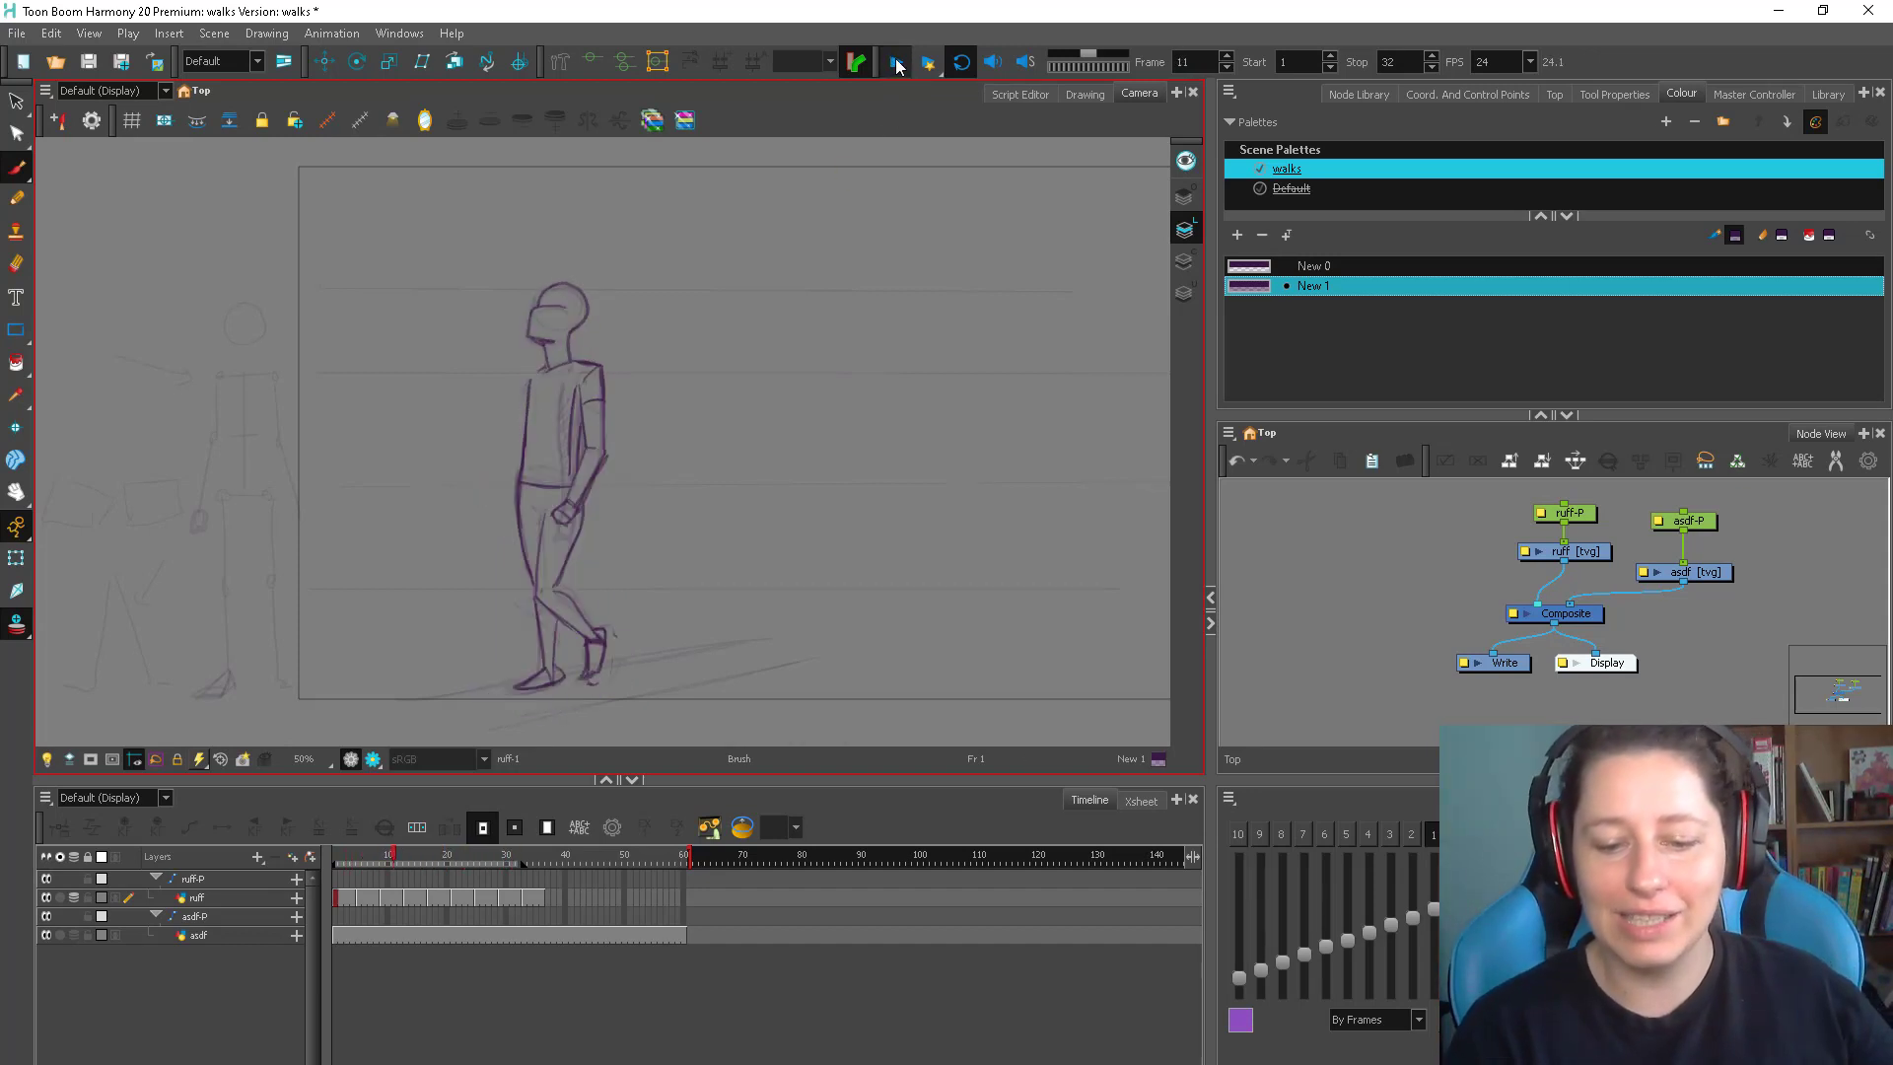
pyautogui.click(897, 65)
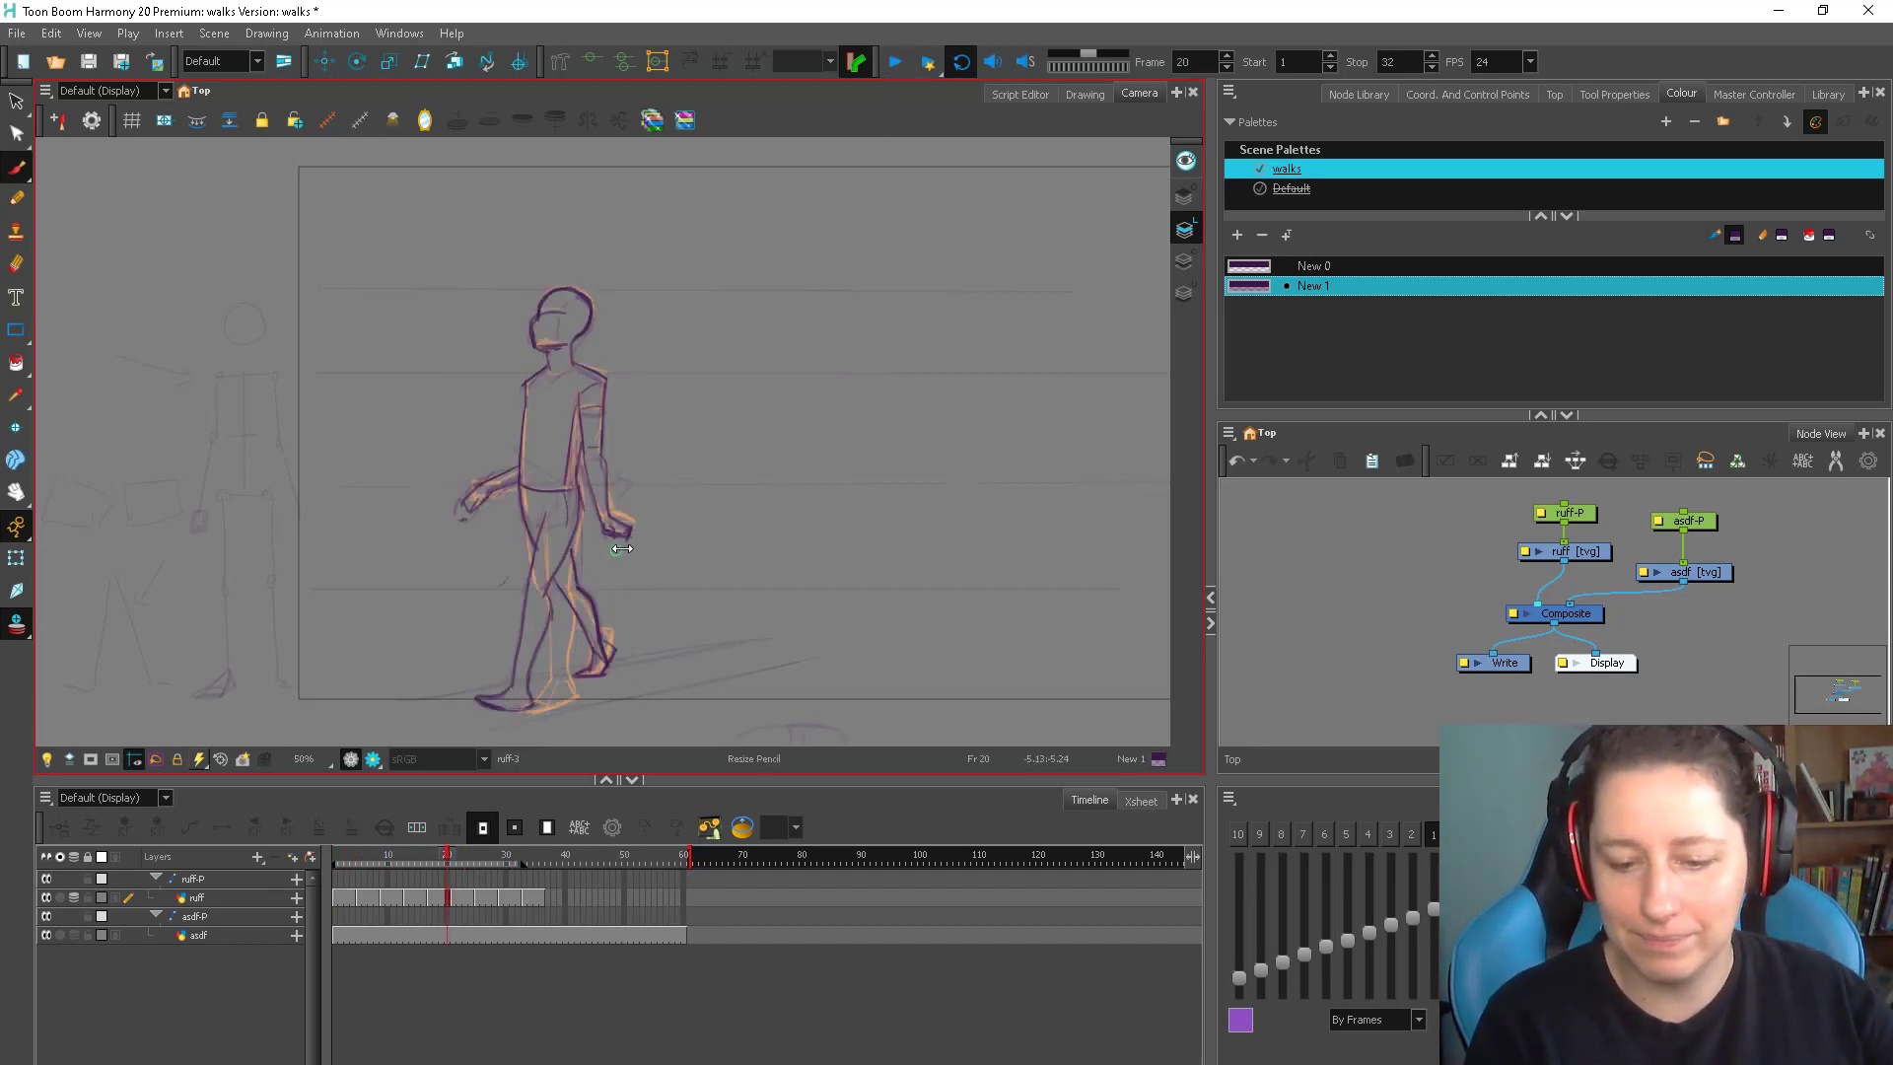
# Draw a curved tail swinging from the hips on the poses from frame 5 to frame 13, flipping between neighbouring frames
pyautogui.moveTo(342, 859)
pyautogui.mouseDown()
pyautogui.moveTo(541, 854)
pyautogui.moveTo(456, 854)
pyautogui.moveTo(507, 854)
pyautogui.mouseUp()
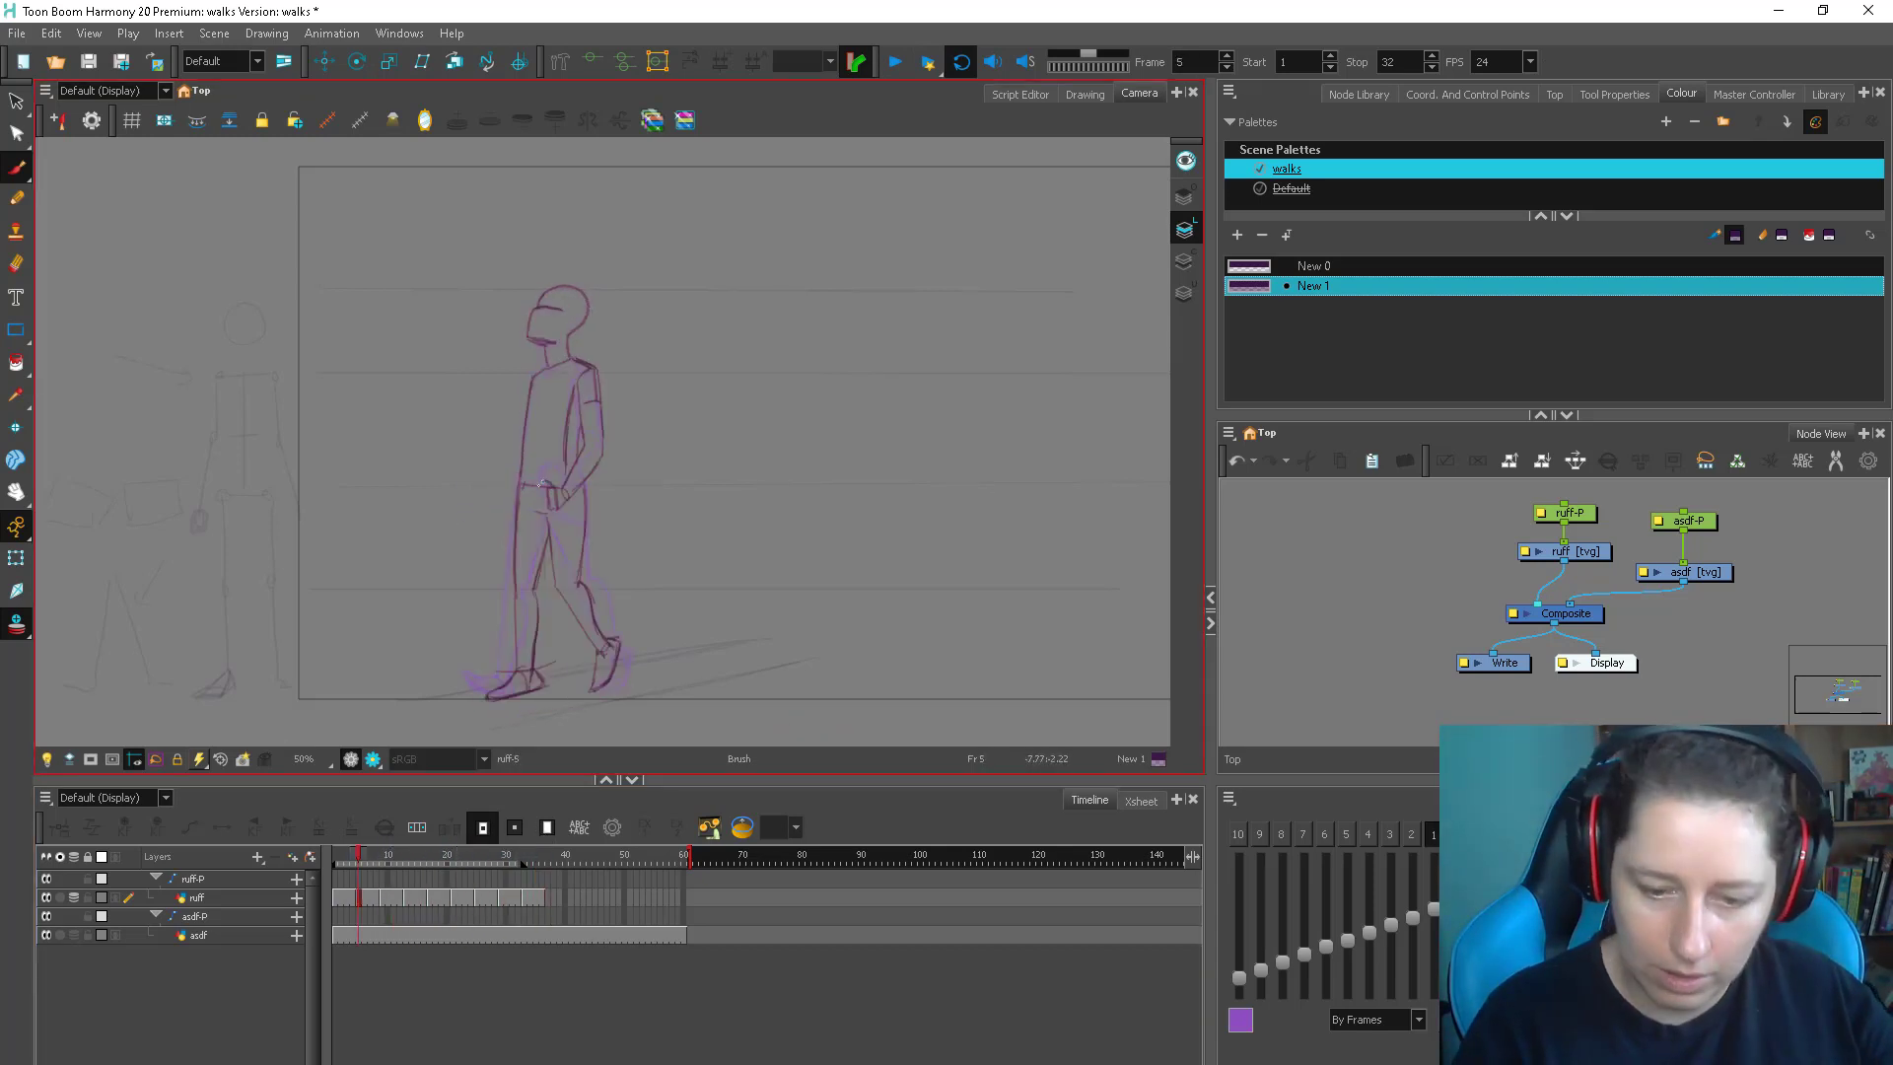
pyautogui.press(',')
pyautogui.press('.')
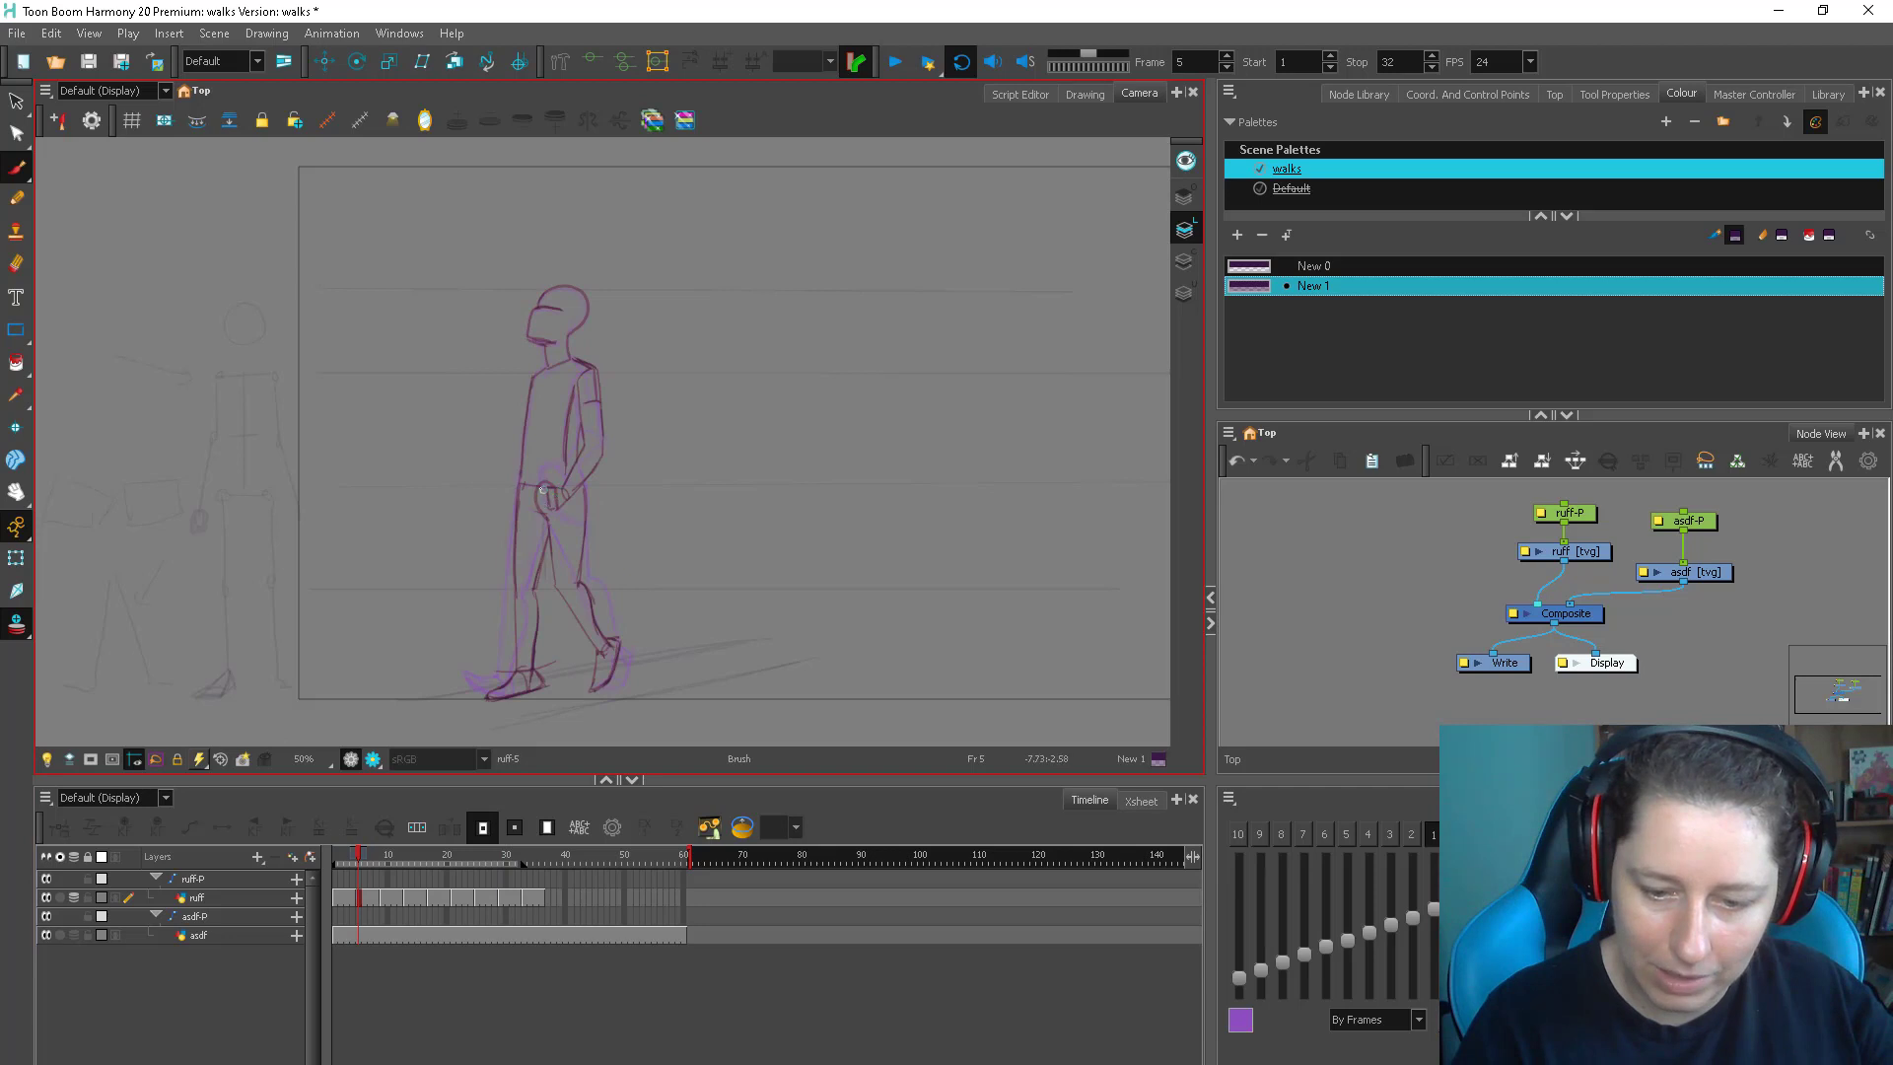
pyautogui.press(',')
pyautogui.press('.')
pyautogui.press('.')
pyautogui.press('.')
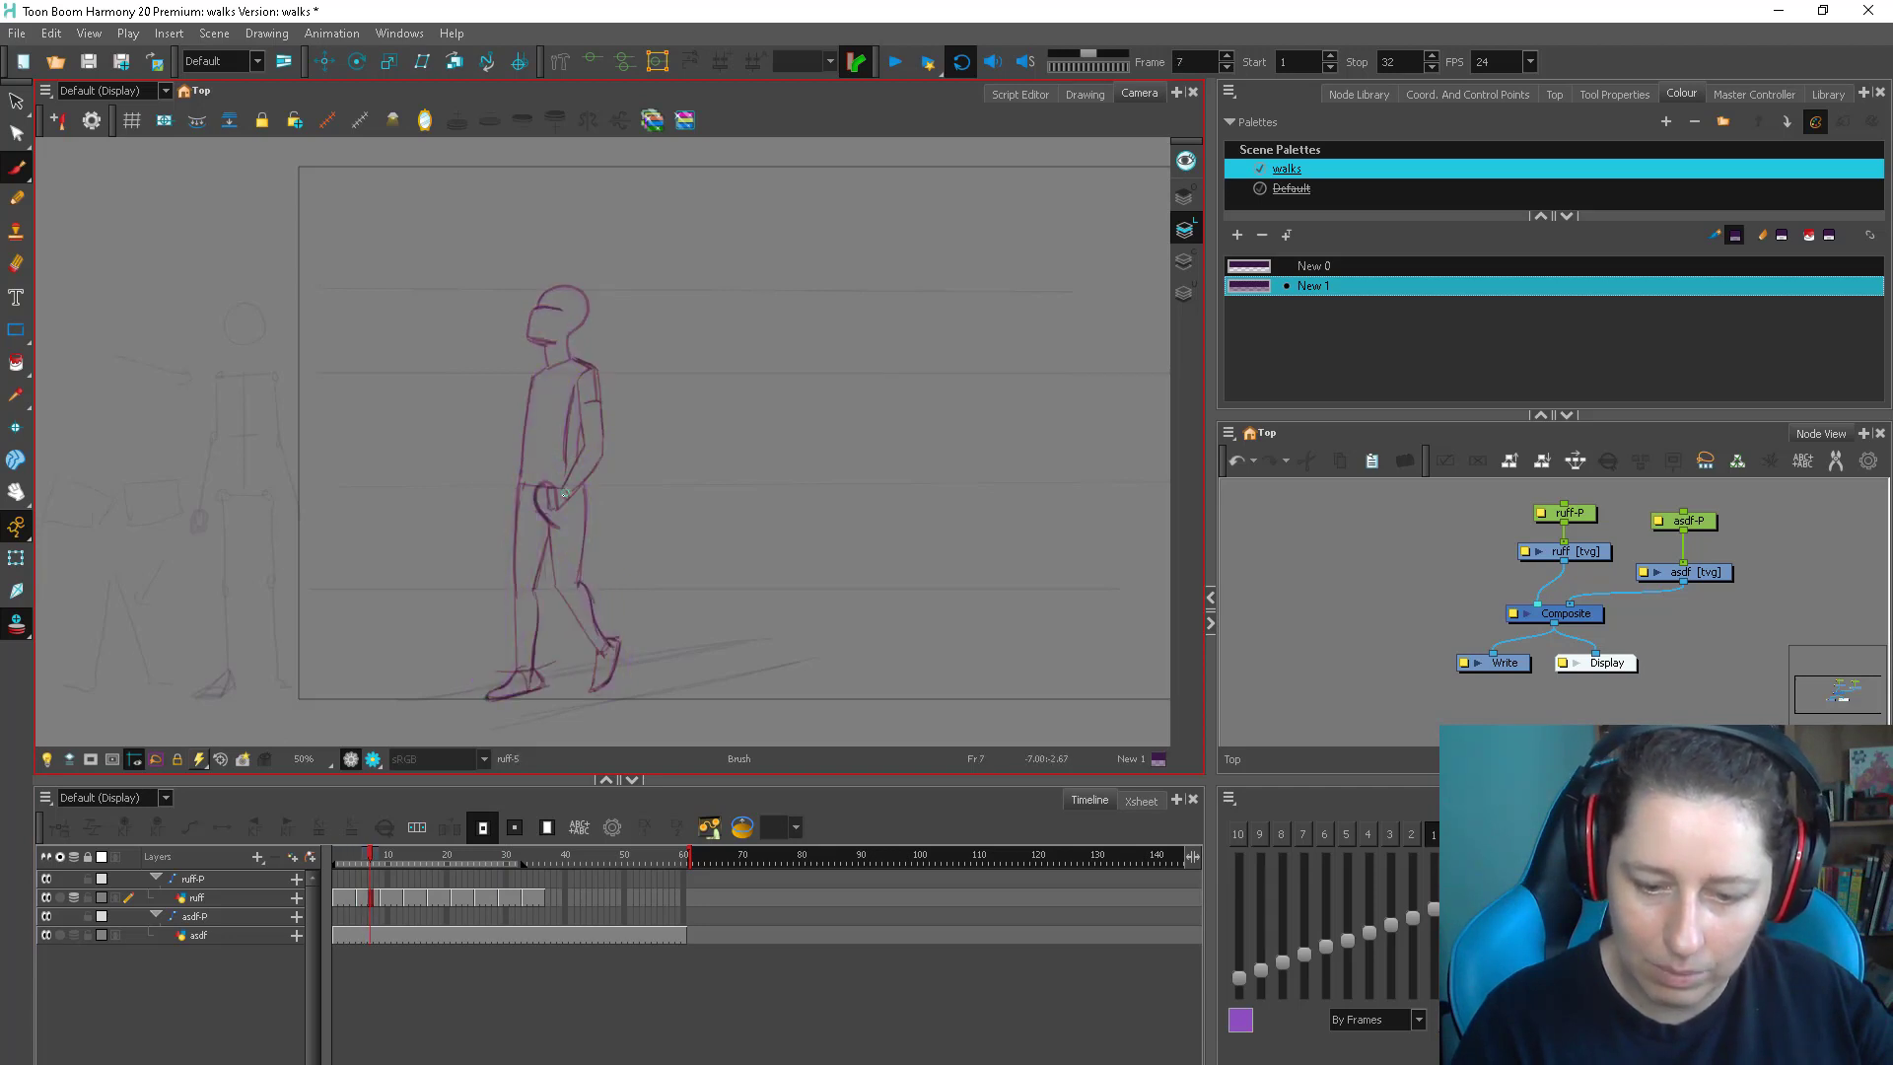
pyautogui.press('.')
pyautogui.press('.')
pyautogui.press('.')
pyautogui.press('.')
pyautogui.press('.')
pyautogui.press('.')
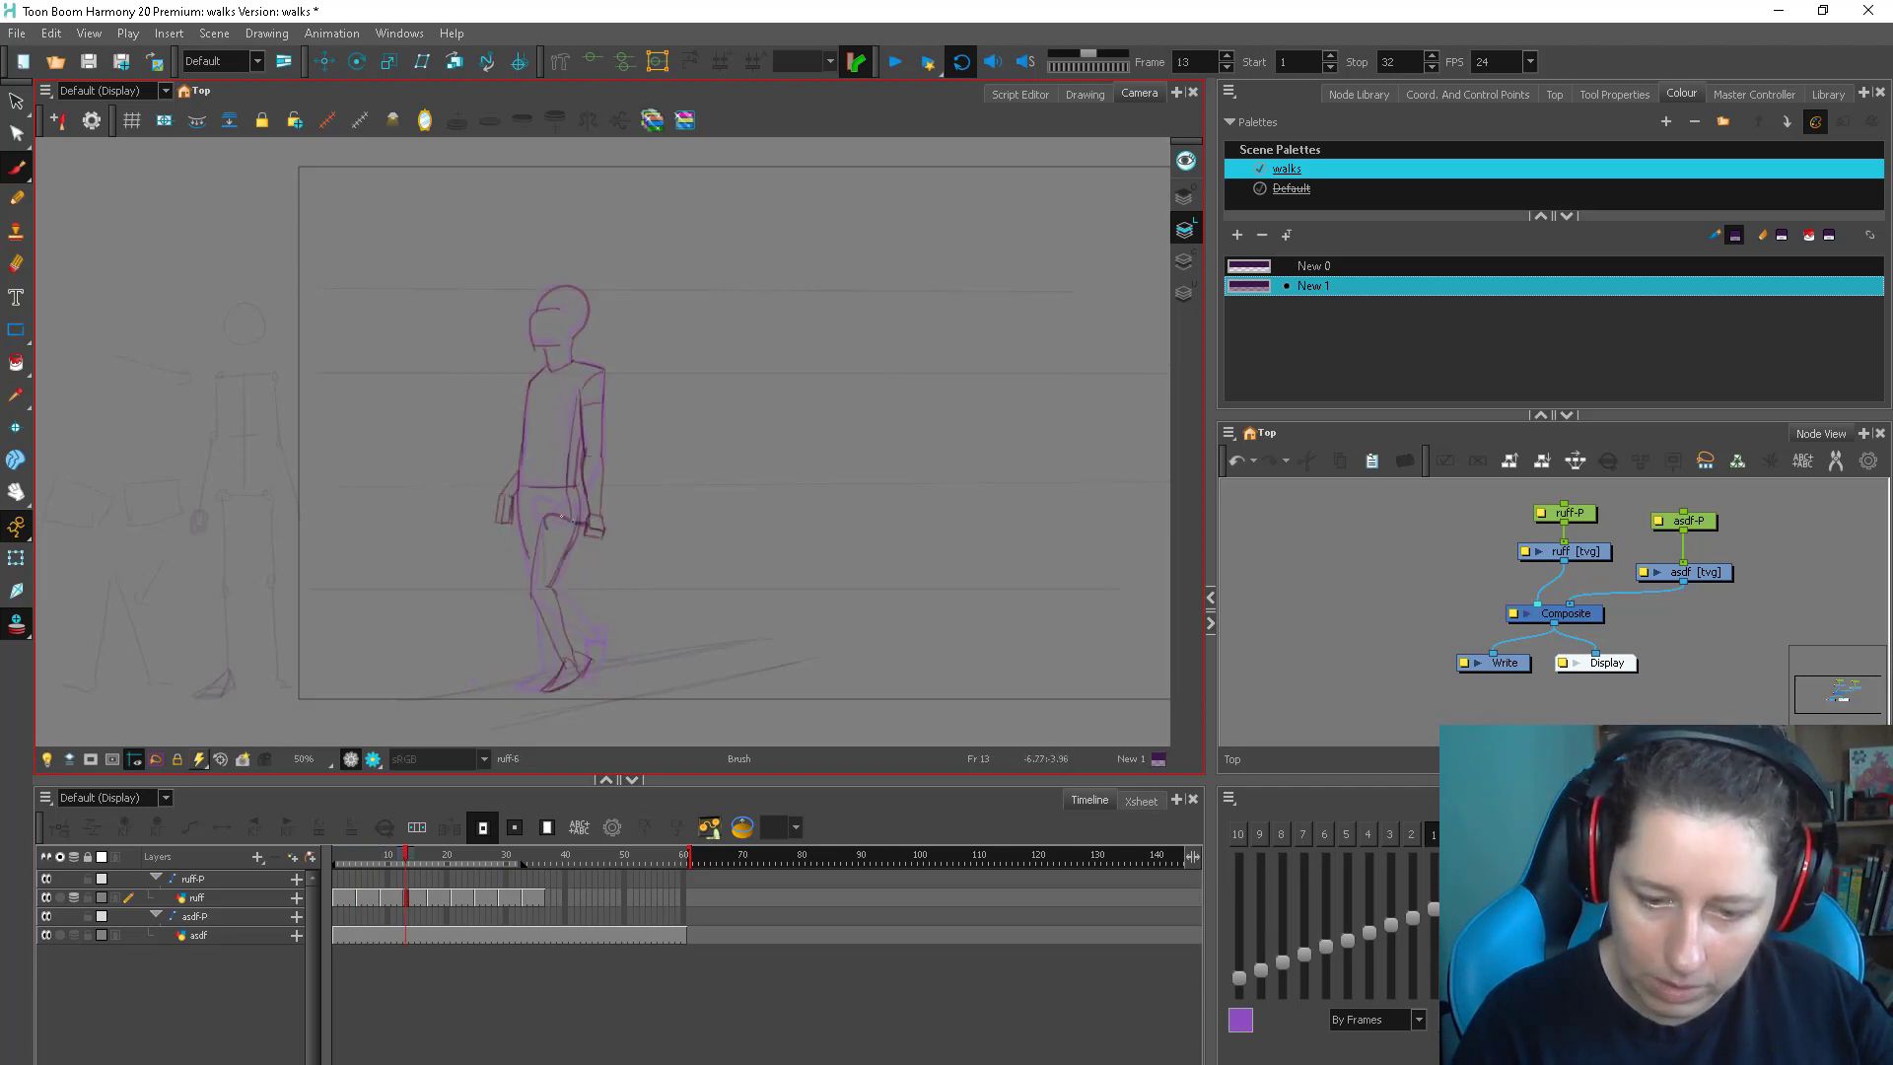
# Continue the swinging hip tail on the remaining poses after frame 13, stepping through to frame 28
pyautogui.press('.')
pyautogui.press('.')
pyautogui.press('.')
pyautogui.press('.')
pyautogui.press('.')
pyautogui.press('.')
pyautogui.press('.')
pyautogui.press('.')
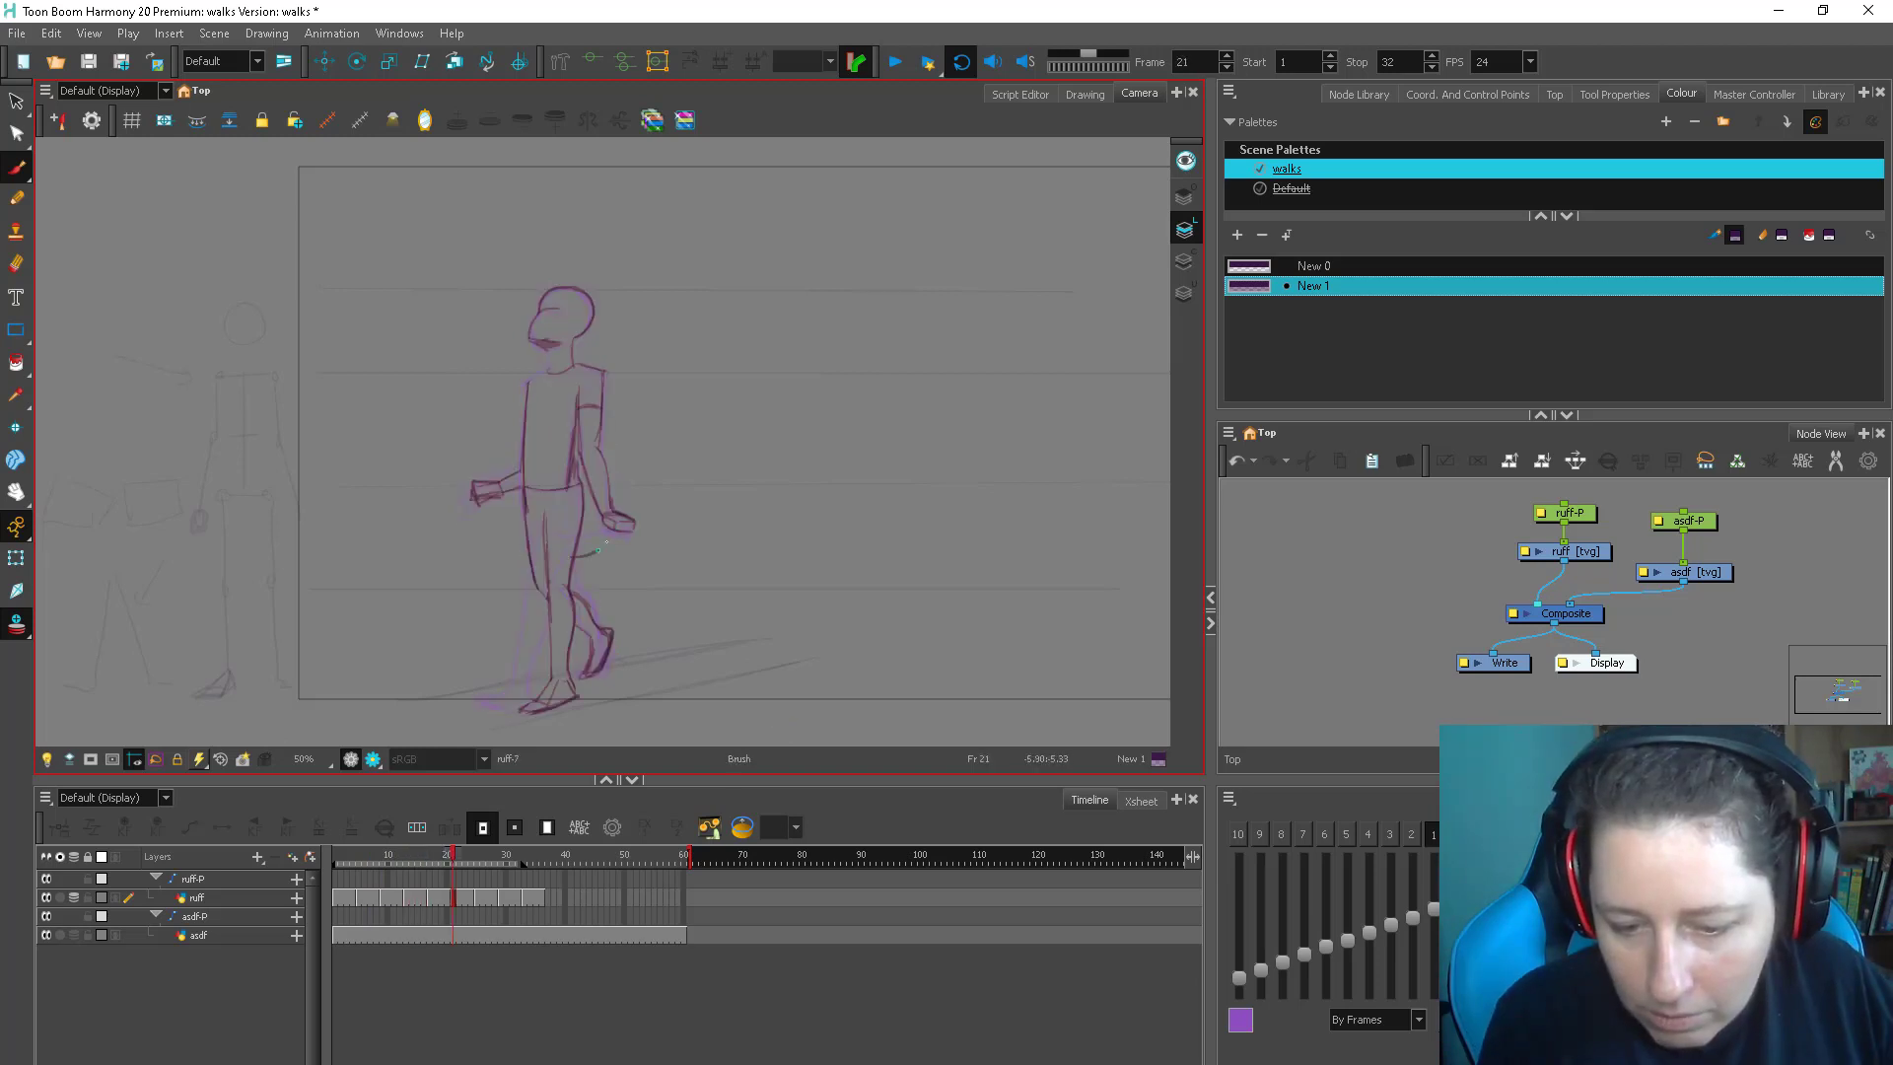
pyautogui.press('.')
pyautogui.press('.')
pyautogui.press('.')
pyautogui.press('.')
pyautogui.press('.')
pyautogui.press('.')
pyautogui.press('.')
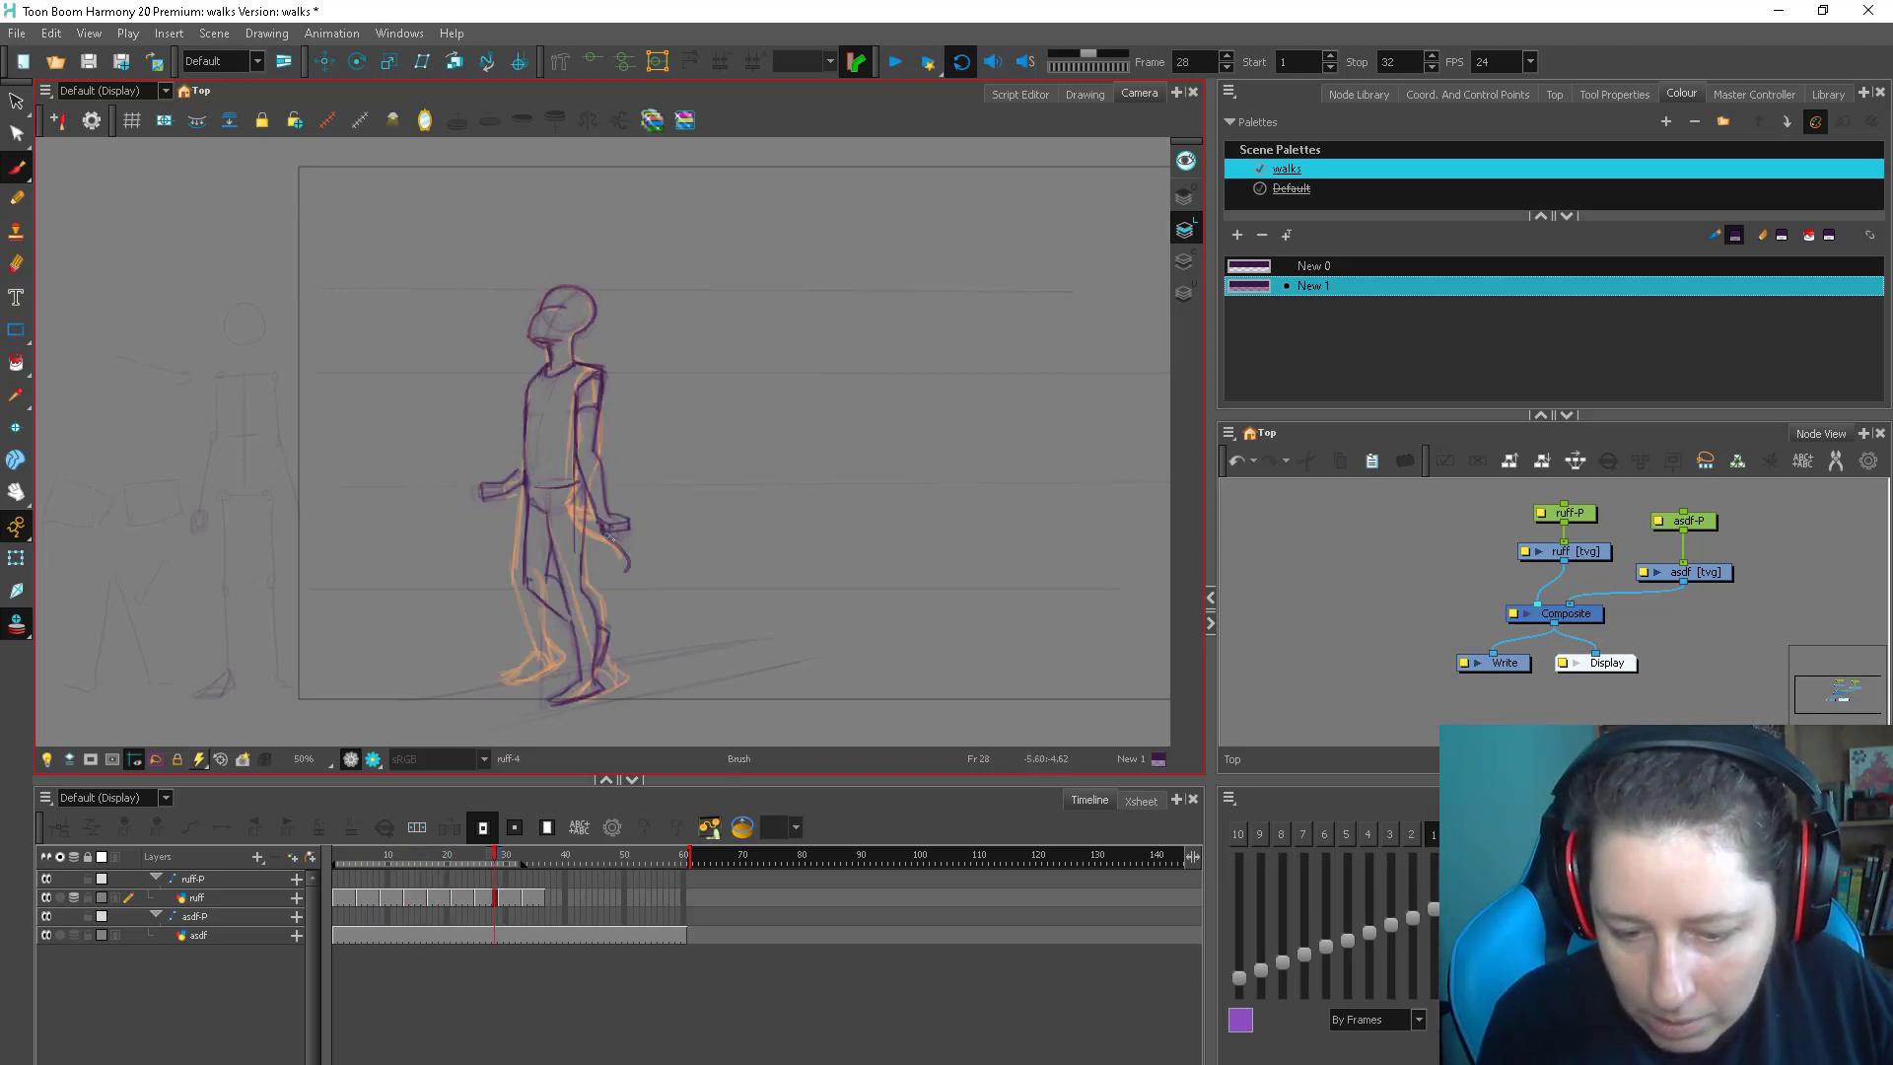
# Play the loop to check the tail, redraw its curve on frame 13 and play the loop again
pyautogui.click(894, 62)
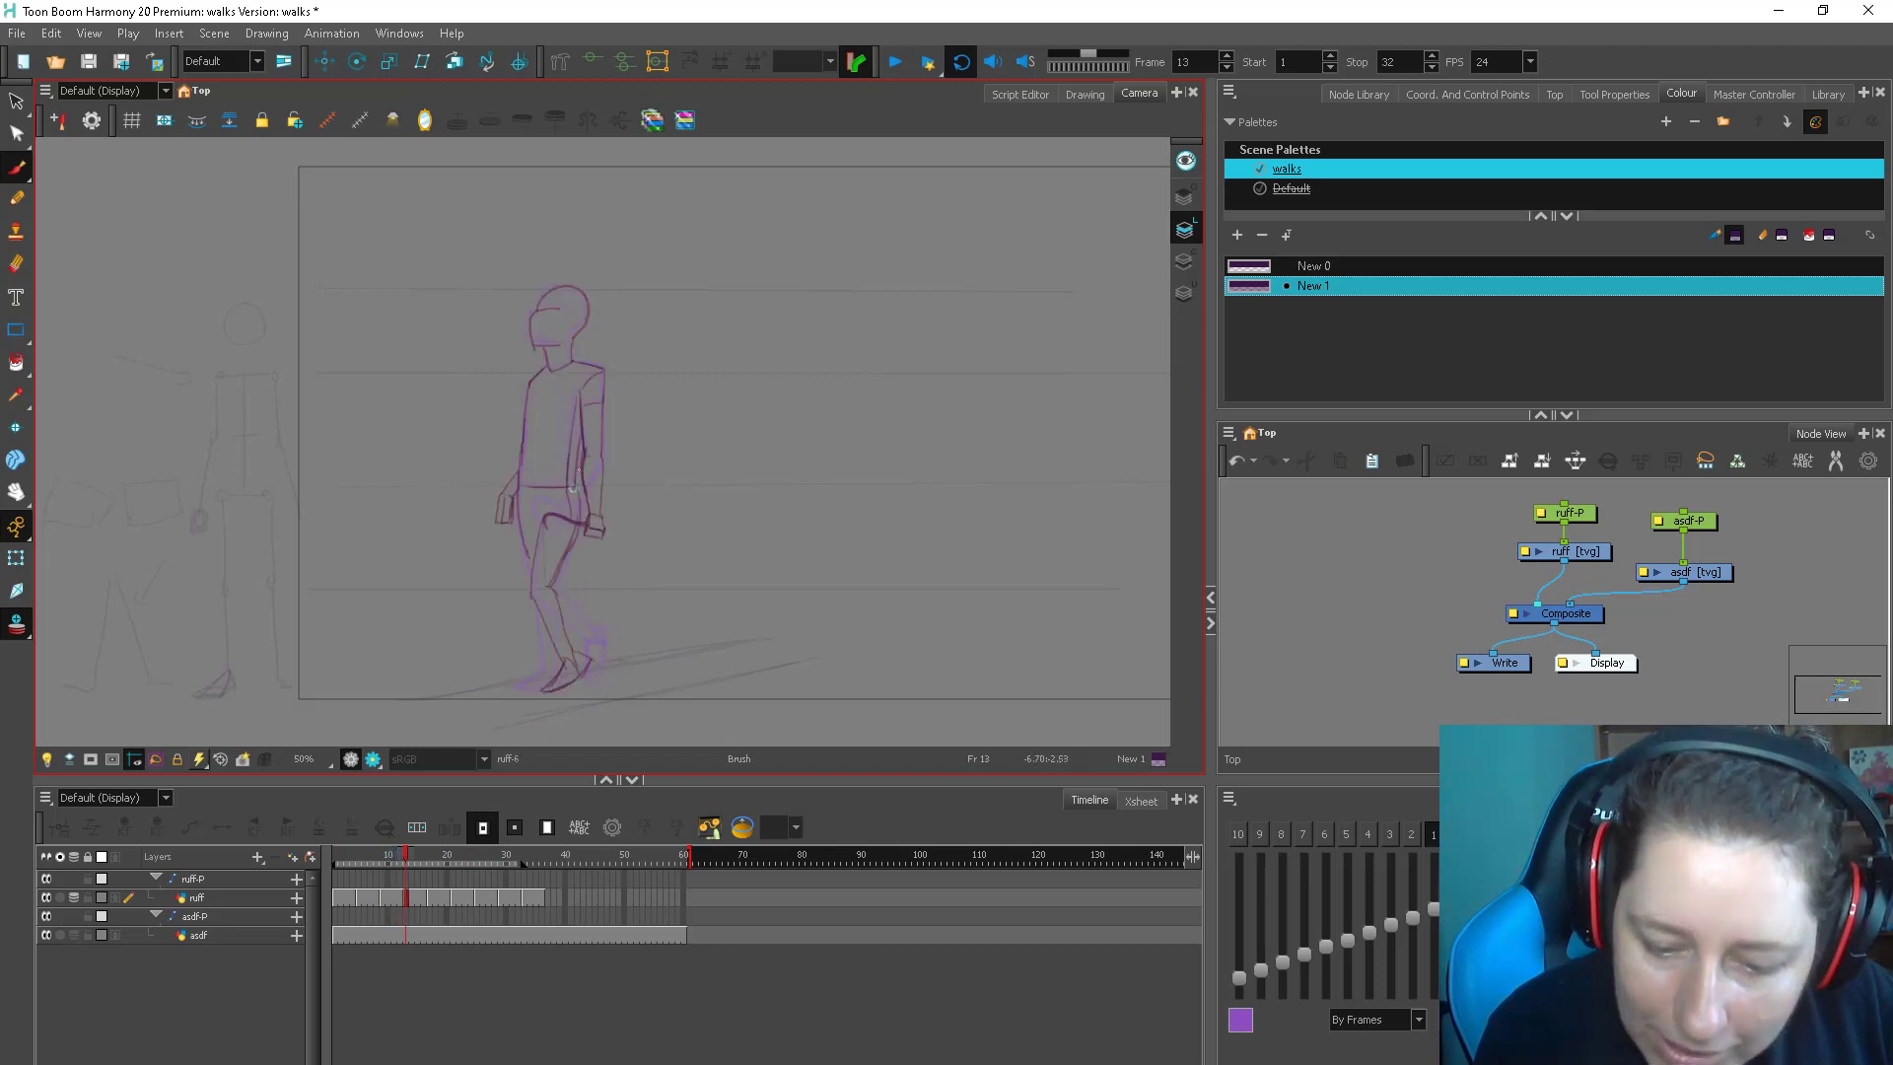
pyautogui.hotkey('alt', 'e')
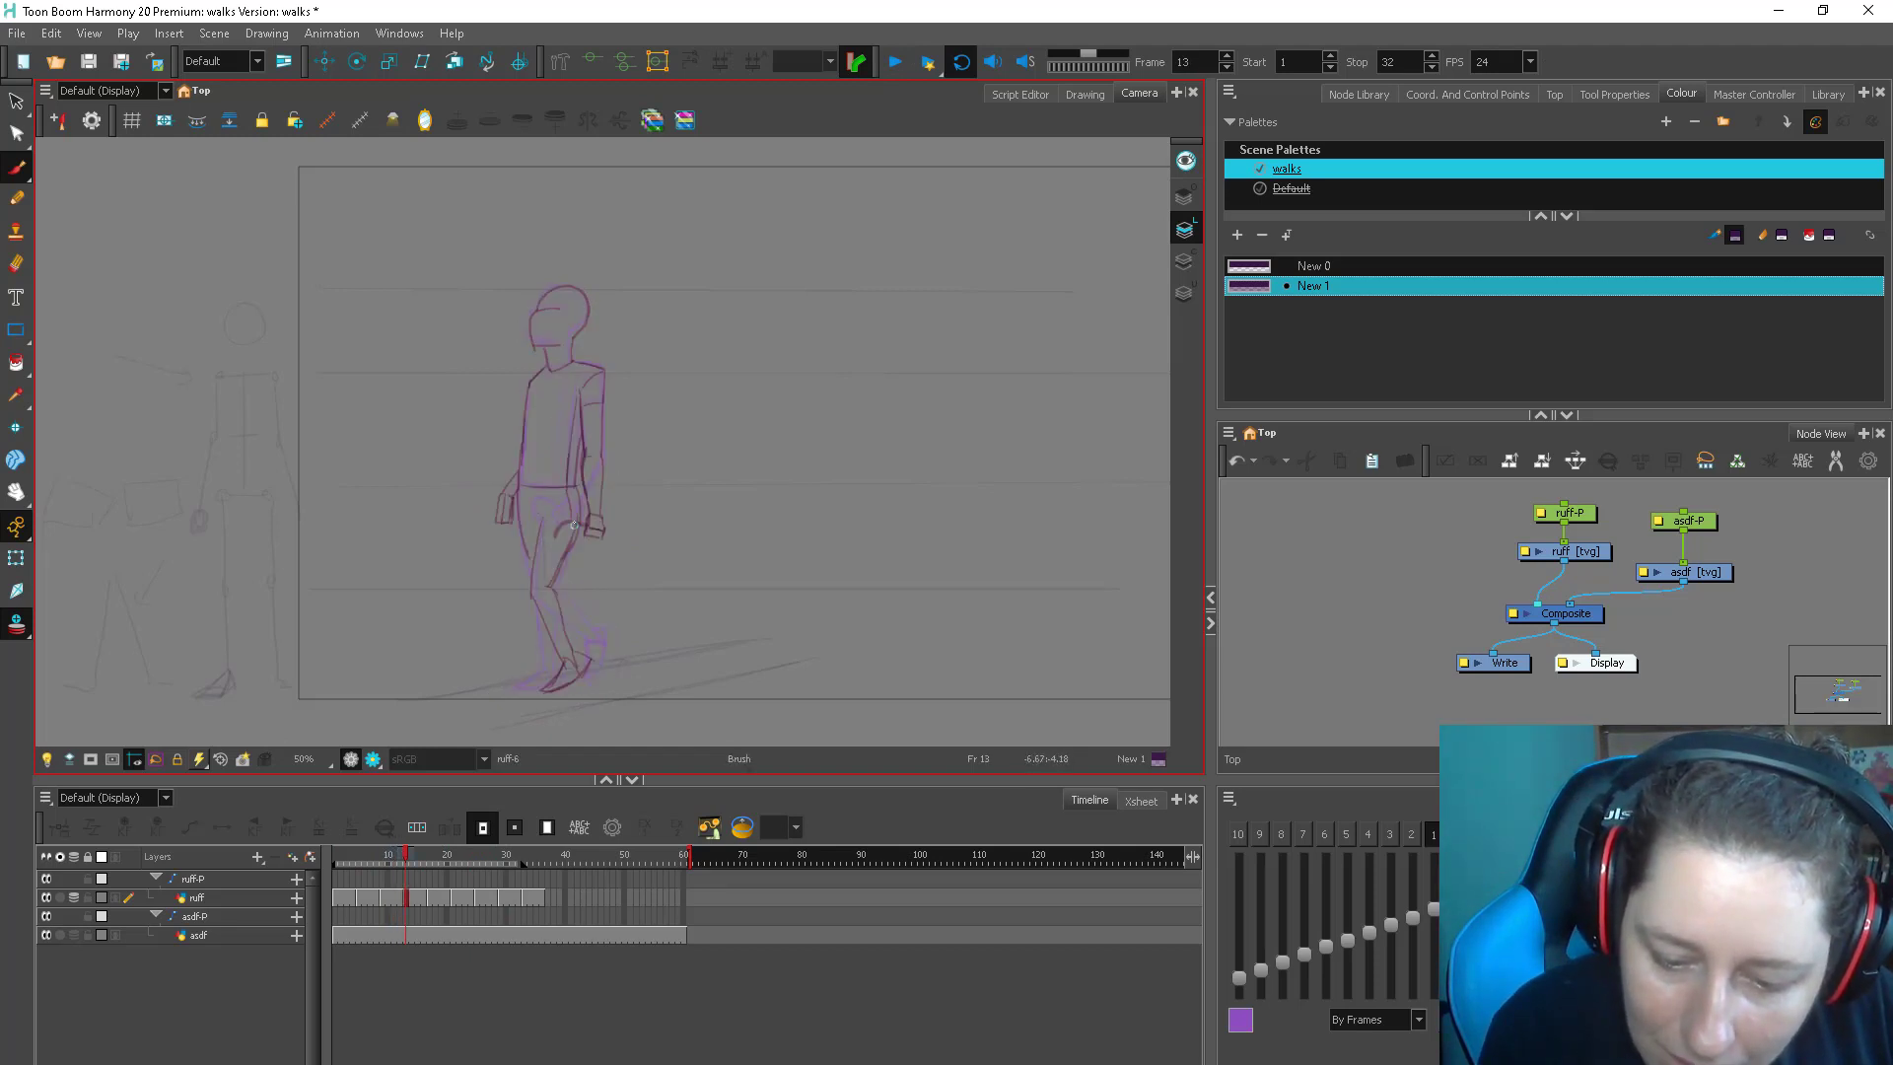
pyautogui.click(898, 68)
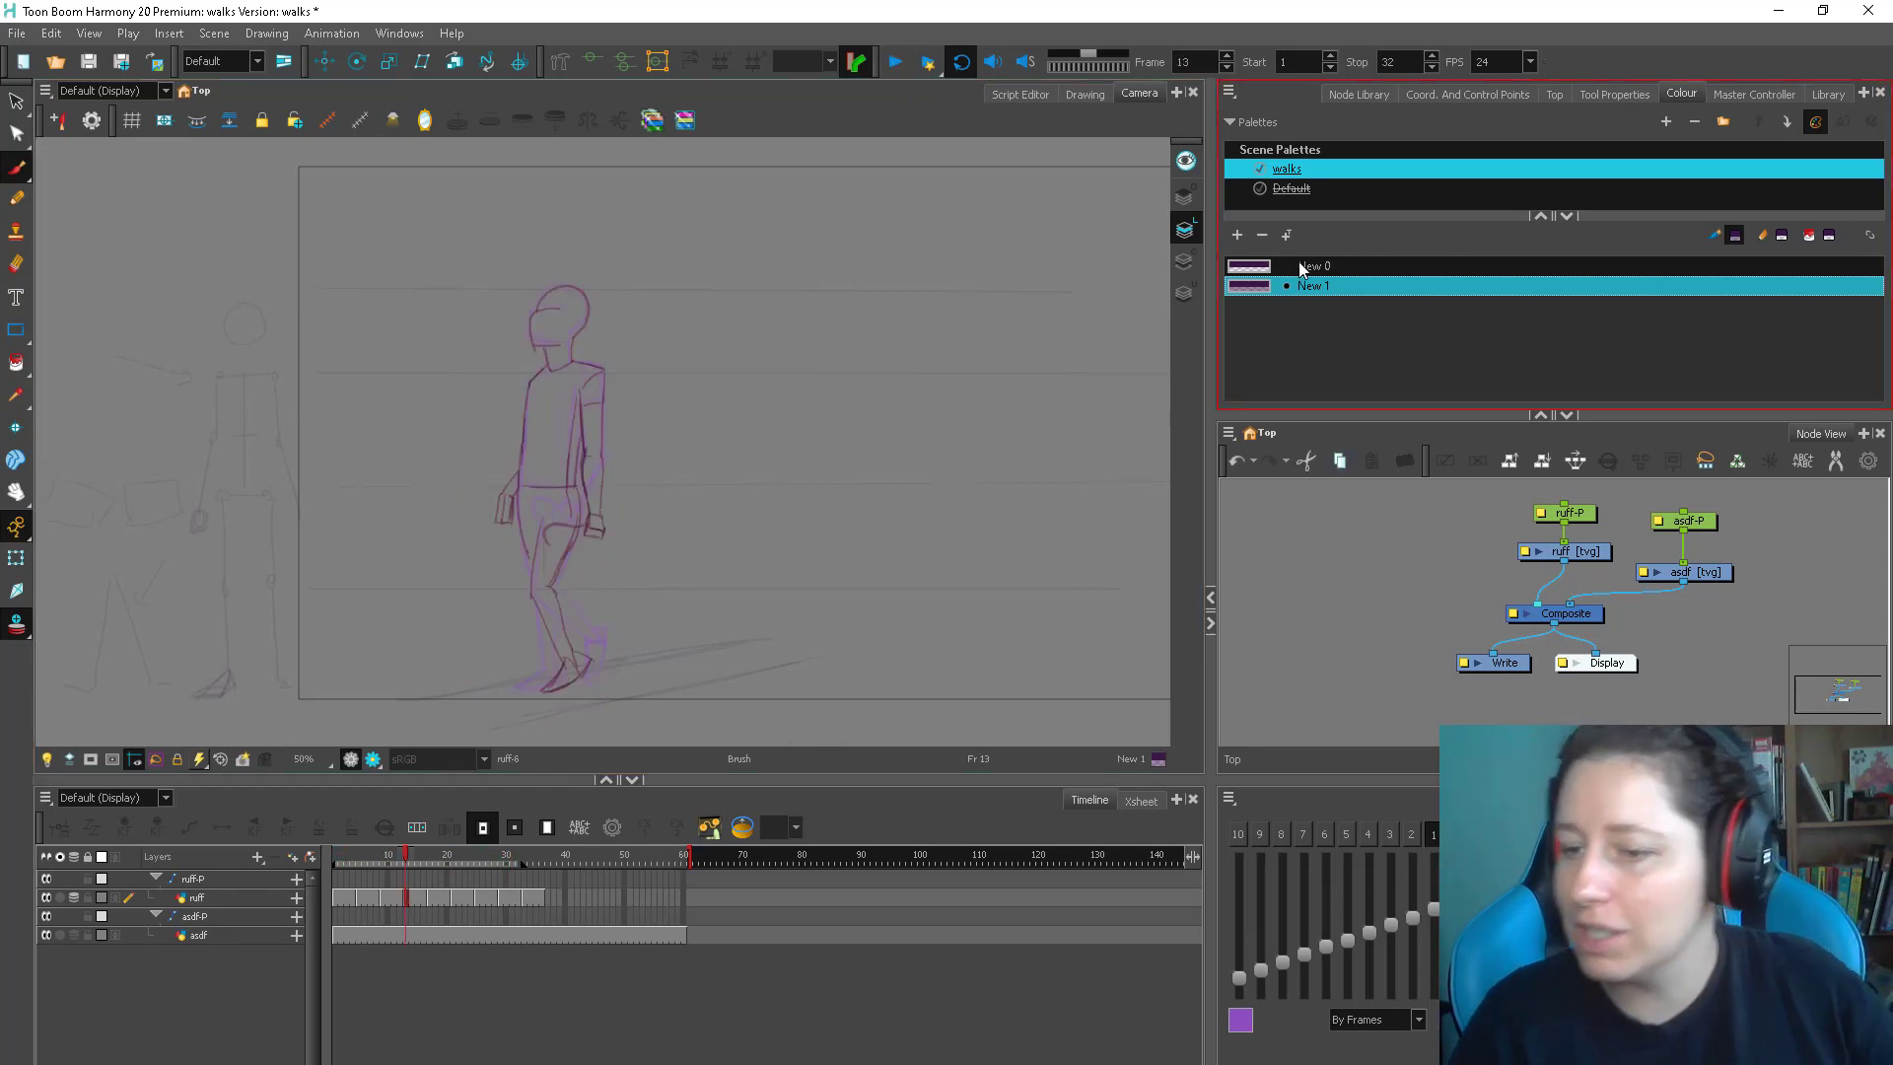
# Add a new colour named New 2 to the walks palette and change it to blue
pyautogui.click(1237, 236)
pyautogui.doubleClick(1252, 305)
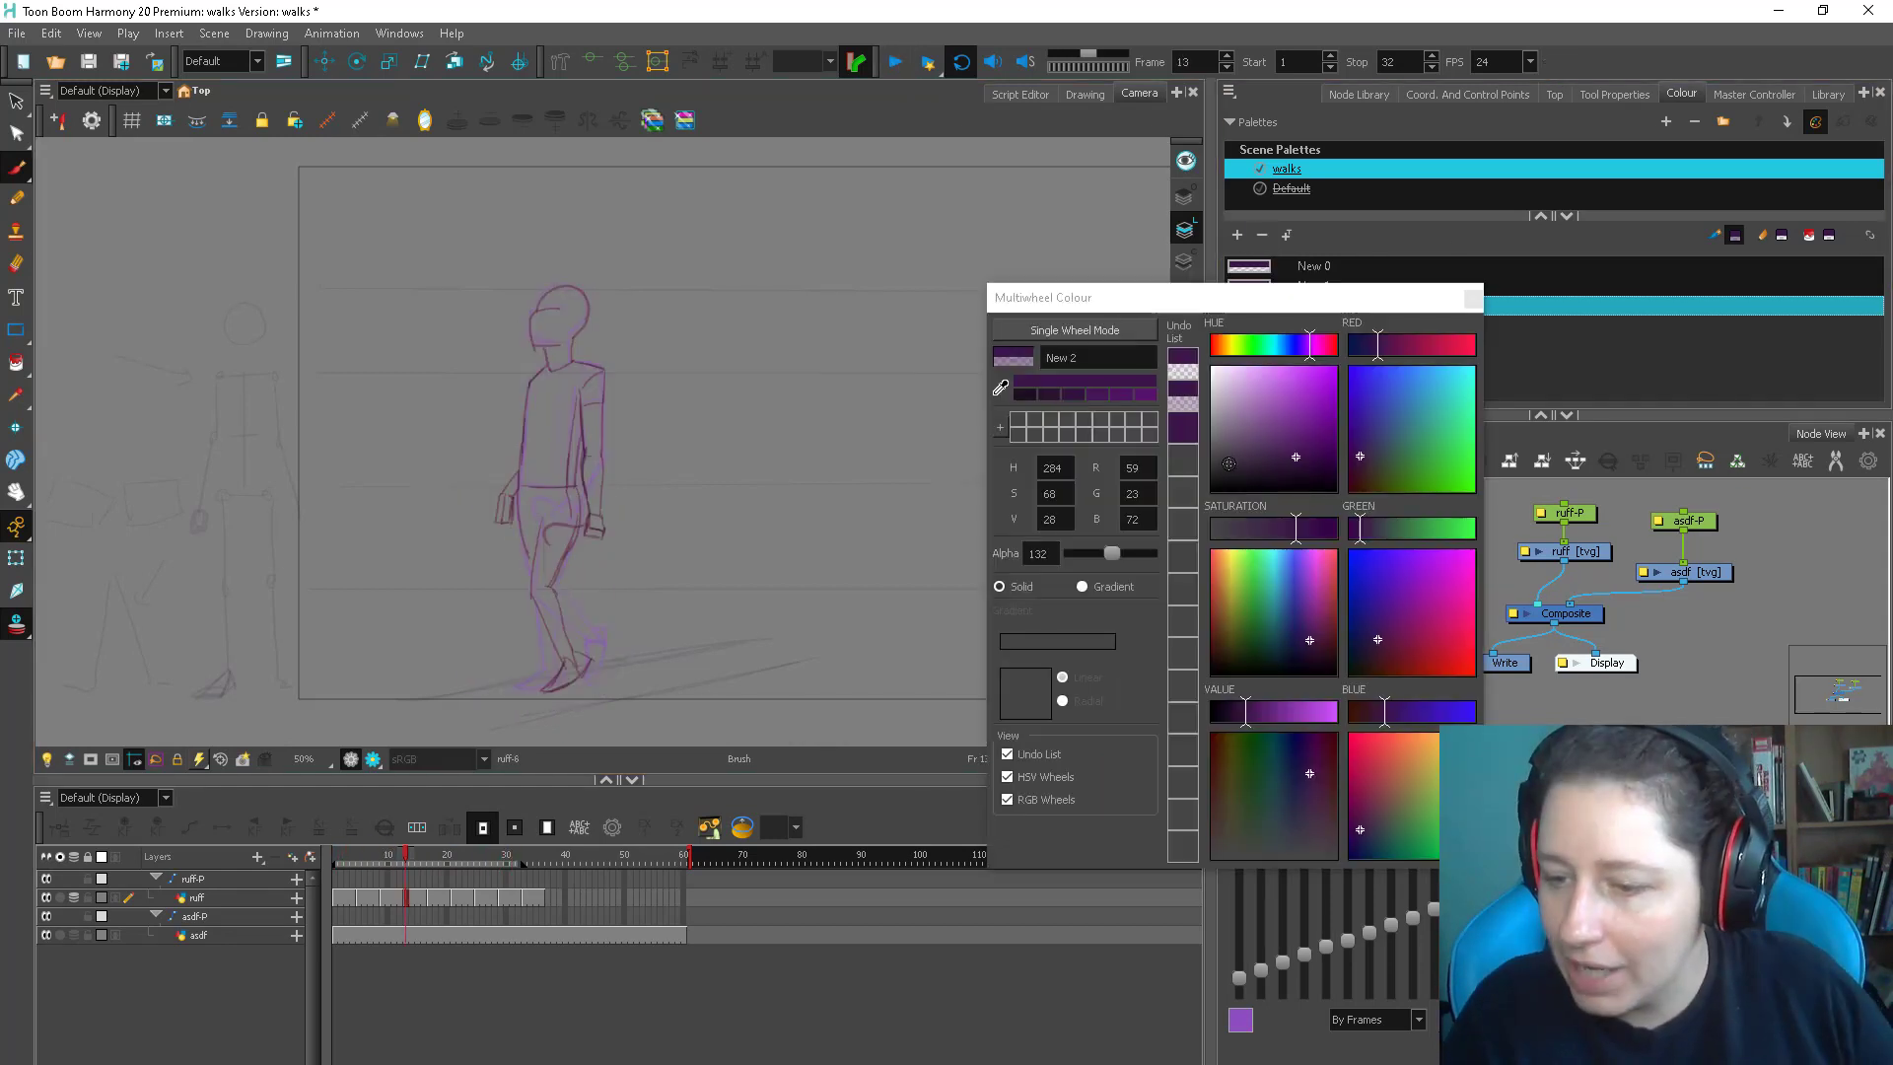
pyautogui.click(1285, 345)
pyautogui.click(1309, 426)
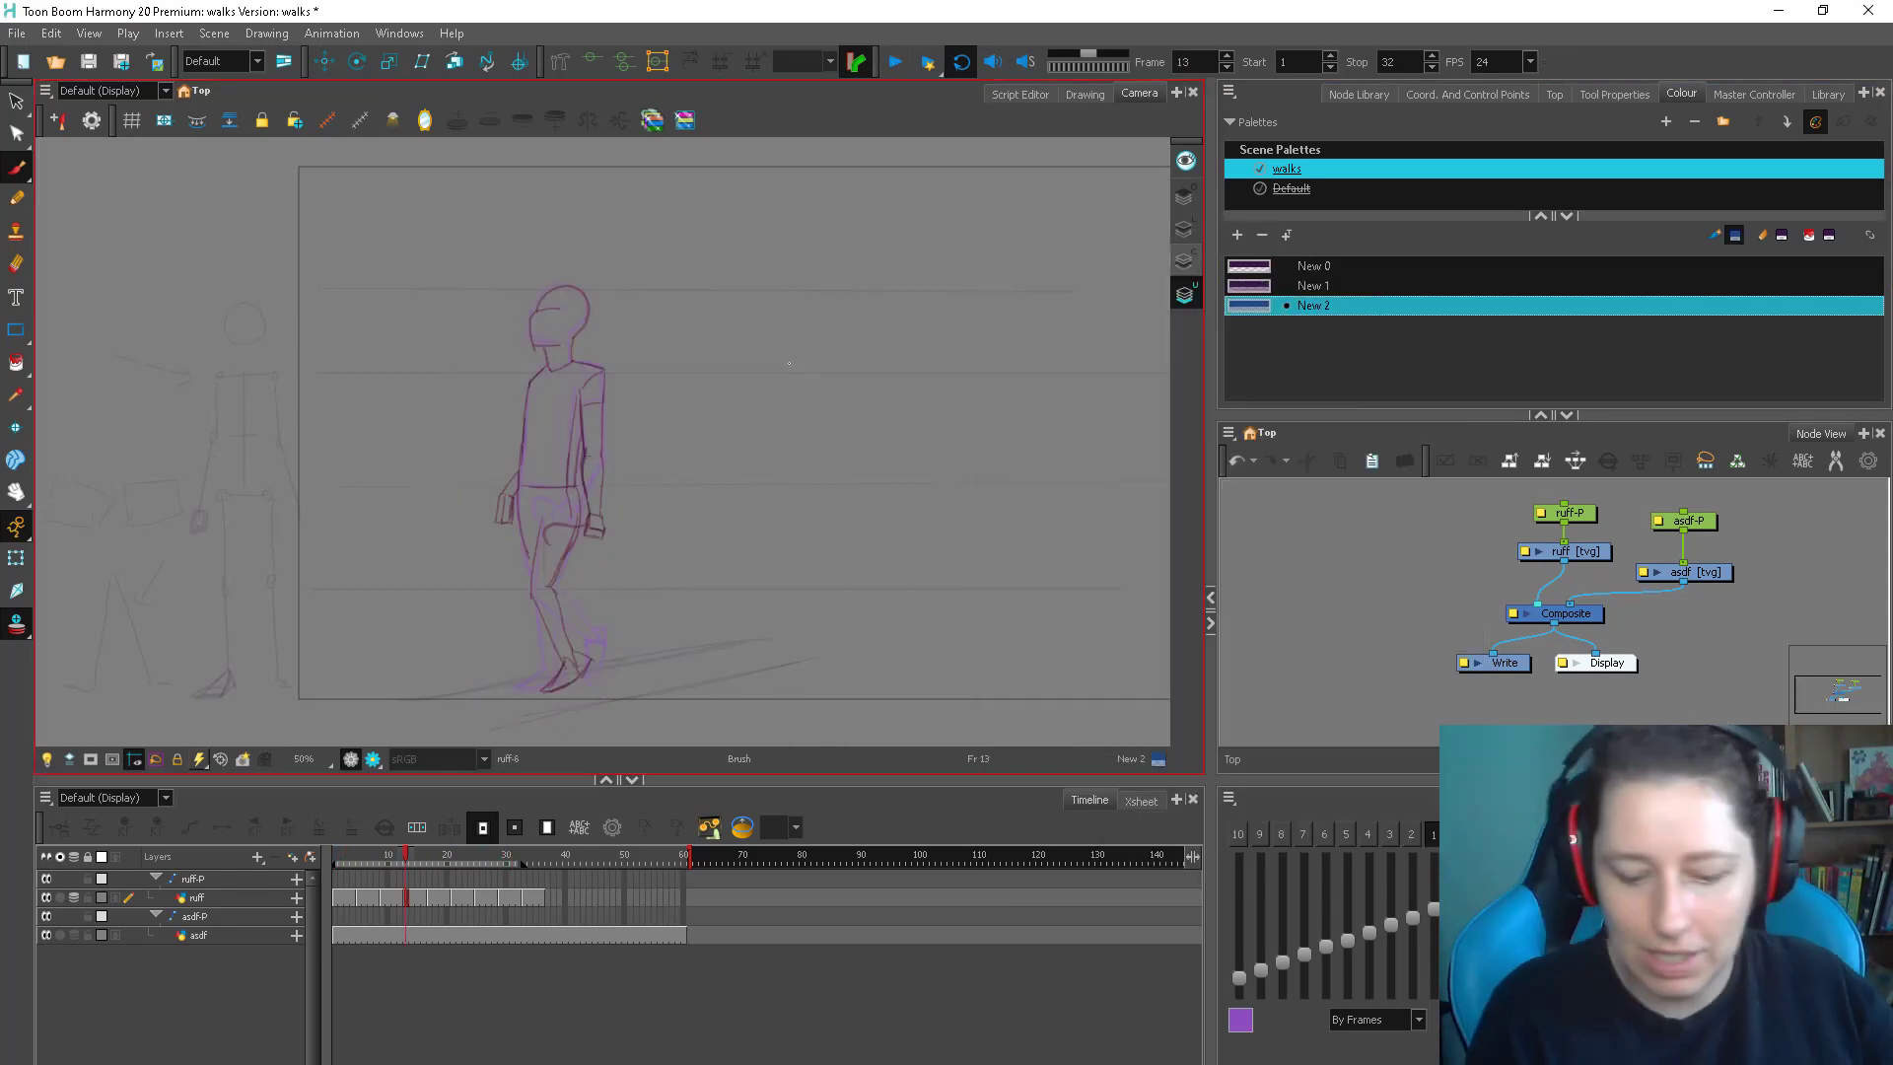
# Sketch long blue hair trailing from the head on the frame 21 and frame 29 poses, on the underlay art layer
pyautogui.moveTo(405, 856); pyautogui.dragTo(459, 859)
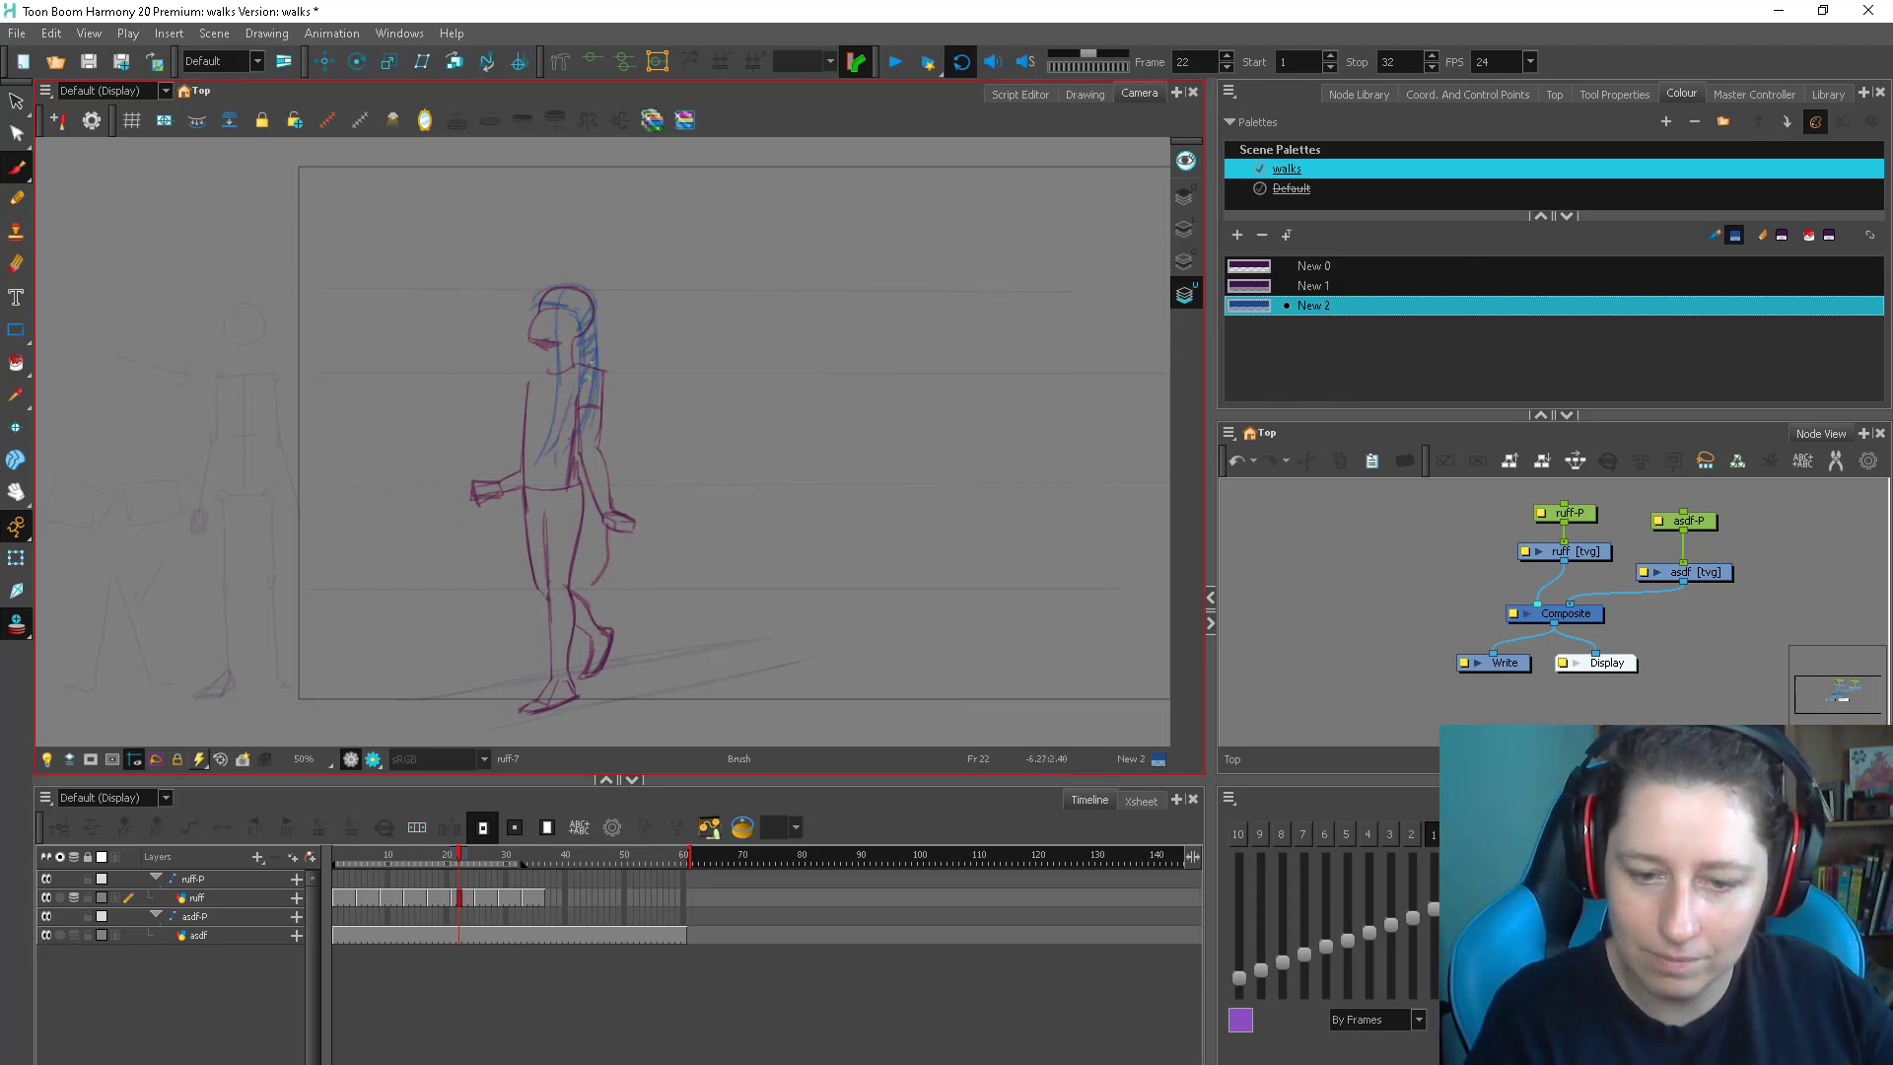
pyautogui.press('.')
pyautogui.press('.')
pyautogui.press('.')
pyautogui.press('.')
pyautogui.press('.')
pyautogui.press('.')
pyautogui.press('.')
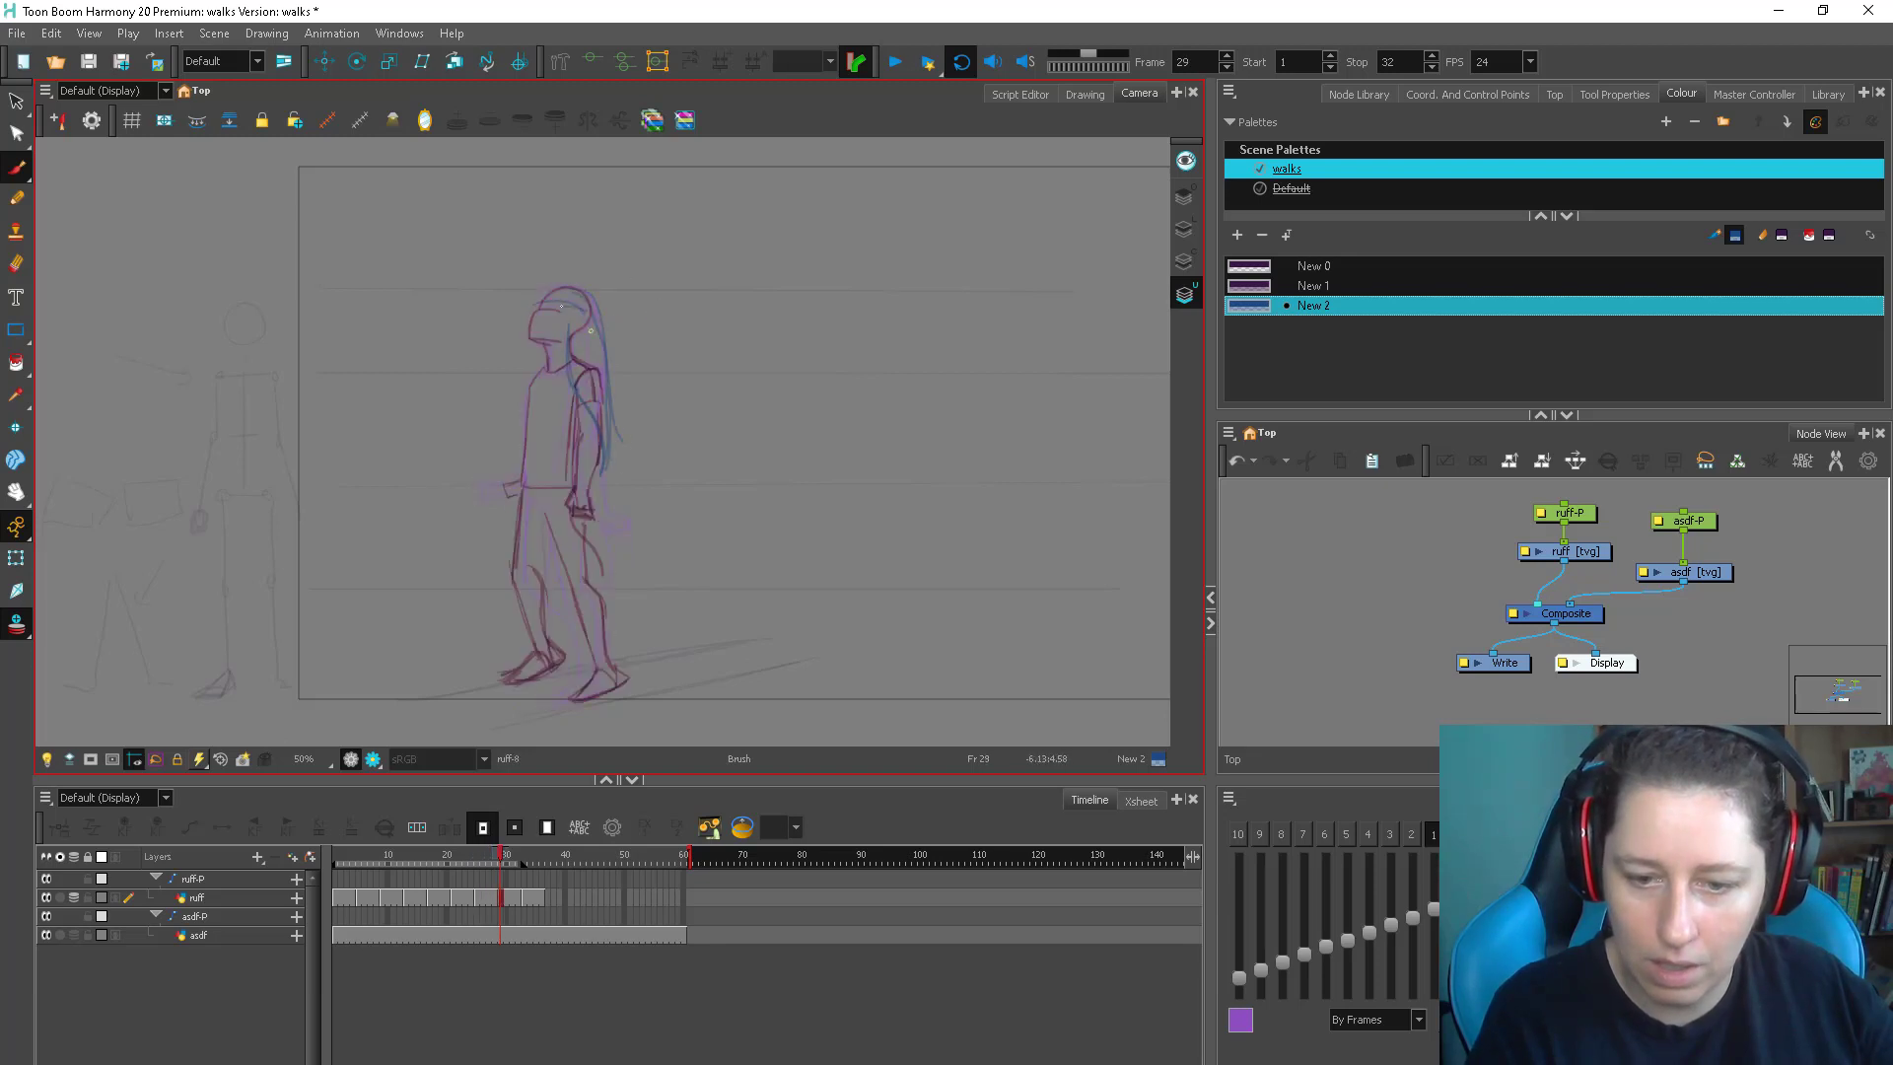
pyautogui.press('.')
pyautogui.press('.')
pyautogui.press('.')
# Sketch the trailing blue hair on the poses from frame 5 to frame 17, stepping on to frame 21
pyautogui.click(358, 855)
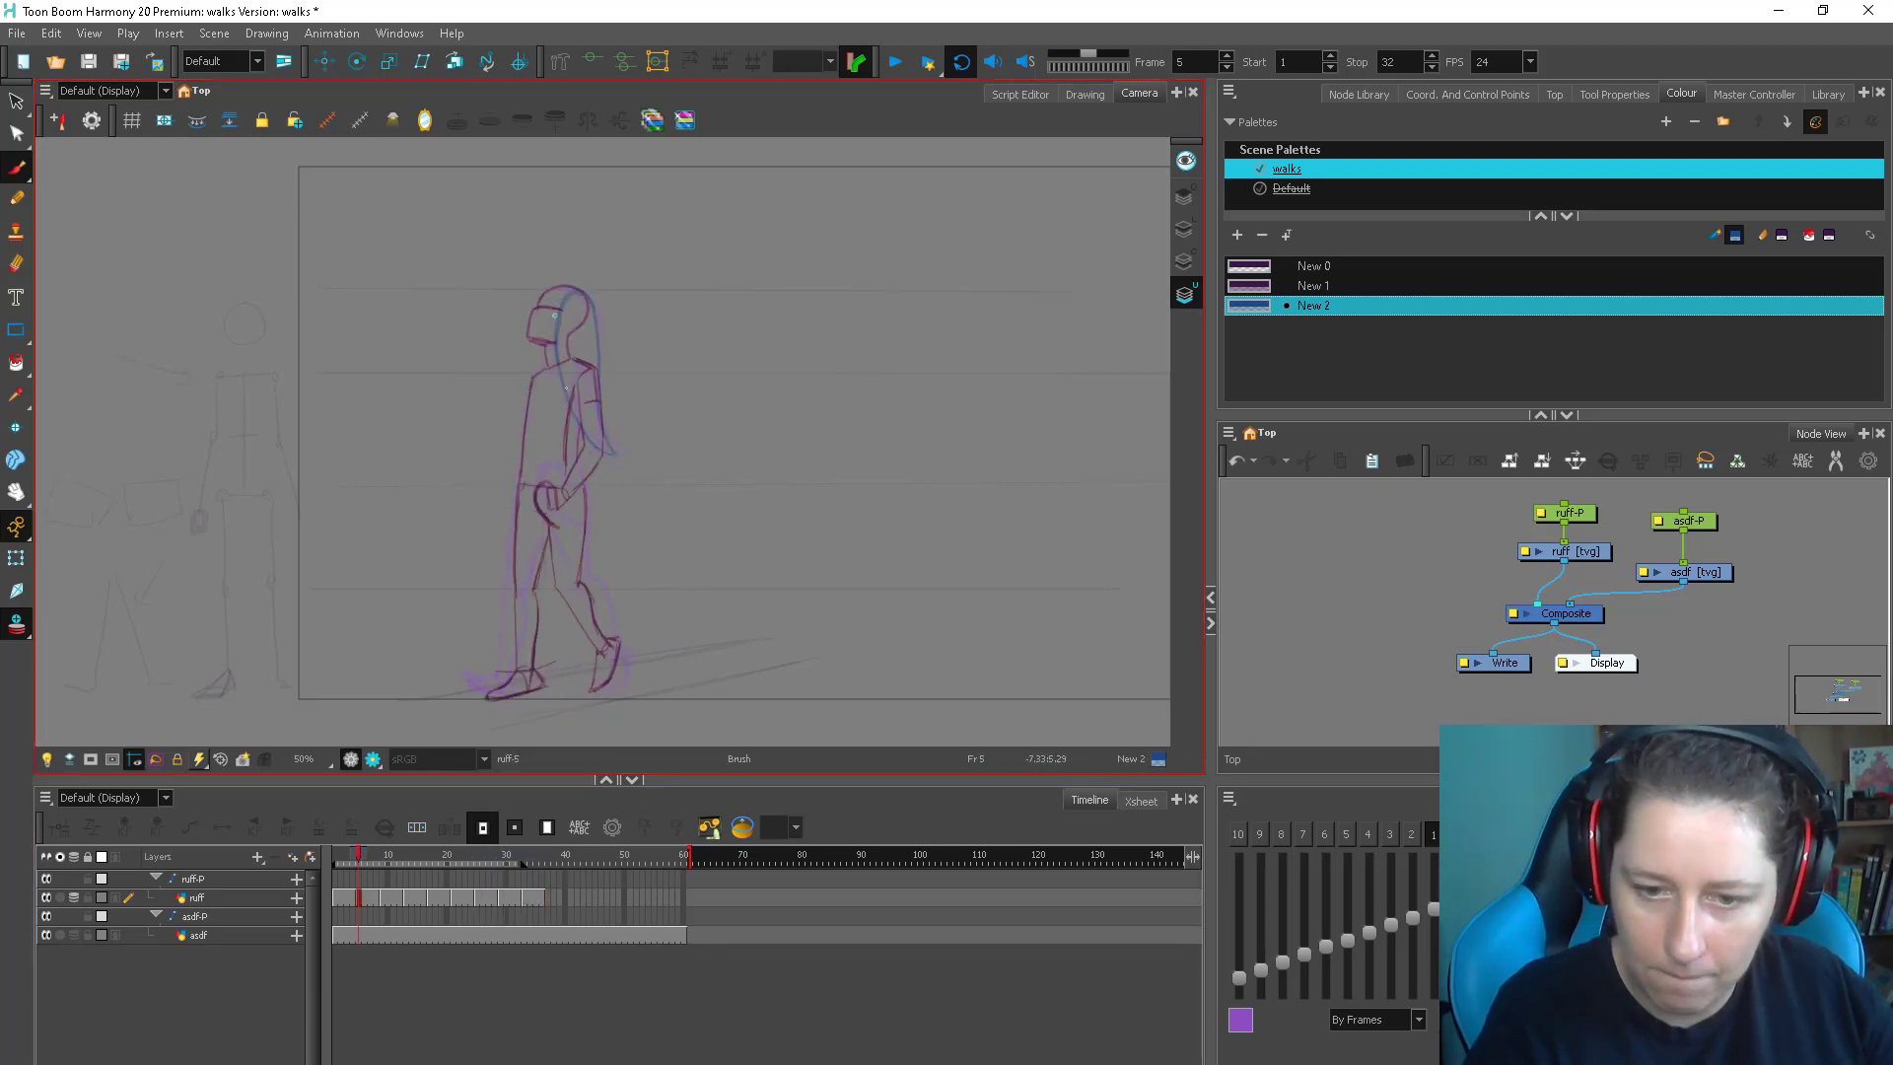
pyautogui.press('.')
pyautogui.press('.')
pyautogui.press('.')
pyautogui.press('.')
pyautogui.press('.')
pyautogui.press('.')
pyautogui.press('.')
pyautogui.press('.')
pyautogui.press('.')
pyautogui.press('.')
pyautogui.press('.')
pyautogui.press('.')
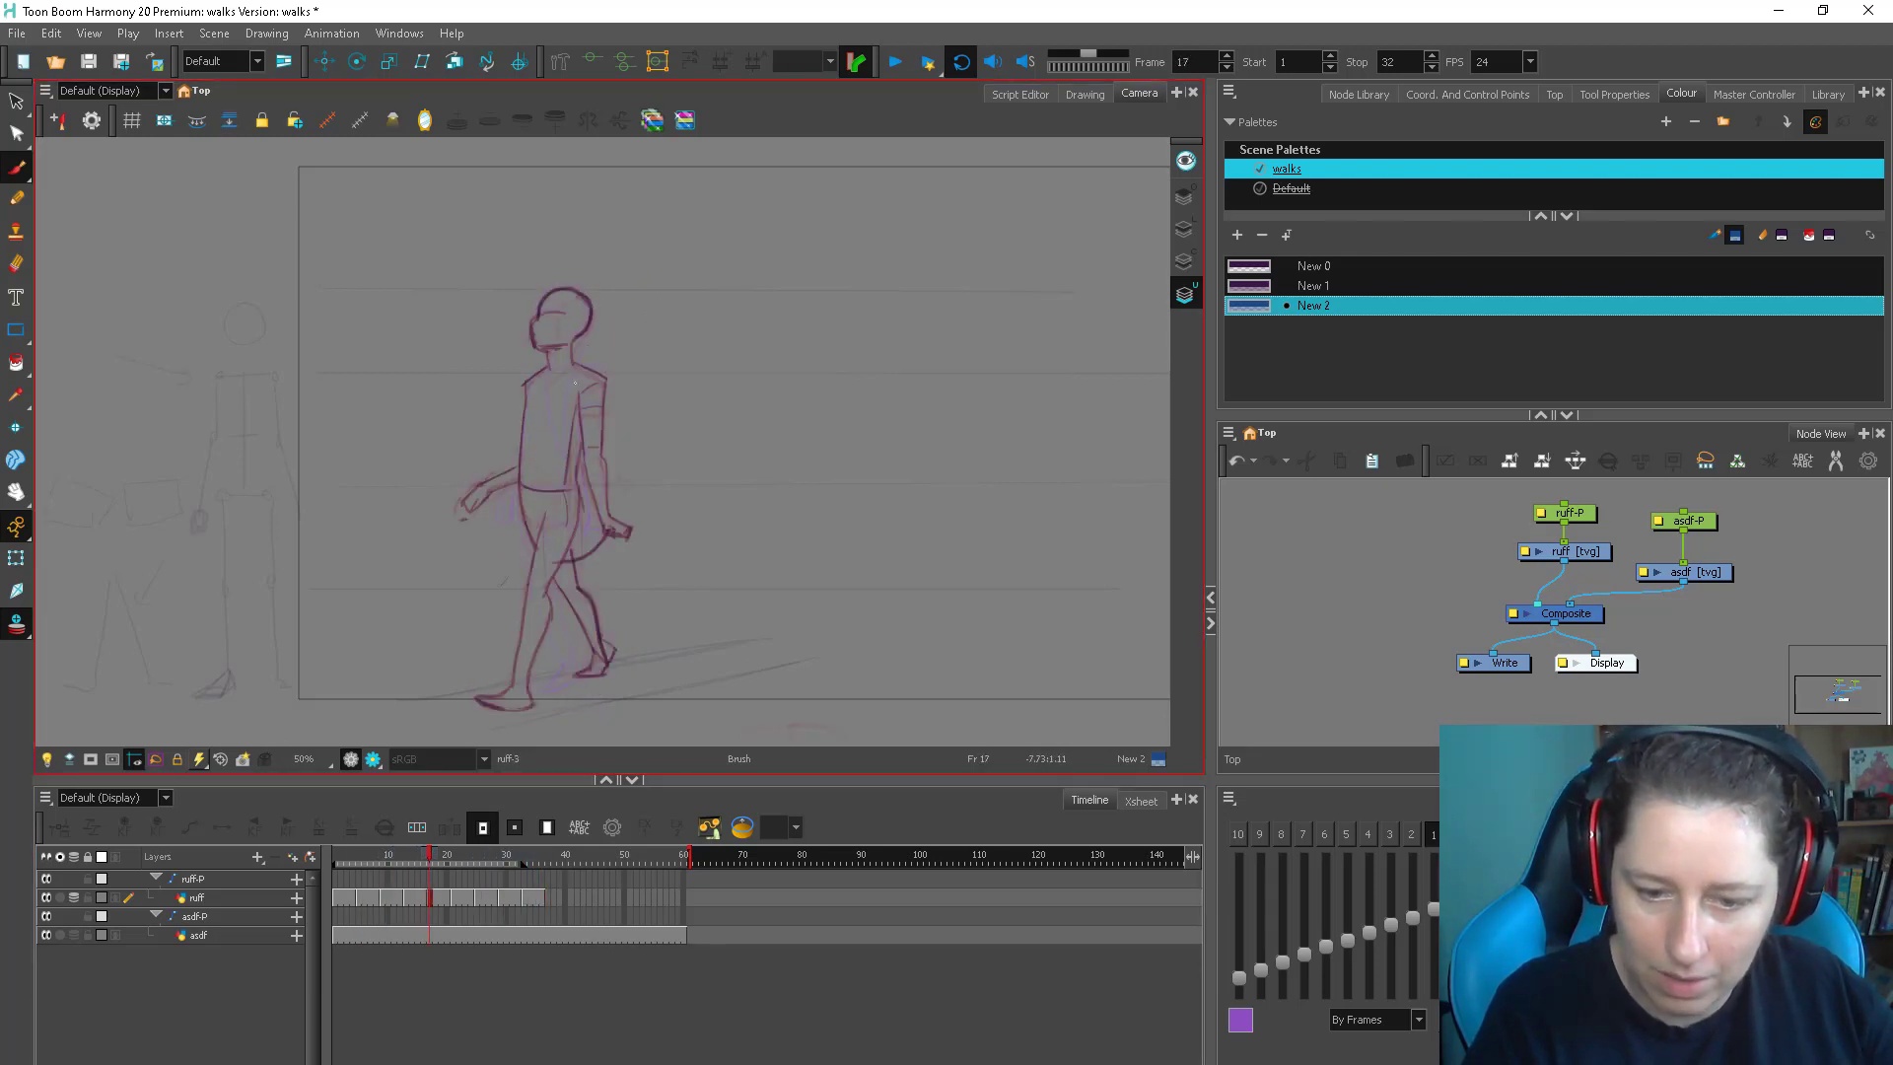
pyautogui.press('.')
pyautogui.press('.')
pyautogui.press('.')
pyautogui.press('.')
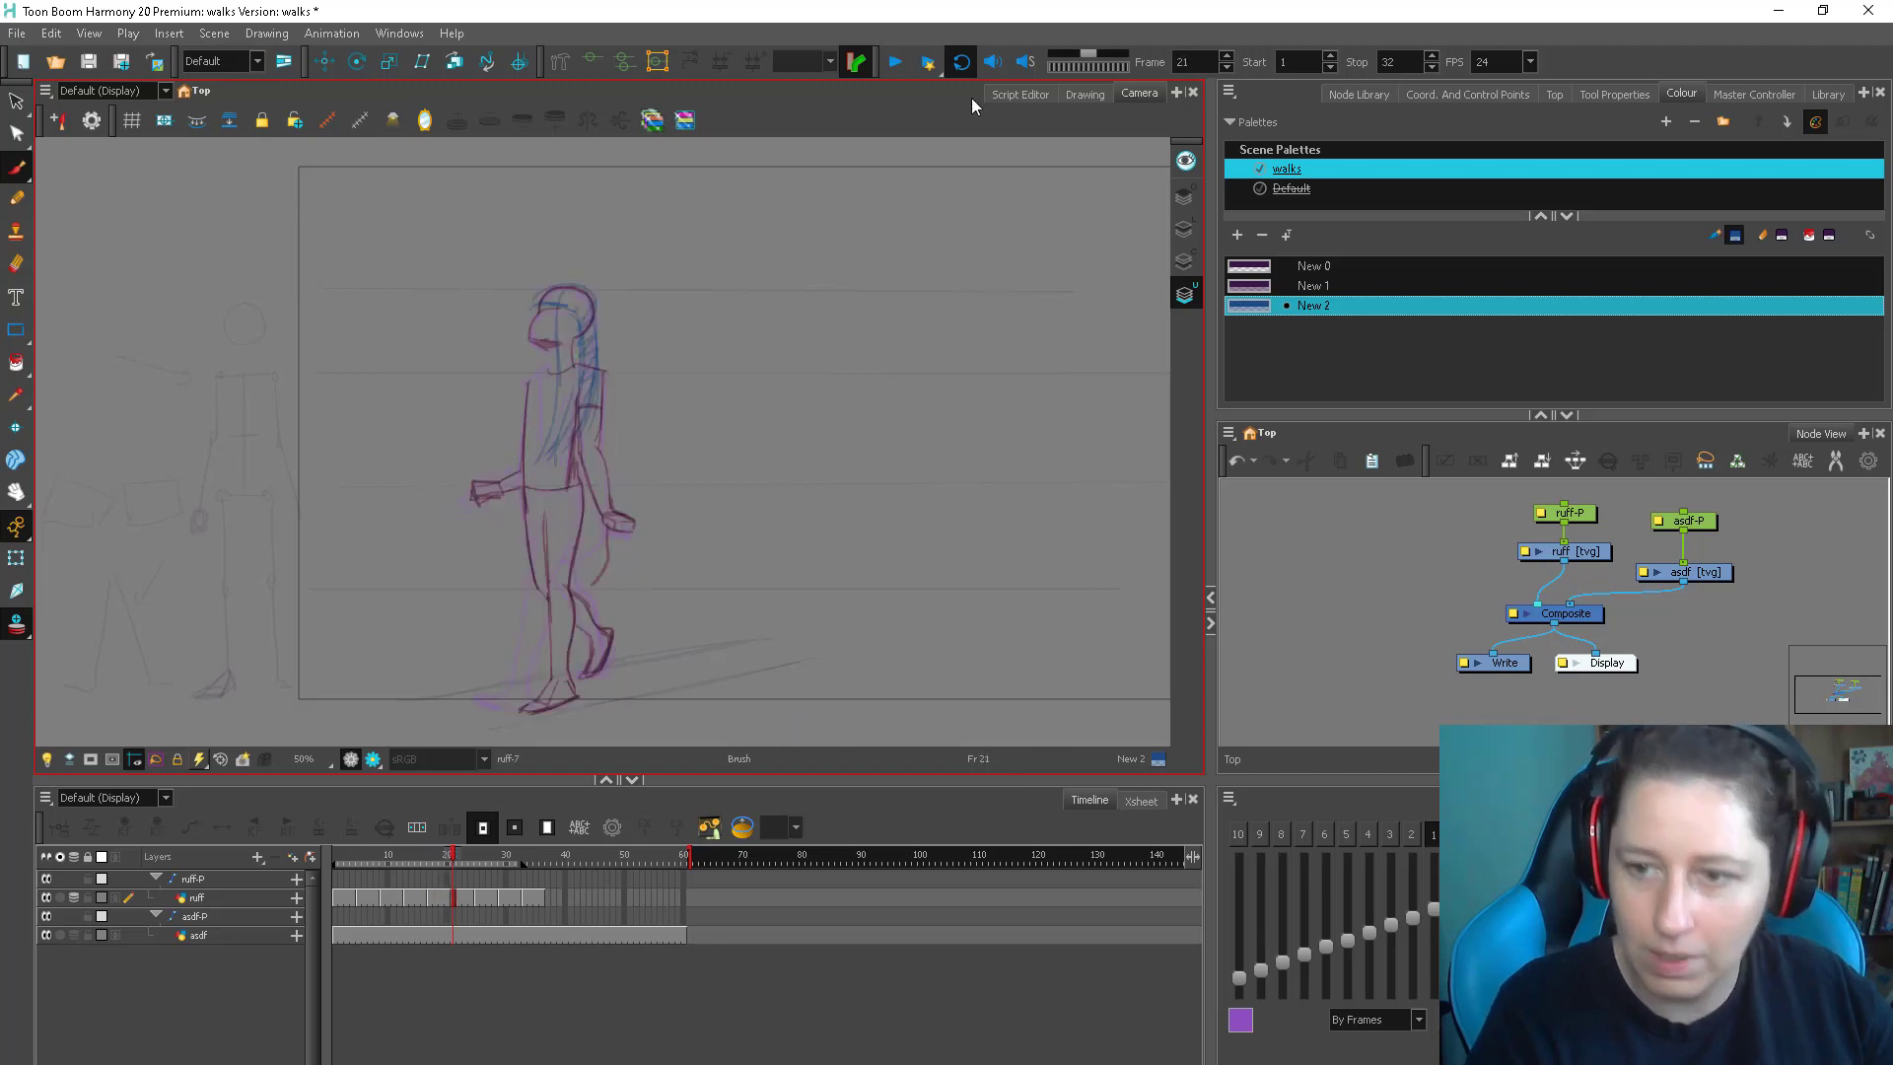
# Play the loop and set the alpha of the purple New 0 and New 1 colours to 0, isolating the blue hair
pyautogui.click(892, 63)
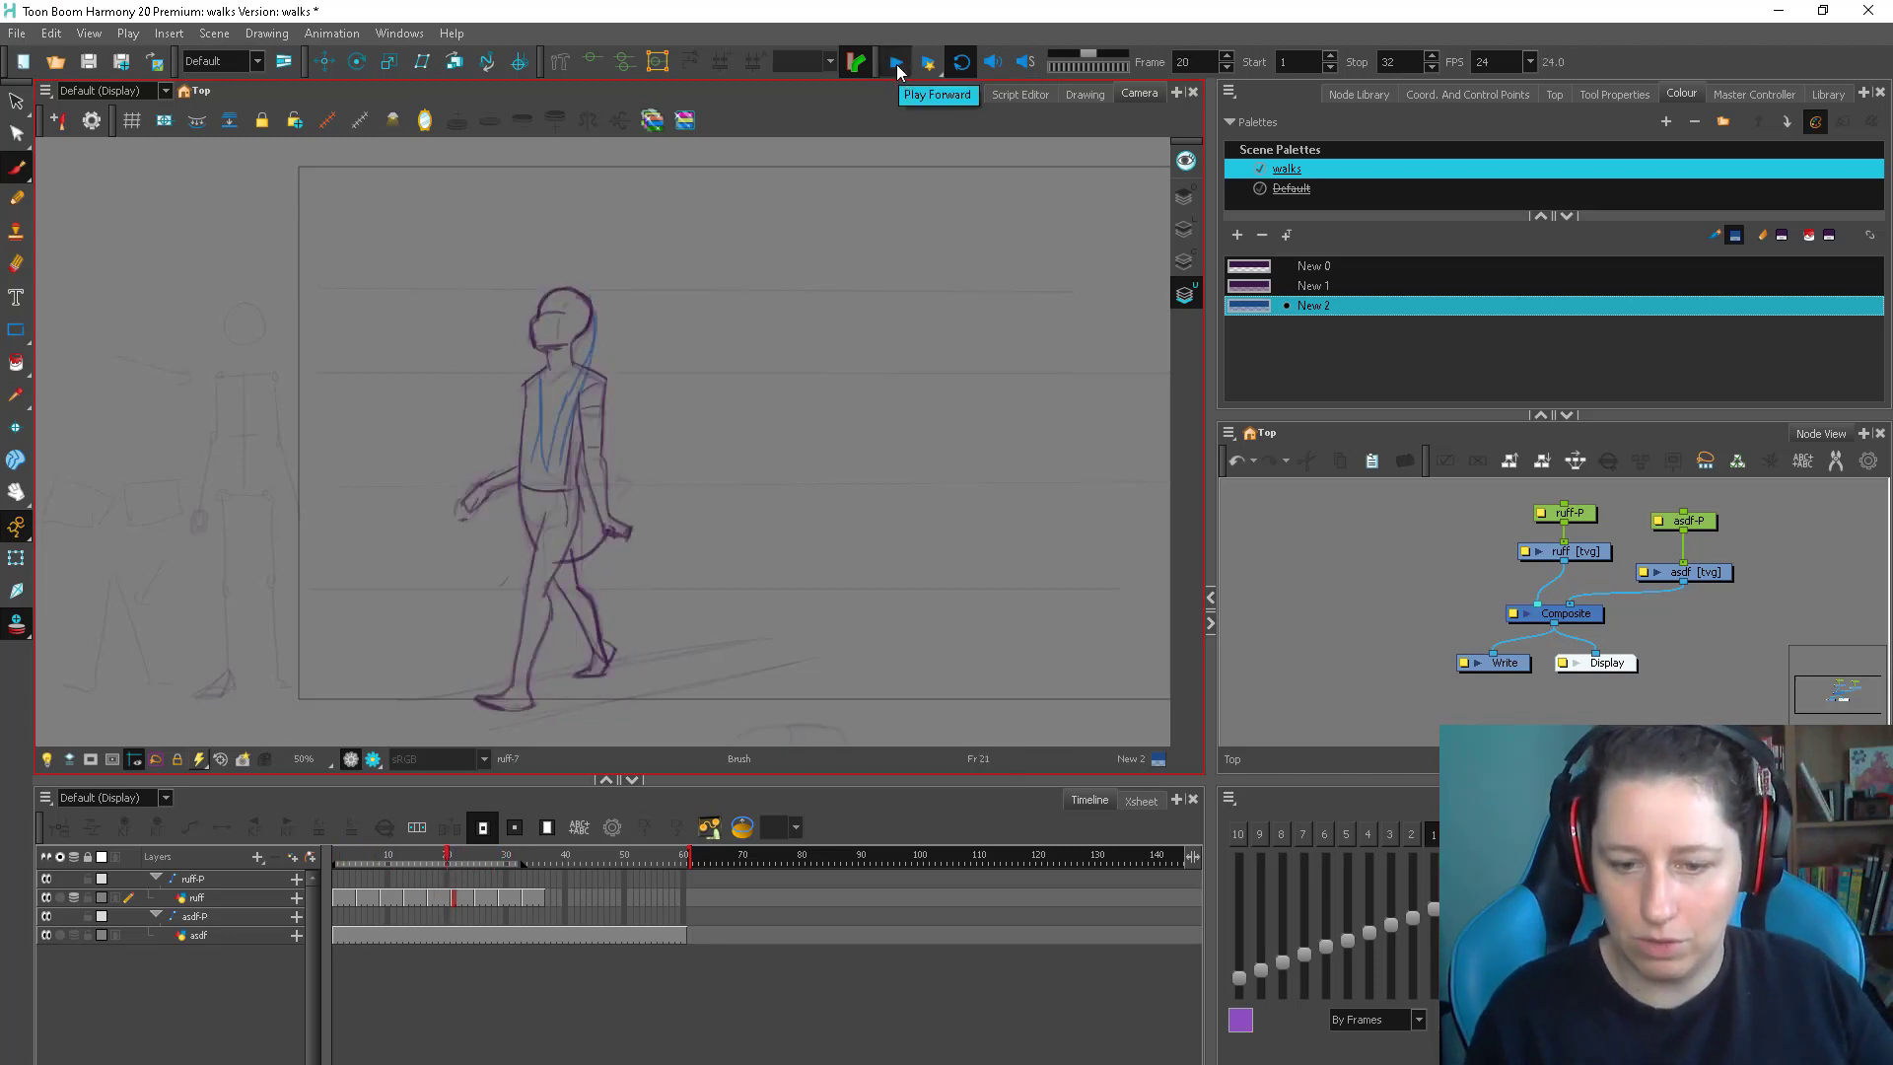
pyautogui.click(1244, 268)
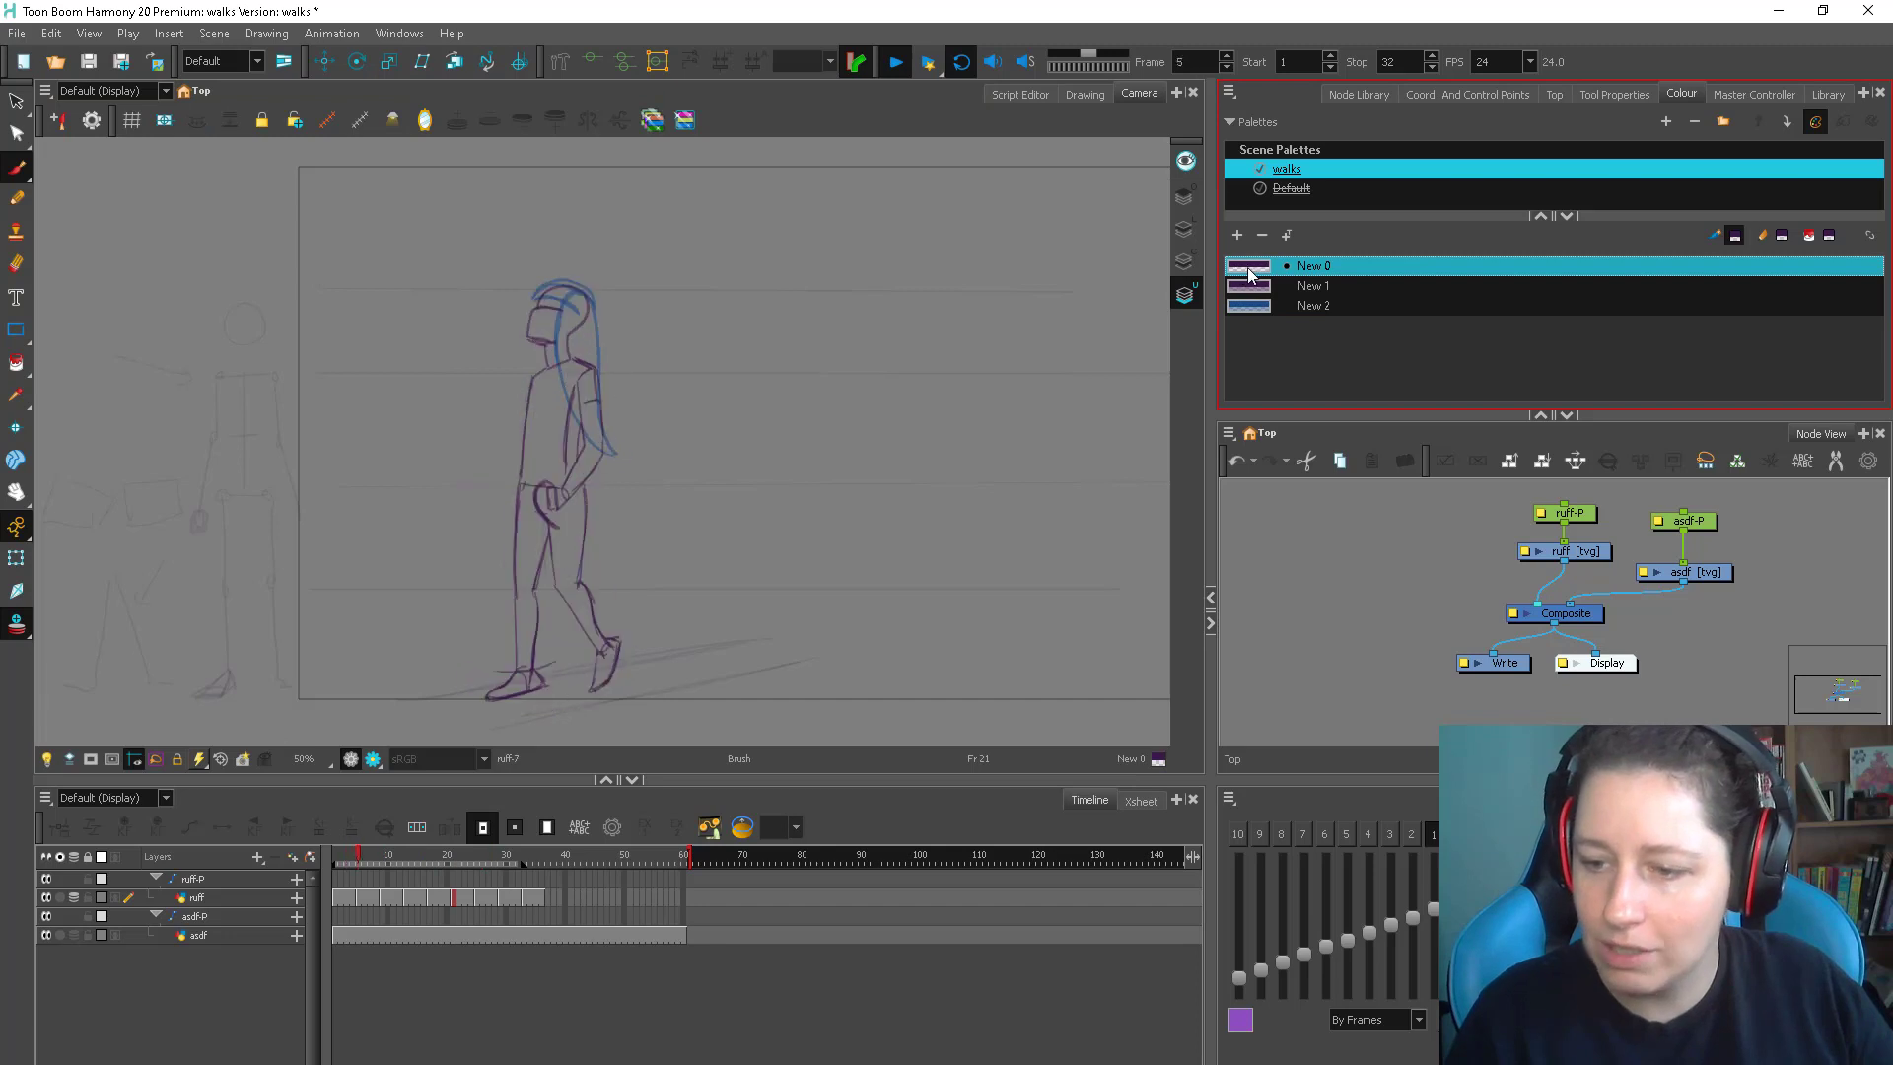
pyautogui.doubleClick(1252, 264)
pyautogui.moveTo(1081, 552); pyautogui.dragTo(1067, 553)
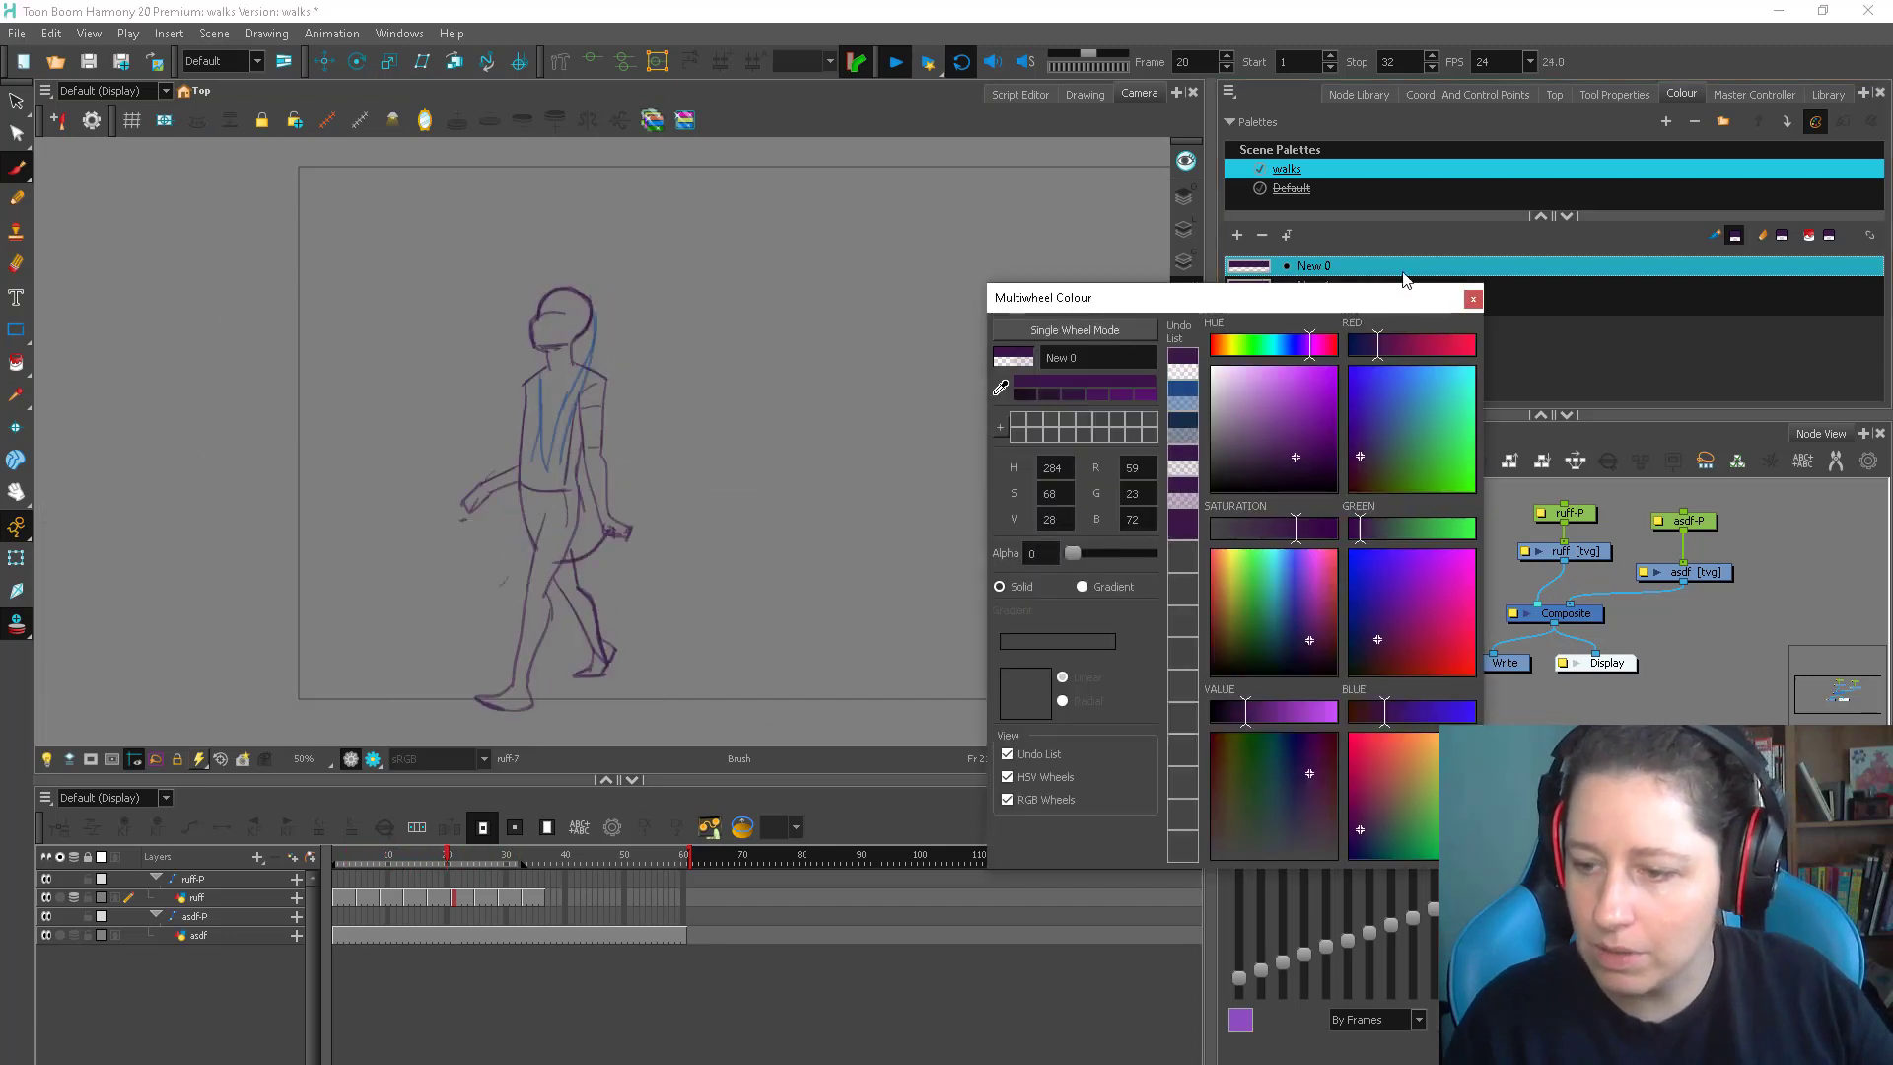
pyautogui.click(1470, 299)
pyautogui.click(1433, 284)
pyautogui.doubleClick(1433, 285)
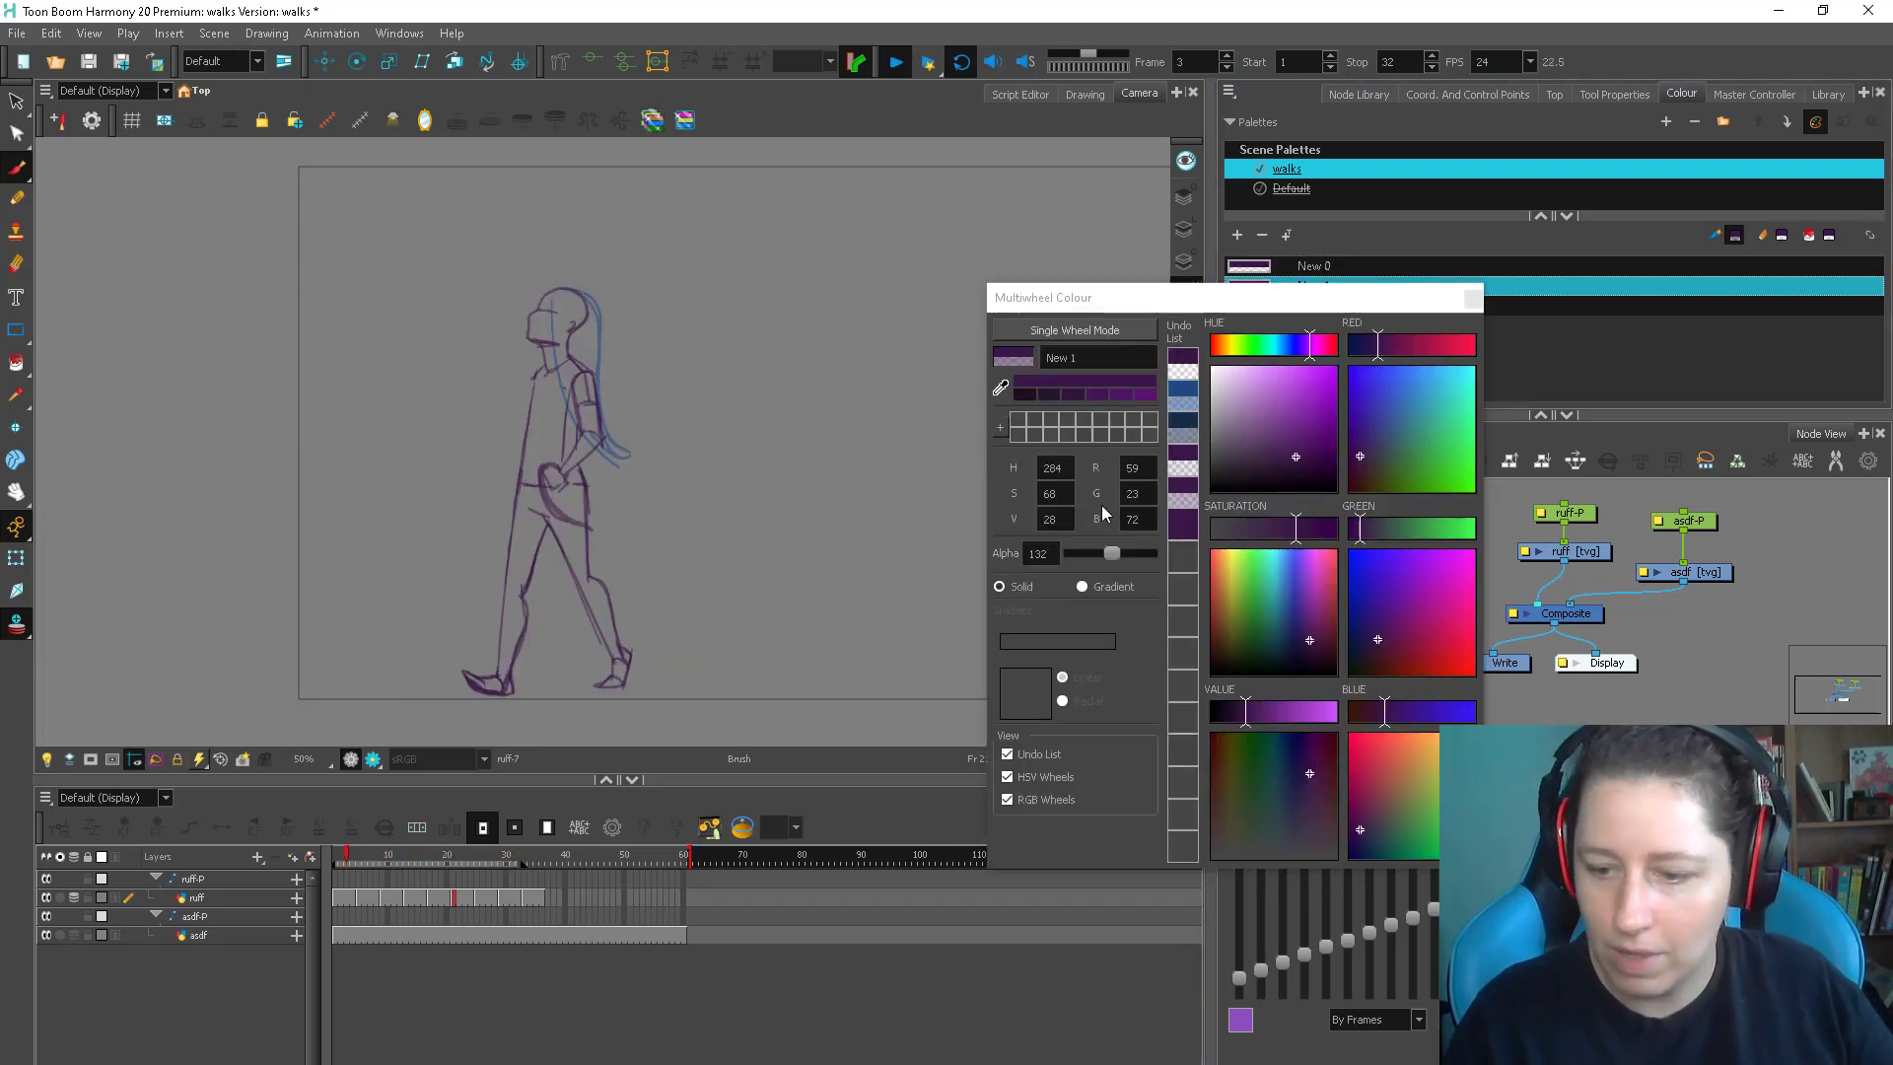
pyautogui.click(1040, 554)
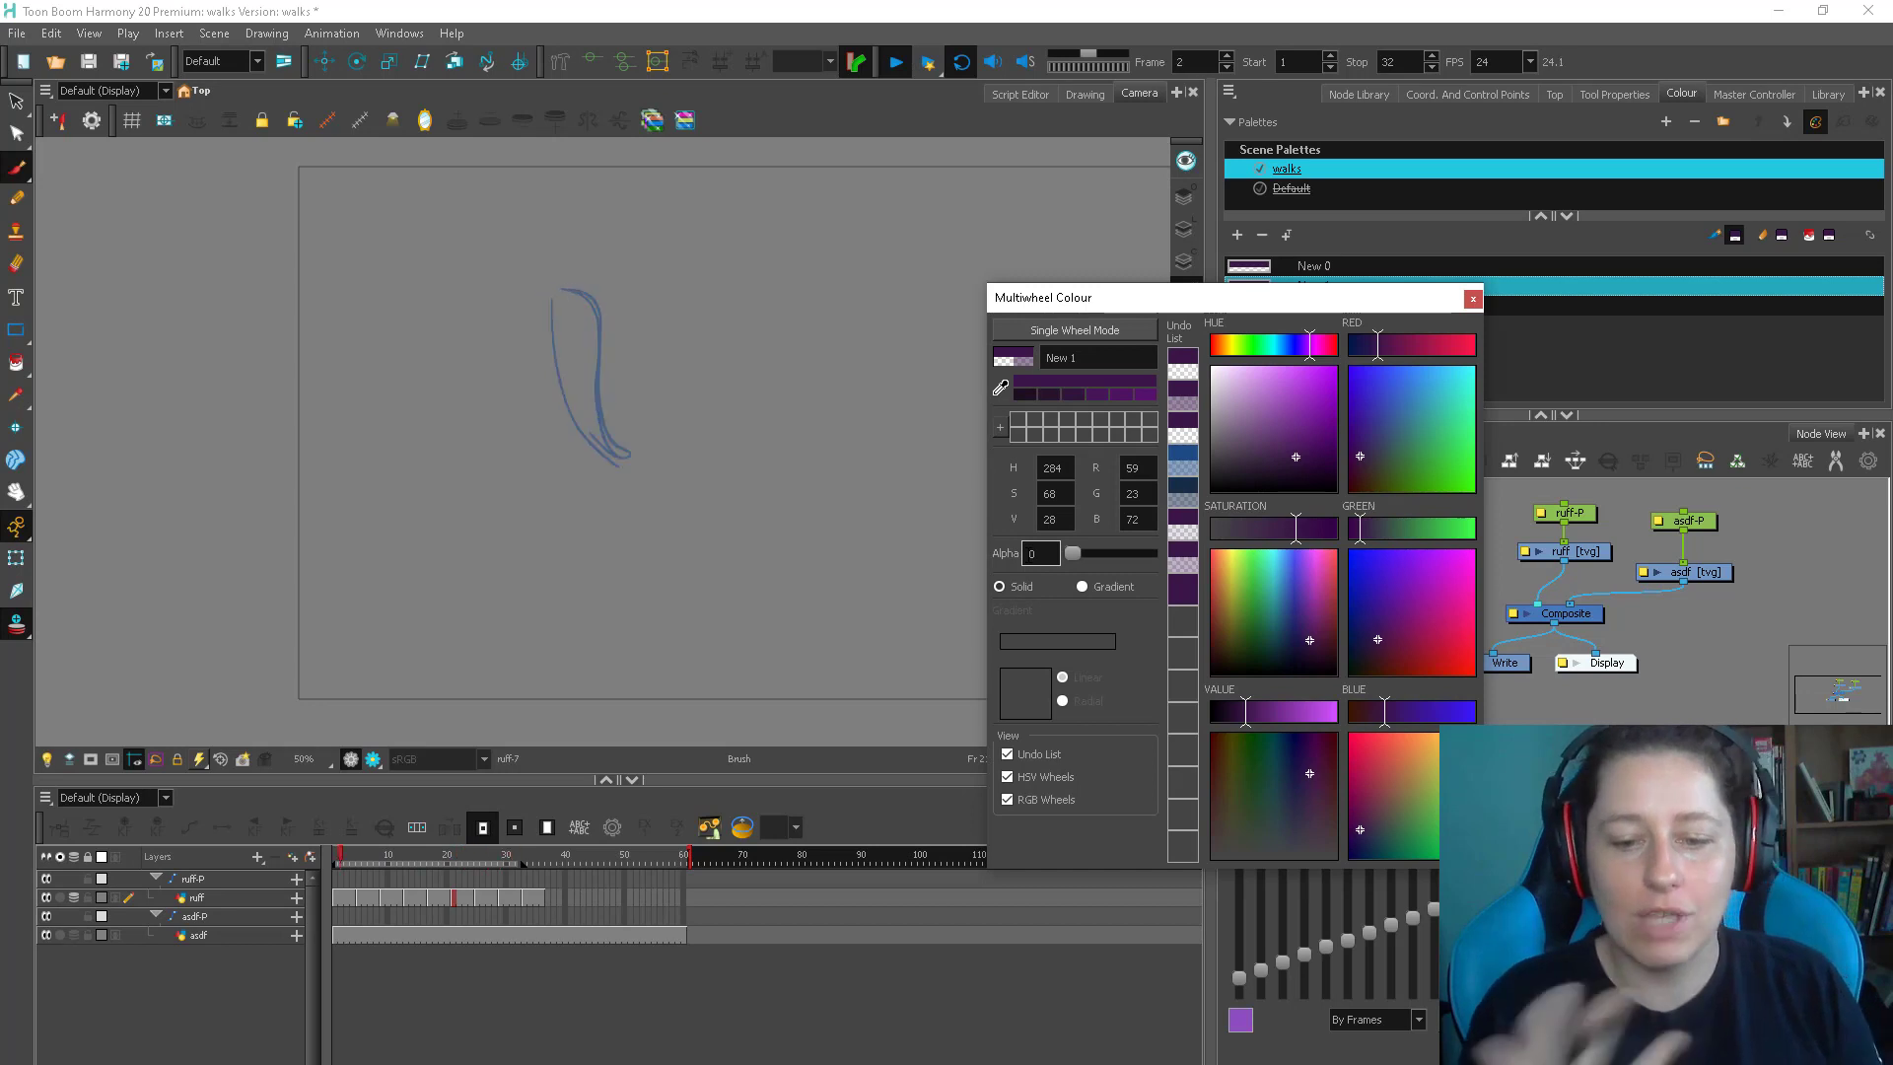
# Raise the alpha of the New 1 colour from fully transparent so the purple body lines show alongside the blue hair
pyautogui.click(1471, 298)
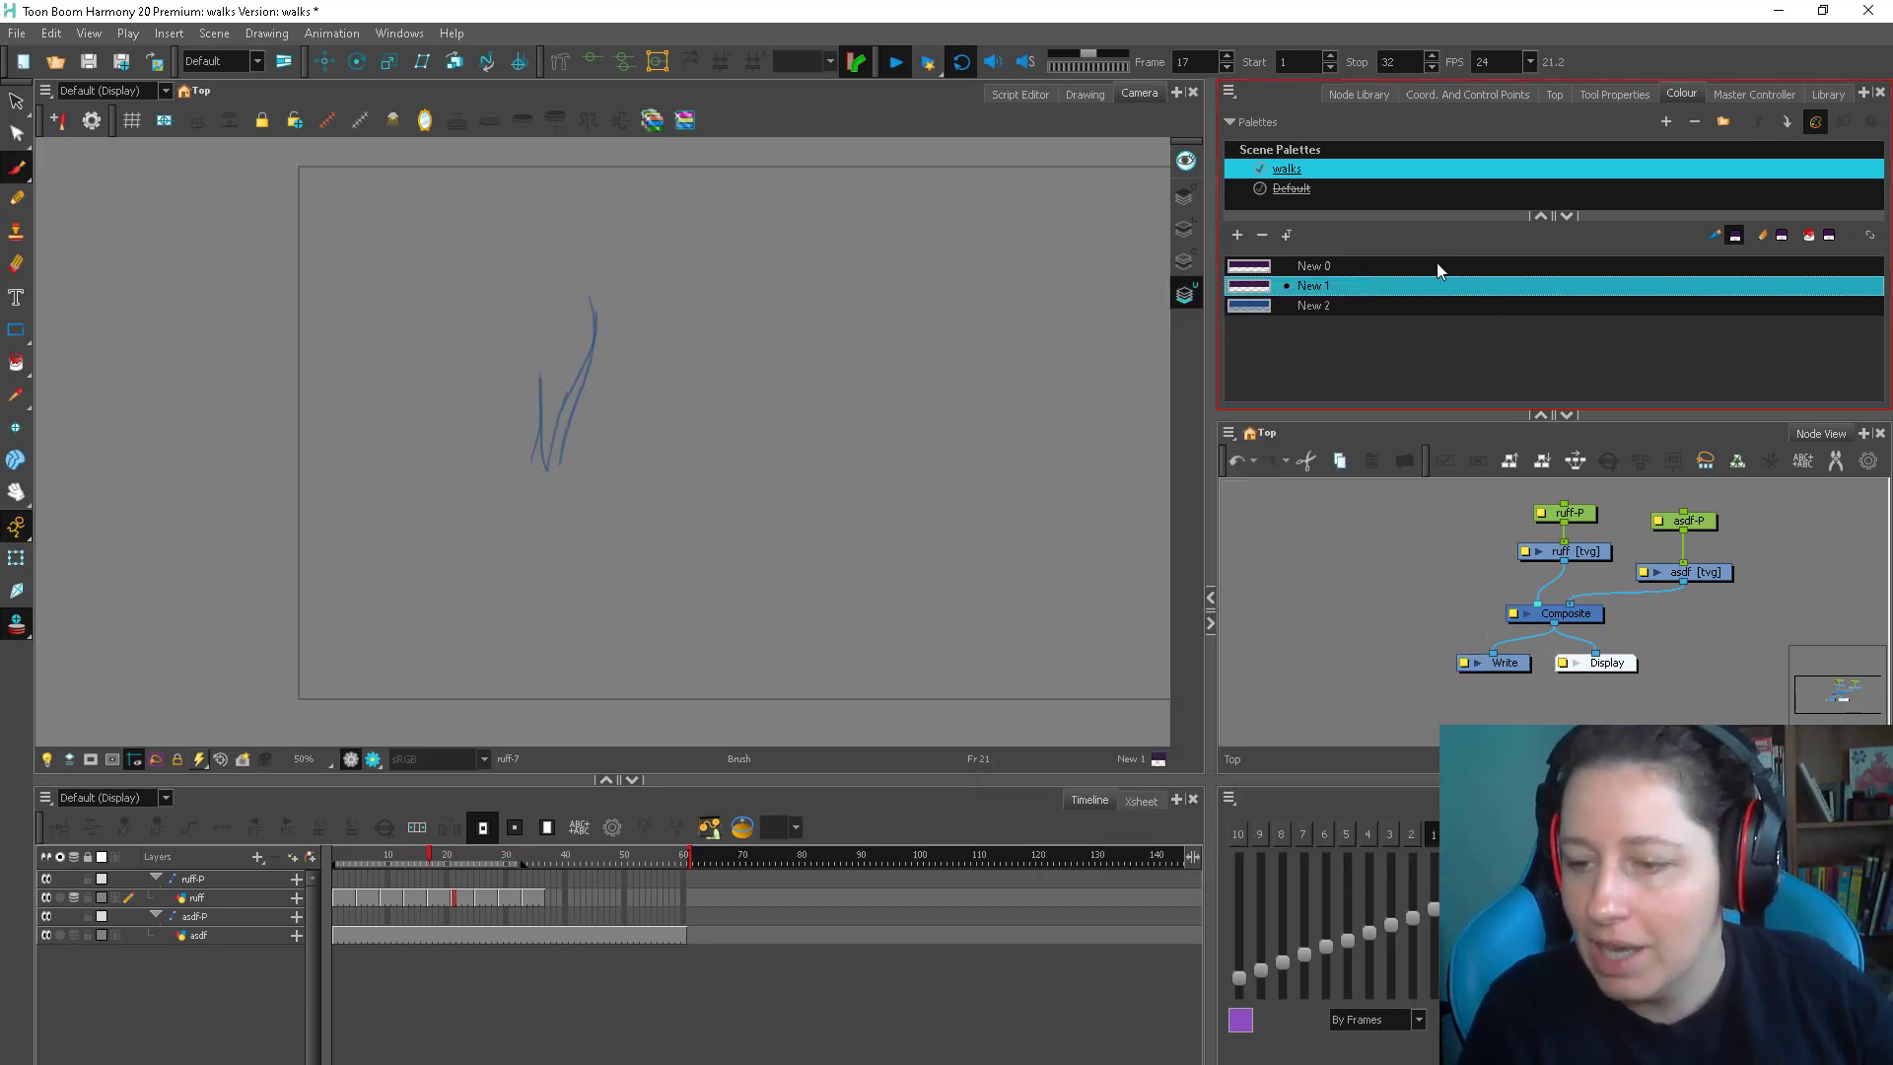
pyautogui.doubleClick(1250, 287)
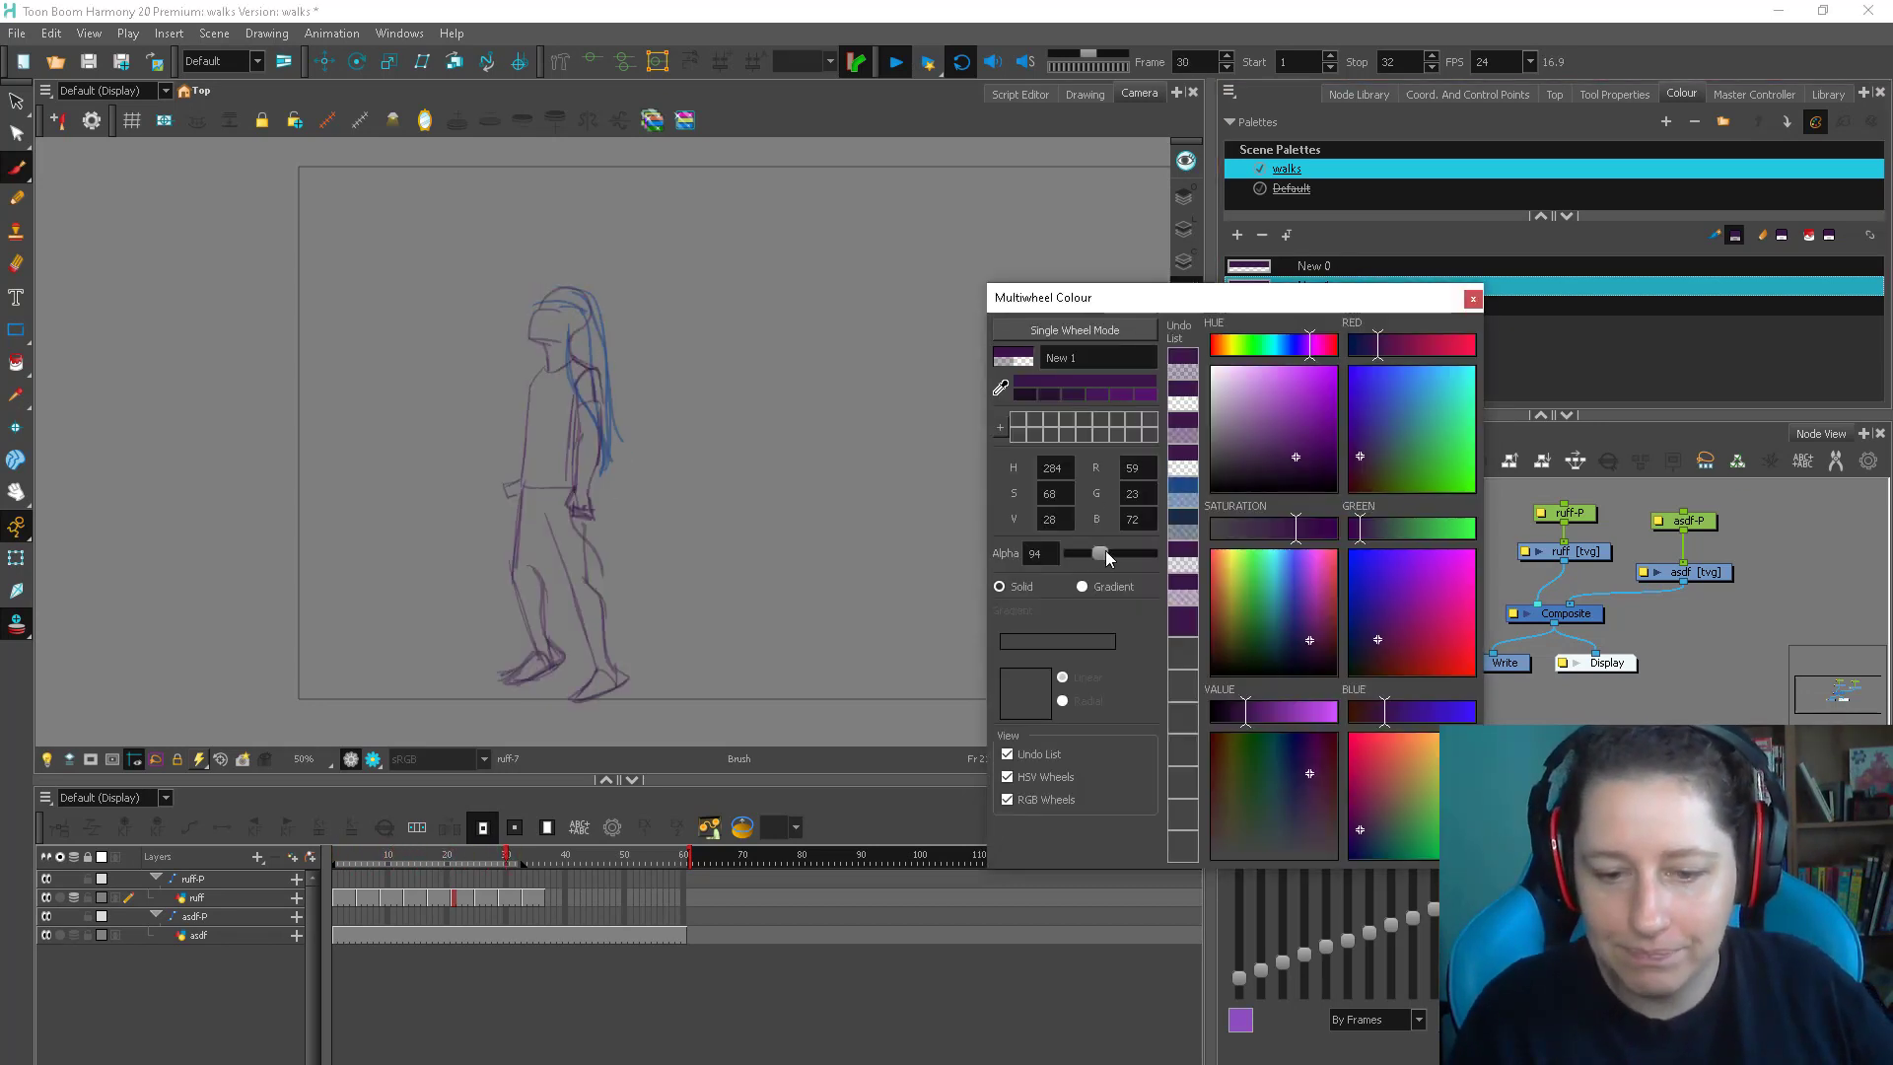
pyautogui.click(1471, 297)
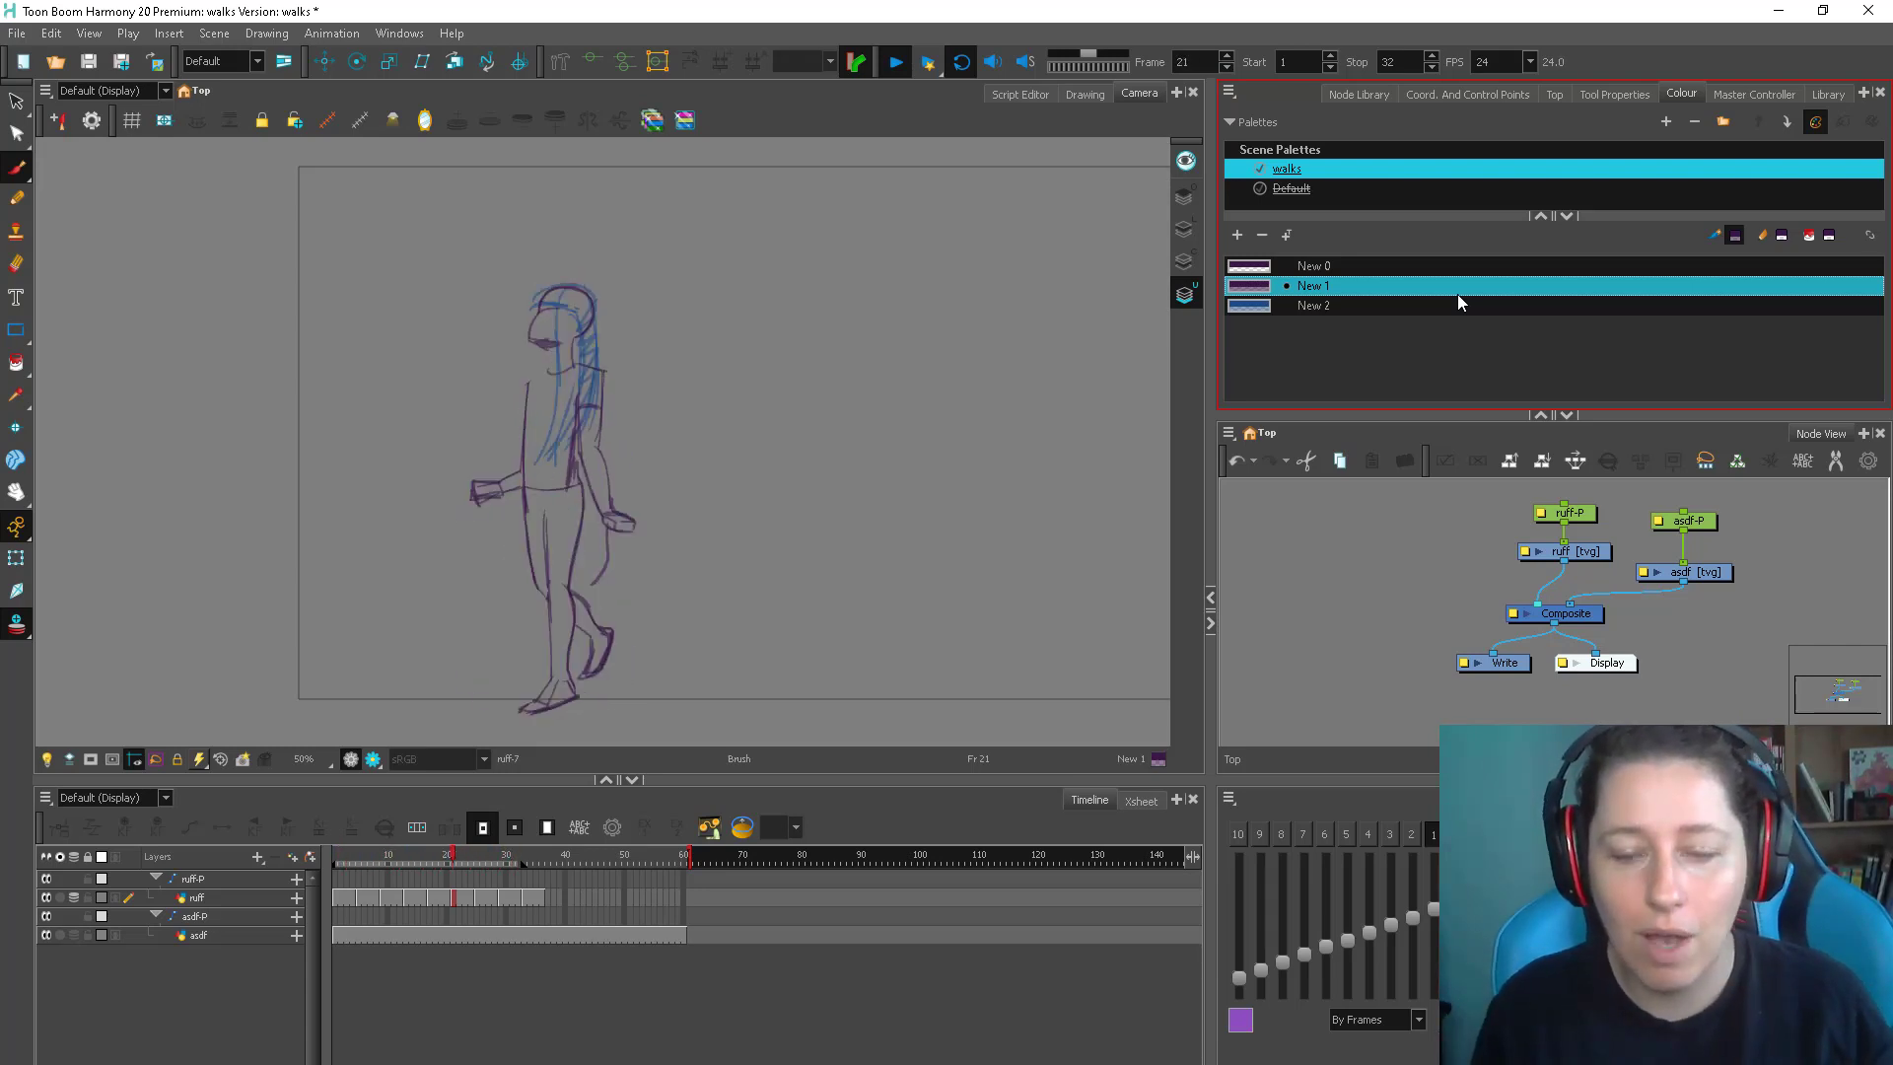
# Play the walk loop to review the hair motion with the body, stopping at frame 19
pyautogui.click(895, 62)
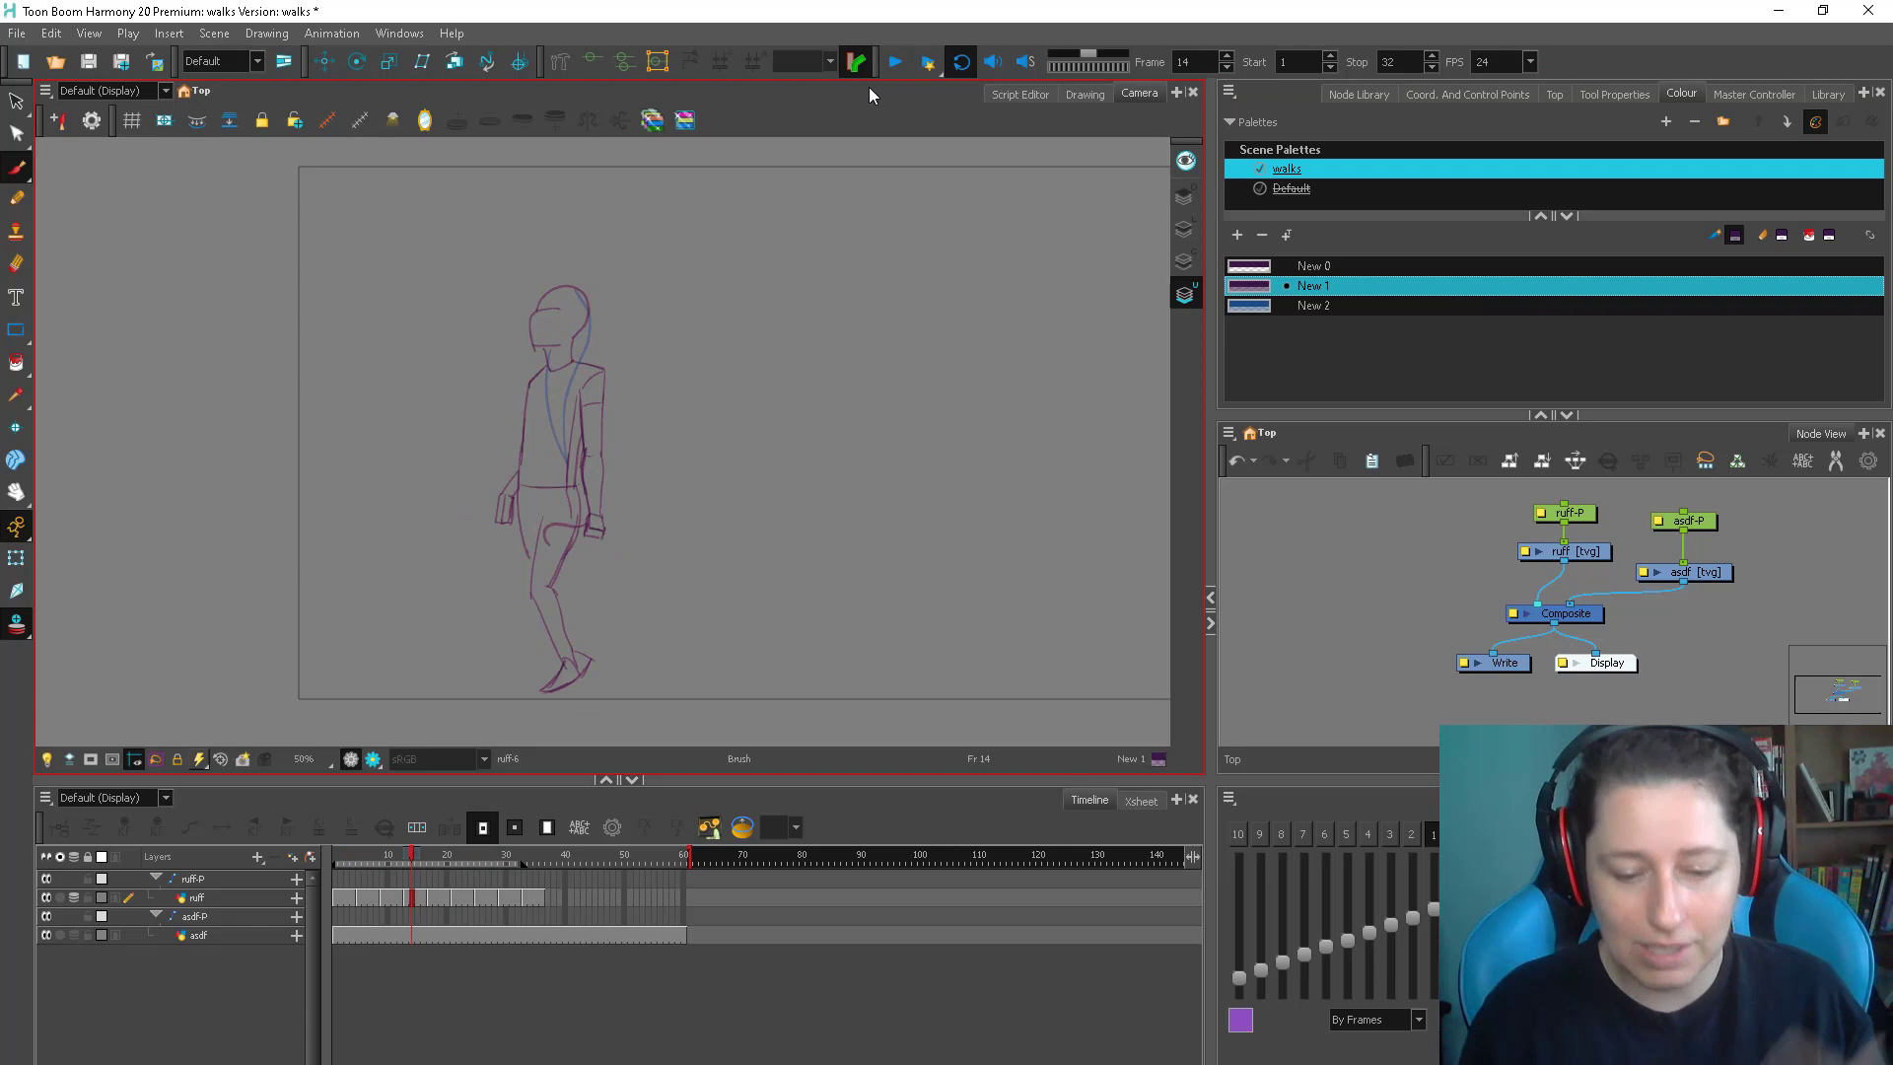
pyautogui.click(1264, 612)
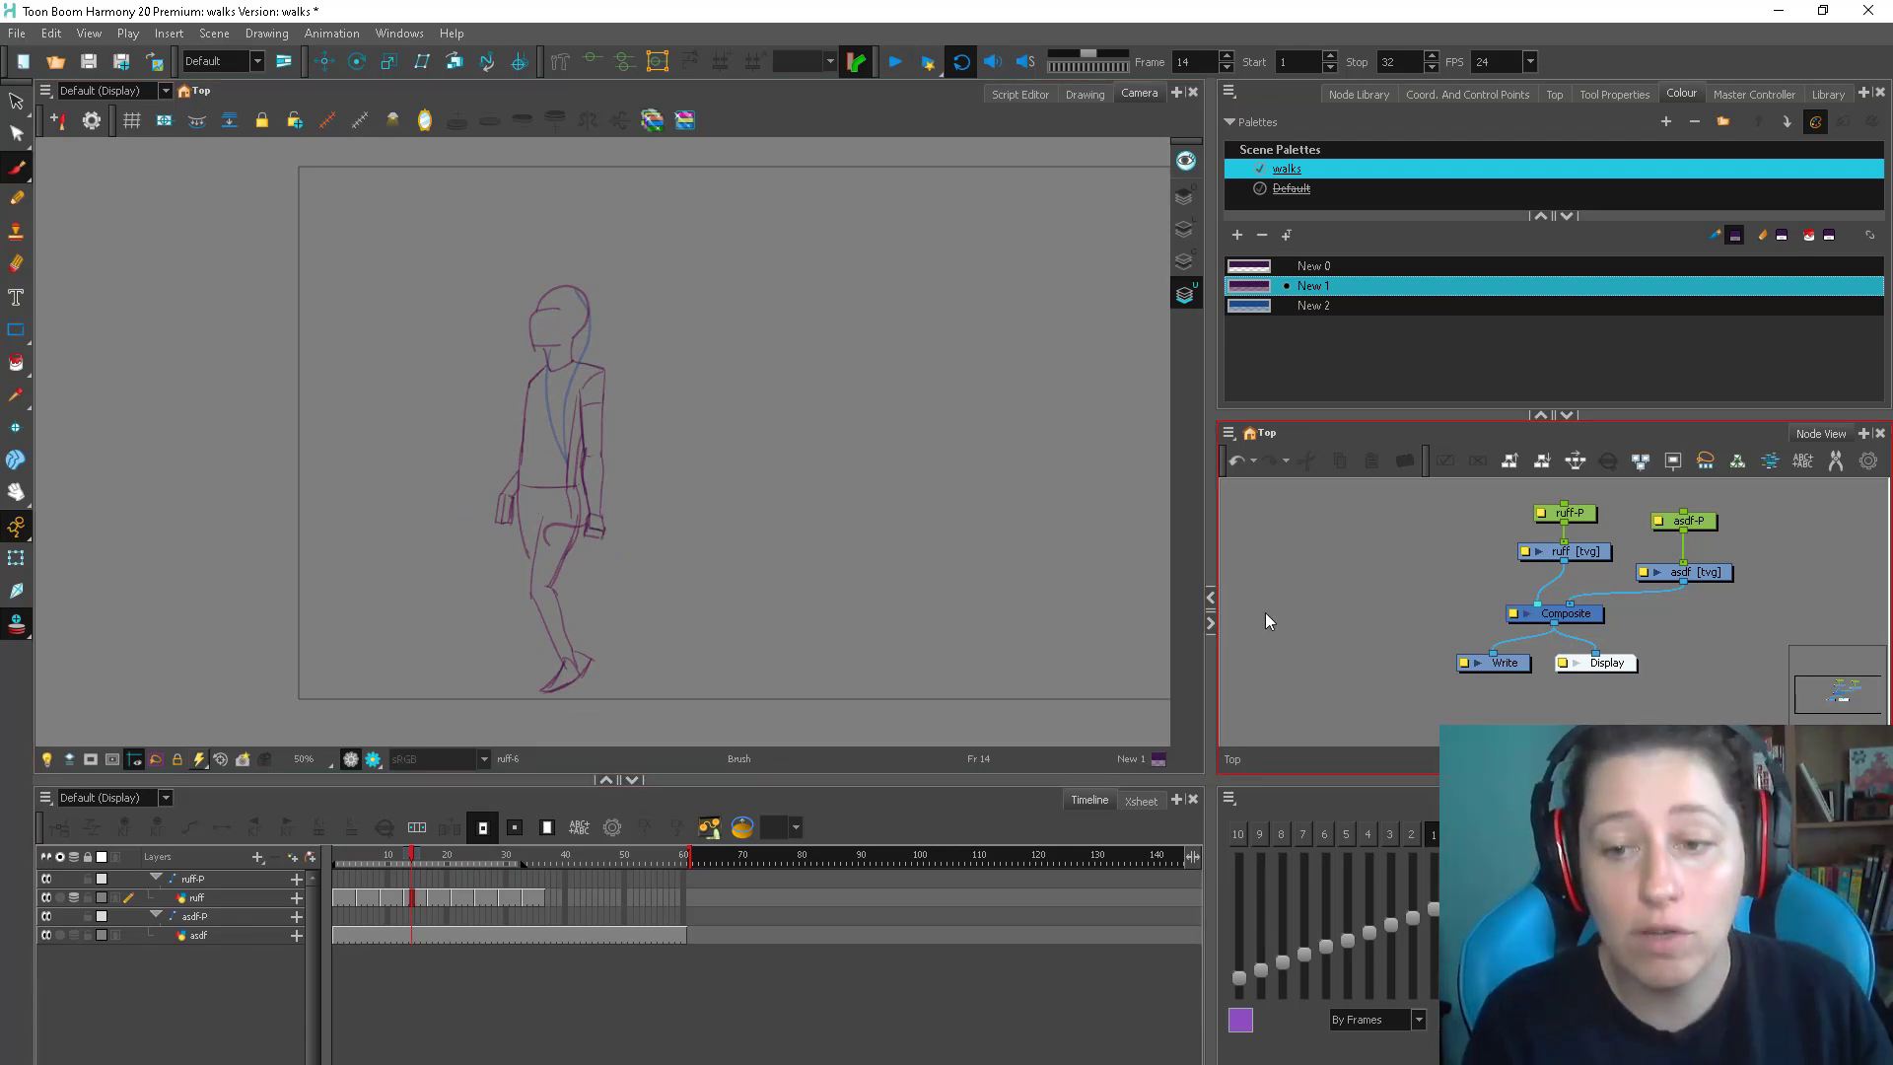
pyautogui.click(893, 62)
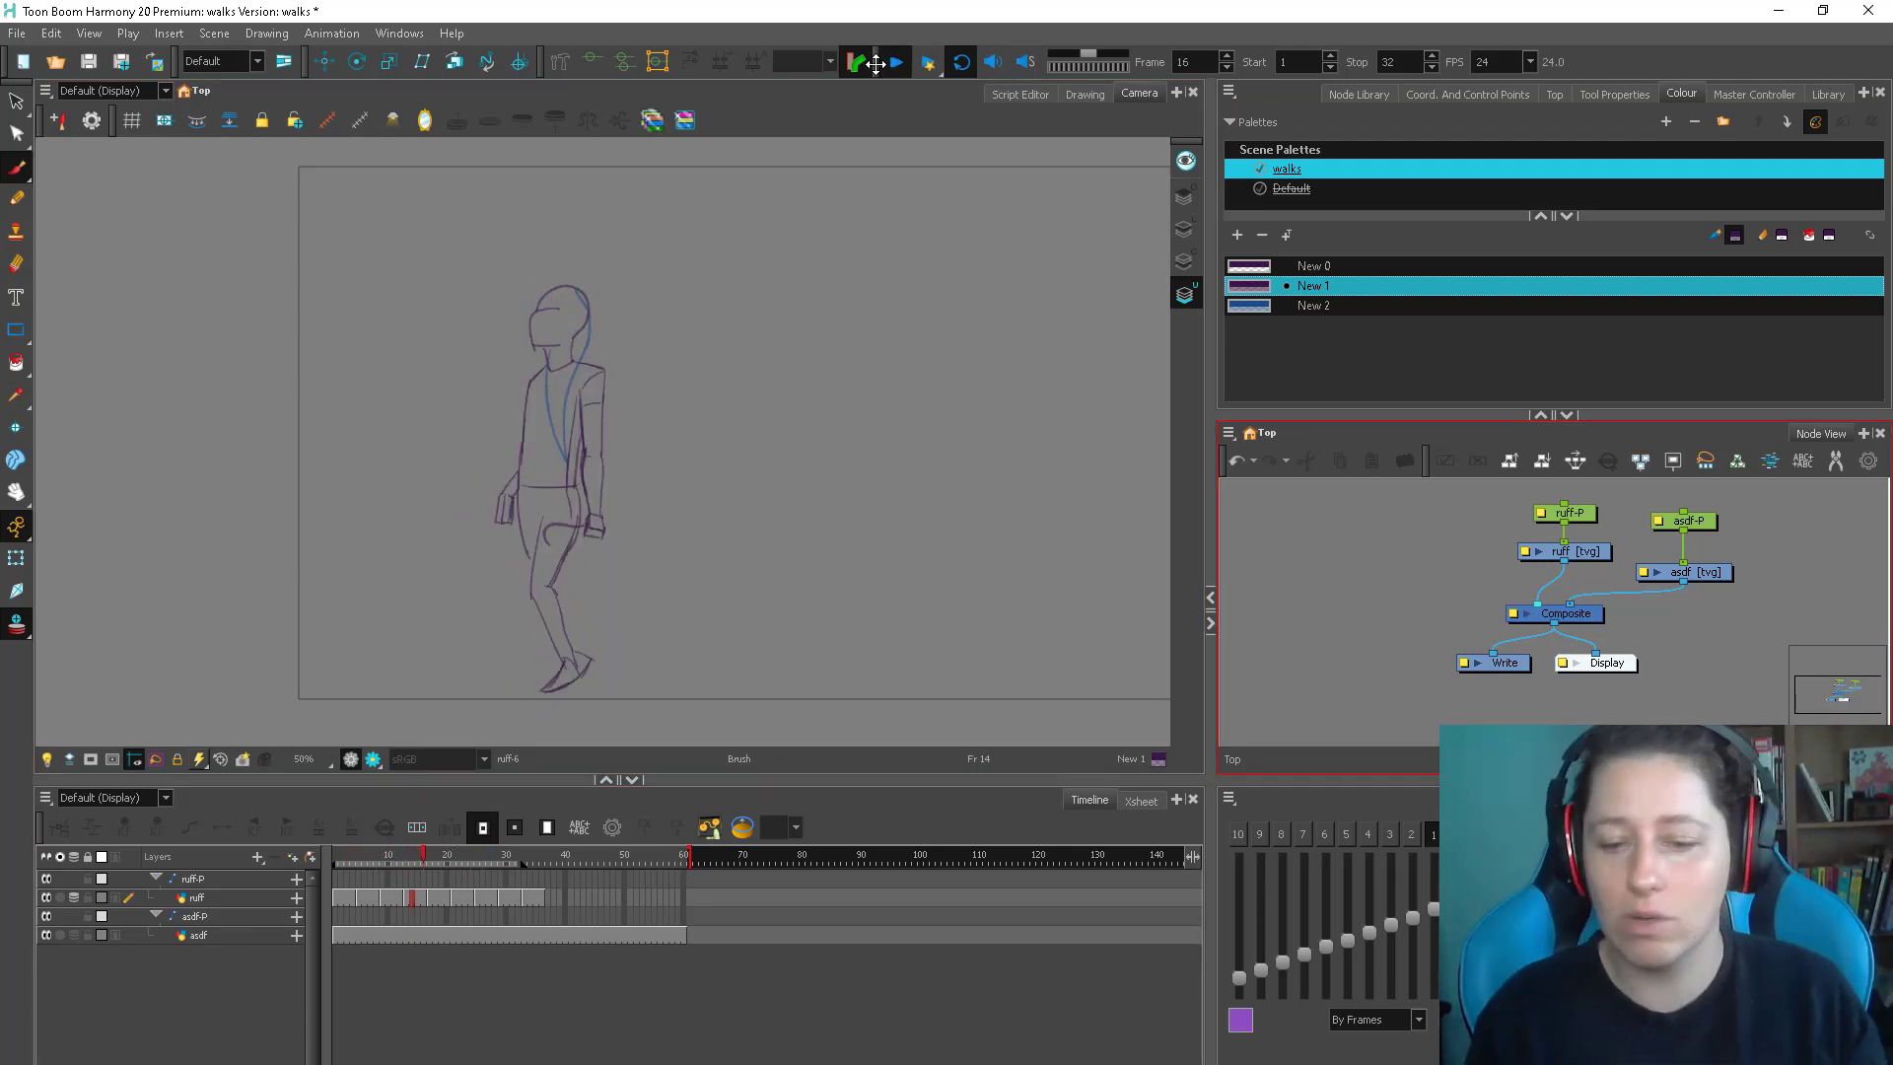
pyautogui.click(837, 80)
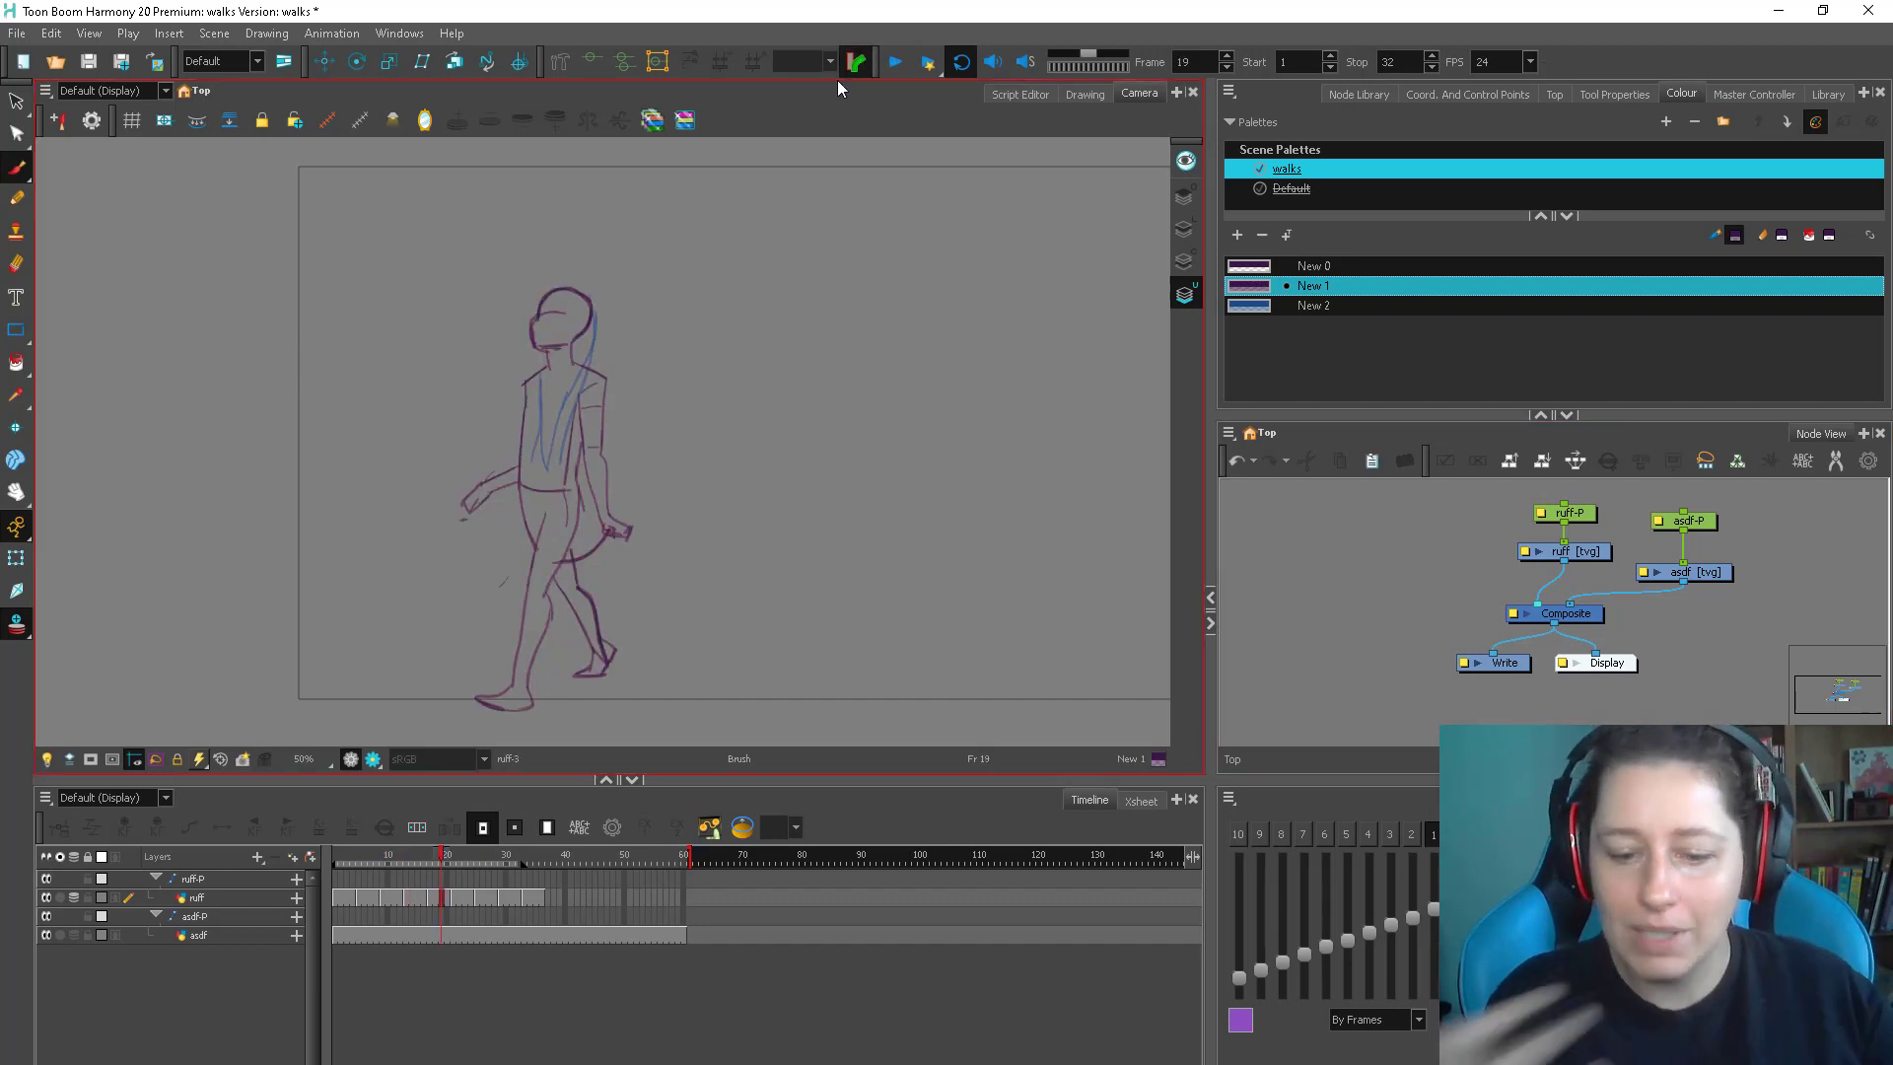
# Sketch a front-facing stick mannequin with joint circles beside the walking figure on the asdf layer at frame 19
pyautogui.click(194, 916)
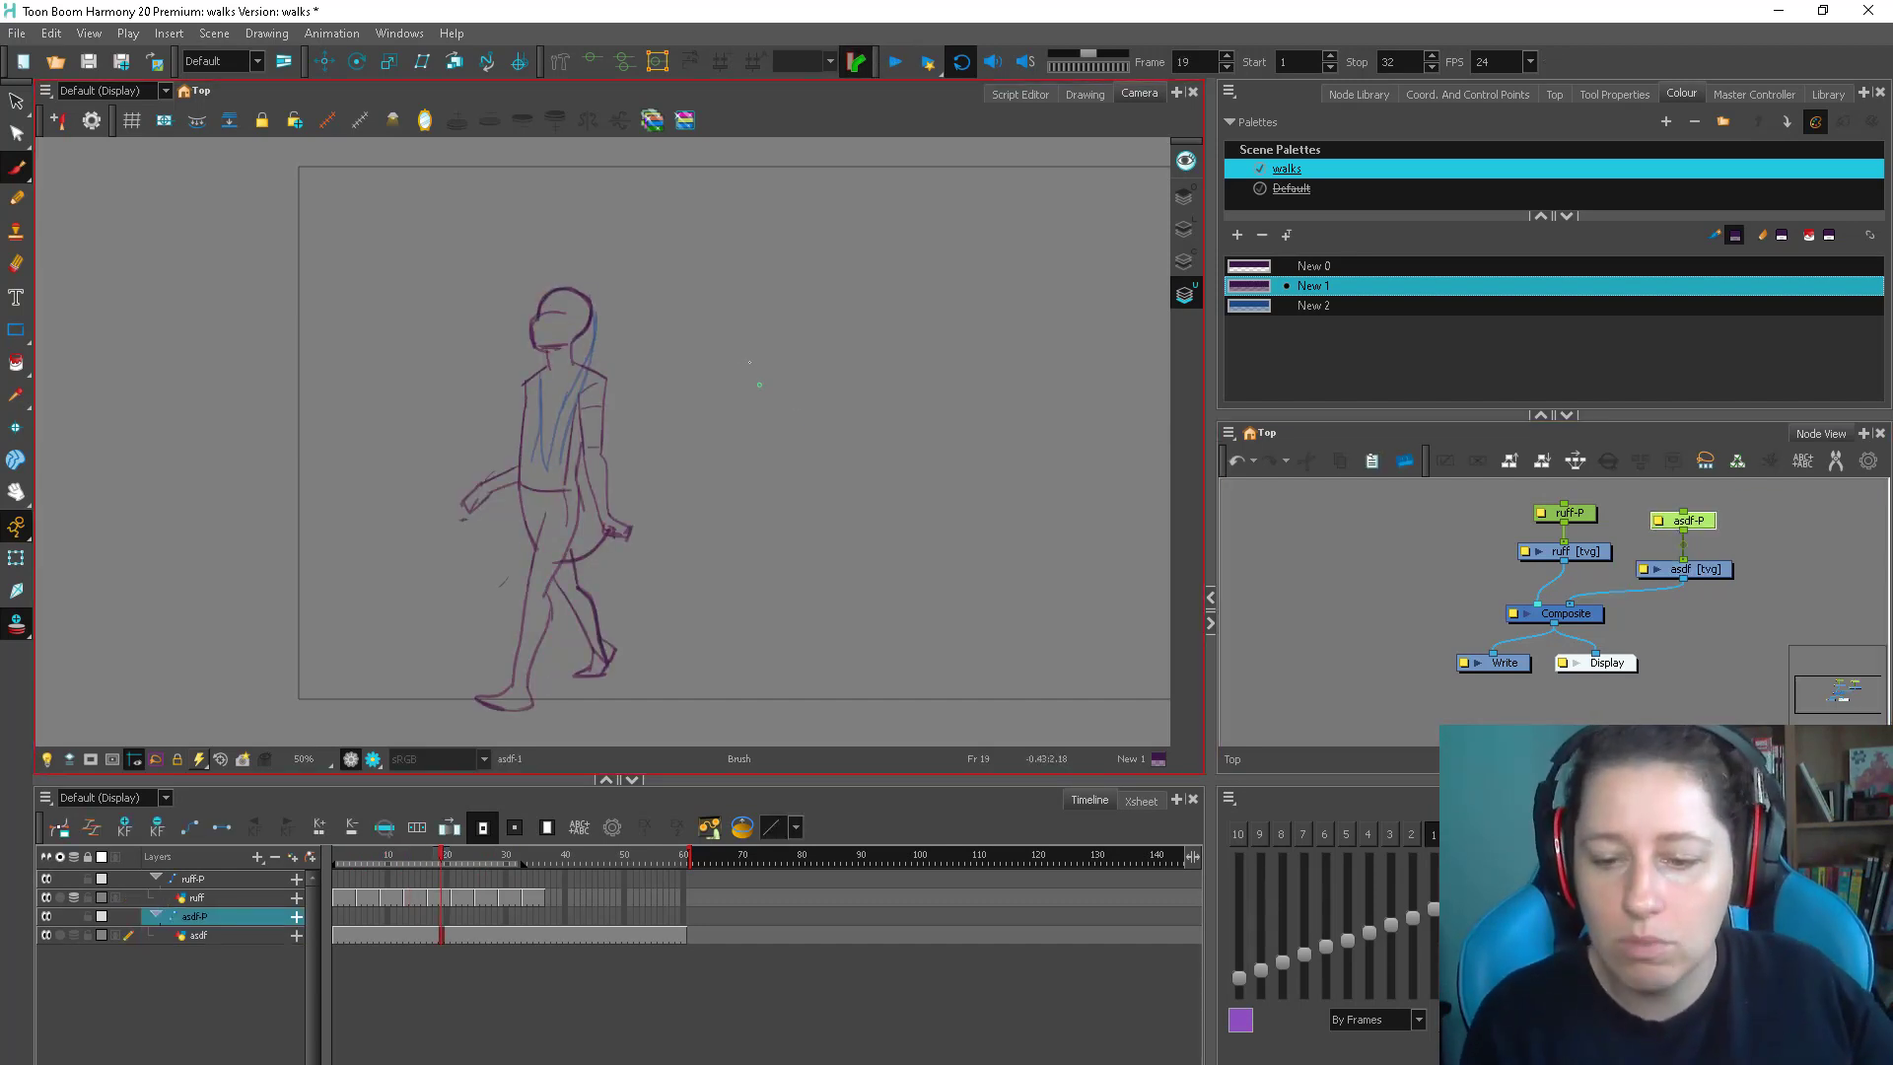
pyautogui.moveTo(745, 363)
pyautogui.mouseDown()
pyautogui.moveTo(850, 361)
pyautogui.moveTo(833, 360)
pyautogui.mouseUp()
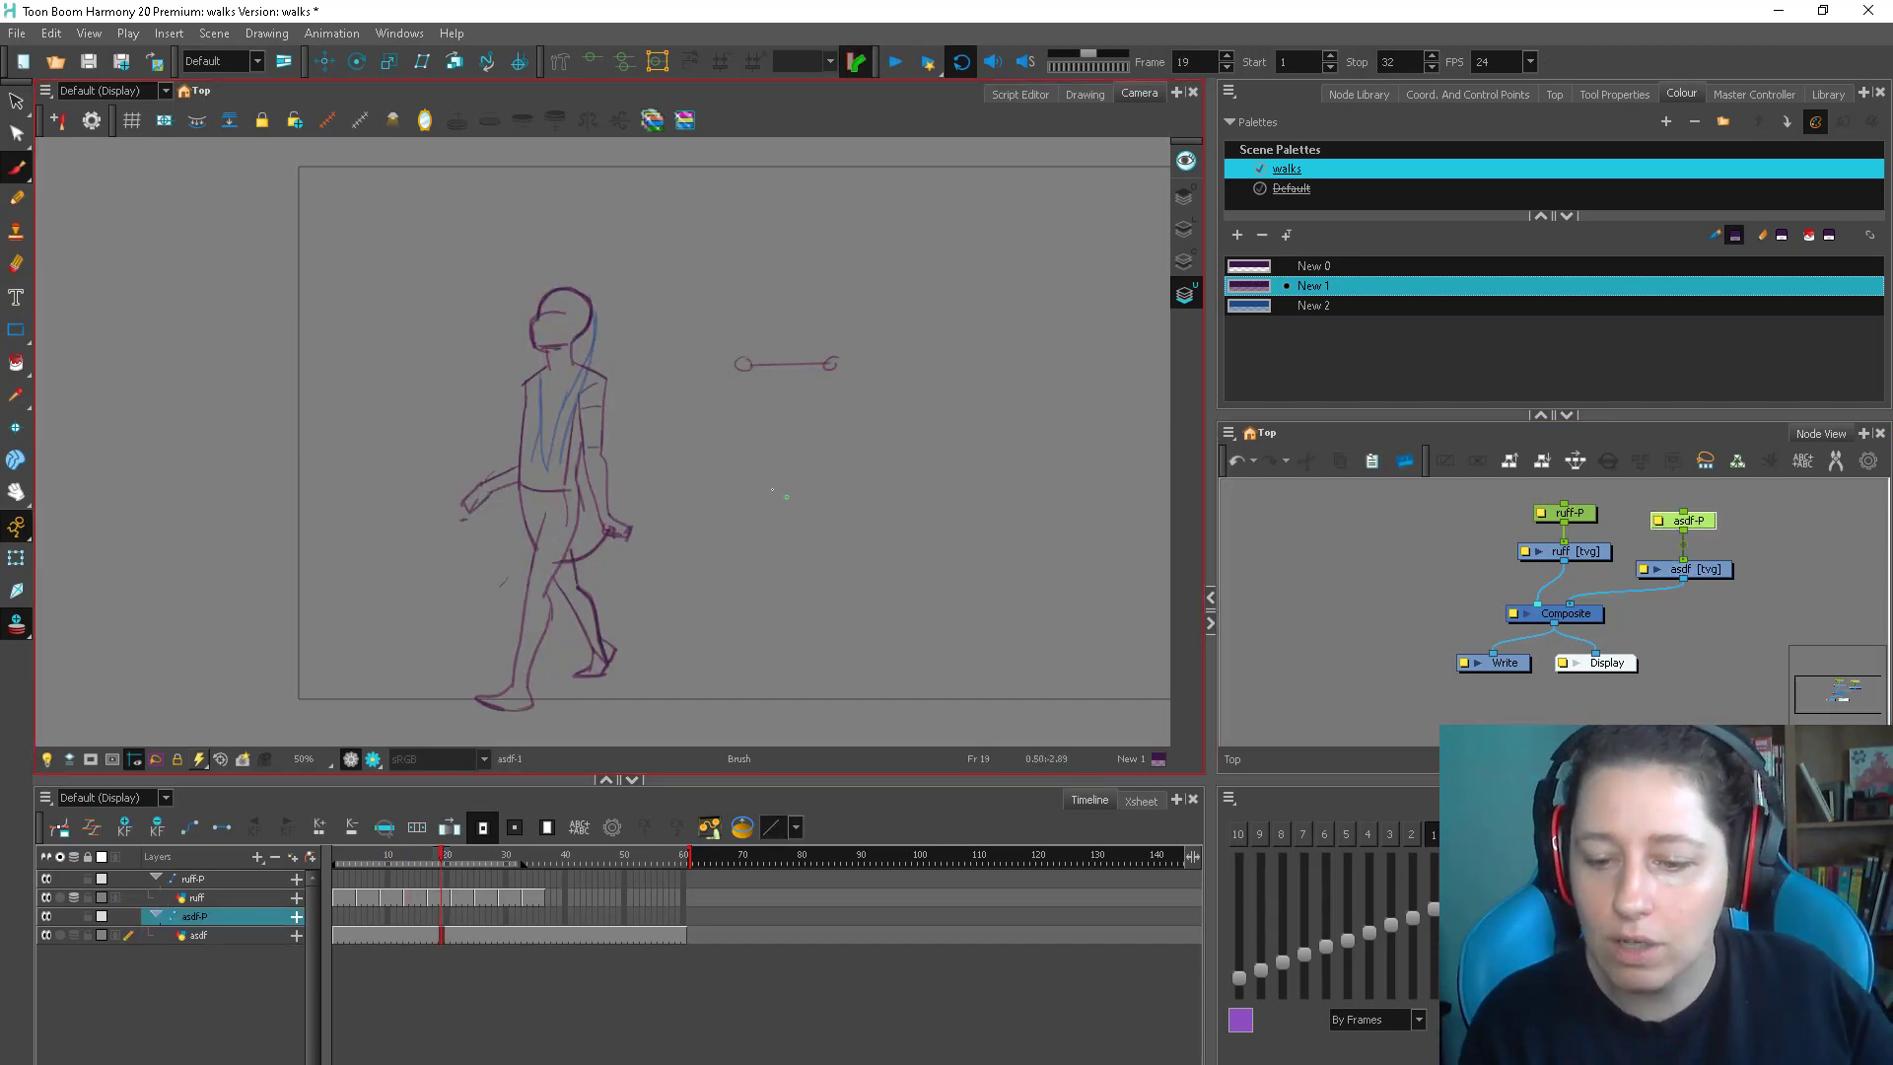
pyautogui.moveTo(746, 488)
pyautogui.mouseDown()
pyautogui.moveTo(829, 487)
pyautogui.moveTo(764, 493)
pyautogui.moveTo(821, 489)
pyautogui.moveTo(782, 498)
pyautogui.mouseUp()
pyautogui.hotkey('ctrl', 'z')
pyautogui.moveTo(668, 491); pyautogui.dragTo(668, 363)
pyautogui.moveTo(660, 261)
pyautogui.mouseDown()
pyautogui.moveTo(654, 330)
pyautogui.moveTo(683, 284)
pyautogui.mouseUp()
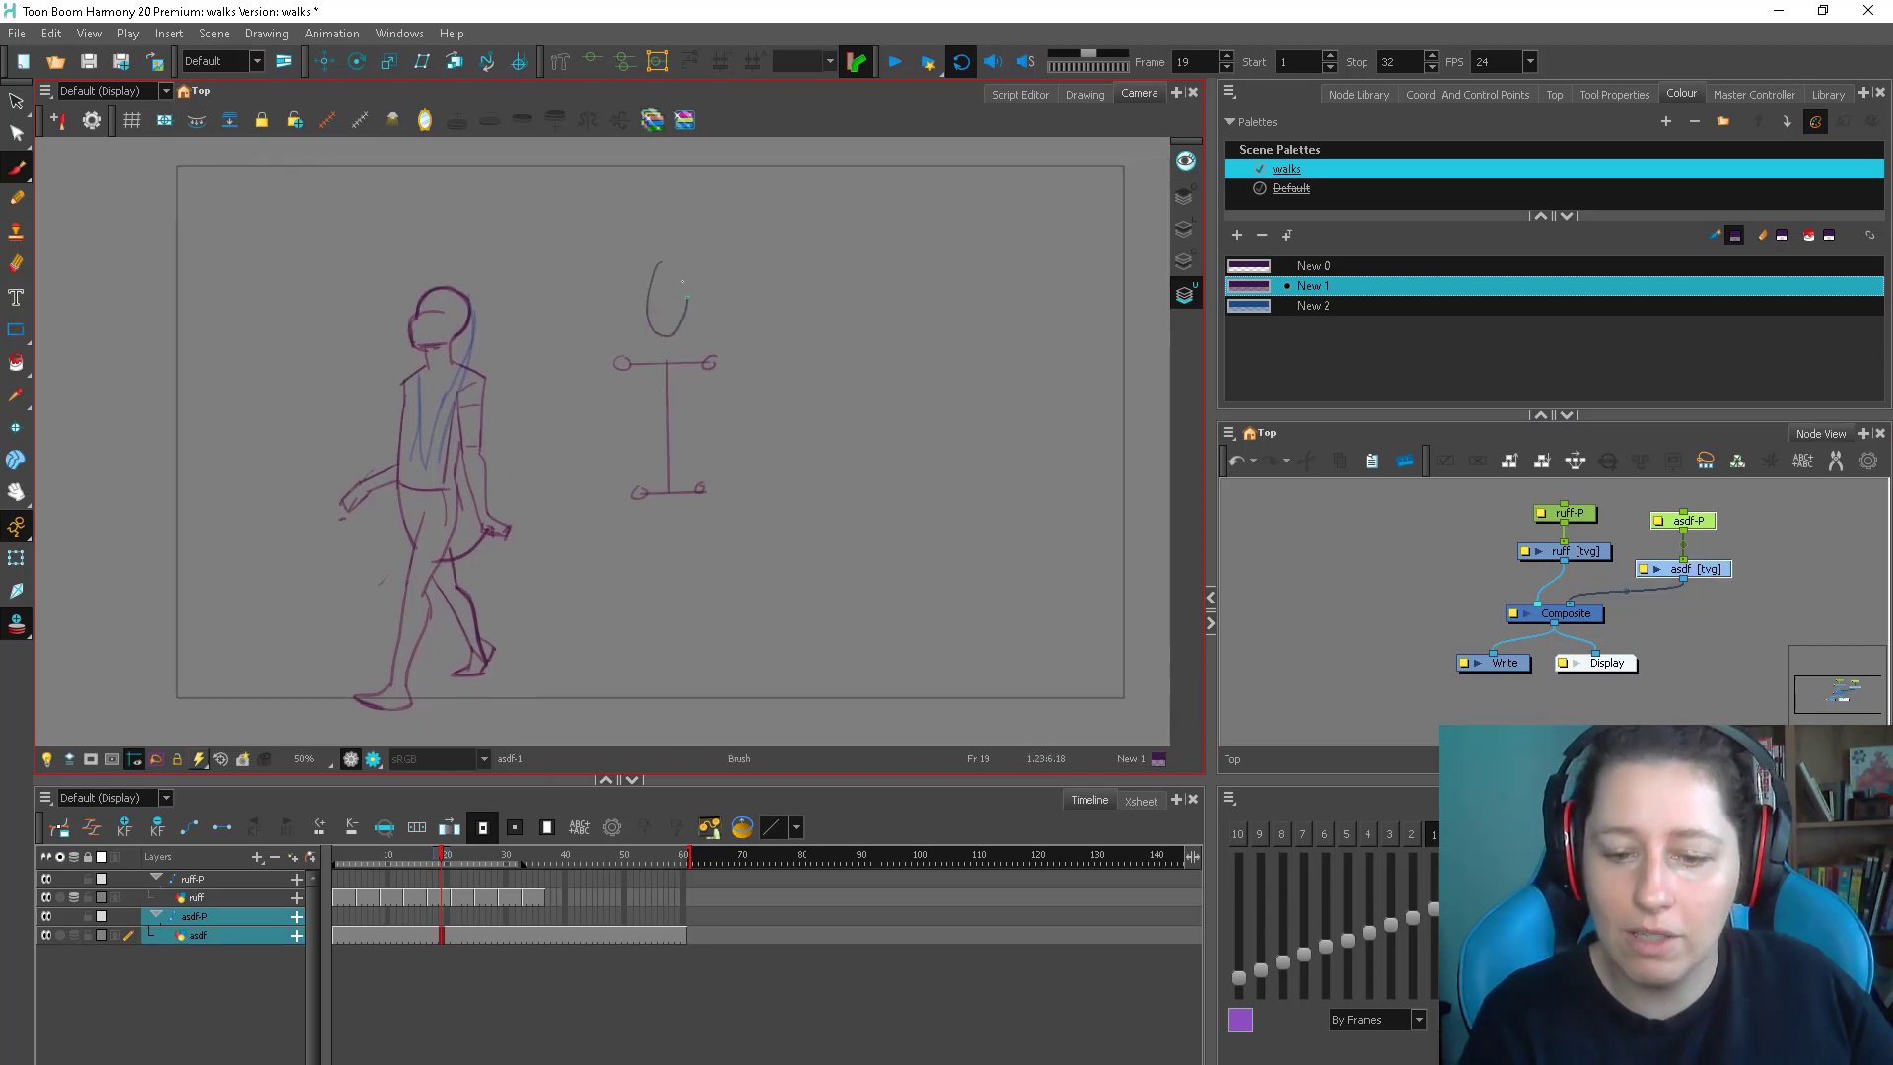
pyautogui.hotkey('ctrl', 'z')
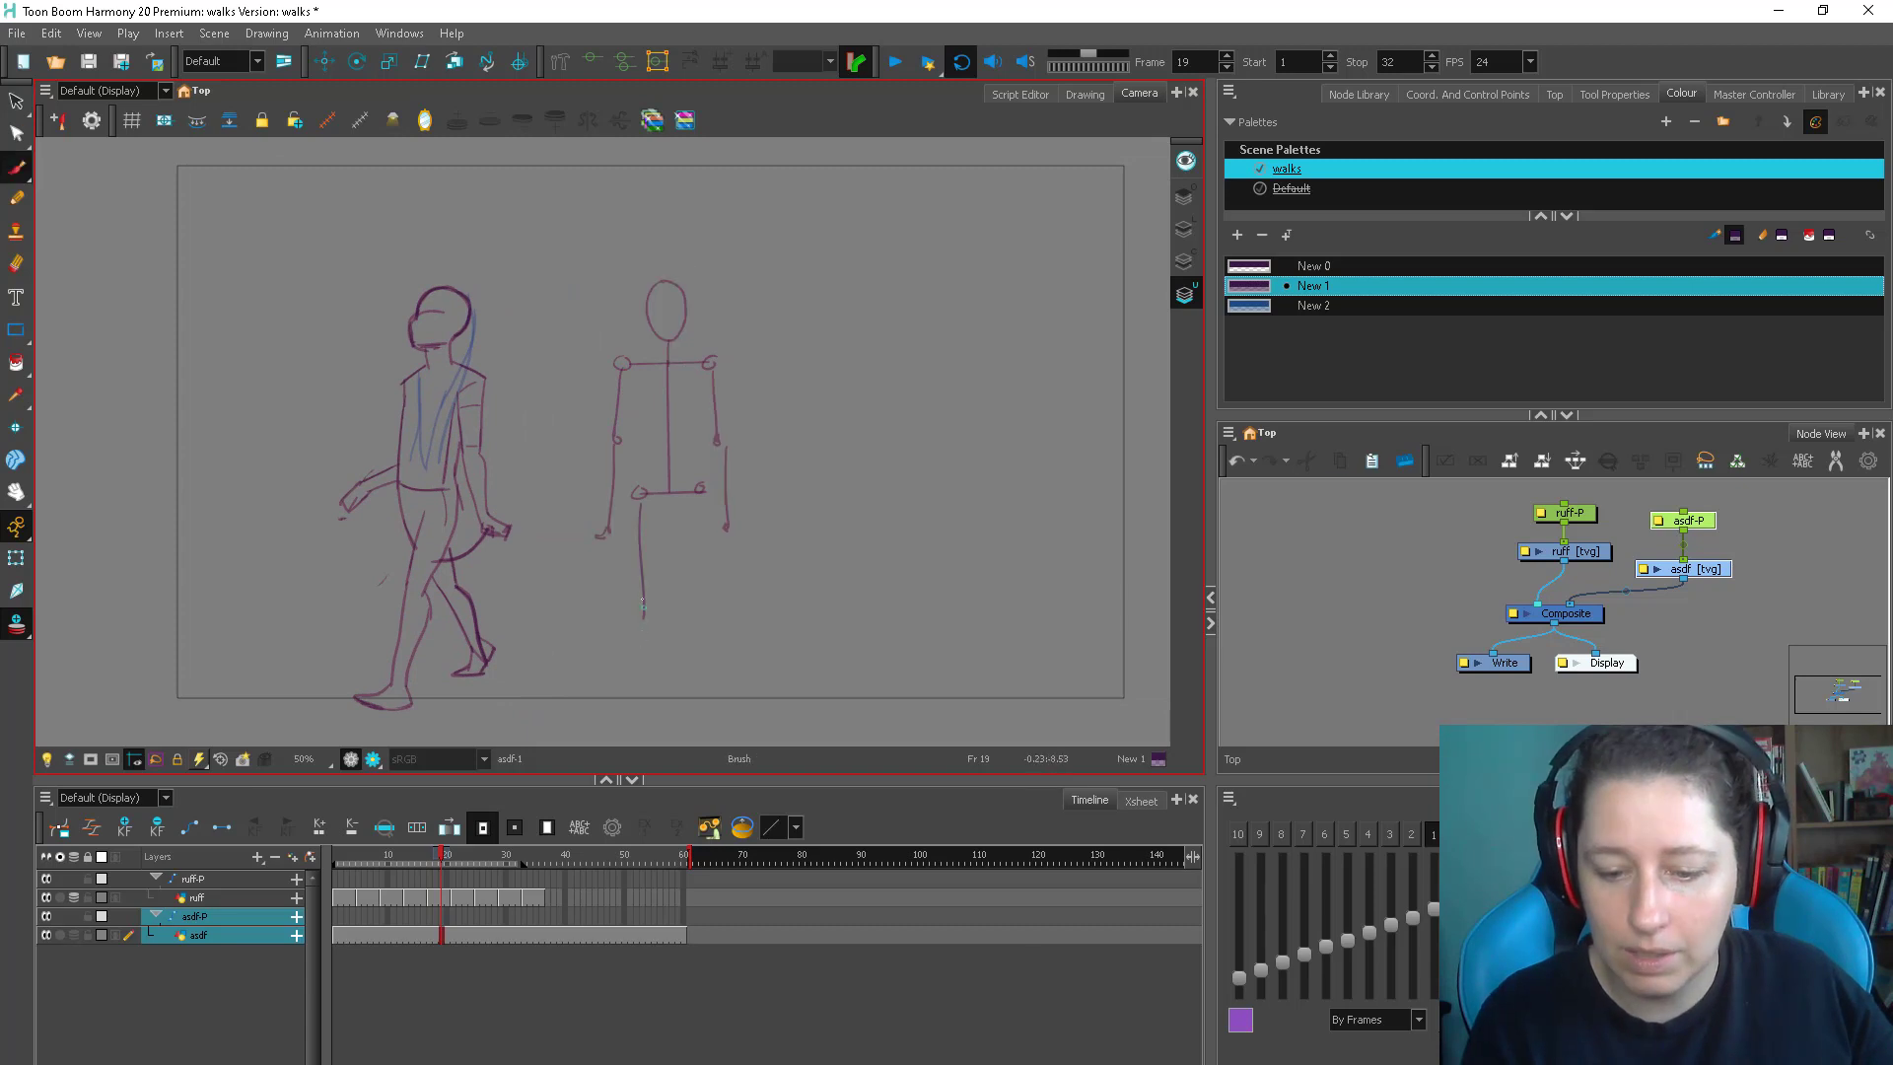
pyautogui.moveTo(639, 600); pyautogui.dragTo(643, 611)
pyautogui.moveTo(641, 614); pyautogui.dragTo(643, 696)
pyautogui.moveTo(699, 505); pyautogui.dragTo(699, 603)
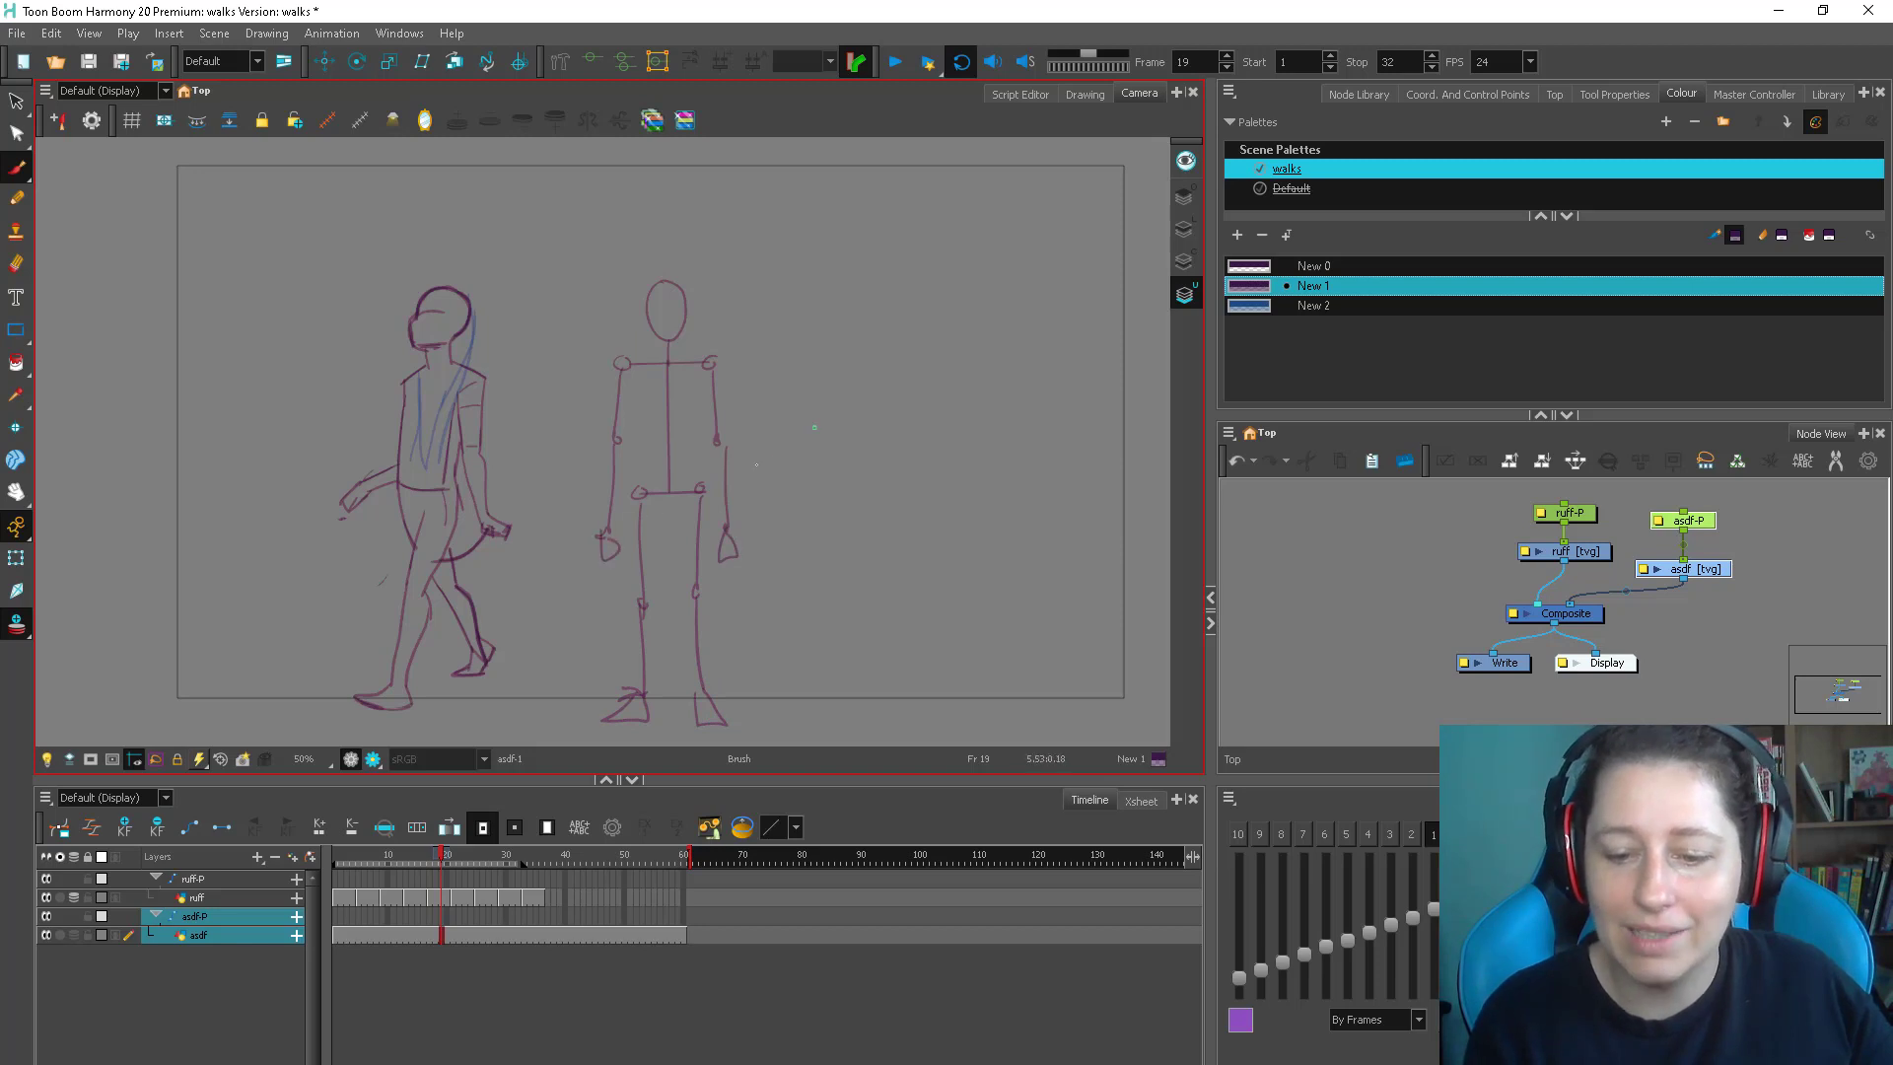
# Add curved torso sides and thigh lines to the front-facing mannequin and square off its head with a brow line
pyautogui.moveTo(624, 372); pyautogui.dragTo(645, 488)
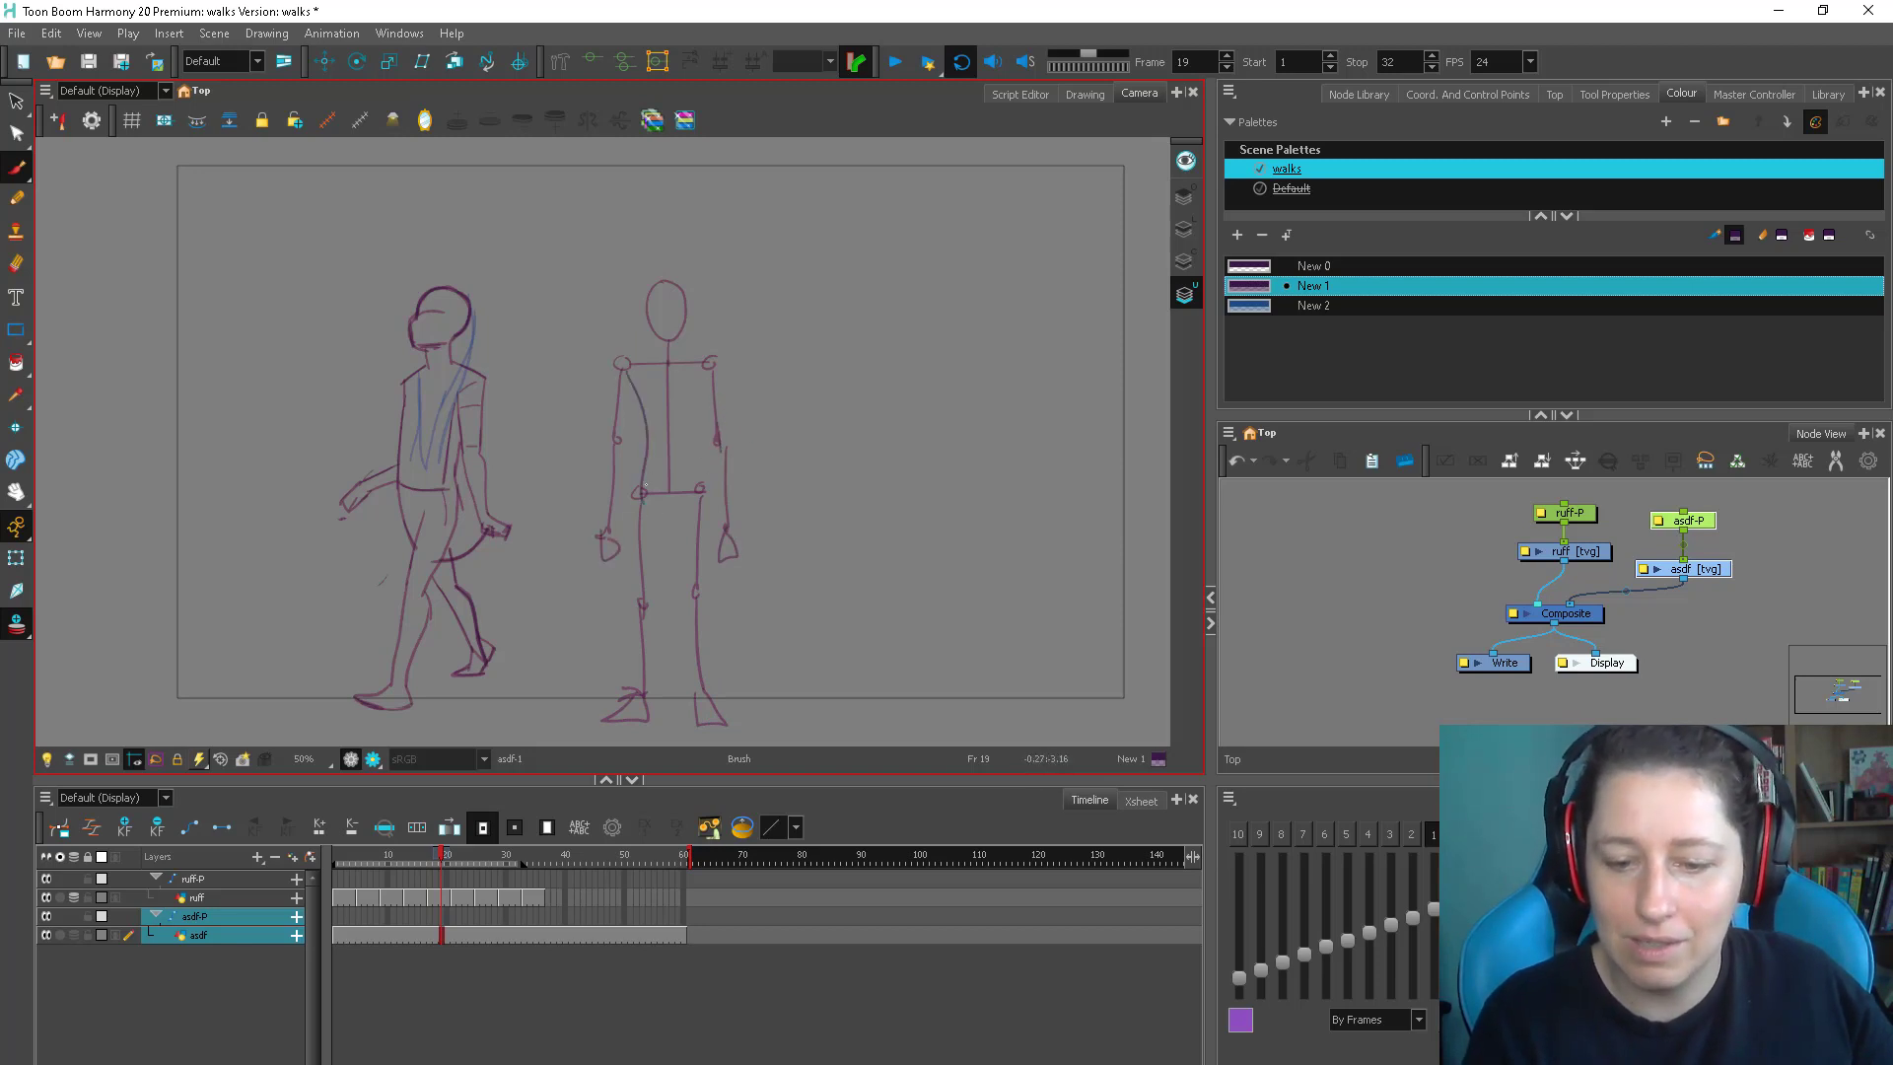
pyautogui.moveTo(693, 424)
pyautogui.mouseDown()
pyautogui.moveTo(694, 494)
pyautogui.moveTo(637, 552)
pyautogui.moveTo(639, 608)
pyautogui.mouseUp()
pyautogui.moveTo(660, 492)
pyautogui.mouseDown()
pyautogui.moveTo(650, 635)
pyautogui.moveTo(689, 522)
pyautogui.moveTo(680, 611)
pyautogui.mouseUp()
pyautogui.moveTo(645, 287); pyautogui.dragTo(687, 292)
pyautogui.moveTo(648, 292); pyautogui.dragTo(683, 289)
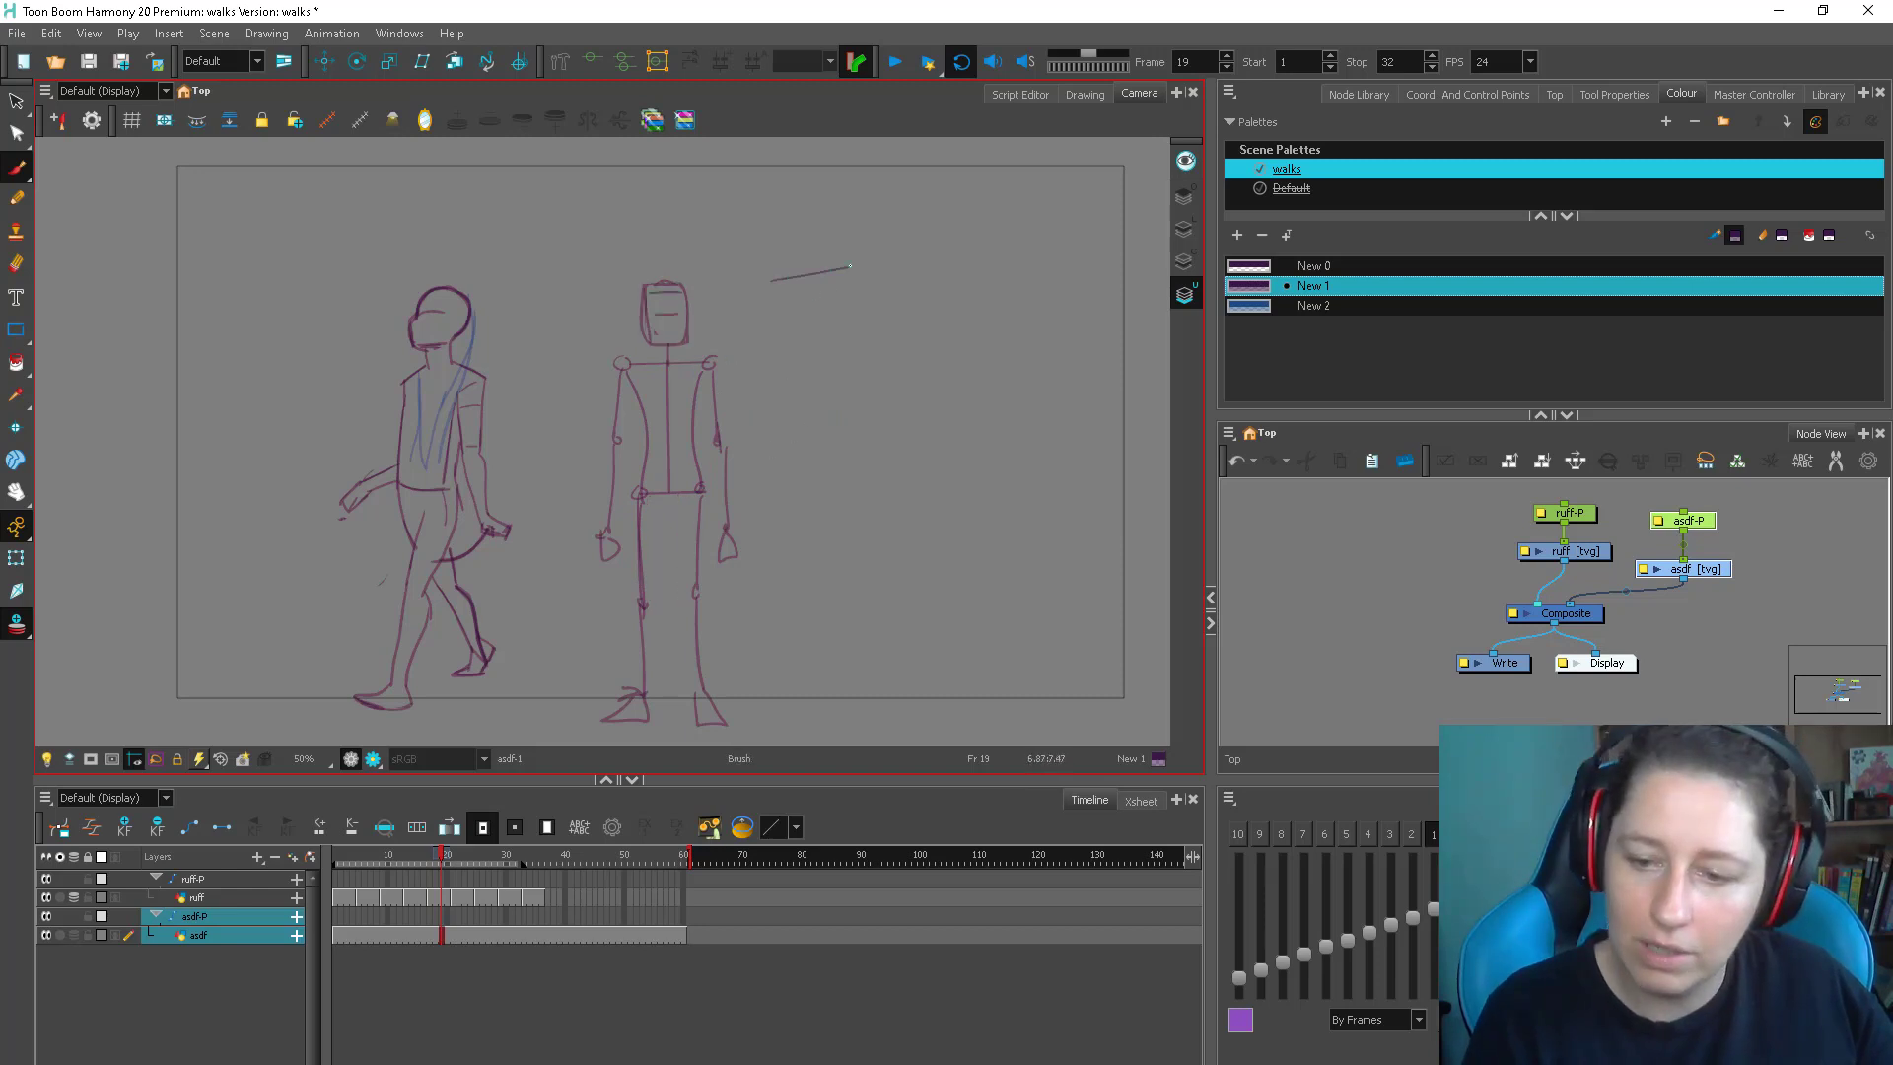
# Rough out a dynamic pose beside the mannequin with a tilted box head, chest cylinder, bowl-shaped pelvis and jointed limb lines
pyautogui.hotkey('ctrl', 'z')
pyautogui.moveTo(800, 287)
pyautogui.mouseDown()
pyautogui.moveTo(775, 292)
pyautogui.moveTo(810, 359)
pyautogui.moveTo(846, 355)
pyautogui.mouseUp()
pyautogui.moveTo(794, 362); pyautogui.dragTo(840, 357)
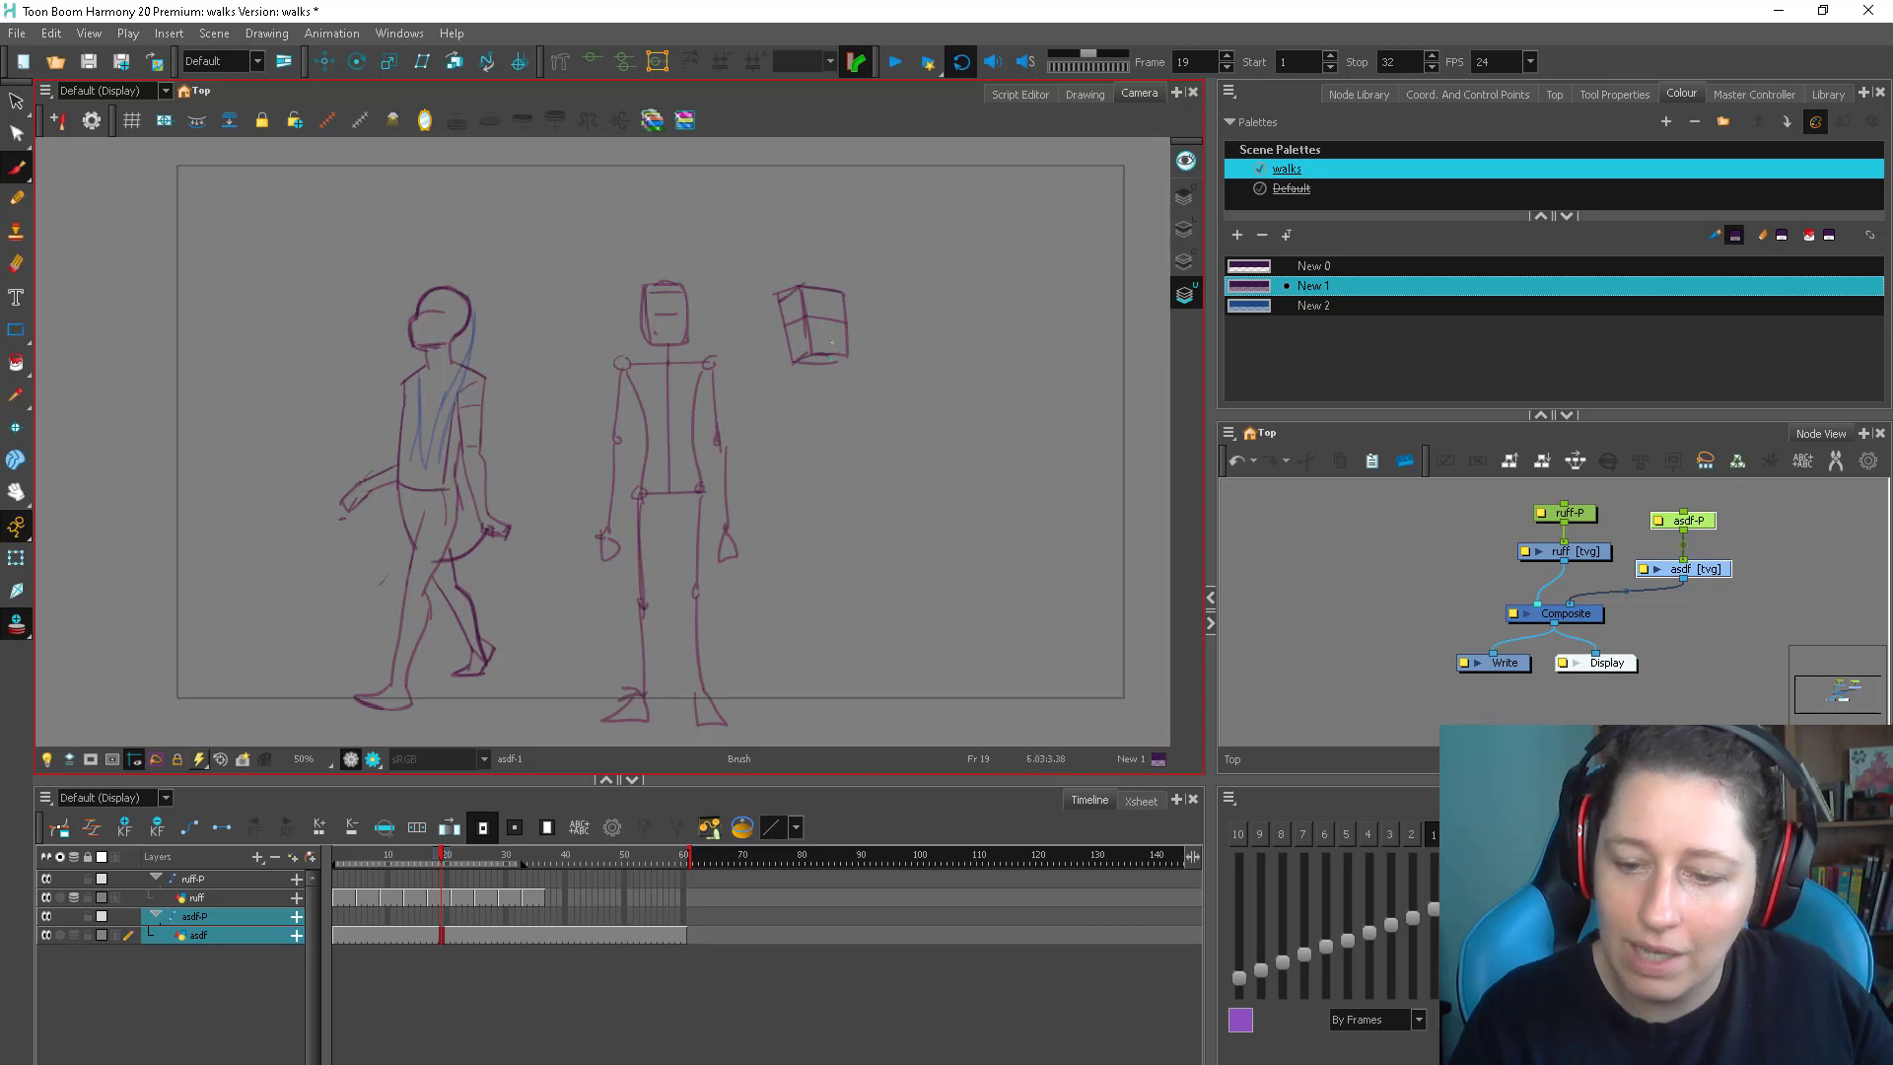
pyautogui.moveTo(805, 412); pyautogui.dragTo(866, 374)
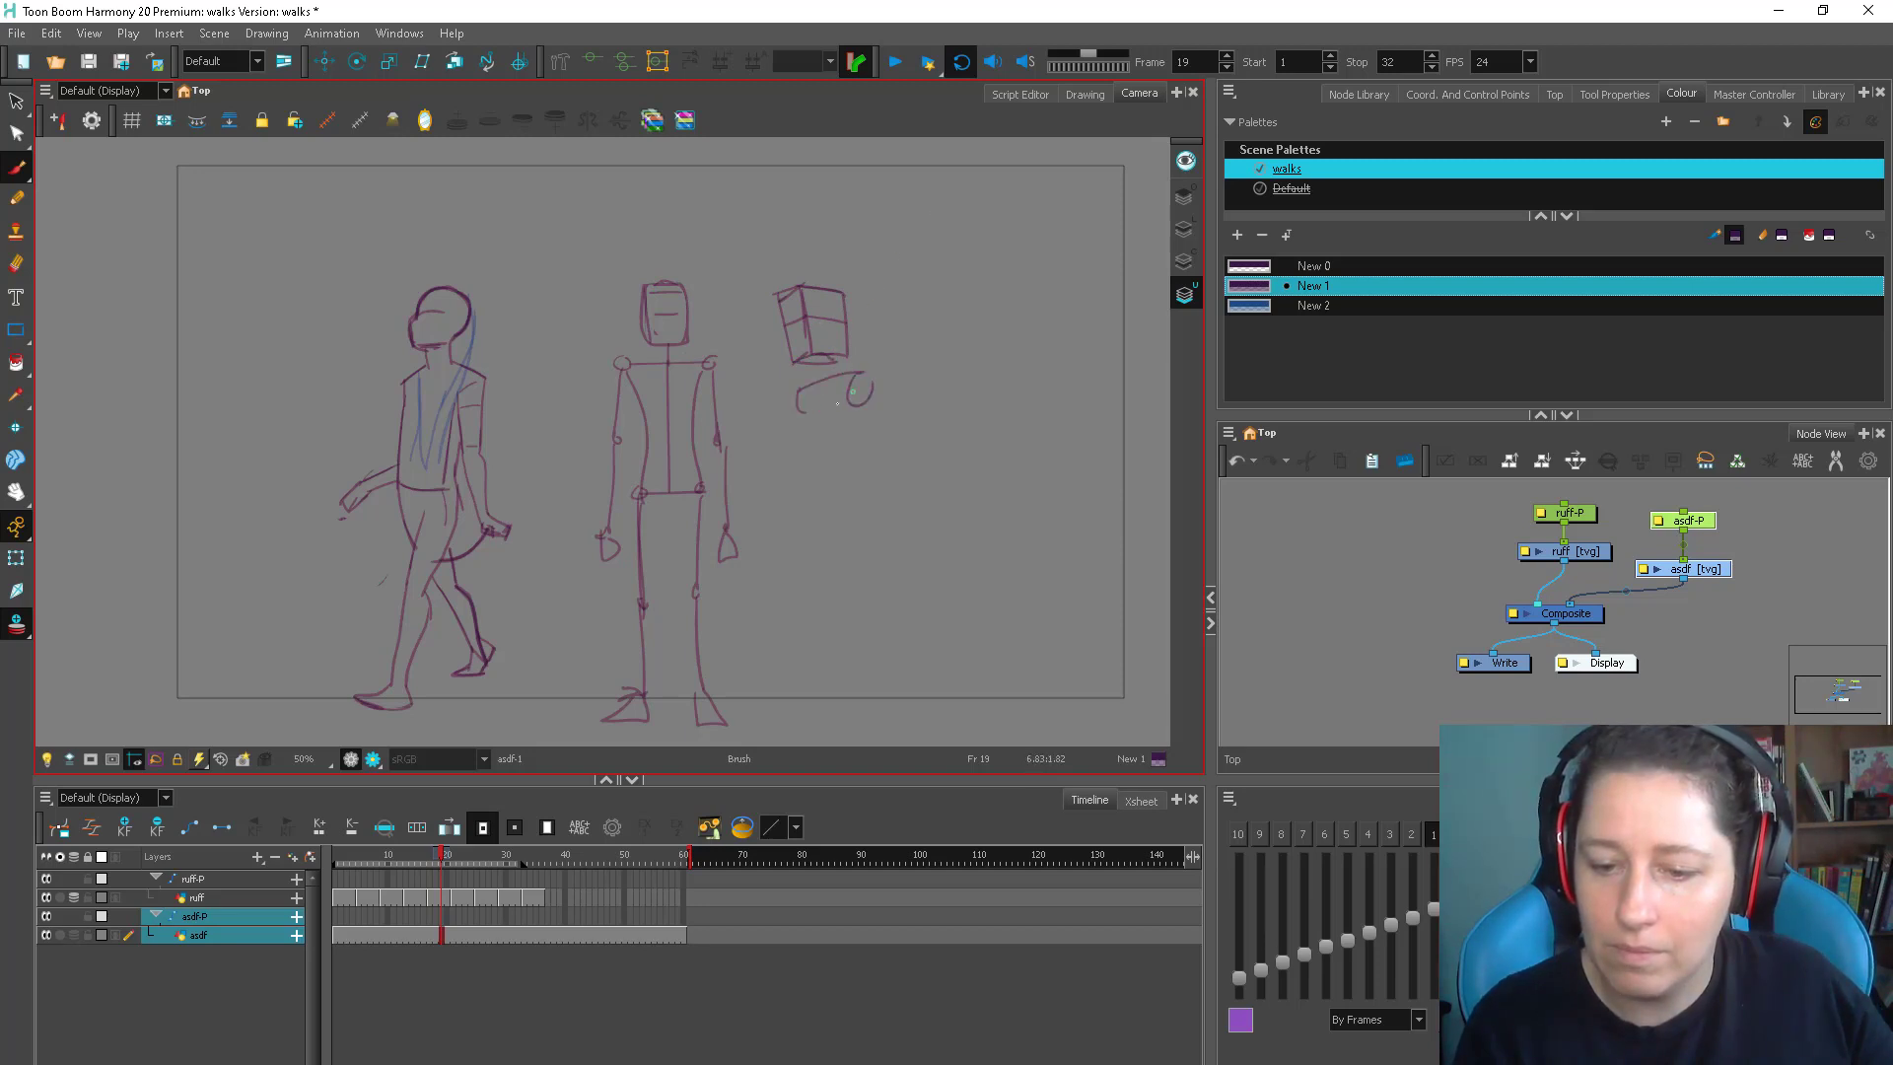
pyautogui.moveTo(806, 482)
pyautogui.mouseDown()
pyautogui.moveTo(868, 483)
pyautogui.moveTo(864, 504)
pyautogui.moveTo(812, 502)
pyautogui.mouseUp()
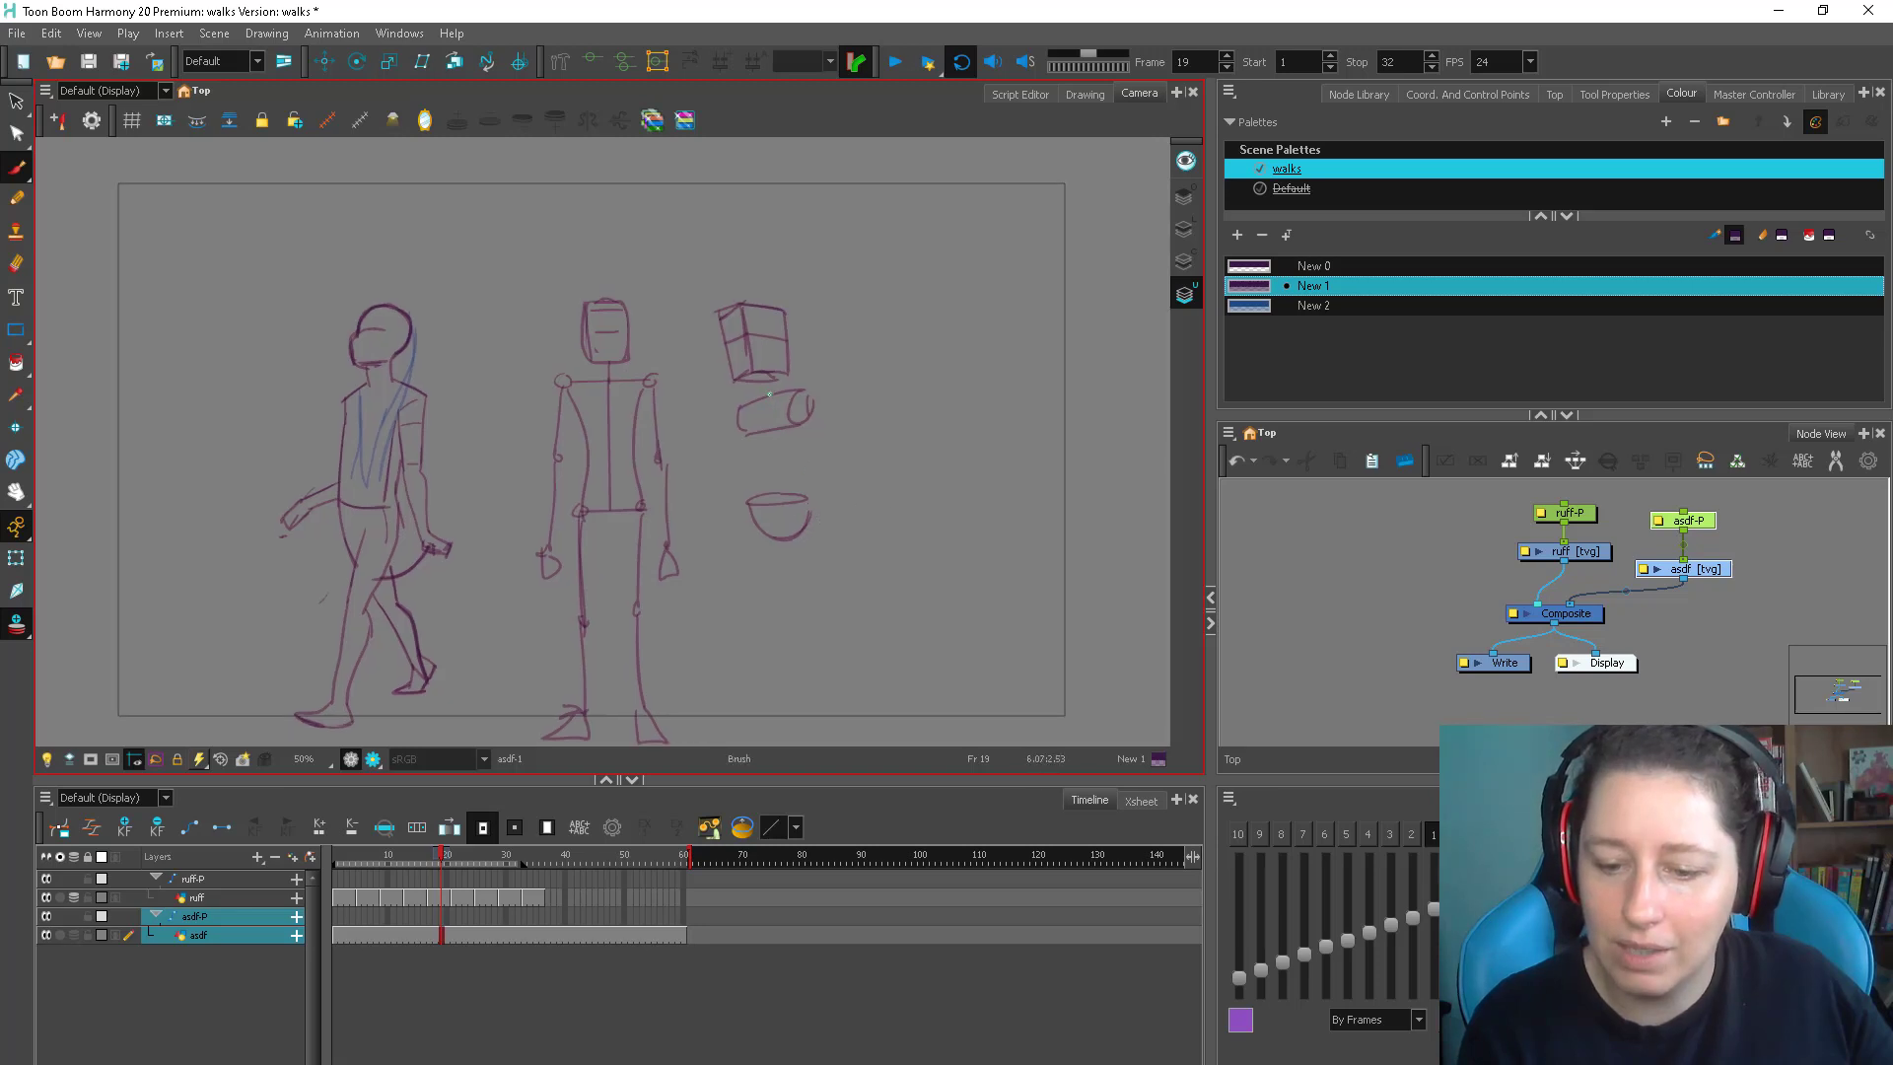
pyautogui.moveTo(769, 394); pyautogui.dragTo(786, 536)
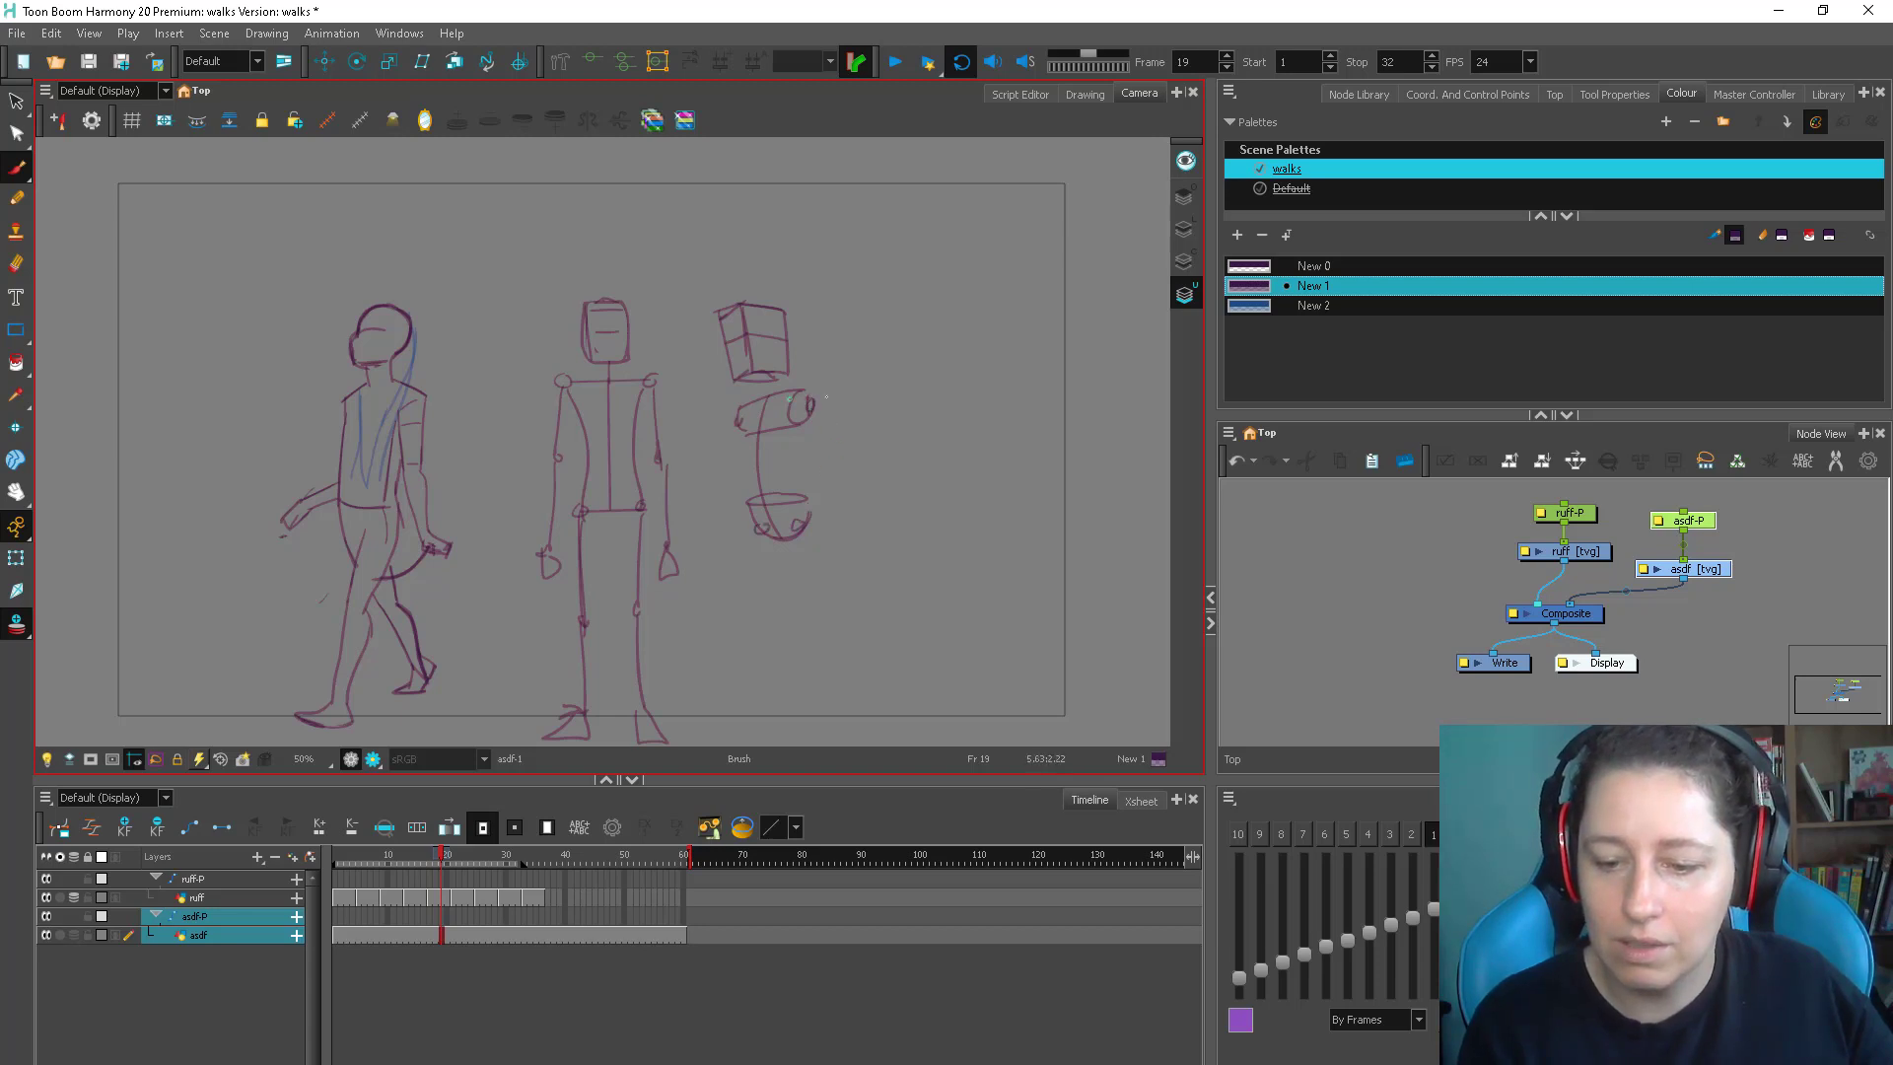
pyautogui.moveTo(800, 537); pyautogui.dragTo(797, 621)
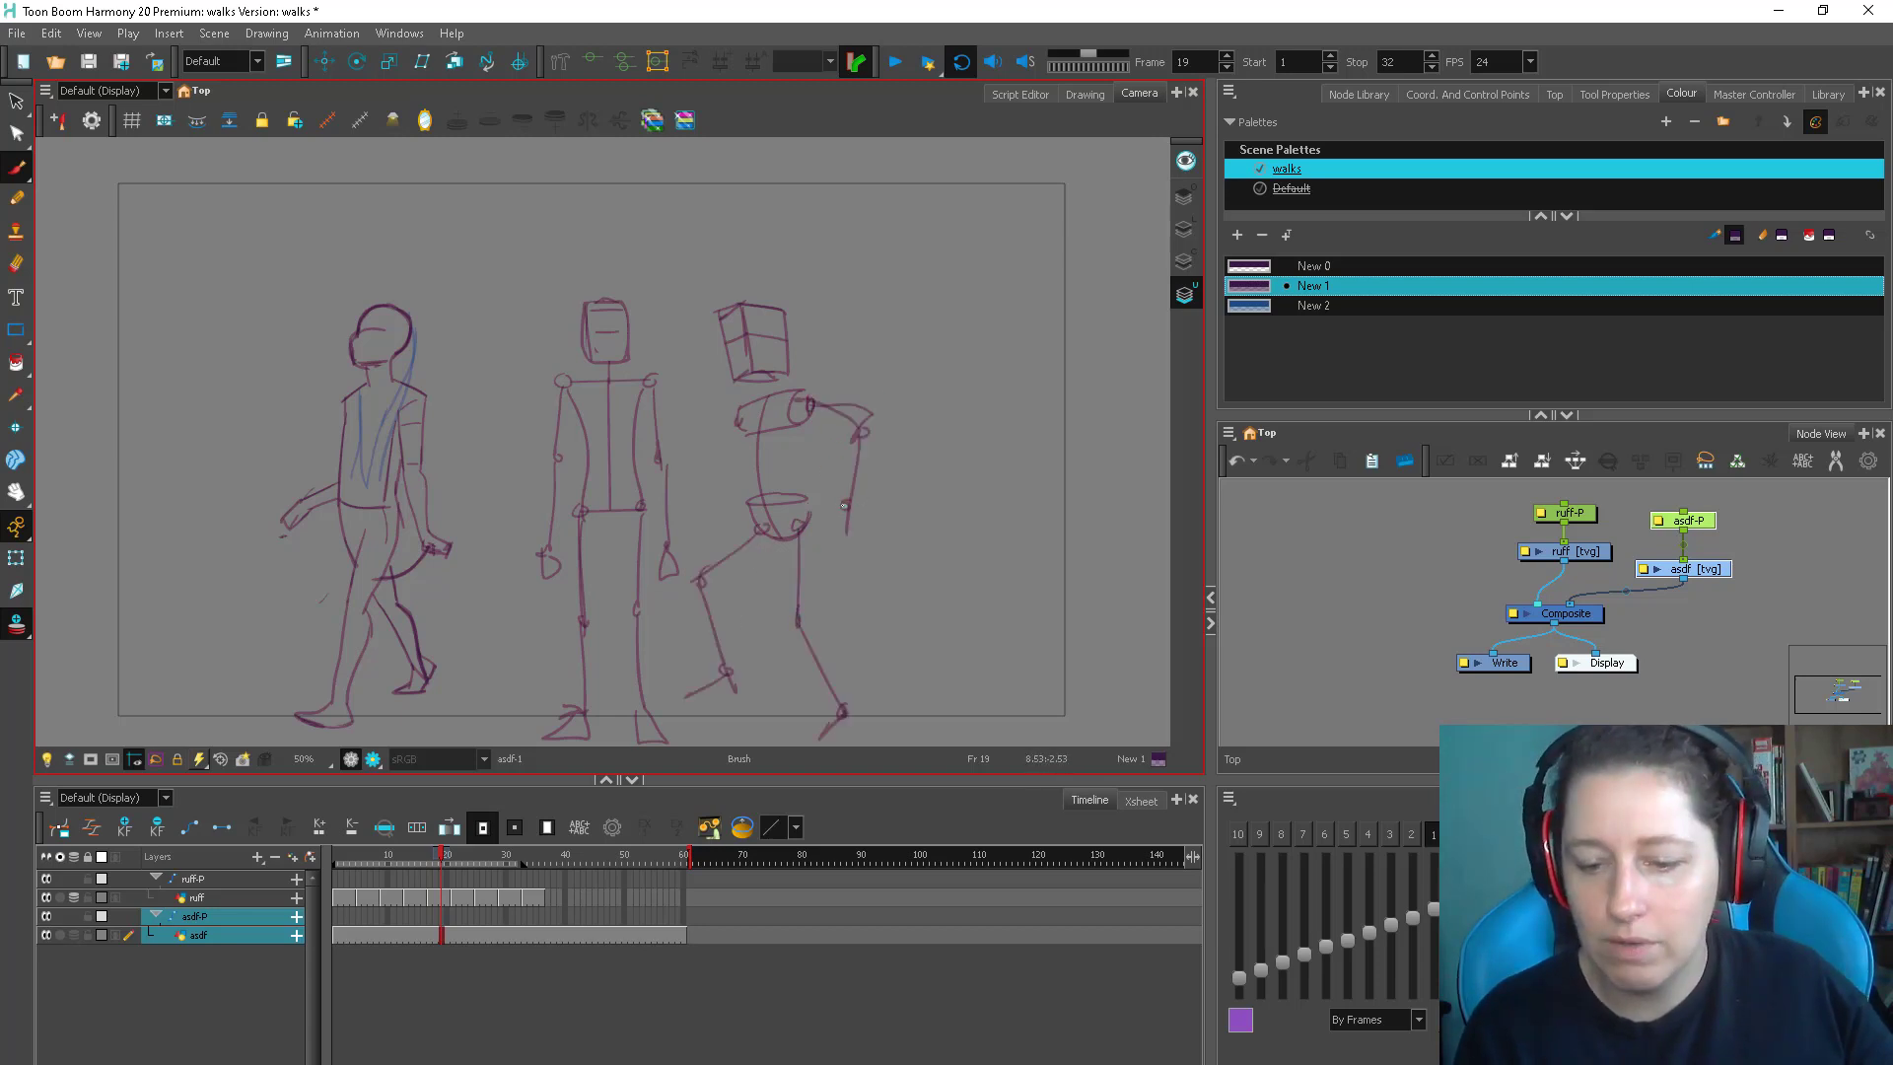
# Build up volume around the dynamic figure's far arm and both legs with contour strokes along the limb lines
pyautogui.moveTo(712, 464); pyautogui.dragTo(699, 509)
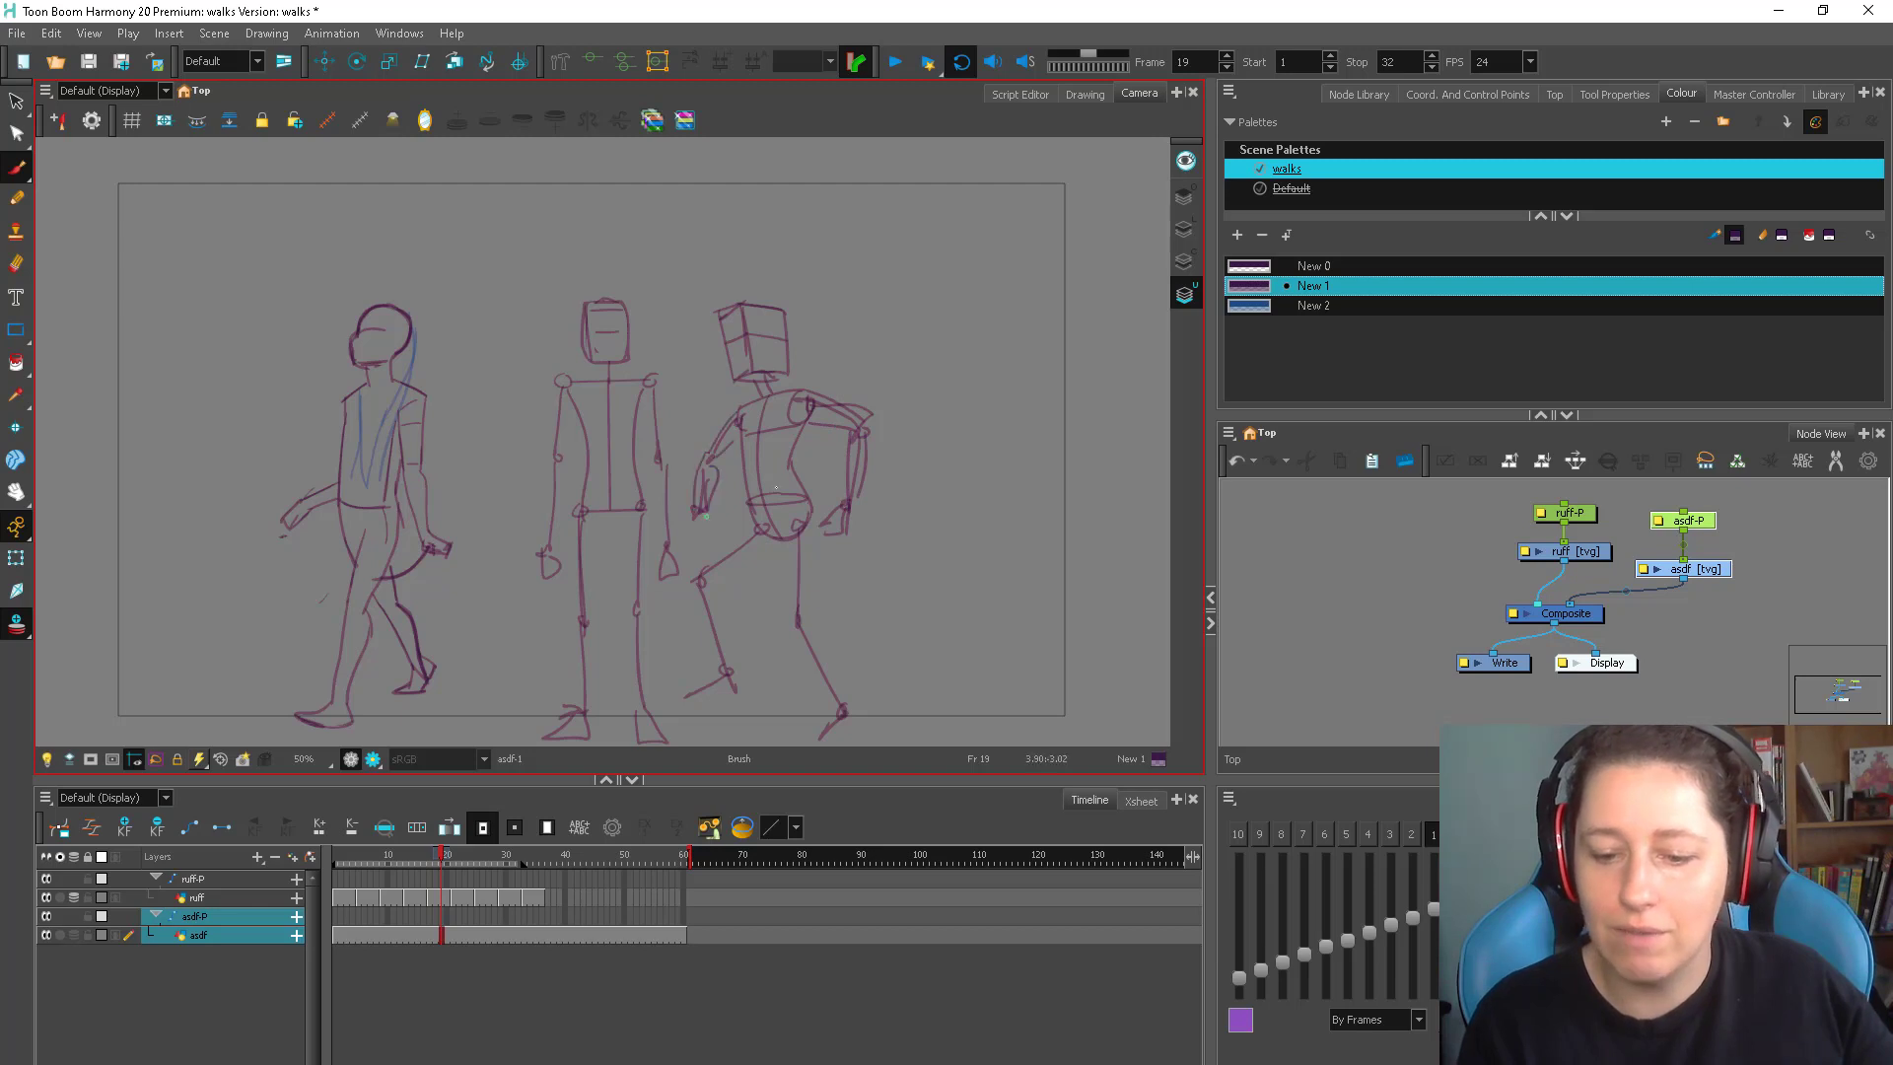
pyautogui.moveTo(746, 520); pyautogui.dragTo(702, 577)
pyautogui.moveTo(691, 581); pyautogui.dragTo(721, 670)
pyautogui.moveTo(702, 584)
pyautogui.mouseDown()
pyautogui.moveTo(727, 685)
pyautogui.moveTo(682, 702)
pyautogui.mouseUp()
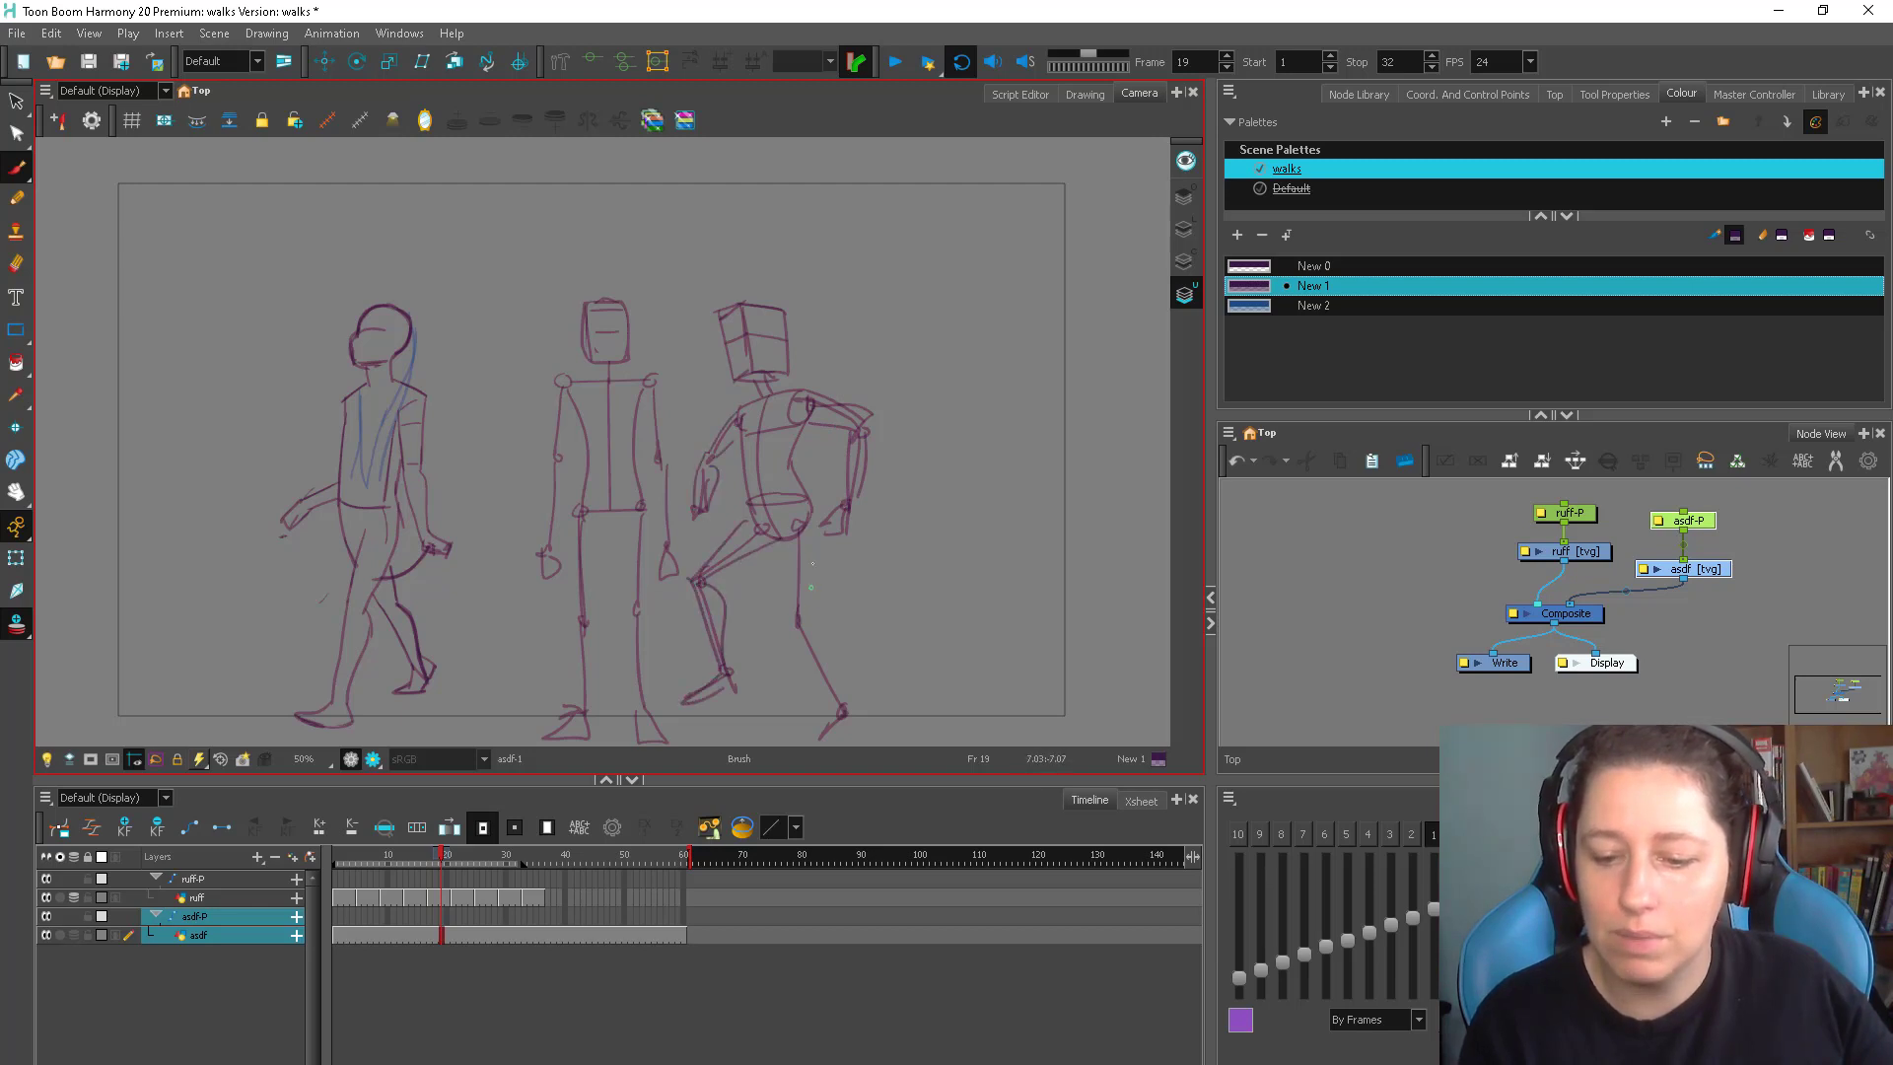
pyautogui.moveTo(792, 533); pyautogui.dragTo(797, 625)
pyautogui.moveTo(801, 627); pyautogui.dragTo(812, 524)
pyautogui.moveTo(802, 631); pyautogui.dragTo(842, 708)
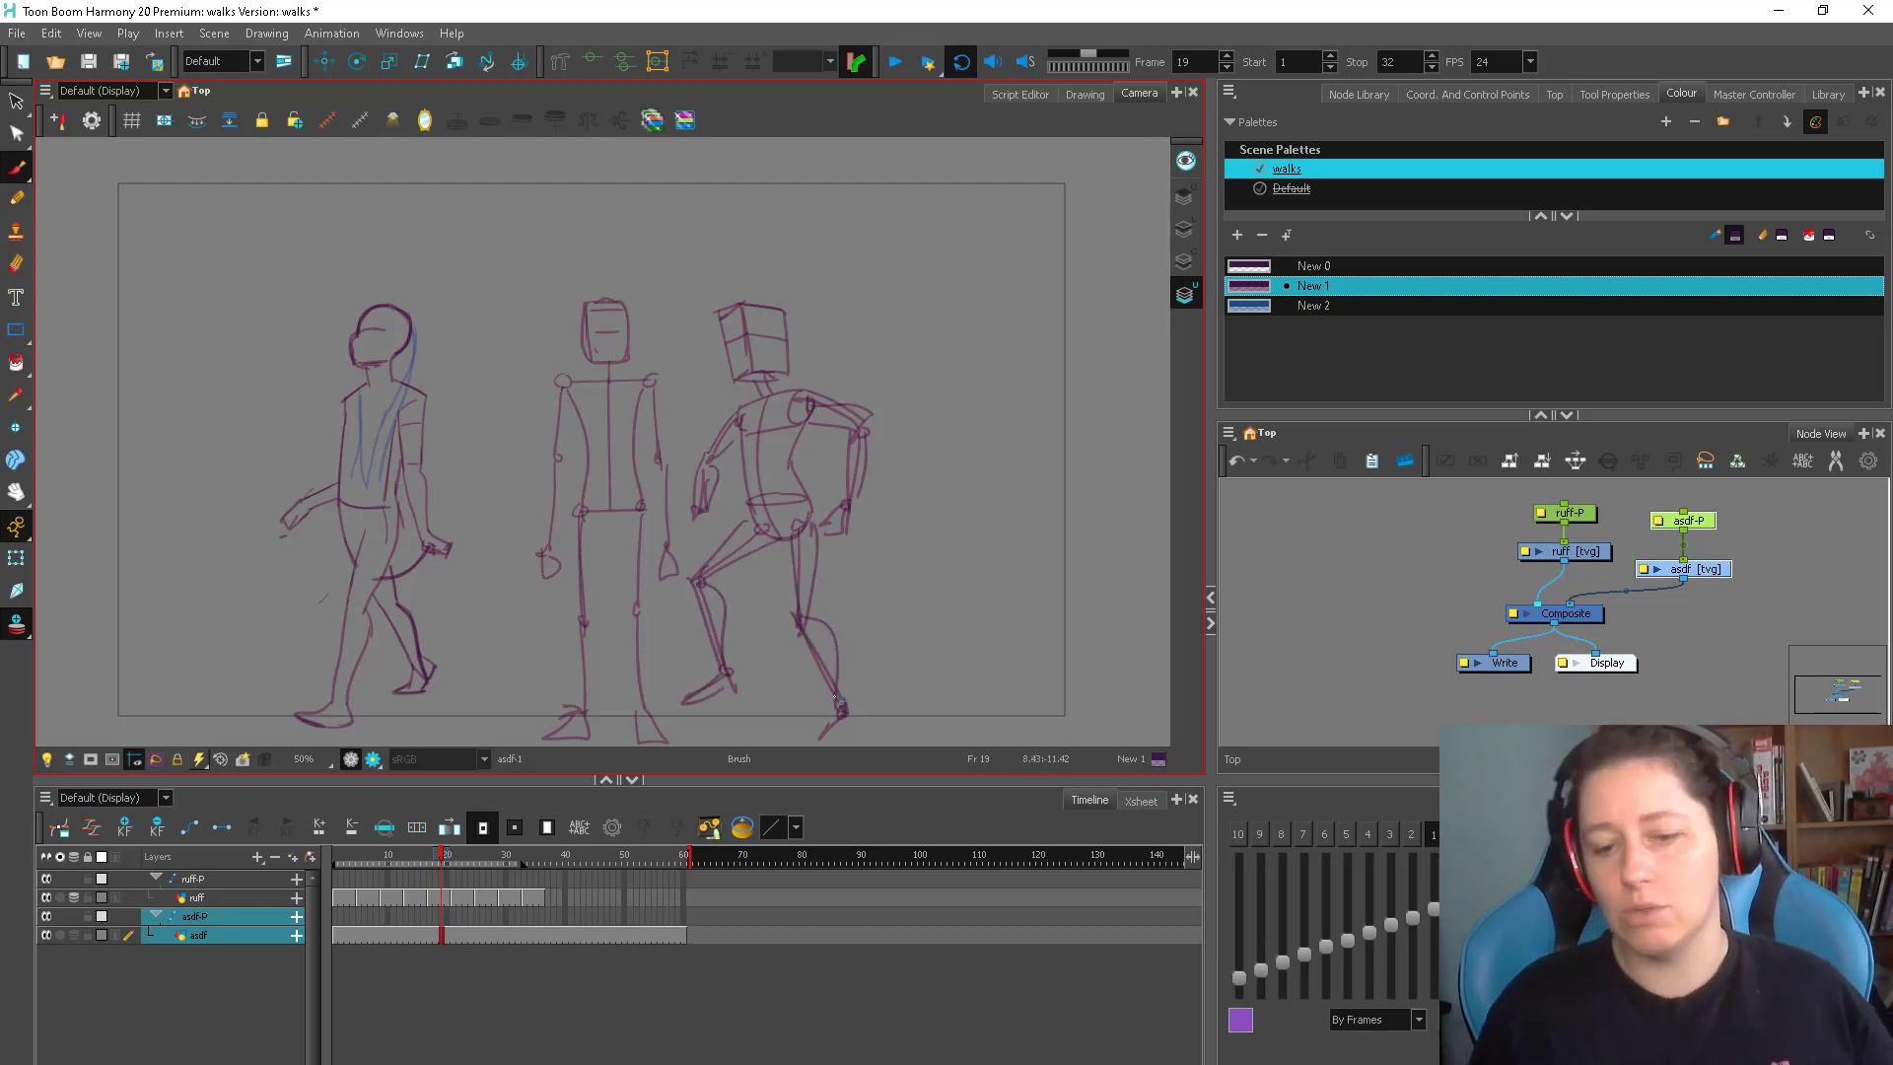
# Decorate the dynamic figure with curved horns on its head, spiked shoulder pieces and chest armour lines
pyautogui.moveTo(788, 386)
pyautogui.mouseDown()
pyautogui.moveTo(854, 343)
pyautogui.moveTo(831, 394)
pyautogui.mouseUp()
pyautogui.moveTo(721, 313); pyautogui.dragTo(759, 237)
pyautogui.moveTo(742, 301); pyautogui.dragTo(800, 244)
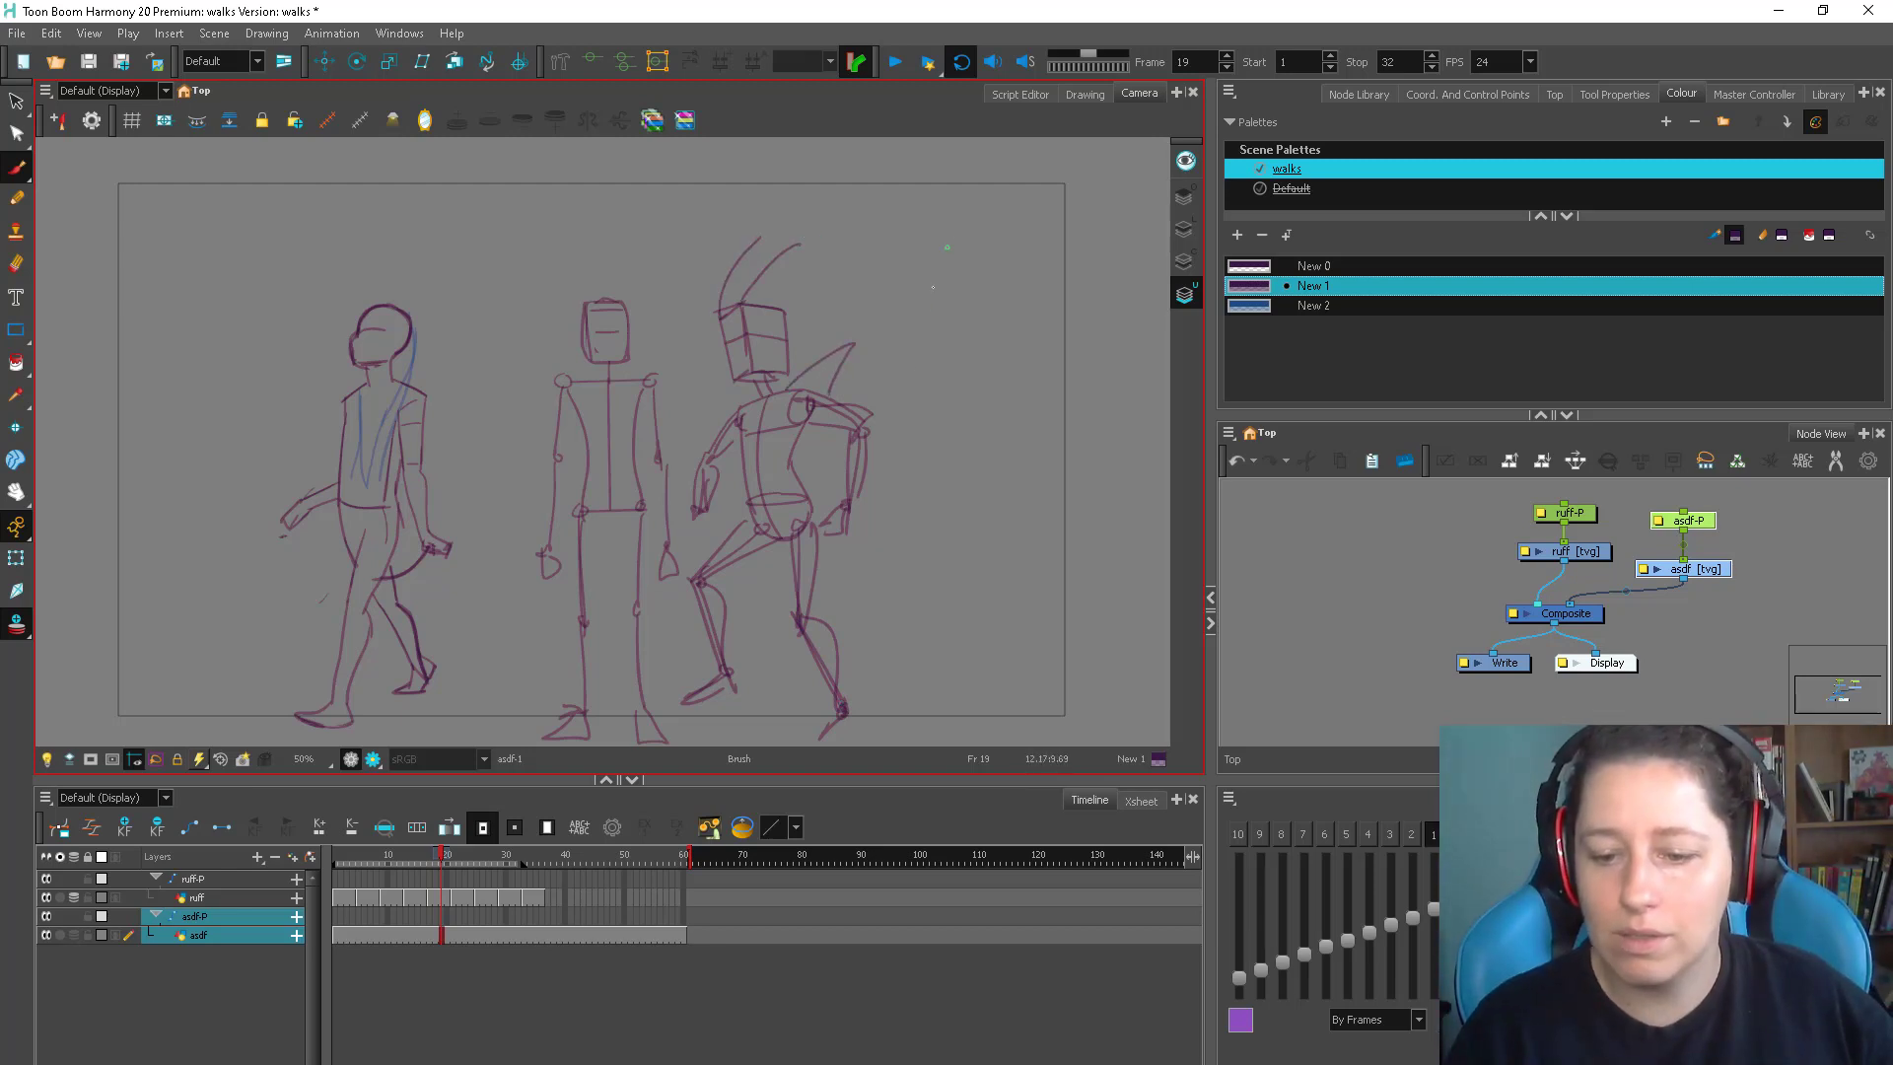
pyautogui.hotkey('ctrl', 'z')
pyautogui.hotkey('ctrl', 'z')
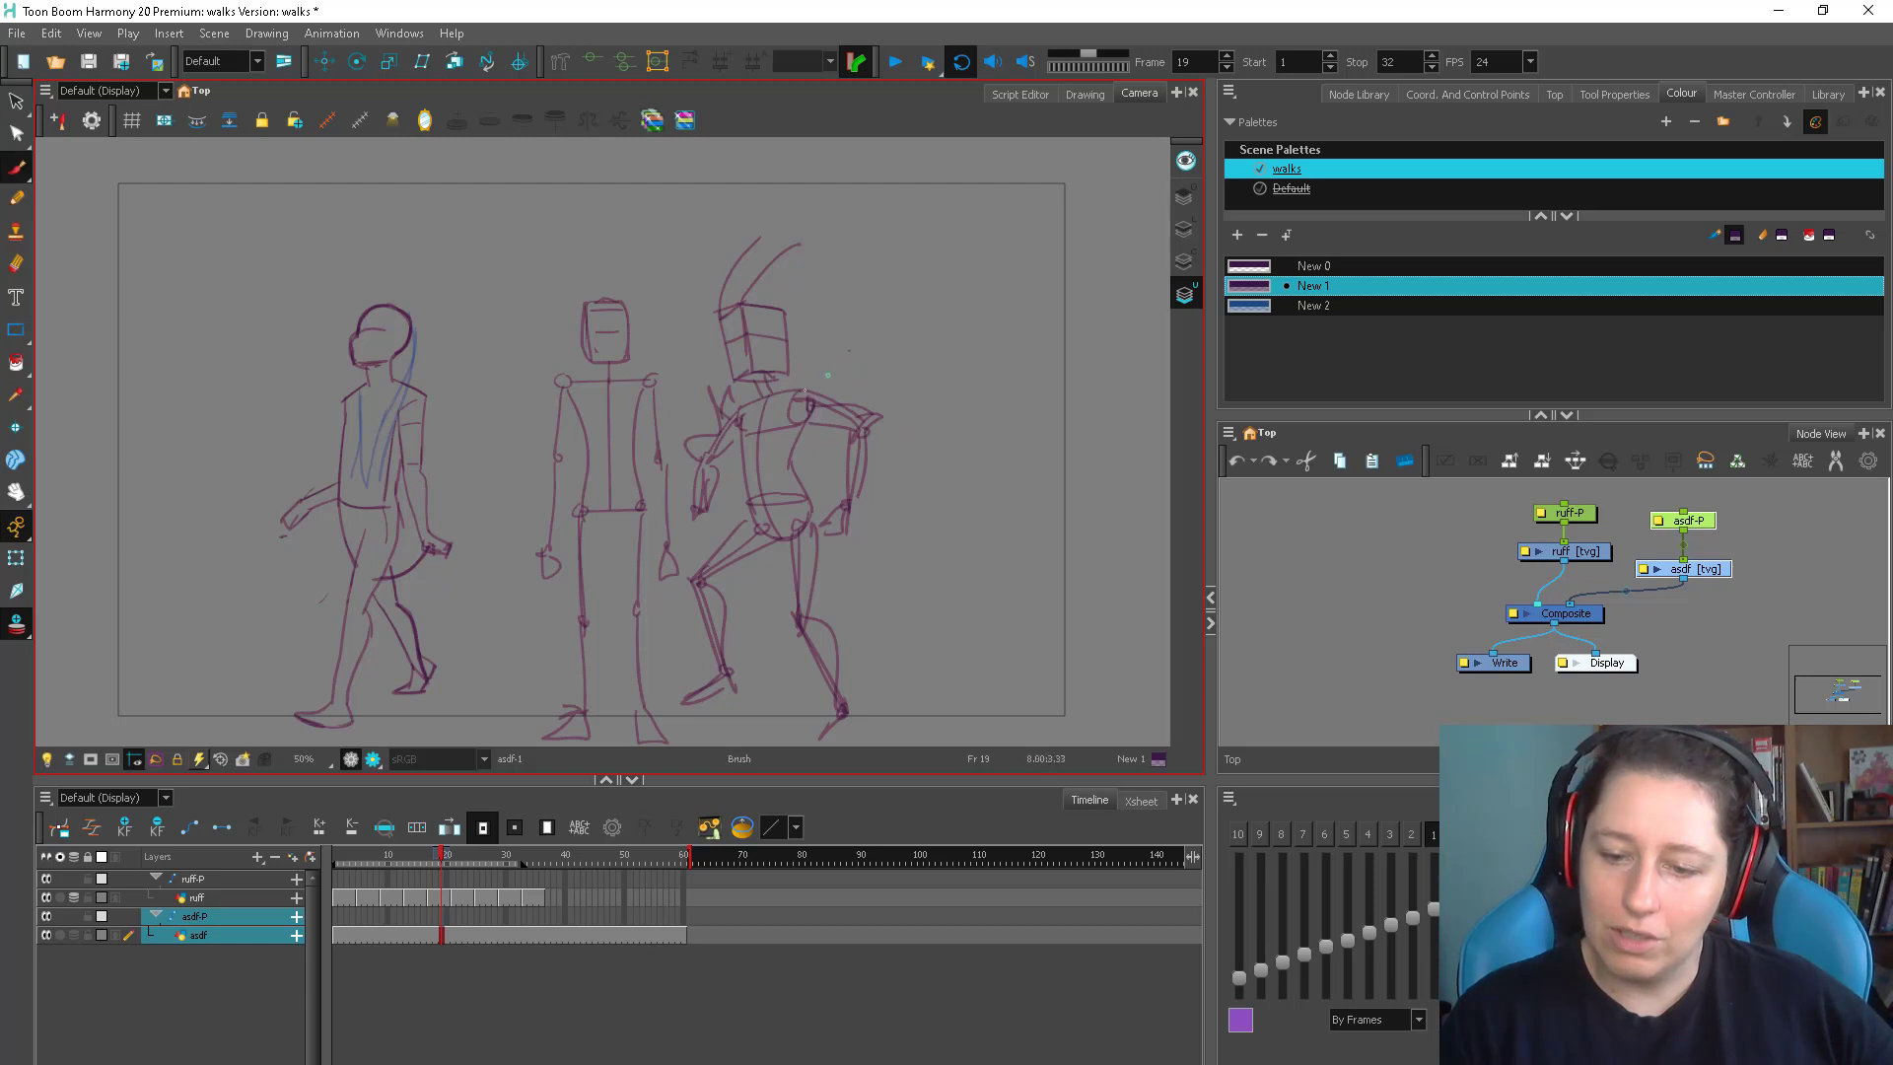
pyautogui.moveTo(798, 392); pyautogui.dragTo(828, 376)
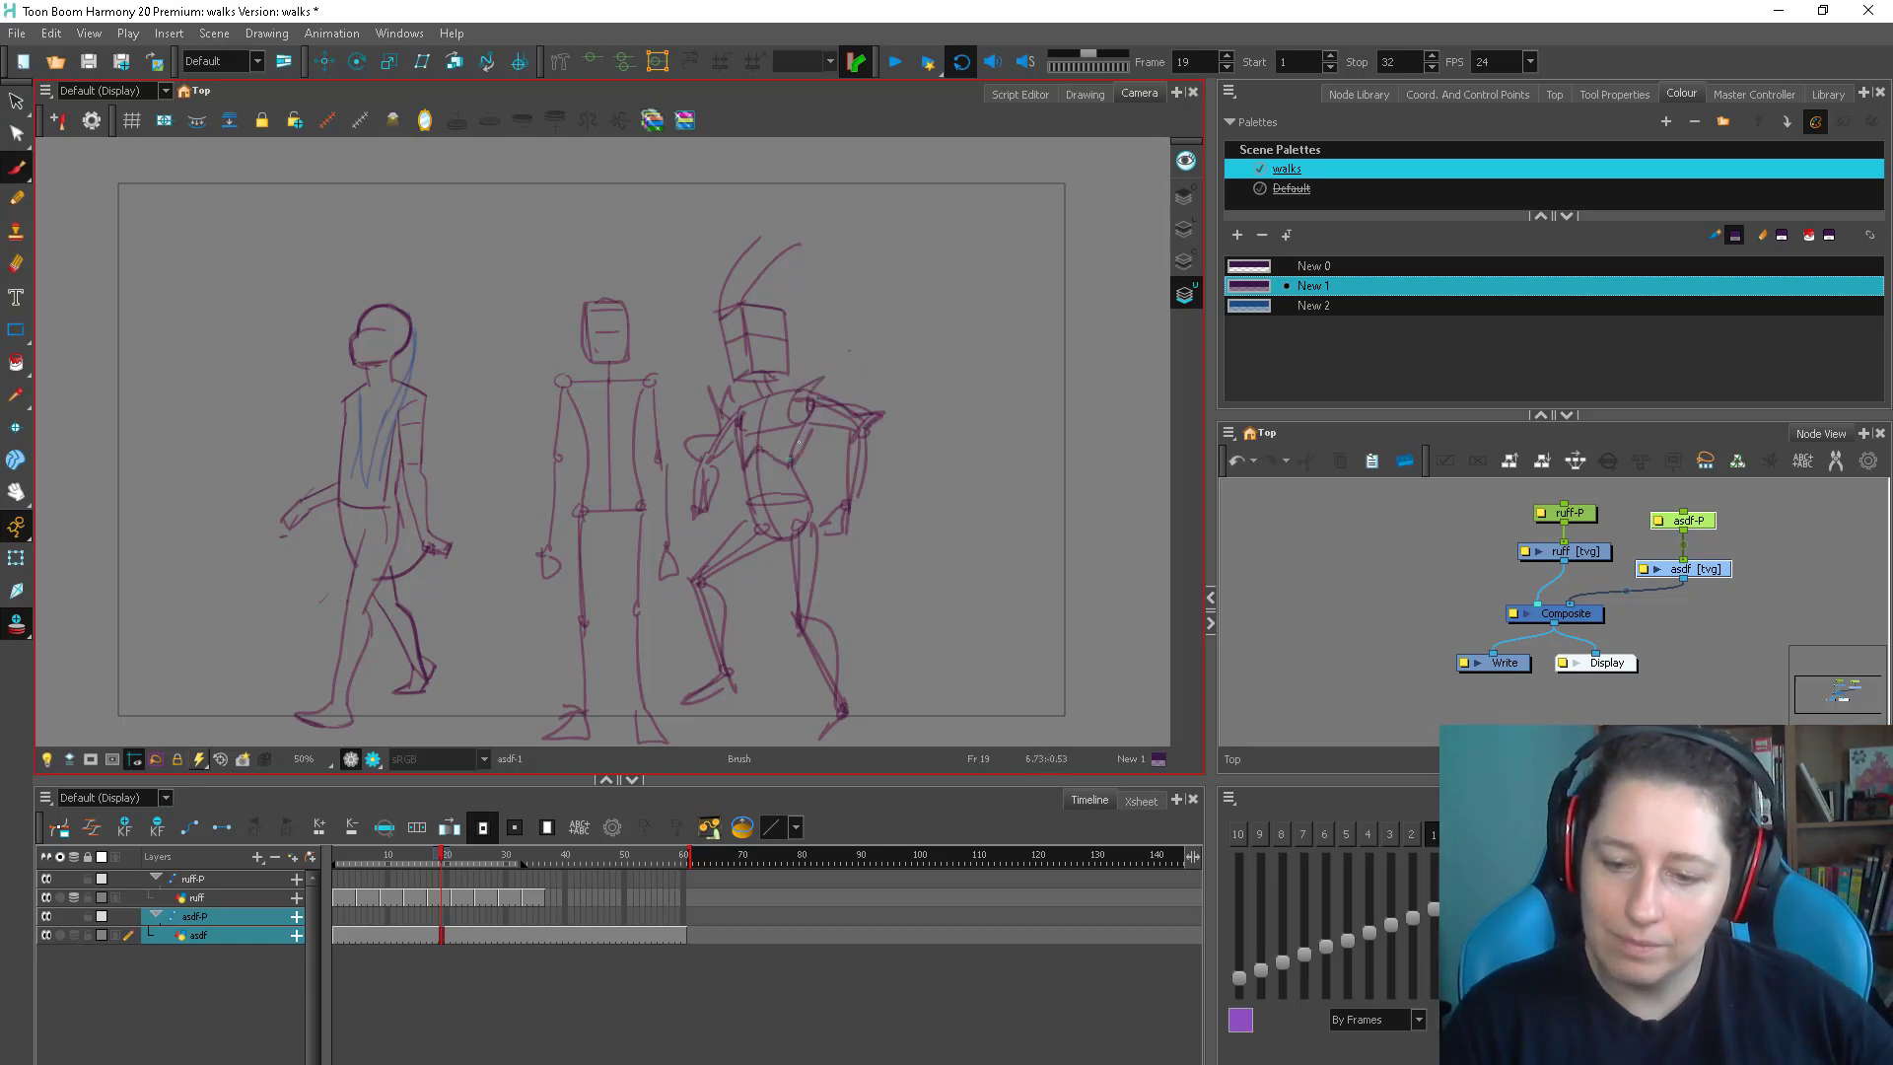
pyautogui.moveTo(777, 459); pyautogui.dragTo(789, 436)
# Draw long wing shapes rising behind the dynamic figure's shoulder, and add arrows pointing at the walking figure and the mannequin
pyautogui.press('space')
pyautogui.moveTo(888, 392); pyautogui.dragTo(850, 333)
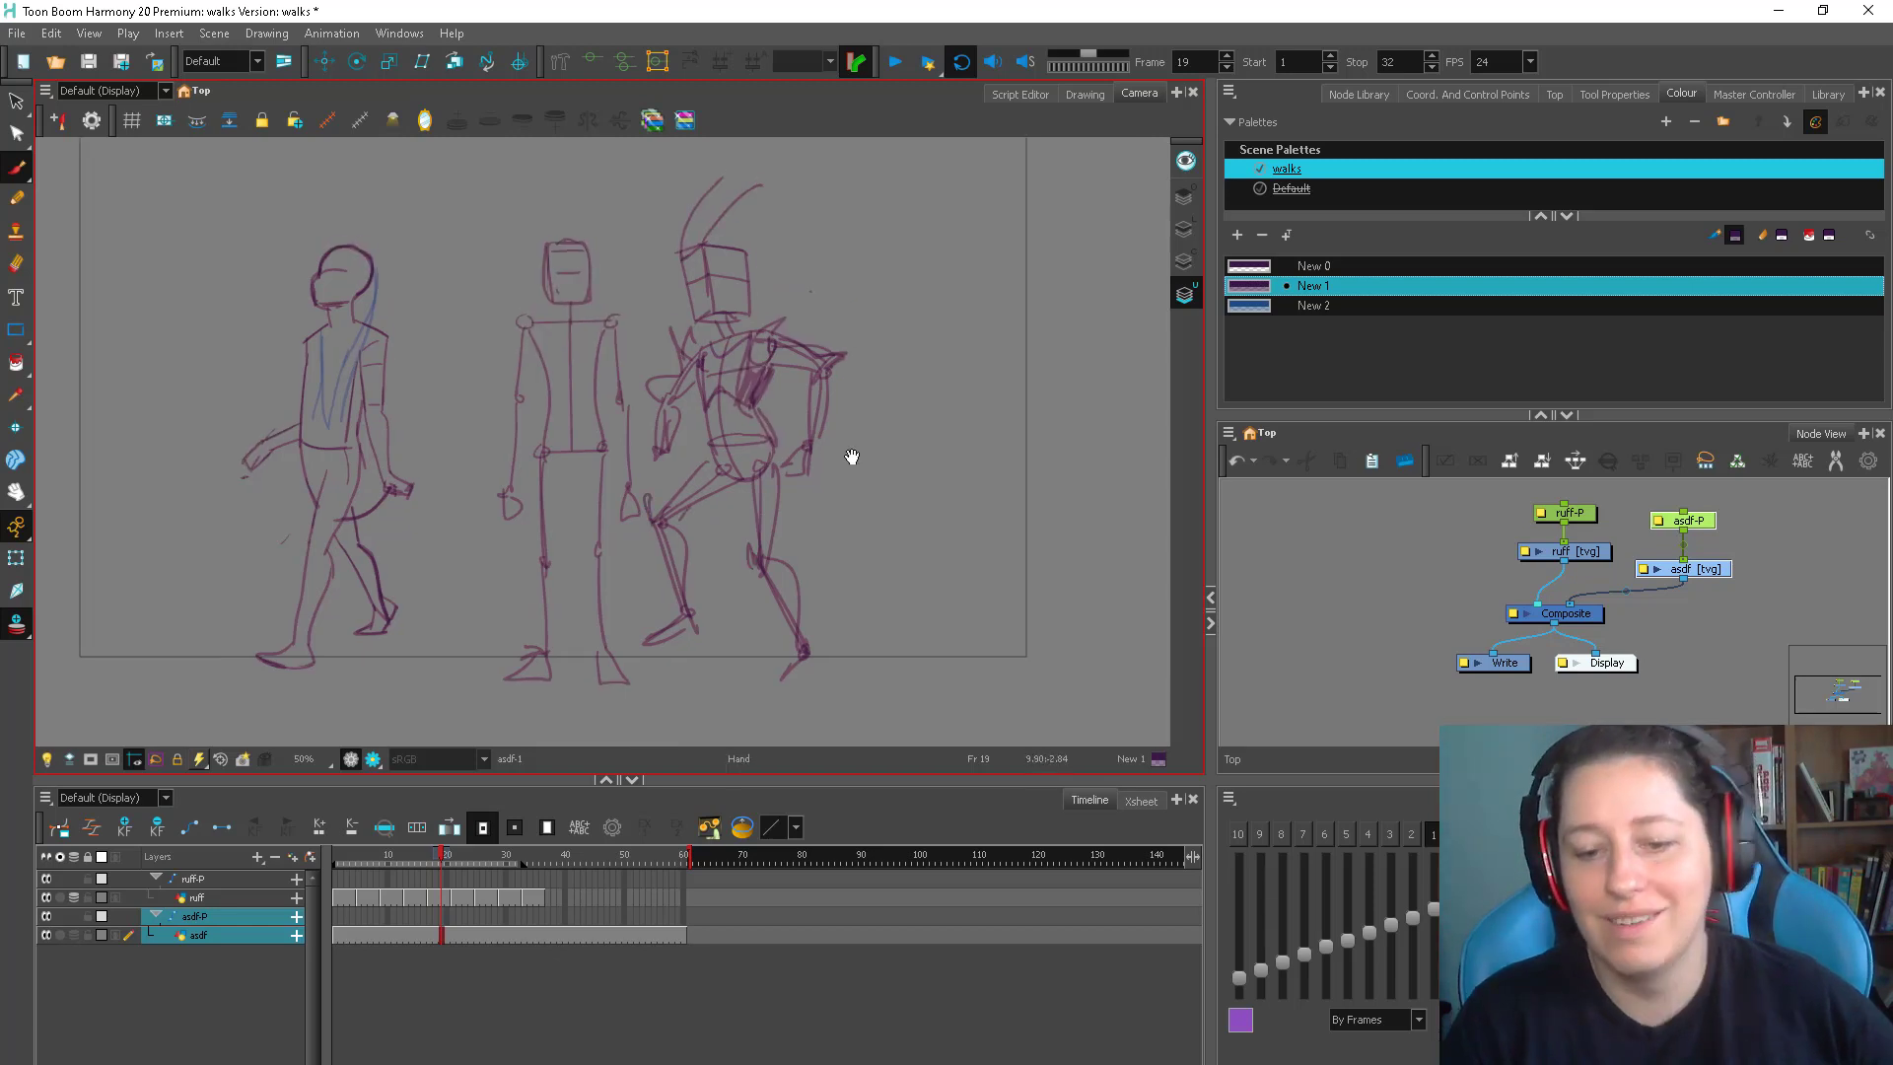
pyautogui.moveTo(849, 457); pyautogui.dragTo(836, 470)
pyautogui.moveTo(764, 323)
pyautogui.mouseDown()
pyautogui.moveTo(788, 317)
pyautogui.moveTo(818, 209)
pyautogui.mouseUp()
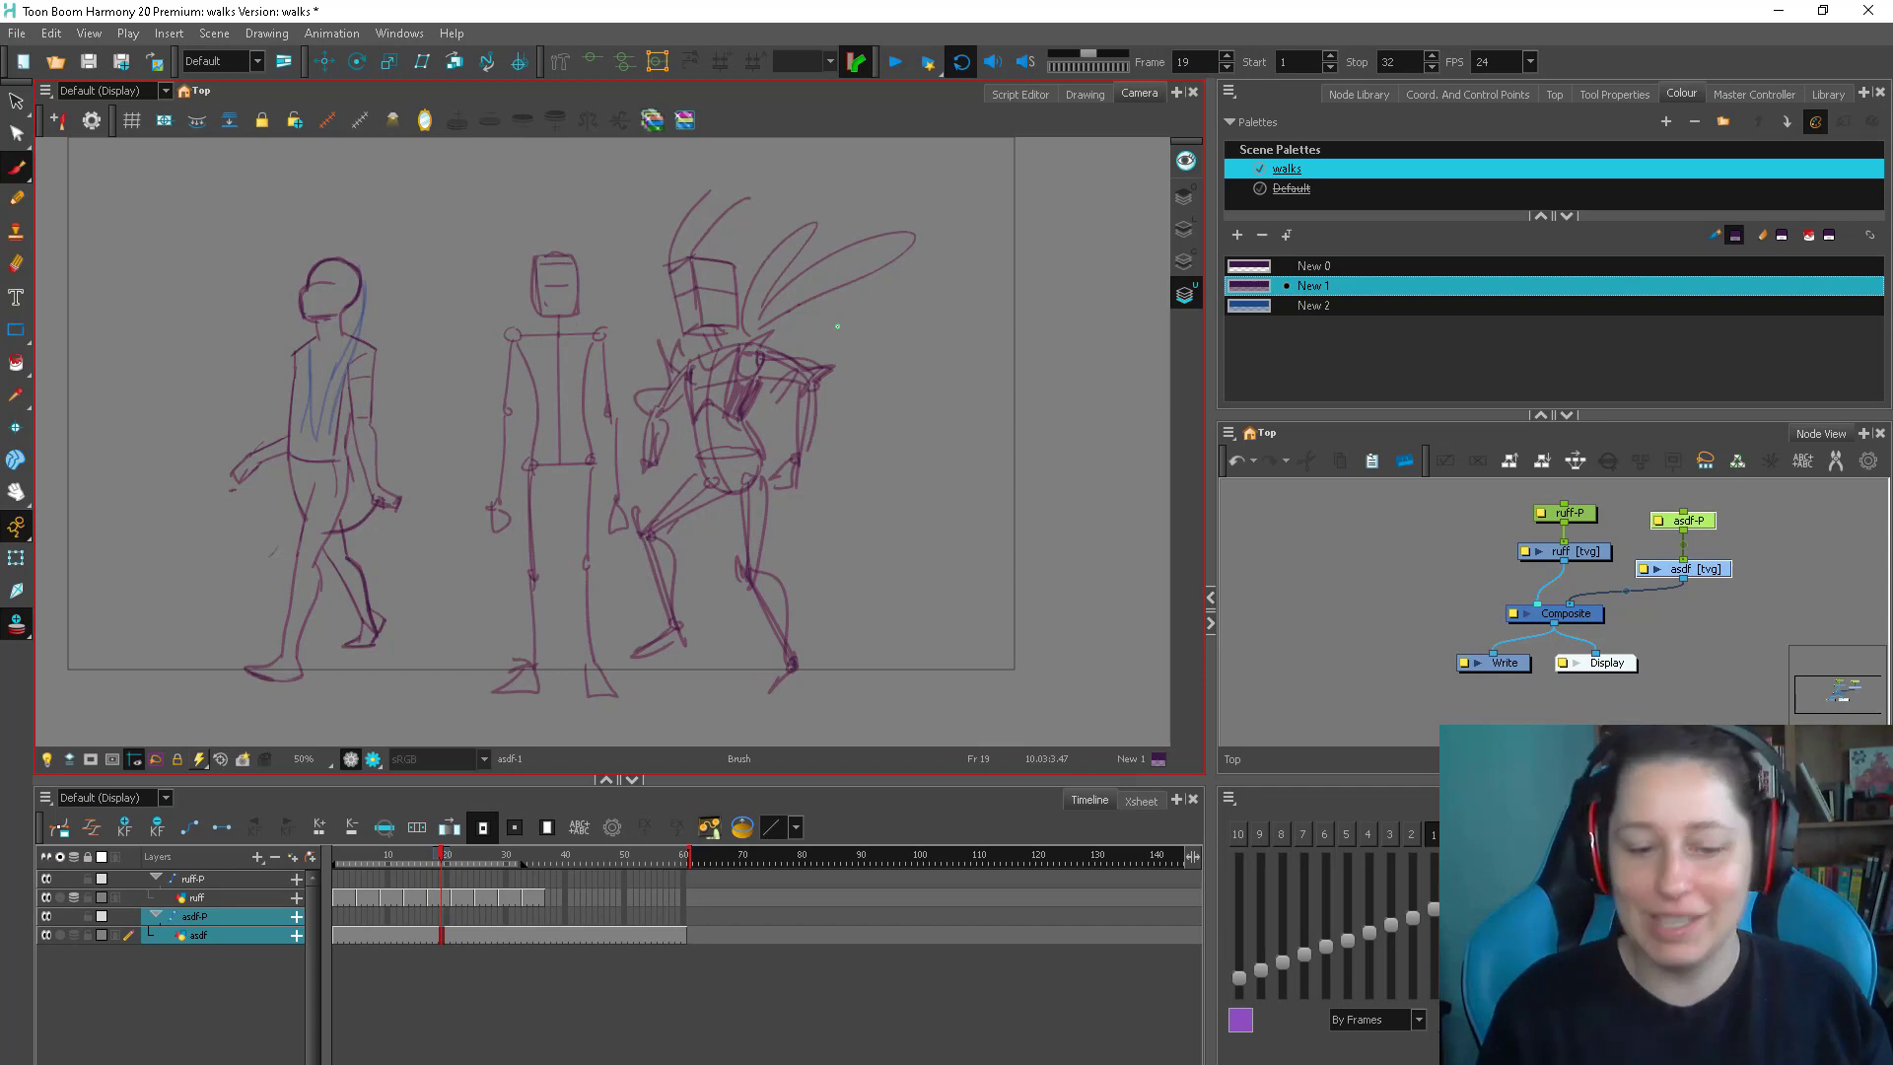
pyautogui.moveTo(263, 543); pyautogui.dragTo(266, 550)
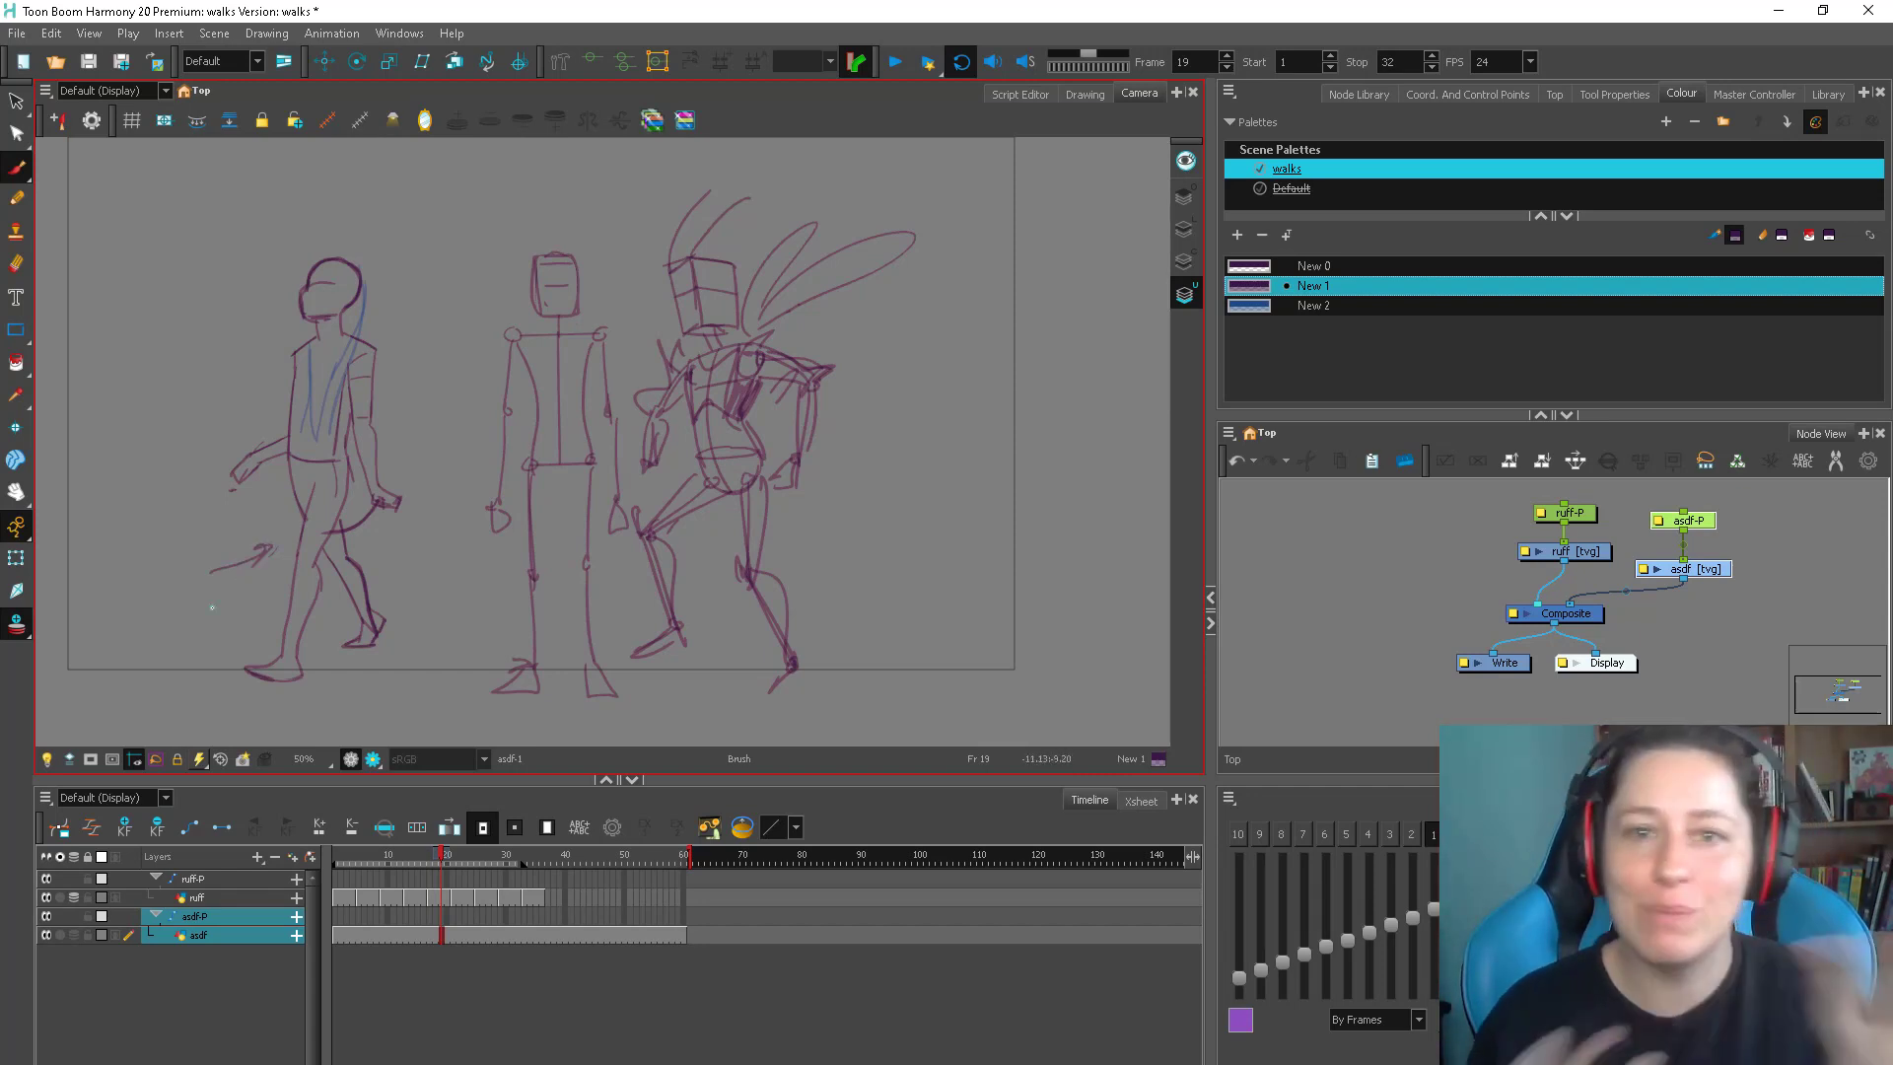
pyautogui.moveTo(456, 623); pyautogui.dragTo(508, 569)
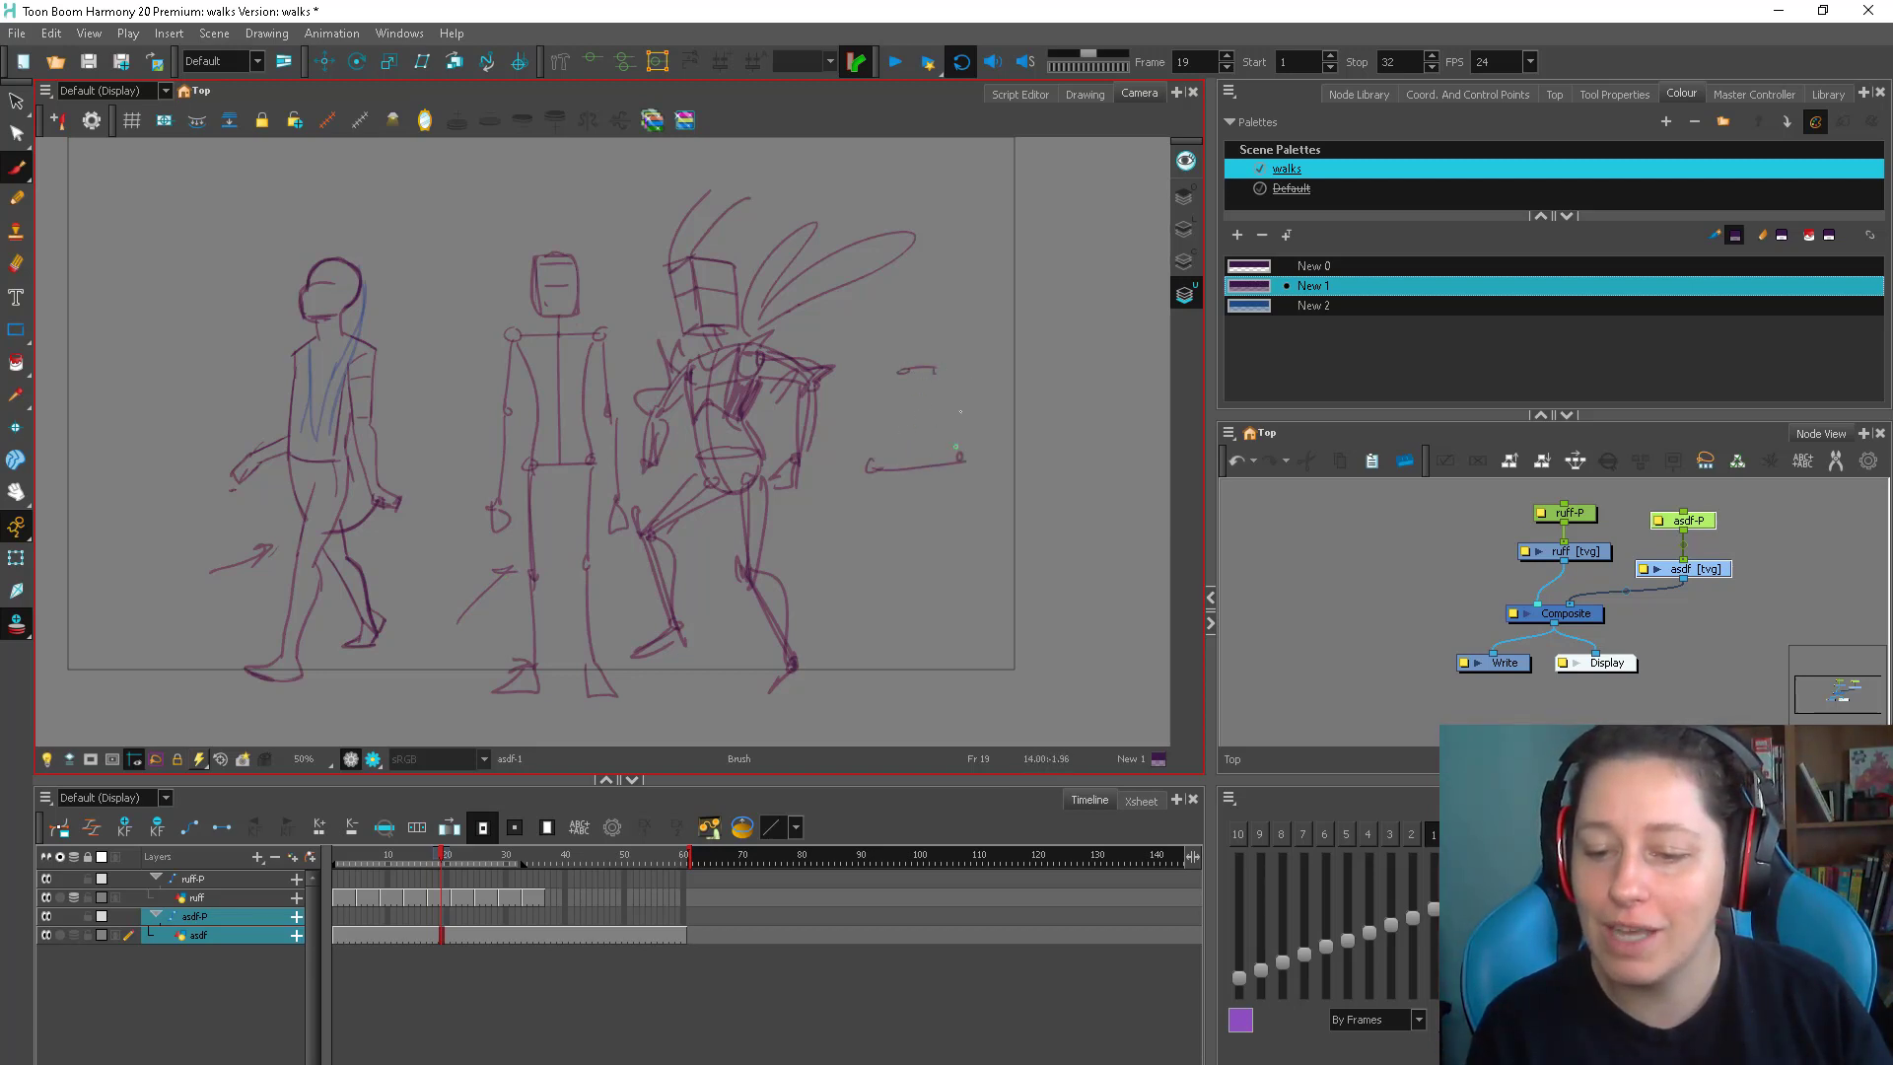
# Sketch a fourth figure beside the winged one with a round head, narrow torso, wide hips, tapering legs and hanging arms
pyautogui.moveTo(917, 387)
pyautogui.mouseDown()
pyautogui.moveTo(909, 596)
pyautogui.moveTo(894, 497)
pyautogui.moveTo(940, 567)
pyautogui.moveTo(909, 662)
pyautogui.mouseUp()
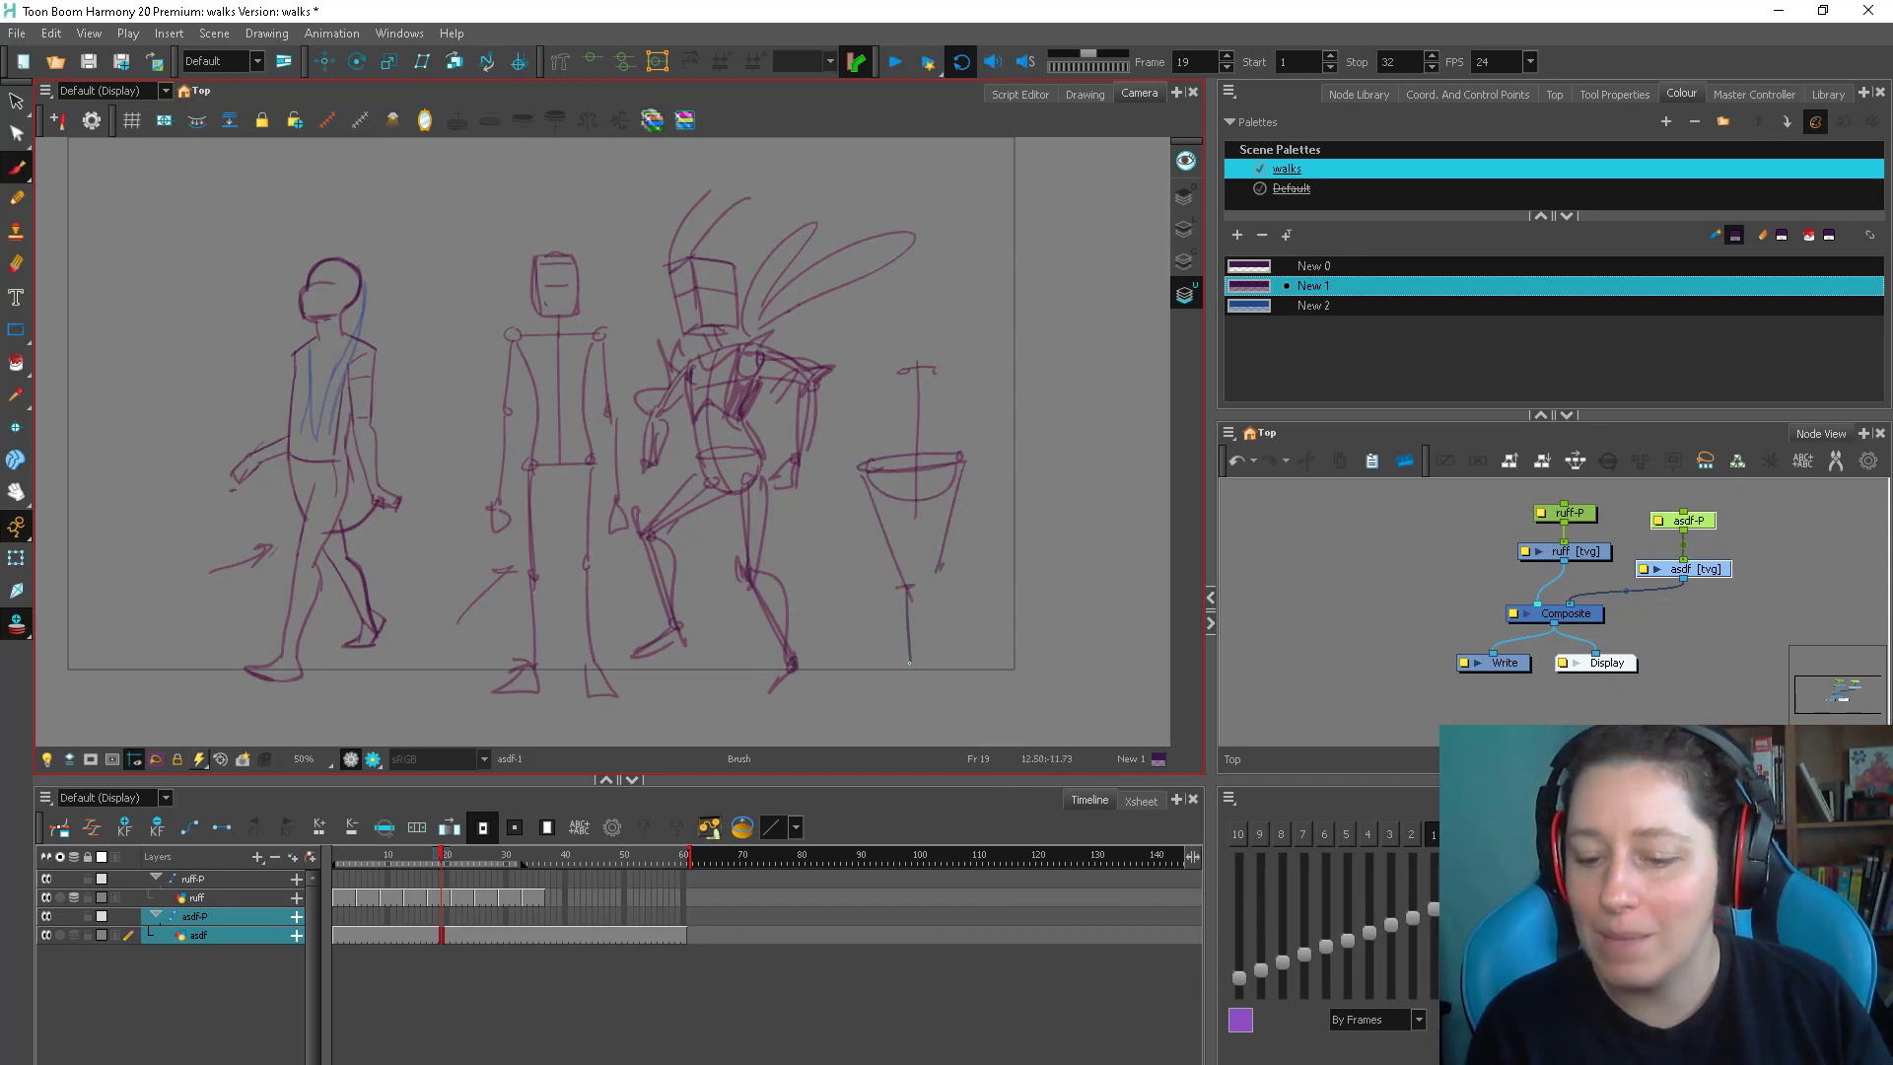
pyautogui.moveTo(895, 381); pyautogui.dragTo(933, 372)
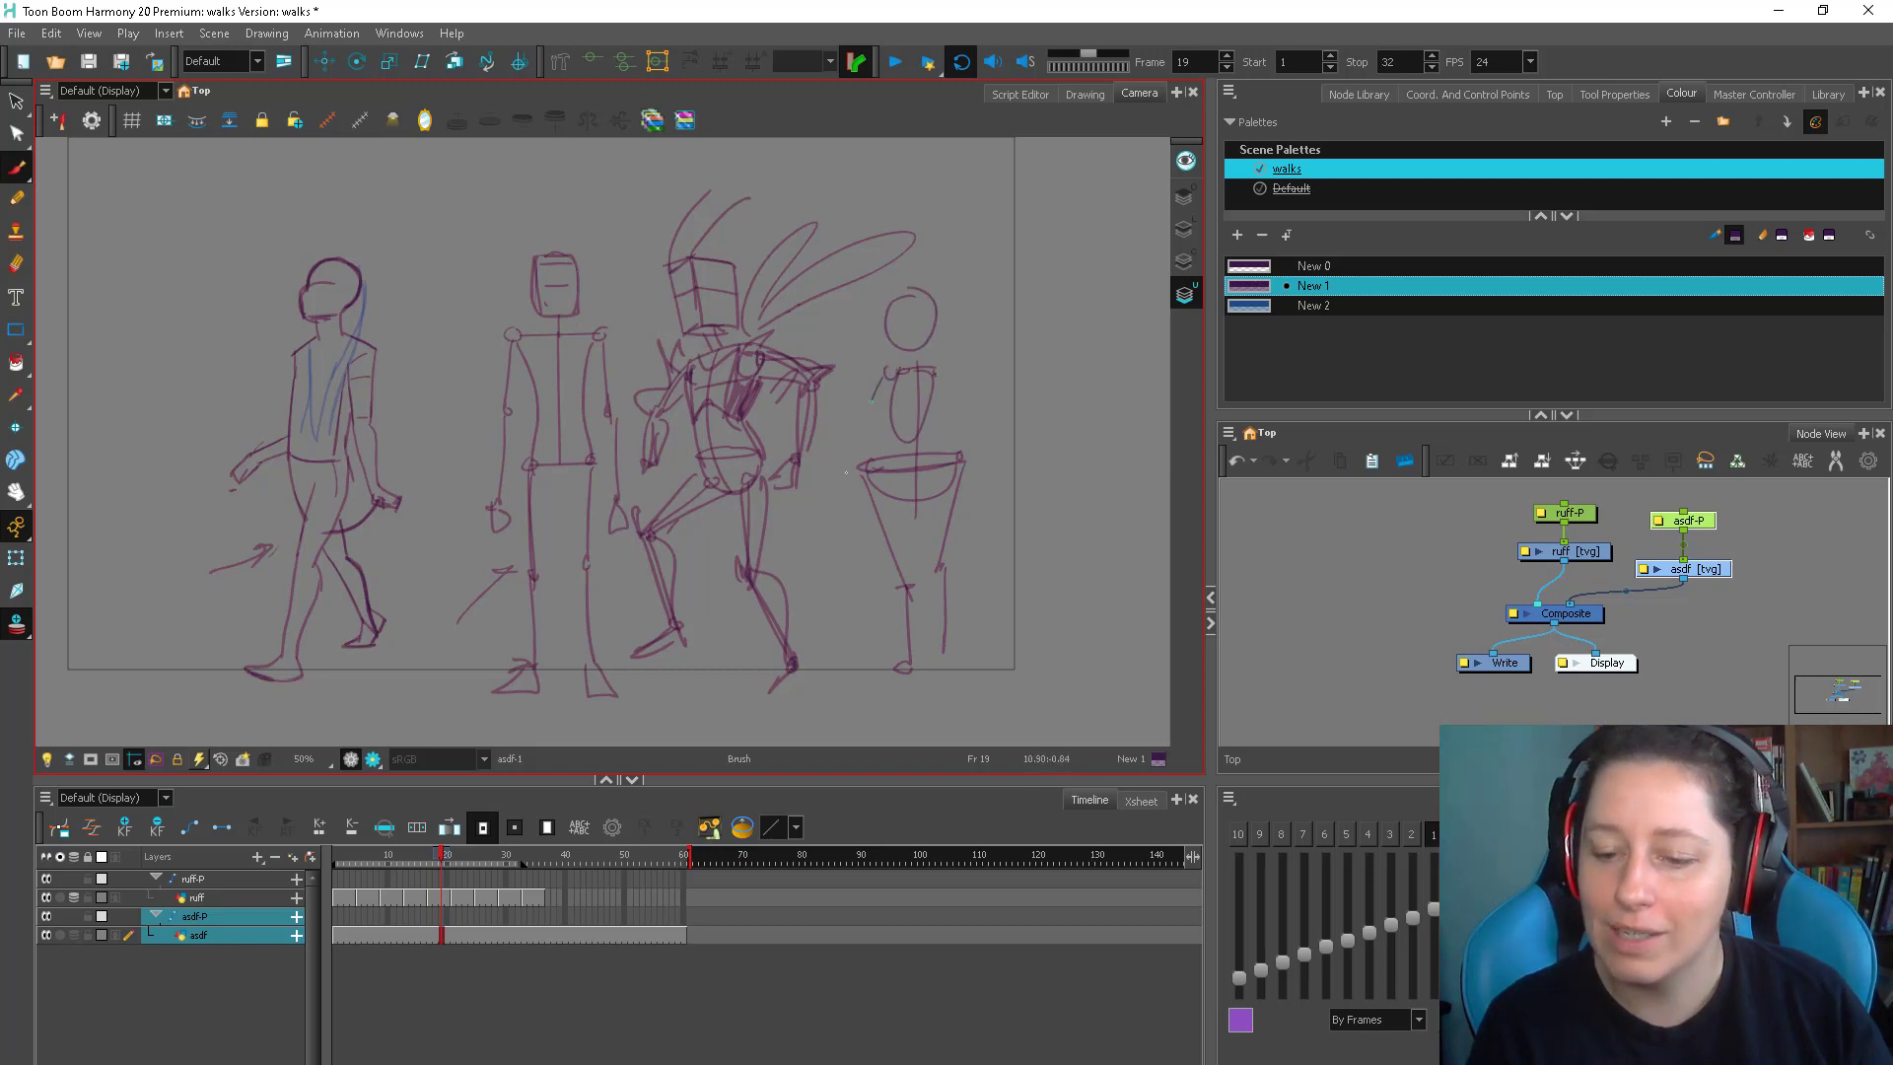
pyautogui.moveTo(954, 392); pyautogui.dragTo(976, 527)
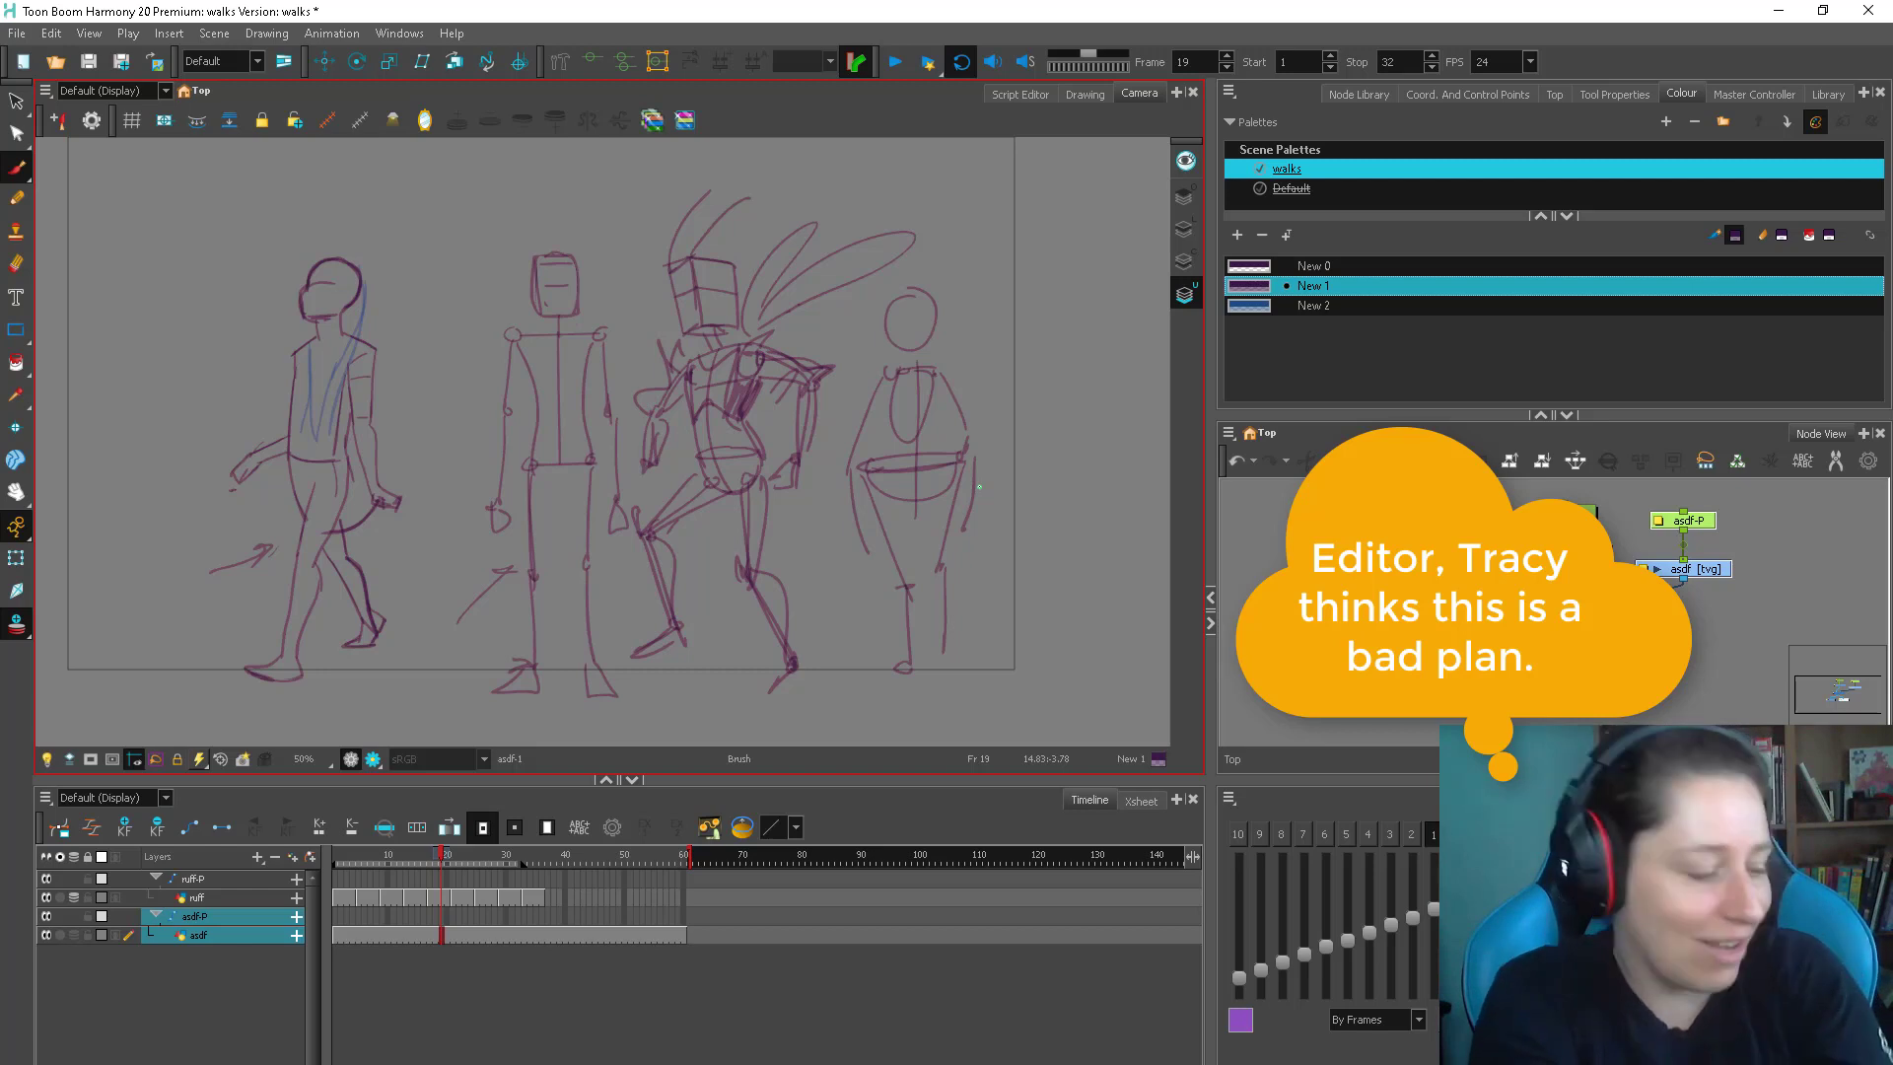
pyautogui.click(895, 62)
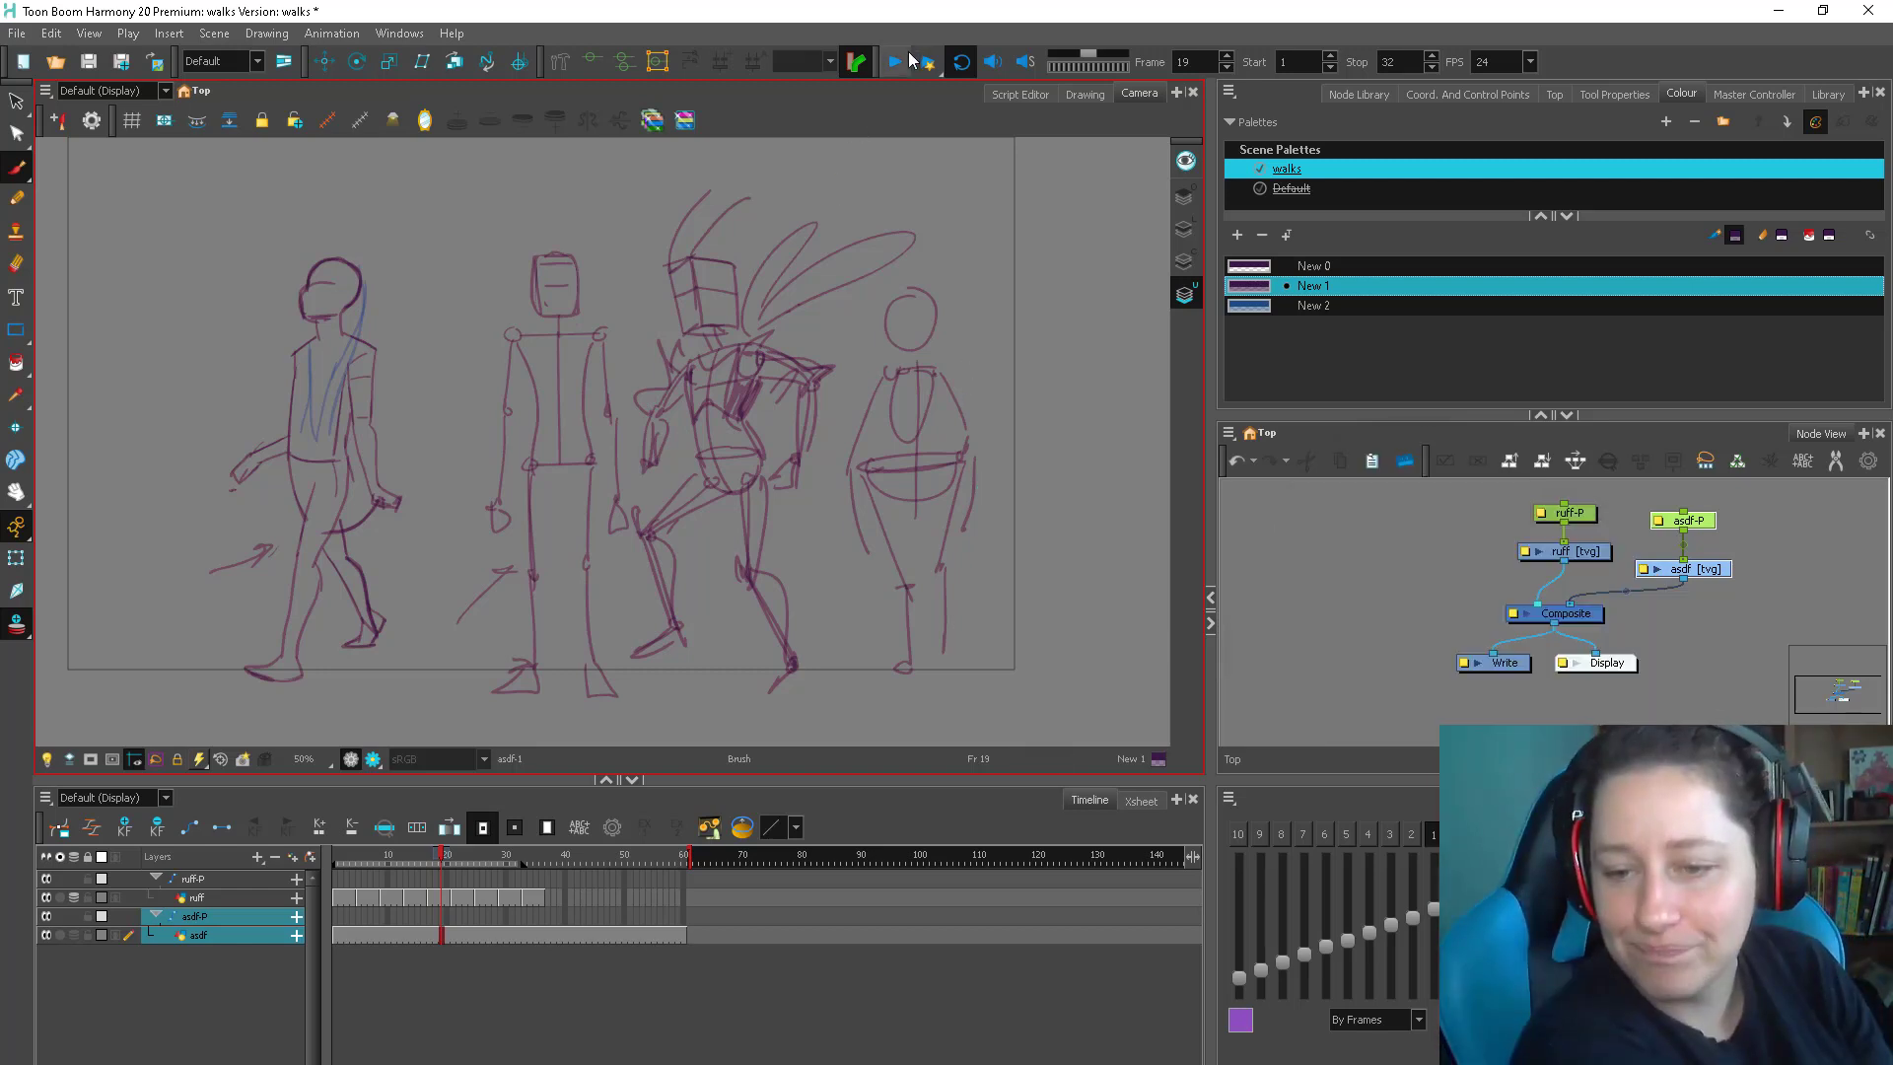